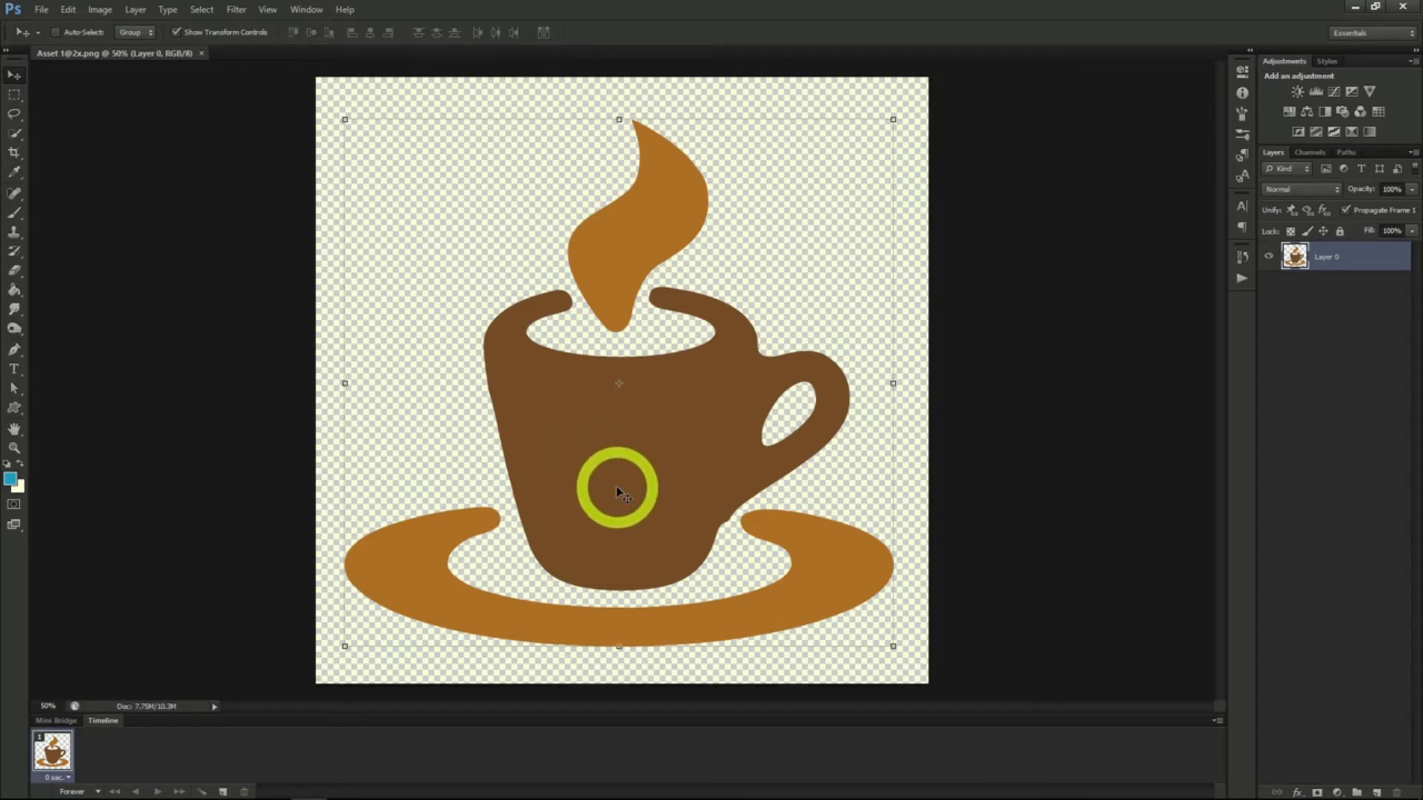
# Step: Try the Color Negative (RGB) preset of a Curves adjustment directly on the cup layer
pyautogui.click(100, 10)
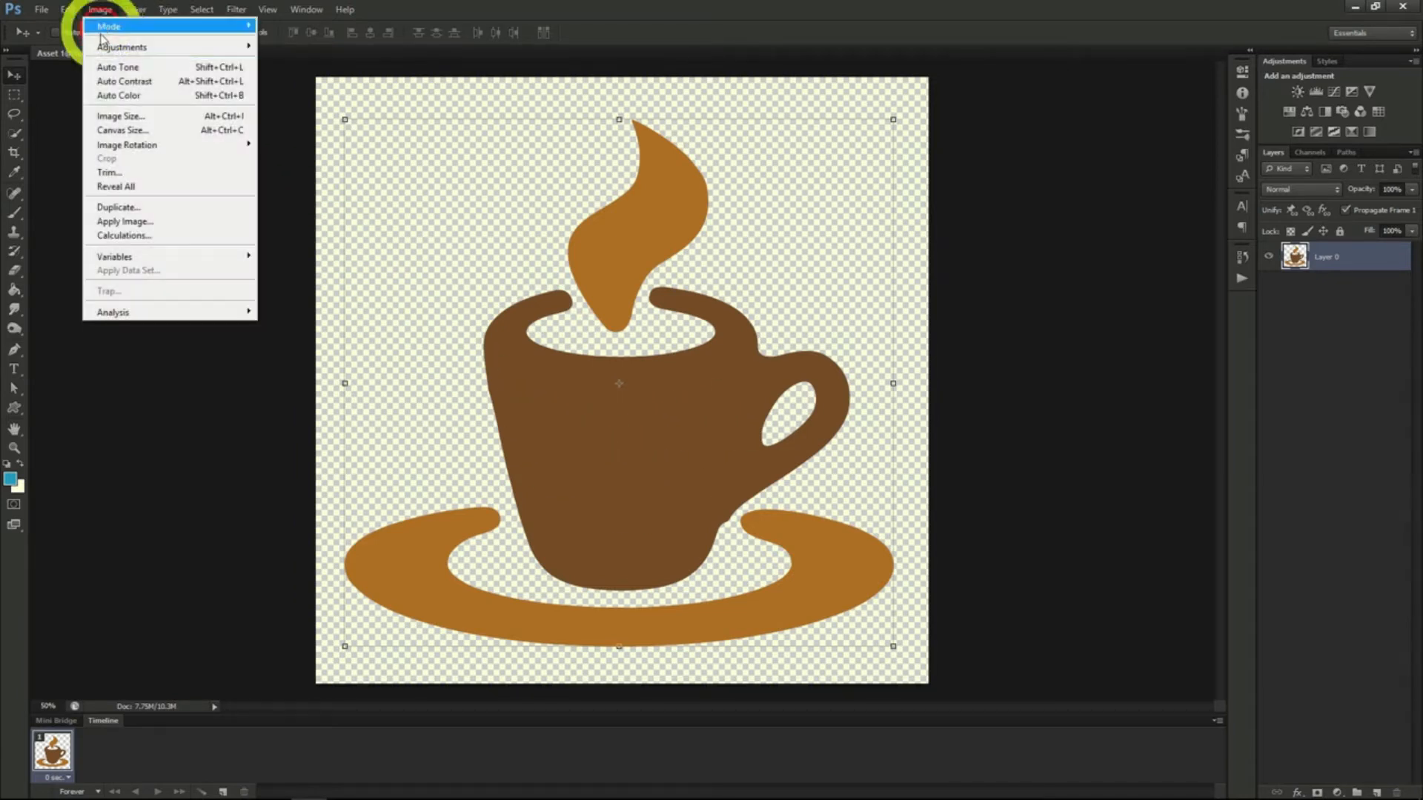
pyautogui.moveTo(133, 48)
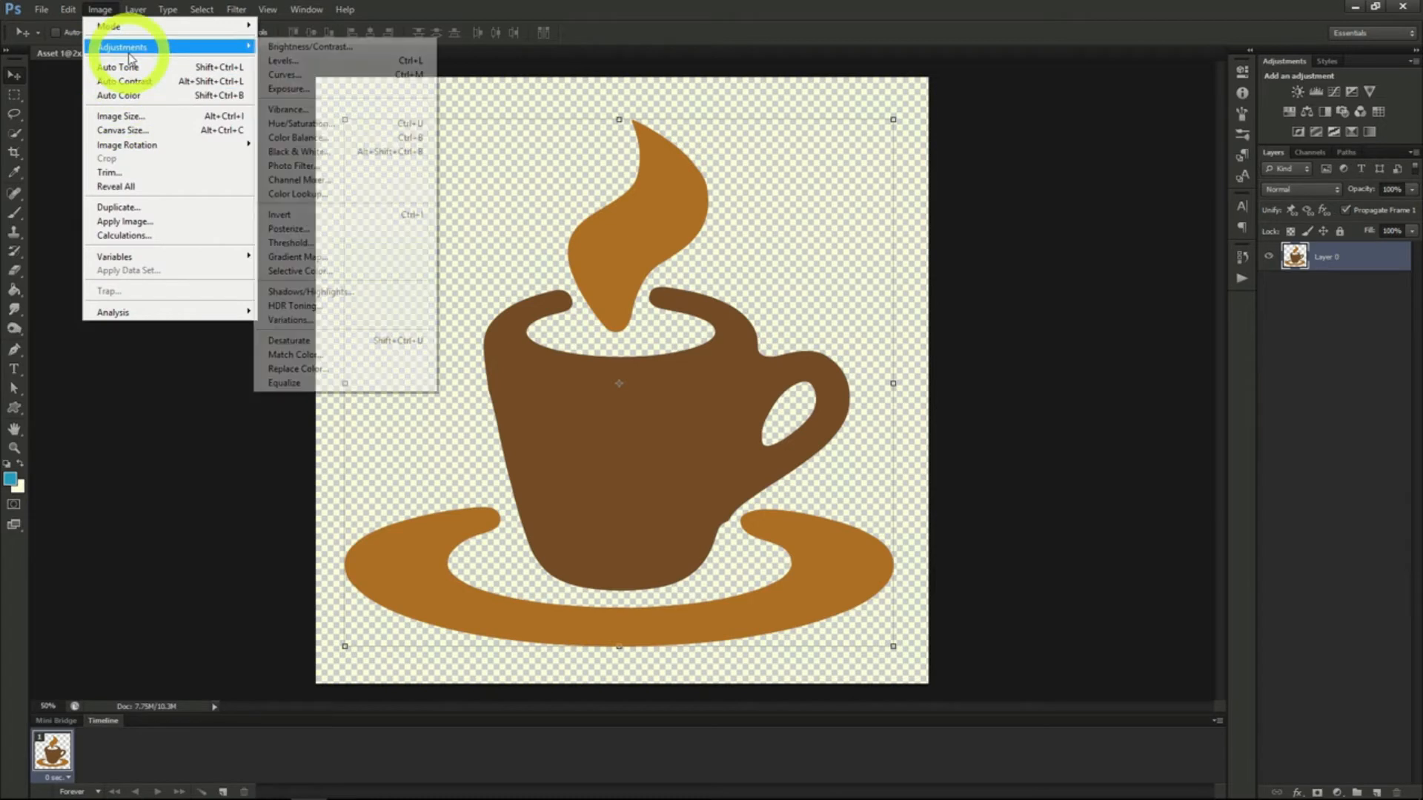
pyautogui.click(298, 77)
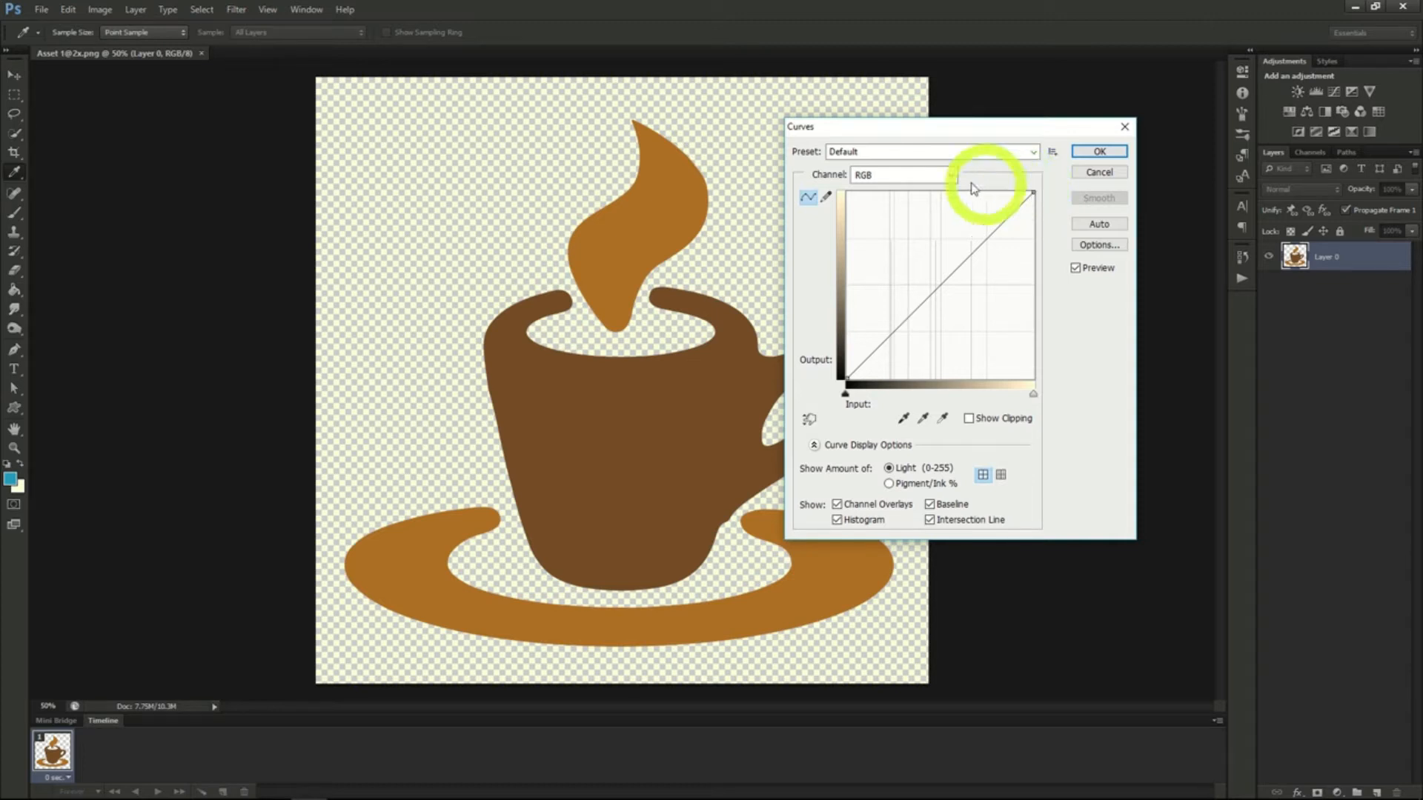
pyautogui.click(1016, 152)
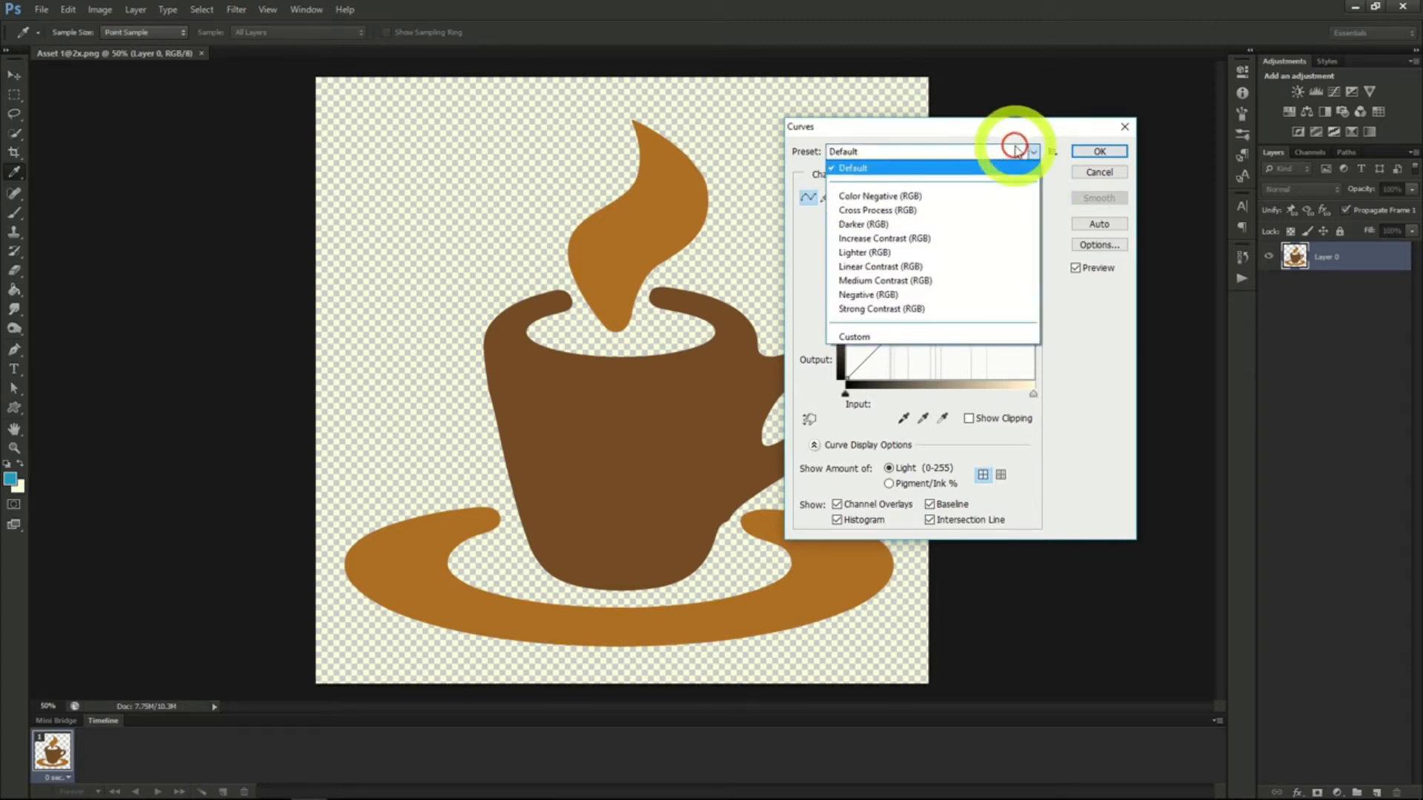
pyautogui.click(915, 196)
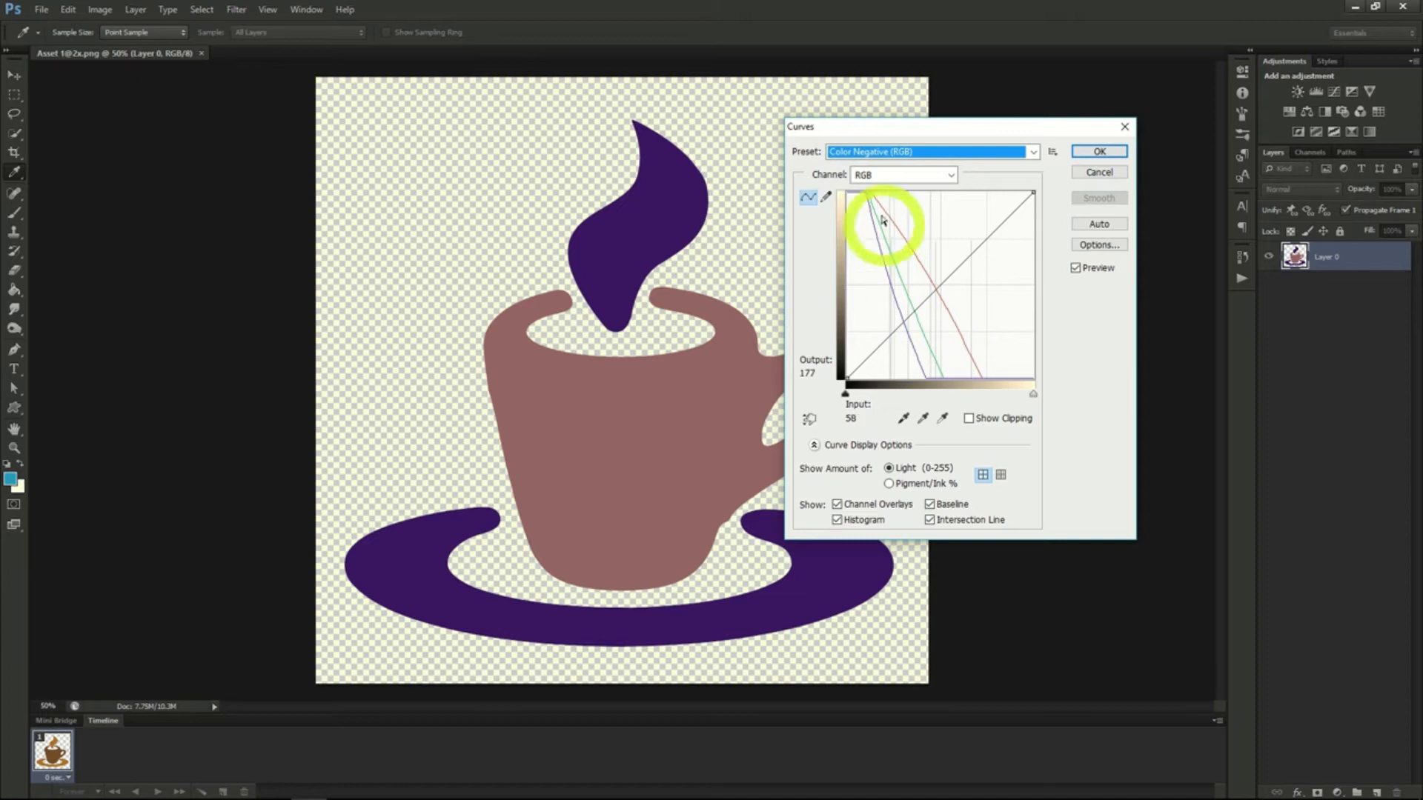
pyautogui.press('Escape')
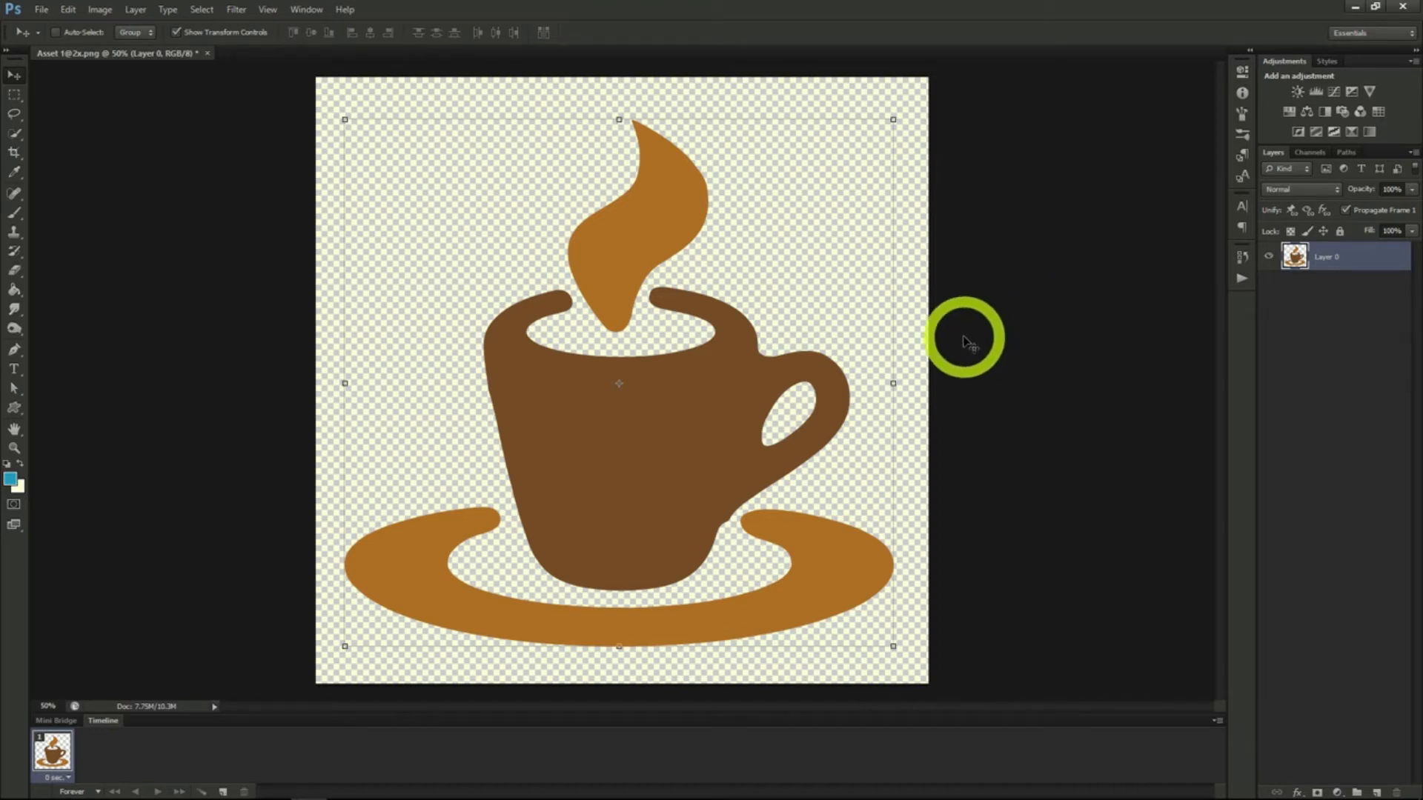
# Step: Add a Curves adjustment layer above the cup layer and toggle its visibility off and on
pyautogui.click(135, 9)
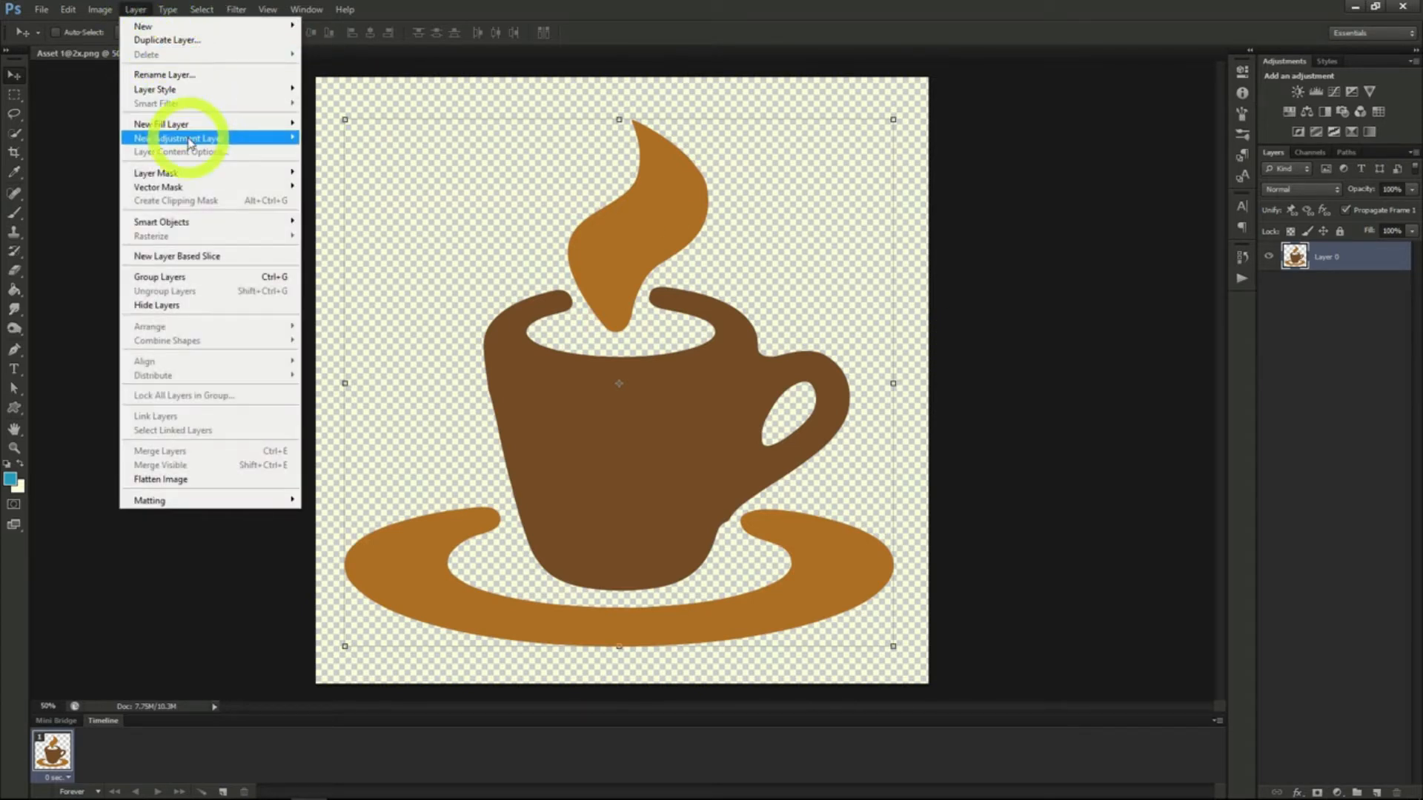
pyautogui.moveTo(185, 138)
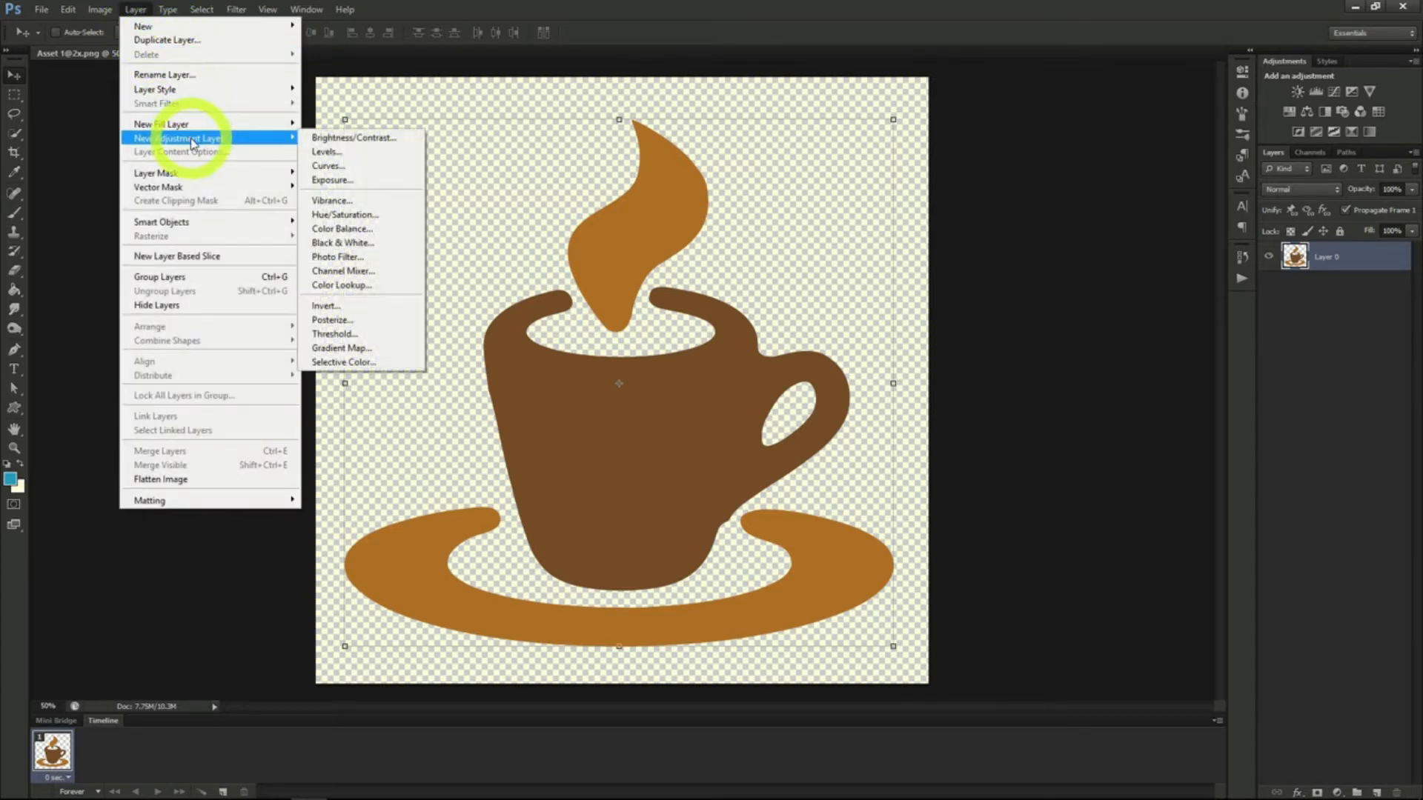
pyautogui.click(358, 170)
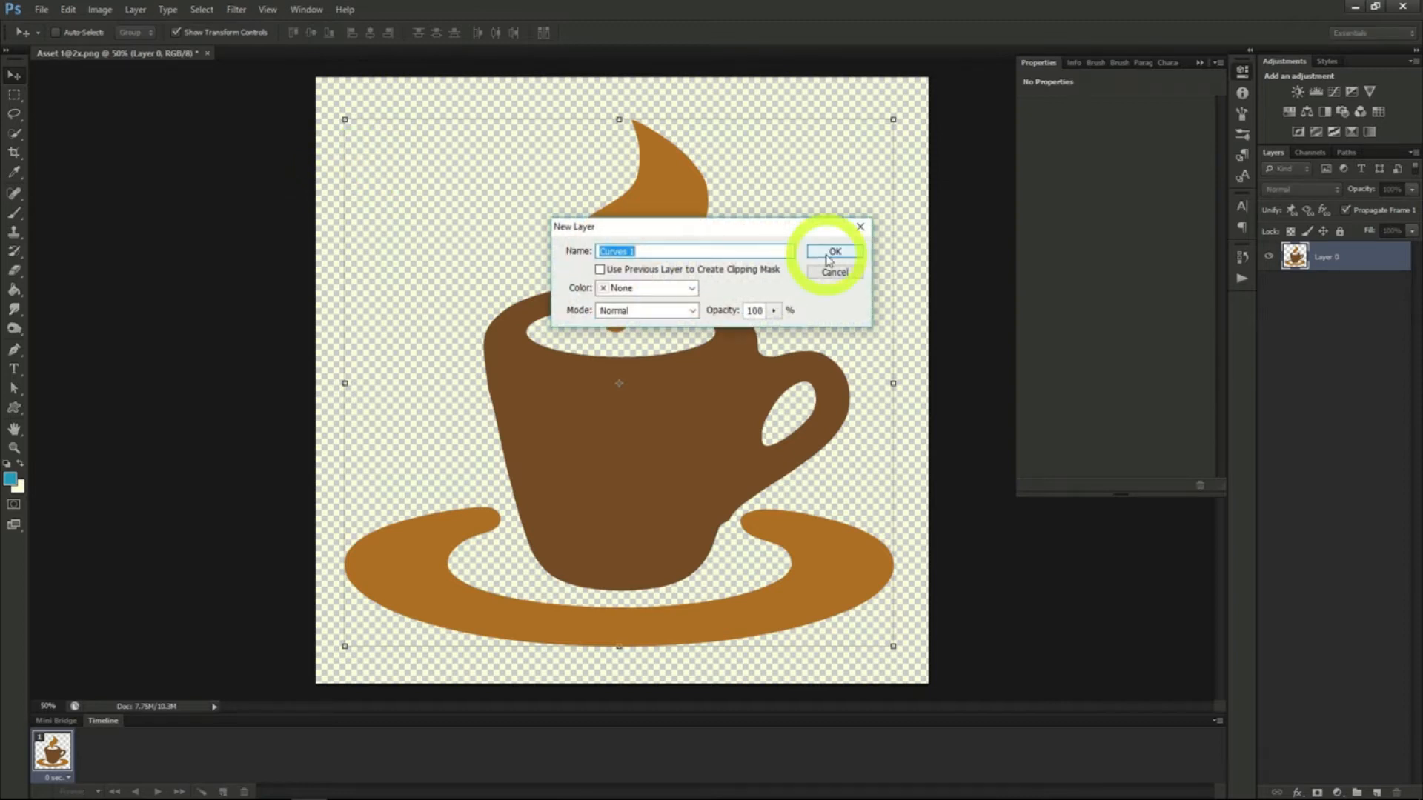
pyautogui.click(828, 253)
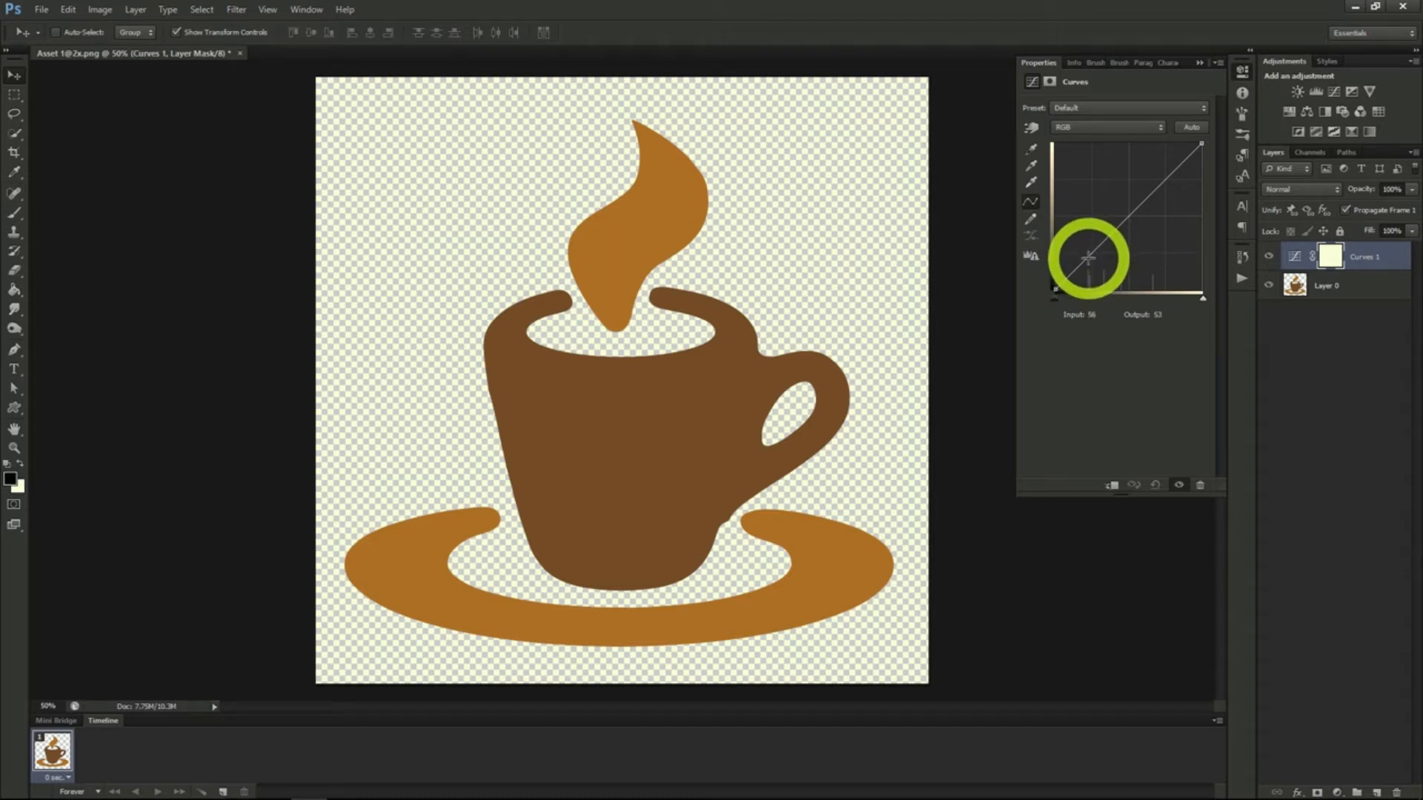
pyautogui.click(1266, 258)
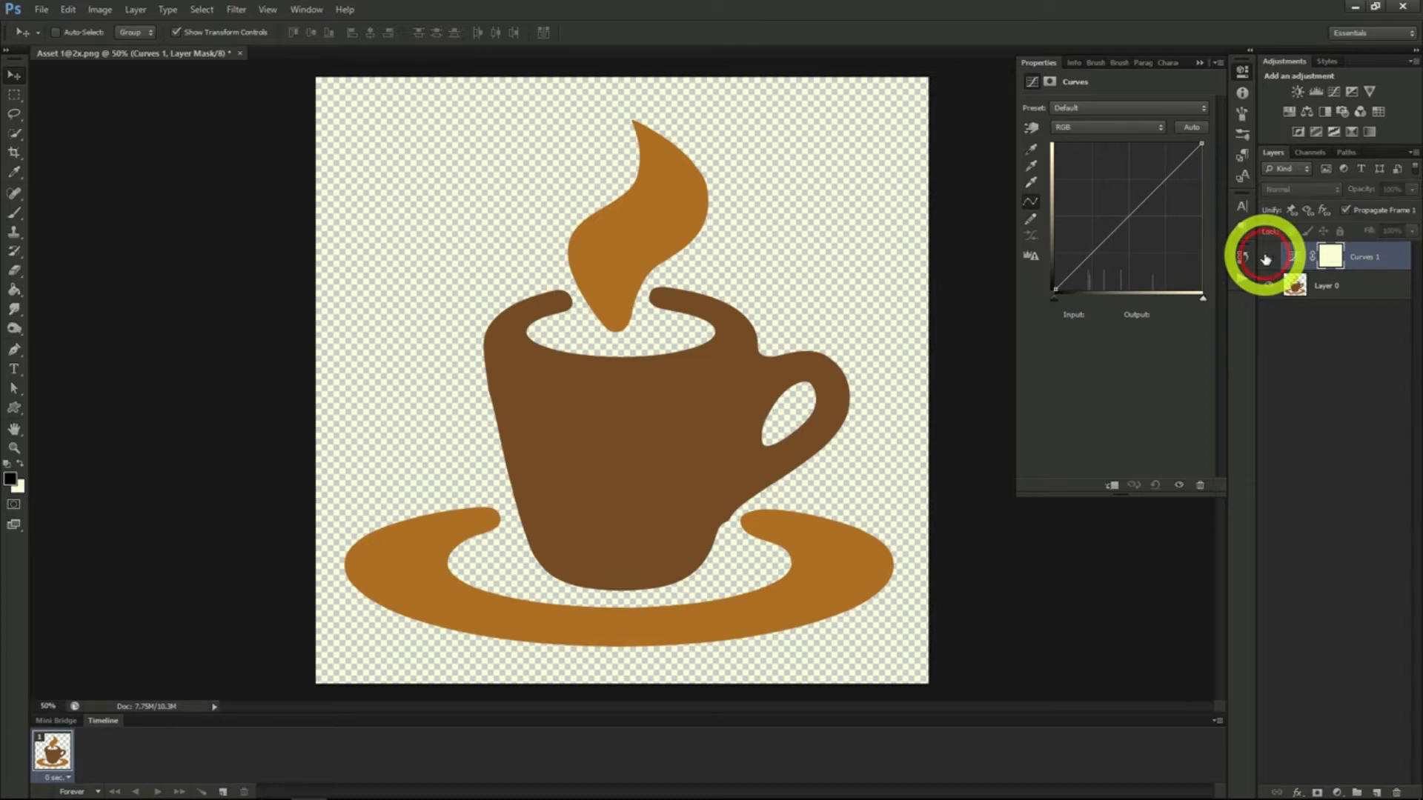
pyautogui.click(1267, 257)
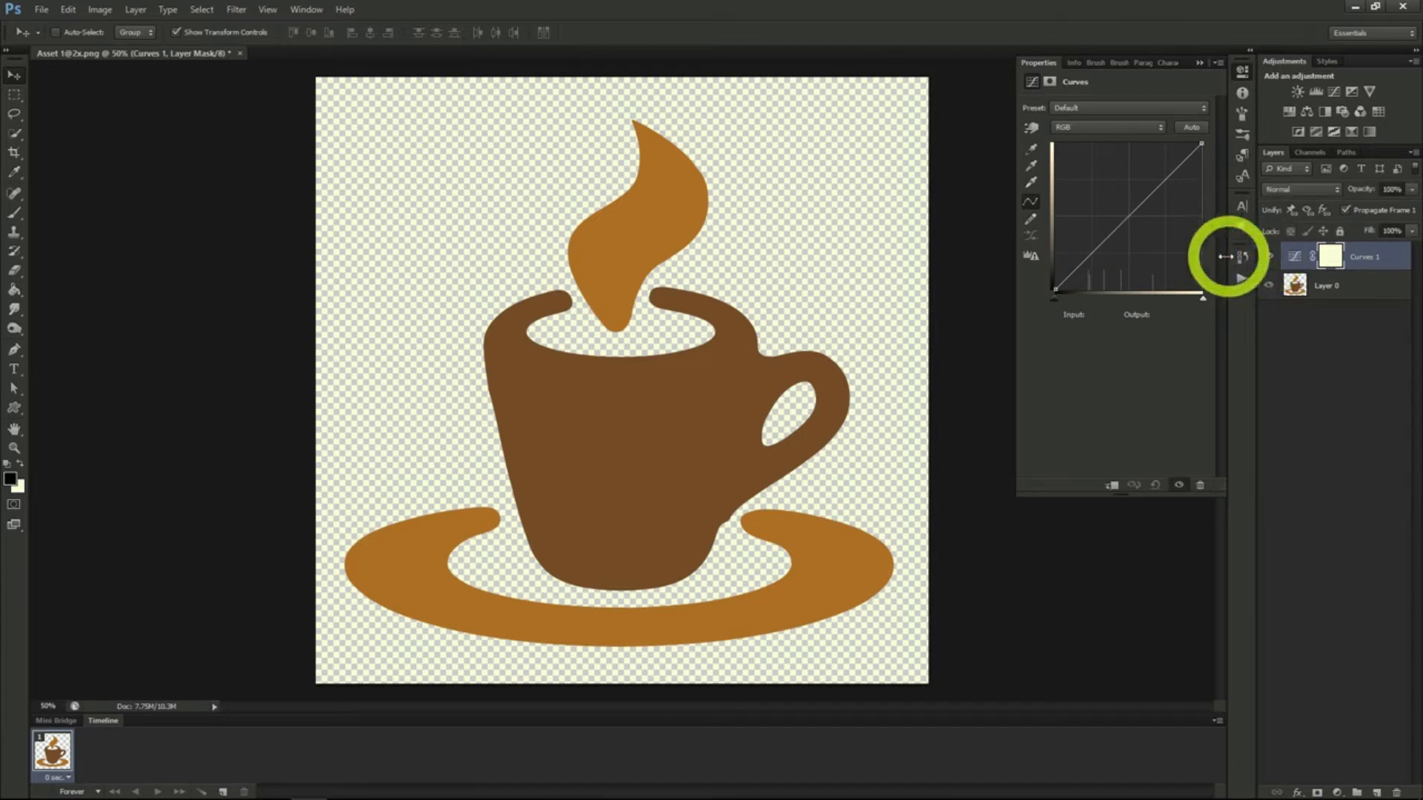
# Step: Add three points along the RGB curve, pull the shadow point to input 88, output 20, and raise the highlight point
pyautogui.click(1087, 259)
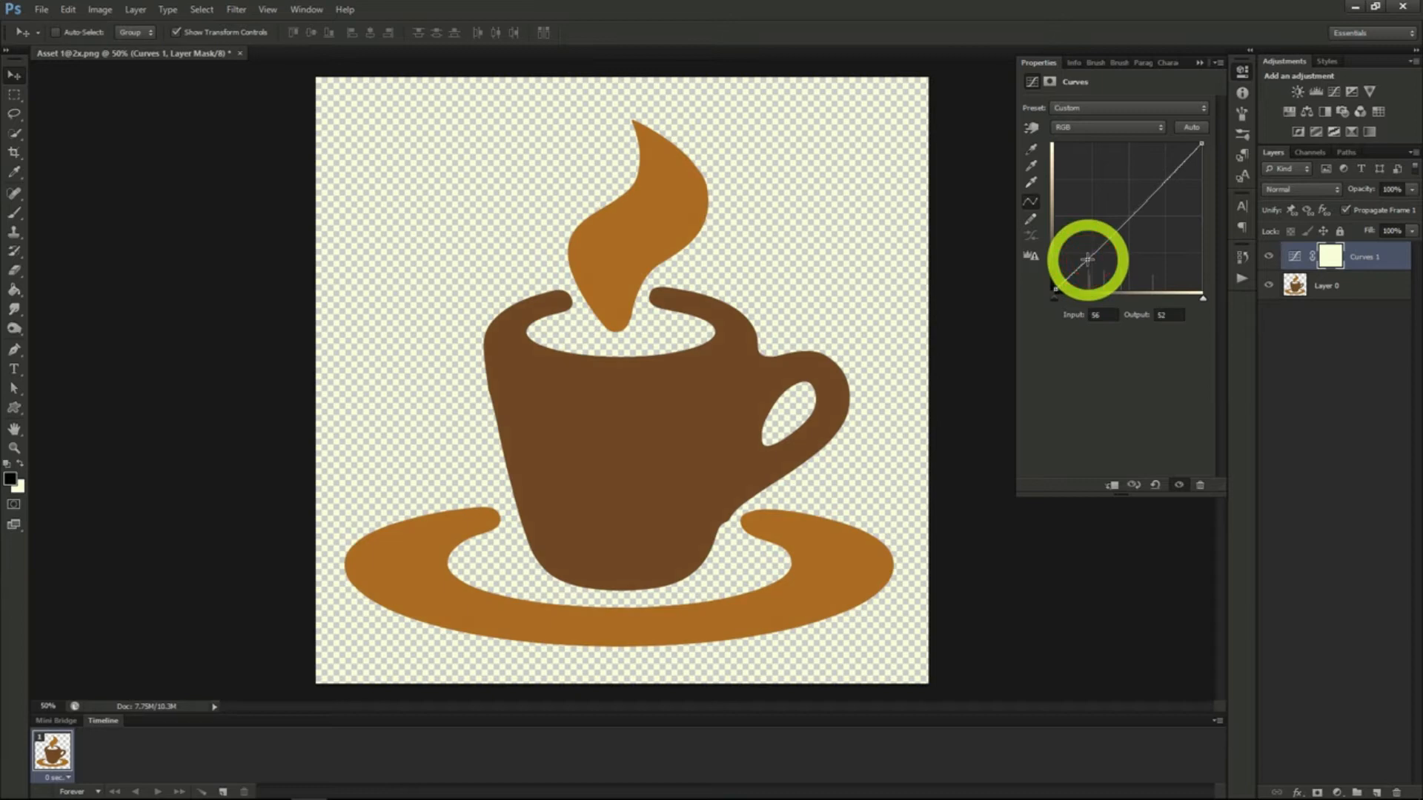
pyautogui.click(1127, 220)
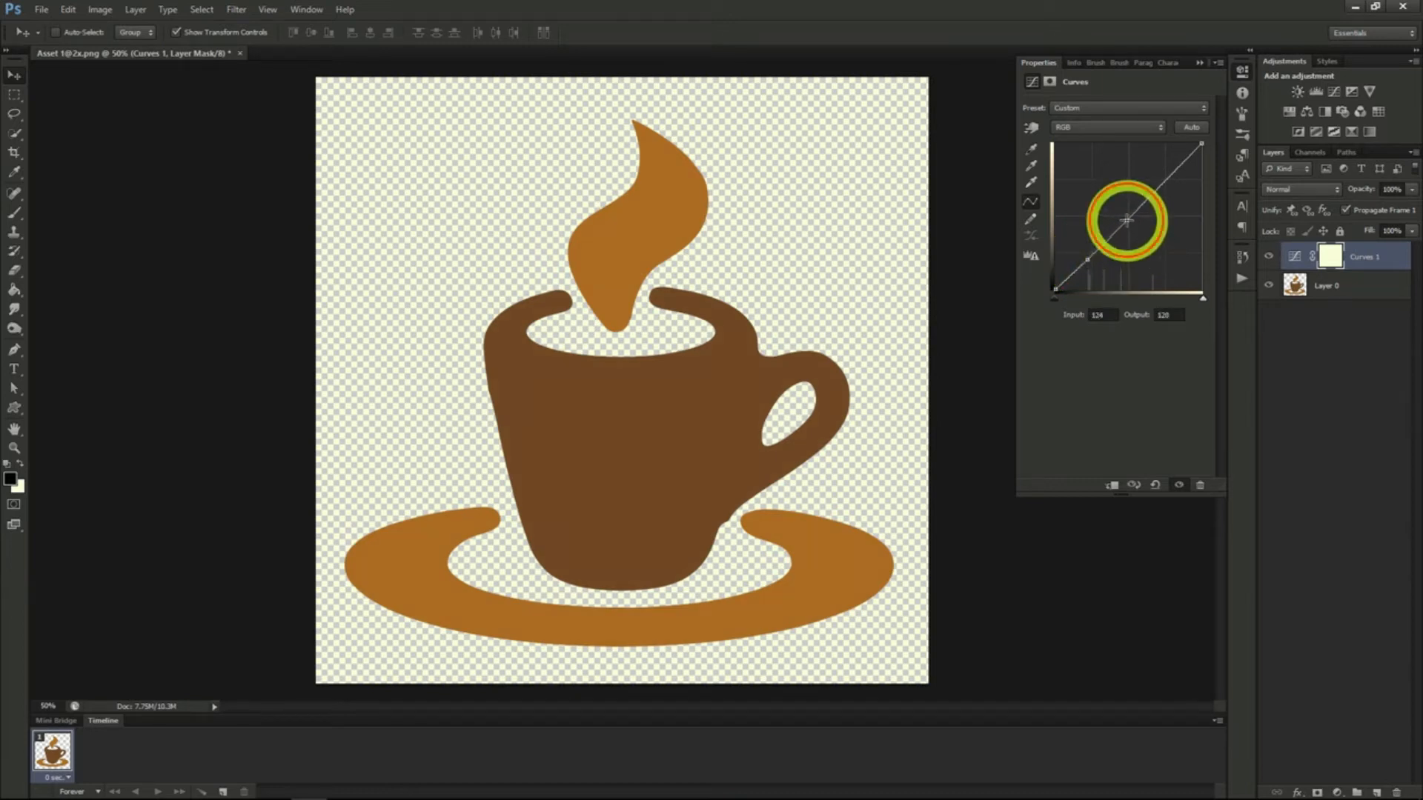
pyautogui.click(1159, 185)
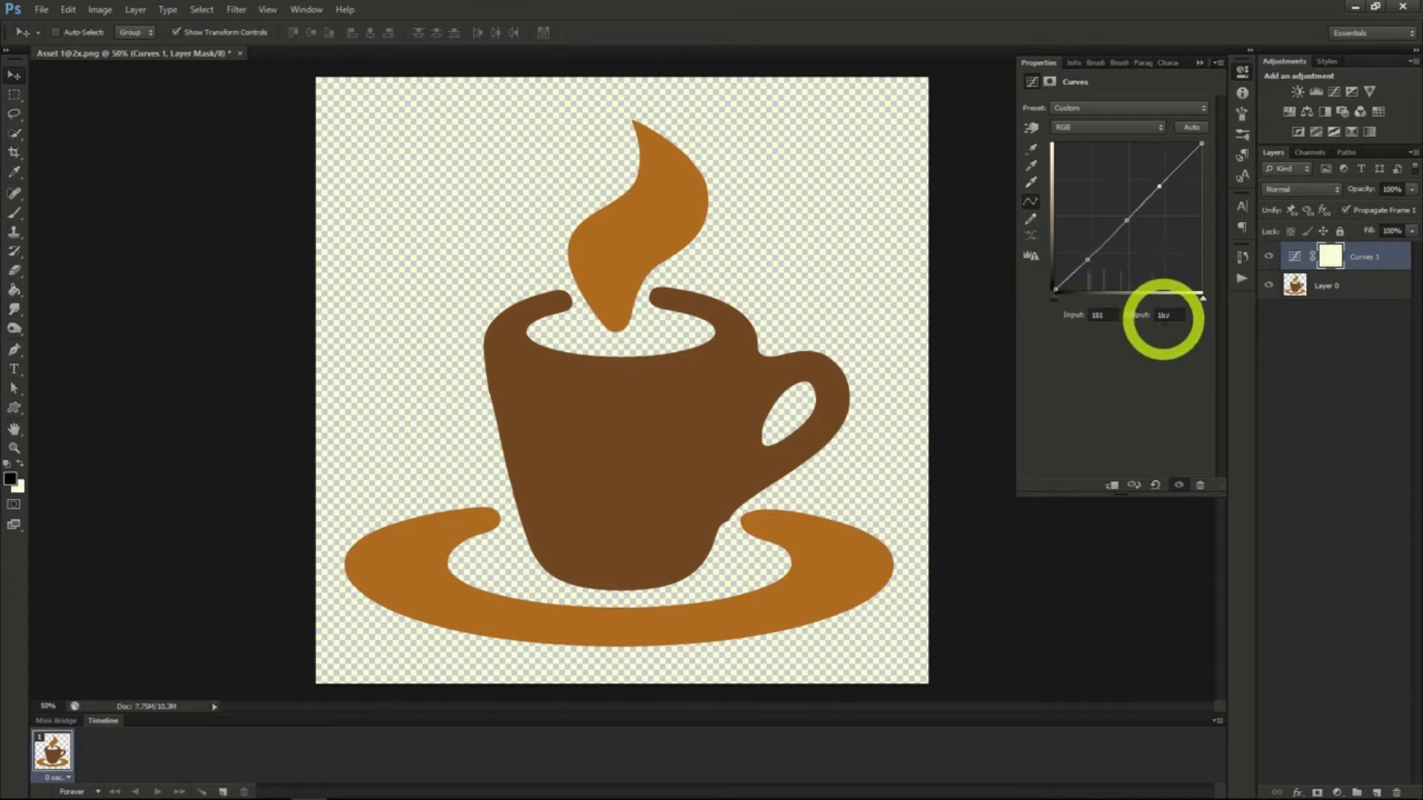
pyautogui.moveTo(1087, 263); pyautogui.dragTo(1103, 280)
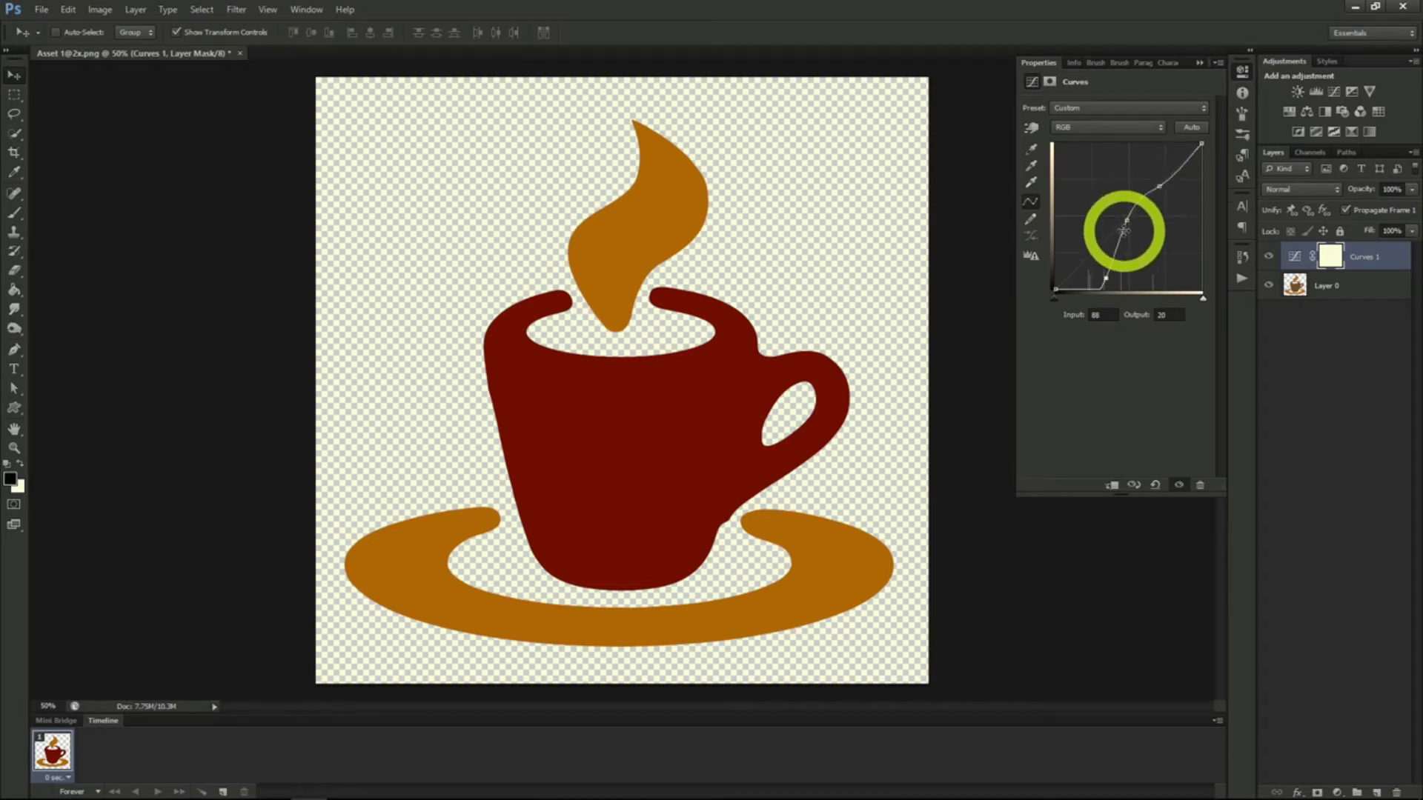
pyautogui.moveTo(1159, 185); pyautogui.dragTo(1128, 172)
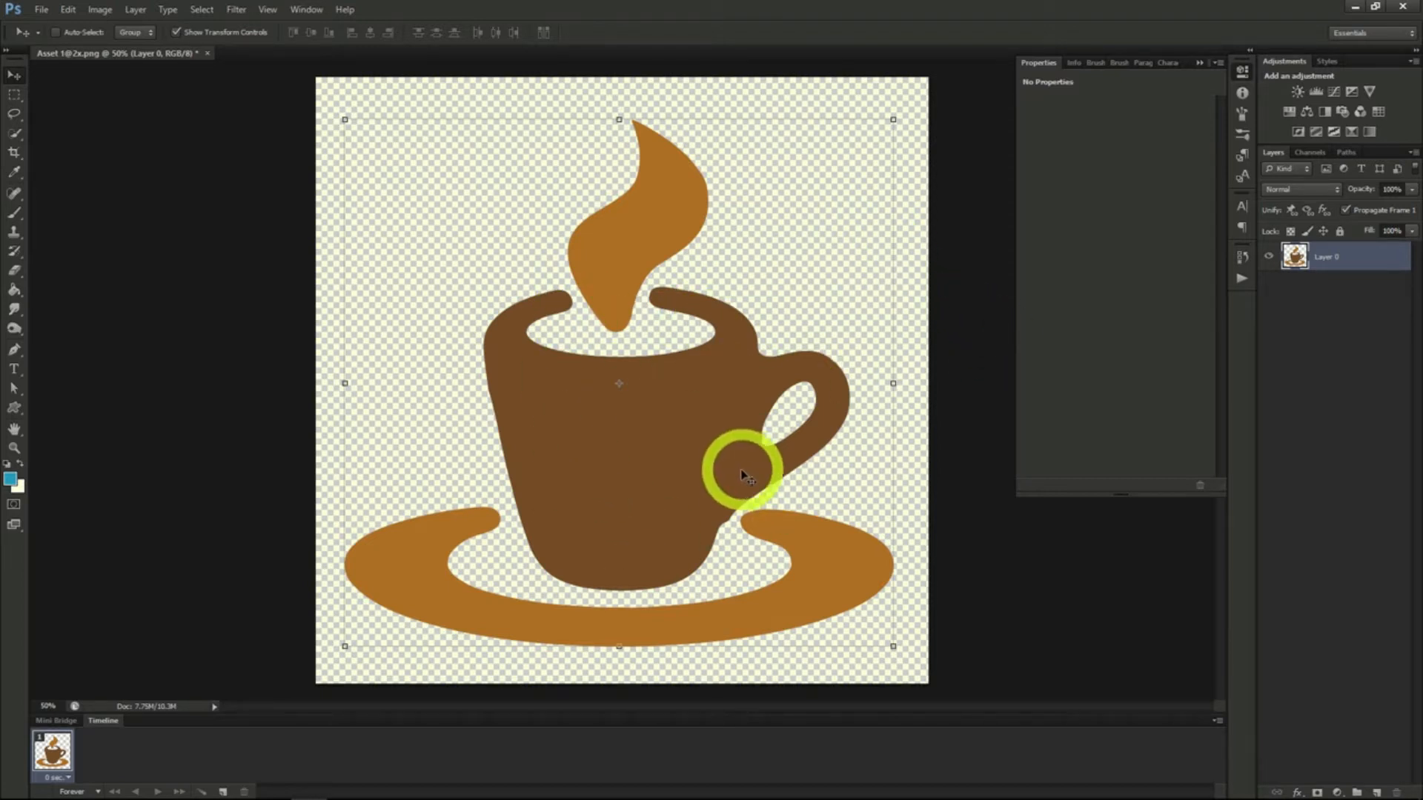
# Step: Add a Brightness/Contrast adjustment layer above the cup layer with the default layer options
pyautogui.click(100, 9)
pyautogui.moveTo(126, 47)
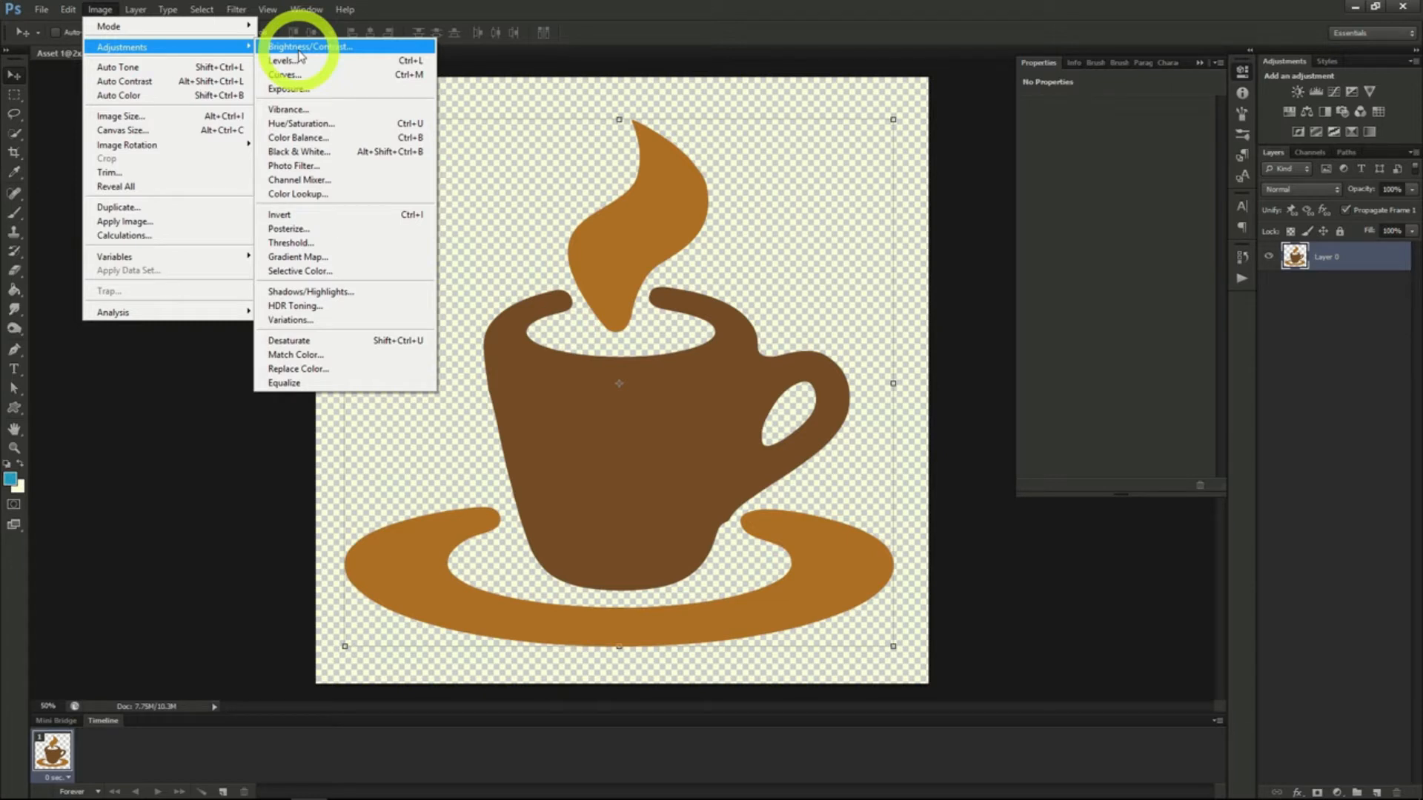
pyautogui.moveTo(137, 10)
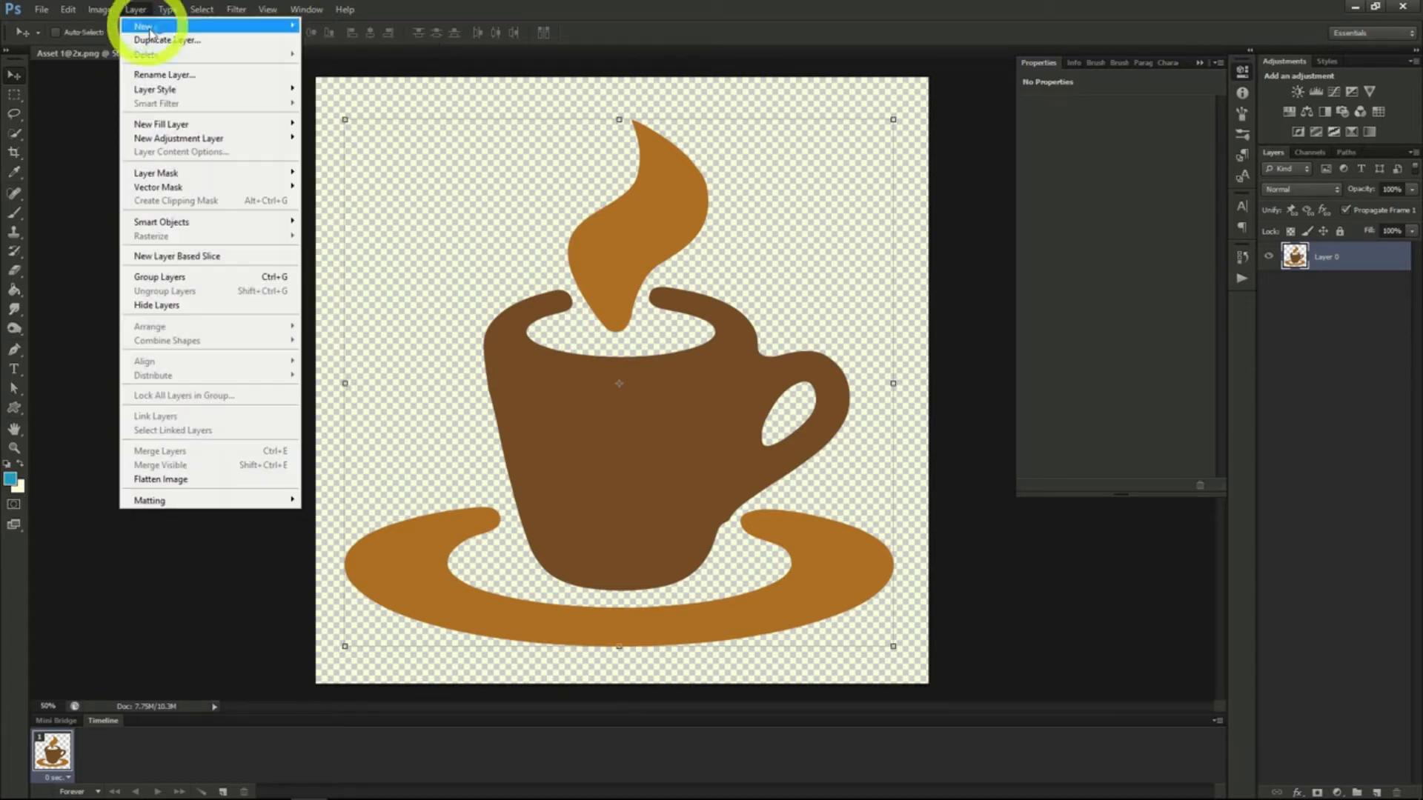
pyautogui.moveTo(177, 140)
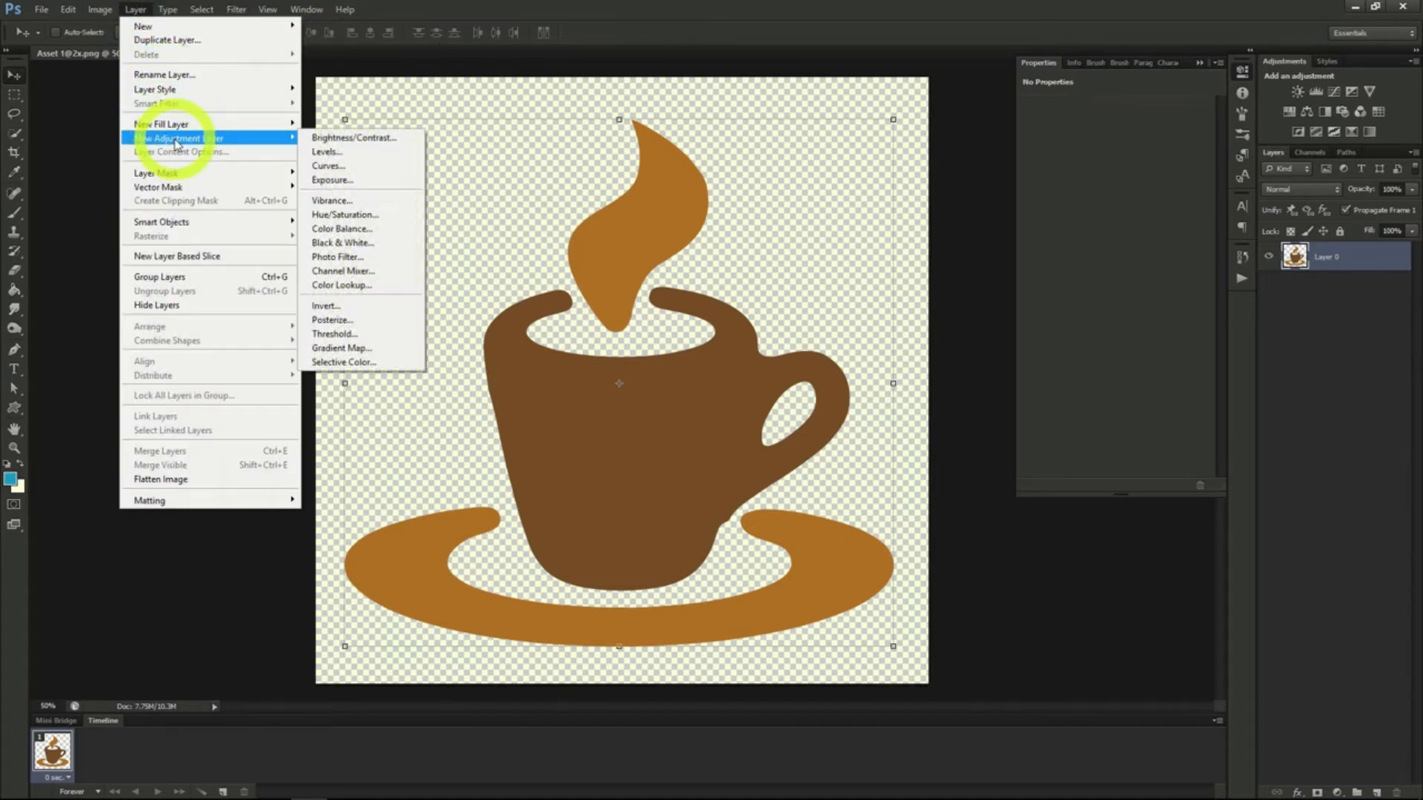
pyautogui.click(346, 137)
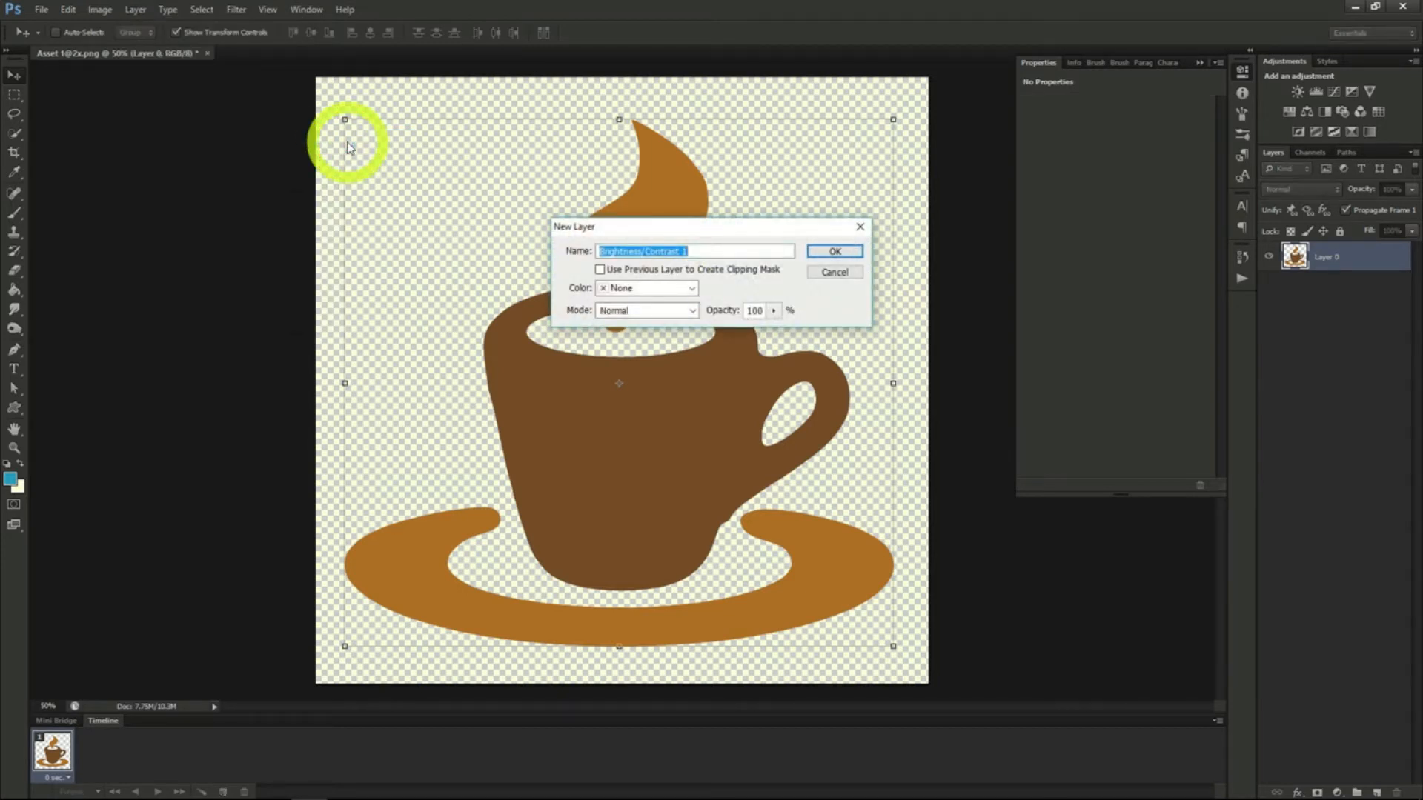
pyautogui.click(831, 250)
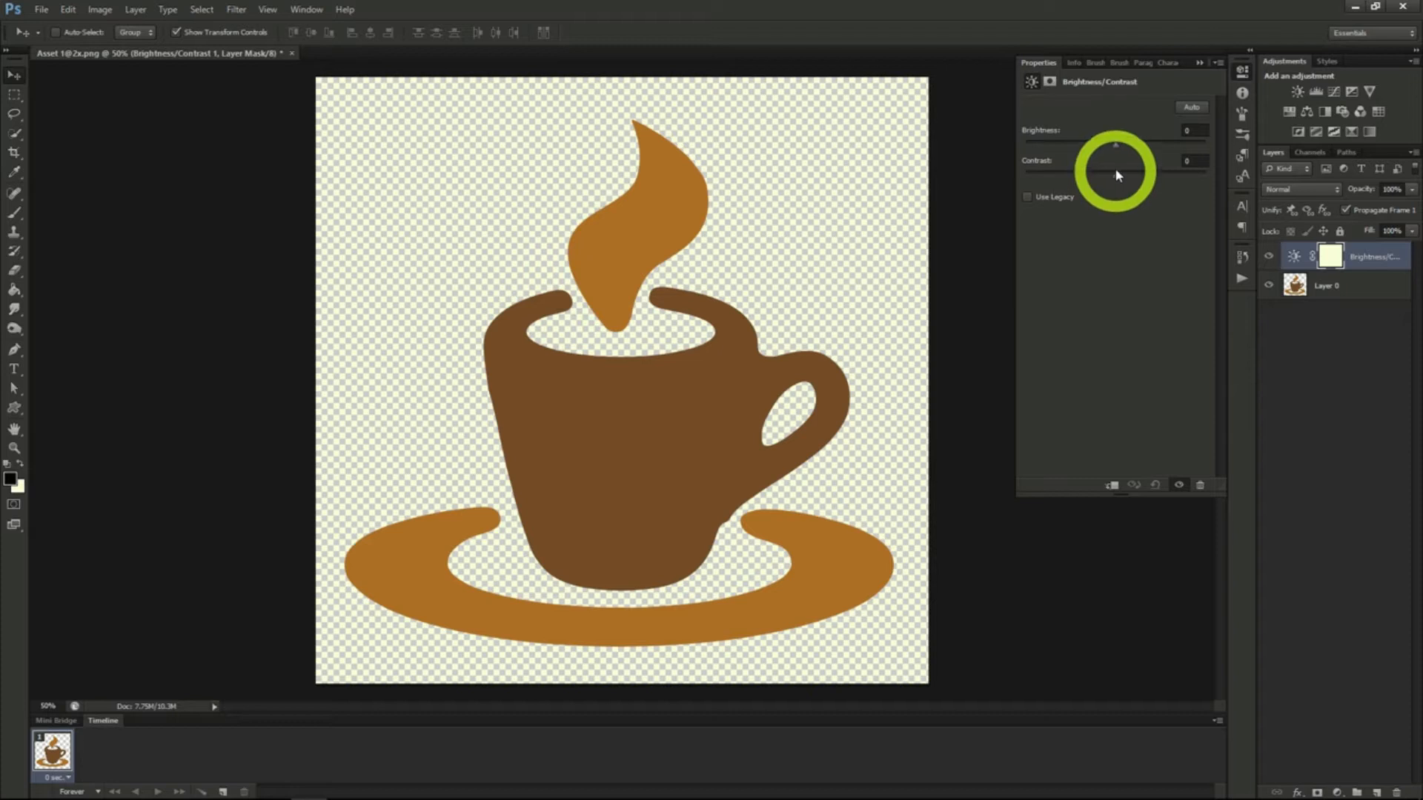
# Step: Set the adjustment layer's brightness to -61 and its contrast to 55
pyautogui.moveTo(1114, 142); pyautogui.dragTo(1150, 153)
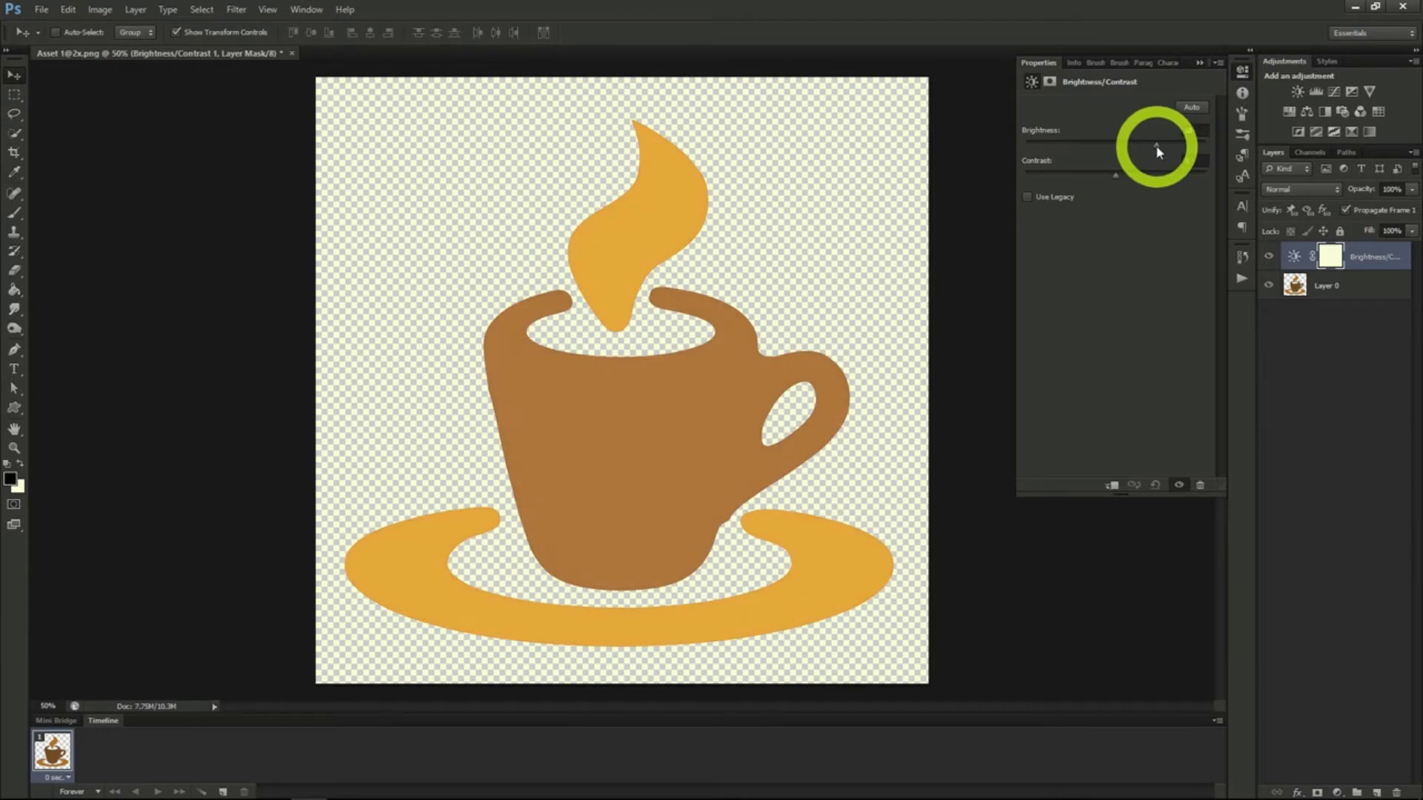
pyautogui.moveTo(1113, 174); pyautogui.dragTo(1132, 149)
pyautogui.moveTo(1113, 150); pyautogui.dragTo(1083, 145)
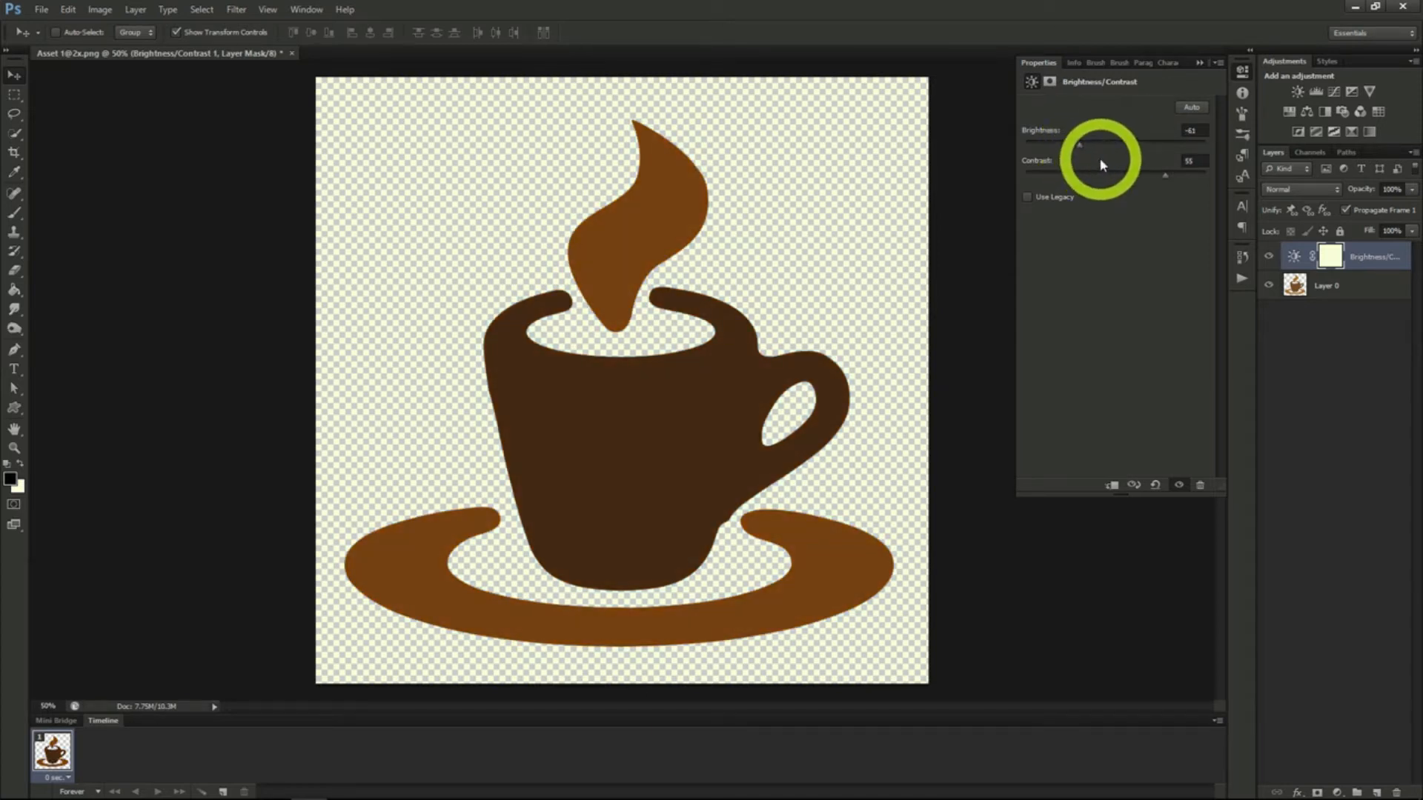
# Step: Add an Exposure adjustment layer above the Brightness/Contrast layer with the default layer options
pyautogui.click(134, 9)
pyautogui.moveTo(170, 142)
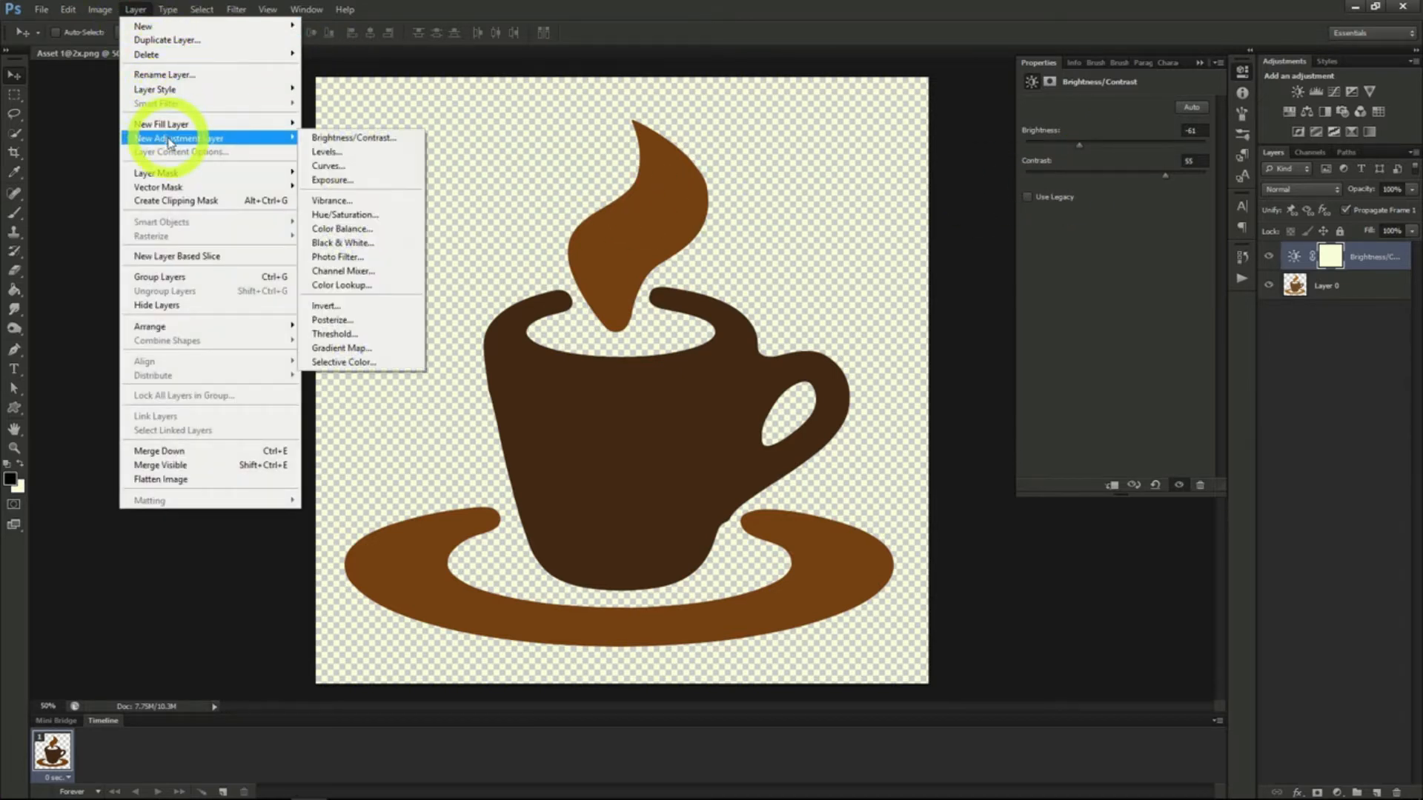
pyautogui.click(361, 183)
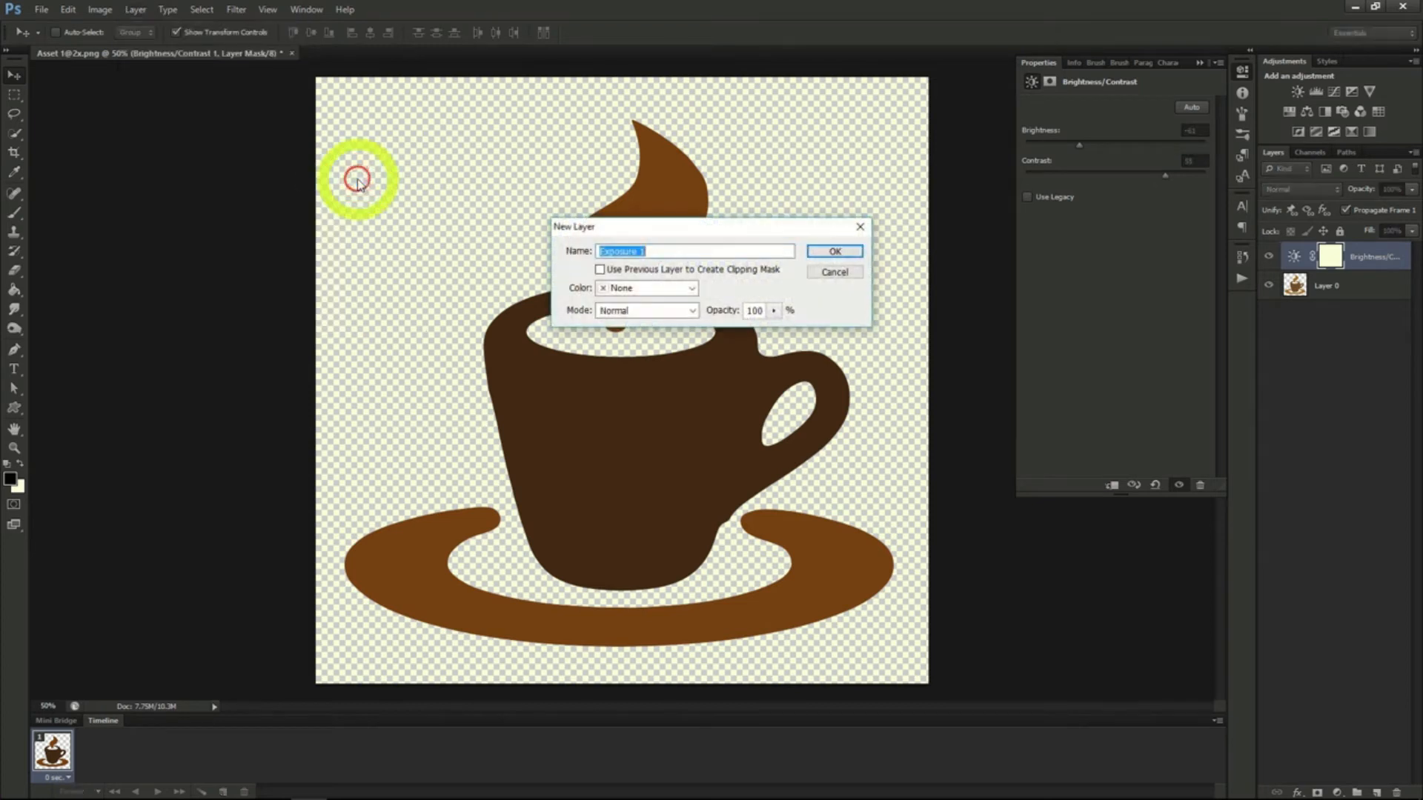
pyautogui.click(835, 253)
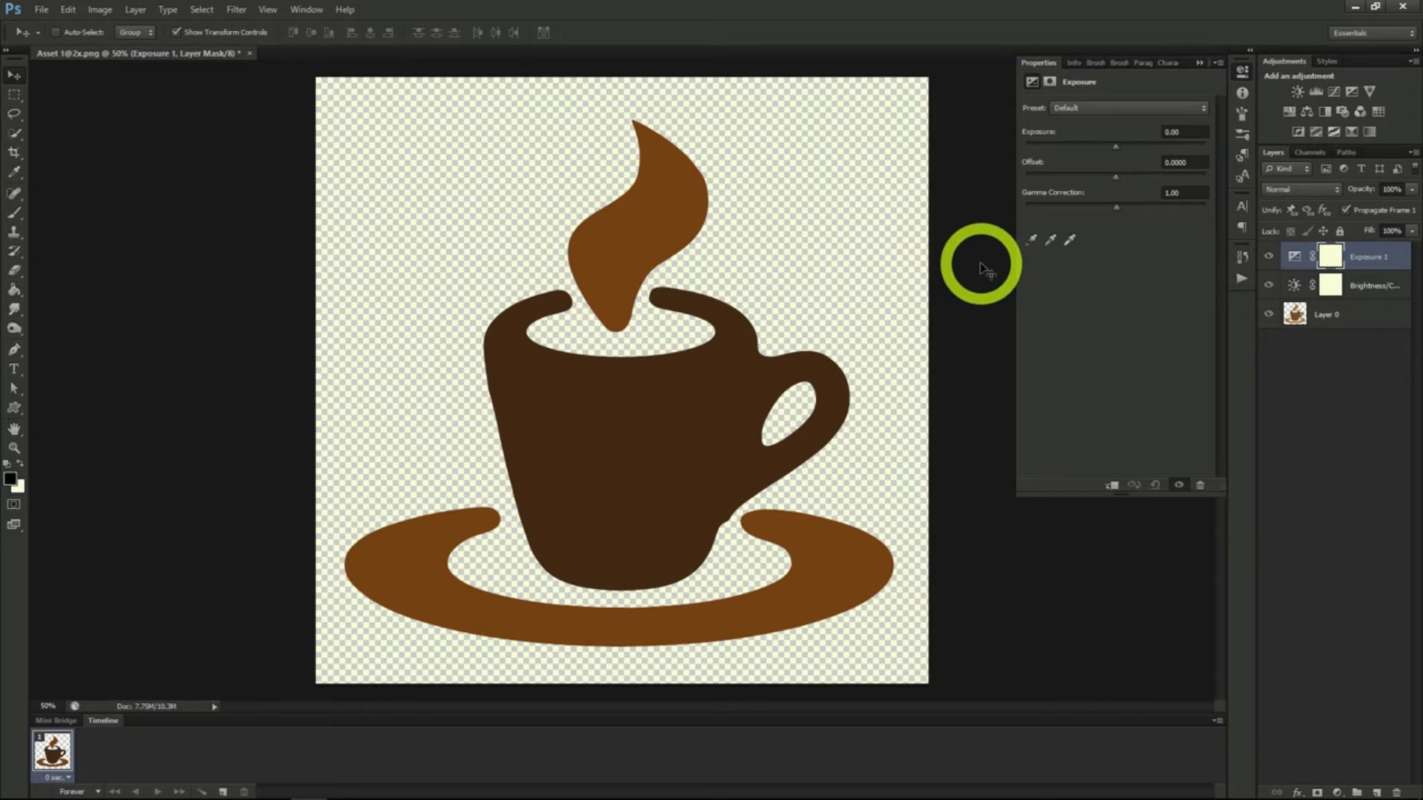
# Step: Set the Exposure layer to exposure +1.43 and offset -0.0992, and lower its gamma correction
pyautogui.moveTo(1115, 147)
pyautogui.mouseDown()
pyautogui.moveTo(1067, 150)
pyautogui.moveTo(1181, 153)
pyautogui.moveTo(1120, 154)
pyautogui.mouseUp()
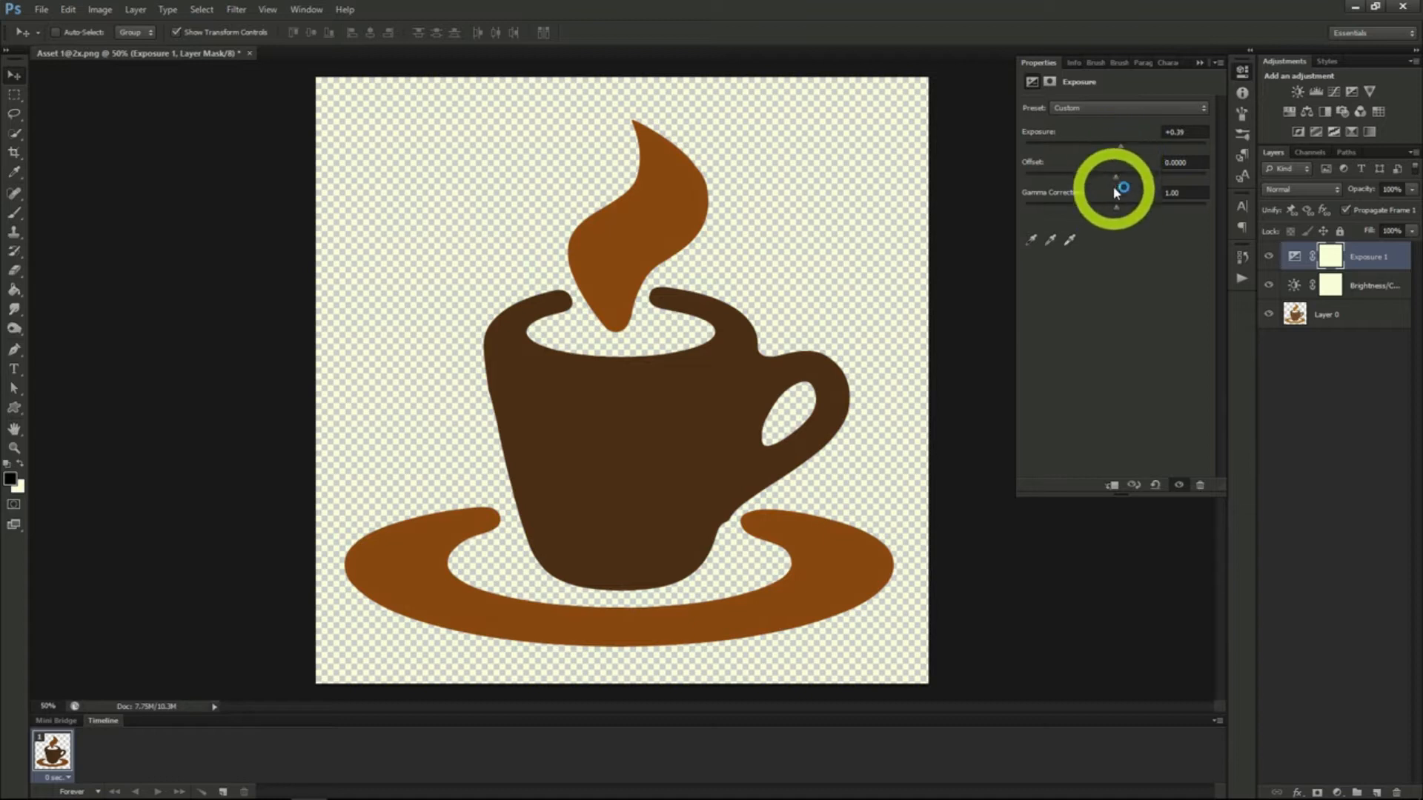
pyautogui.moveTo(1116, 183); pyautogui.dragTo(1128, 212)
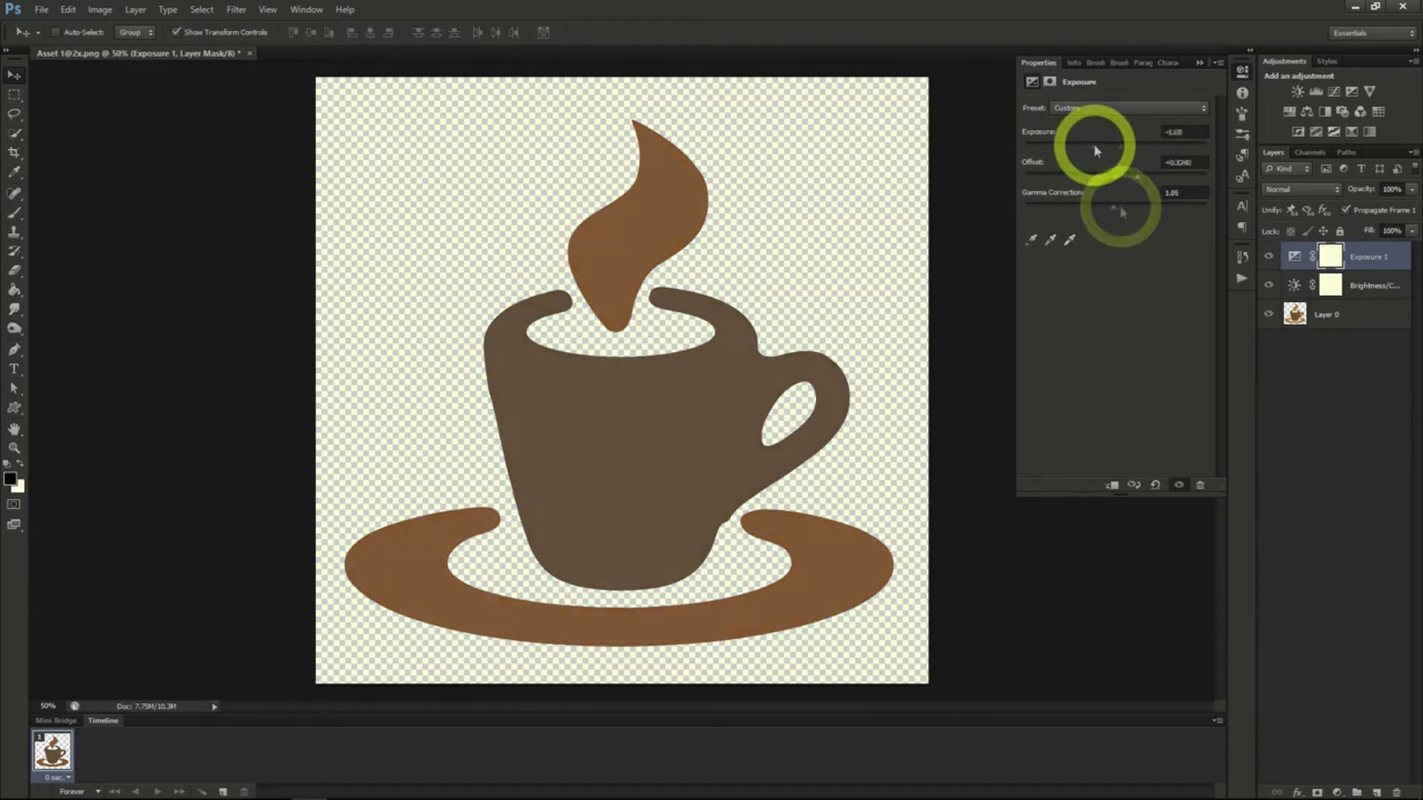
pyautogui.moveTo(1092, 151); pyautogui.dragTo(1134, 210)
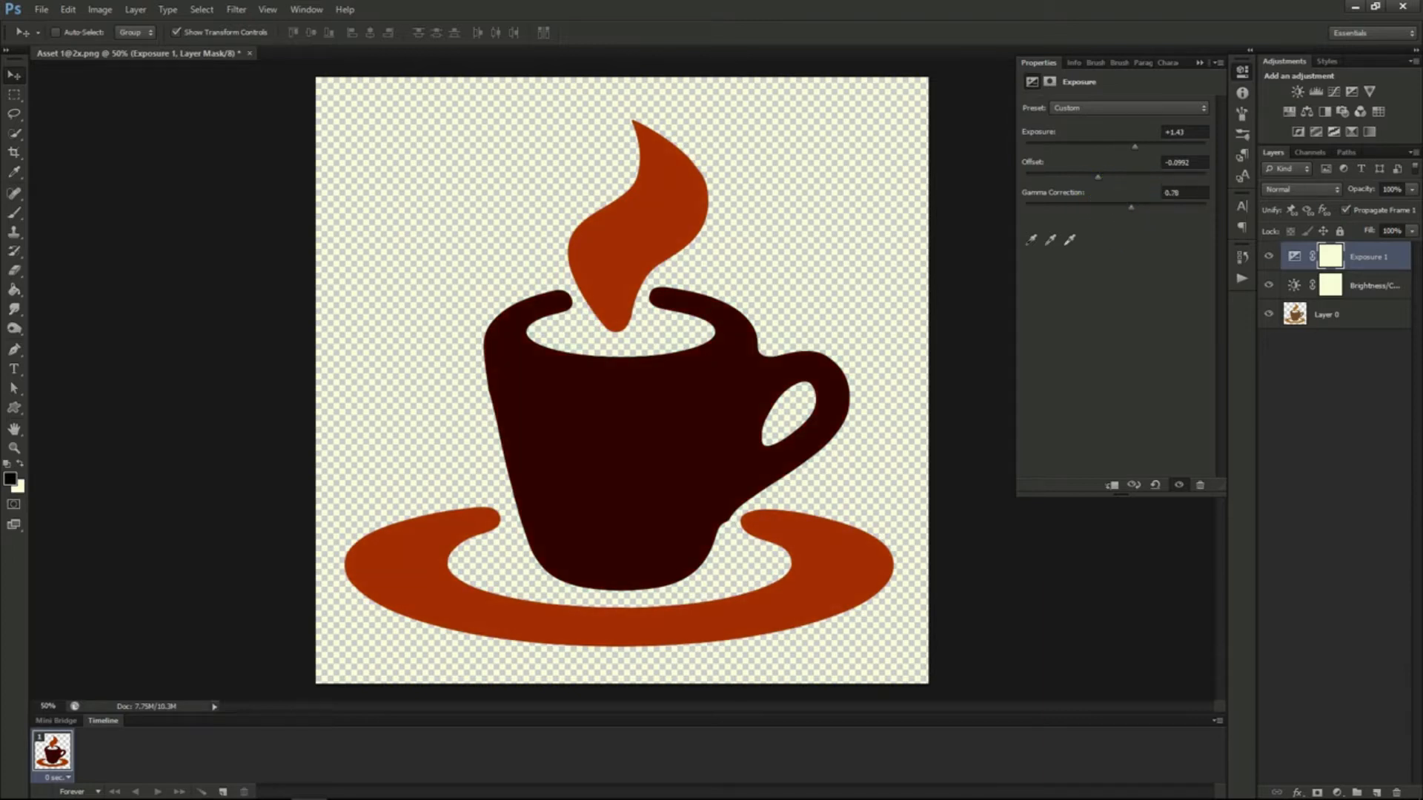
pyautogui.click(846, 284)
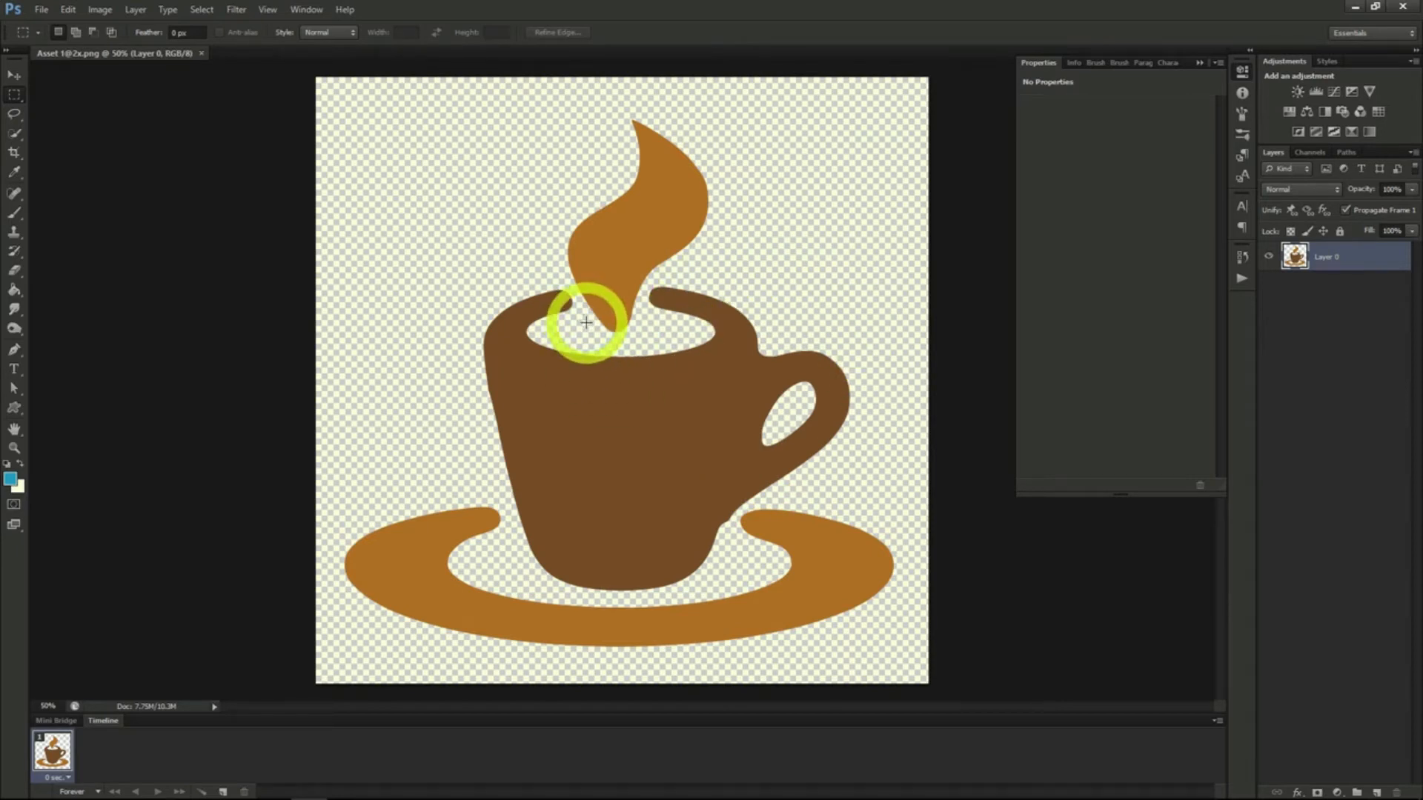
# Step: Add a Hue/Saturation adjustment layer above the cup layer with saturation +1 and lightness +2
pyautogui.click(135, 9)
pyautogui.moveTo(190, 143)
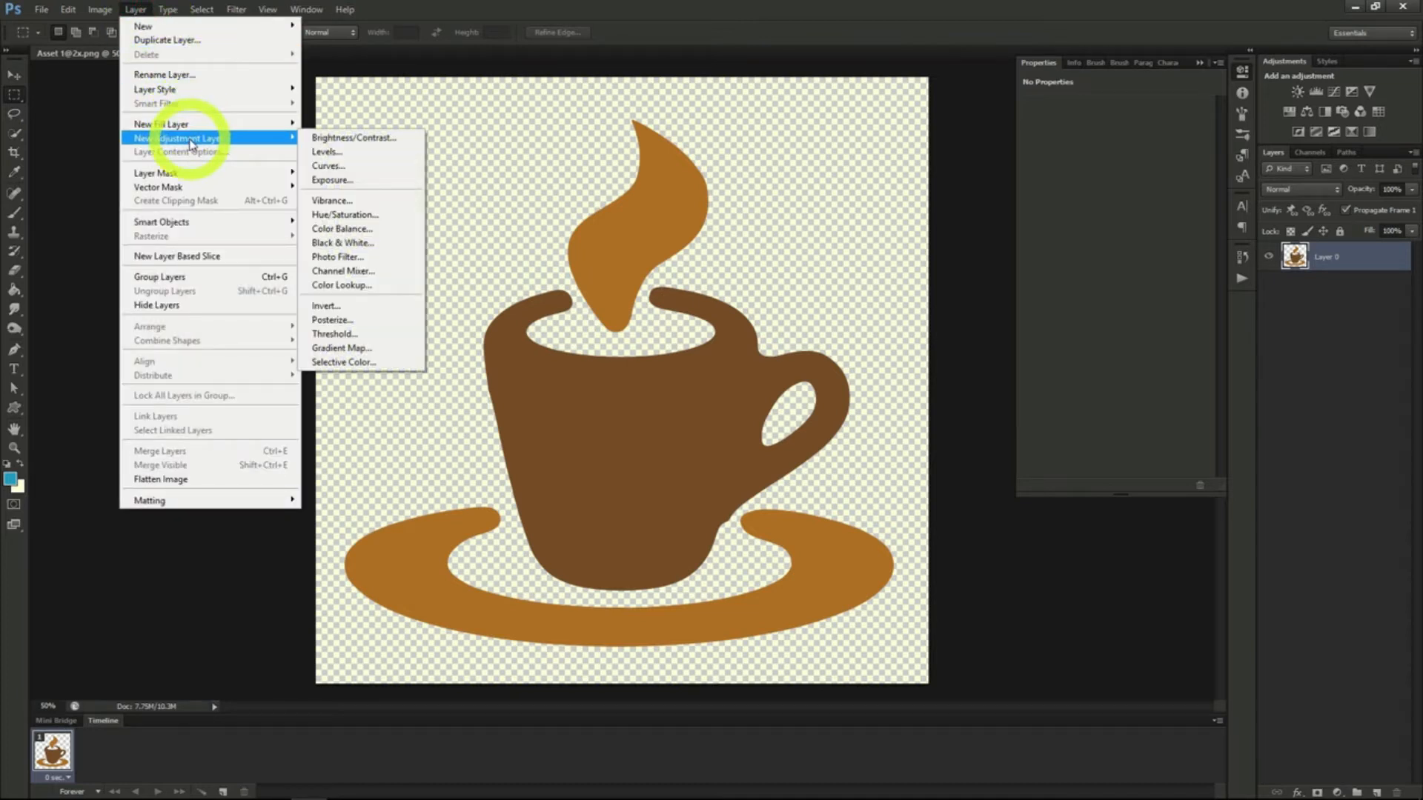
pyautogui.click(345, 215)
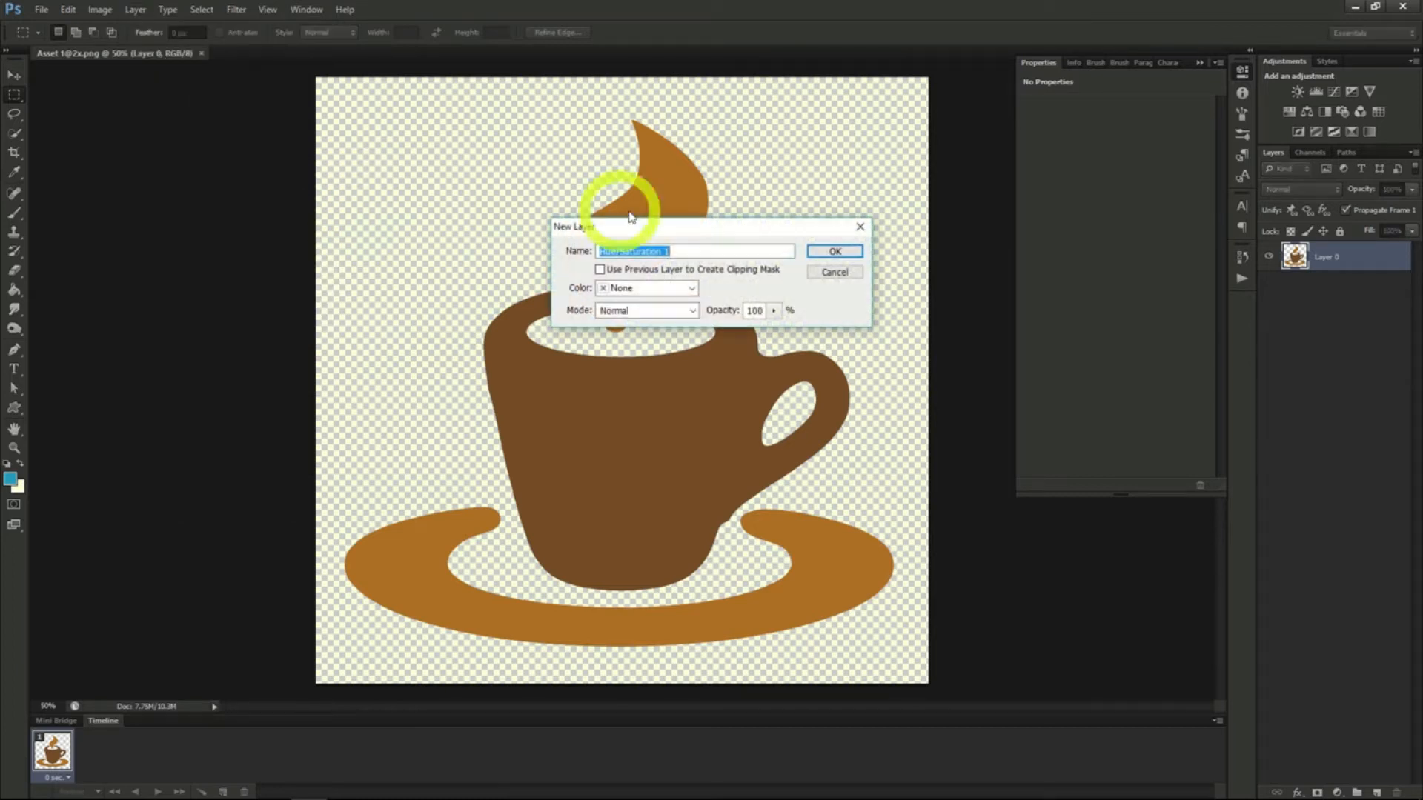
pyautogui.click(835, 252)
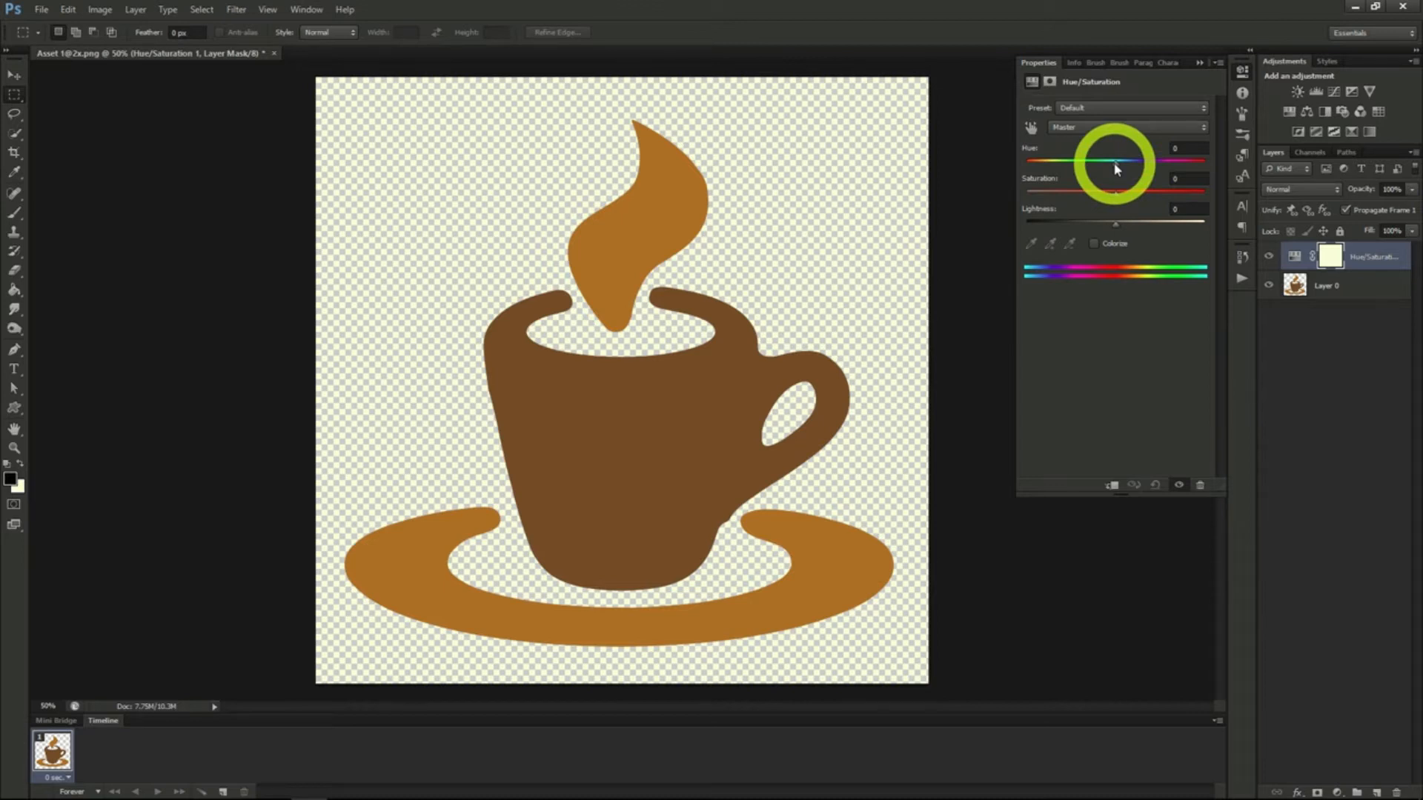
pyautogui.moveTo(1115, 192); pyautogui.dragTo(1118, 230)
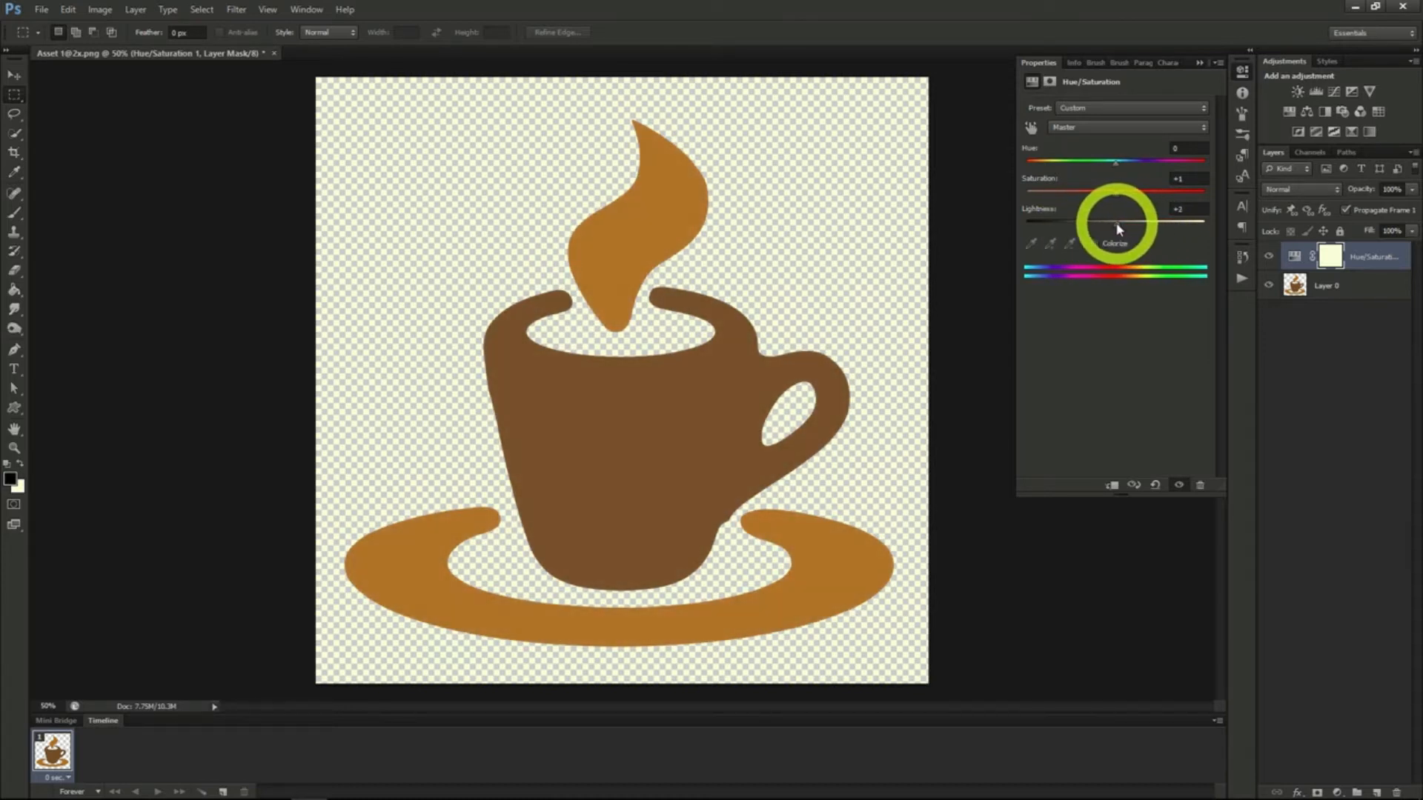
# Step: Set the Hue/Saturation adjustment layer to hue +162, saturation +48 and lightness -4
pyautogui.click(1117, 199)
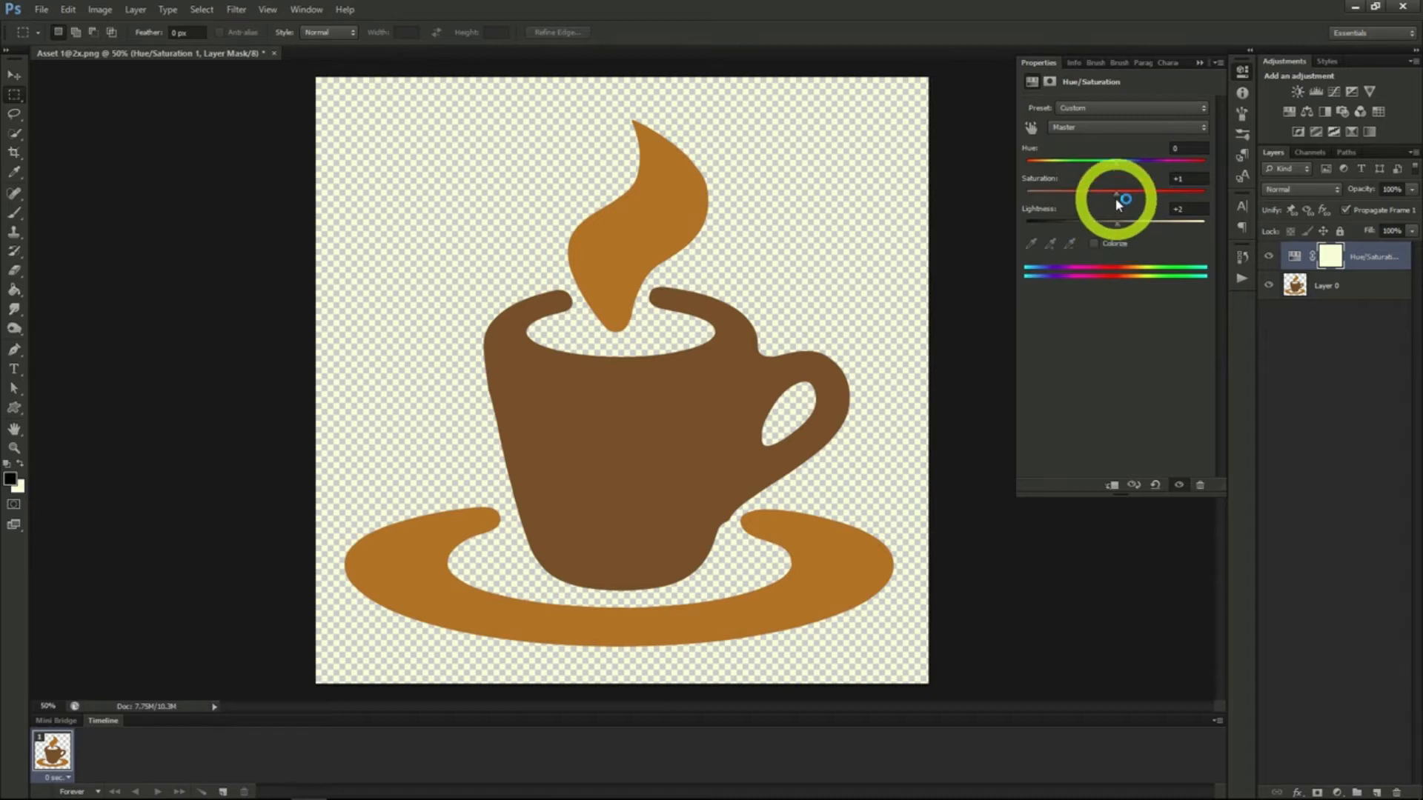
pyautogui.moveTo(1118, 200); pyautogui.dragTo(1151, 198)
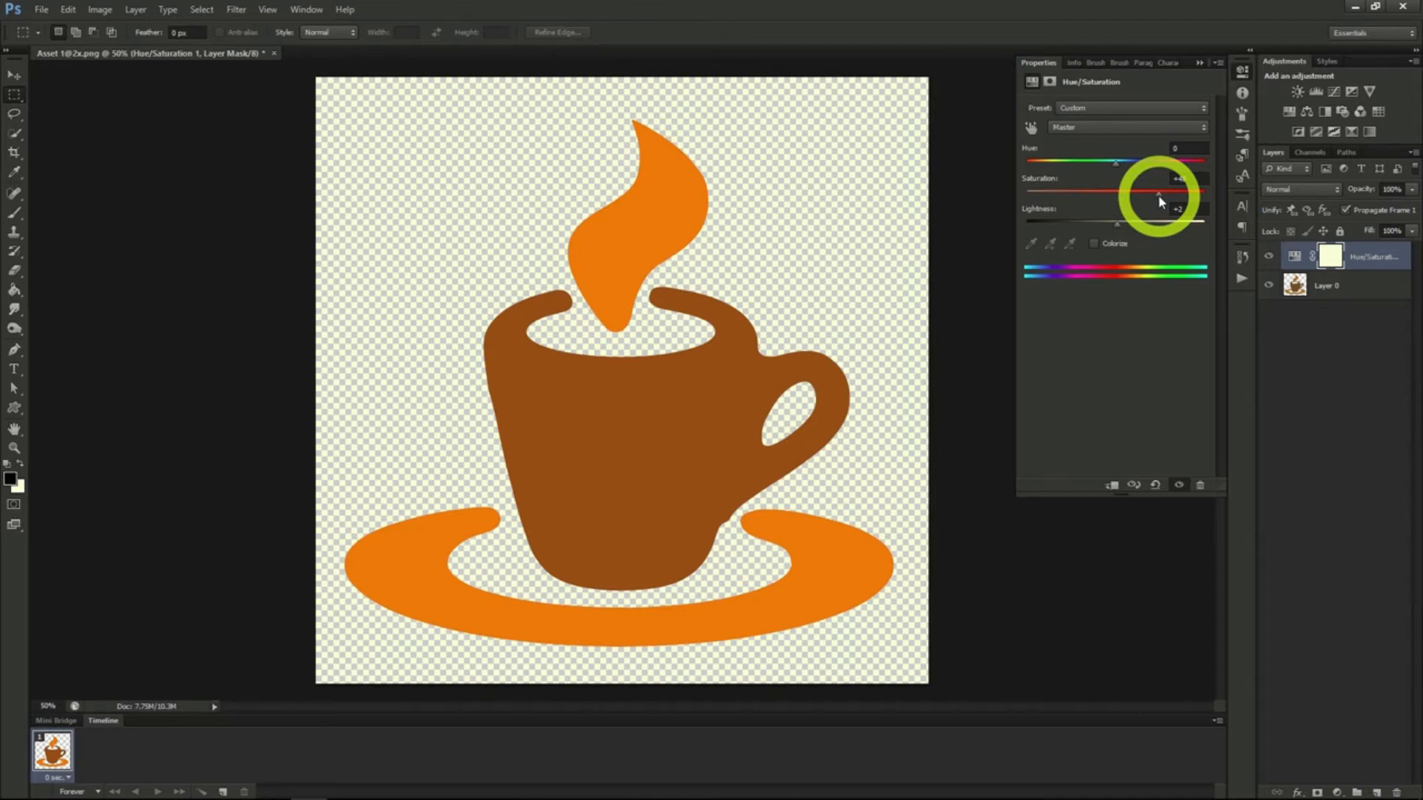
pyautogui.moveTo(1118, 162); pyautogui.dragTo(1201, 175)
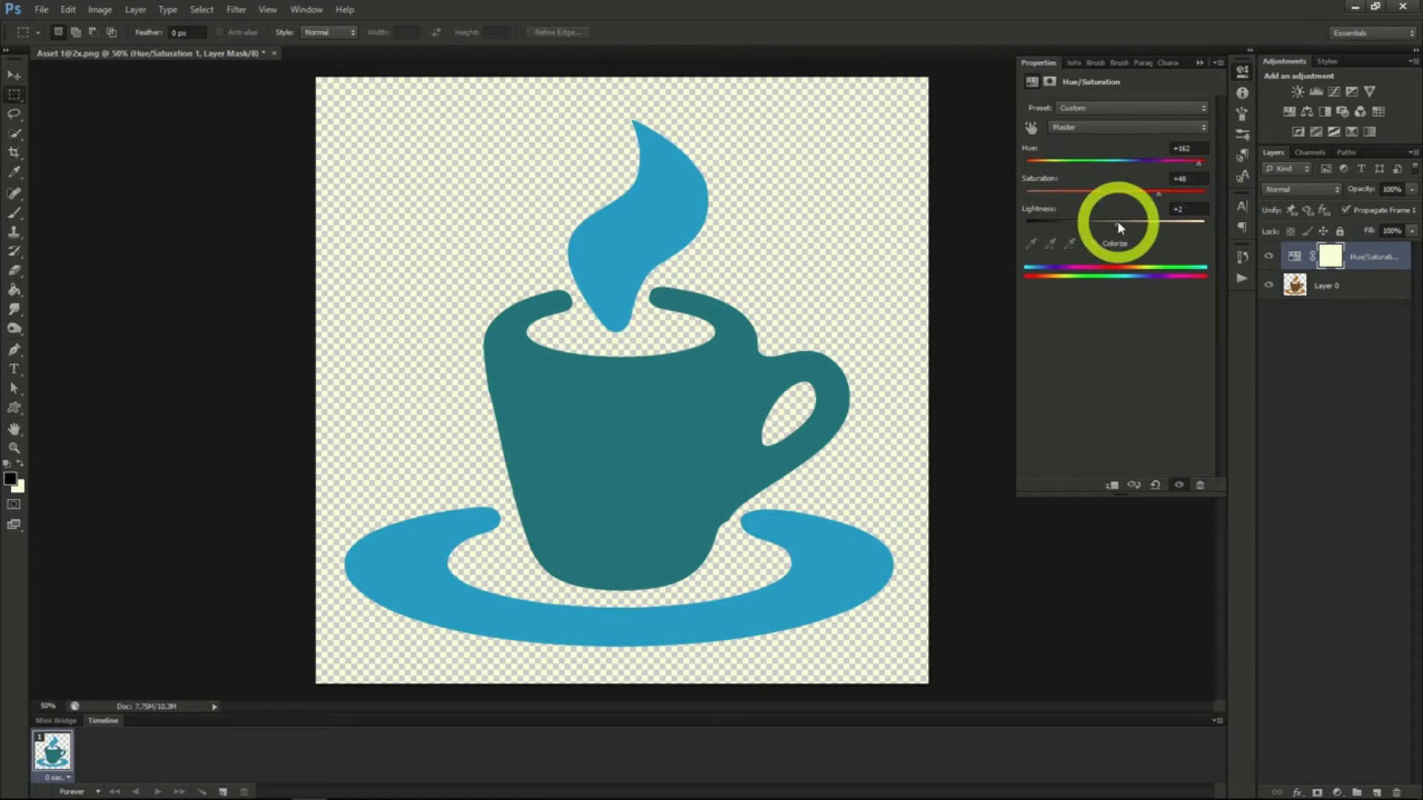
pyautogui.moveTo(1118, 221)
pyautogui.mouseDown()
pyautogui.moveTo(1140, 224)
pyautogui.moveTo(1117, 226)
pyautogui.mouseUp()
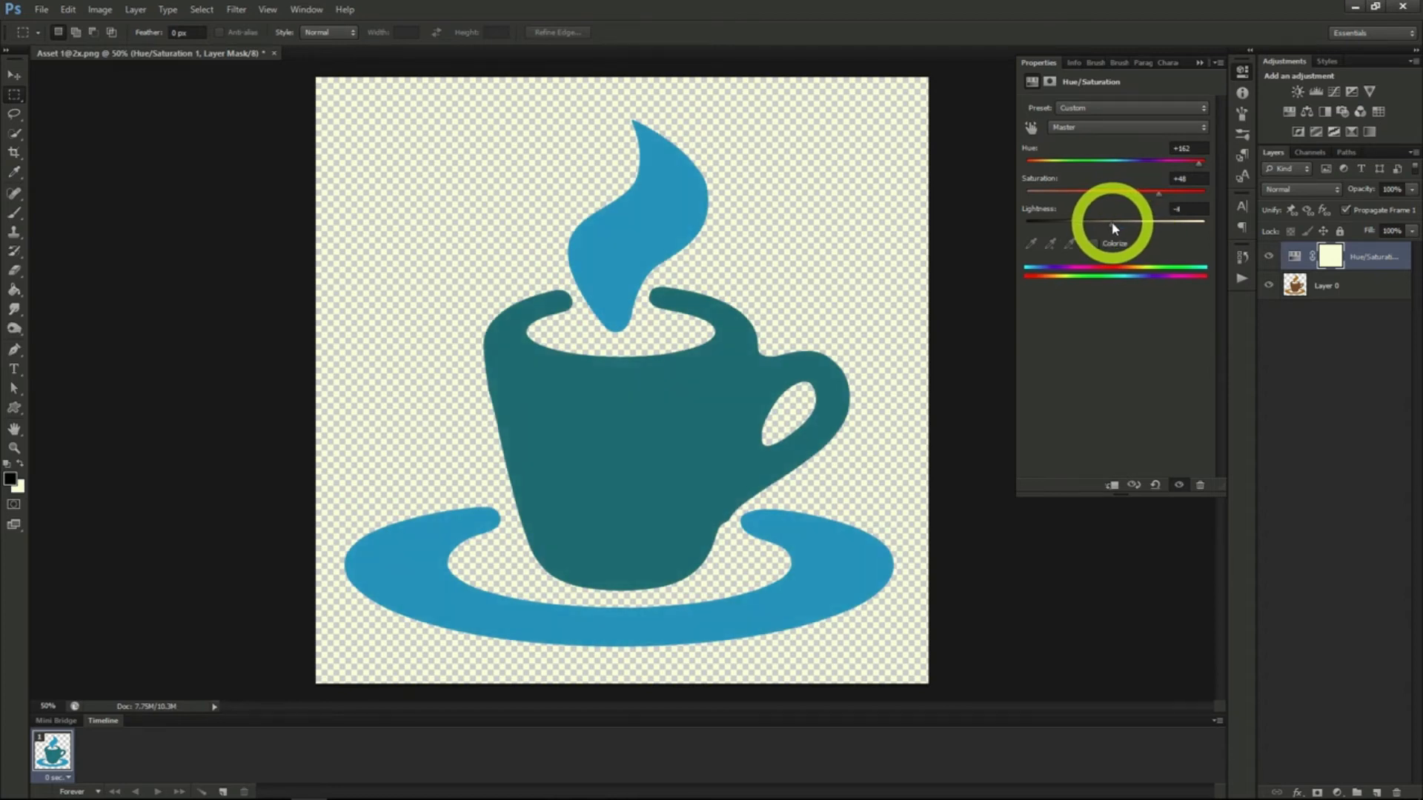
pyautogui.moveTo(1113, 228); pyautogui.dragTo(1111, 229)
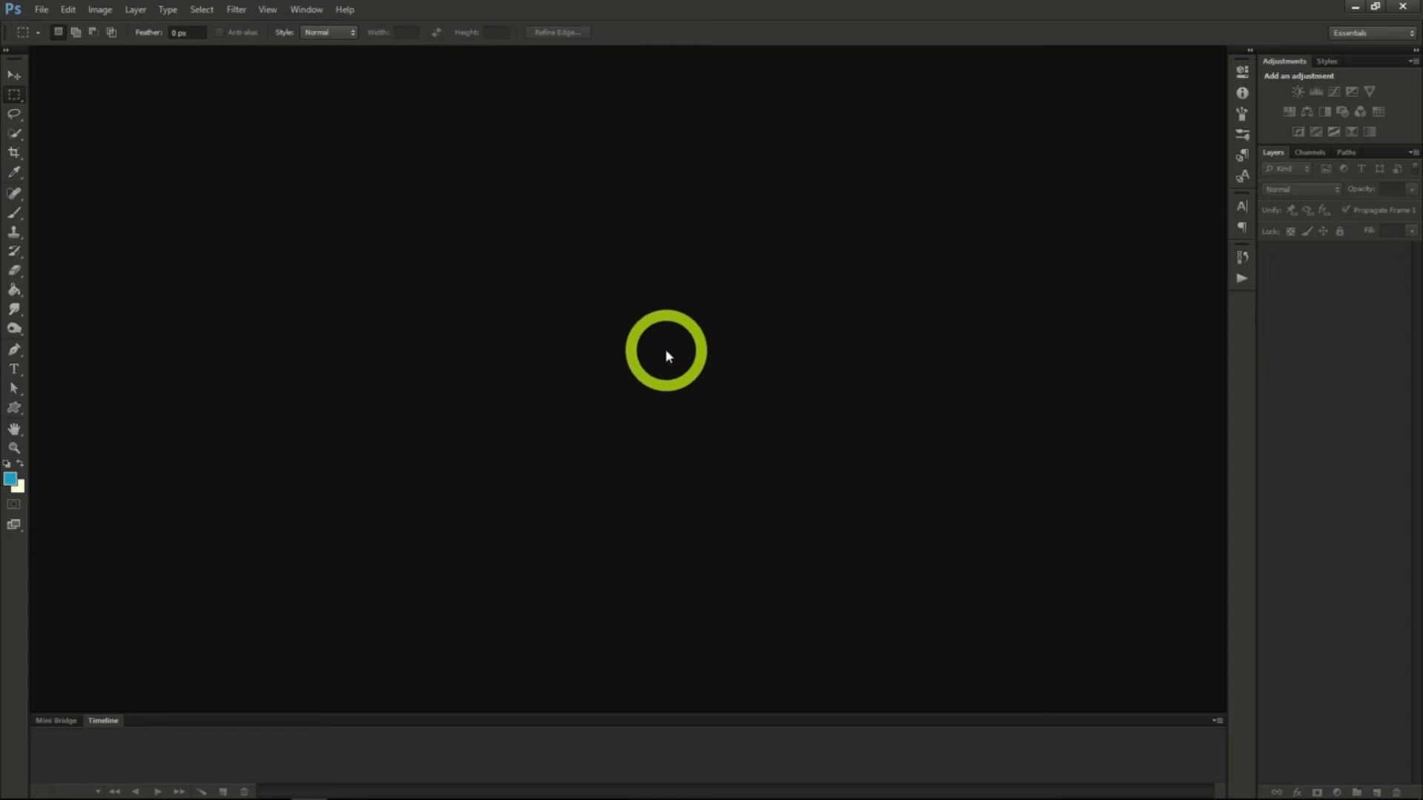
# Step: Create a new transparent RGB document 970 pixels wide and 90 pixels high at 72 pixels/inch
pyautogui.click(42, 10)
pyautogui.click(48, 27)
pyautogui.doubleClick(538, 326)
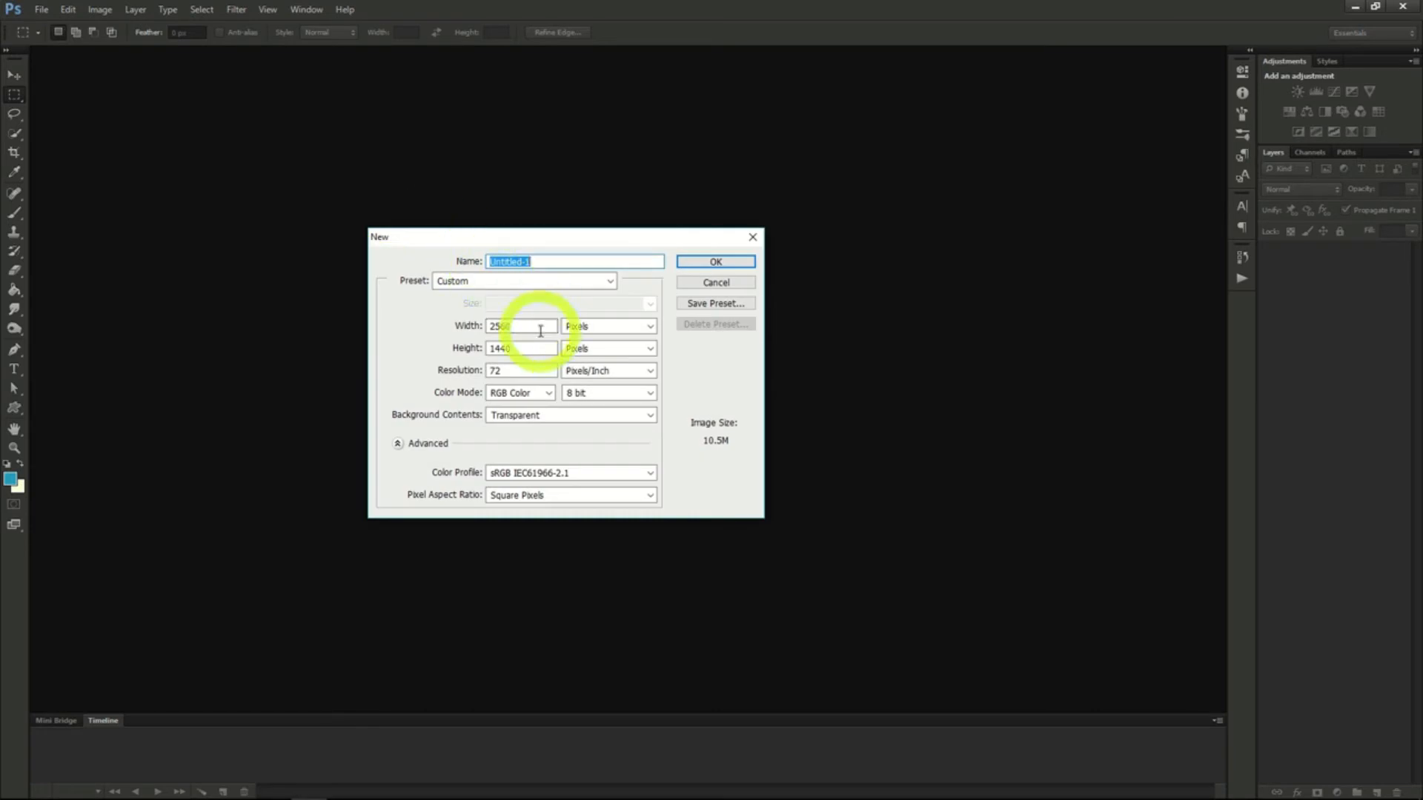
pyautogui.write('970')
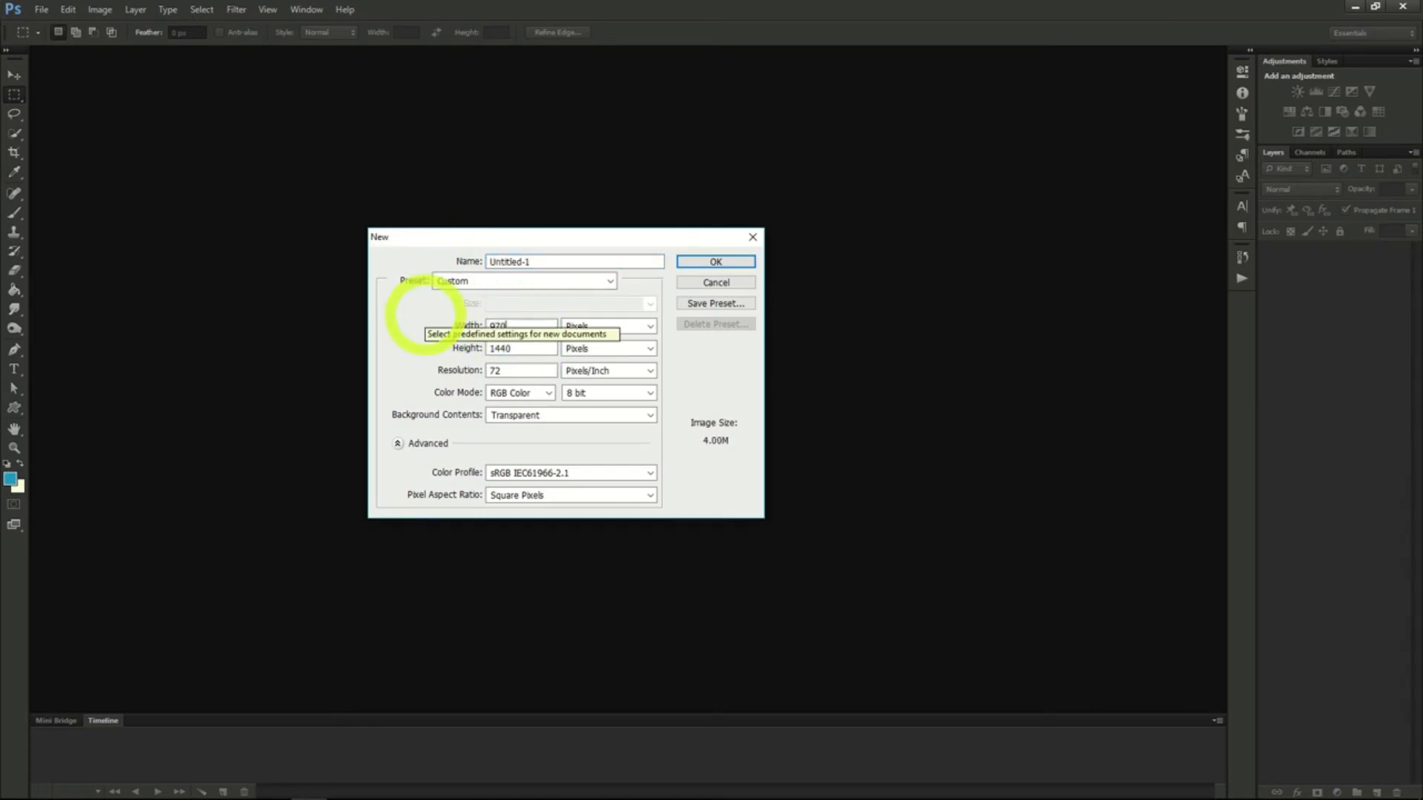
pyautogui.doubleClick(537, 349)
pyautogui.write('90')
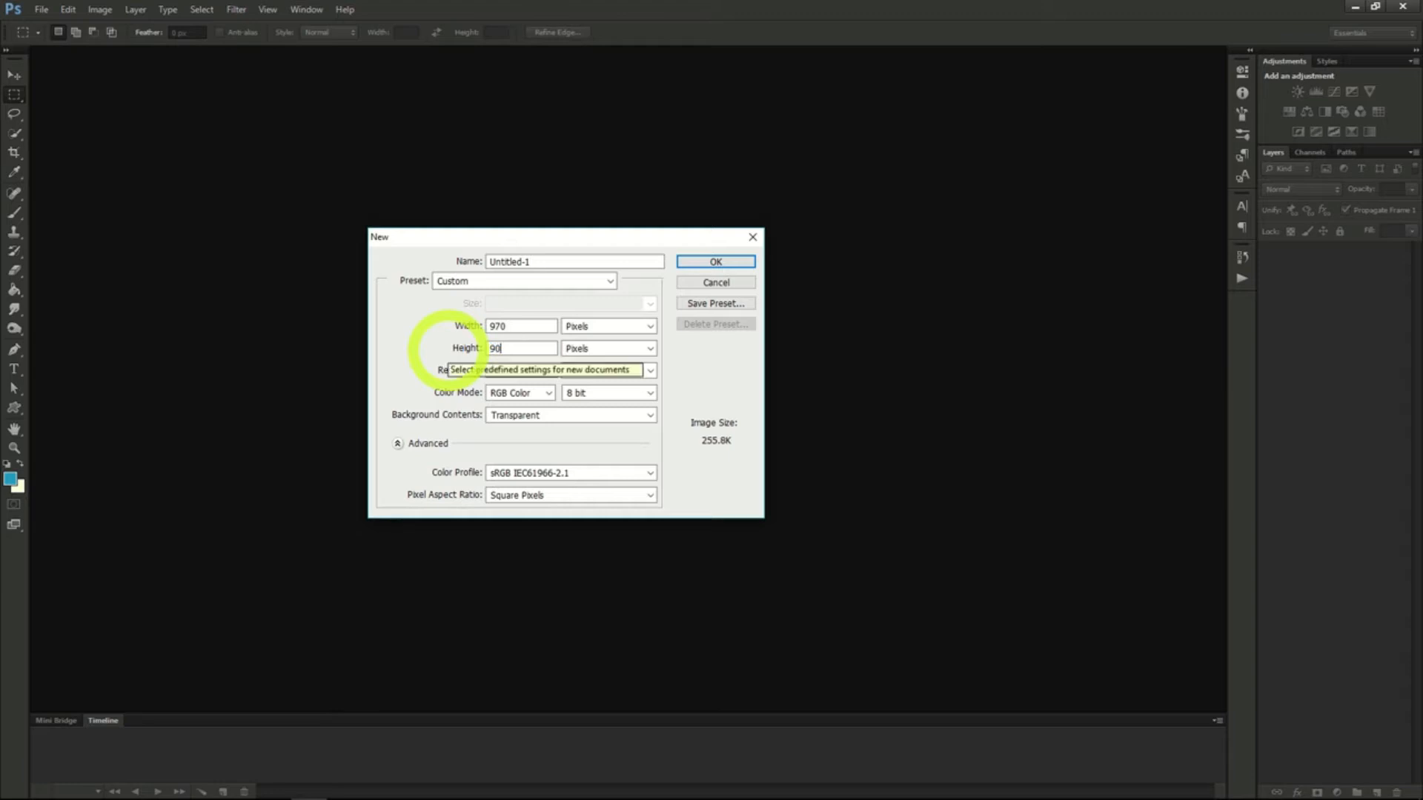
pyautogui.click(528, 326)
pyautogui.click(524, 348)
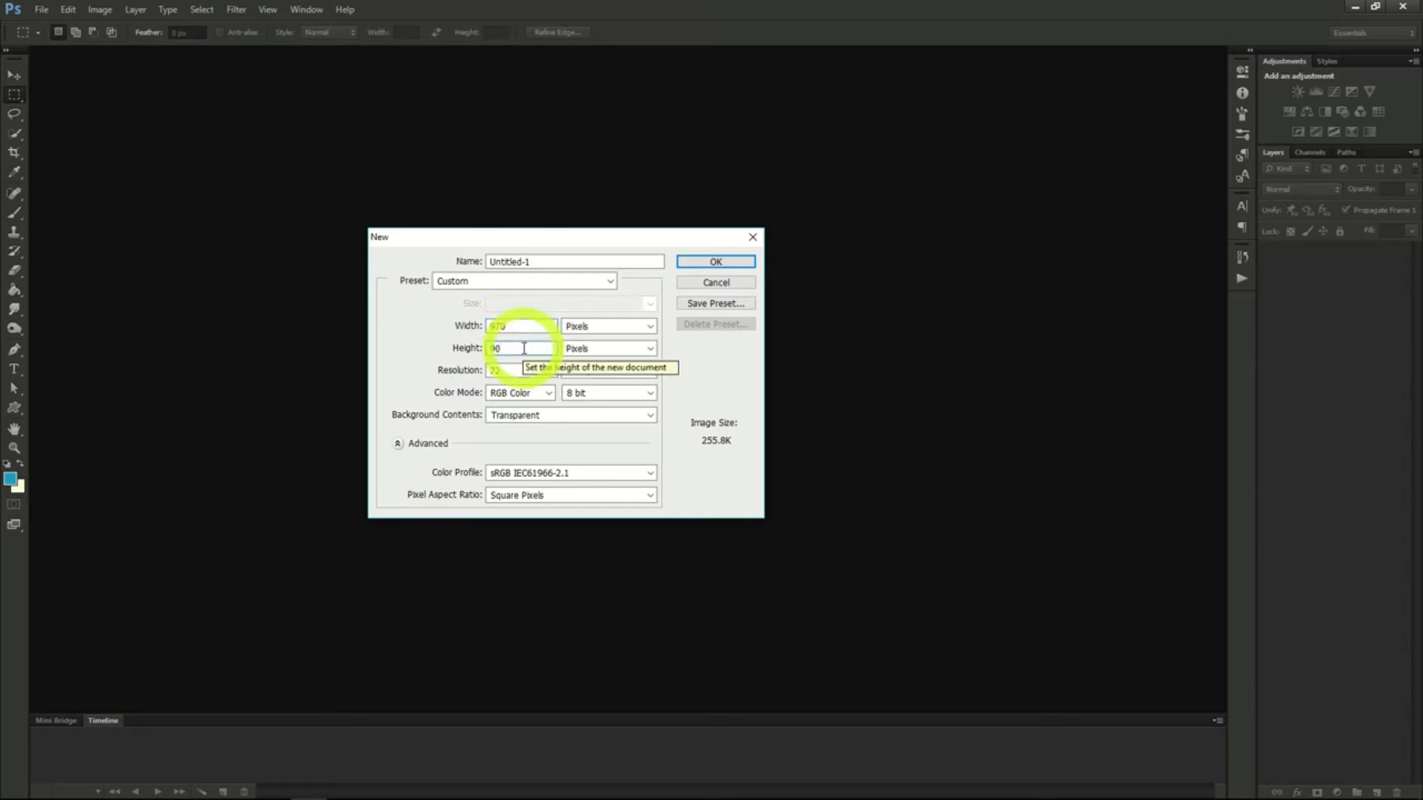
pyautogui.click(693, 261)
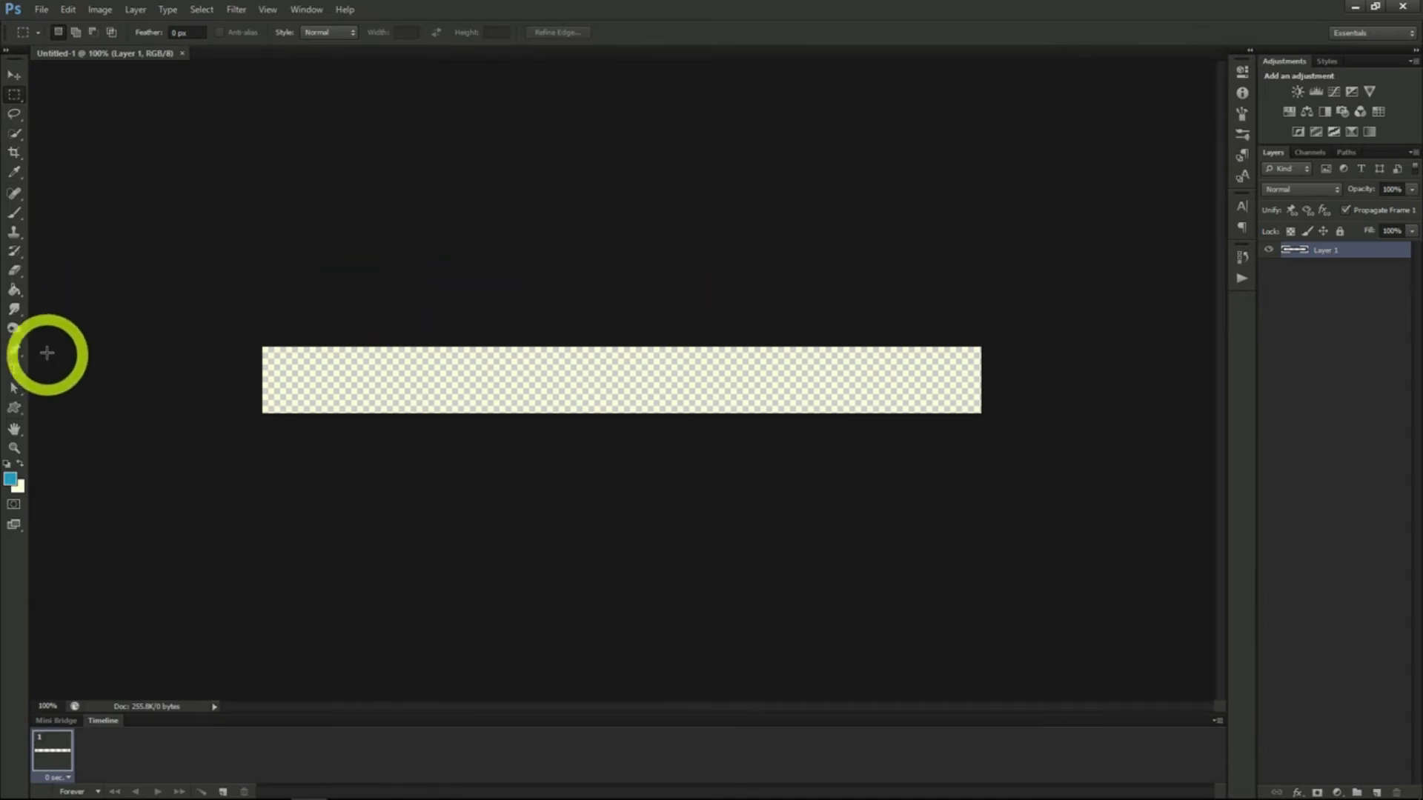
# Step: Swap the foreground and background colours and fill the empty banner layer with white using the Paint Bucket
pyautogui.click(14, 292)
pyautogui.click(20, 463)
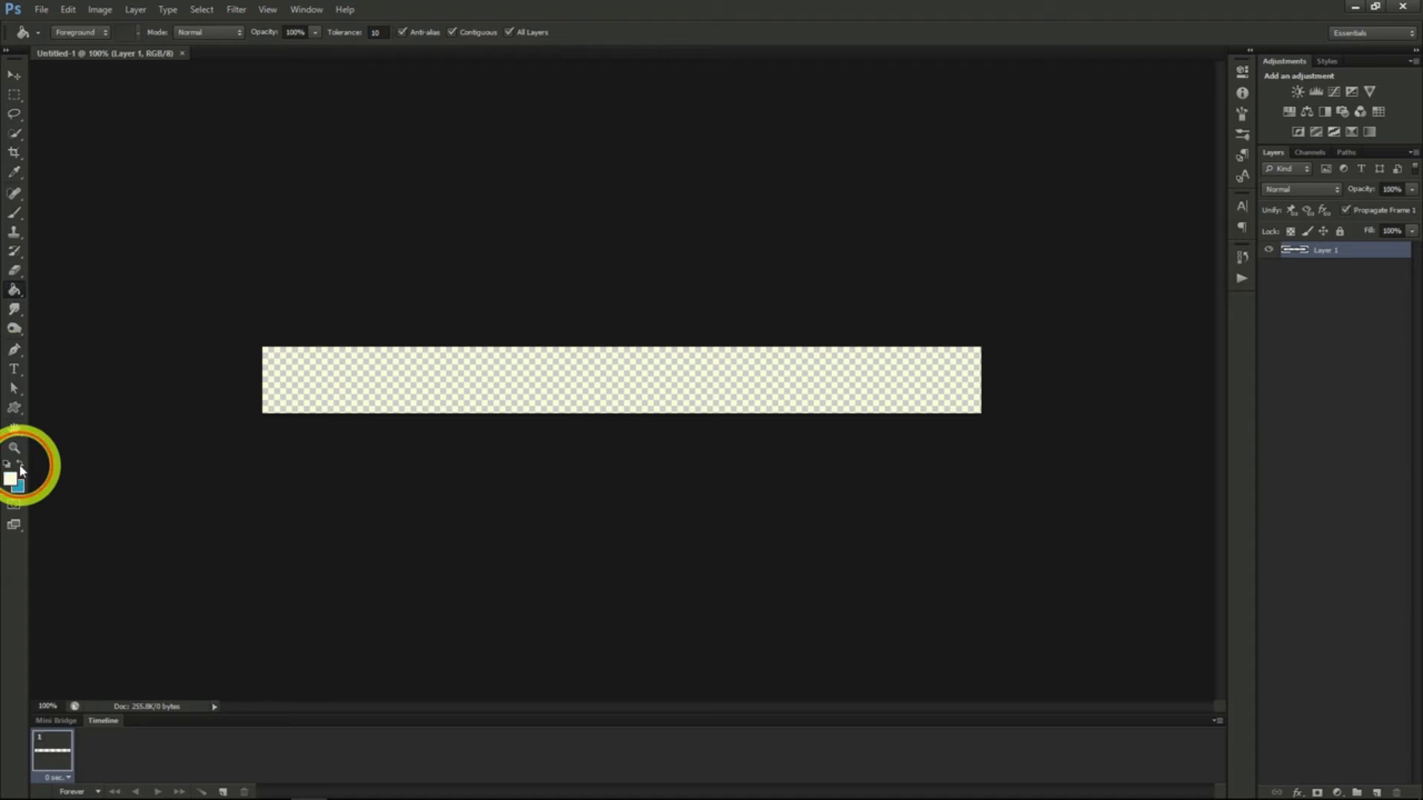
pyautogui.click(314, 378)
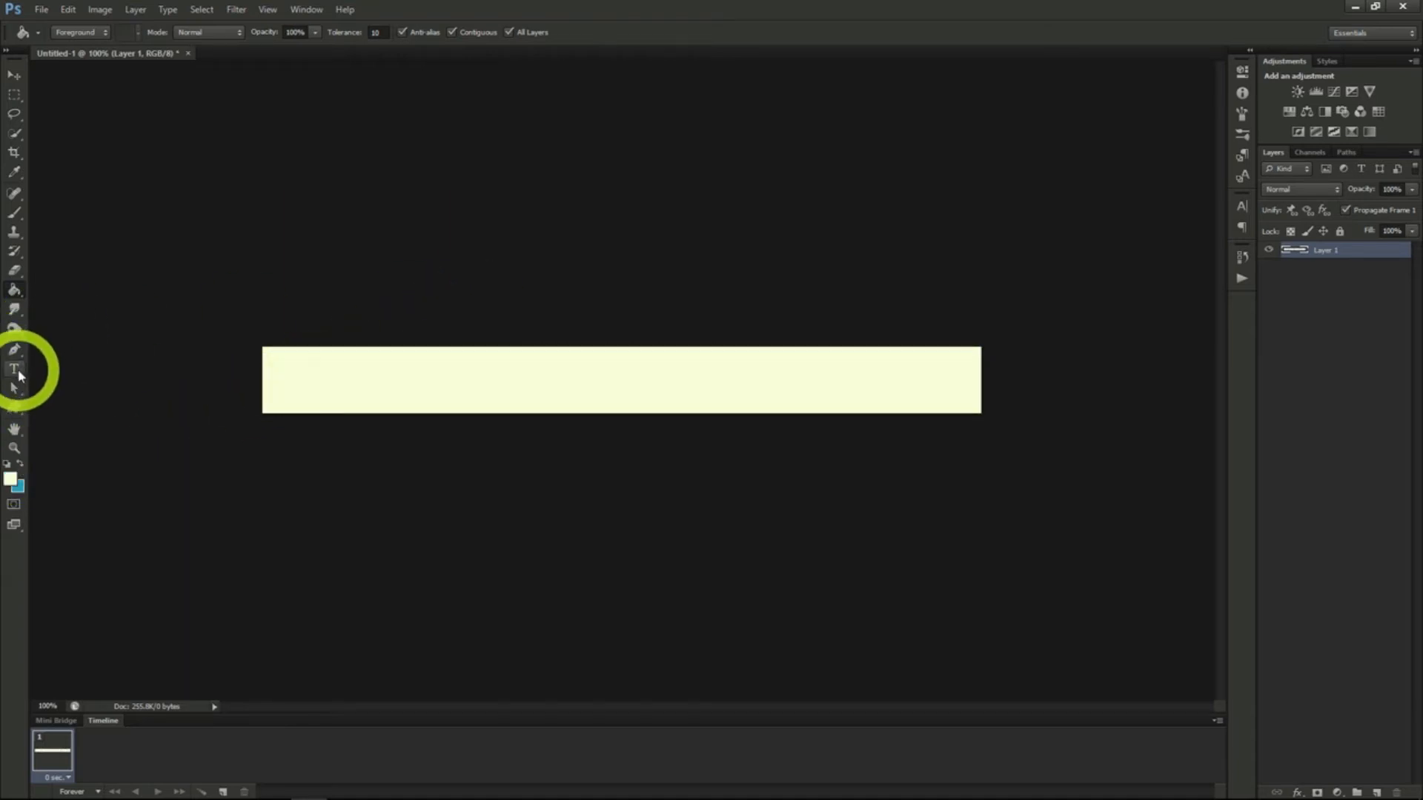
# Step: Set the text colour to black and add the text "10 Apples for 3.99" to the banner in 55.12 pt Segoe Script
pyautogui.click(15, 369)
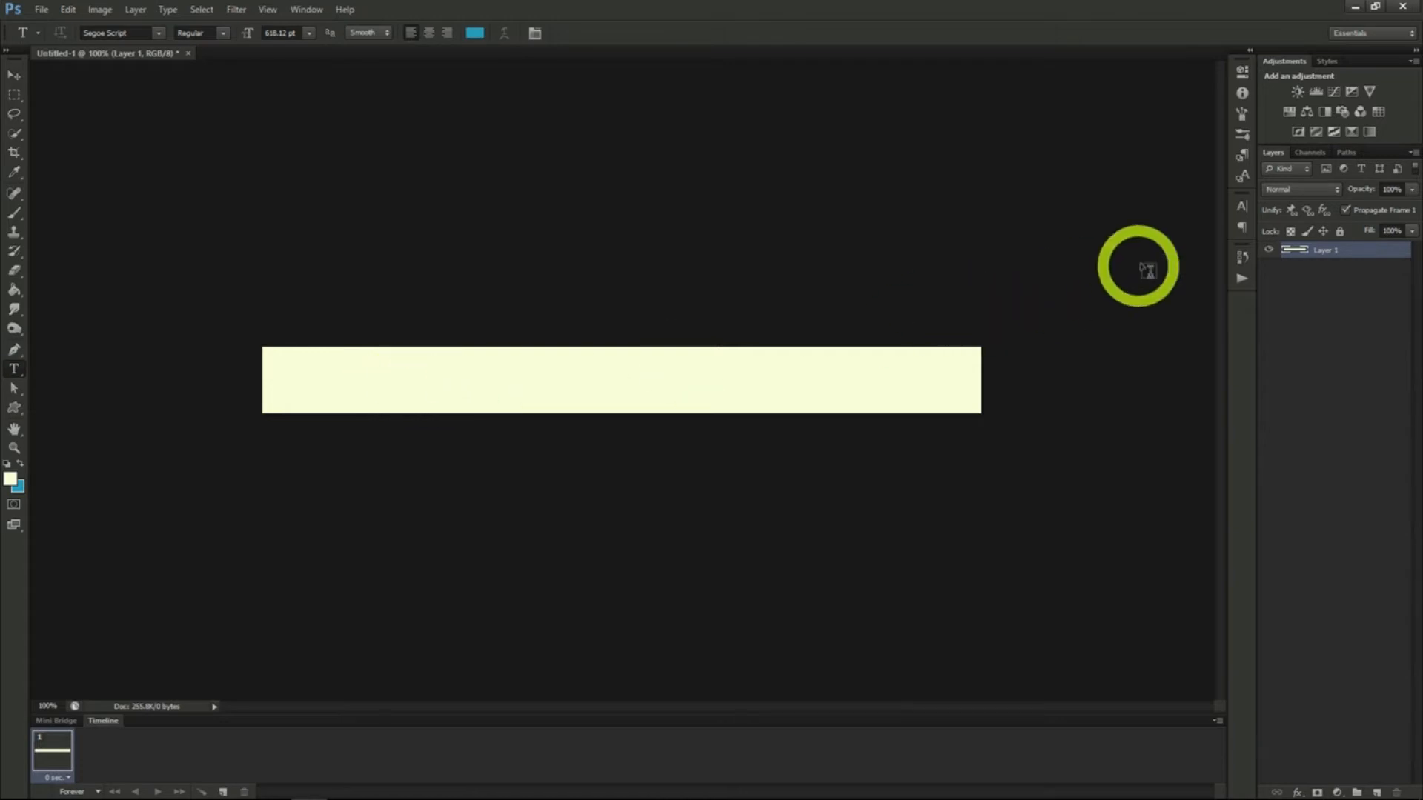
pyautogui.click(1241, 207)
pyautogui.click(1187, 293)
pyautogui.moveTo(1035, 248); pyautogui.dragTo(1141, 325)
pyautogui.click(1278, 120)
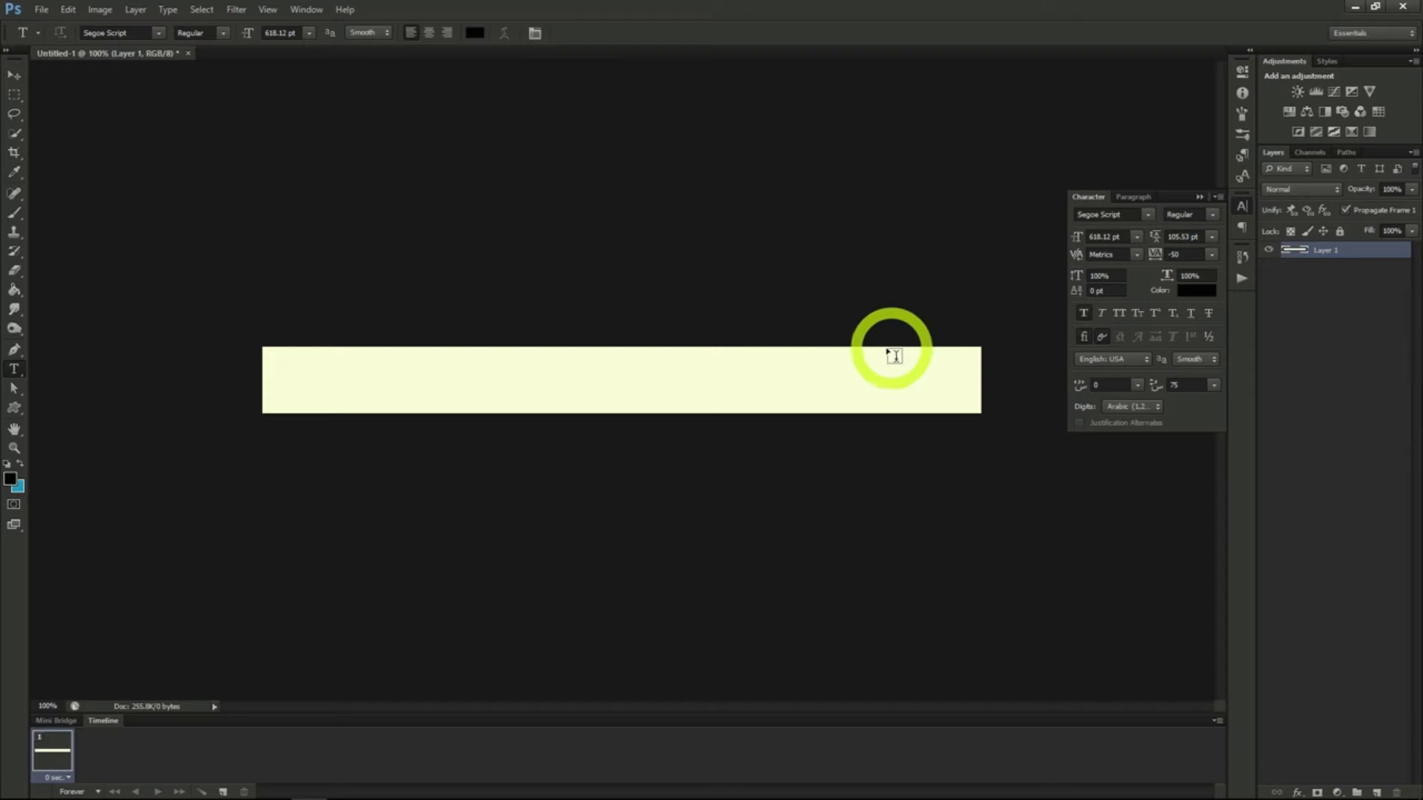
pyautogui.click(517, 324)
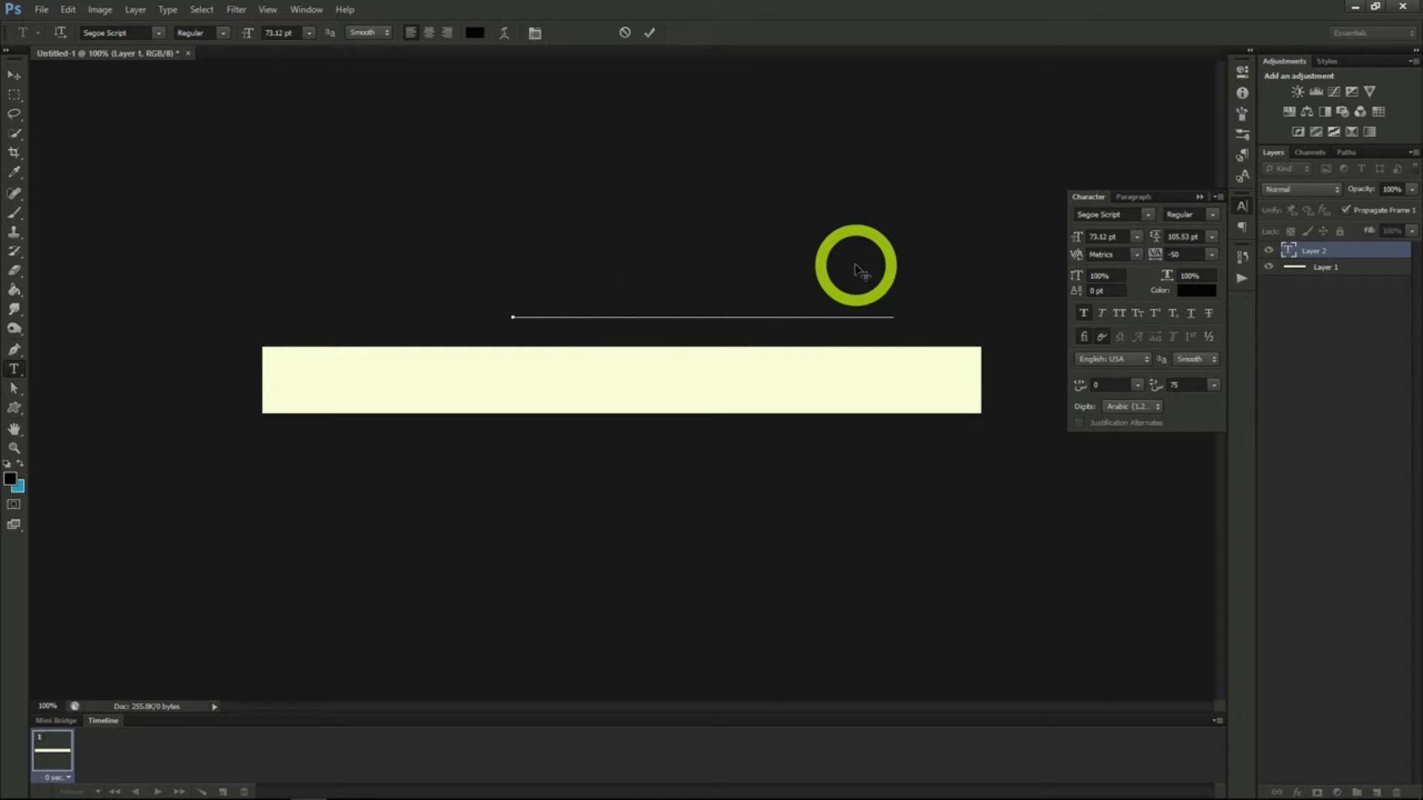
pyautogui.moveTo(778, 244); pyautogui.dragTo(686, 318)
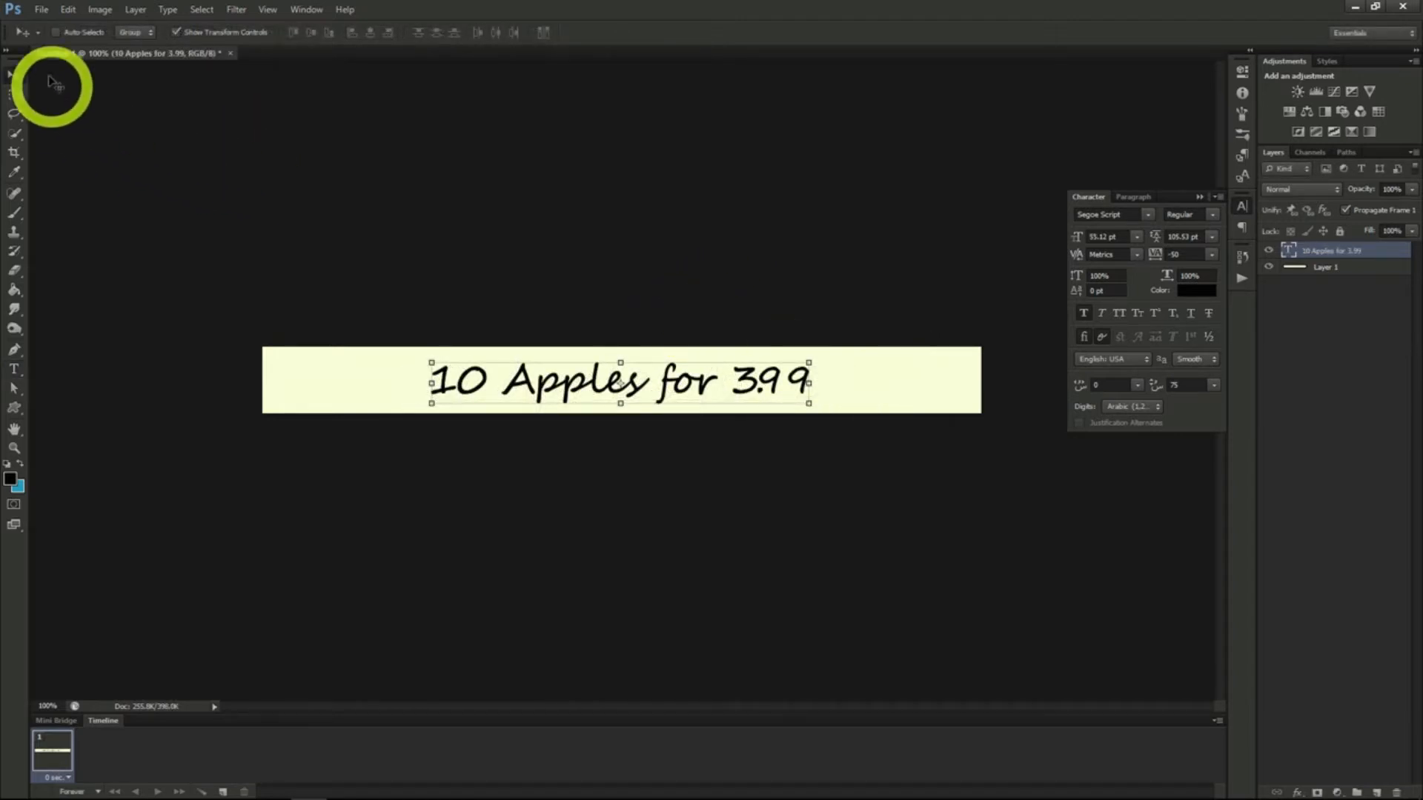
# Step: Select the entire canvas and align the text layer to its horizontal centre
pyautogui.click(201, 10)
pyautogui.click(204, 29)
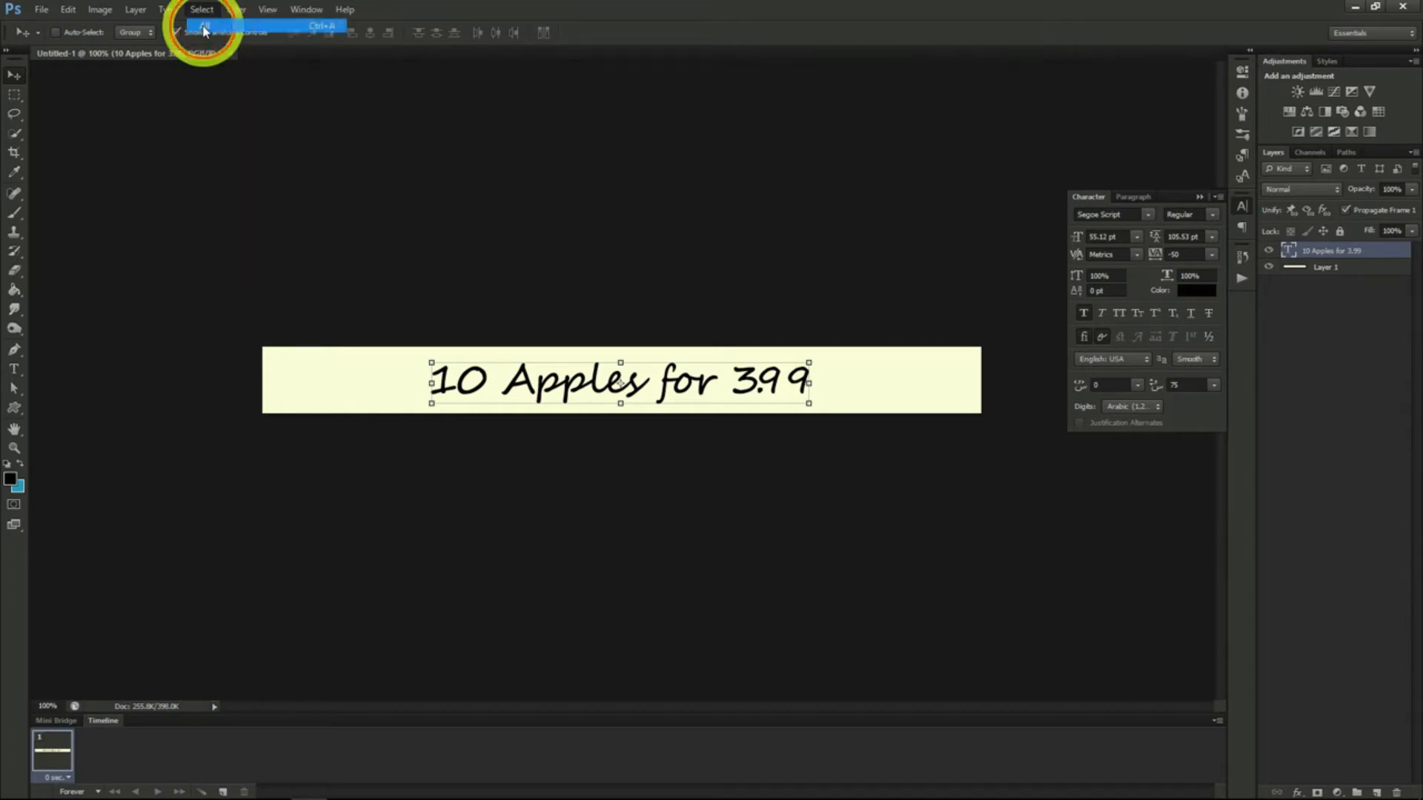
pyautogui.click(368, 34)
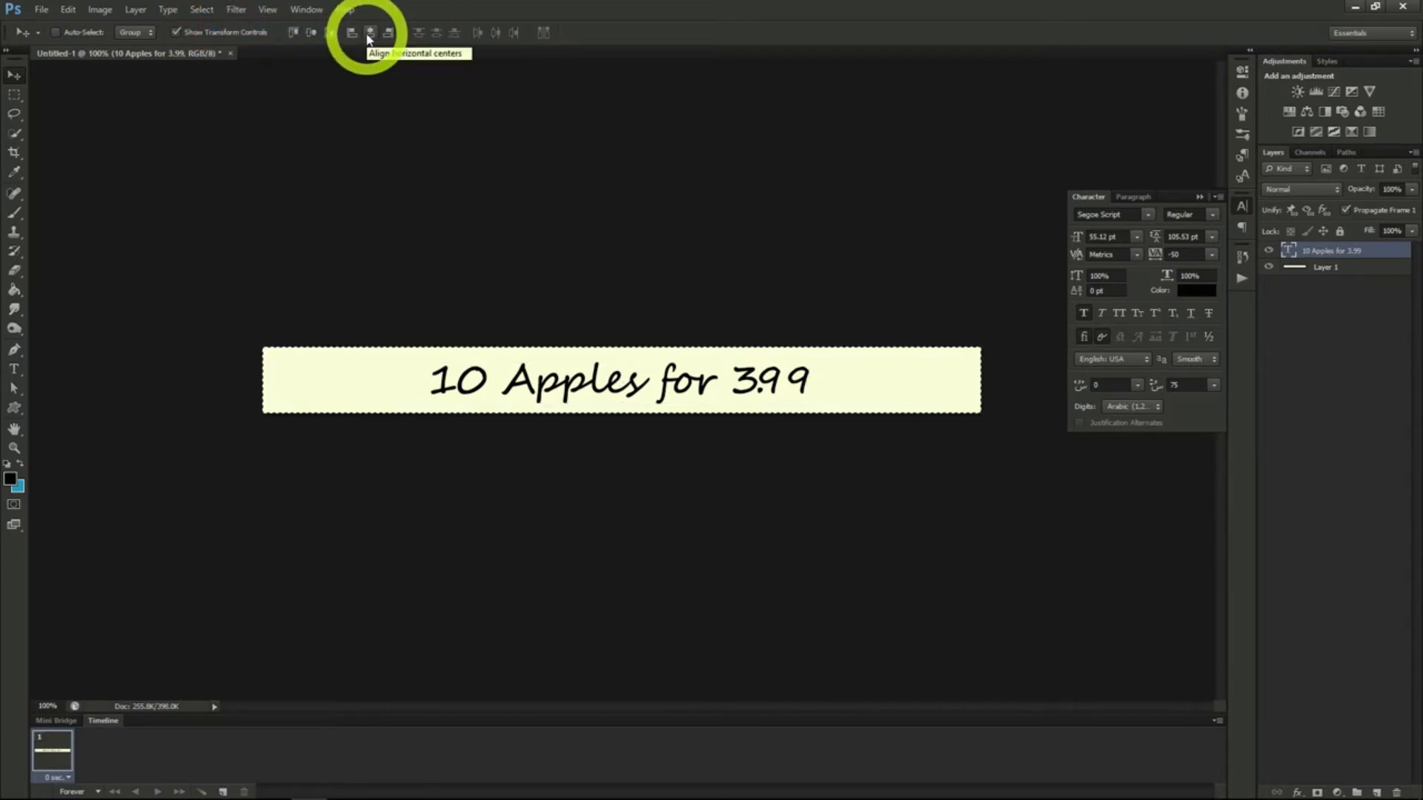
pyautogui.click(370, 36)
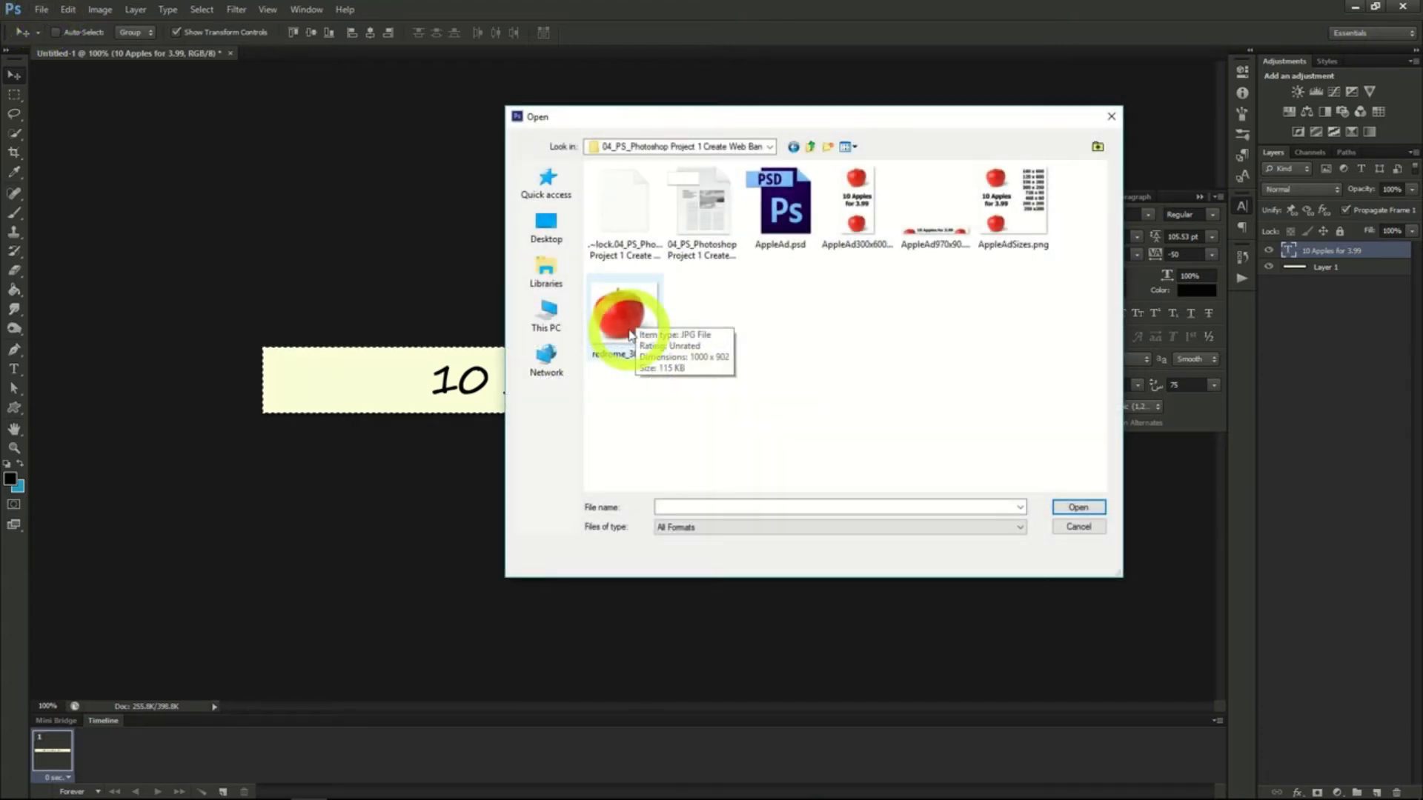
# Step: Open the red apple JPG, copy the whole image, and place scaled-down copies of it on both sides of the banner text
pyautogui.click(629, 335)
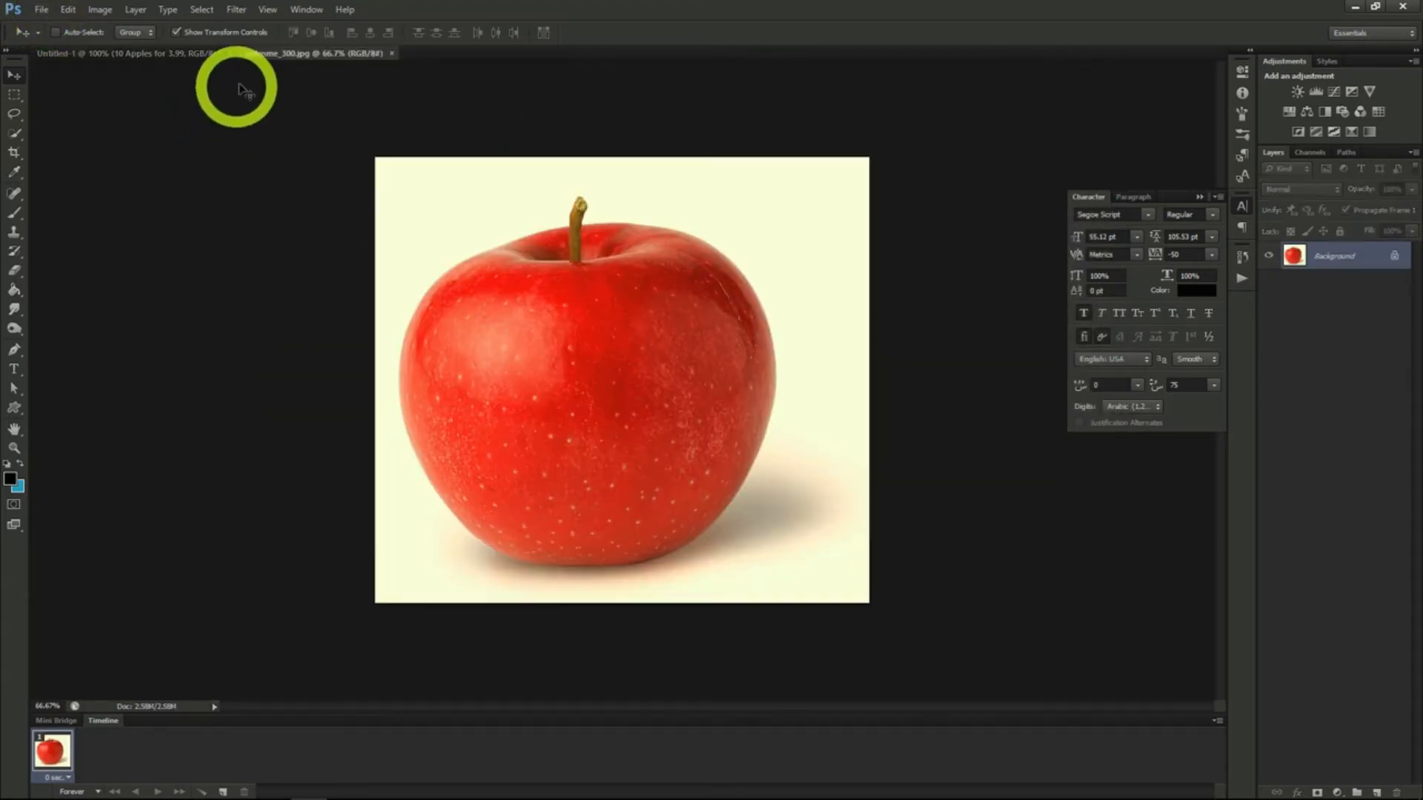
pyautogui.click(203, 11)
pyautogui.click(205, 26)
pyautogui.click(68, 10)
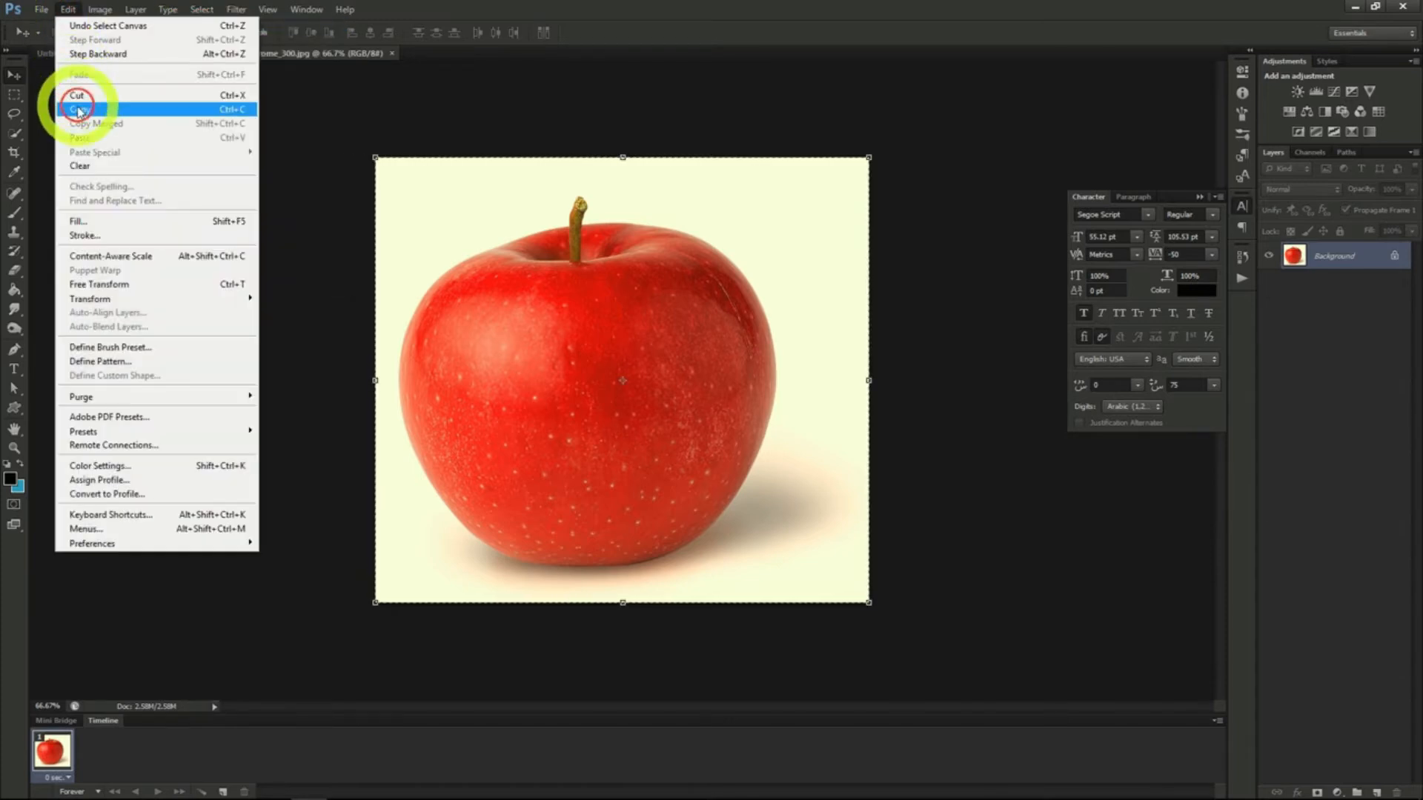
pyautogui.click(79, 117)
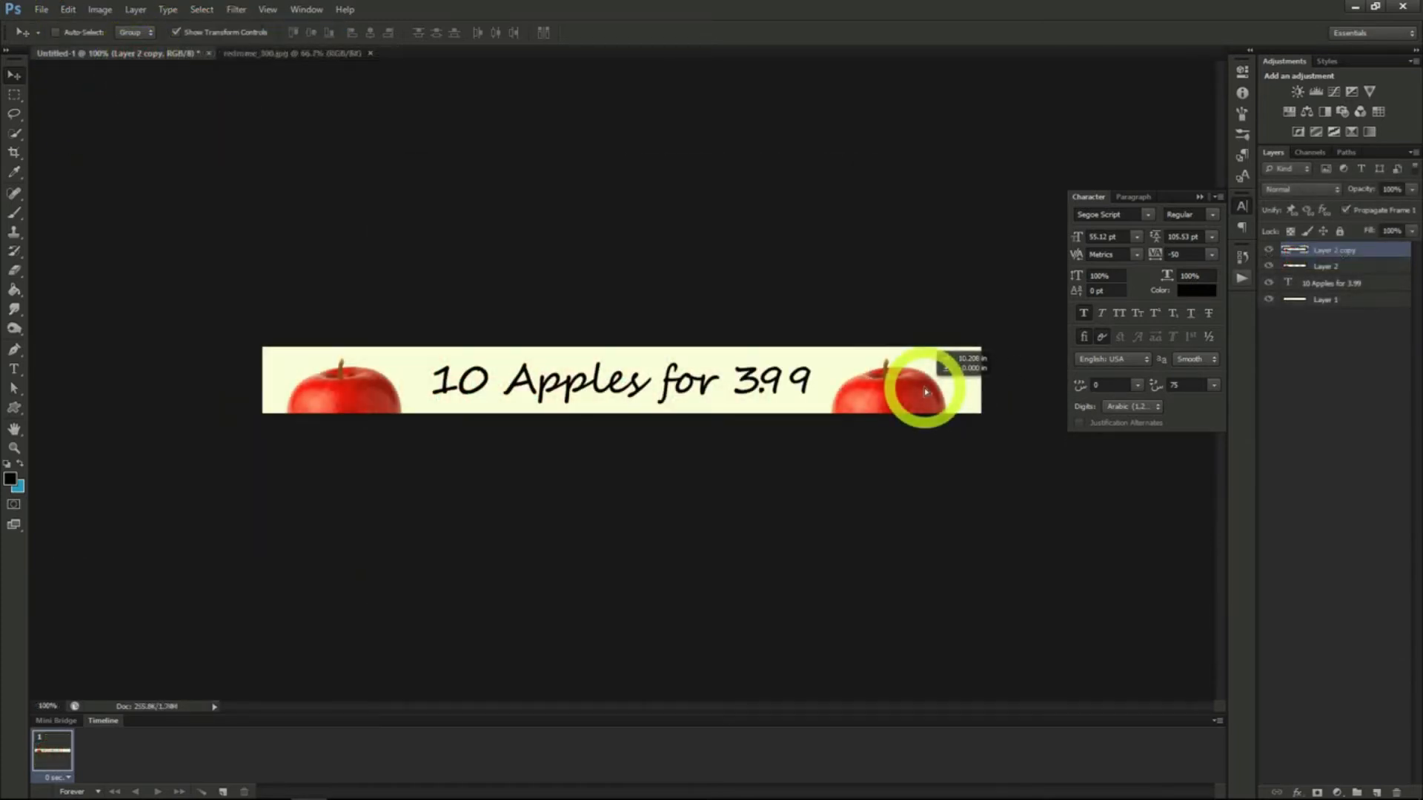
pyautogui.click(926, 391)
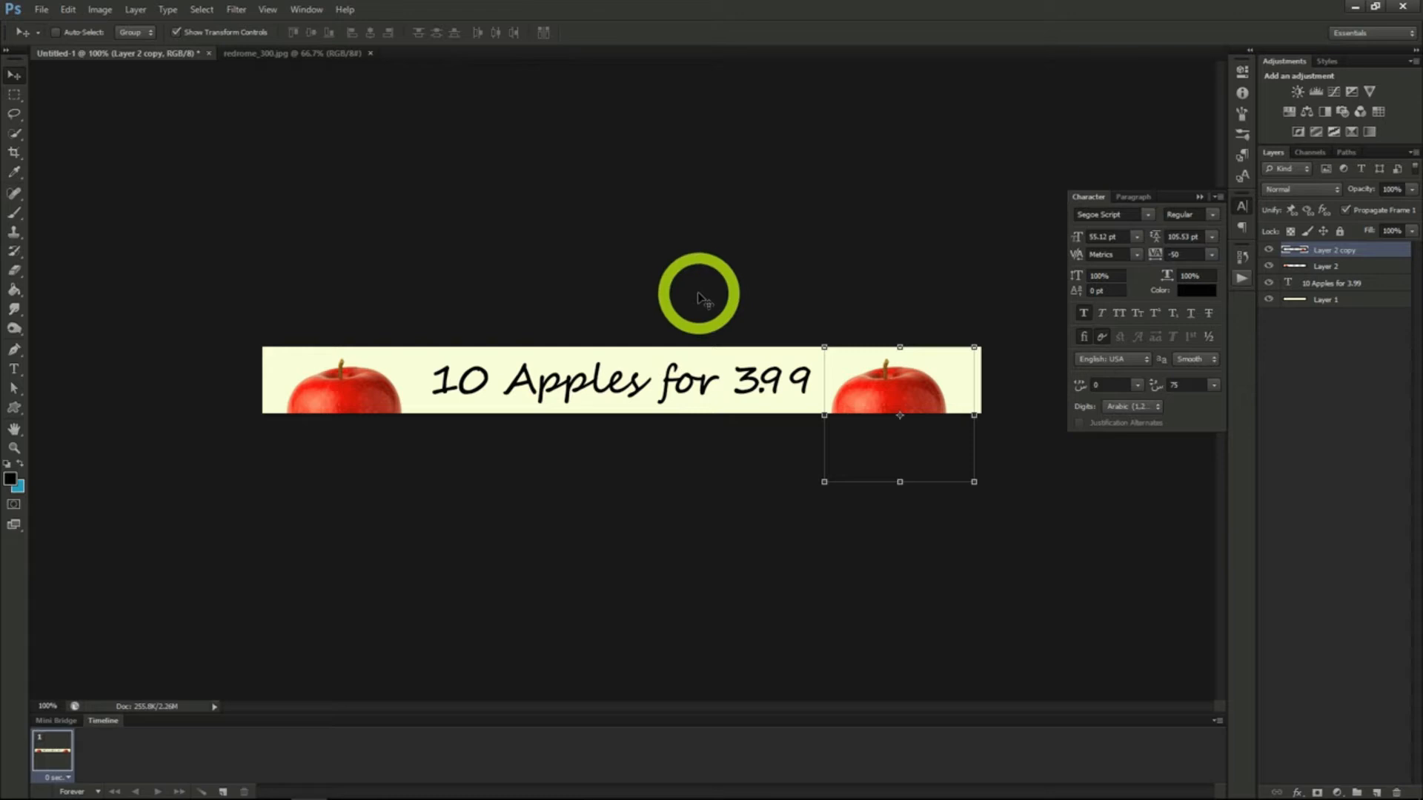
# Step: Save the banner as the Photoshop file appleAd1.psd with Maximize Compatibility on
pyautogui.click(40, 9)
pyautogui.click(78, 191)
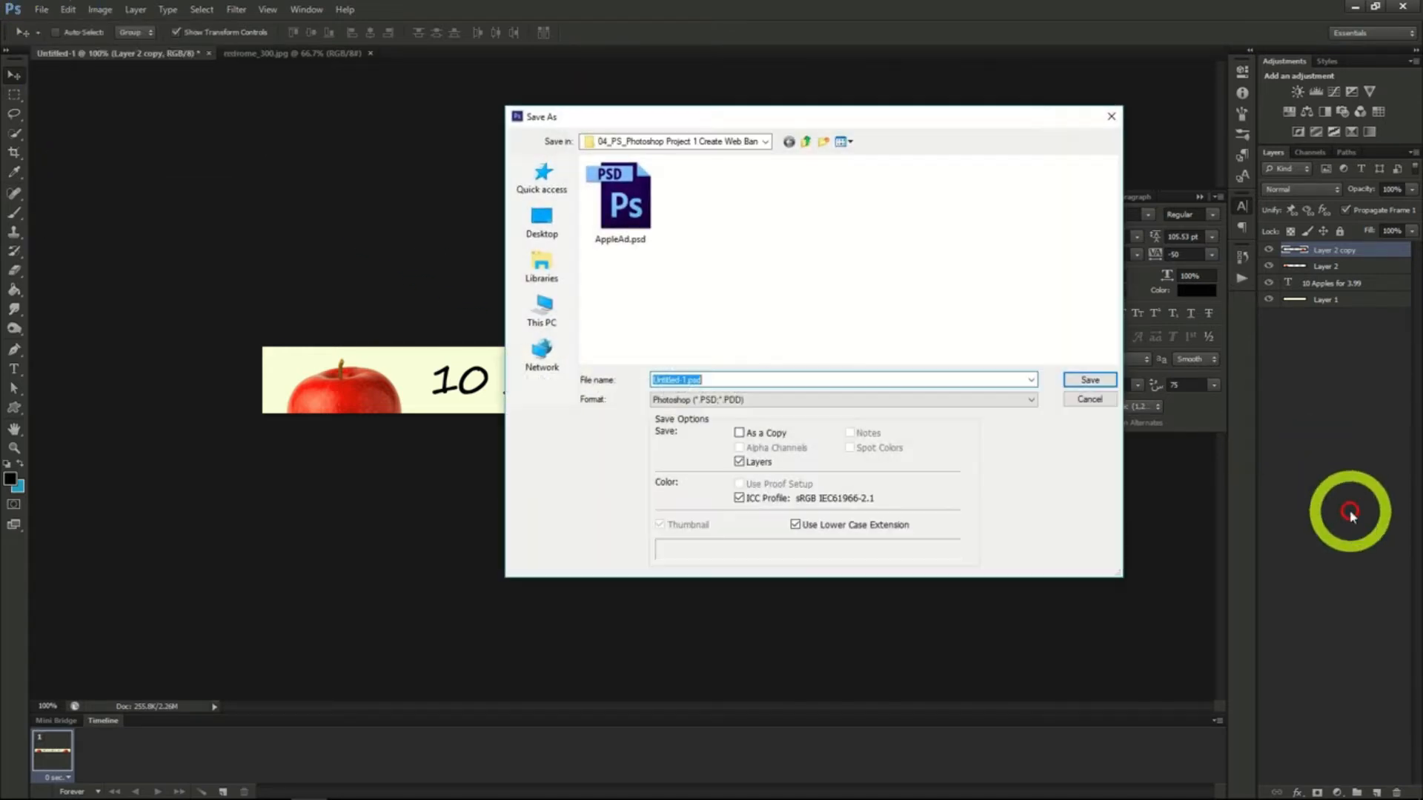
pyautogui.write('applead')
pyautogui.press('Return')
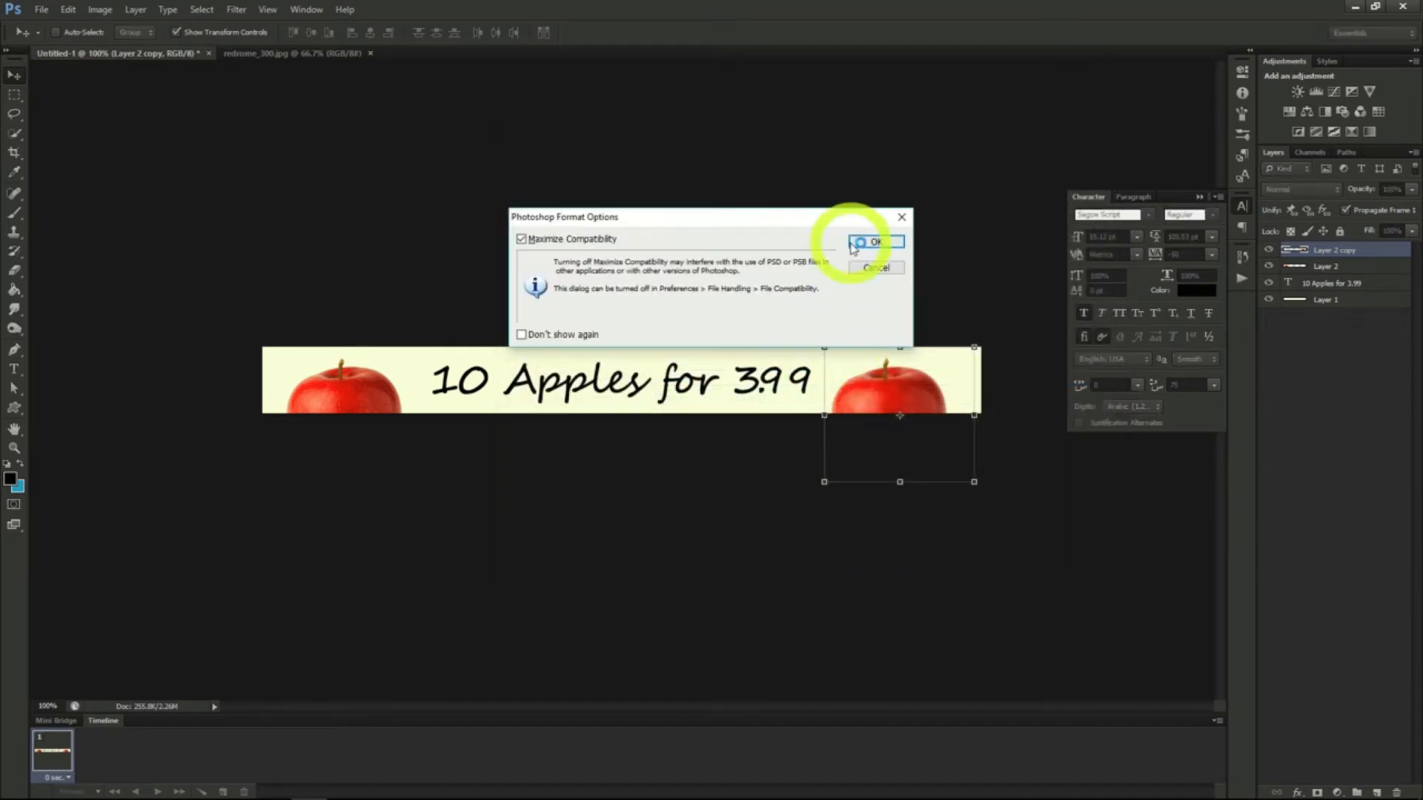
pyautogui.click(854, 244)
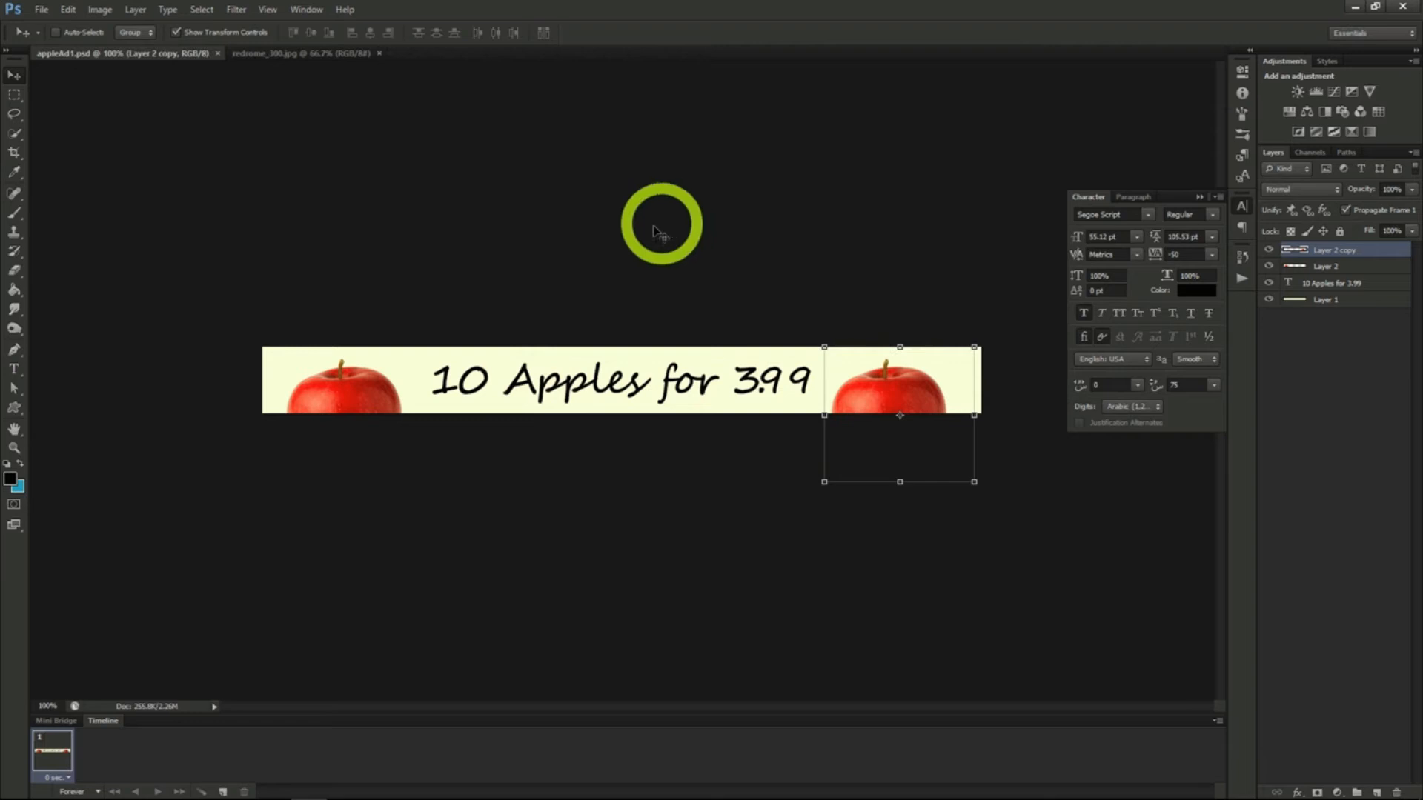
# Step: Resize the canvas to 300 pixels wide and 600 pixels high, keeping the centre anchor
pyautogui.click(100, 9)
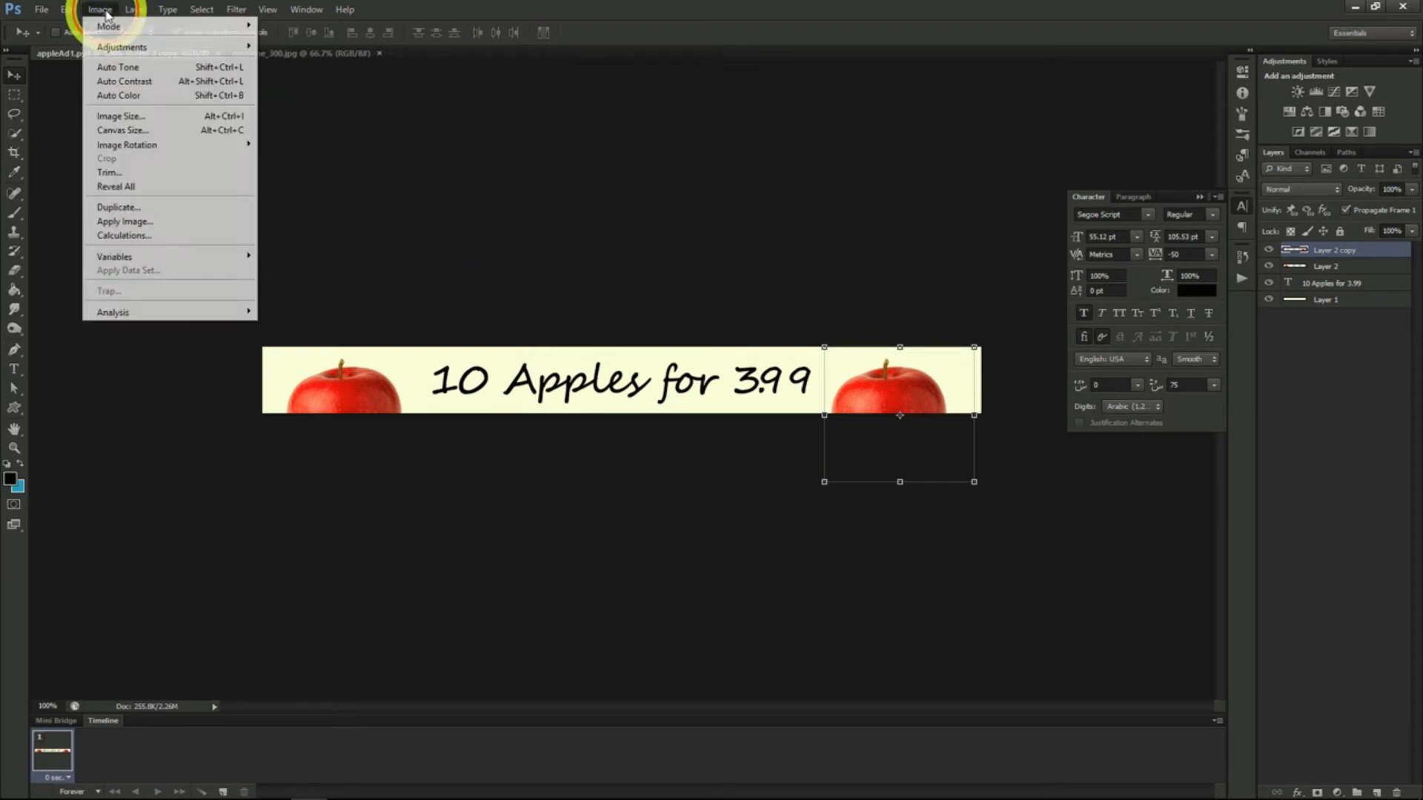
pyautogui.click(141, 131)
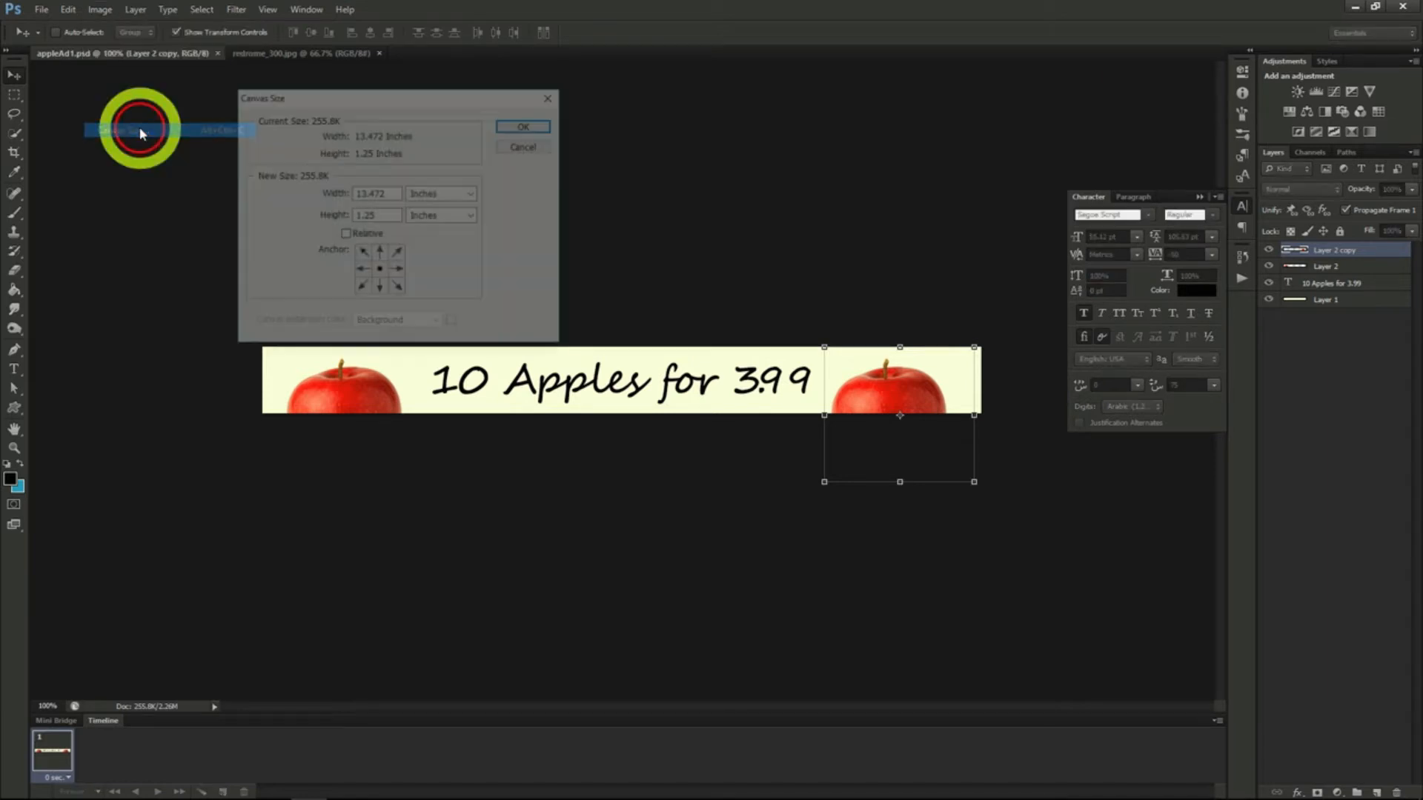
pyautogui.click(425, 194)
pyautogui.click(432, 219)
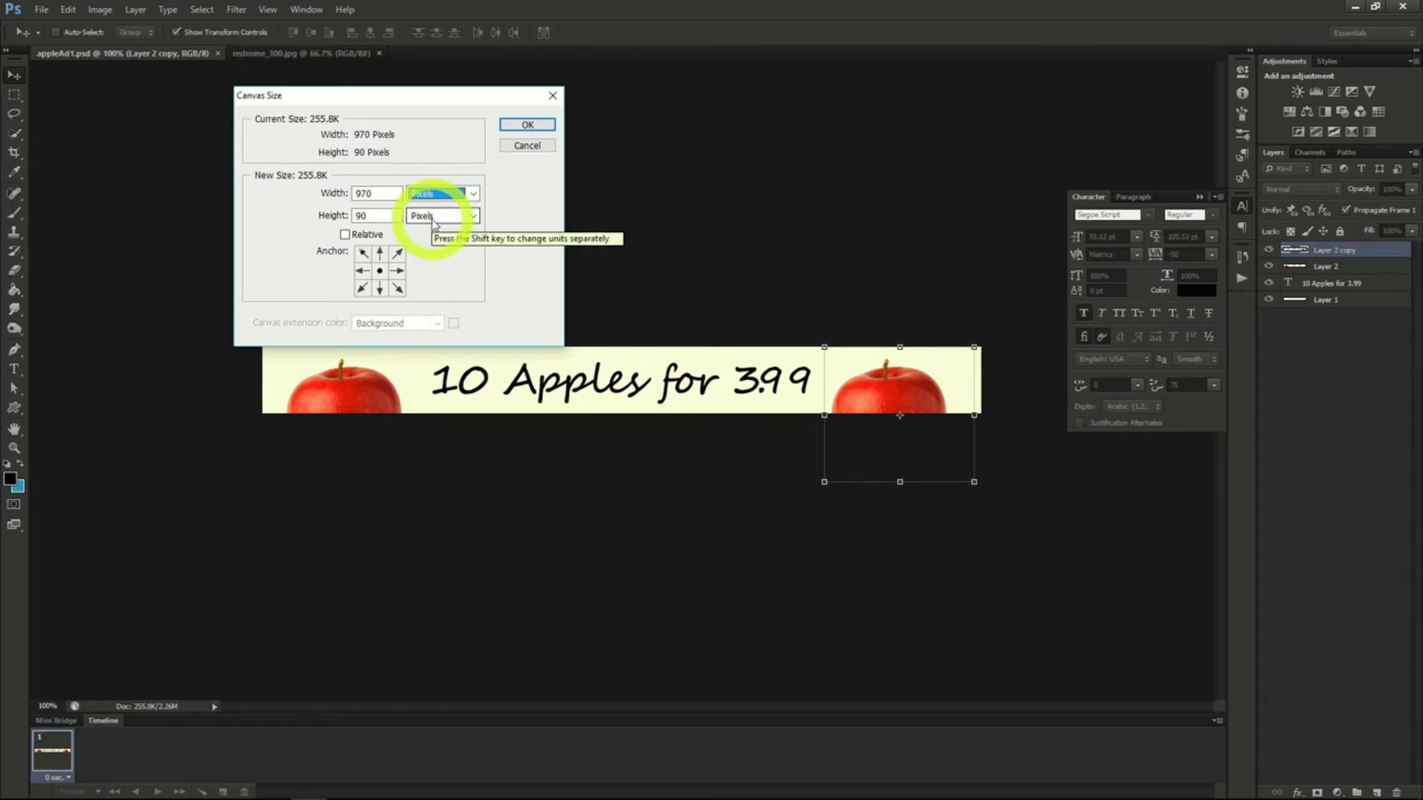
pyautogui.doubleClick(367, 193)
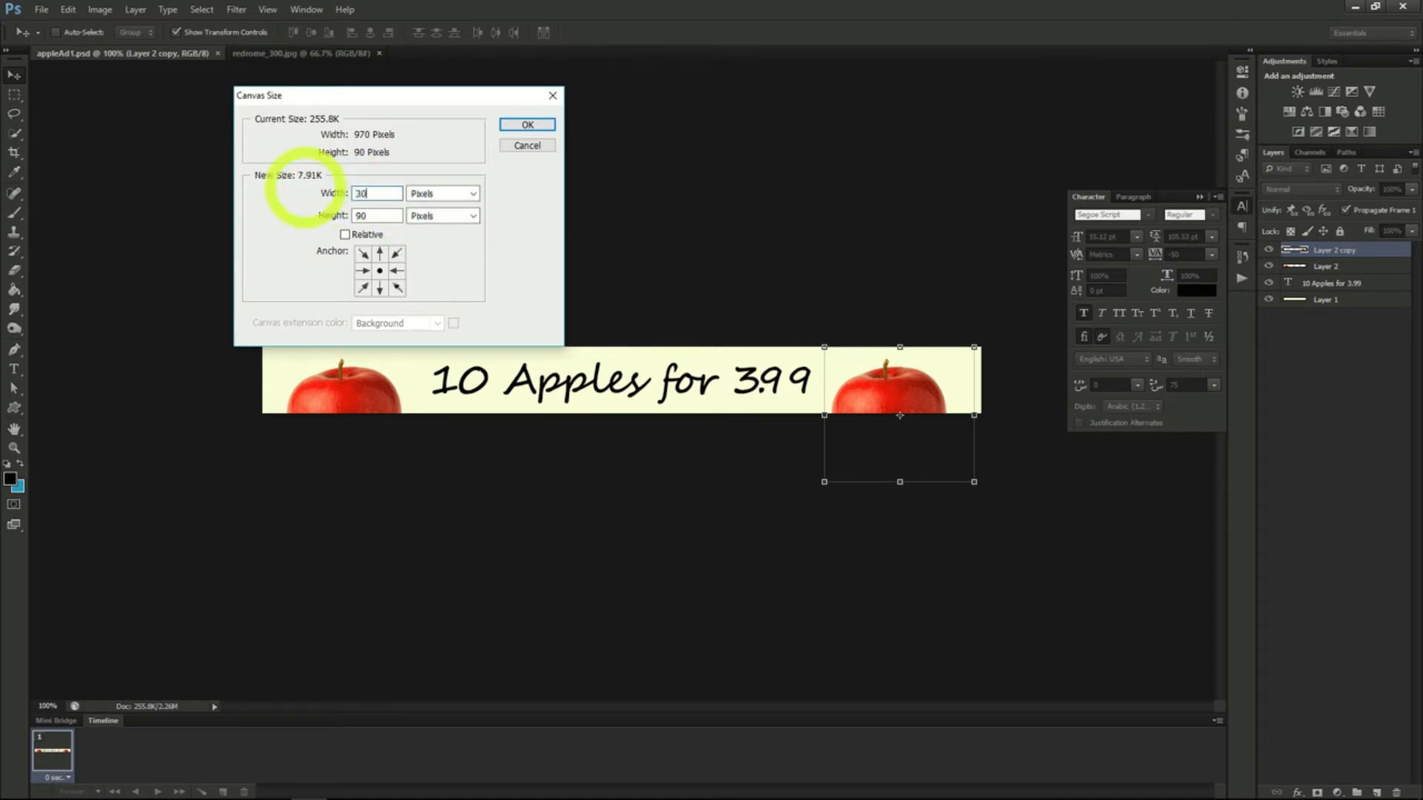
pyautogui.write('300')
pyautogui.doubleClick(370, 216)
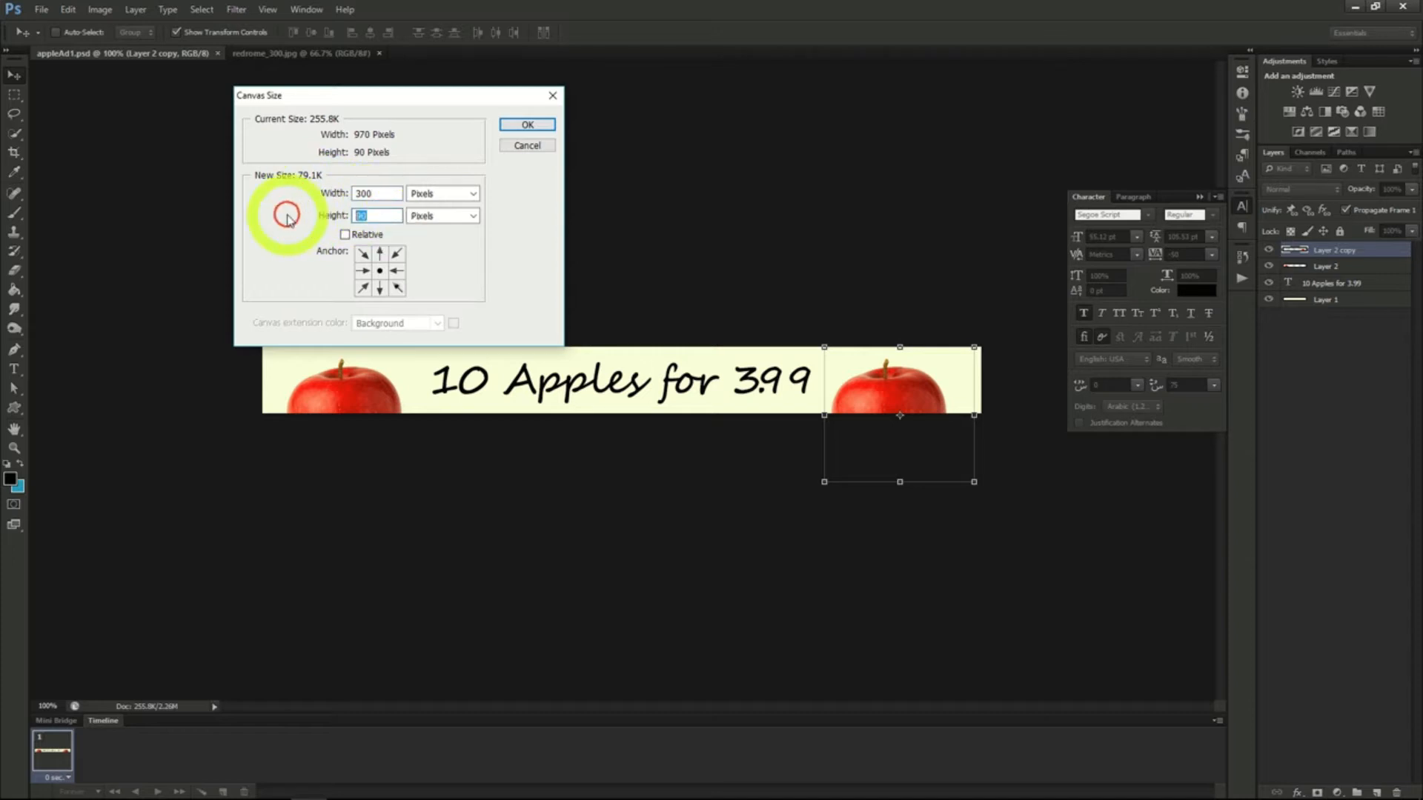
pyautogui.write('600')
pyautogui.click(525, 126)
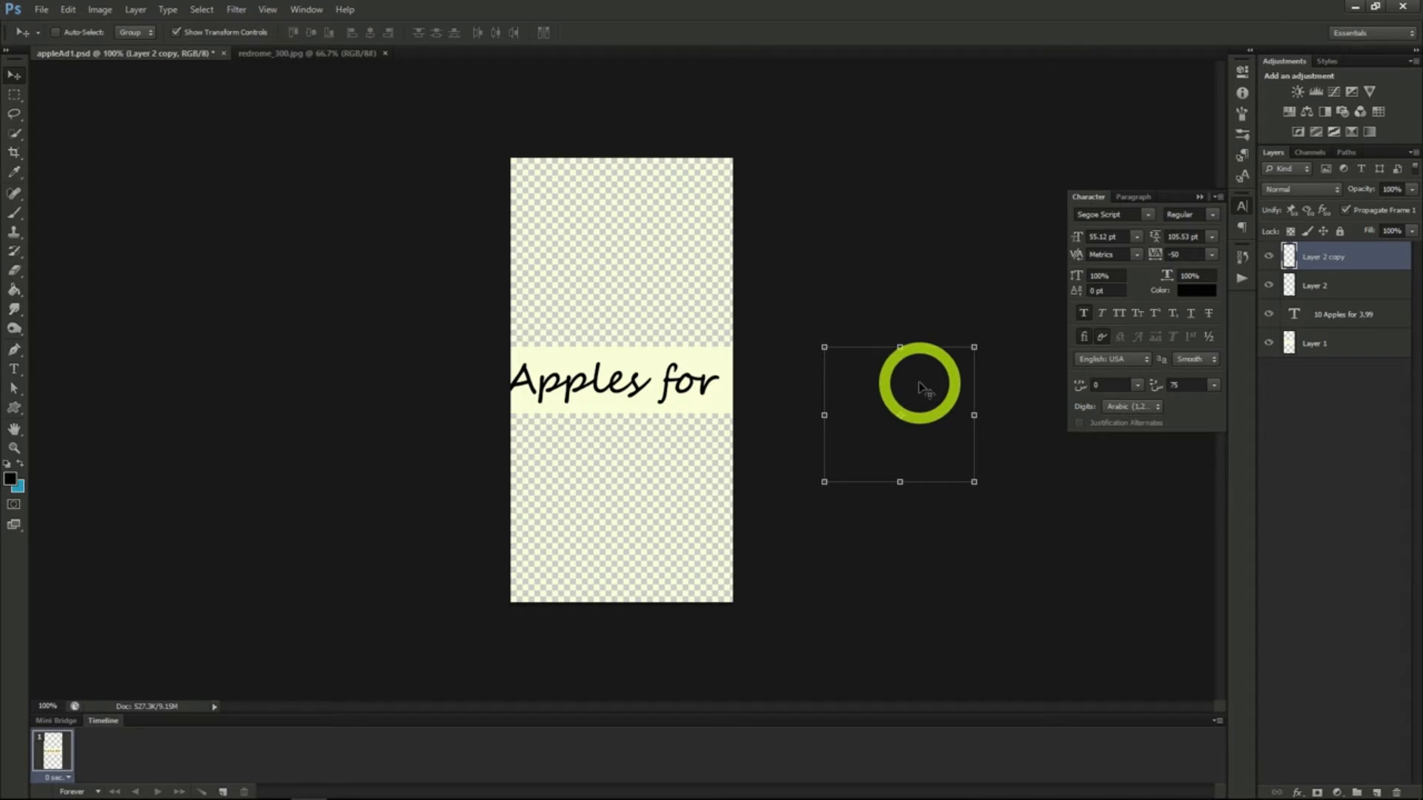
# Step: Move the Layer 2 copy apple to the bottom of the tall canvas and the Layer 2 apple to the top
pyautogui.moveTo(916, 384); pyautogui.dragTo(659, 492)
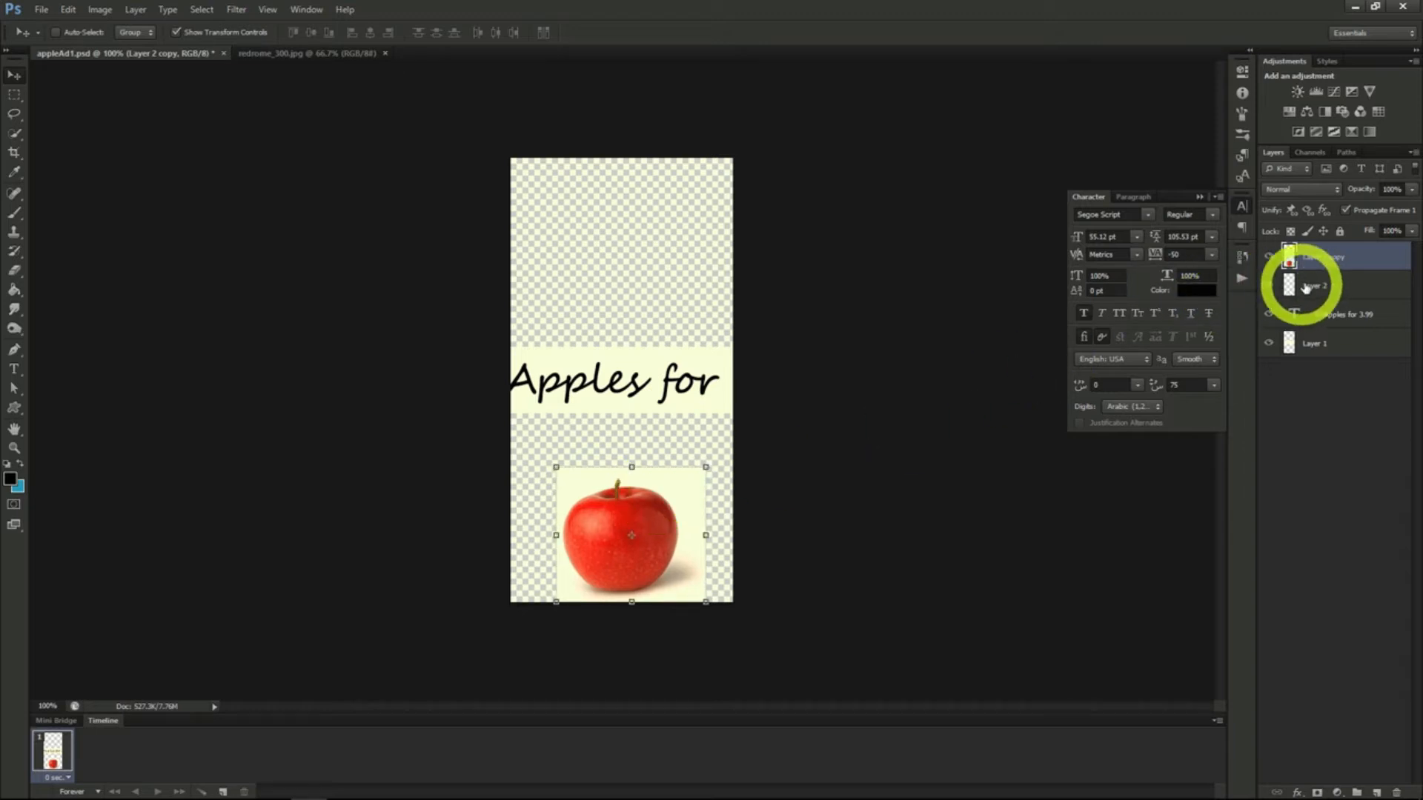
pyautogui.click(1302, 285)
pyautogui.moveTo(381, 381); pyautogui.dragTo(625, 222)
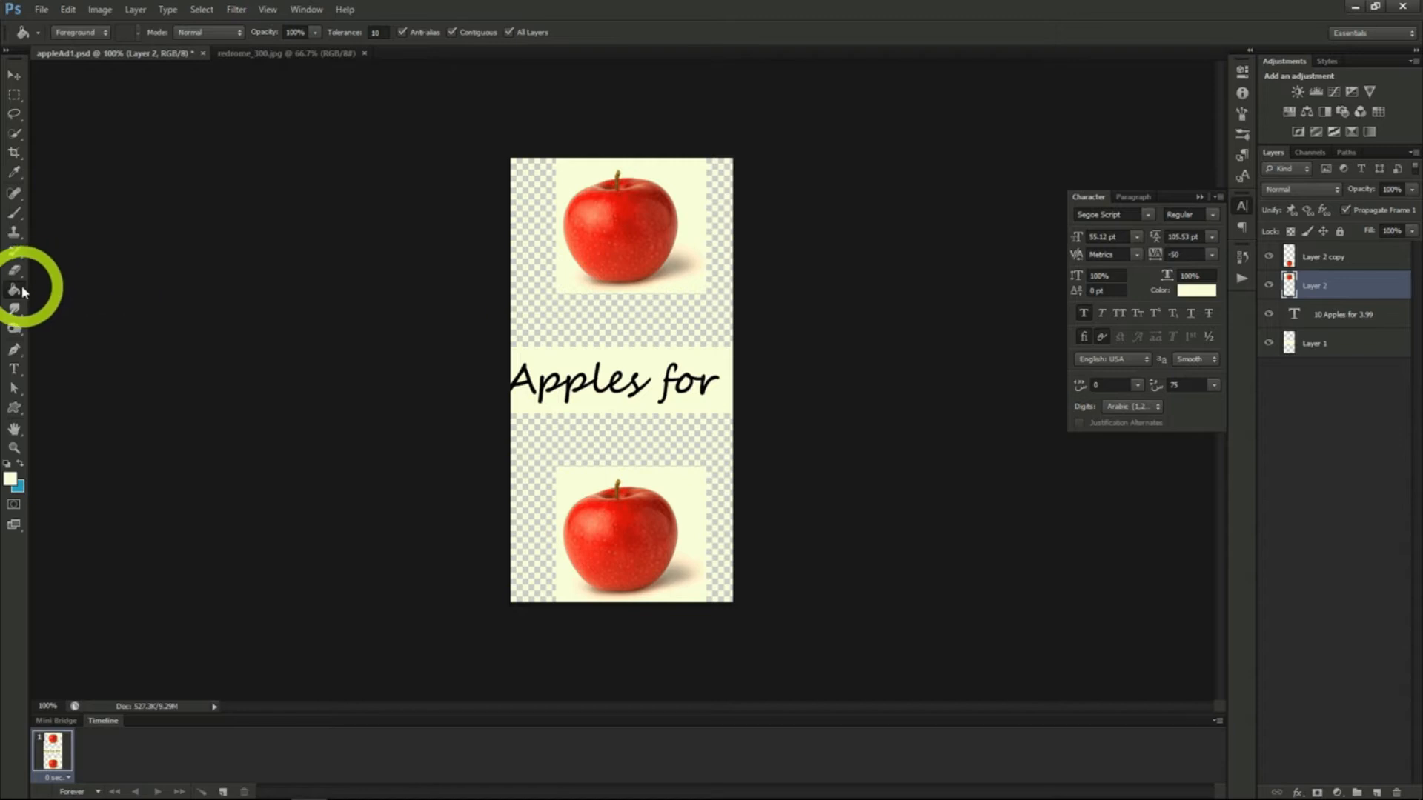
# Step: Fill the transparent areas around the apples and text with the cream foreground colour, first on Layer 2 and also on Layer 1
pyautogui.click(605, 337)
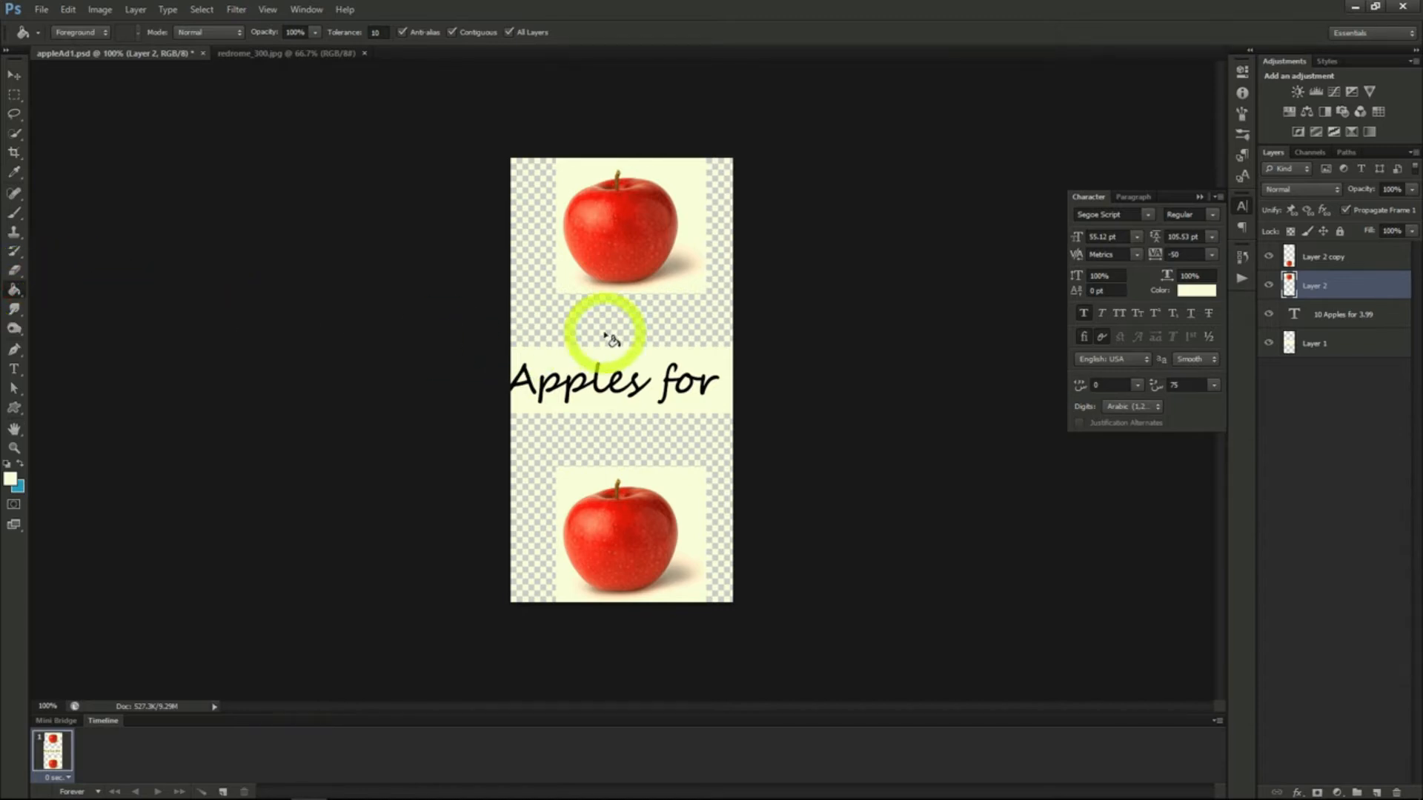
pyautogui.click(609, 442)
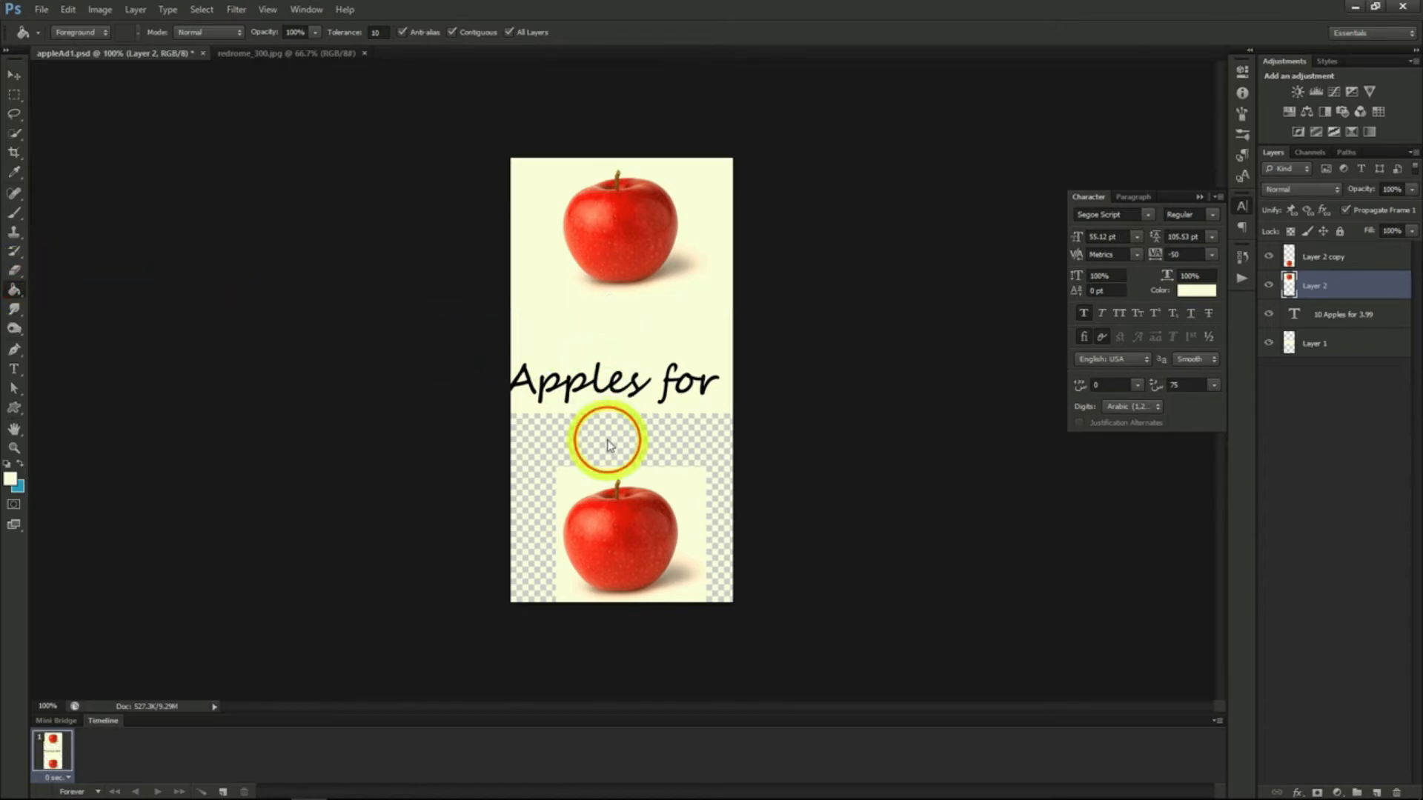
pyautogui.click(808, 438)
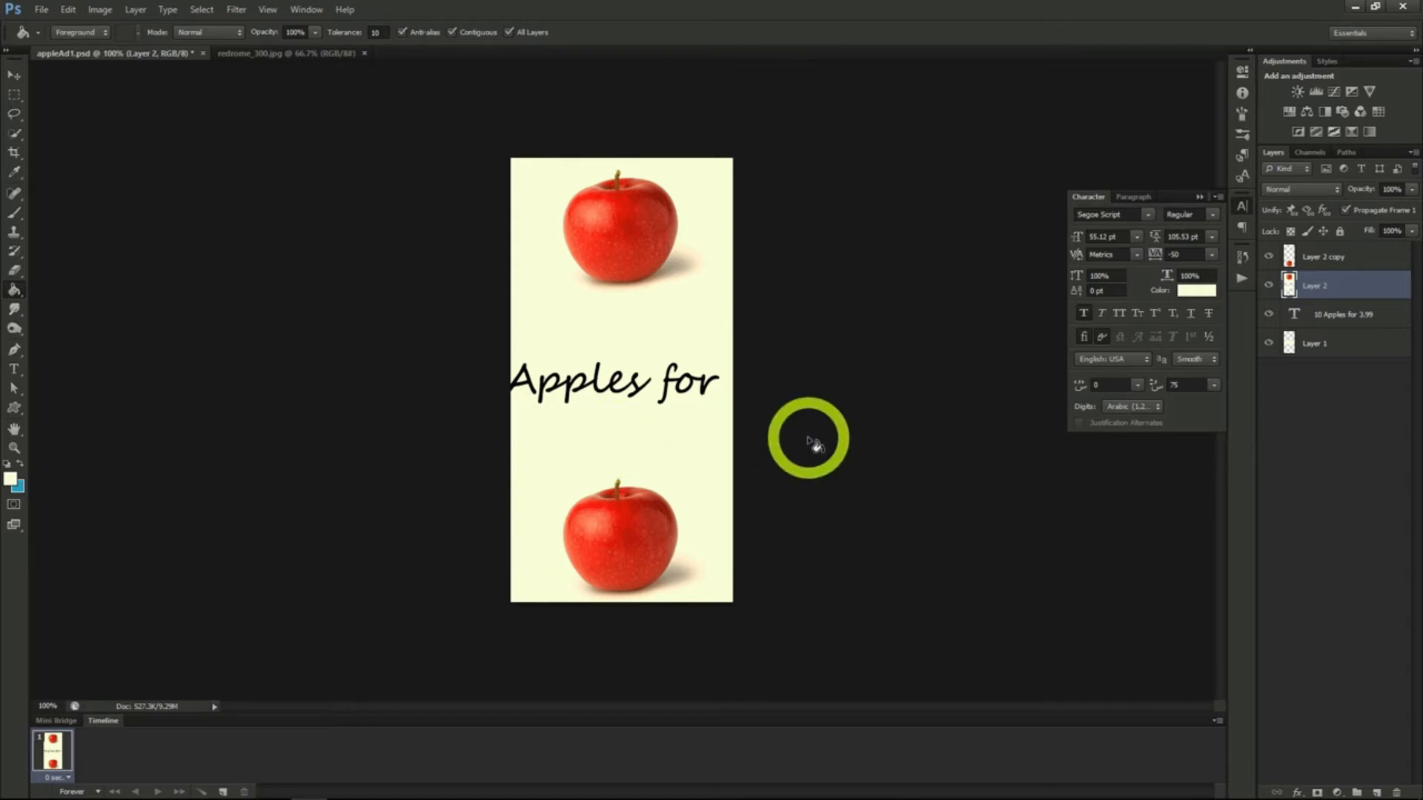
pyautogui.click(1313, 342)
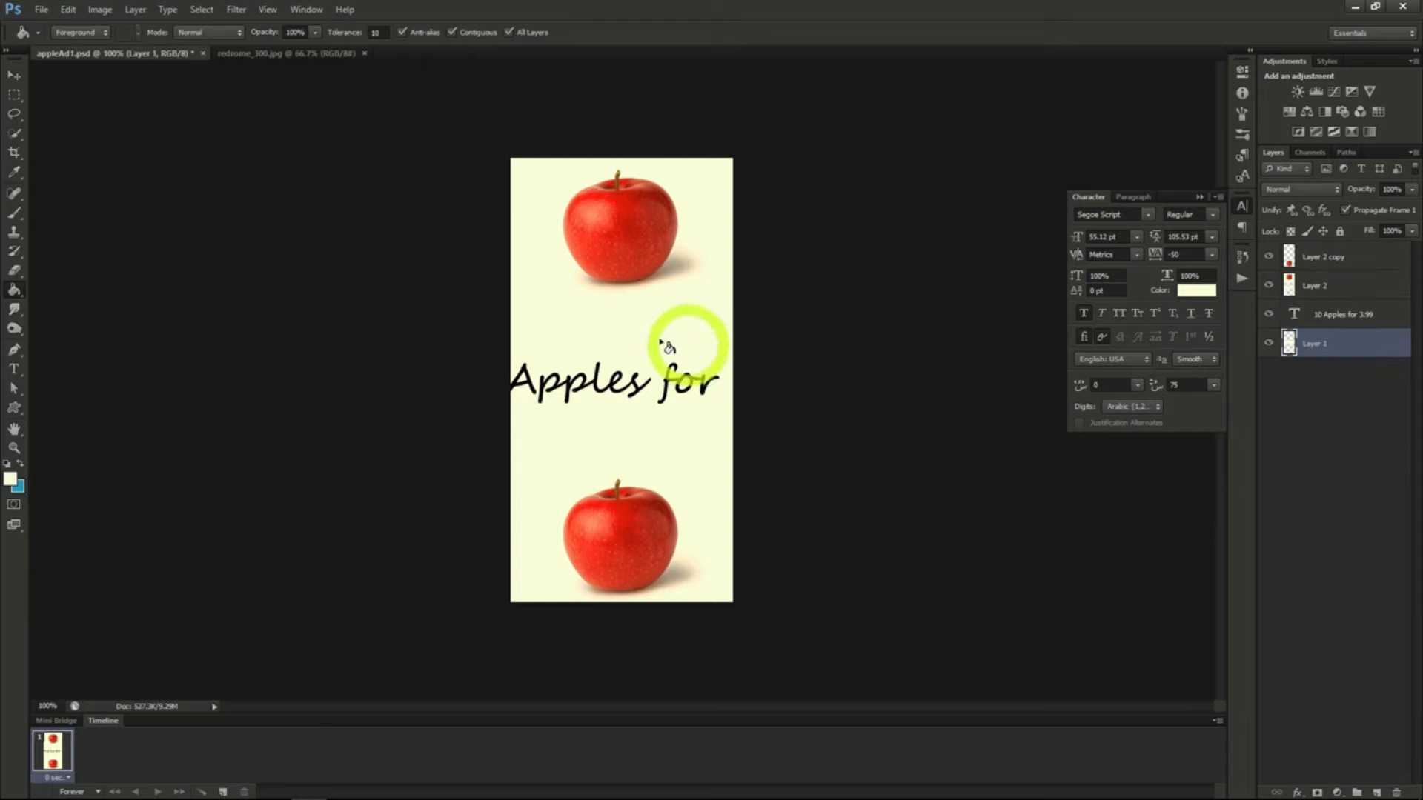
pyautogui.click(599, 326)
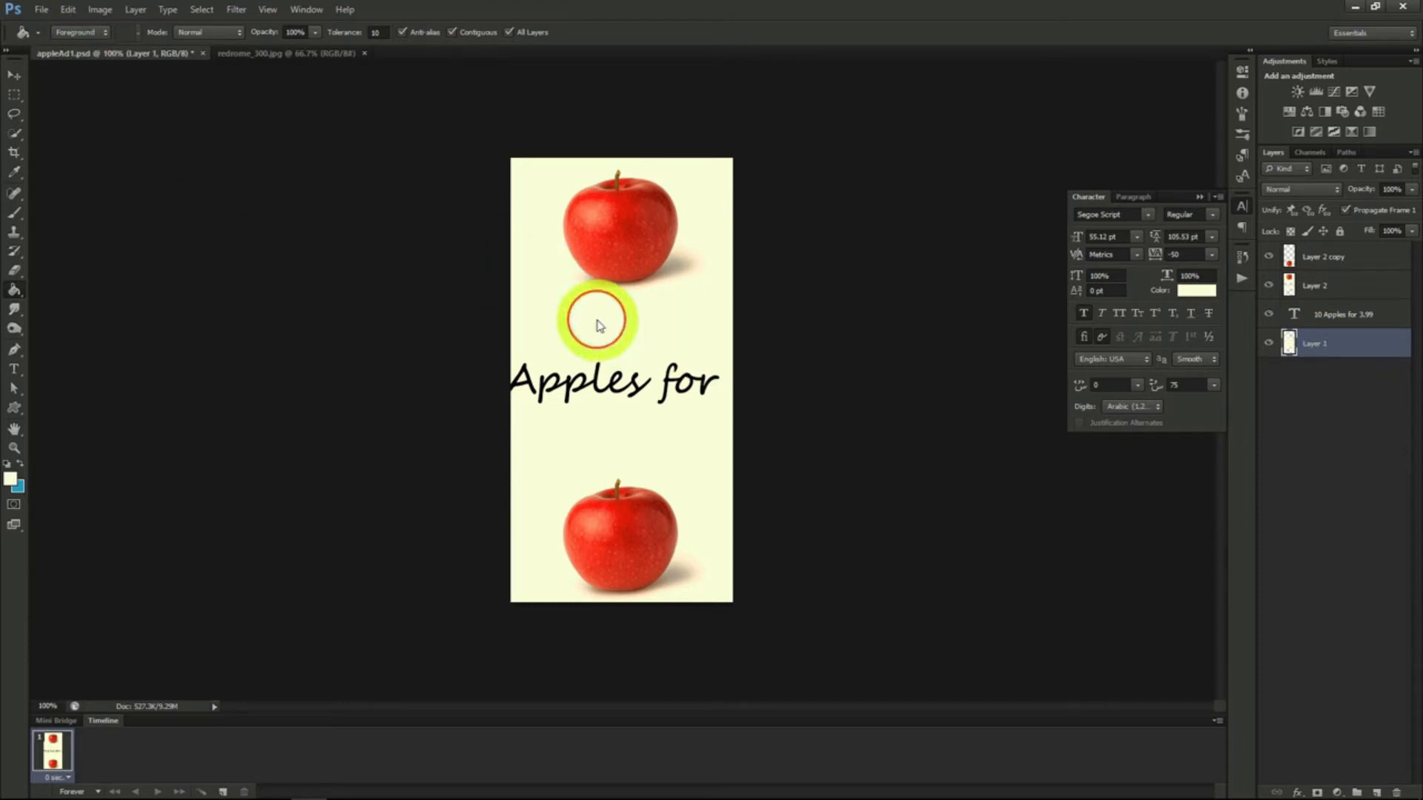
pyautogui.click(540, 250)
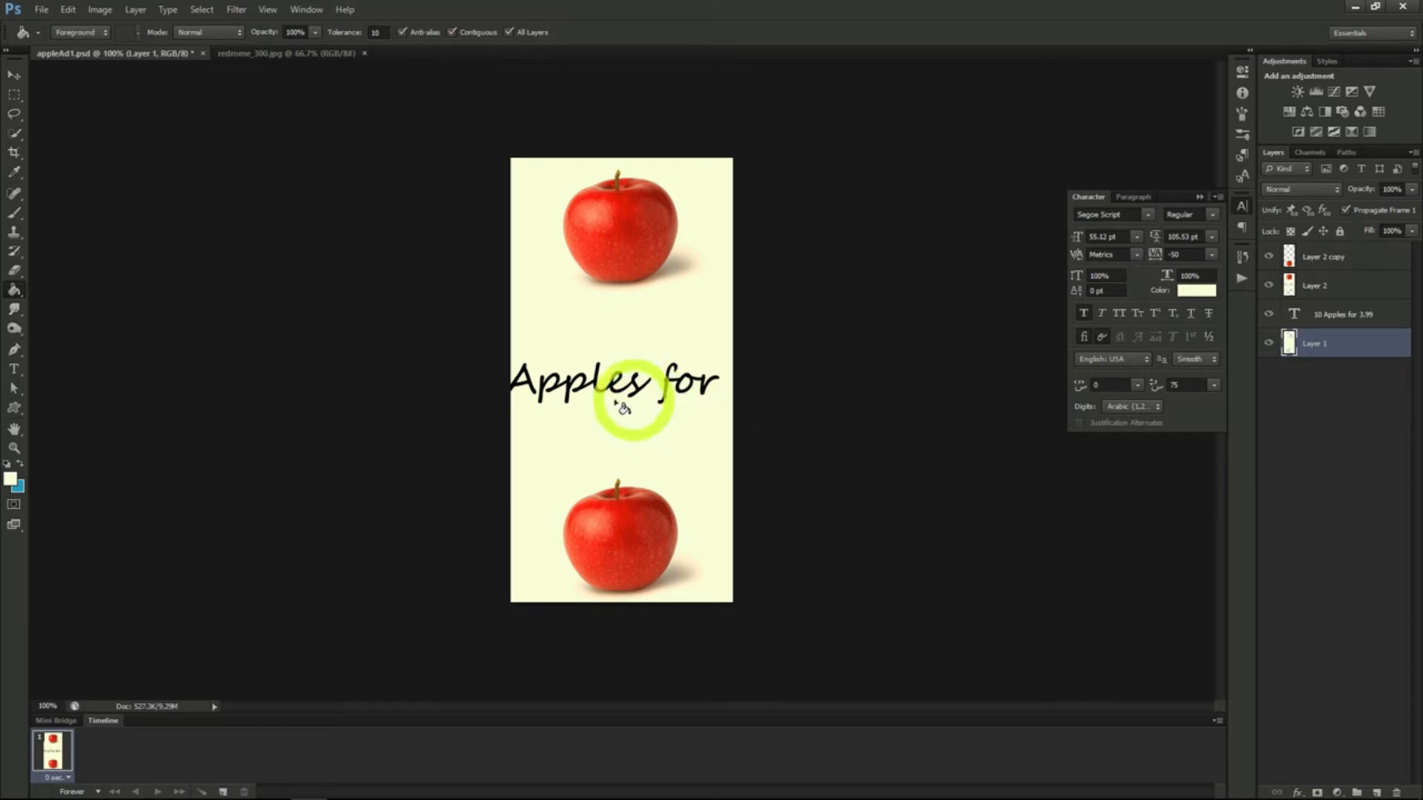
# Step: Split the "10 Apples for 3.99" text into two lines by inserting a line break after "Apples"
pyautogui.click(14, 368)
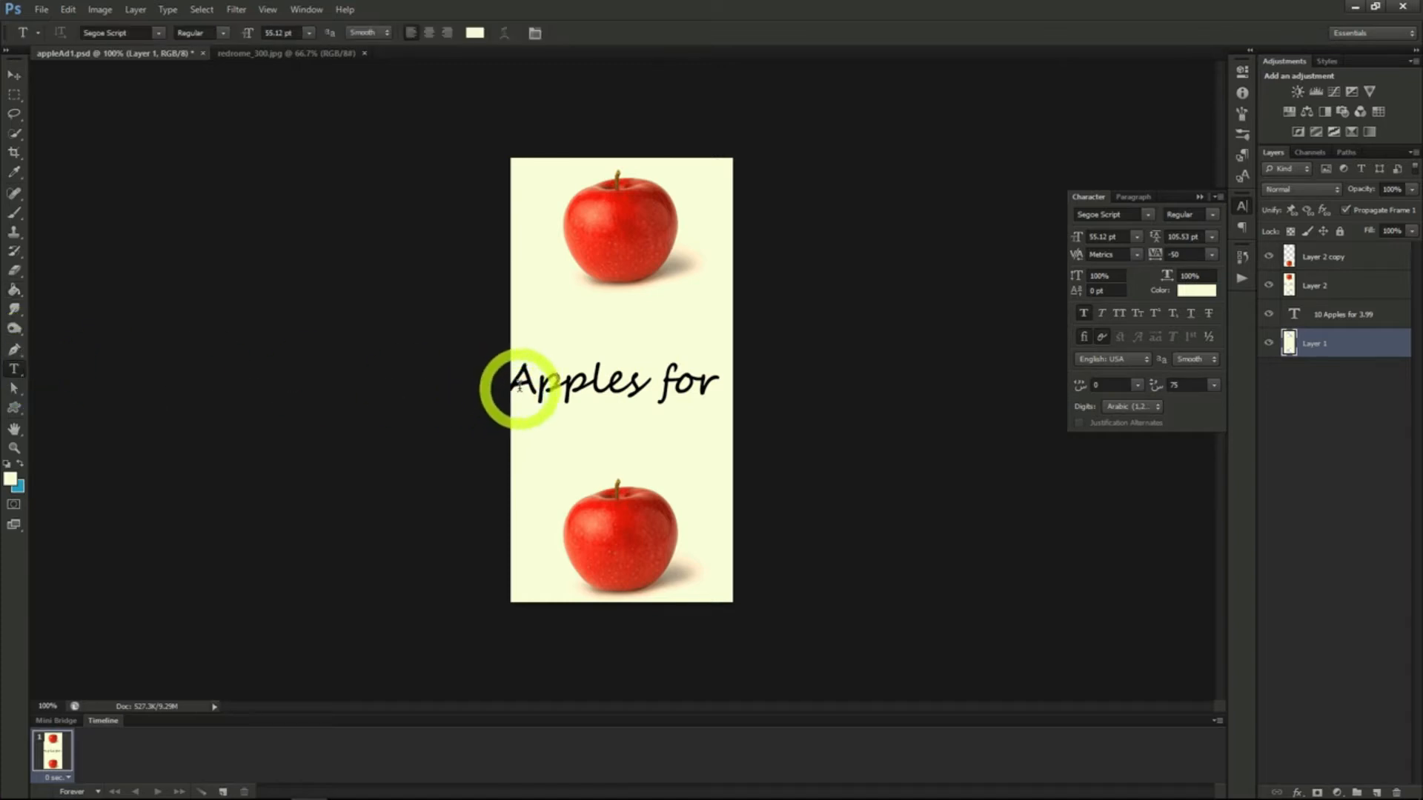
pyautogui.click(519, 386)
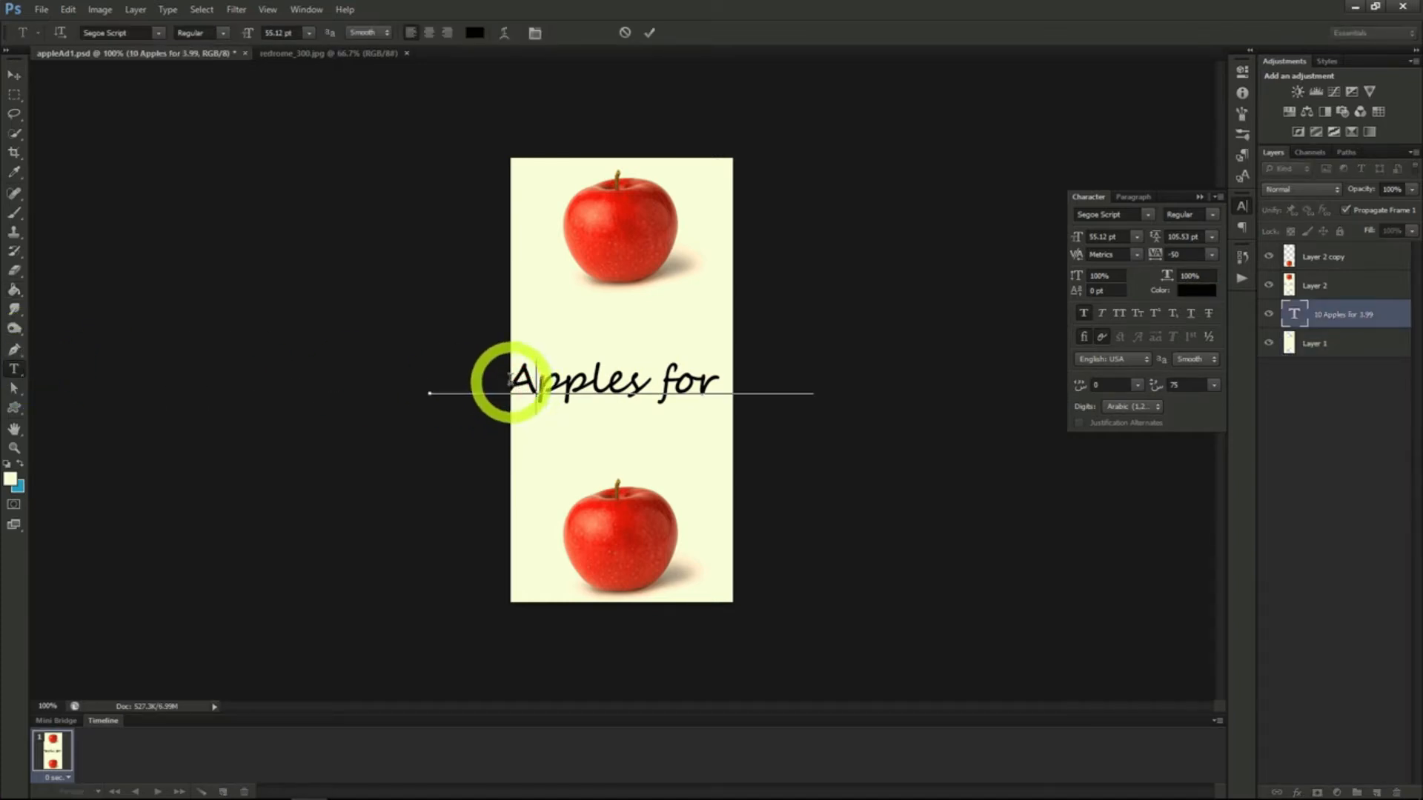
pyautogui.click(654, 381)
pyautogui.press('Return')
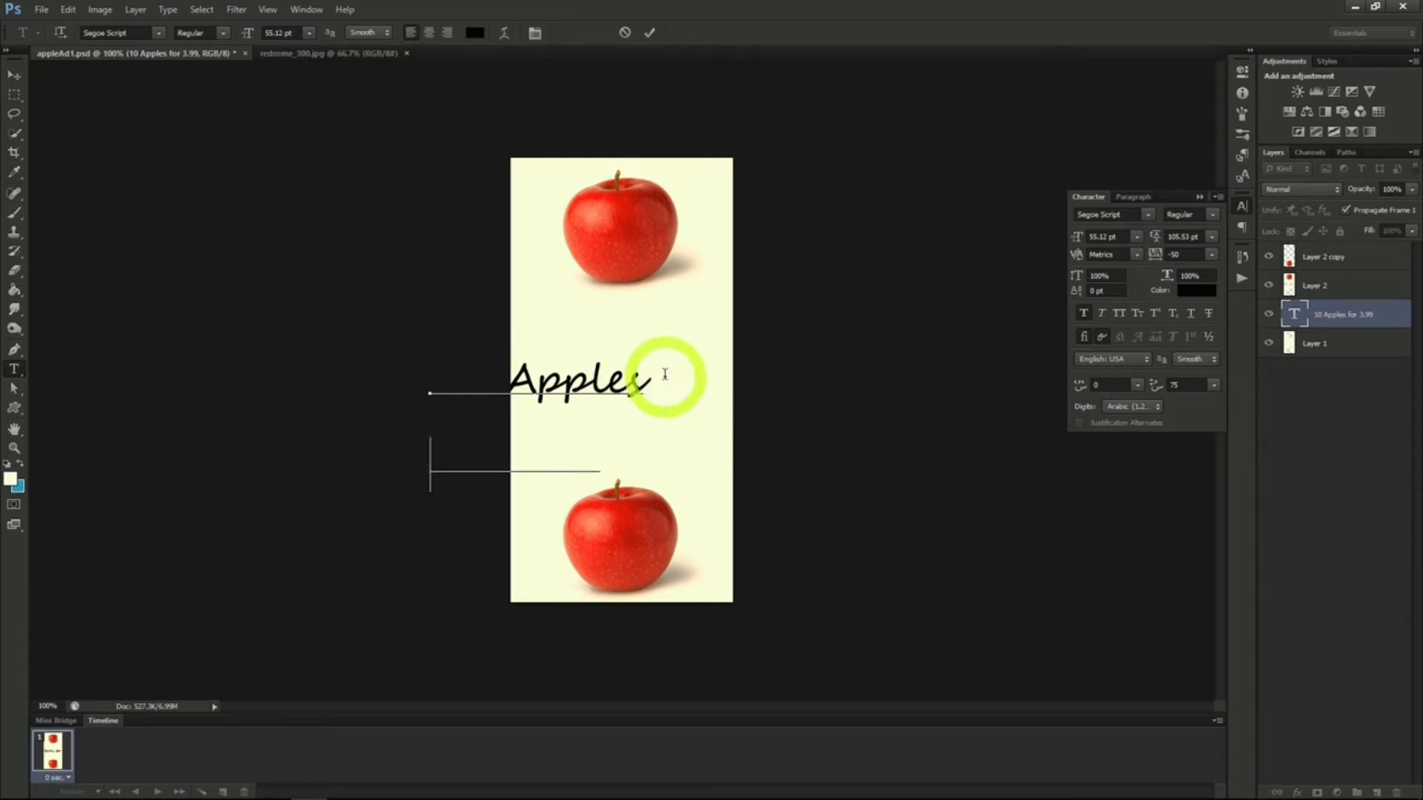
# Step: Move the two-line text between the two apples and bring its layer to the top of the layer stack
pyautogui.click(14, 75)
pyautogui.moveTo(375, 318); pyautogui.dragTo(806, 366)
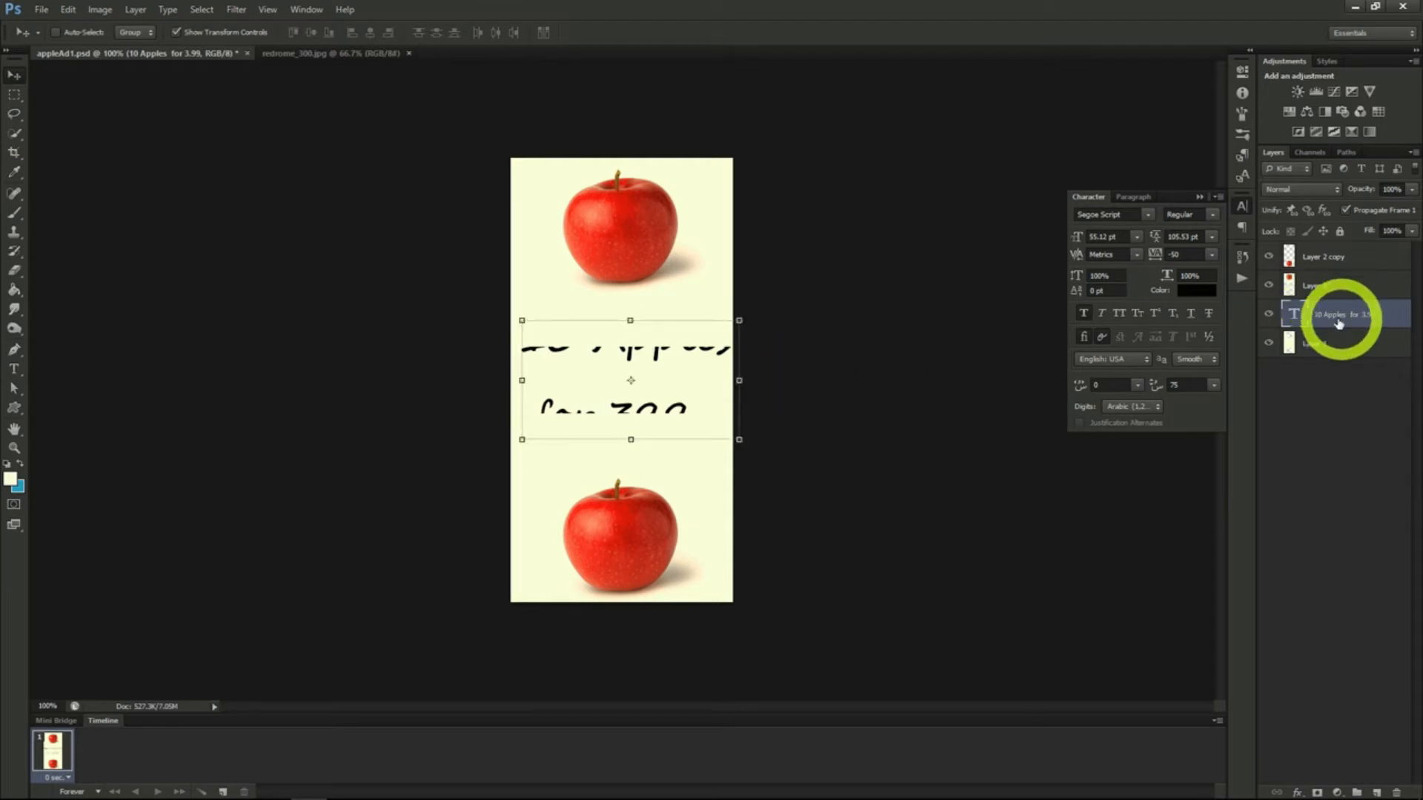
pyautogui.moveTo(1338, 324); pyautogui.dragTo(1326, 248)
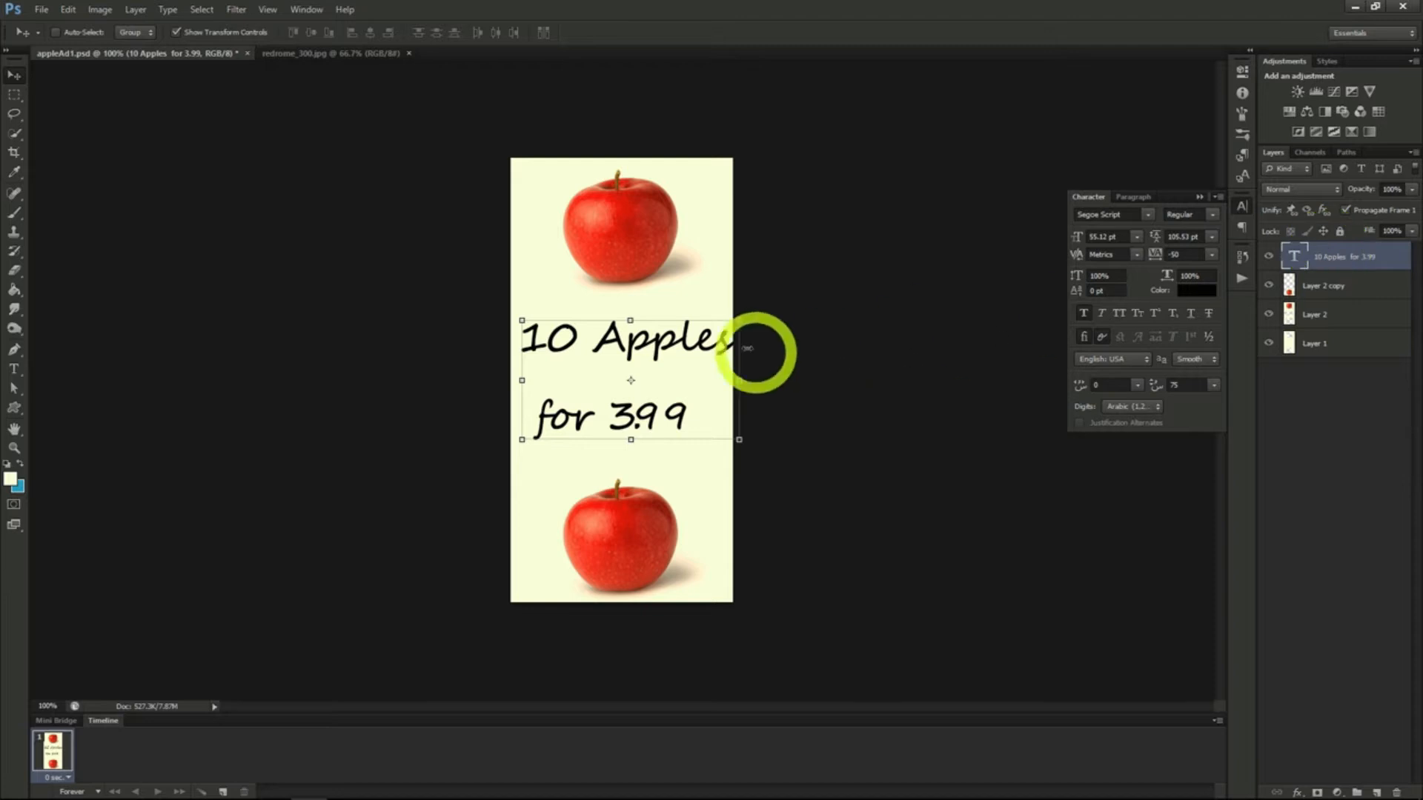
pyautogui.moveTo(676, 358); pyautogui.dragTo(670, 362)
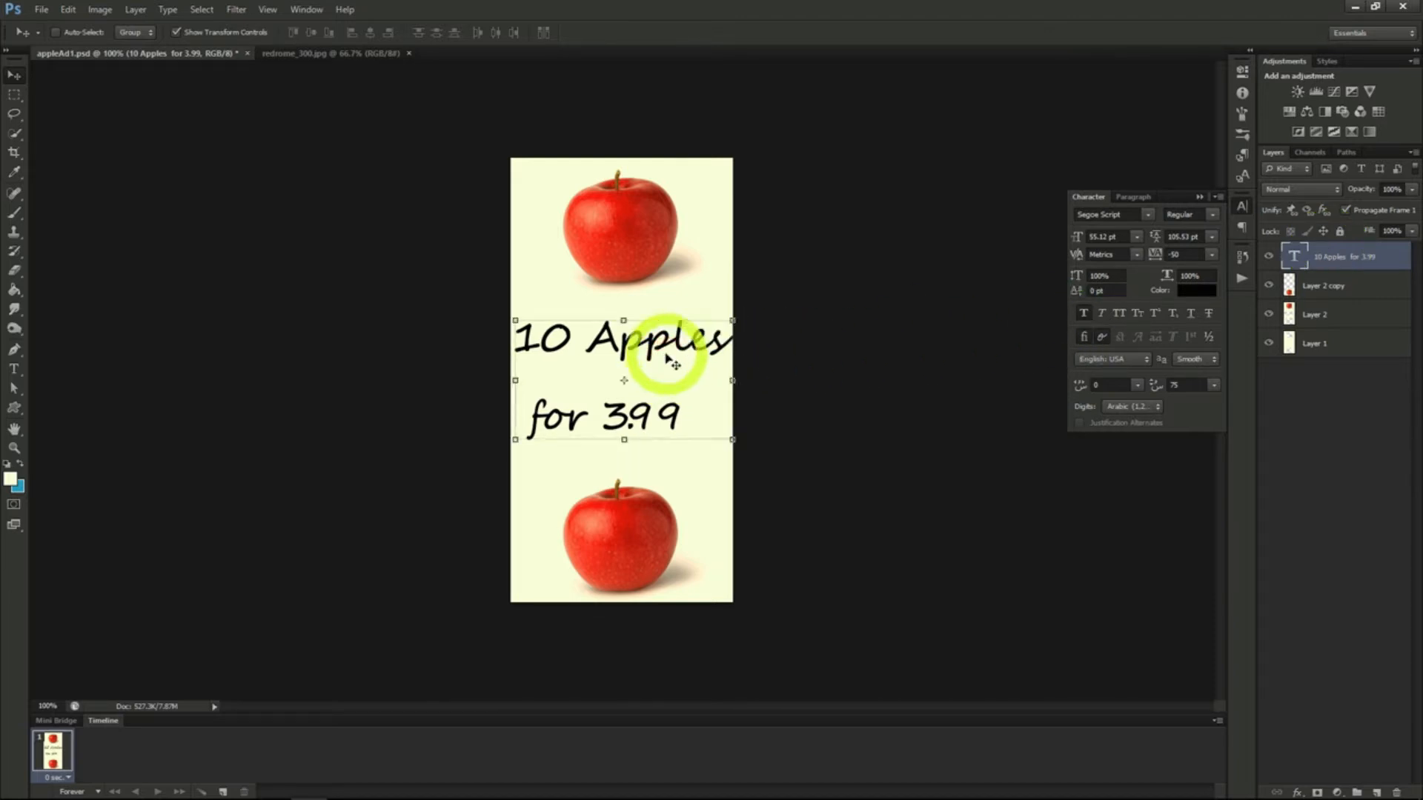
# Step: Centre-align the two text lines and reposition the text block within the canvas width
pyautogui.click(1138, 198)
pyautogui.click(1106, 220)
pyautogui.moveTo(695, 394); pyautogui.dragTo(802, 382)
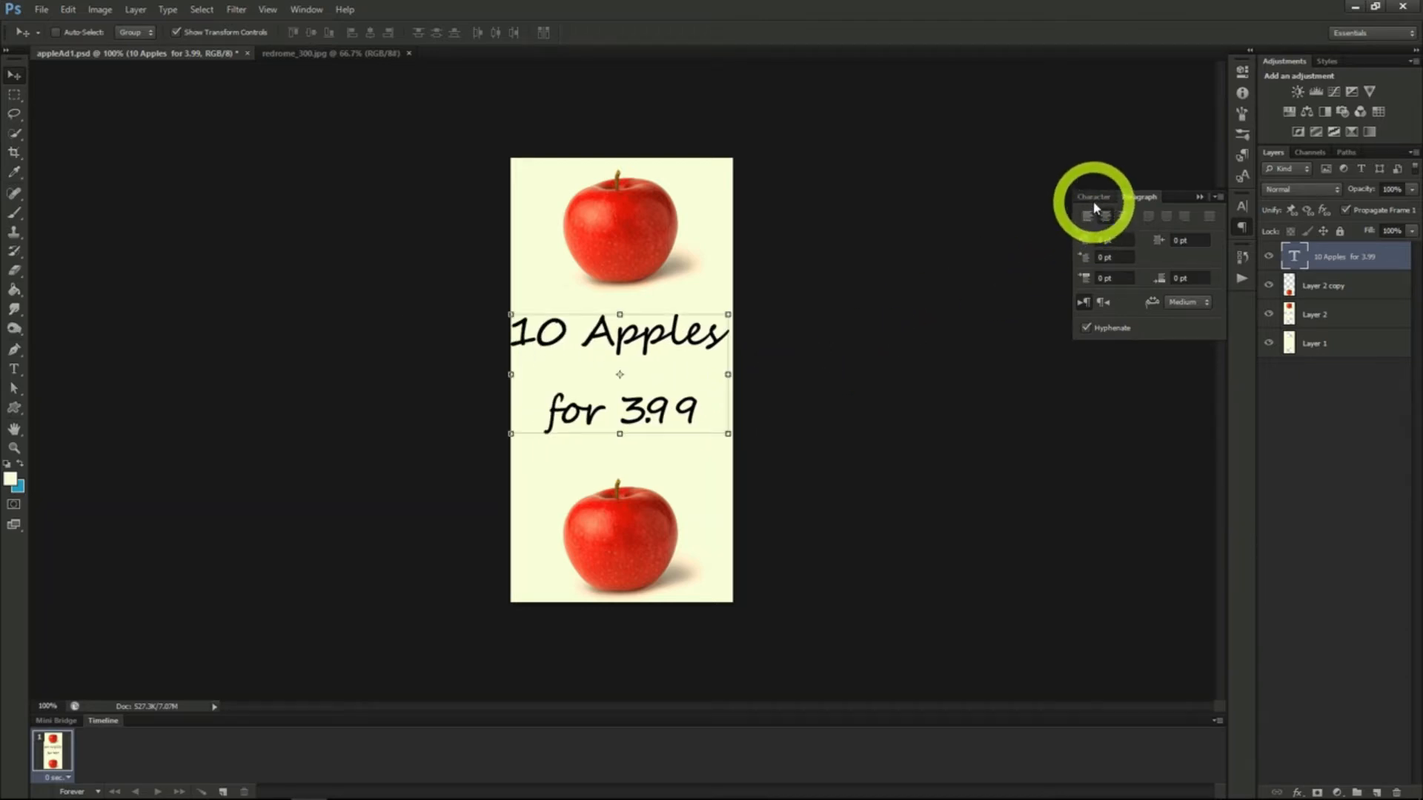
pyautogui.click(1094, 208)
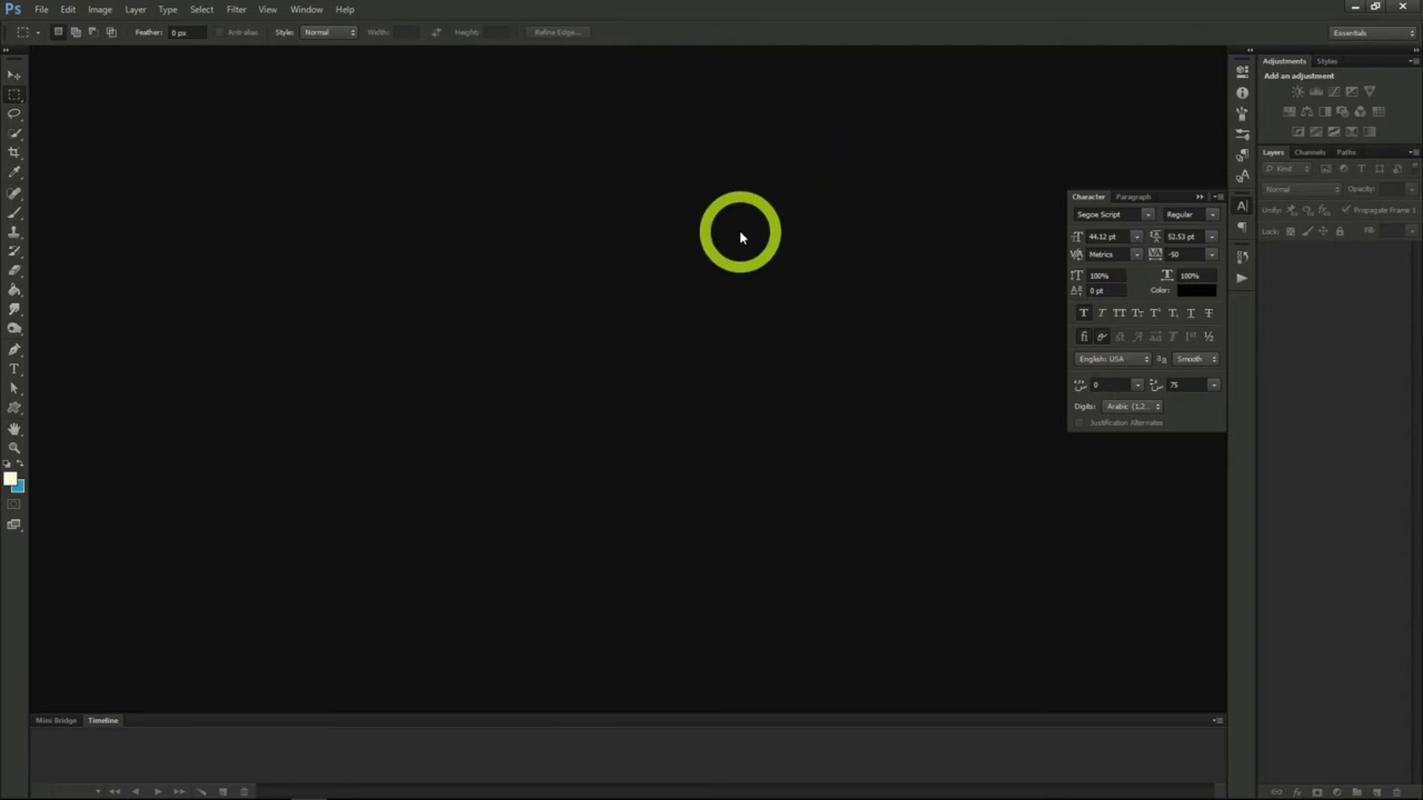
# Step: Create a new 2560 x 1440 pixel document at 72 pixels/inch, in RGB Color with a transparent background
pyautogui.click(41, 10)
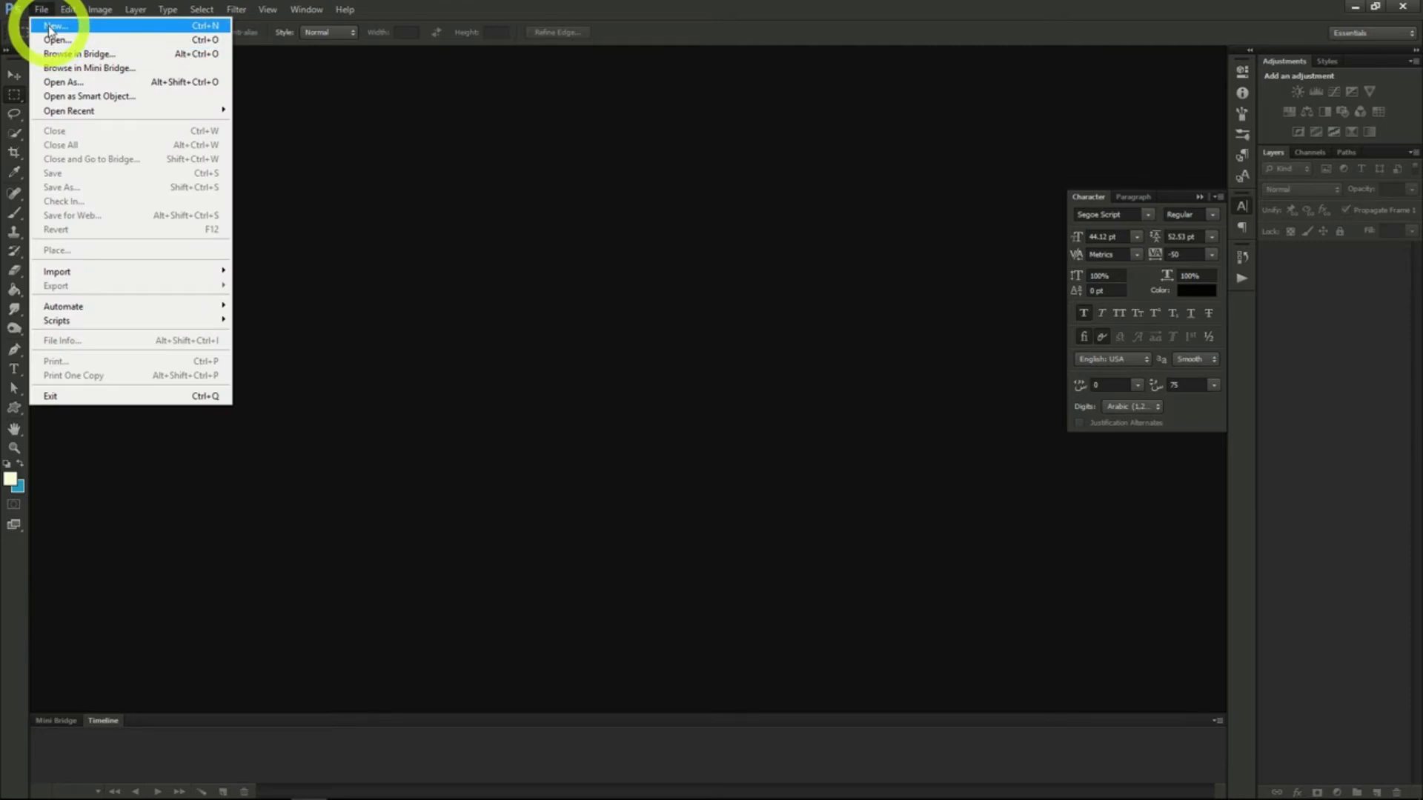
pyautogui.click(49, 28)
pyautogui.doubleClick(512, 326)
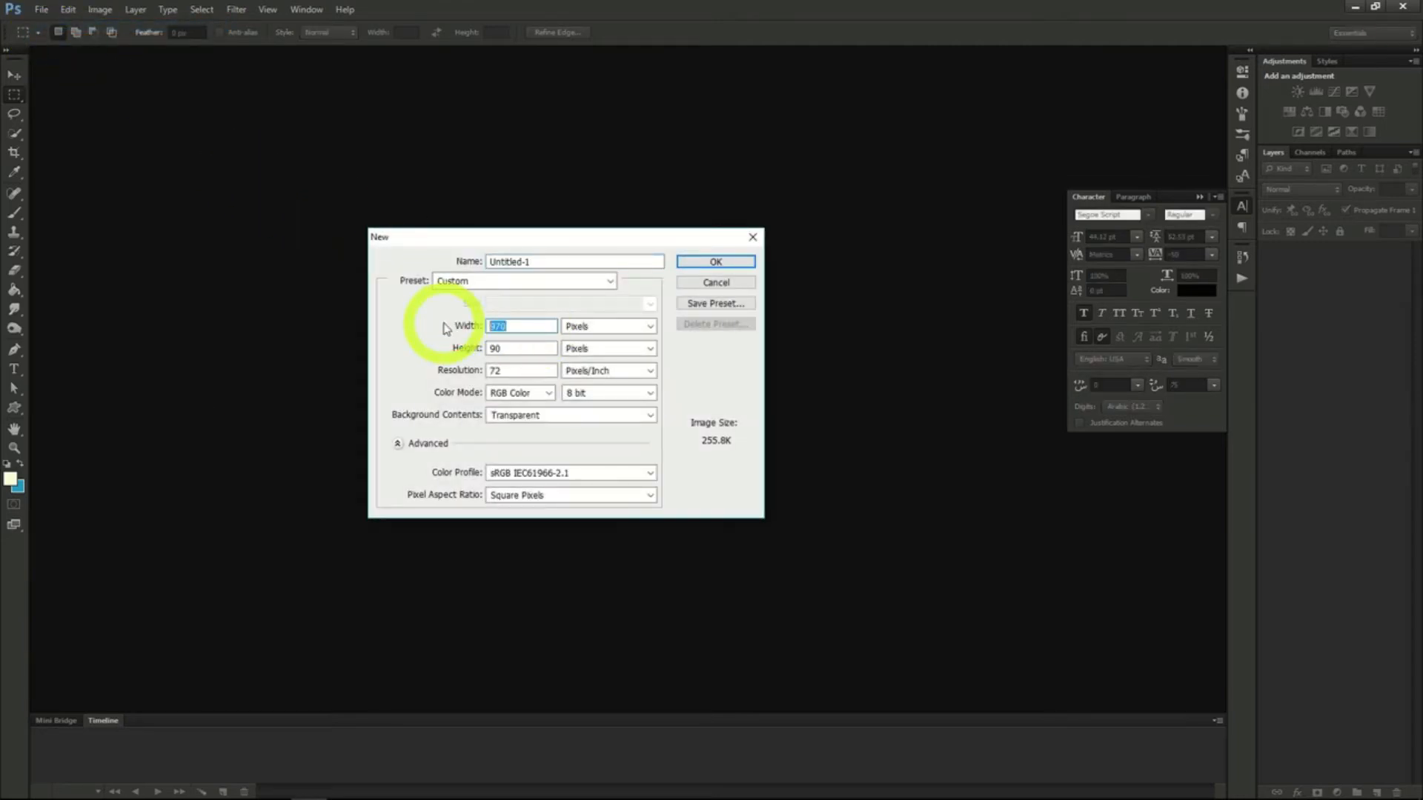
pyautogui.write('2560')
pyautogui.press('Tab')
pyautogui.write('1440')
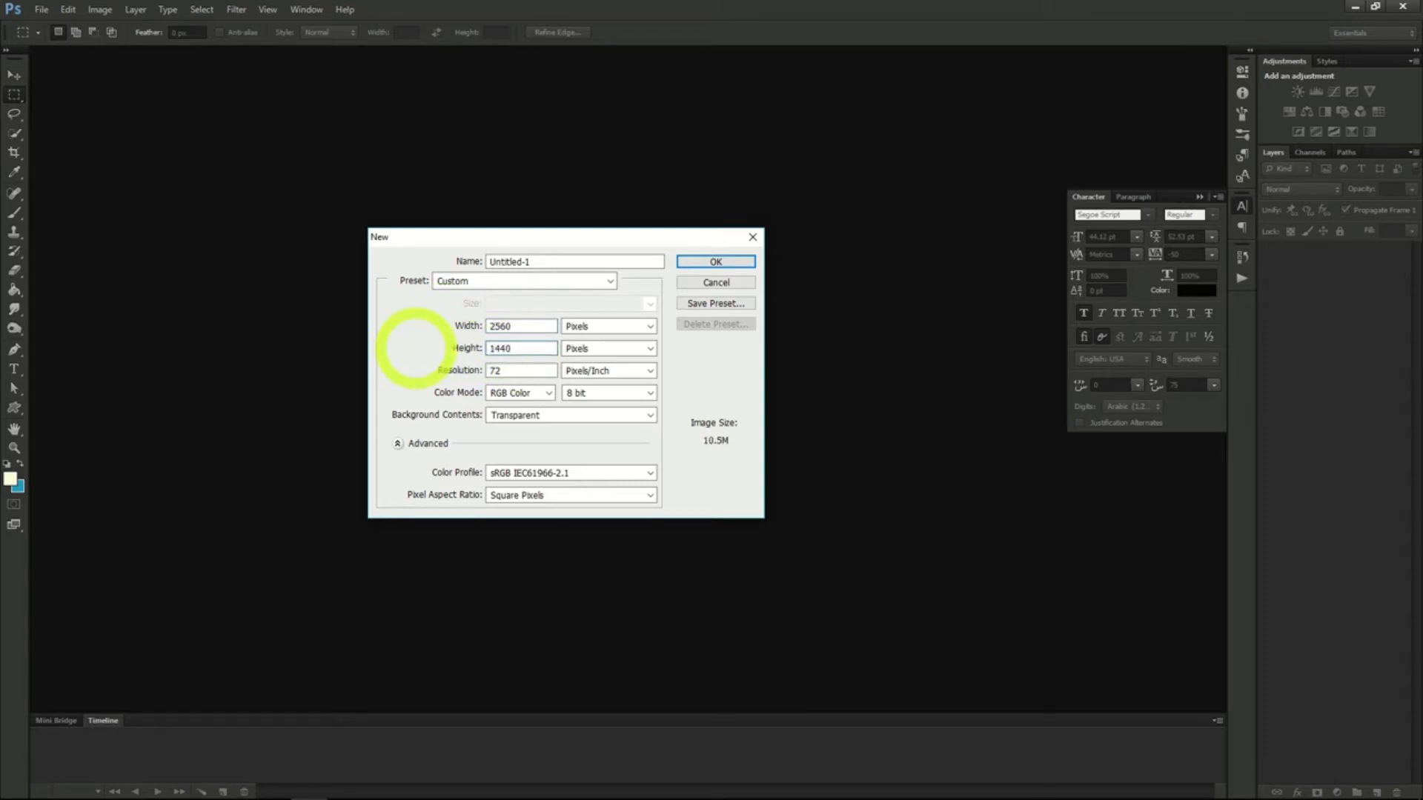
pyautogui.click(715, 262)
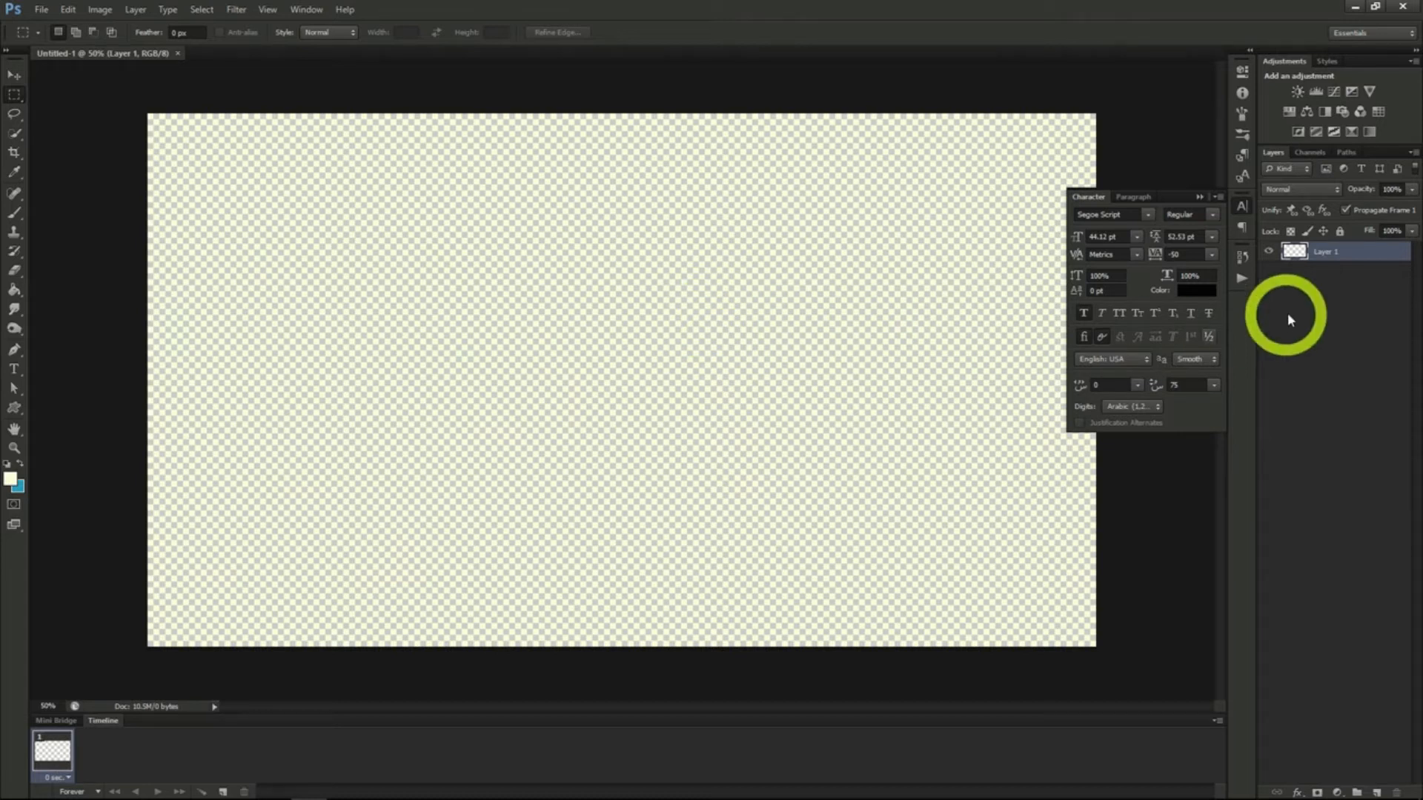
# Step: Place the blue space background image in the document and enlarge it to about 122% so it covers the whole canvas
pyautogui.moveTo(1415, 169); pyautogui.dragTo(882, 404)
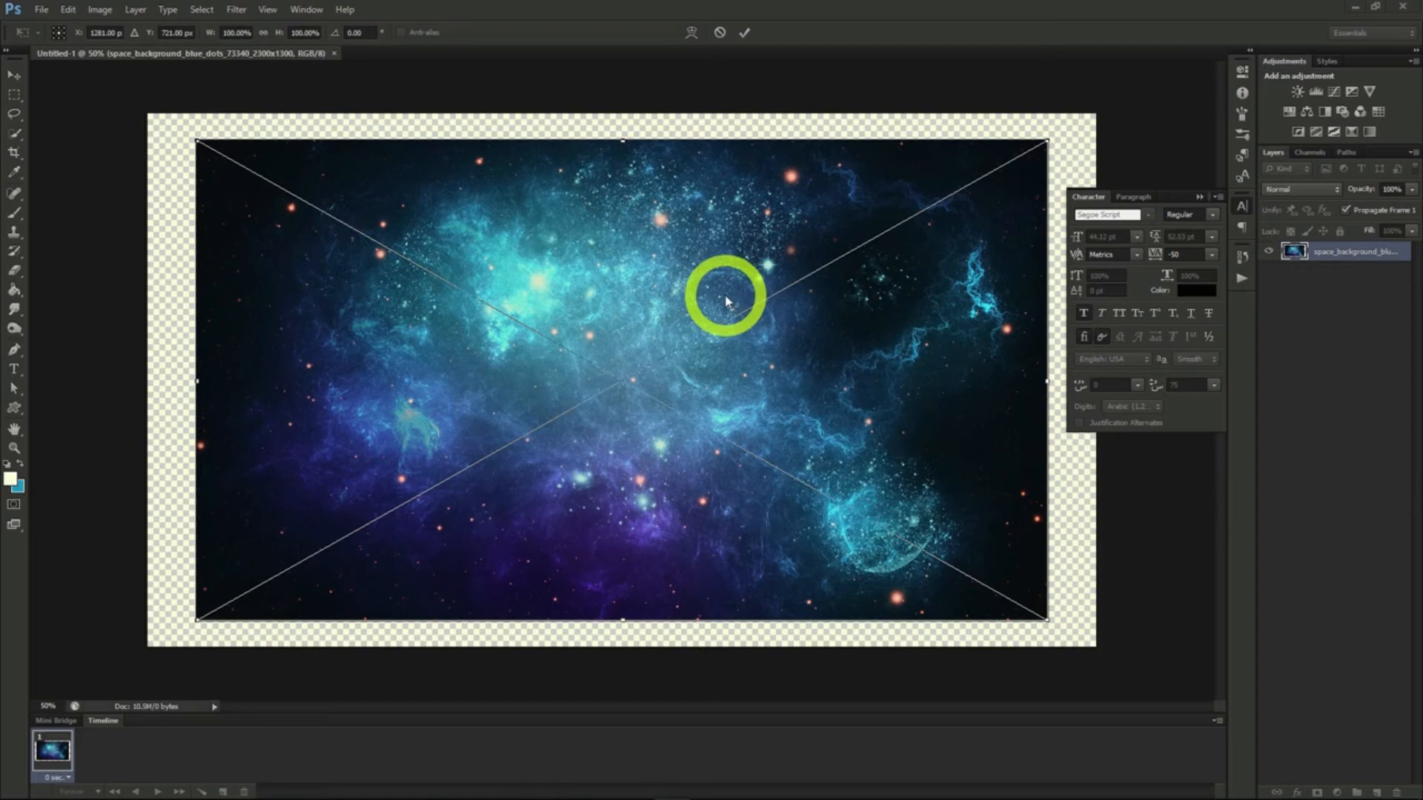
pyautogui.moveTo(1047, 140); pyautogui.dragTo(1147, 84)
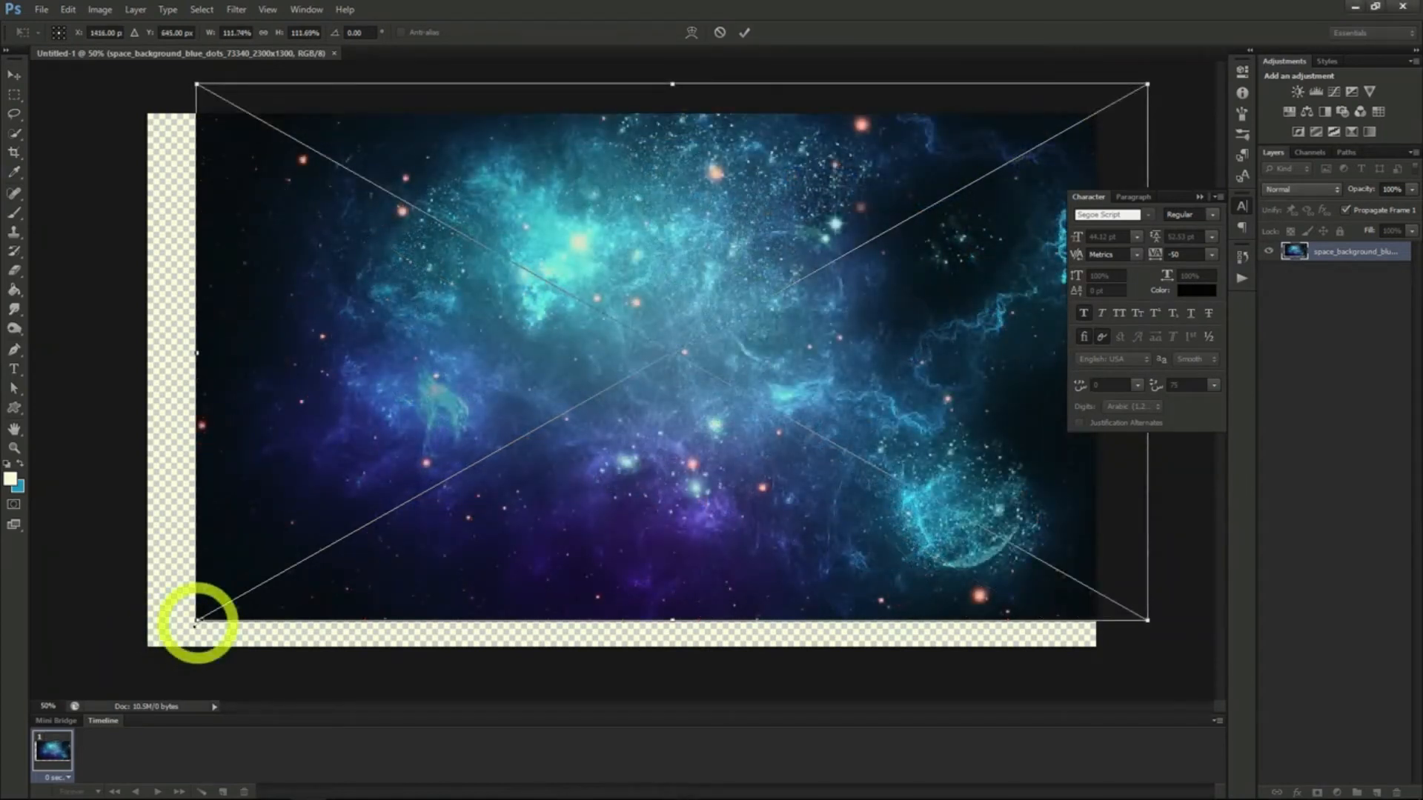
pyautogui.moveTo(196, 620); pyautogui.dragTo(110, 674)
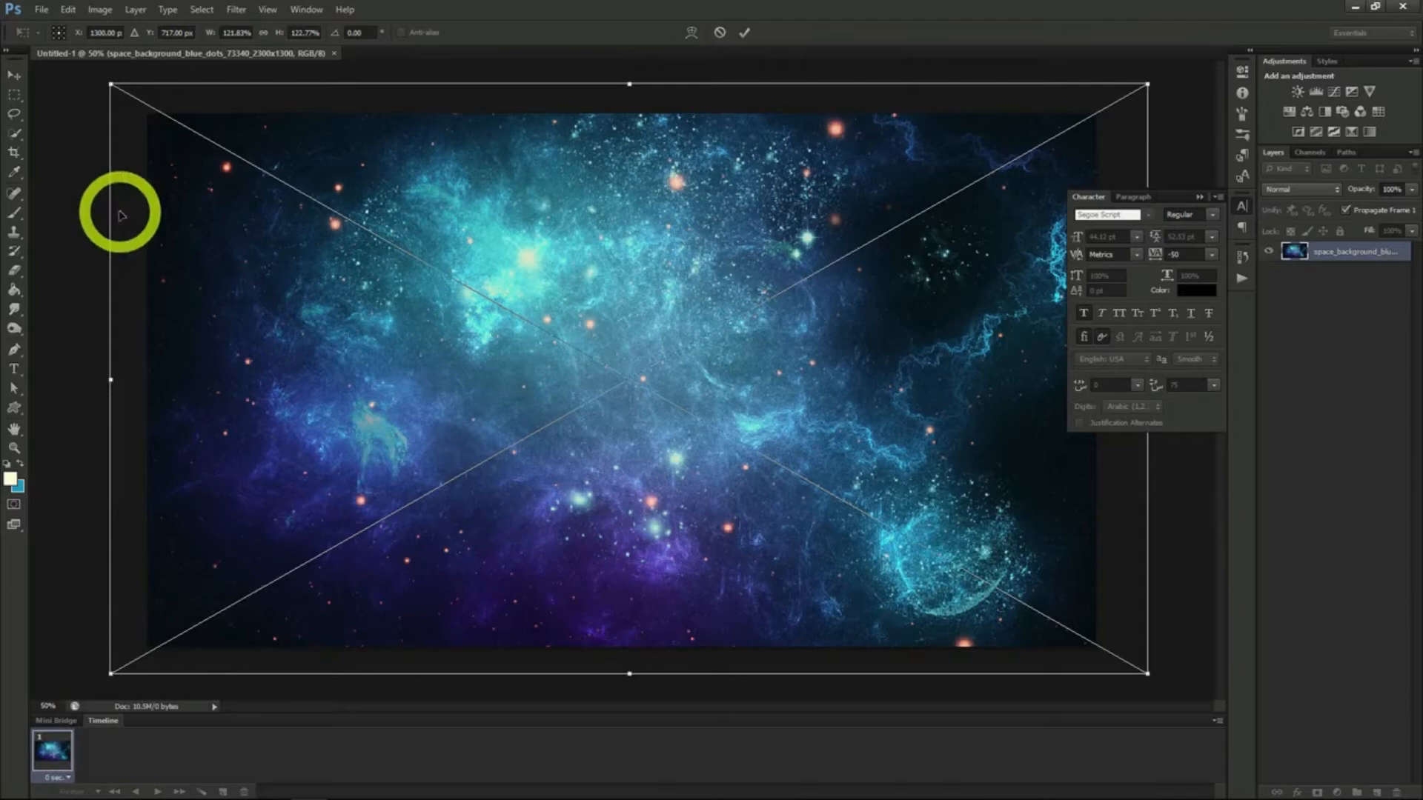
pyautogui.click(14, 74)
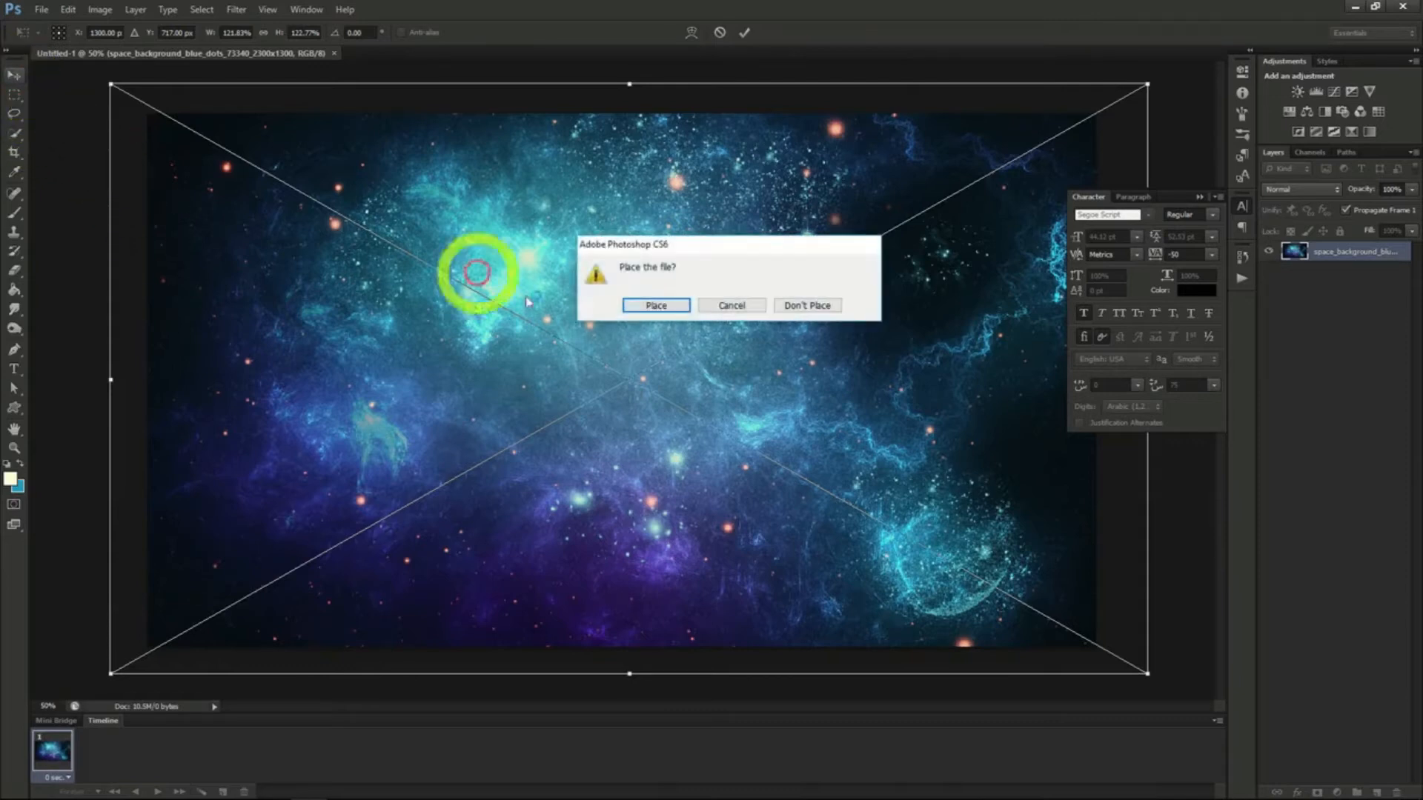
pyautogui.click(652, 307)
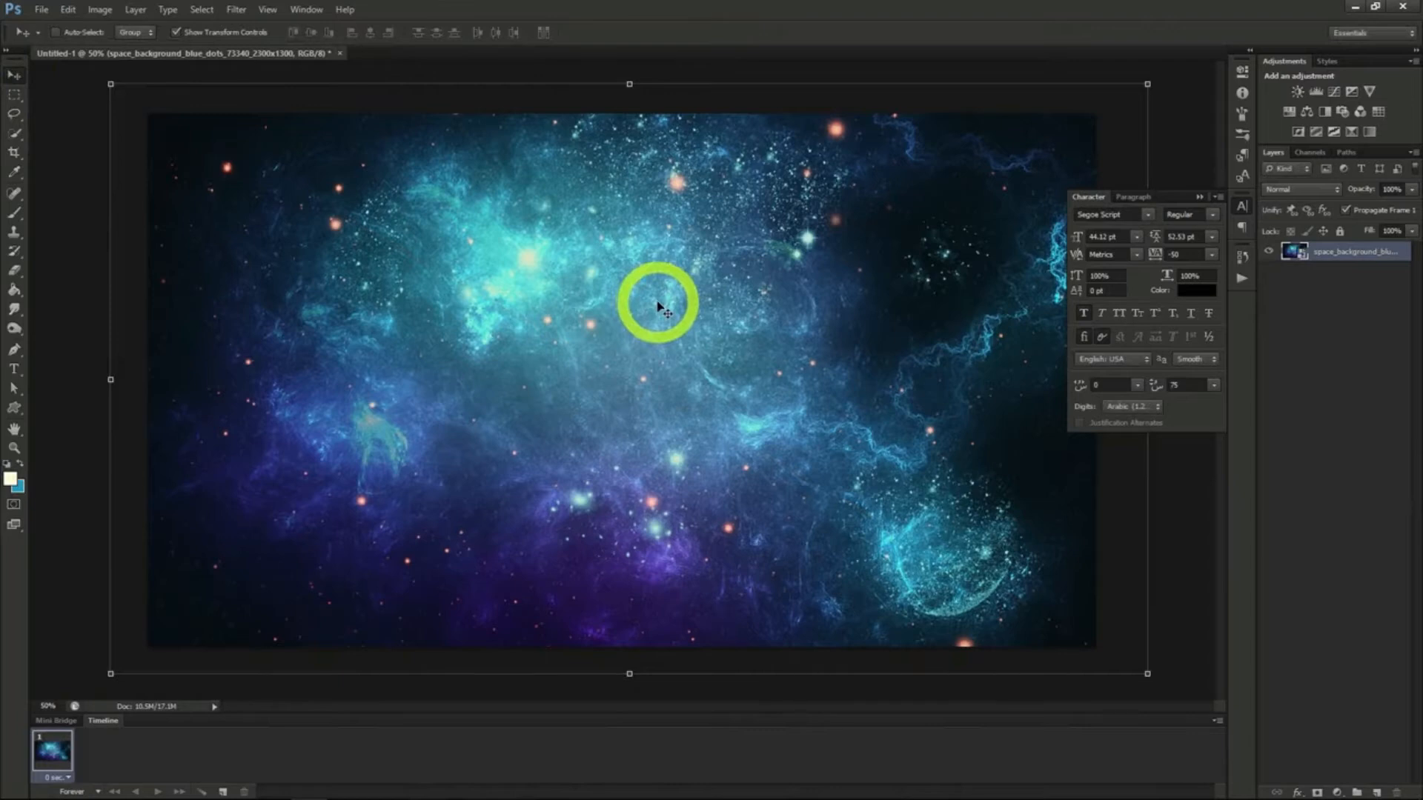
# Step: Add the text "Deep Cosmos" near the middle of the space background and enlarge it to about 150 pt
pyautogui.press('t')
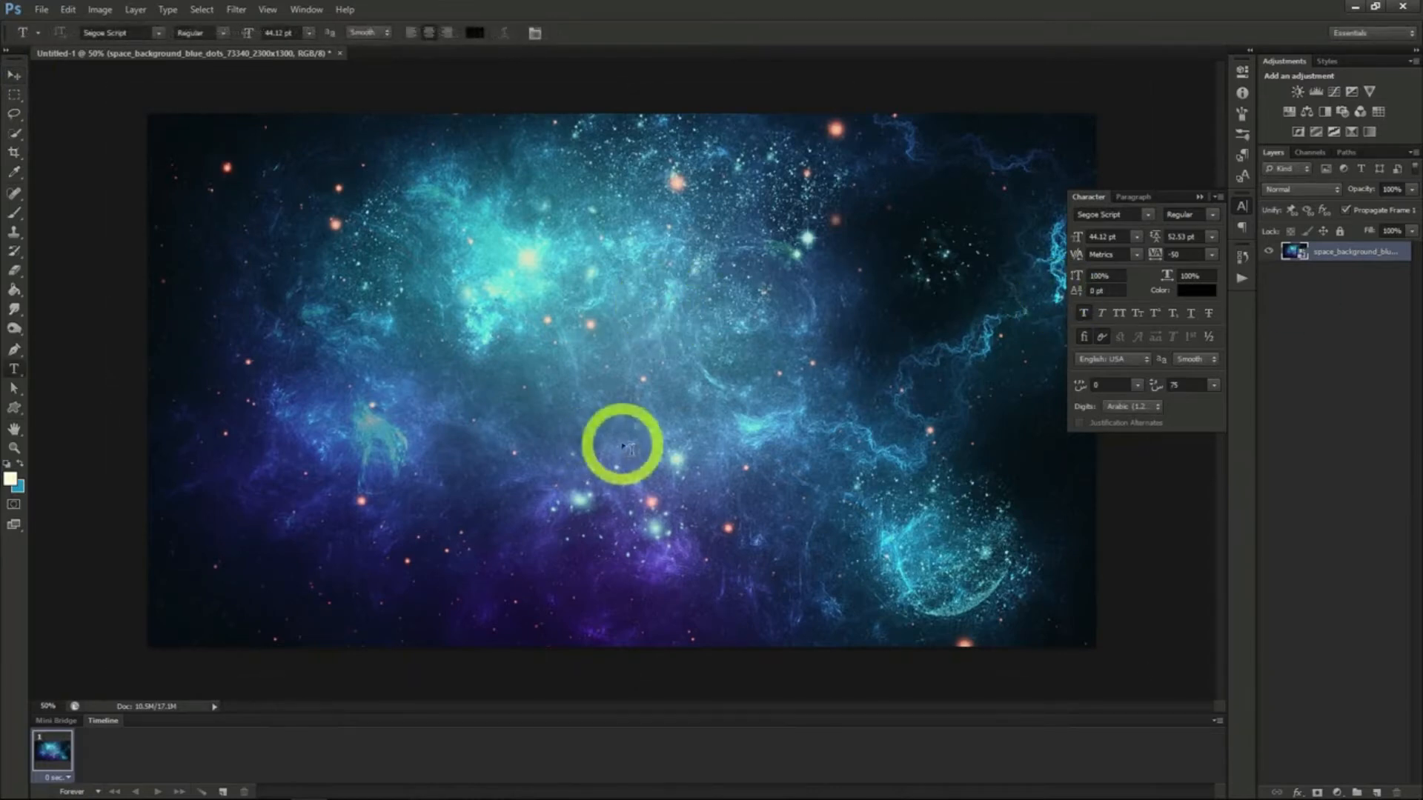
pyautogui.click(547, 380)
pyautogui.write('Deep Cosmos')
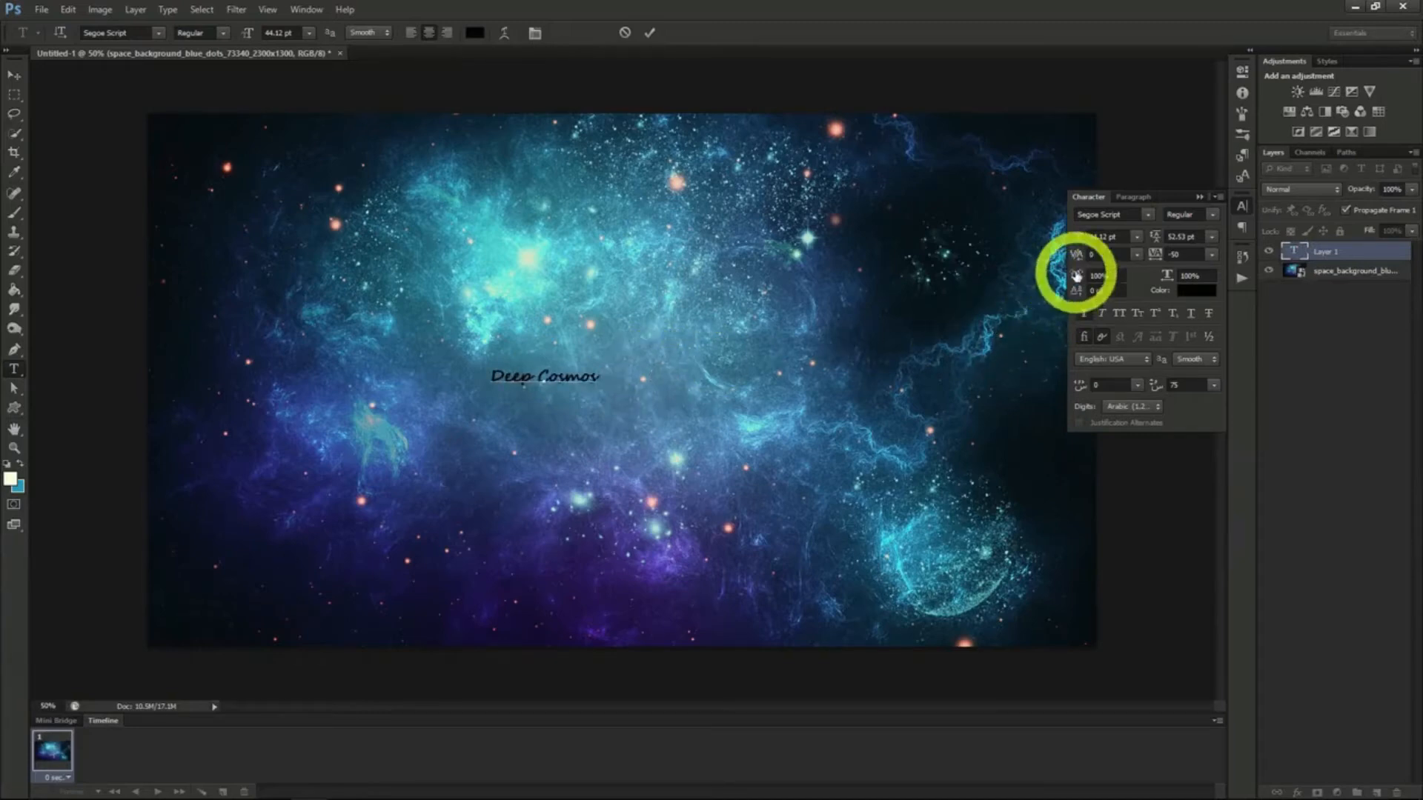
pyautogui.click(14, 77)
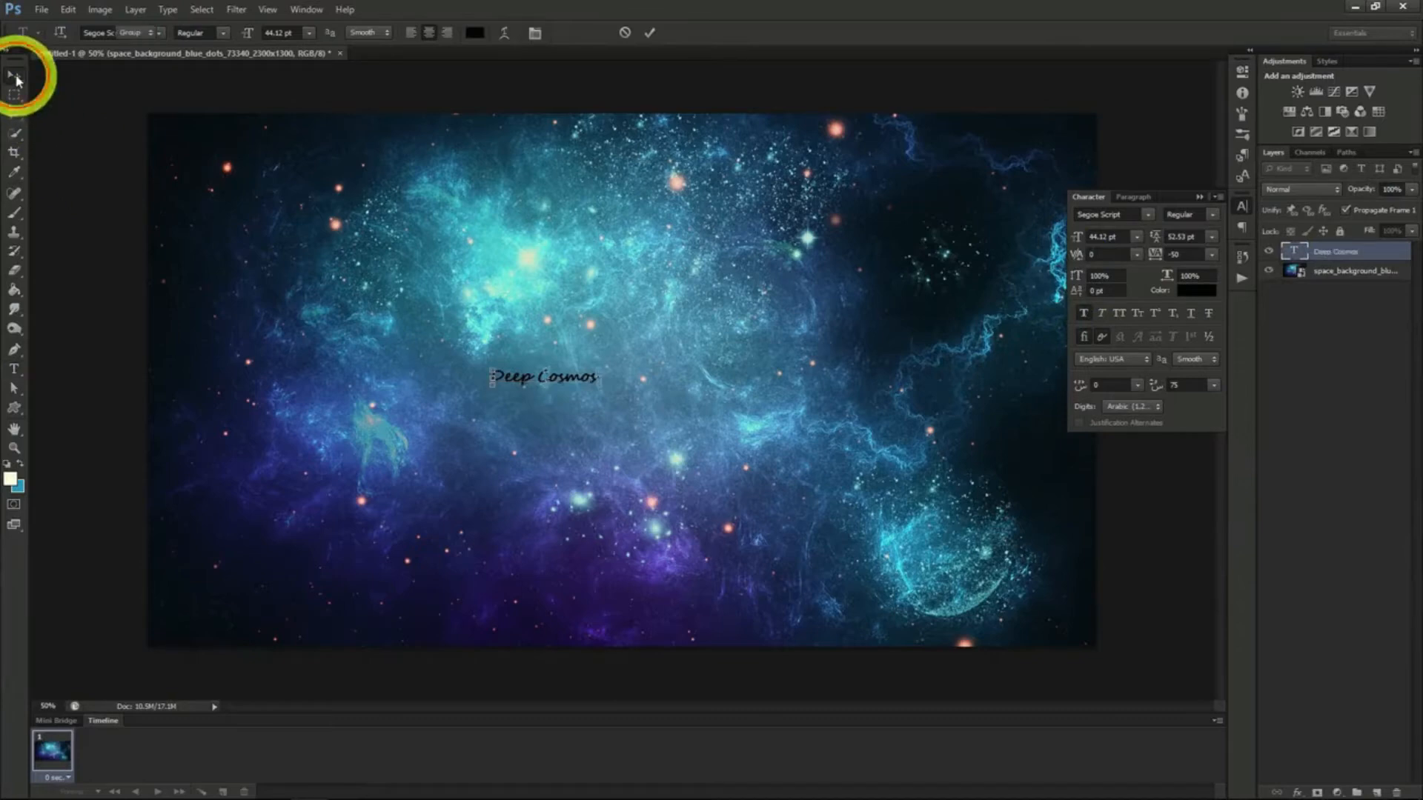
pyautogui.click(1104, 237)
pyautogui.moveTo(1104, 238)
pyautogui.mouseDown()
pyautogui.moveTo(1118, 236)
pyautogui.moveTo(1092, 240)
pyautogui.moveTo(1112, 239)
pyautogui.mouseUp()
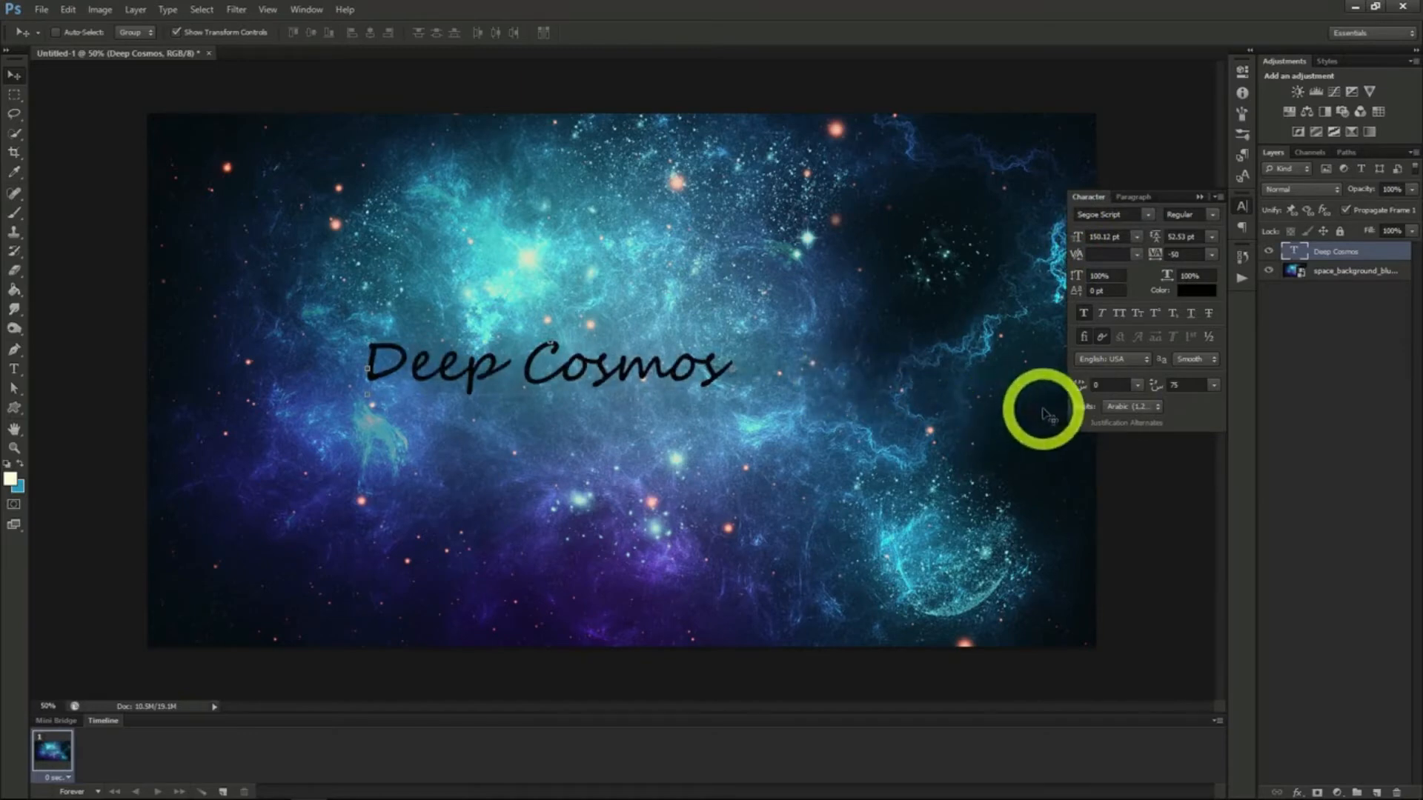
# Step: Colour the "Deep Cosmos" text dark blue (124379), sampled from the space background
pyautogui.click(1191, 291)
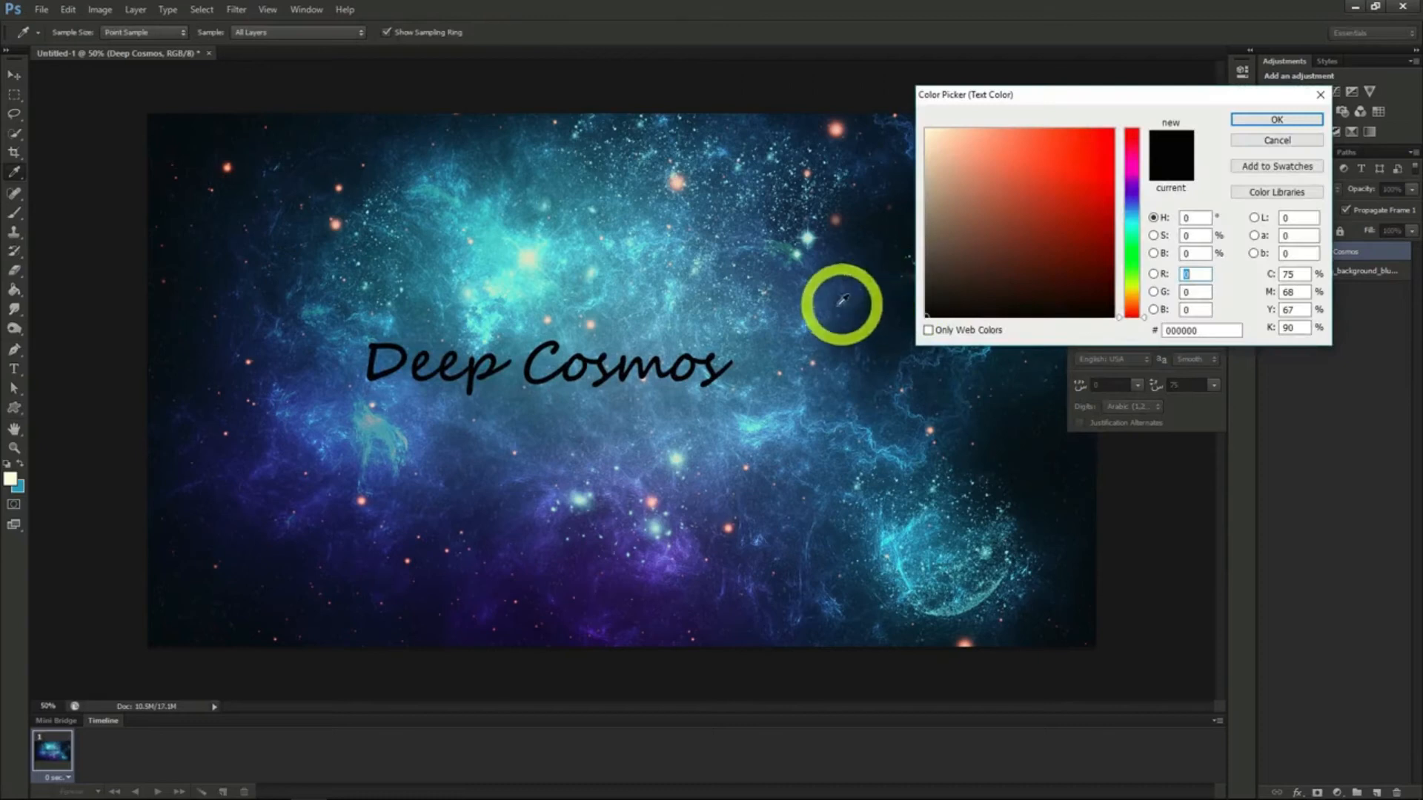
pyautogui.click(830, 297)
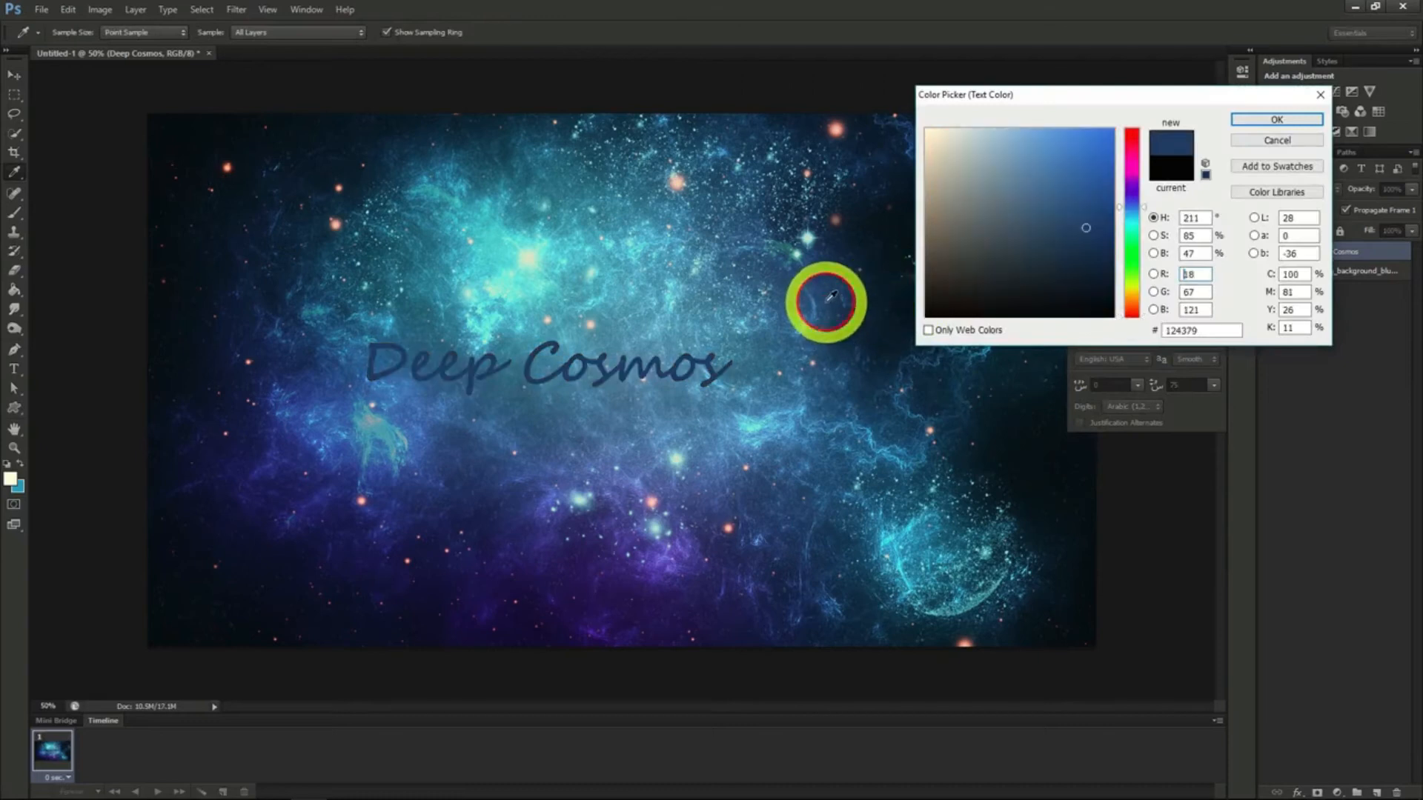
pyautogui.click(1252, 121)
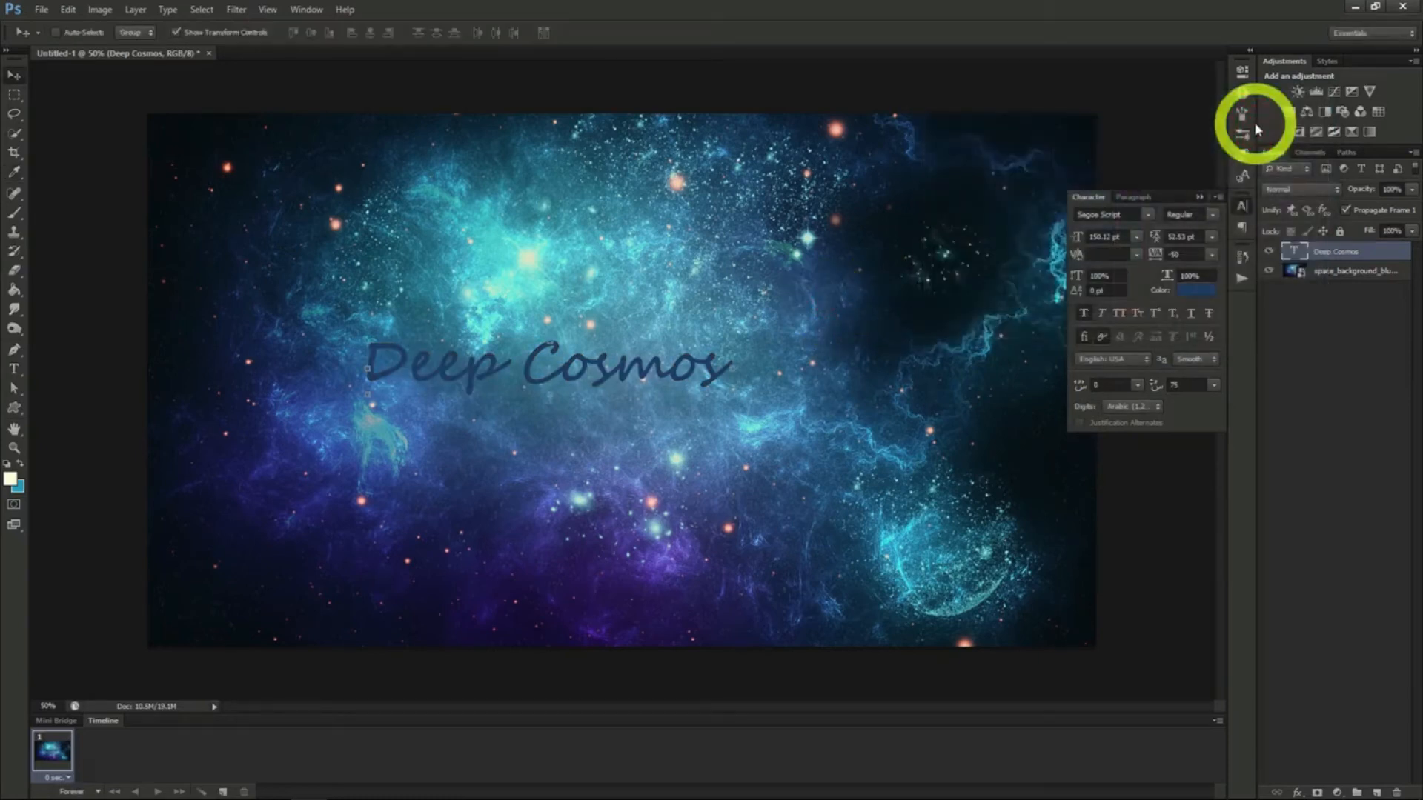
# Step: Apply Stroke and Inner Glow layer effects with their default settings to the "Deep Cosmos" text layer
pyautogui.rightClick(1326, 252)
pyautogui.click(1332, 258)
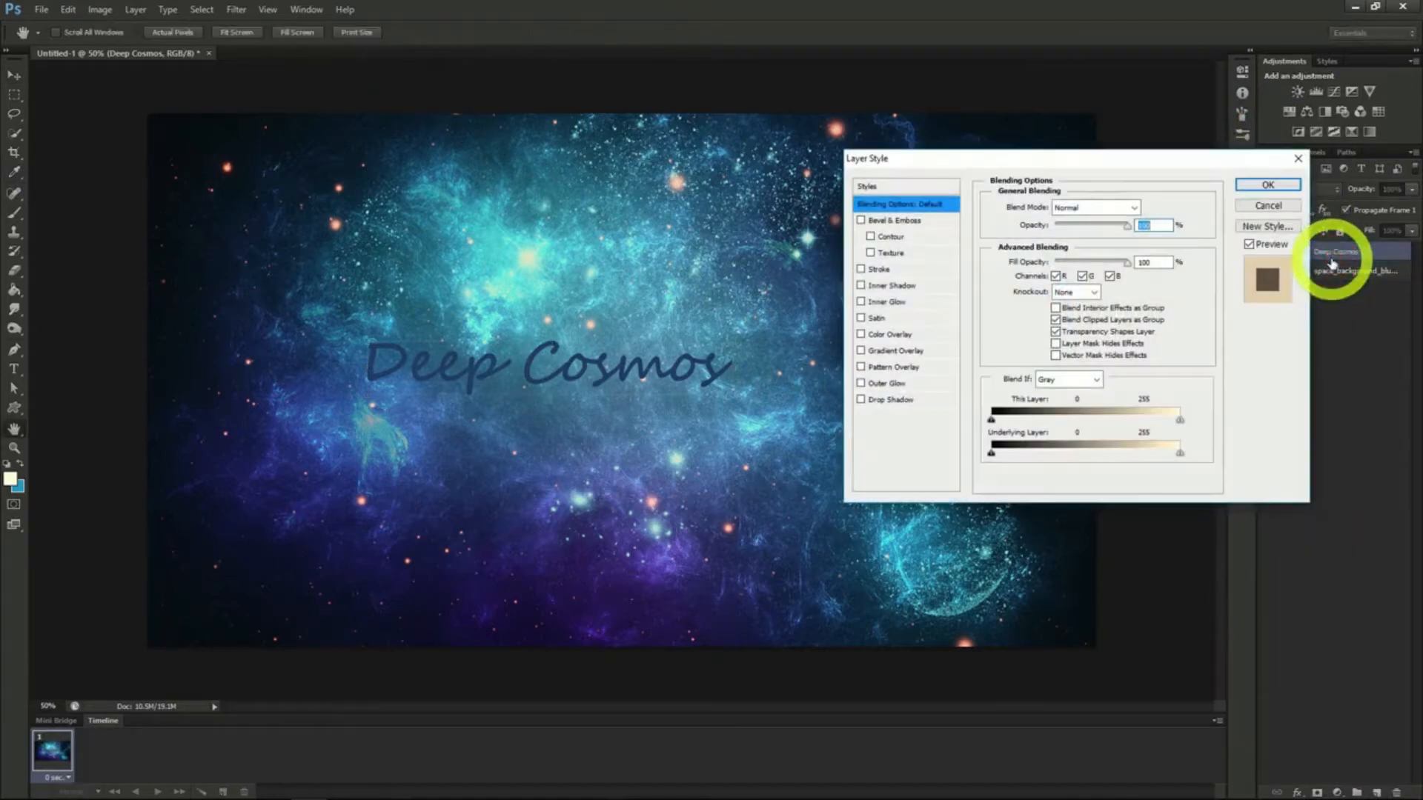
pyautogui.click(861, 270)
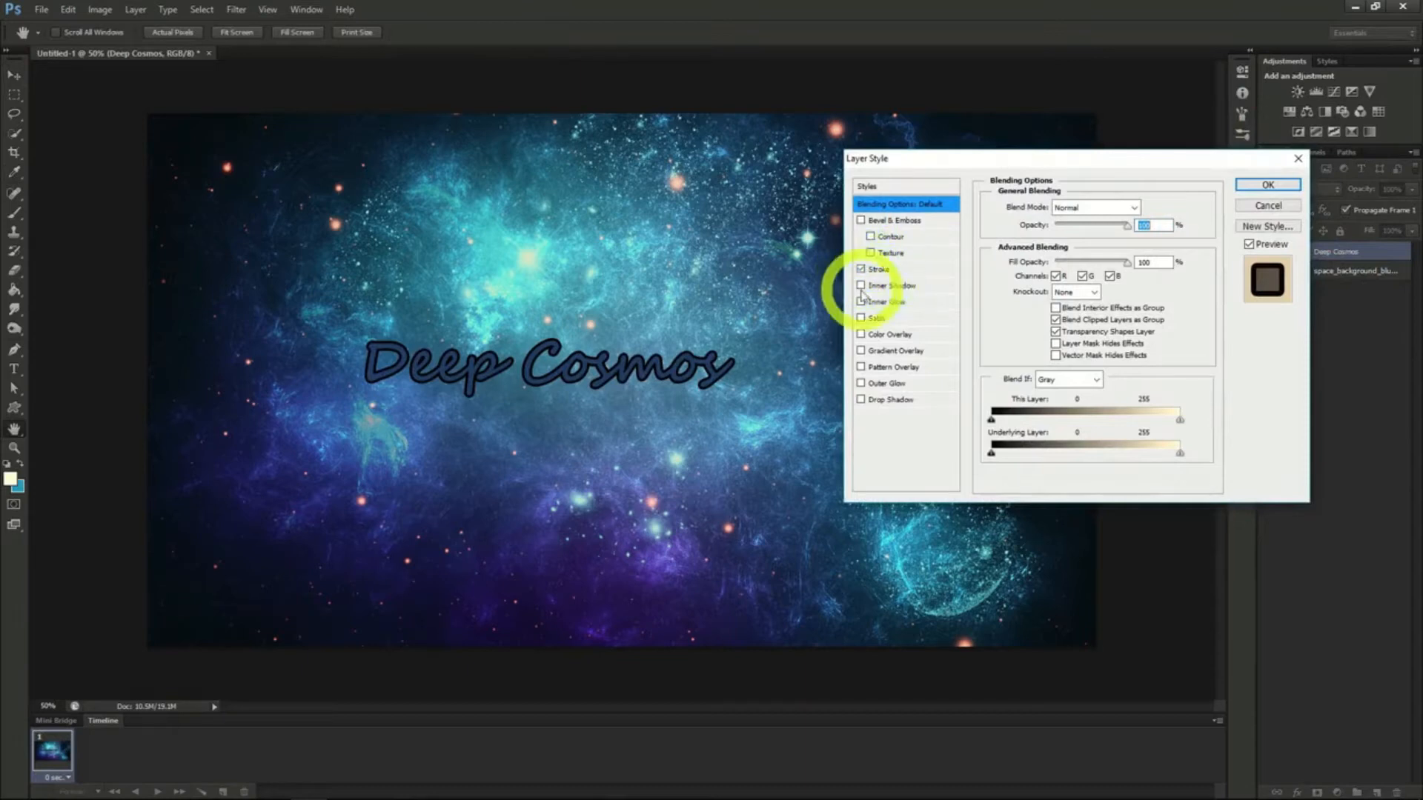
pyautogui.click(860, 302)
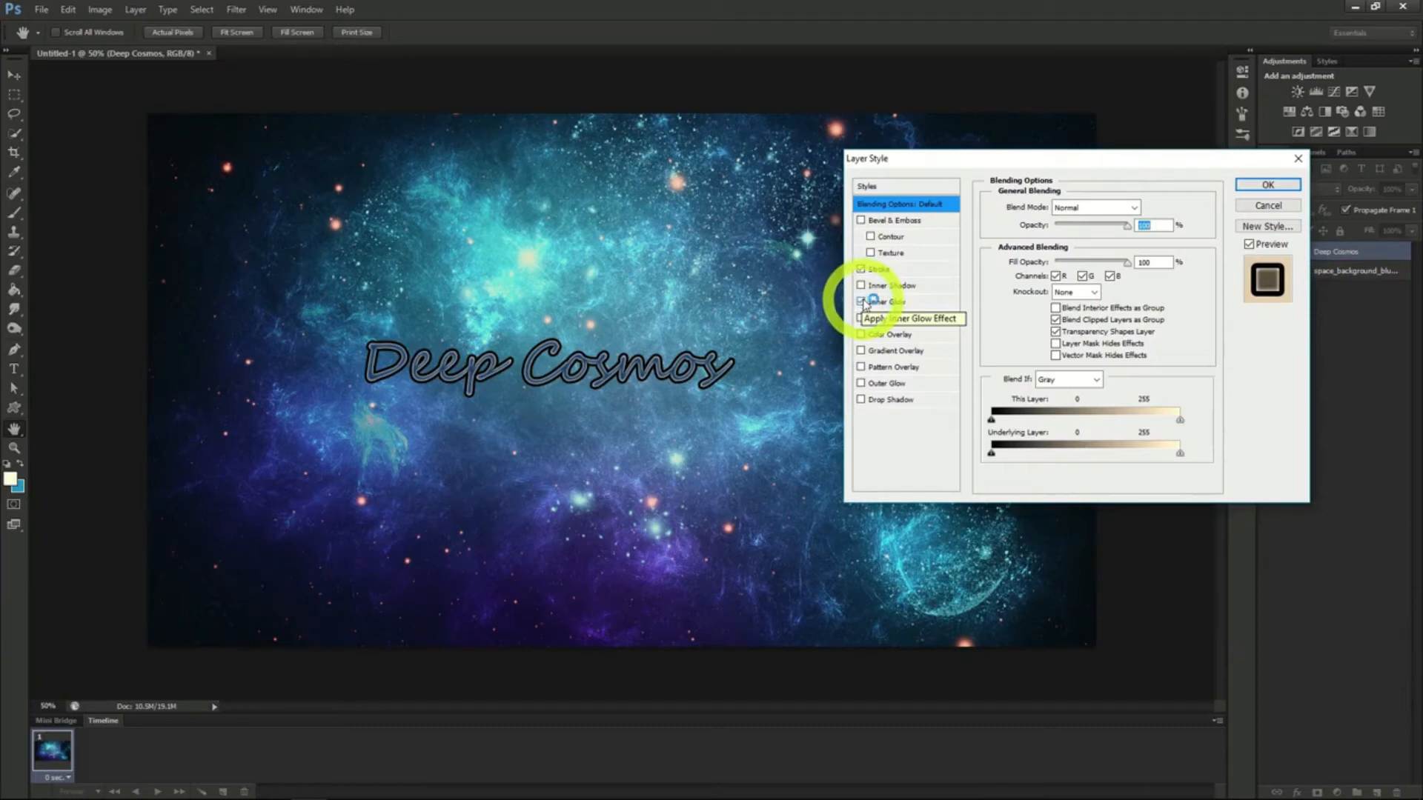
pyautogui.click(1267, 187)
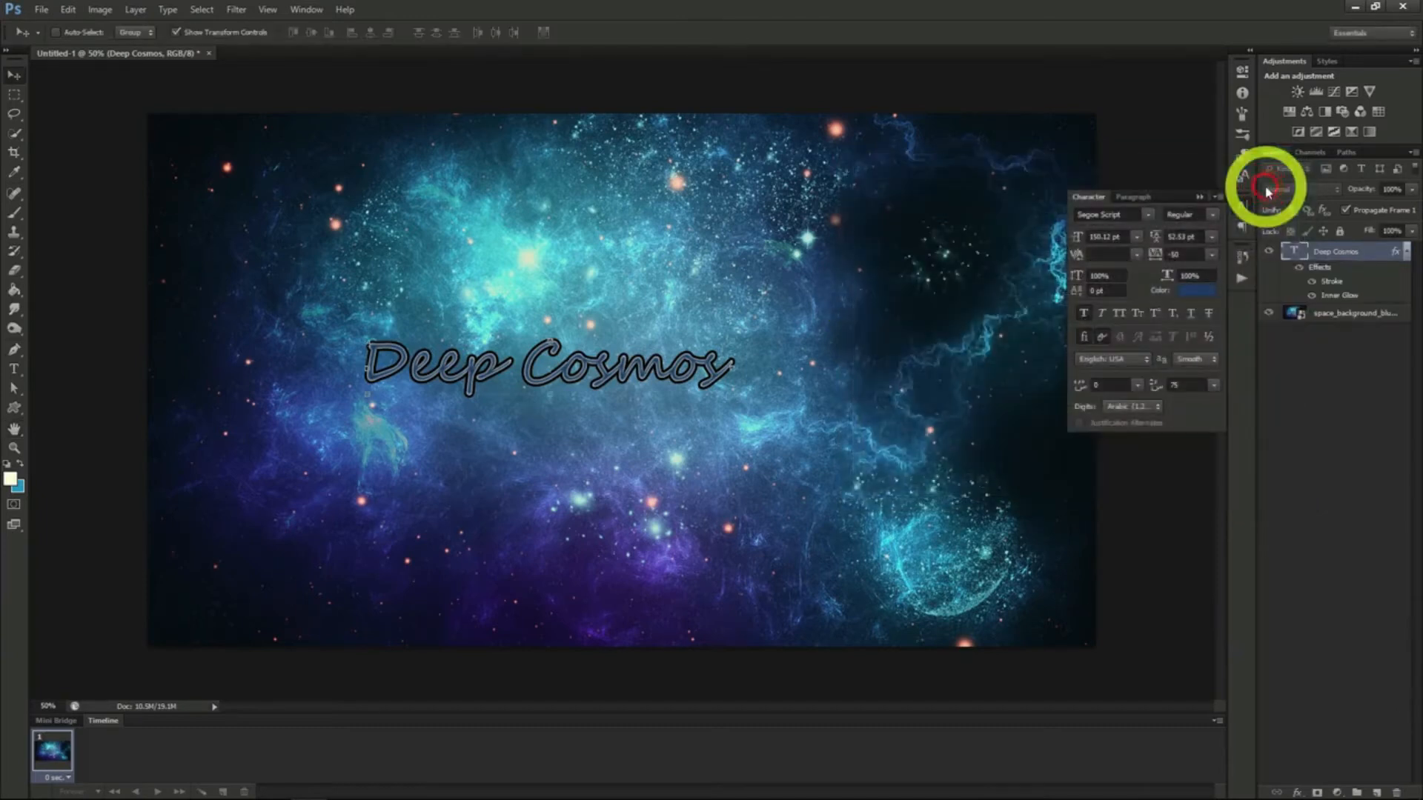
# Step: Change the "Deep Cosmos" text font to Master Of Break (OT1) and move the text to the right side of the canvas
pyautogui.click(1148, 214)
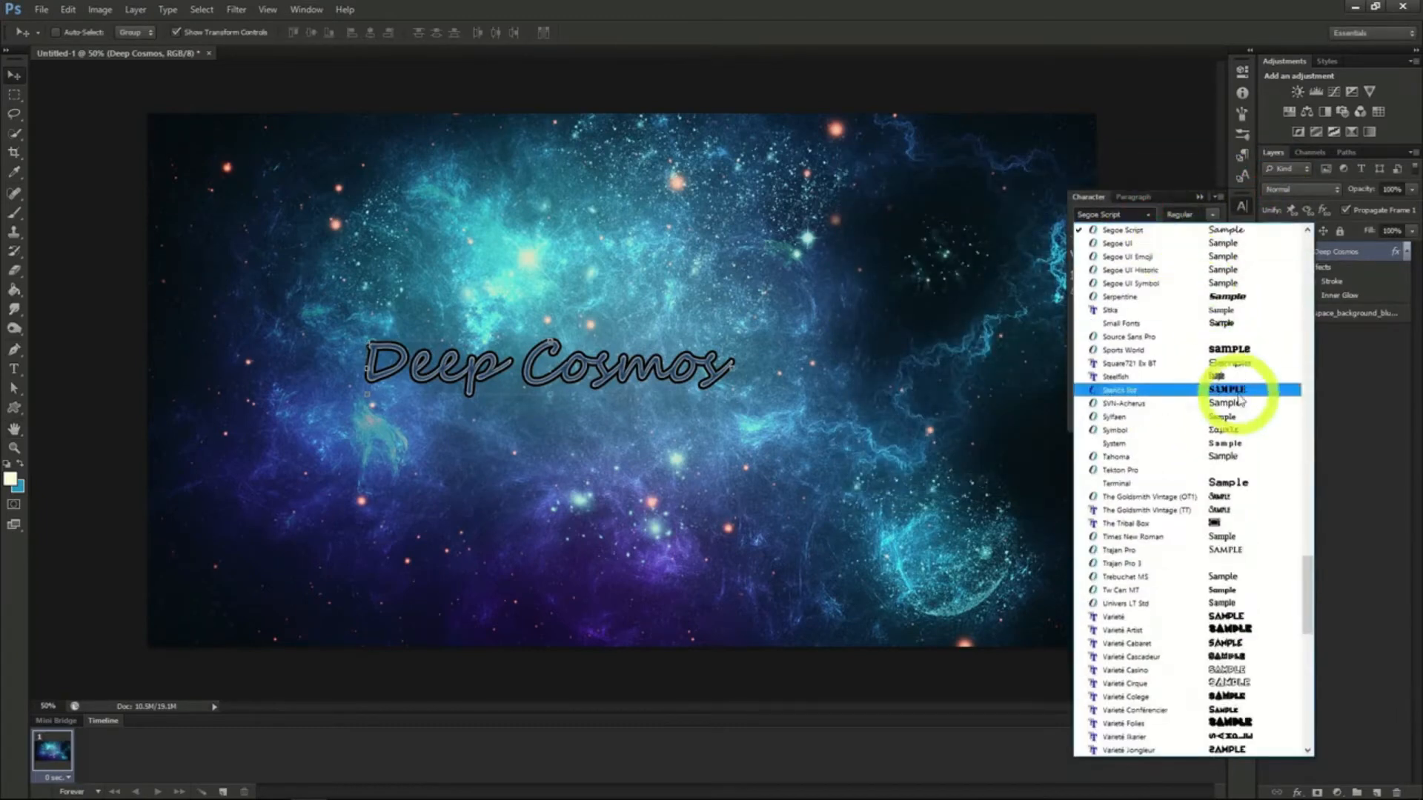
pyautogui.moveTo(1307, 593); pyautogui.dragTo(1308, 457)
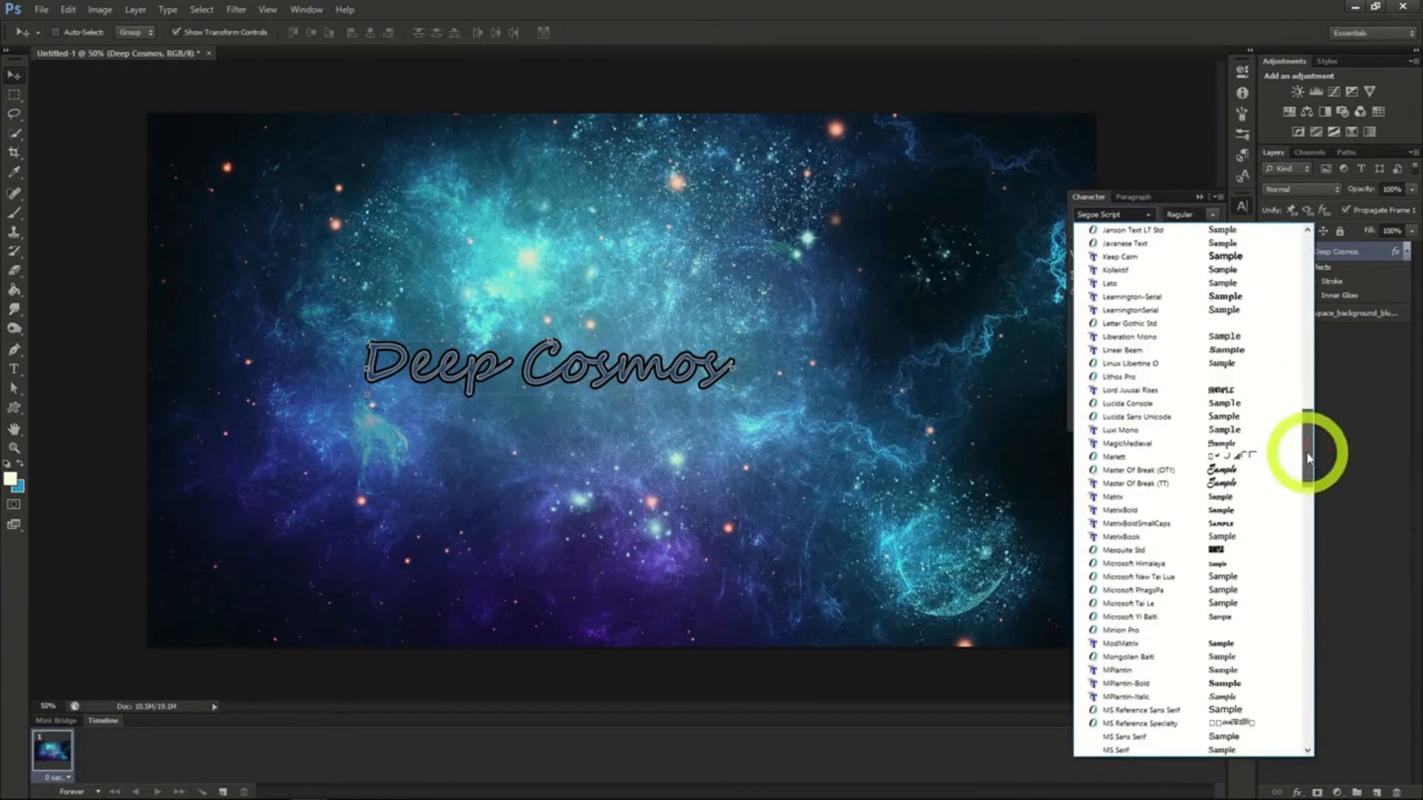
pyautogui.click(1159, 471)
pyautogui.moveTo(908, 506); pyautogui.dragTo(1099, 512)
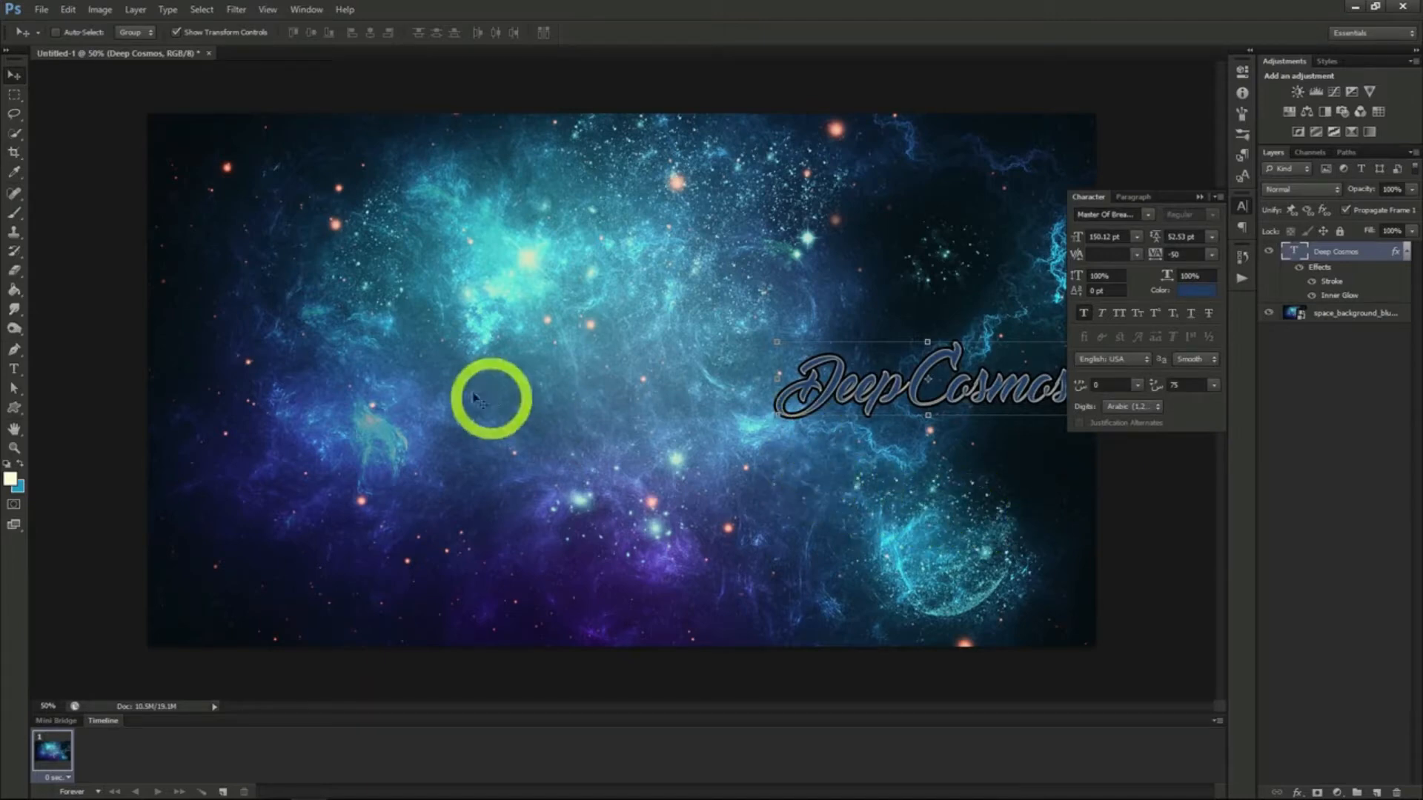
# Step: Add a second text layer reading "Space Exploration" just below "Deep Cosmos" on the space background
pyautogui.click(14, 370)
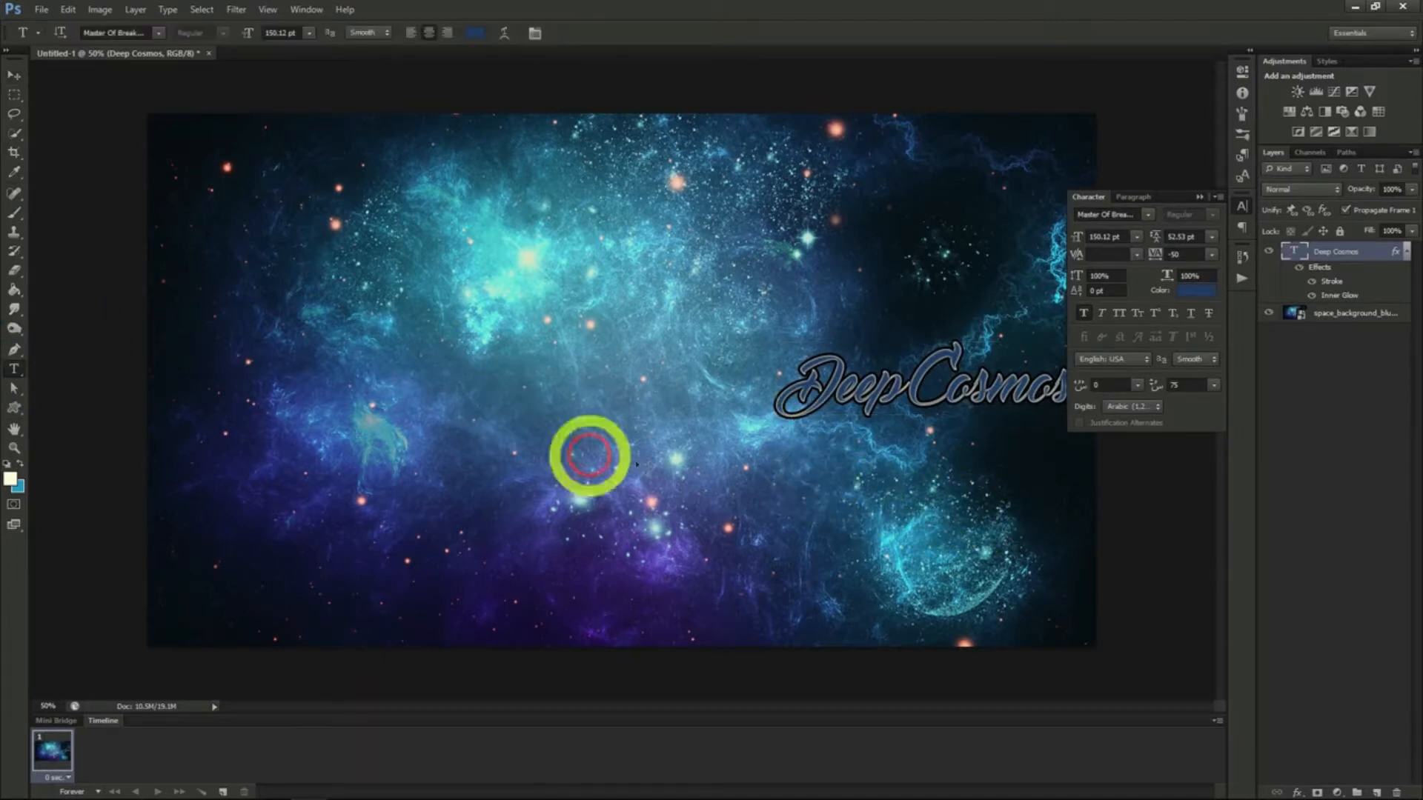
pyautogui.click(721, 447)
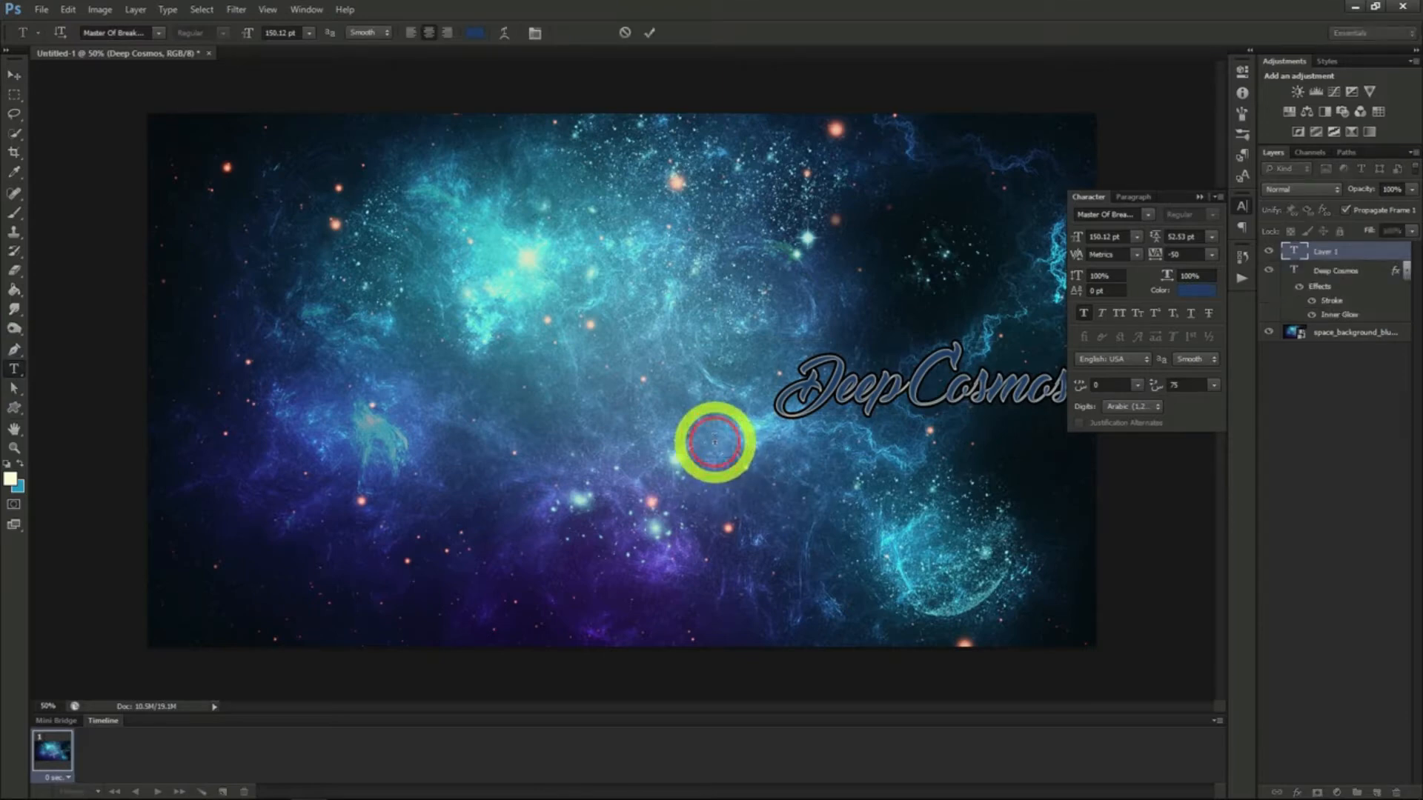
pyautogui.write('Space')
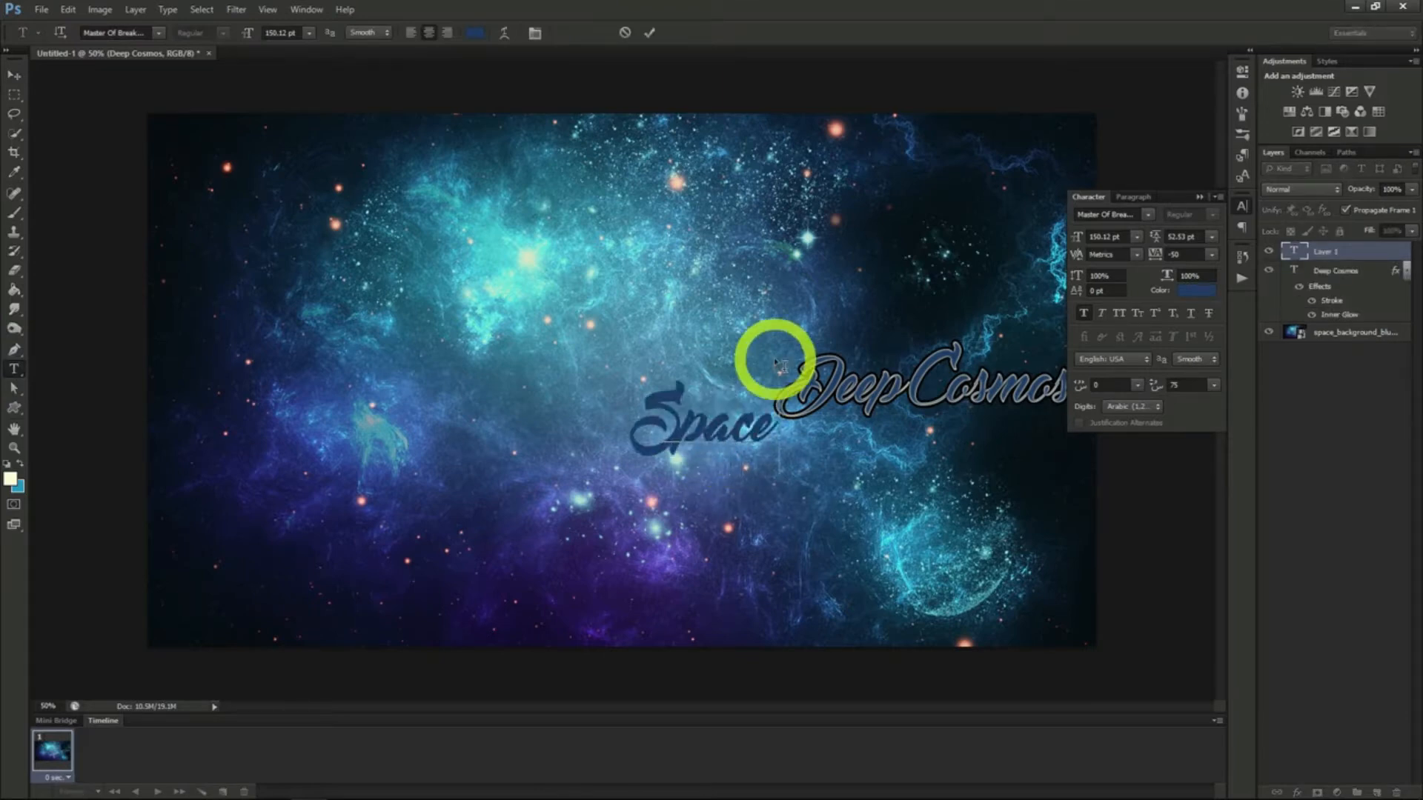
pyautogui.write(' Exploration')
pyautogui.click(14, 74)
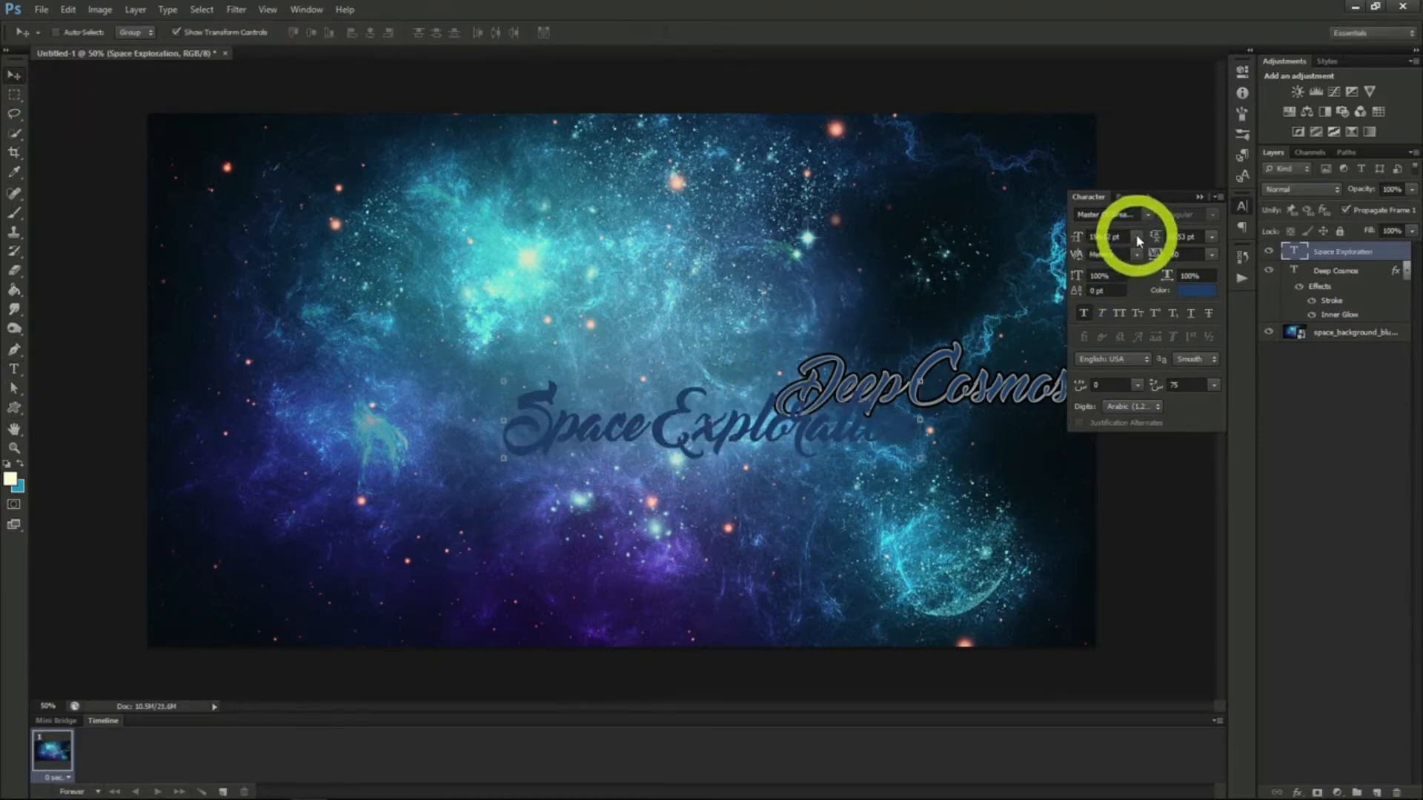
# Step: Set the "Space Exploration" text font to MPlantin-Bold and position the text directly beneath "Deep Cosmos"
pyautogui.click(1158, 215)
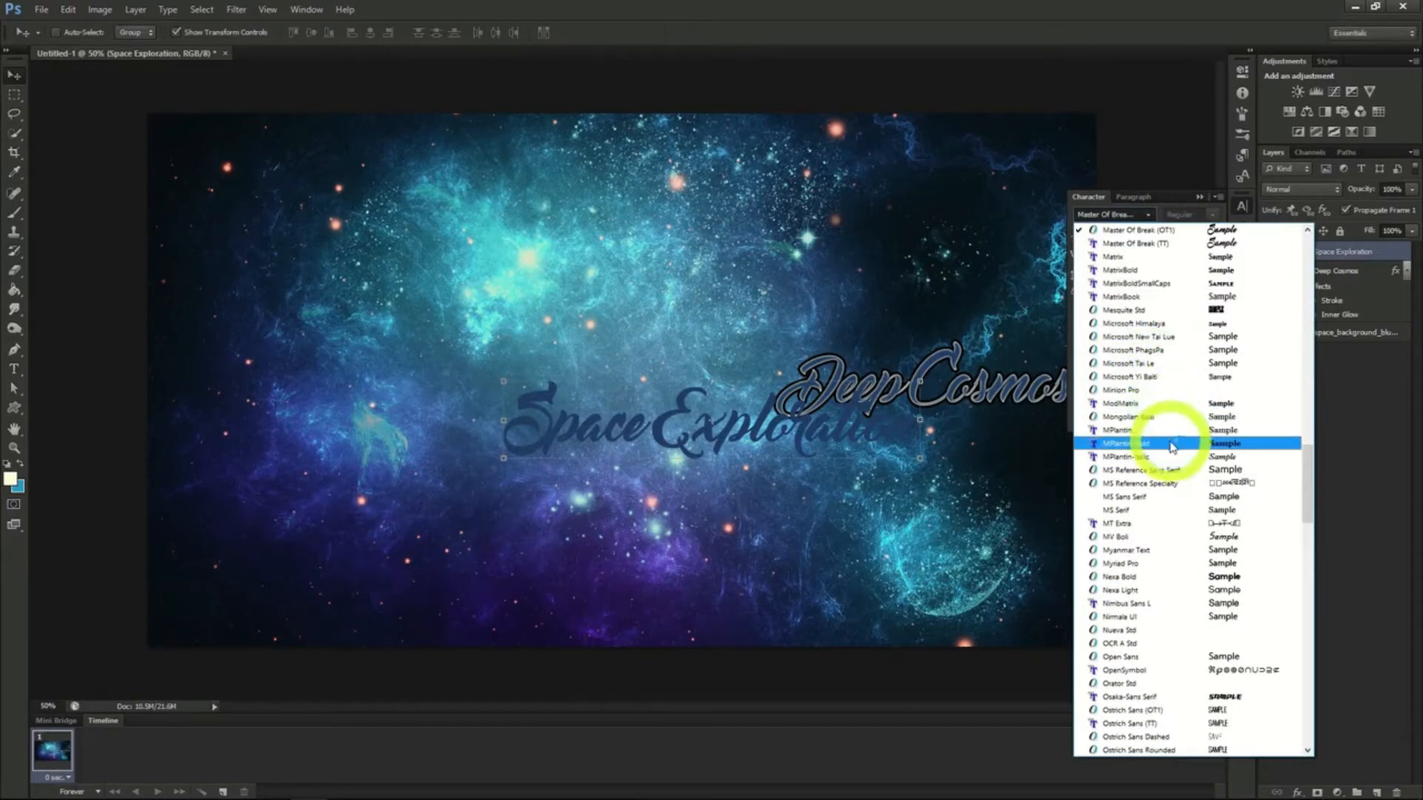
pyautogui.click(1171, 443)
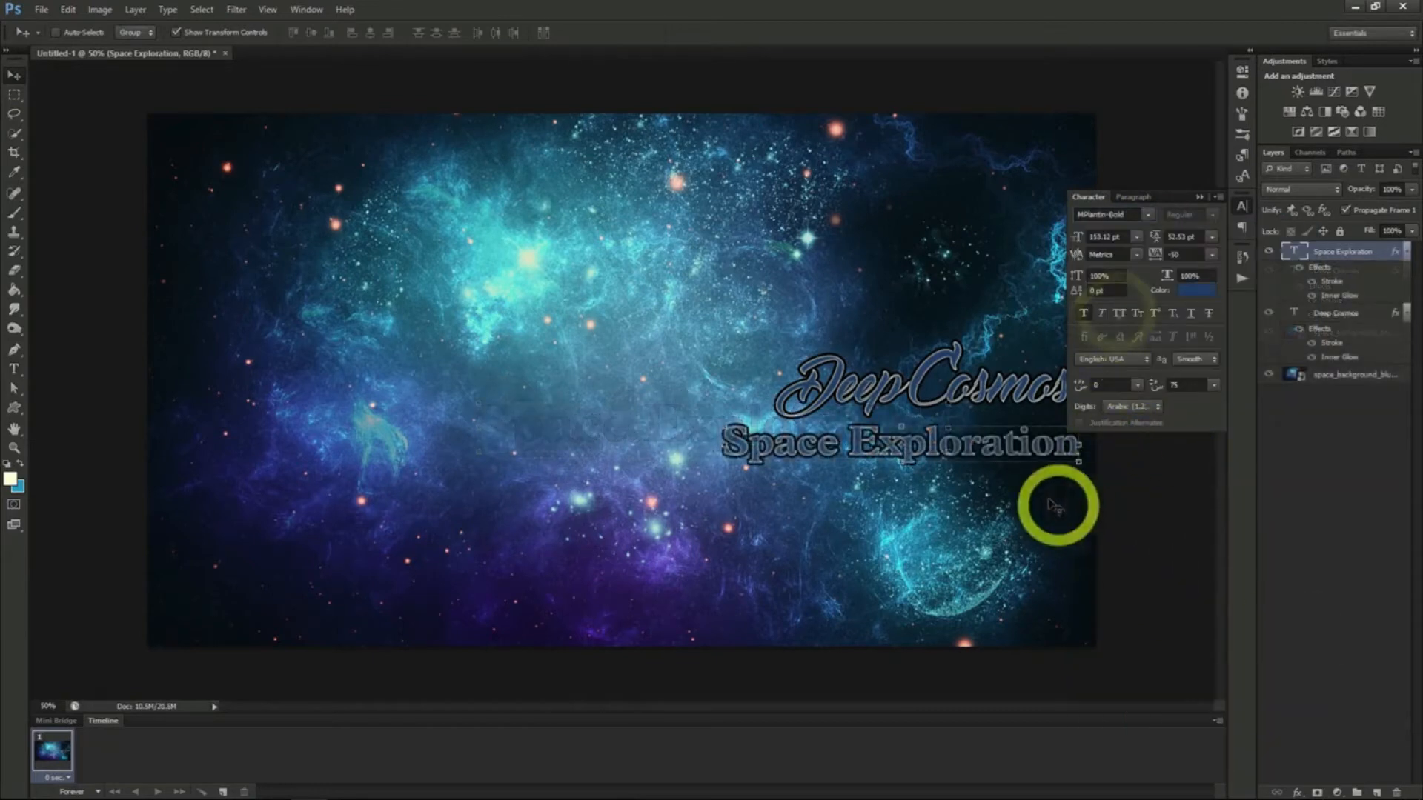
pyautogui.moveTo(987, 449); pyautogui.dragTo(988, 455)
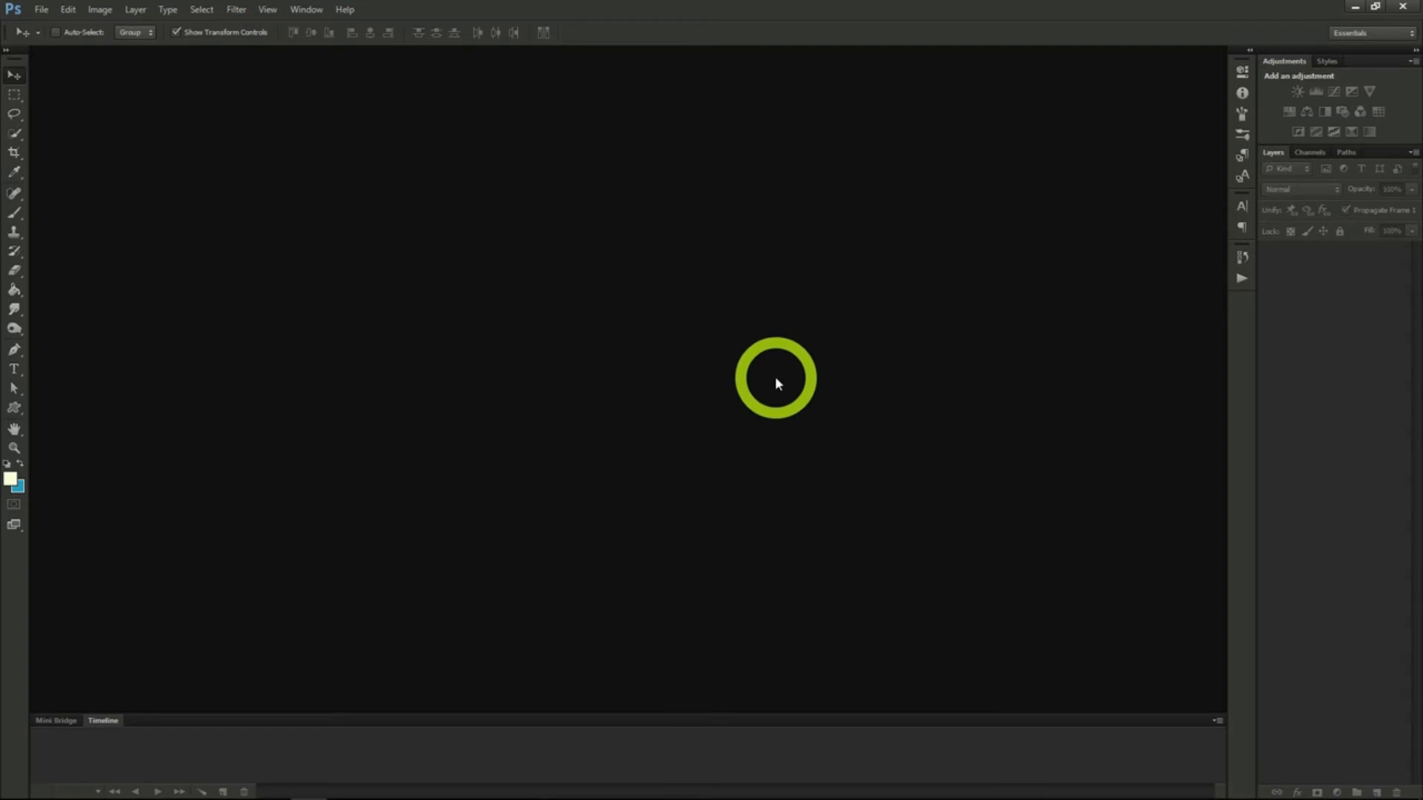
# Step: Create a new 1200 x 618 pixel RGB document at 72 pixels/inch with a transparent background
pyautogui.click(42, 9)
pyautogui.click(52, 27)
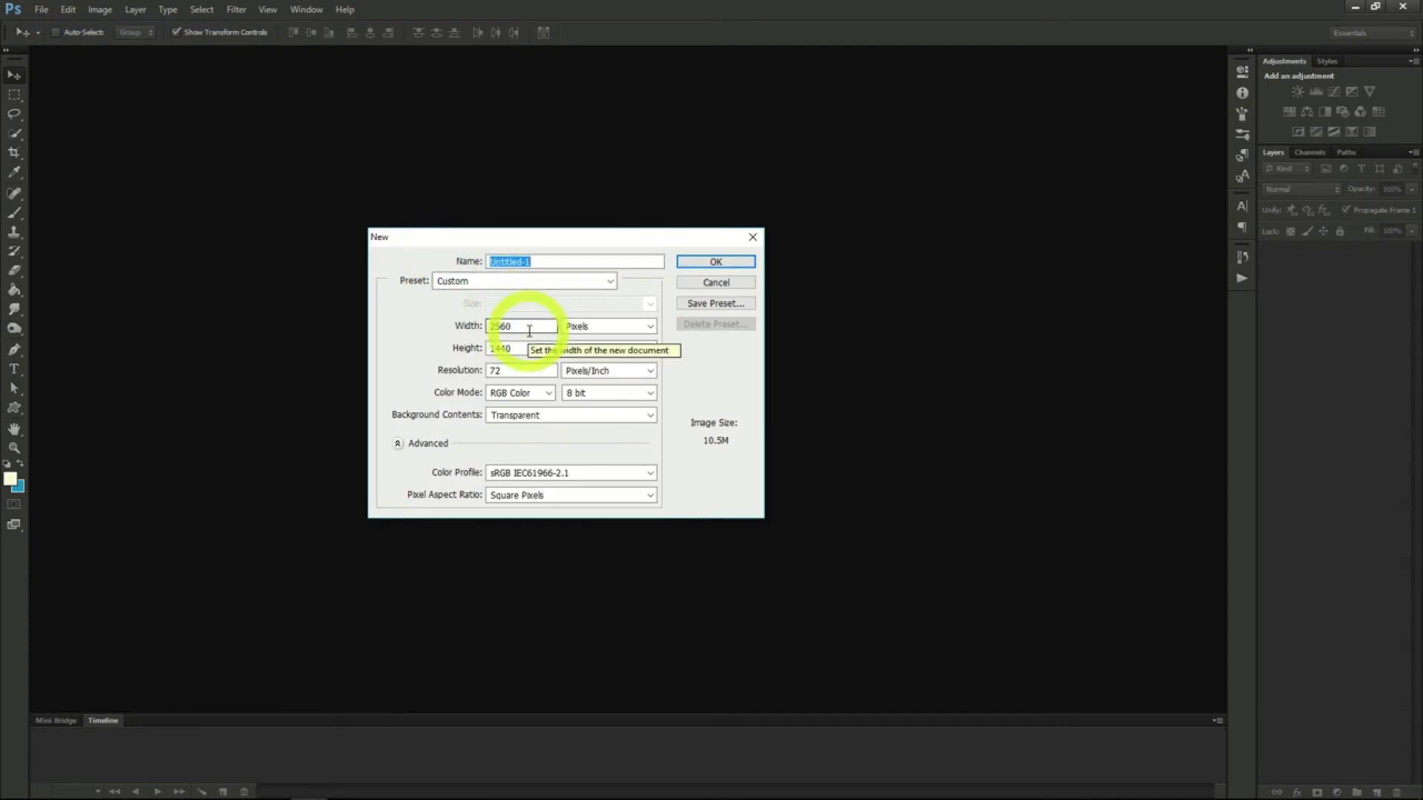
pyautogui.doubleClick(529, 327)
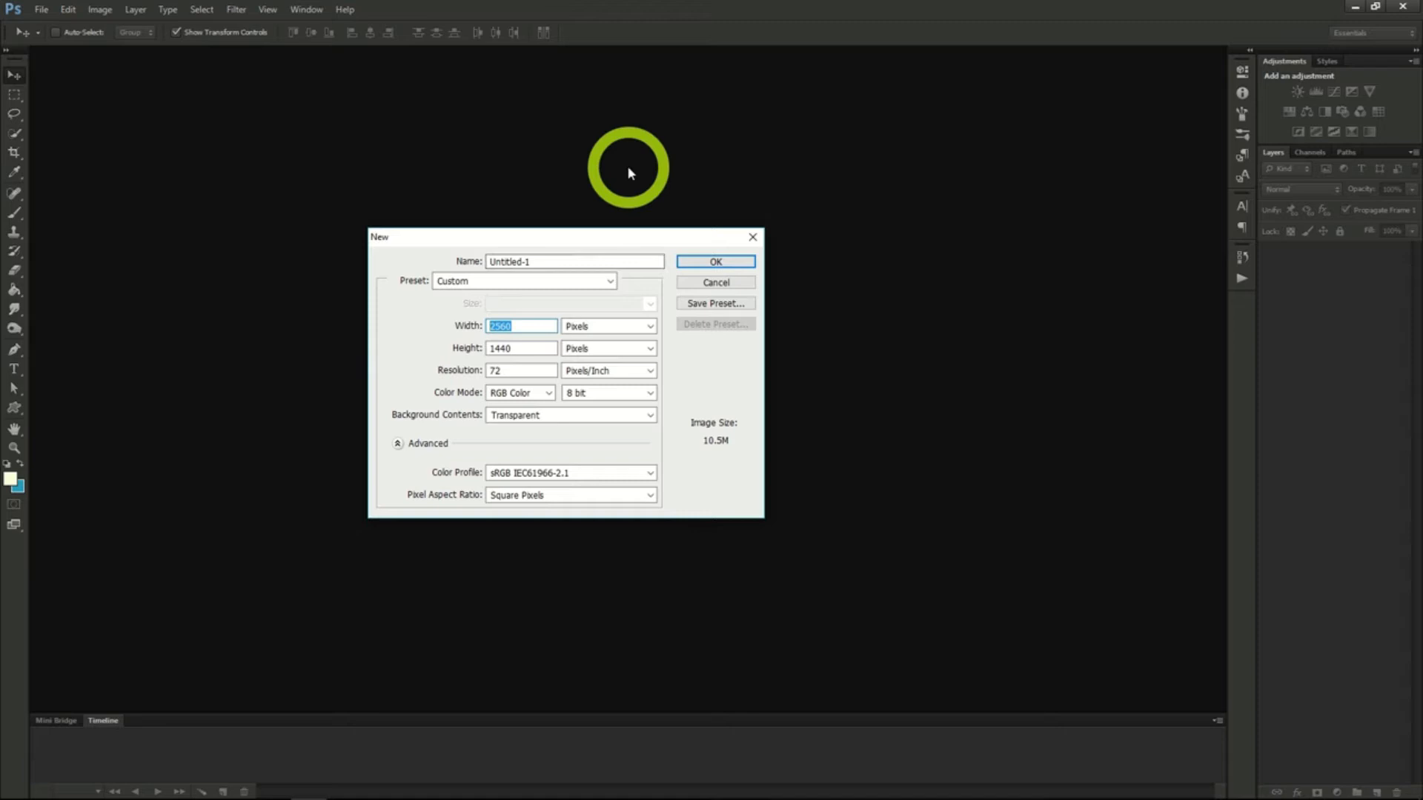
pyautogui.write('1200')
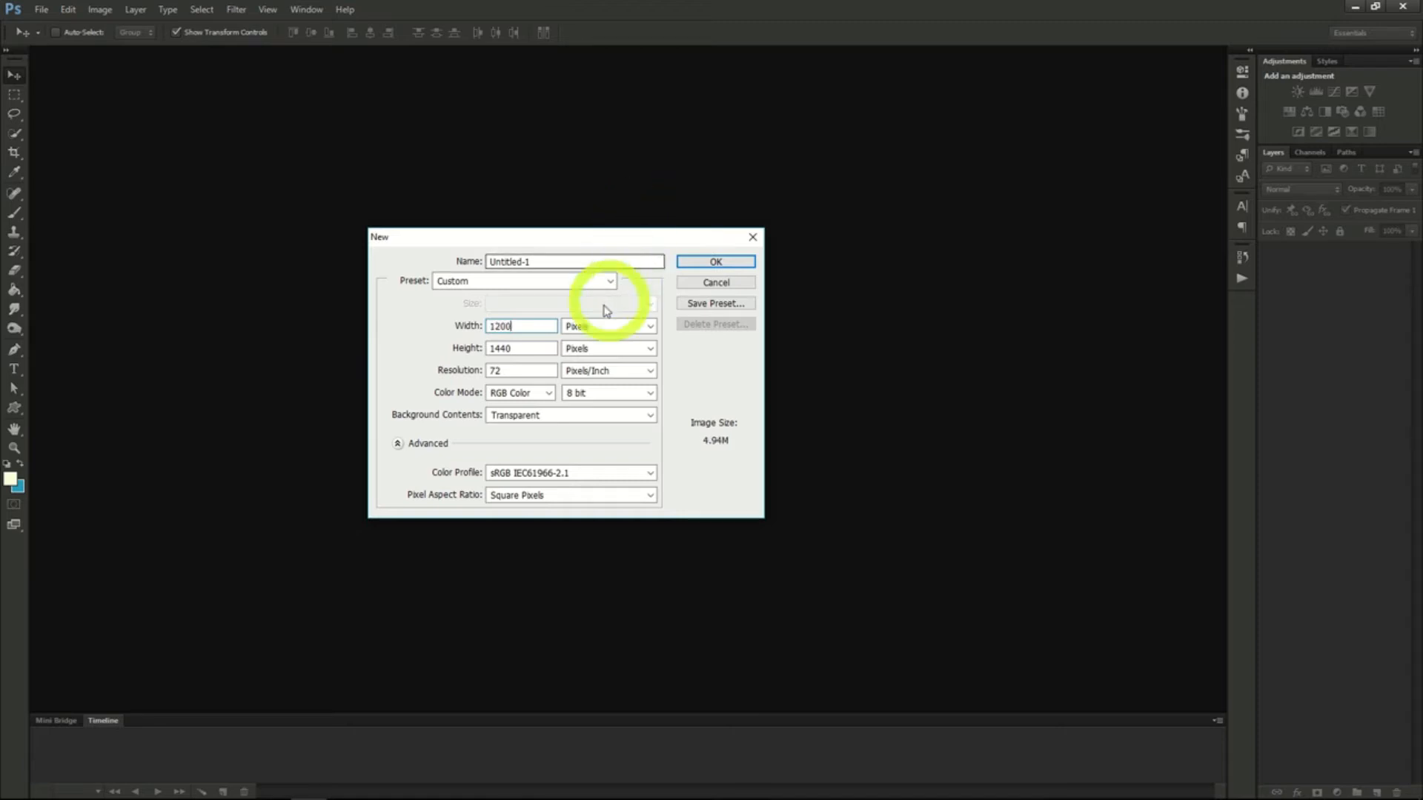
pyautogui.doubleClick(520, 346)
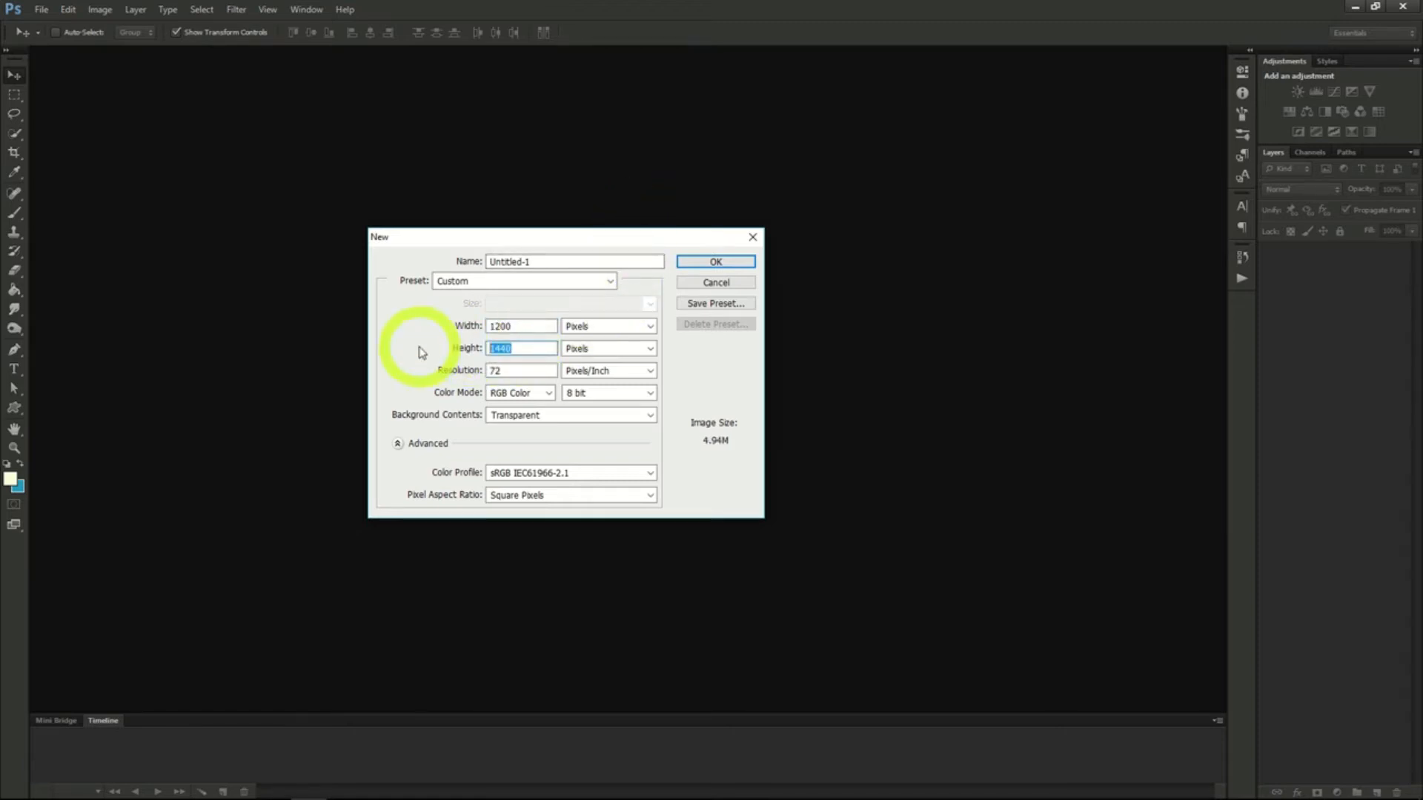
pyautogui.write('618')
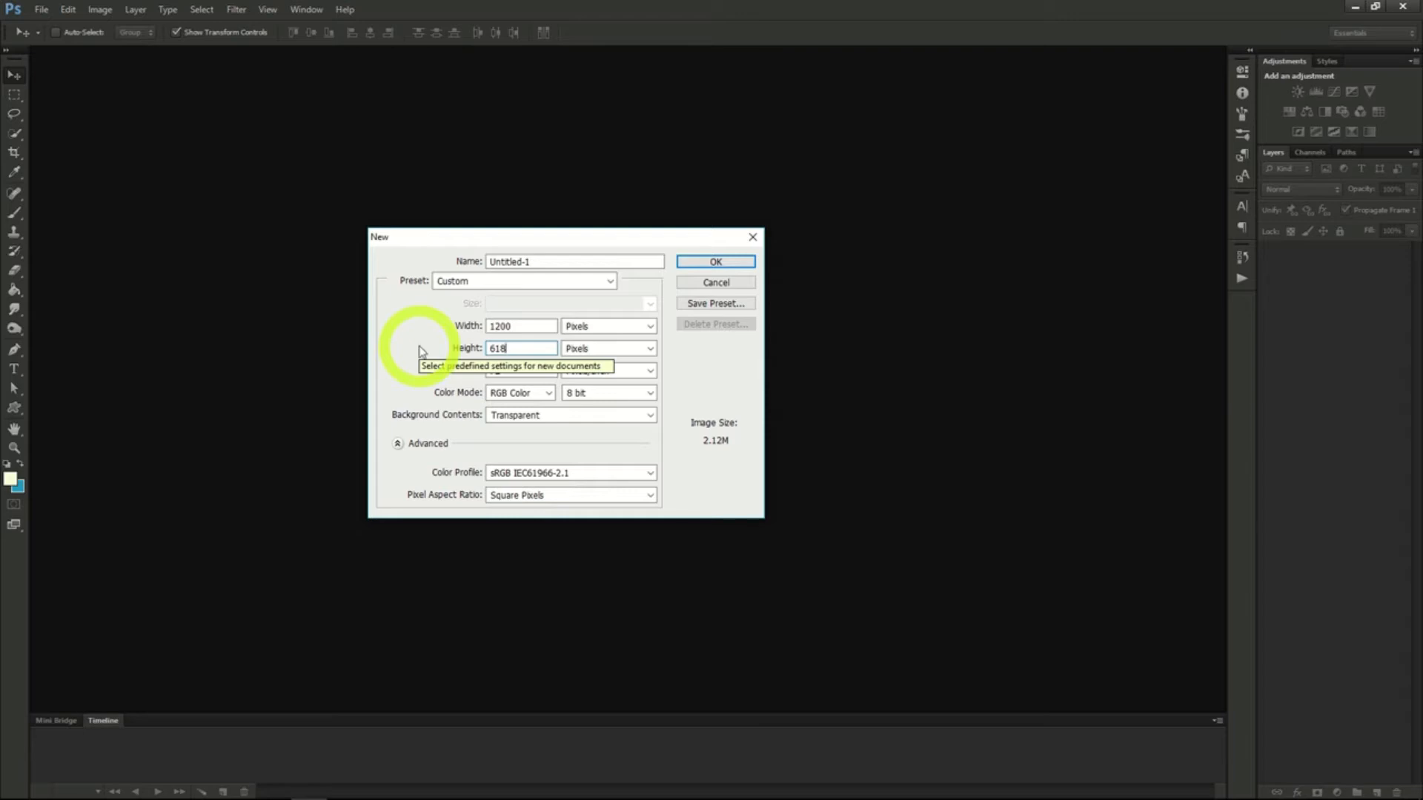
pyautogui.click(701, 263)
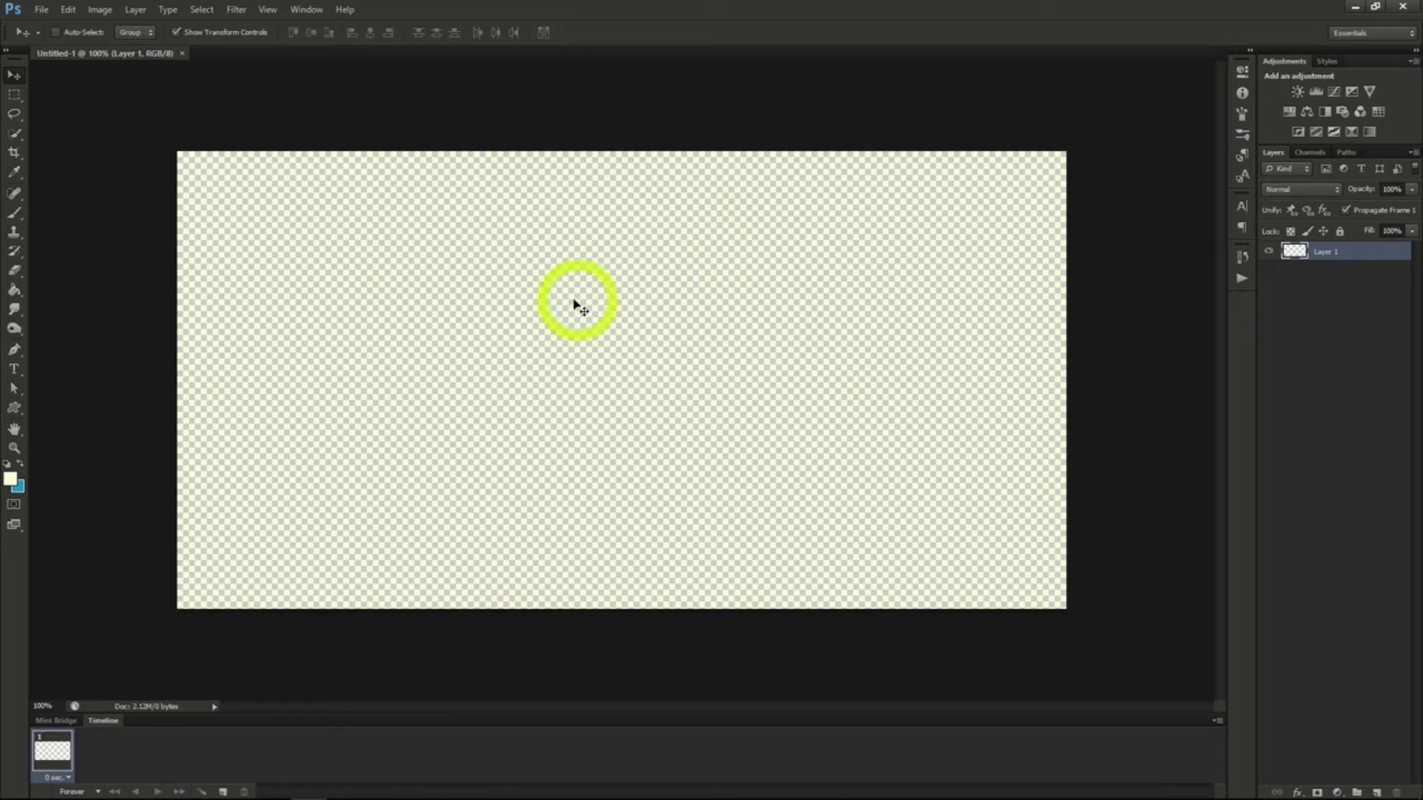
# Step: Open the lobster dinner photo family_style_baja_lobster_dinner.jpg for use in the new document
pyautogui.click(42, 9)
pyautogui.click(51, 39)
pyautogui.doubleClick(600, 214)
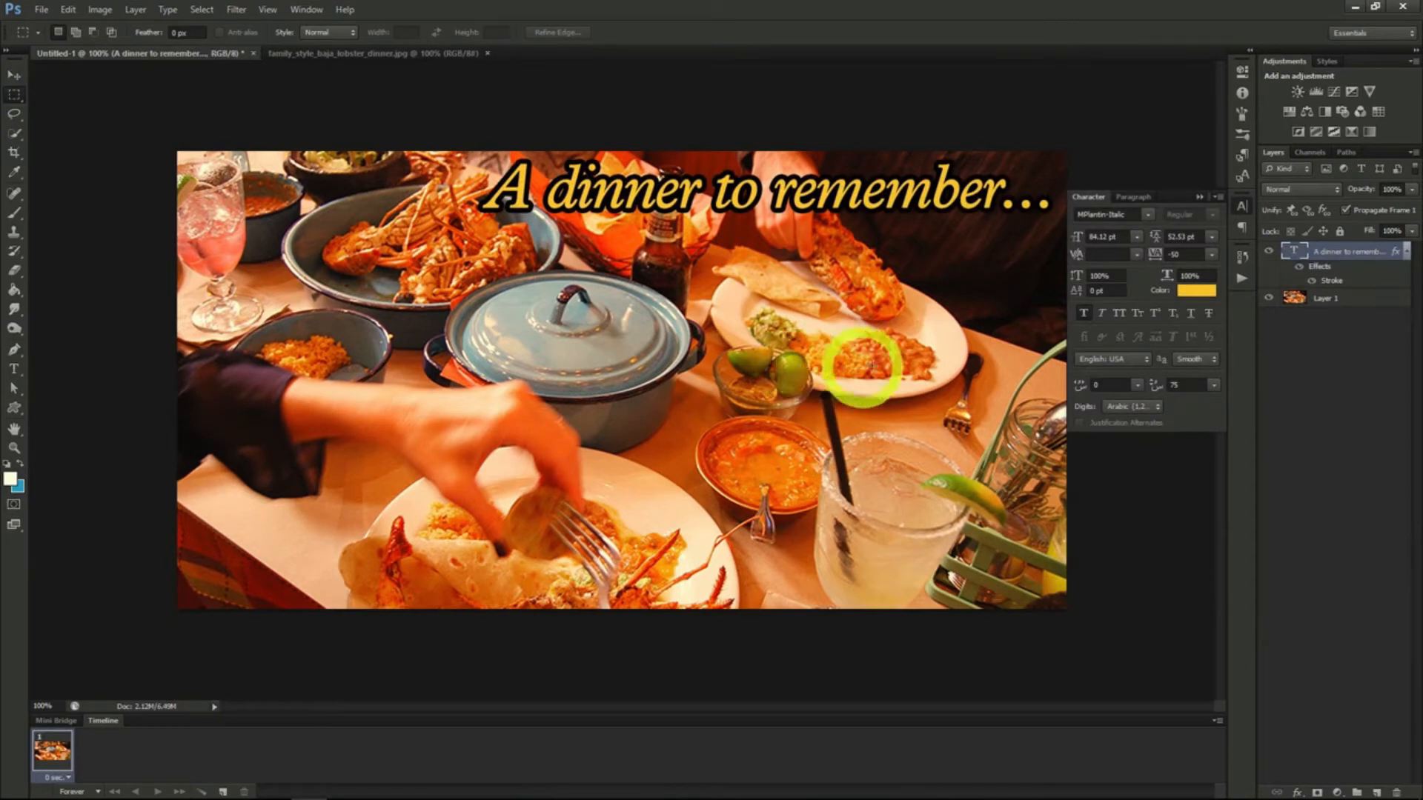
# Step: Give the dinner photo layer an Inner Glow, set the glow colour to black and choose its blend mode
pyautogui.click(1326, 299)
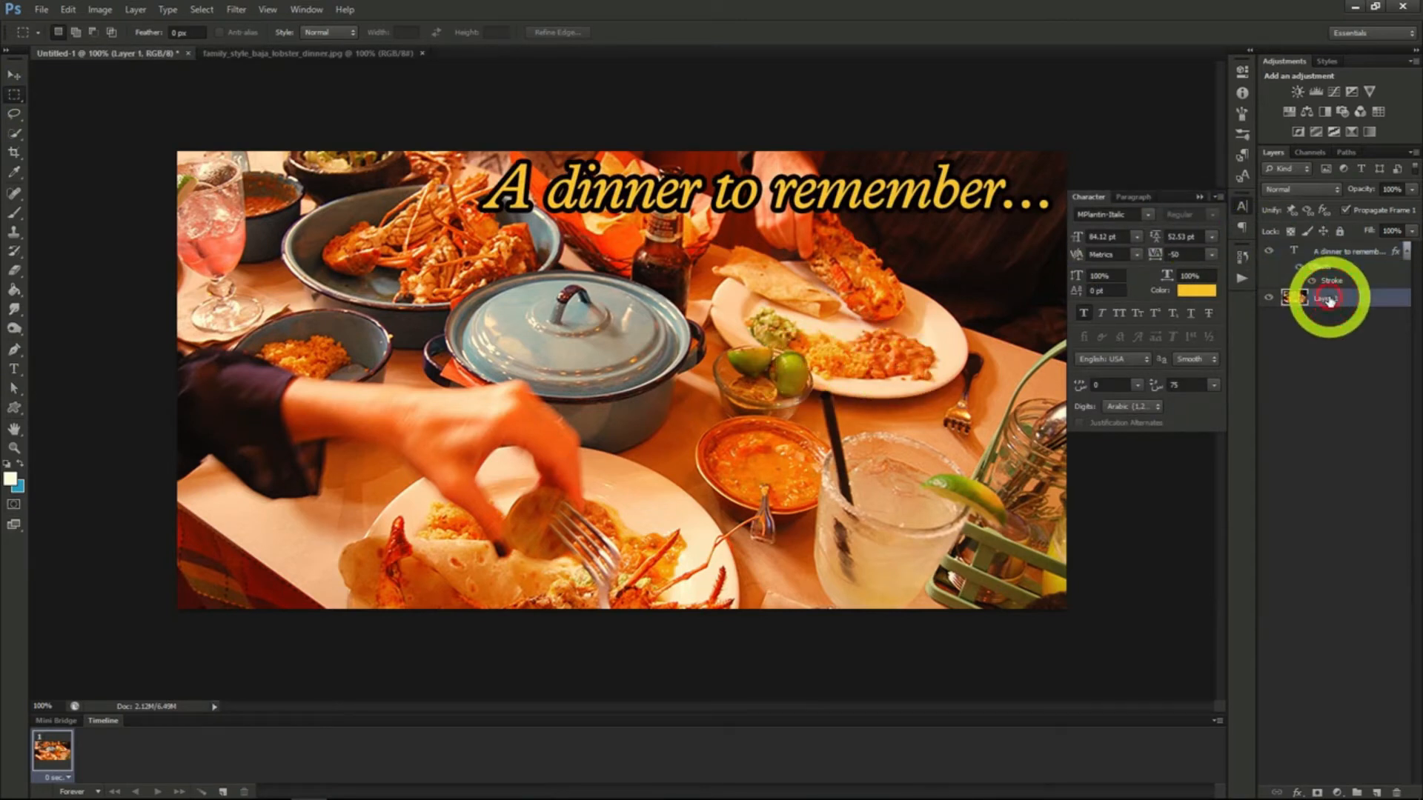
pyautogui.rightClick(1327, 299)
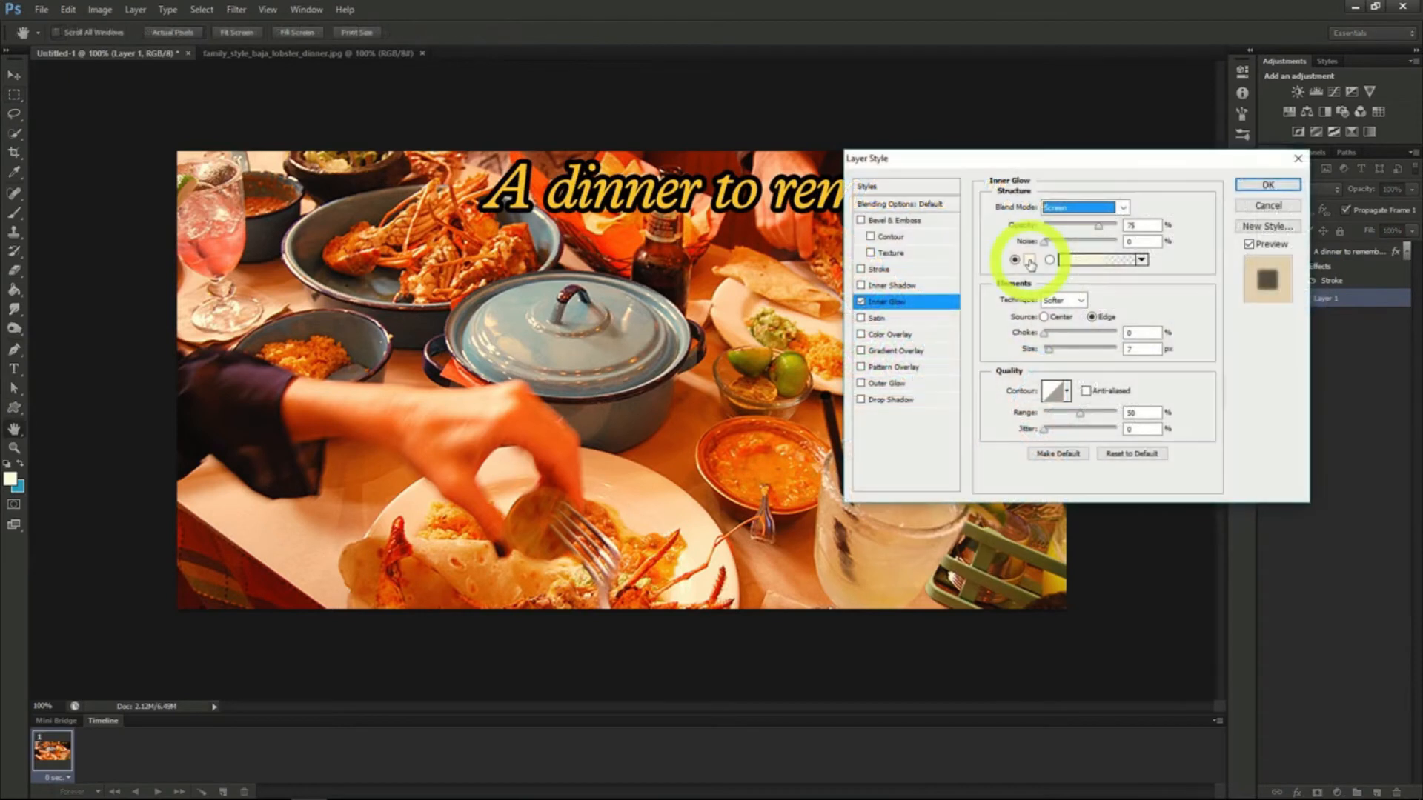
pyautogui.click(1030, 261)
pyautogui.moveTo(1029, 260); pyautogui.dragTo(1182, 319)
pyautogui.click(1284, 122)
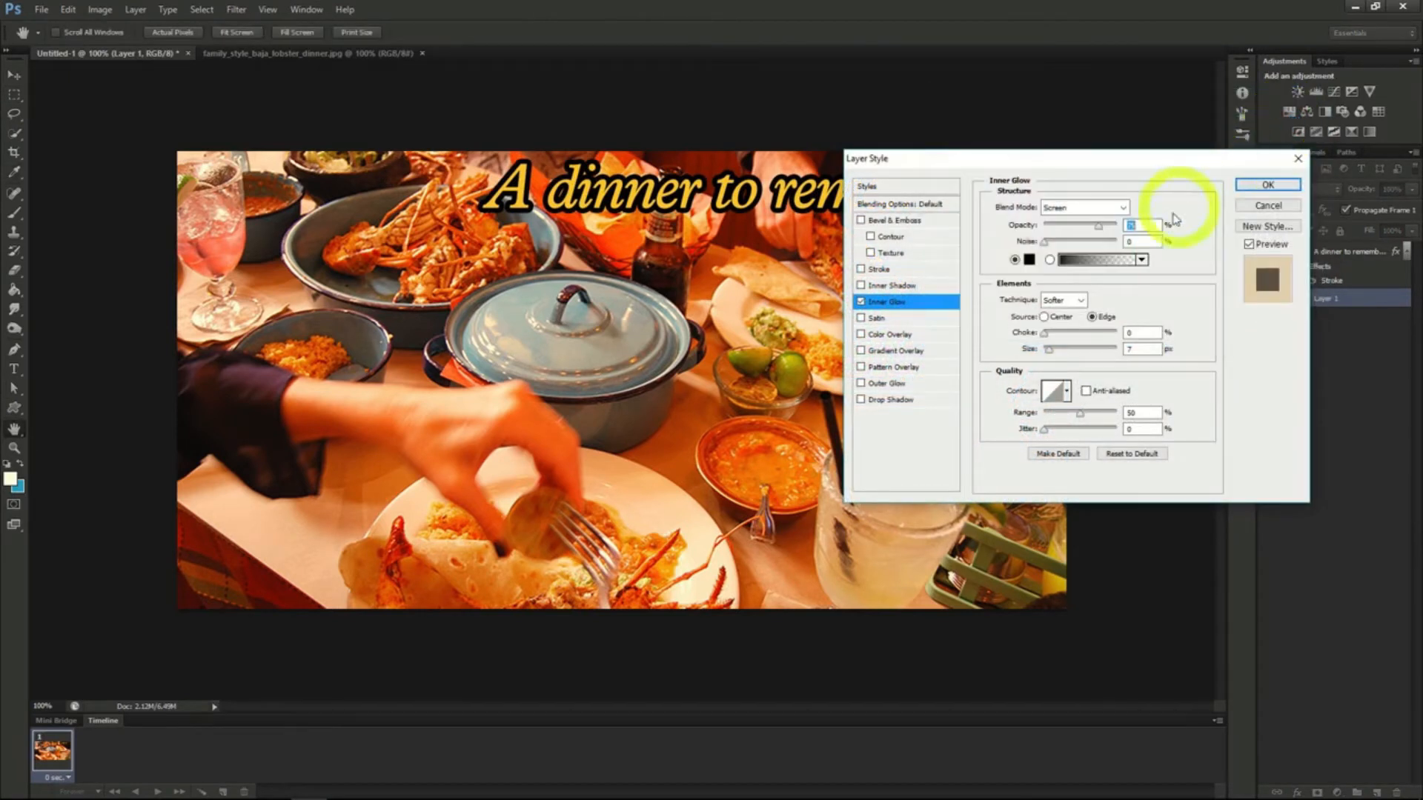
pyautogui.click(1103, 210)
pyautogui.click(1096, 216)
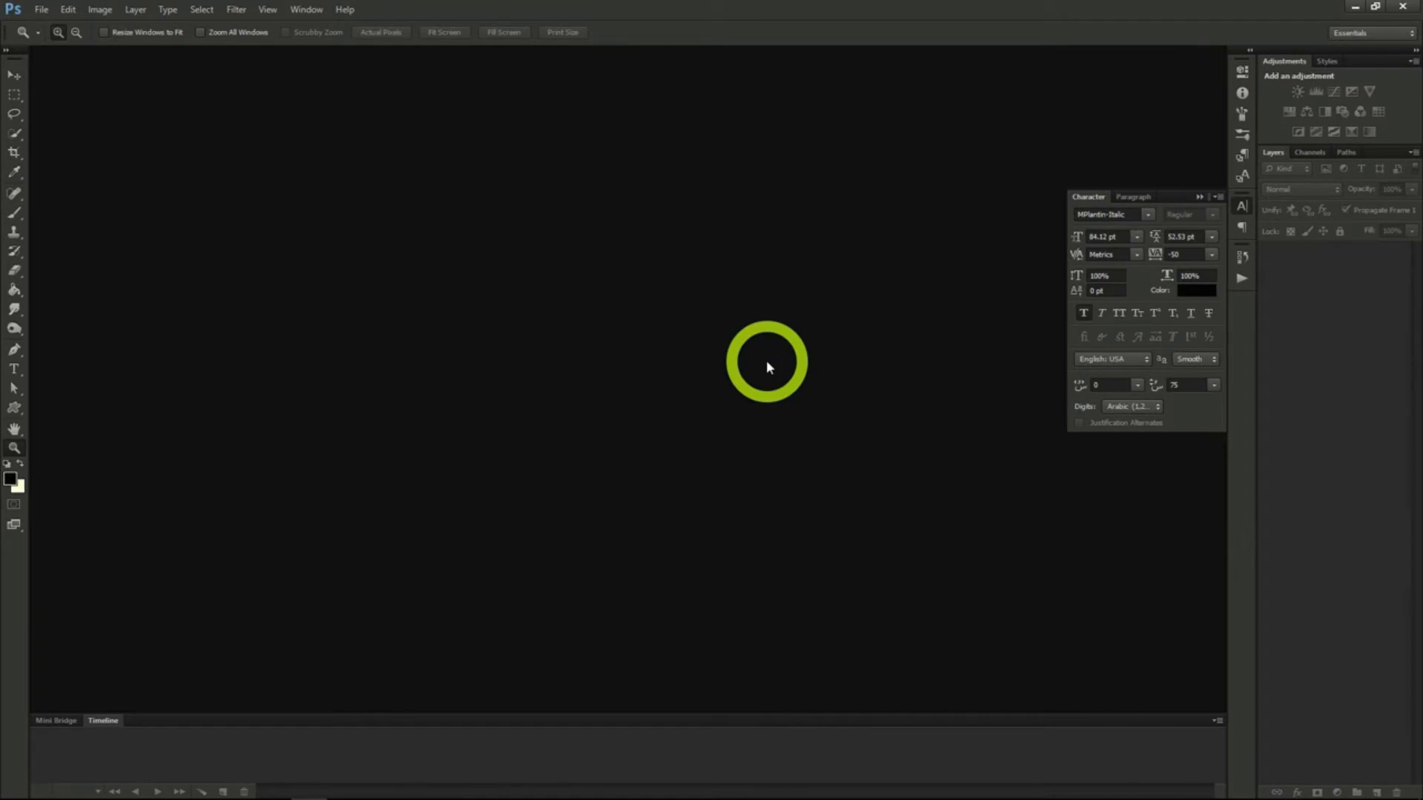
# Step: Create a new 851 x 315 pixel RGB document at 72 pixels/inch with a transparent background
pyautogui.click(42, 11)
pyautogui.click(55, 26)
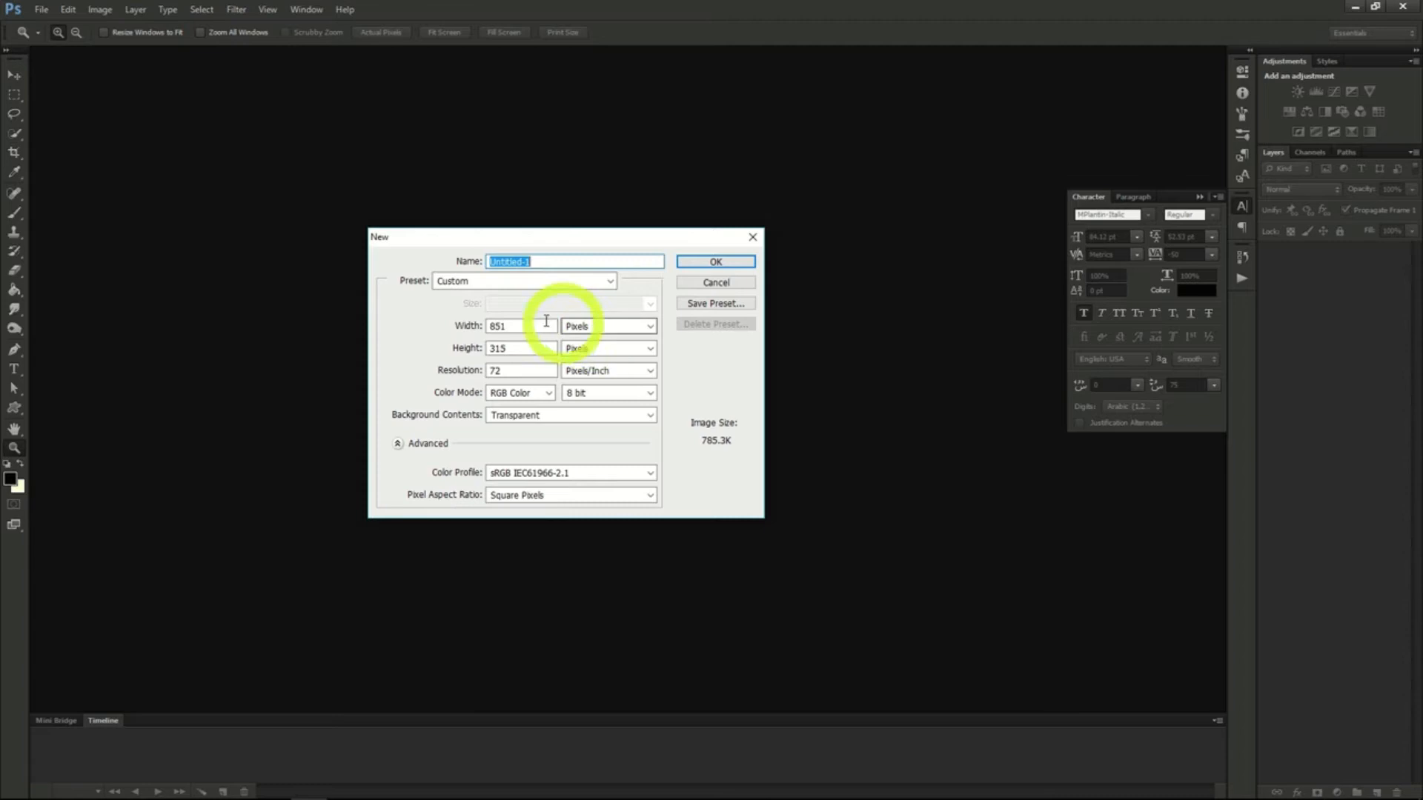
pyautogui.click(516, 324)
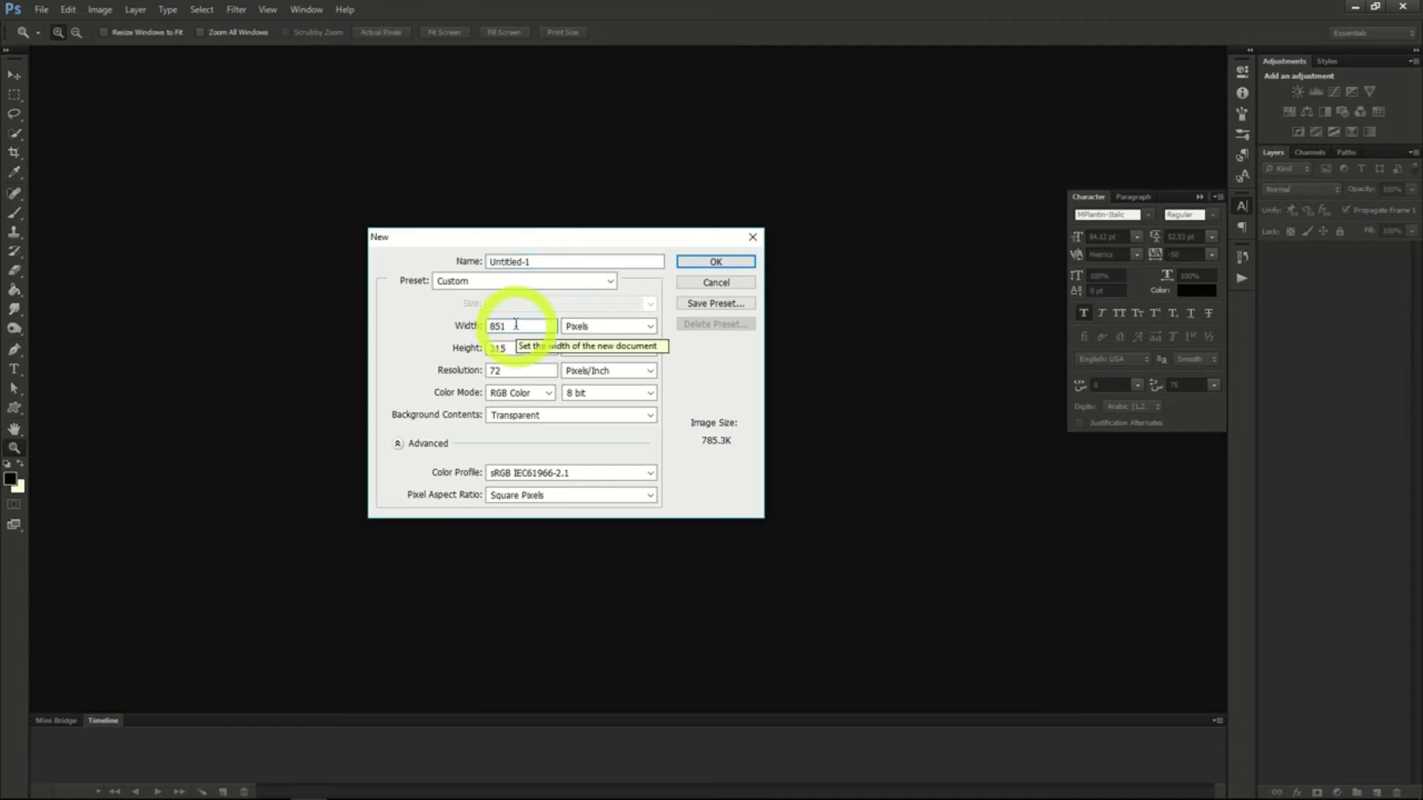
pyautogui.click(511, 348)
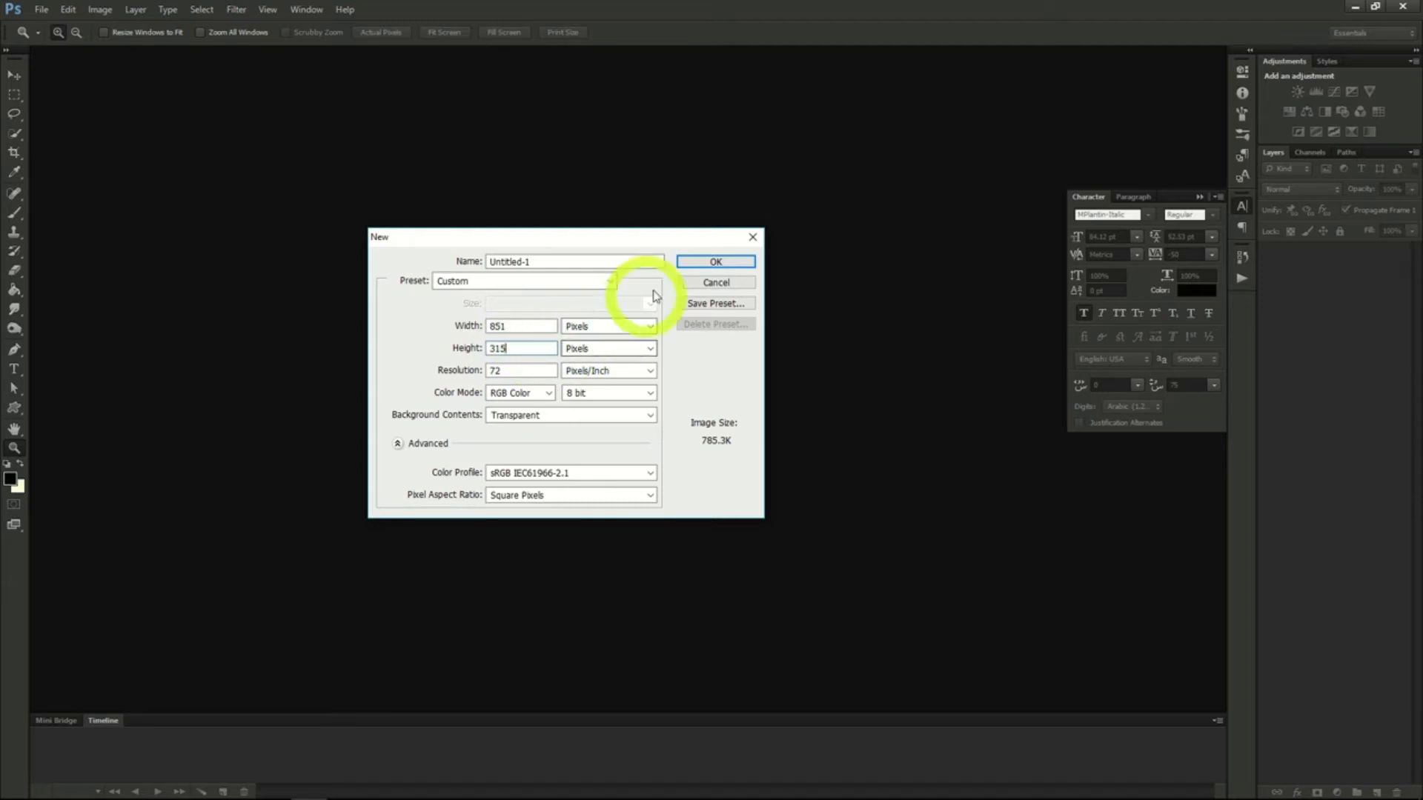
pyautogui.click(736, 265)
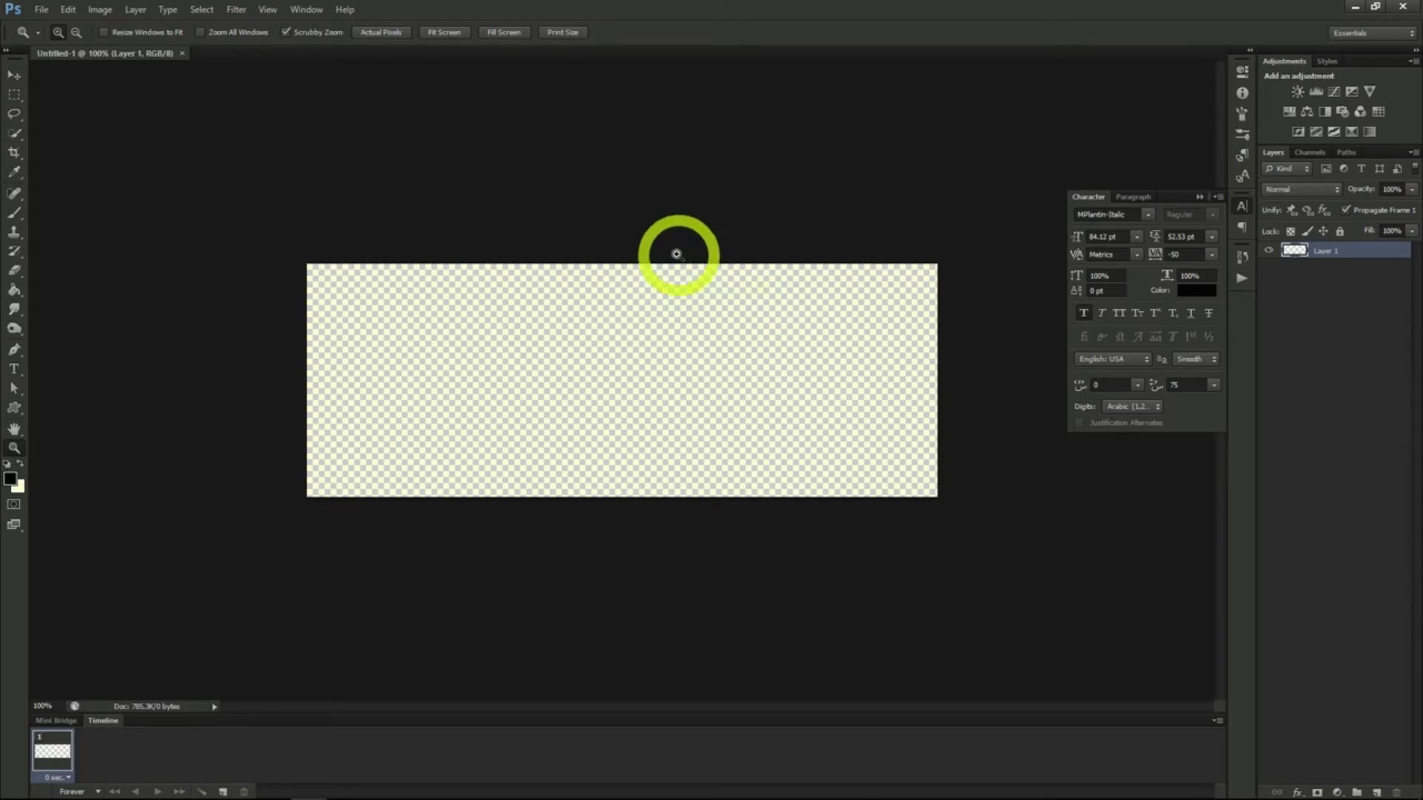
# Step: Open the science laboratory room PNG image from the 07_PS_Photoshop Project 4 folder
pyautogui.click(41, 9)
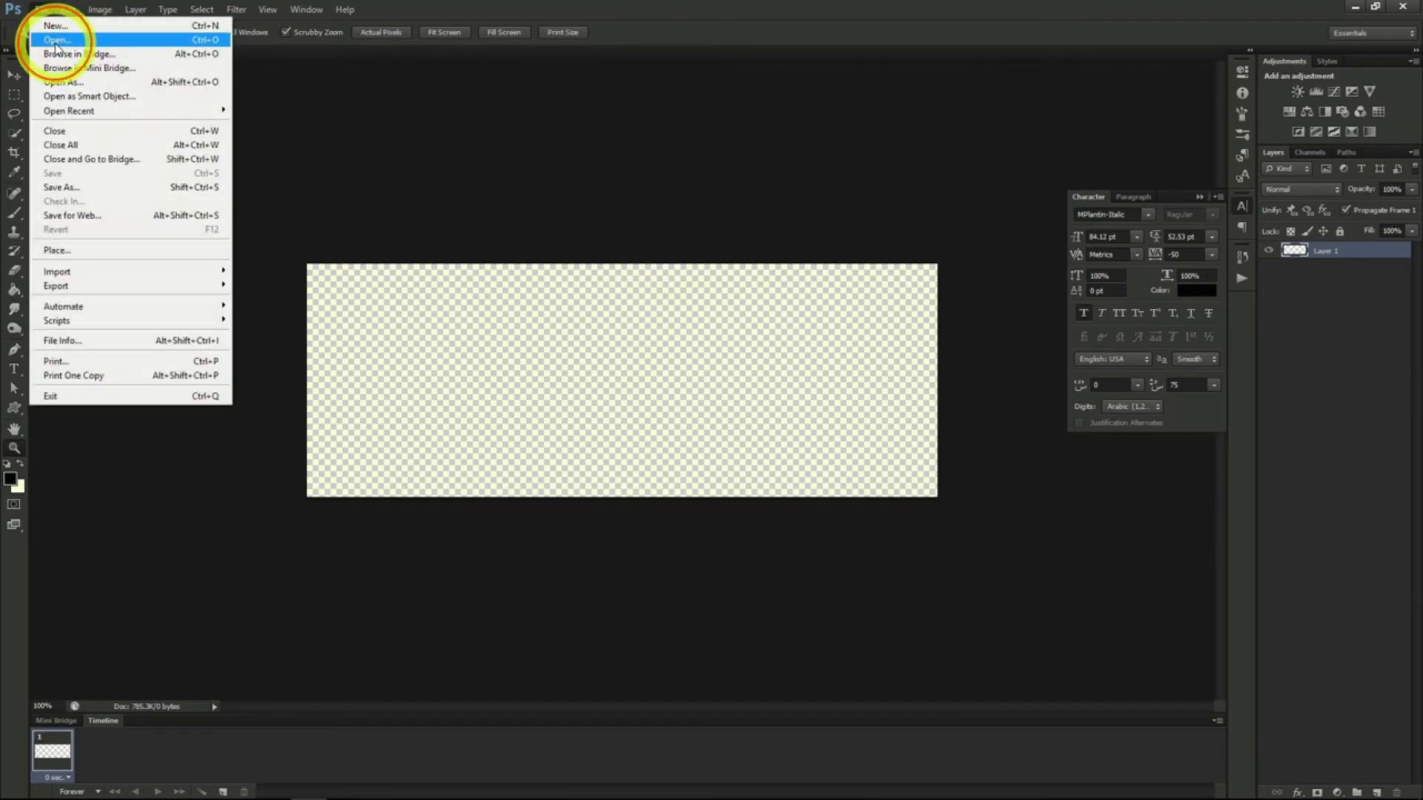
pyautogui.click(56, 42)
pyautogui.click(811, 147)
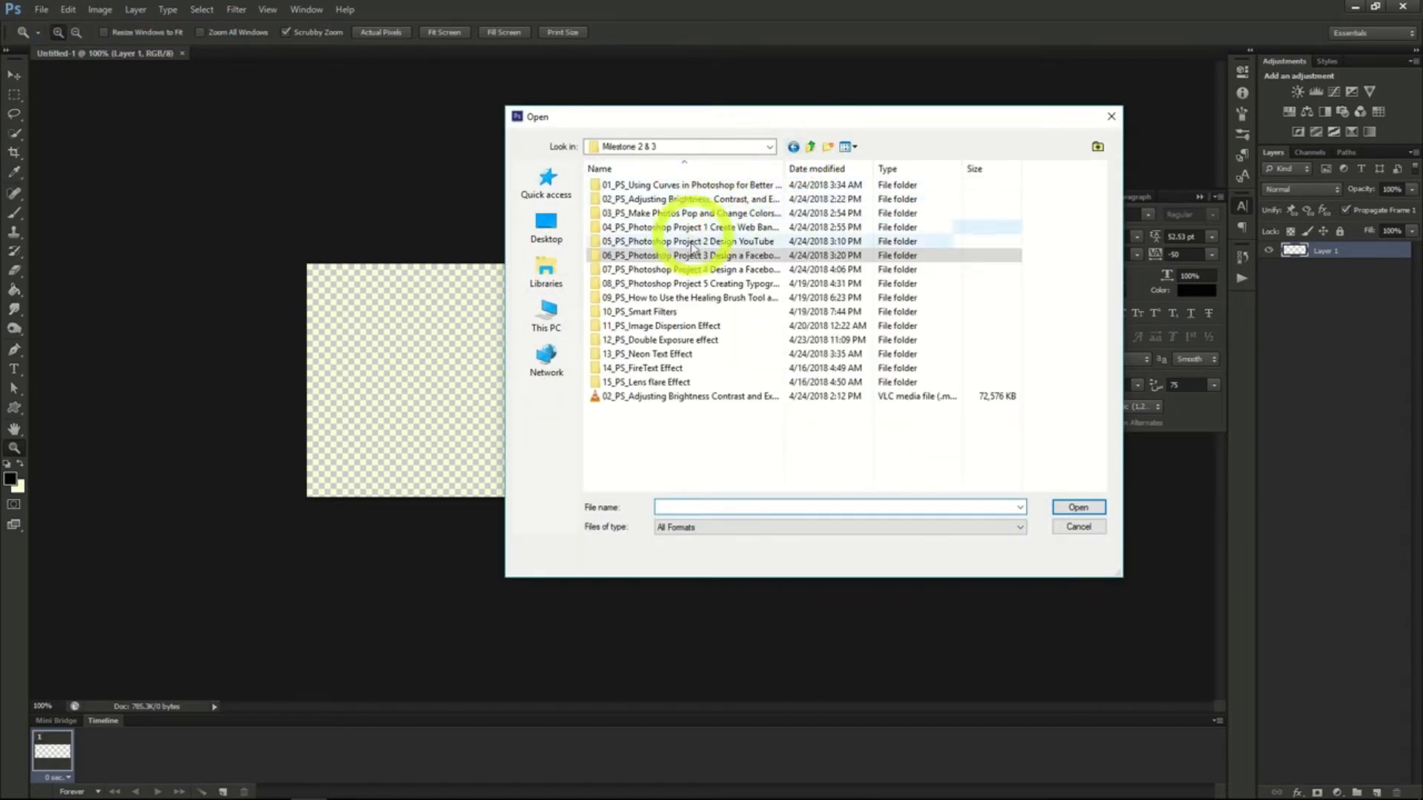
pyautogui.doubleClick(676, 270)
pyautogui.click(858, 224)
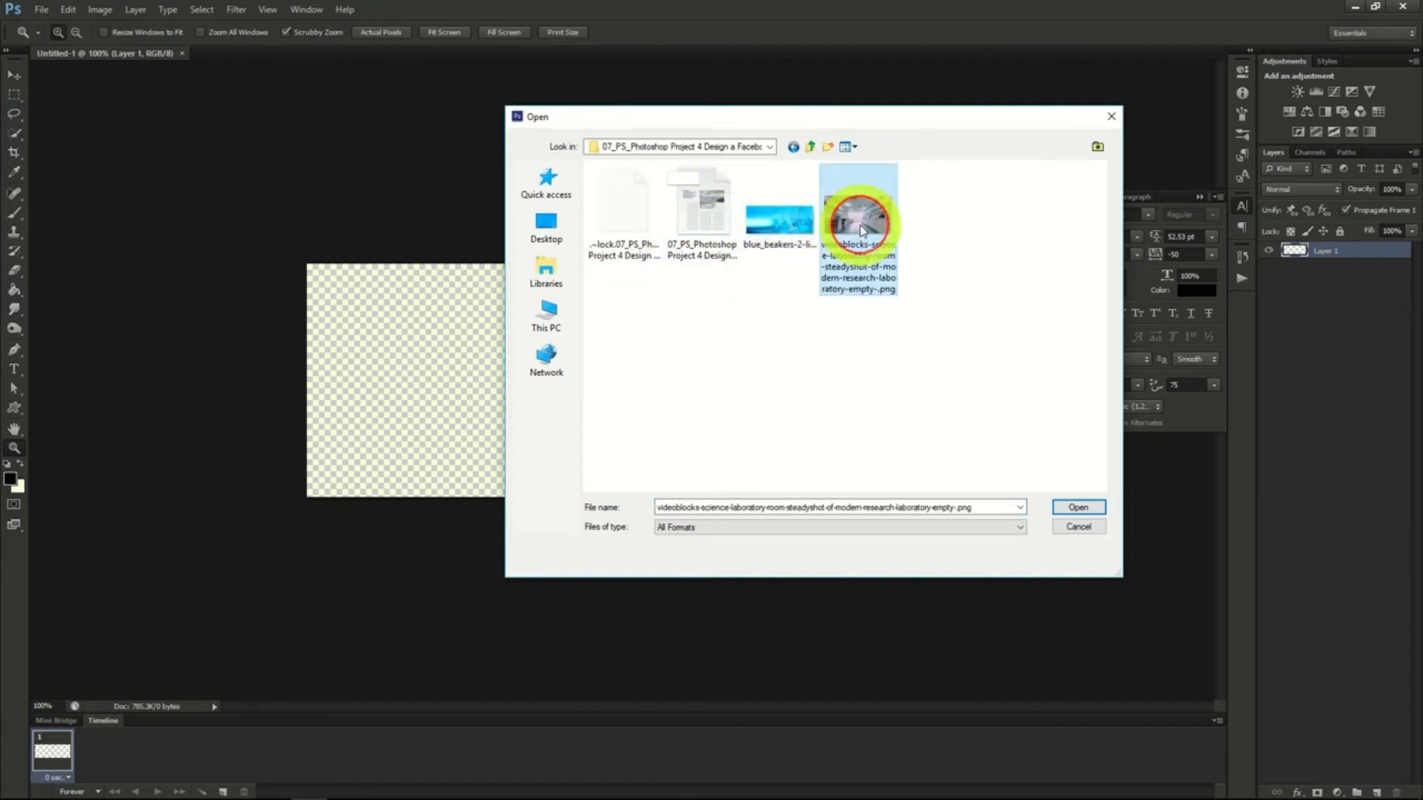
pyautogui.doubleClick(859, 226)
# Step: Copy the entire laboratory photo into the 851 x 315 document and shift it right so its bottle shelves and chairs show
pyautogui.click(201, 10)
pyautogui.click(216, 27)
pyautogui.click(68, 9)
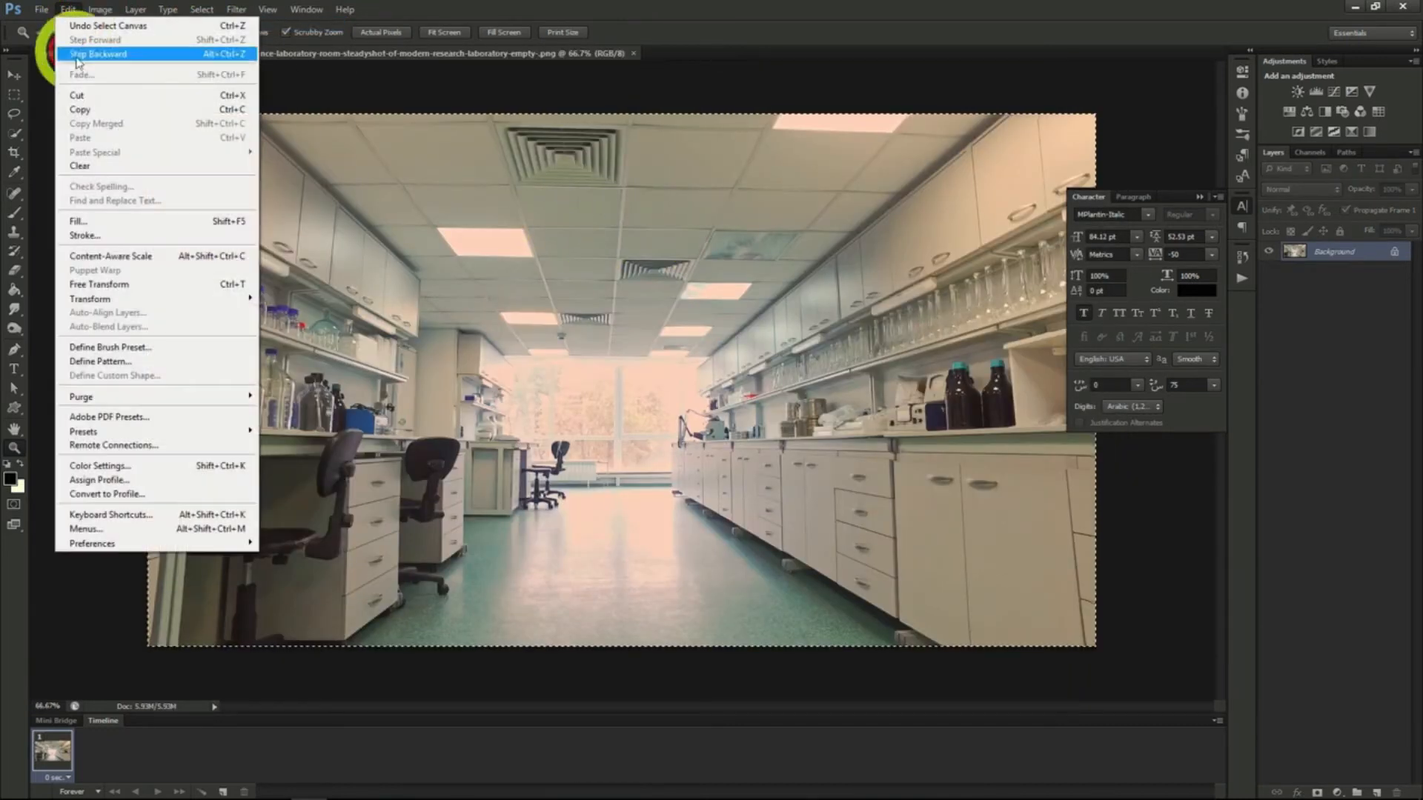
pyautogui.click(89, 108)
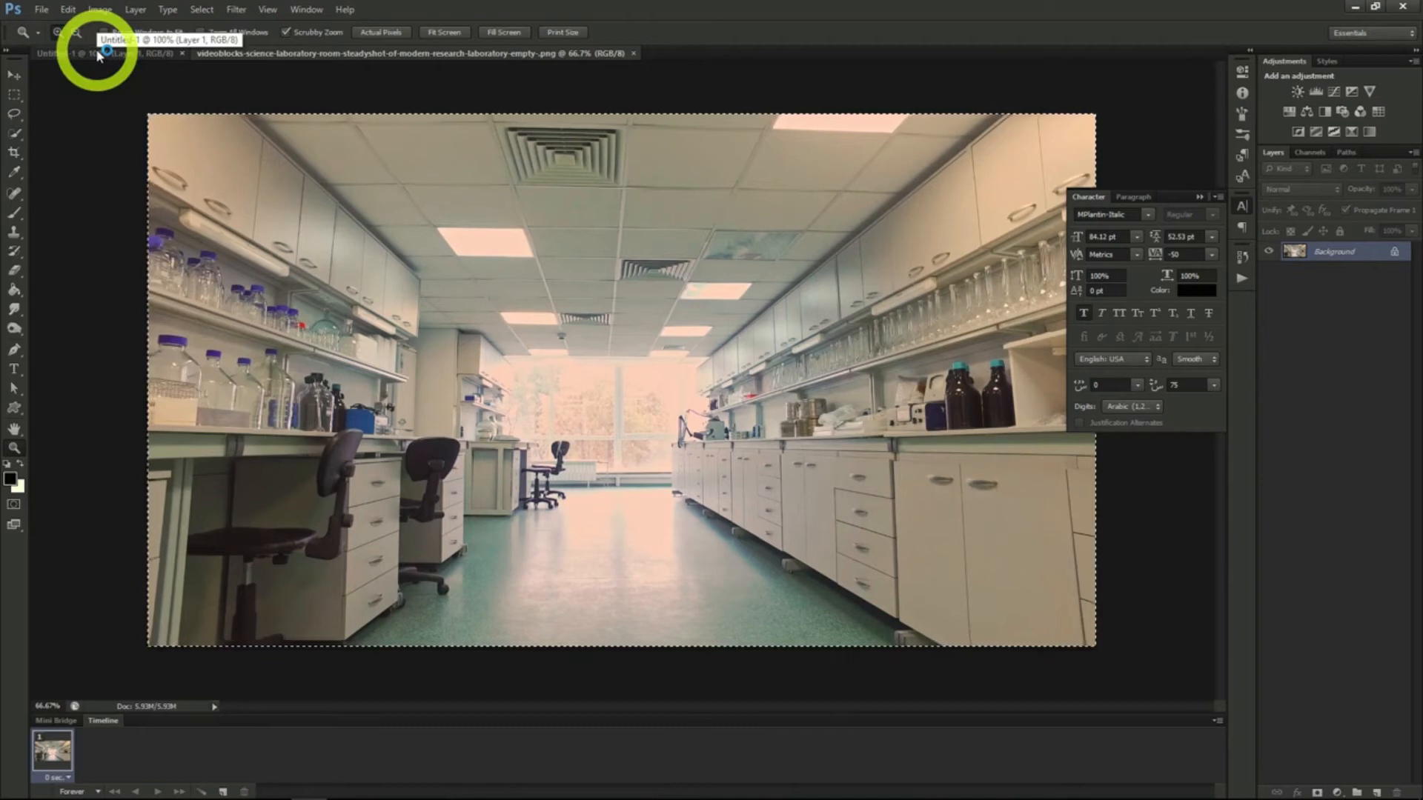
pyautogui.click(98, 53)
pyautogui.hotkey('ctrl', 'v')
pyautogui.click(14, 75)
pyautogui.moveTo(596, 391); pyautogui.dragTo(881, 385)
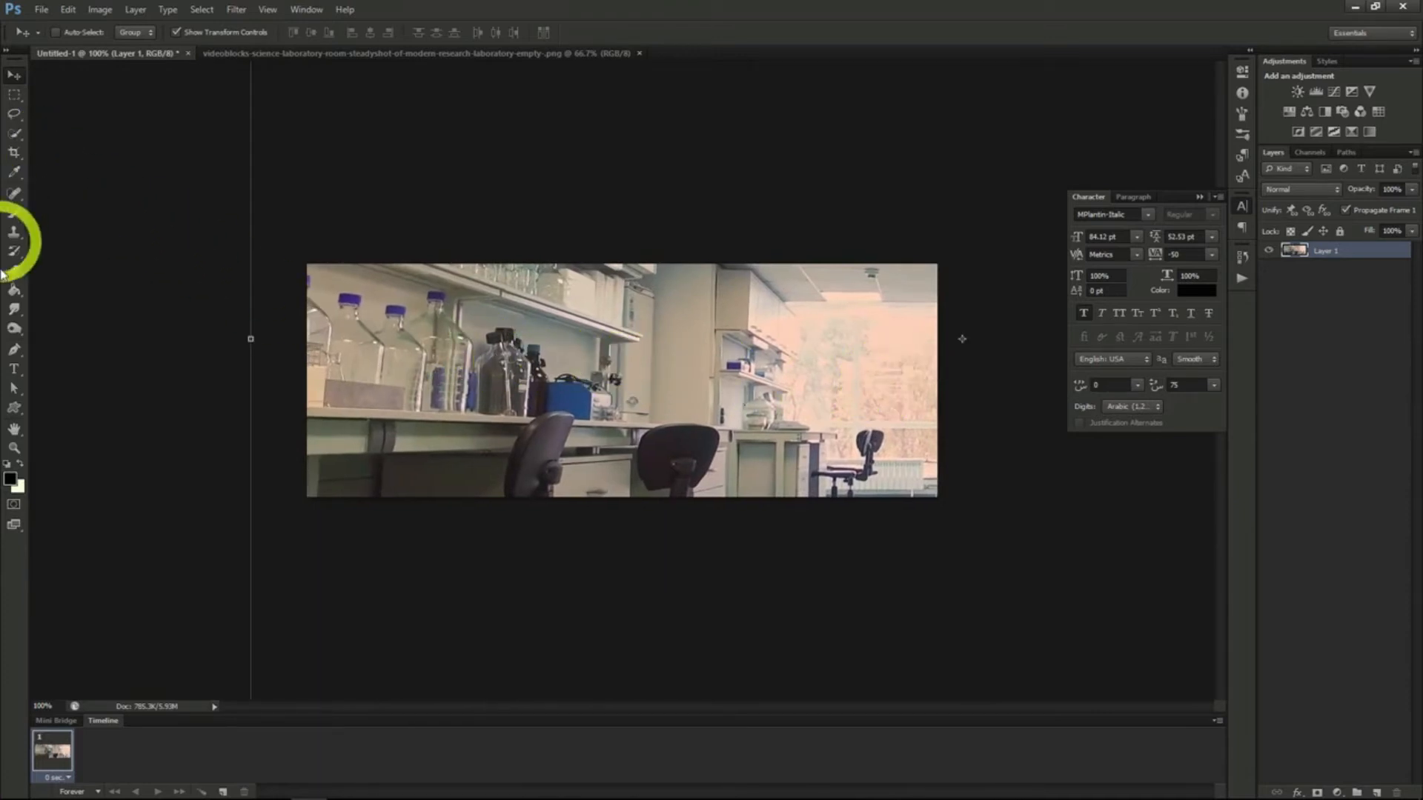
# Step: Add the text "Lab Crew 76" in black MPlantin-Italic at 84.12 pt over the laboratory photo's bottle shelf
pyautogui.click(13, 369)
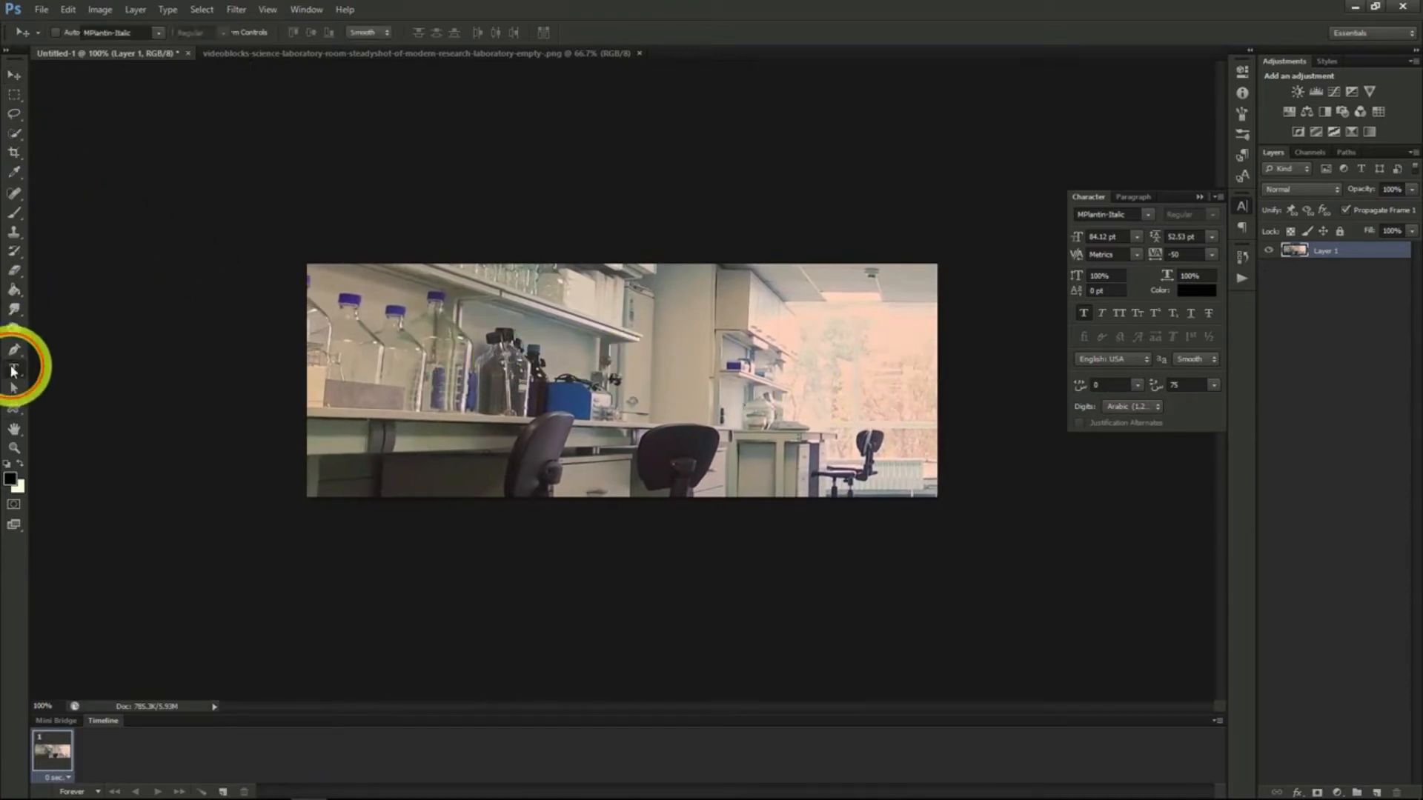
pyautogui.click(522, 385)
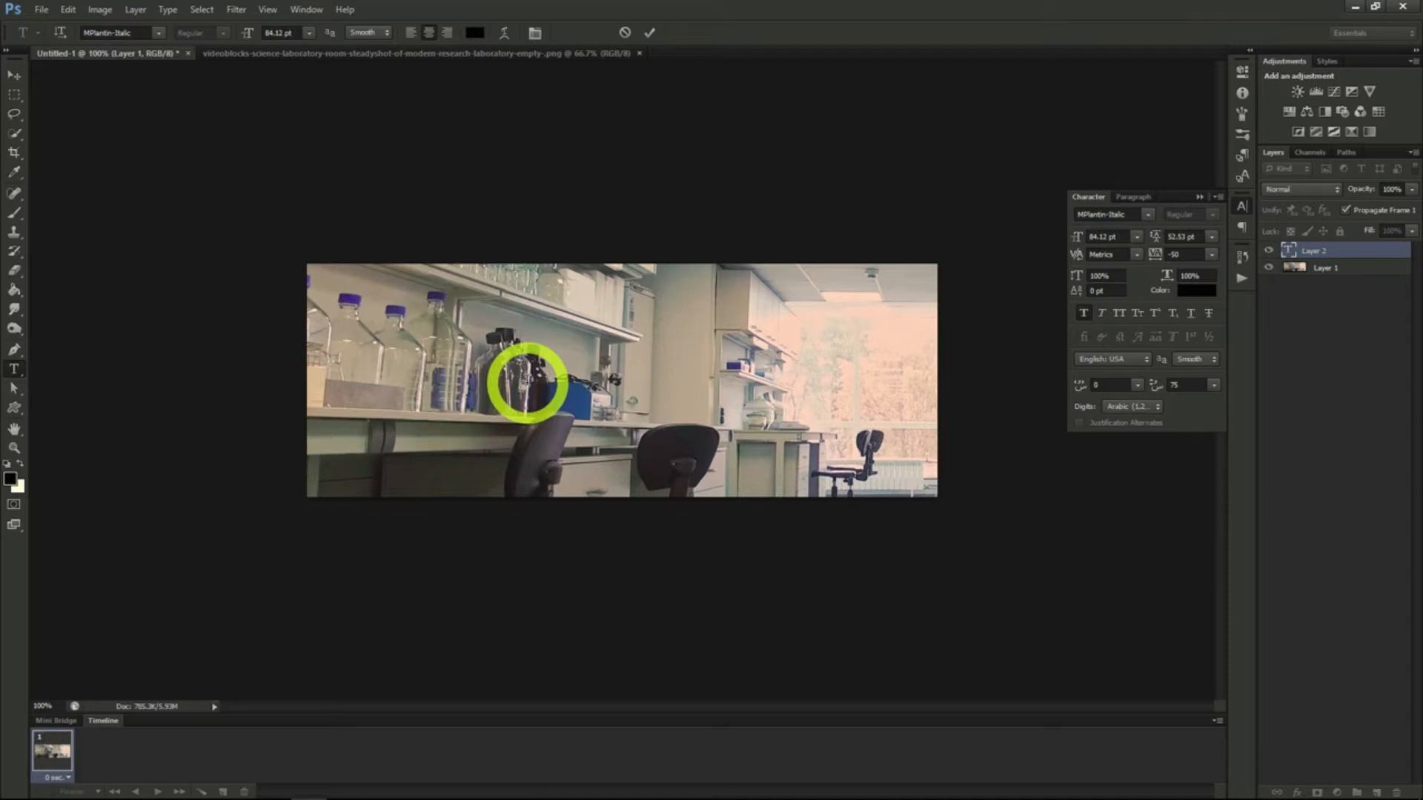
pyautogui.write('Lab Cre')
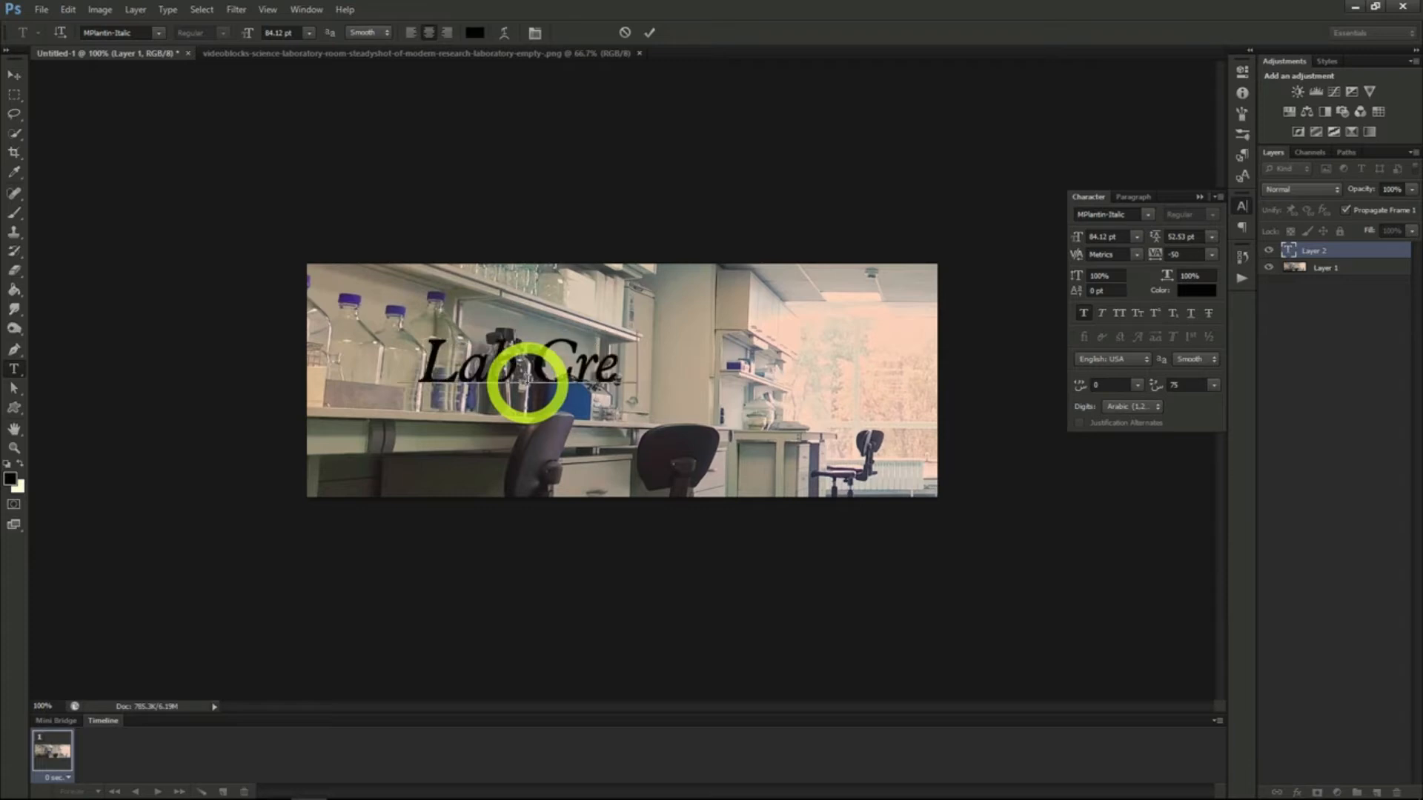
pyautogui.write('w 76')
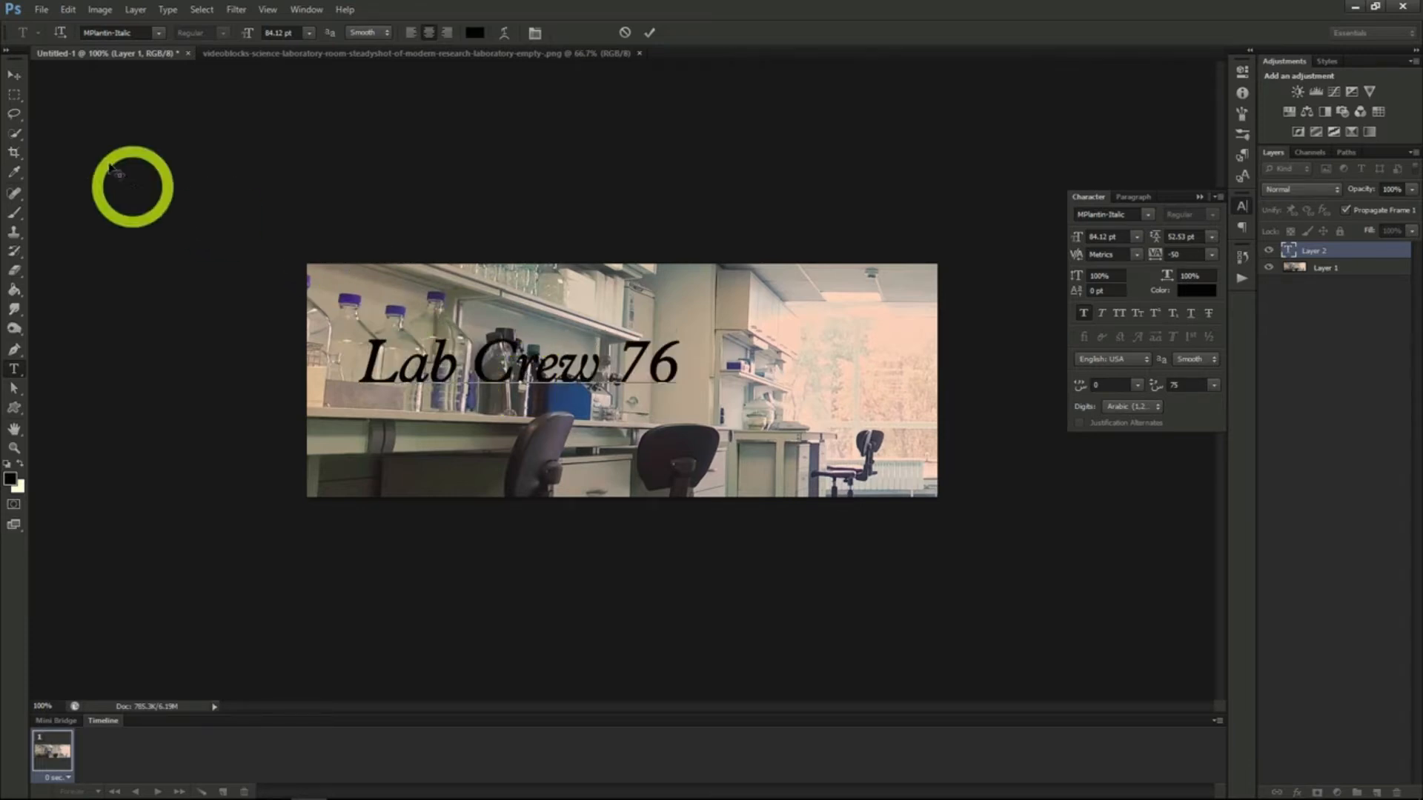
# Step: Finish the "Lab Crew 76" text and save the cover as a Photoshop document with Maximize Compatibility enabled
pyautogui.click(13, 75)
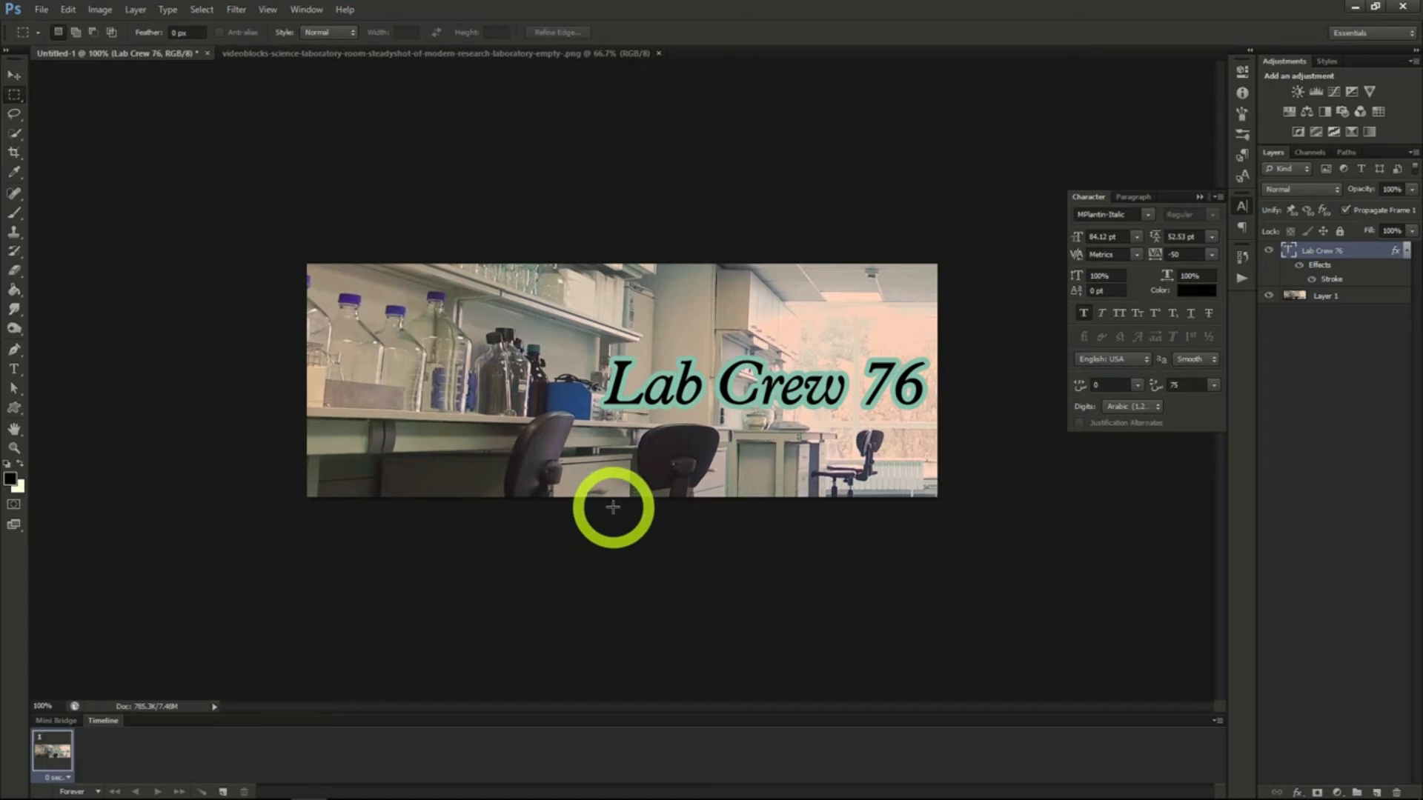
pyautogui.click(41, 10)
pyautogui.click(70, 187)
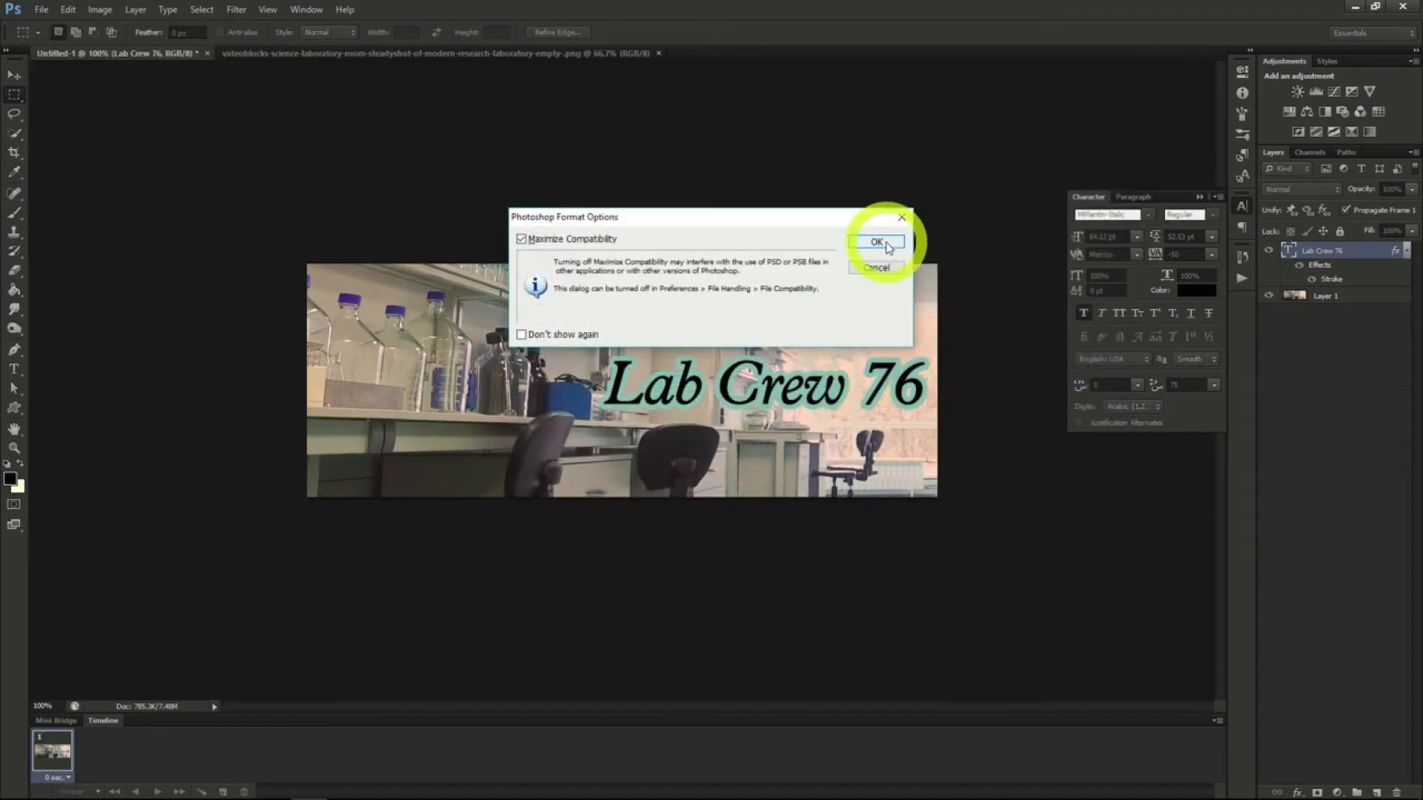
pyautogui.click(877, 242)
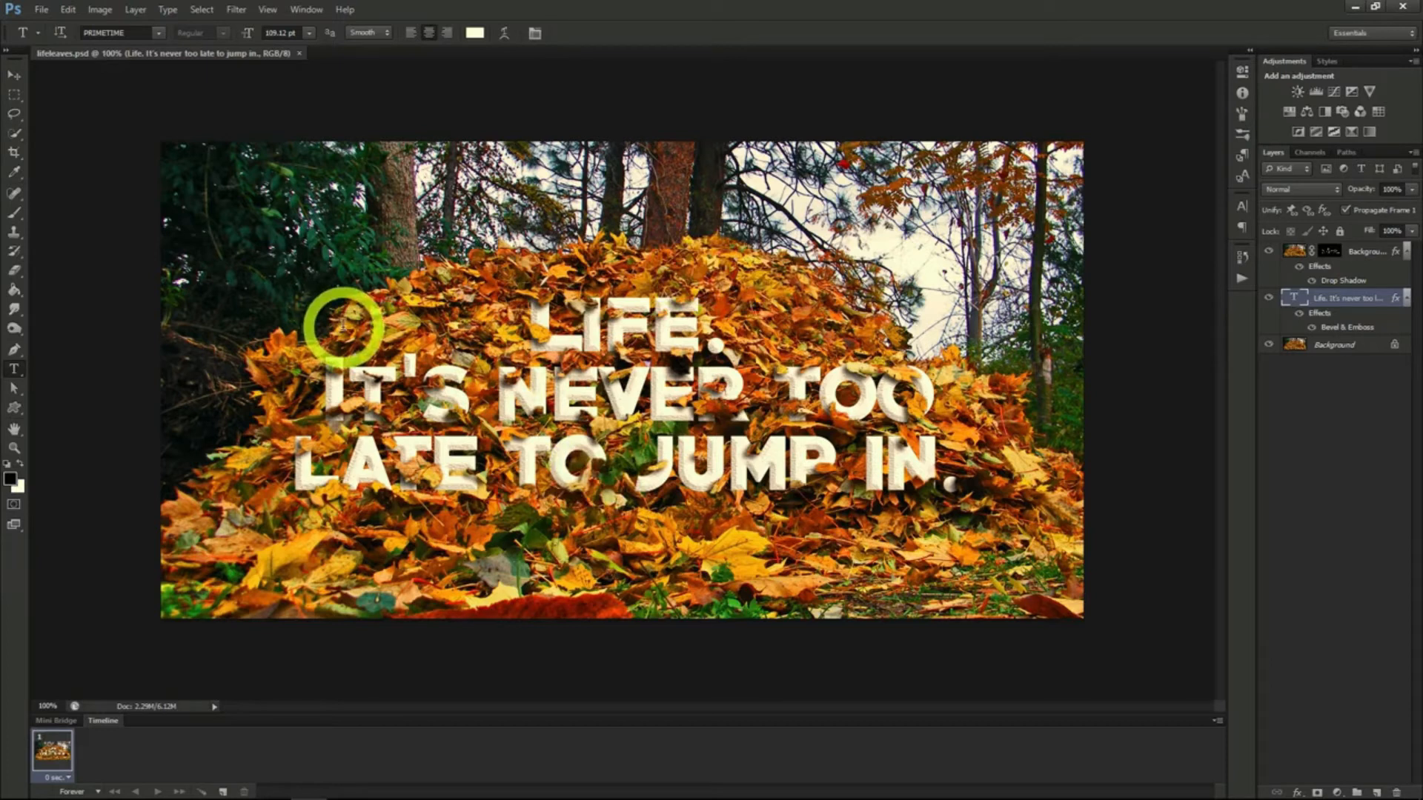
# Step: Open the lifeleaves.png image of the autumn leaf pile
pyautogui.click(41, 10)
pyautogui.click(42, 38)
pyautogui.doubleClick(763, 220)
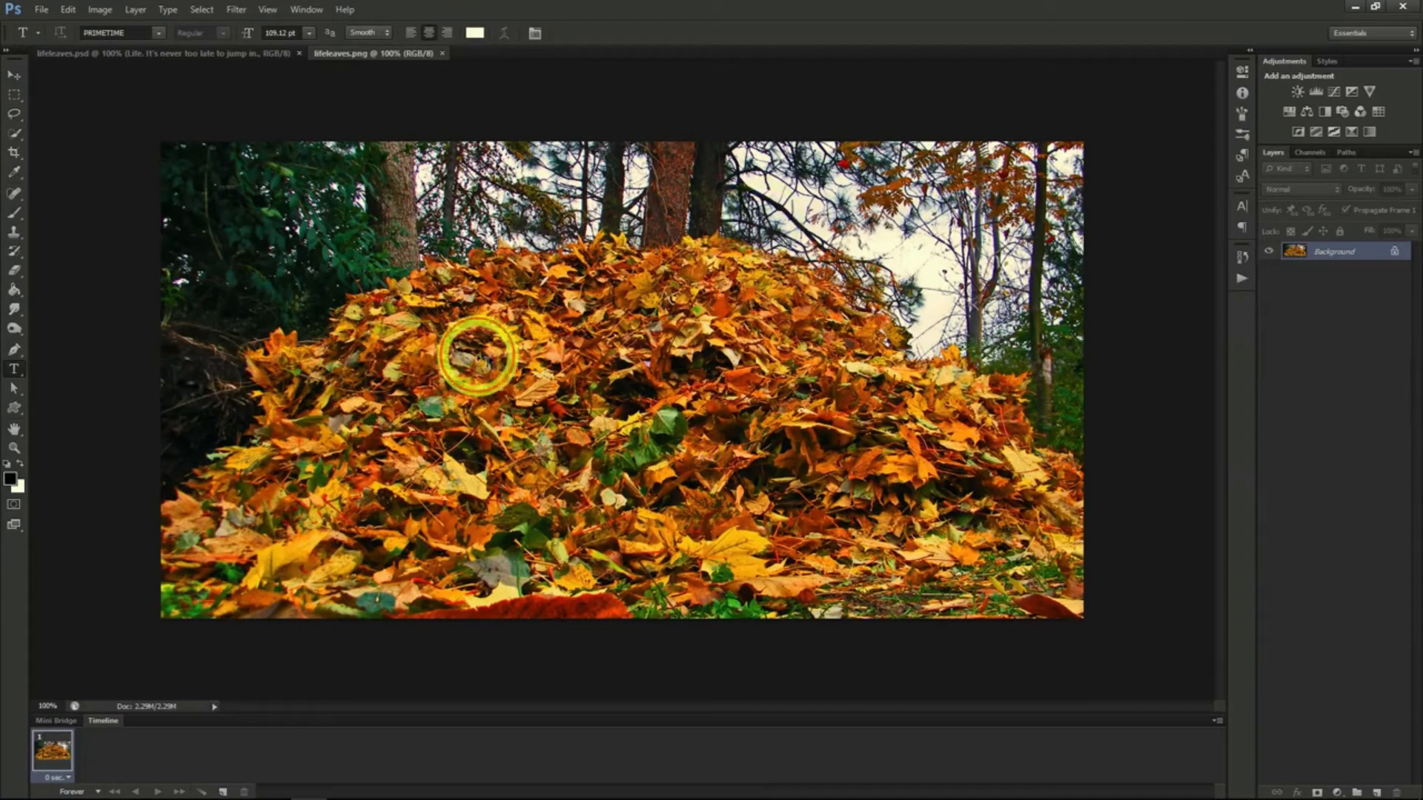
# Step: Add "Life. It's never too late to jump in." in cream PRIMETIME at 109.12 pt, broken after "Life." and "late"
pyautogui.click(678, 297)
pyautogui.write('LIFE')
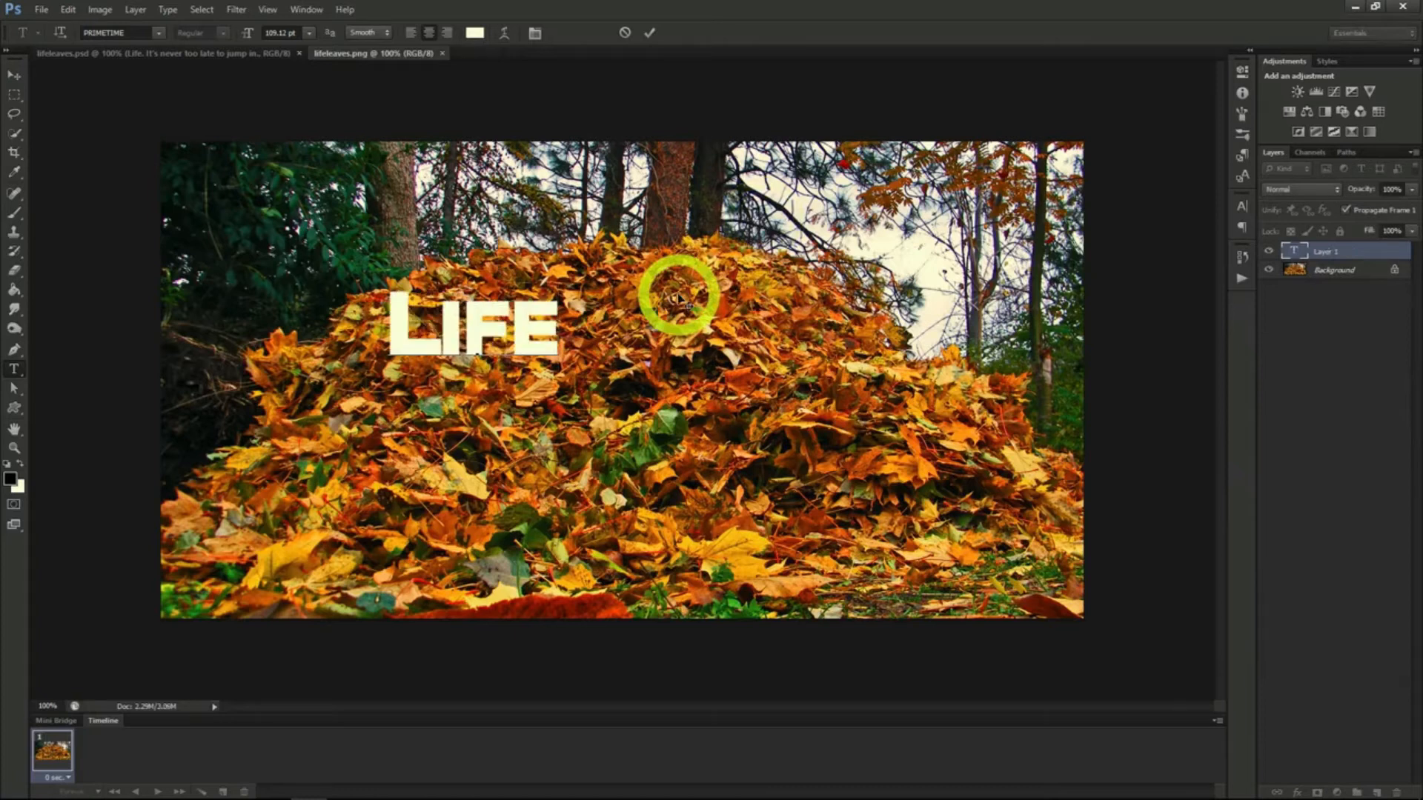
pyautogui.write('.')
pyautogui.press('Return')
pyautogui.write("It's never")
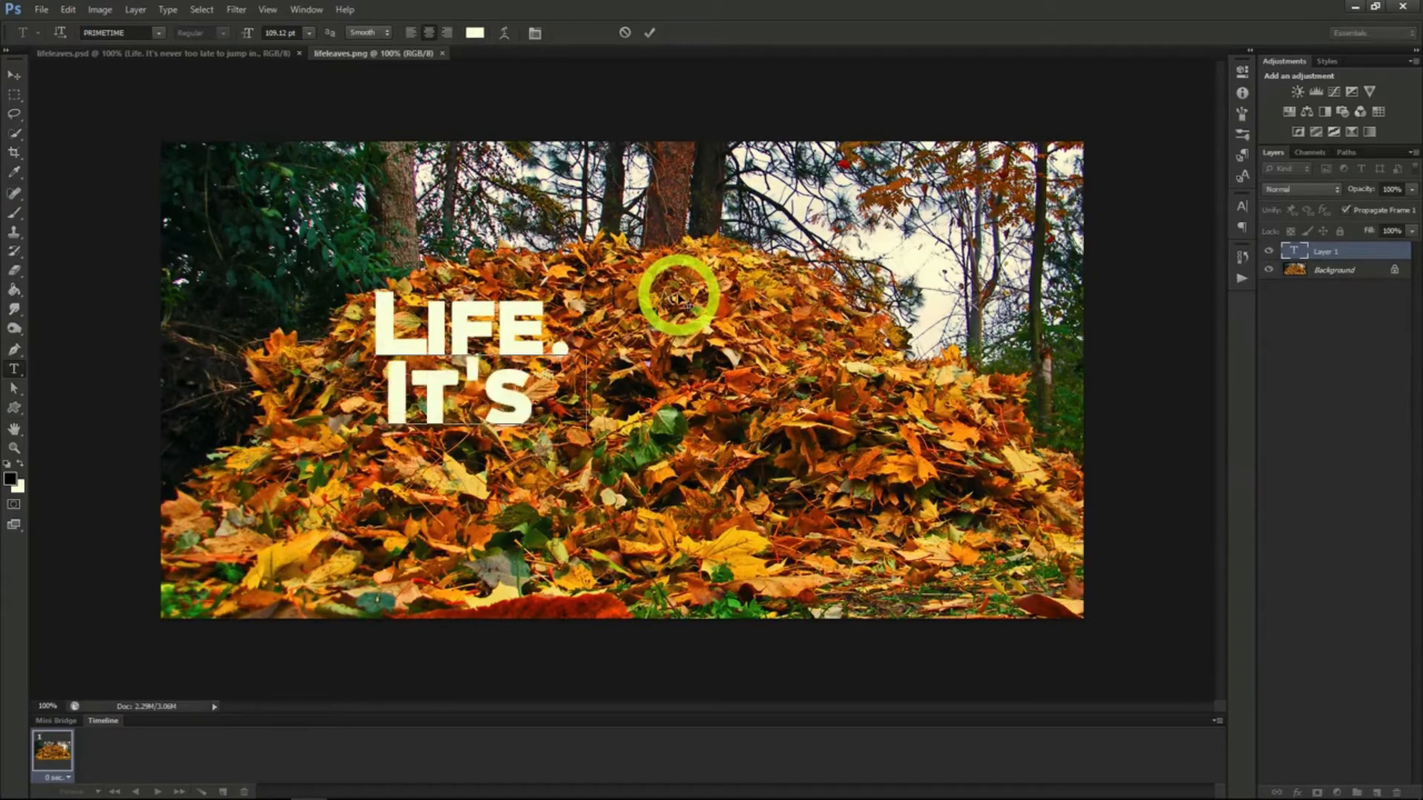
pyautogui.write(' too late')
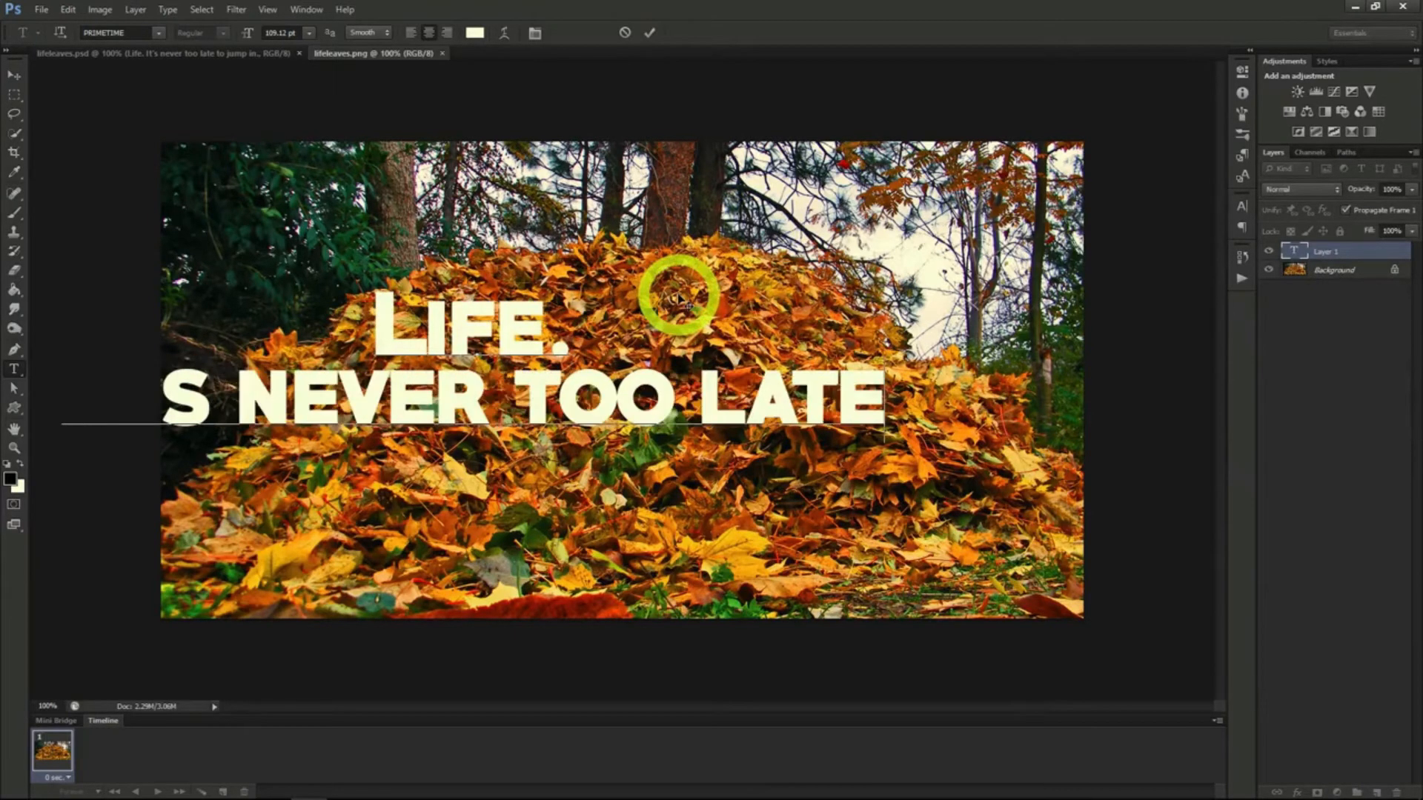
pyautogui.press('Return')
pyautogui.write('to jump in.')
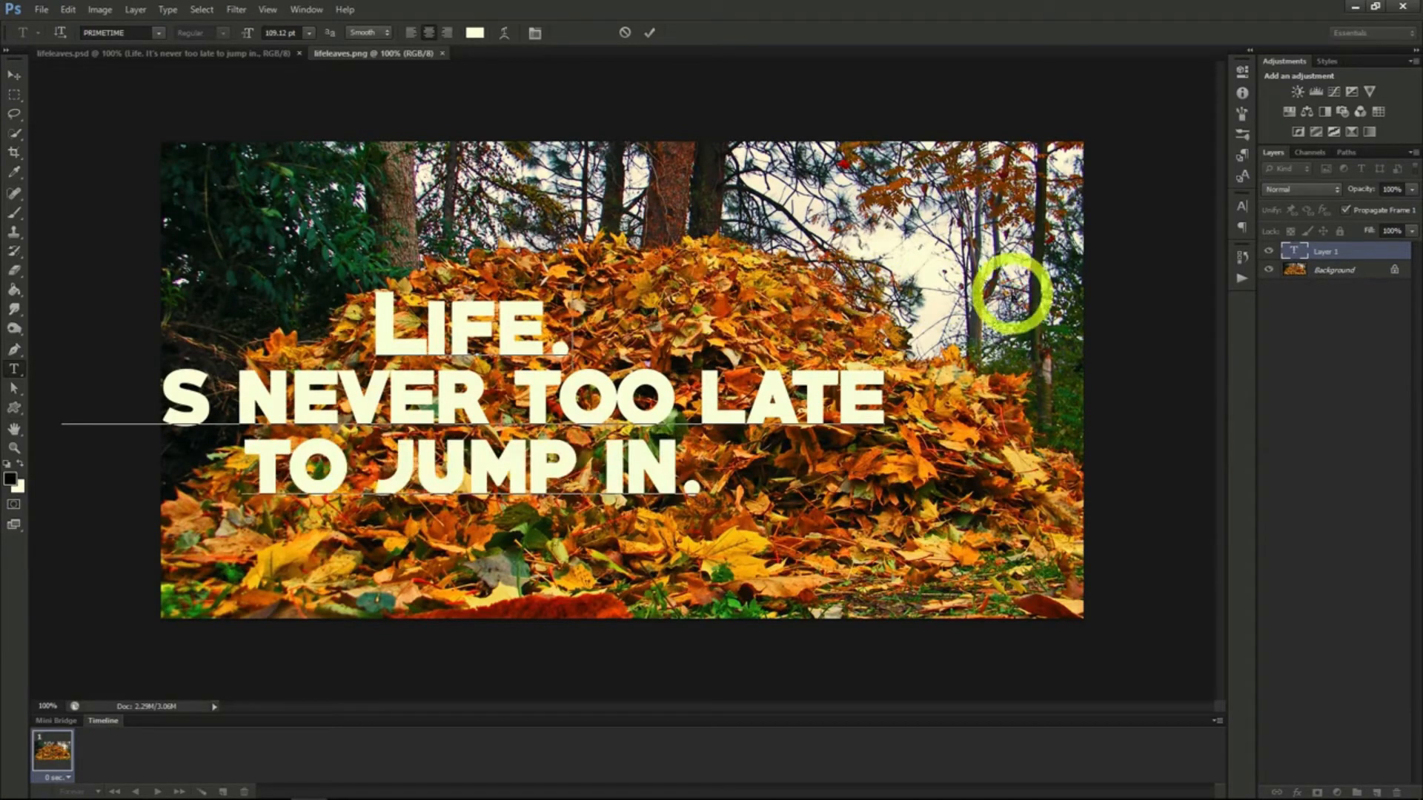
# Step: Center the text over the leaf pile and rebreak it so the last line reads "late to jump in."
pyautogui.moveTo(921, 296); pyautogui.dragTo(1096, 311)
pyautogui.moveTo(921, 297); pyautogui.dragTo(878, 293)
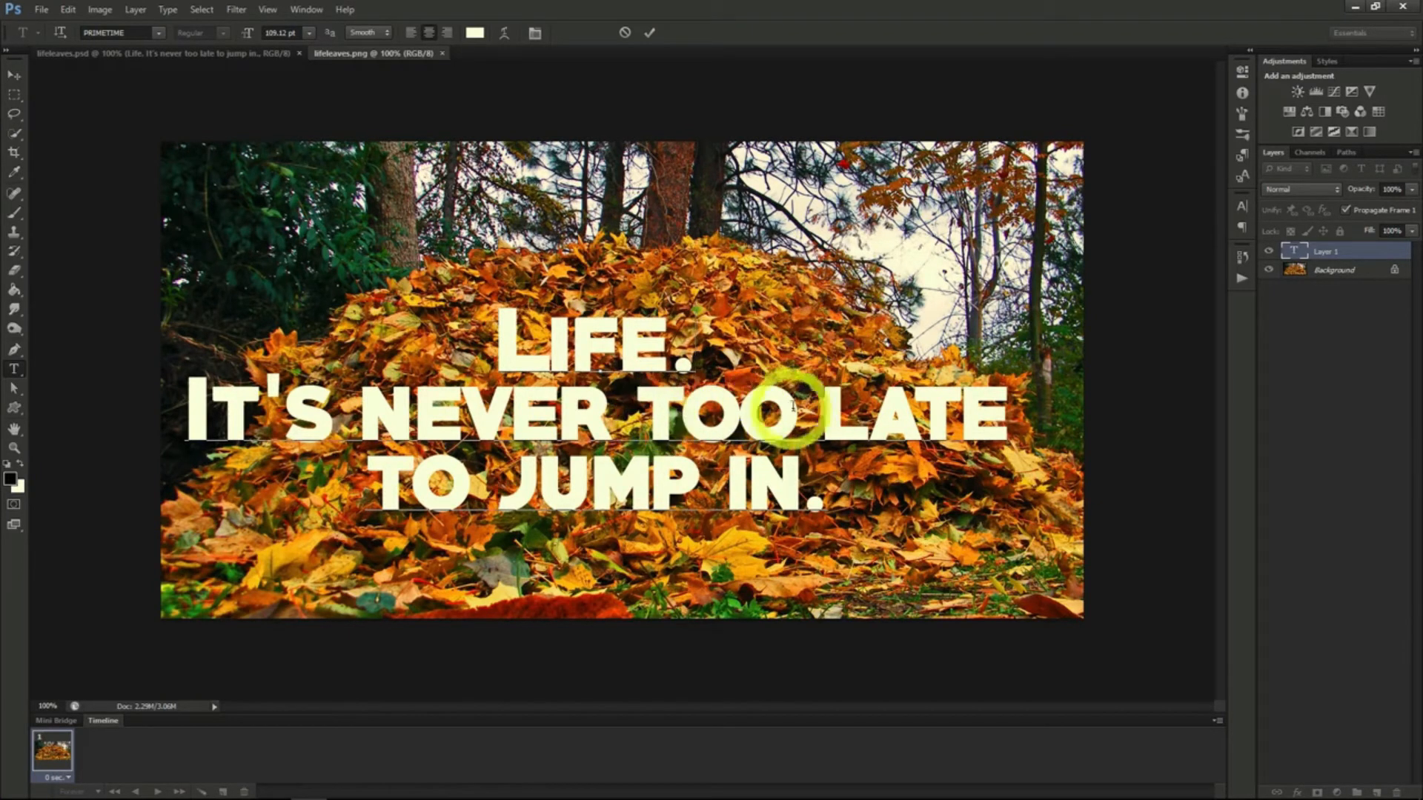
pyautogui.click(824, 406)
pyautogui.press('Return')
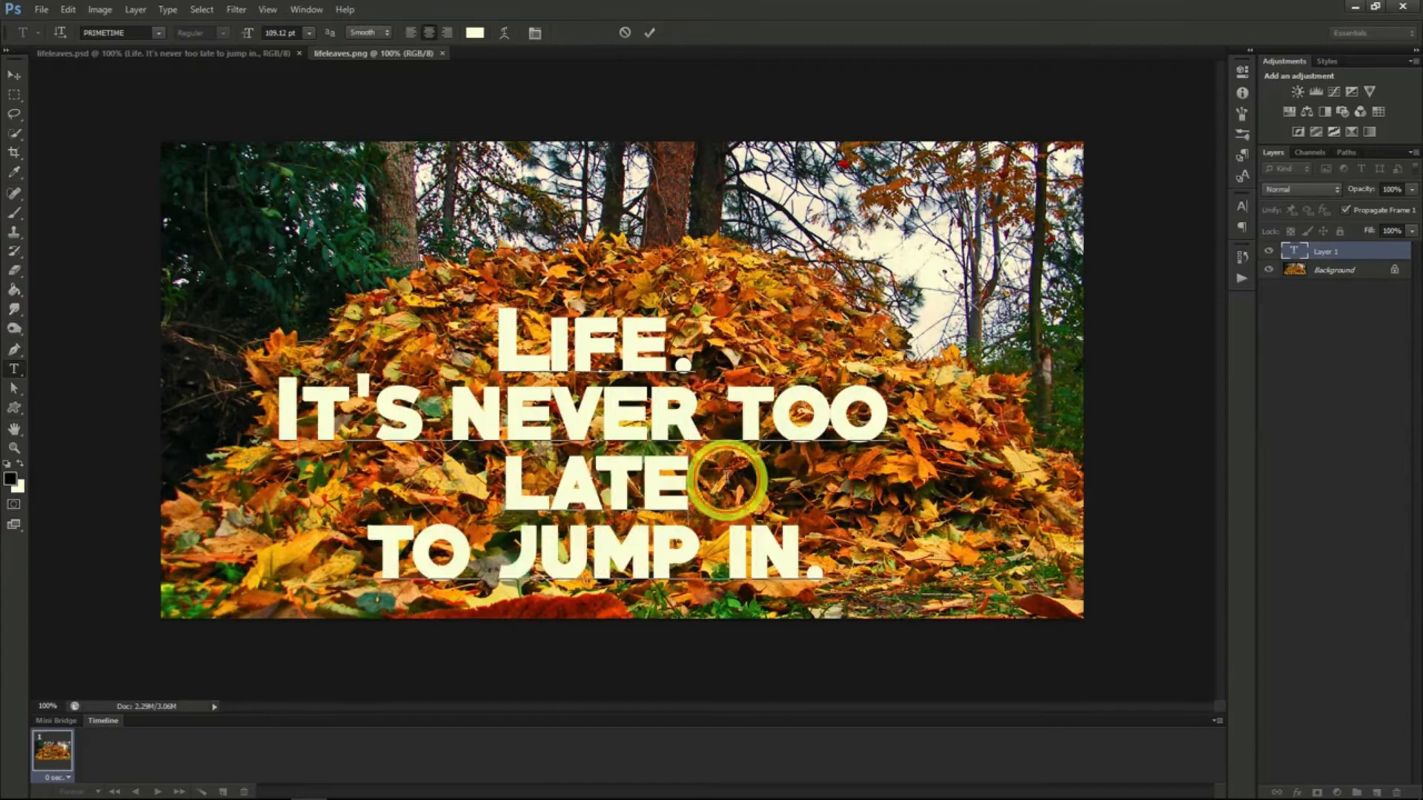
pyautogui.click(726, 480)
pyautogui.press('Delete')
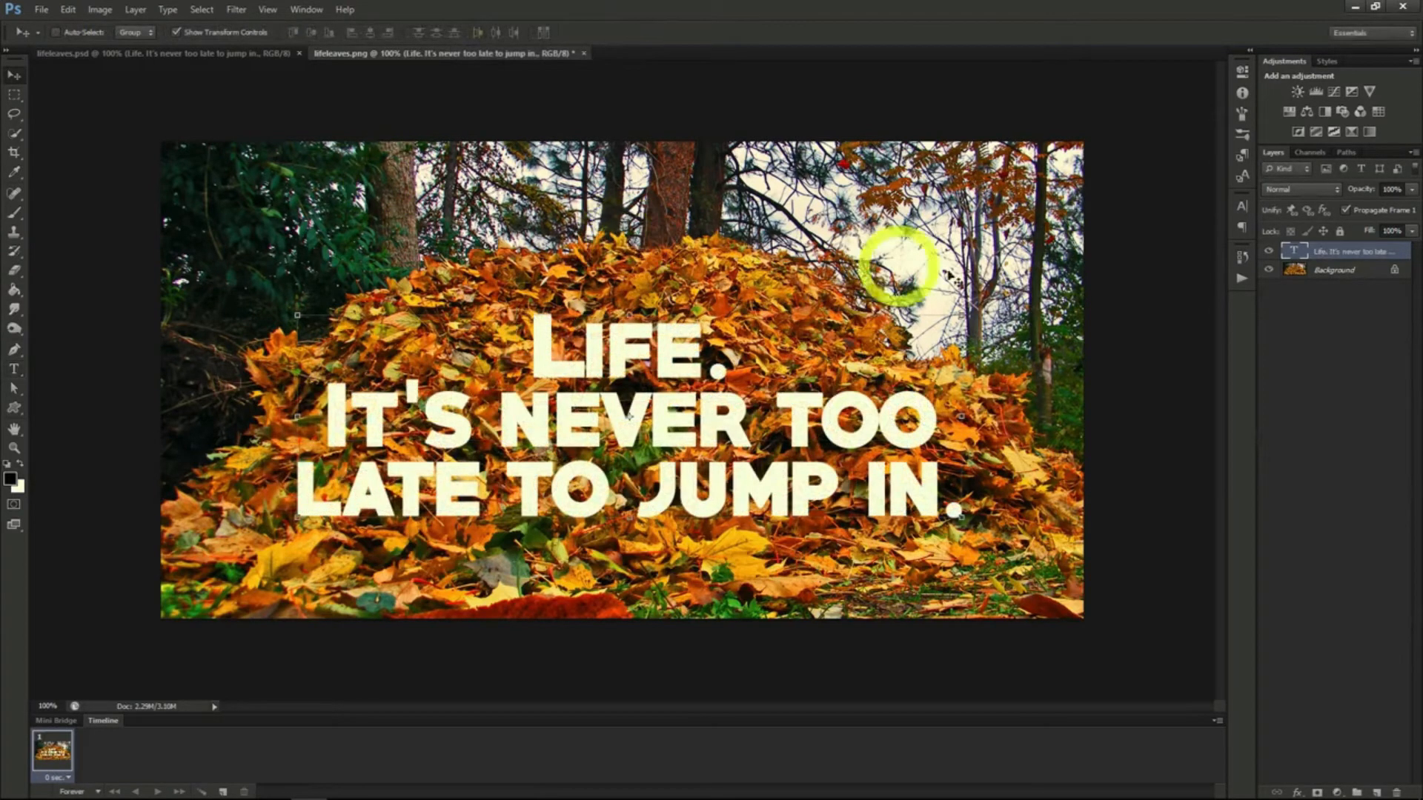
# Step: Duplicate the Background layer, place the copy above the text layer and lower the copy's opacity to 45%
pyautogui.click(1328, 271)
pyautogui.rightClick(1328, 274)
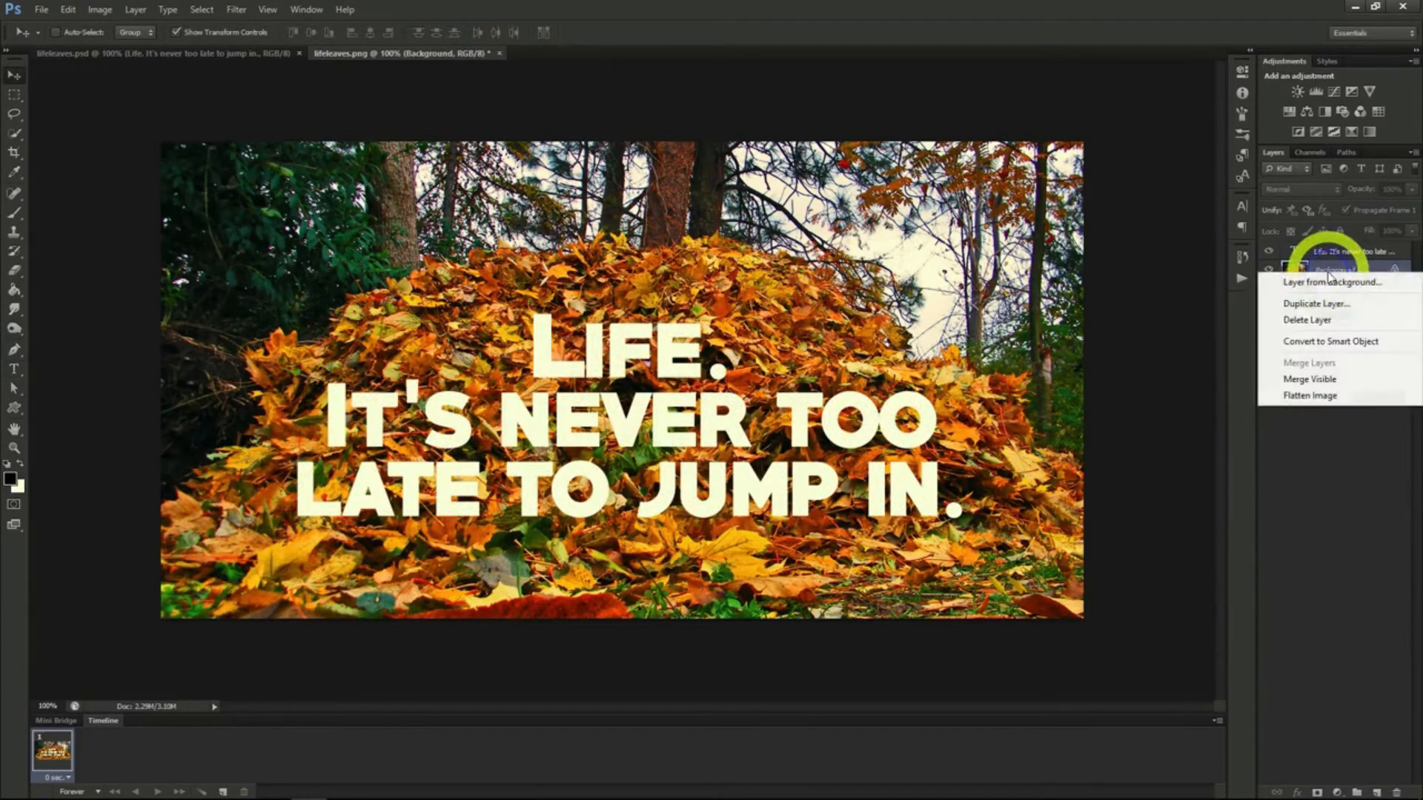
pyautogui.click(1315, 303)
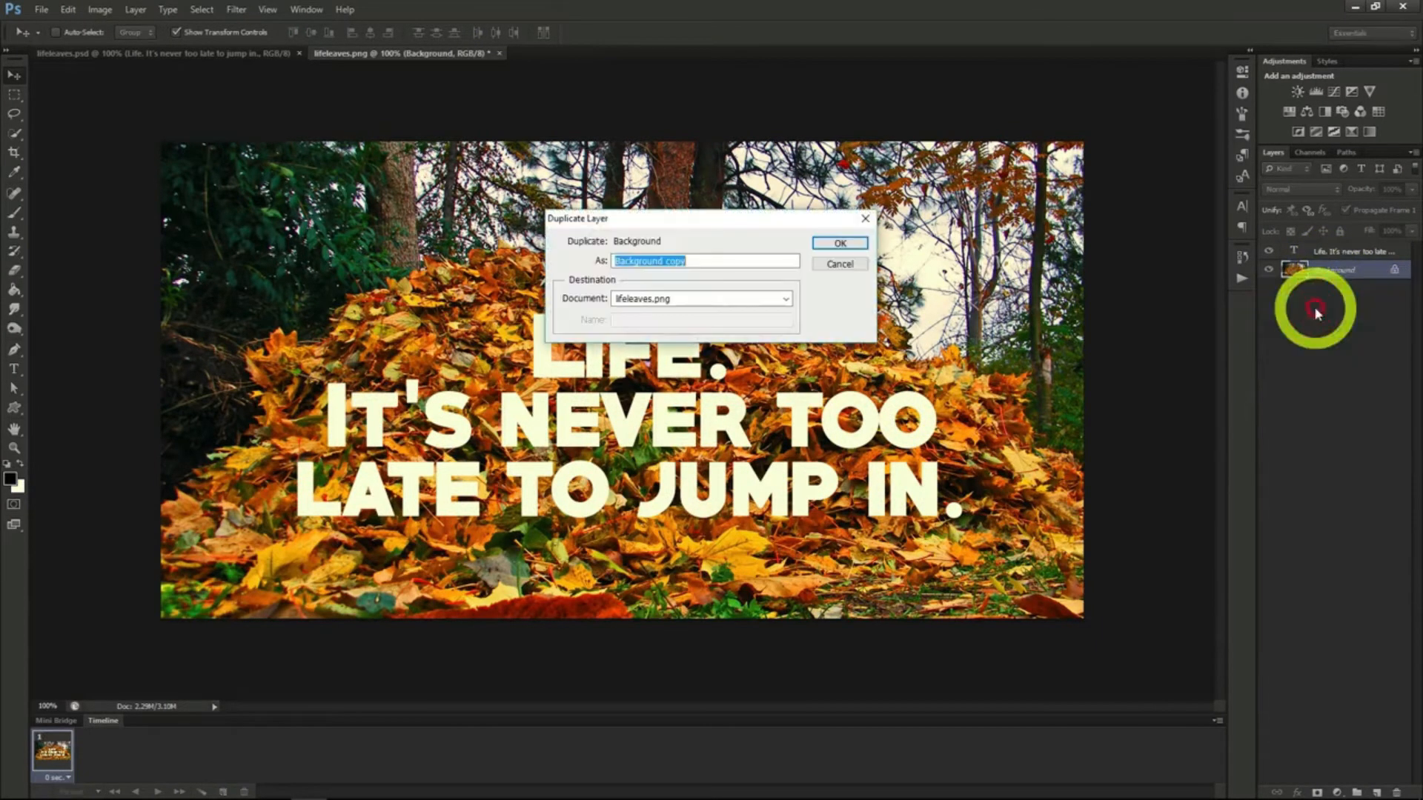
pyautogui.click(840, 243)
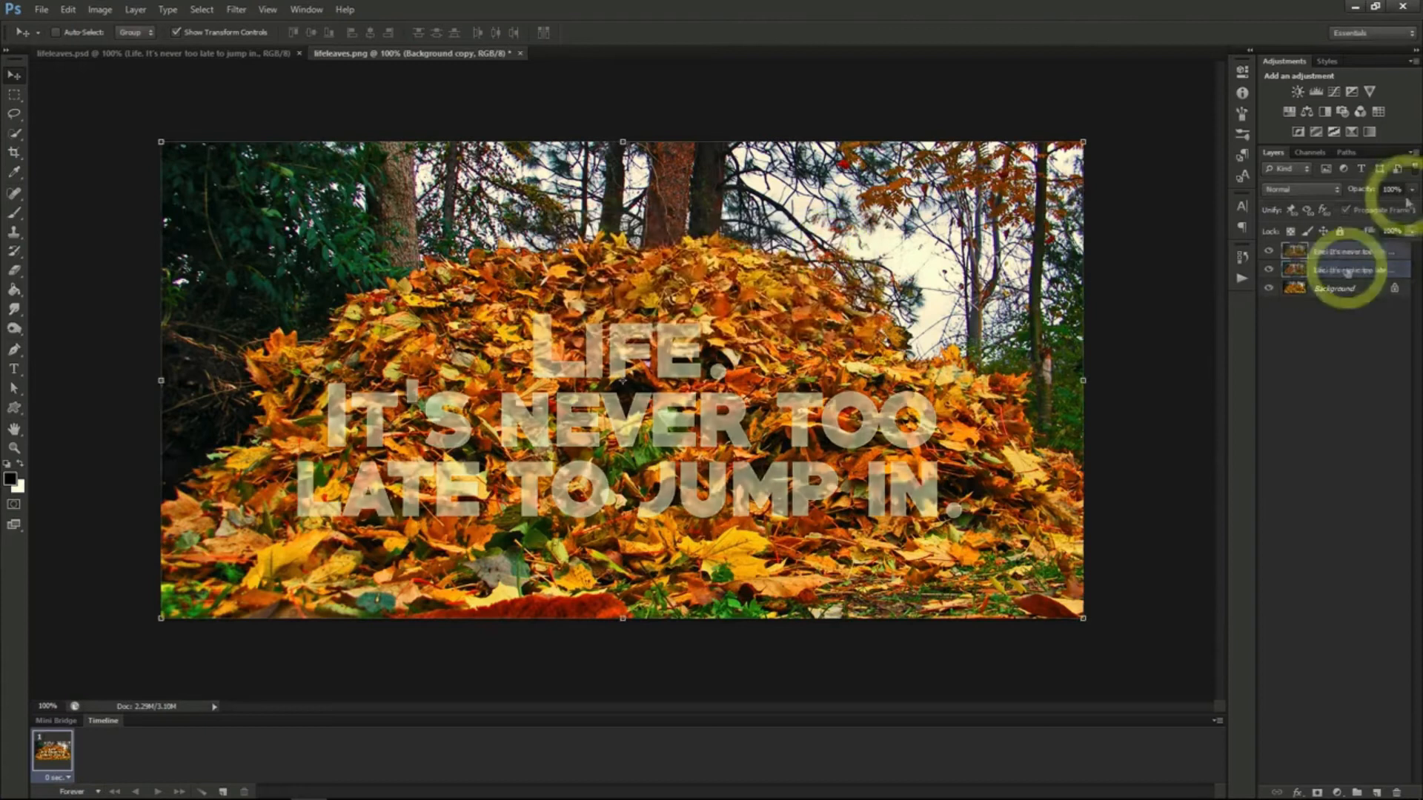
pyautogui.moveTo(1410, 212); pyautogui.dragTo(1369, 211)
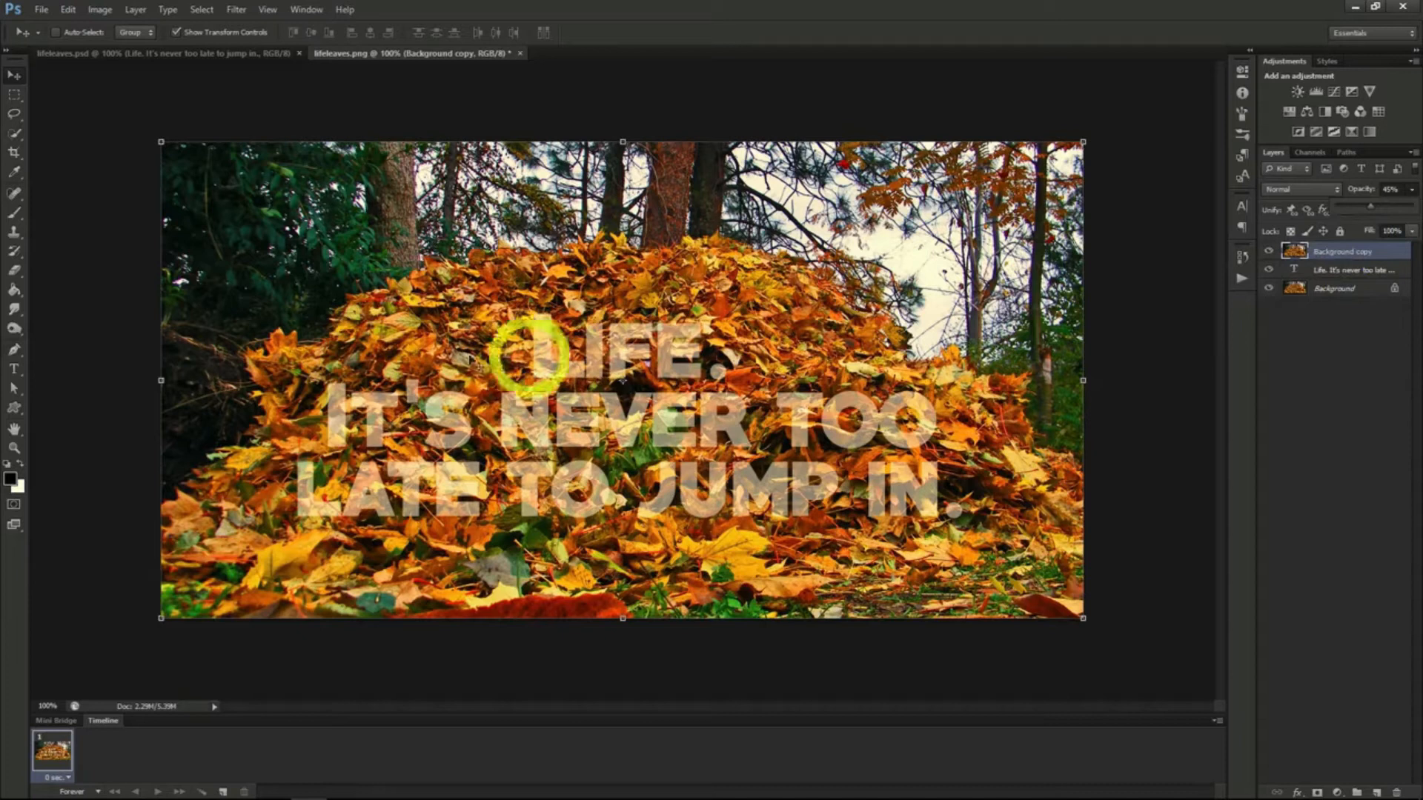
# Step: Quick-select leaves overlapping the letters on the Background copy, mask the layer to that selection and restore its opacity to 100%
pyautogui.click(14, 134)
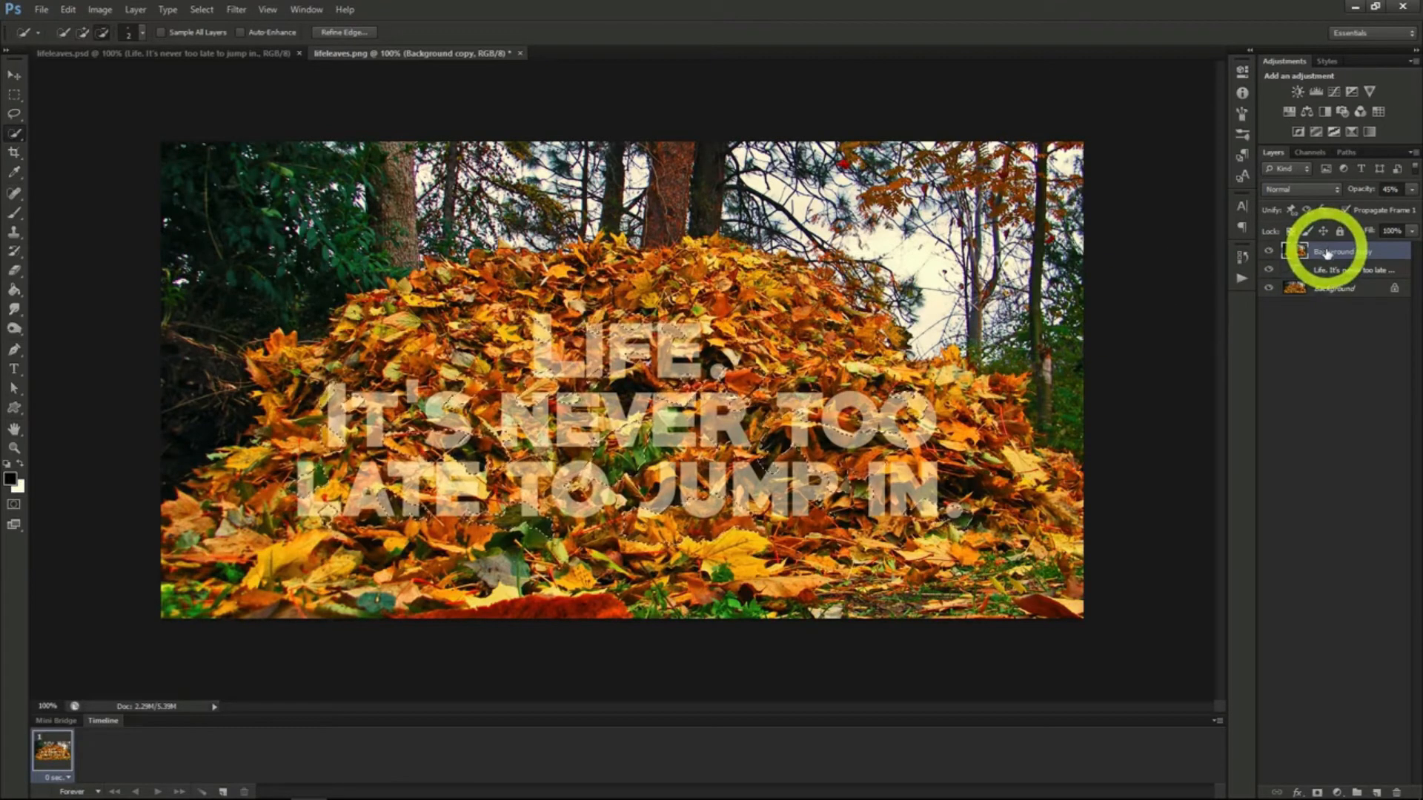
pyautogui.click(1316, 792)
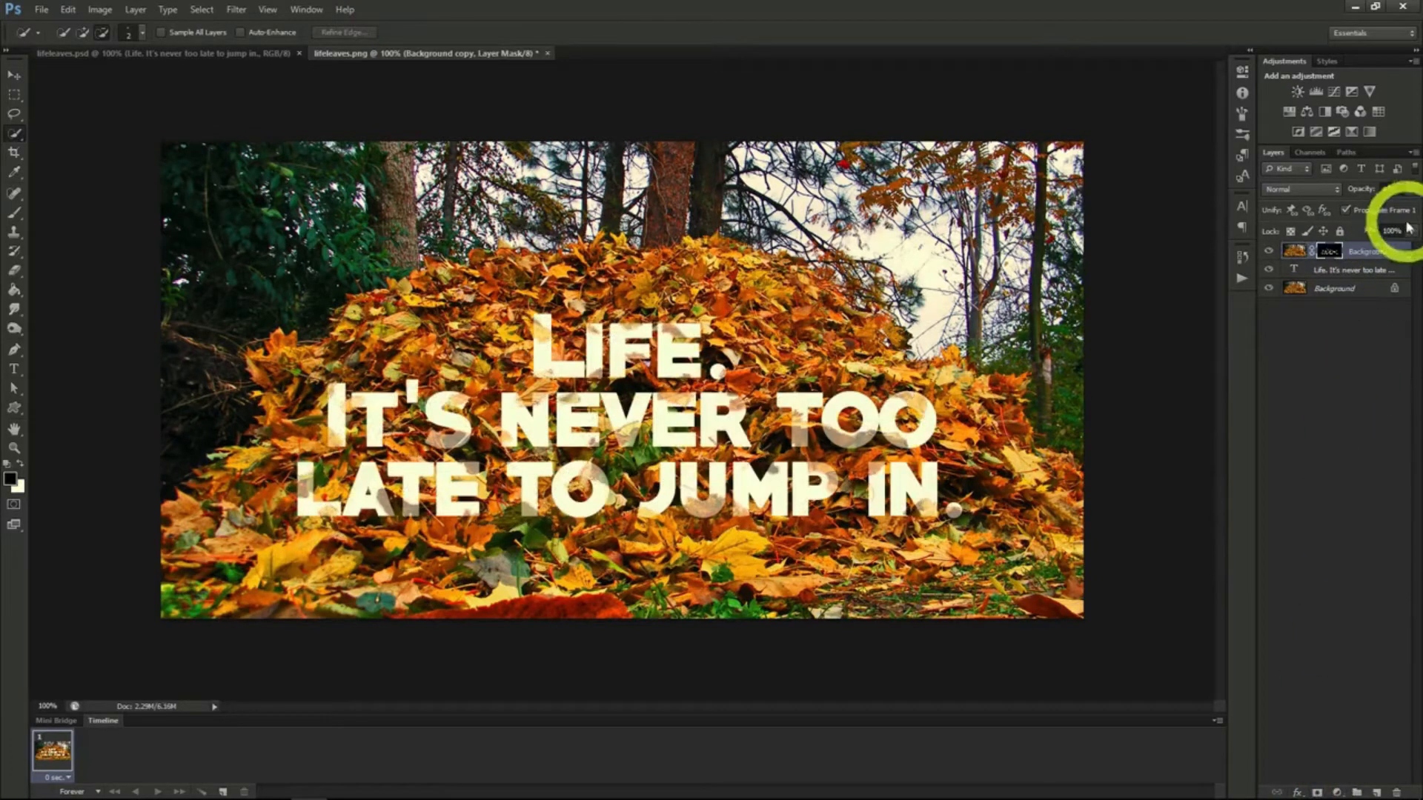
pyautogui.click(1415, 194)
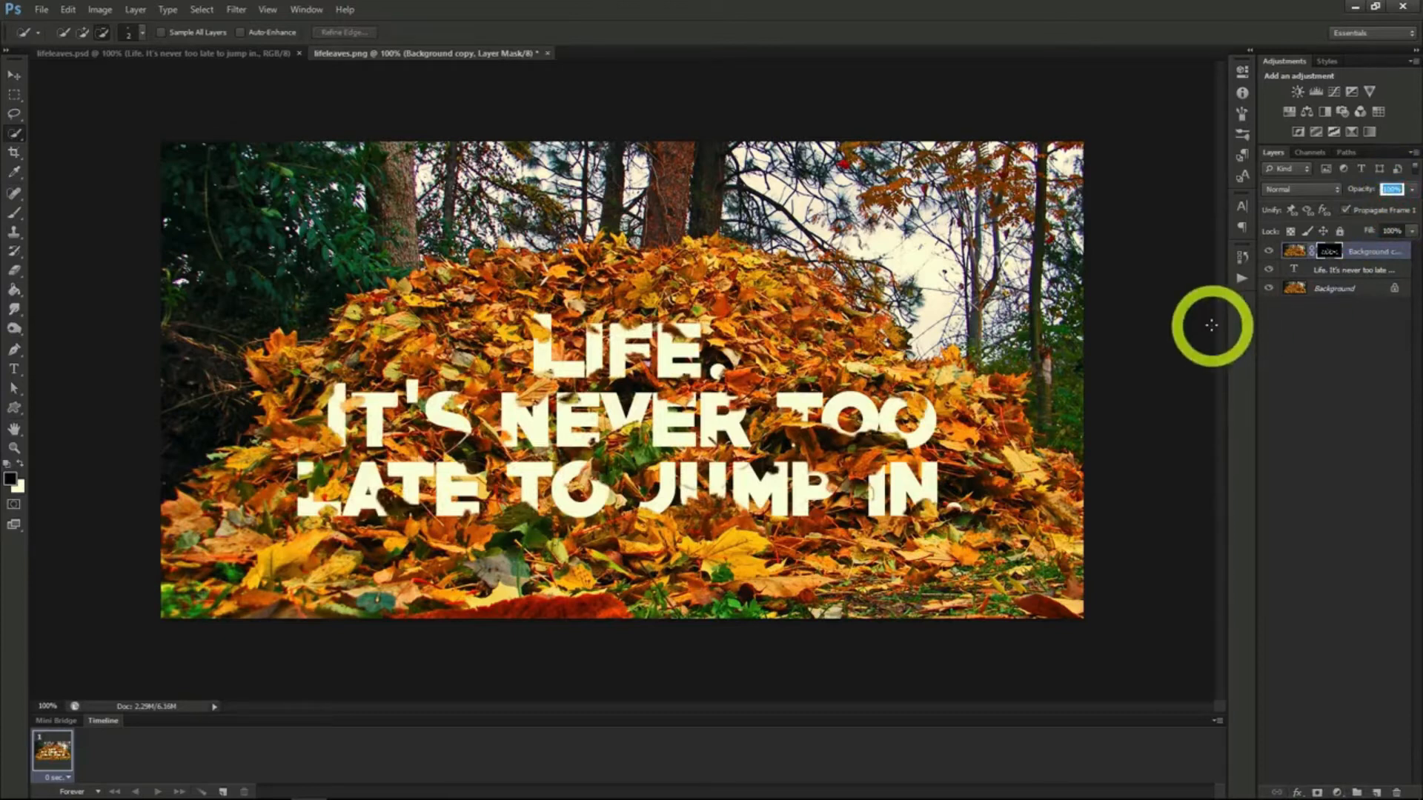
# Step: Add a Drop Shadow layer style to the masked Background copy so the leaves cast shadows on the letters
pyautogui.rightClick(1348, 257)
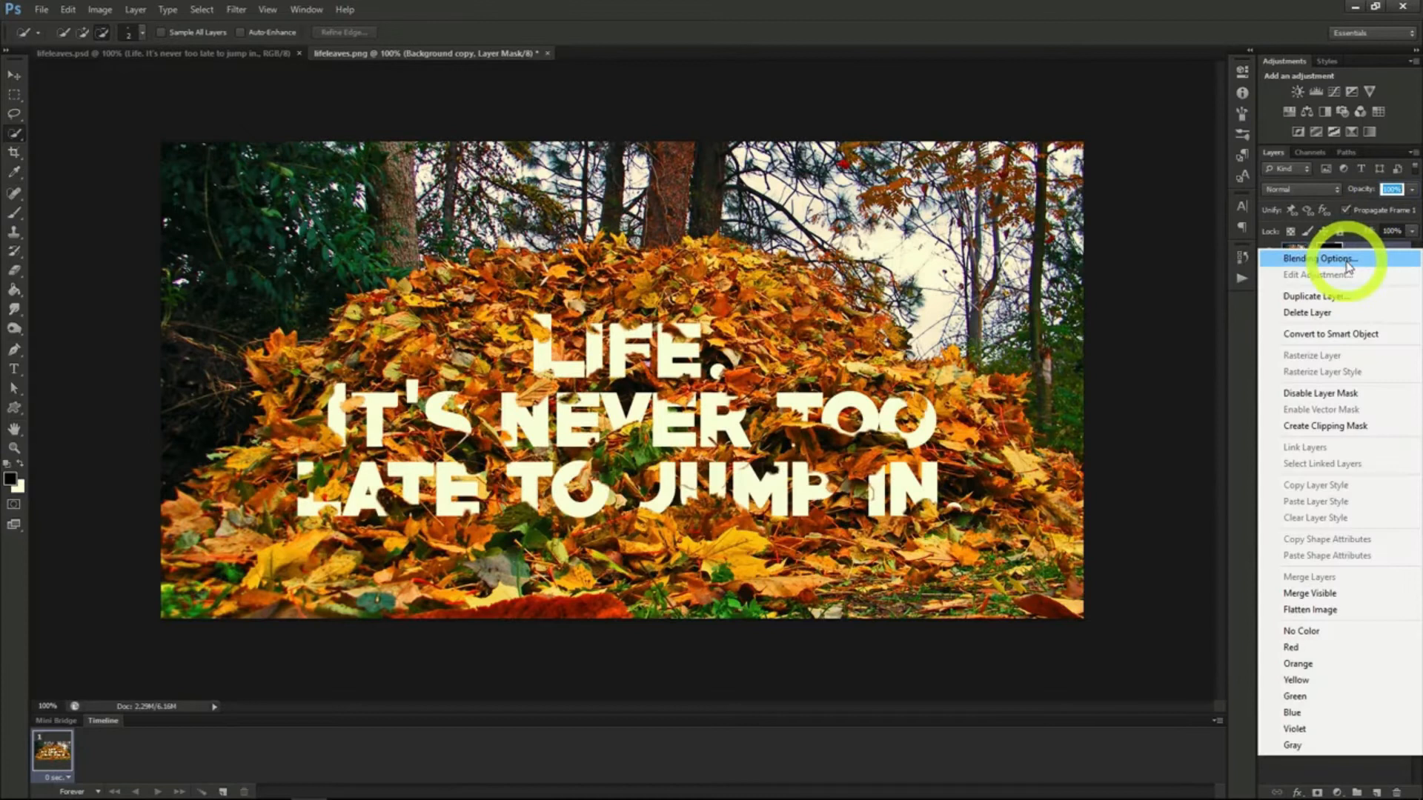
pyautogui.click(1347, 260)
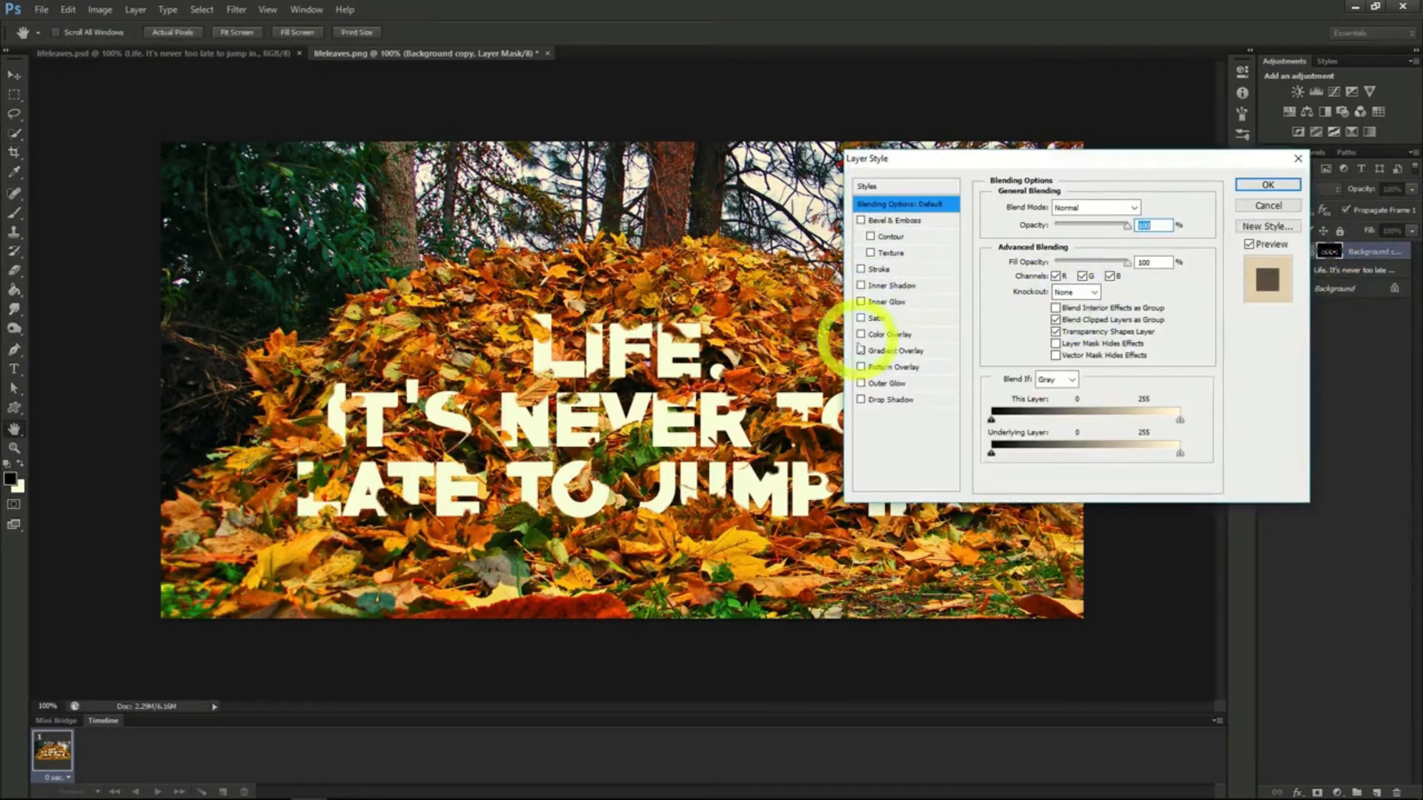
pyautogui.click(860, 400)
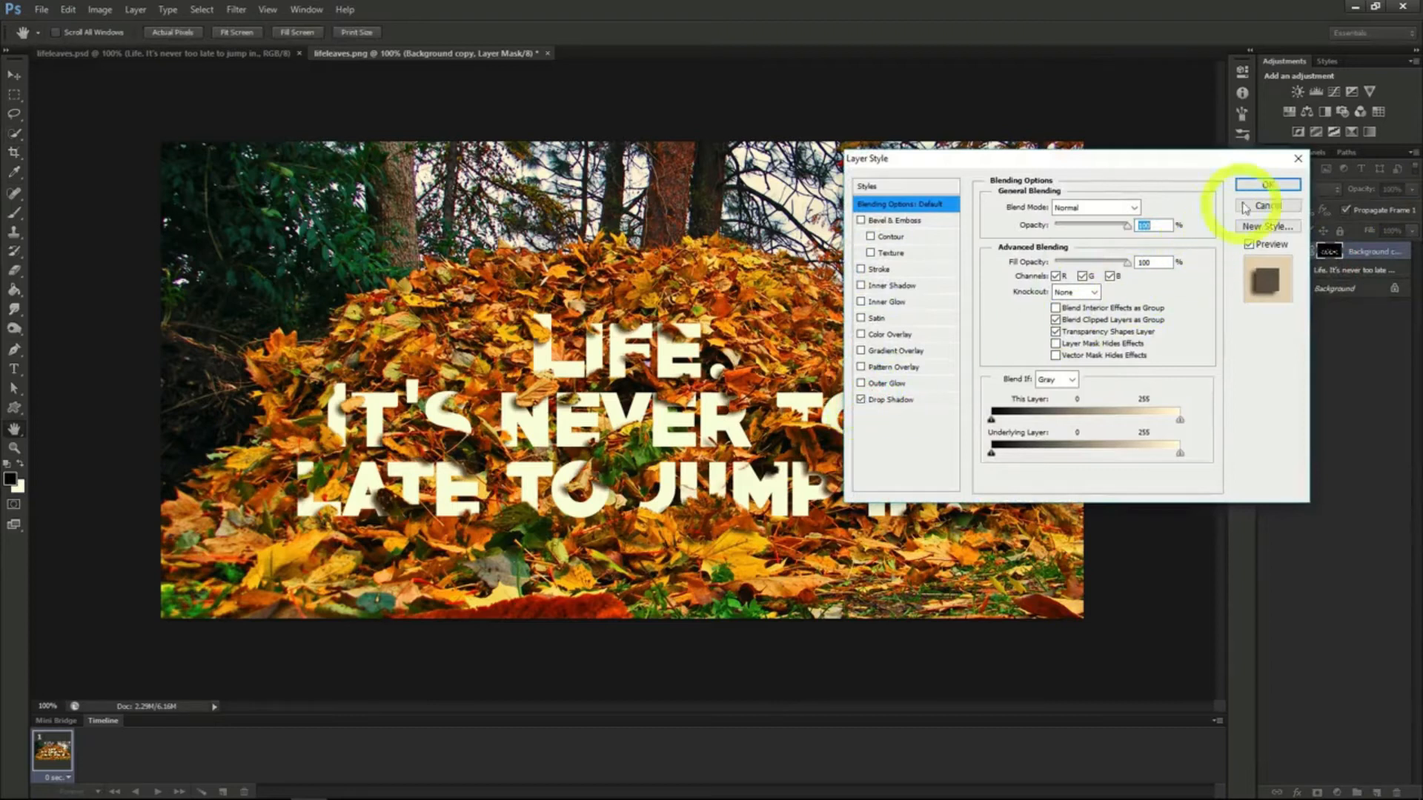
pyautogui.click(1267, 185)
# Step: Apply a Pattern Overlay to the text layer using the gray-brown texture and reduce the overlay's opacity to a faint tint
pyautogui.click(1336, 298)
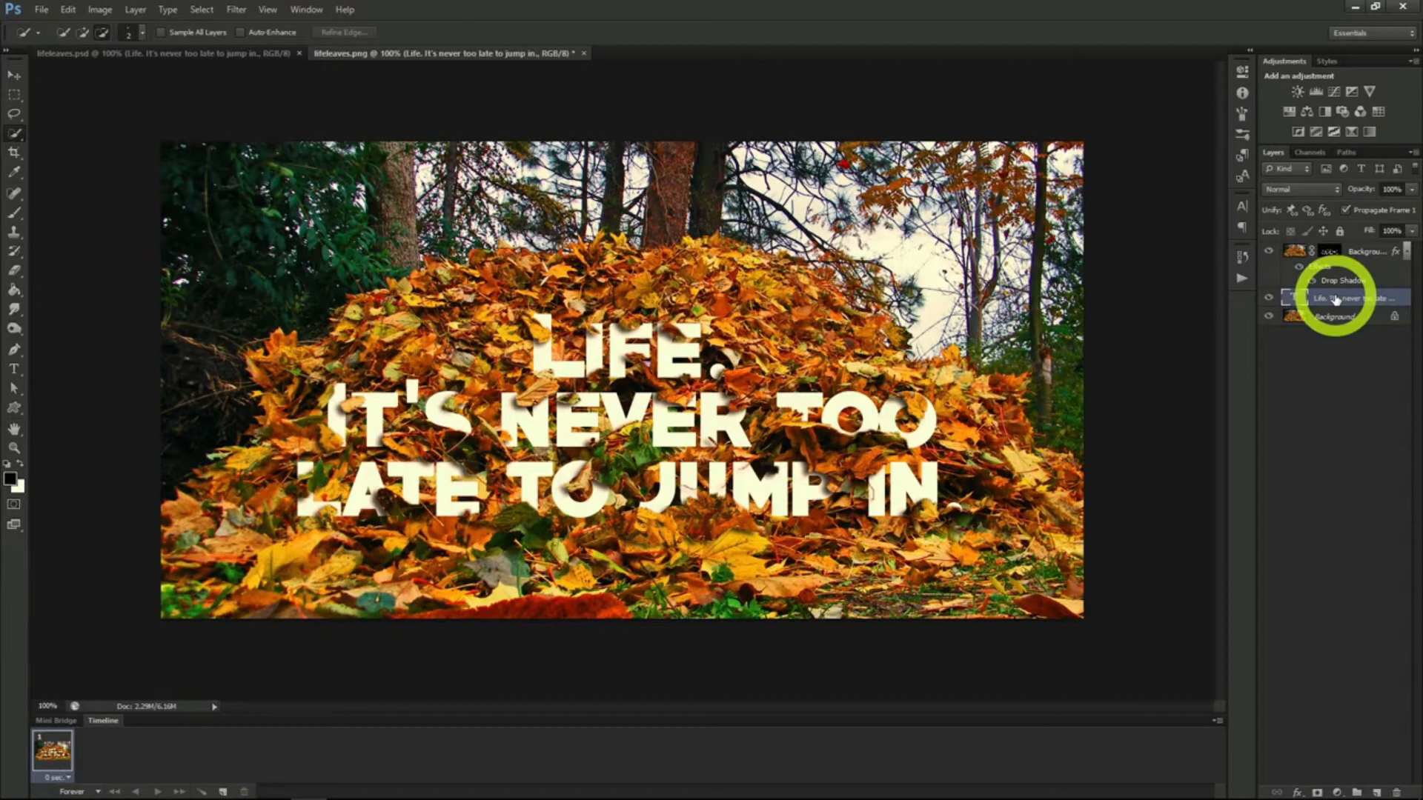
pyautogui.rightClick(1336, 299)
pyautogui.click(1242, 267)
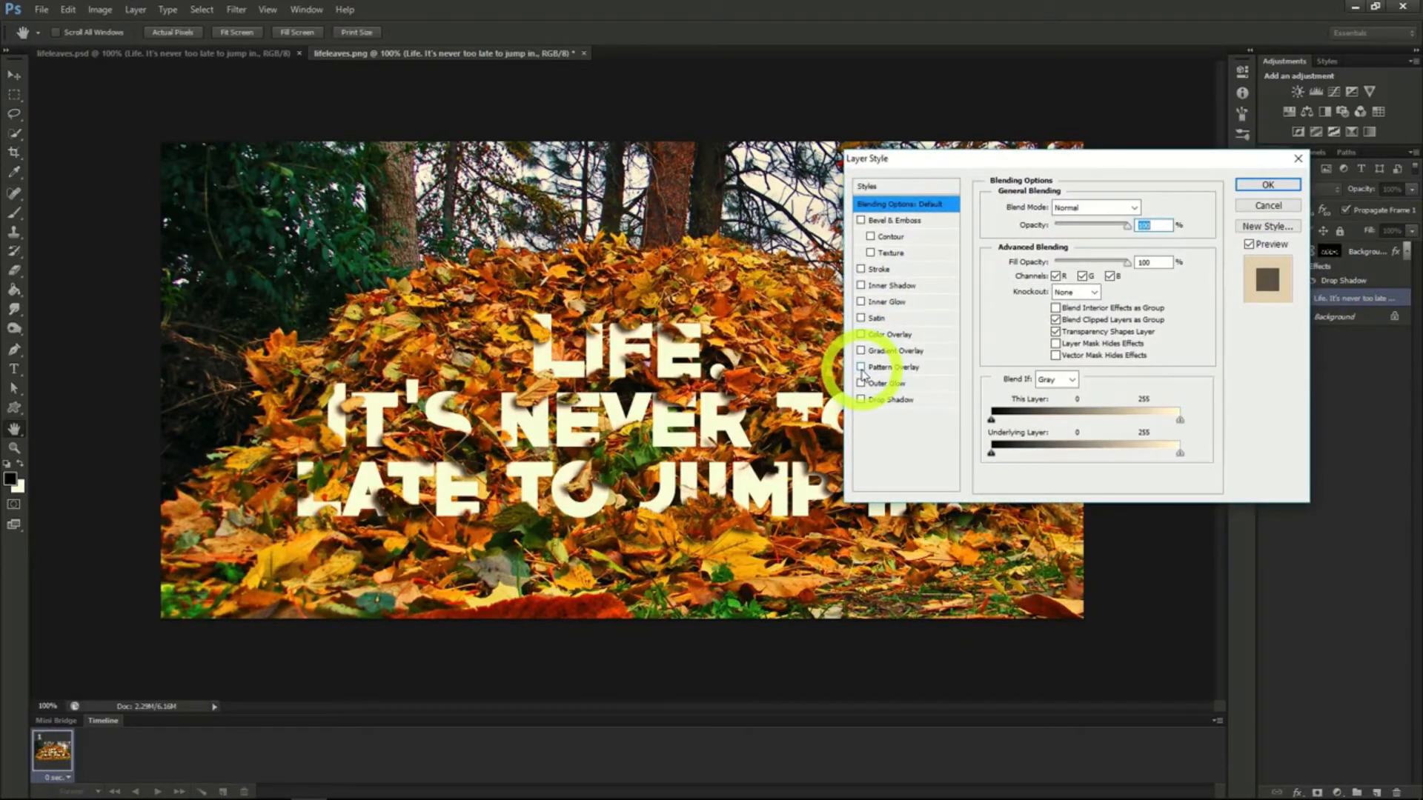
pyautogui.click(861, 368)
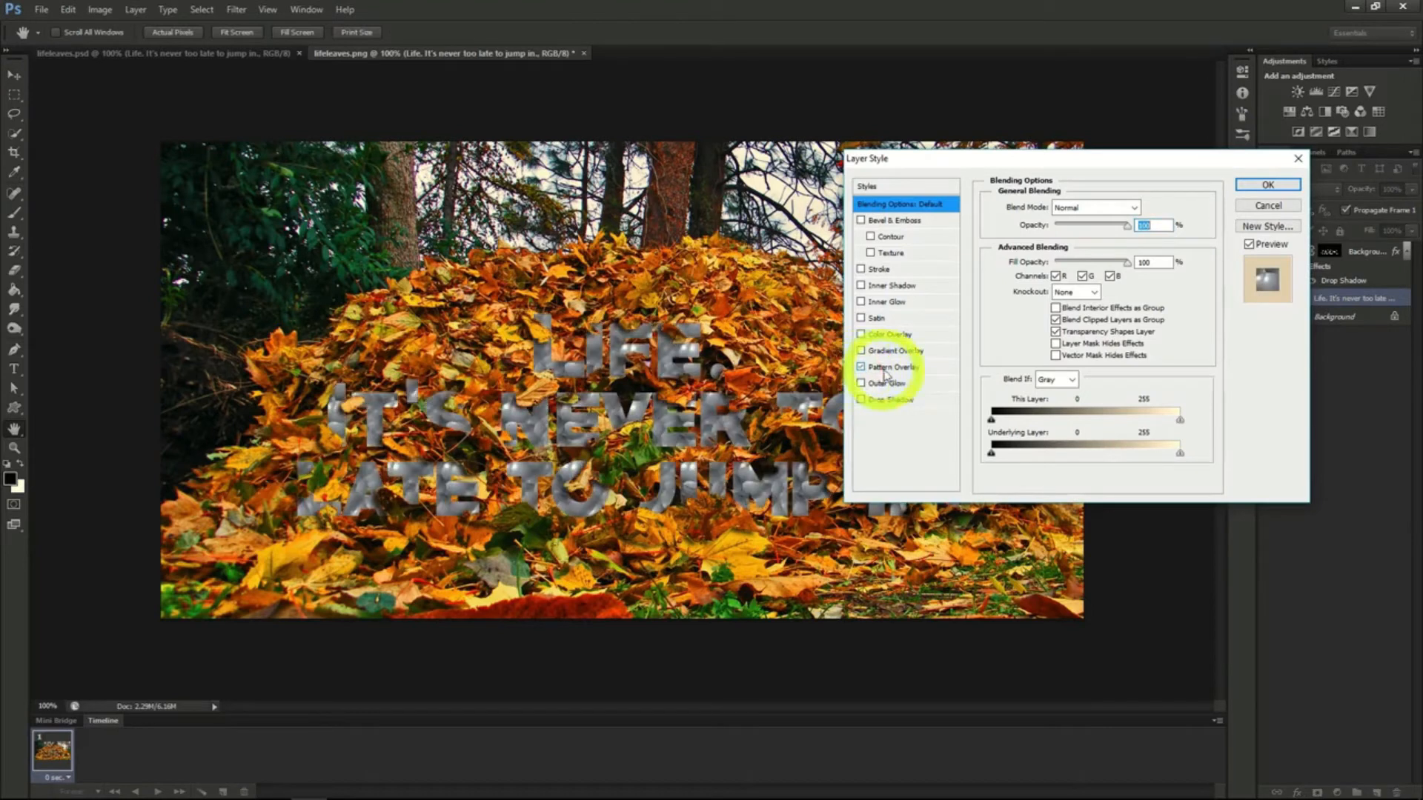
pyautogui.click(886, 369)
pyautogui.click(1091, 274)
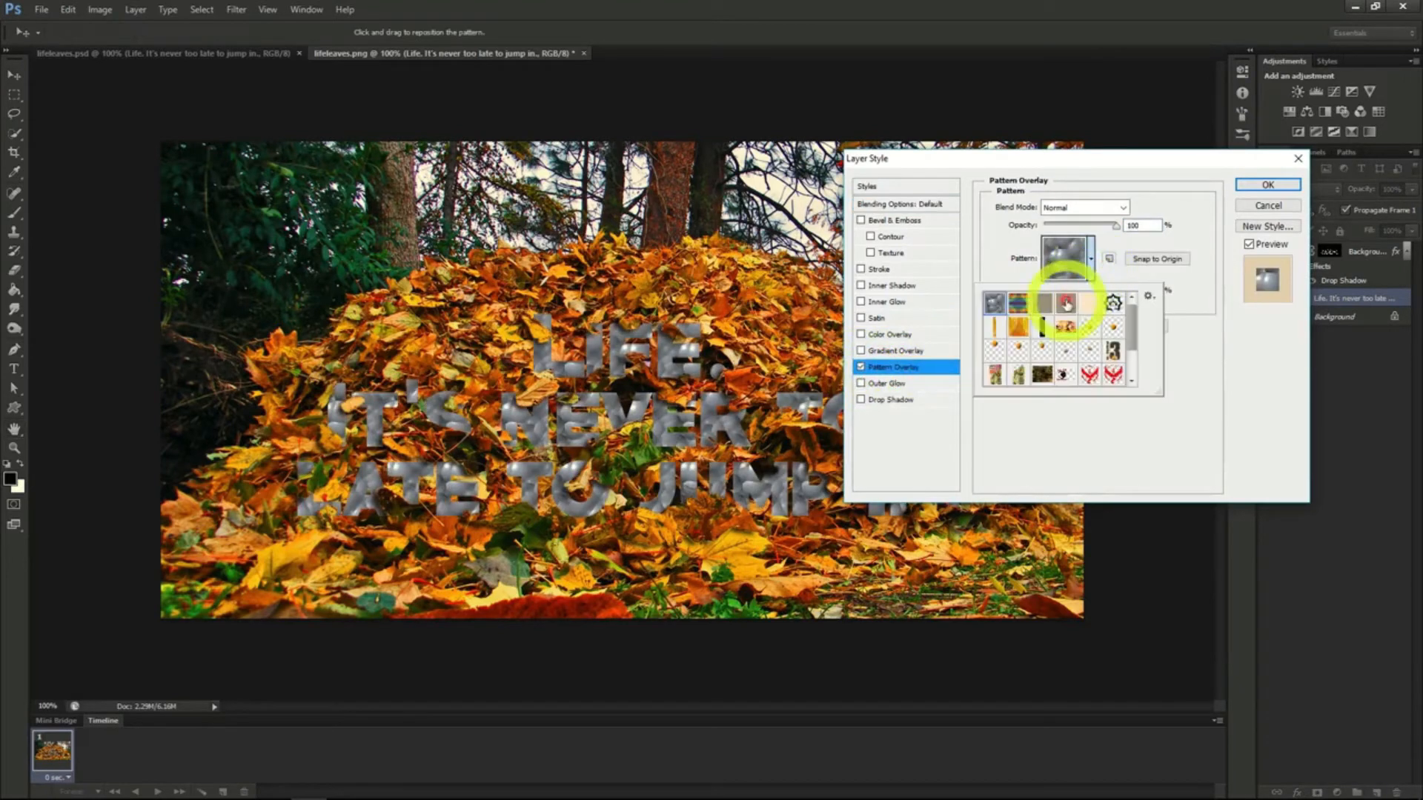
pyautogui.click(1069, 301)
pyautogui.click(1086, 258)
pyautogui.click(1118, 226)
pyautogui.moveTo(1119, 230); pyautogui.dragTo(1061, 229)
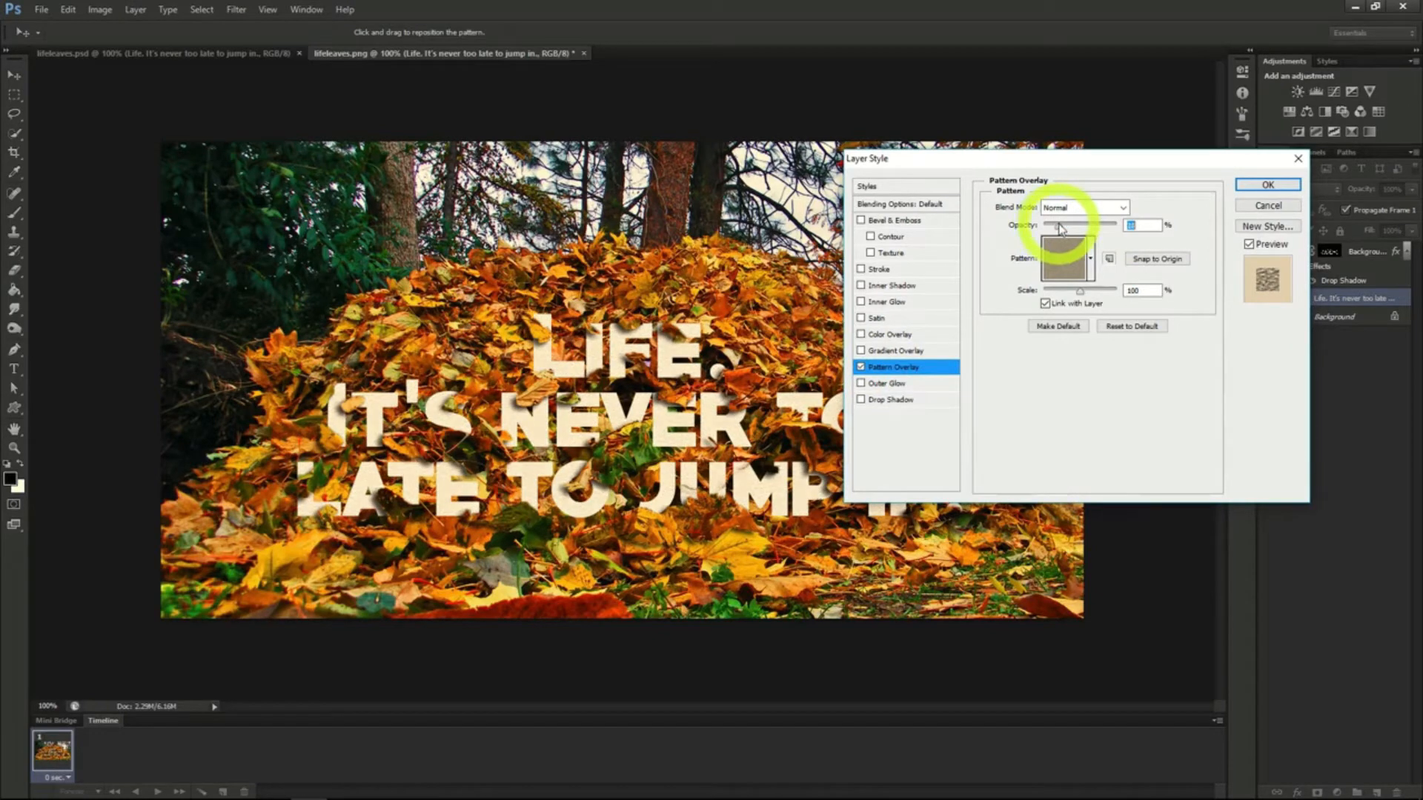
pyautogui.click(1262, 186)
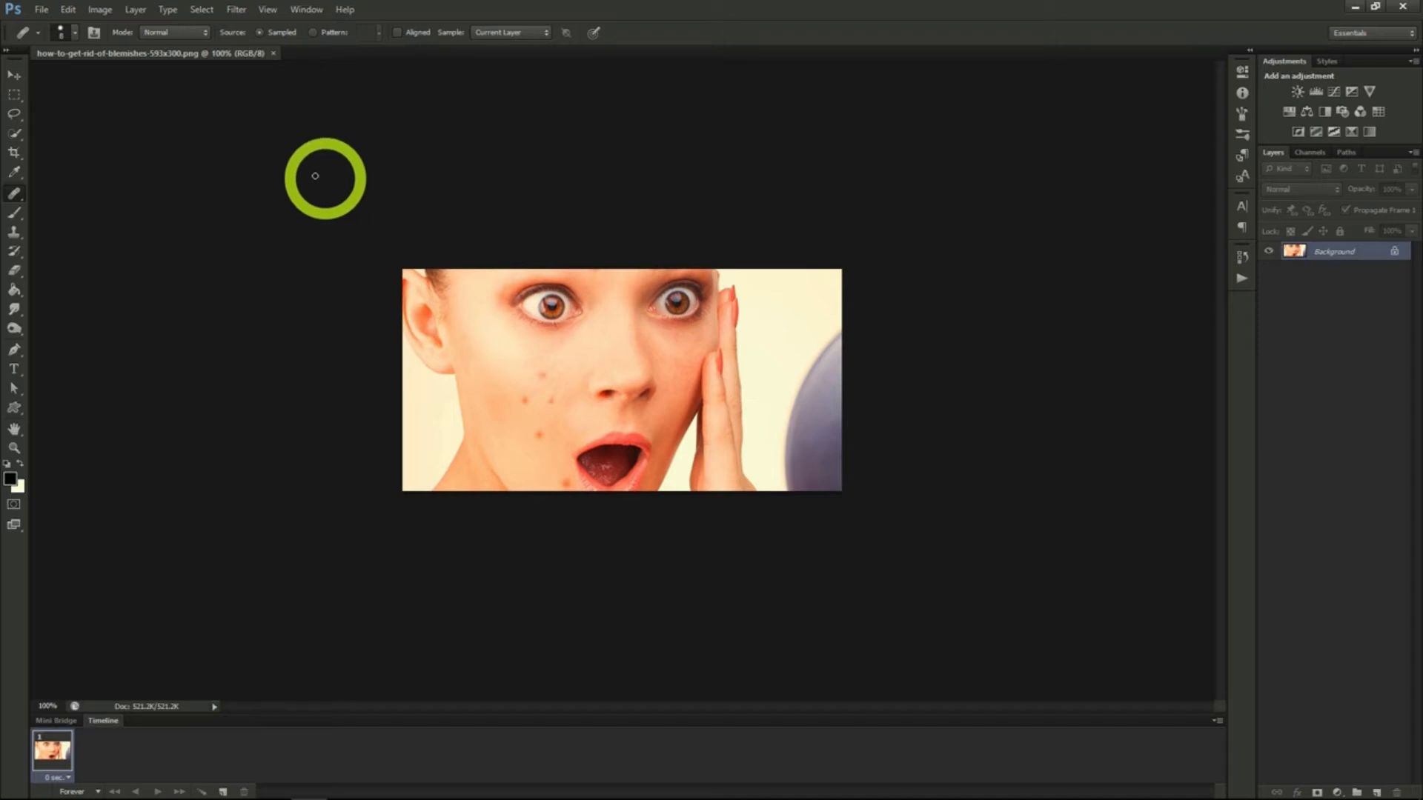
# Step: With the Healing Brush, sample clear cheek skin, enlarge the brush to 20 px and heal the three upper cheek blemishes
pyautogui.click(13, 175)
pyautogui.click(15, 194)
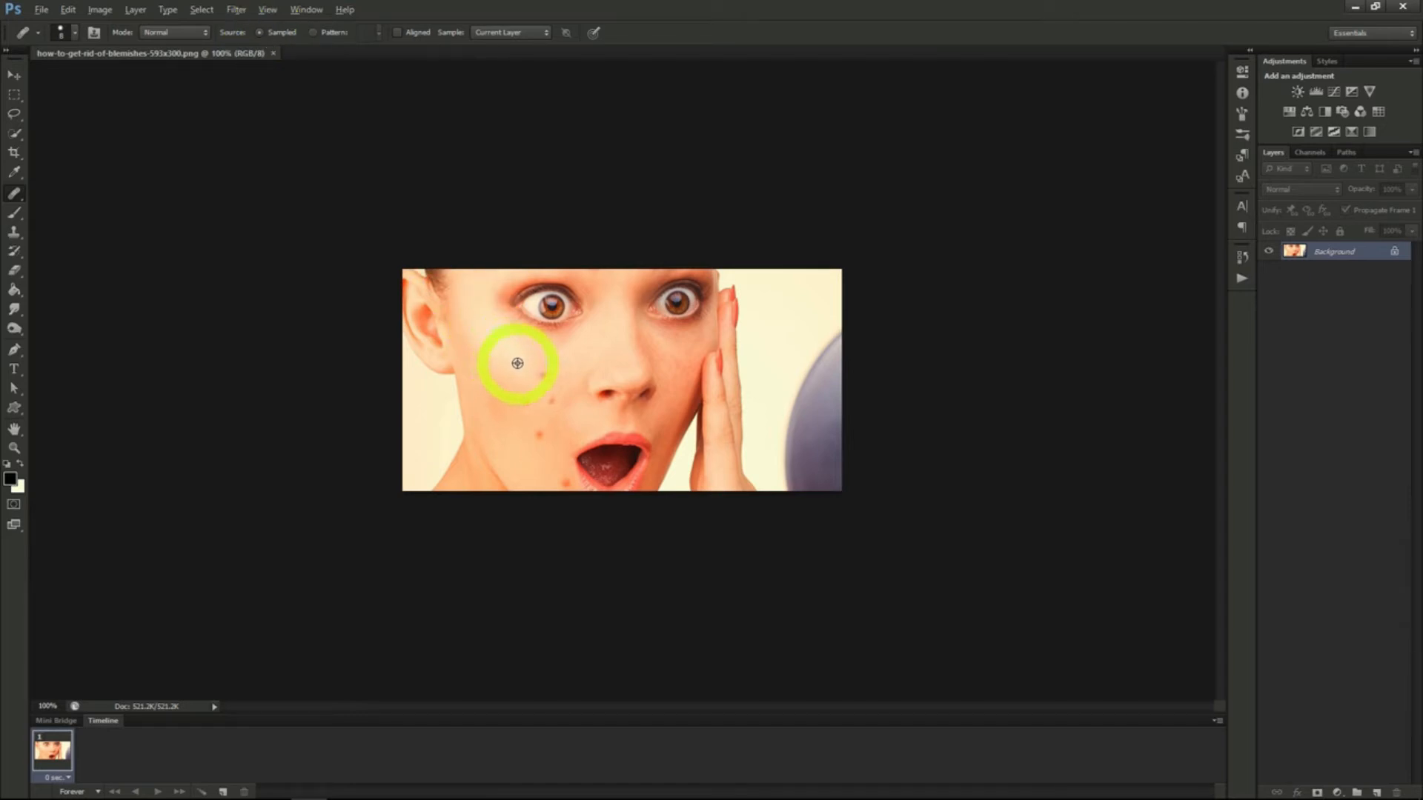
pyautogui.keyDown('alt'); pyautogui.click(555, 367); pyautogui.keyUp('alt')
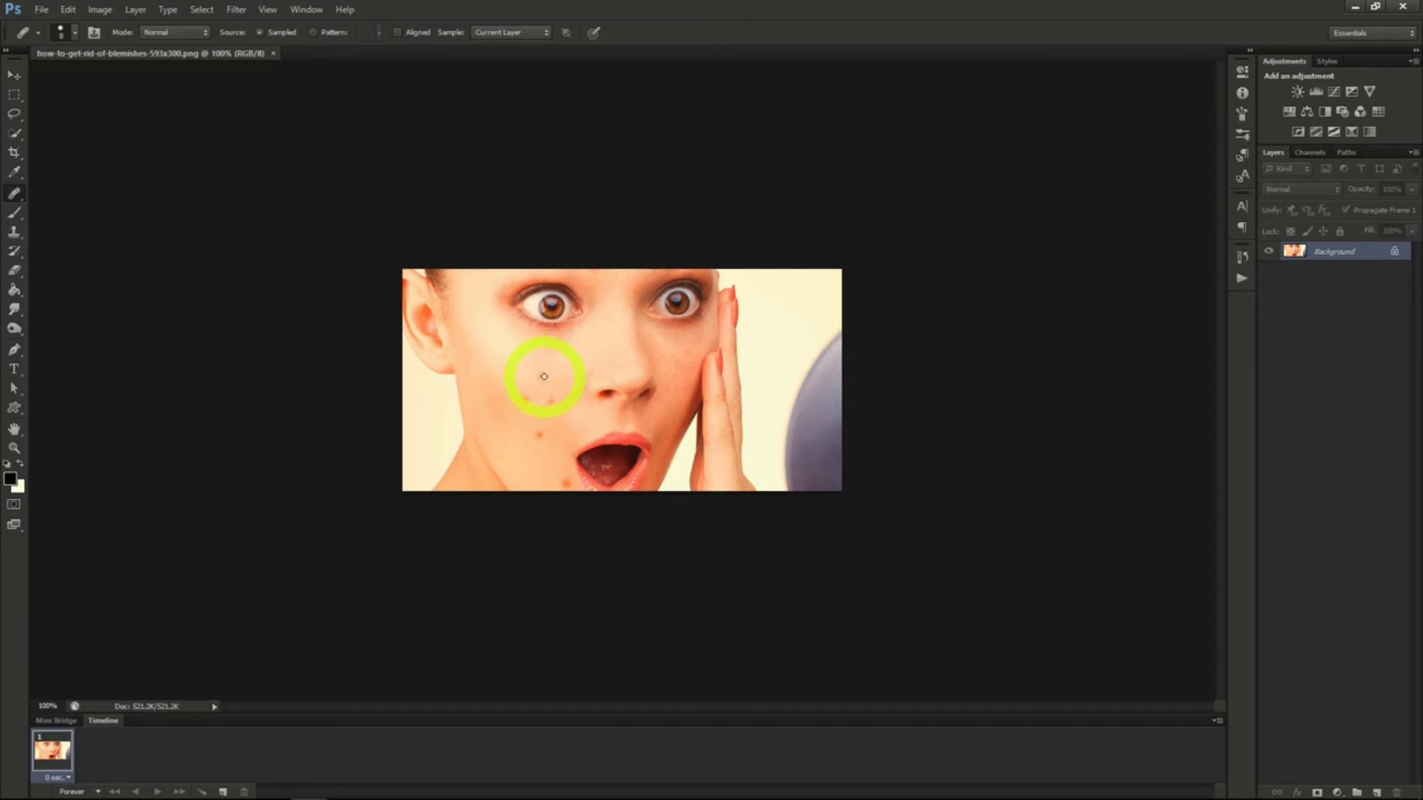
pyautogui.press(']')
pyautogui.press(']')
pyautogui.click(489, 374)
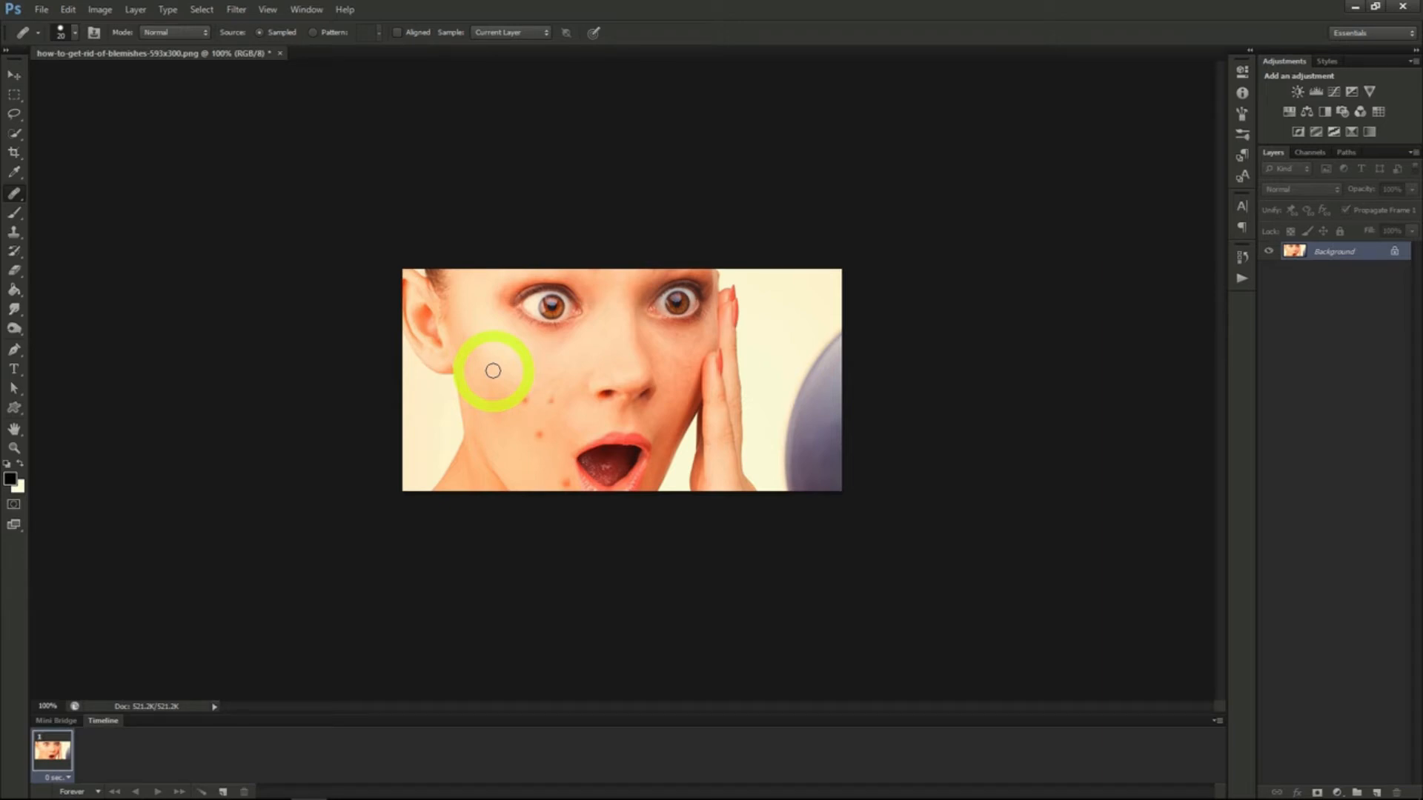
pyautogui.click(527, 400)
pyautogui.click(550, 400)
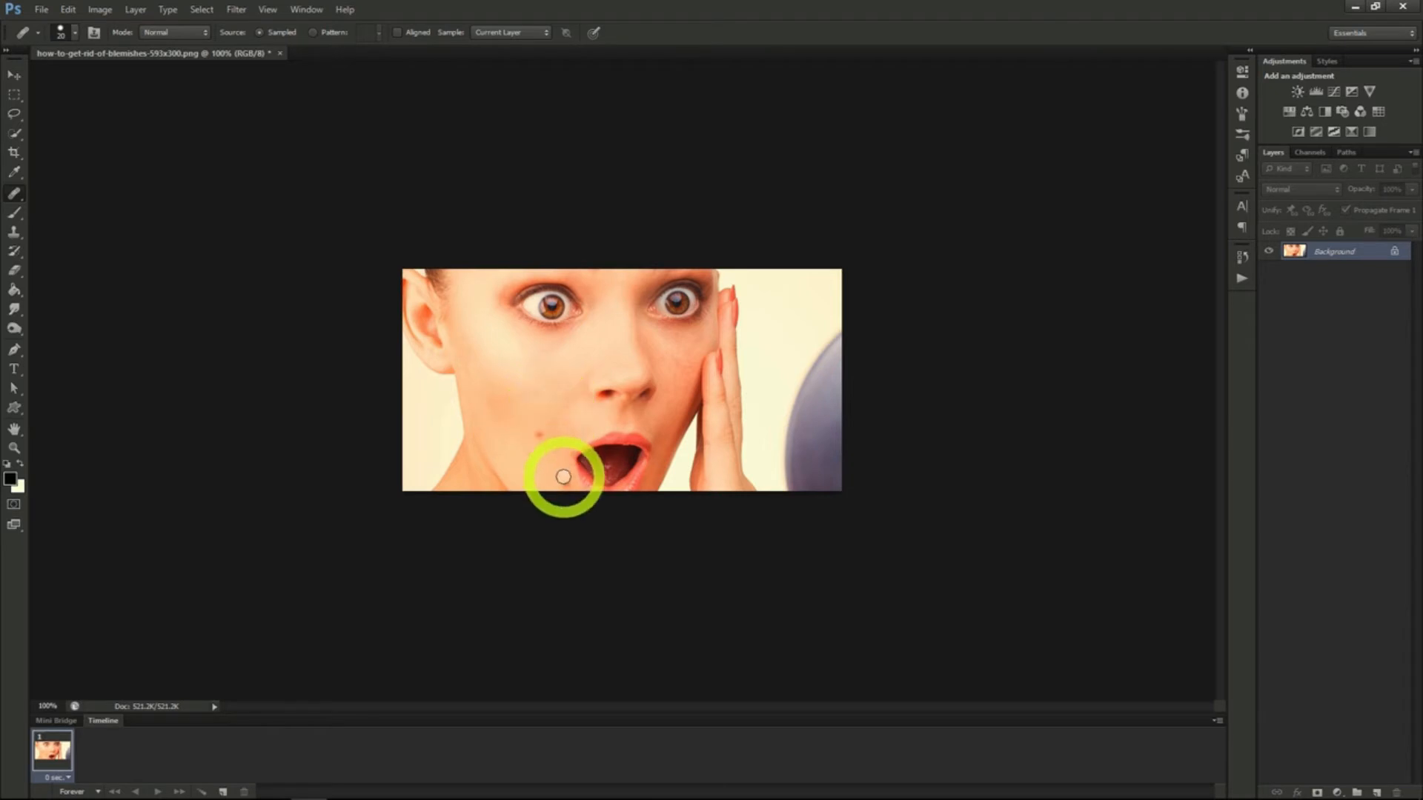
pyautogui.click(496, 406)
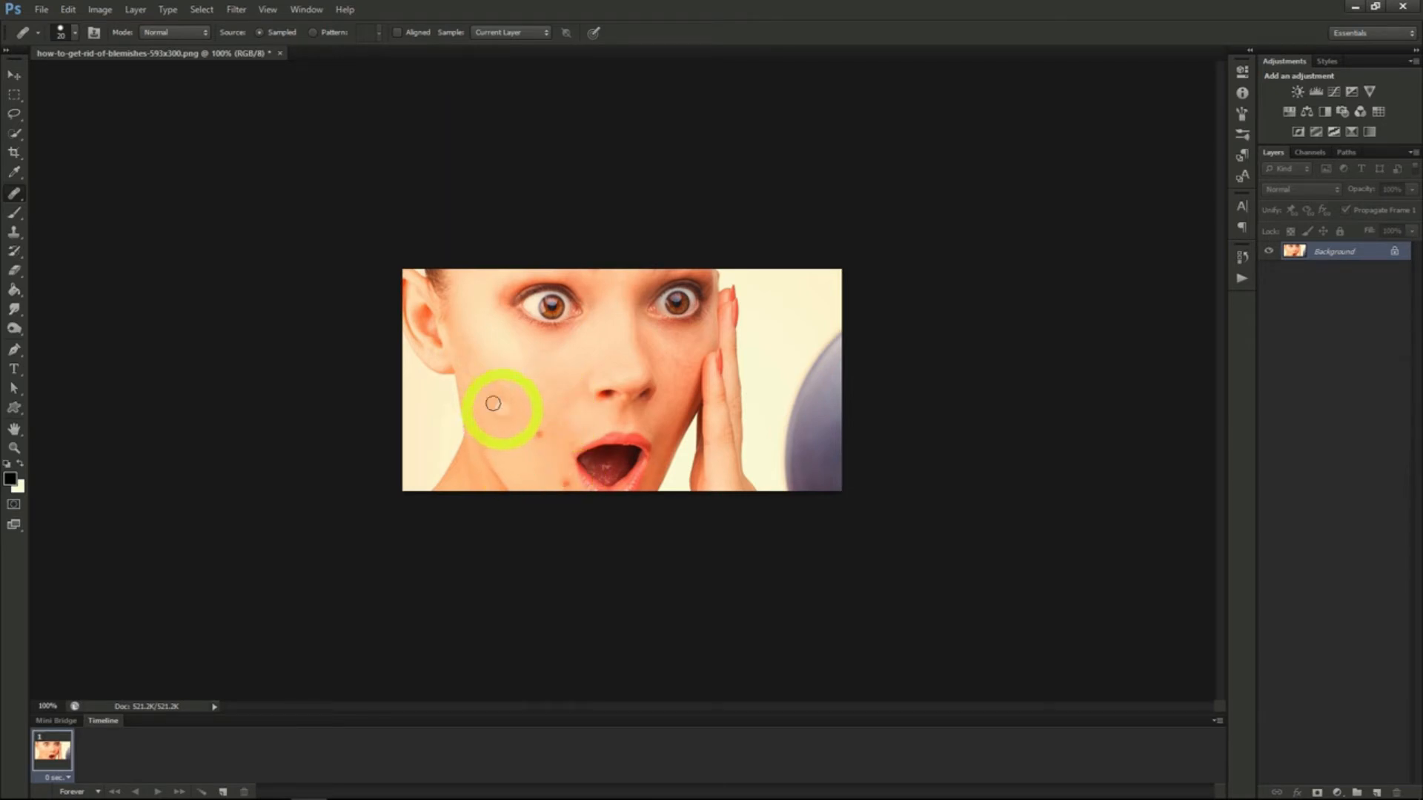
# Step: Use the Spot Healing Brush in Proximity Match mode to remove the two remaining blemishes on the lower cheek and beside the mouth
pyautogui.rightClick(12, 195)
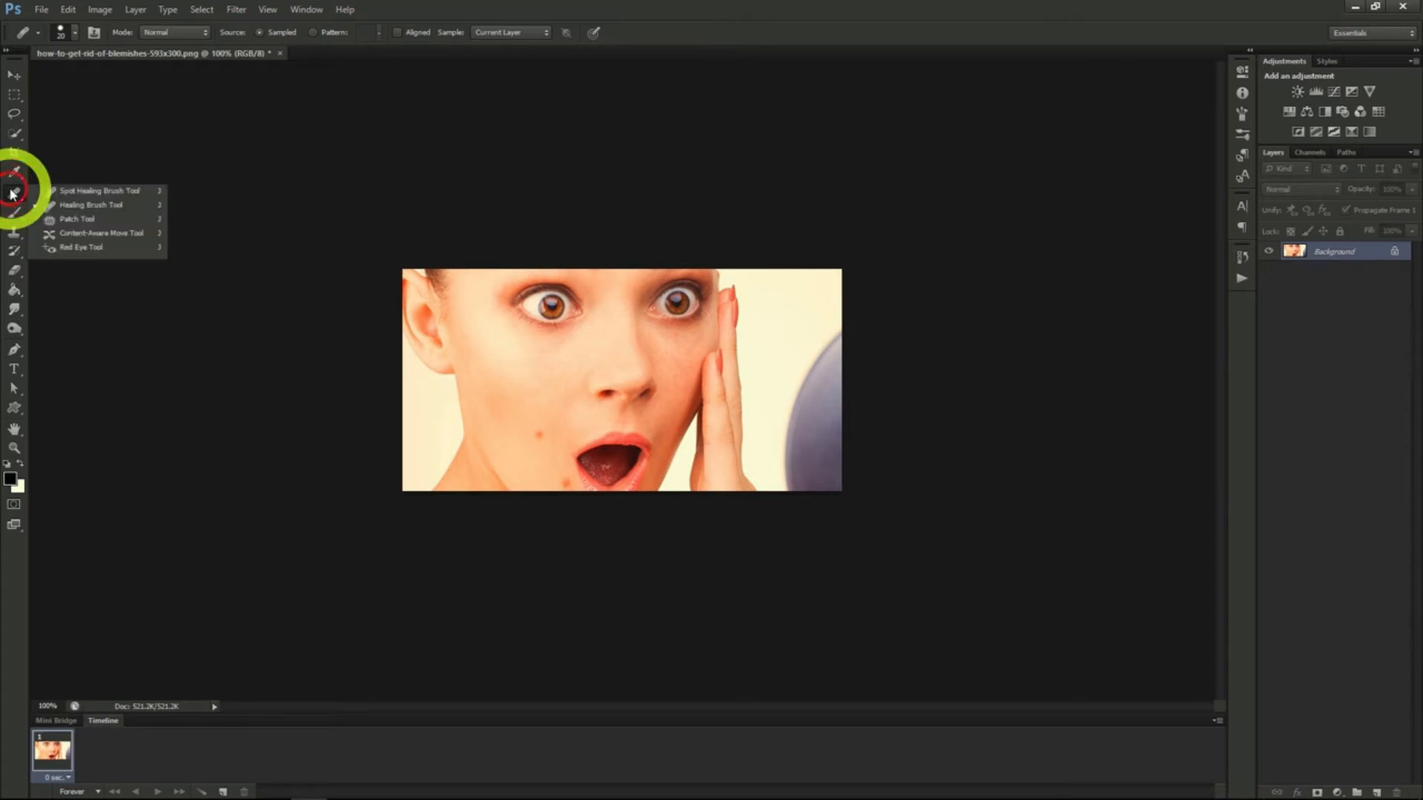
pyautogui.click(76, 197)
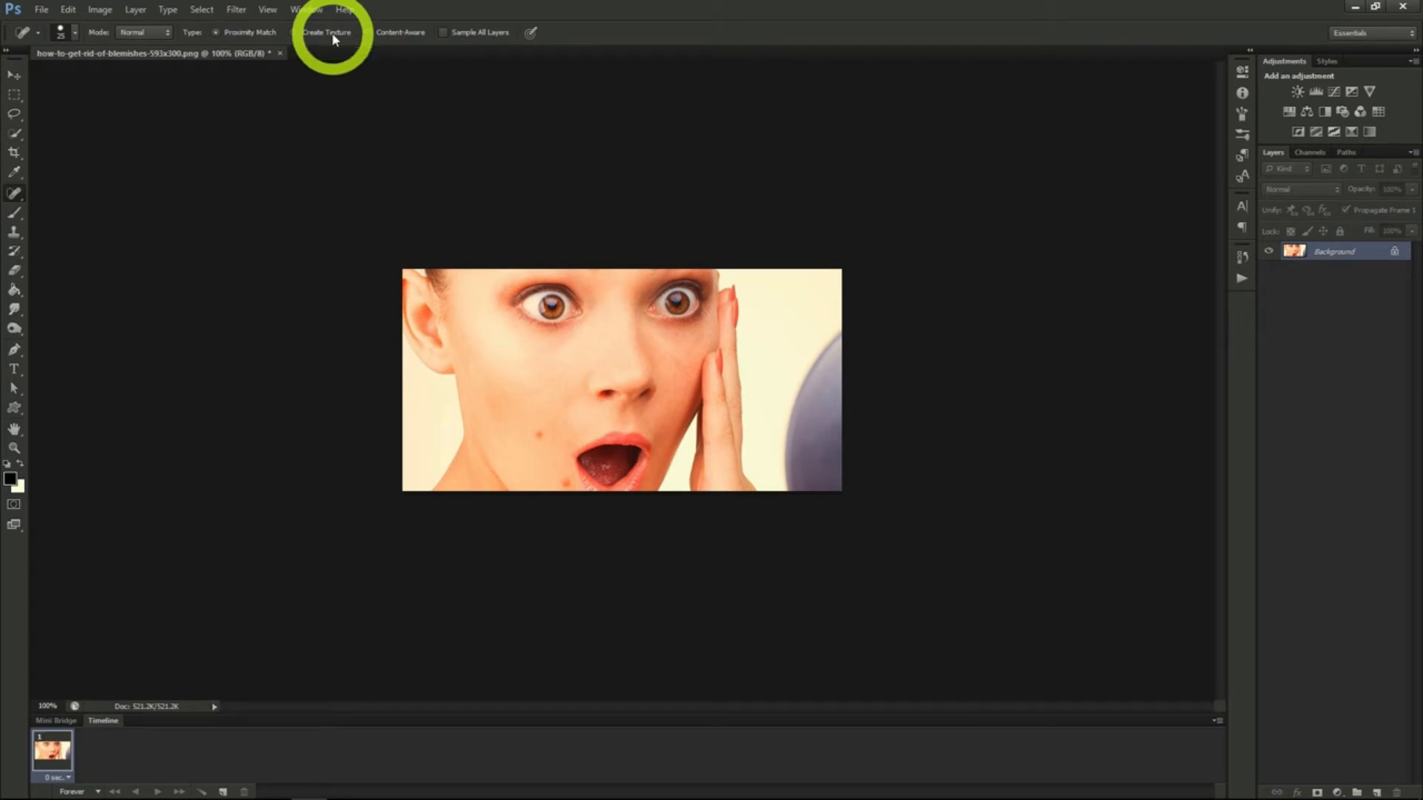
pyautogui.click(396, 35)
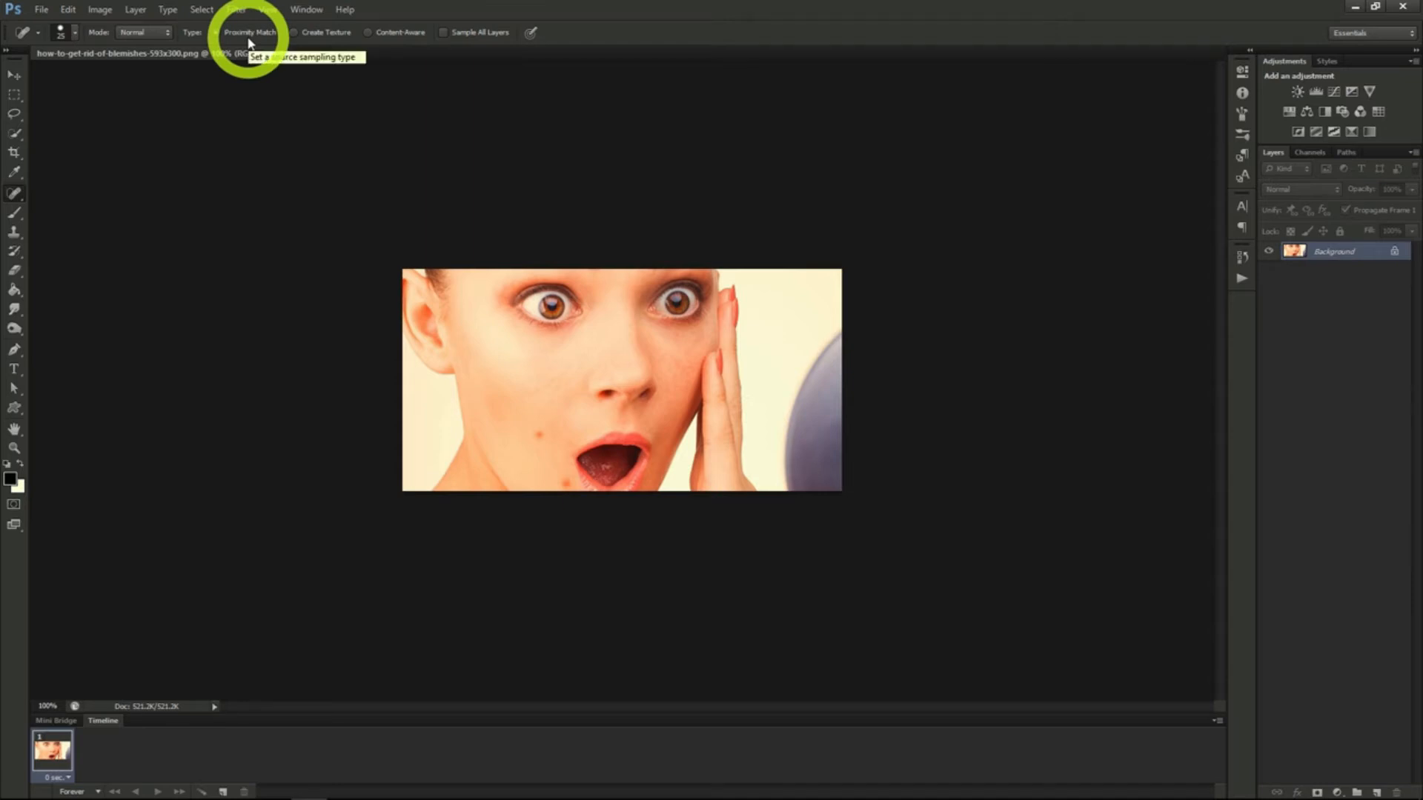
pyautogui.click(539, 439)
pyautogui.click(566, 483)
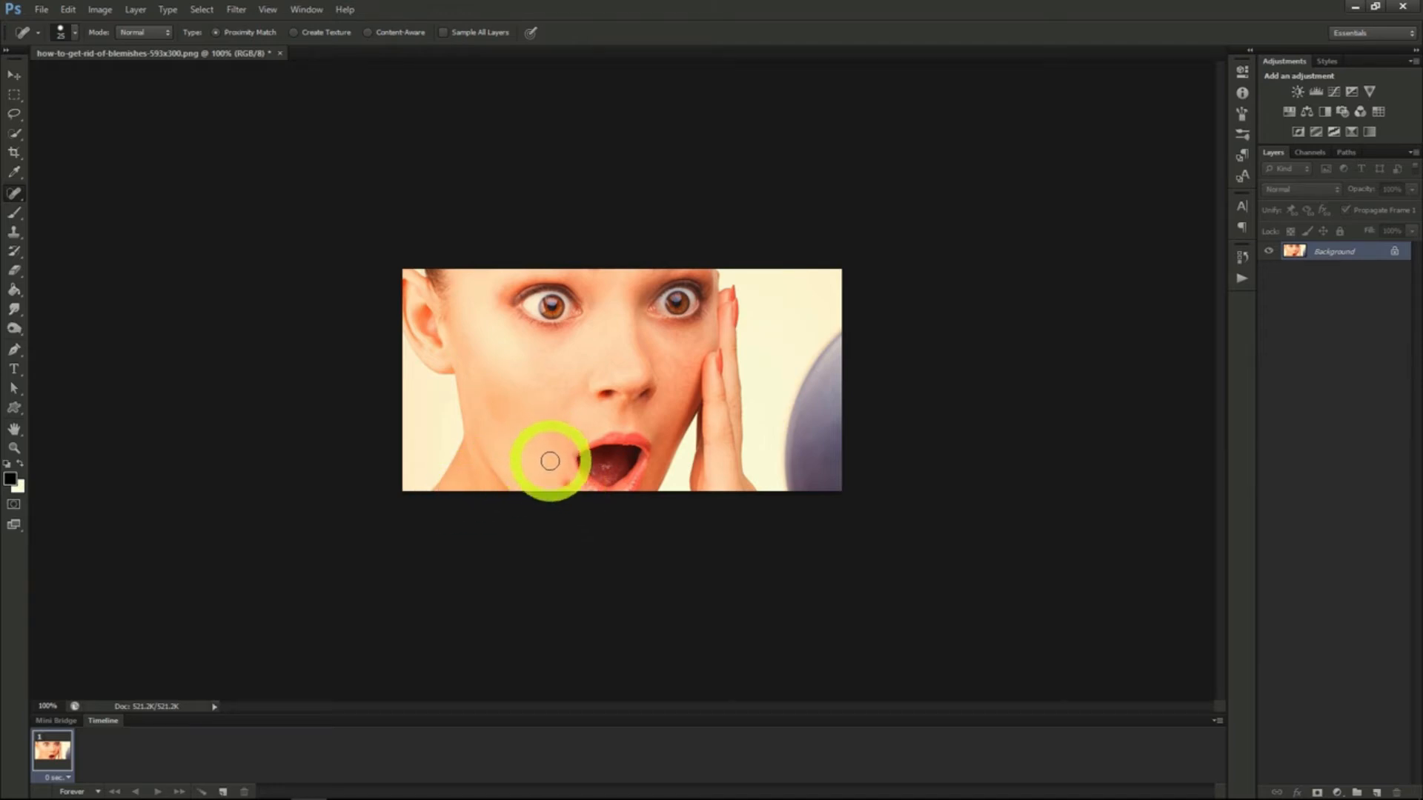
pyautogui.click(564, 483)
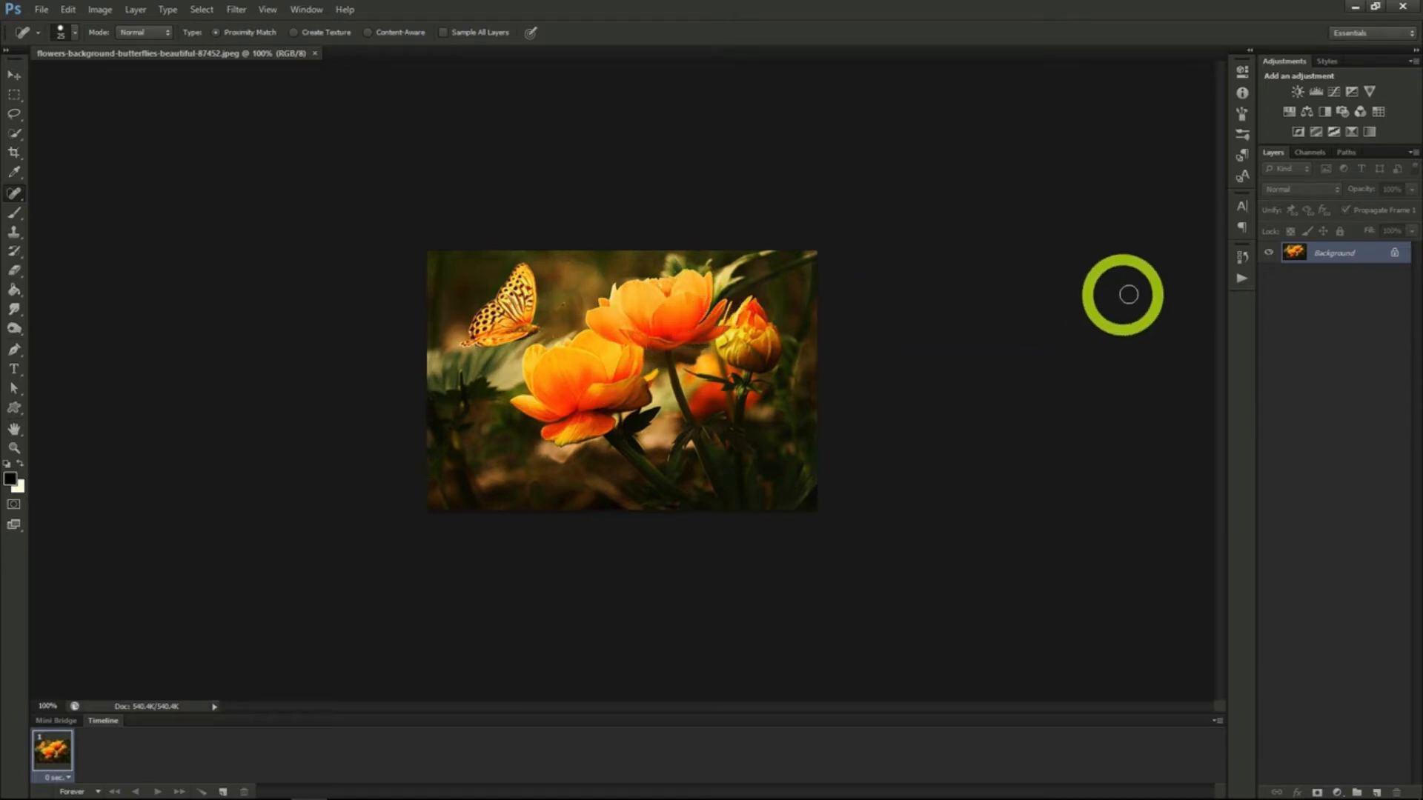
# Step: Convert the flower photo's Background to a Smart Object and apply the Stained Glass filter with cell size 2, border thickness 1 and light intensity 2
pyautogui.rightClick(1330, 256)
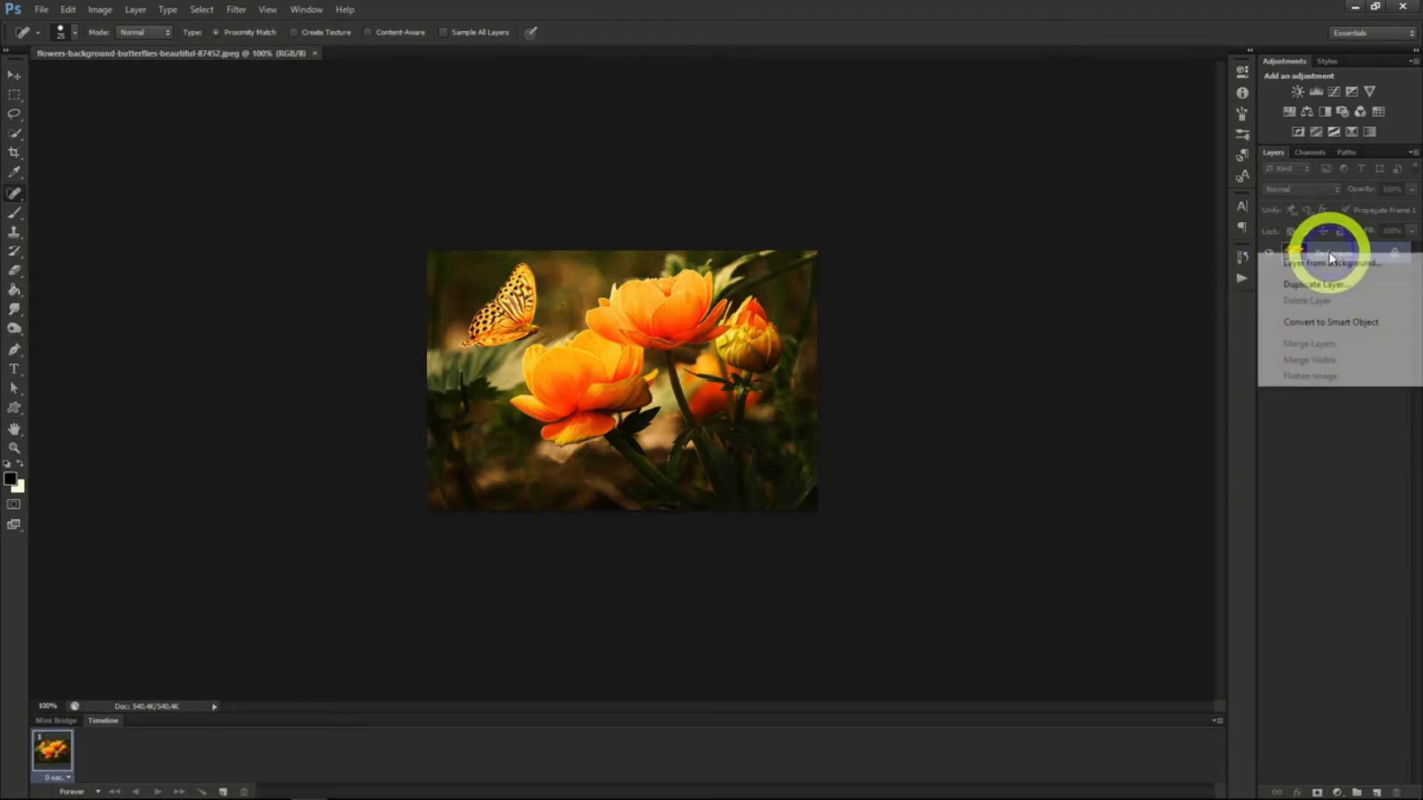
pyautogui.click(1326, 326)
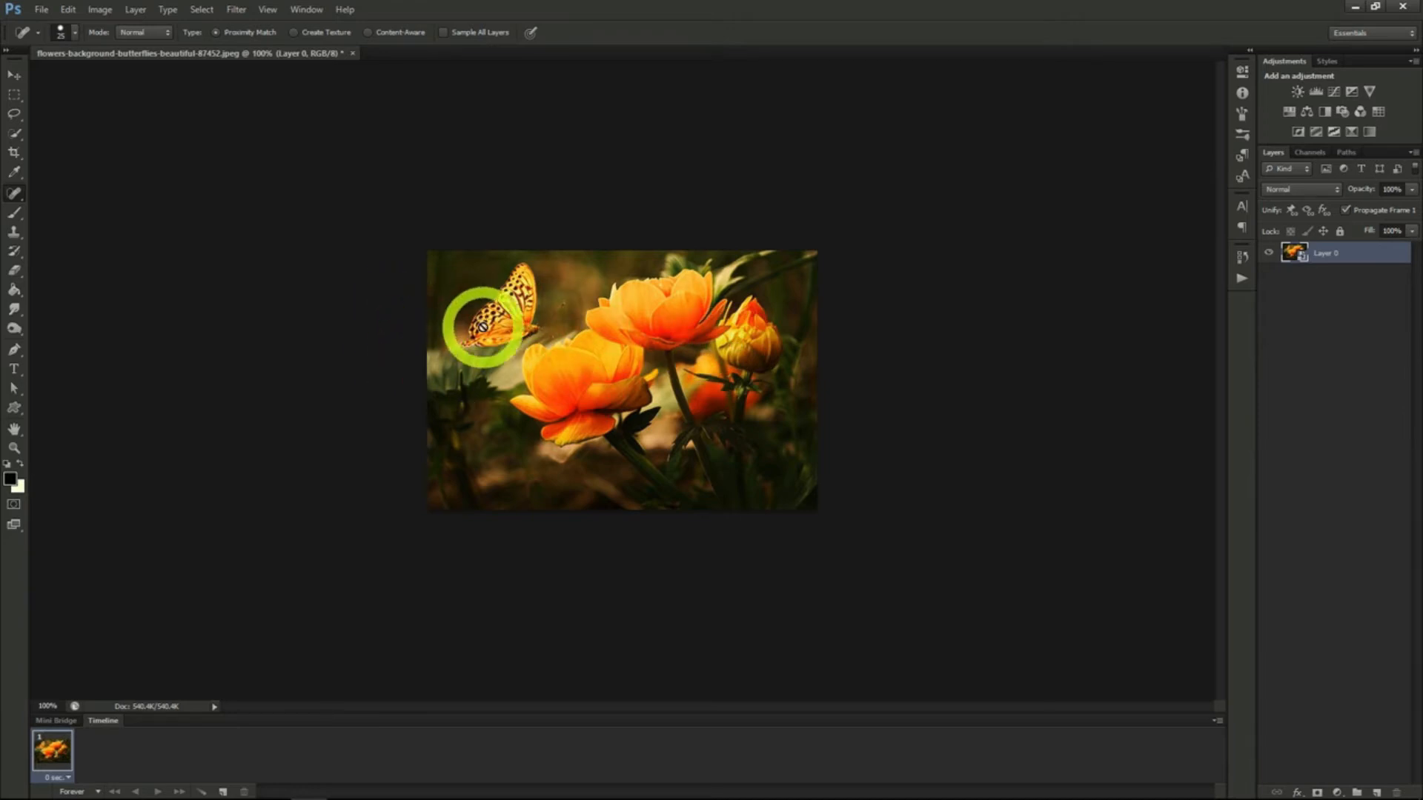
pyautogui.click(234, 10)
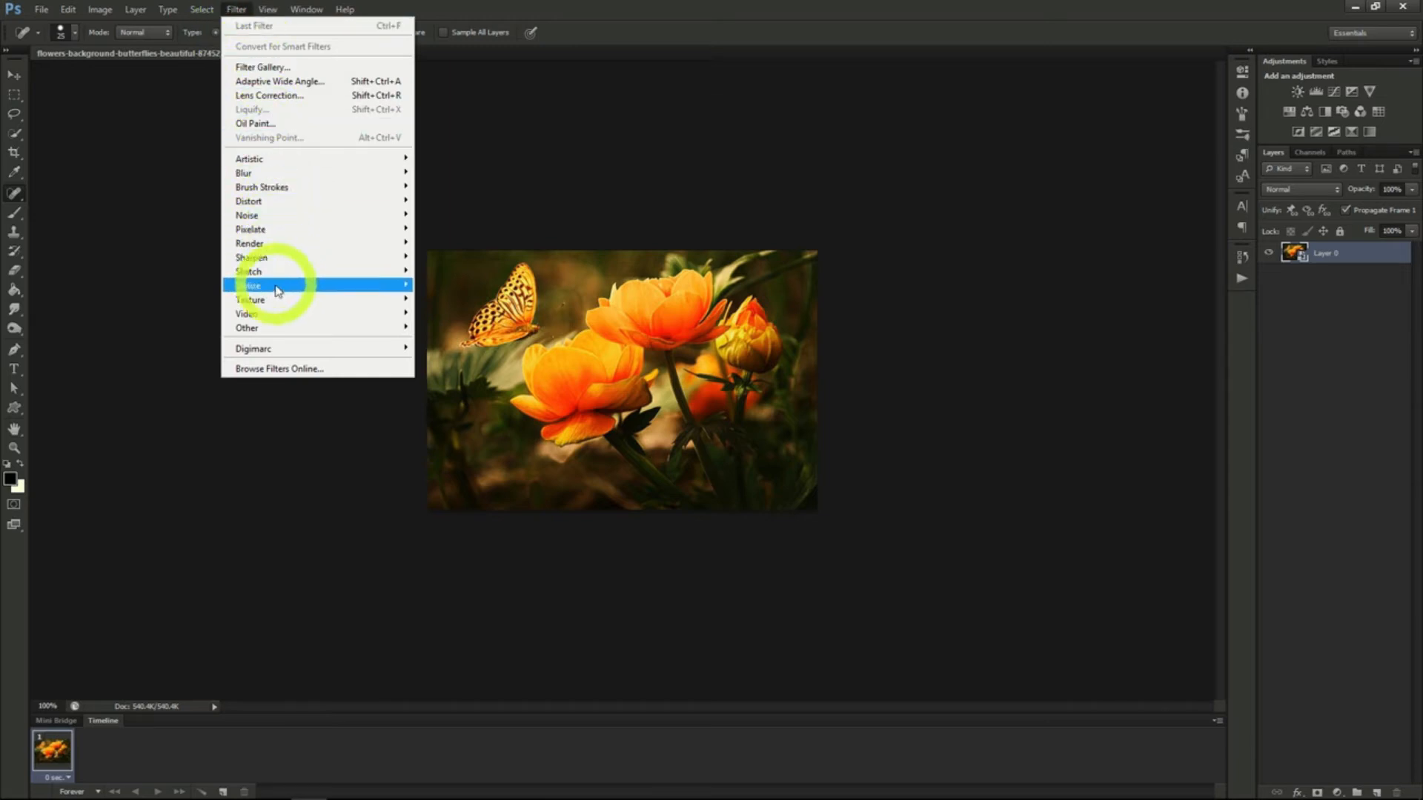
pyautogui.moveTo(271, 299)
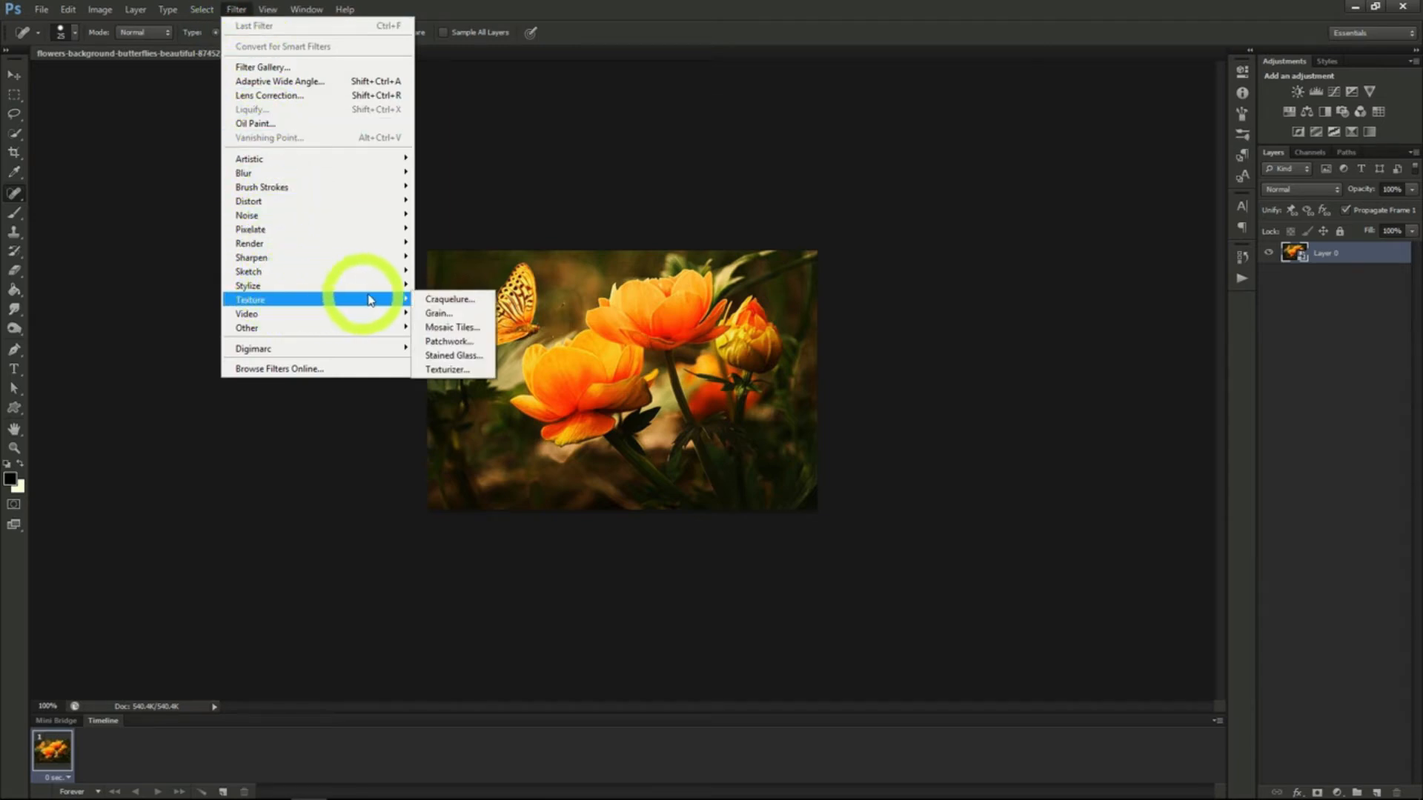
pyautogui.click(452, 356)
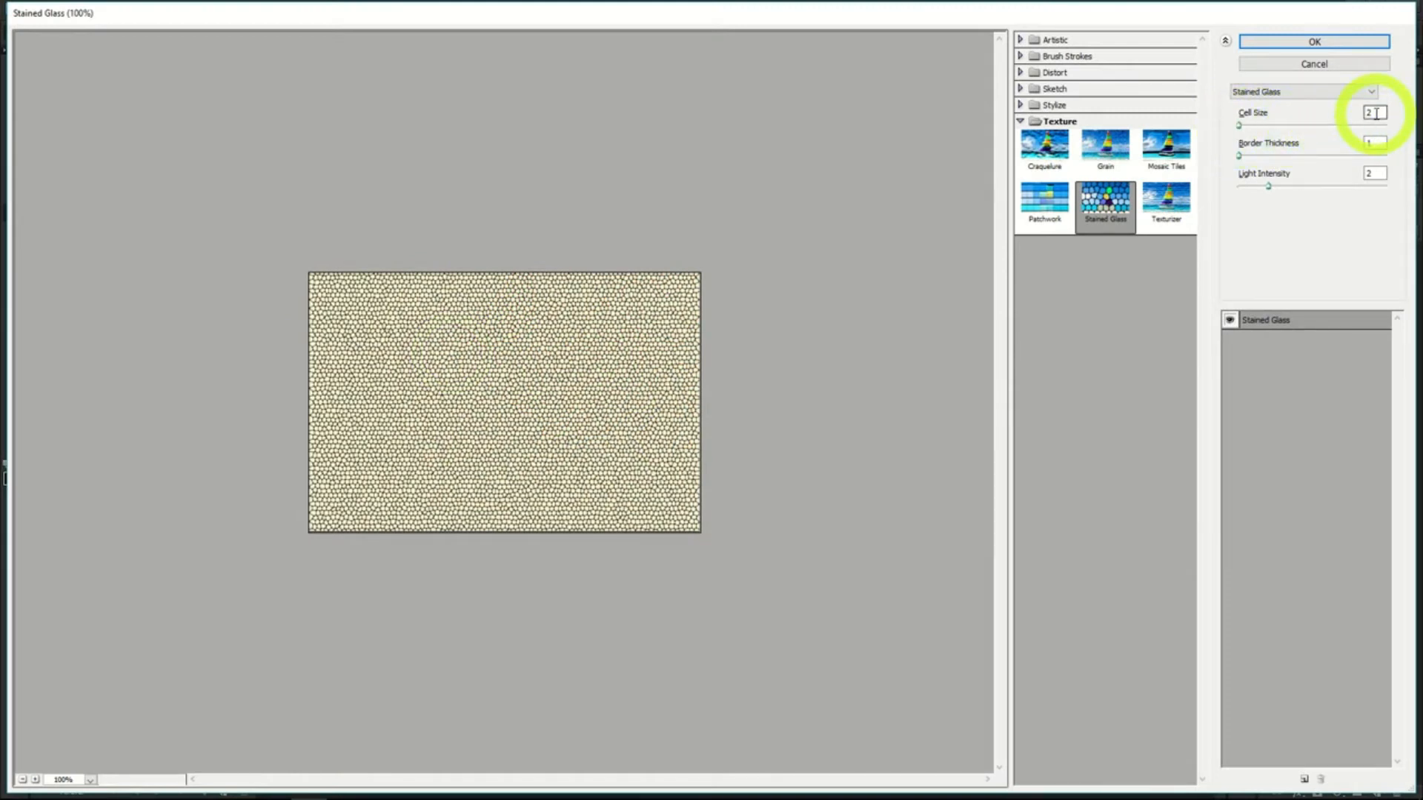
pyautogui.click(1312, 42)
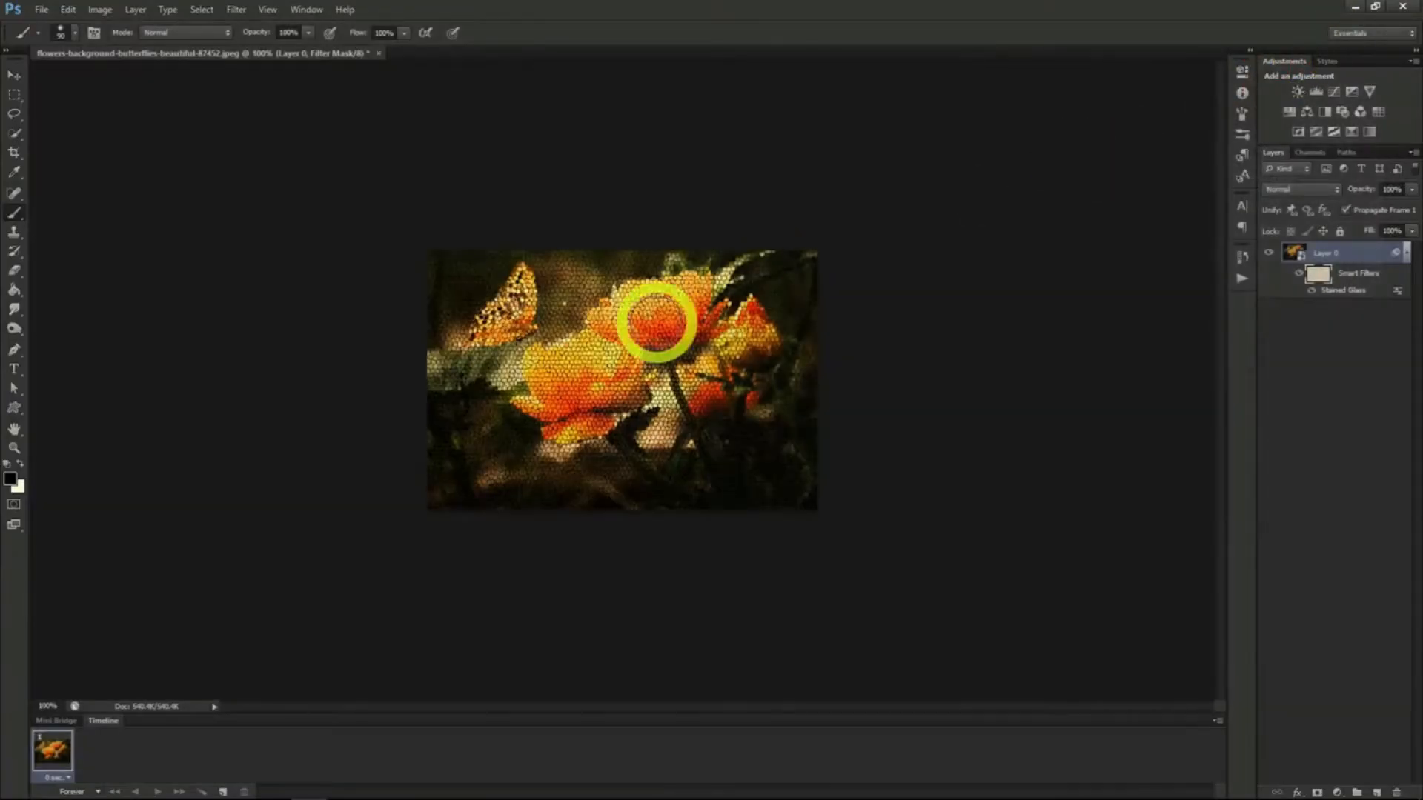
# Step: Quick-select the butterfly, mask the Stained Glass smart filter off it so it stays unfiltered, and deselect
pyautogui.click(494, 324)
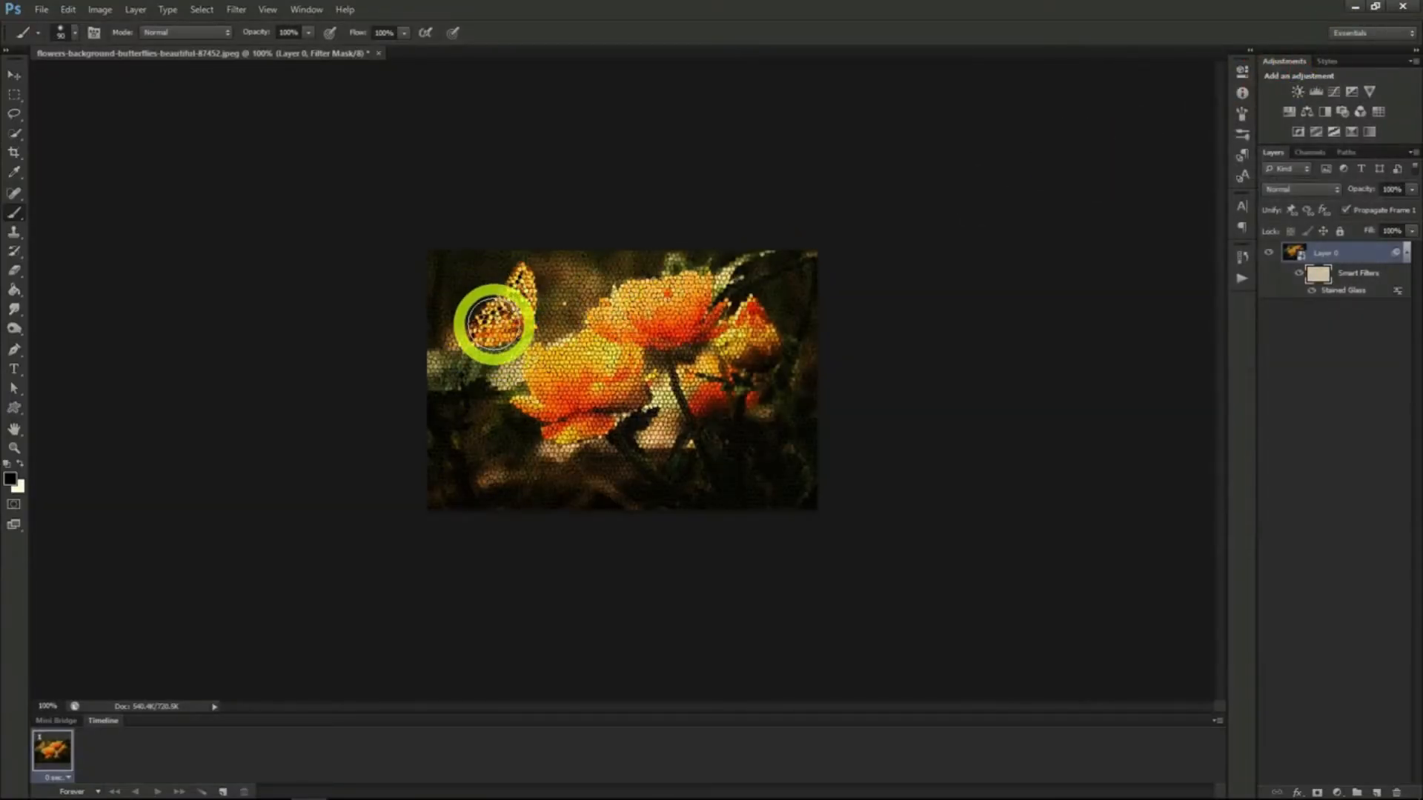
pyautogui.moveTo(494, 323); pyautogui.dragTo(509, 318)
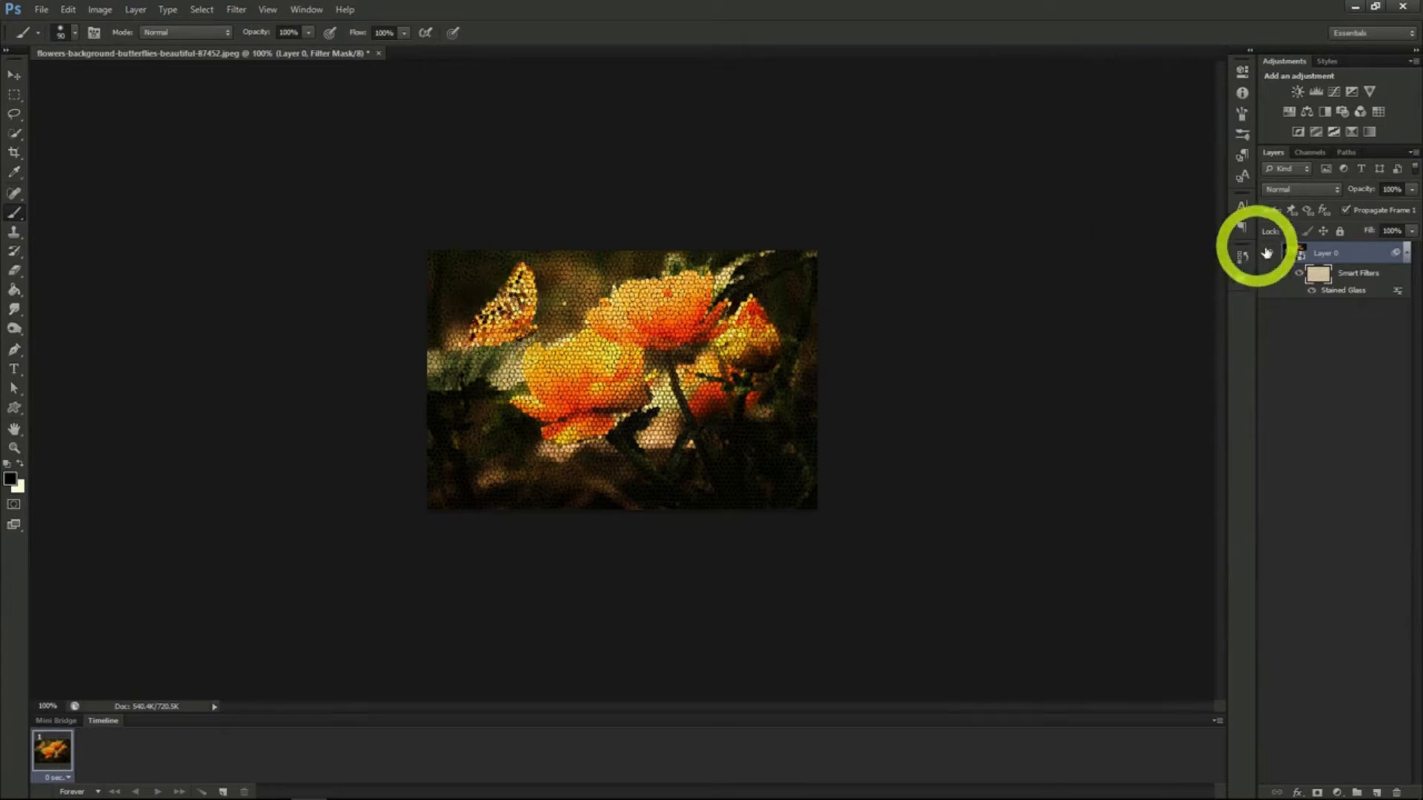
pyautogui.click(1294, 252)
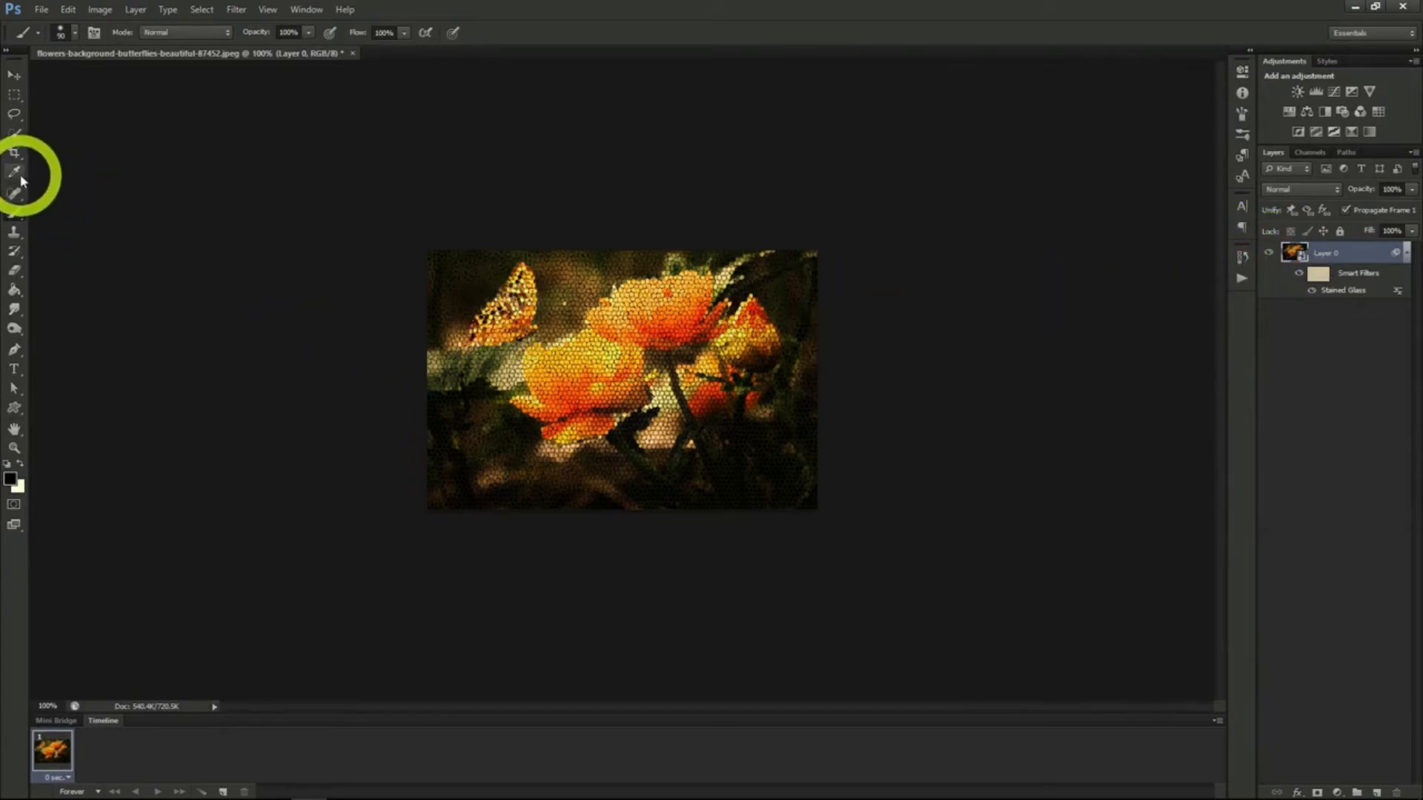
pyautogui.click(15, 134)
pyautogui.click(516, 317)
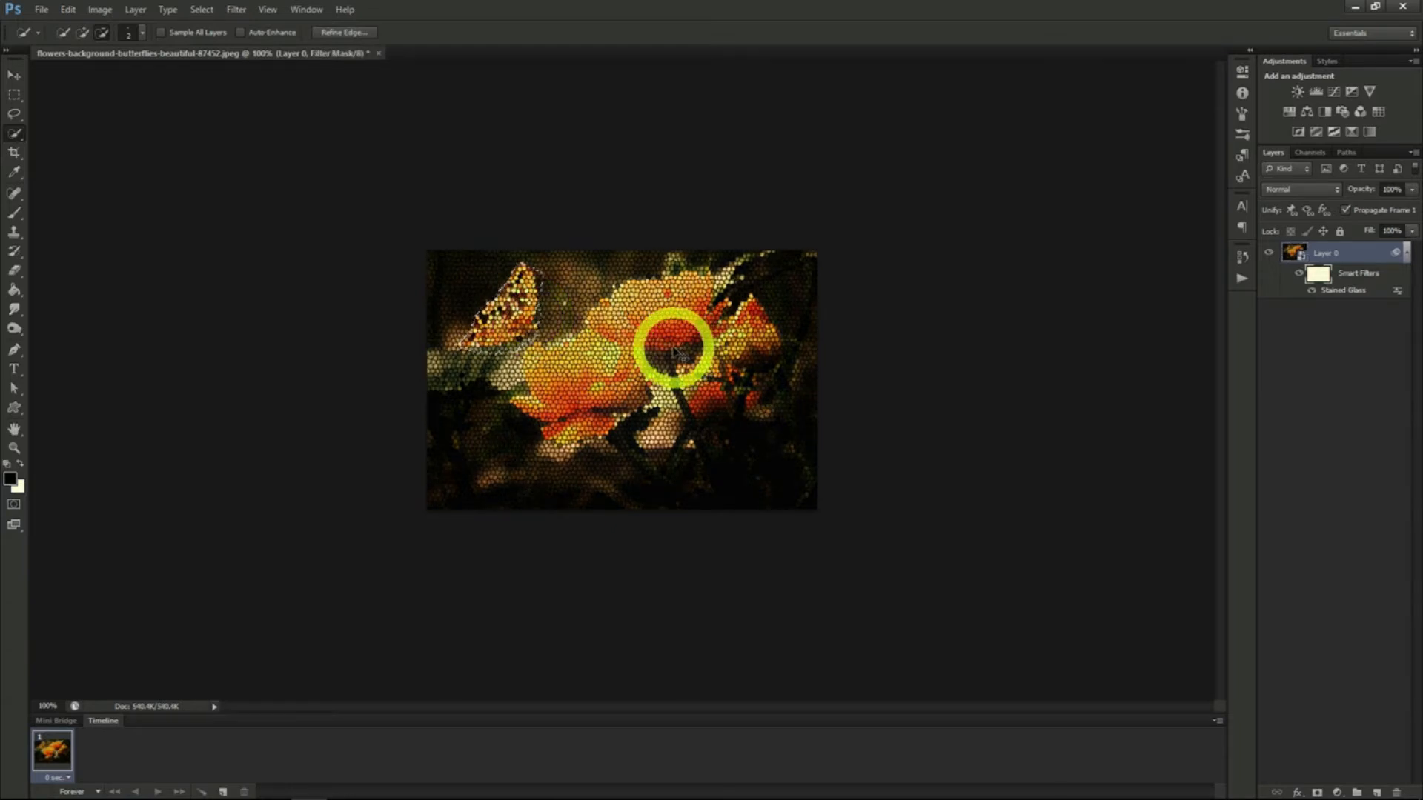
pyautogui.hotkey('ctrl', 'i')
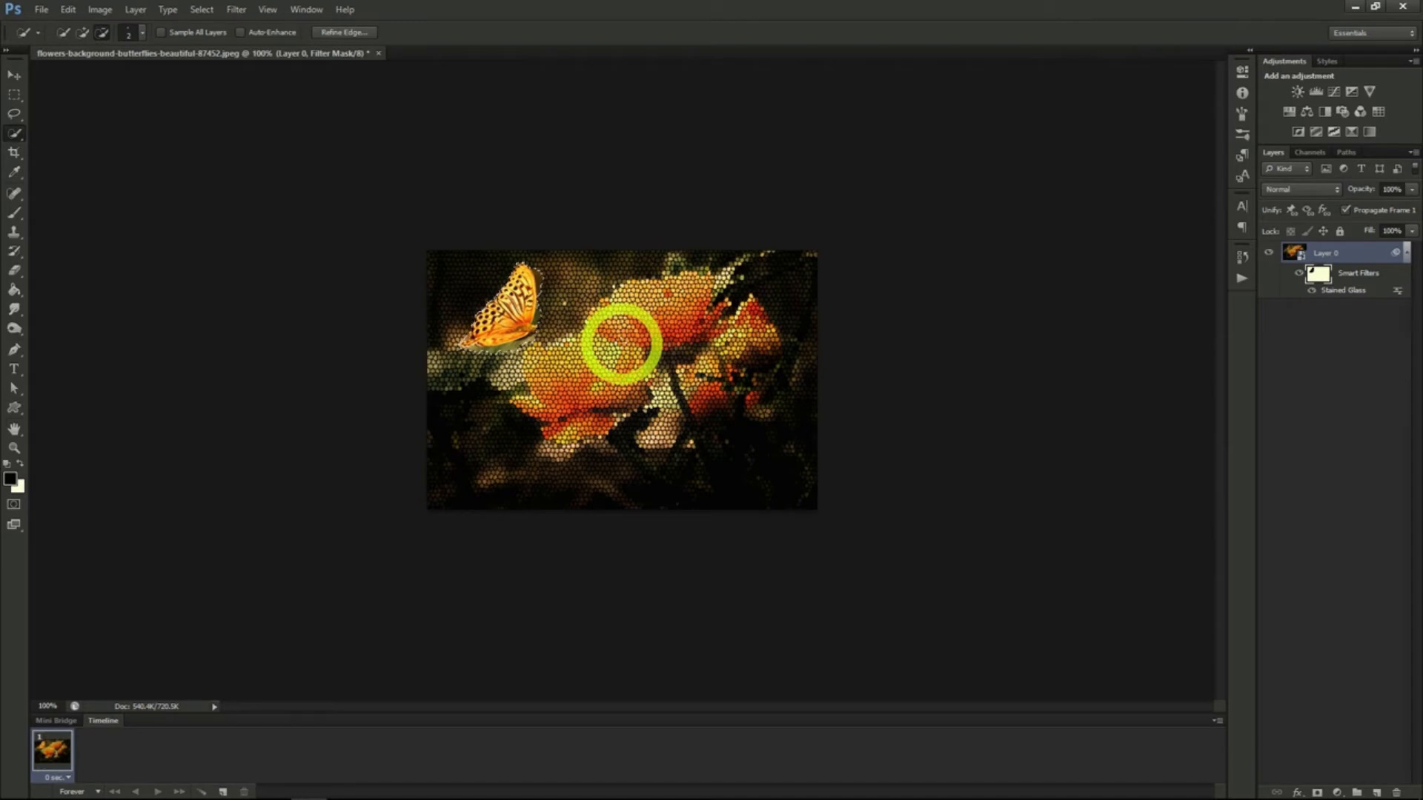
pyautogui.hotkey('ctrl', 'd')
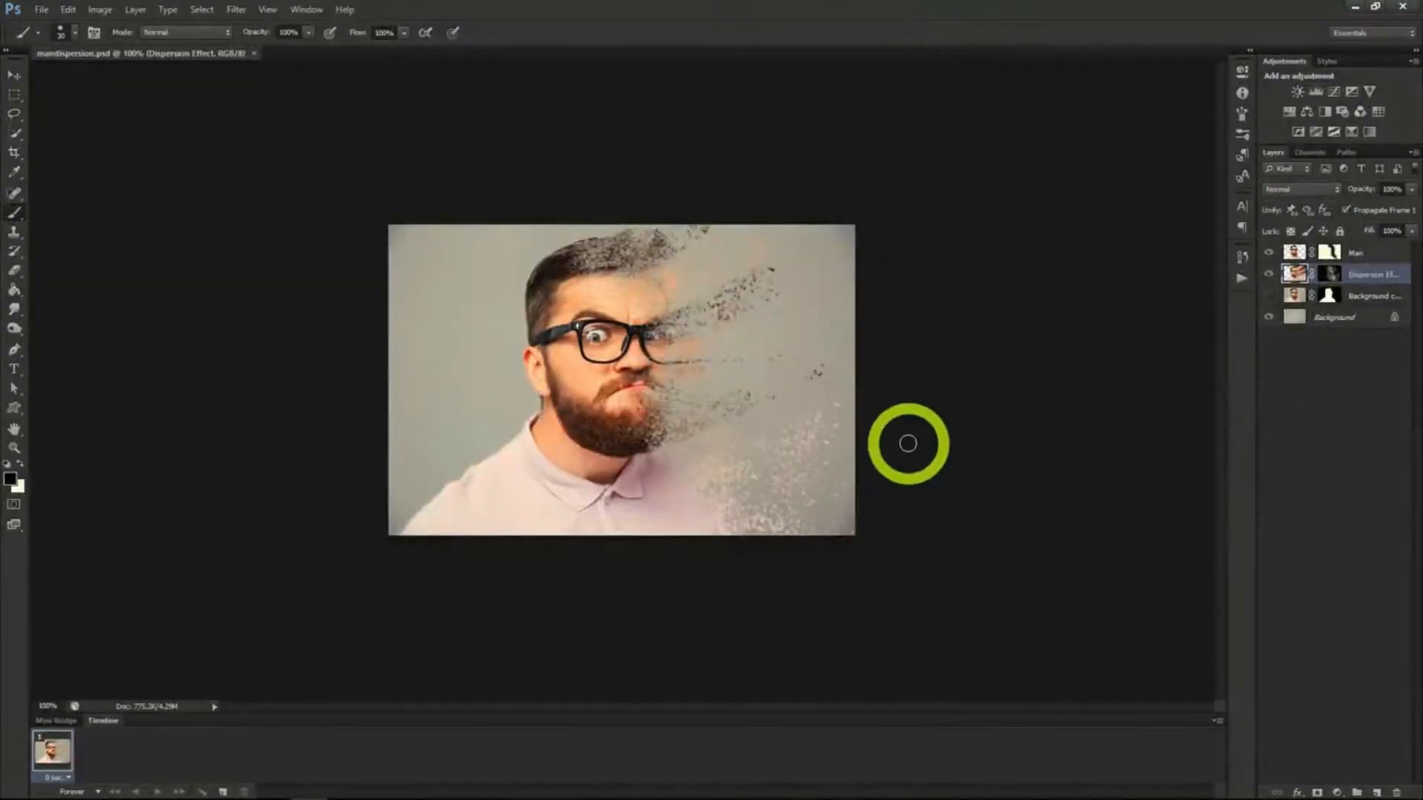
# Step: Duplicate the Background layer of the bearded man's photo as Background copy
pyautogui.scroll(2, 917, 439)
pyautogui.scroll(1, 917, 439)
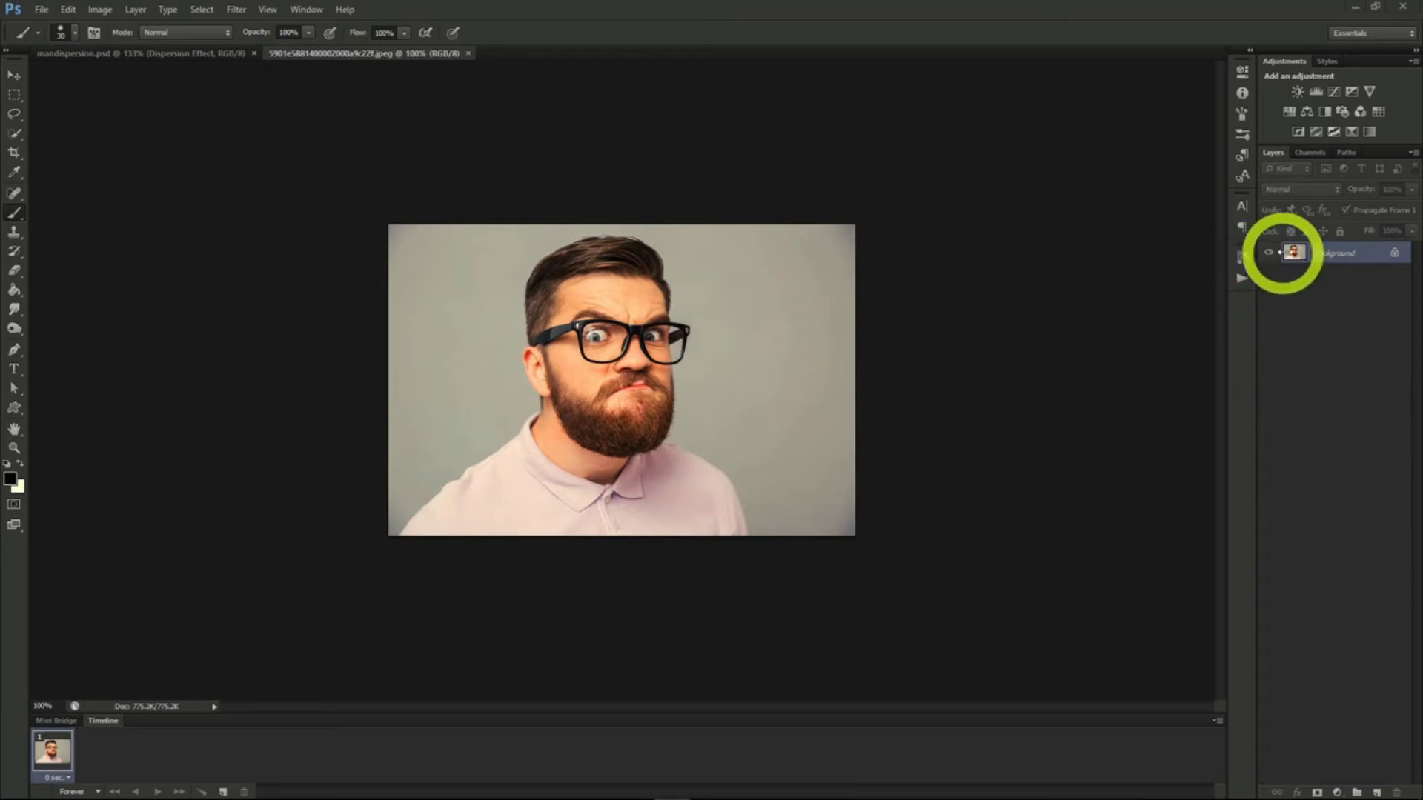
pyautogui.click(1325, 256)
pyautogui.rightClick(1325, 256)
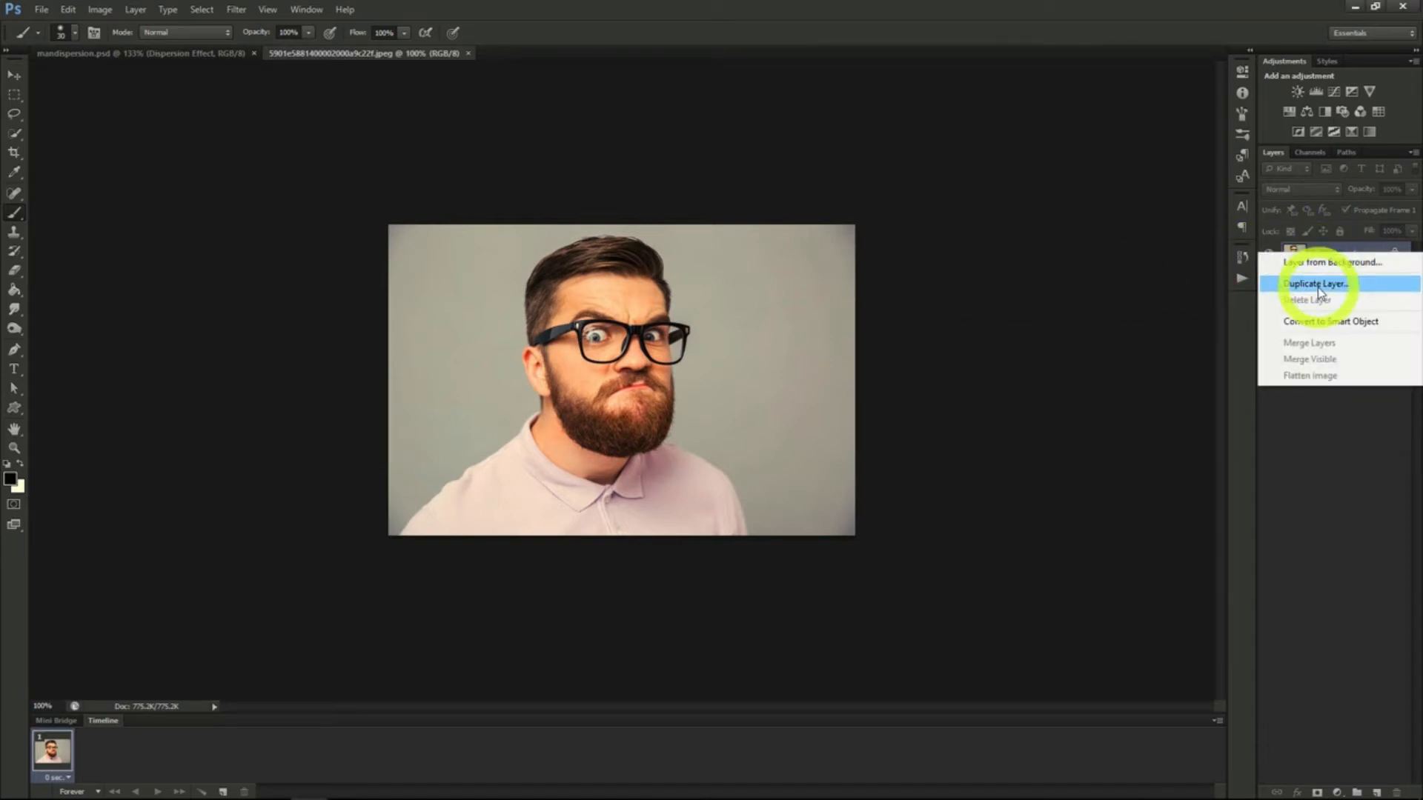
pyautogui.click(1313, 278)
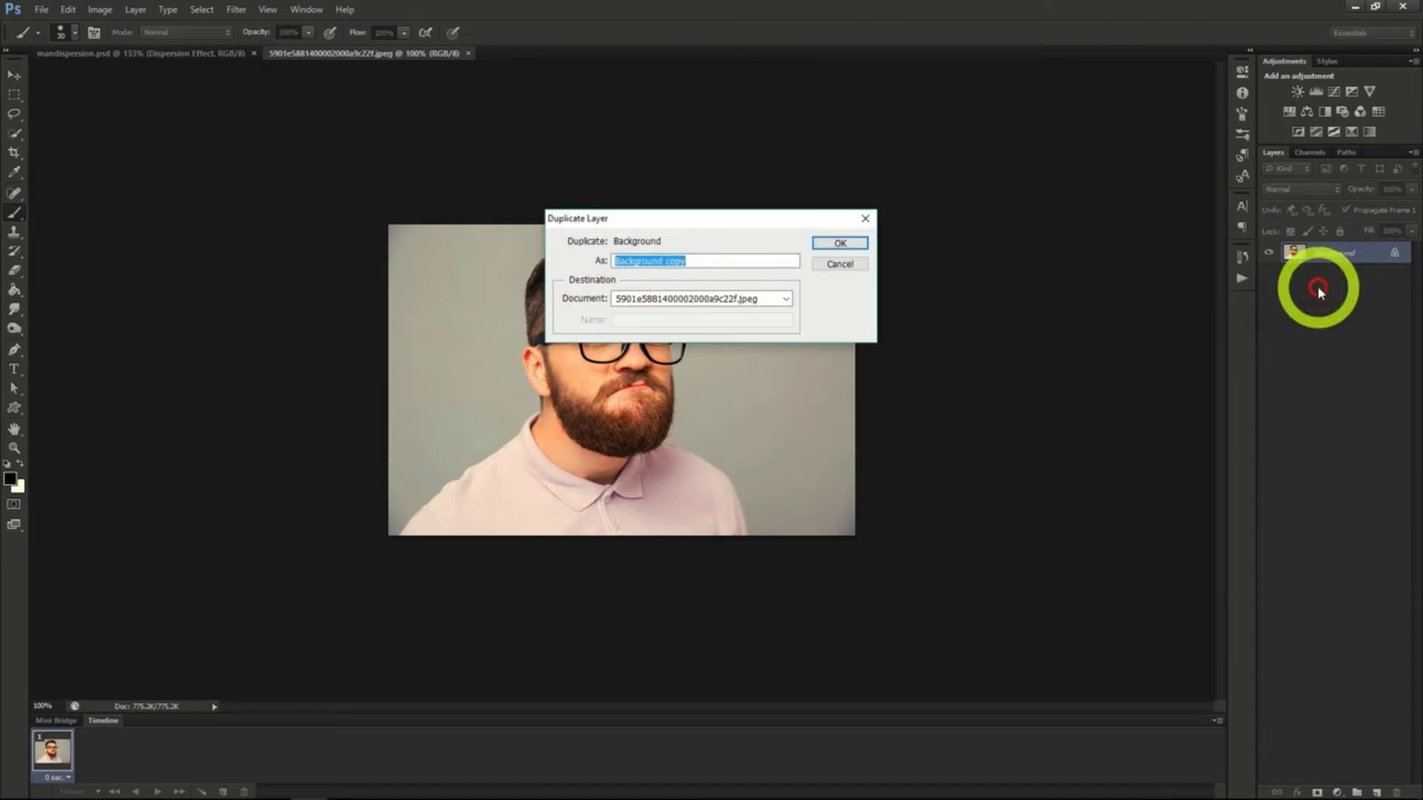
pyautogui.click(838, 244)
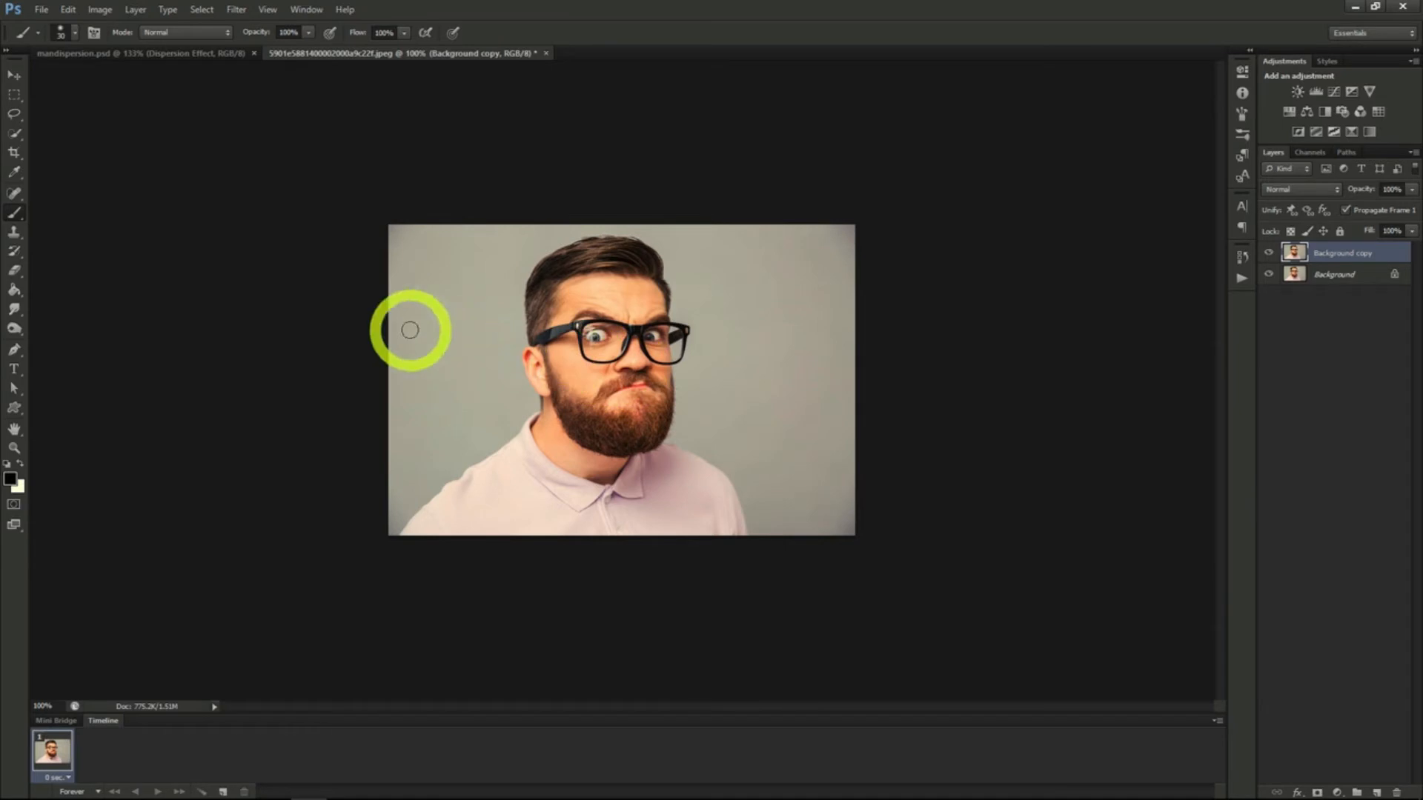
# Step: On the Background layer, lasso loosely around the man and replace him with a Content-Aware fill at 100% opacity
pyautogui.click(17, 134)
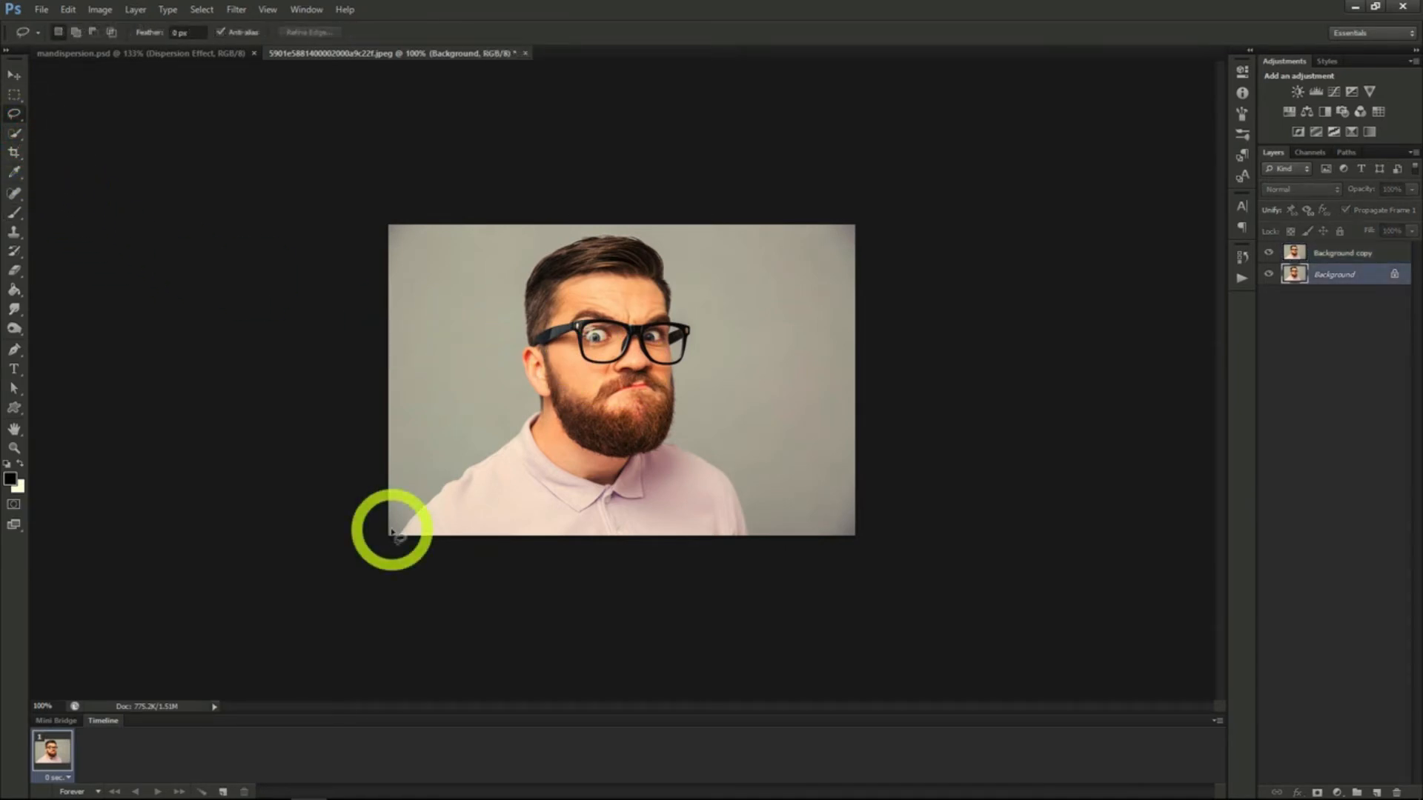
pyautogui.moveTo(391, 532)
pyautogui.mouseDown()
pyautogui.moveTo(417, 449)
pyautogui.moveTo(492, 428)
pyautogui.moveTo(511, 391)
pyautogui.moveTo(503, 337)
pyautogui.moveTo(531, 243)
pyautogui.moveTo(624, 227)
pyautogui.moveTo(684, 268)
pyautogui.moveTo(706, 354)
pyautogui.moveTo(700, 412)
pyautogui.moveTo(755, 531)
pyautogui.moveTo(706, 555)
pyautogui.moveTo(381, 550)
pyautogui.moveTo(405, 510)
pyautogui.mouseUp()
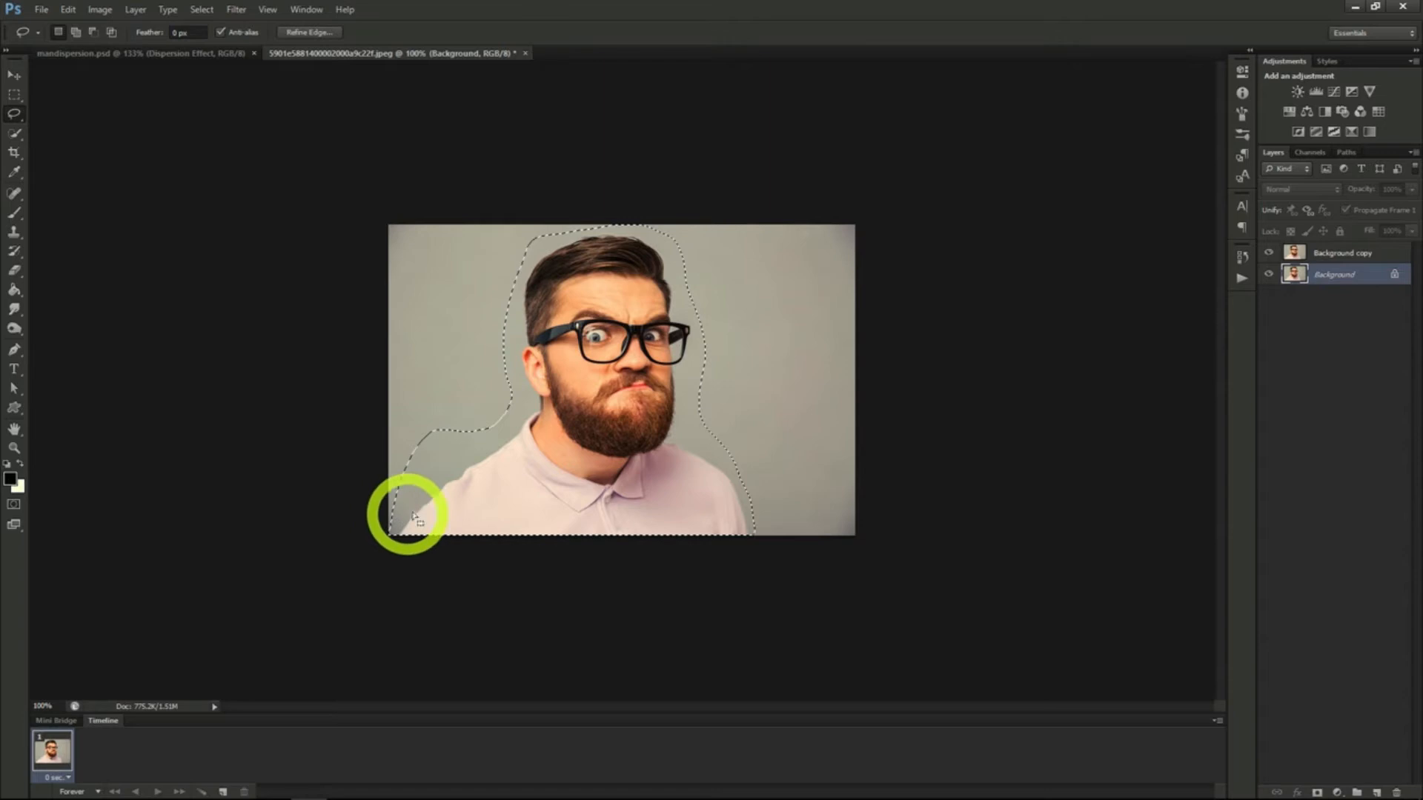
pyautogui.rightClick(521, 460)
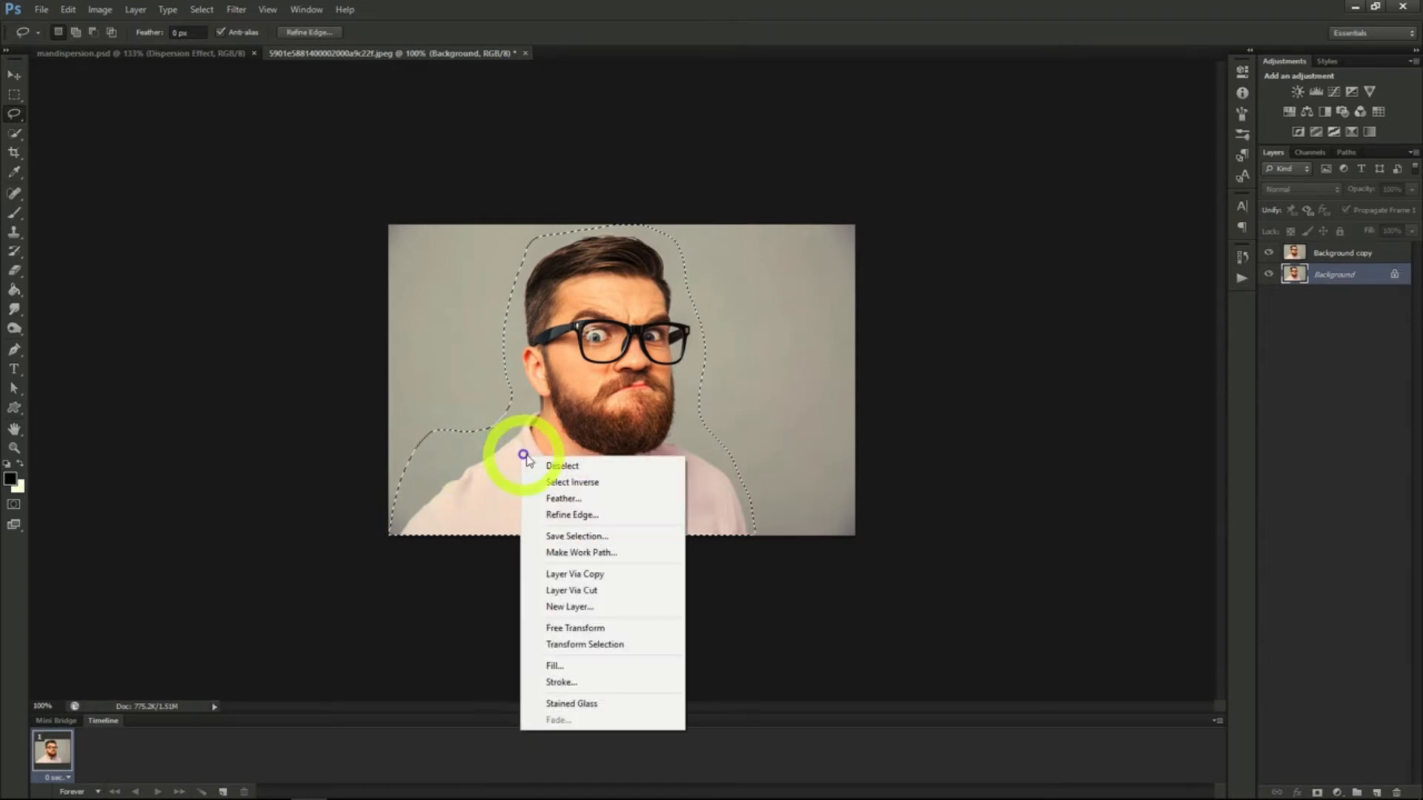
pyautogui.click(579, 668)
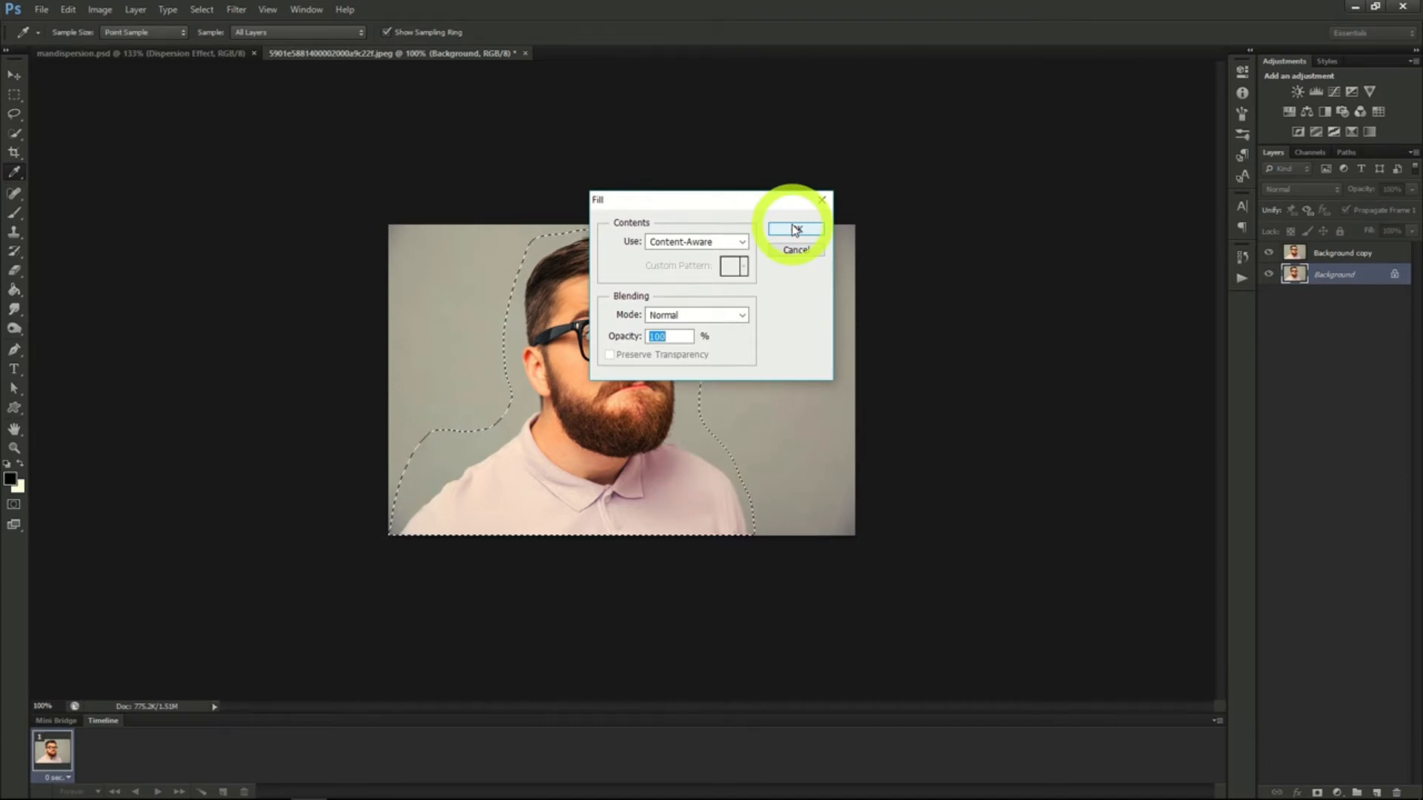
pyautogui.click(794, 230)
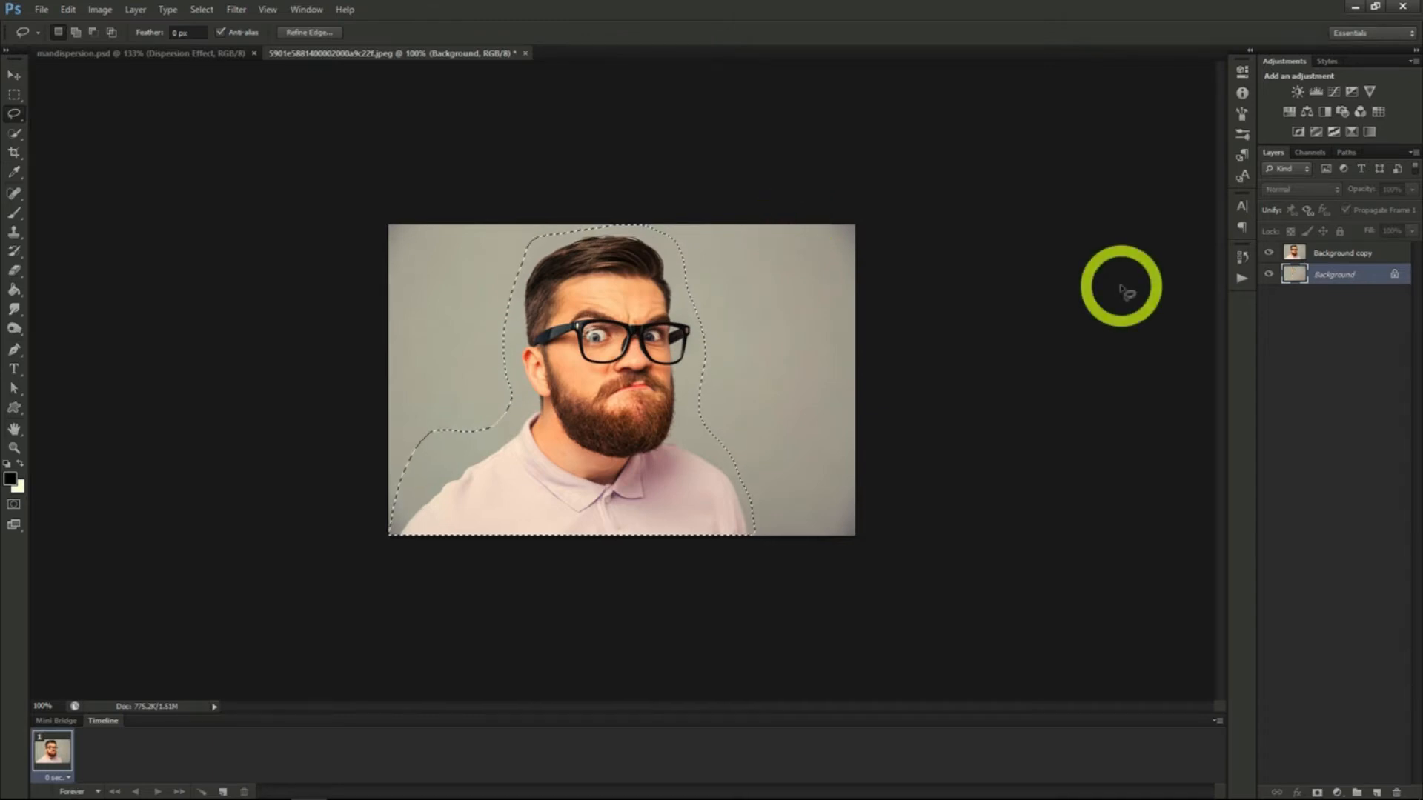
# Step: On the Background copy, clear the loose selection and quick-select the man's head, neck and shirt
pyautogui.click(1338, 254)
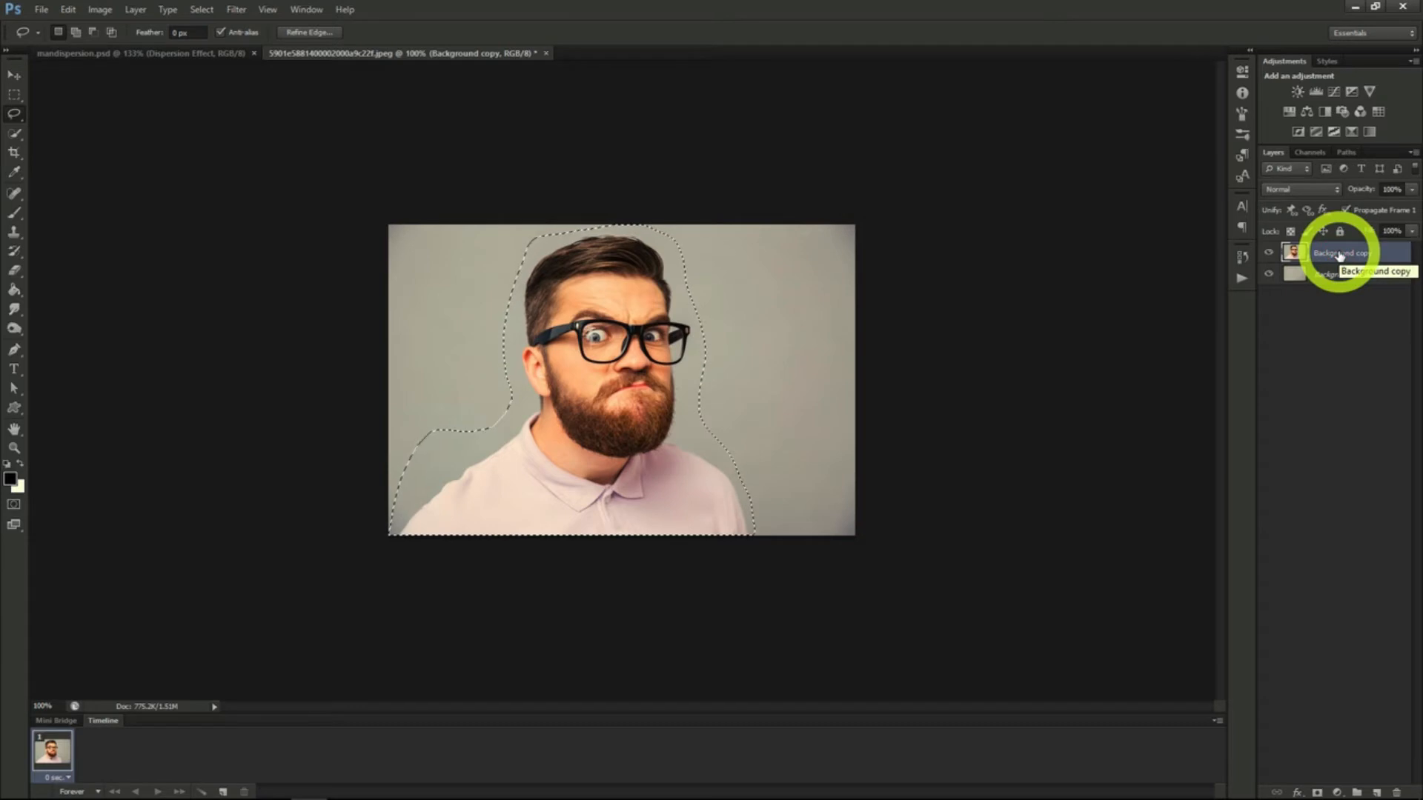
pyautogui.click(14, 133)
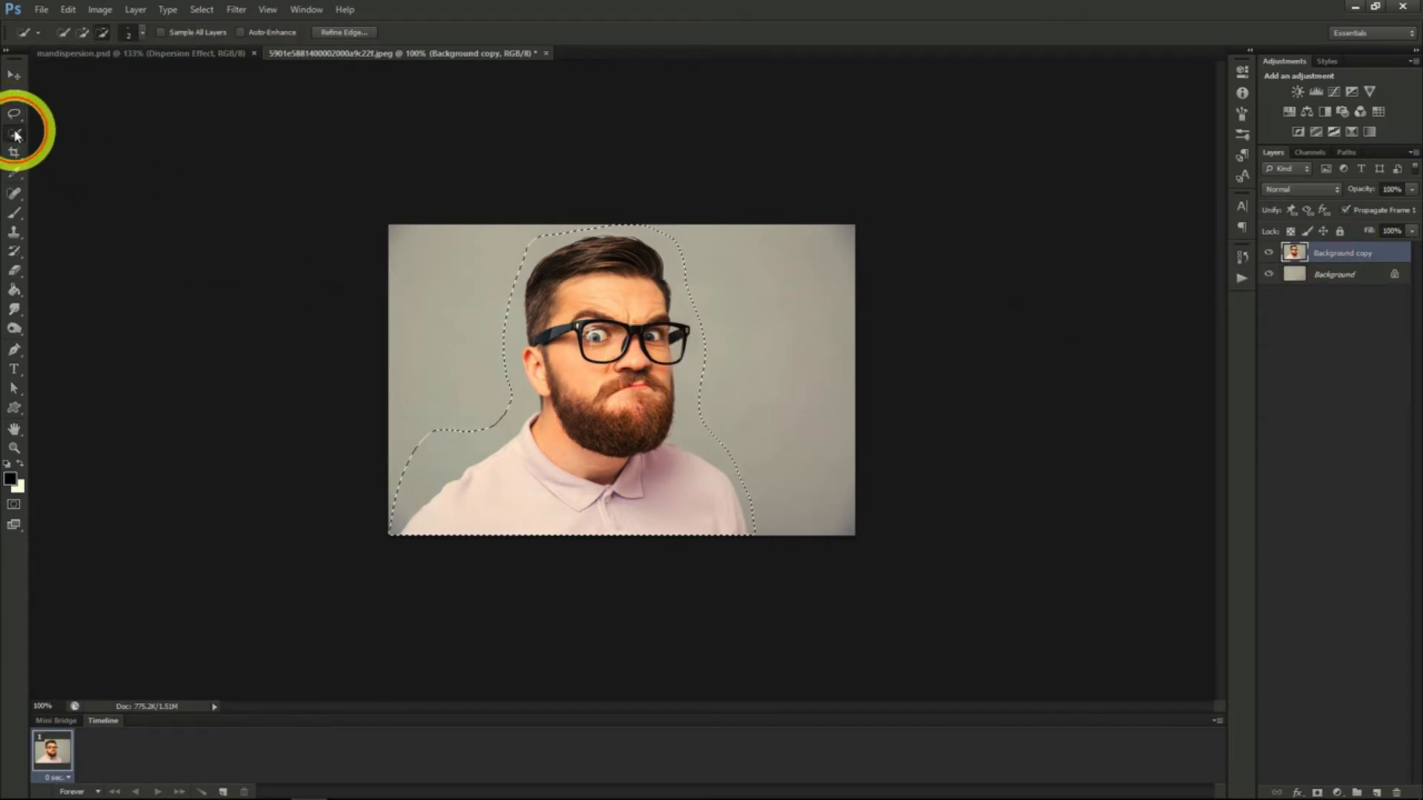
pyautogui.rightClick(472, 333)
pyautogui.click(472, 333)
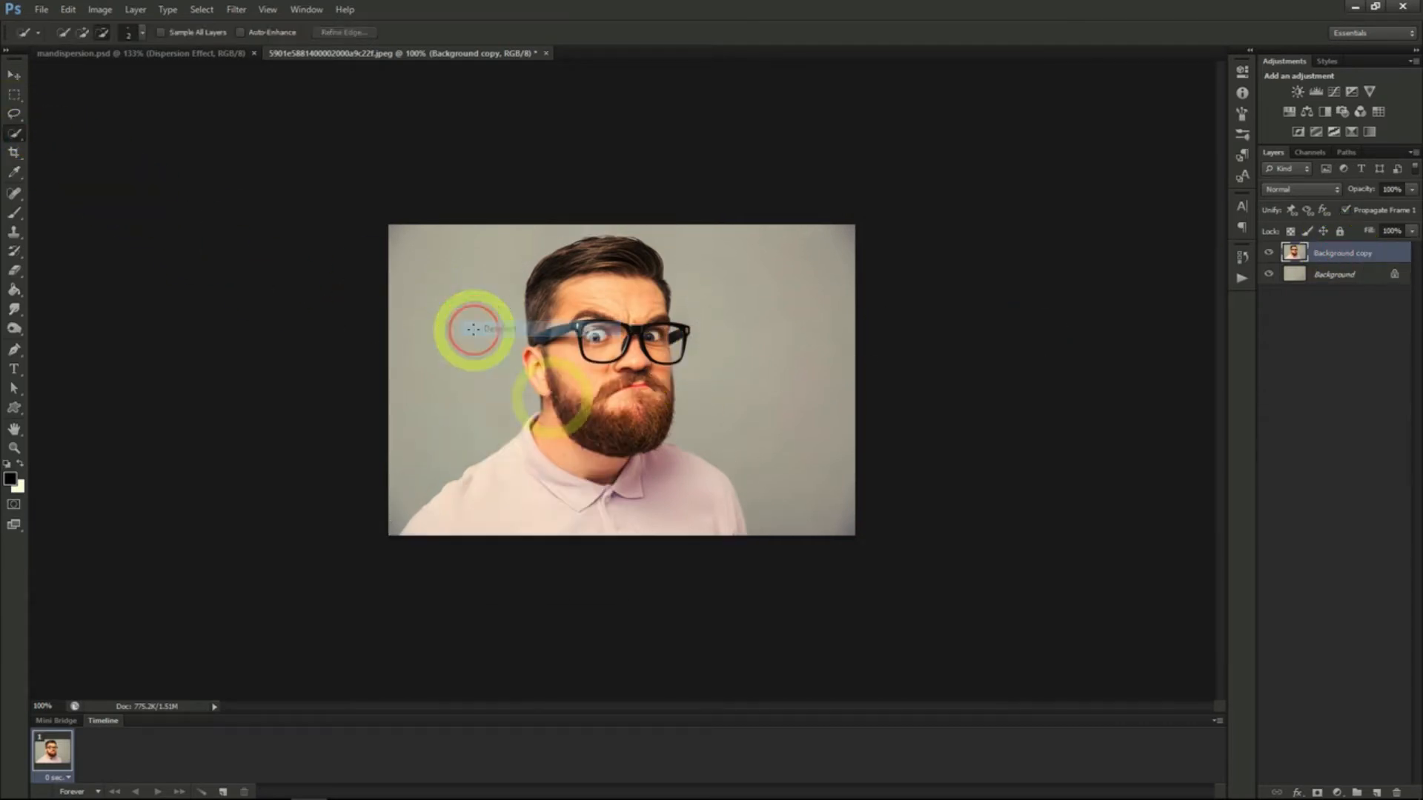
pyautogui.moveTo(546, 397)
pyautogui.mouseDown()
pyautogui.moveTo(538, 279)
pyautogui.moveTo(595, 249)
pyautogui.moveTo(641, 248)
pyautogui.moveTo(667, 355)
pyautogui.moveTo(653, 443)
pyautogui.moveTo(620, 399)
pyautogui.moveTo(612, 339)
pyautogui.moveTo(576, 336)
pyautogui.moveTo(578, 422)
pyautogui.mouseUp()
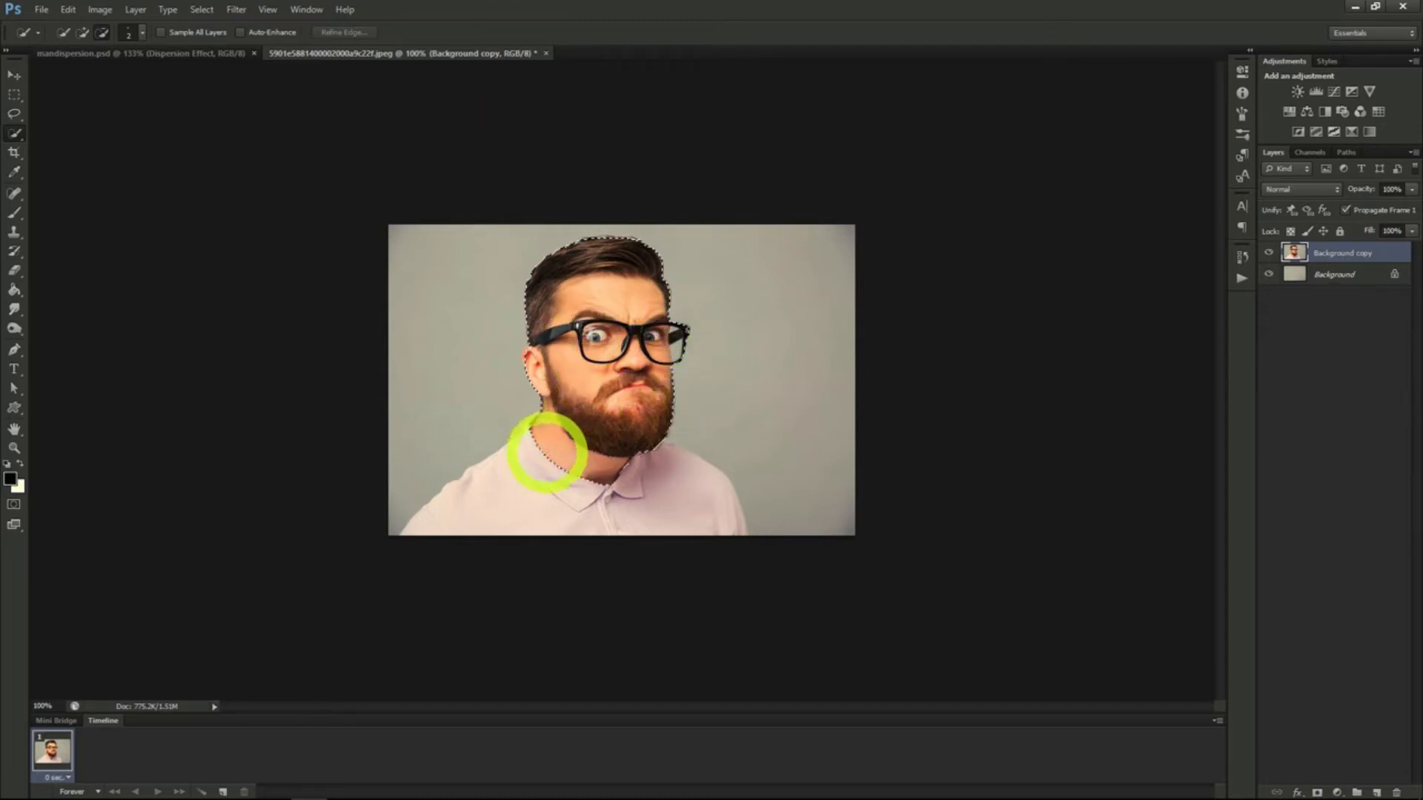
pyautogui.moveTo(486, 501)
pyautogui.mouseDown()
pyautogui.moveTo(690, 504)
pyautogui.moveTo(549, 458)
pyautogui.moveTo(534, 423)
pyautogui.mouseUp()
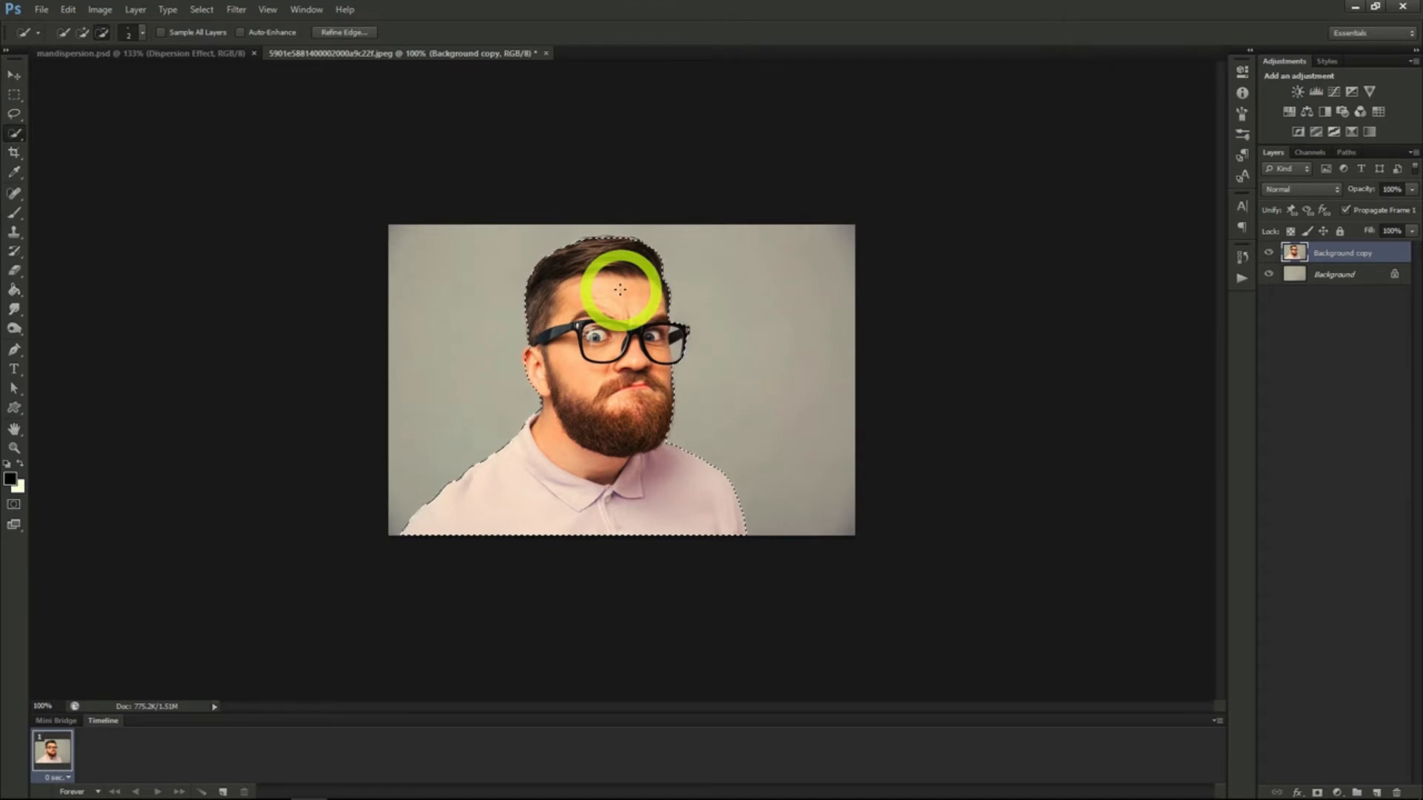
# Step: Open Refine Edge for the man's selection and output it to a layer mask on the Background copy
pyautogui.click(343, 32)
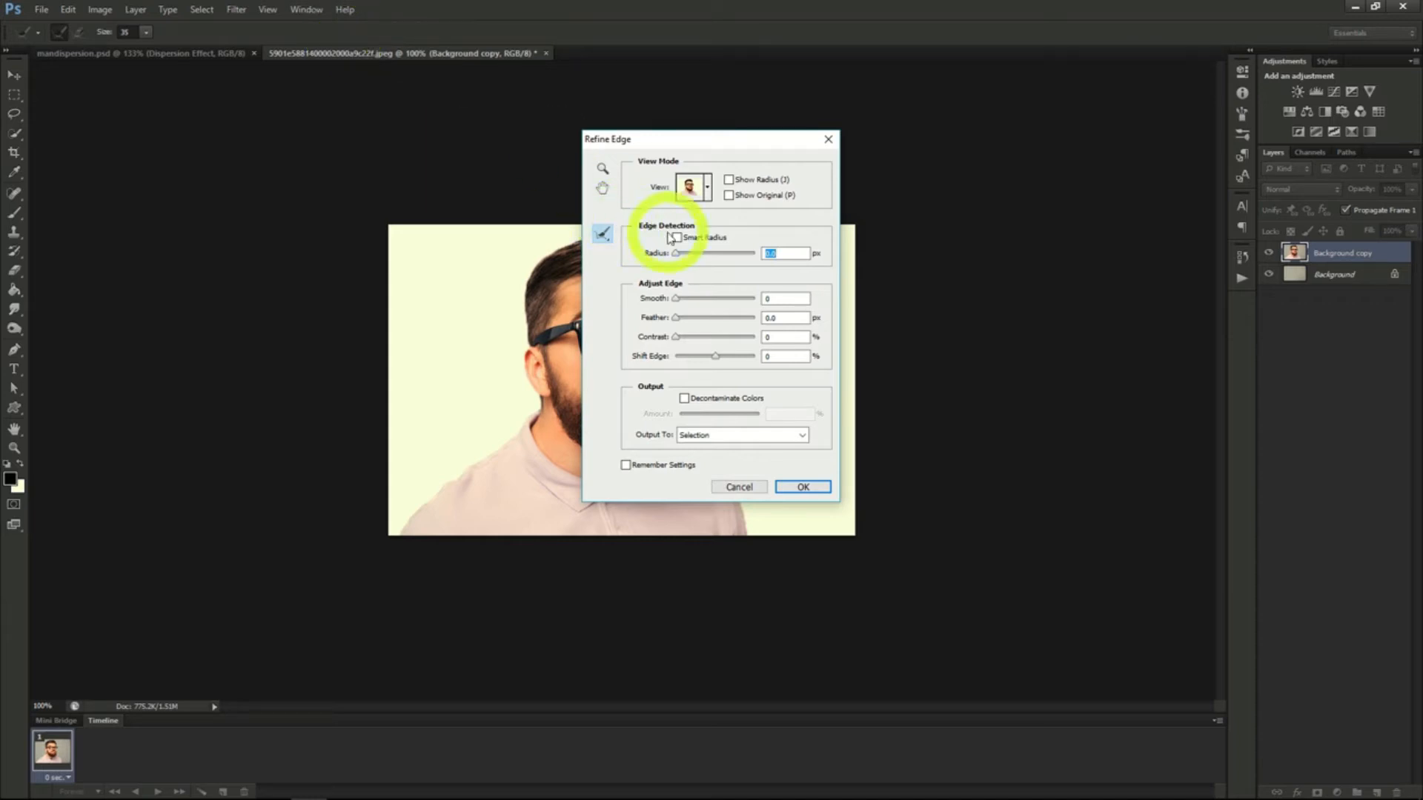
pyautogui.moveTo(715, 144); pyautogui.dragTo(1017, 155)
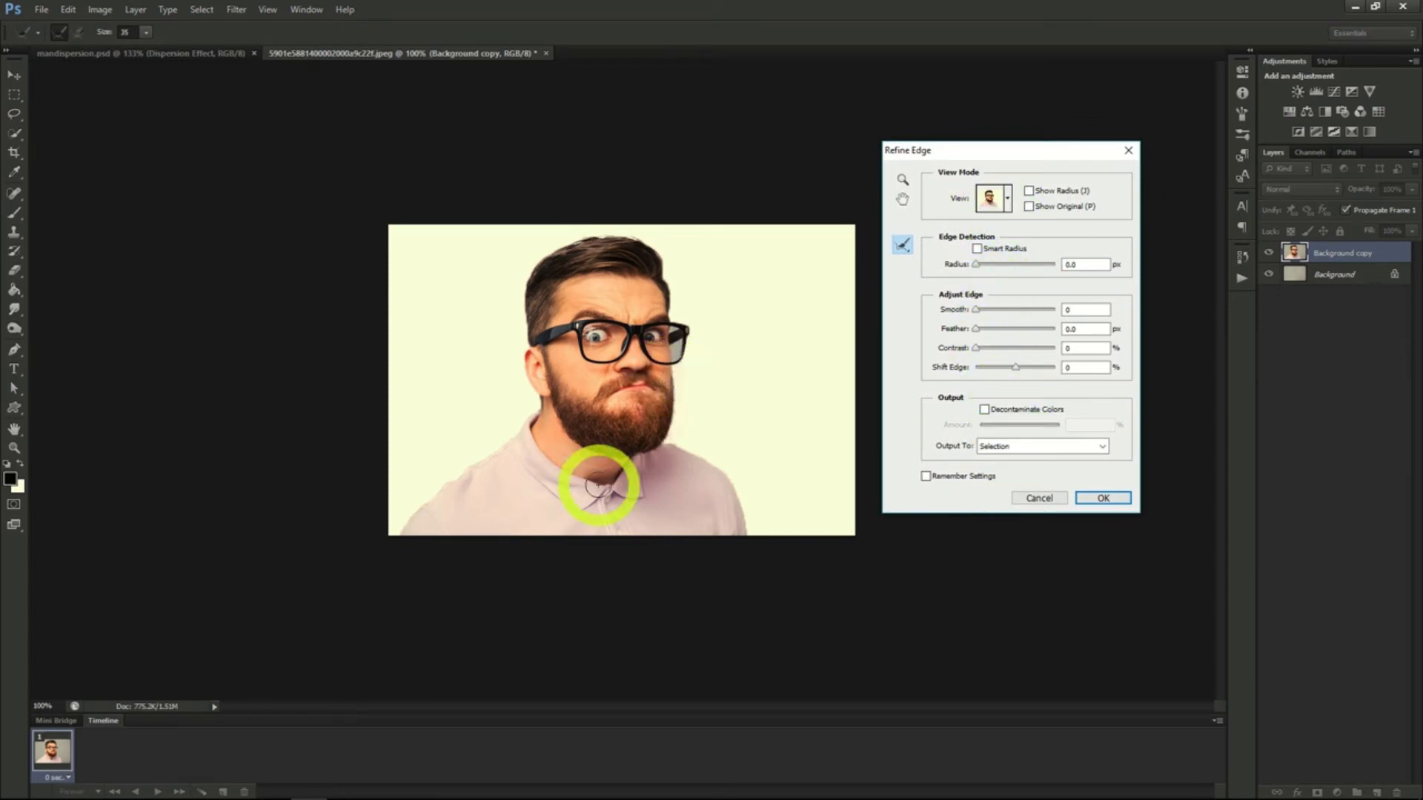
pyautogui.click(1023, 449)
pyautogui.click(1044, 495)
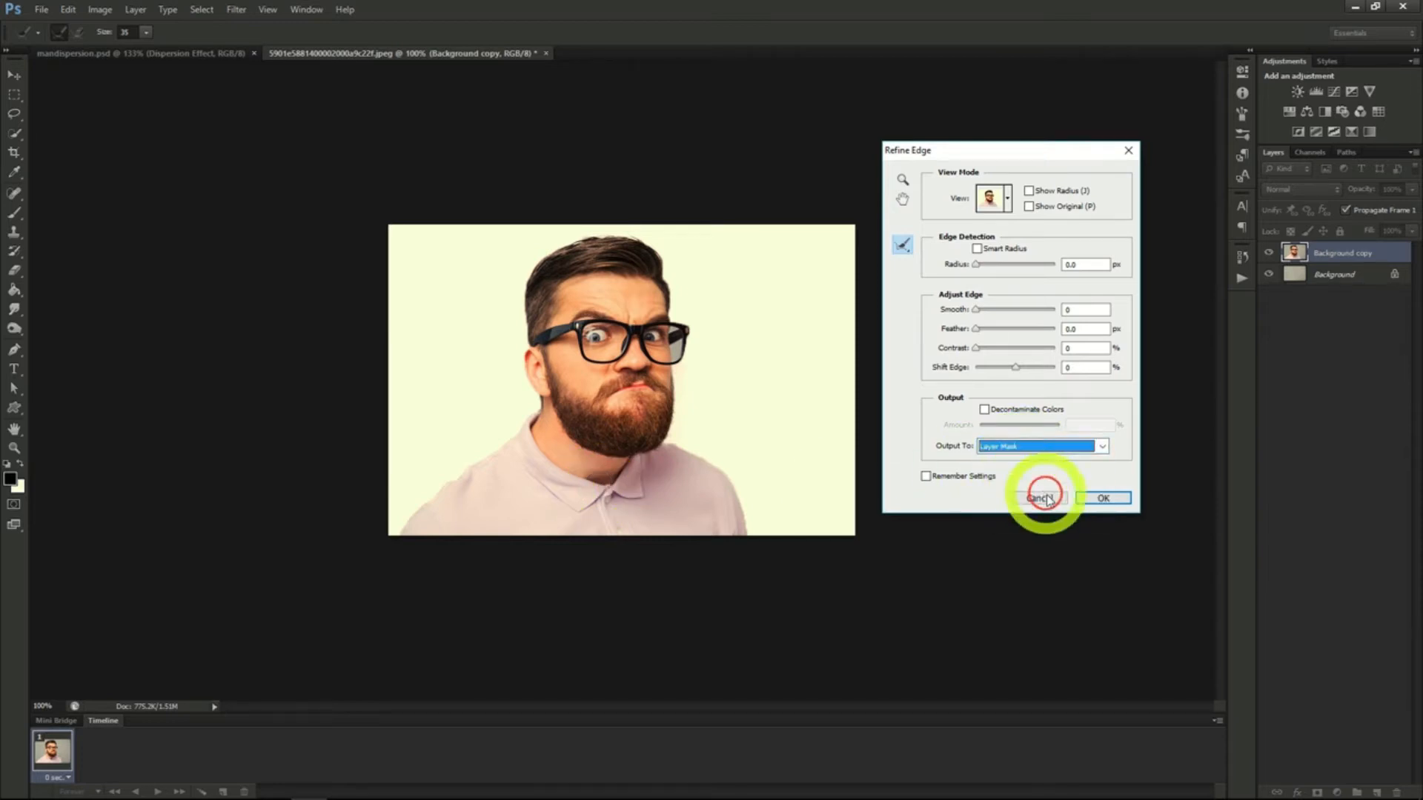
pyautogui.click(1103, 498)
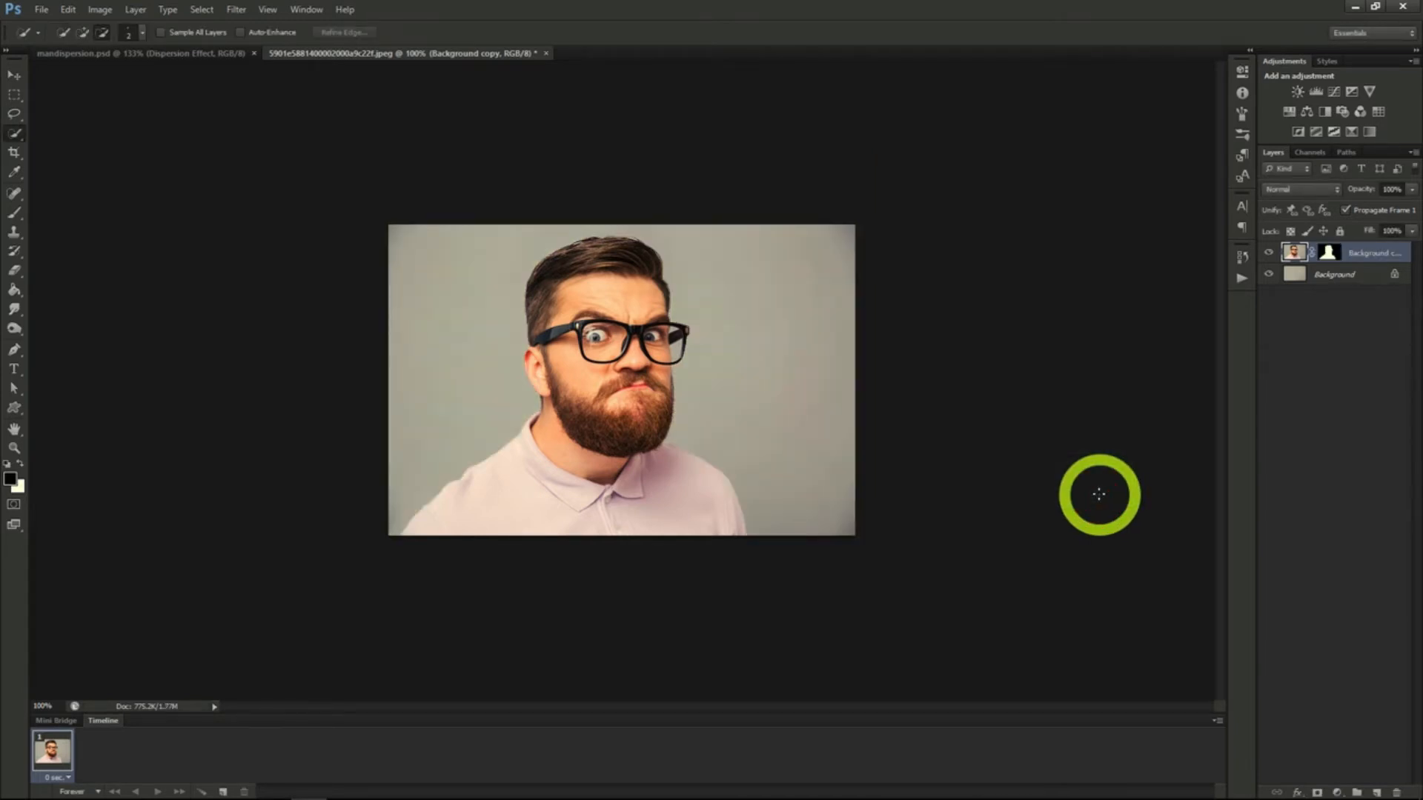
# Step: Duplicate the masked Background copy layer under the name Dispersion Effect
pyautogui.click(1268, 254)
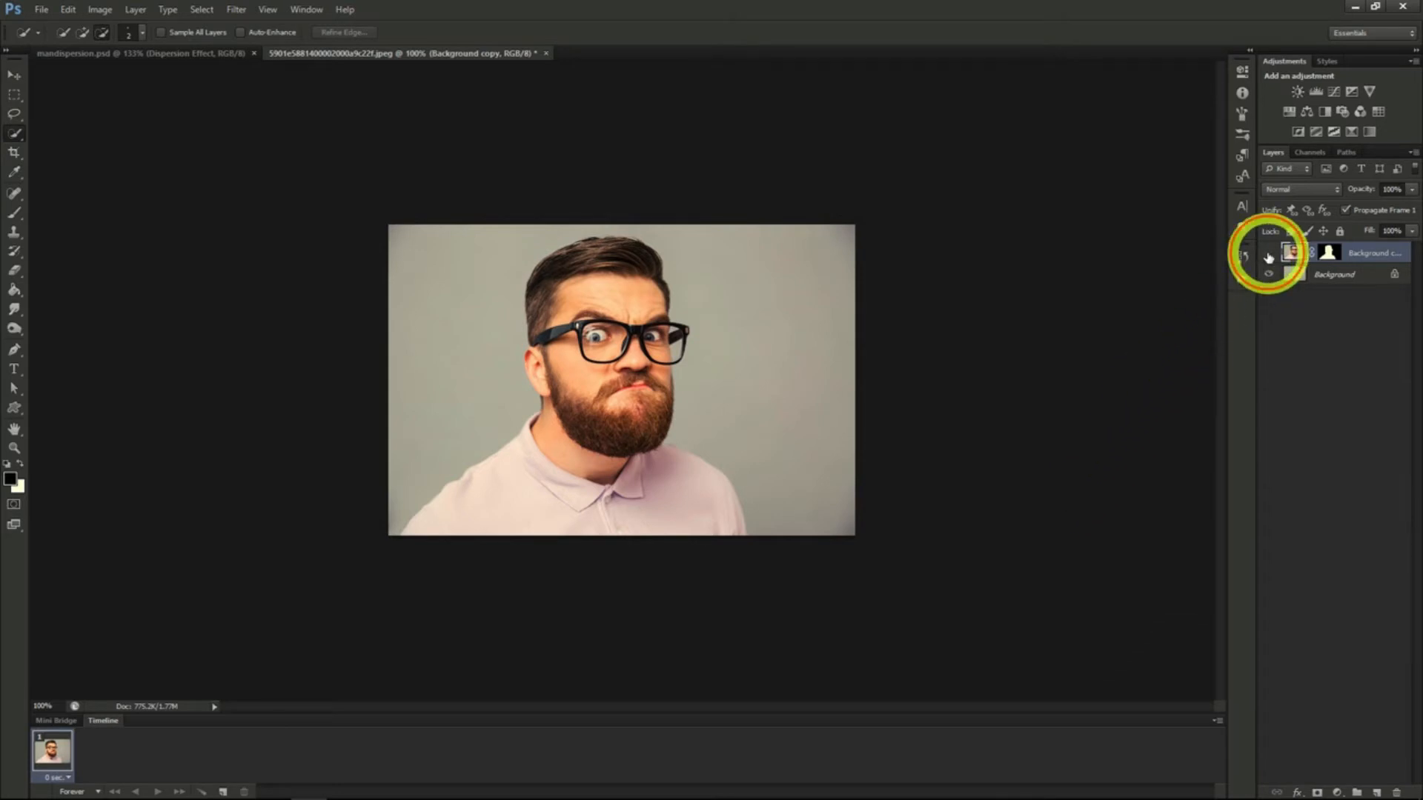
pyautogui.click(1268, 254)
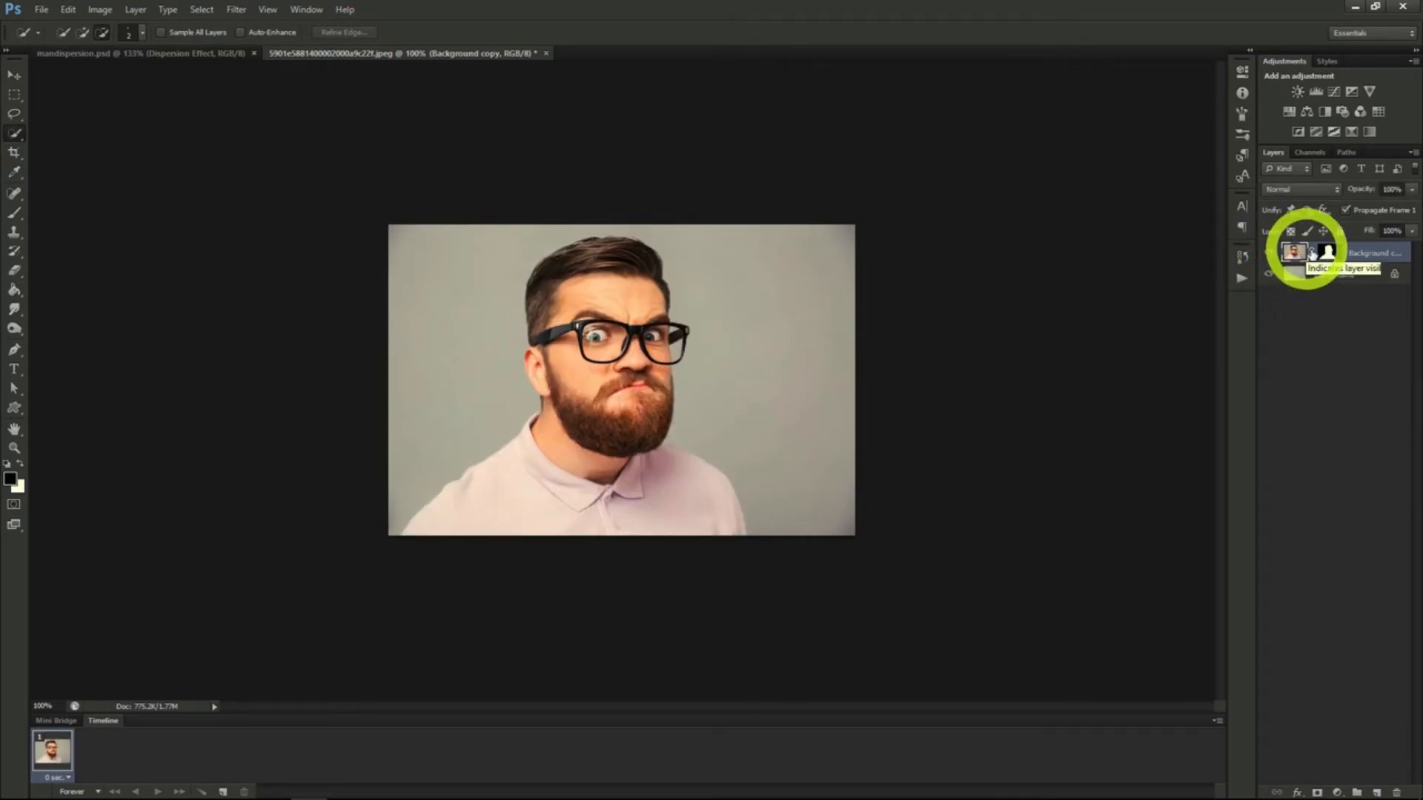
pyautogui.rightClick(1350, 253)
pyautogui.click(1314, 300)
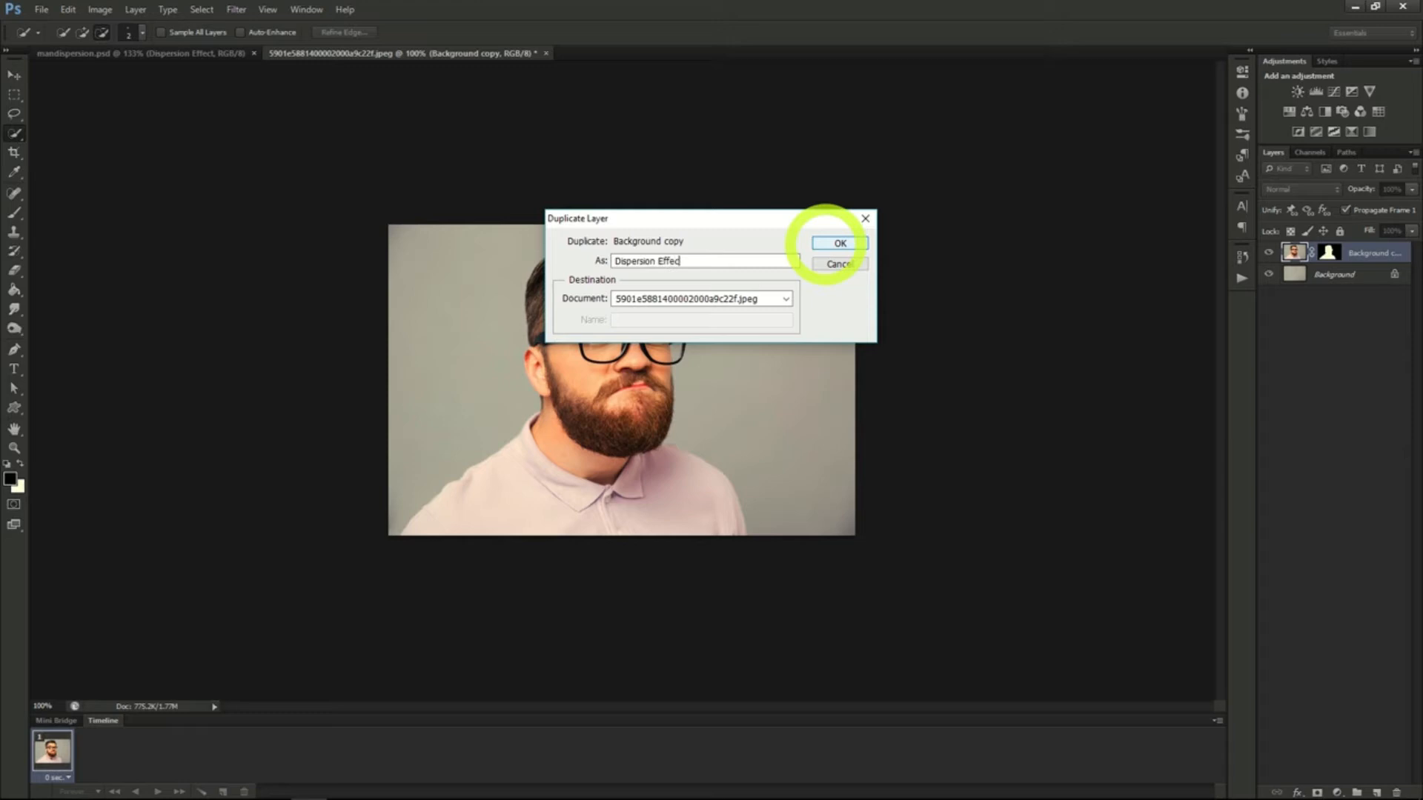
pyautogui.write('t')
pyautogui.click(825, 243)
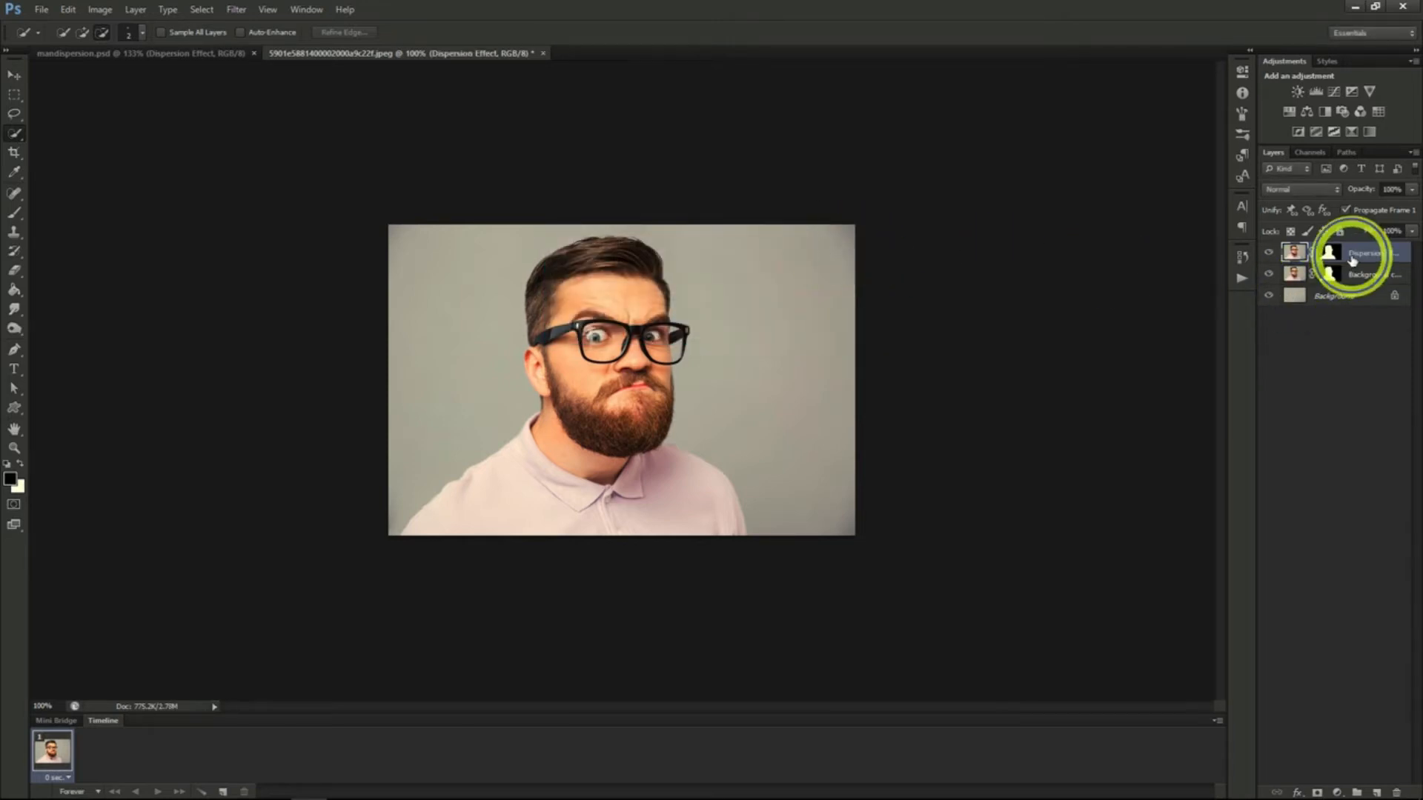
# Step: Duplicate the Dispersion Effect layer under the name Man
pyautogui.rightClick(1350, 254)
pyautogui.click(1315, 305)
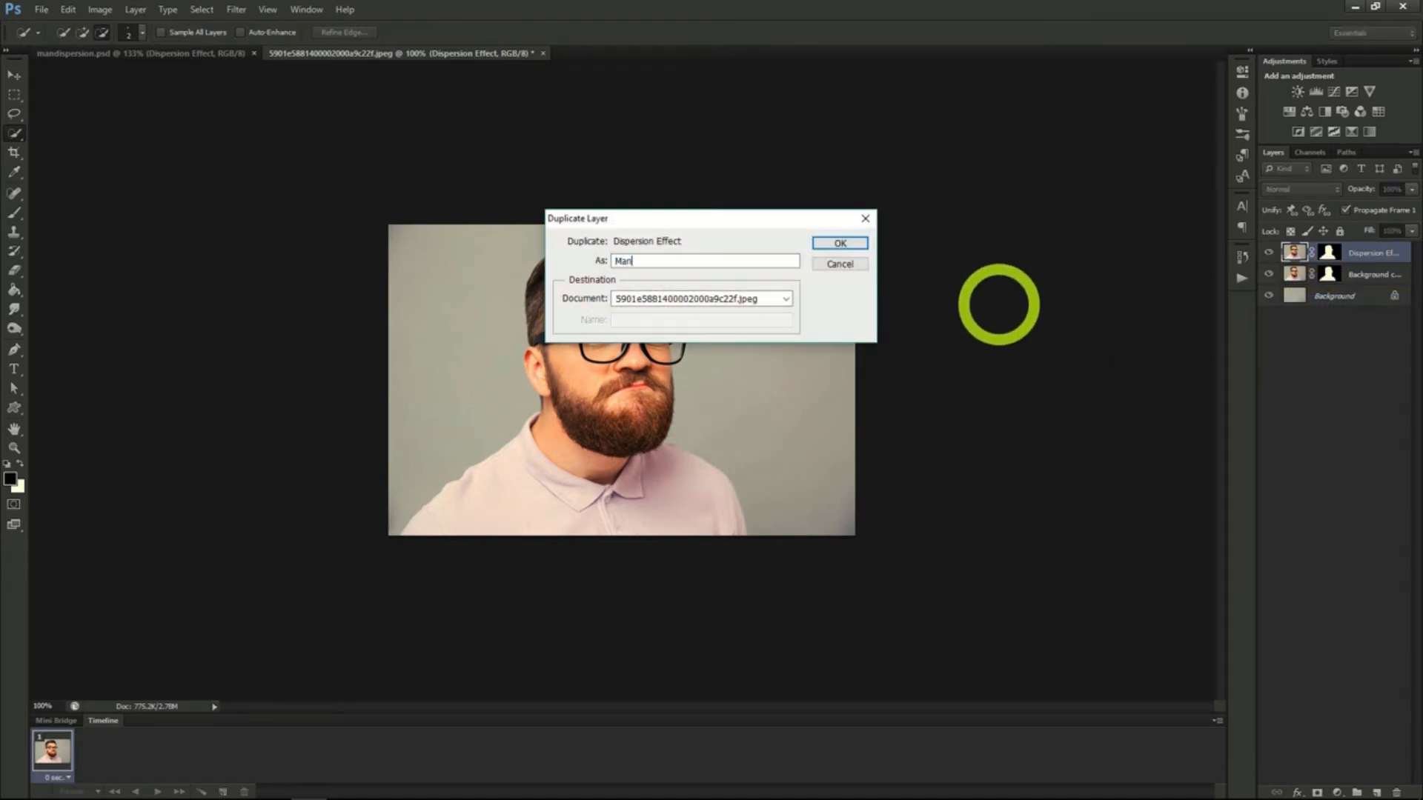
pyautogui.press('Return')
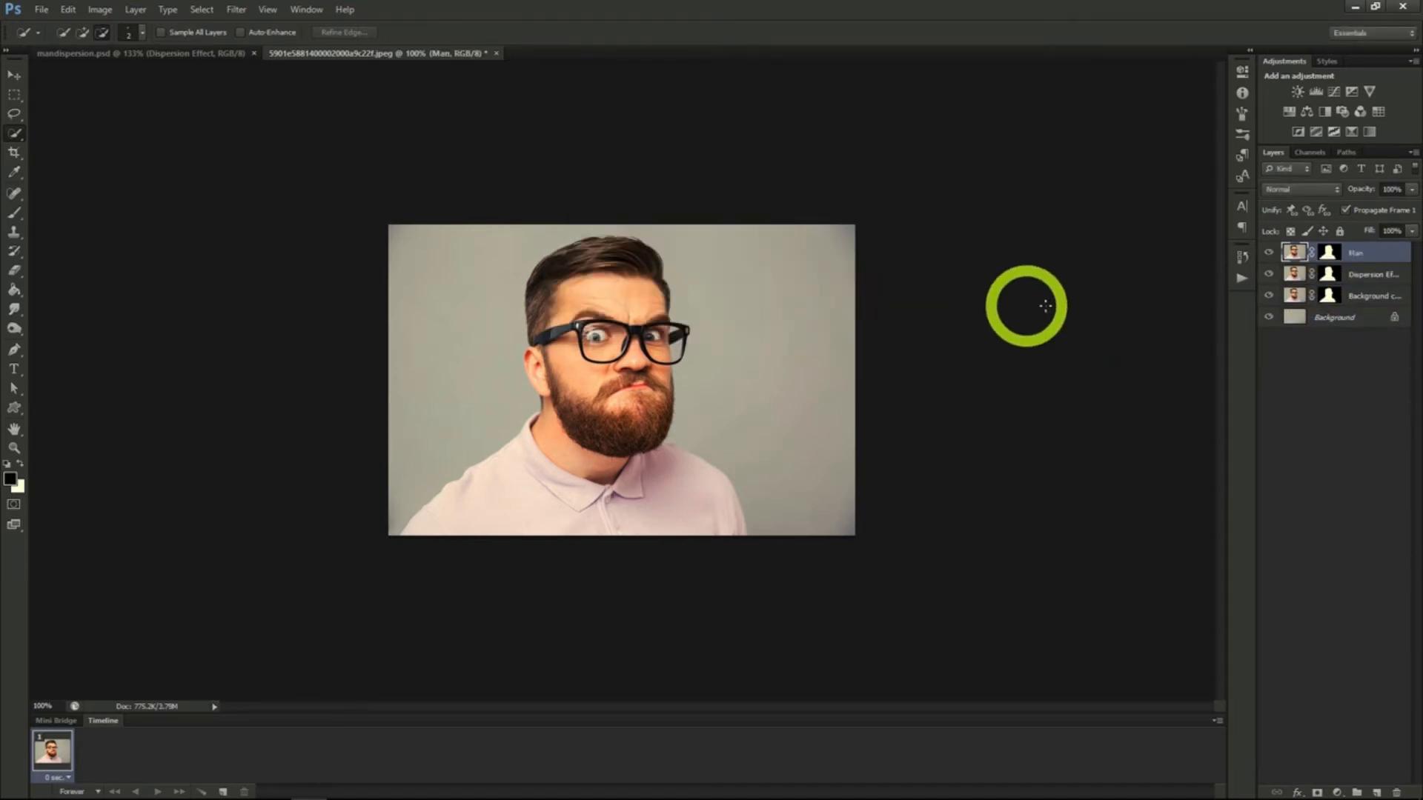
# Step: On the Dispersion Effect layer, use Liquify's Forward Warp brush at size 100 to smear the man's forehead, glasses, beard and shirt to the photo's right edge
pyautogui.click(1359, 274)
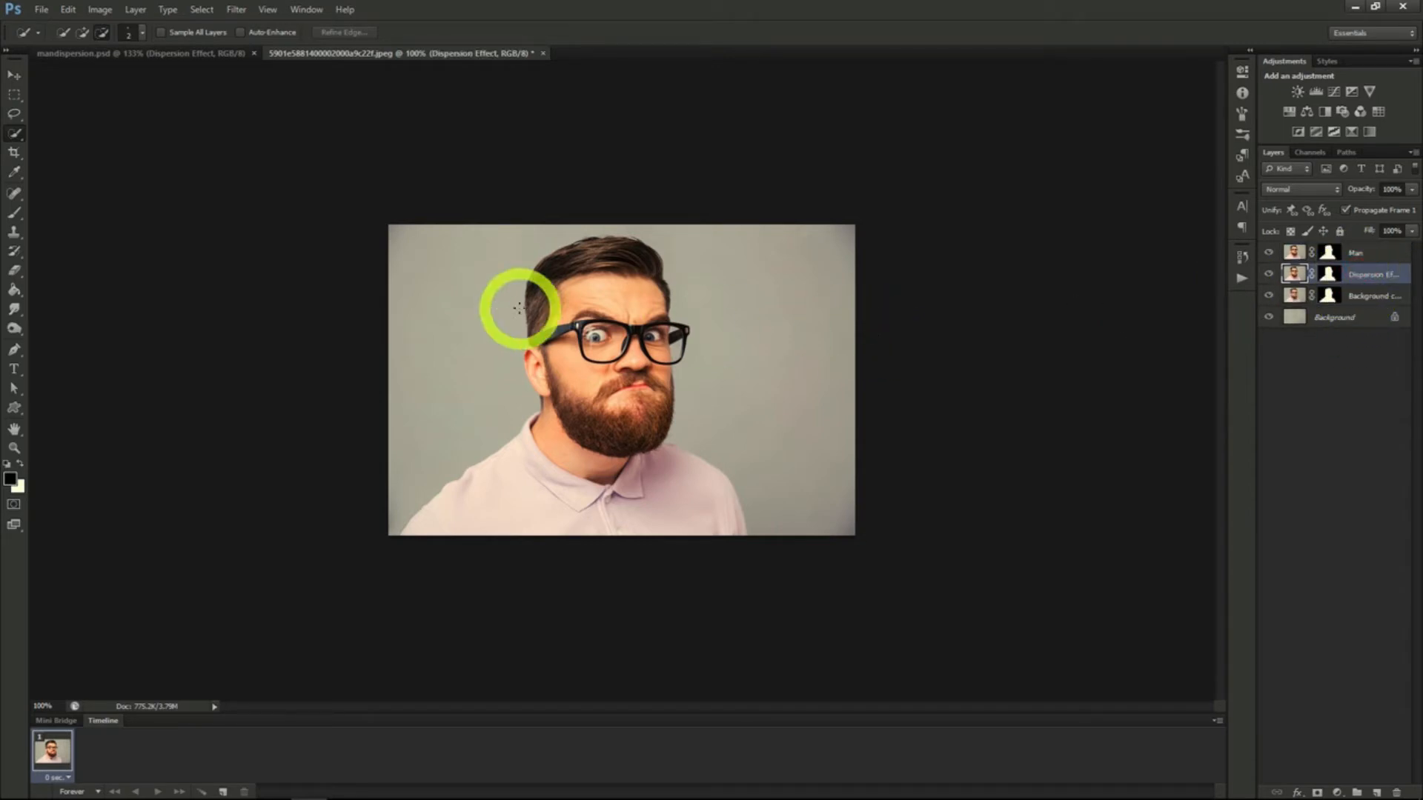
pyautogui.click(235, 10)
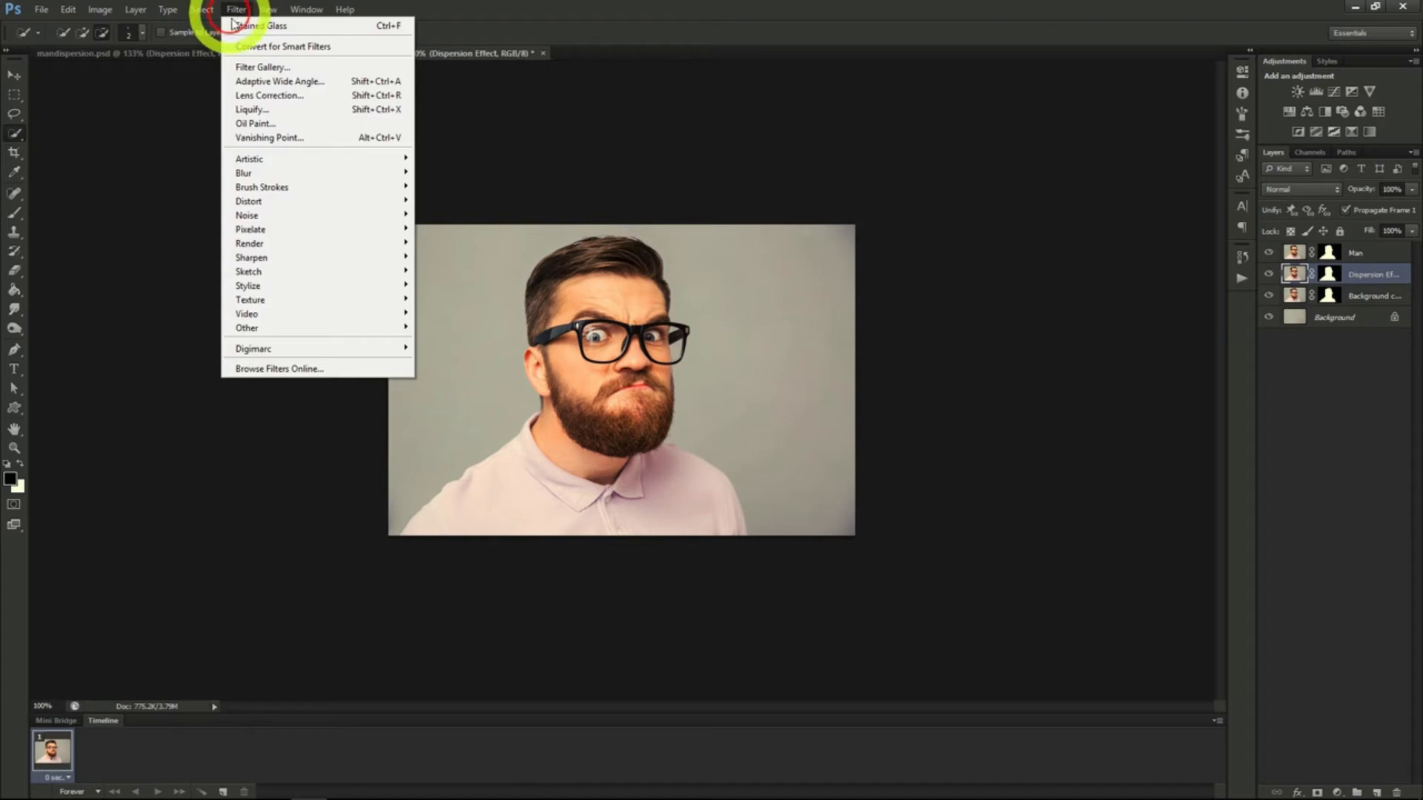
pyautogui.click(272, 111)
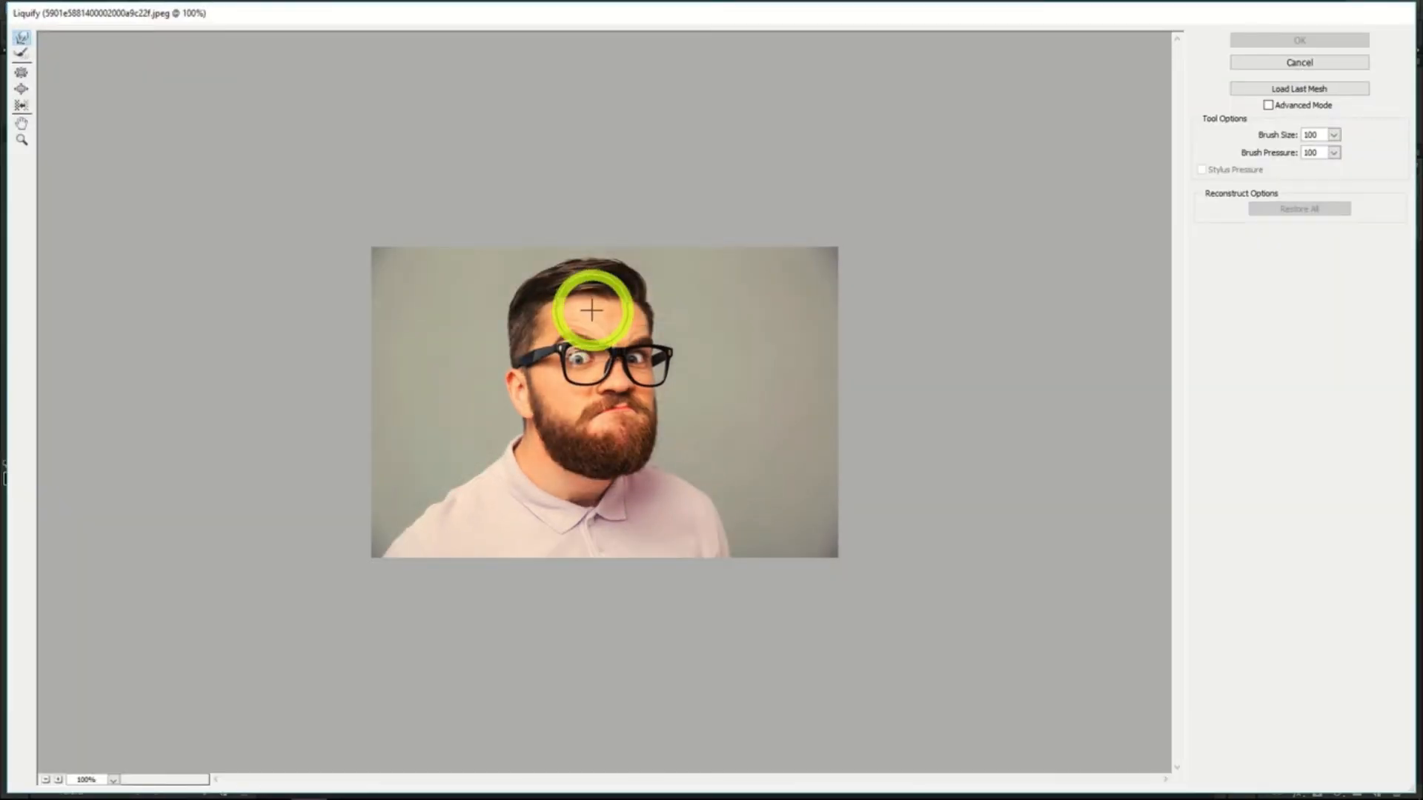
pyautogui.moveTo(591, 309)
pyautogui.mouseDown()
pyautogui.moveTo(604, 317)
pyautogui.moveTo(648, 260)
pyautogui.moveTo(702, 231)
pyautogui.mouseUp()
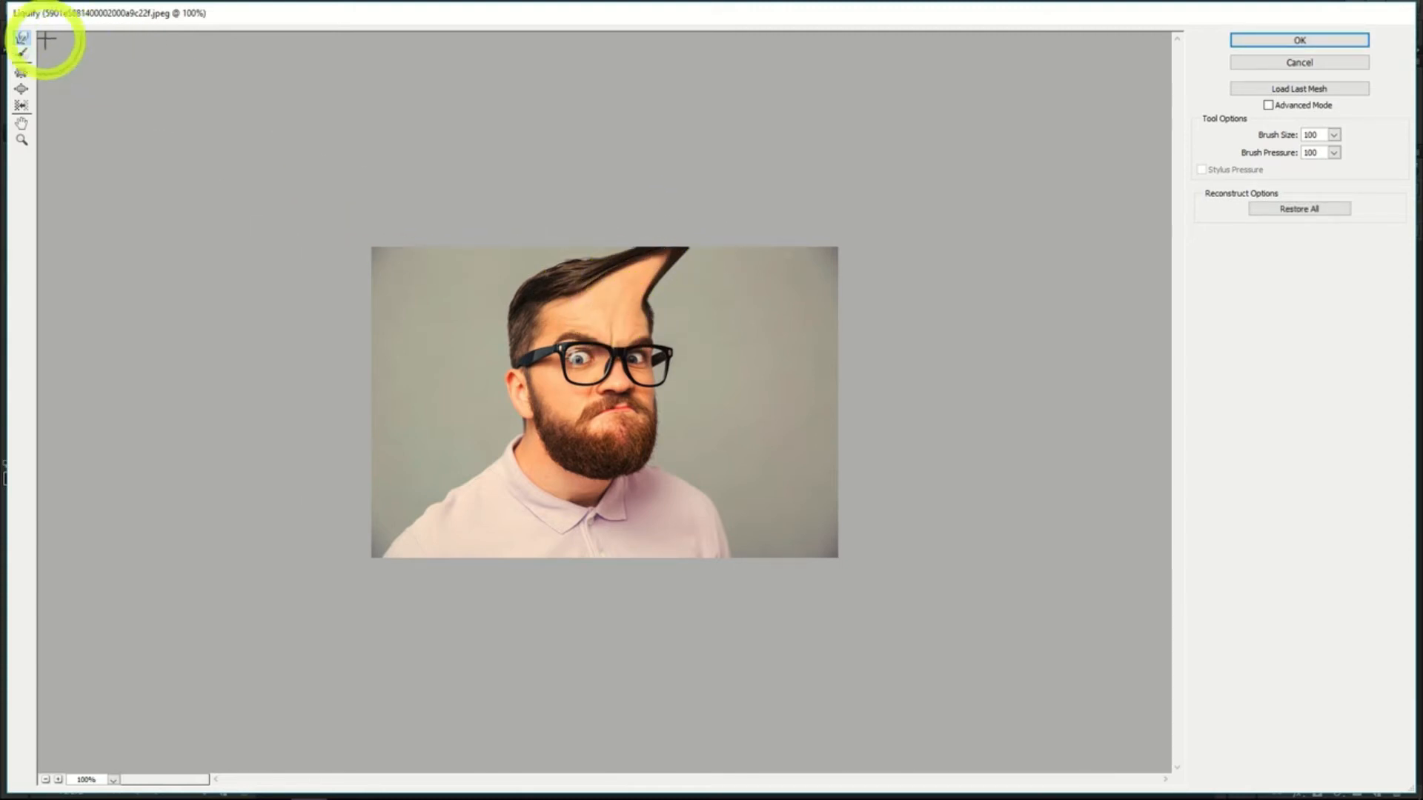
pyautogui.moveTo(635, 309)
pyautogui.mouseDown()
pyautogui.moveTo(766, 234)
pyautogui.moveTo(689, 289)
pyautogui.moveTo(808, 234)
pyautogui.mouseUp()
pyautogui.moveTo(626, 331); pyautogui.dragTo(852, 273)
pyautogui.moveTo(682, 318); pyautogui.dragTo(870, 279)
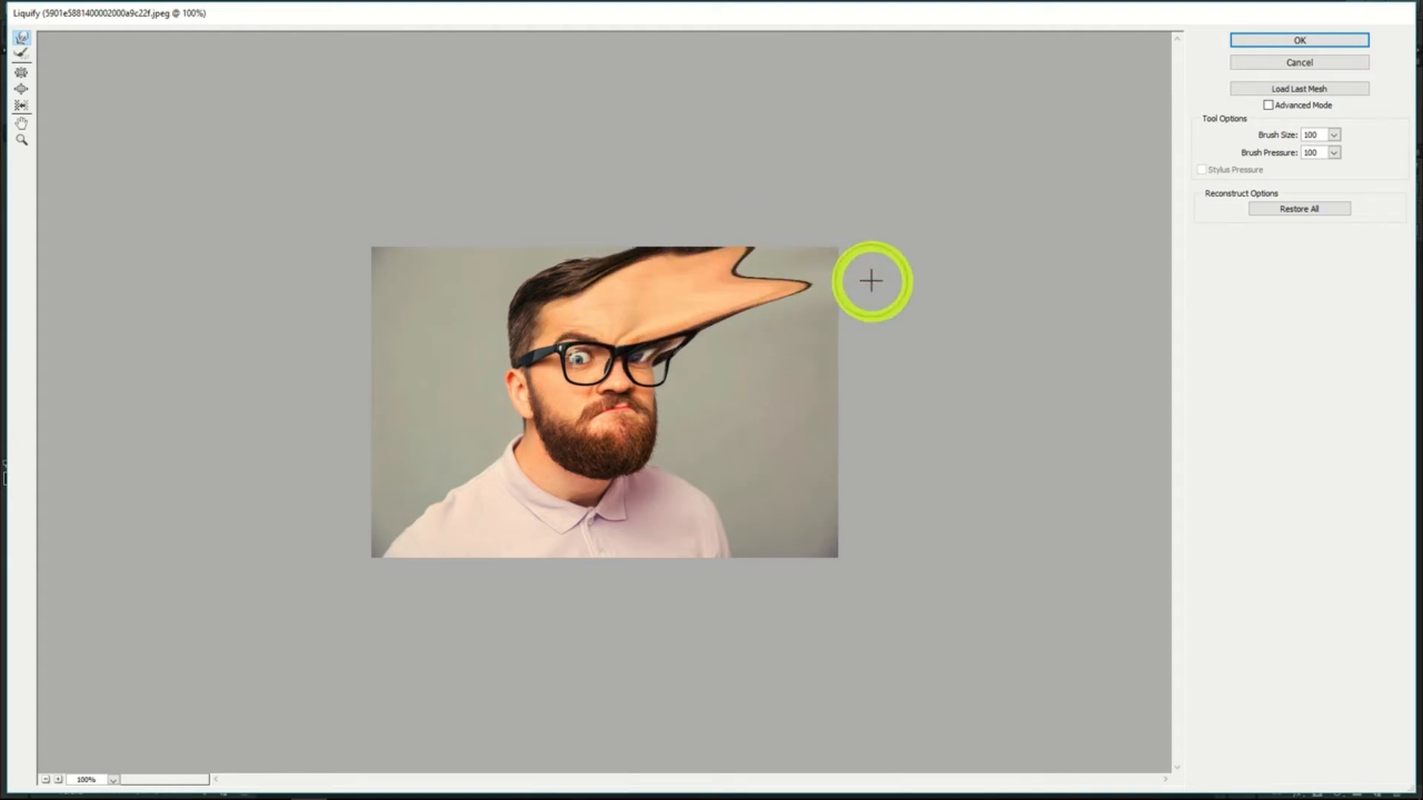
pyautogui.moveTo(631, 321)
pyautogui.mouseDown()
pyautogui.moveTo(830, 229)
pyautogui.moveTo(856, 261)
pyautogui.moveTo(806, 280)
pyautogui.moveTo(888, 293)
pyautogui.moveTo(721, 319)
pyautogui.moveTo(921, 334)
pyautogui.mouseUp()
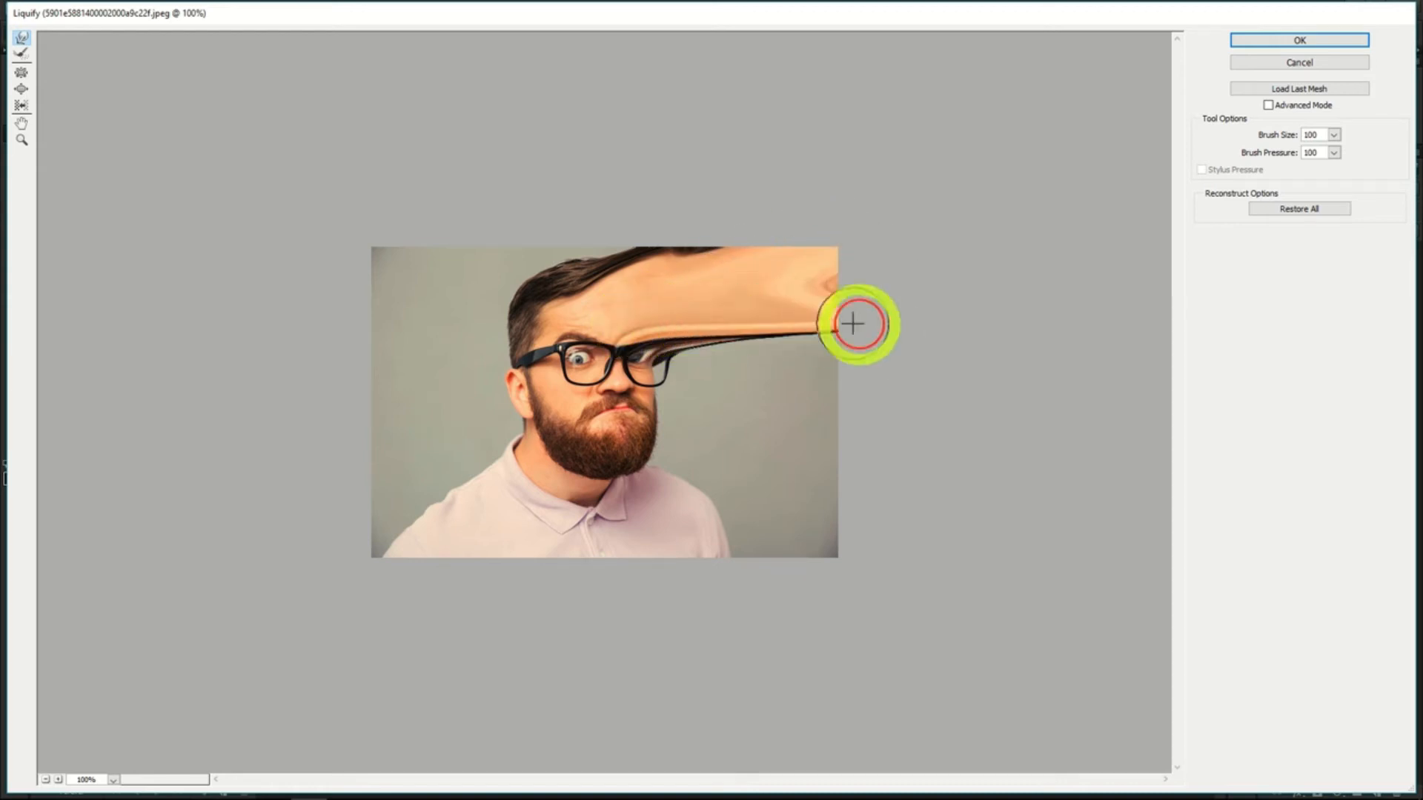
pyautogui.moveTo(654, 343); pyautogui.dragTo(886, 377)
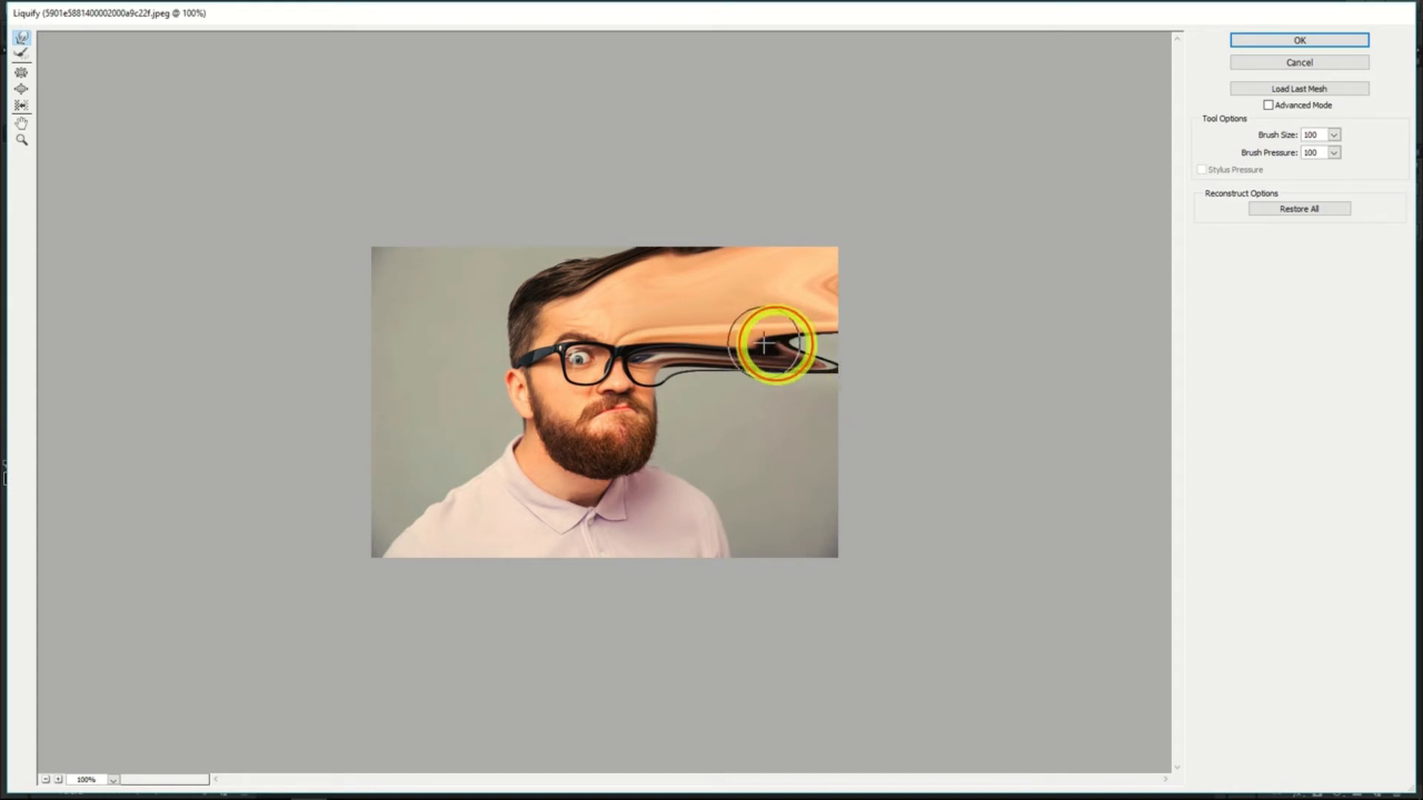
pyautogui.moveTo(645, 385); pyautogui.dragTo(909, 511)
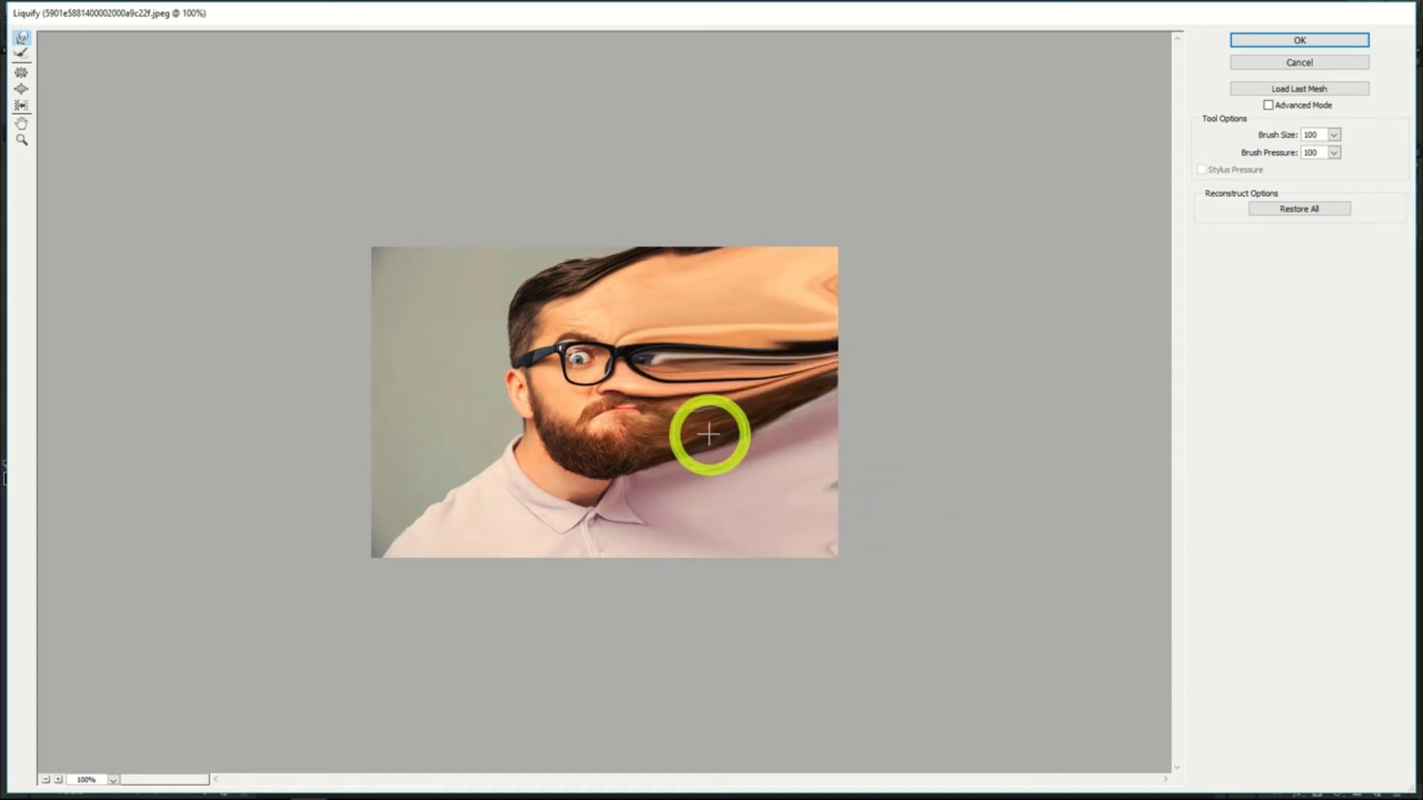
pyautogui.click(1290, 41)
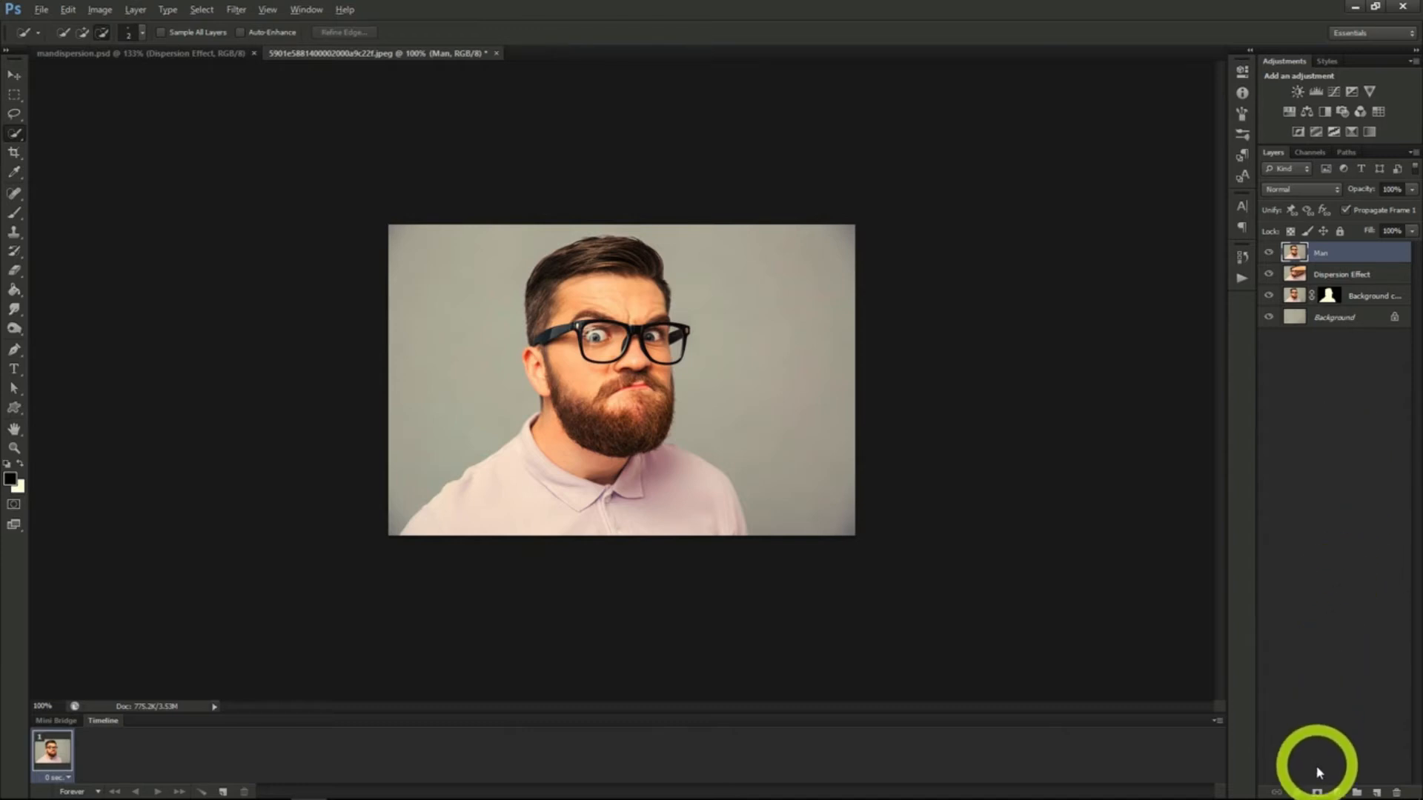
# Step: Add a black layer mask that hides the whole Dispersion Effect layer
pyautogui.click(1324, 273)
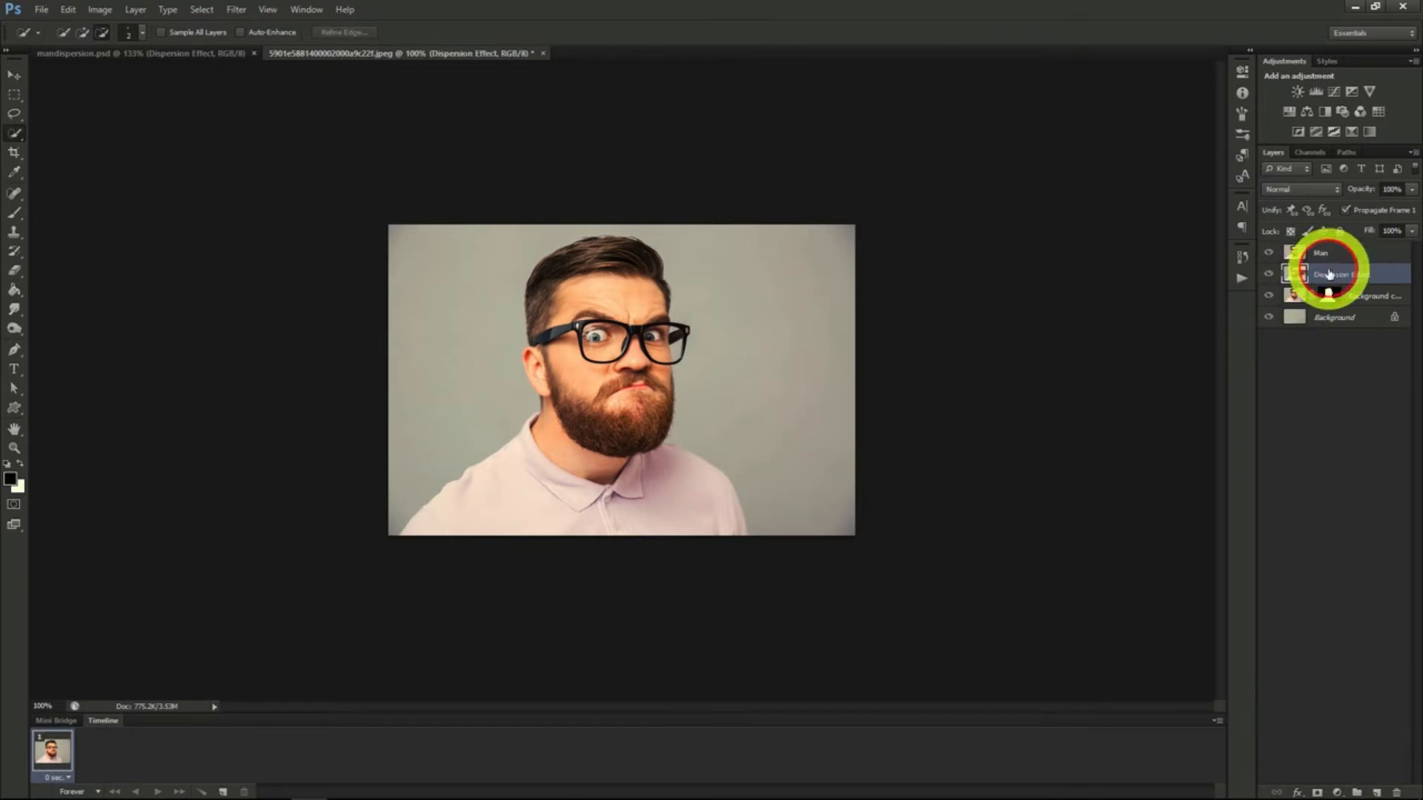
pyautogui.keyDown('alt'); pyautogui.click(1317, 793); pyautogui.keyUp('alt')
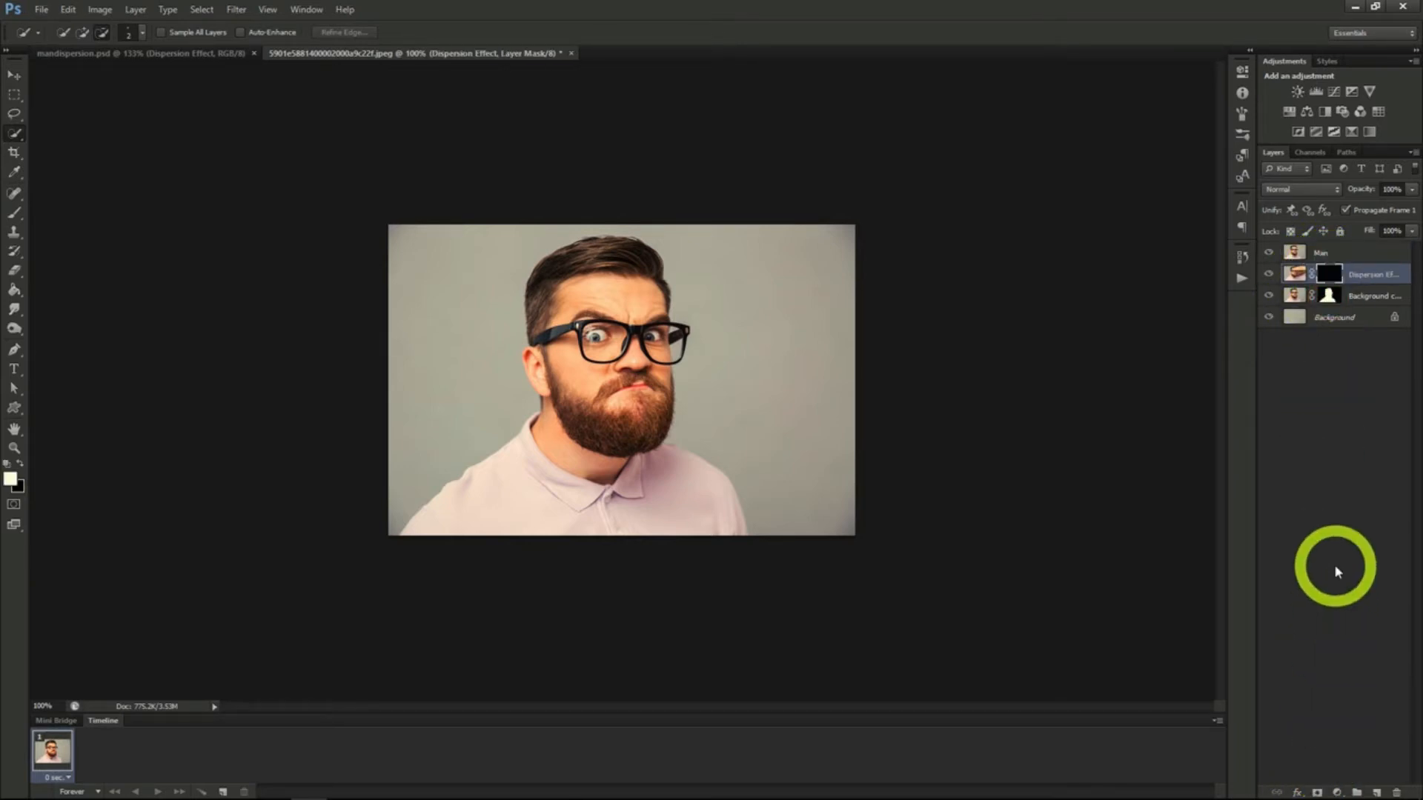
pyautogui.press('d')
# Step: Add a white layer mask to the Man layer, keeping the Background copy hidden
pyautogui.click(1336, 255)
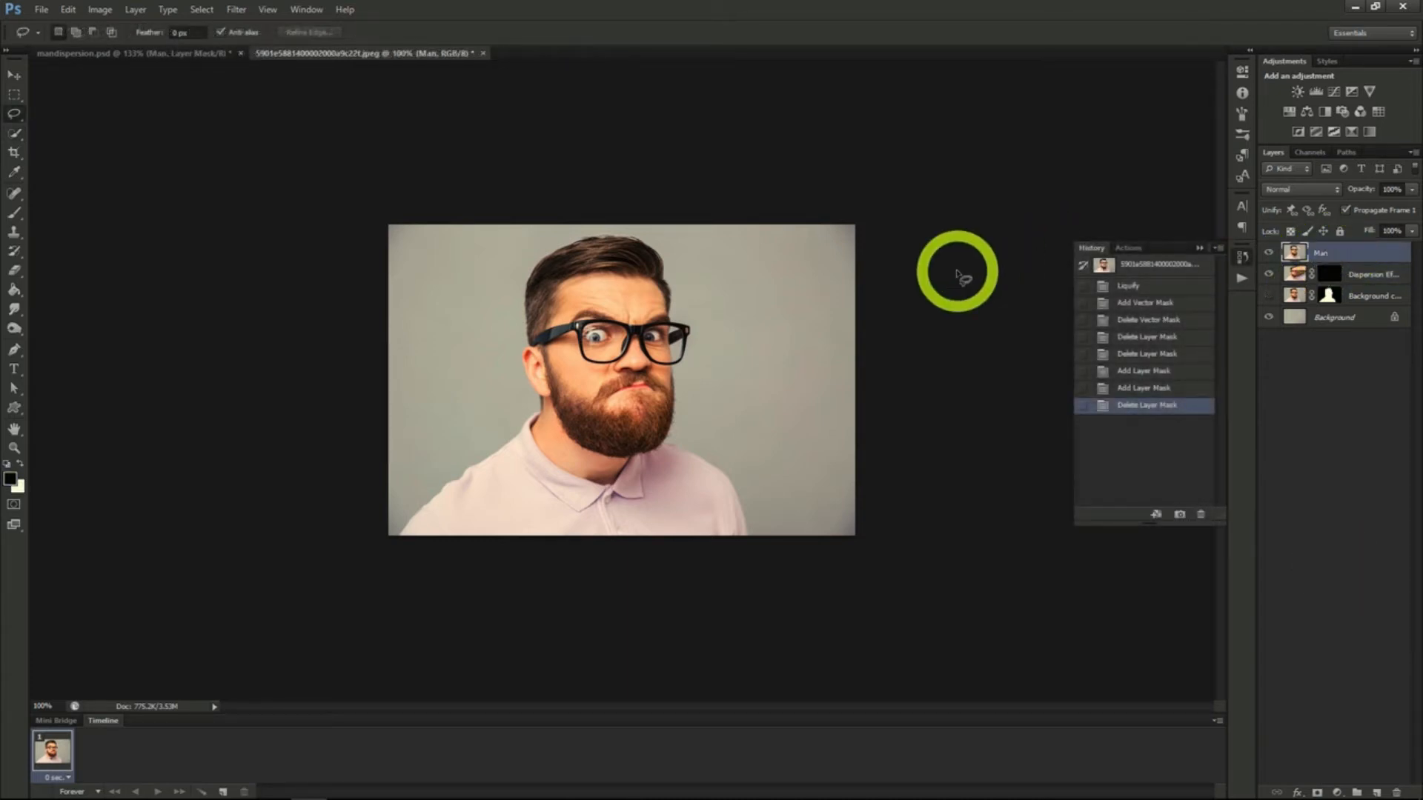
pyautogui.click(1270, 296)
pyautogui.click(1270, 296)
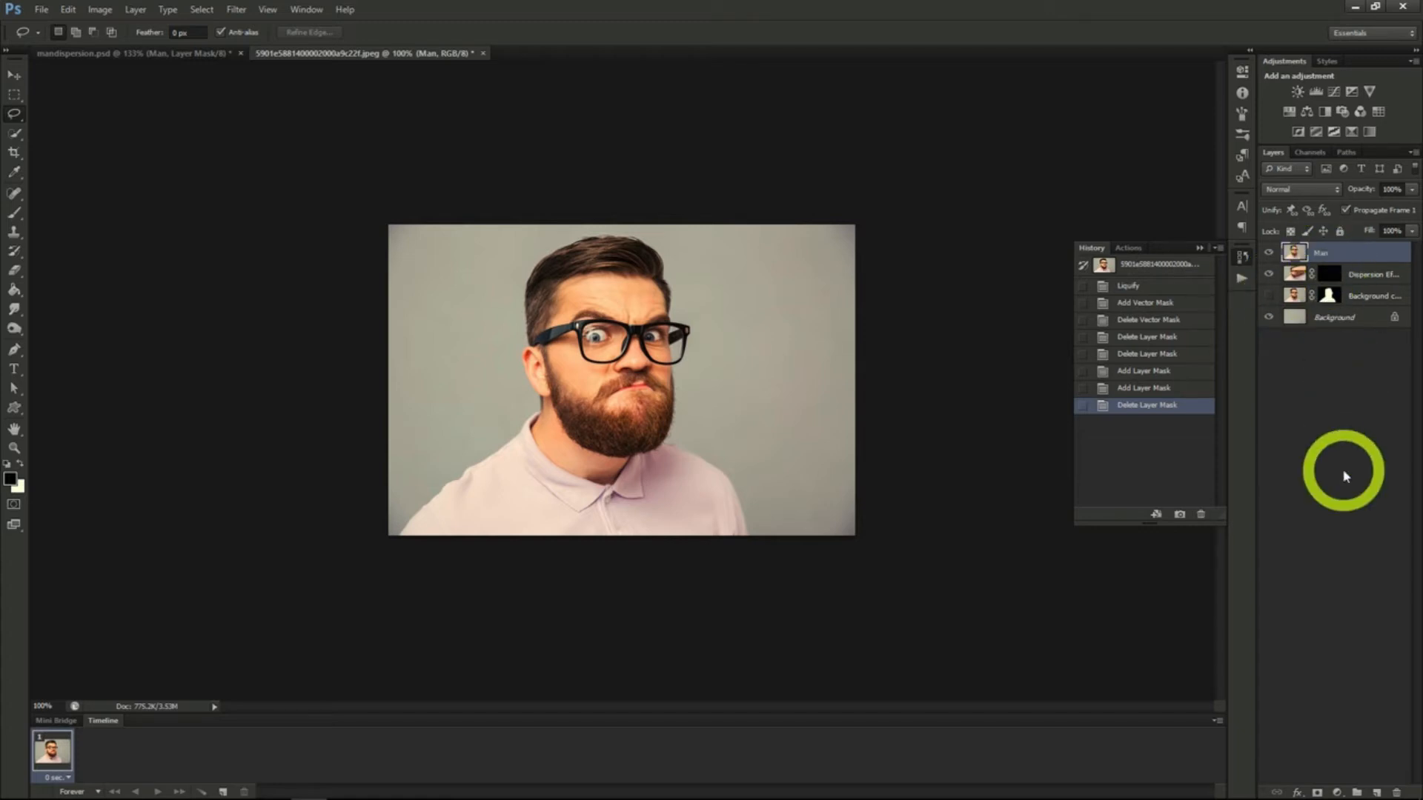
pyautogui.click(1316, 792)
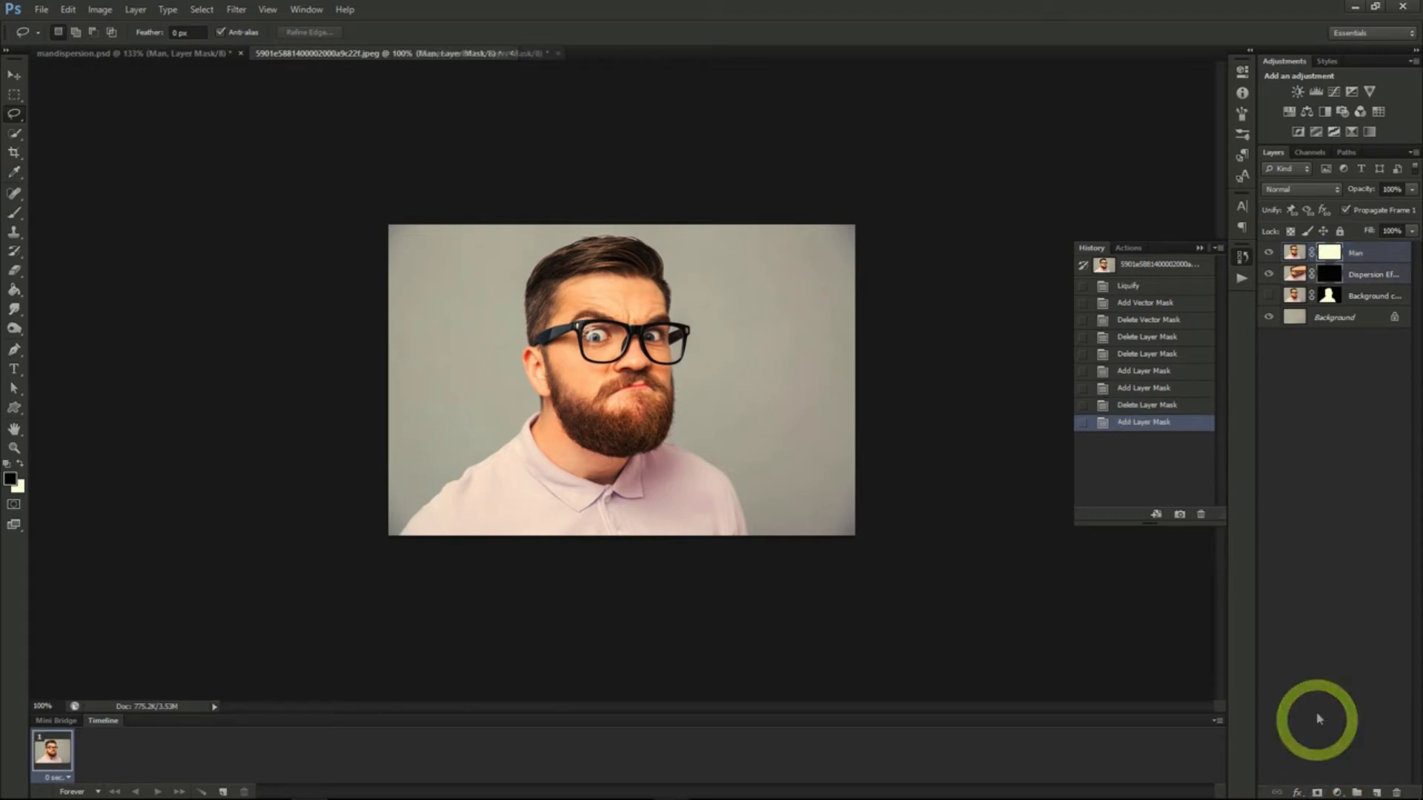
pyautogui.click(1329, 273)
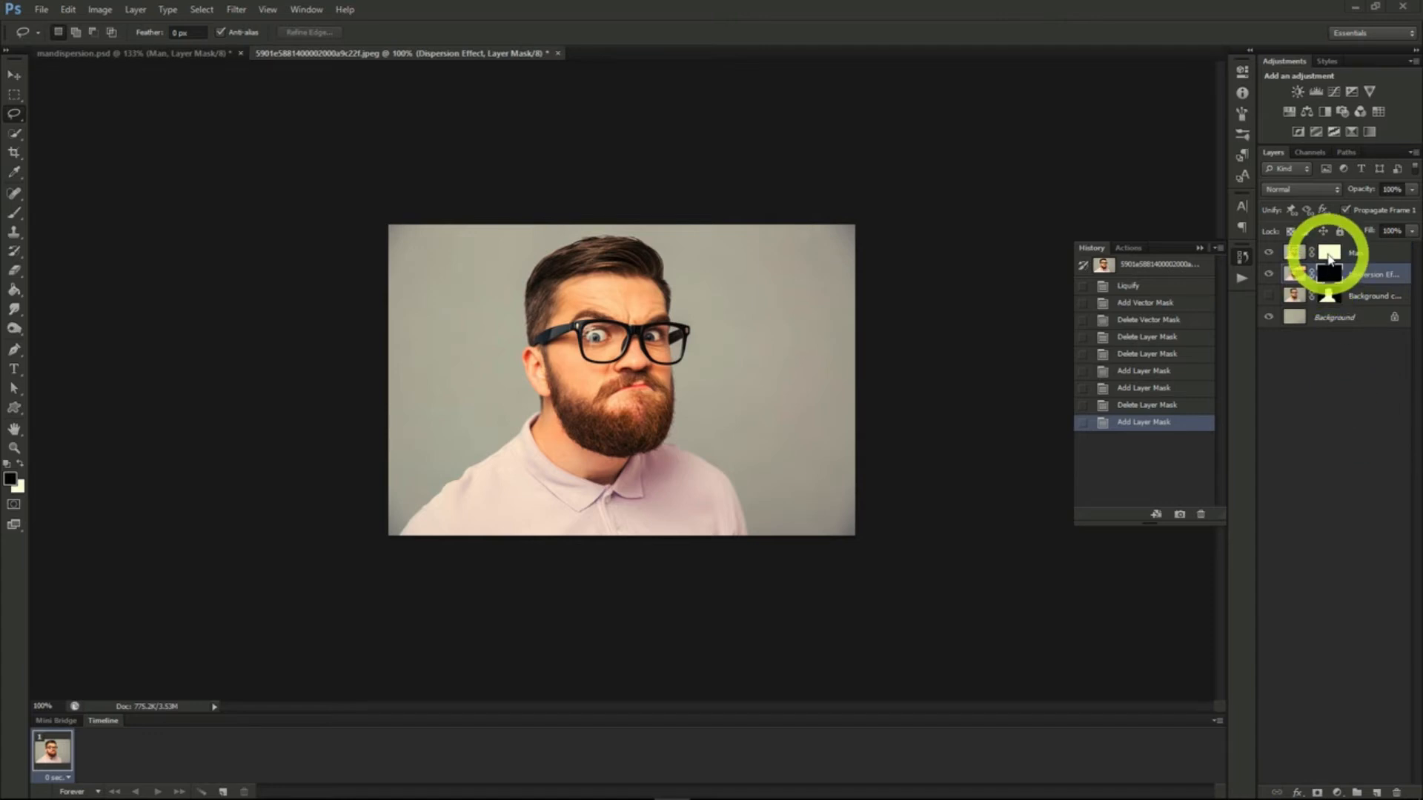
# Step: Paint black on the Man layer's mask with a 400 px particle brush to break up the right side of his hair, face and shirt
pyautogui.click(1329, 255)
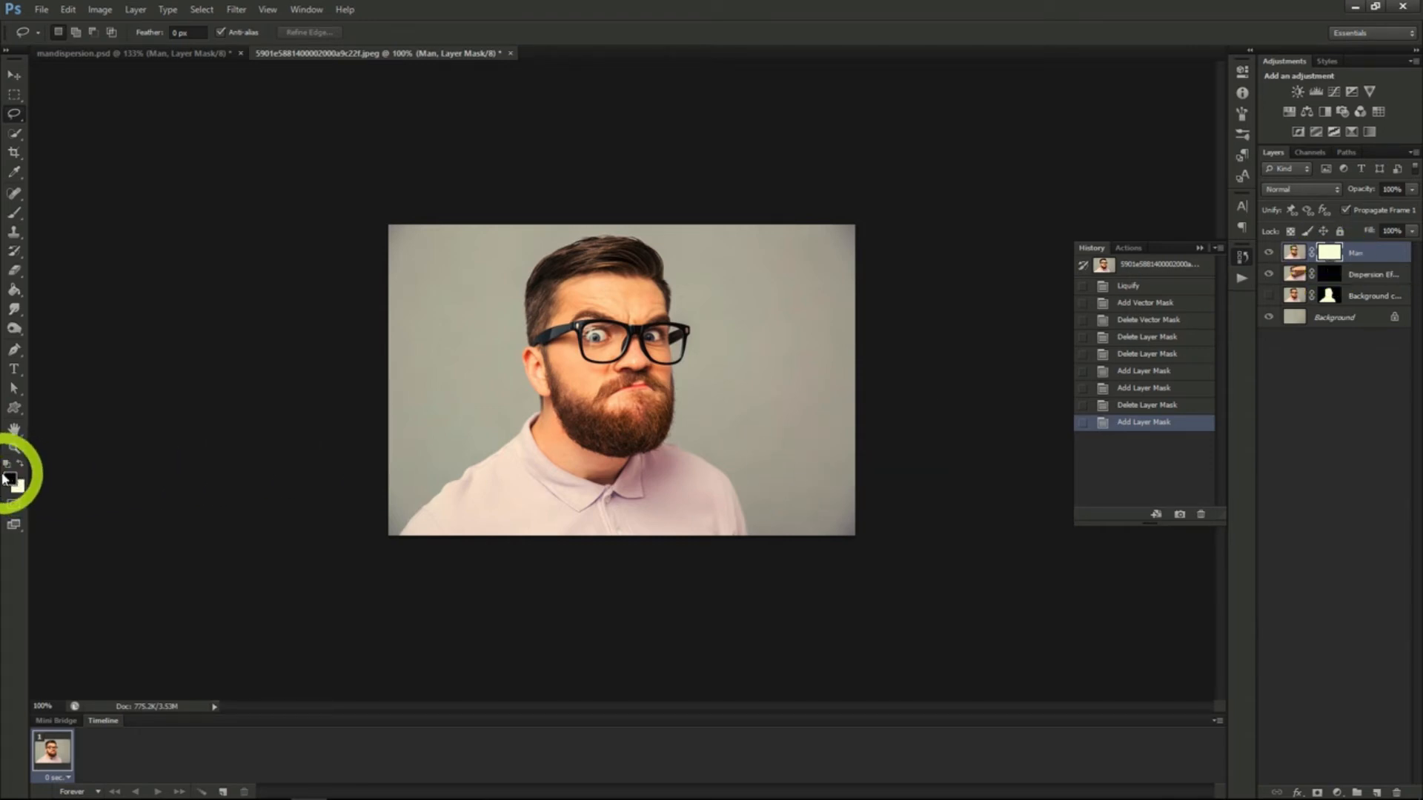
pyautogui.click(14, 216)
pyautogui.click(74, 32)
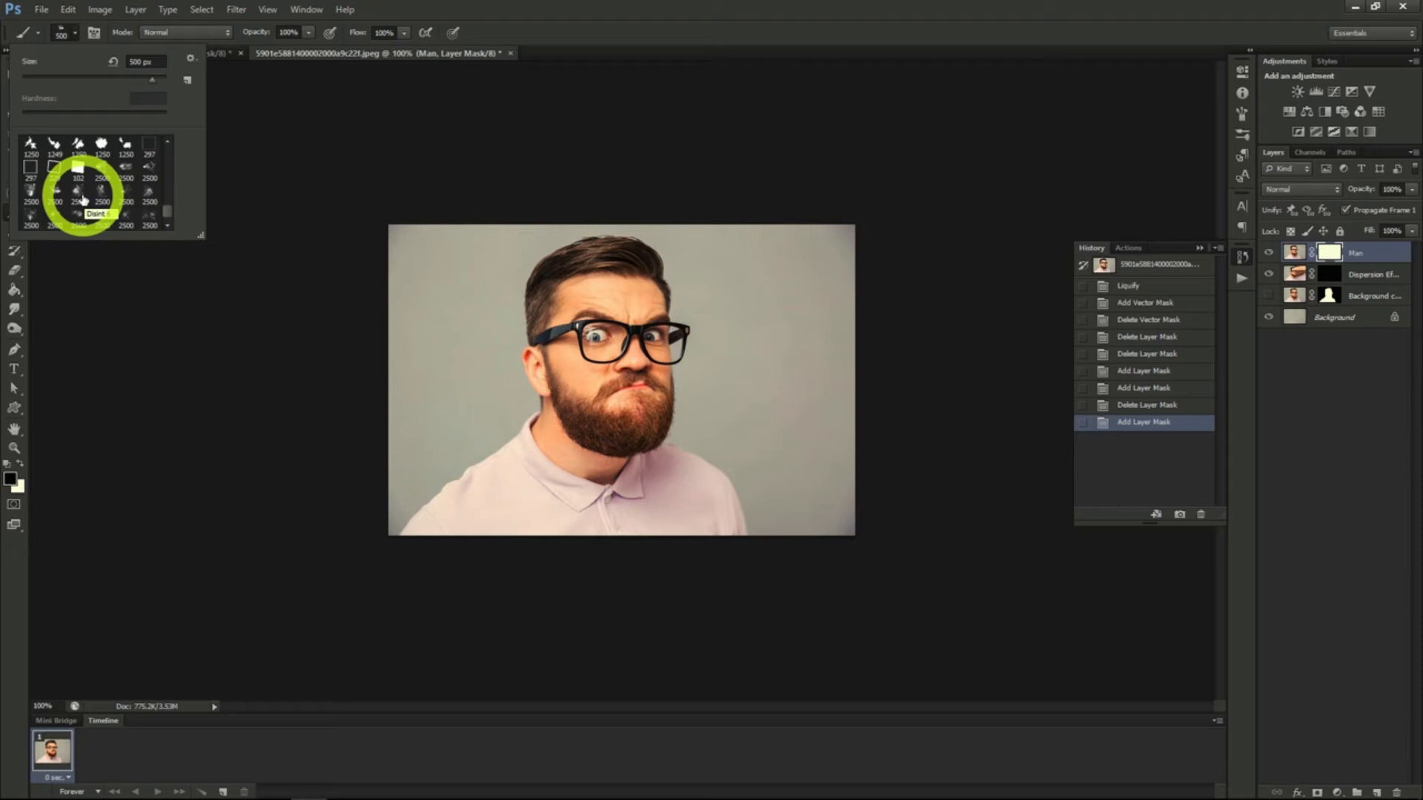
pyautogui.click(81, 197)
pyautogui.click(74, 31)
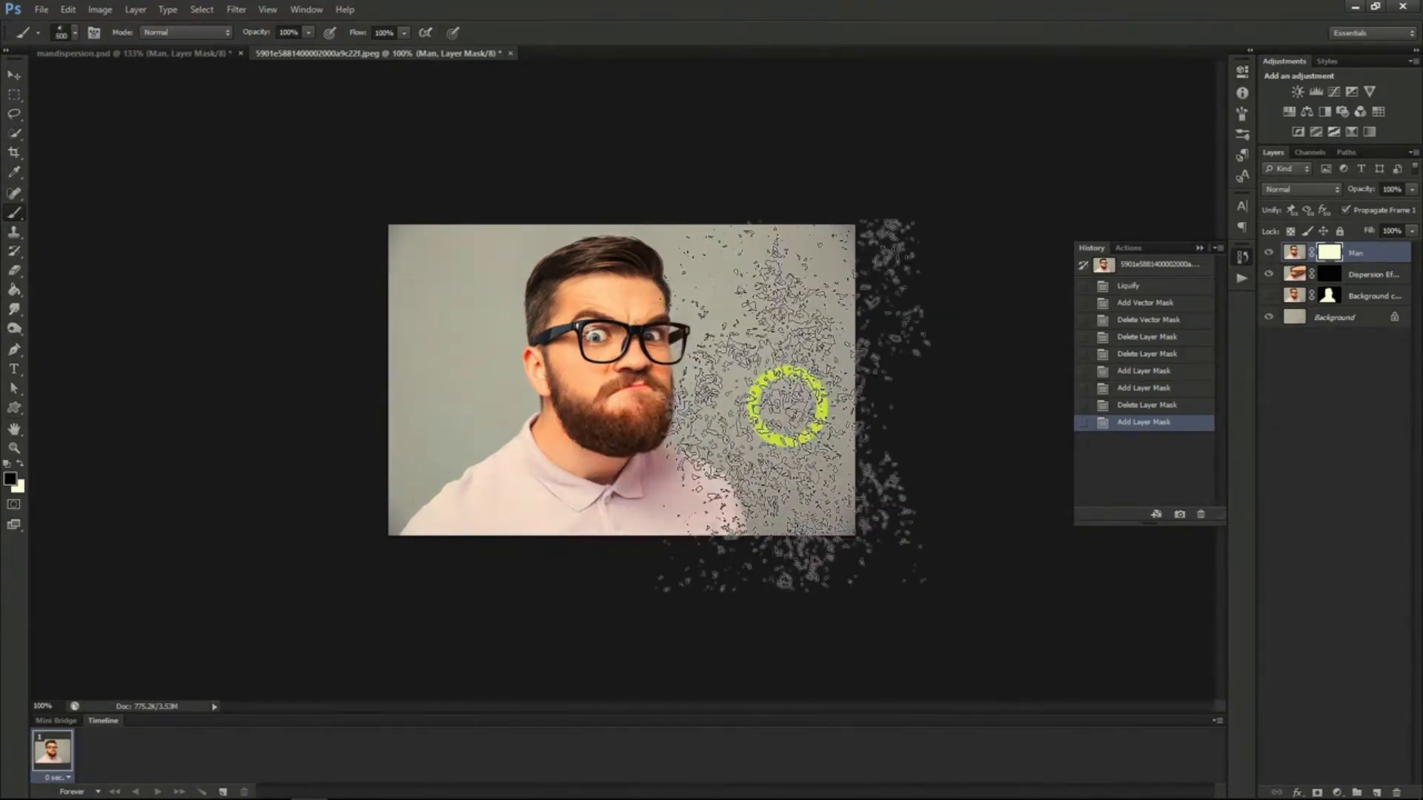
pyautogui.press('[')
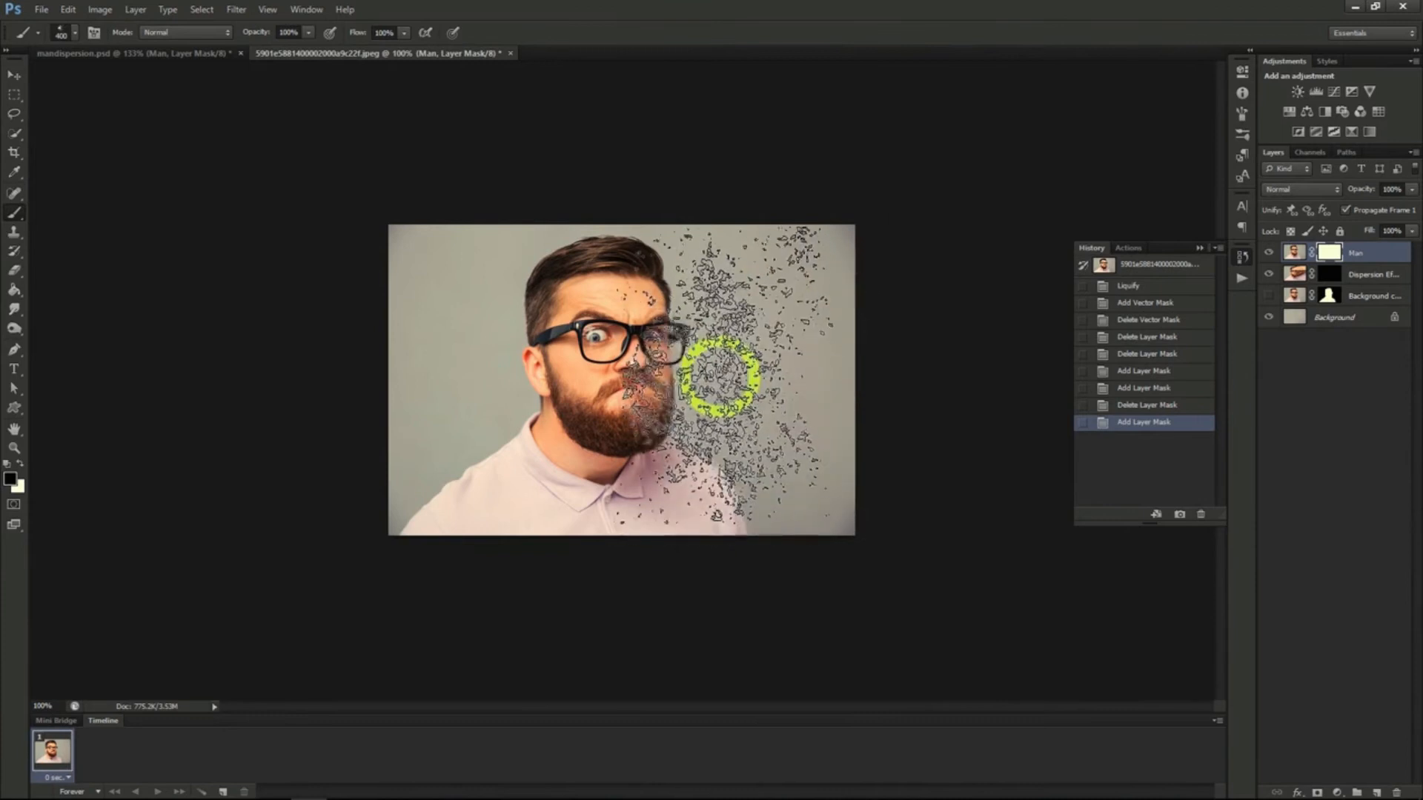
pyautogui.moveTo(713, 368)
pyautogui.mouseDown()
pyautogui.moveTo(736, 309)
pyautogui.moveTo(714, 241)
pyautogui.mouseUp()
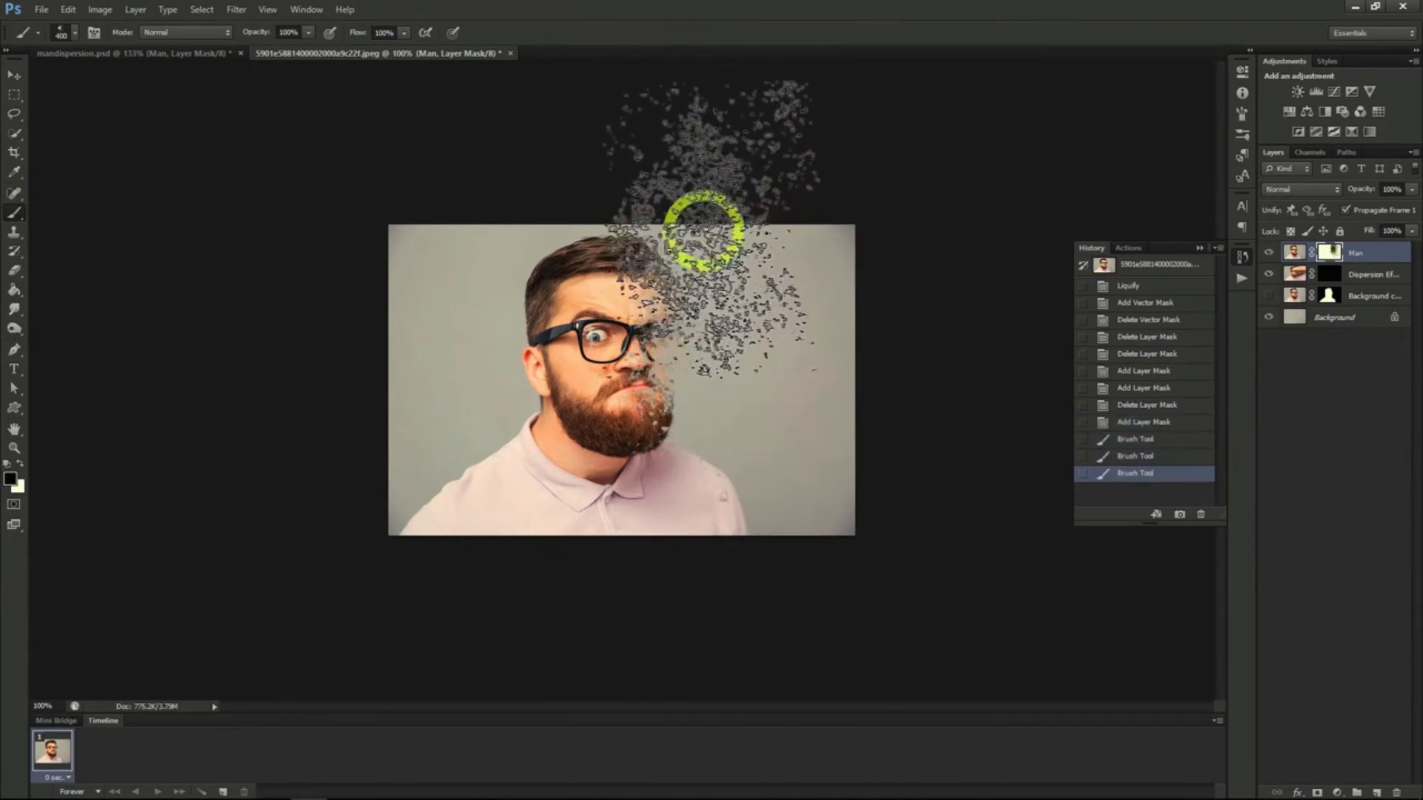
pyautogui.moveTo(773, 433); pyautogui.dragTo(778, 444)
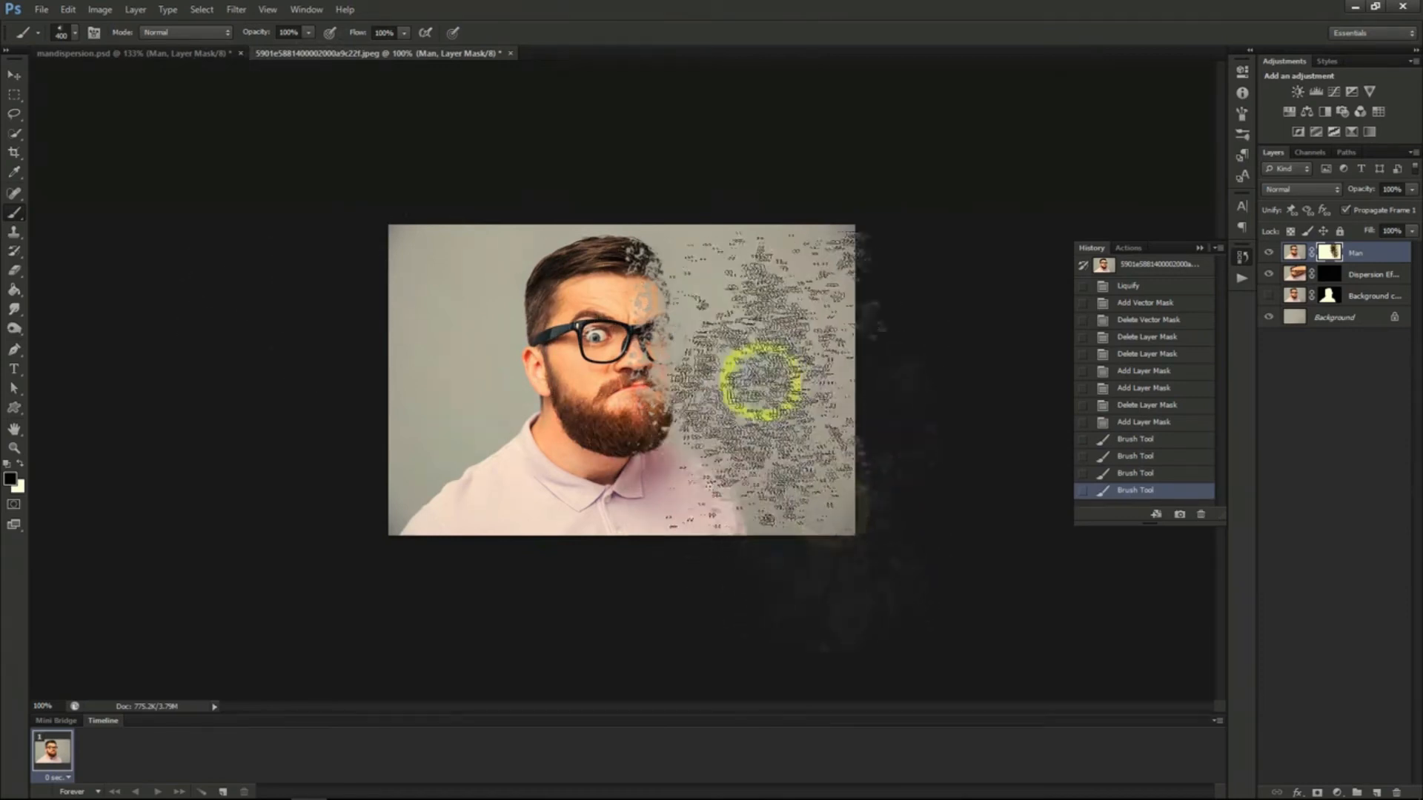
# Step: Paint white on the Dispersion Effect mask with a different particle brush at 400 px to scatter fragments from the face across the right background
pyautogui.click(1354, 275)
pyautogui.moveTo(1354, 275); pyautogui.dragTo(302, 307)
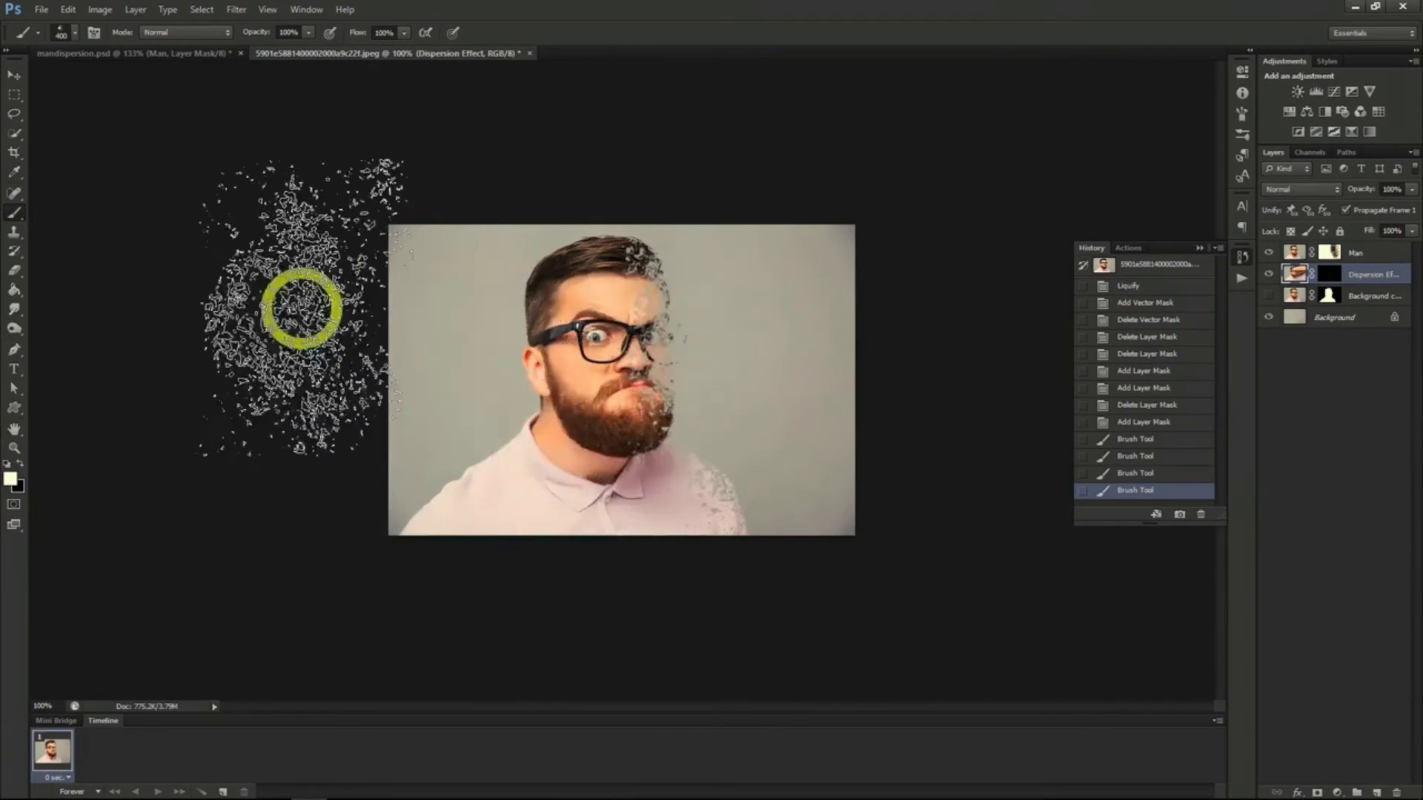
pyautogui.click(69, 36)
pyautogui.click(104, 196)
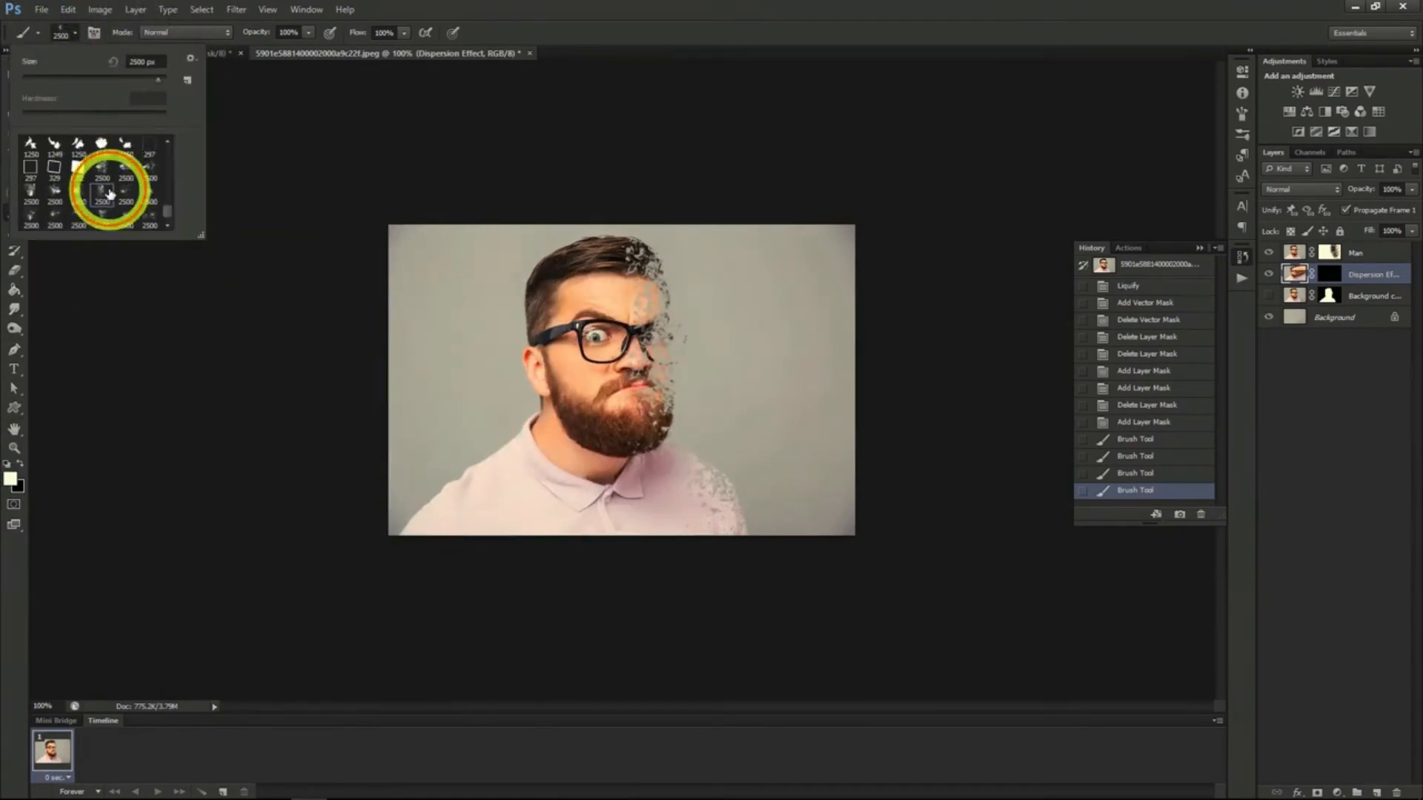
pyautogui.click(70, 32)
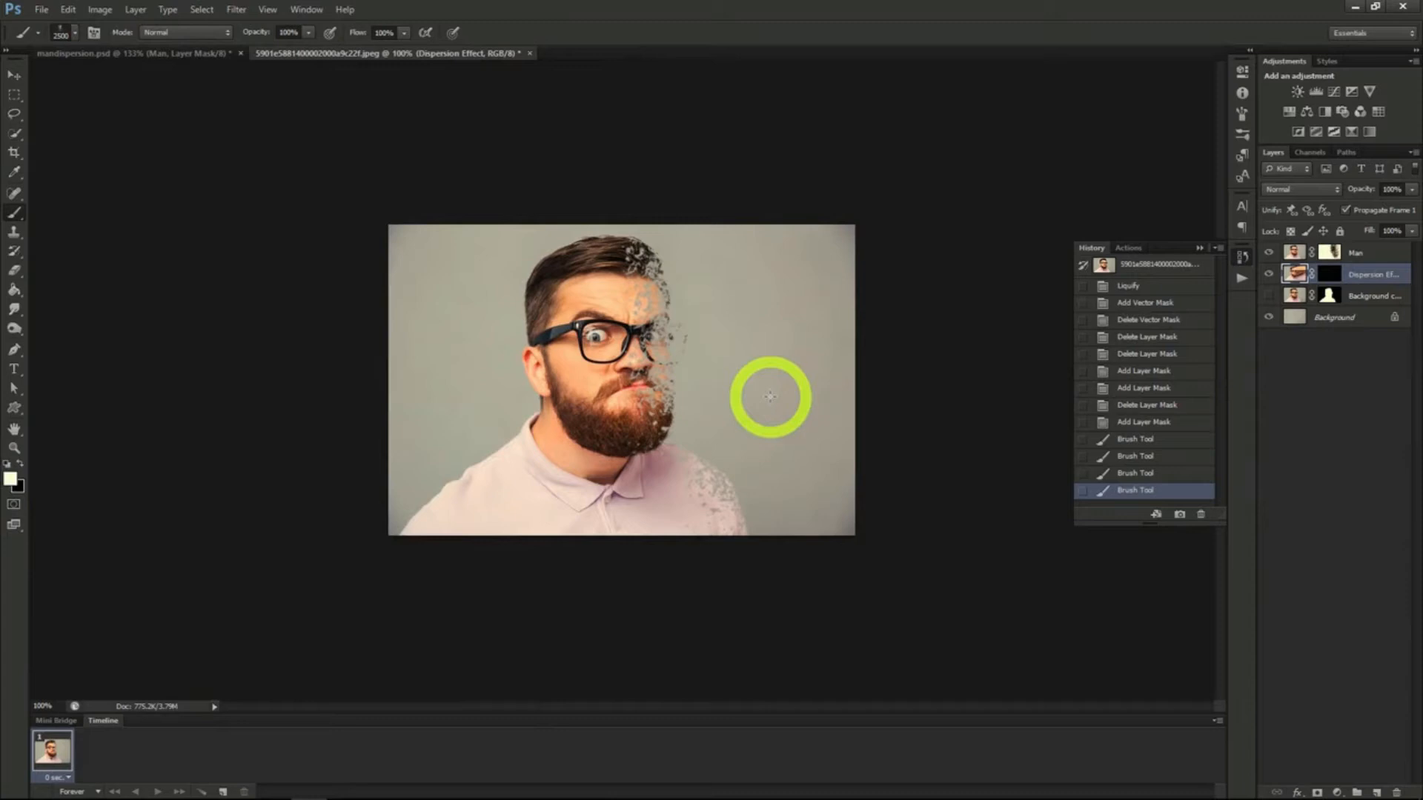
pyautogui.click(740, 369)
pyautogui.click(715, 380)
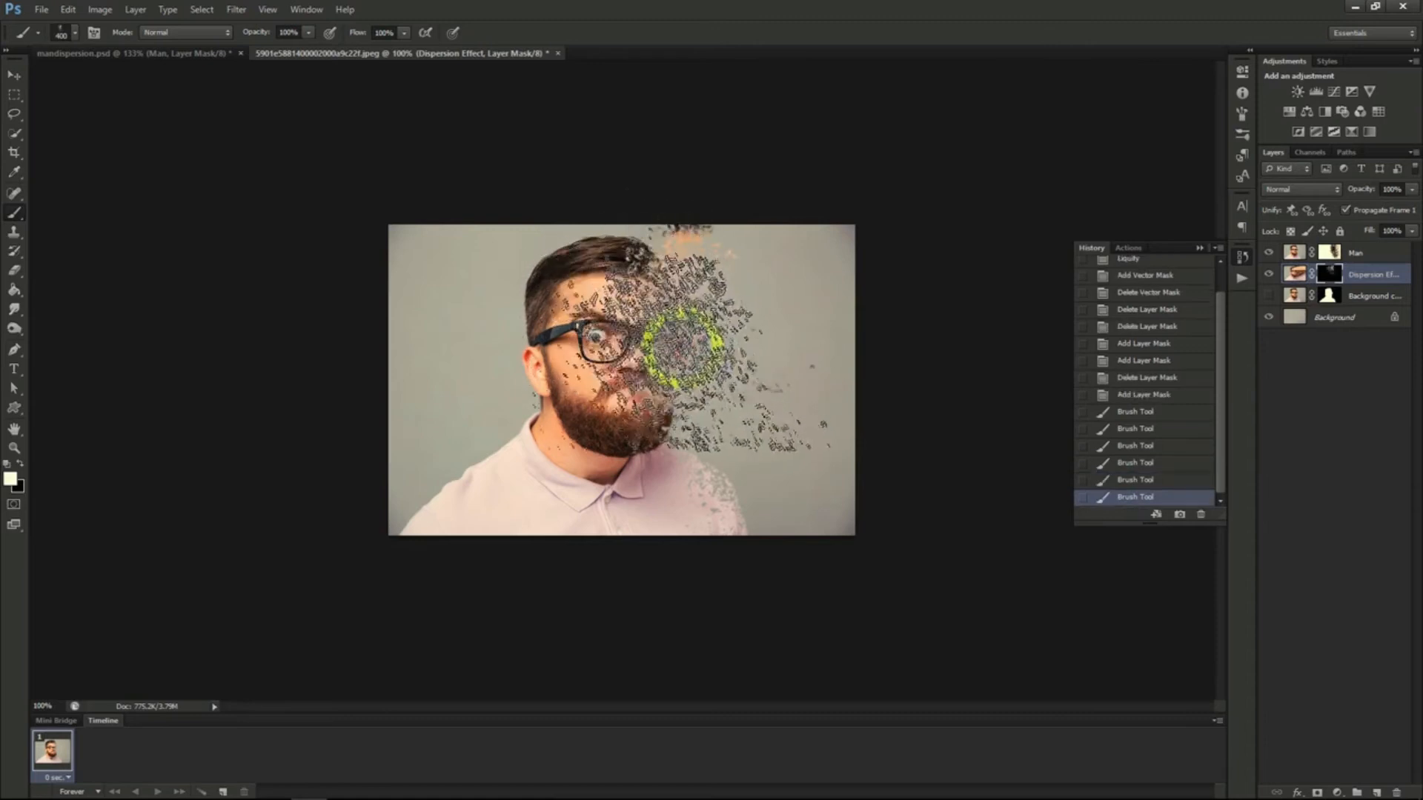
pyautogui.moveTo(731, 340)
pyautogui.mouseDown()
pyautogui.moveTo(705, 403)
pyautogui.moveTo(730, 431)
pyautogui.mouseUp()
pyautogui.click(789, 466)
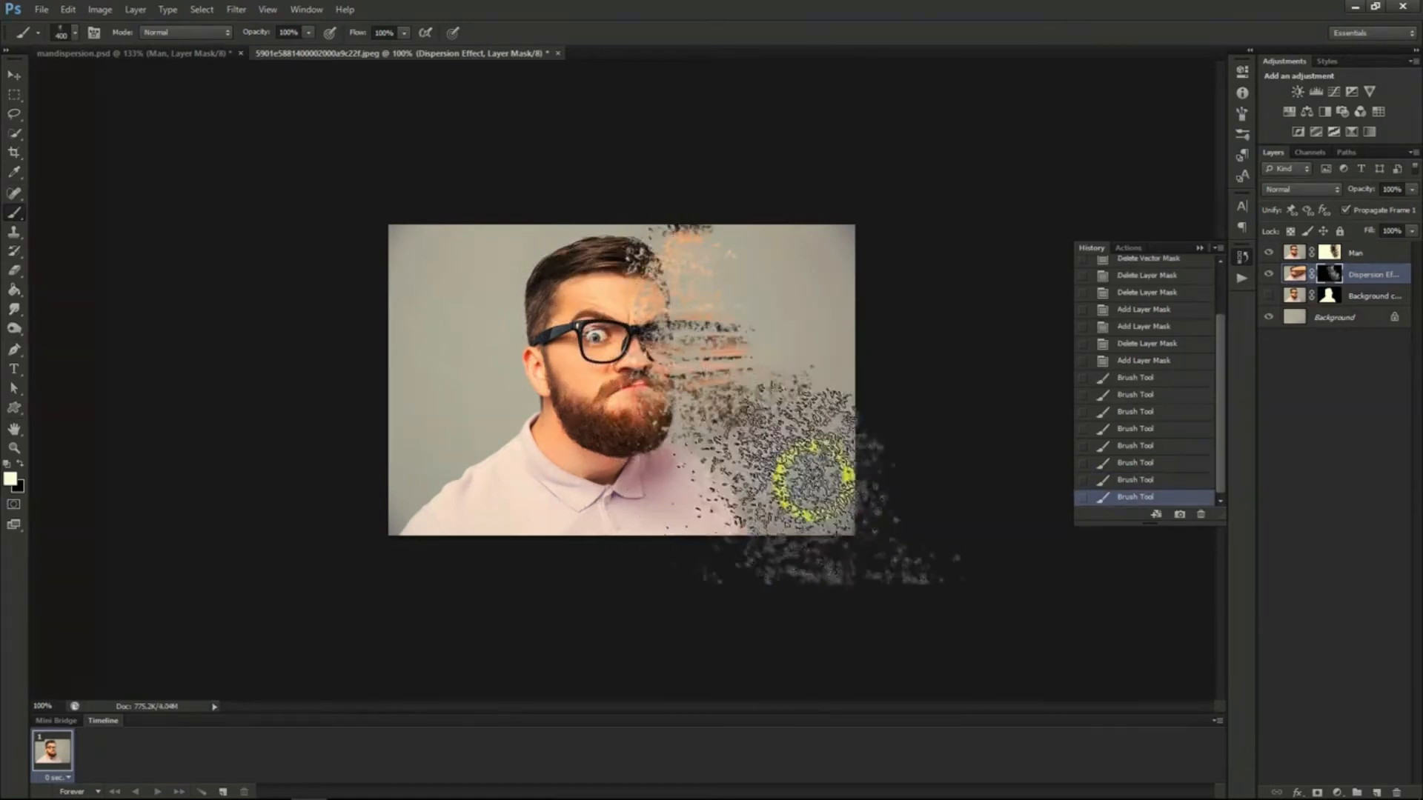
pyautogui.click(844, 405)
pyautogui.click(821, 274)
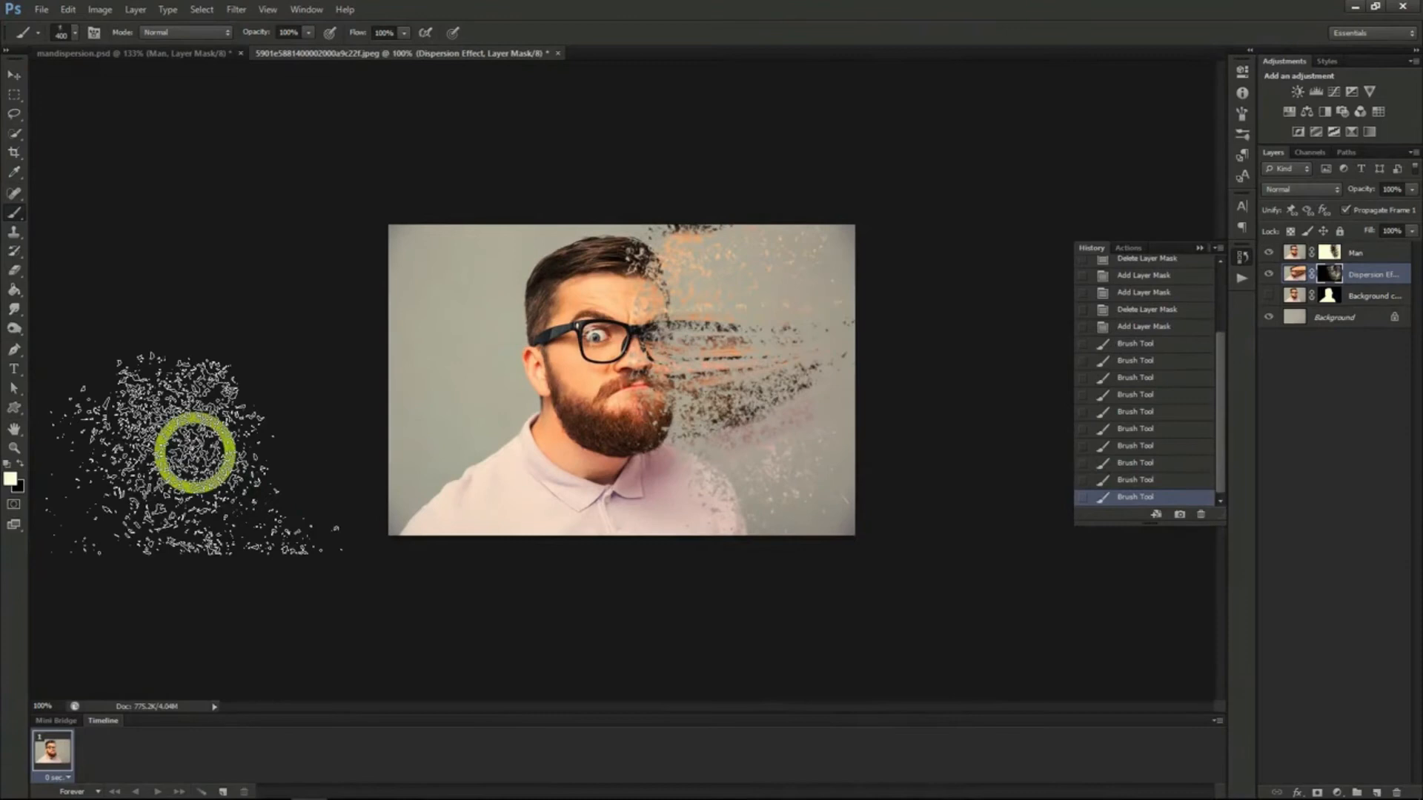
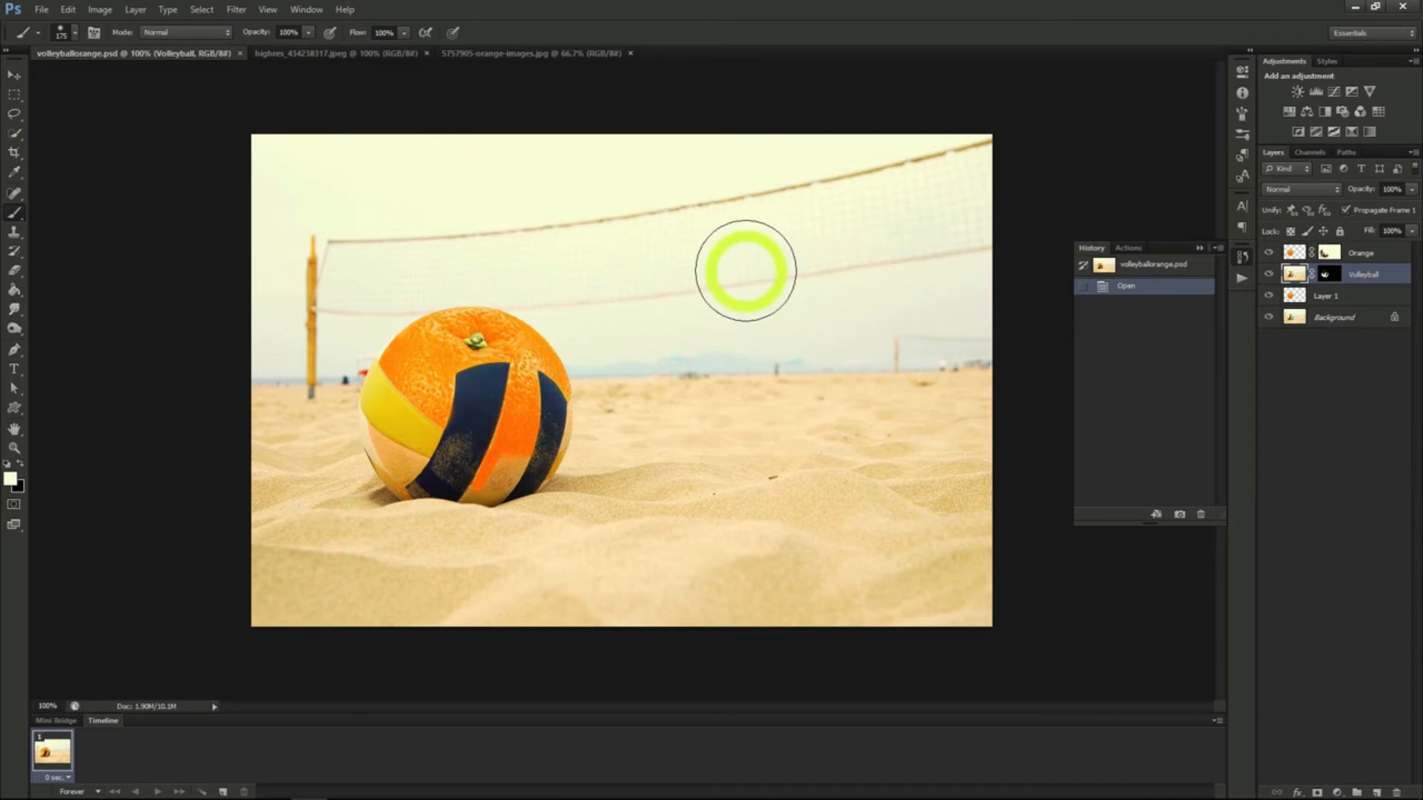
# Step: Select the whole orange in the orange photo with the Quick Selection tool and paste it into the volleyball photo as a new layer
pyautogui.click(380, 55)
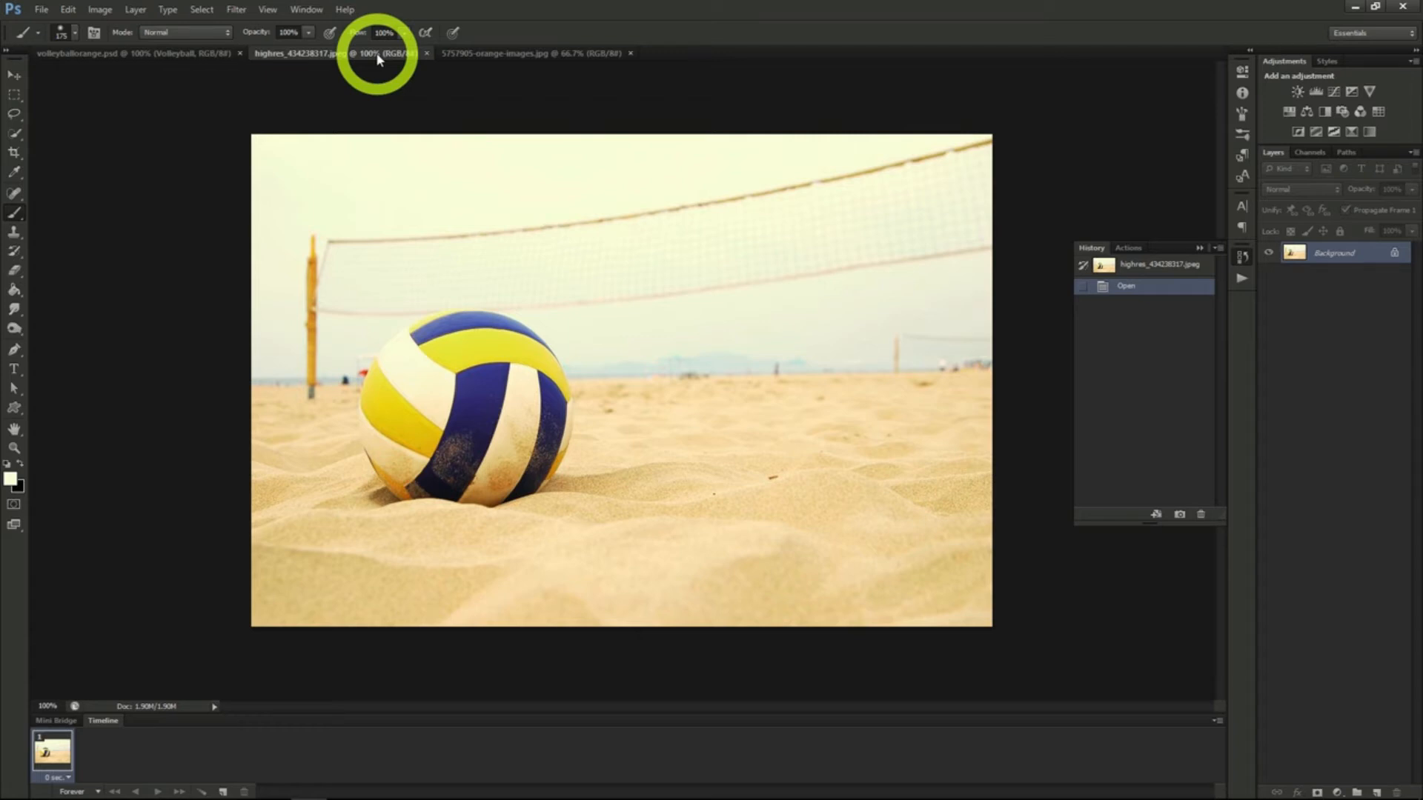
pyautogui.click(474, 56)
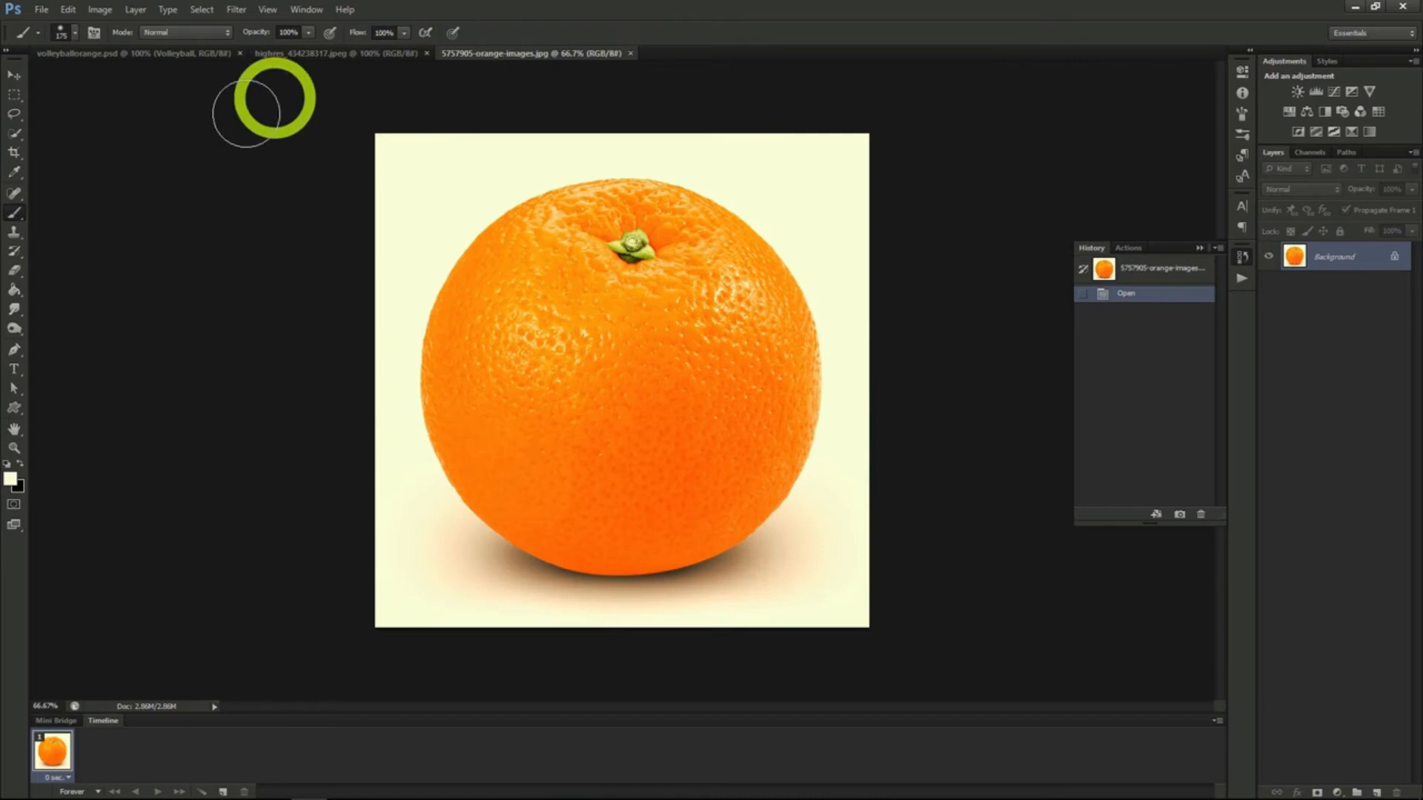
pyautogui.click(14, 133)
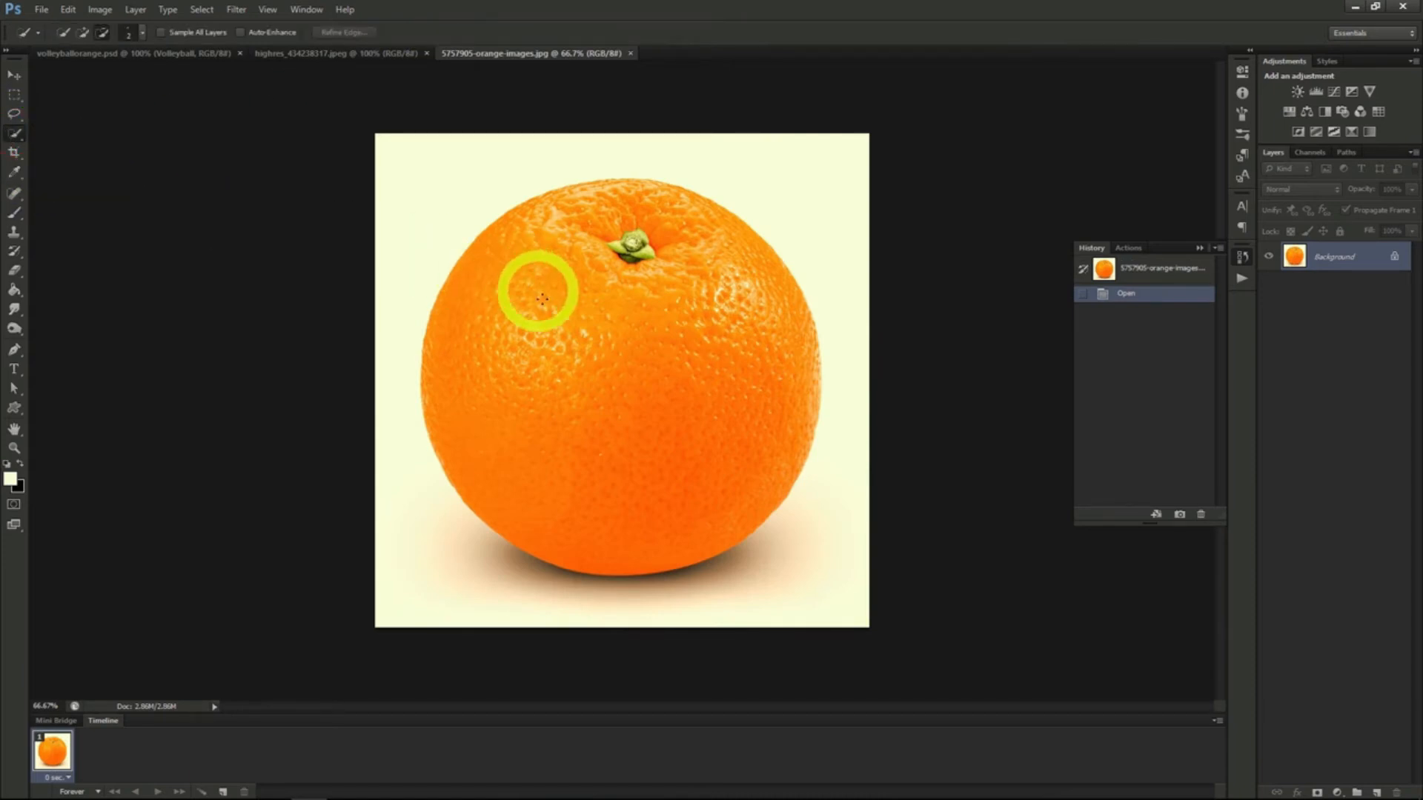
pyautogui.moveTo(554, 312)
pyautogui.mouseDown()
pyautogui.moveTo(584, 404)
pyautogui.moveTo(652, 500)
pyautogui.moveTo(737, 532)
pyautogui.moveTo(757, 507)
pyautogui.mouseUp()
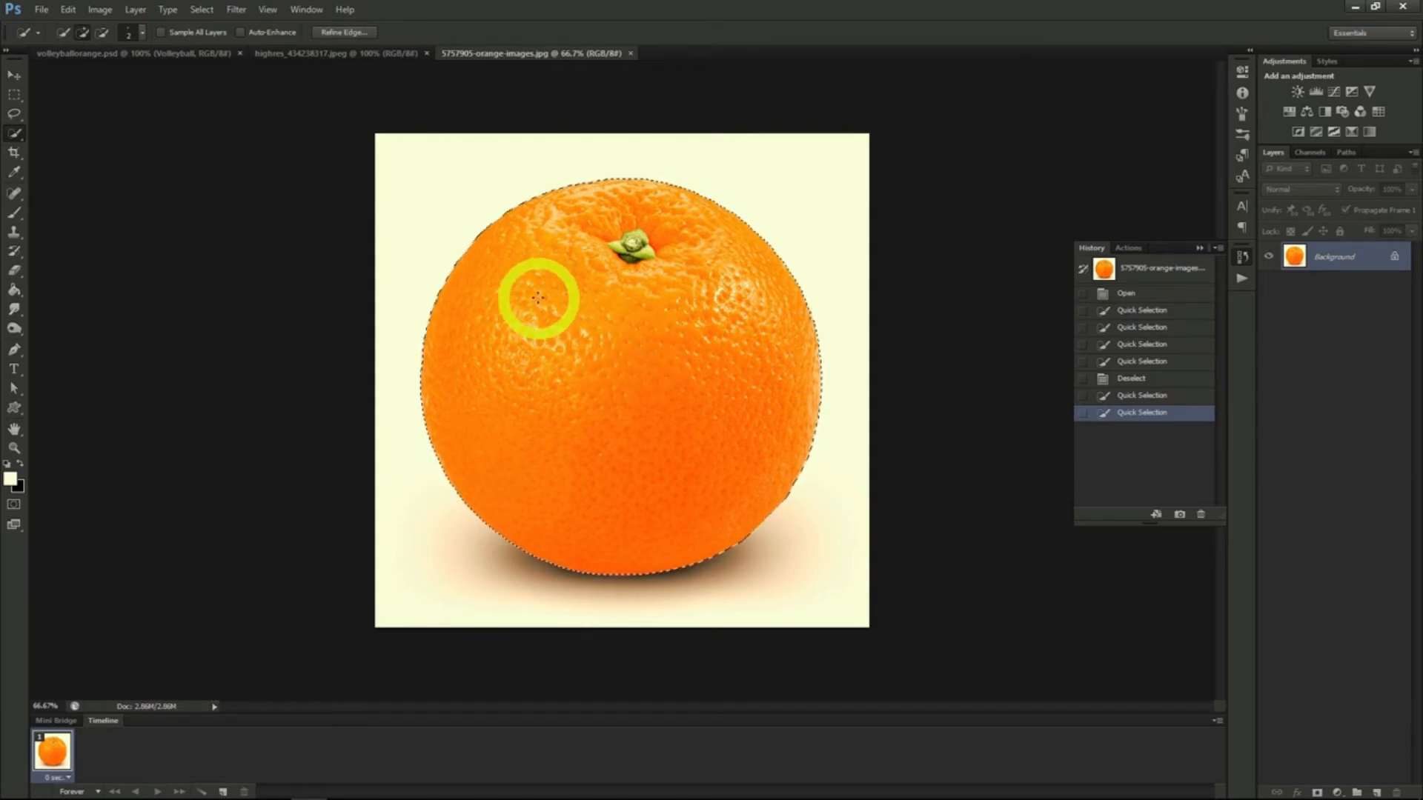
pyautogui.click(306, 55)
pyautogui.hotkey('ctrl', 'v')
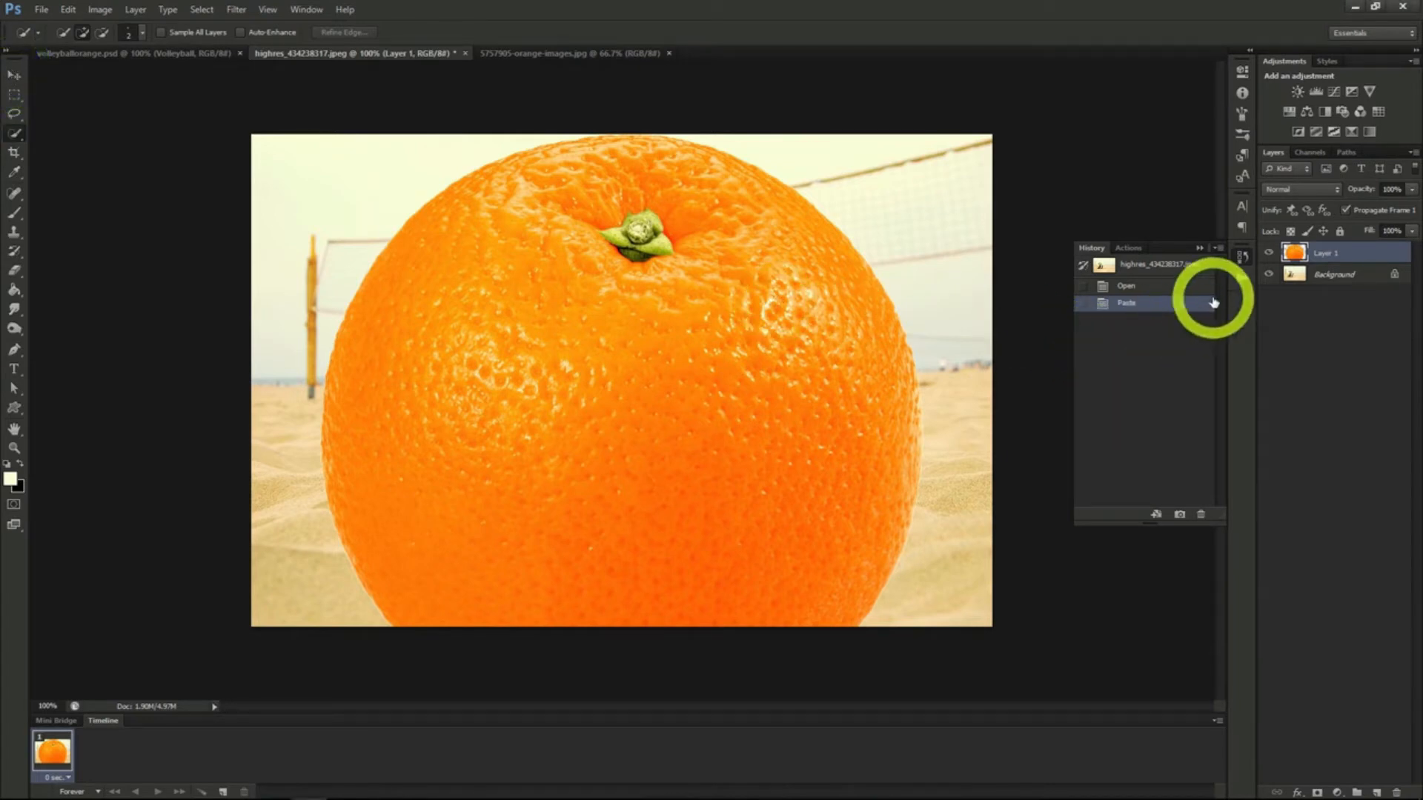
# Step: Duplicate the volleyball Background layer within the same document and place the copy above the orange layer
pyautogui.click(1317, 279)
pyautogui.rightClick(1313, 280)
pyautogui.click(1256, 305)
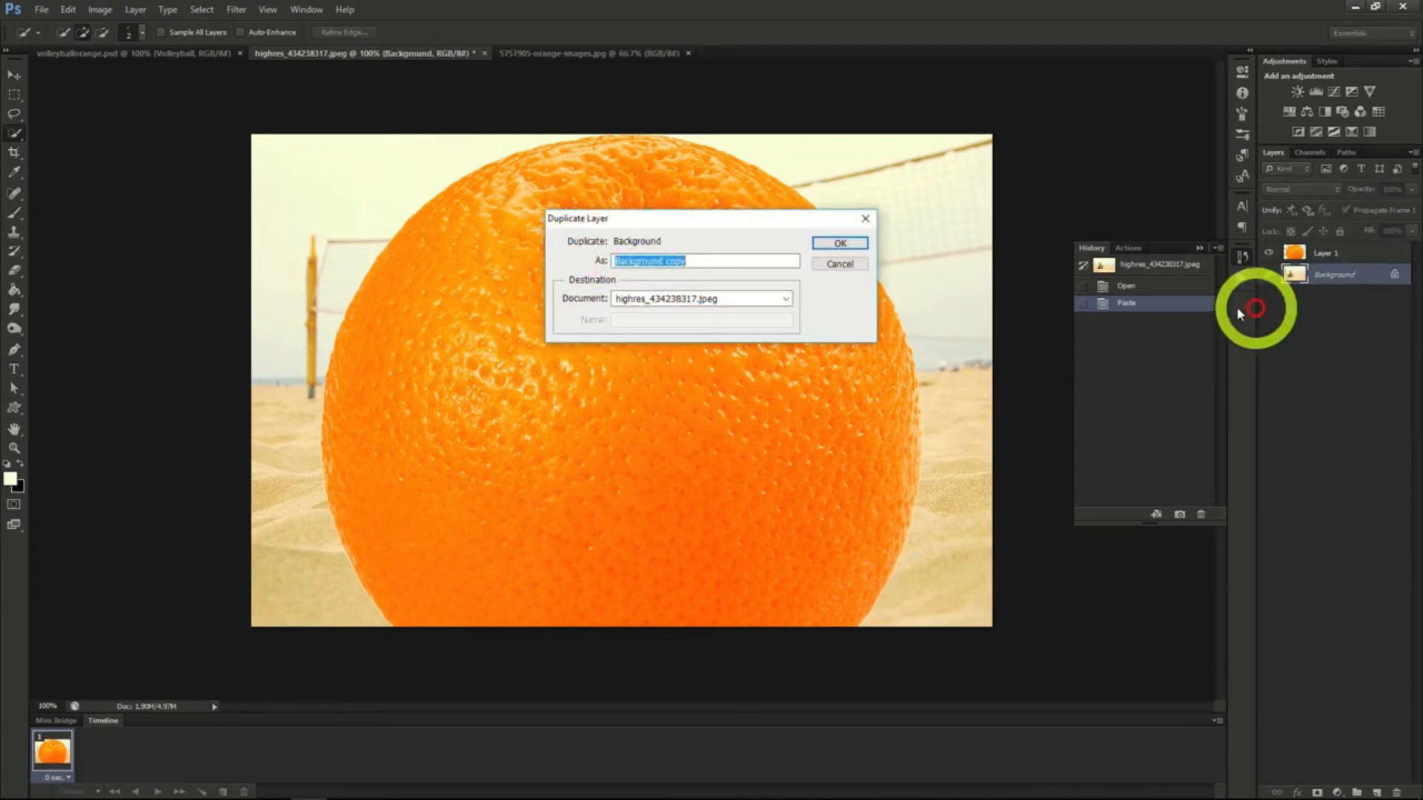
pyautogui.click(840, 243)
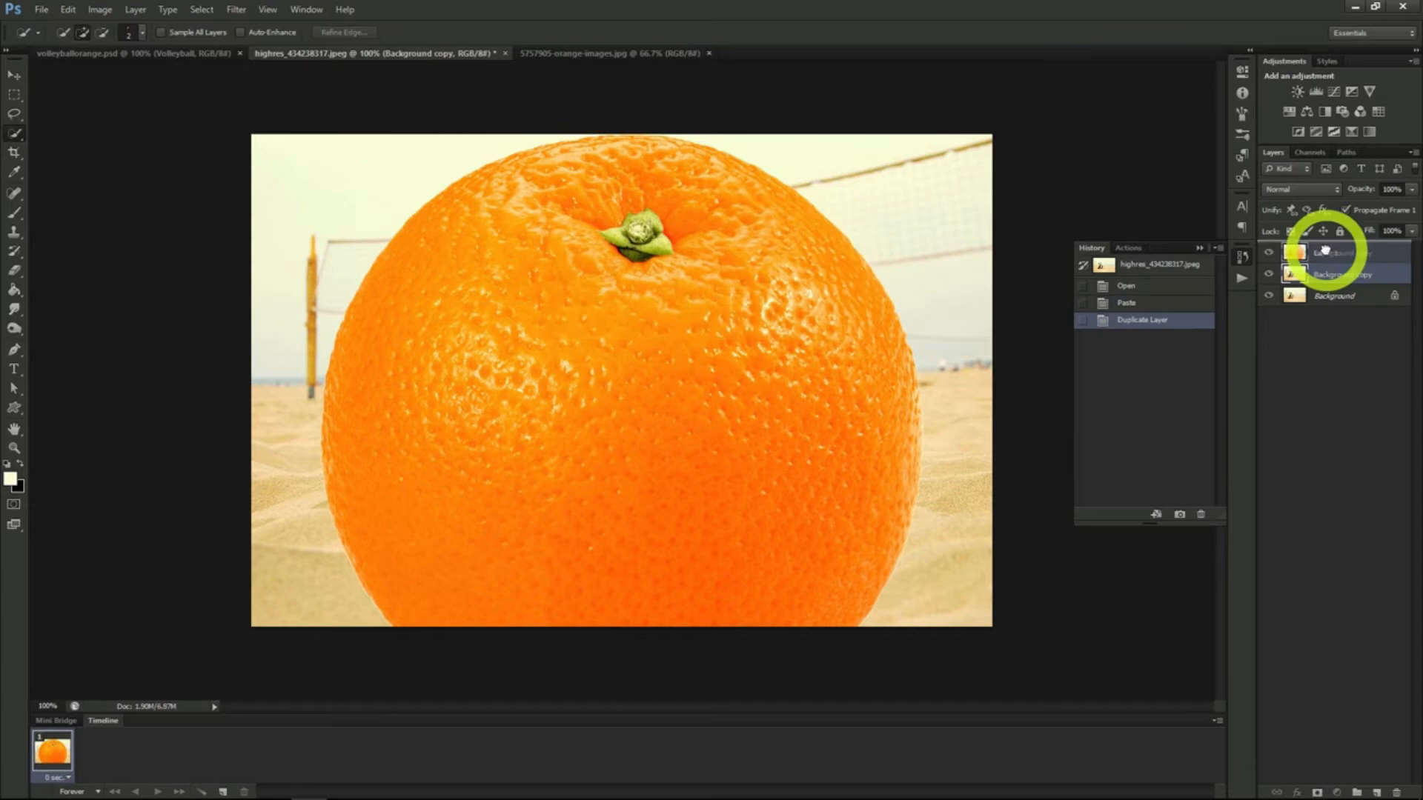
pyautogui.moveTo(1325, 250); pyautogui.dragTo(1327, 254)
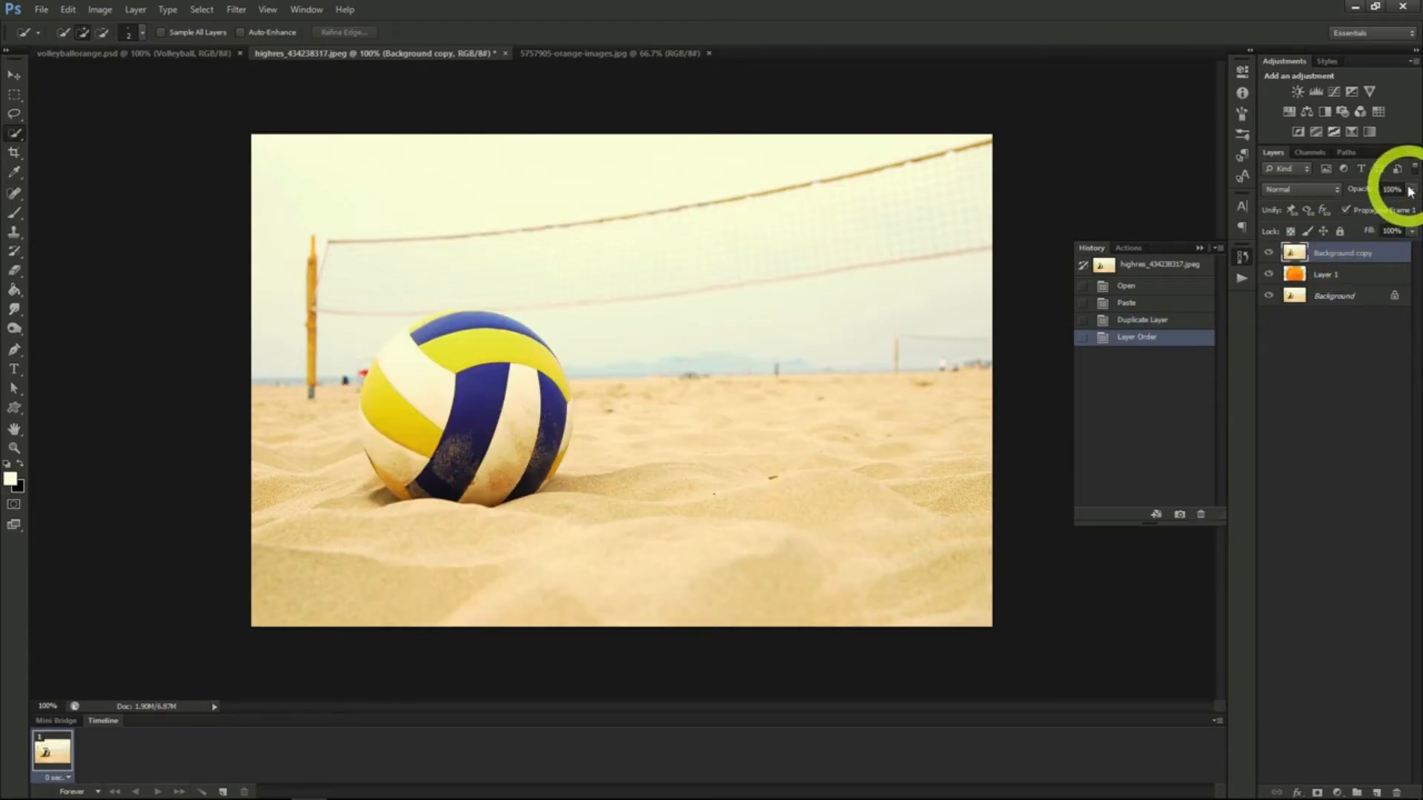
# Step: Set the Background copy's opacity to 50% and scale the orange on Layer 1 proportionally to match the volleyball's size and position
pyautogui.moveTo(1372, 203); pyautogui.dragTo(1374, 209)
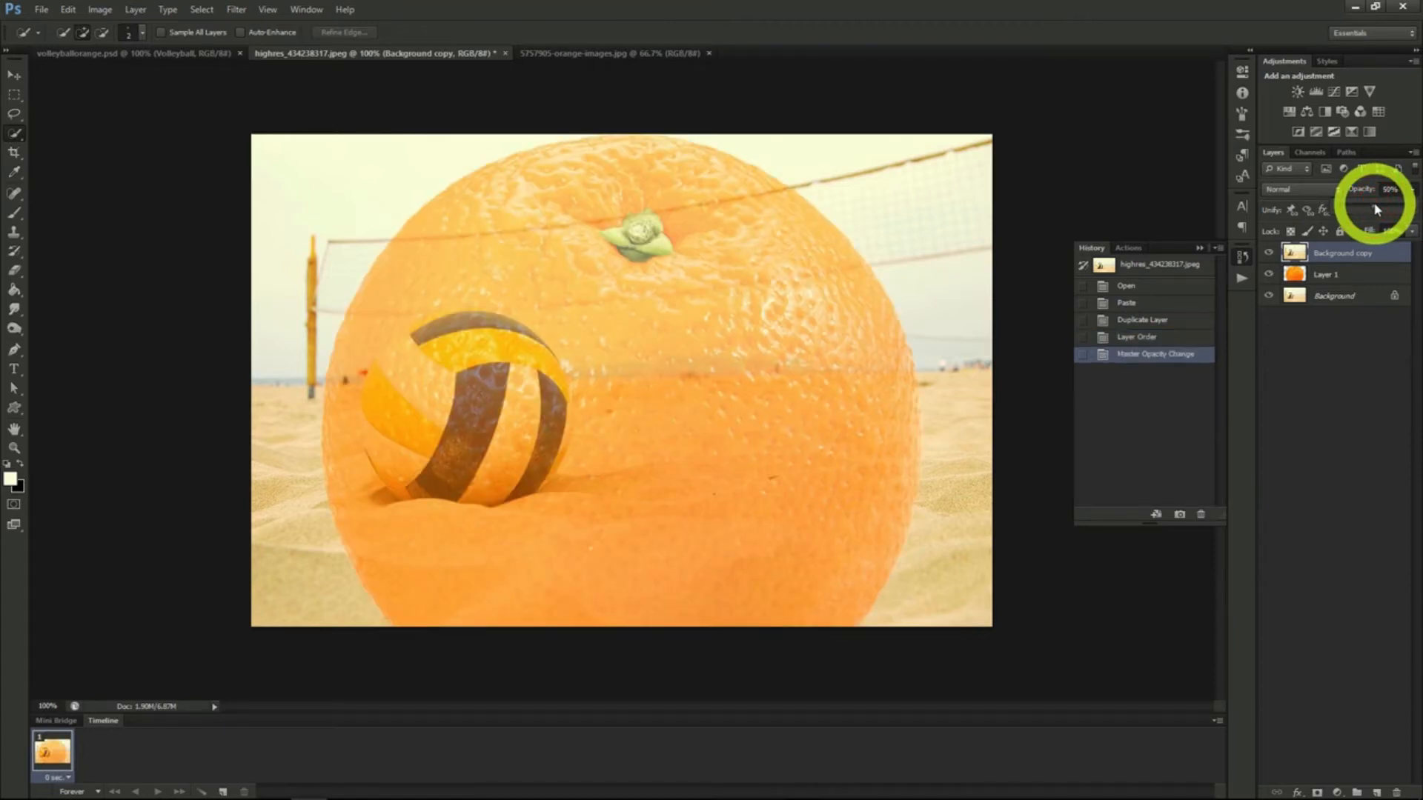
pyautogui.click(1341, 276)
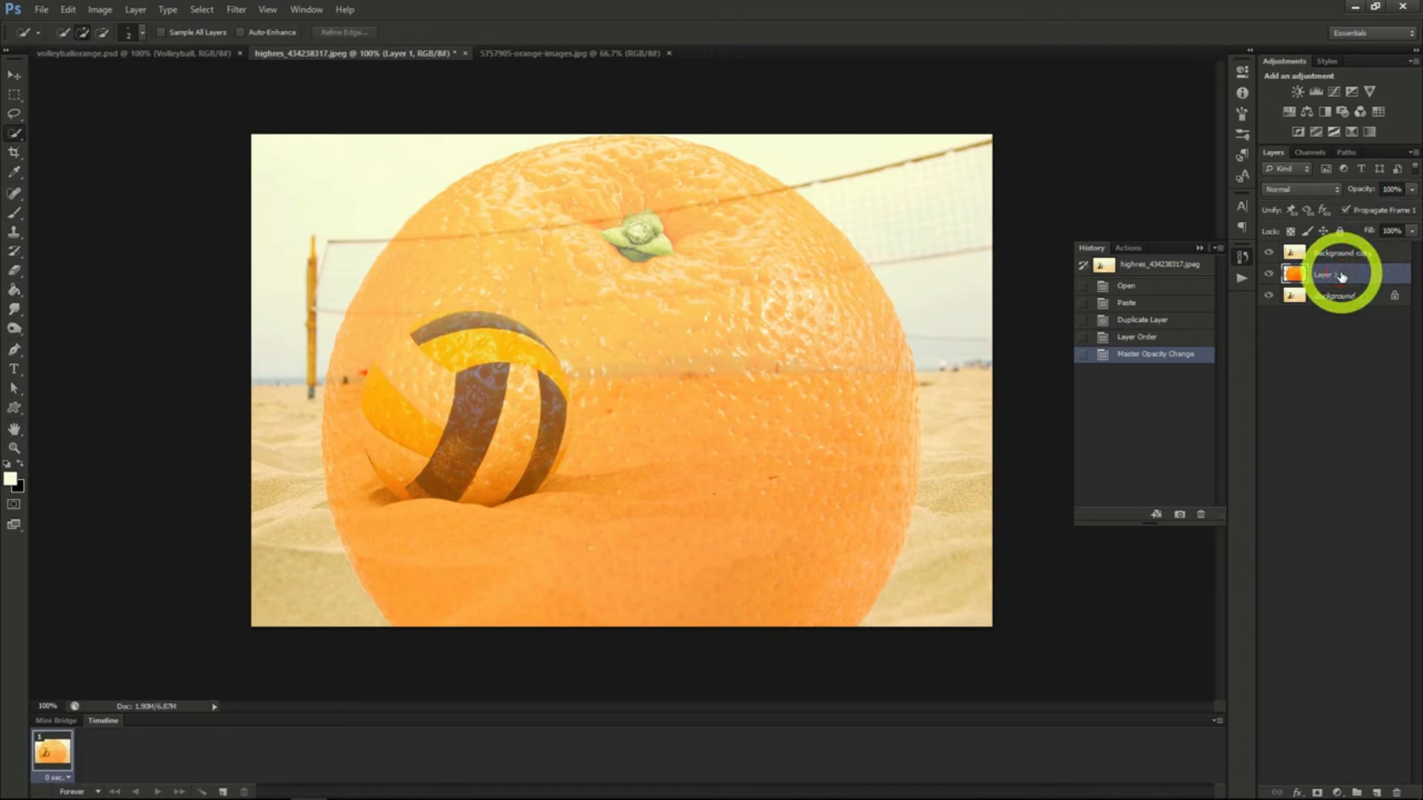
pyautogui.click(10, 77)
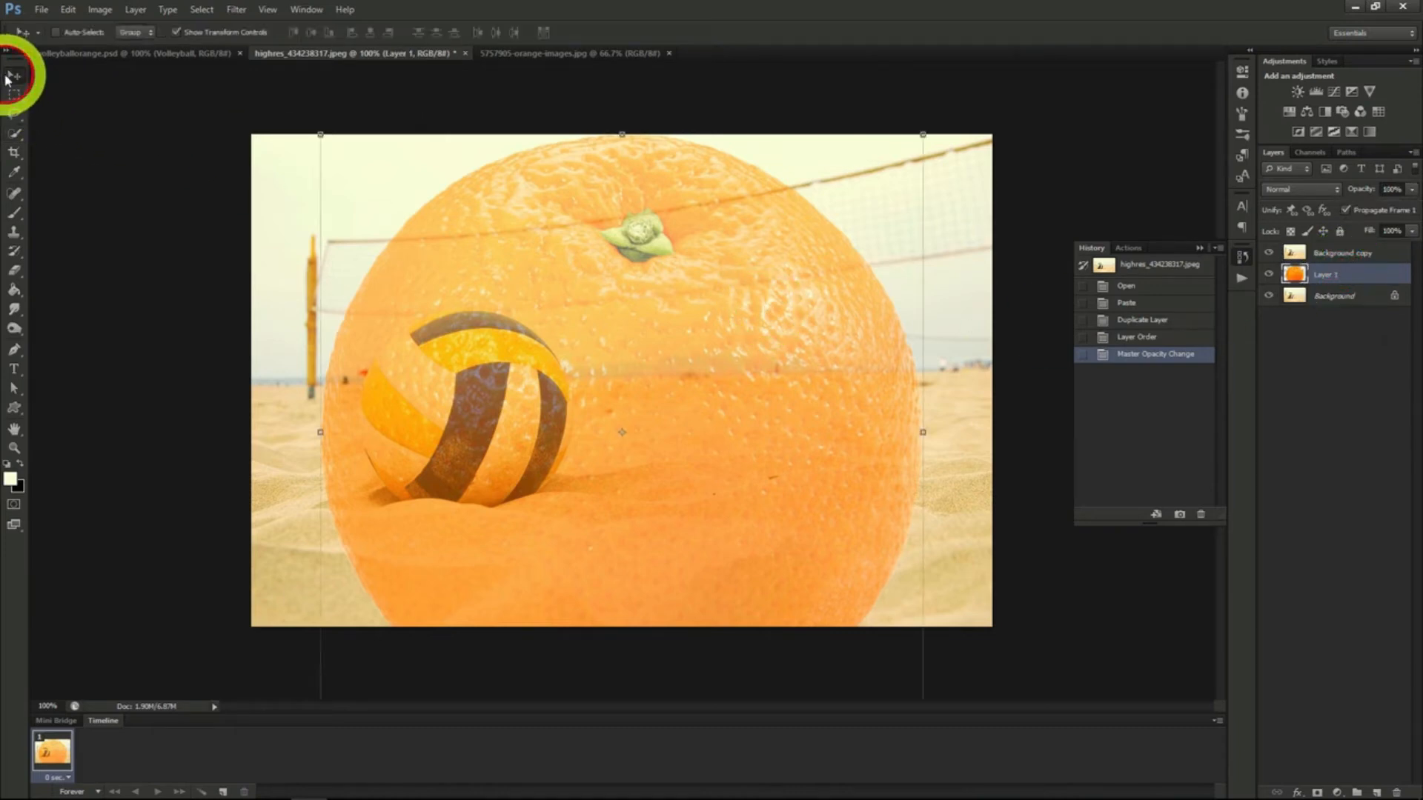
pyautogui.click(319, 133)
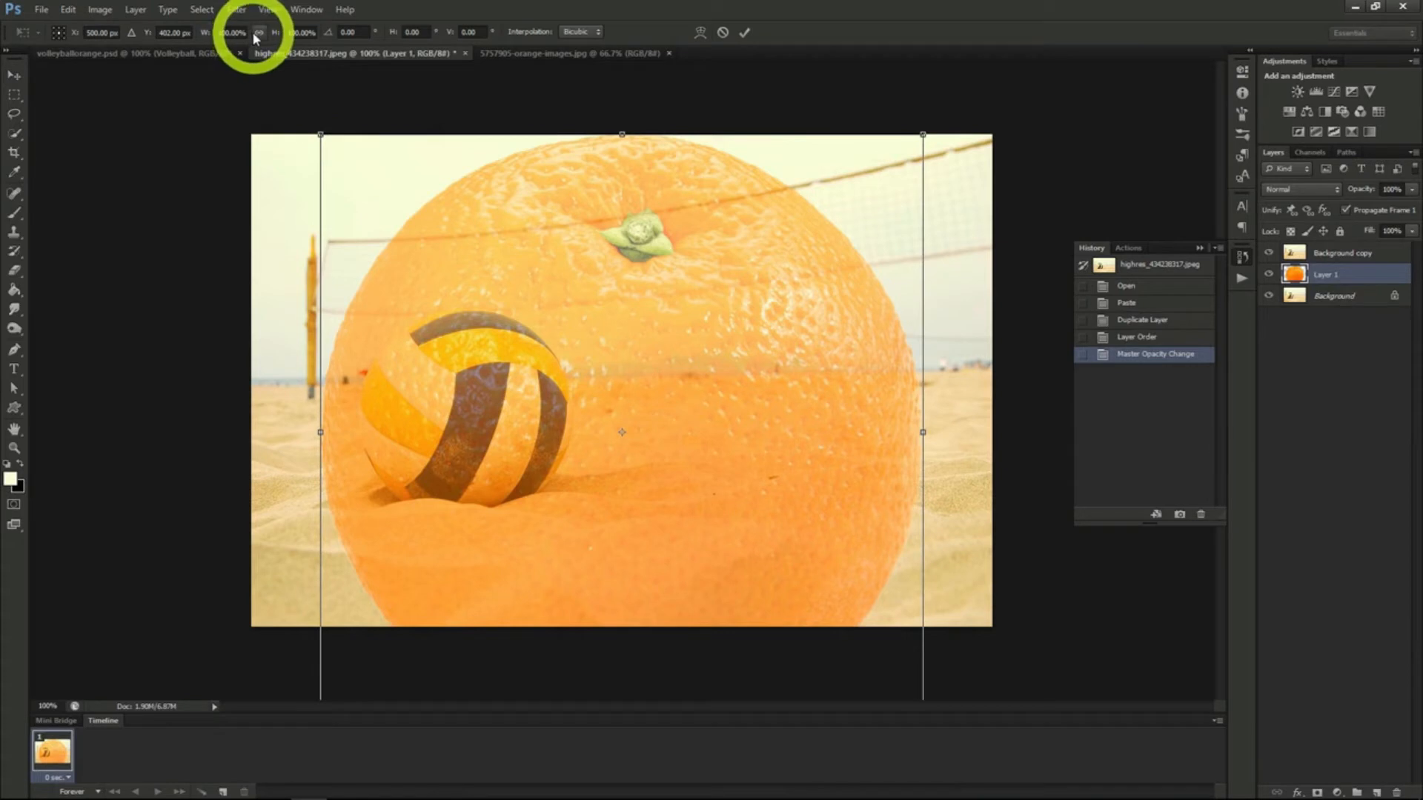
pyautogui.click(255, 35)
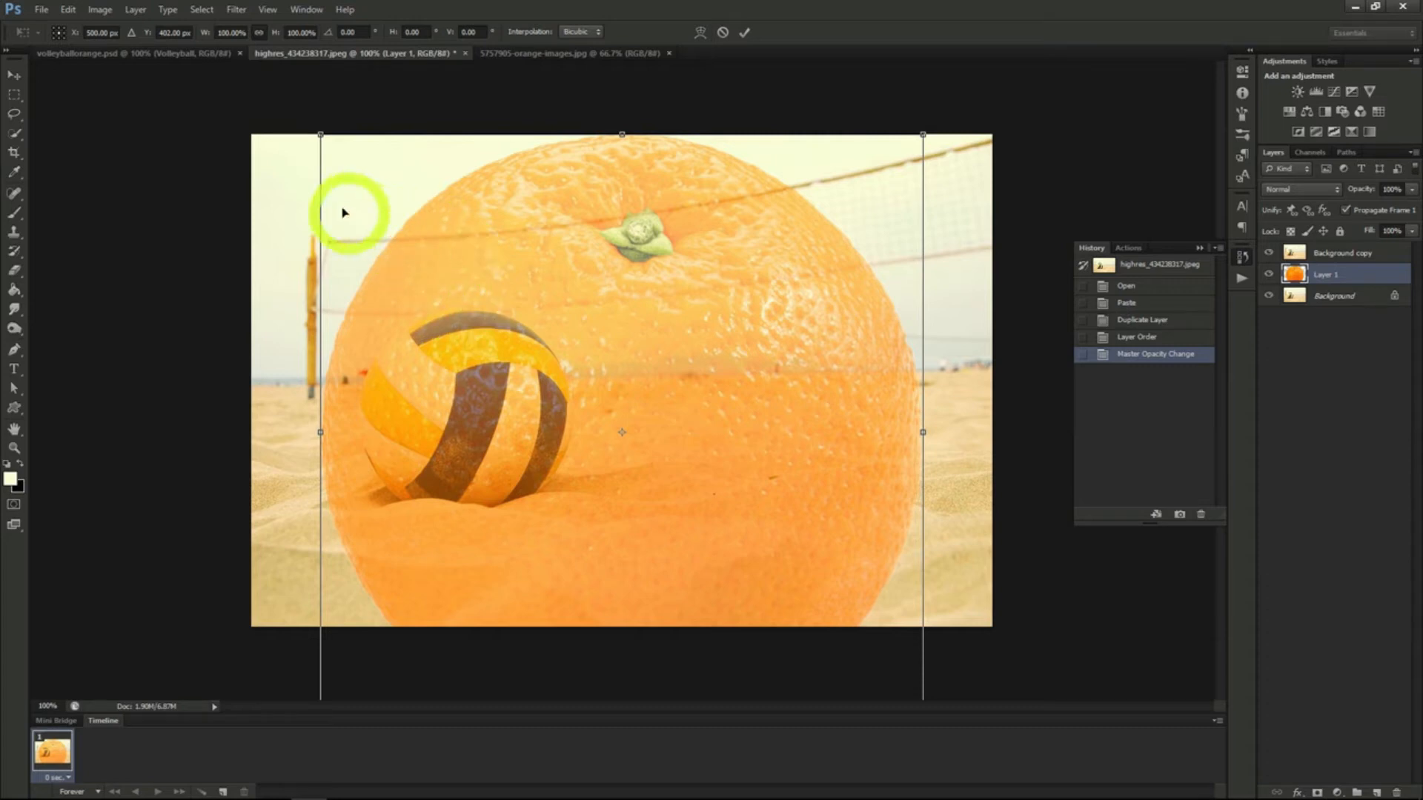
pyautogui.moveTo(320, 134); pyautogui.dragTo(455, 381)
pyautogui.moveTo(623, 578); pyautogui.dragTo(558, 518)
pyautogui.moveTo(476, 470); pyautogui.dragTo(486, 473)
pyautogui.click(11, 76)
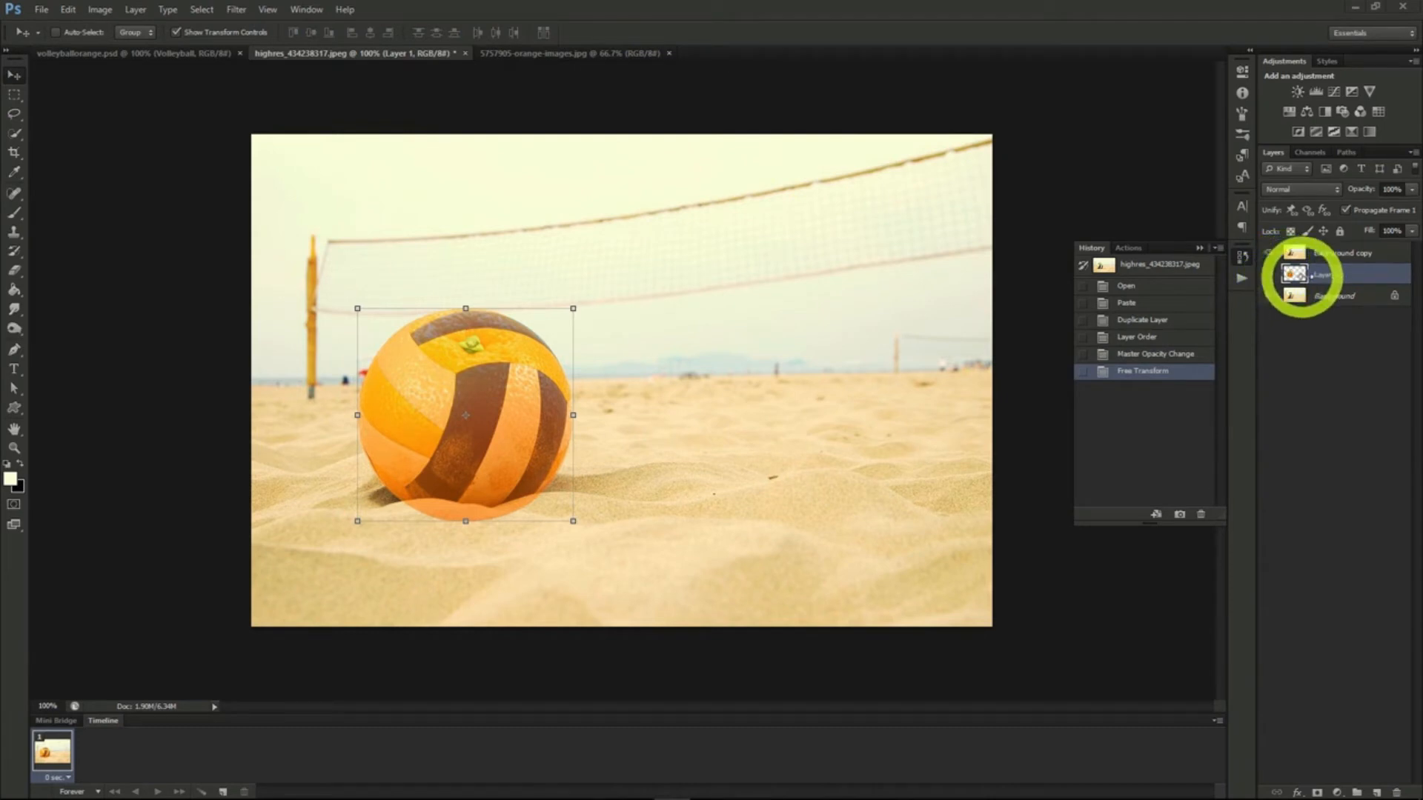
# Step: Load the orange's outline from Layer 1 as a selection and turn it into a layer mask on the Background copy
pyautogui.keyDown('ctrl'); pyautogui.click(1295, 277); pyautogui.keyUp('ctrl')
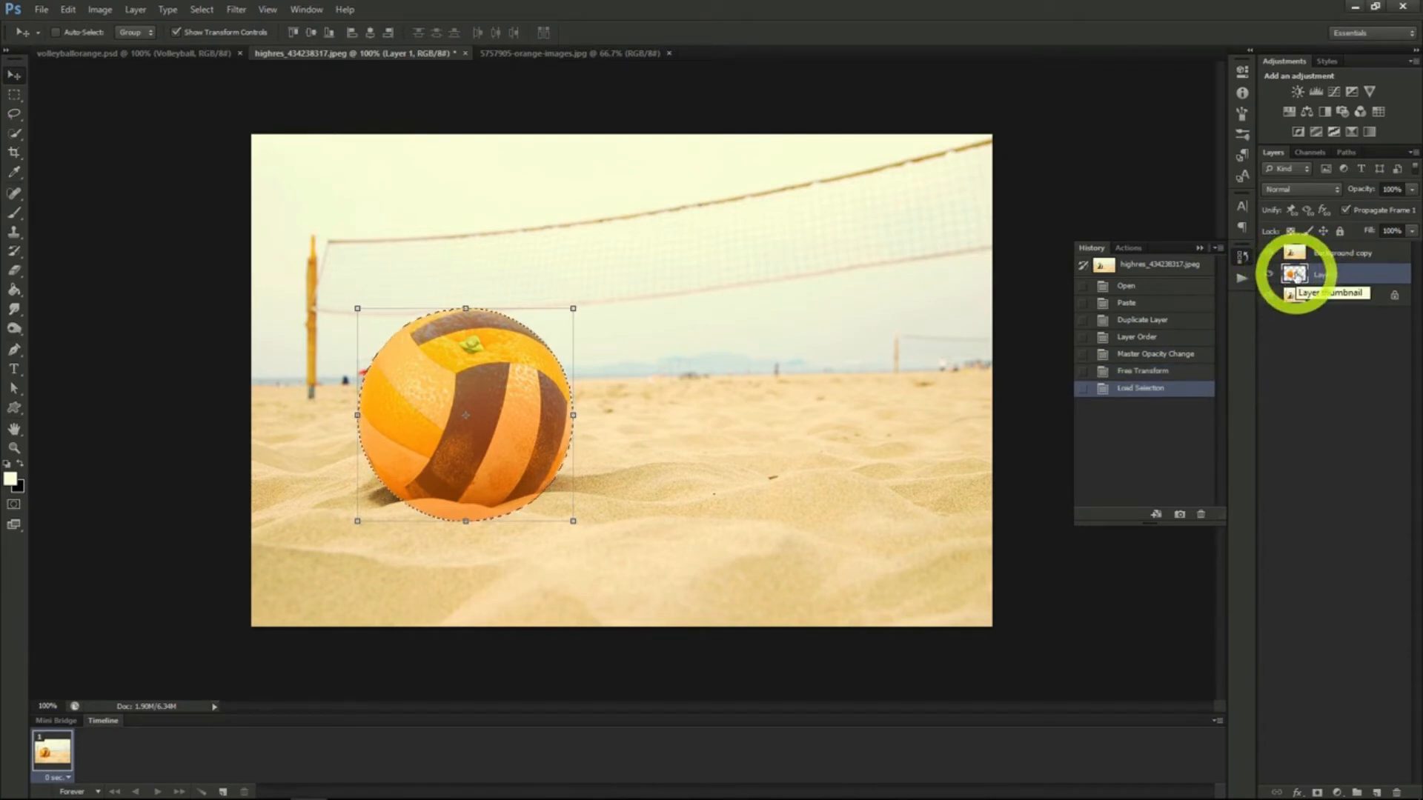
pyautogui.click(1338, 254)
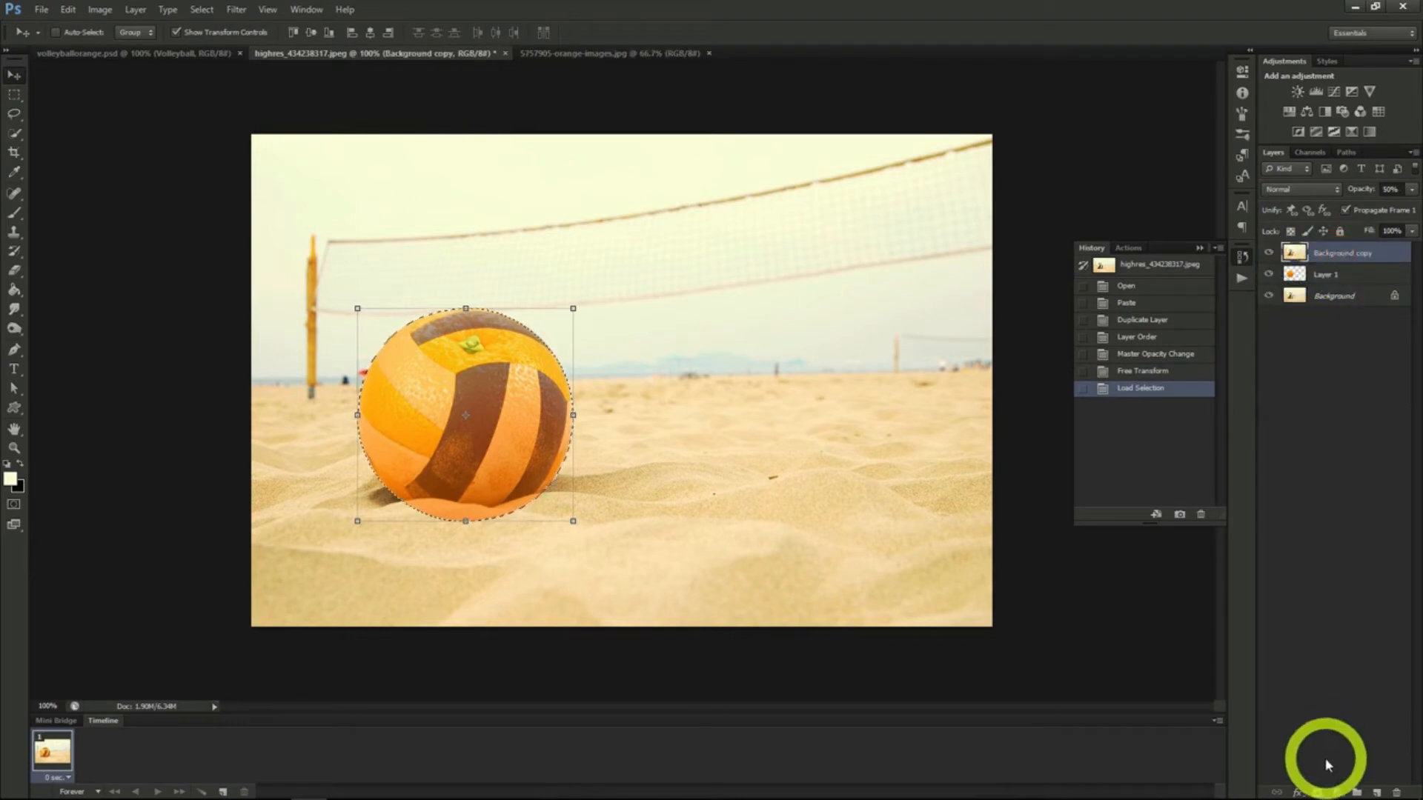
pyautogui.click(1316, 792)
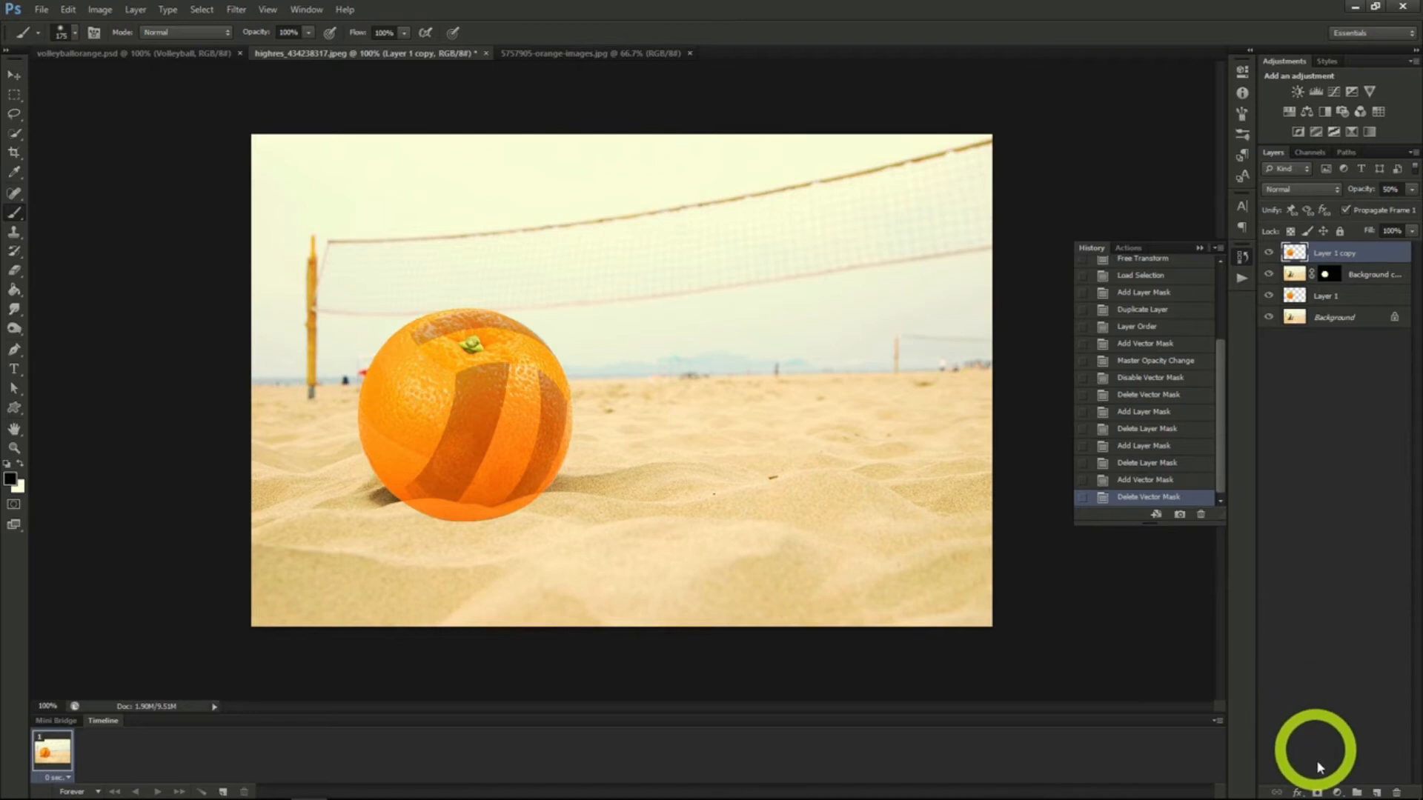
# Step: Add a black mask to the Layer 1 copy and paint inside the selected ball panels to reveal the orange texture there
pyautogui.keyDown('alt'); pyautogui.click(1317, 793); pyautogui.keyUp('alt')
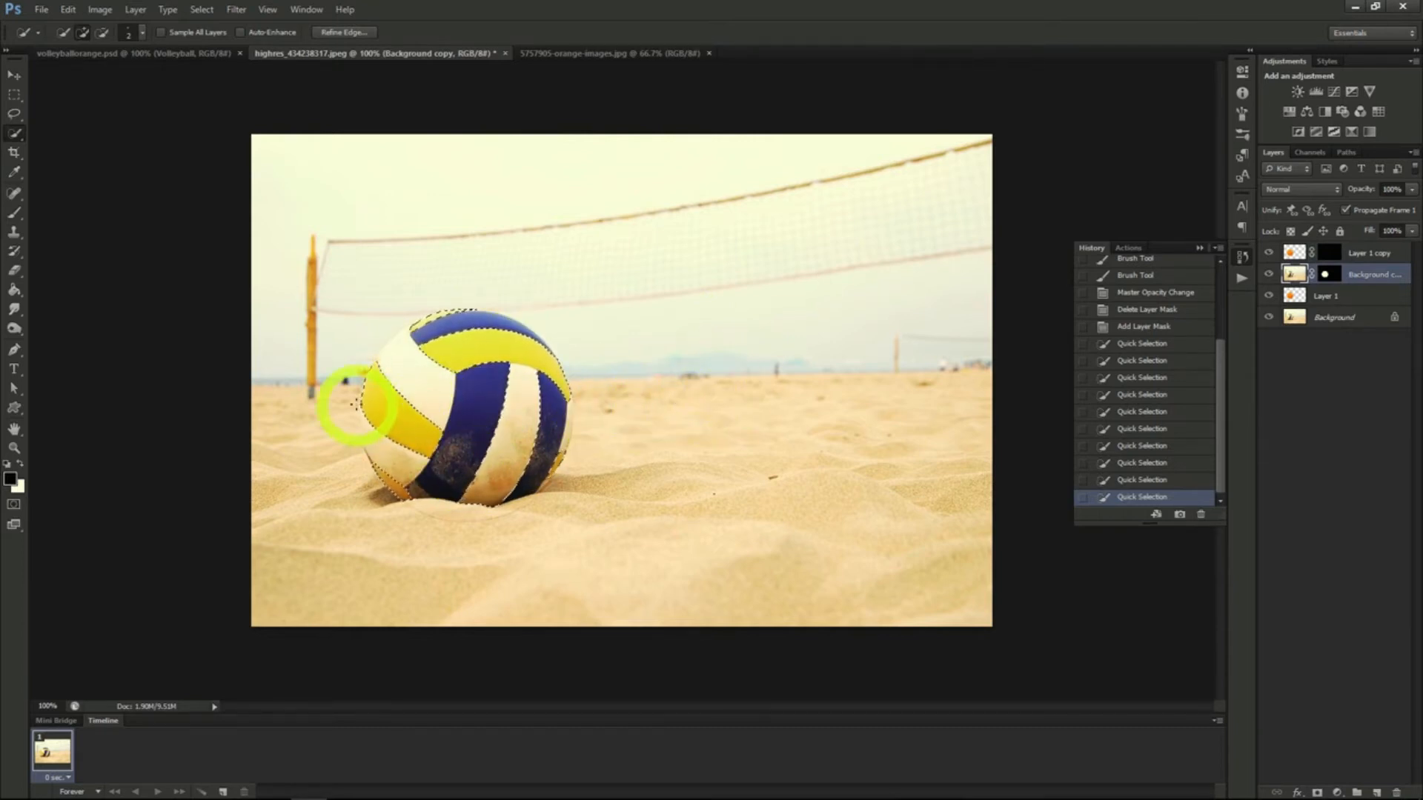
pyautogui.click(15, 213)
pyautogui.moveTo(427, 450)
pyautogui.mouseDown()
pyautogui.moveTo(359, 398)
pyautogui.moveTo(371, 374)
pyautogui.moveTo(436, 444)
pyautogui.moveTo(398, 454)
pyautogui.moveTo(375, 402)
pyautogui.moveTo(447, 453)
pyautogui.moveTo(412, 438)
pyautogui.mouseUp()
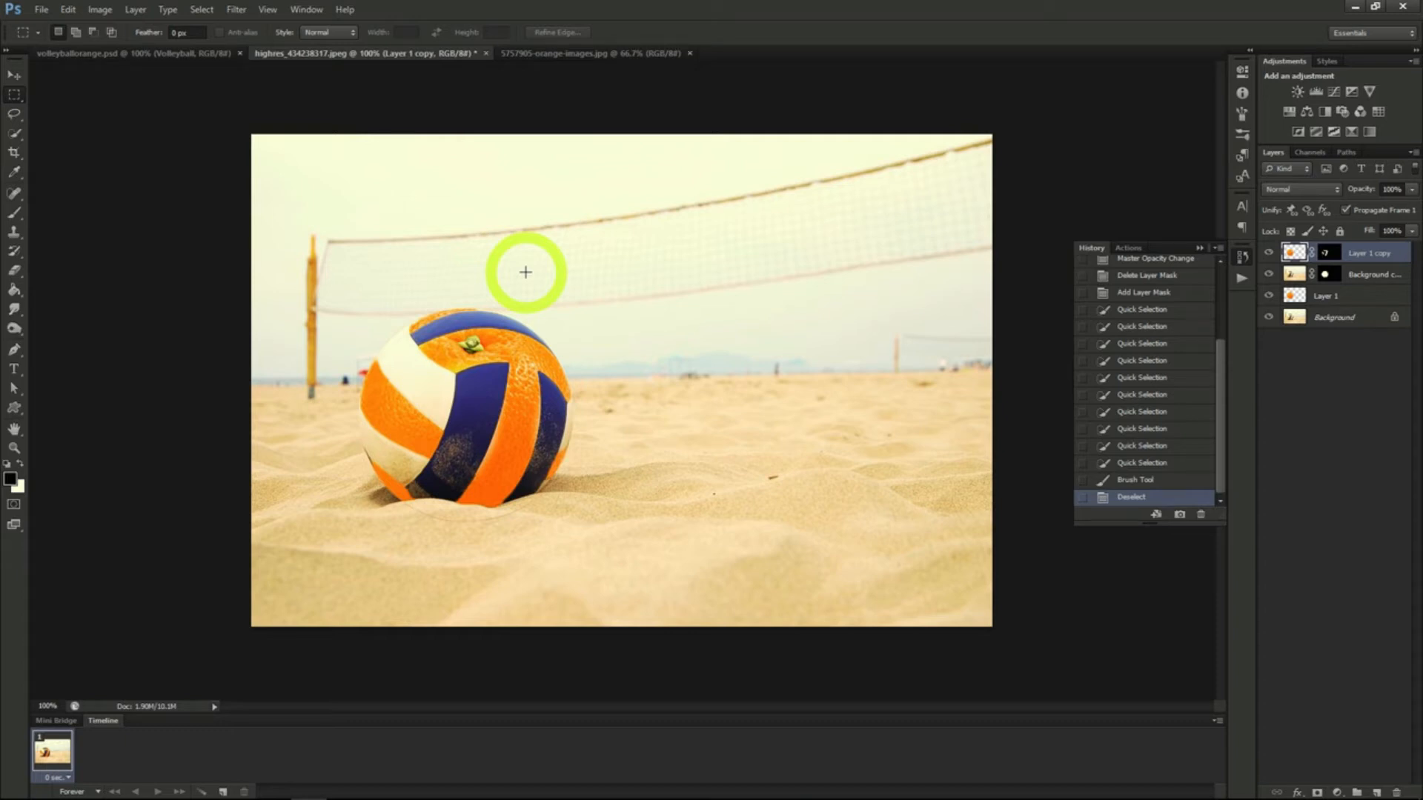
pyautogui.click(746, 25)
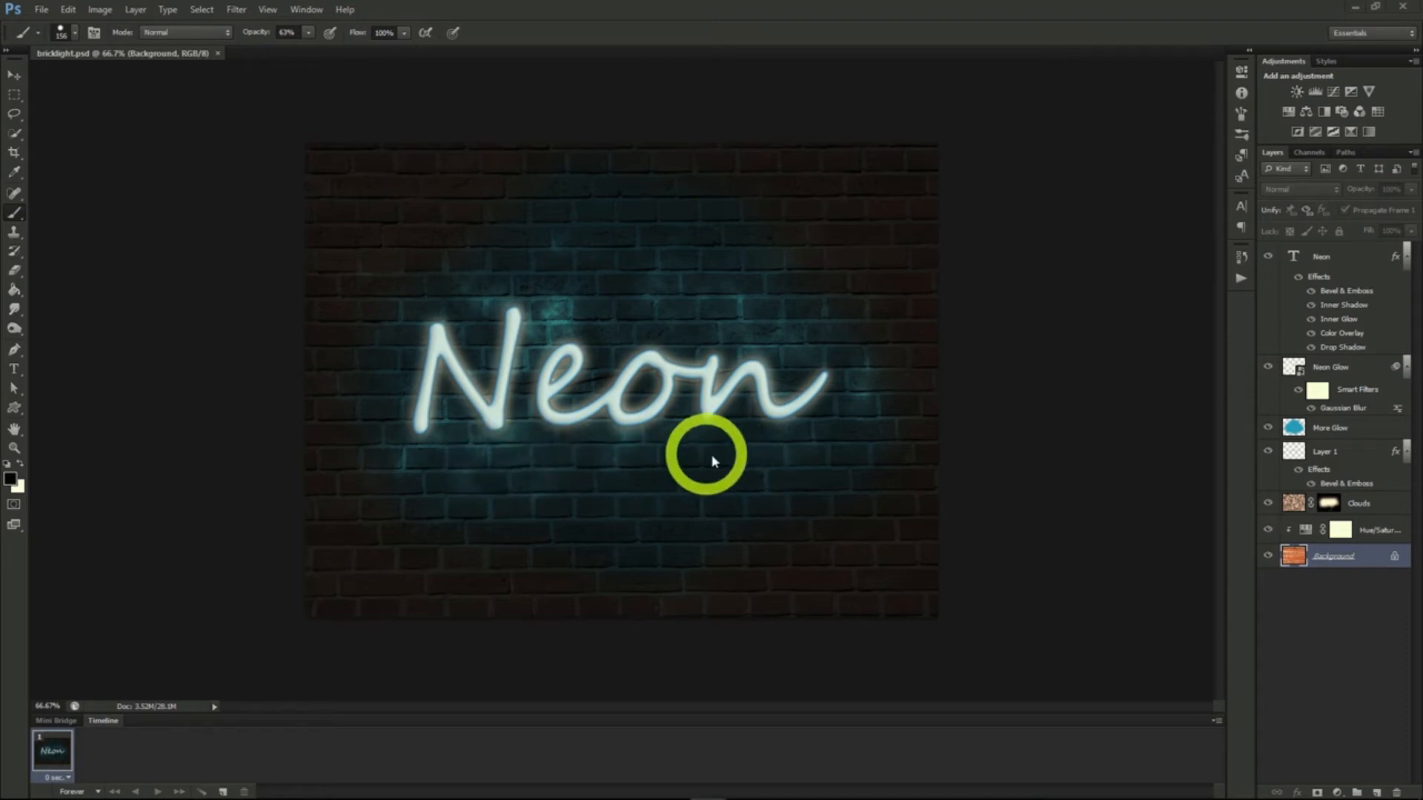
# Step: Duplicate the brick wall Background layer of the neon document into a new document
pyautogui.rightClick(1326, 555)
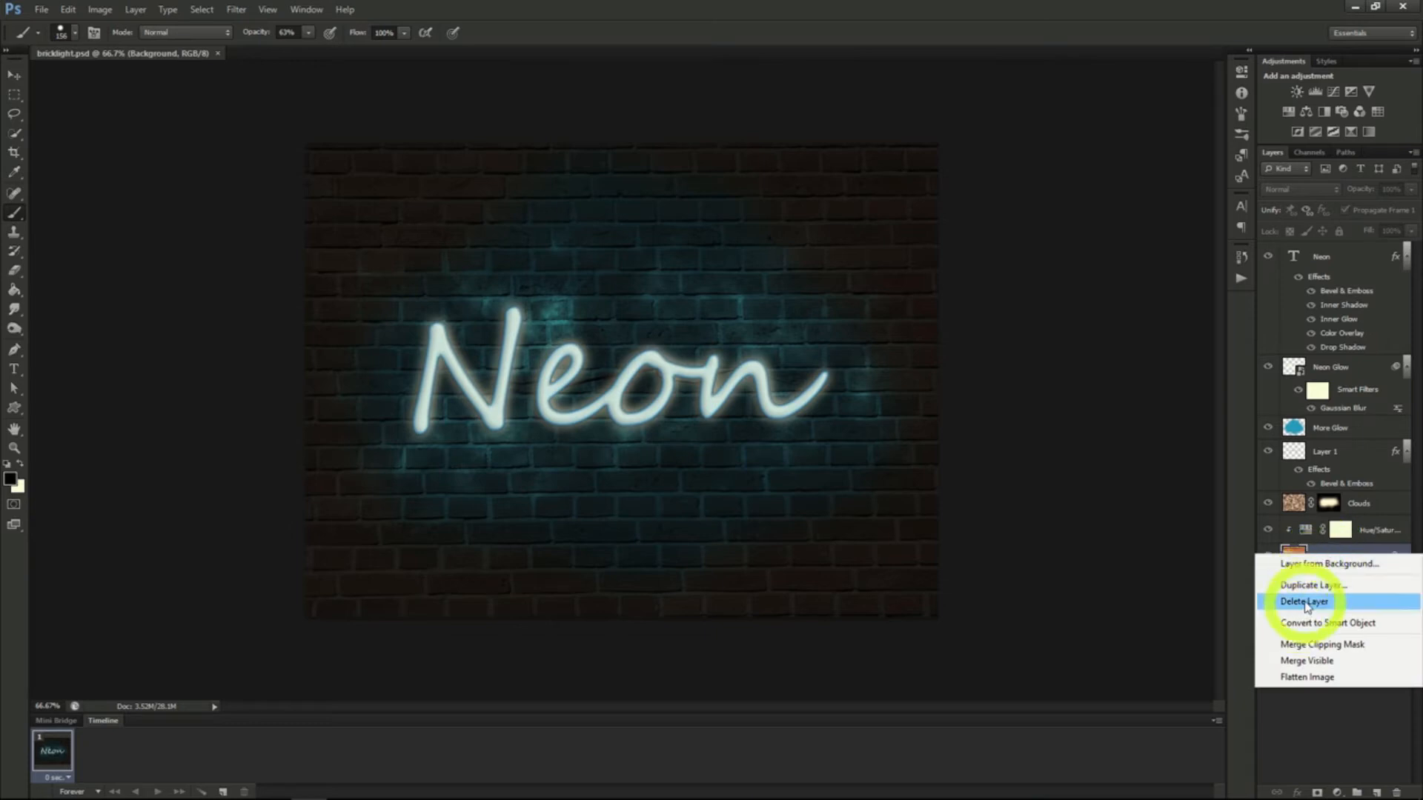
pyautogui.click(1309, 585)
pyautogui.click(708, 299)
pyautogui.click(684, 326)
pyautogui.click(839, 243)
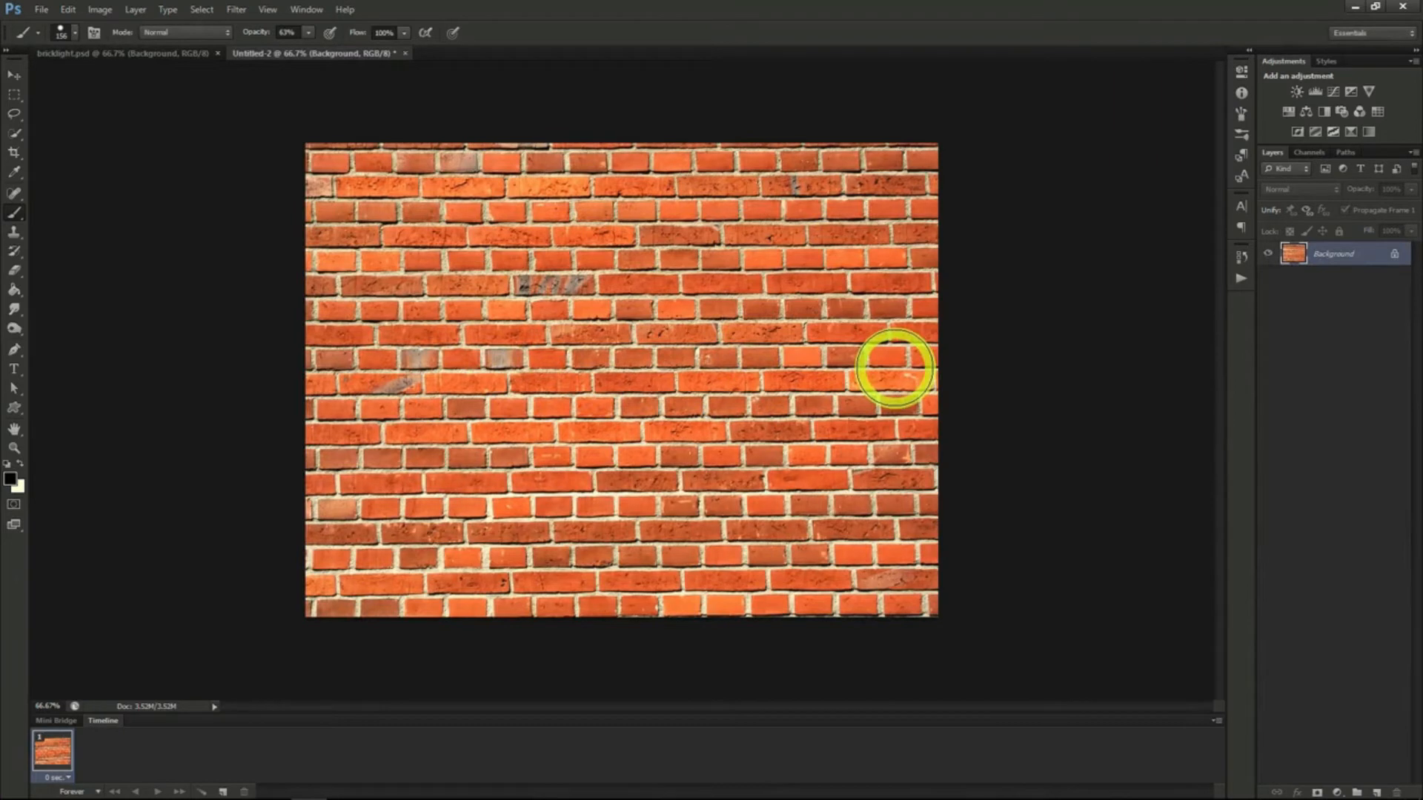
# Step: Add the text "Neon" in Segoe Script on the brick wall
pyautogui.click(1243, 209)
pyautogui.press('t')
pyautogui.click(485, 385)
pyautogui.write('Neon')
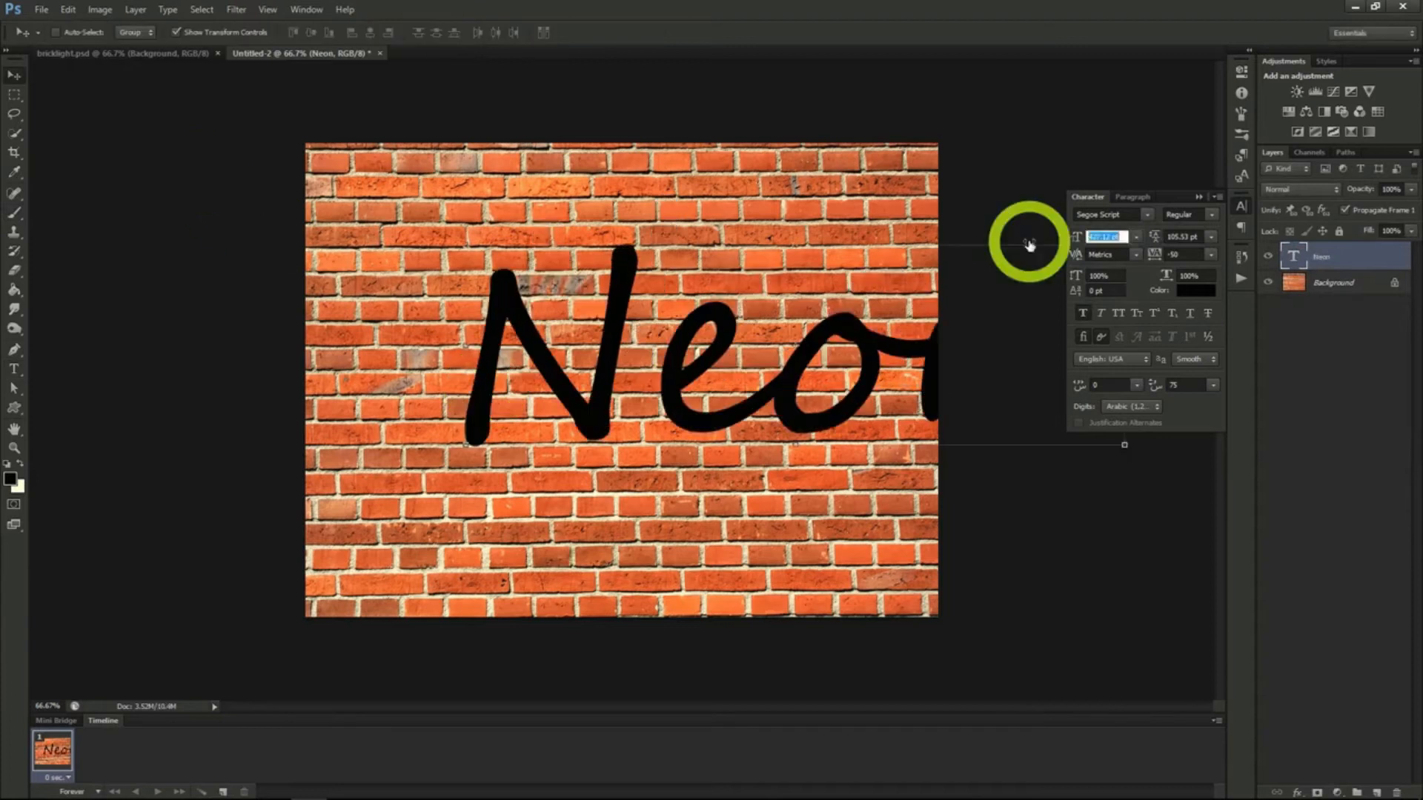
# Step: Reduce the Neon text to 282.12 pt and move it to the middle of the wall
pyautogui.moveTo(1076, 237); pyautogui.dragTo(1029, 242)
pyautogui.moveTo(815, 373); pyautogui.dragTo(744, 370)
pyautogui.click(1068, 236)
pyautogui.moveTo(1068, 236)
pyautogui.mouseDown()
pyautogui.moveTo(899, 295)
pyautogui.moveTo(820, 366)
pyautogui.moveTo(1079, 229)
pyautogui.mouseUp()
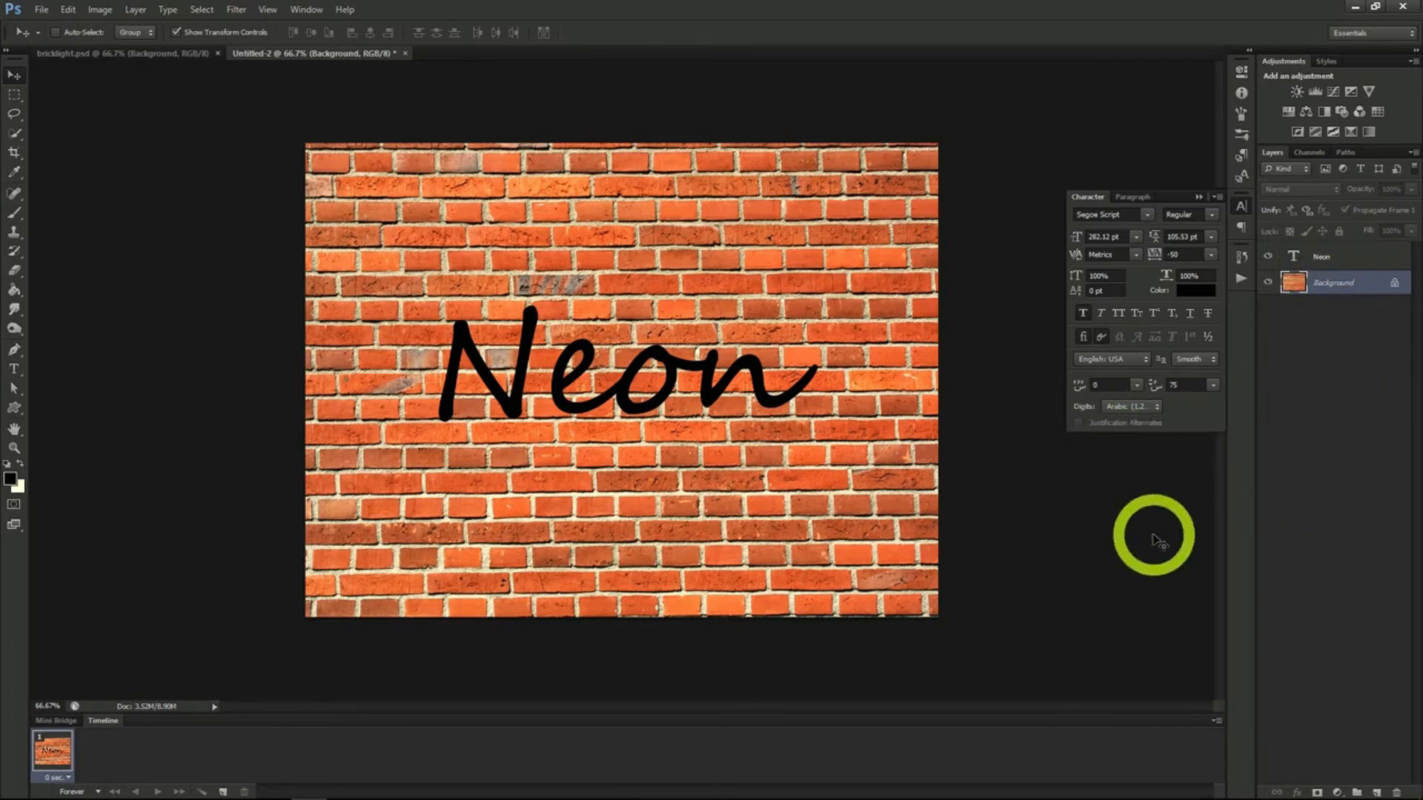
# Step: Add a Hue/Saturation adjustment layer above the brick background with saturation -70 and lightness -87
pyautogui.click(135, 9)
pyautogui.moveTo(167, 138)
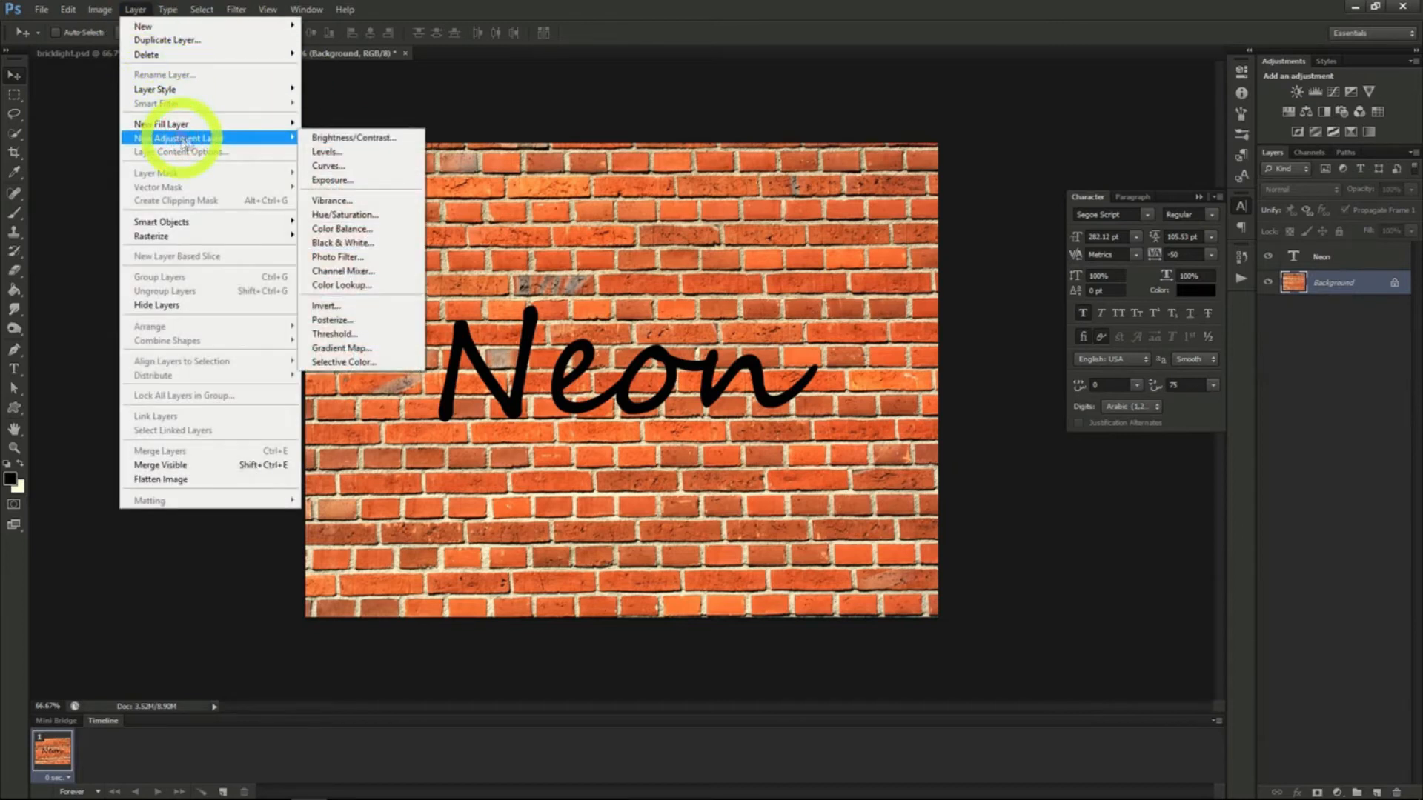
pyautogui.click(331, 216)
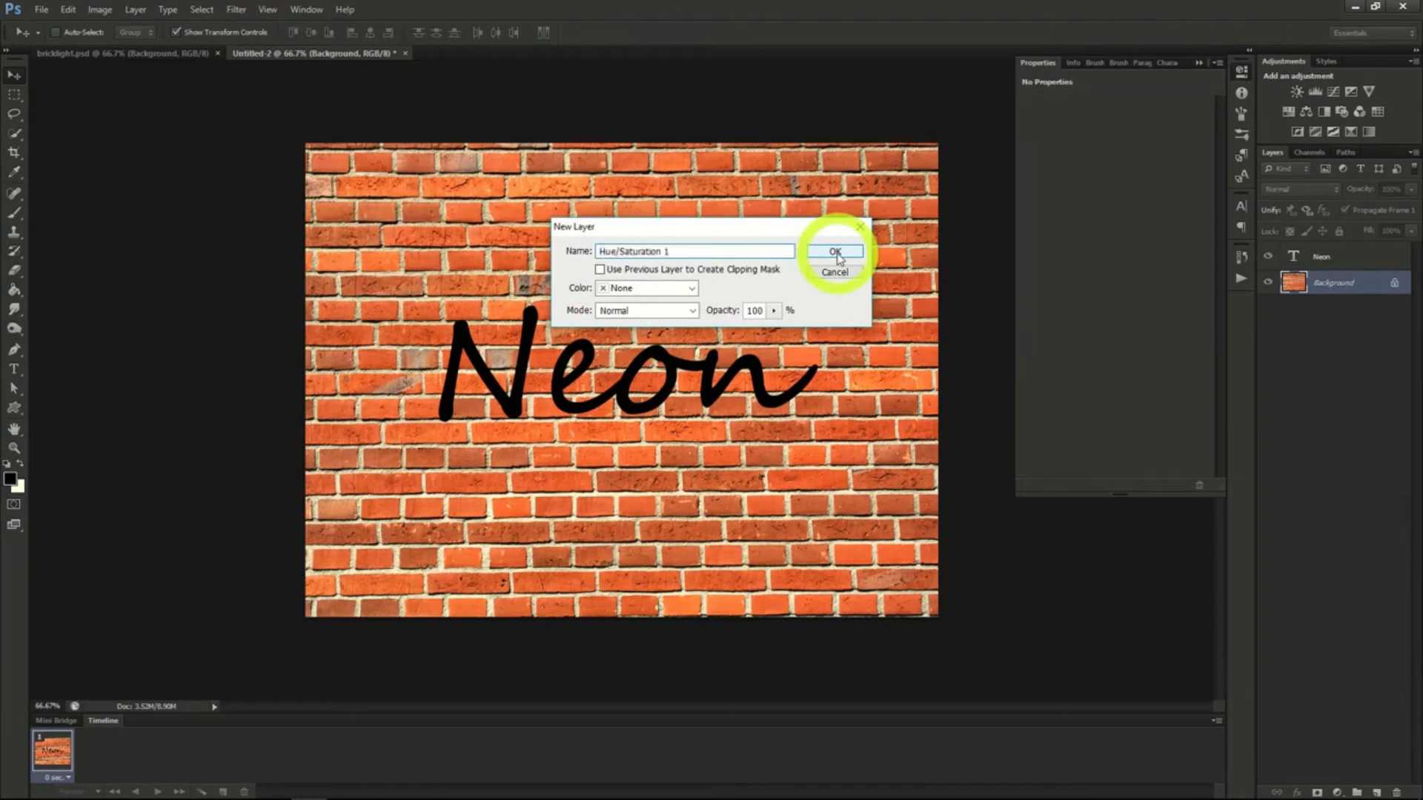
pyautogui.click(835, 253)
pyautogui.moveTo(1116, 199); pyautogui.dragTo(1051, 193)
pyautogui.moveTo(1117, 226); pyautogui.dragTo(1039, 228)
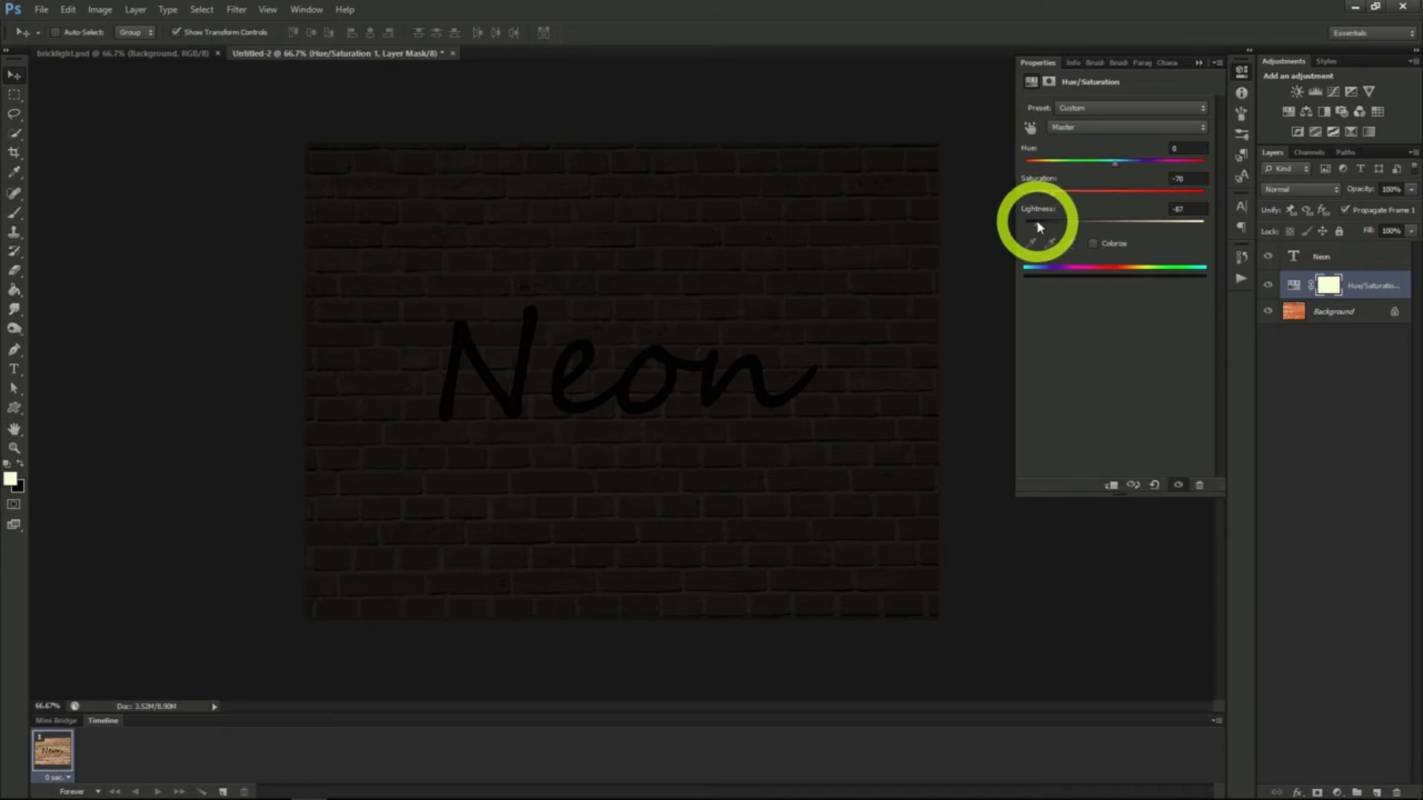
# Step: Create a new layer above the Hue/Saturation layer and fill it with the Clouds render filter
pyautogui.click(1294, 286)
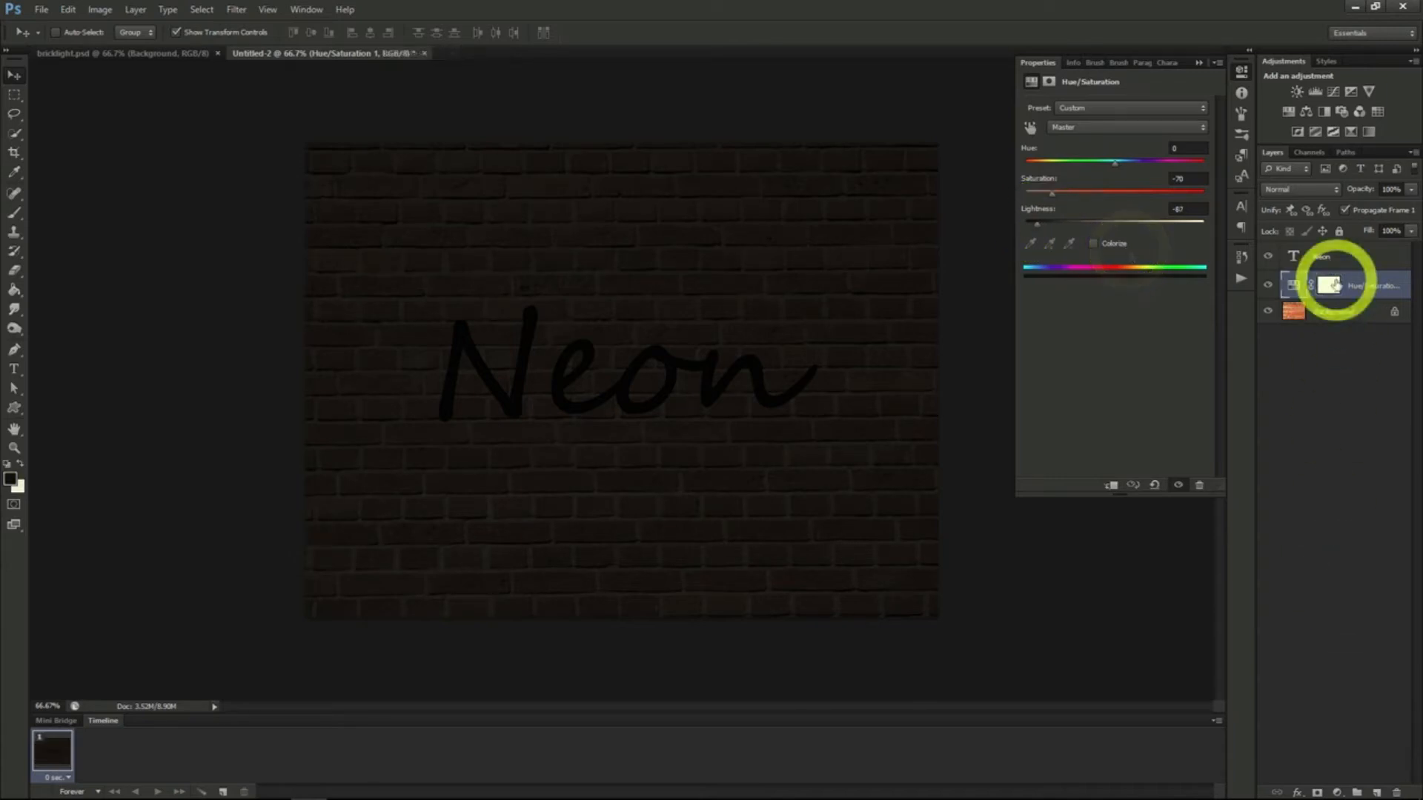
pyautogui.click(1376, 792)
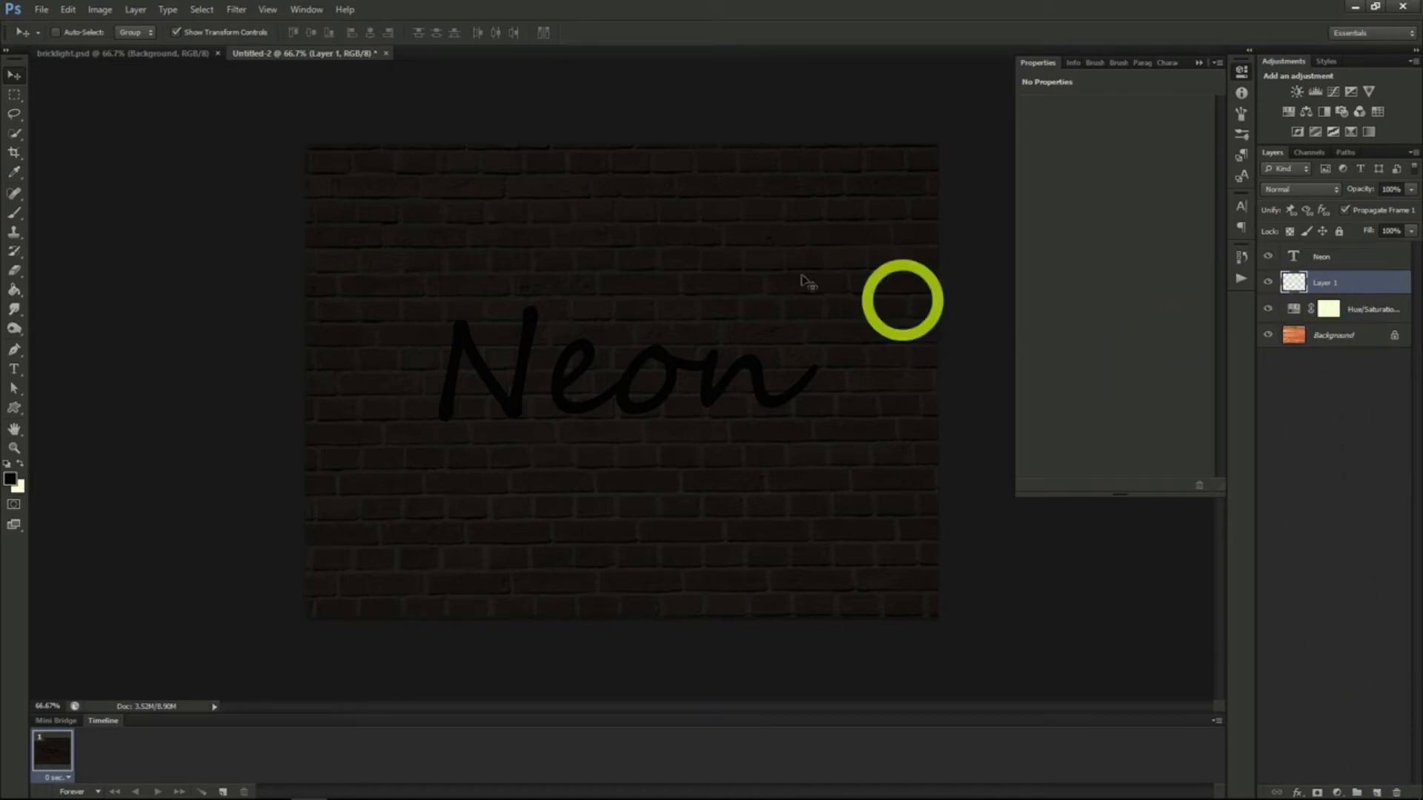
pyautogui.click(235, 9)
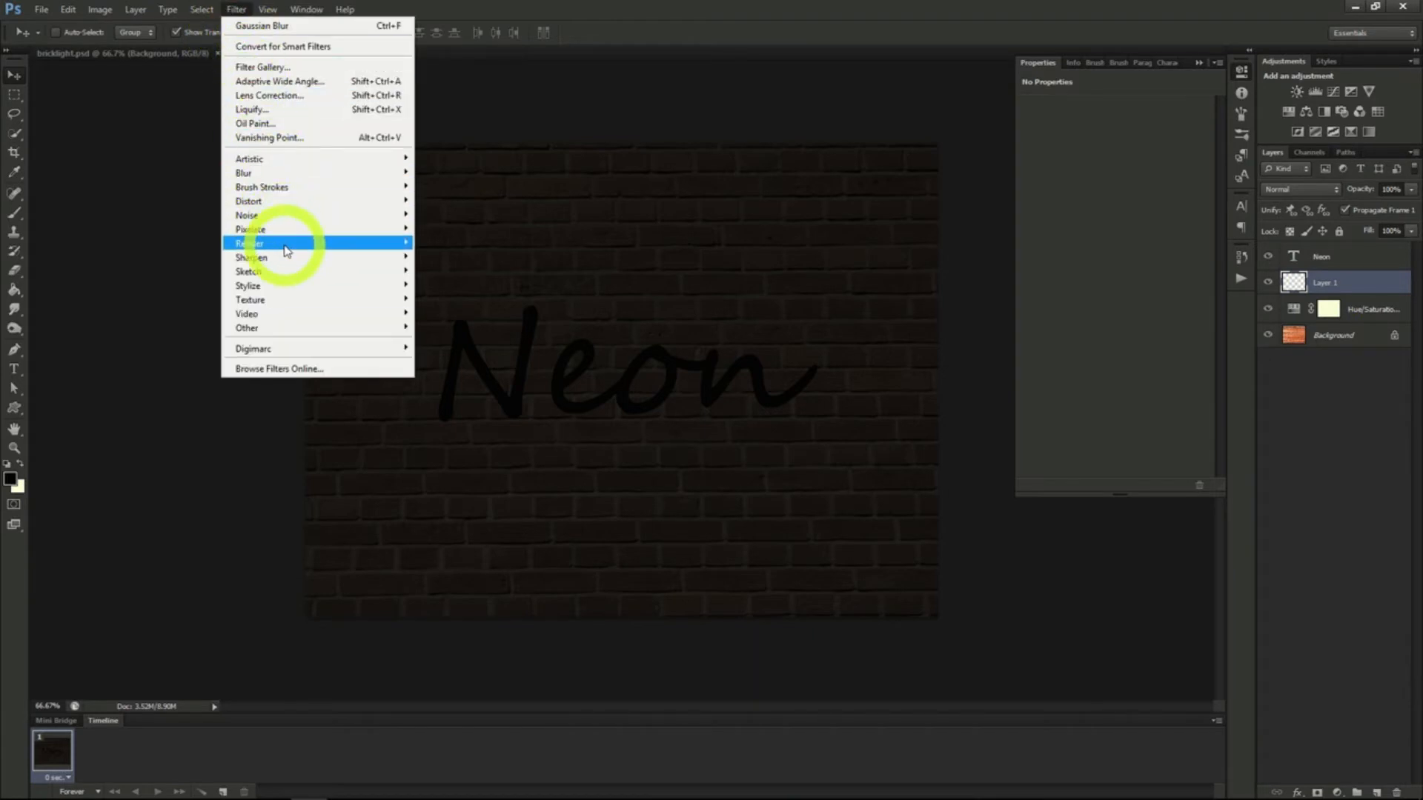
pyautogui.click(442, 243)
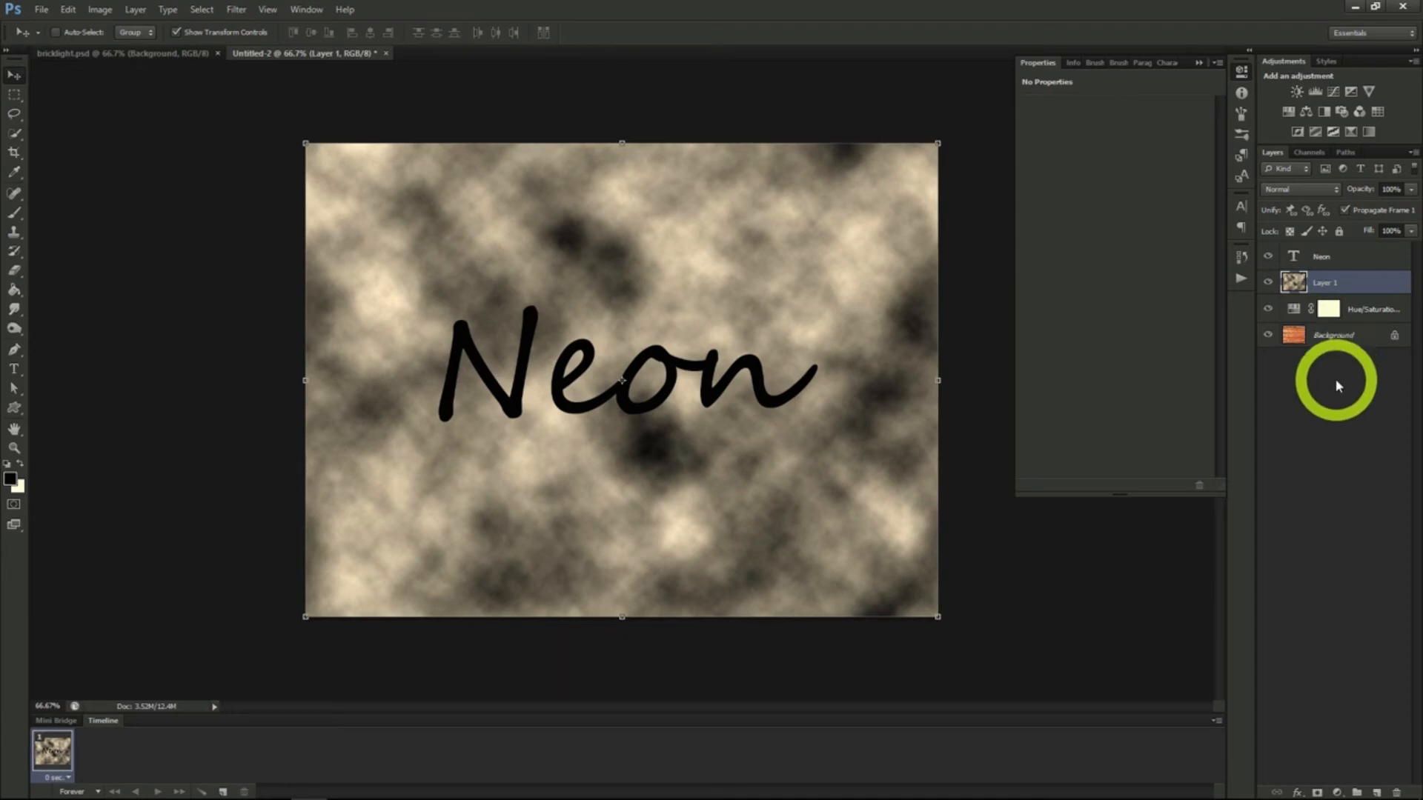
# Step: Hide the clouds layer with a black layer mask and set its blending mode to Divide
pyautogui.keyDown('alt'); pyautogui.click(1317, 793); pyautogui.keyUp('alt')
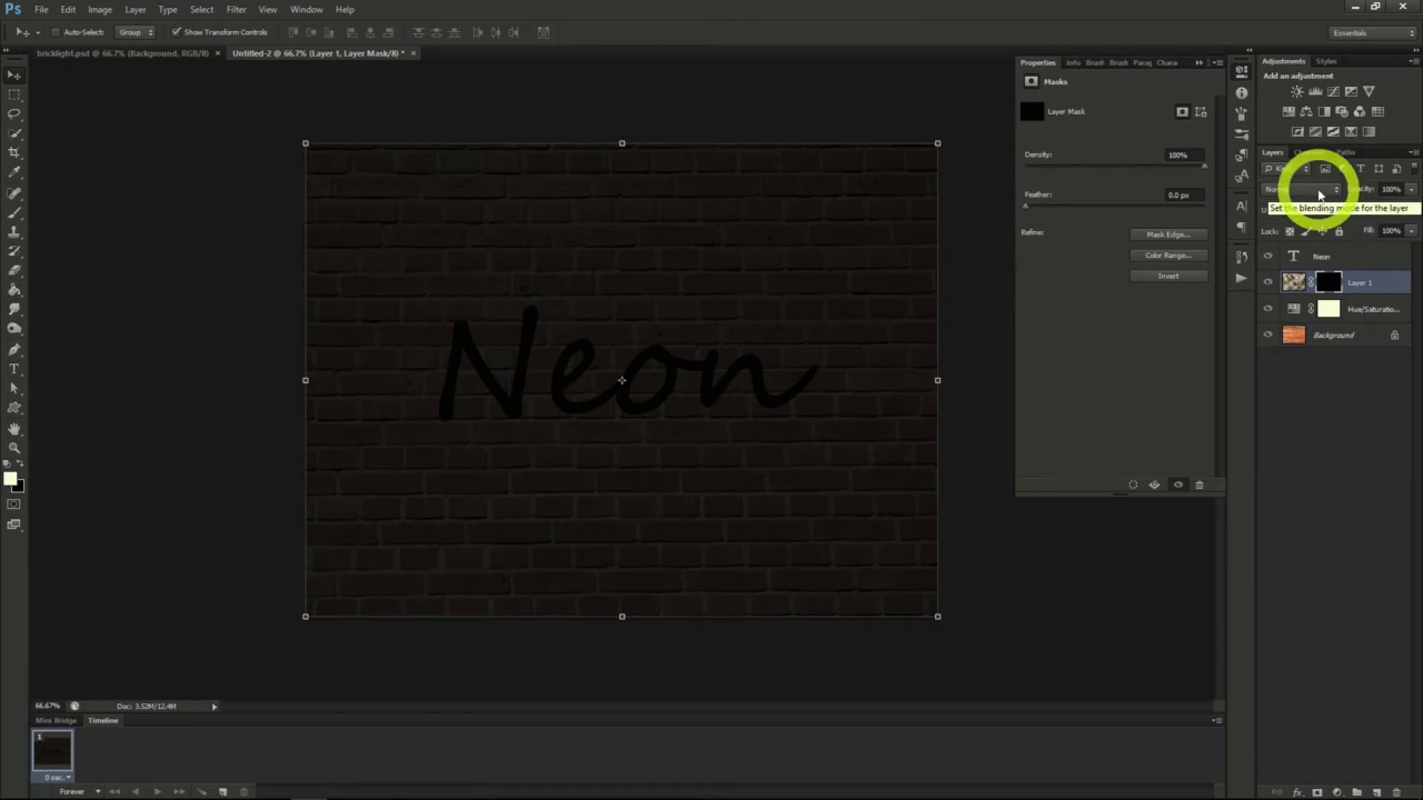
pyautogui.click(1318, 195)
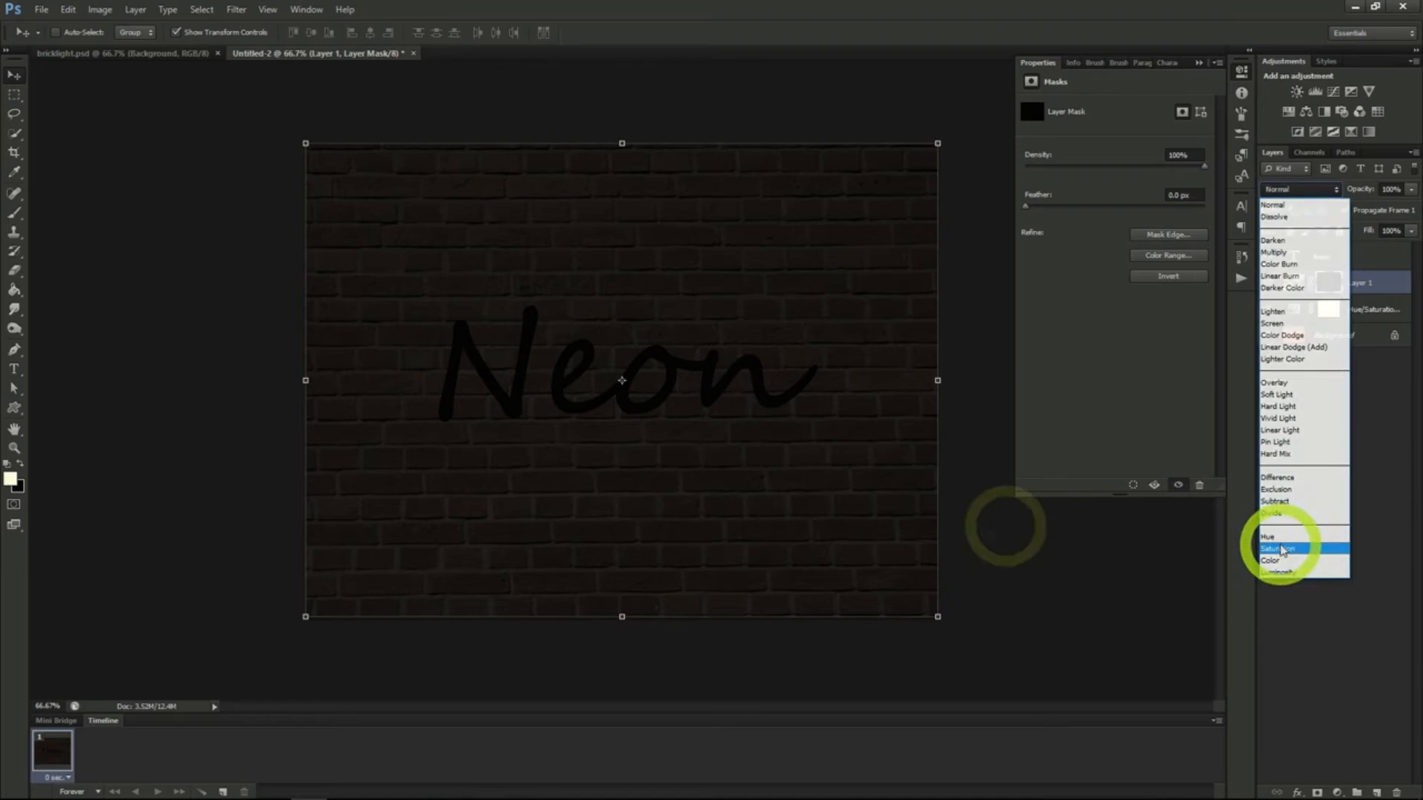
pyautogui.click(1272, 512)
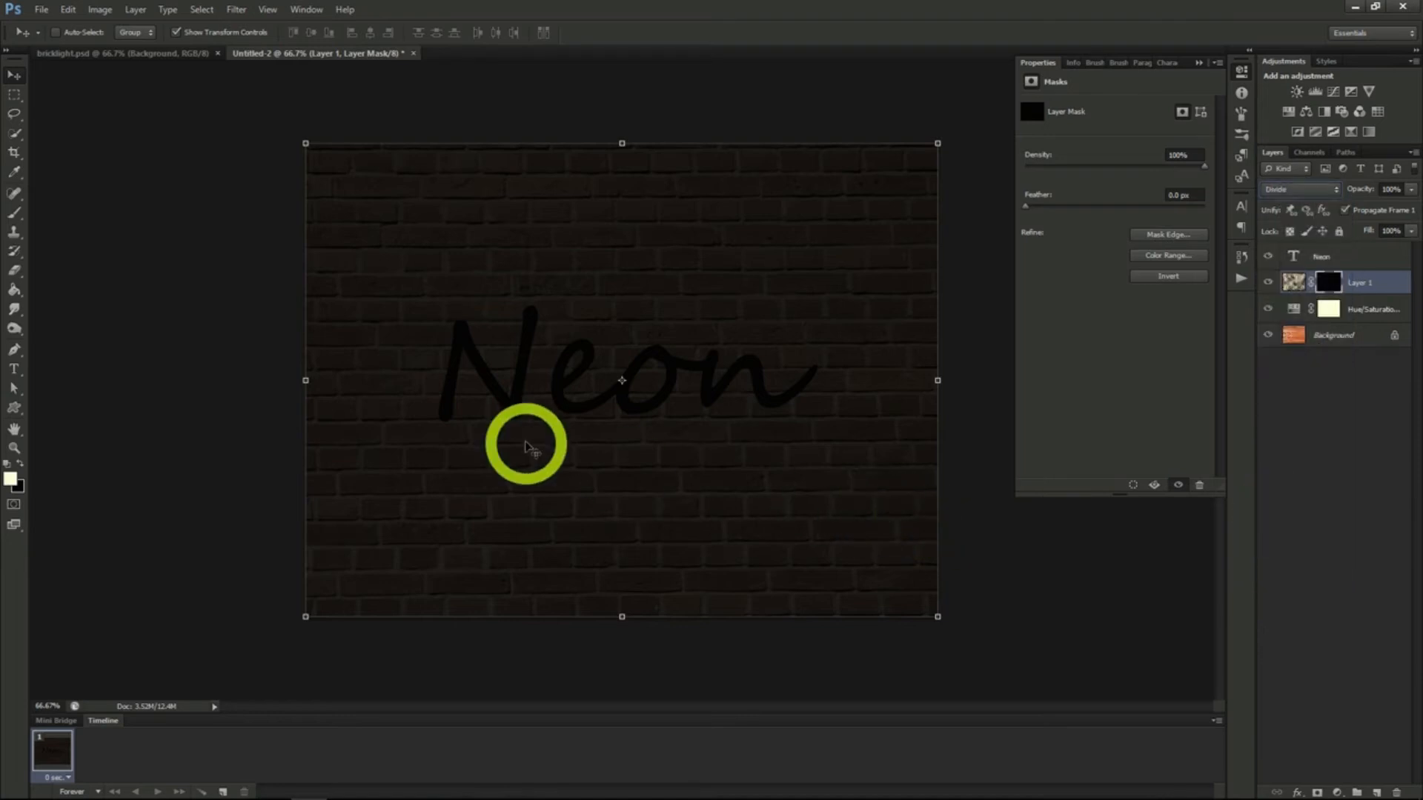
# Step: Paint on the clouds layer mask around the Neon text with a soft 156 px brush at 50% opacity to create light patches
pyautogui.click(15, 215)
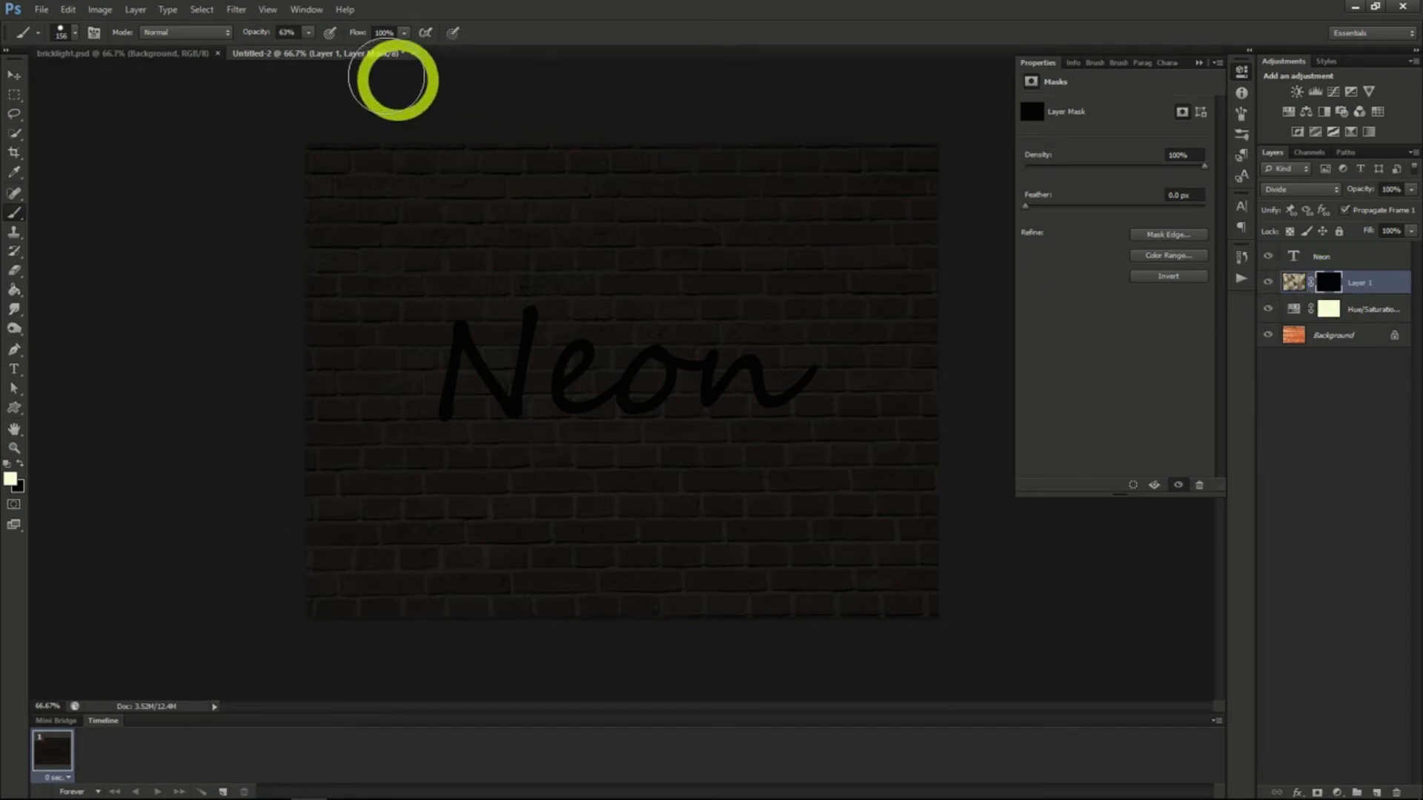
pyautogui.moveTo(299, 46); pyautogui.dragTo(300, 50)
pyautogui.click(75, 32)
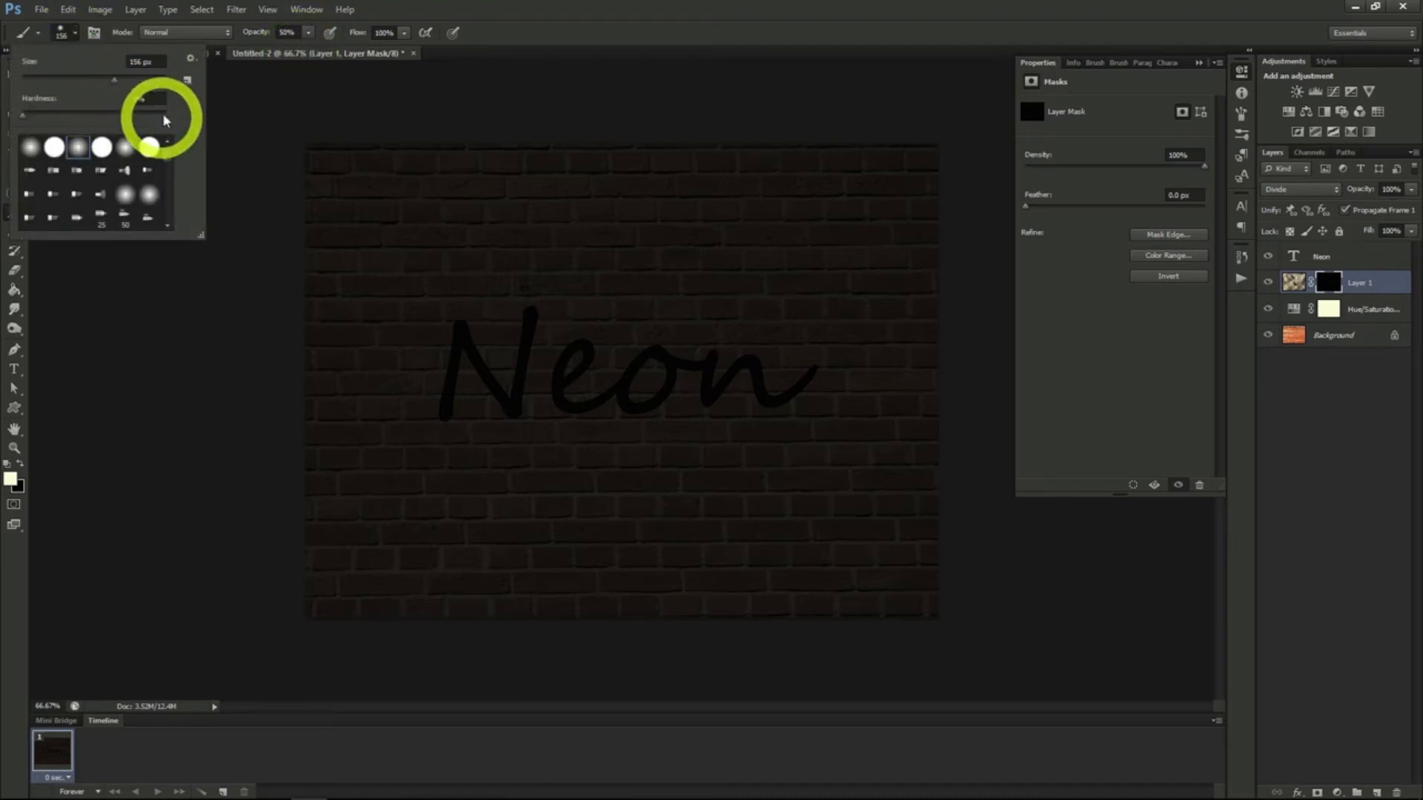
pyautogui.click(75, 37)
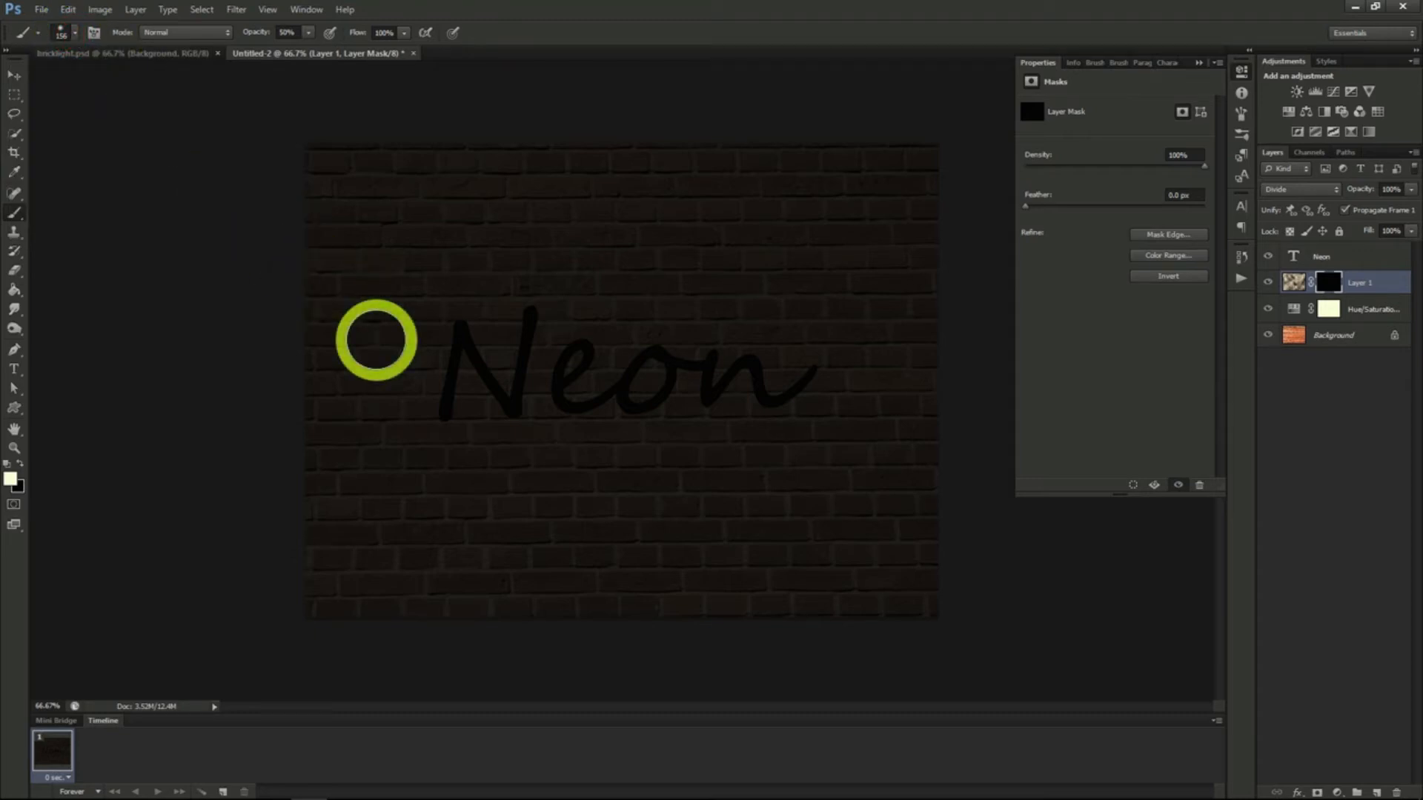
pyautogui.moveTo(489, 400)
pyautogui.mouseDown()
pyautogui.moveTo(634, 354)
pyautogui.moveTo(695, 383)
pyautogui.moveTo(561, 373)
pyautogui.moveTo(683, 329)
pyautogui.moveTo(747, 383)
pyautogui.moveTo(845, 391)
pyautogui.moveTo(787, 333)
pyautogui.moveTo(710, 332)
pyautogui.moveTo(771, 410)
pyautogui.moveTo(706, 366)
pyautogui.moveTo(737, 295)
pyautogui.mouseUp()
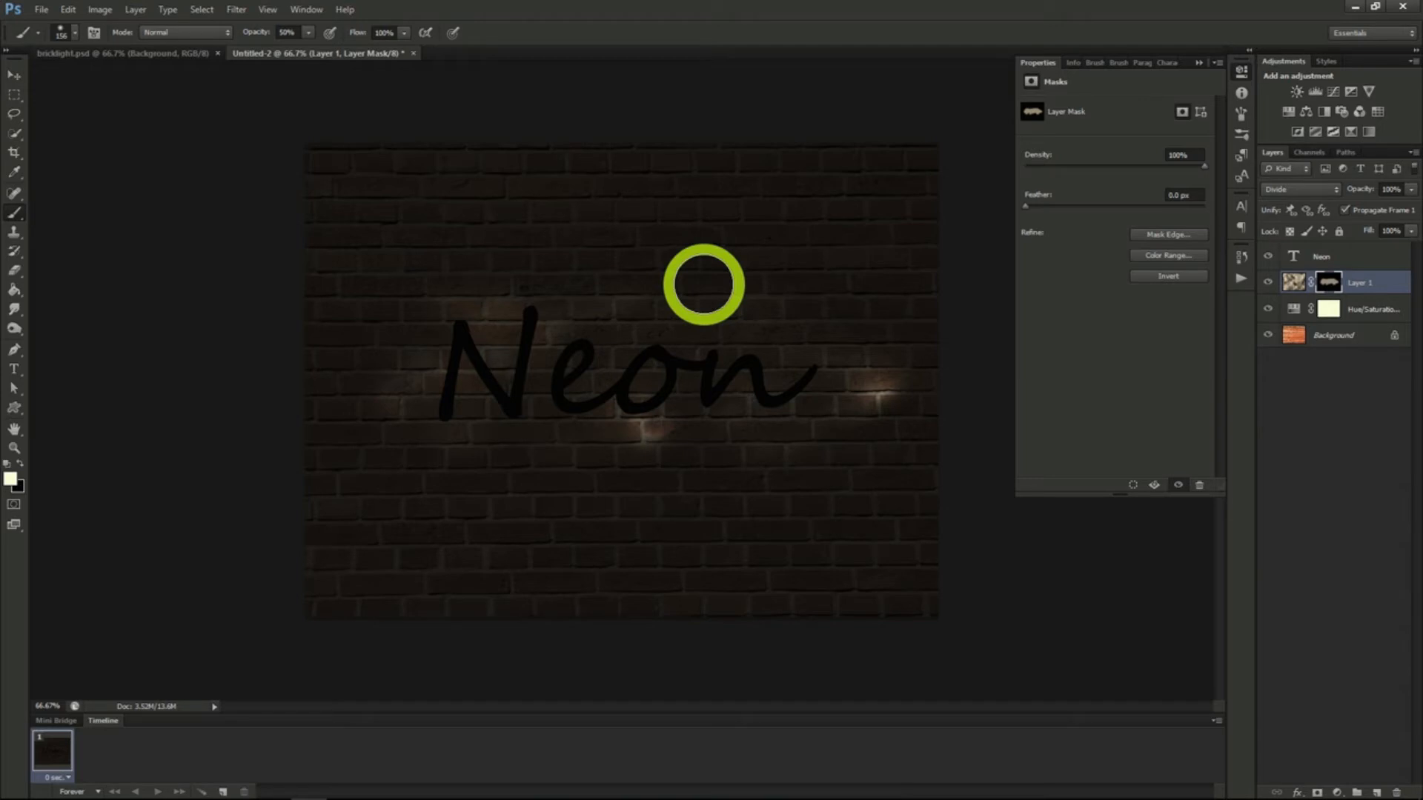
# Step: Recolour the Neon text blue and add Bevel & Emboss with depth 185%, size 3 px and the maximum soften value
pyautogui.click(1313, 254)
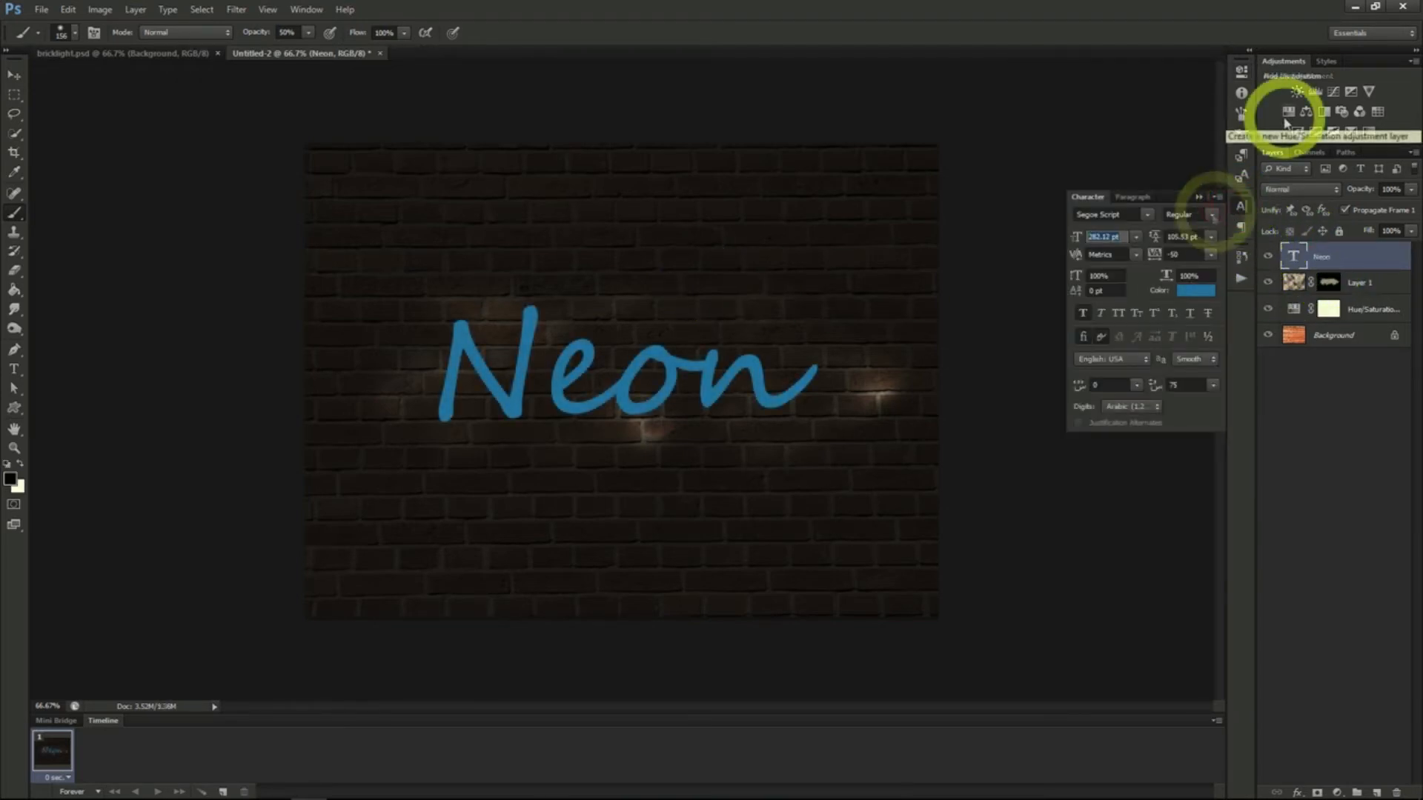
pyautogui.rightClick(1326, 254)
pyautogui.click(1268, 267)
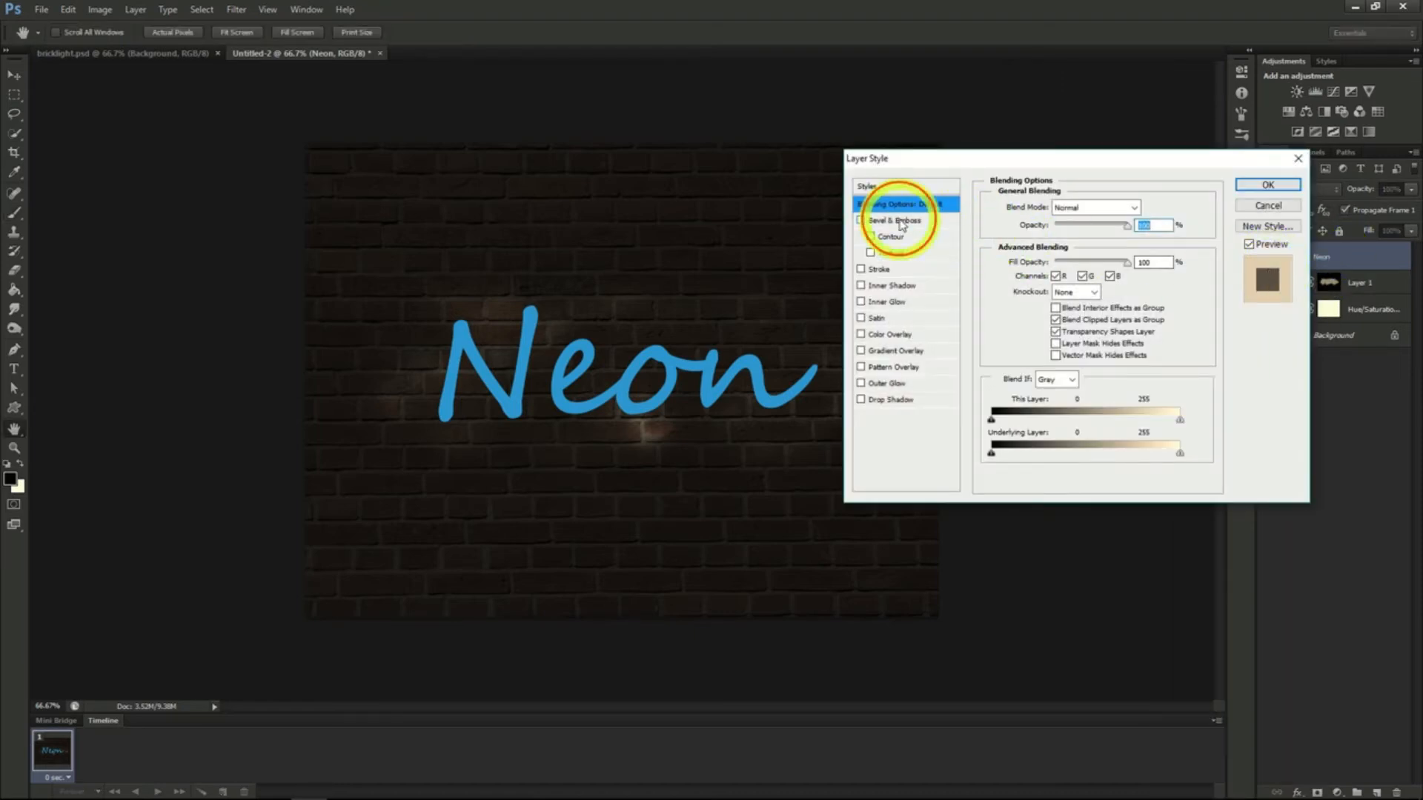
pyautogui.click(899, 221)
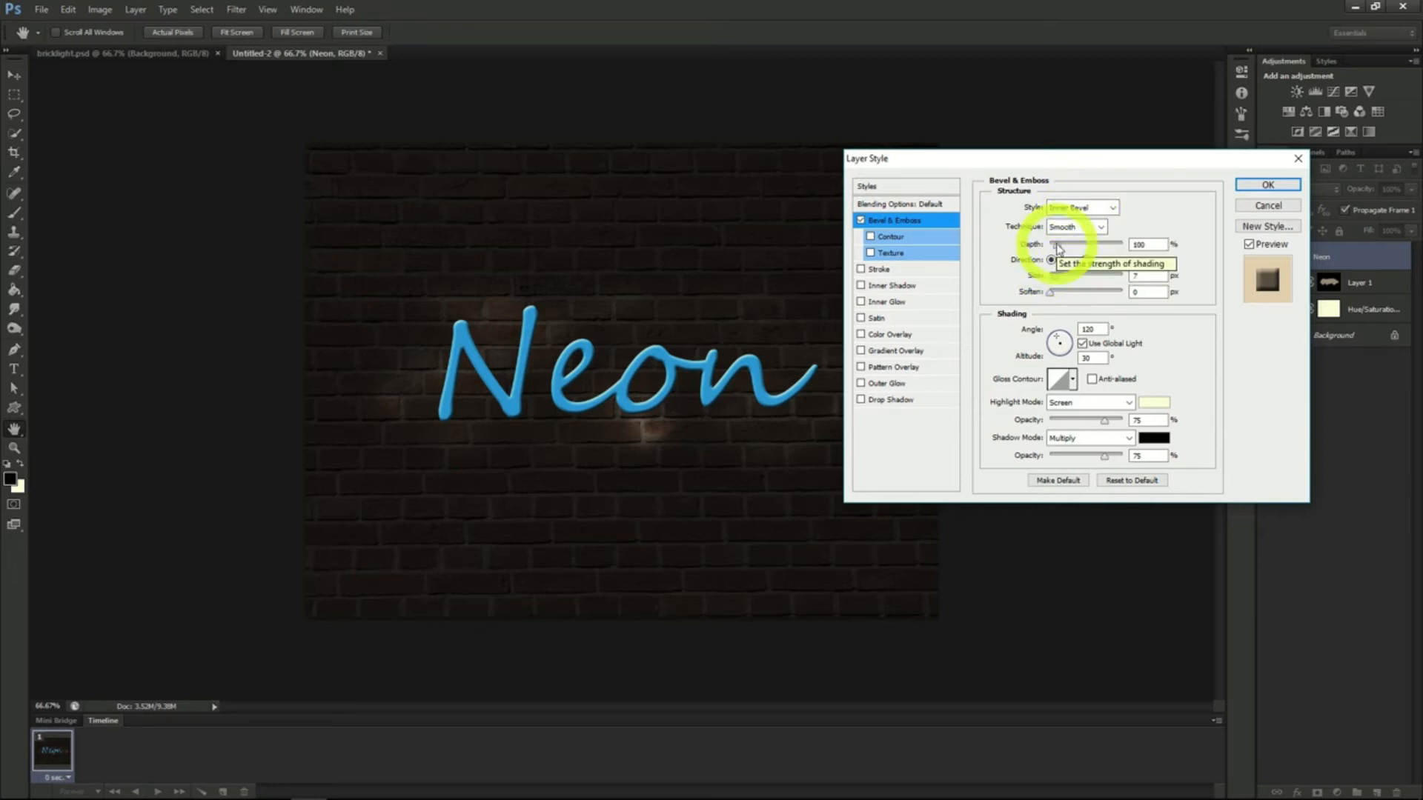
pyautogui.moveTo(1057, 249); pyautogui.dragTo(1063, 250)
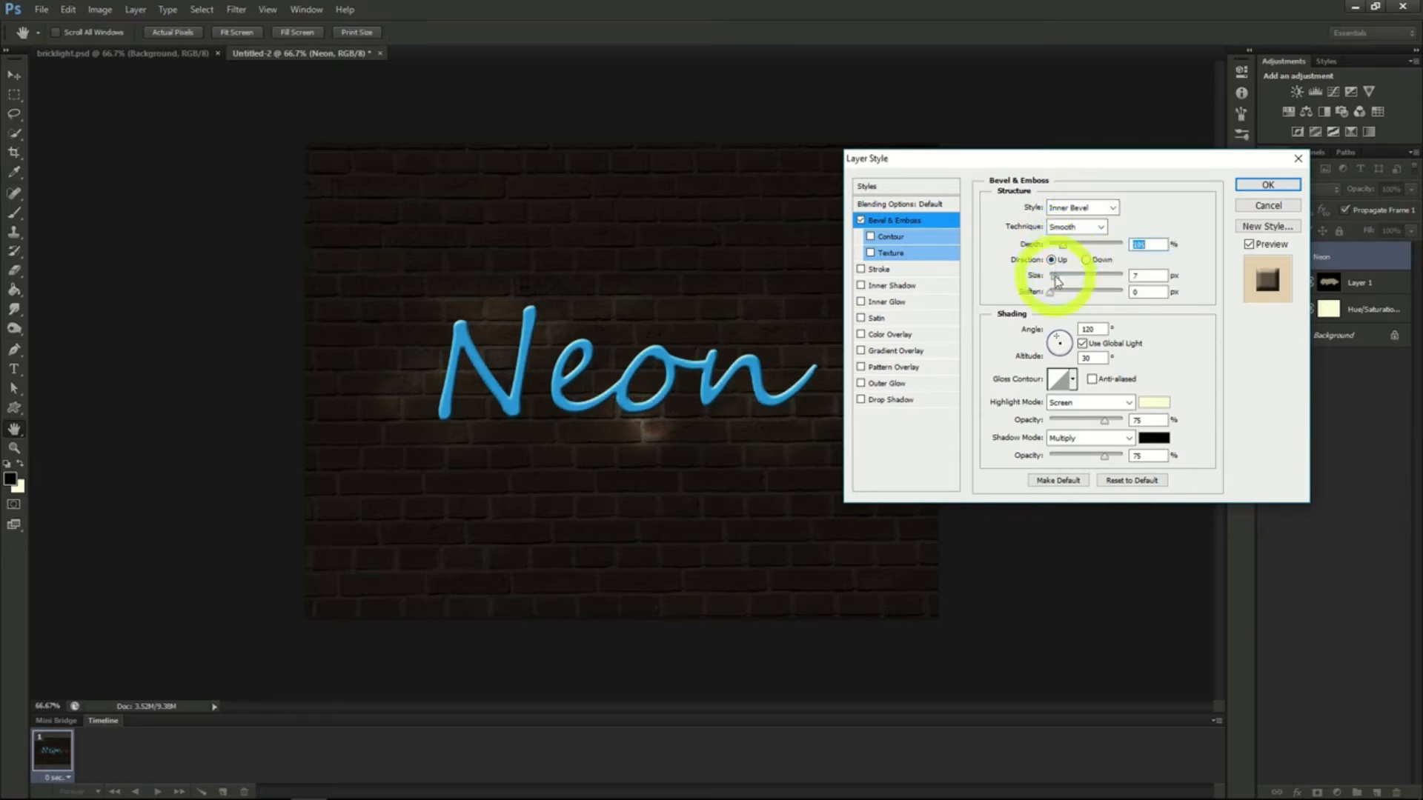
pyautogui.moveTo(1057, 280); pyautogui.dragTo(1132, 292)
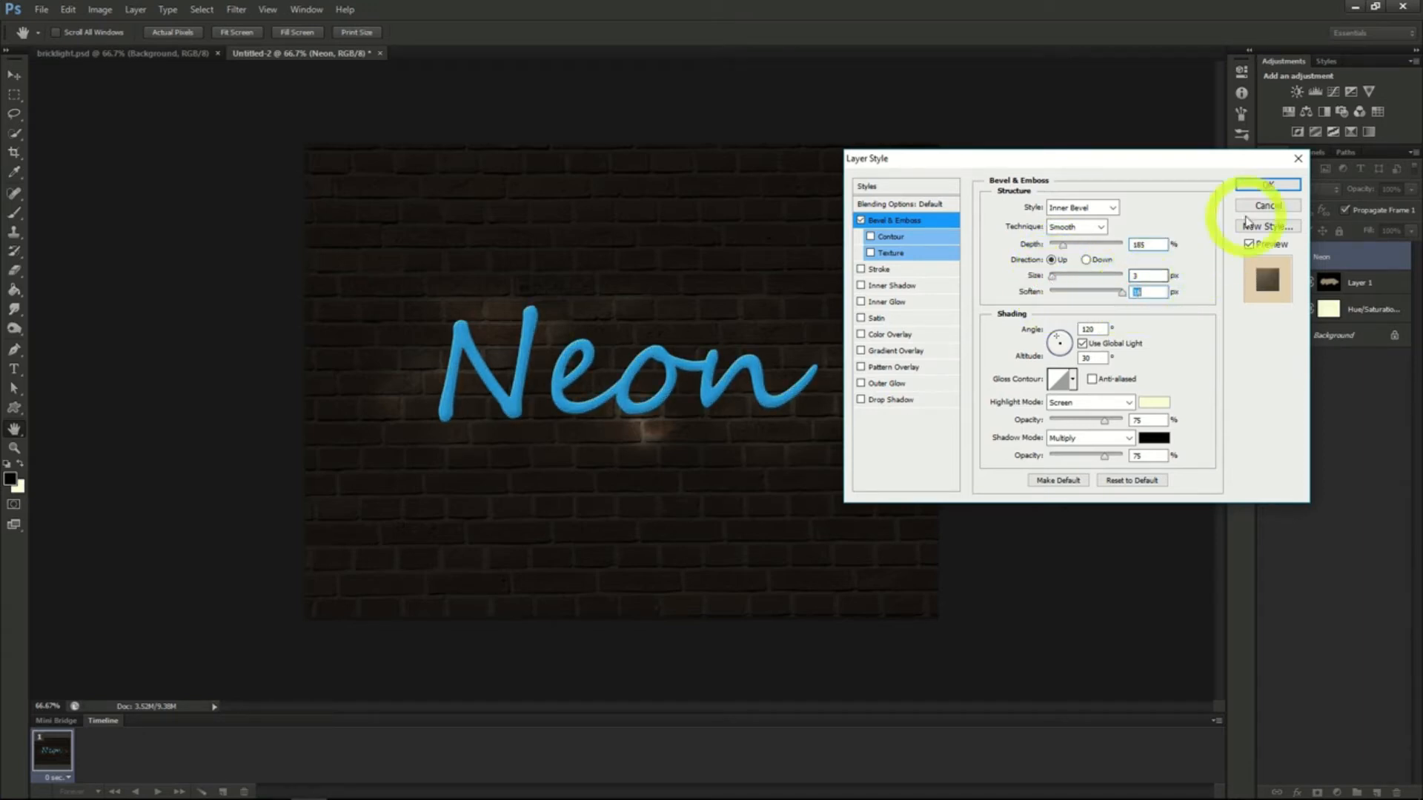
# Step: Add an Inner Shadow to the Neon text with opacity 40%, distance 5 px and a slightly smaller size
pyautogui.click(889, 287)
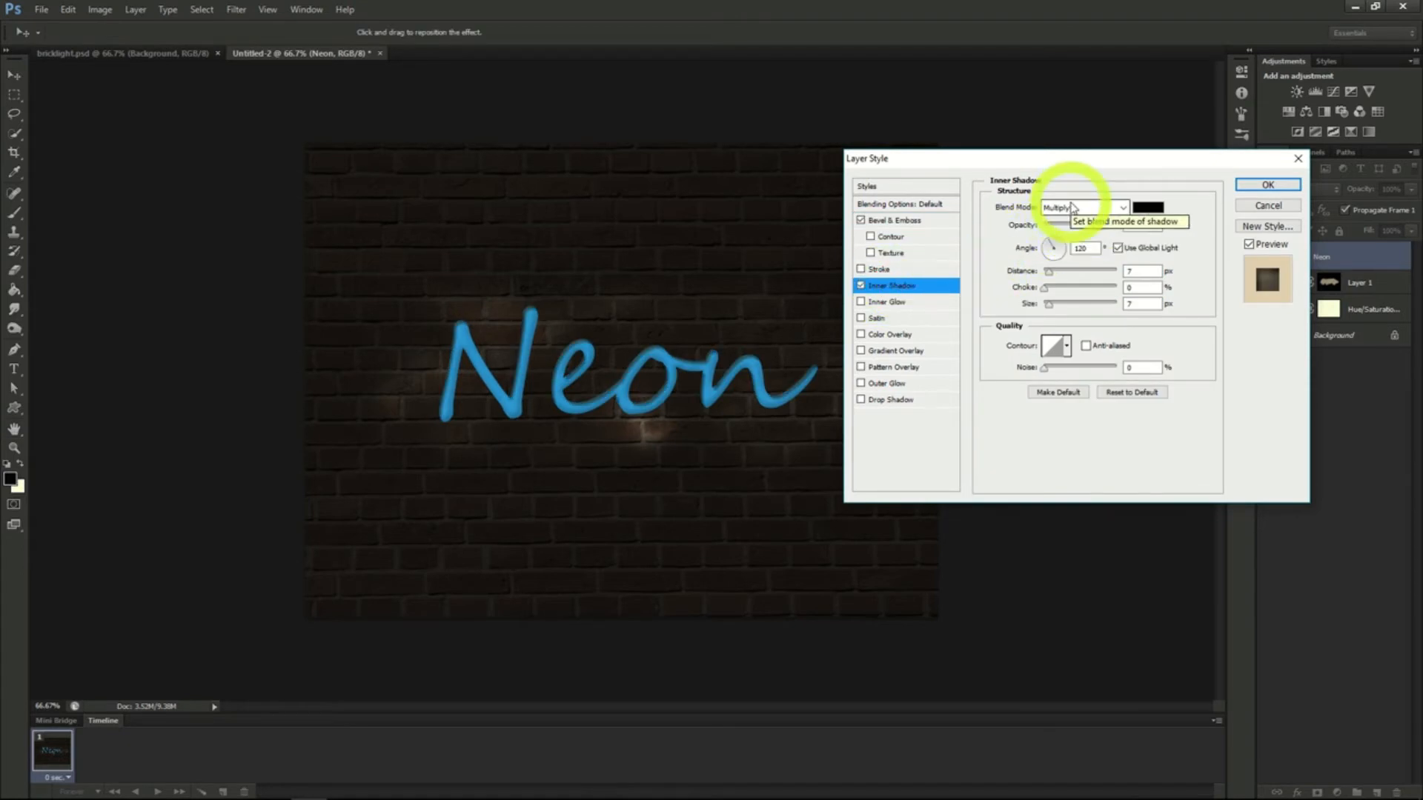
pyautogui.moveTo(1096, 224); pyautogui.dragTo(1076, 230)
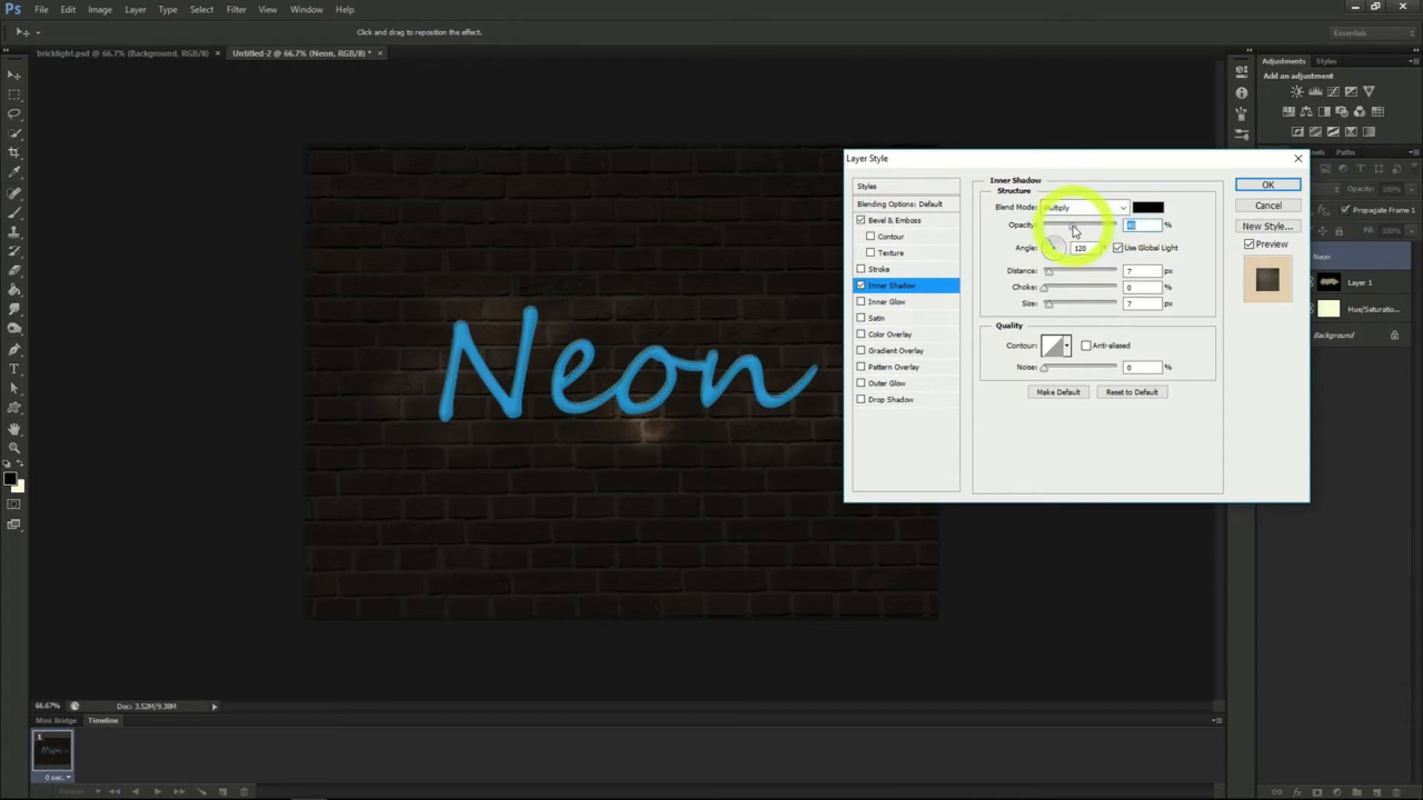
pyautogui.moveTo(1050, 275); pyautogui.dragTo(1047, 274)
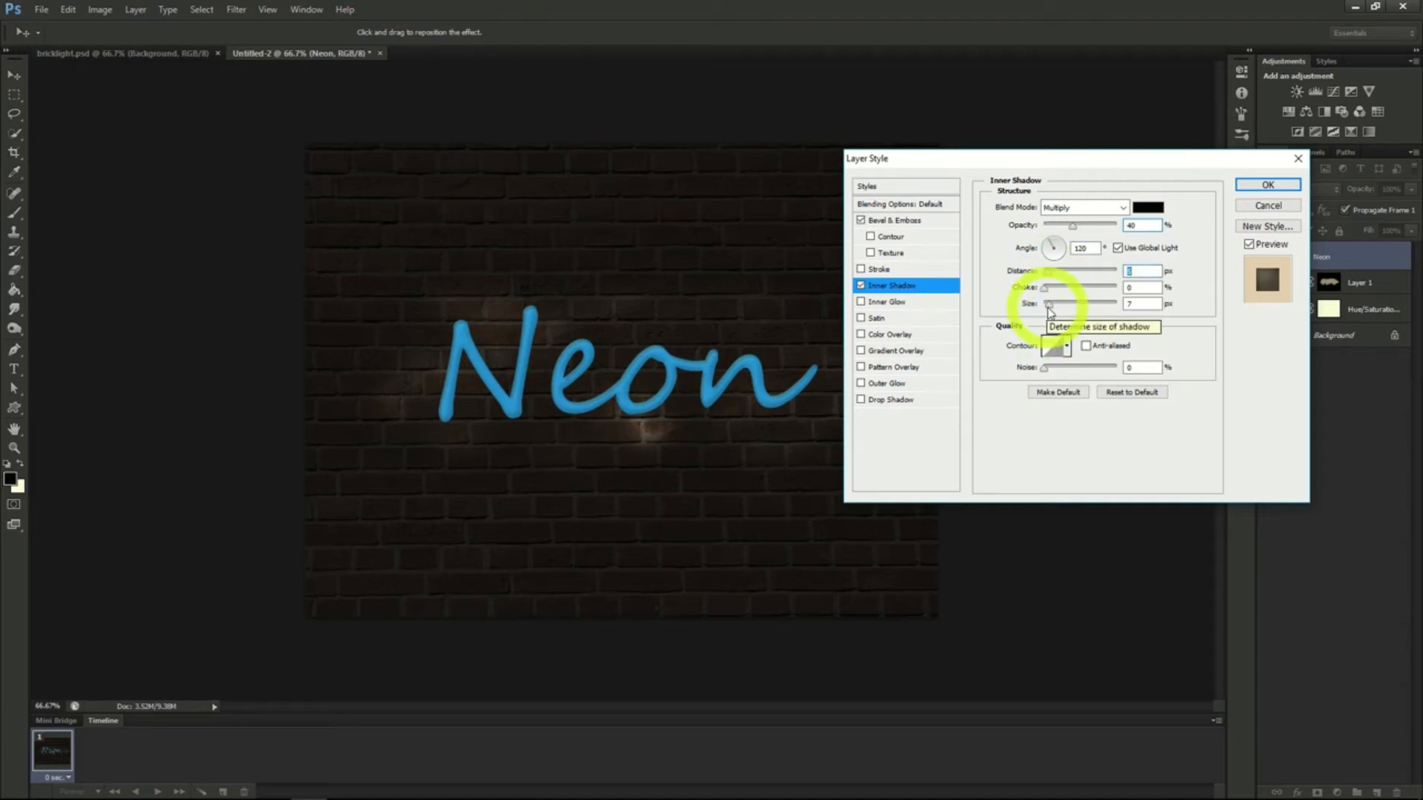
pyautogui.moveTo(1049, 309); pyautogui.dragTo(1046, 309)
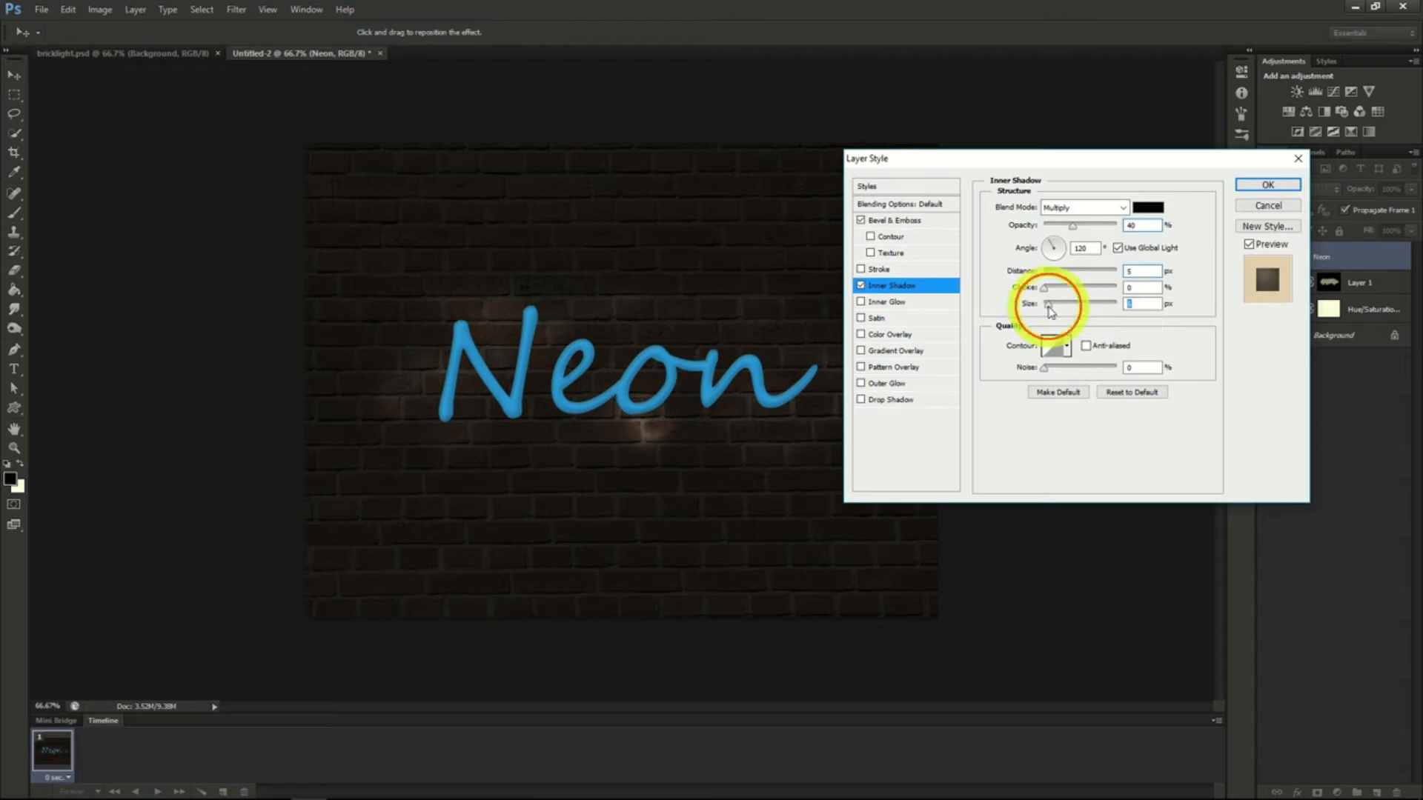
# Step: Add an Inner Glow to the Neon text with size 8 px and Center as its source, and apply the layer style
pyautogui.click(894, 303)
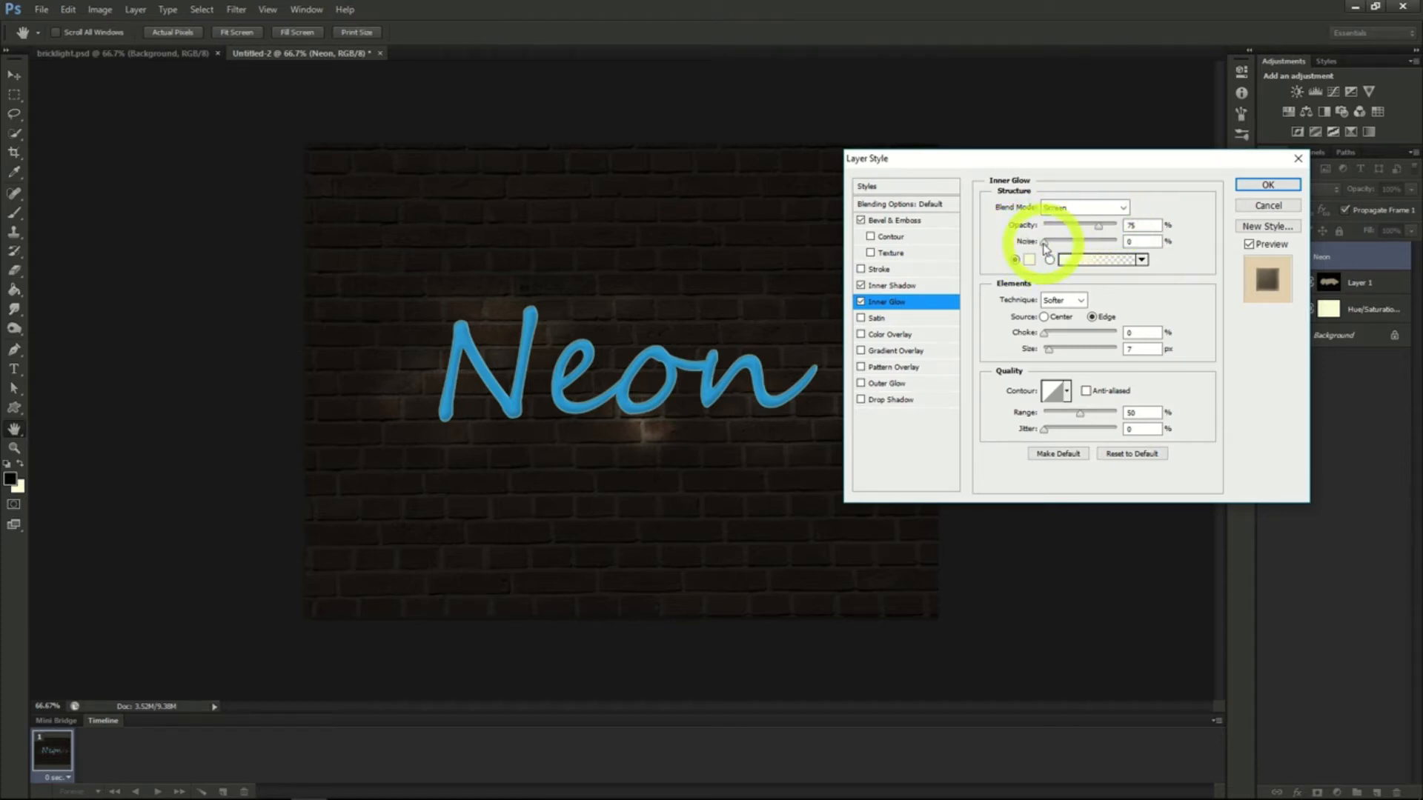
pyautogui.click(1049, 355)
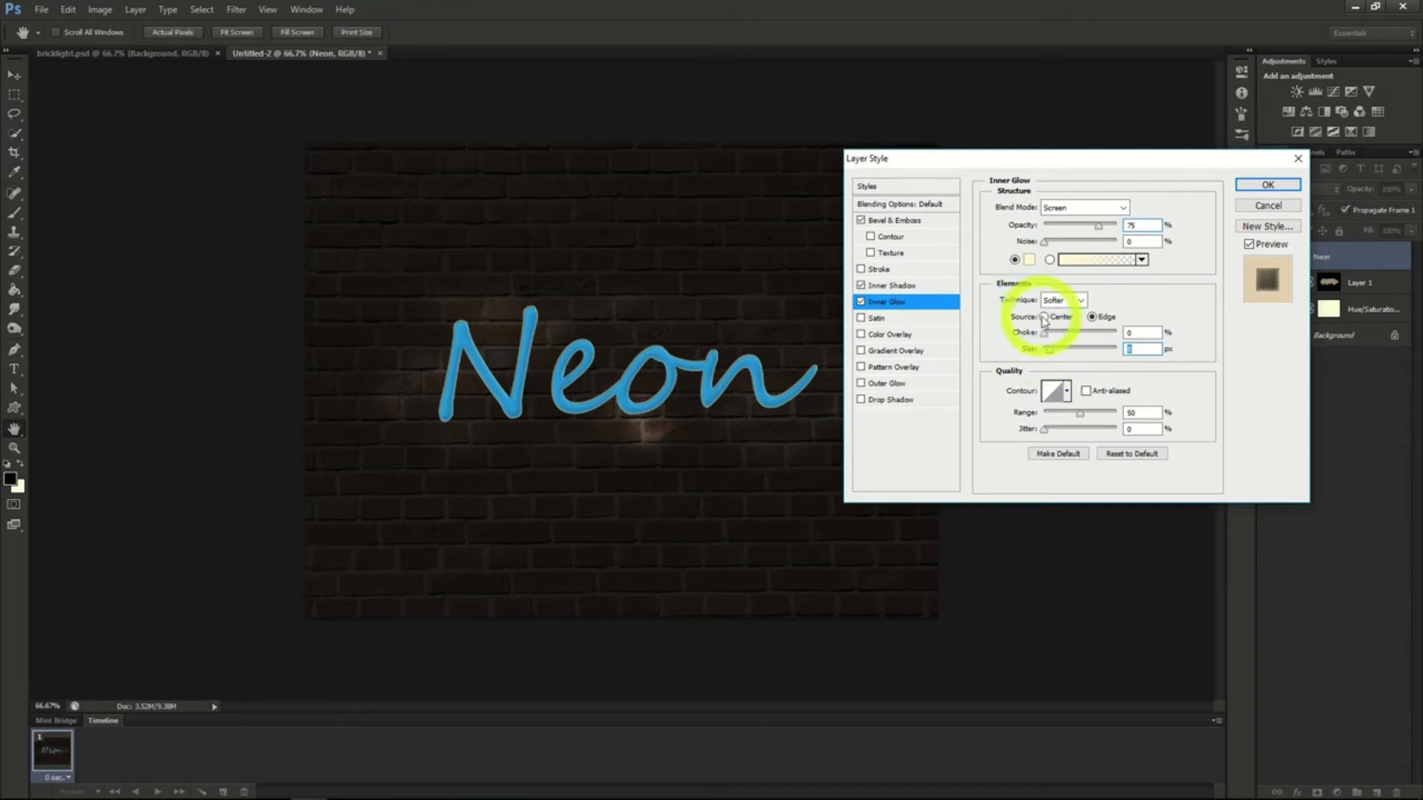
pyautogui.click(1044, 317)
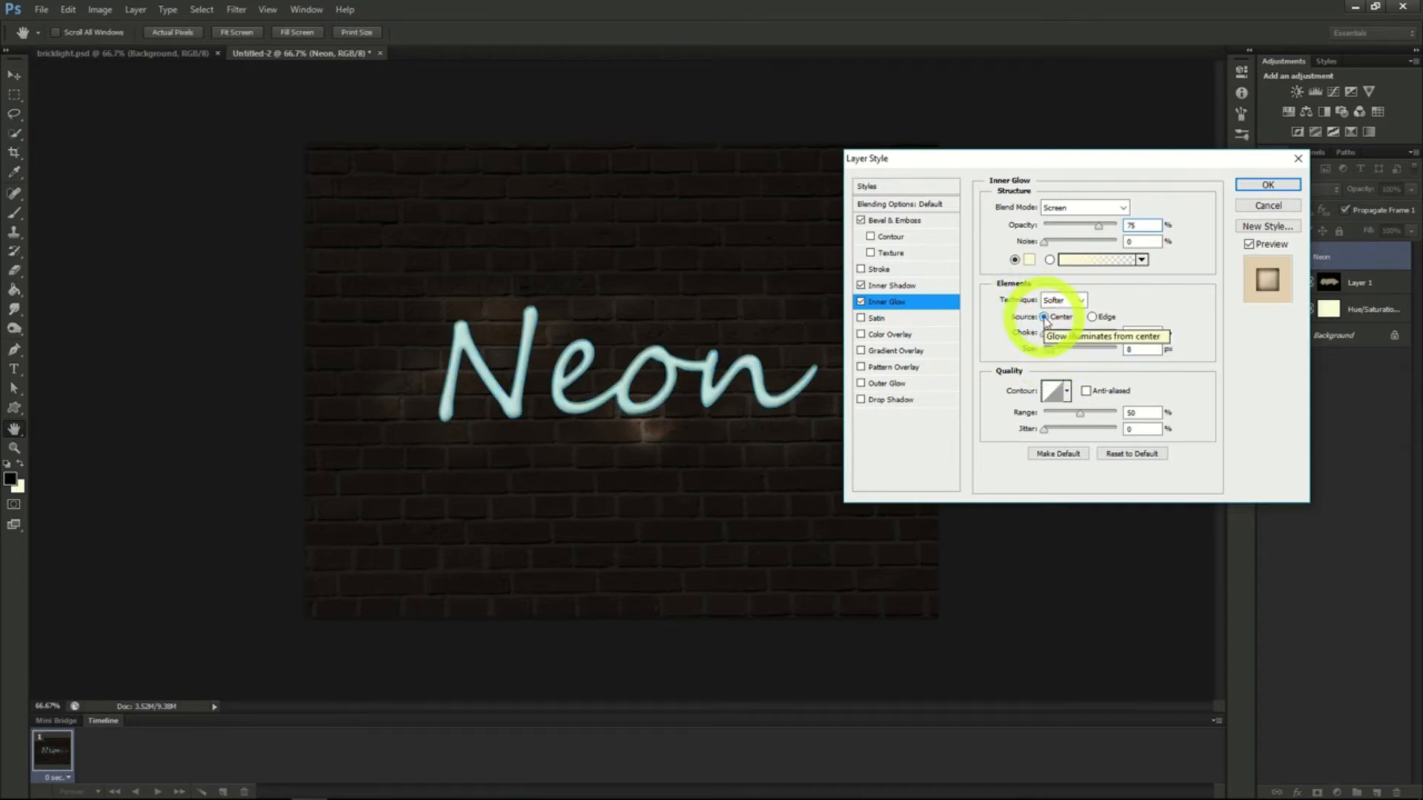
pyautogui.click(1268, 185)
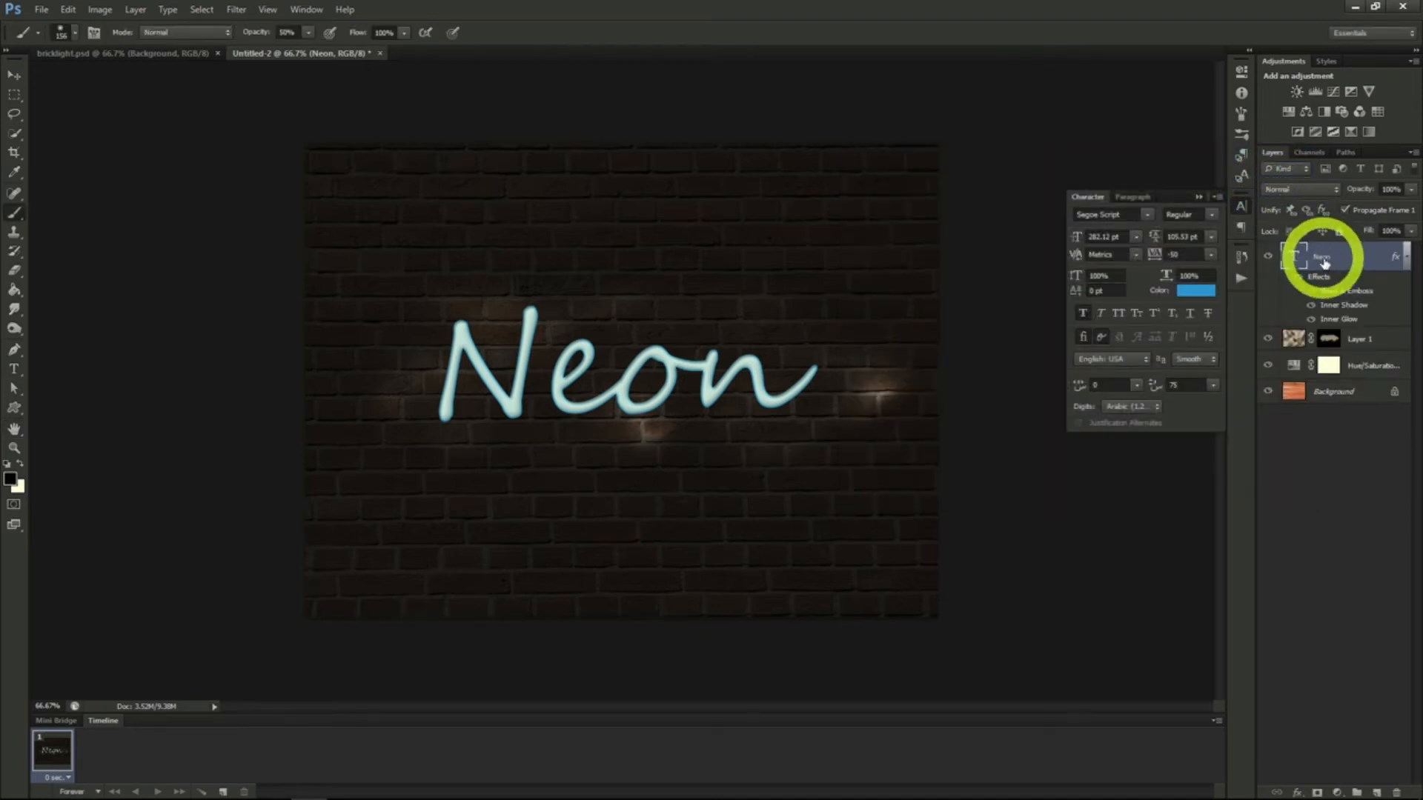
# Step: Duplicate the Neon text layer, place the copy beneath the original and convert it to a smart object
pyautogui.rightClick(1325, 265)
pyautogui.click(1248, 280)
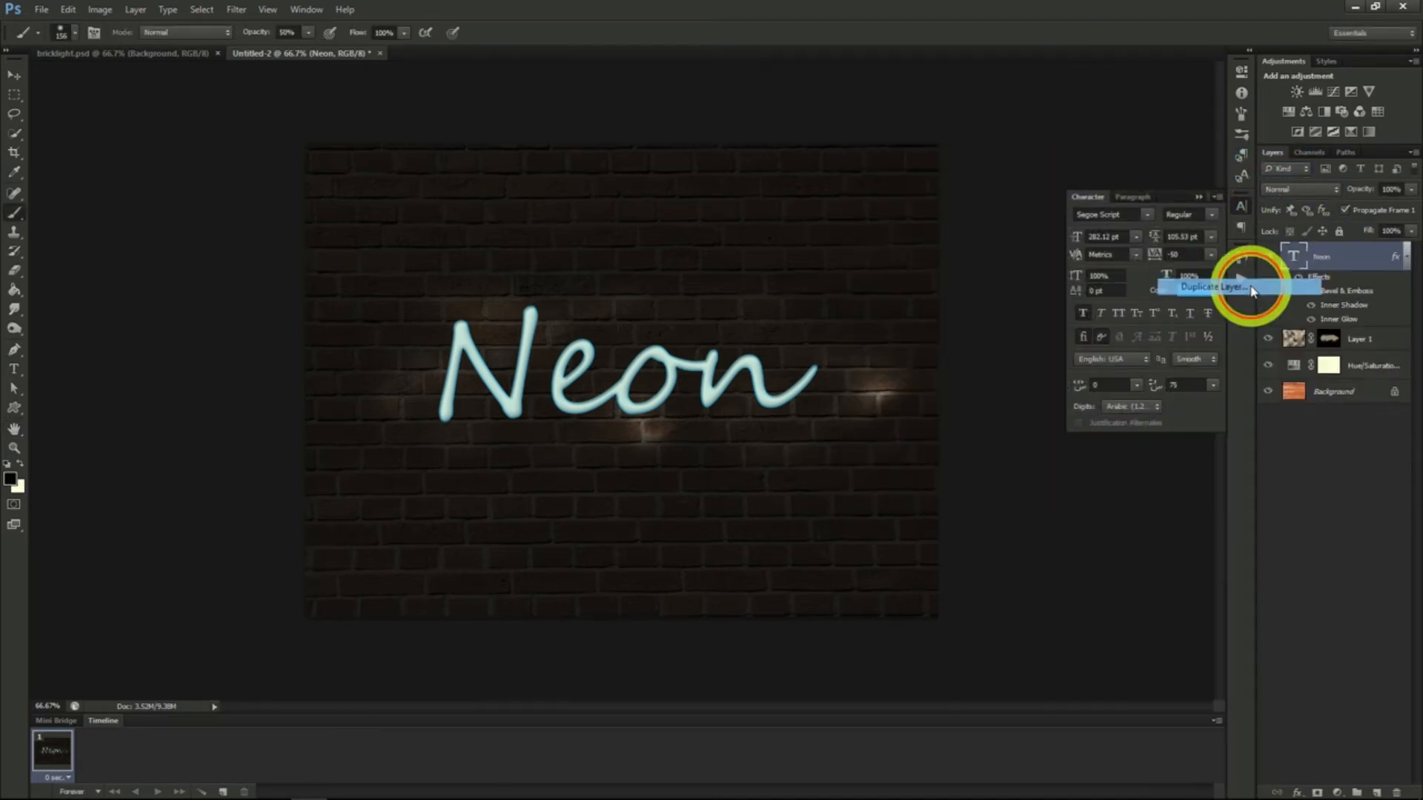
pyautogui.click(840, 243)
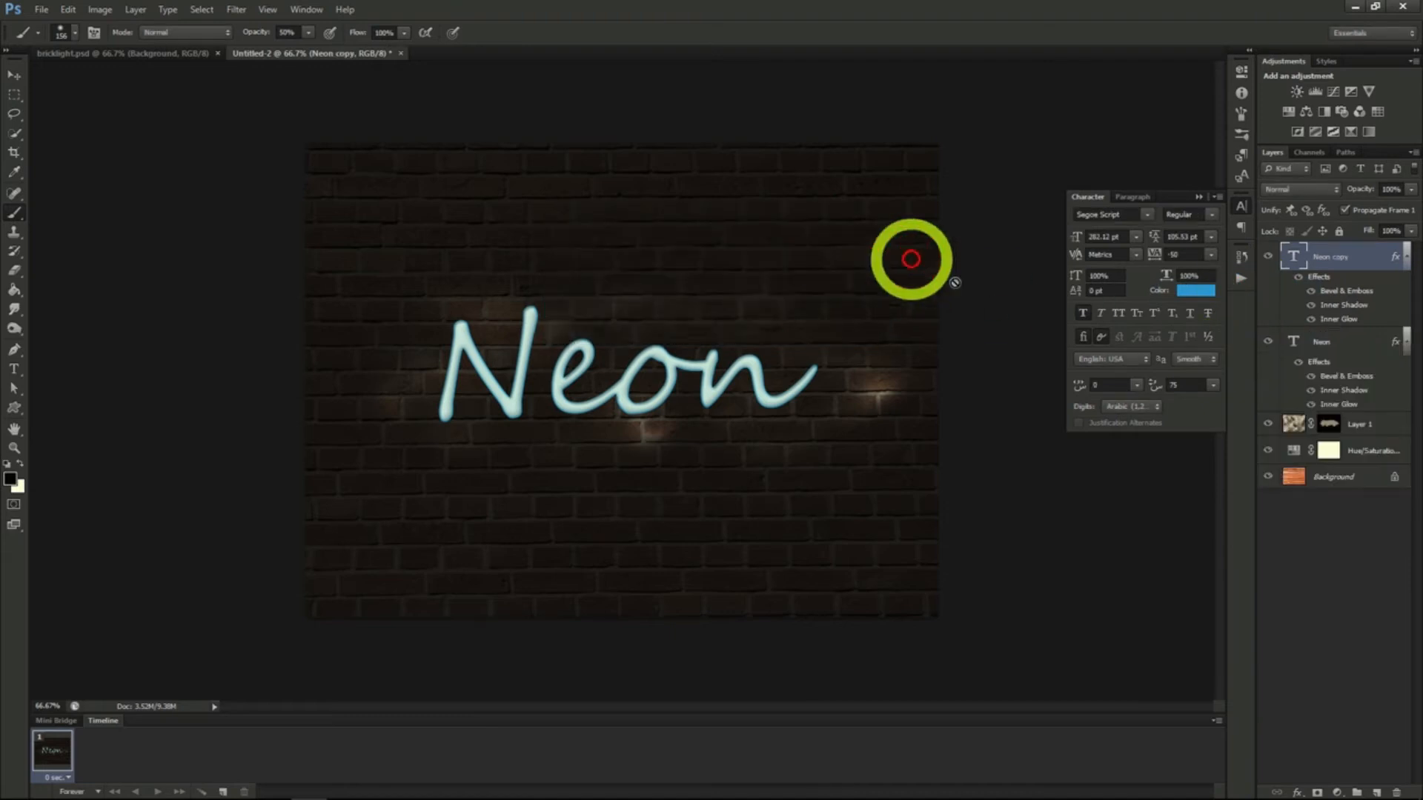
pyautogui.moveTo(1330, 259); pyautogui.dragTo(1339, 396)
pyautogui.rightClick(1330, 343)
pyautogui.click(1257, 326)
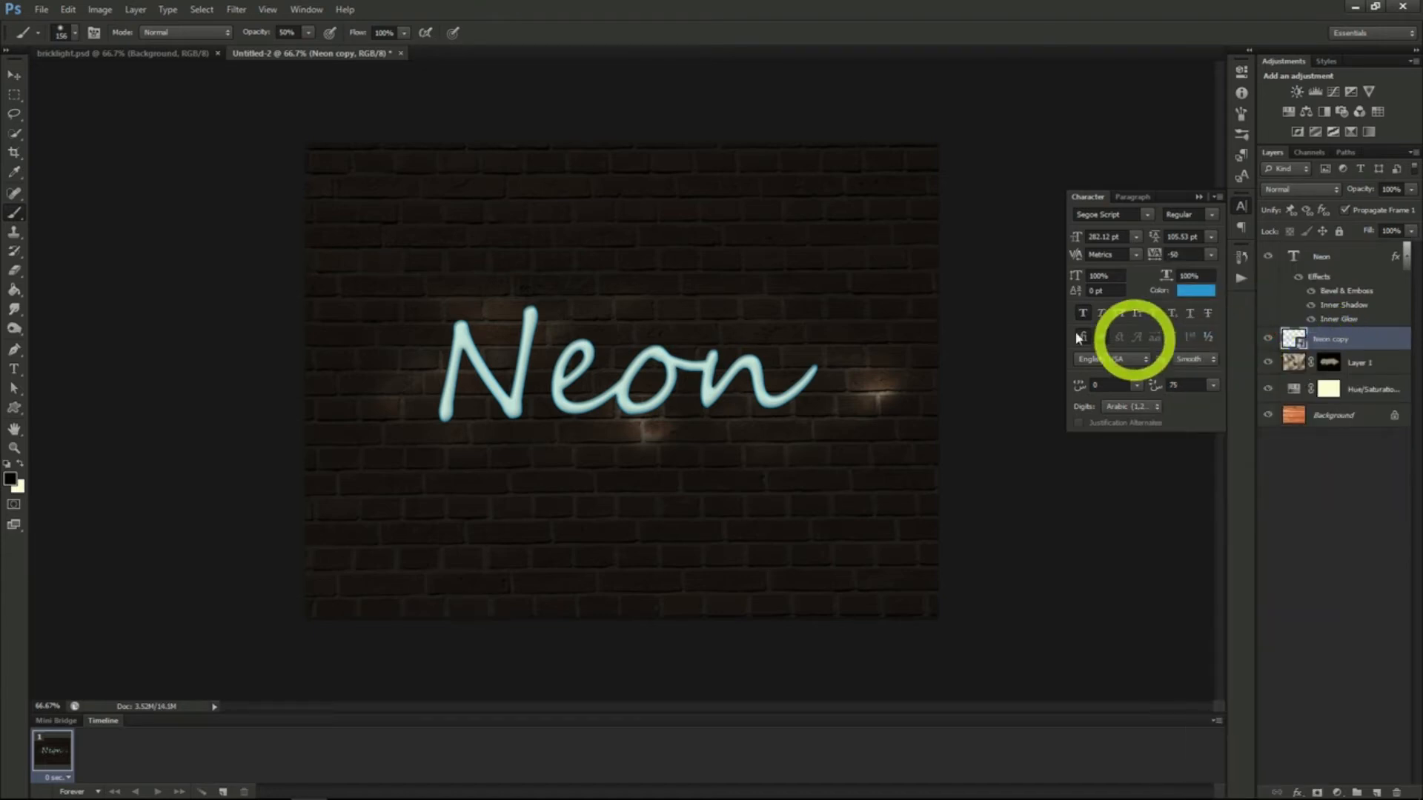
# Step: Apply a Gaussian Blur with a radius of about 11 pixels to the Neon copy layer
pyautogui.click(245, 10)
pyautogui.moveTo(274, 180)
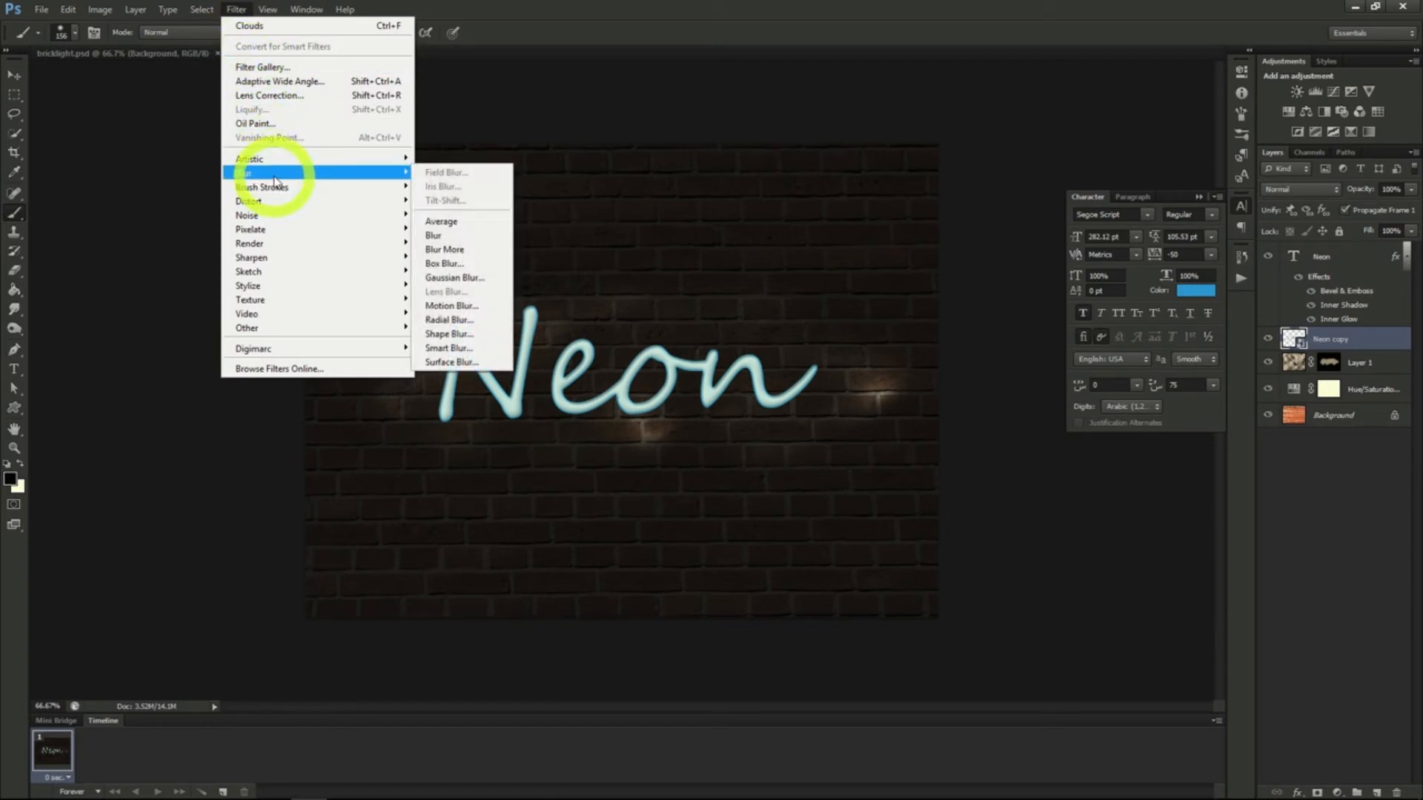
pyautogui.click(452, 279)
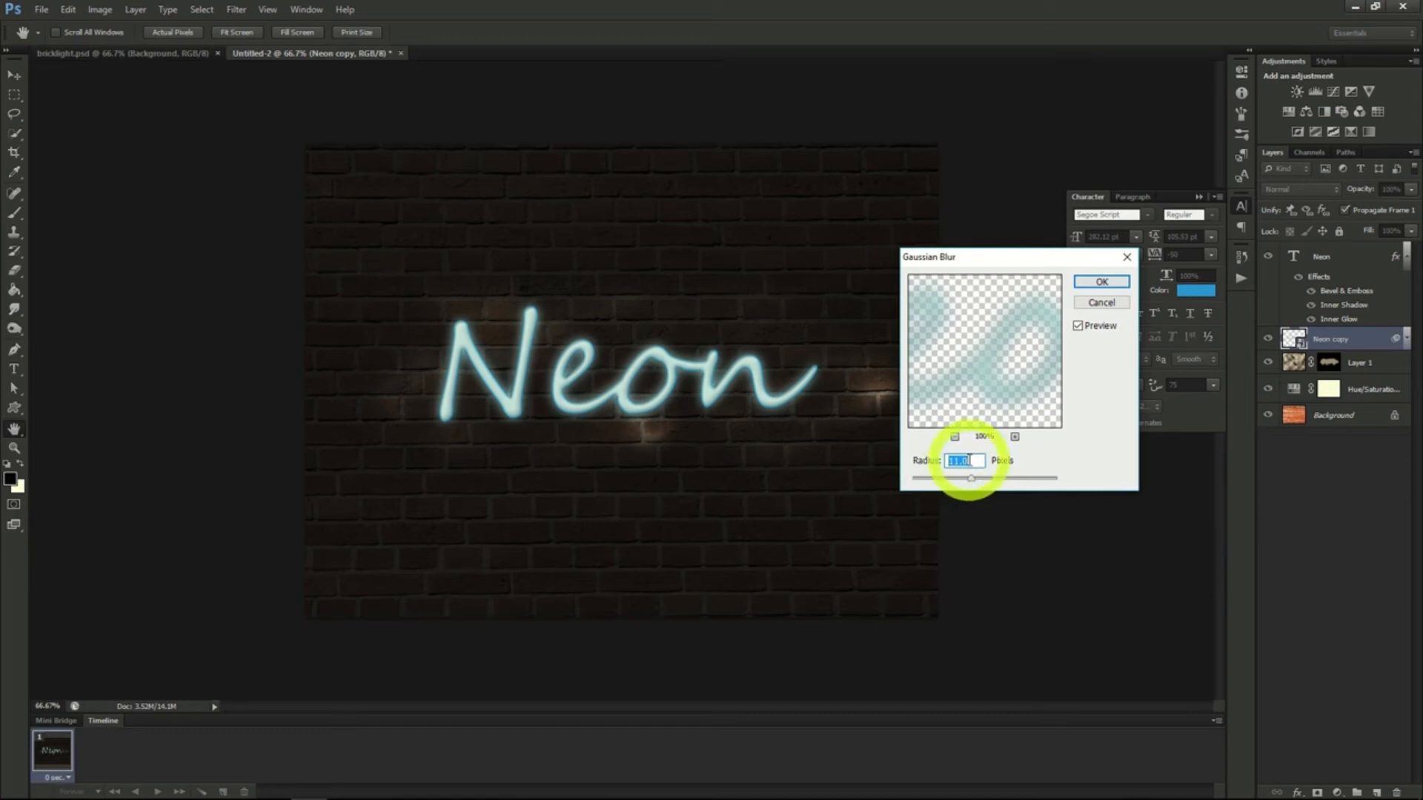
pyautogui.click(1101, 281)
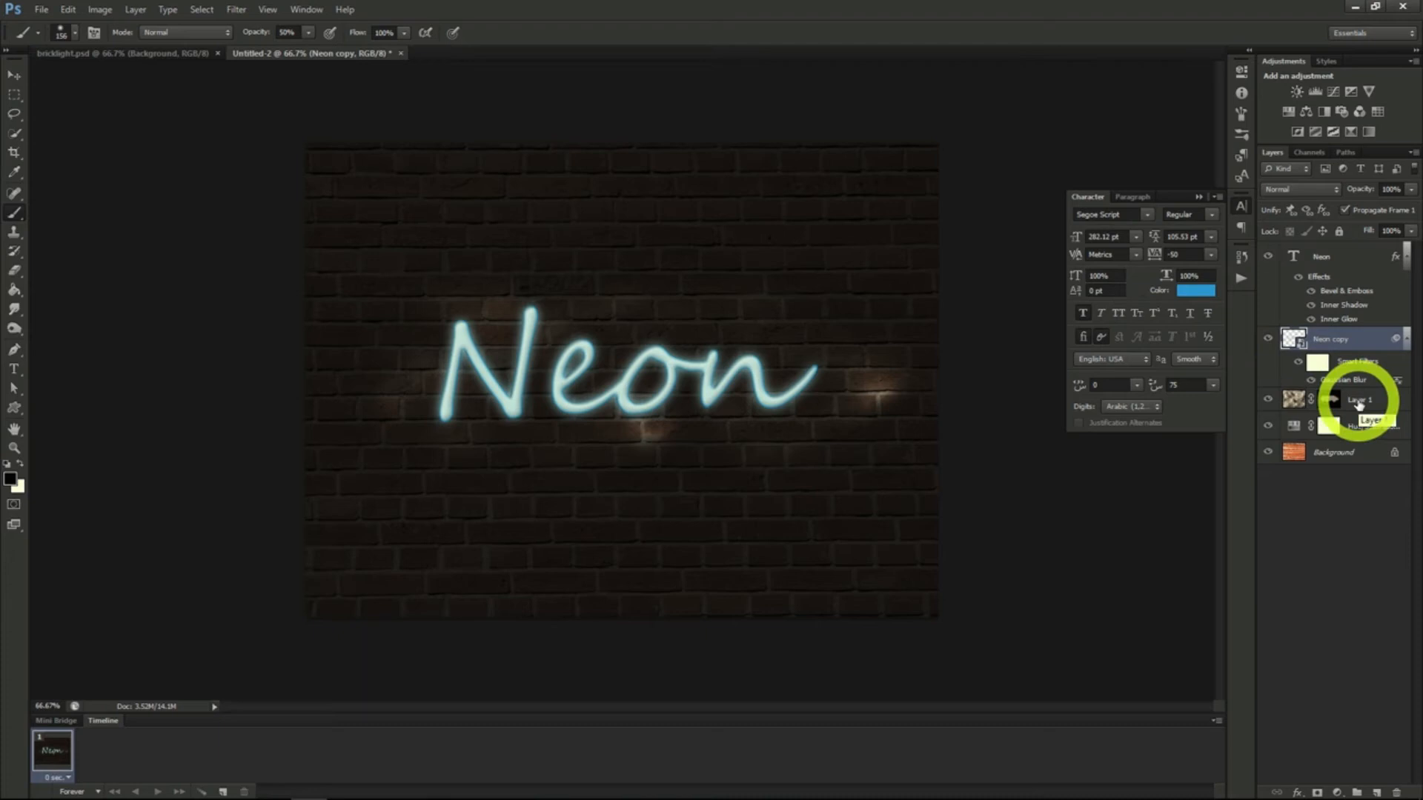
# Step: Create a new layer above Layer 1 and set up a small hard round brush with 100% hardness
pyautogui.click(1360, 399)
pyautogui.click(1376, 793)
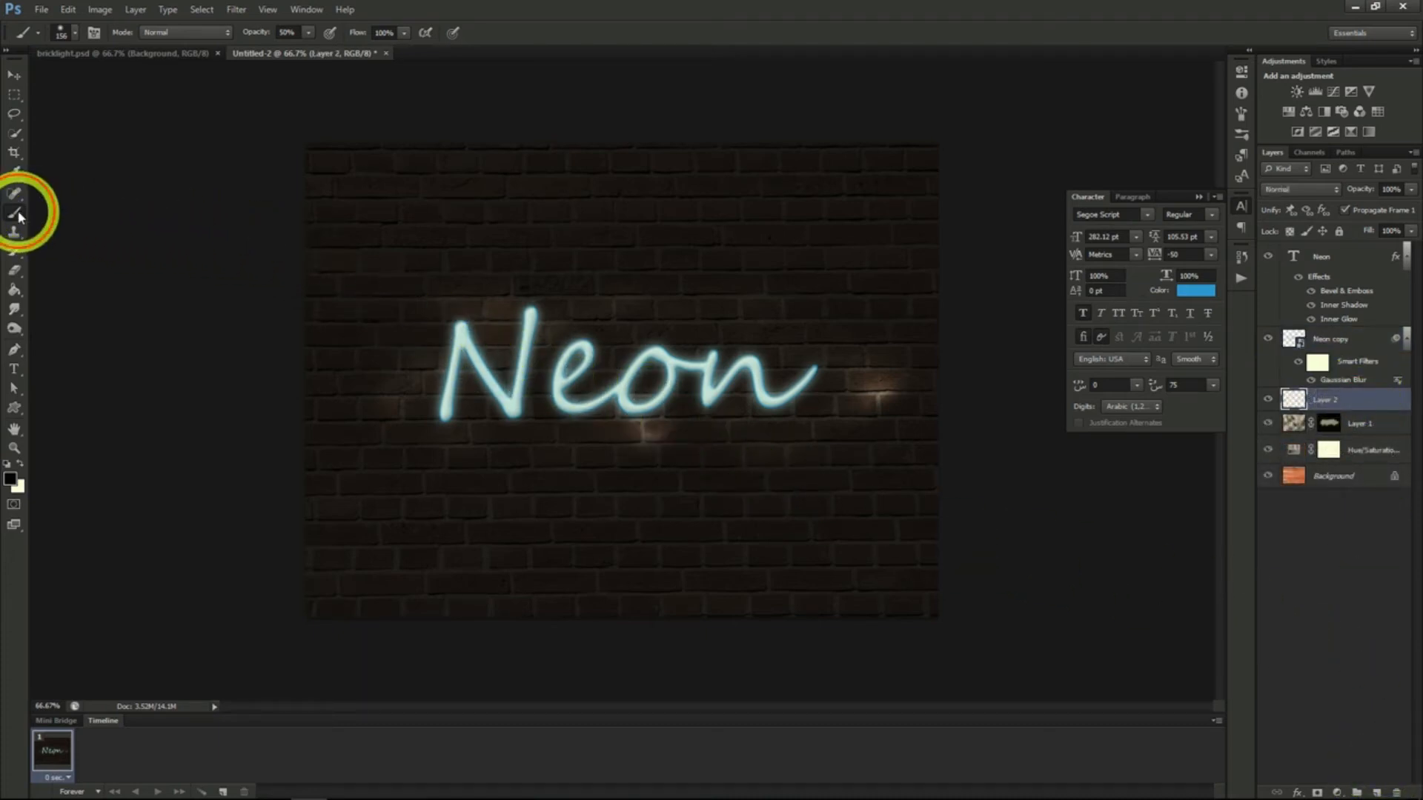
pyautogui.click(74, 34)
pyautogui.doubleClick(54, 147)
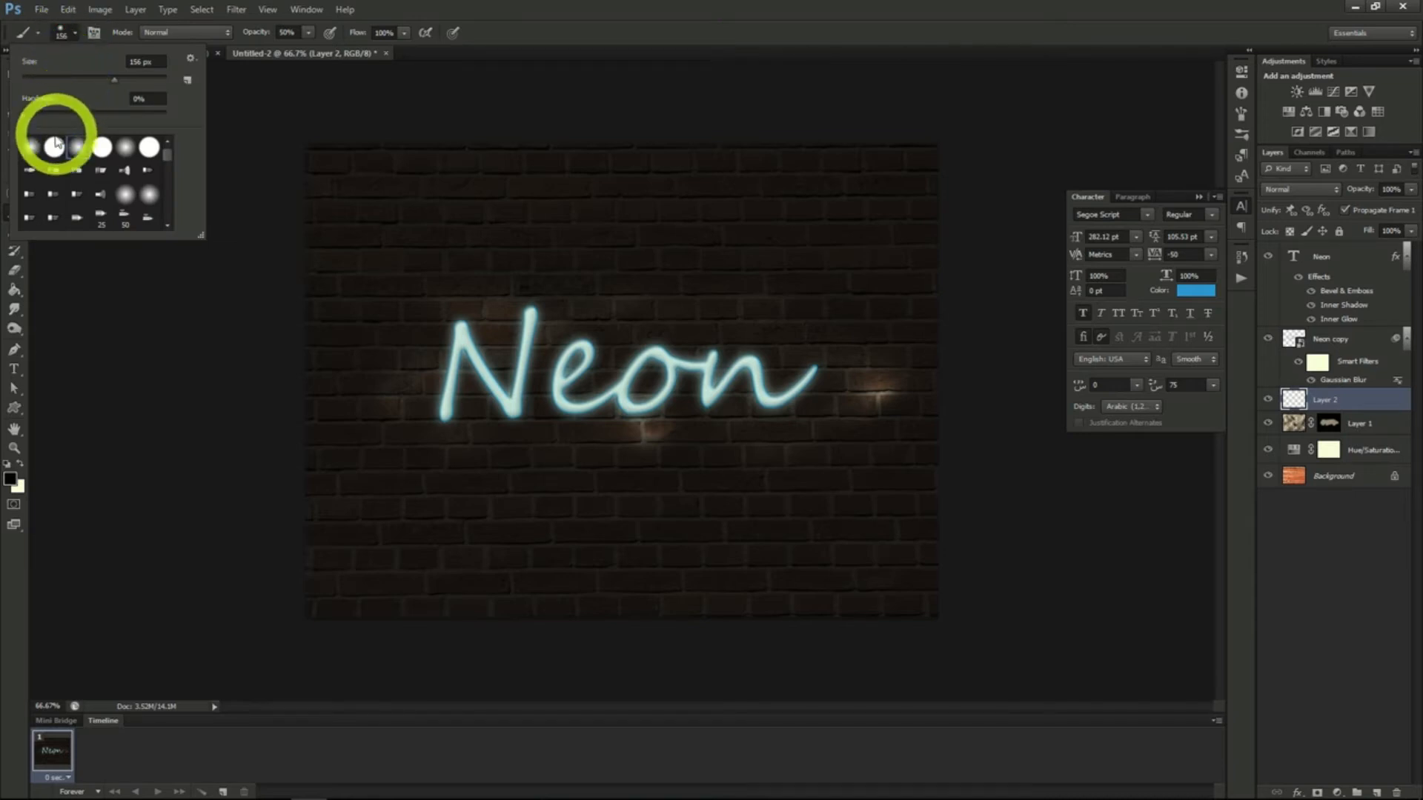
pyautogui.click(72, 33)
pyautogui.moveTo(112, 77); pyautogui.dragTo(43, 78)
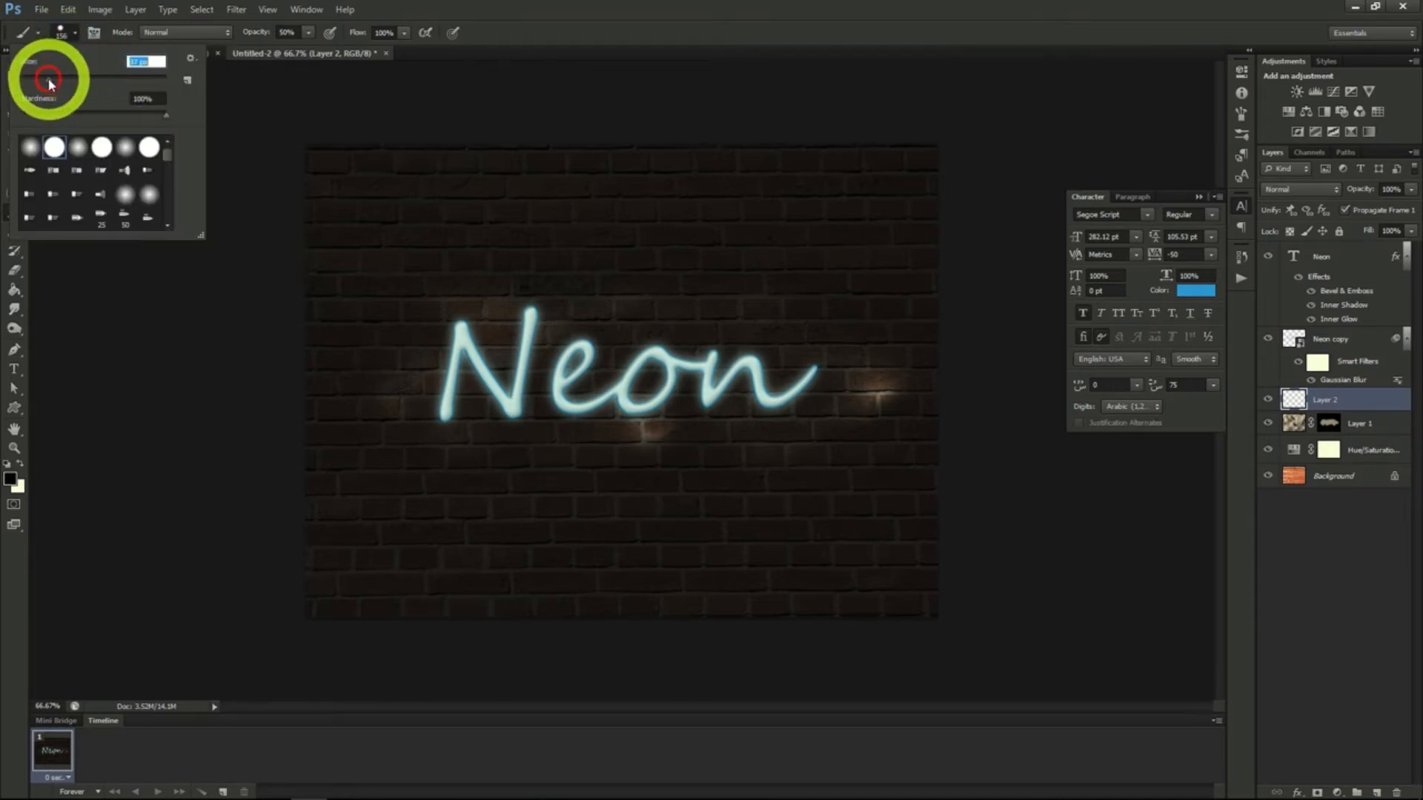
# Step: Draw a wavy pen path linking the Neon letters, from the end of the last n back to the N
pyautogui.click(15, 349)
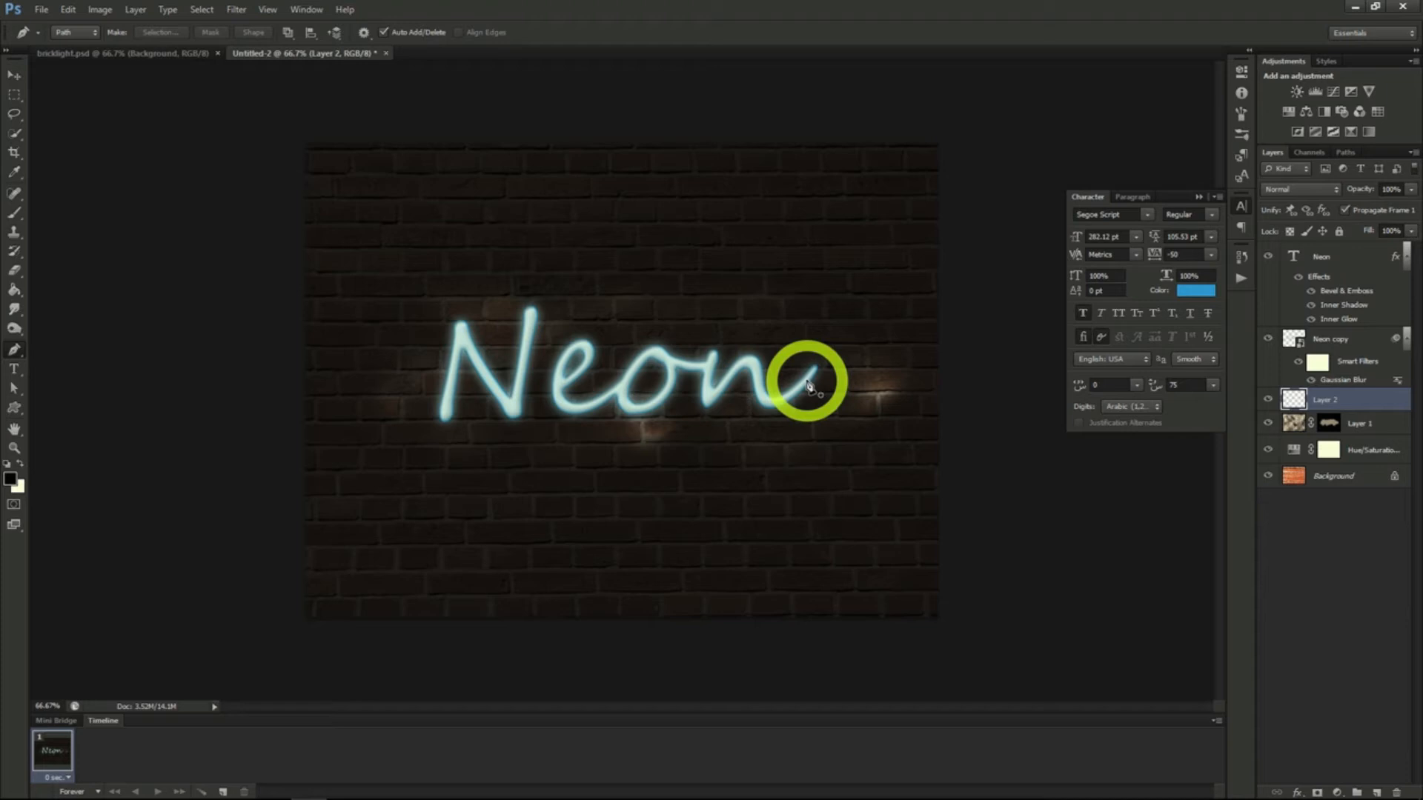
pyautogui.moveTo(808, 384); pyautogui.dragTo(717, 380)
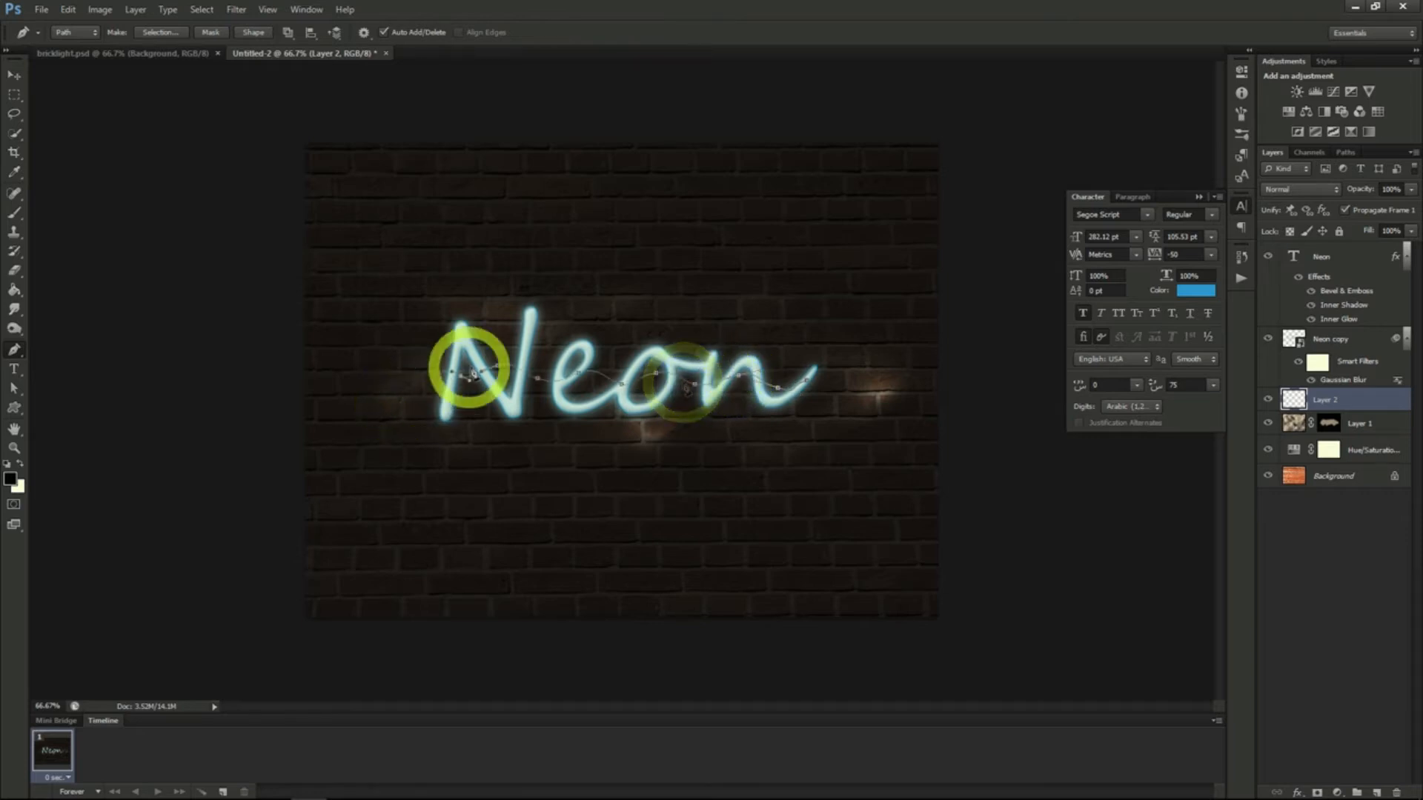
pyautogui.moveTo(473, 374); pyautogui.dragTo(492, 375)
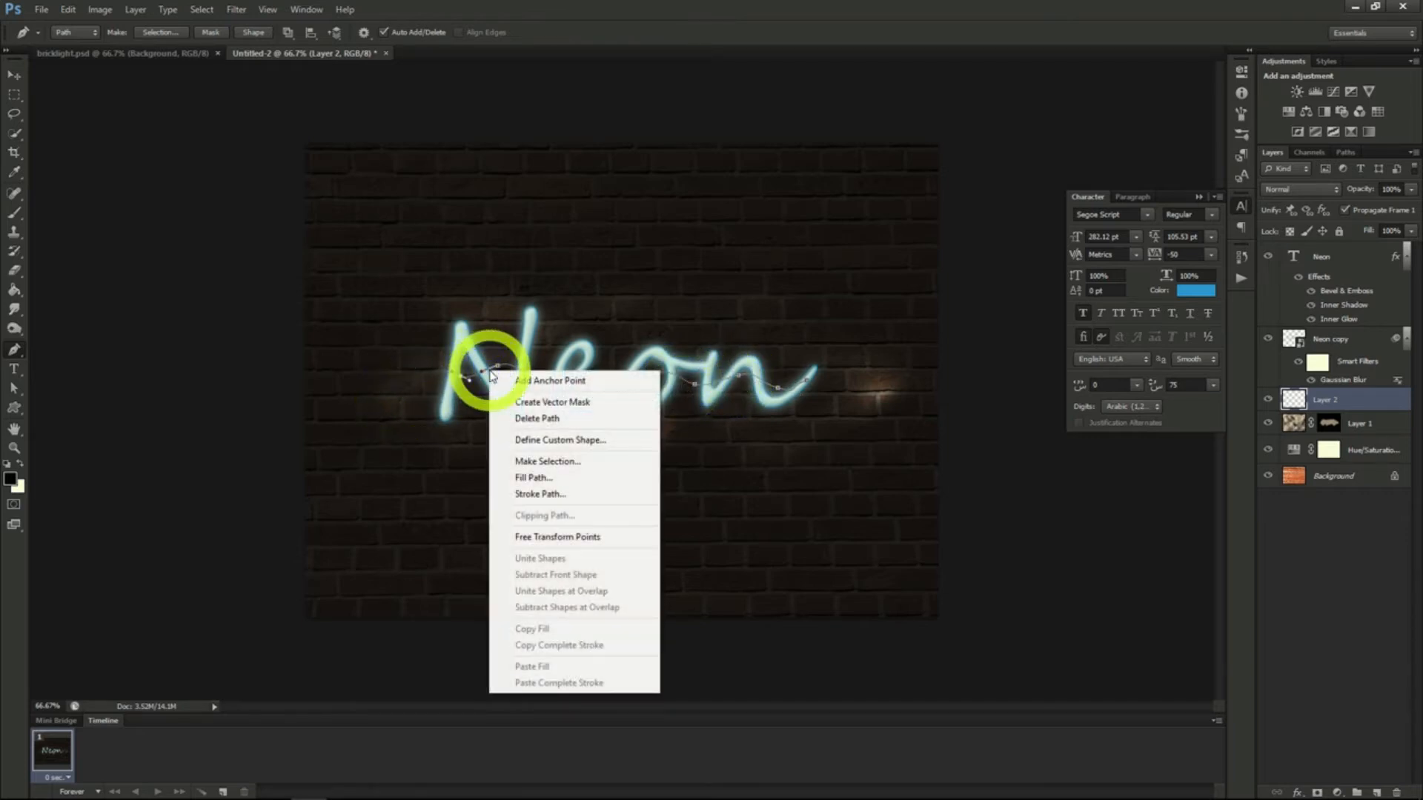
# Step: Stroke the wavy path on Layer 2 with the Brush and simulated pressure, and delete the path
pyautogui.click(539, 493)
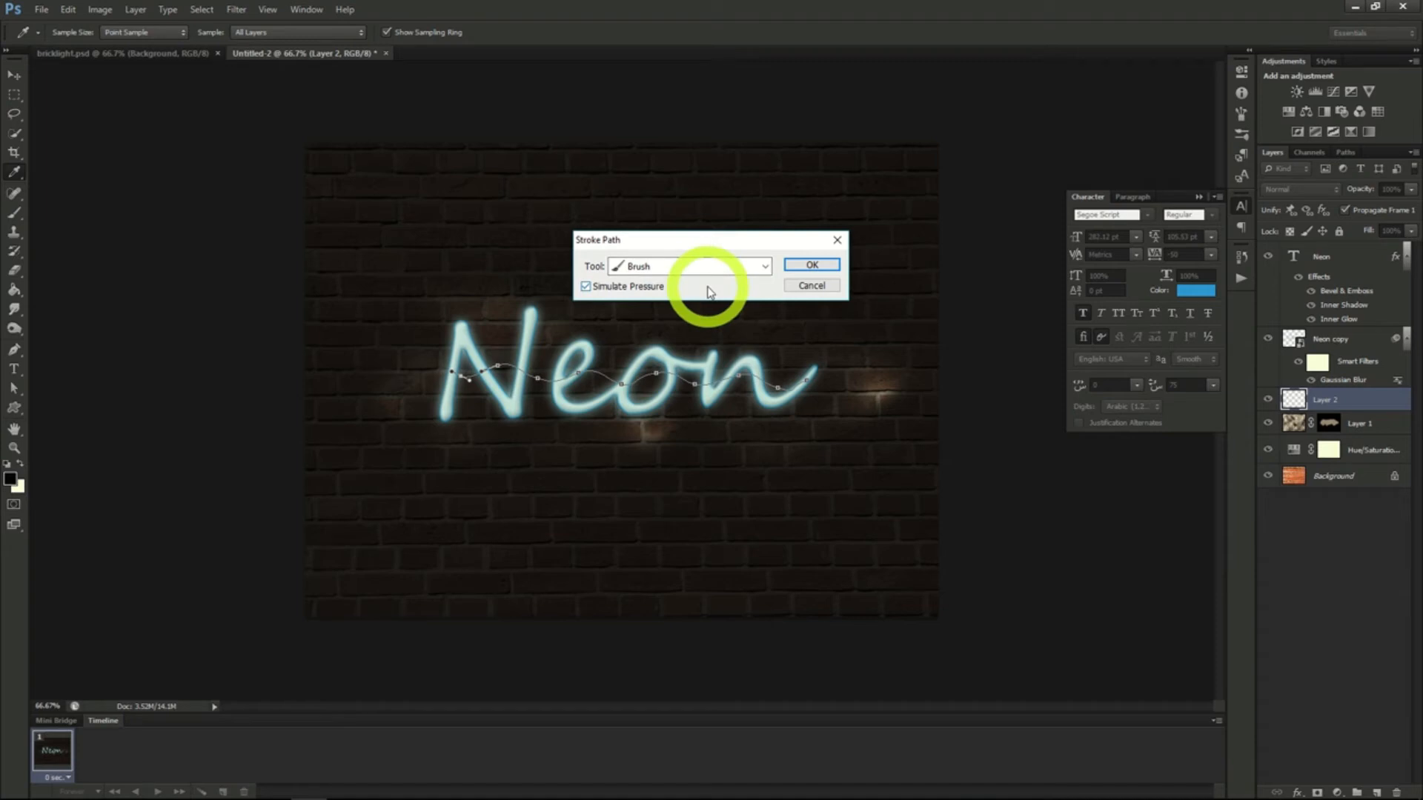
pyautogui.click(811, 264)
pyautogui.rightClick(657, 376)
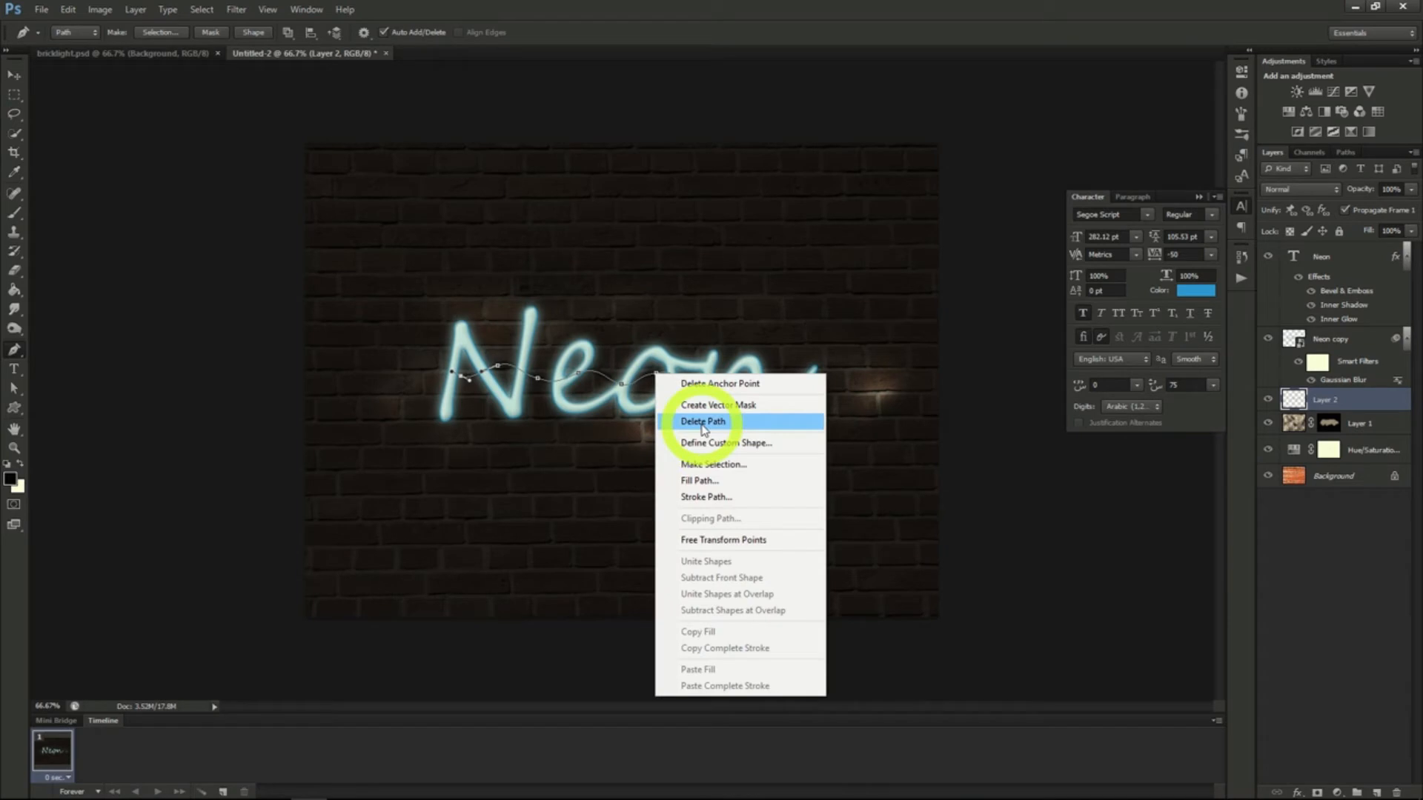
pyautogui.click(703, 425)
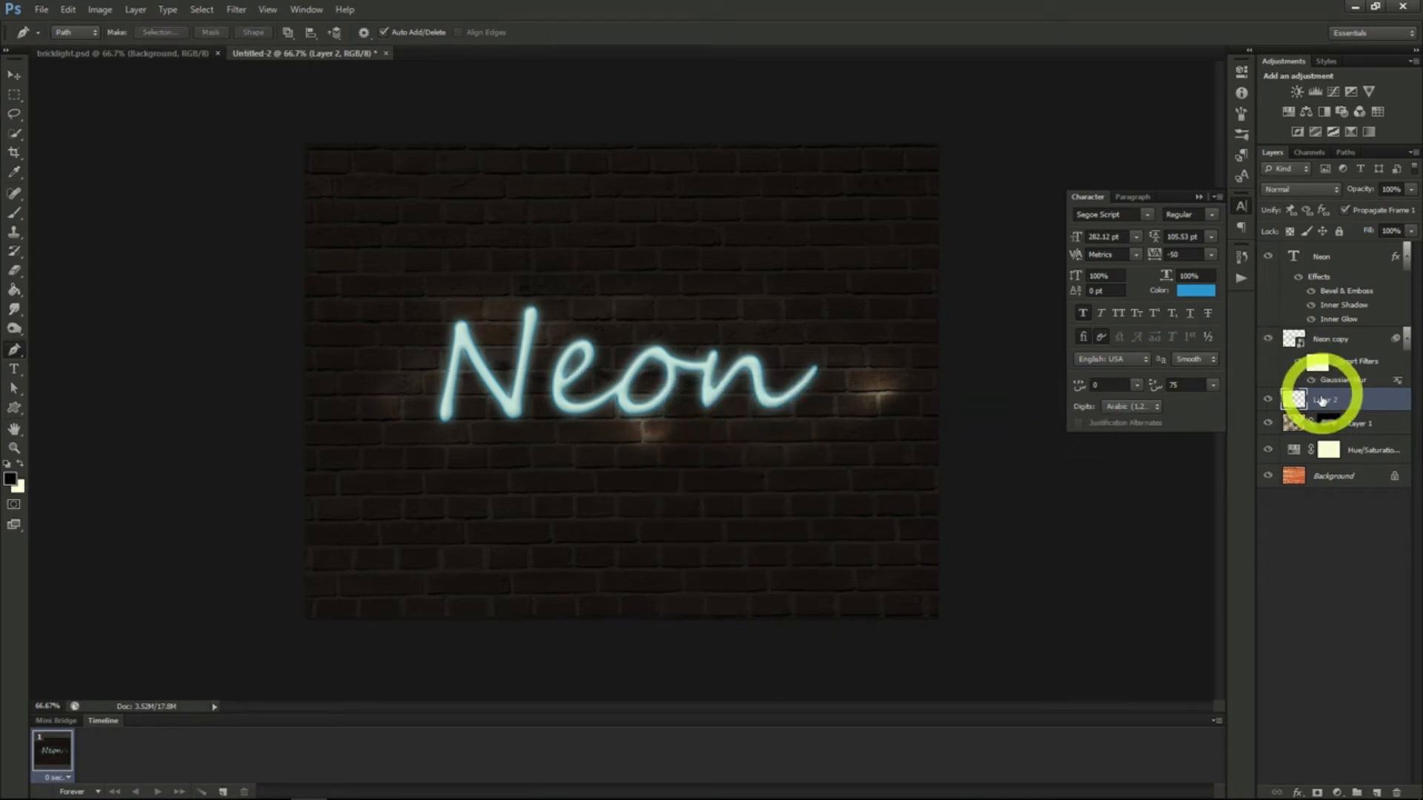
# Step: Add a Bevel & Emboss effect to Layer 2 with a depth of 245% and a size of 0 px
pyautogui.rightClick(1322, 405)
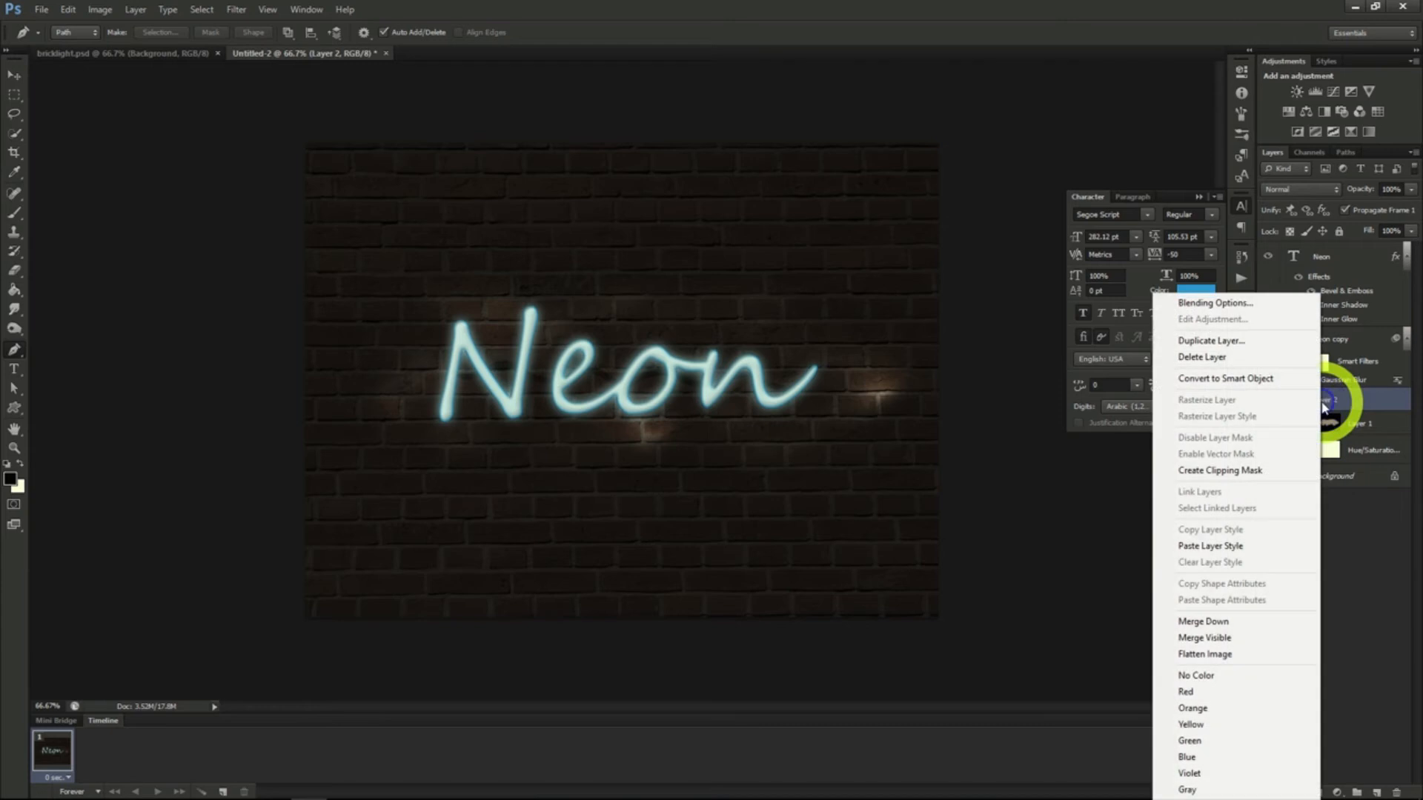
pyautogui.click(1216, 305)
pyautogui.click(912, 223)
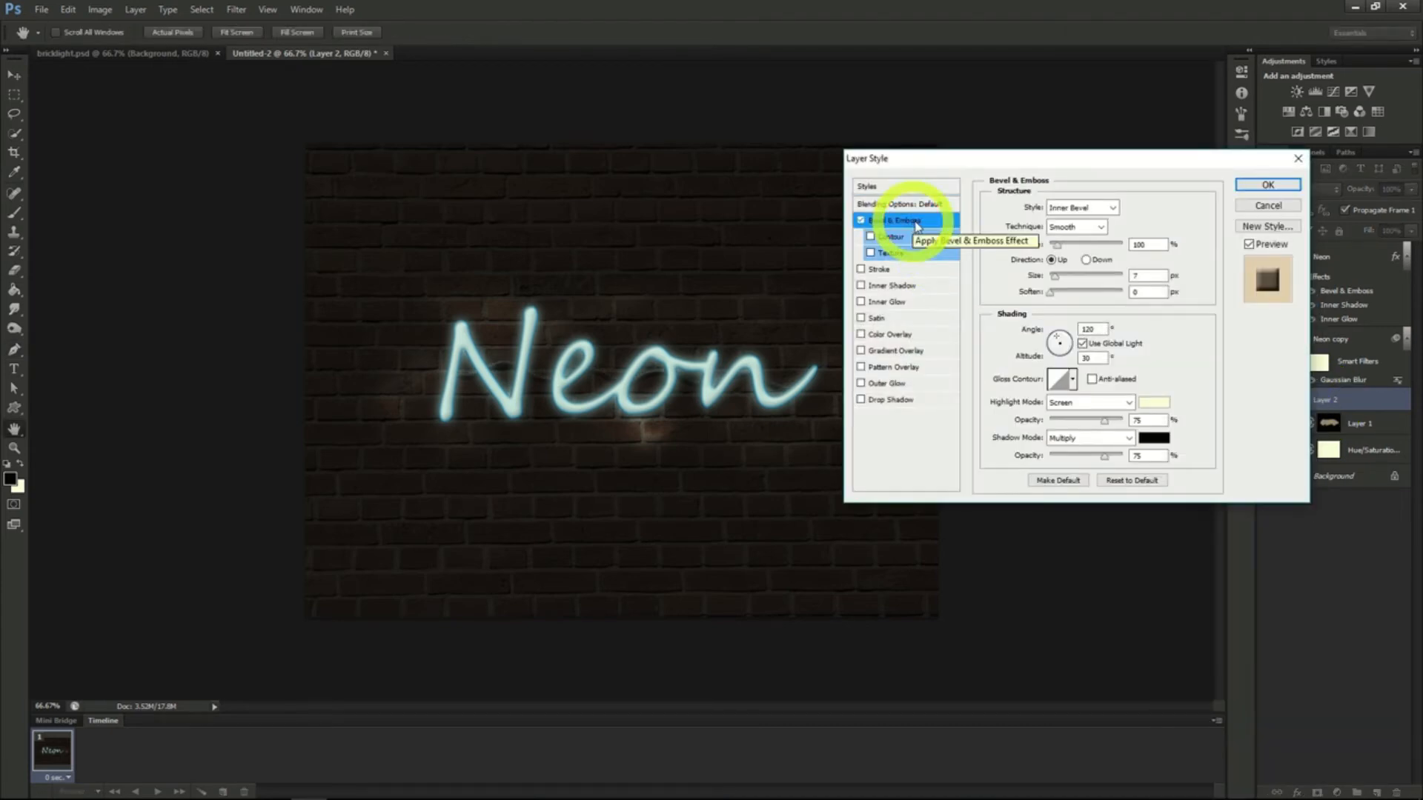
pyautogui.moveTo(1057, 246); pyautogui.dragTo(1066, 247)
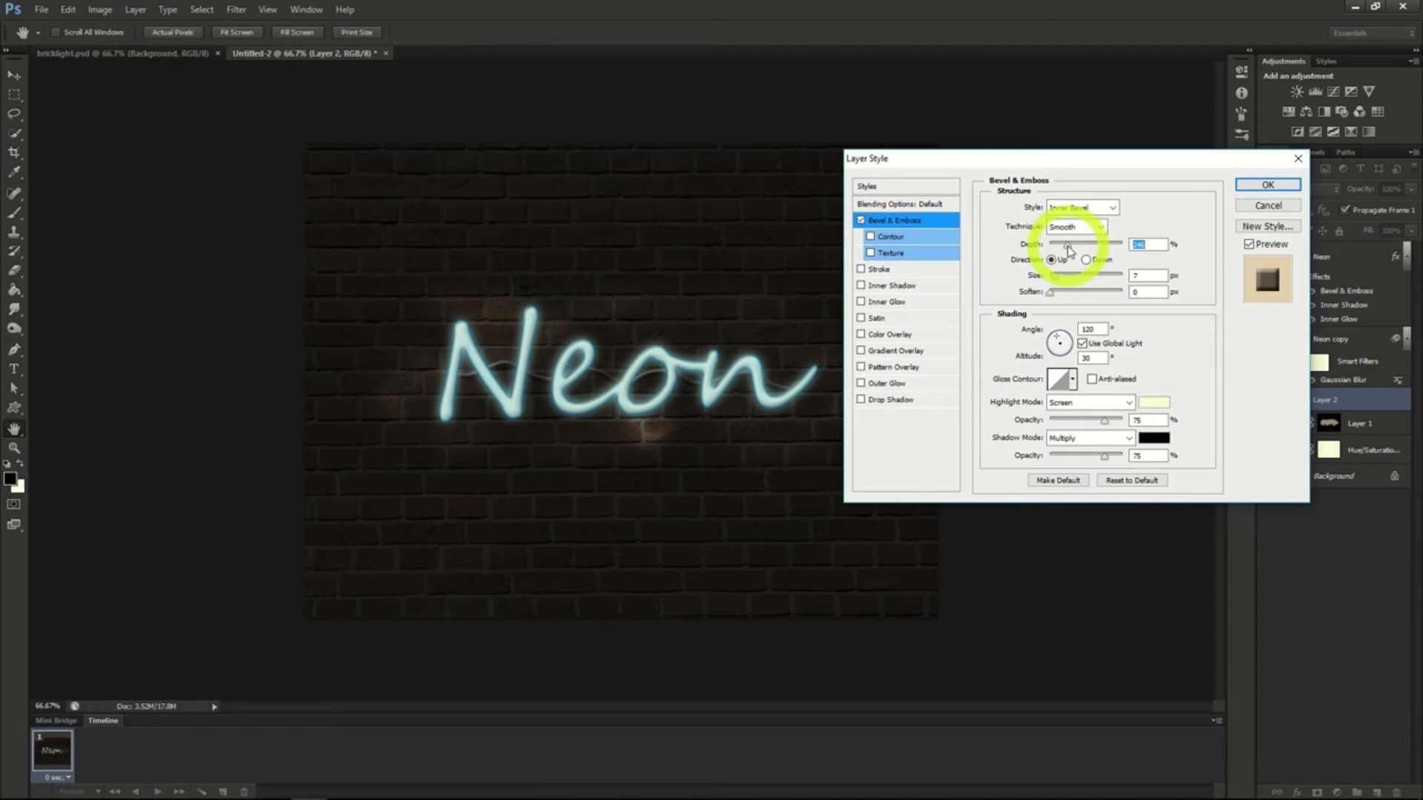
pyautogui.moveTo(1055, 276)
pyautogui.mouseDown()
pyautogui.moveTo(1040, 284)
pyautogui.moveTo(1051, 302)
pyautogui.mouseUp()
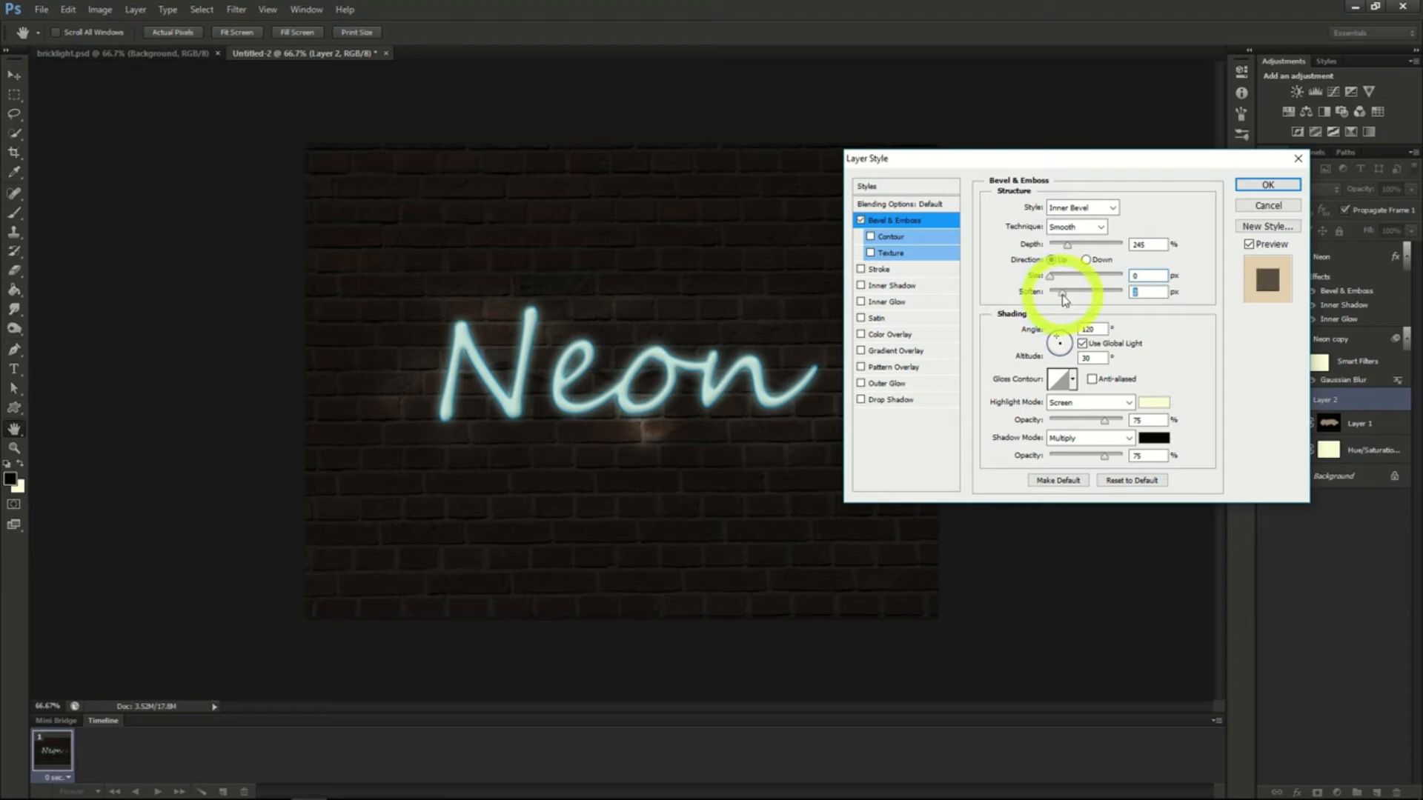
pyautogui.click(1267, 185)
pyautogui.click(1245, 176)
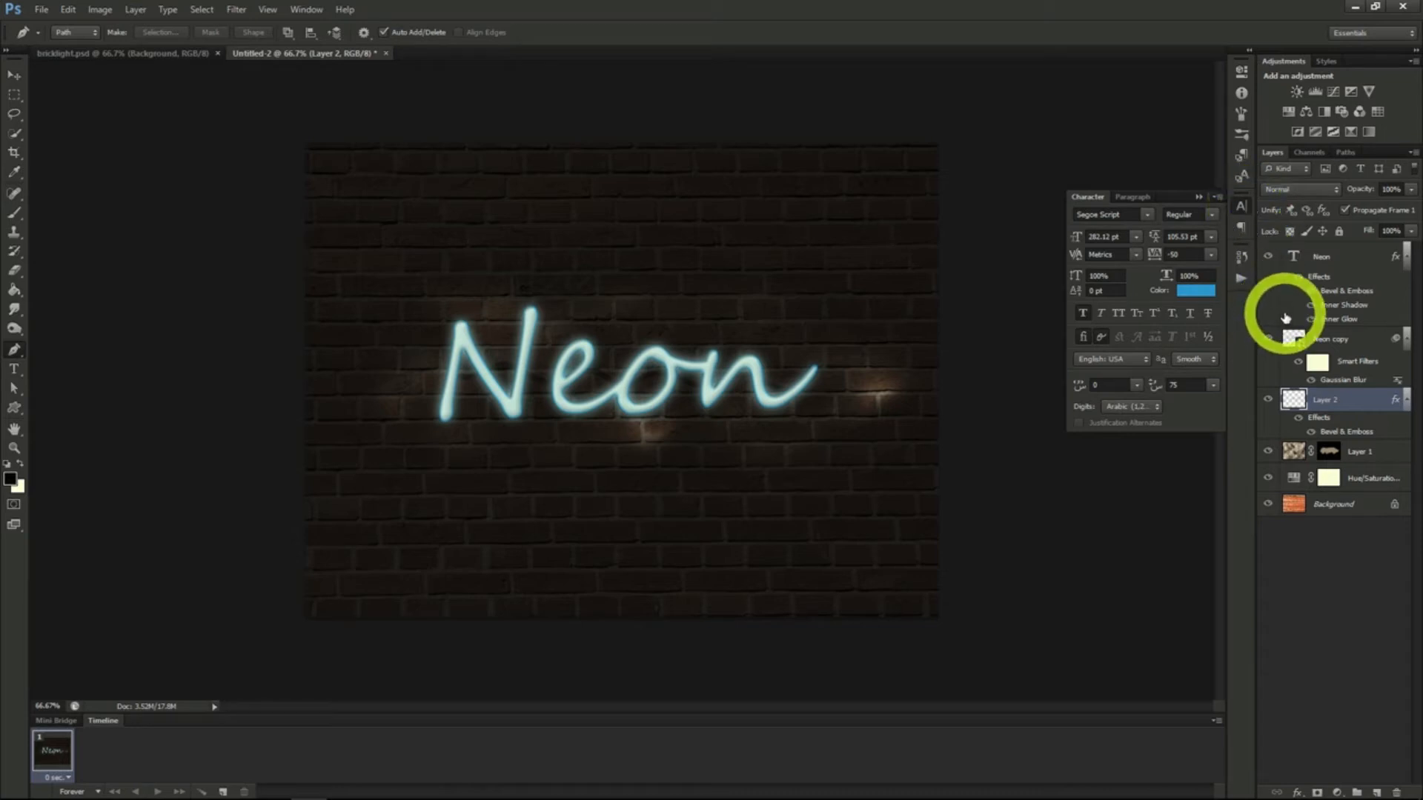
# Step: Create a new layer above Layer 2 and set up a soft round brush at 156 px with 63% opacity
pyautogui.click(1375, 792)
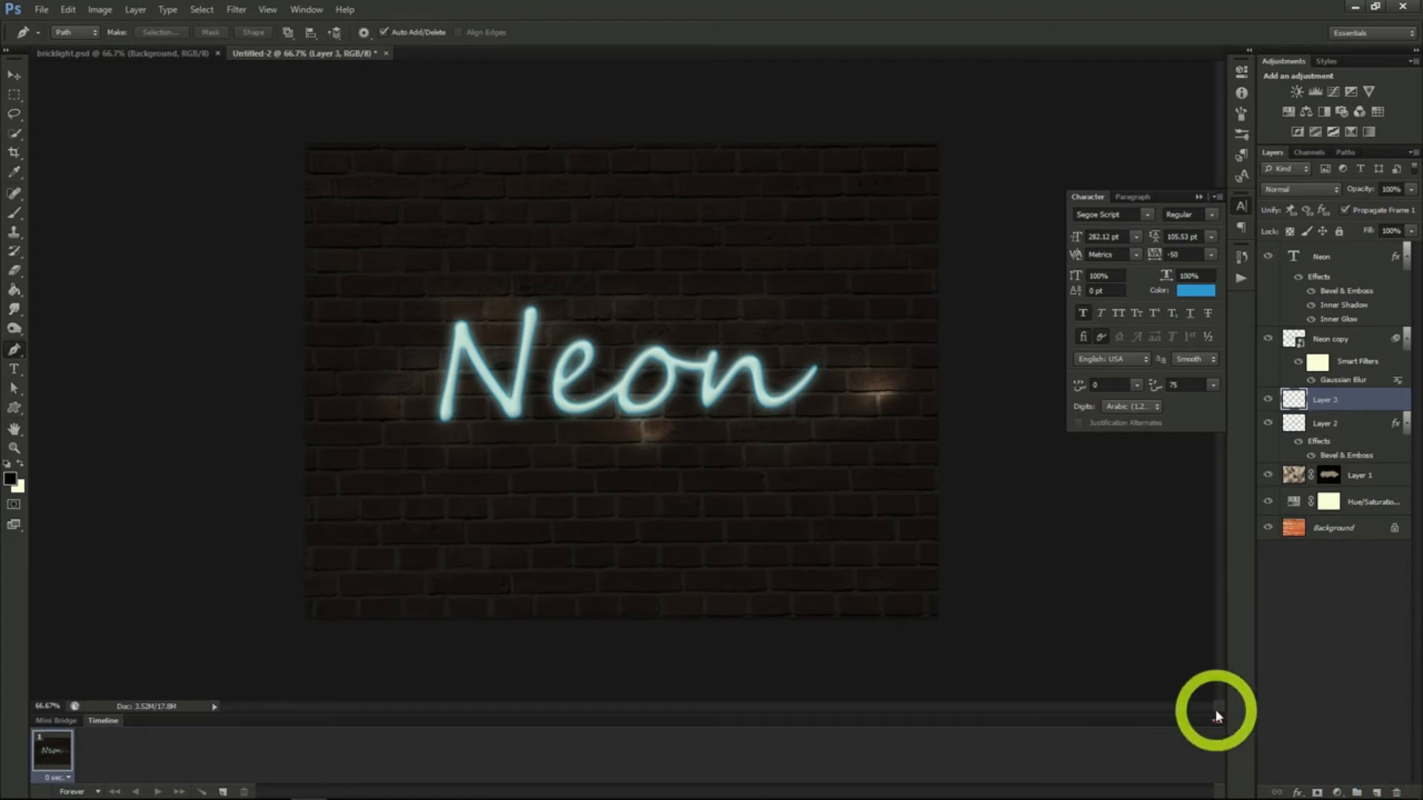
pyautogui.click(14, 213)
pyautogui.click(78, 33)
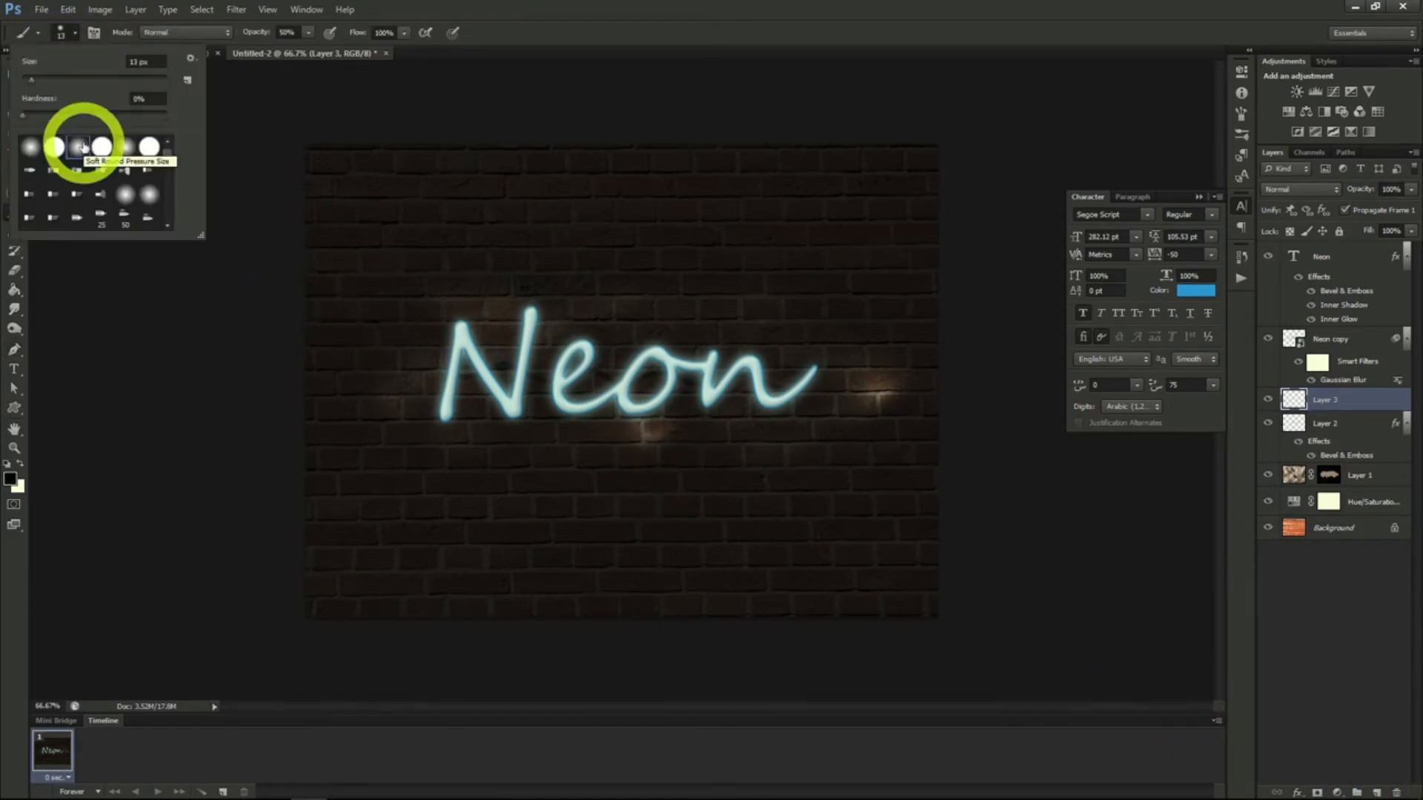
pyautogui.moveTo(32, 83)
pyautogui.mouseDown()
pyautogui.moveTo(79, 72)
pyautogui.moveTo(119, 83)
pyautogui.mouseUp()
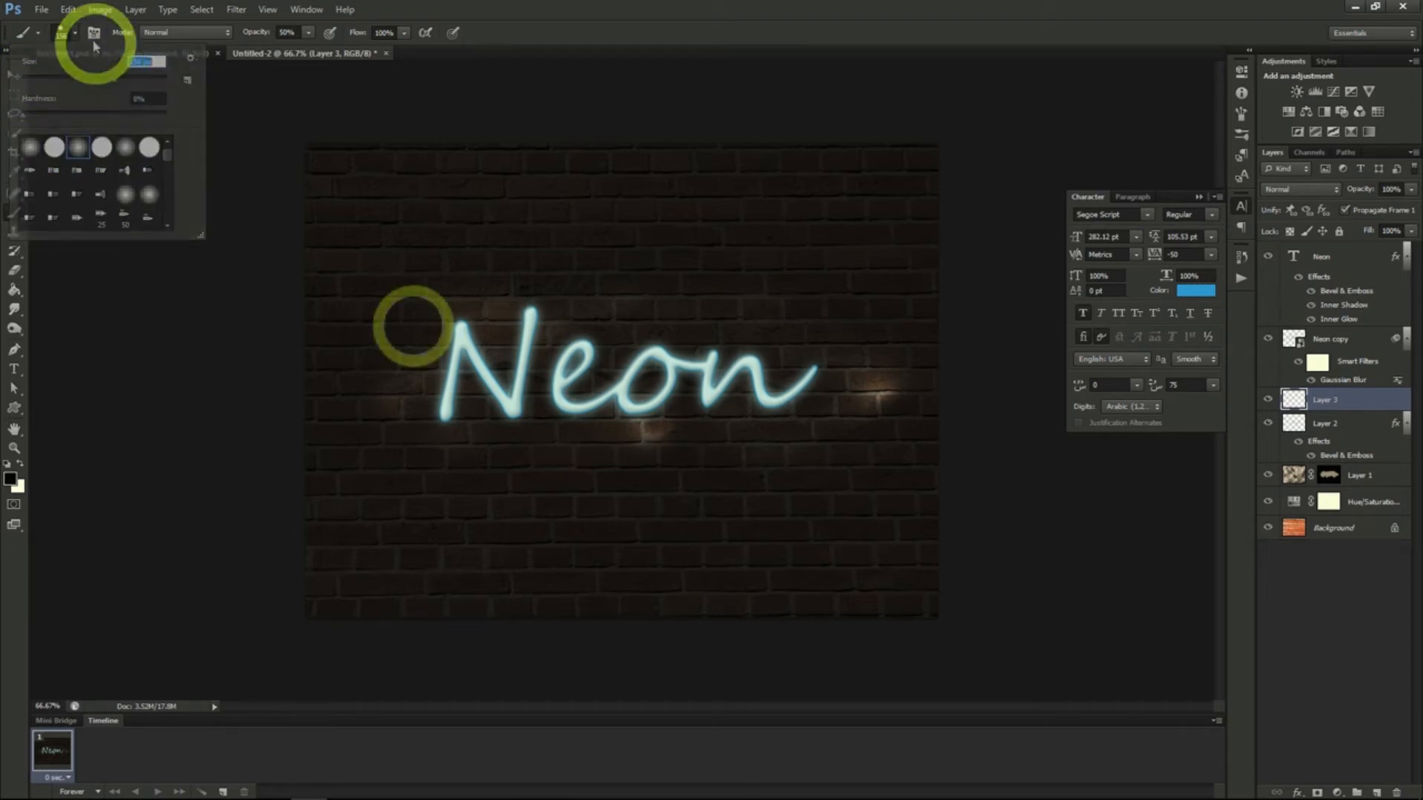
pyautogui.click(77, 34)
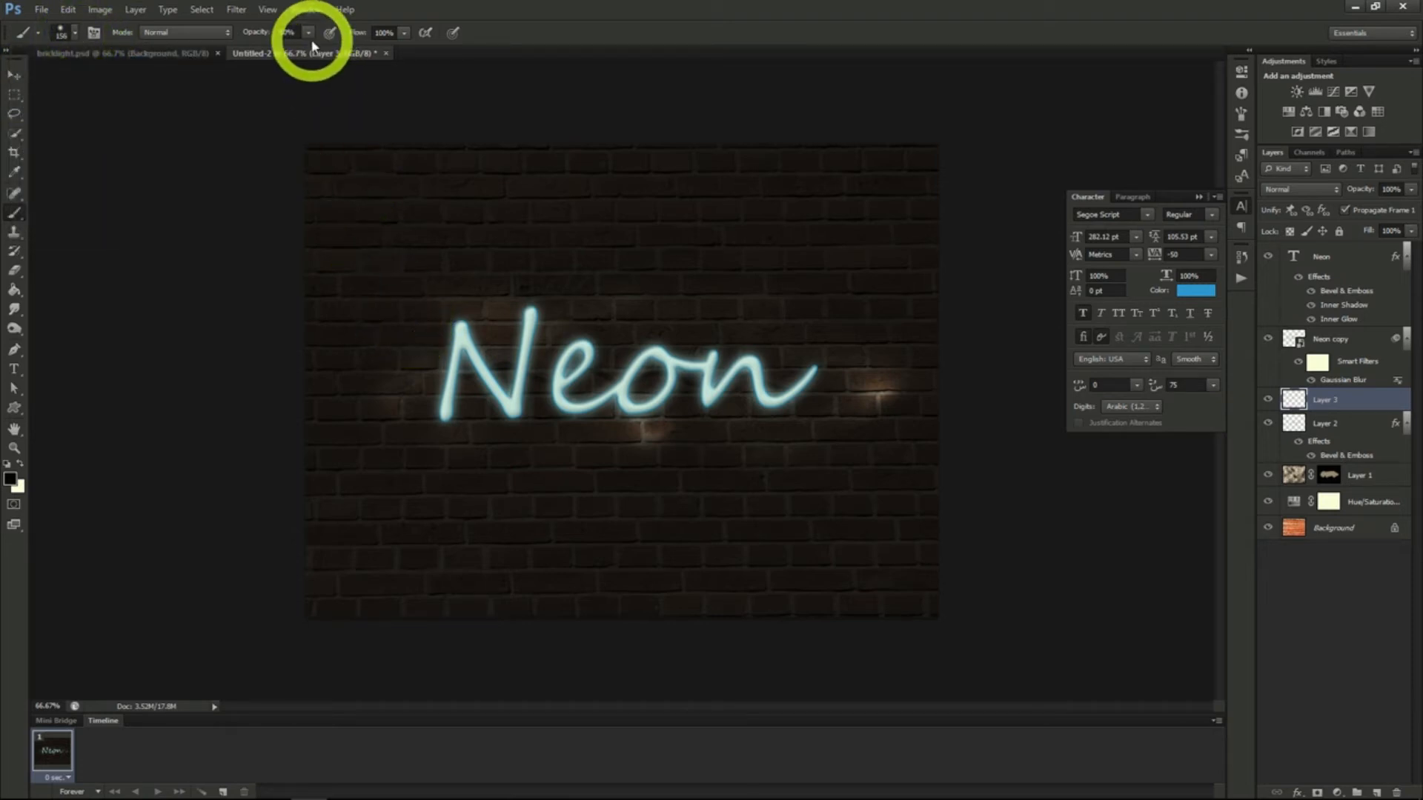
pyautogui.click(308, 38)
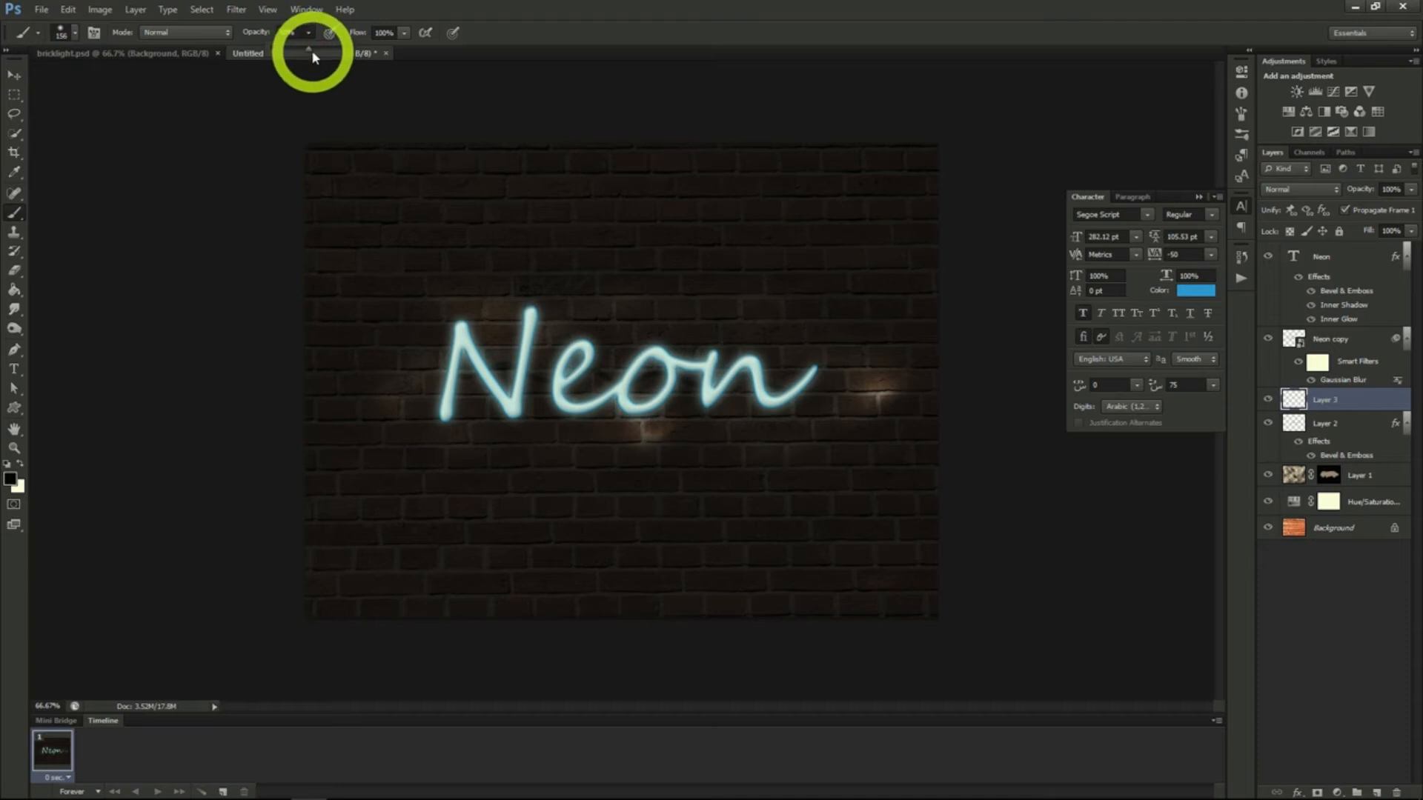
pyautogui.moveTo(311, 53); pyautogui.dragTo(319, 52)
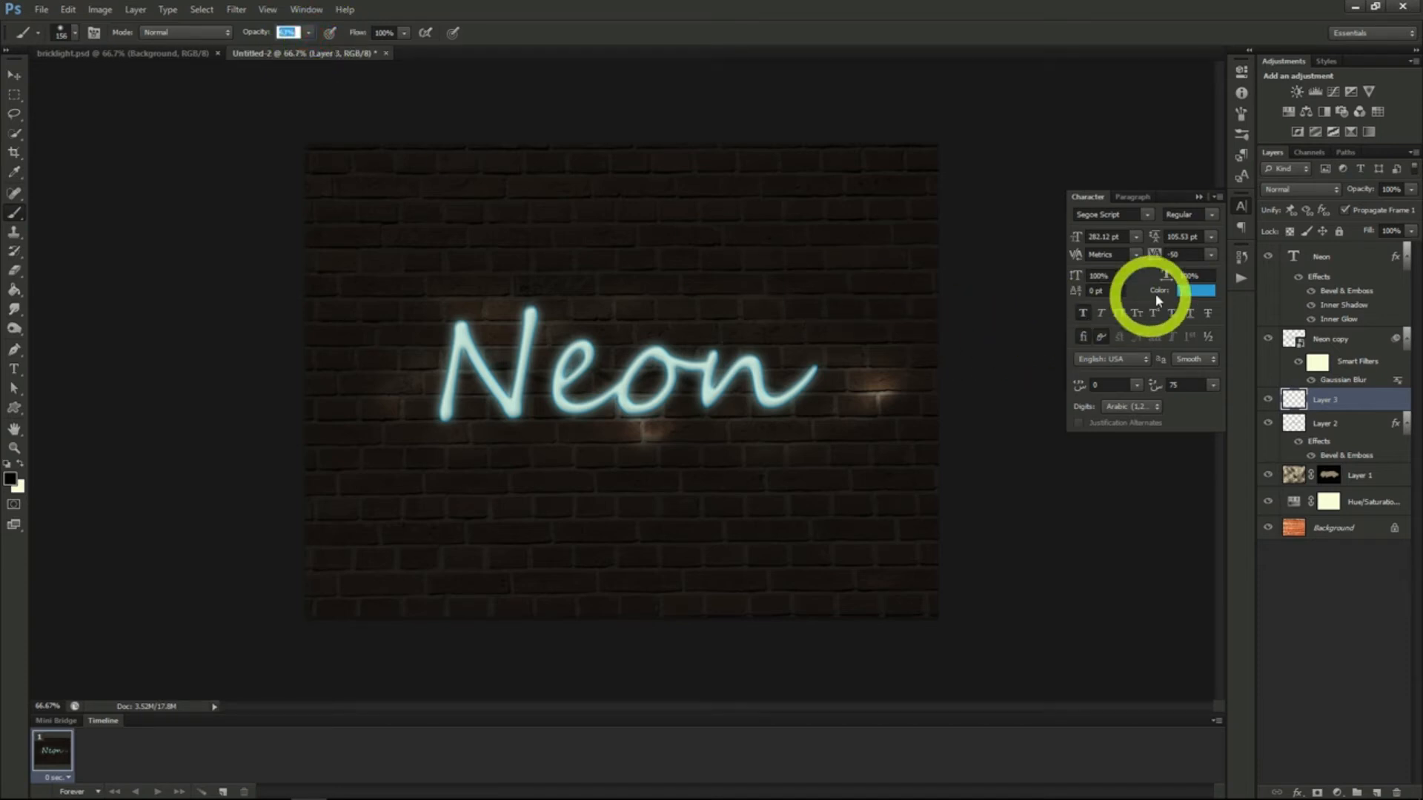
# Step: Paint a teal area over and around the Neon text on Layer 3 and set its blend mode to Soft Light
pyautogui.click(10, 478)
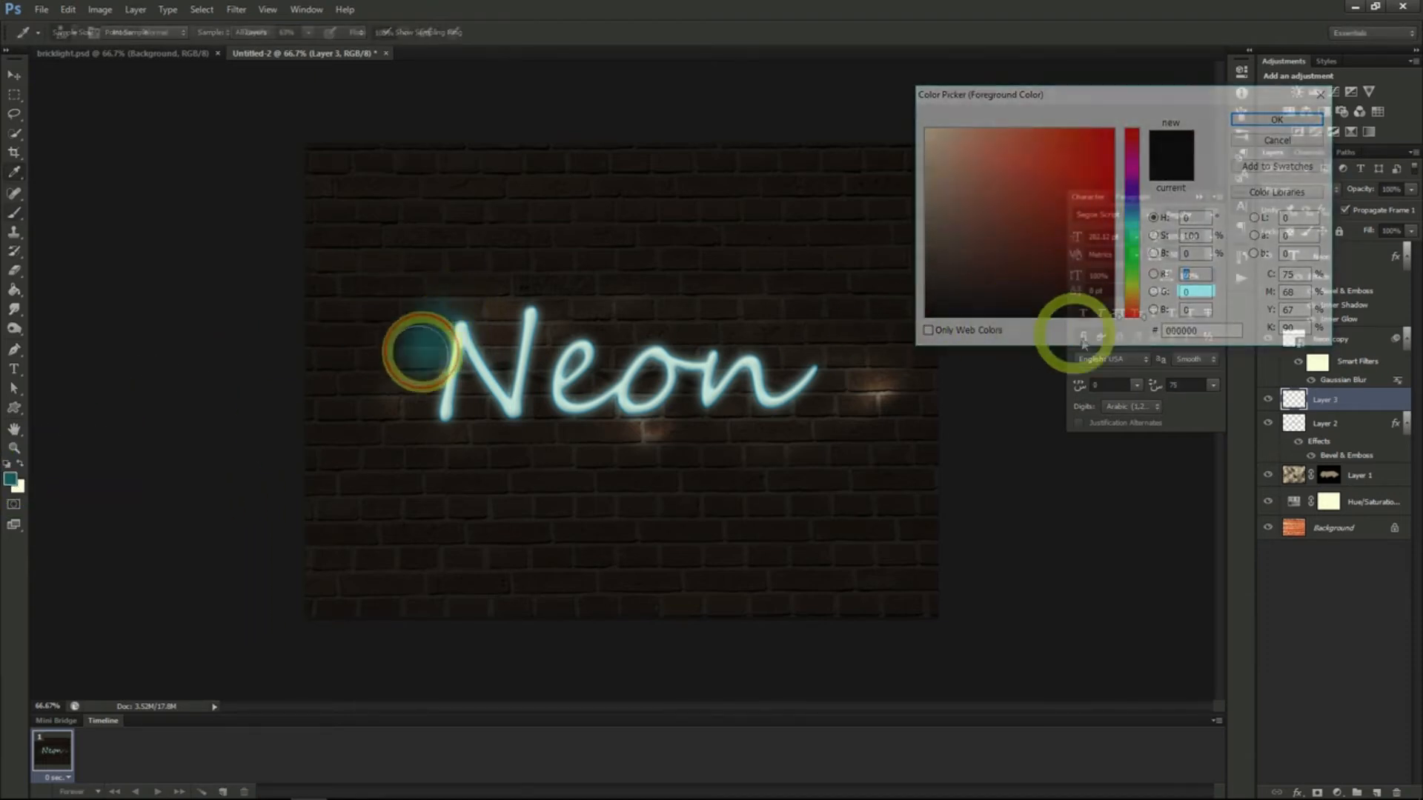
pyautogui.moveTo(422, 343)
pyautogui.mouseDown()
pyautogui.moveTo(417, 417)
pyautogui.moveTo(486, 305)
pyautogui.moveTo(479, 403)
pyautogui.moveTo(549, 301)
pyautogui.moveTo(541, 435)
pyautogui.moveTo(753, 340)
pyautogui.moveTo(864, 336)
pyautogui.moveTo(867, 371)
pyautogui.mouseUp()
pyautogui.click(1299, 194)
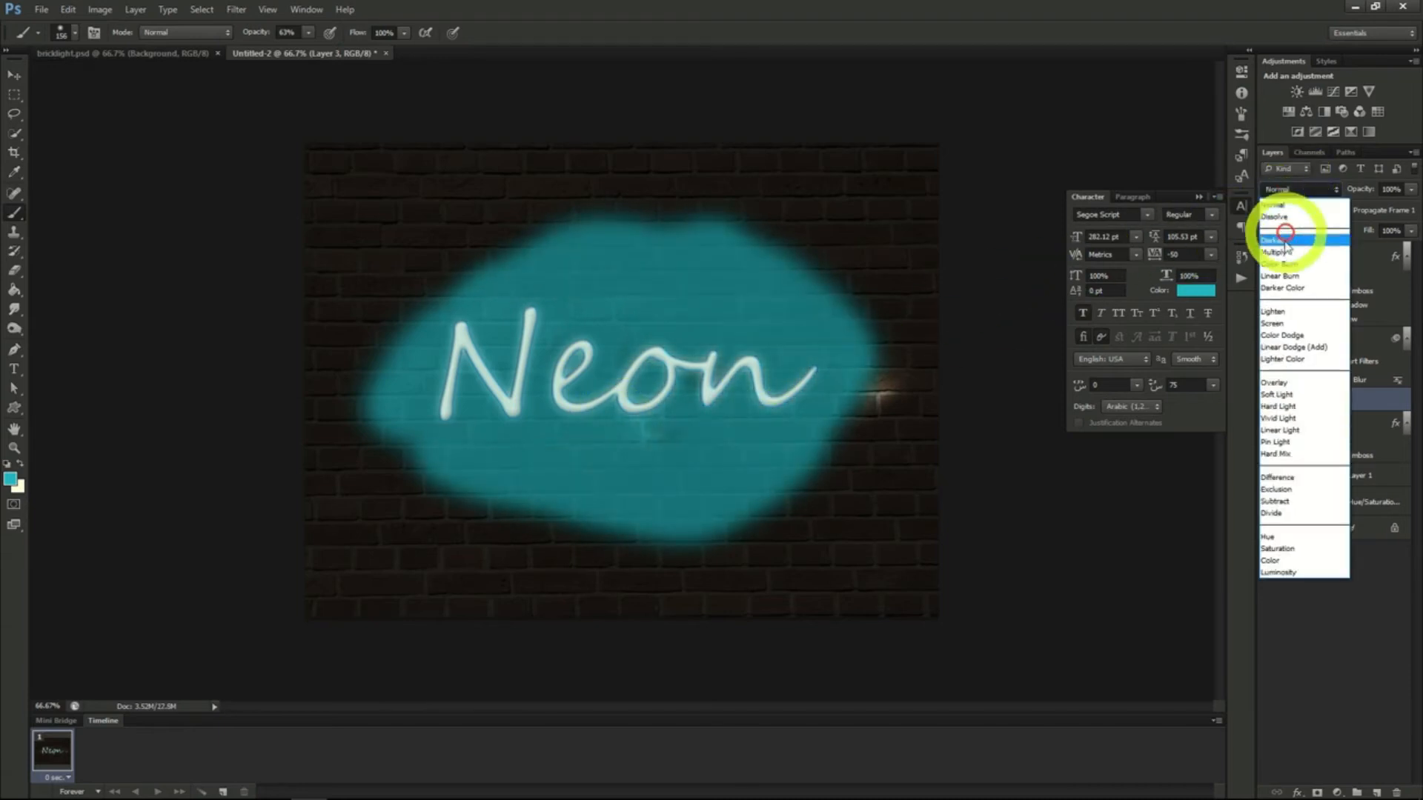
pyautogui.click(1291, 396)
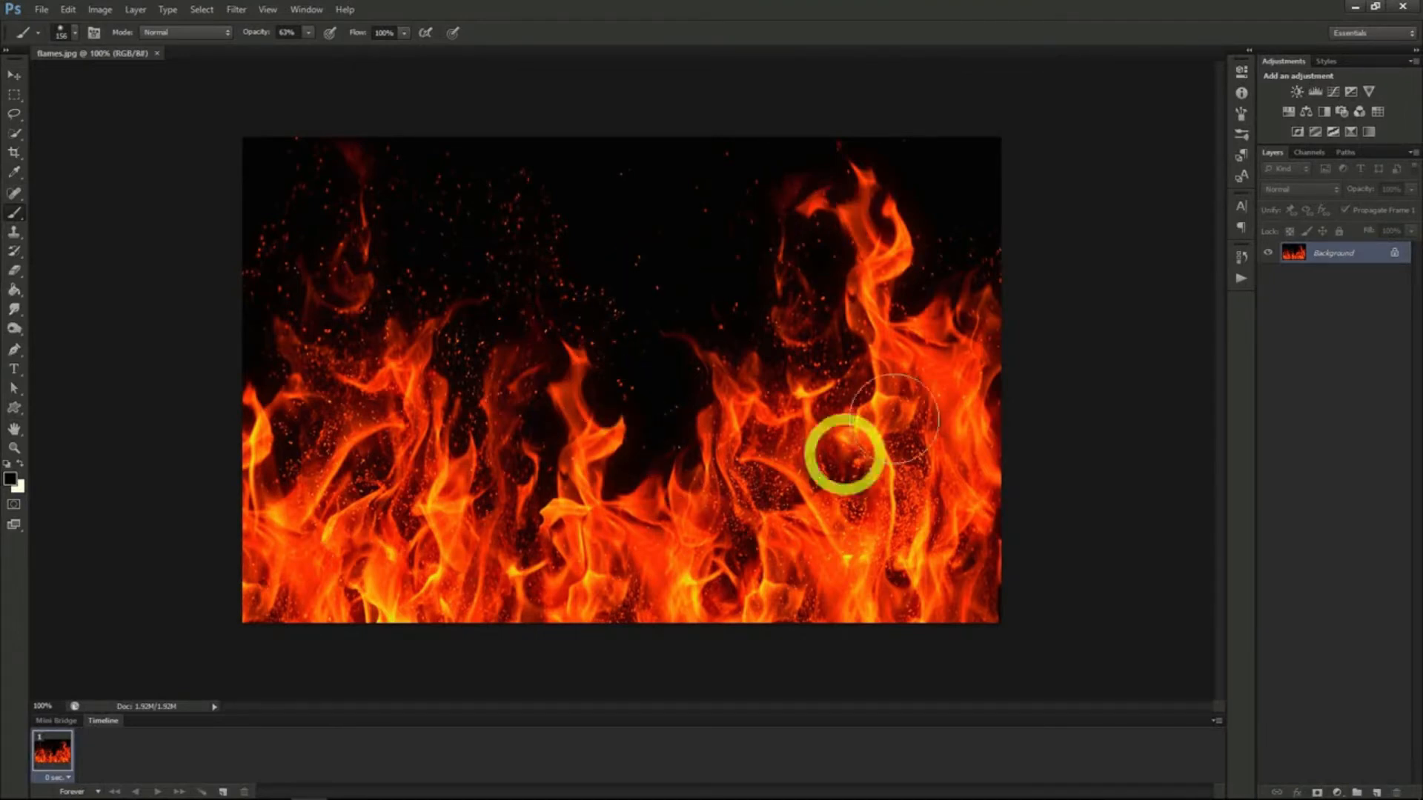
# Step: Create a new 1280 by 720 pixel document with a transparent background and fill its layer with black
pyautogui.click(41, 9)
pyautogui.click(52, 26)
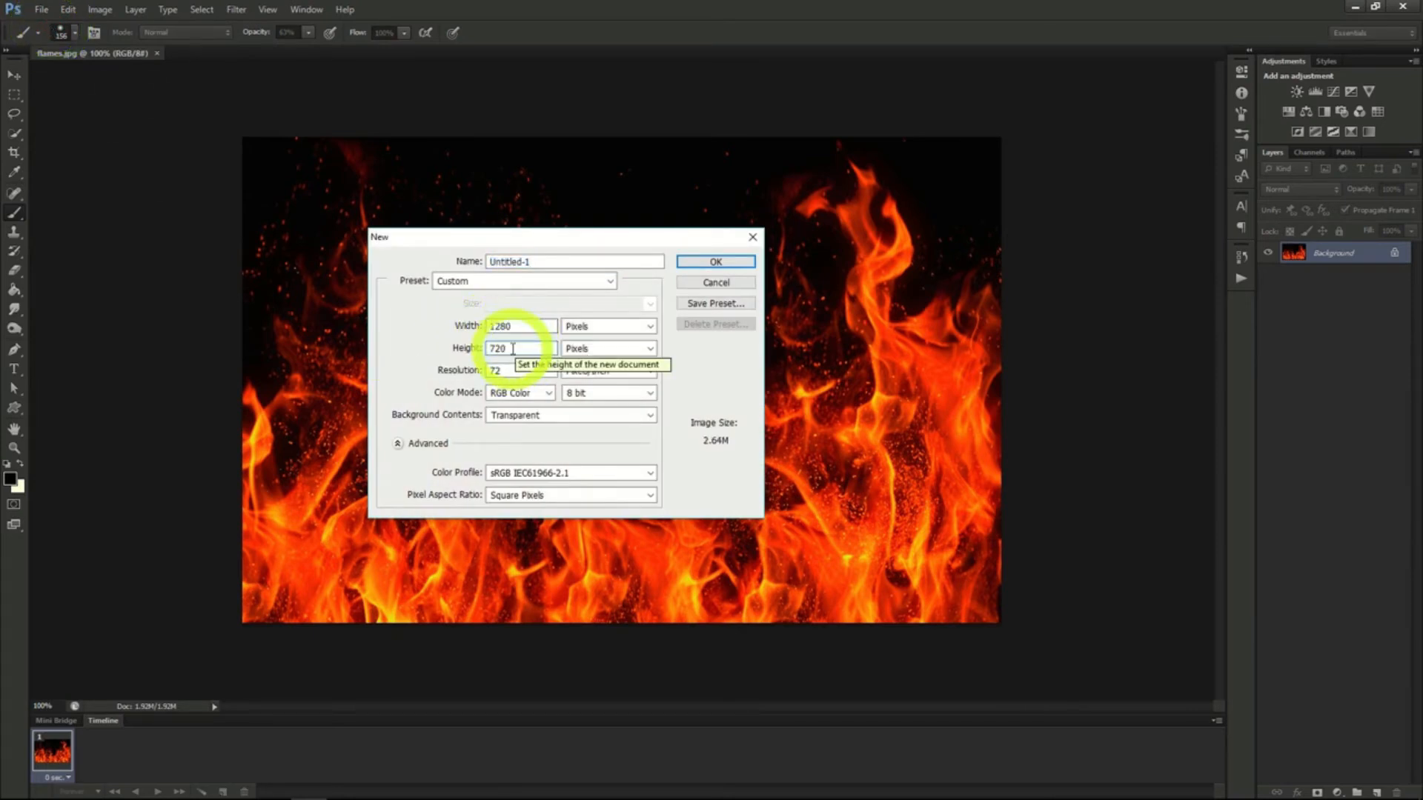
pyautogui.click(703, 261)
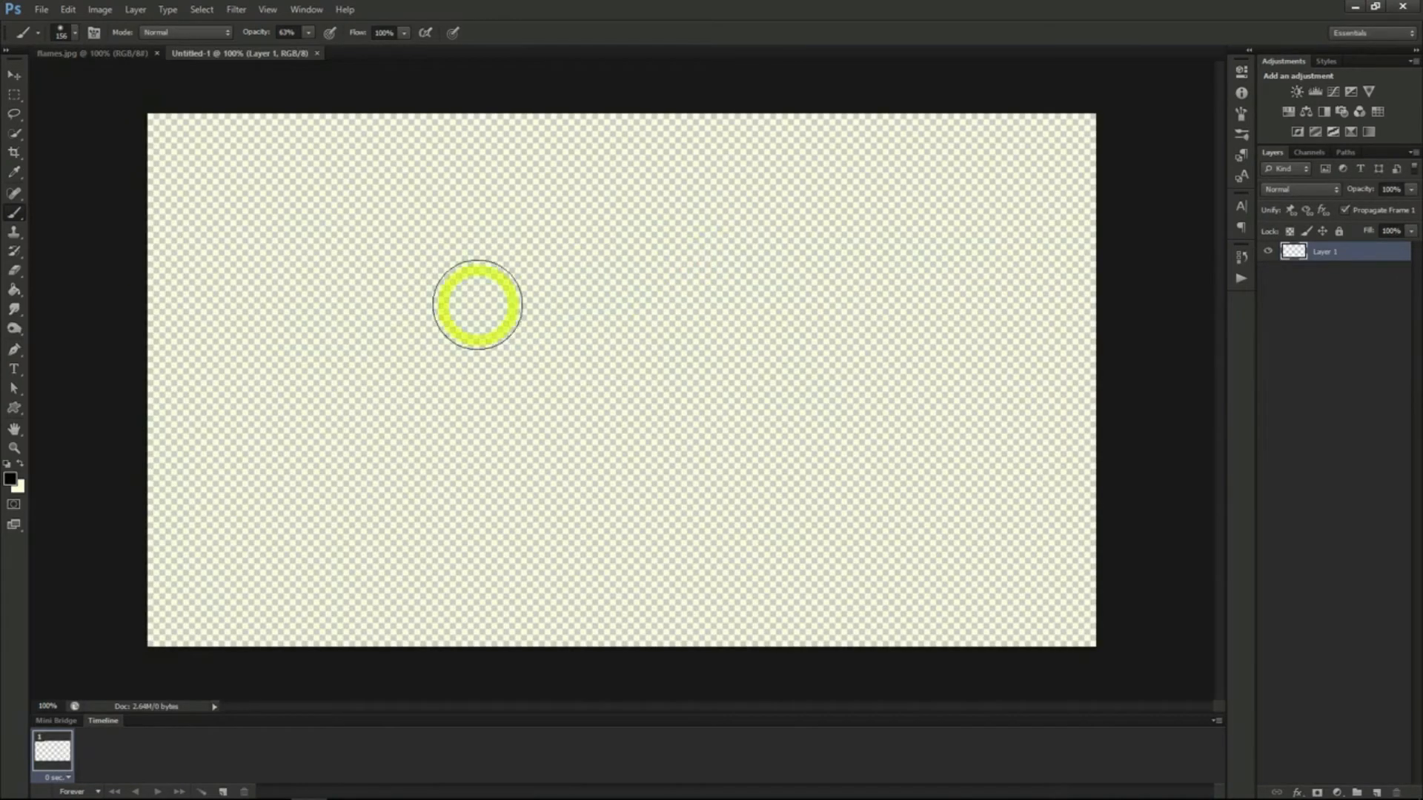
pyautogui.click(14, 292)
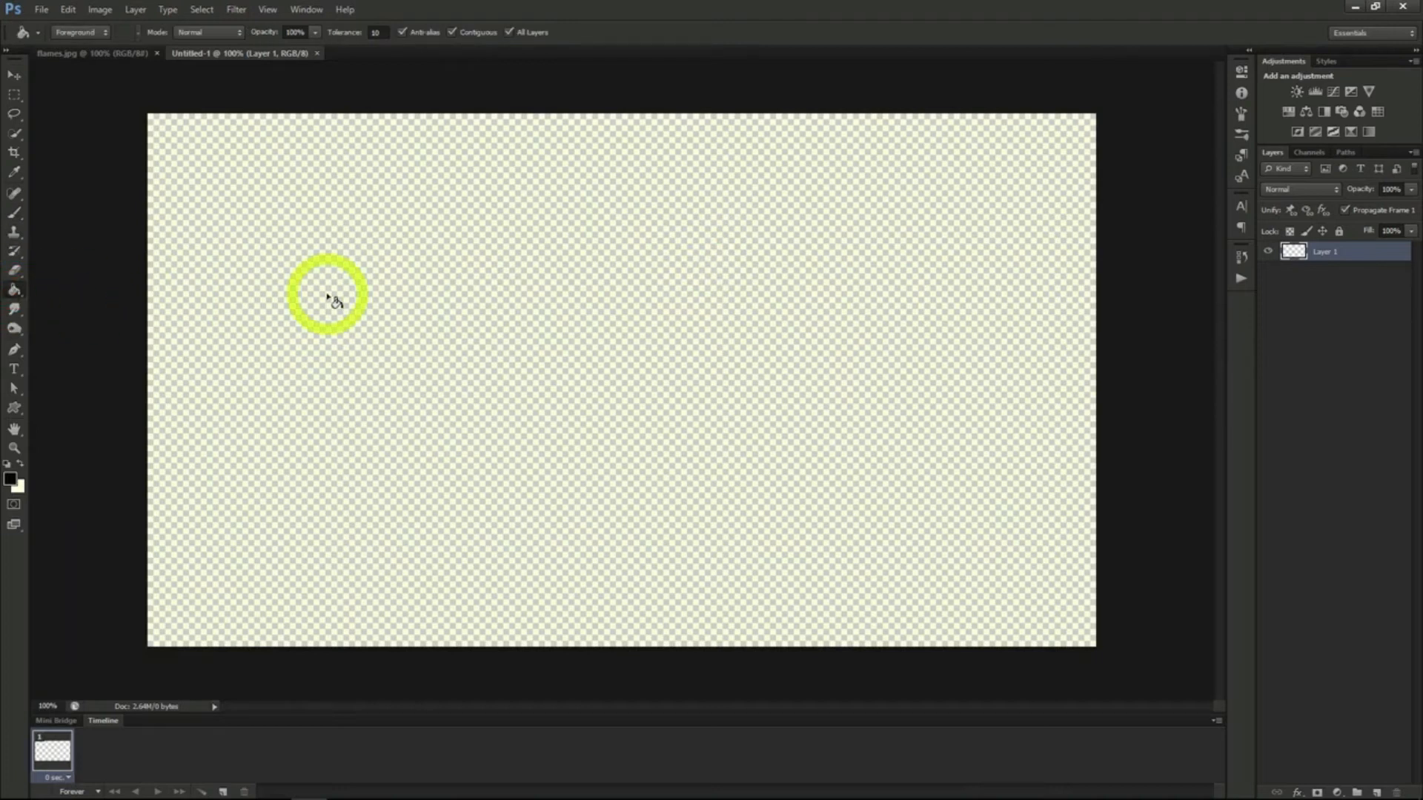
pyautogui.click(483, 361)
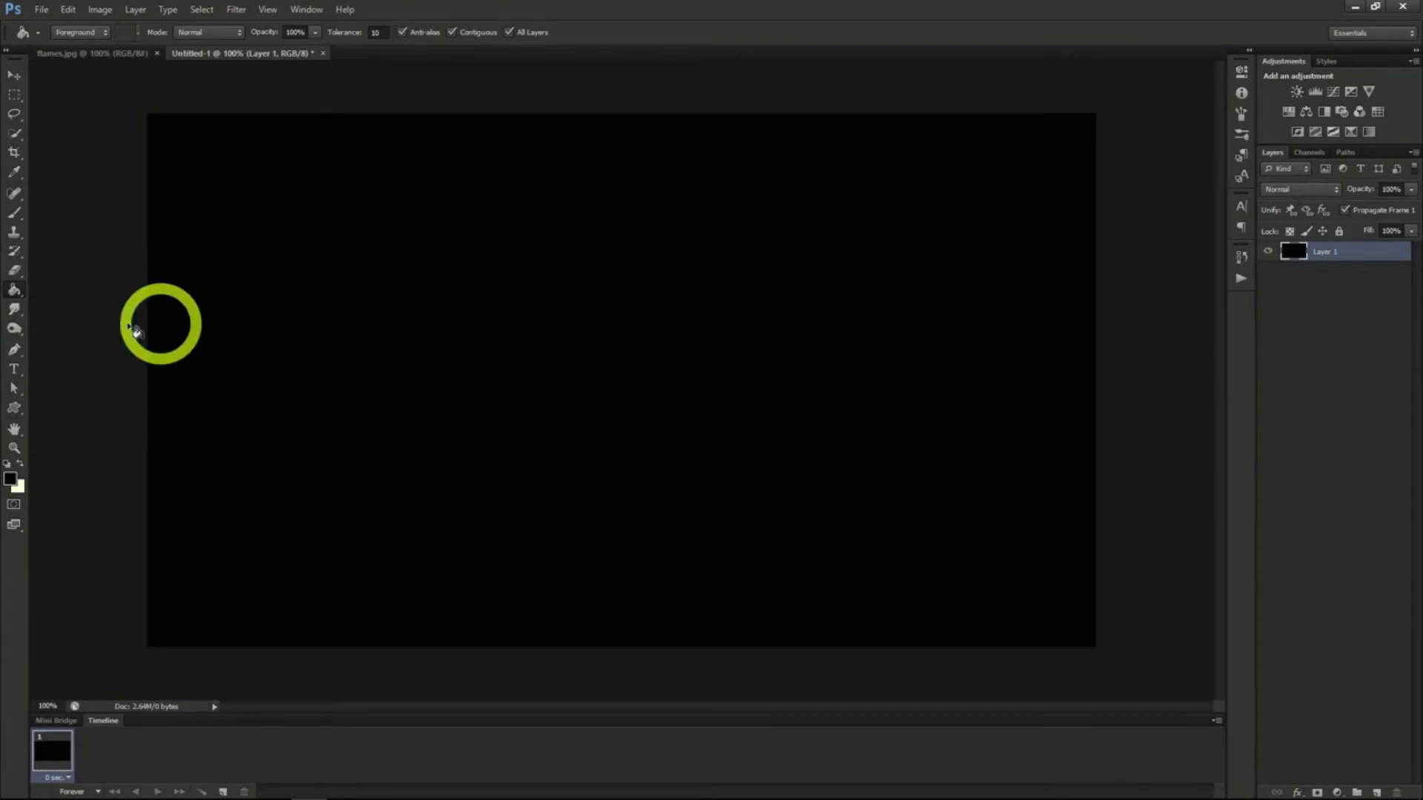
# Step: Add the text FIRE in the Steelfish font at 282.12 pt on the black canvas
pyautogui.click(14, 368)
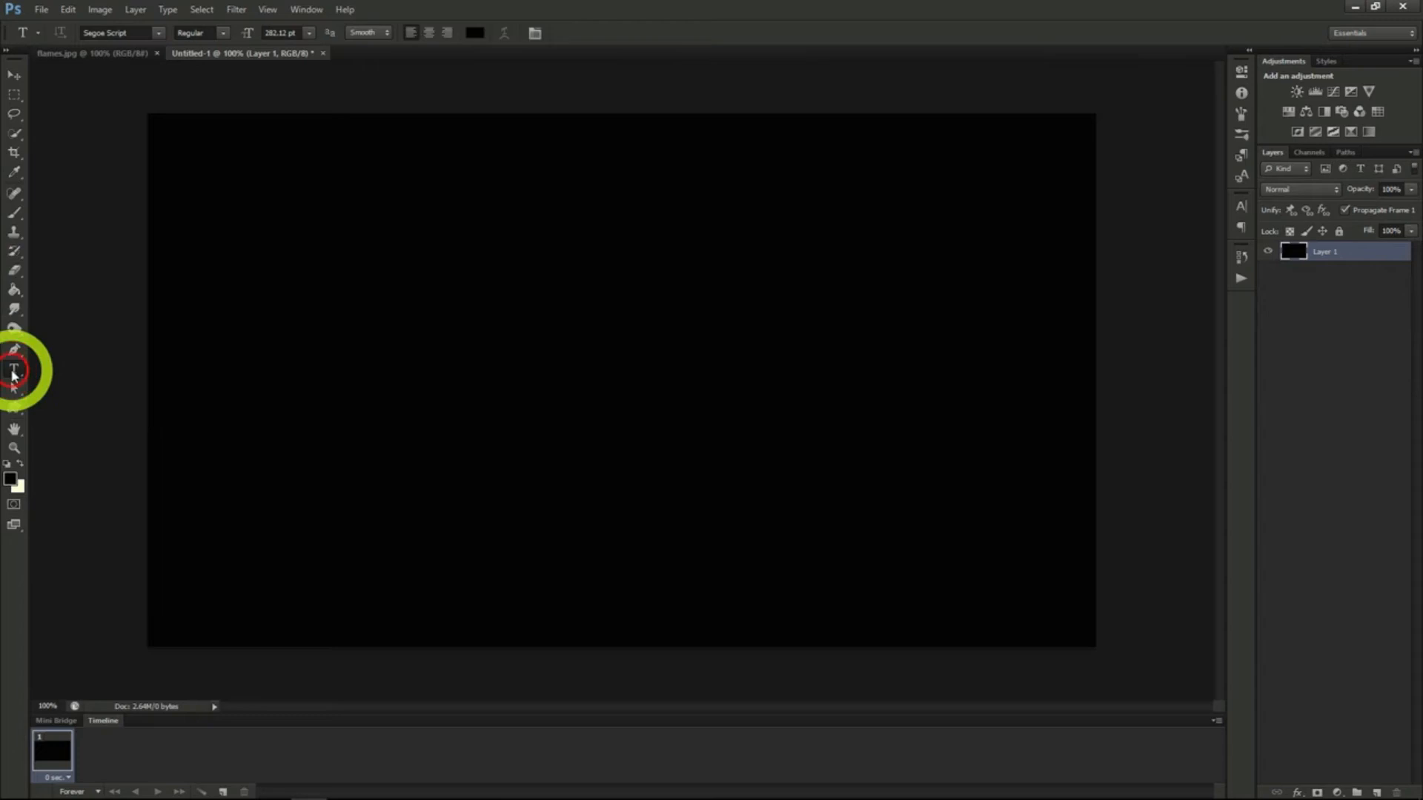
pyautogui.click(1241, 206)
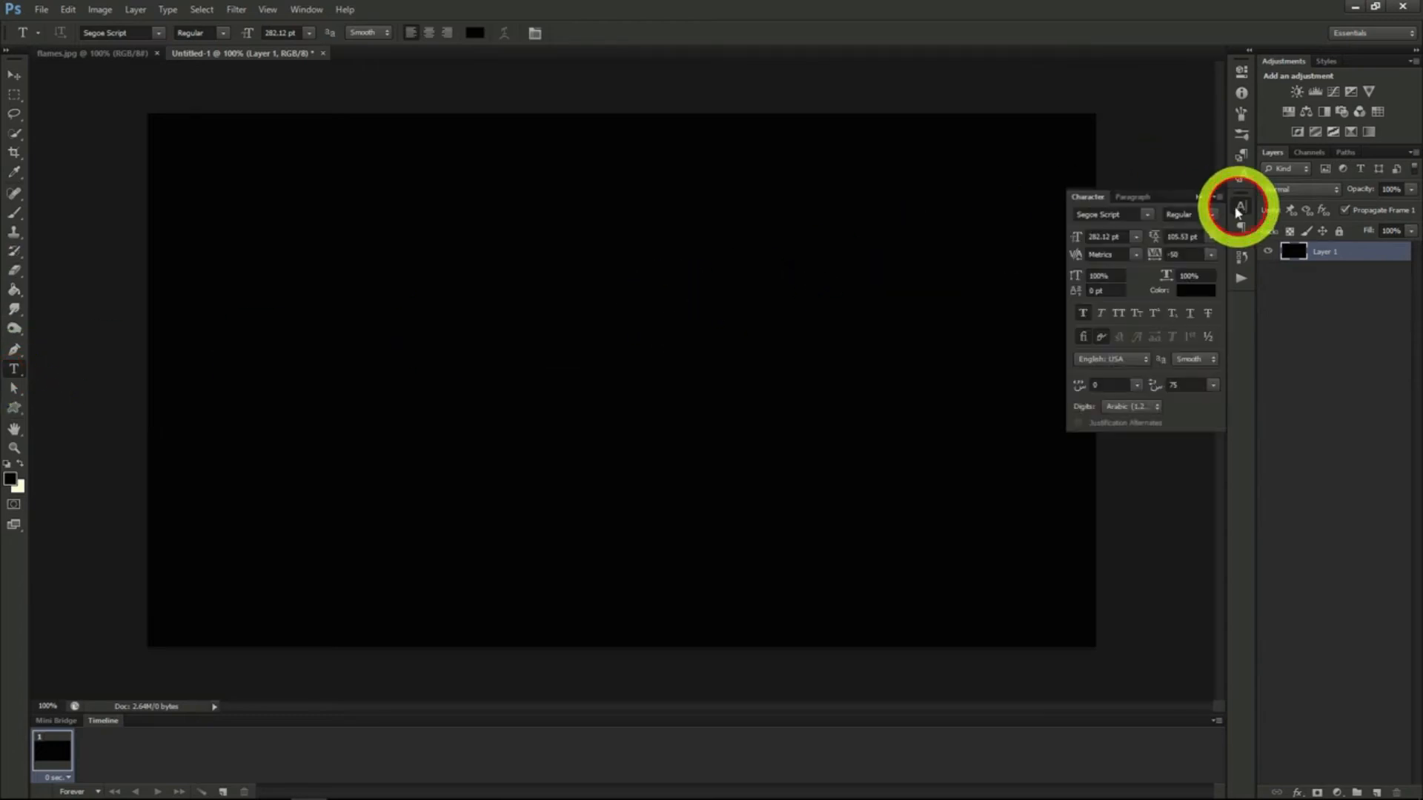
pyautogui.click(1147, 214)
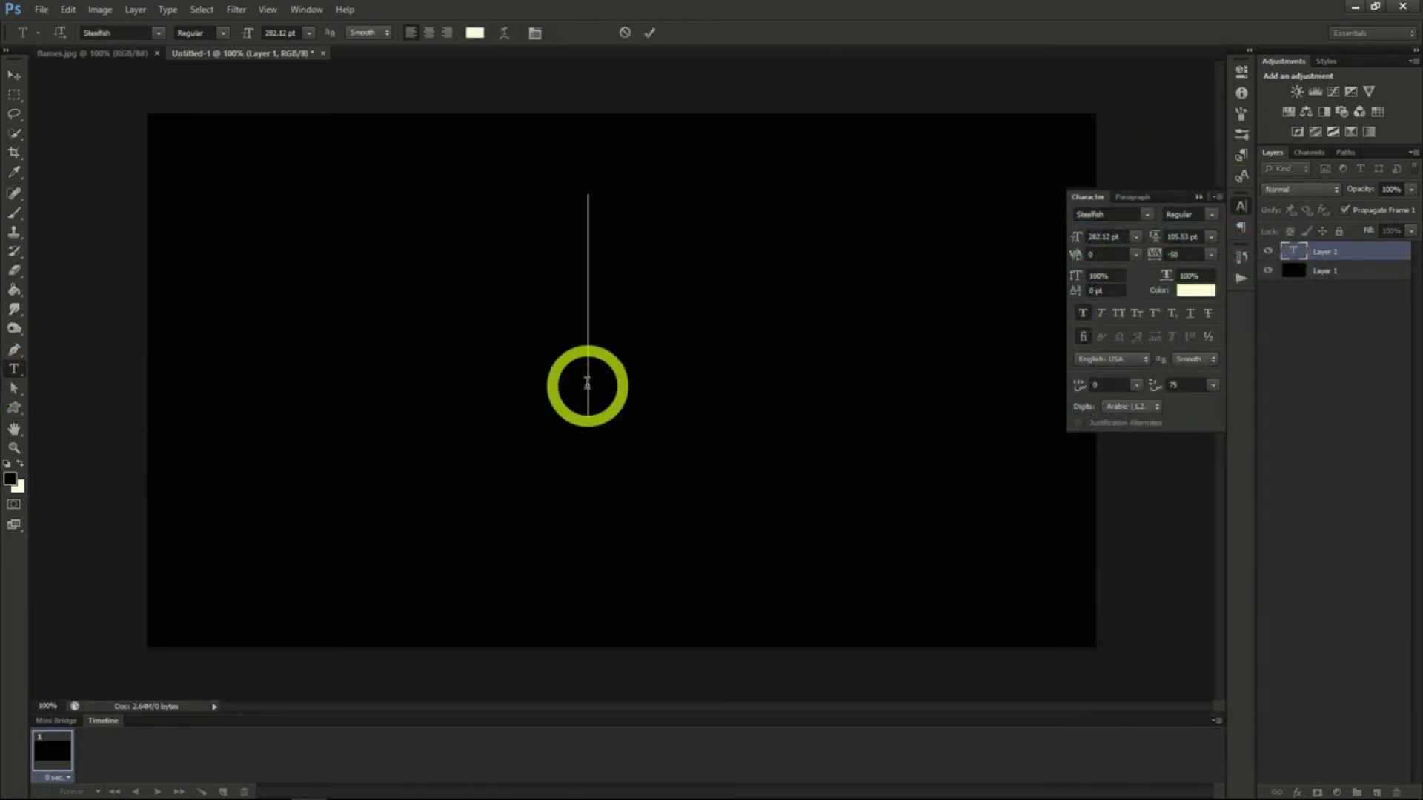
pyautogui.write('FIRE')
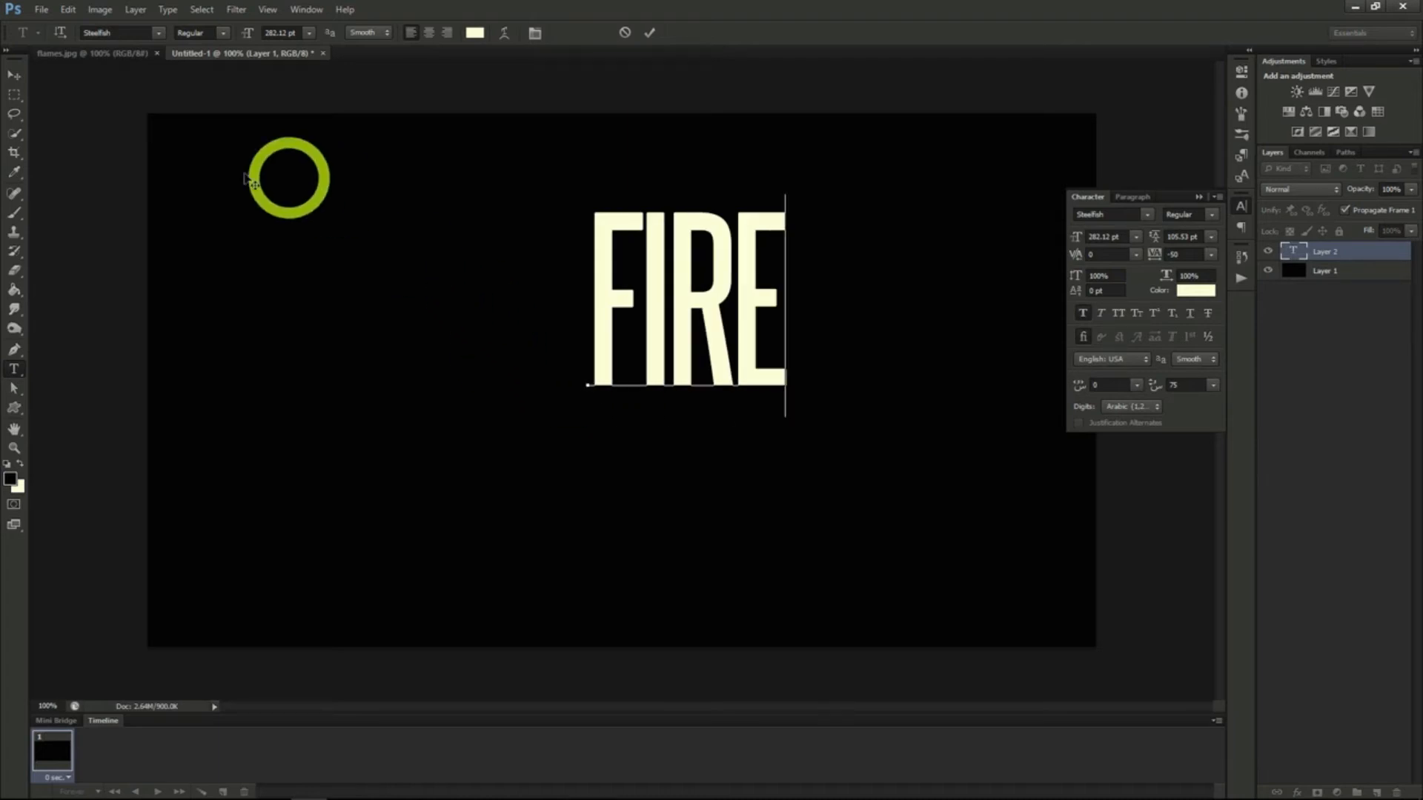
pyautogui.click(7, 81)
# Step: Add an Outer Glow effect to the FIRE layer with the glow colour #F70300
pyautogui.rightClick(1345, 252)
pyautogui.click(1345, 257)
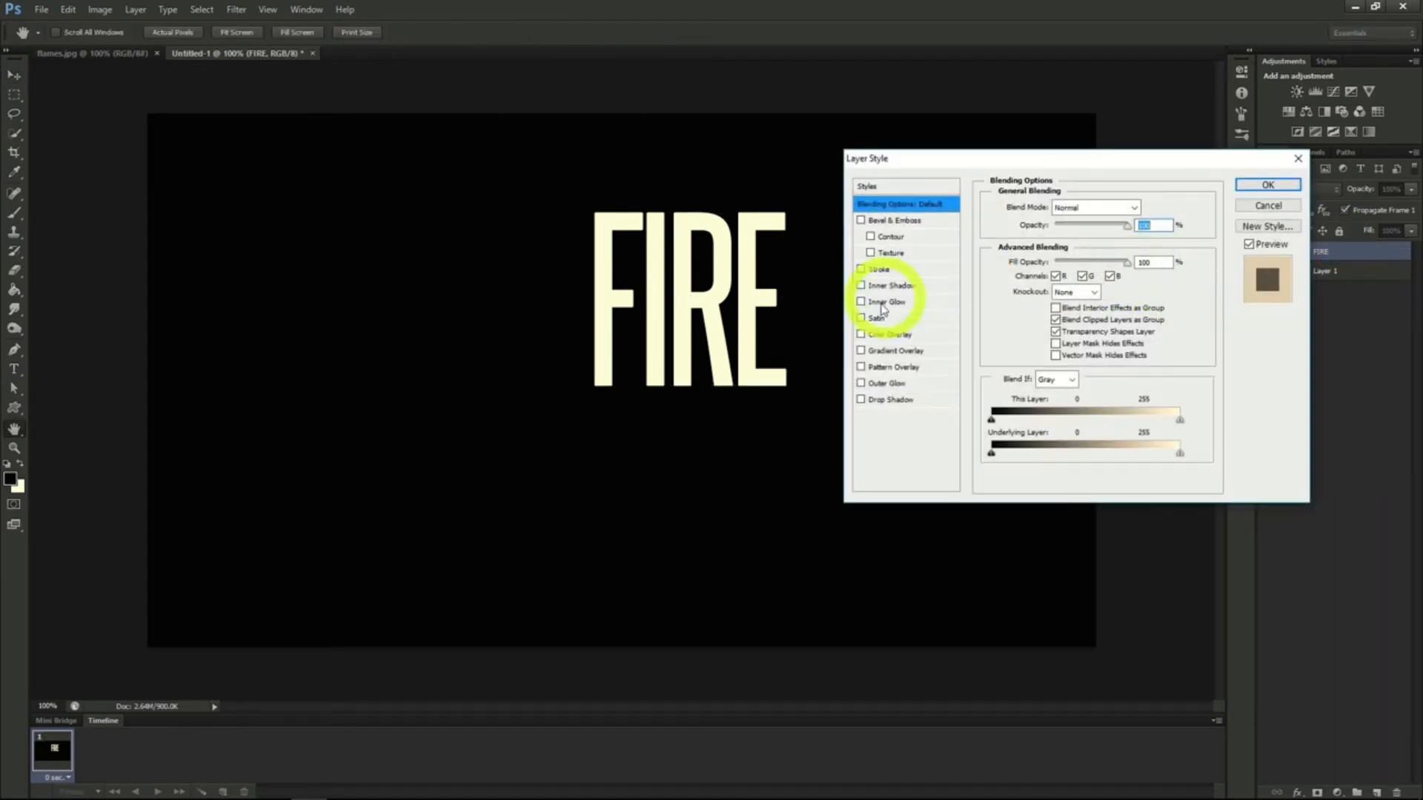
pyautogui.click(861, 384)
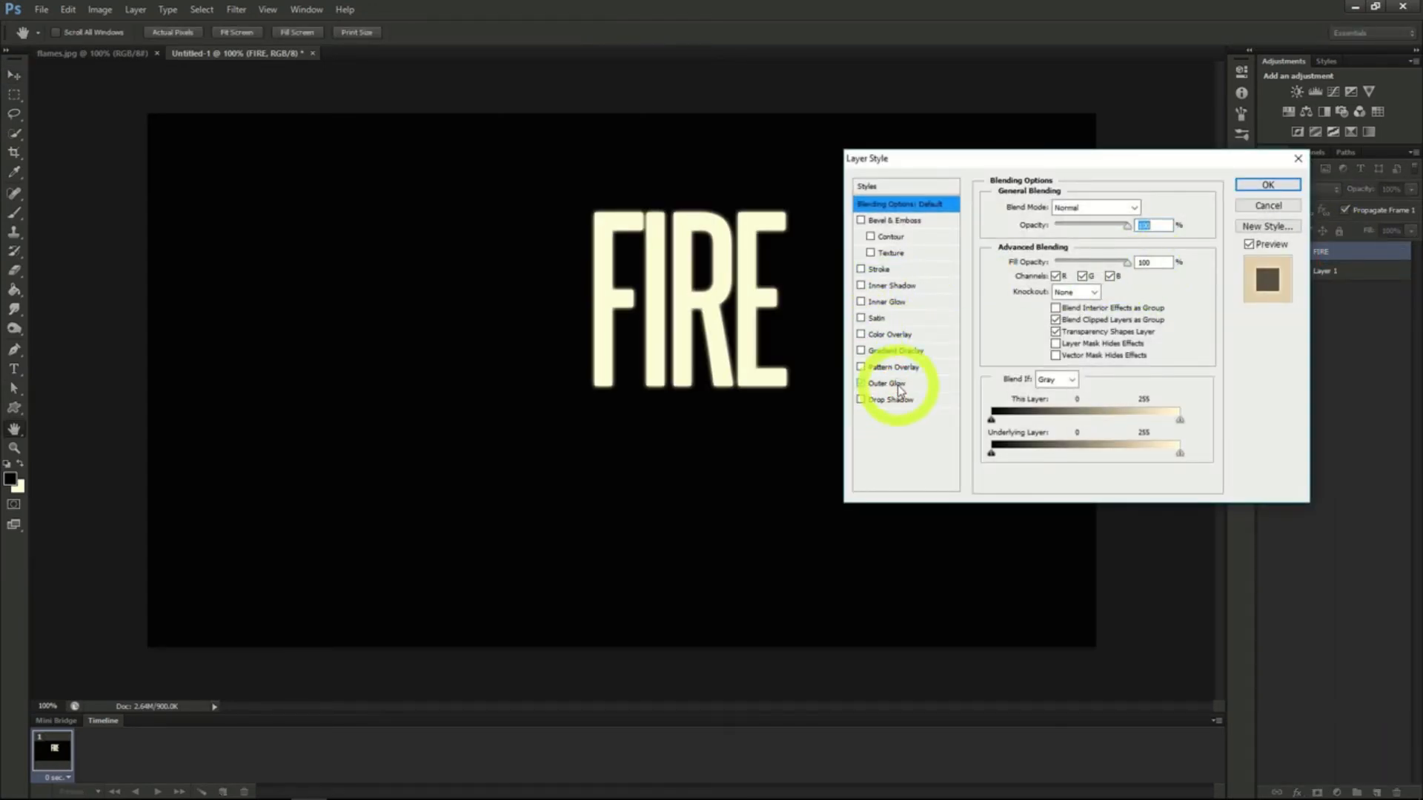
pyautogui.click(897, 384)
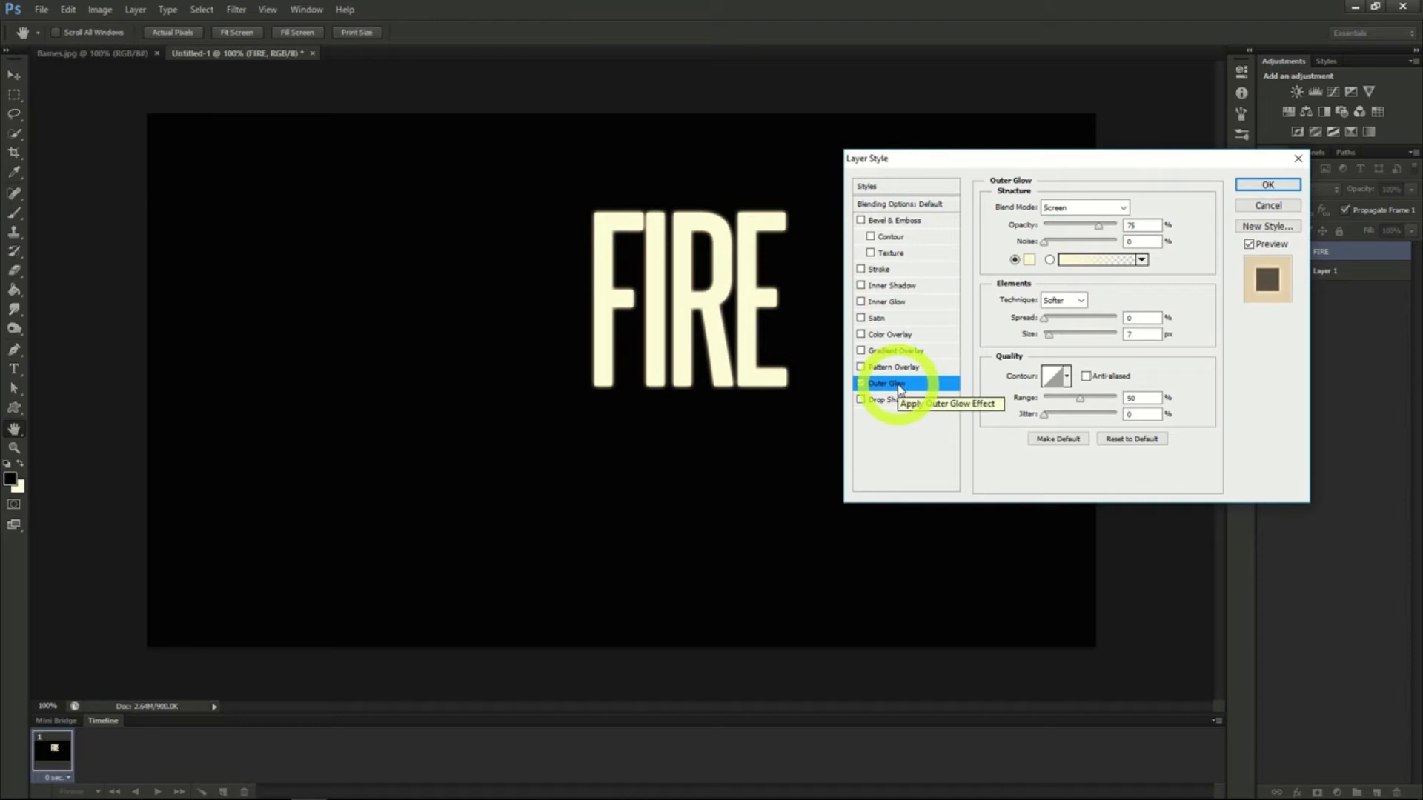
pyautogui.click(1029, 259)
pyautogui.doubleClick(1200, 331)
pyautogui.write('f')
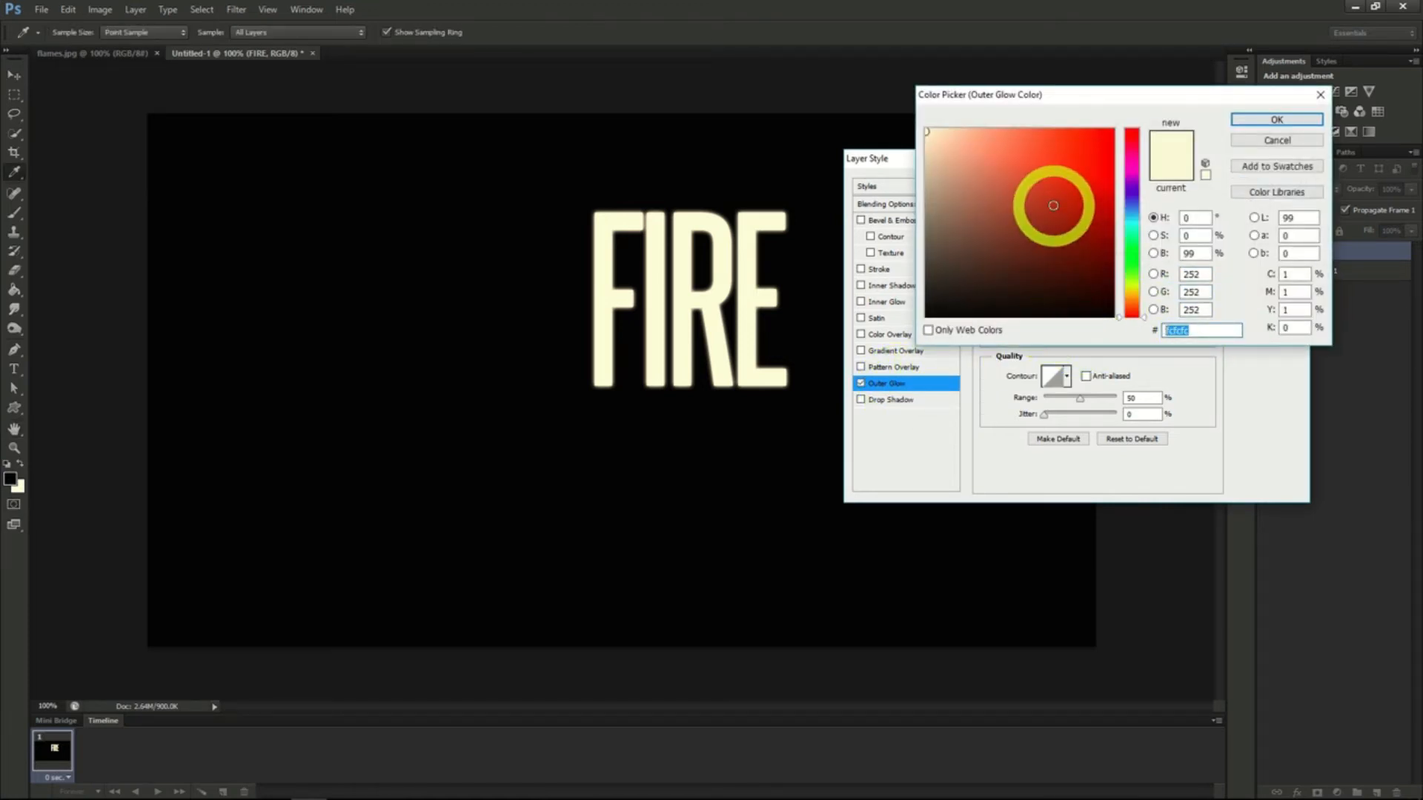
pyautogui.write('70300')
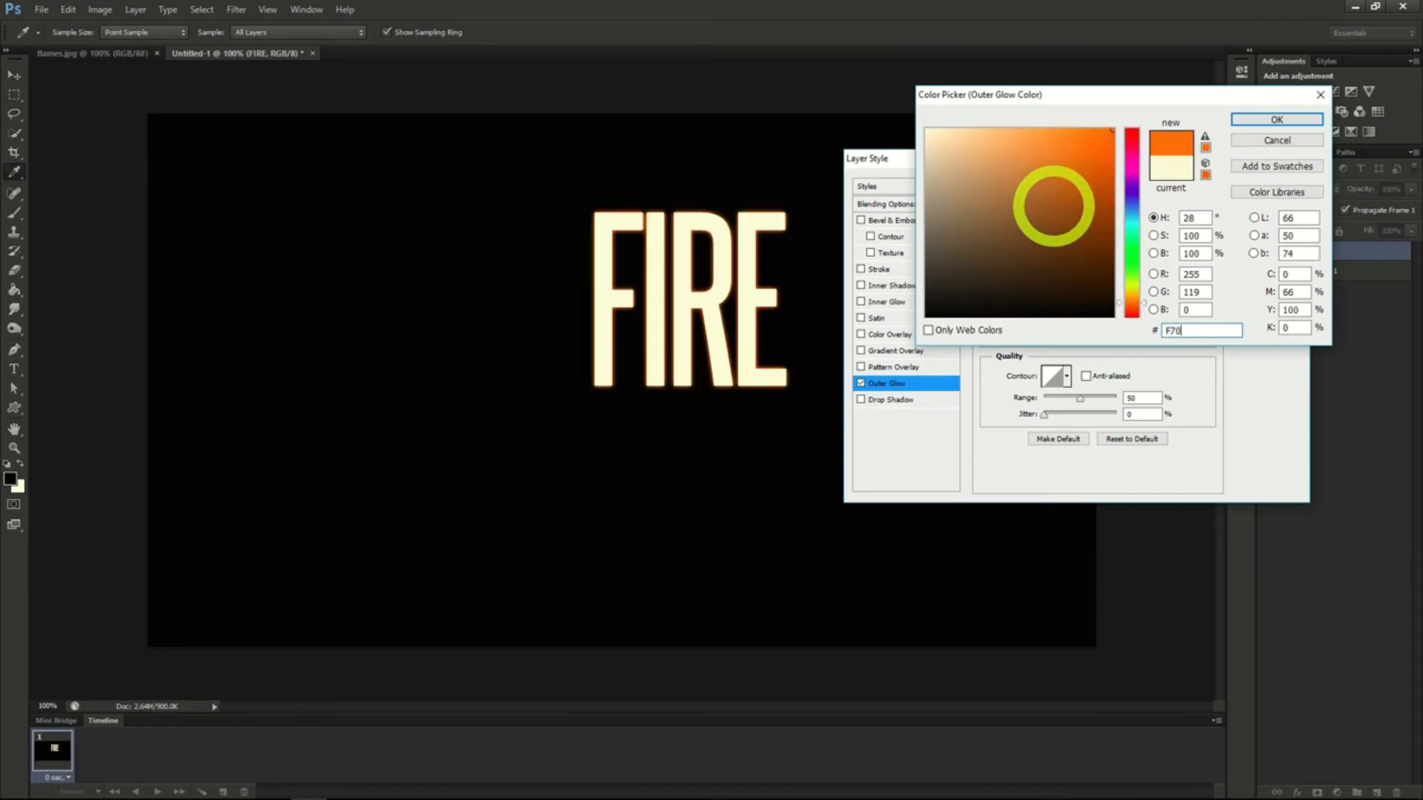
pyautogui.click(1272, 121)
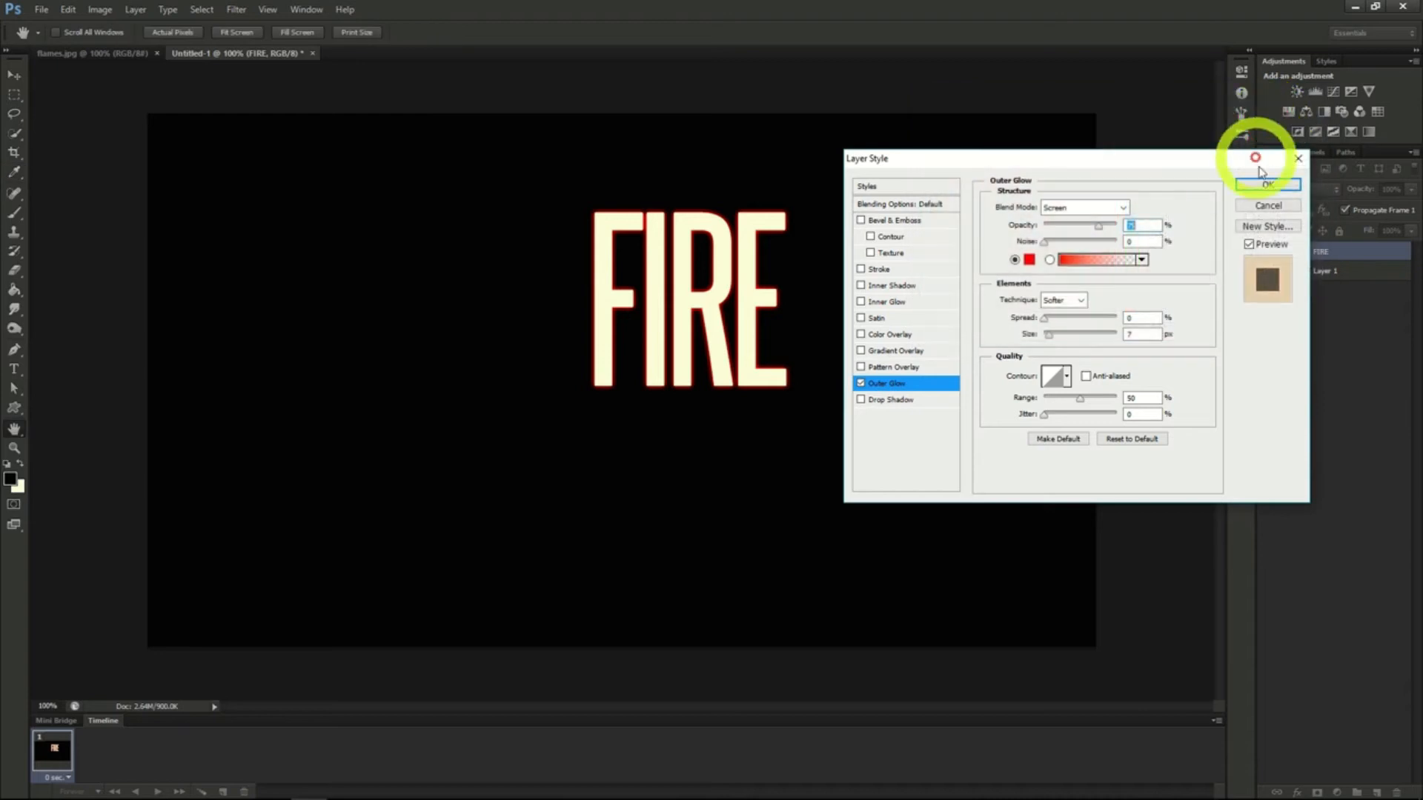
# Step: Add a Satin effect to the FIRE layer with the colour #872D0F
pyautogui.click(875, 319)
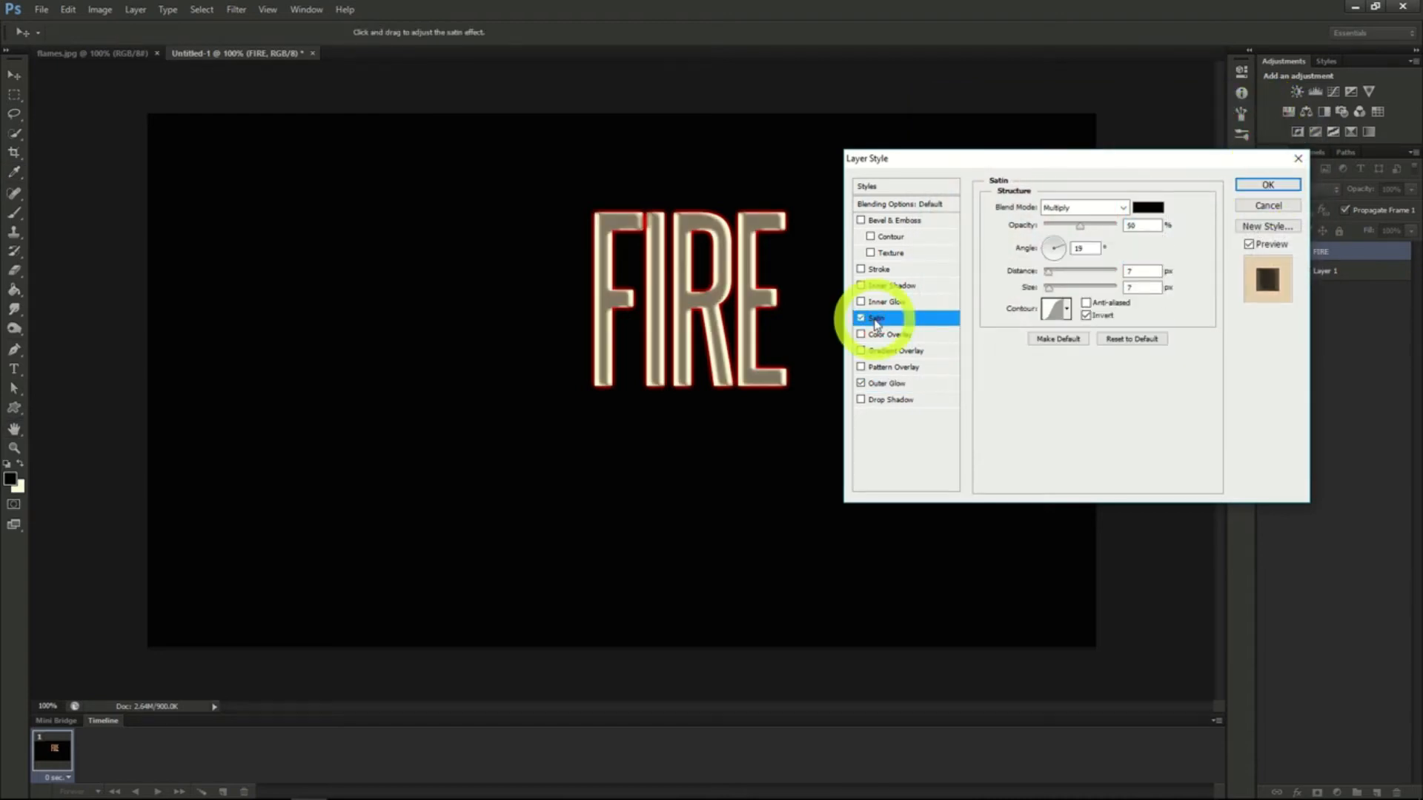
pyautogui.click(1145, 207)
pyautogui.click(1201, 331)
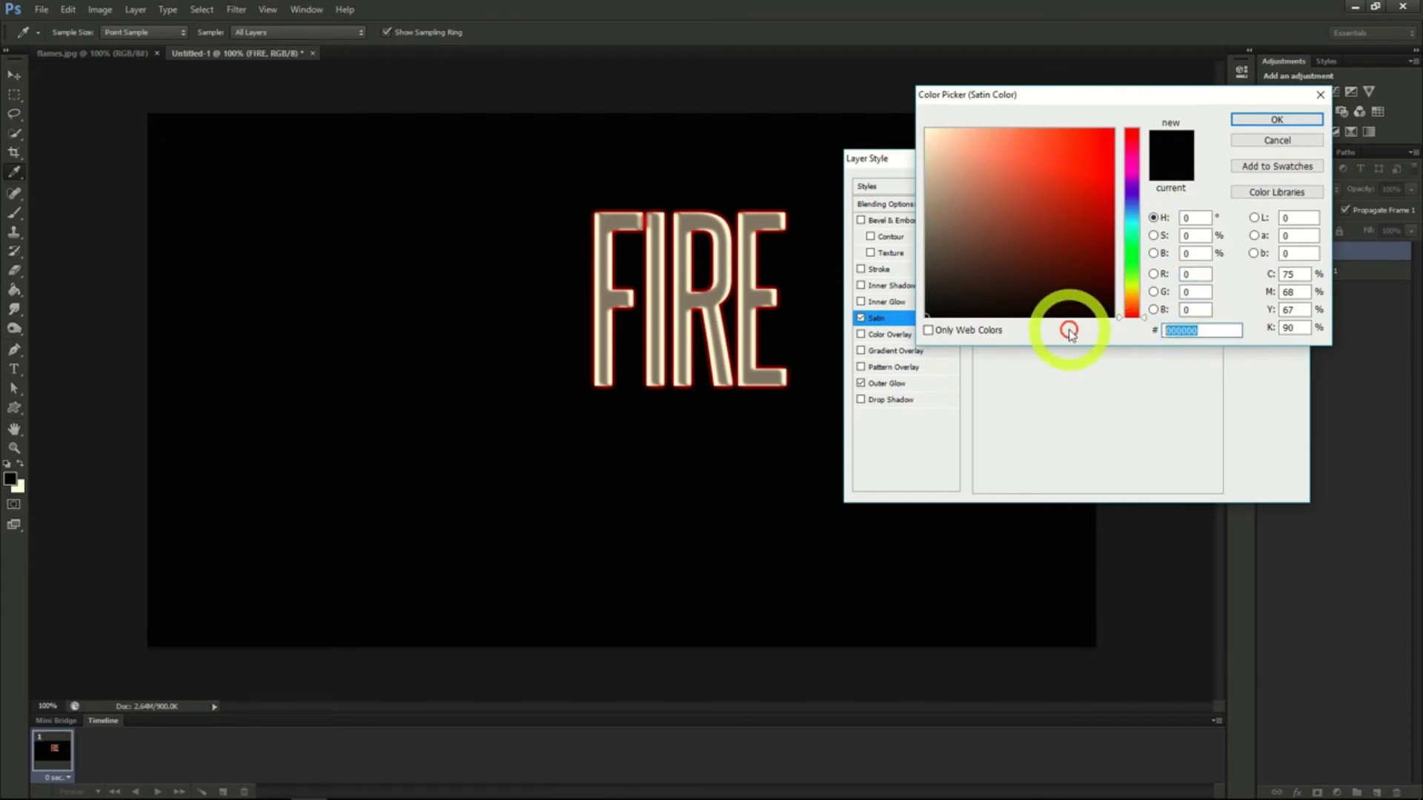
pyautogui.write('87')
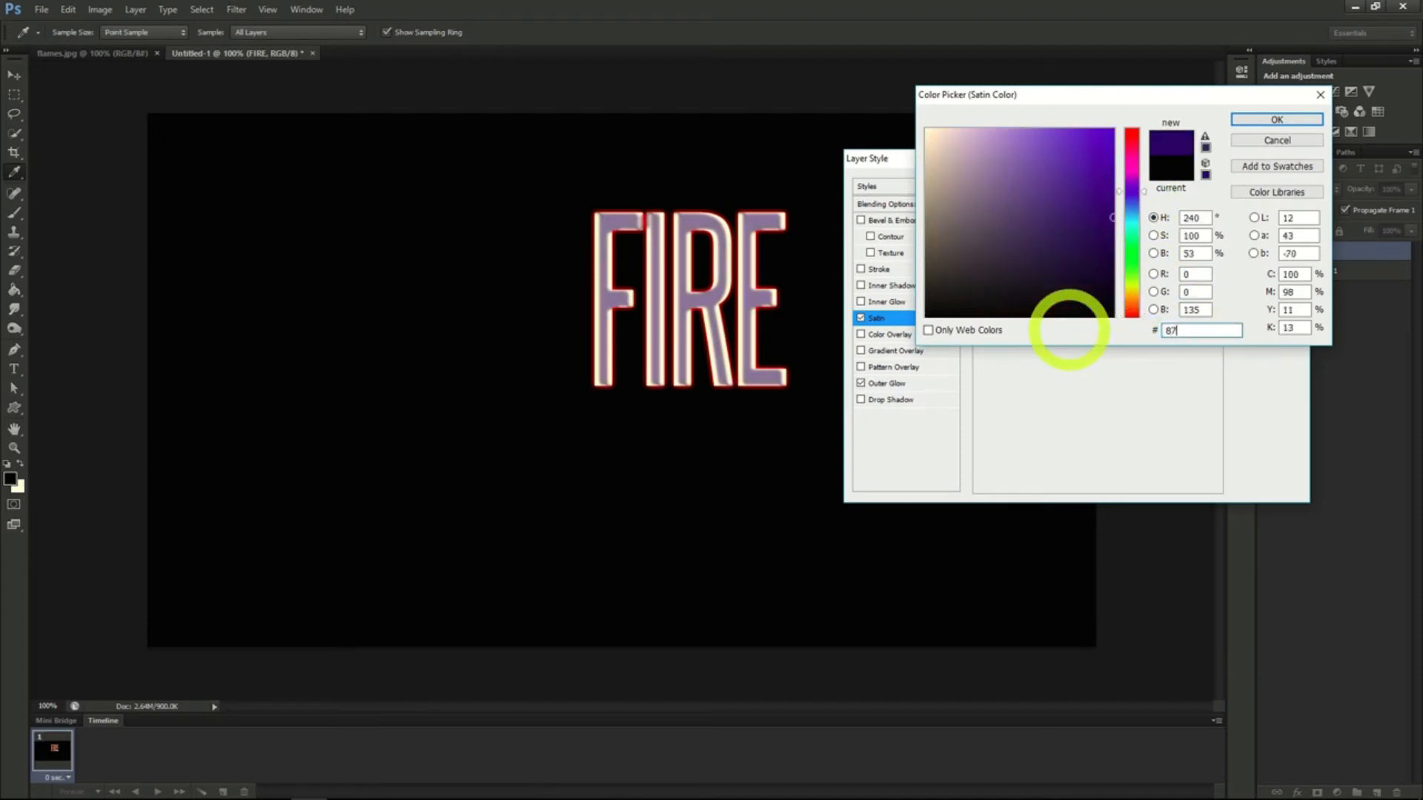
pyautogui.write('2D0F')
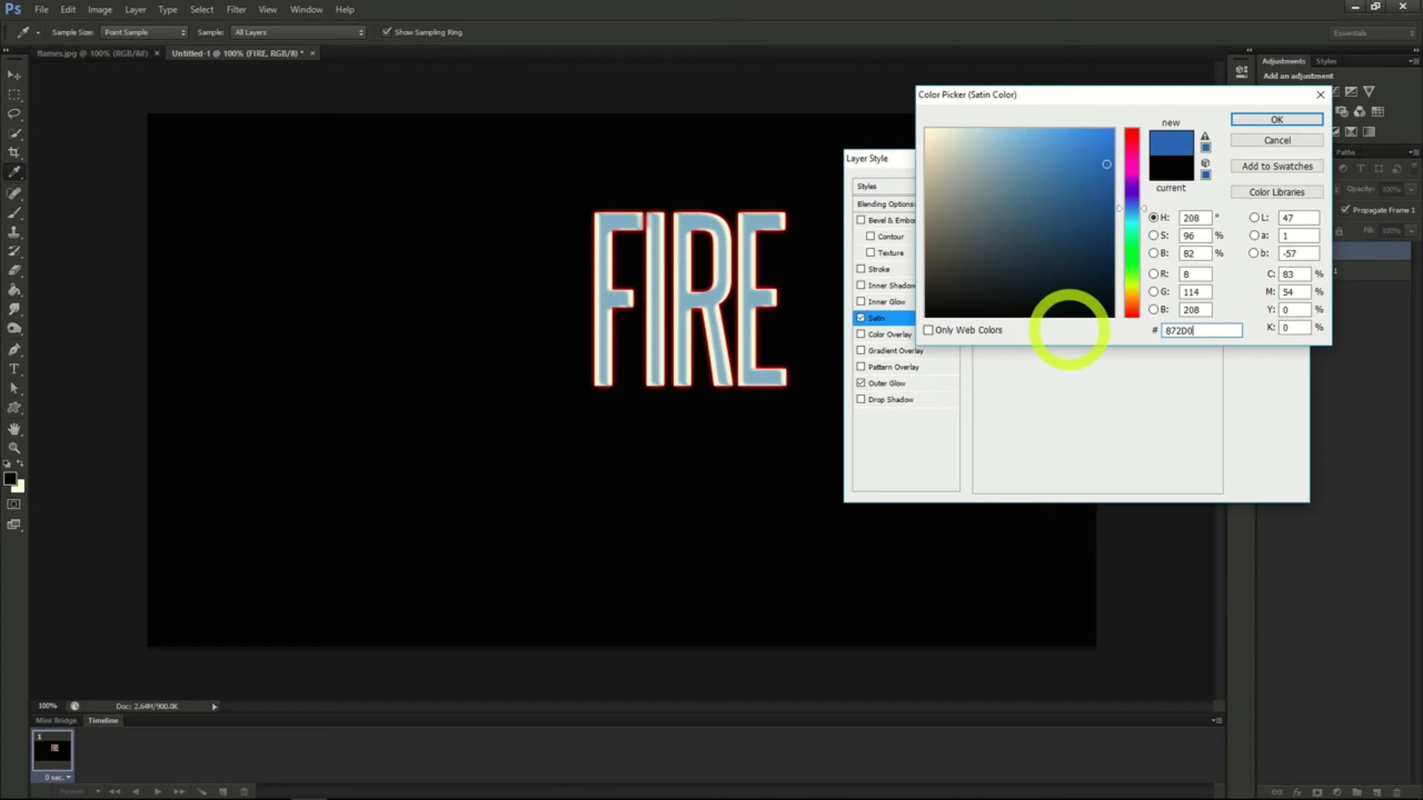
pyautogui.click(1277, 120)
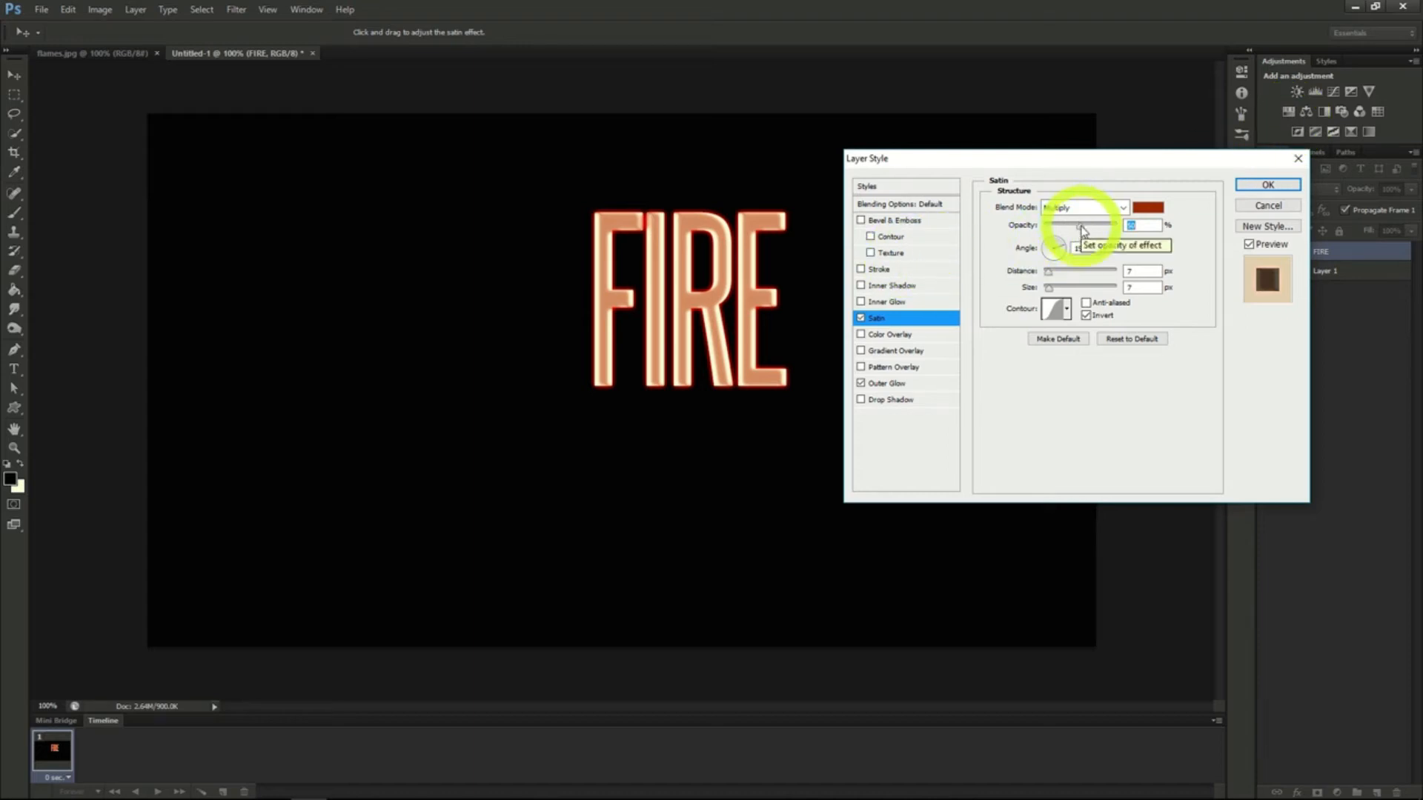
# Step: Raise the Satin effect's opacity to 100% and its distance to about 10 px, and apply the layer style
pyautogui.moveTo(1082, 230); pyautogui.dragTo(1143, 224)
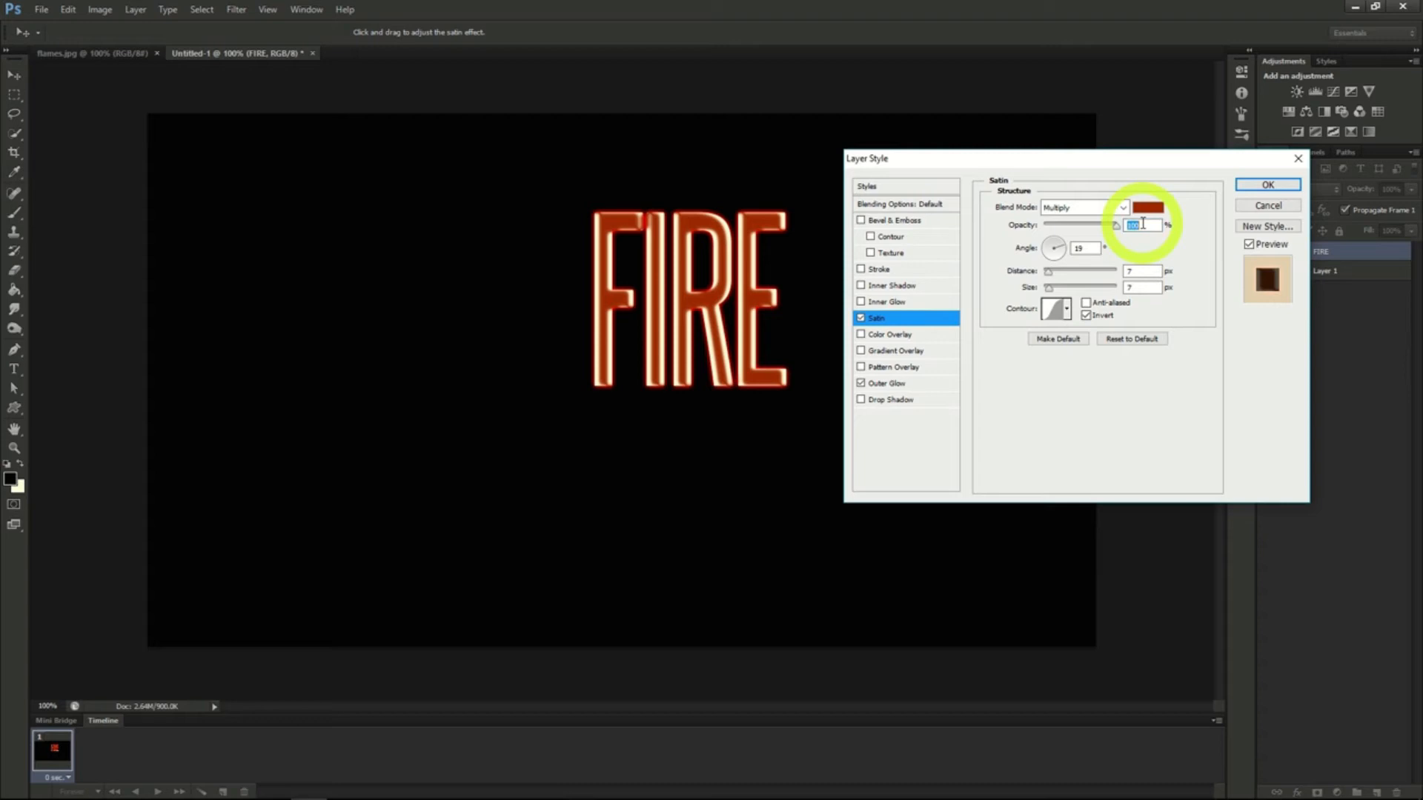
pyautogui.moveTo(1048, 271); pyautogui.dragTo(1052, 277)
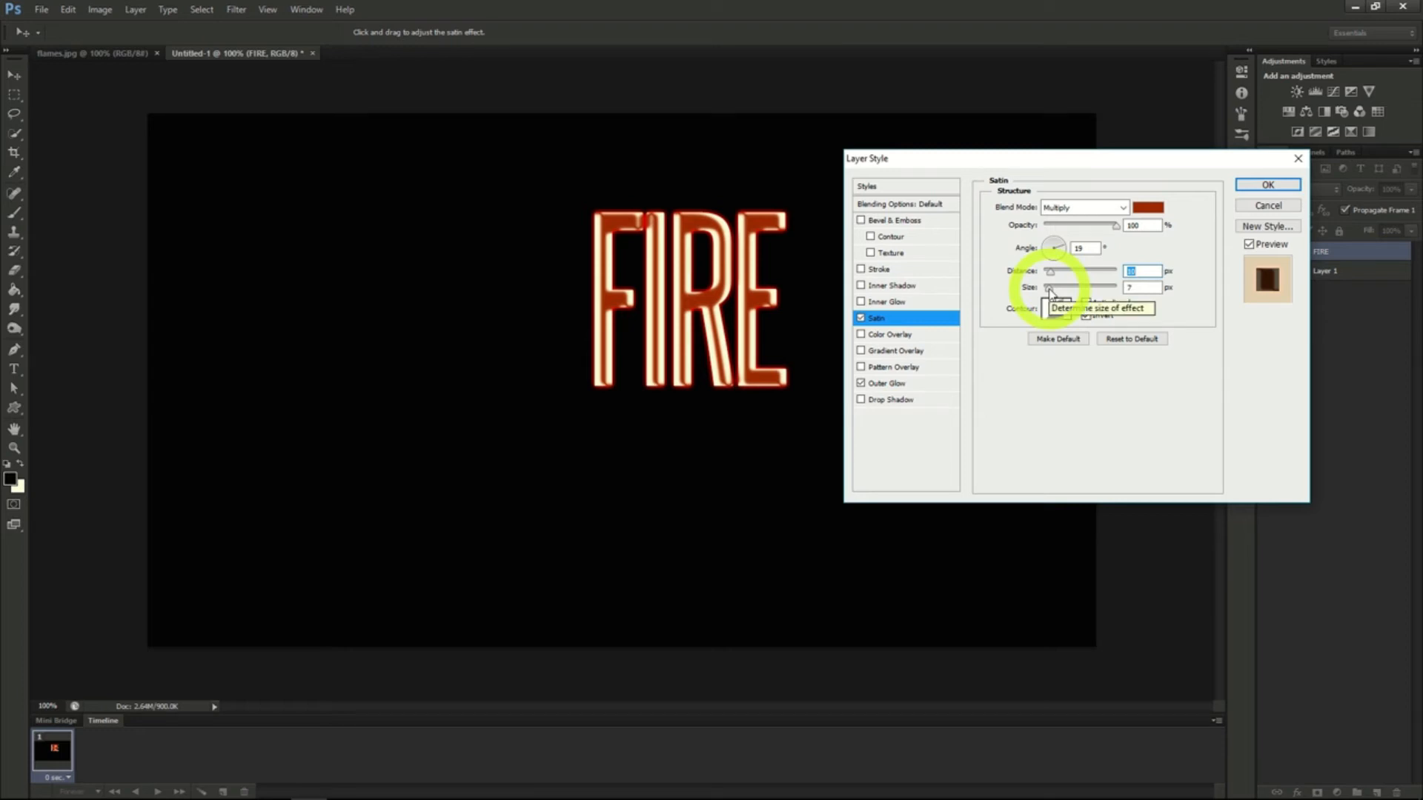
pyautogui.click(1266, 185)
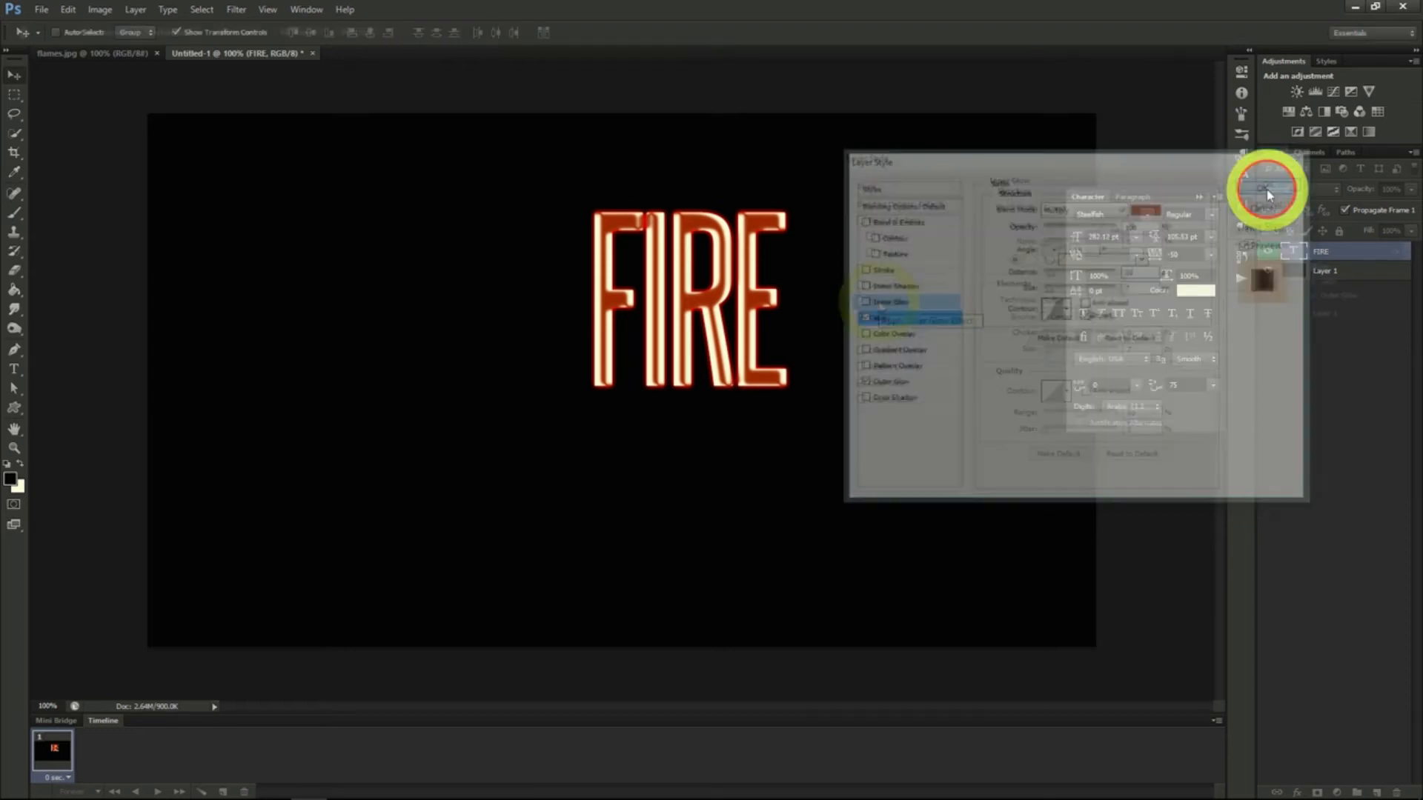
# Step: Add an Inner Glow to the FIRE layer with the Color Dodge blend mode and the colour #E5C23B
pyautogui.click(874, 302)
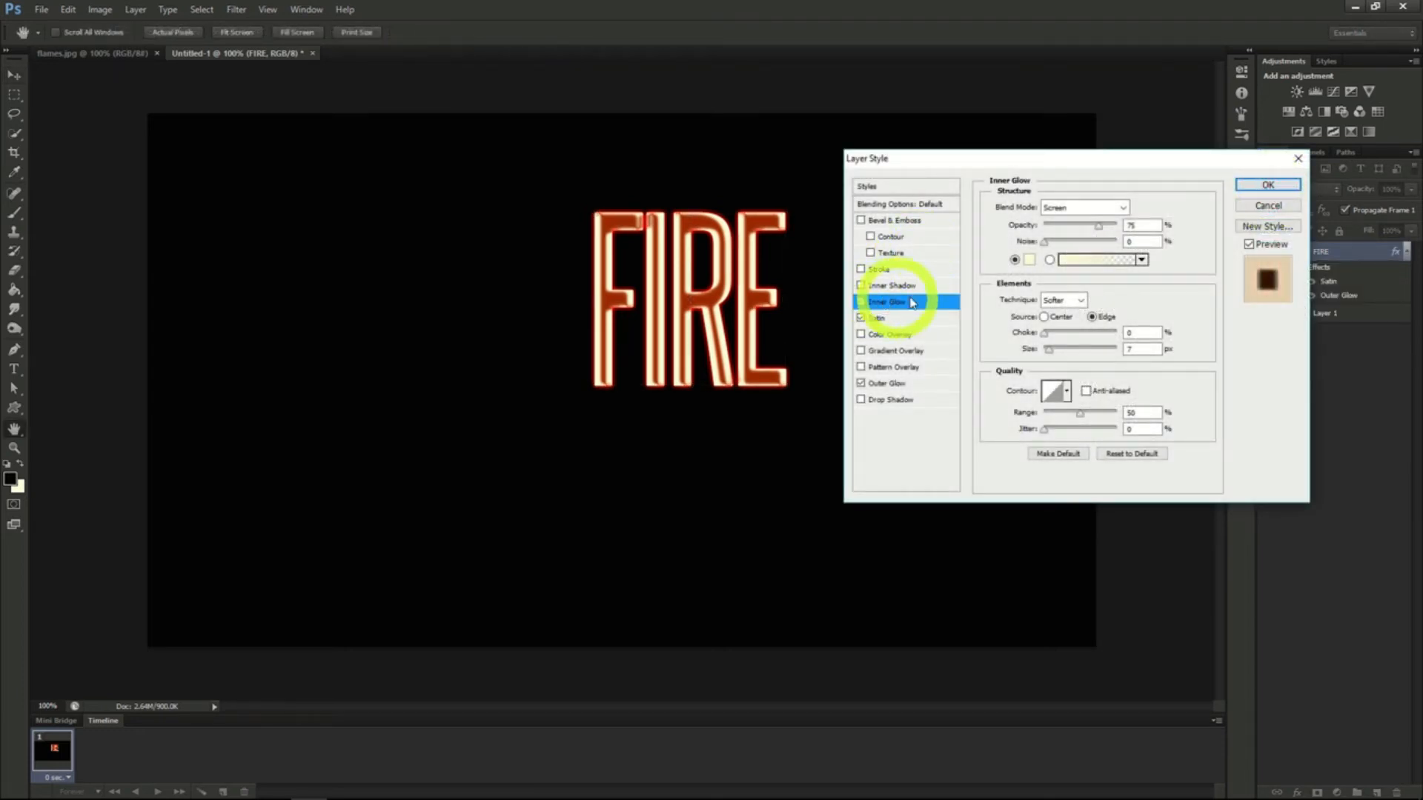
pyautogui.click(1111, 208)
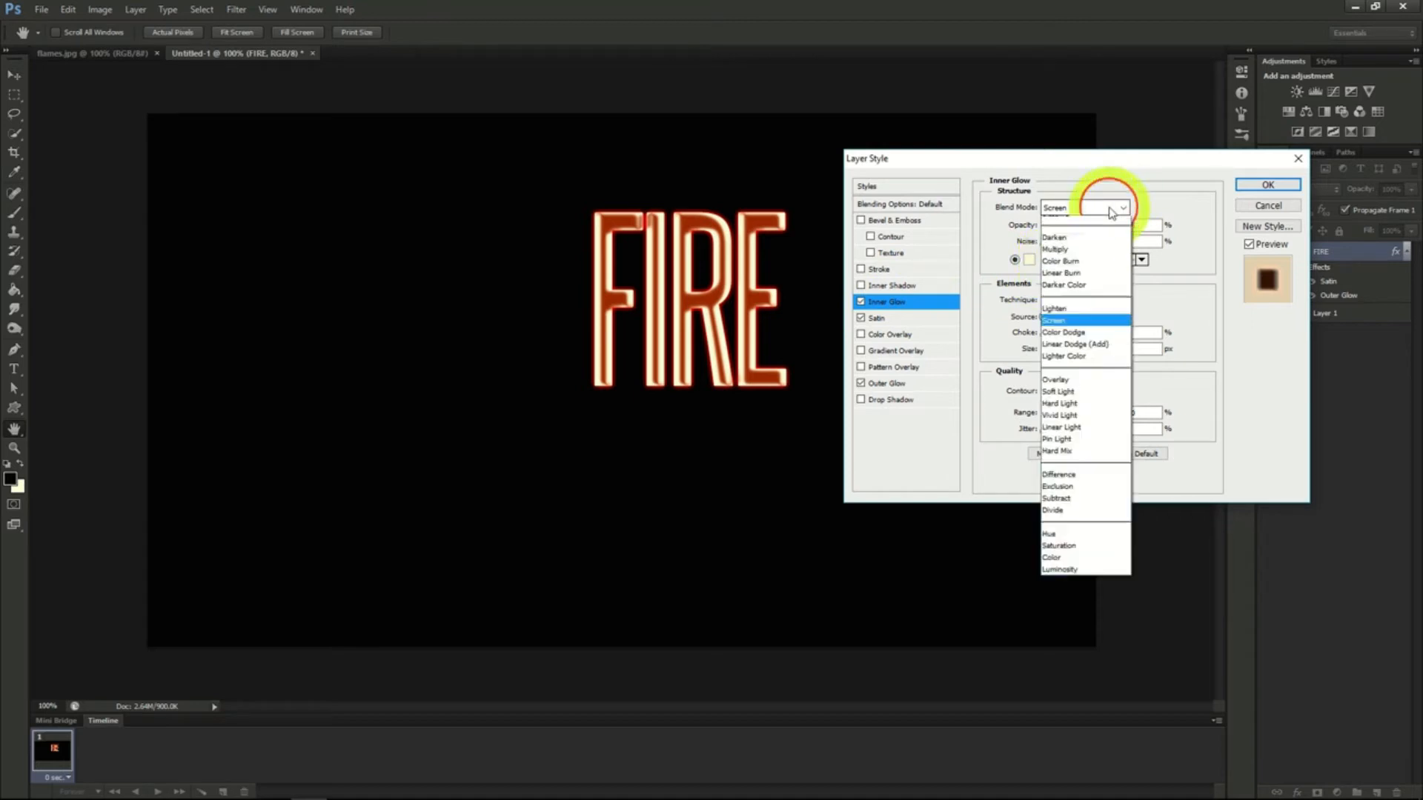
pyautogui.click(1064, 352)
pyautogui.click(1030, 259)
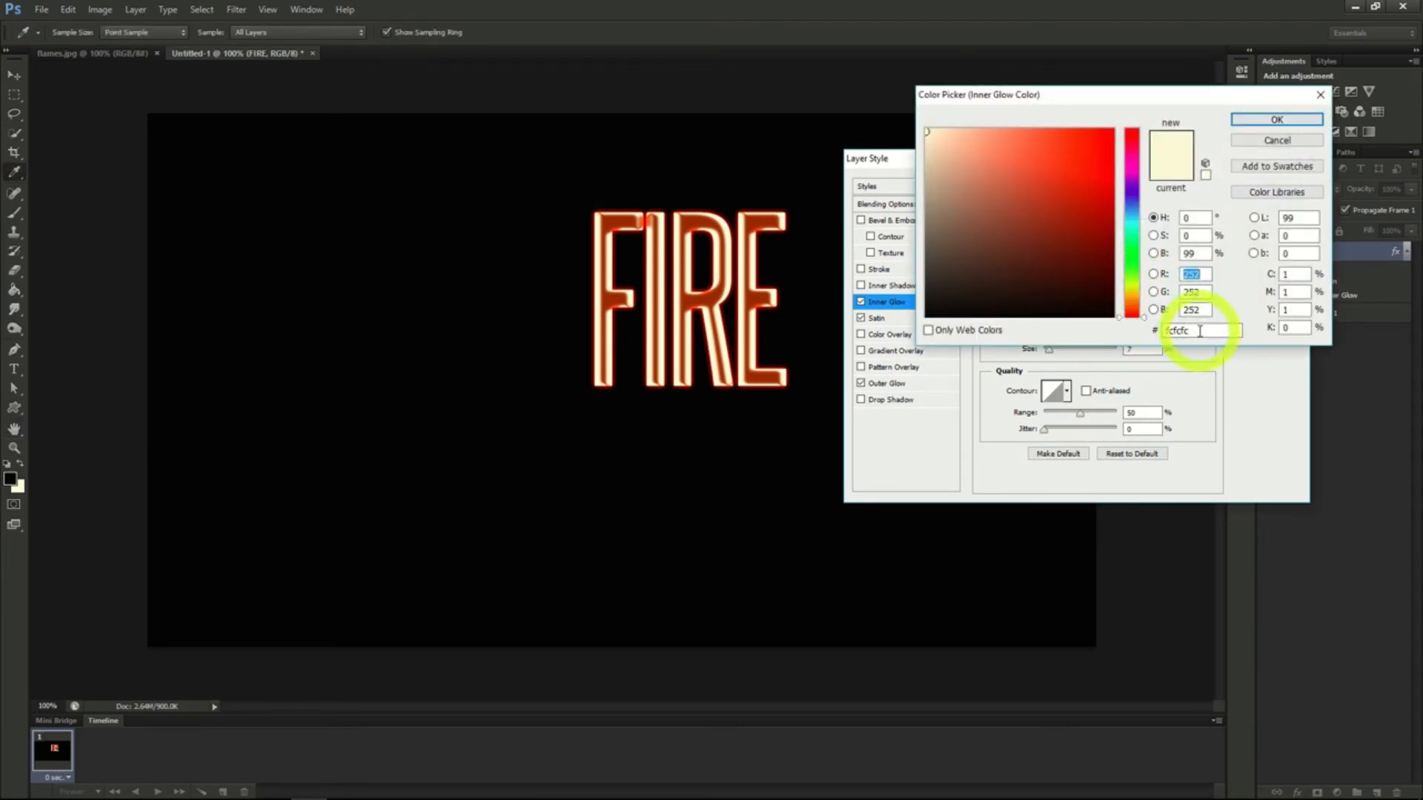
pyautogui.moveTo(1191, 331); pyautogui.dragTo(1088, 335)
pyautogui.write('E5C')
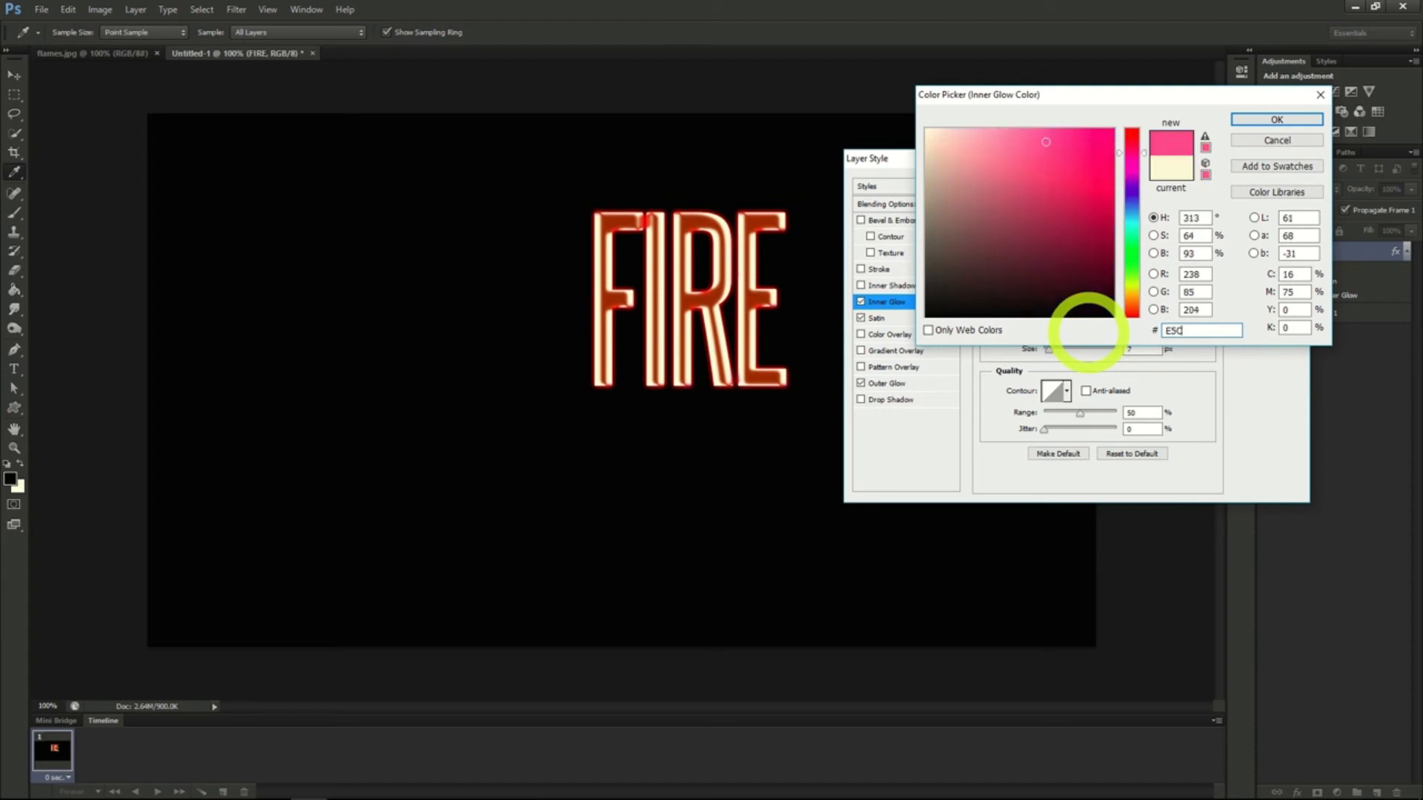
pyautogui.write('23')
pyautogui.write('0')
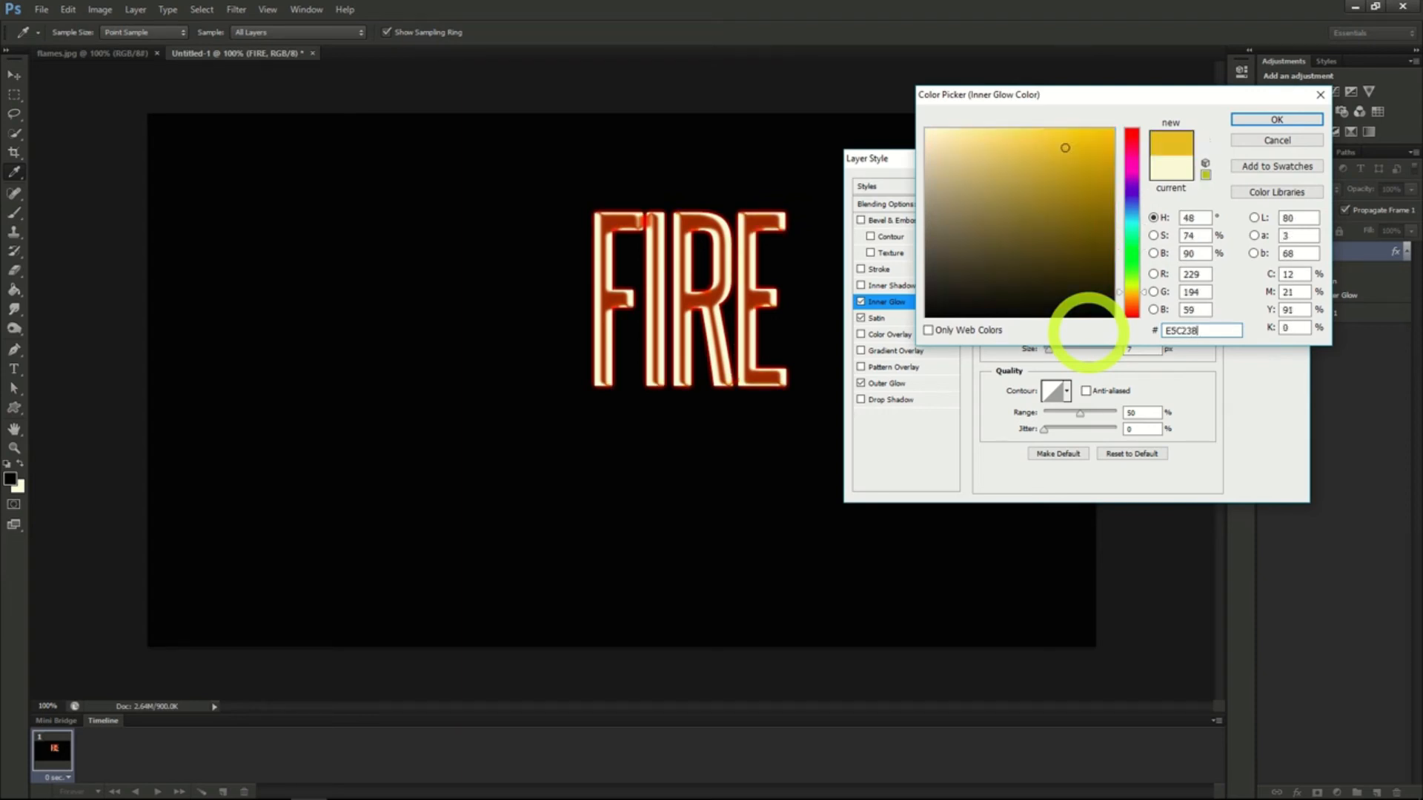
pyautogui.click(1275, 120)
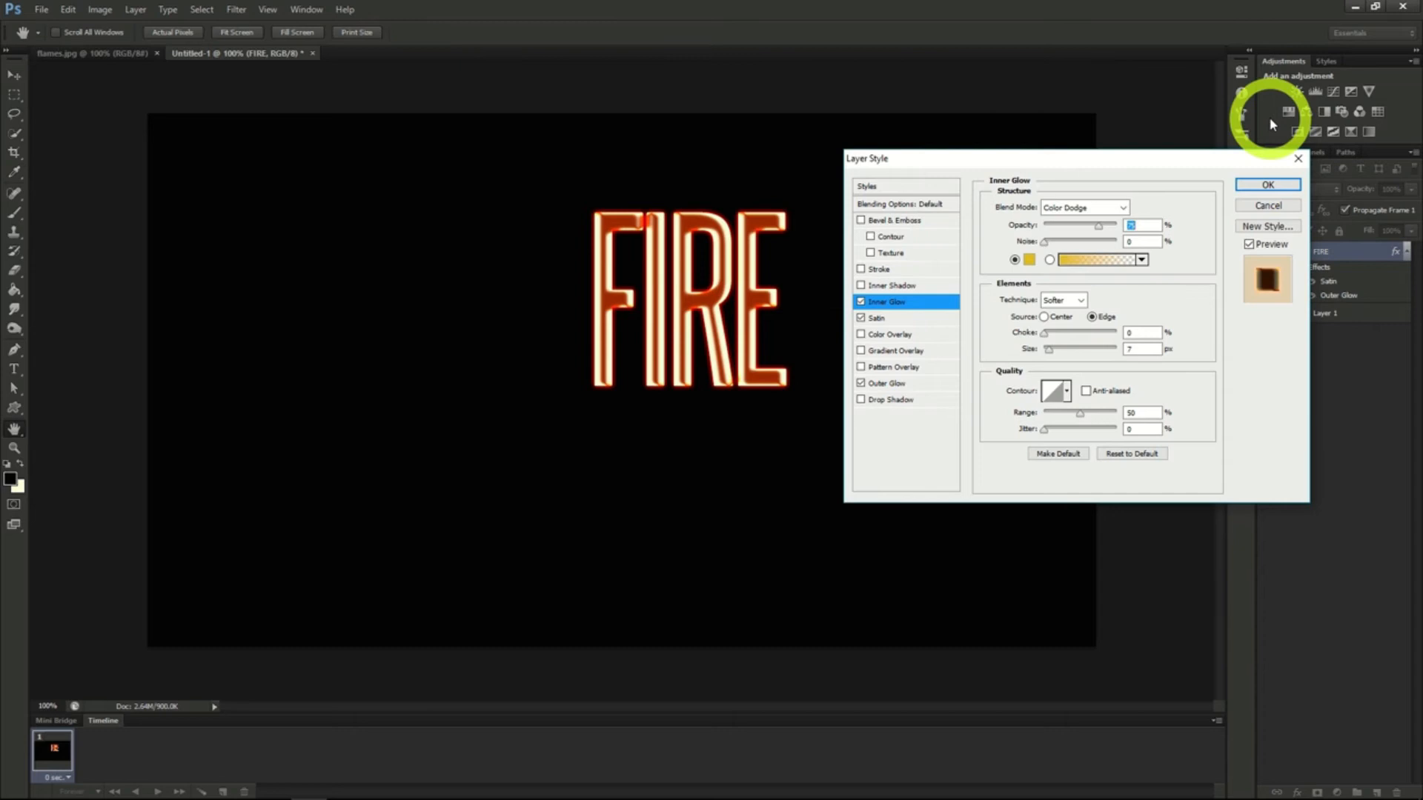
# Step: Set the Inner Glow's opacity to 100% and its size to about 10 px, and apply the layer style
pyautogui.moveTo(1100, 225); pyautogui.dragTo(1133, 222)
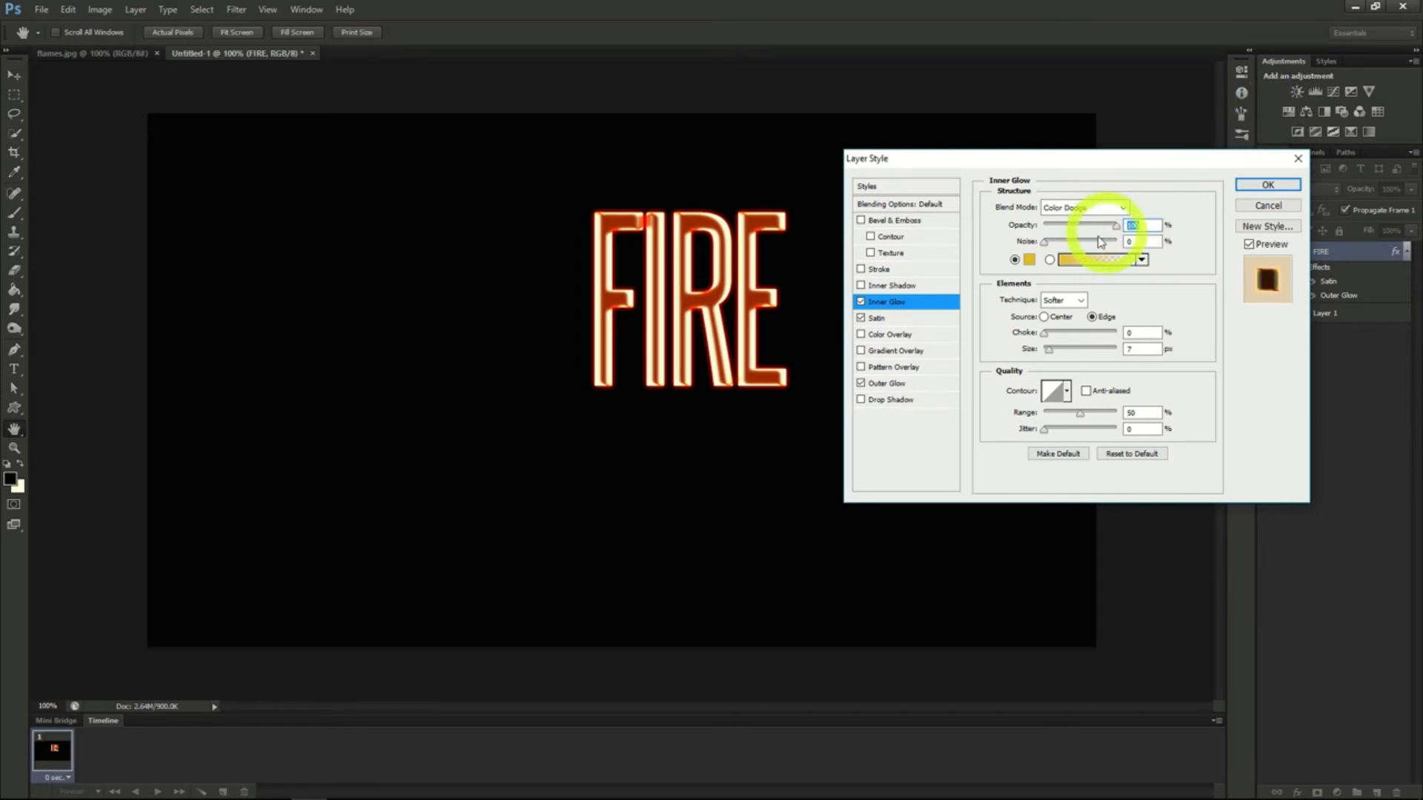
pyautogui.moveTo(1048, 349); pyautogui.dragTo(1053, 354)
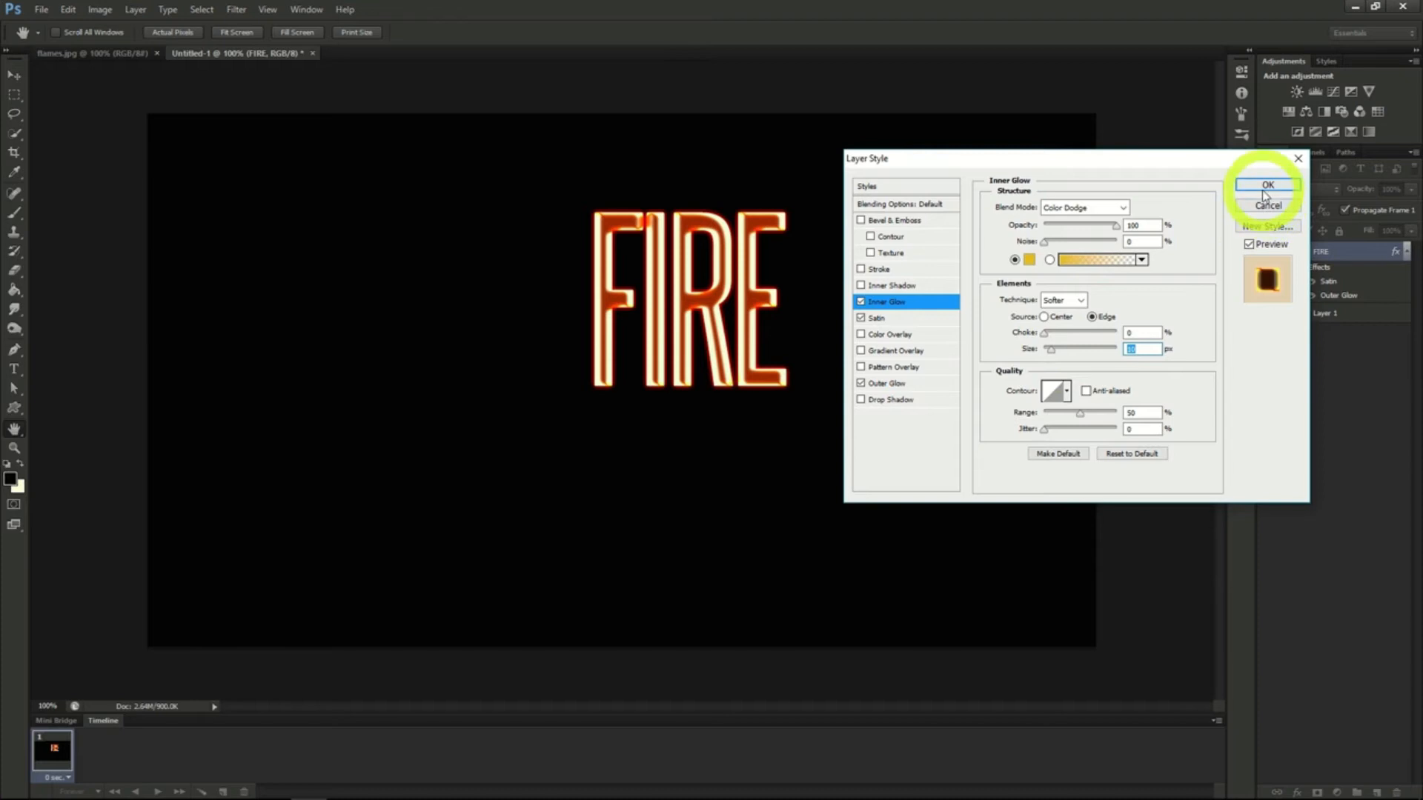
pyautogui.click(1264, 189)
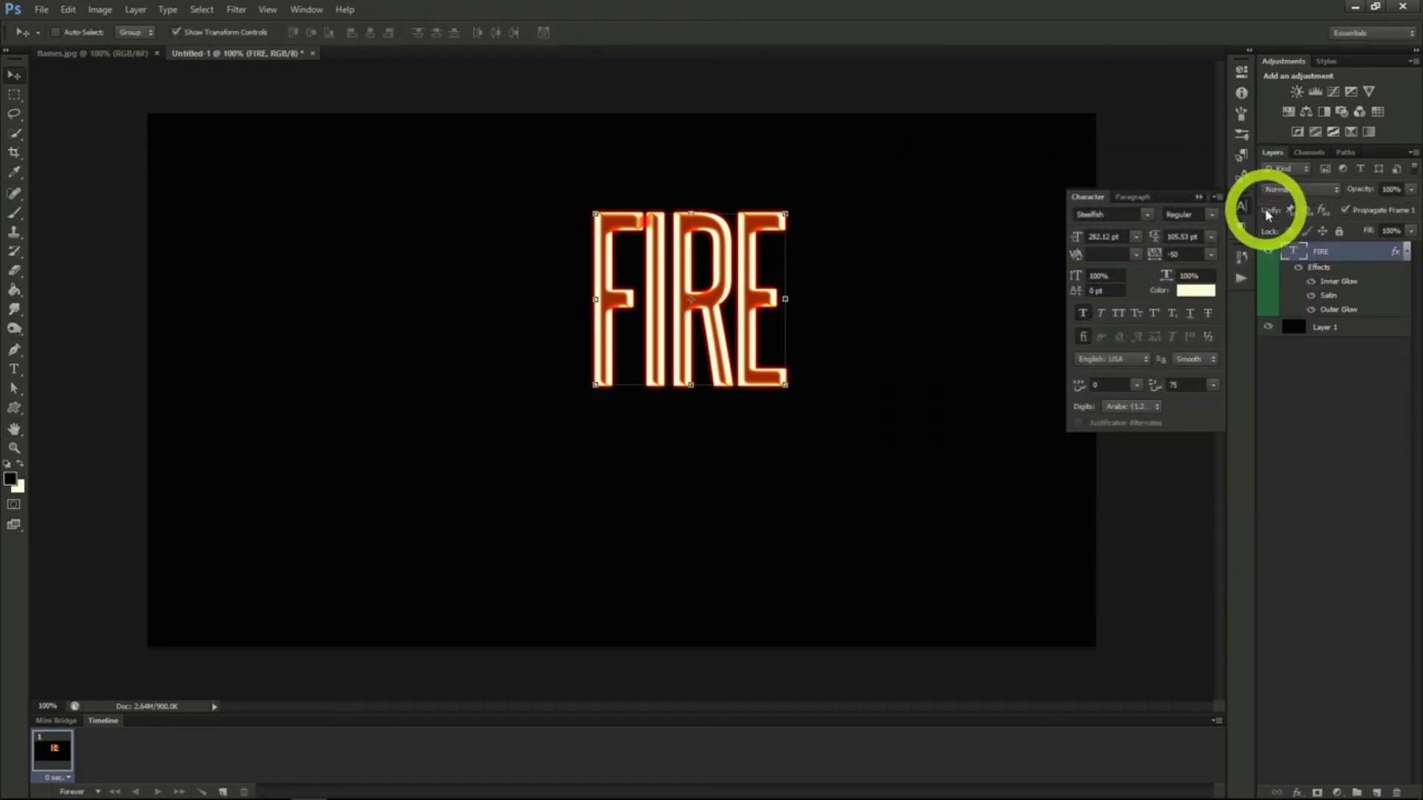
# Step: Rasterize the FIRE text layer and move the text to the centre of the canvas
pyautogui.rightClick(1312, 254)
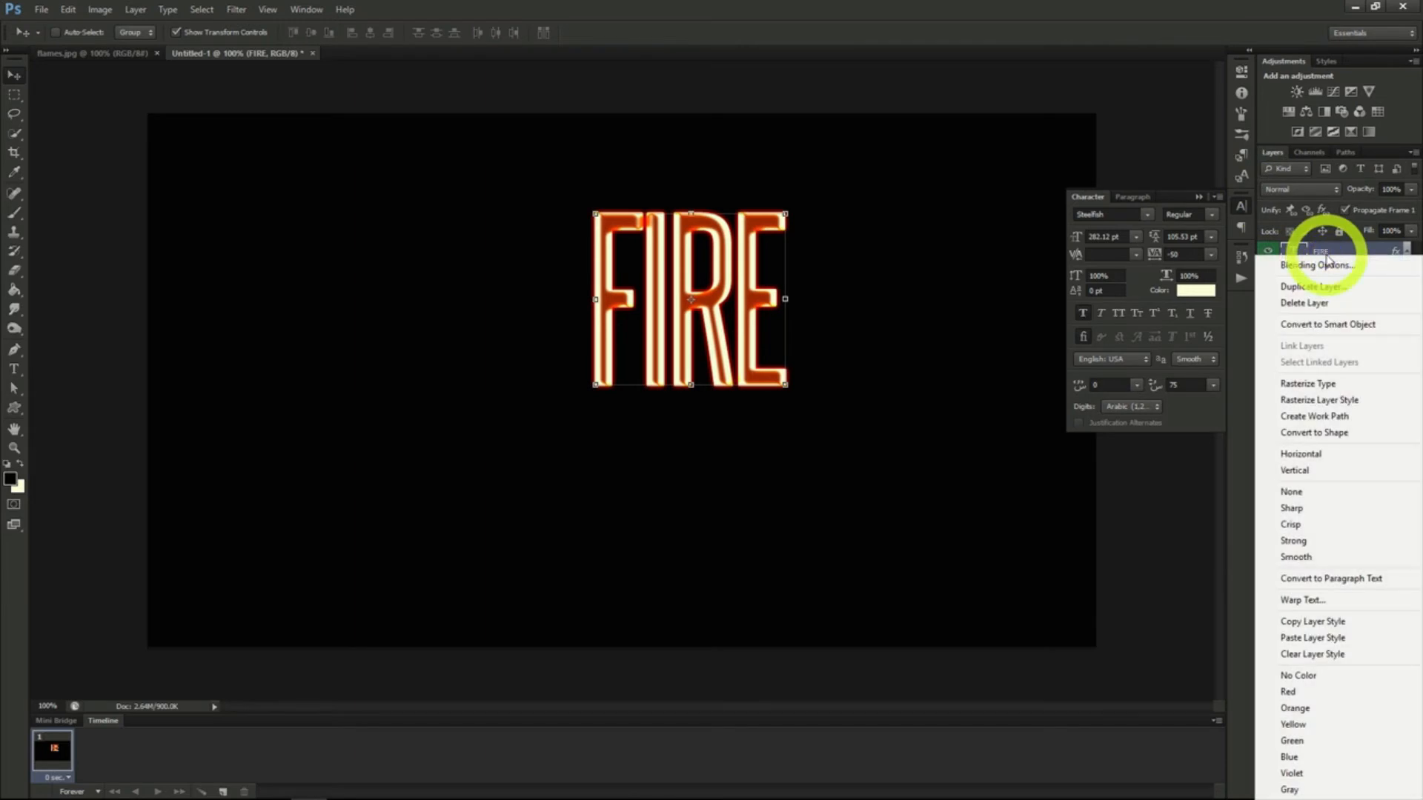
pyautogui.click(1308, 384)
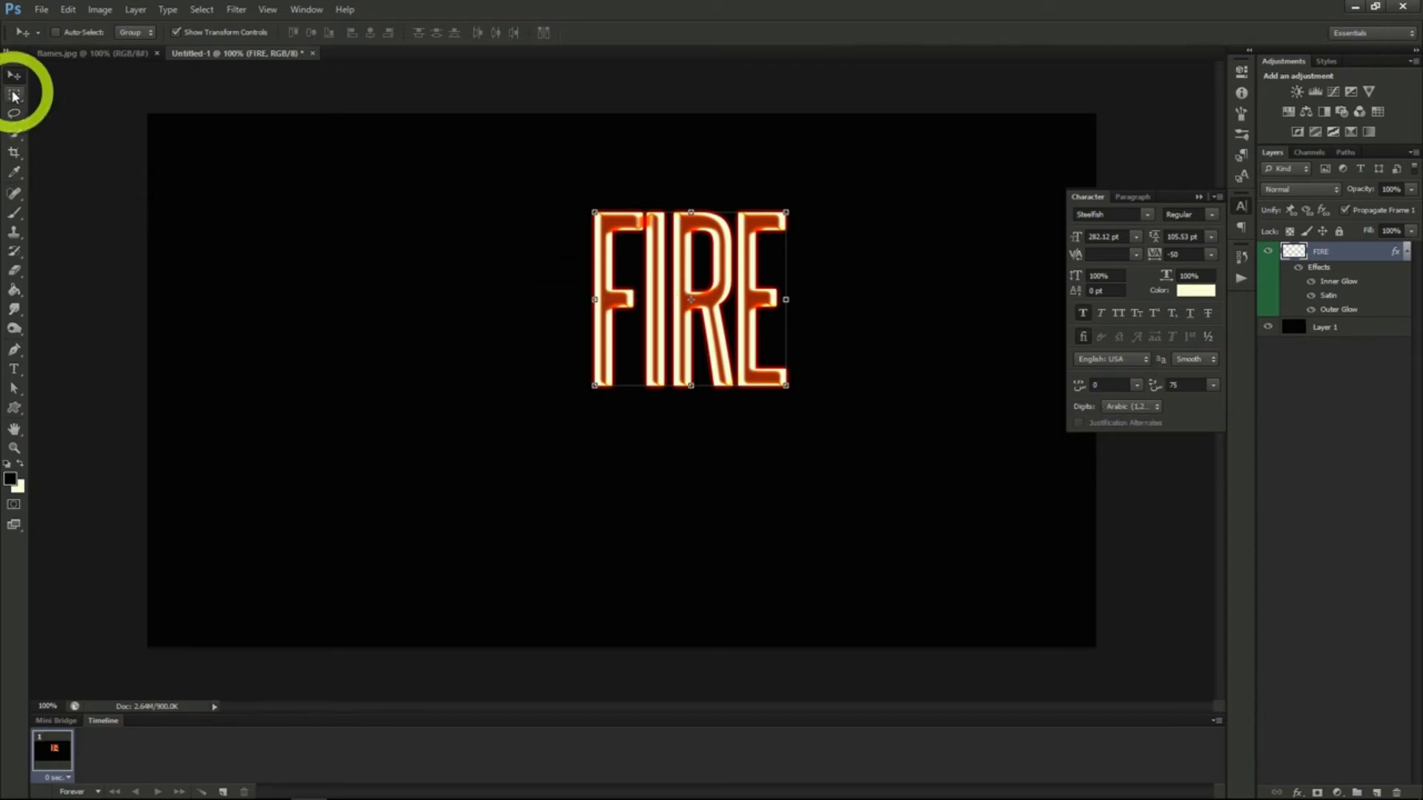
pyautogui.moveTo(721, 265); pyautogui.dragTo(719, 268)
pyautogui.moveTo(647, 341); pyautogui.dragTo(645, 342)
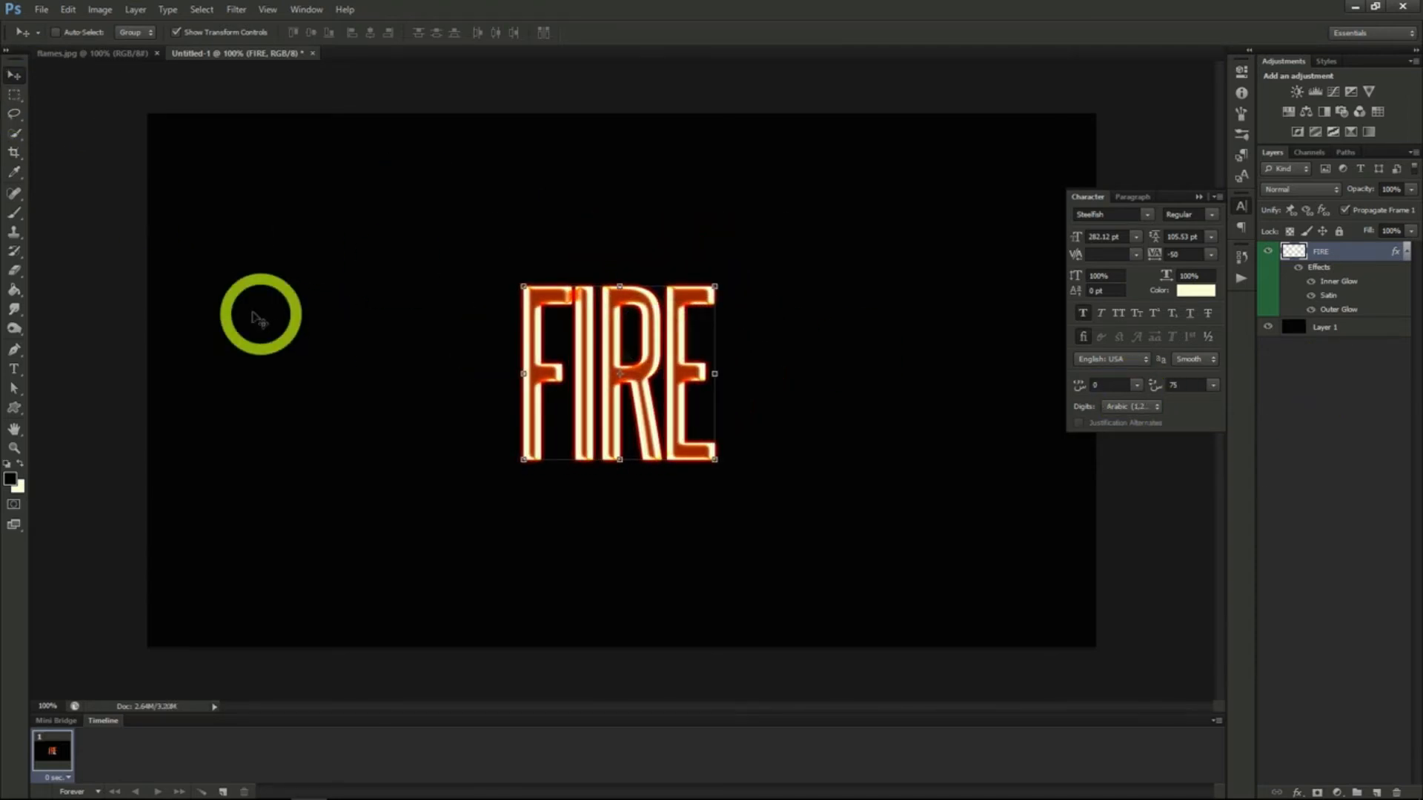
# Step: Fade the upper edge of the FIRE letters with a soft round 250 px Eraser
pyautogui.click(15, 275)
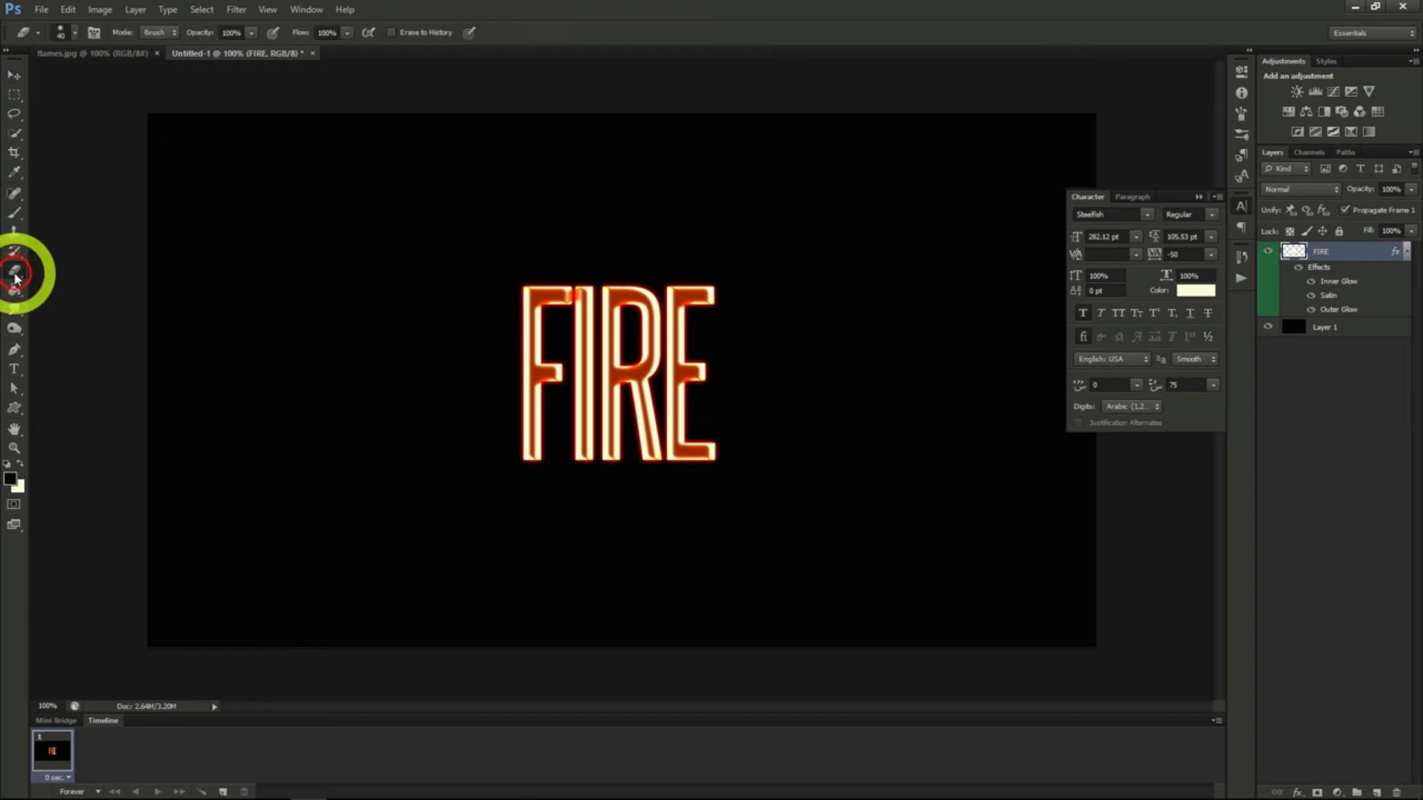
pyautogui.click(63, 32)
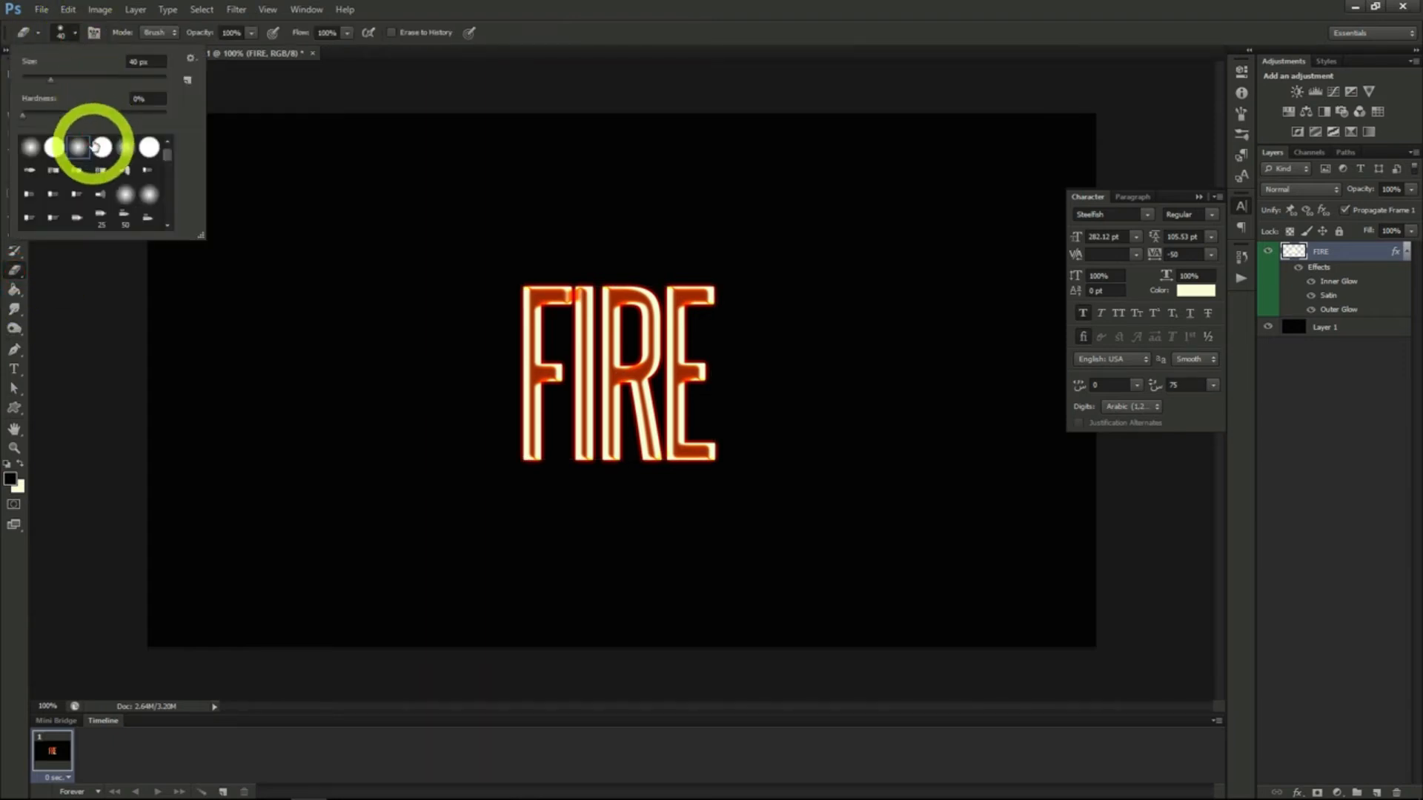
pyautogui.moveTo(50, 77); pyautogui.dragTo(133, 77)
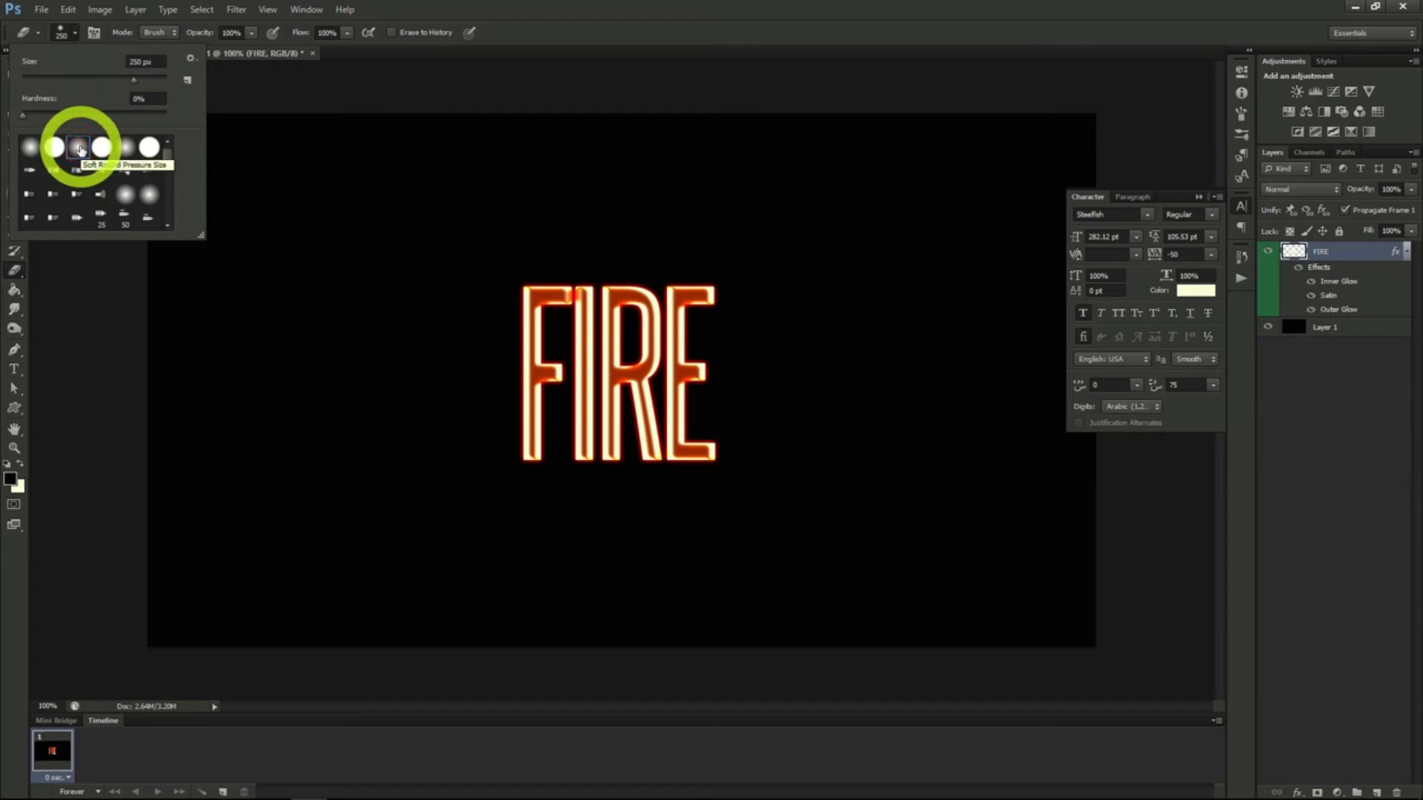
pyautogui.click(68, 32)
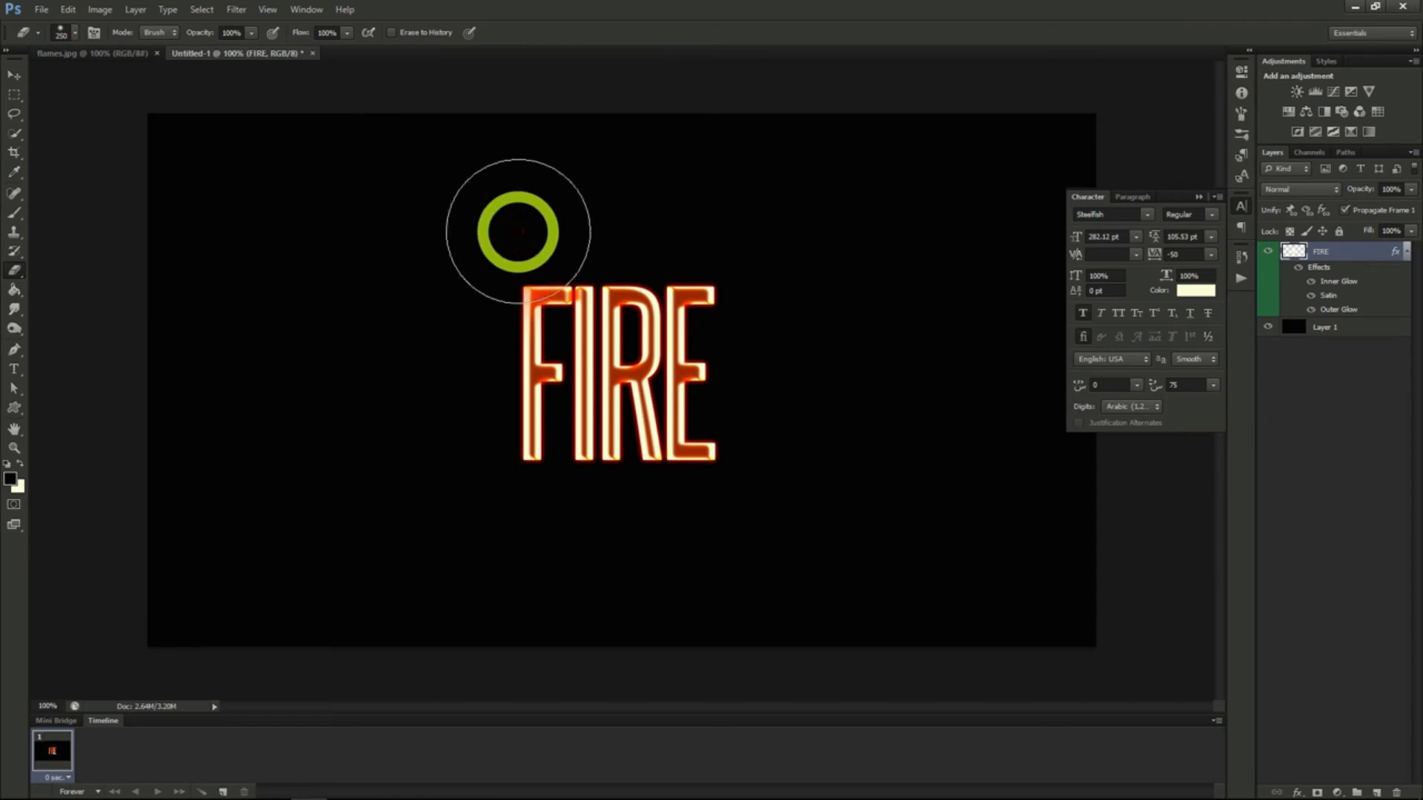
pyautogui.moveTo(540, 231)
pyautogui.mouseDown()
pyautogui.moveTo(734, 232)
pyautogui.moveTo(513, 233)
pyautogui.moveTo(695, 229)
pyautogui.mouseUp()
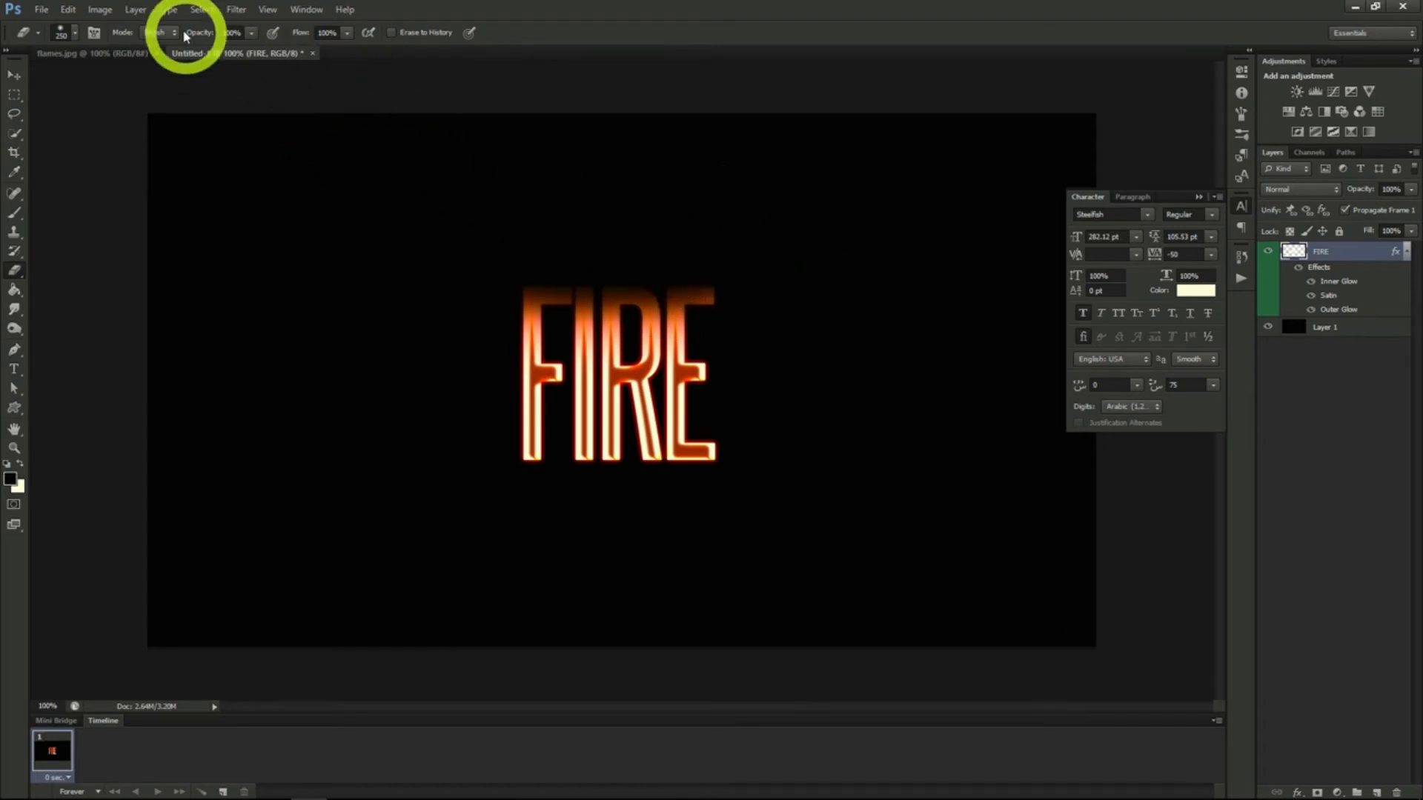
# Step: Apply the ZigZag distortion to the FIRE layer with amount 4, ridges 4 and the Pond Ripples style
pyautogui.click(237, 9)
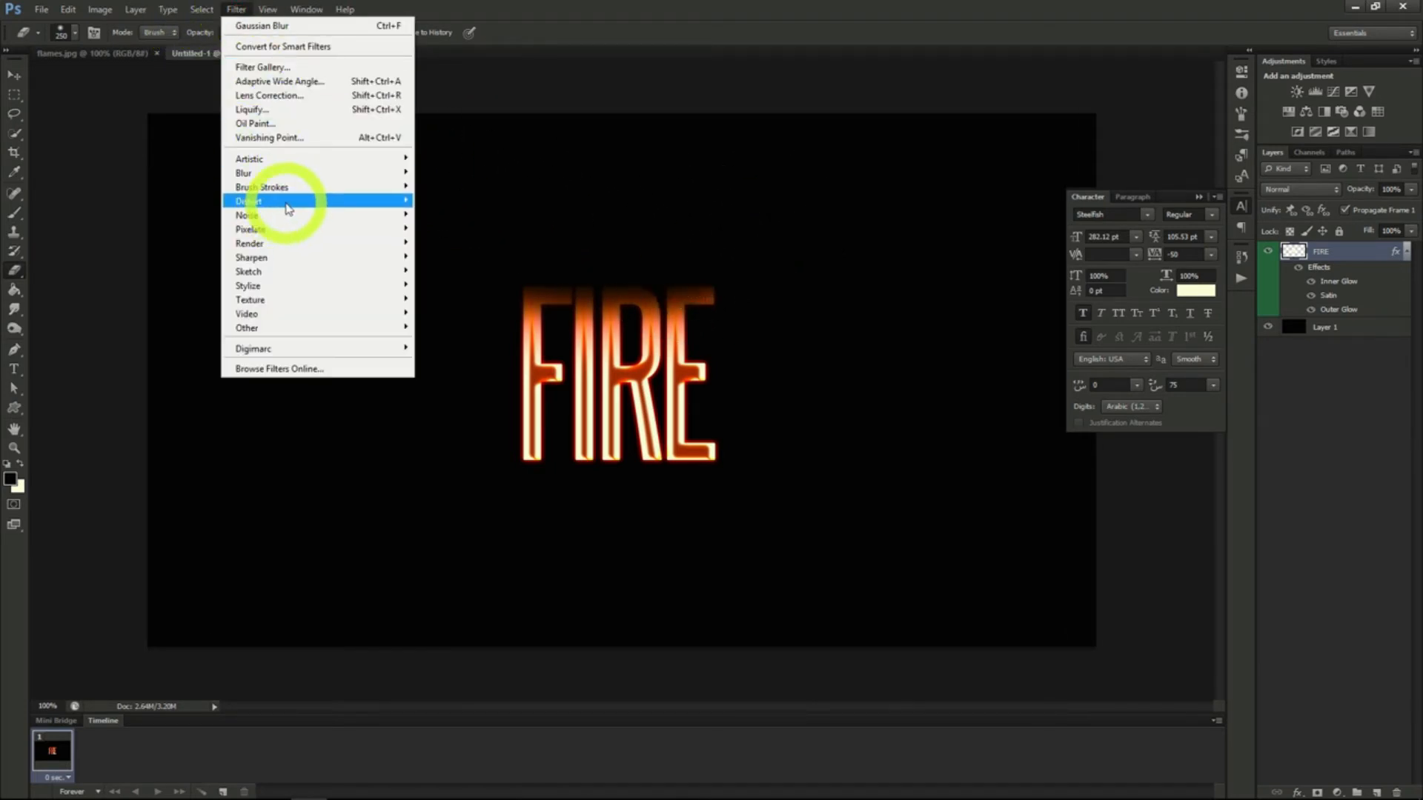
pyautogui.moveTo(289, 209)
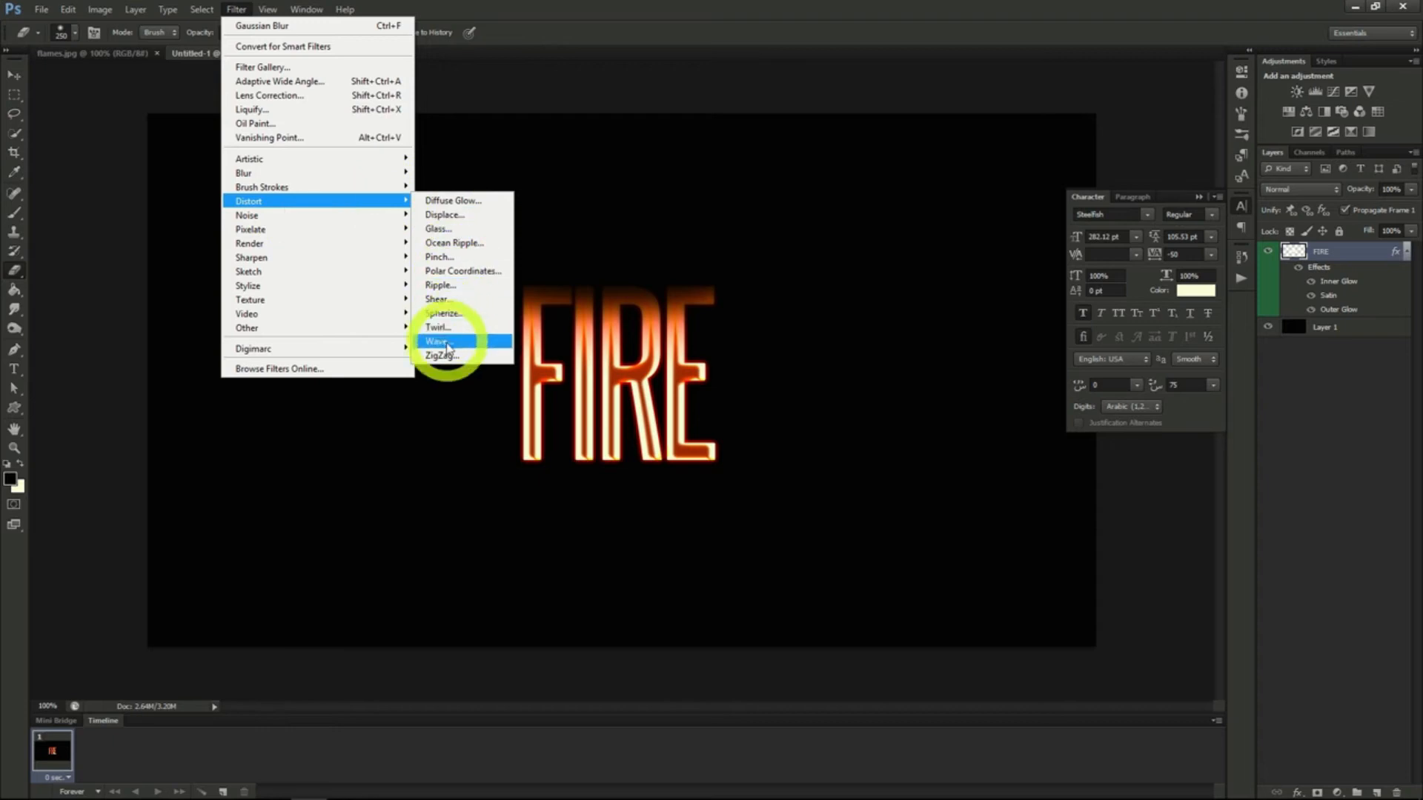
pyautogui.click(445, 353)
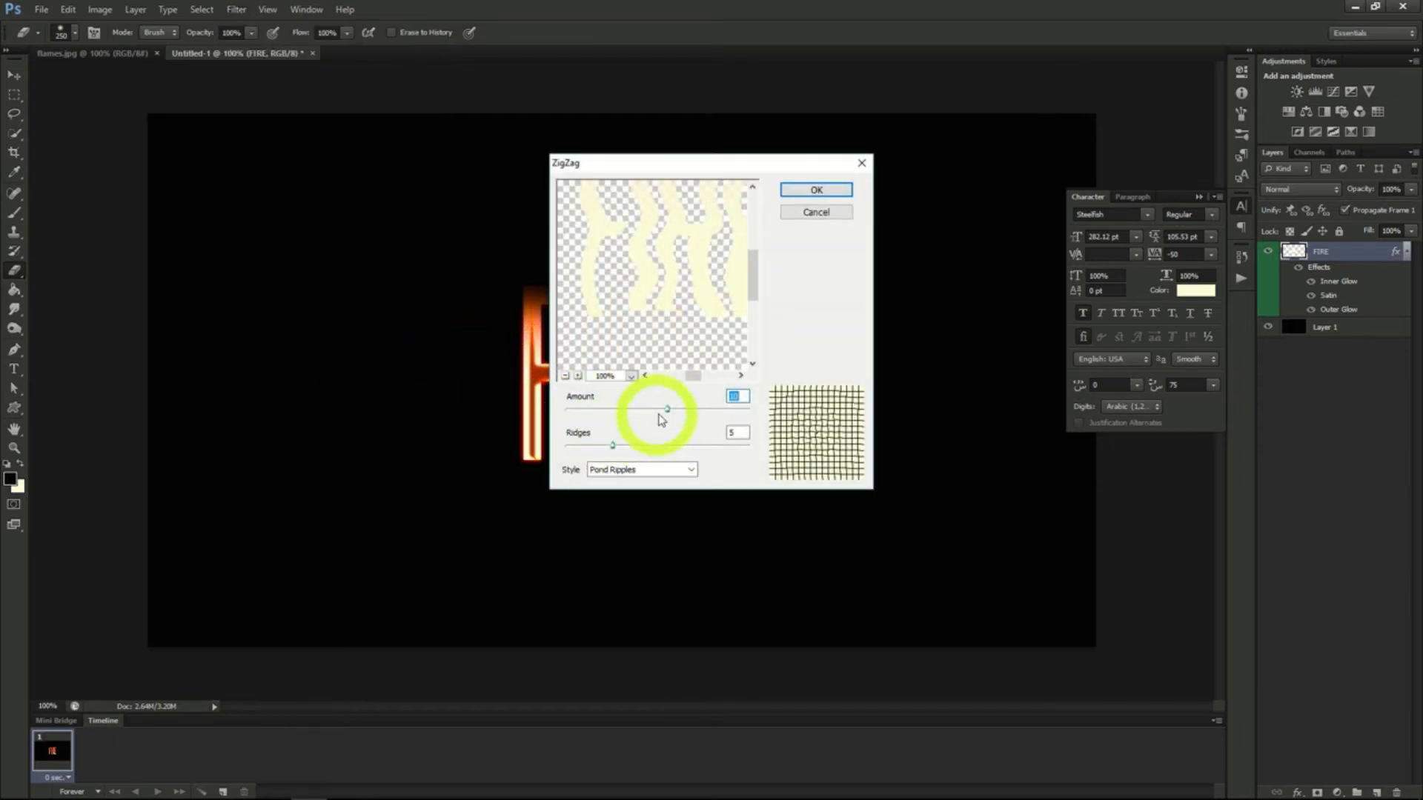
pyautogui.moveTo(669, 413)
pyautogui.mouseDown()
pyautogui.moveTo(626, 407)
pyautogui.moveTo(661, 409)
pyautogui.mouseUp()
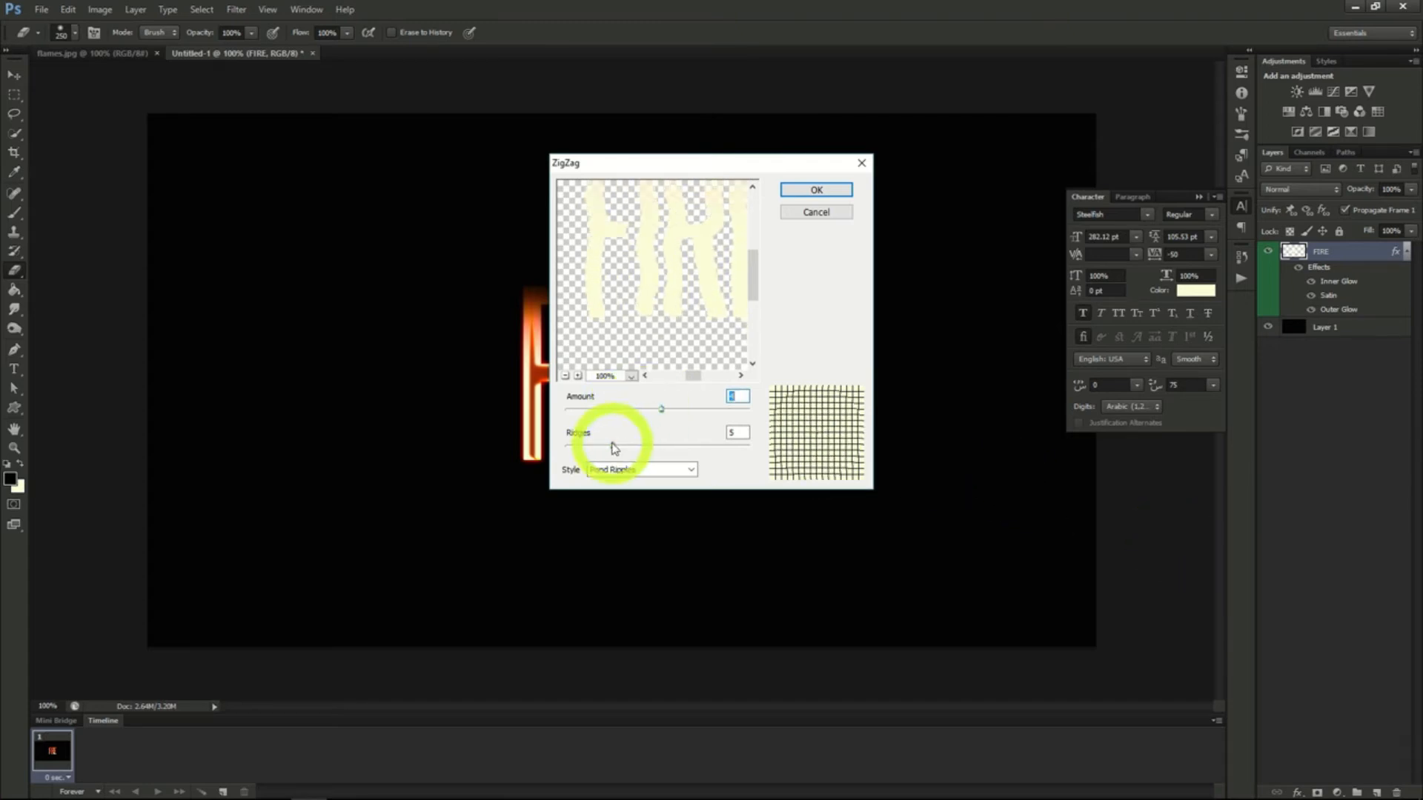
pyautogui.moveTo(613, 446); pyautogui.dragTo(607, 445)
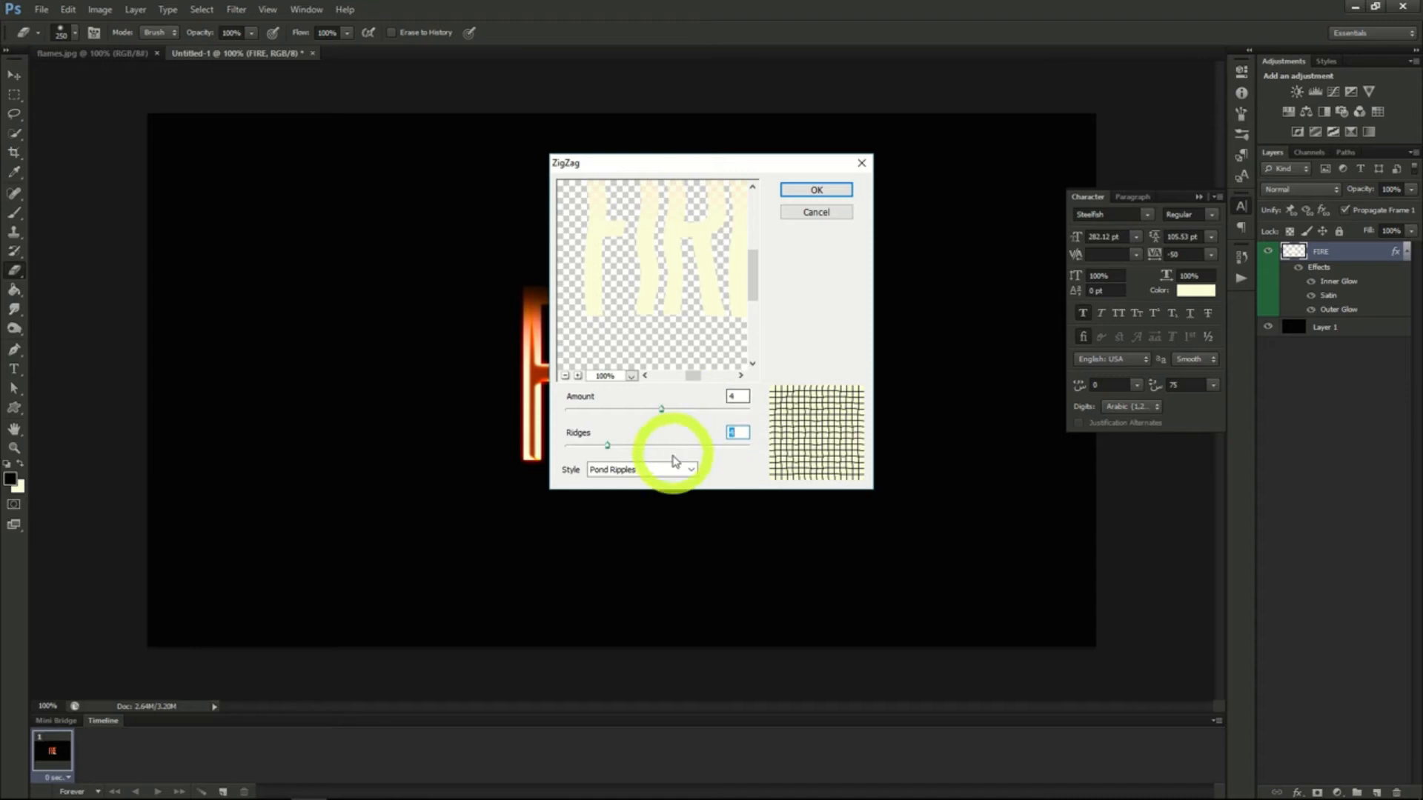
pyautogui.click(807, 191)
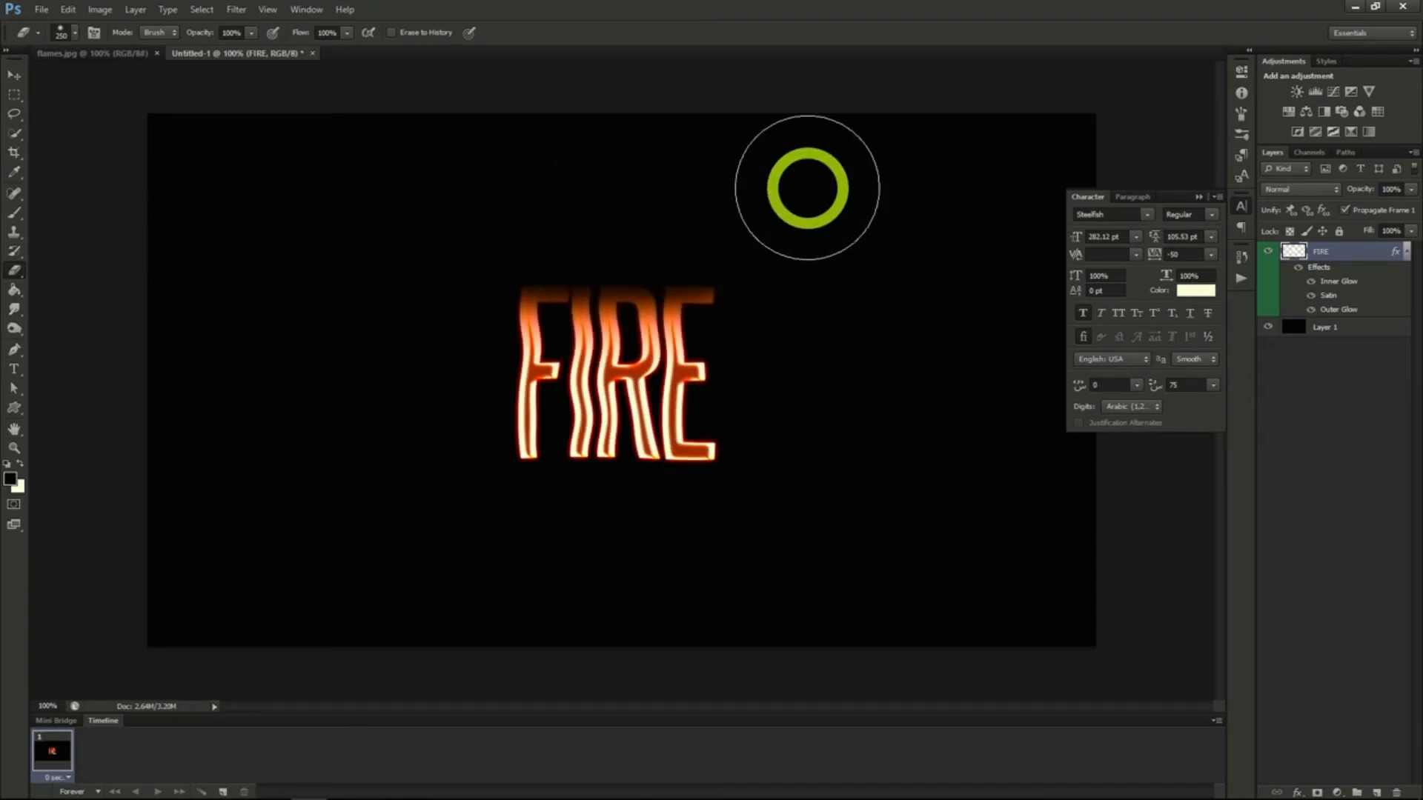
# Step: Copy the flames.jpg layer into the FIRE document and load its Green channel as a selection
pyautogui.click(116, 54)
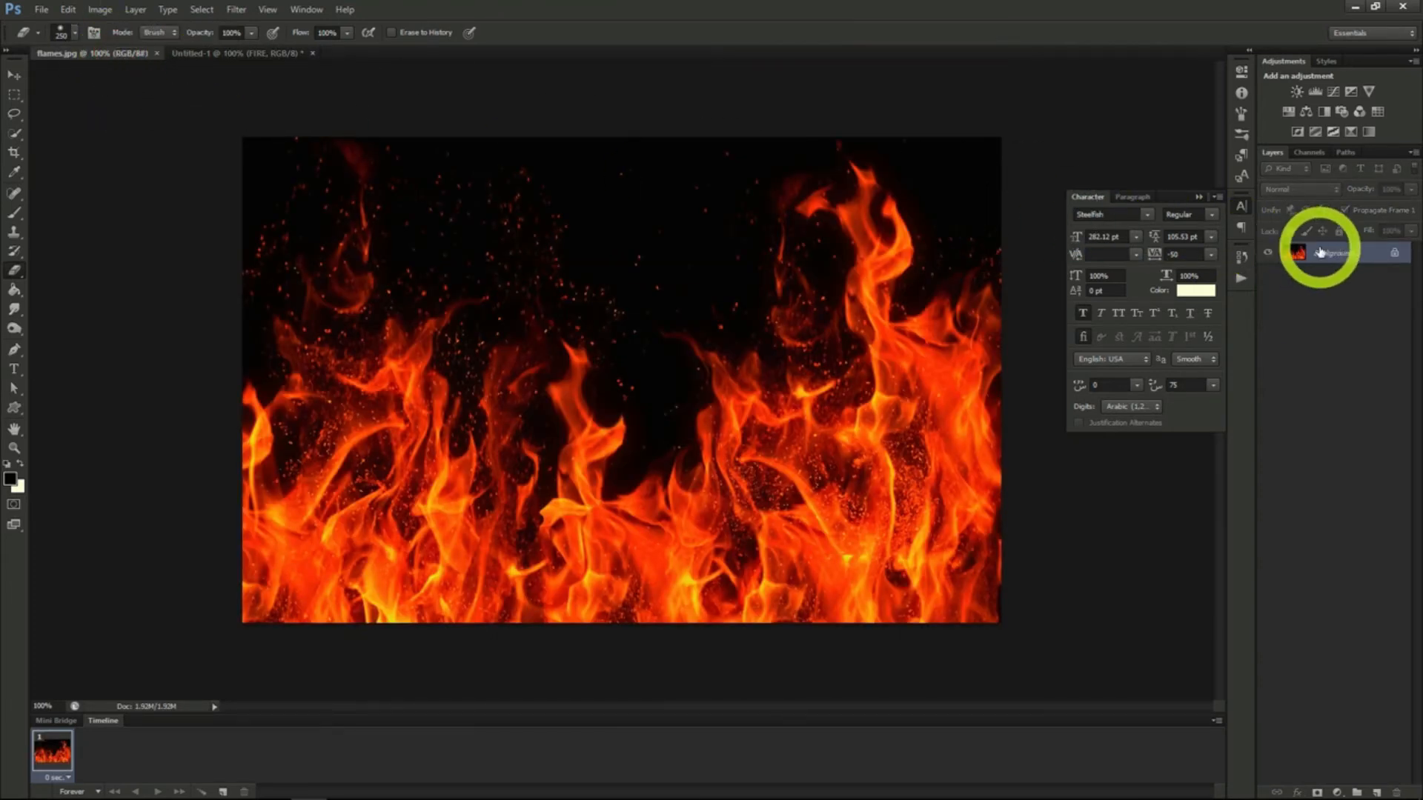
pyautogui.moveTo(1320, 252); pyautogui.dragTo(263, 57)
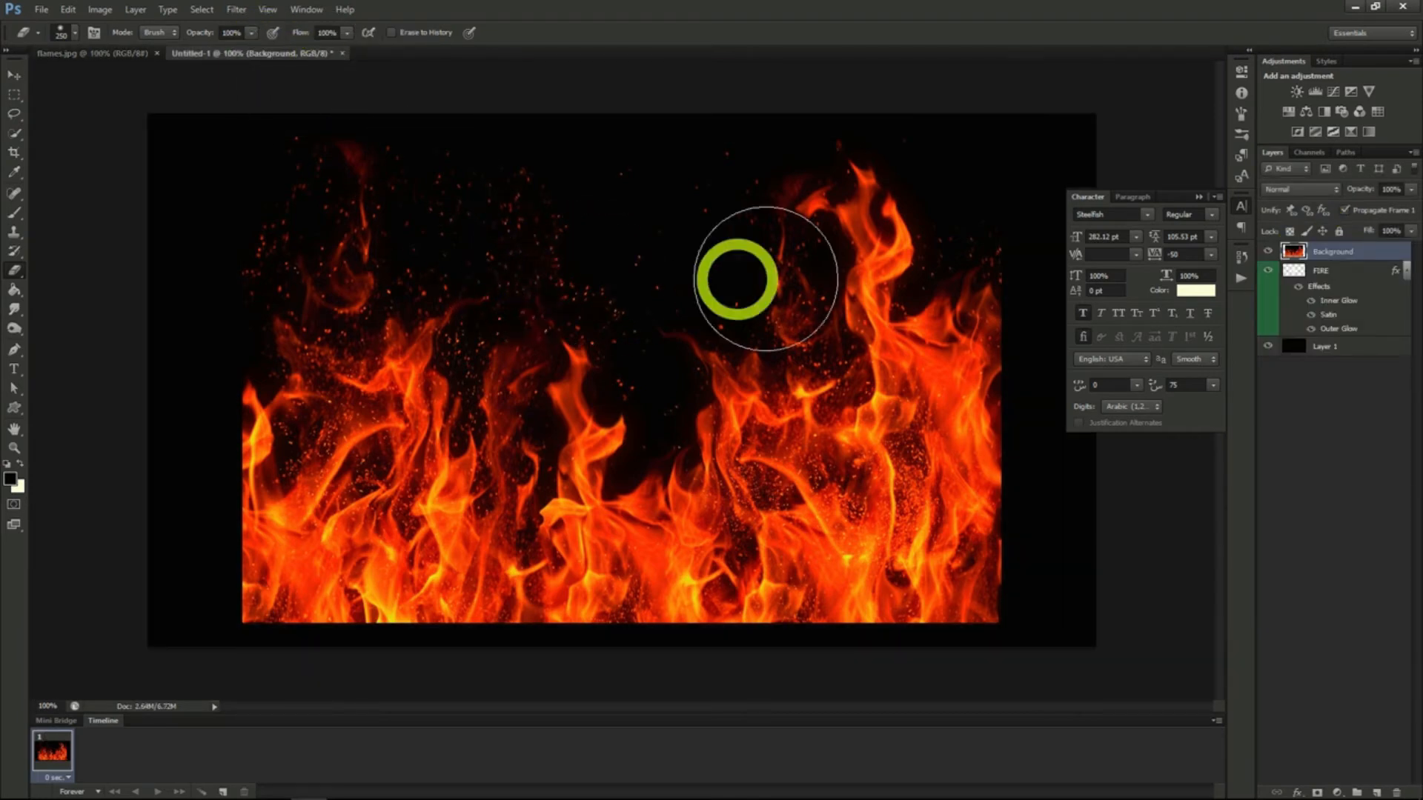
pyautogui.click(1307, 153)
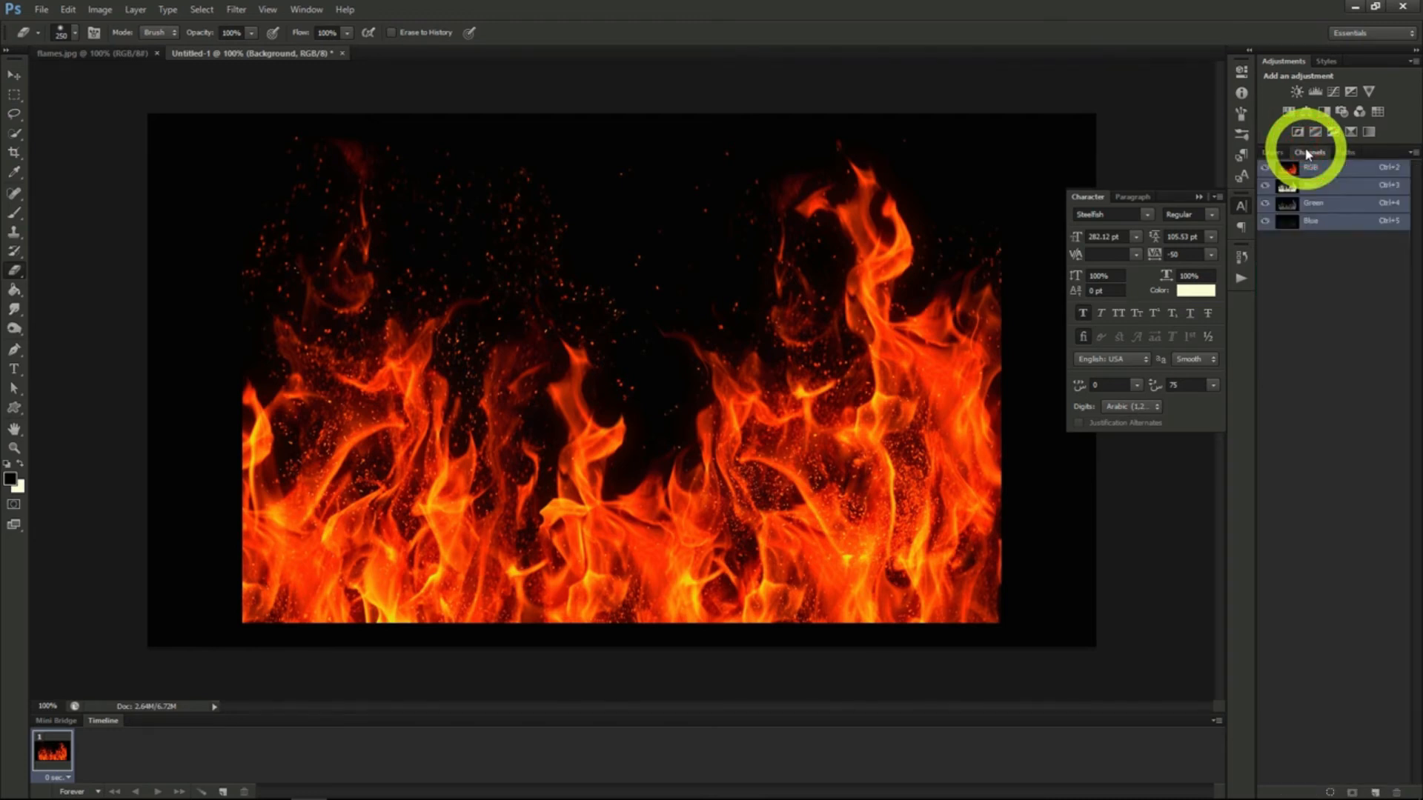
pyautogui.keyDown('ctrl'); pyautogui.click(1318, 208); pyautogui.keyUp('ctrl')
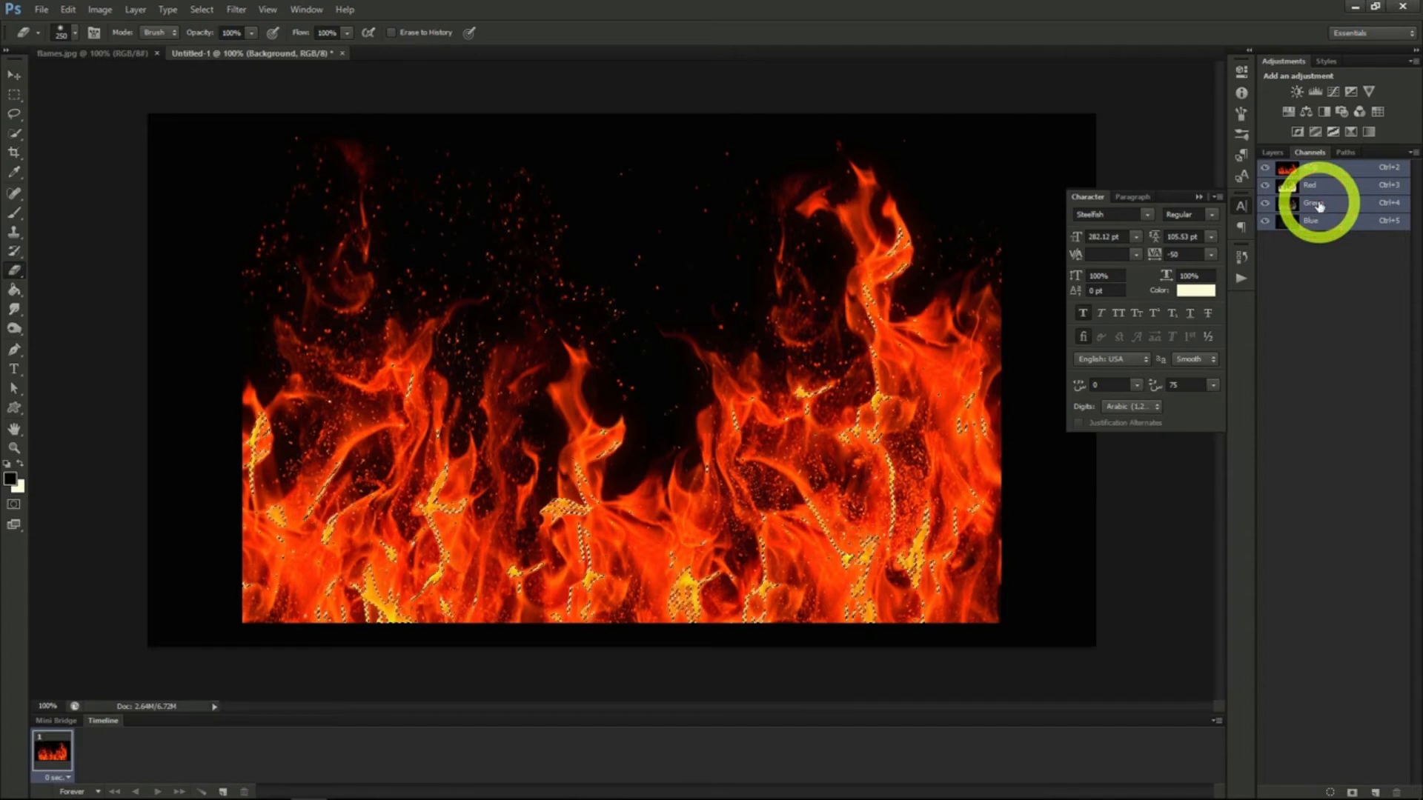
# Step: Copy the selected flame highlights onto a new layer and delete the original full flames layer
pyautogui.click(1280, 153)
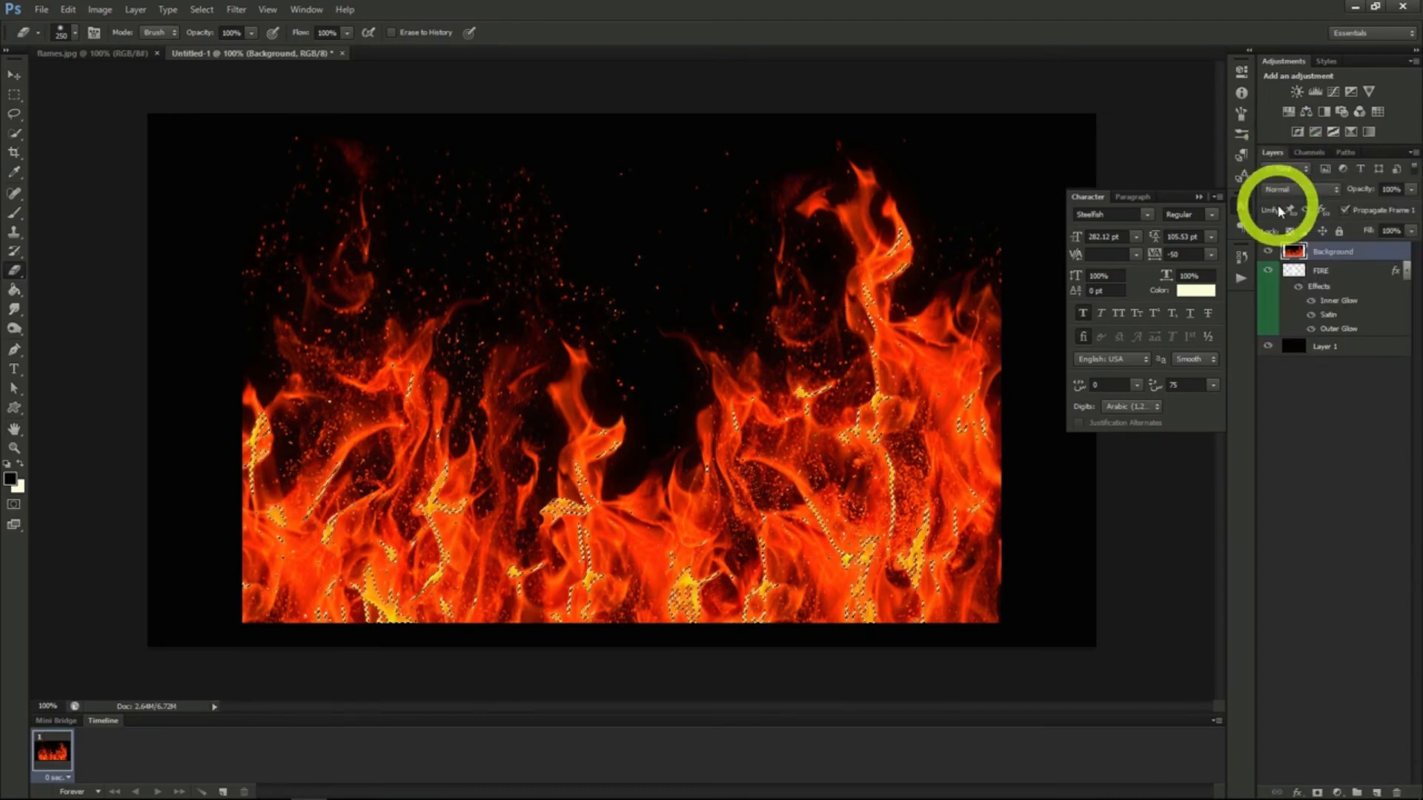
pyautogui.hotkey('ctrl', 'j')
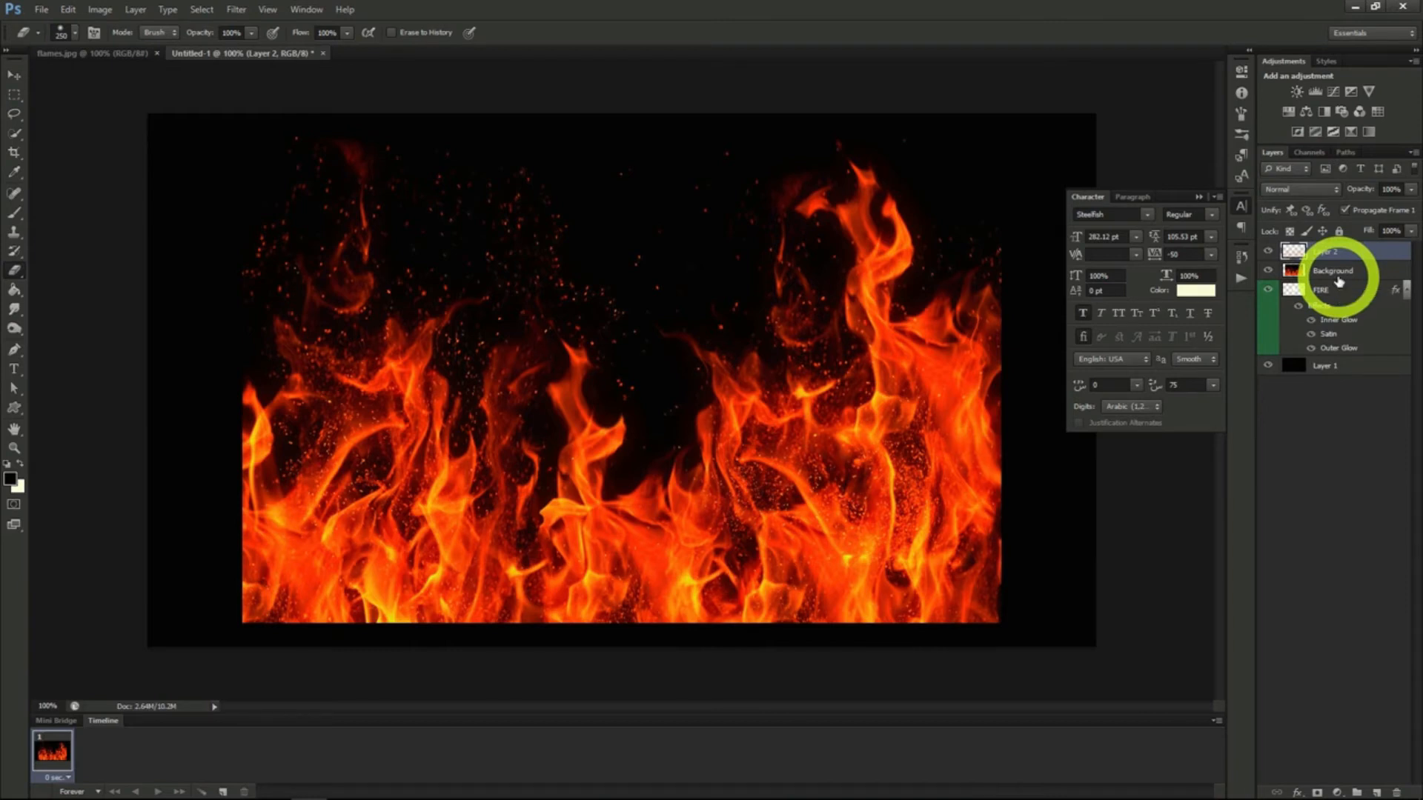
pyautogui.click(1321, 272)
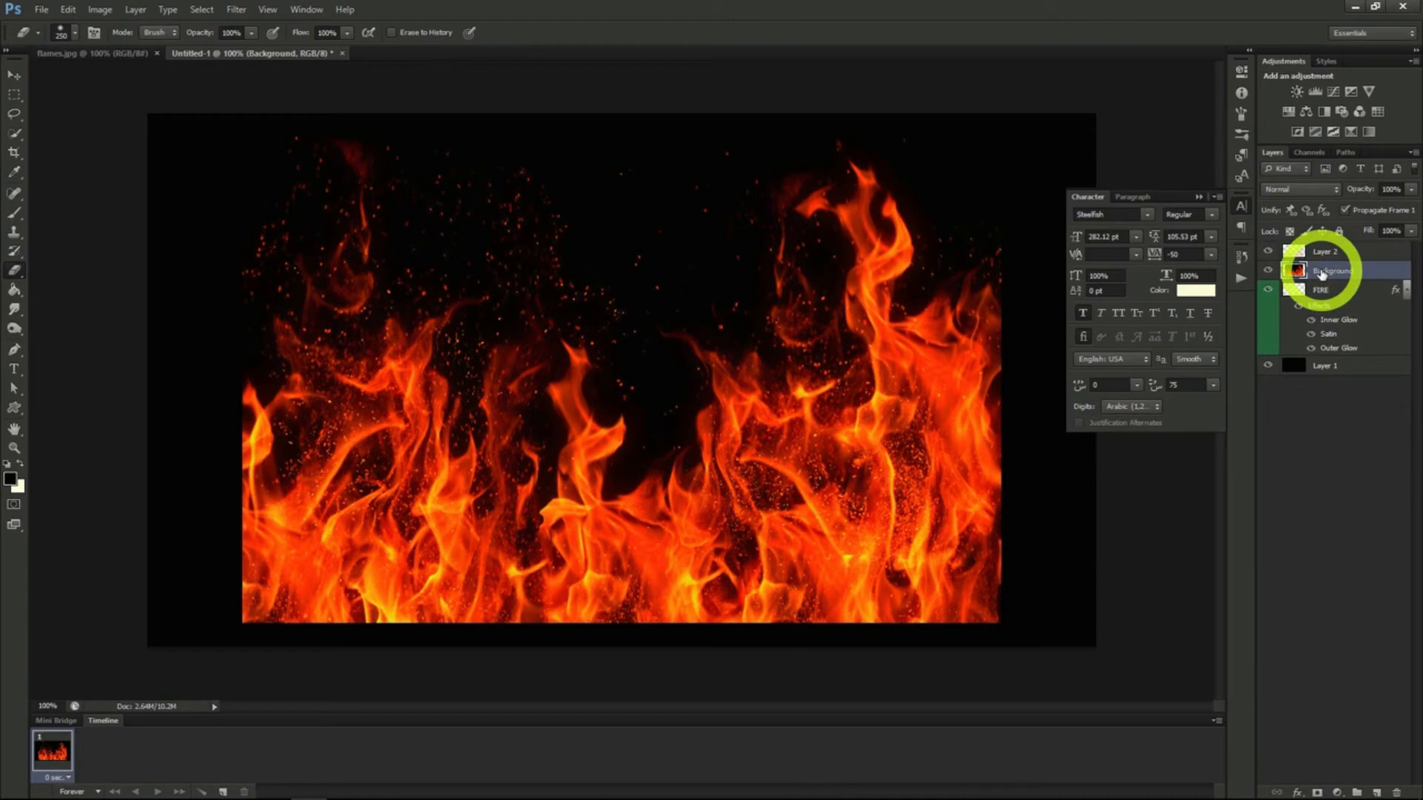
pyautogui.press('Delete')
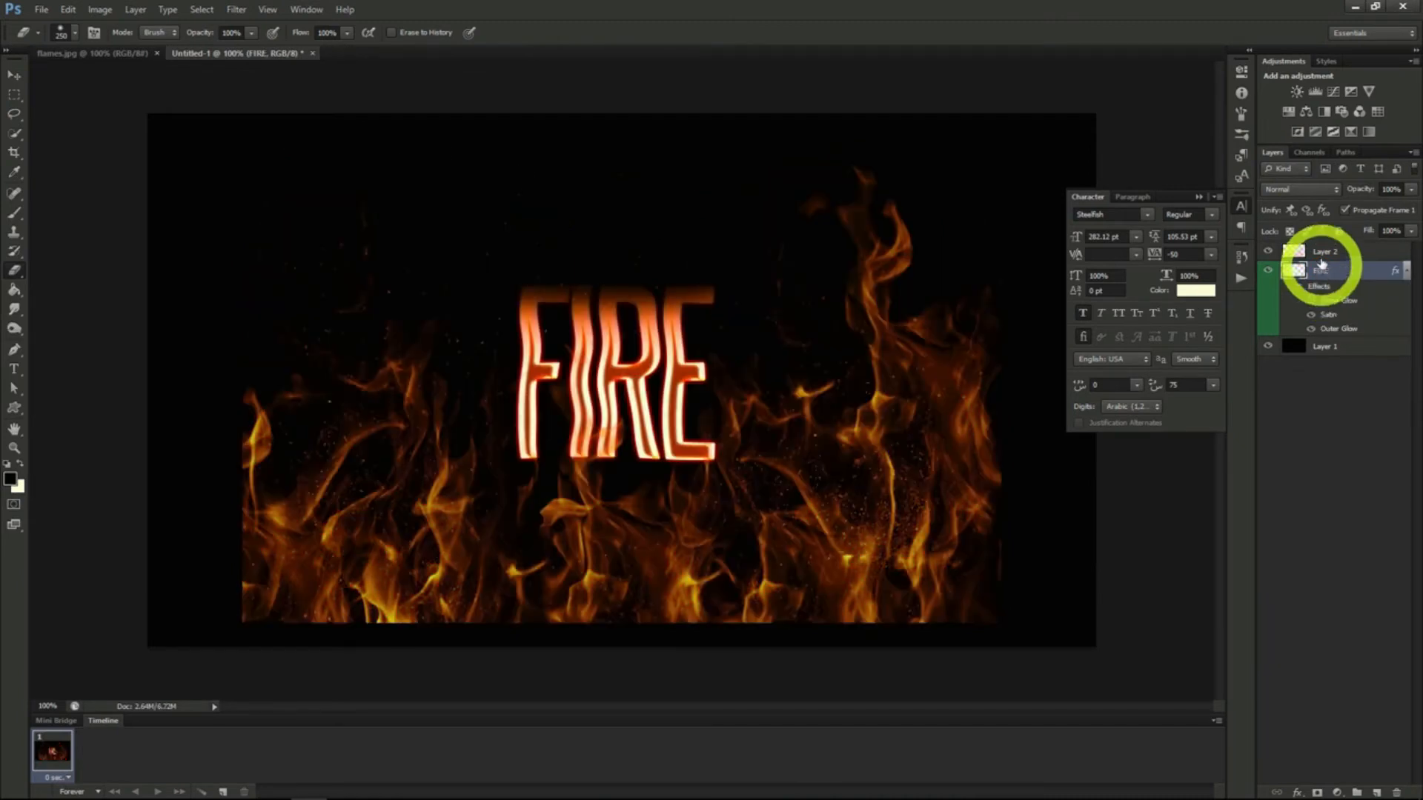
# Step: Rename the extracted flames layer as Fire Main
pyautogui.click(1322, 254)
pyautogui.doubleClick(1328, 253)
pyautogui.write('FireMain')
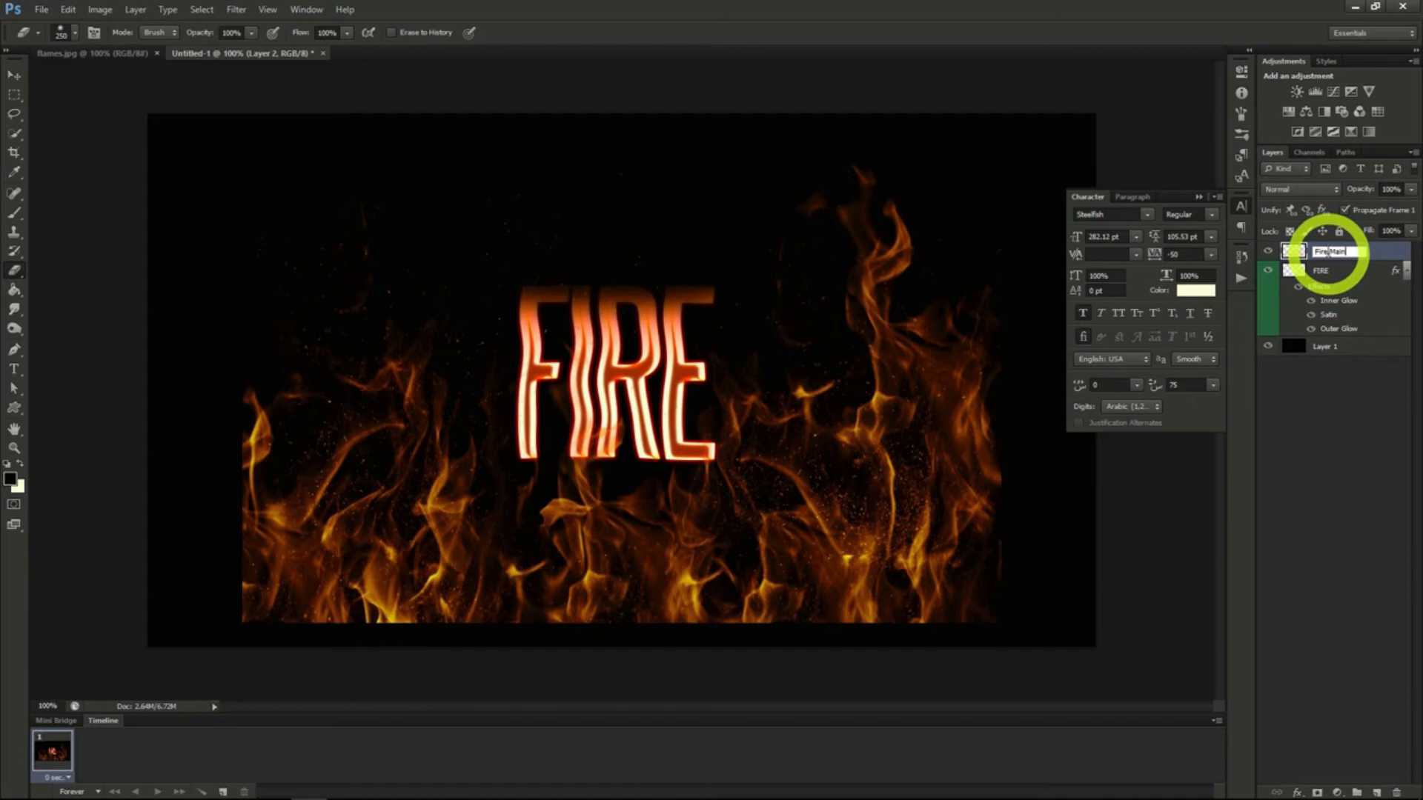
pyautogui.press('Return')
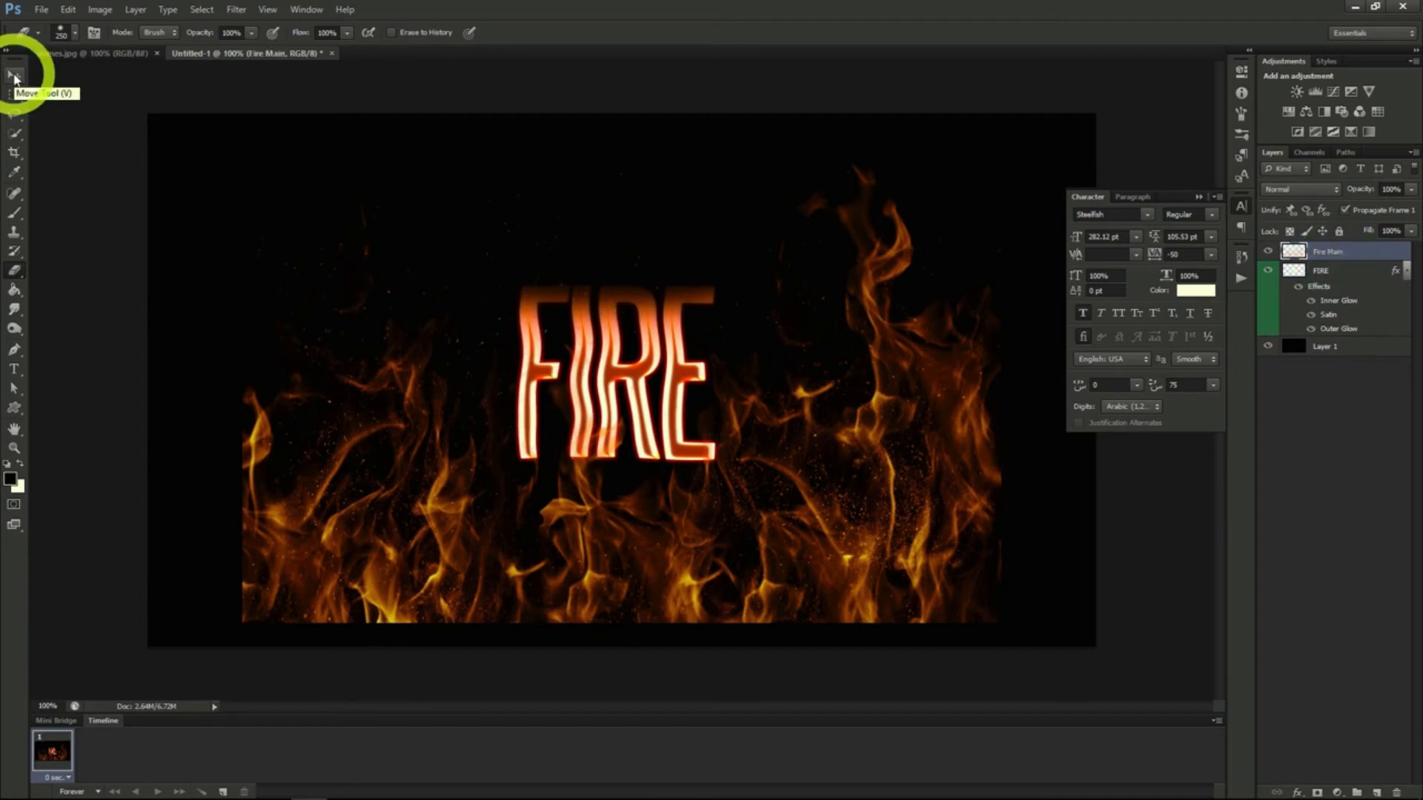
# Step: Scale the Fire Main layer down proportionally and position its flames over the FIRE letters
pyautogui.click(15, 76)
pyautogui.moveTo(826, 515); pyautogui.dragTo(816, 470)
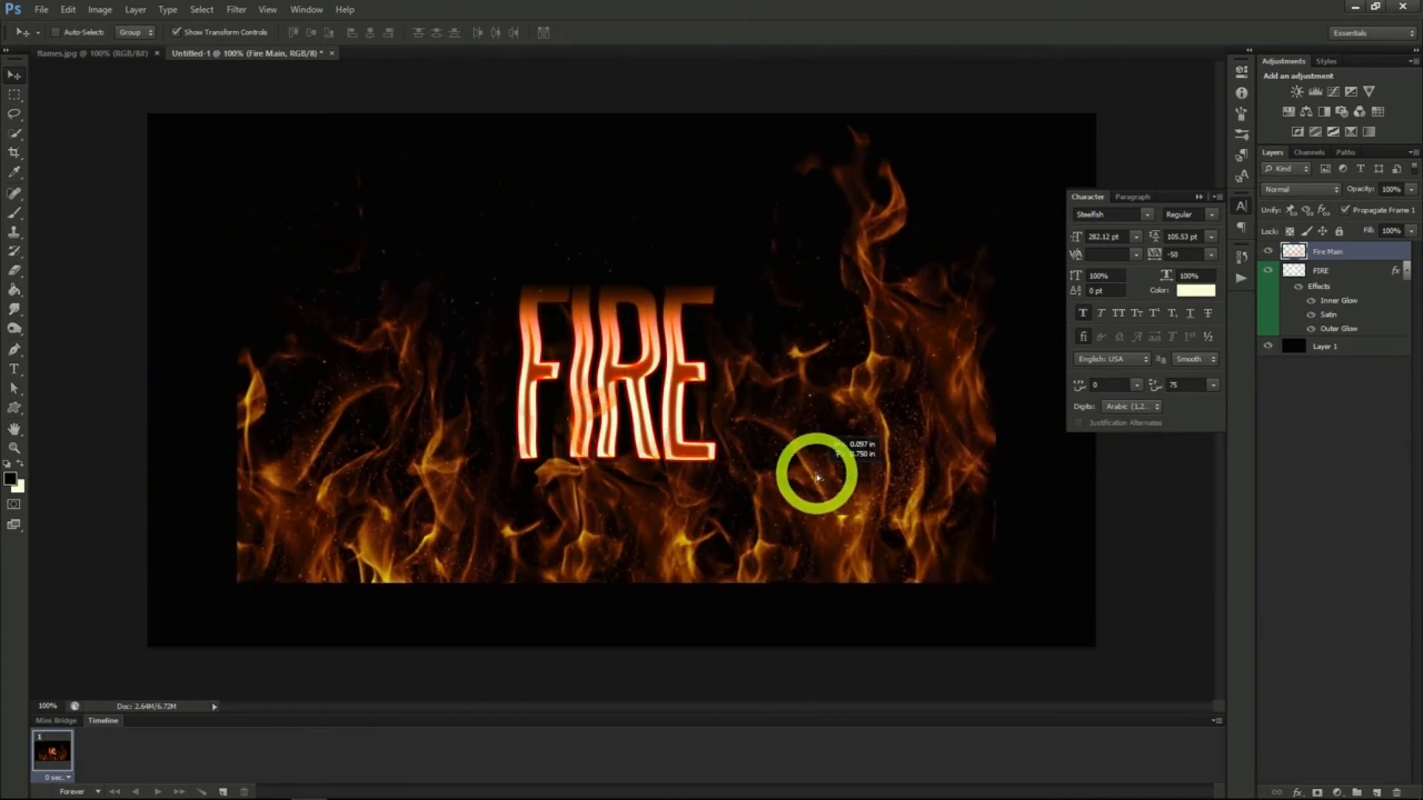
pyautogui.click(995, 97)
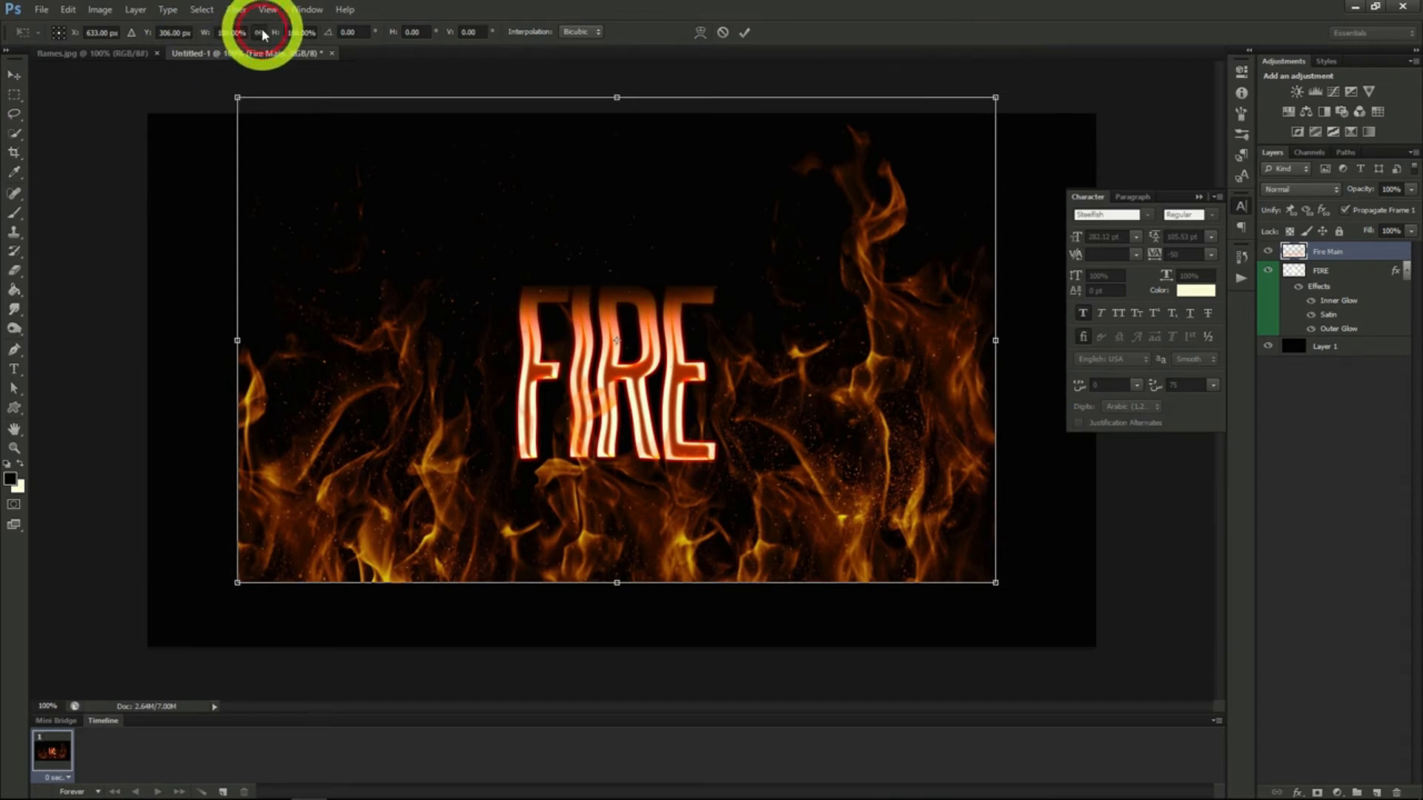
pyautogui.click(261, 33)
pyautogui.moveTo(995, 97); pyautogui.dragTo(657, 314)
pyautogui.moveTo(533, 510)
pyautogui.mouseDown()
pyautogui.moveTo(647, 393)
pyautogui.moveTo(629, 397)
pyautogui.mouseUp()
pyautogui.press('Return')
pyautogui.press('e')
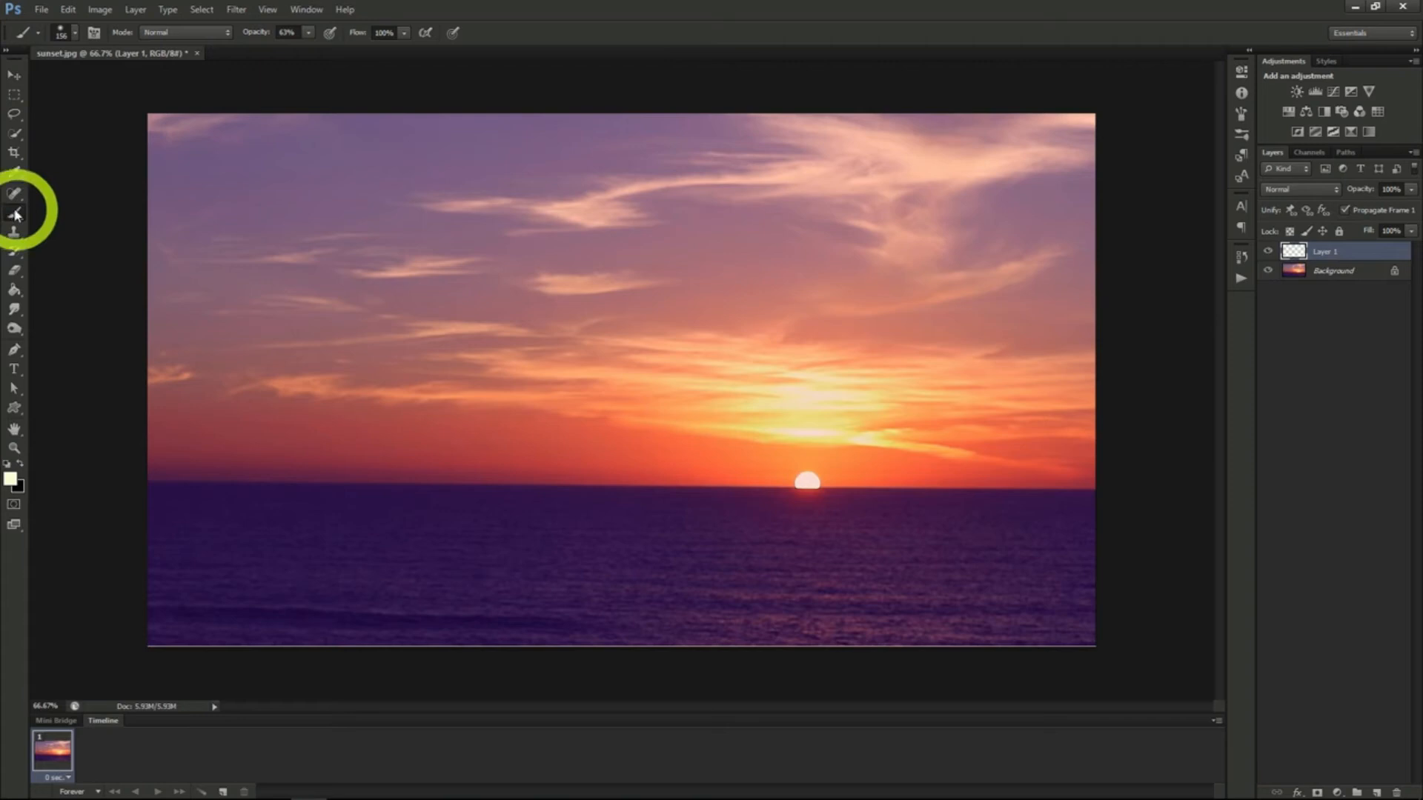
# Step: Set the soft round Brush to 300 px and paint one pale dab on Layer 1, above the horizon beside the sun
pyautogui.click(77, 34)
pyautogui.moveTo(128, 84); pyautogui.dragTo(140, 86)
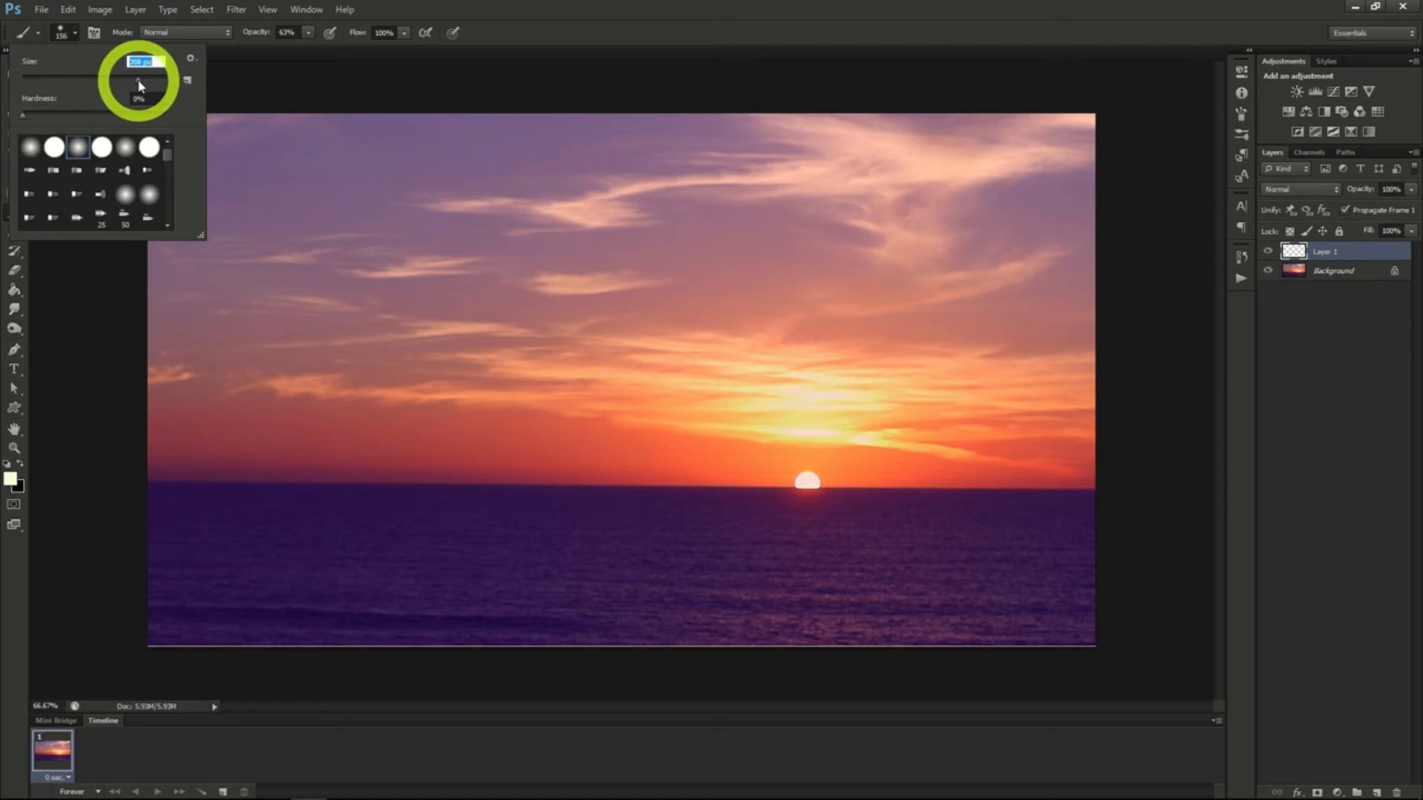
pyautogui.click(74, 29)
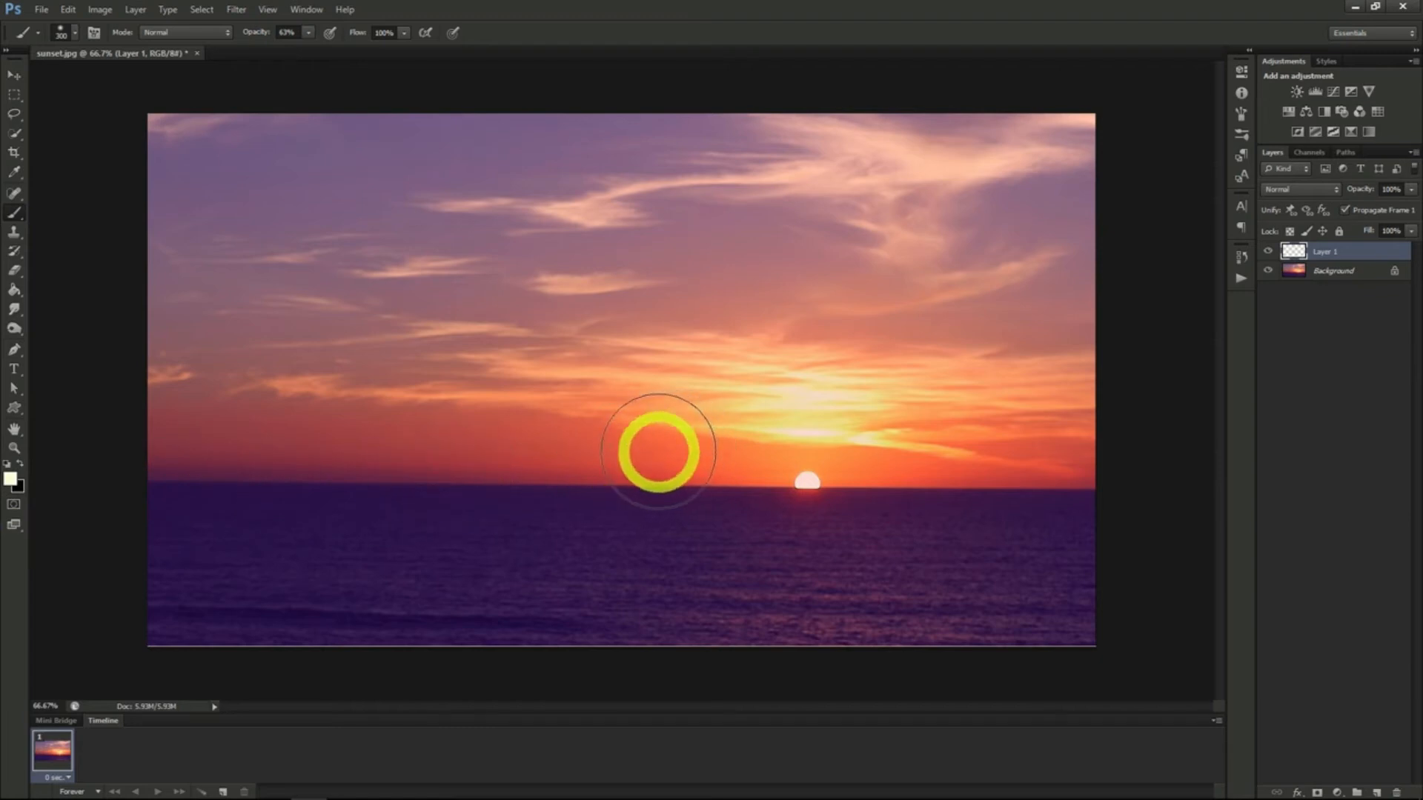
pyautogui.click(658, 452)
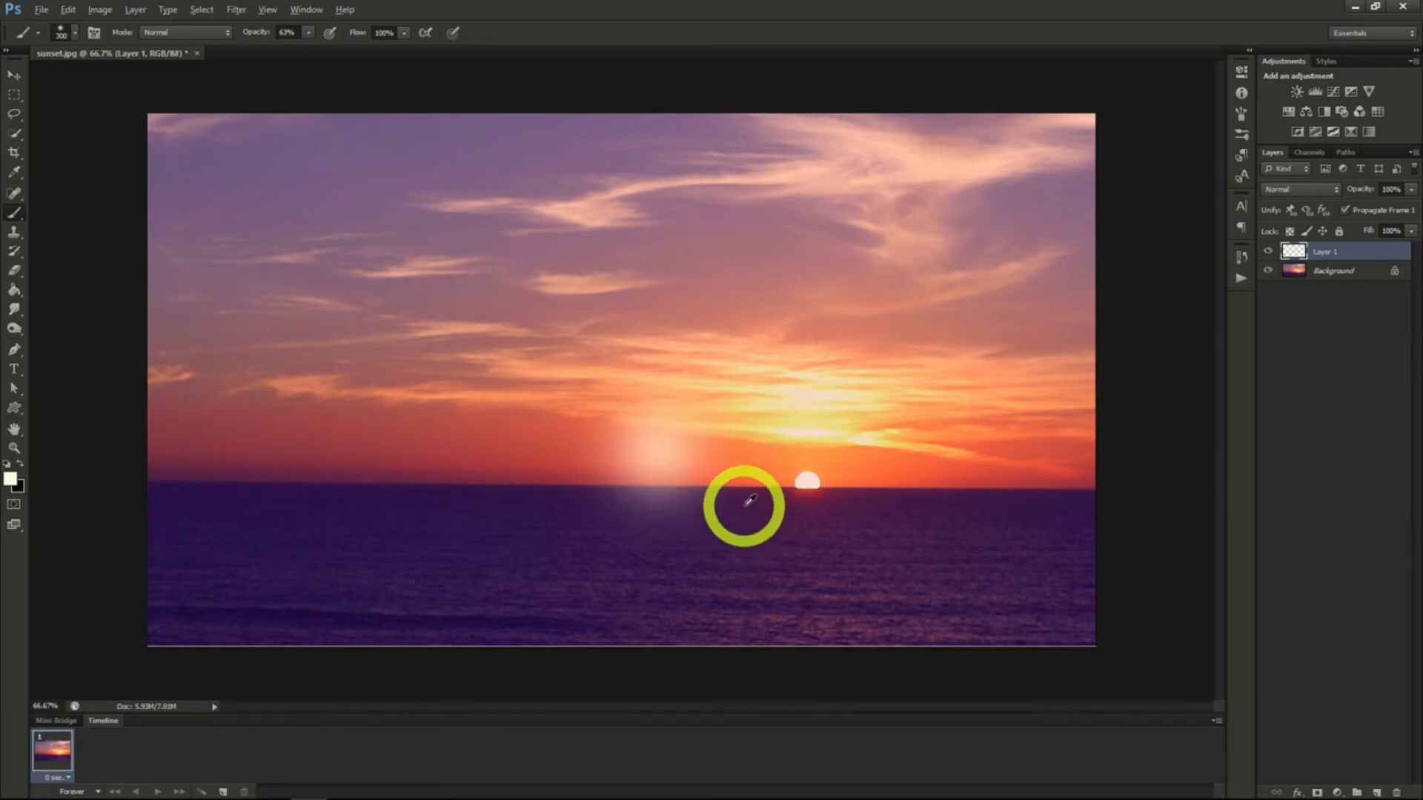
# Step: Apply monochromatic Add Noise to the white glow on Layer 1 with a 3.5% amount and uniform distribution
pyautogui.scroll(5, 740, 508)
pyautogui.scroll(1, 717, 491)
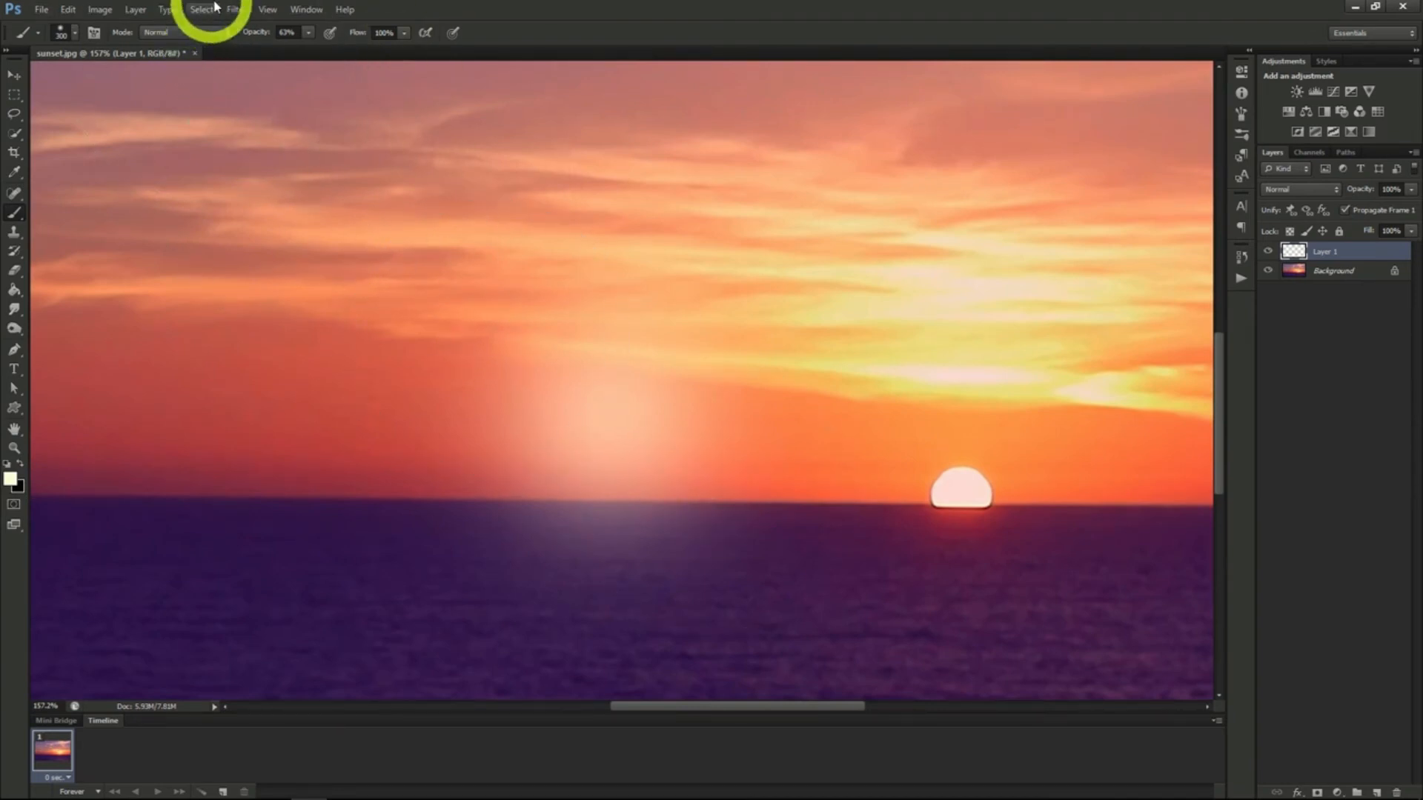
pyautogui.click(236, 9)
pyautogui.moveTo(301, 215)
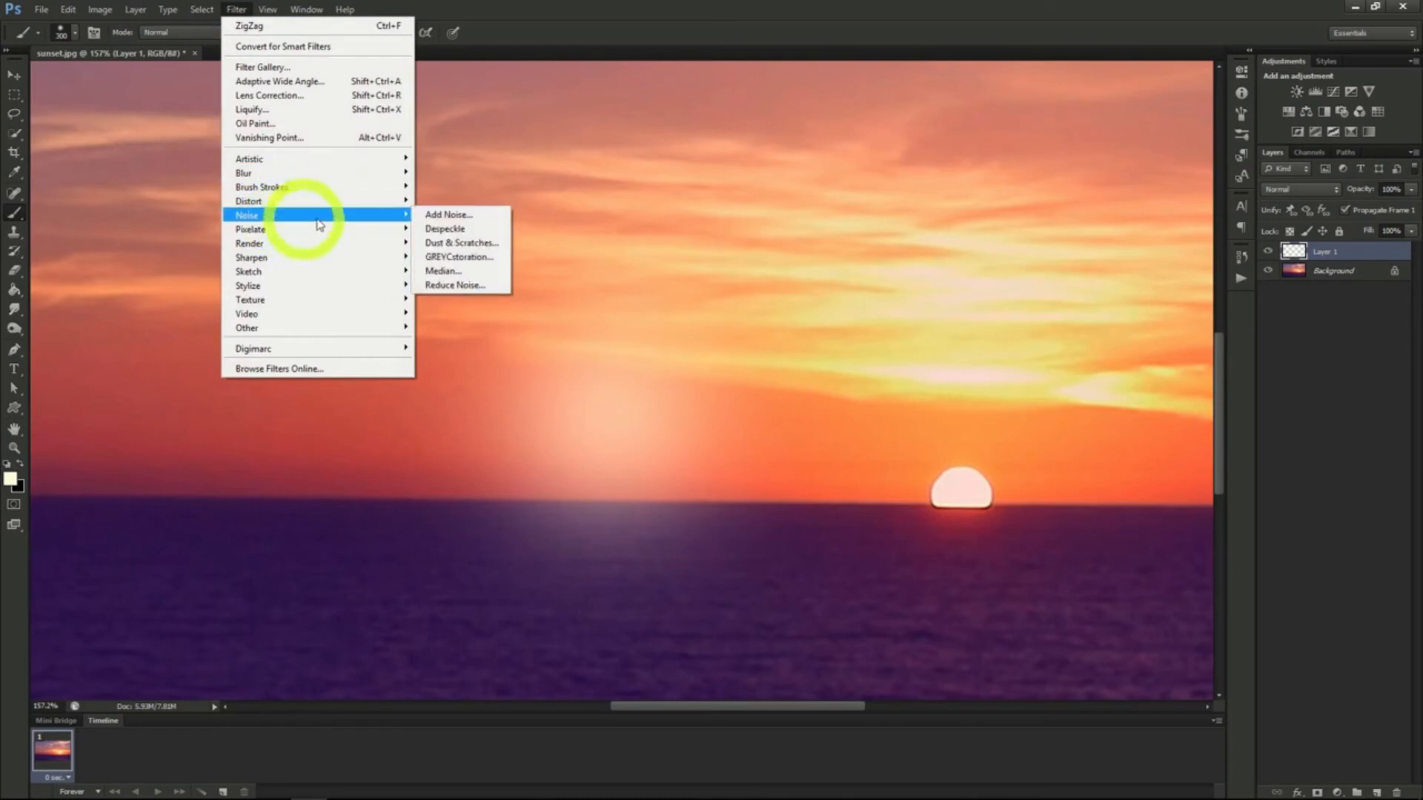
pyautogui.click(469, 222)
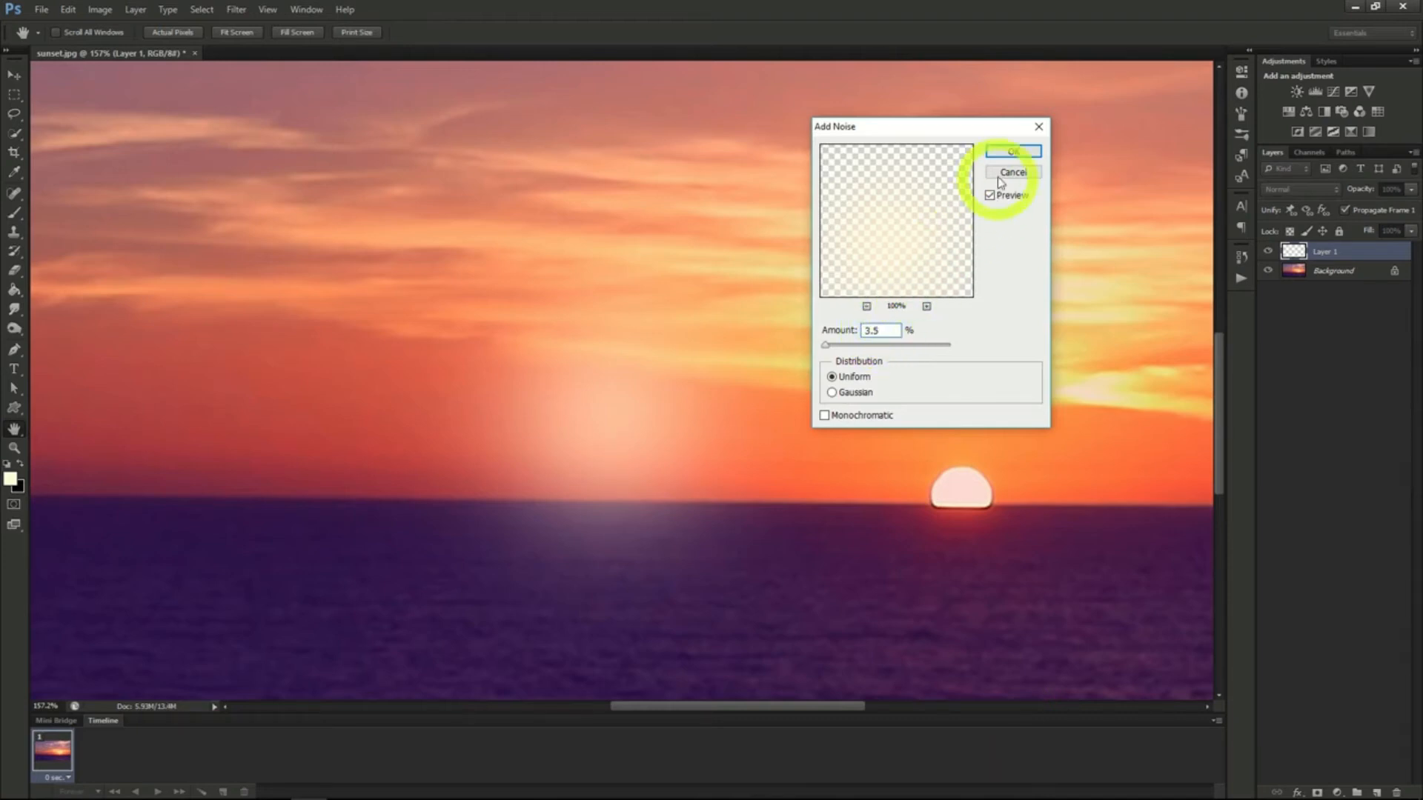
pyautogui.click(824, 415)
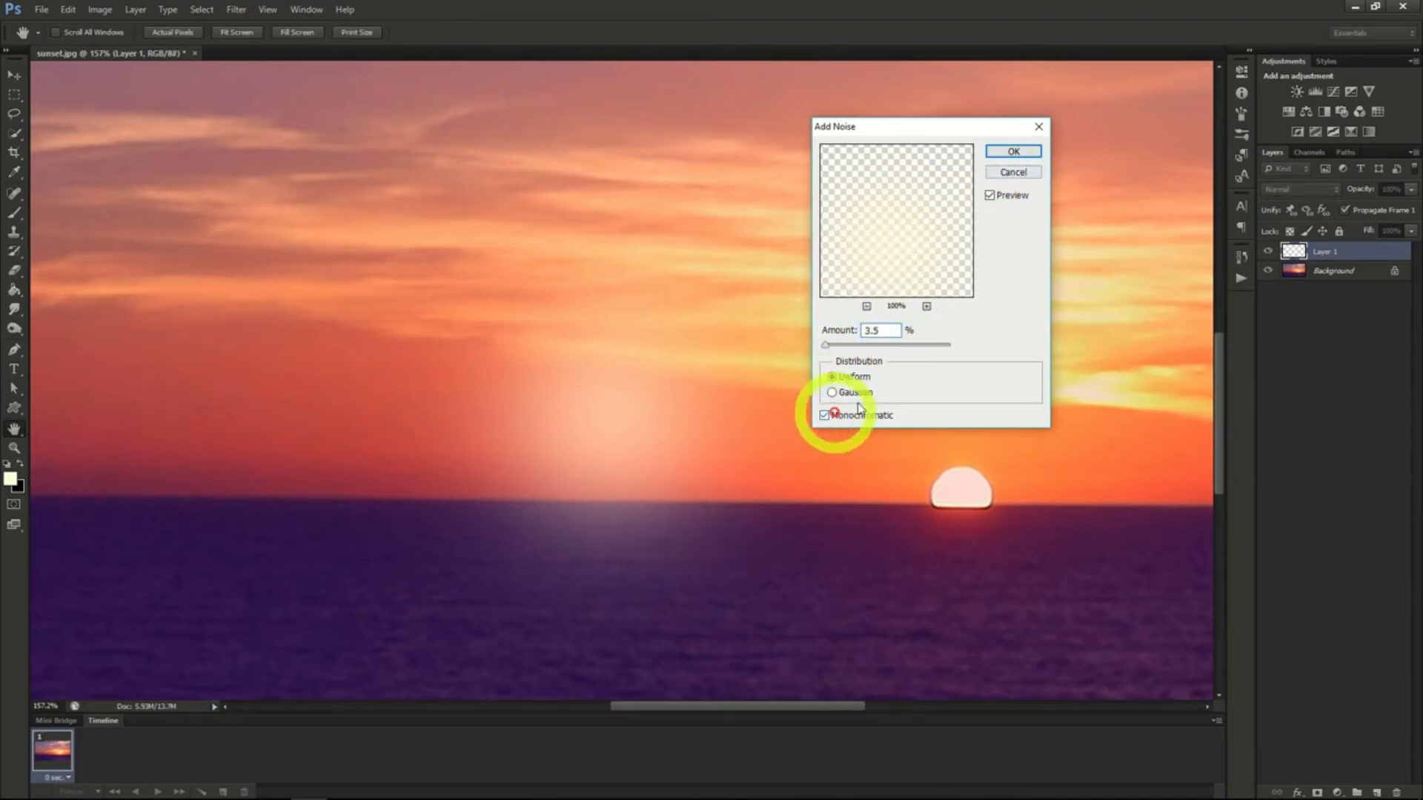
pyautogui.click(1008, 152)
pyautogui.press('b')
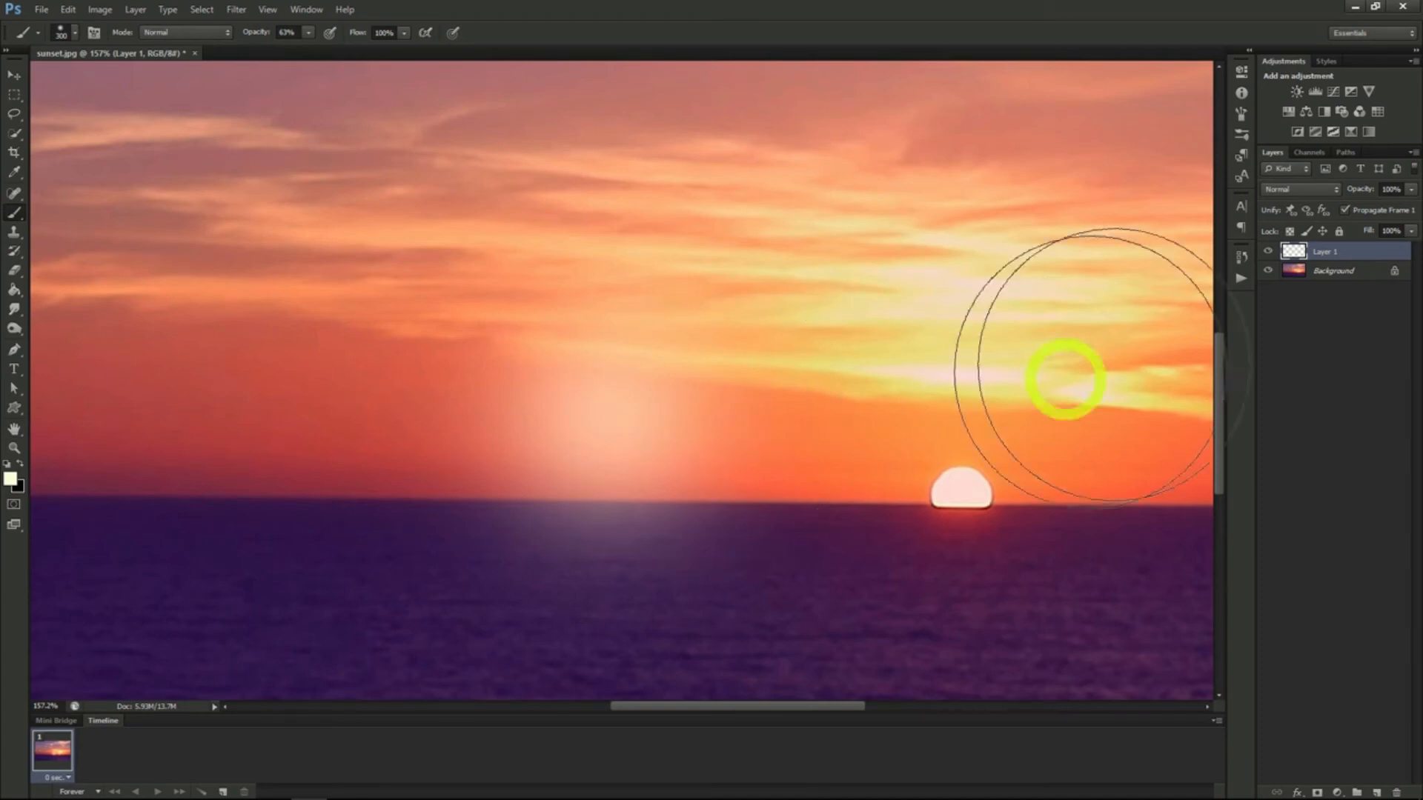
# Step: Duplicate Layer 1 as "White" and rename the original Layer 1 to "Orange"
pyautogui.rightClick(1336, 253)
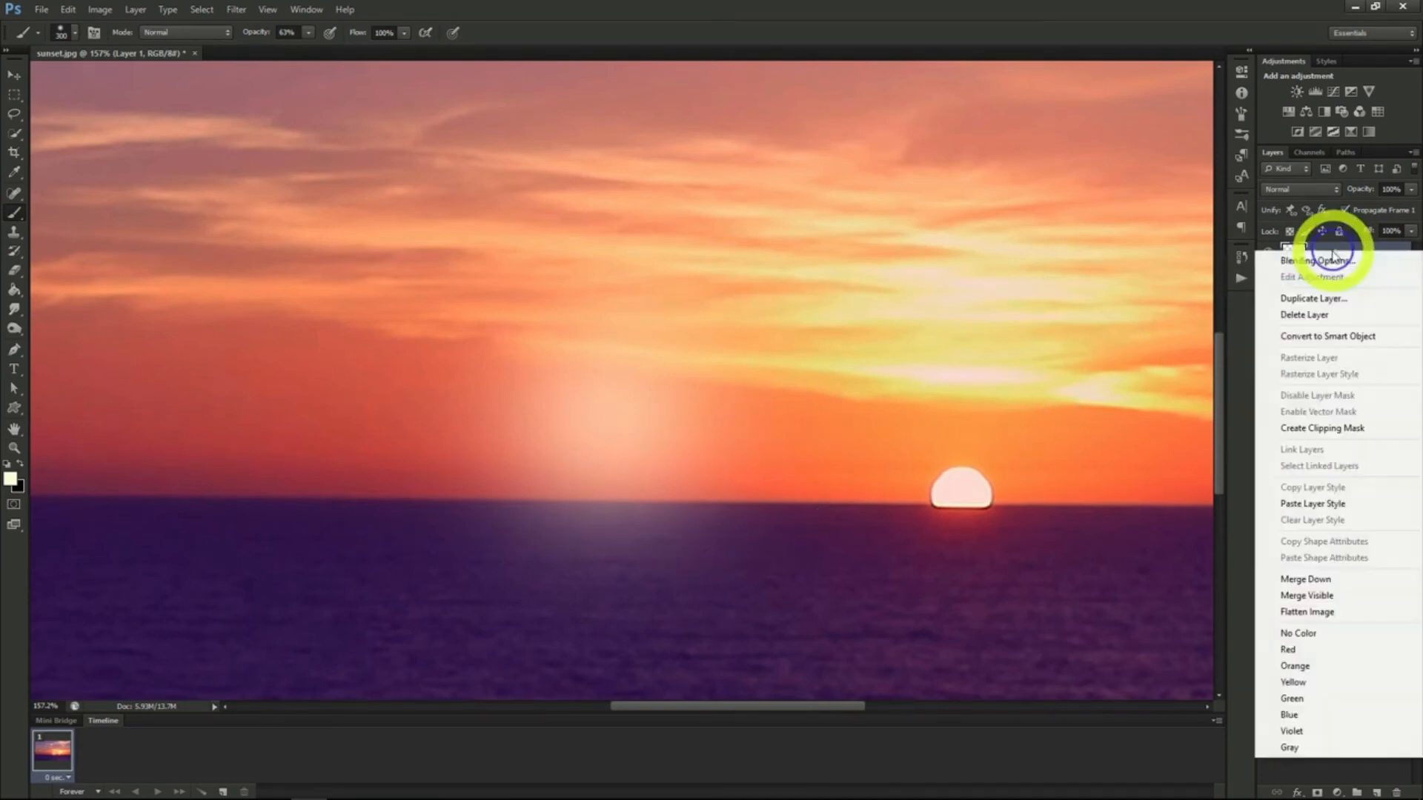
pyautogui.click(1325, 300)
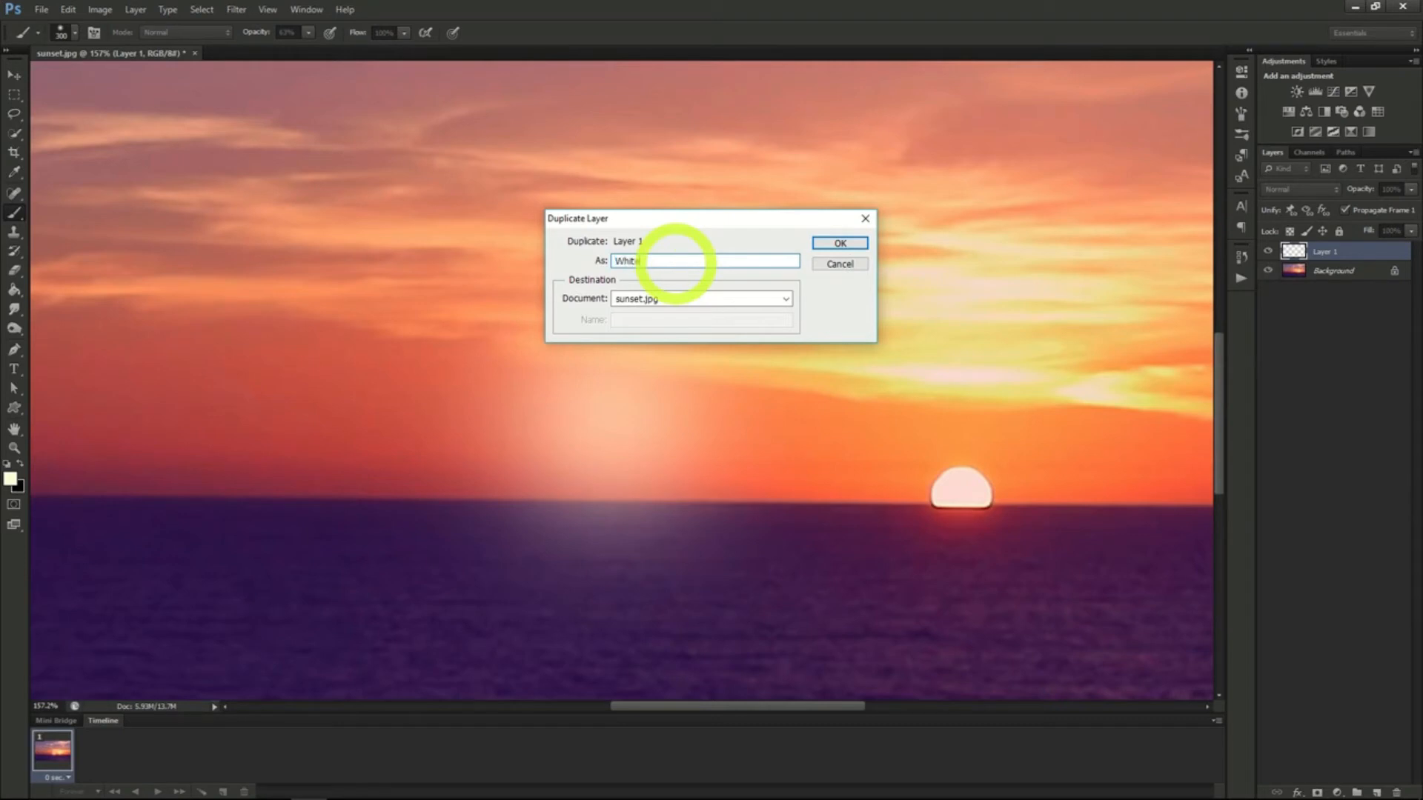
pyautogui.press('Return')
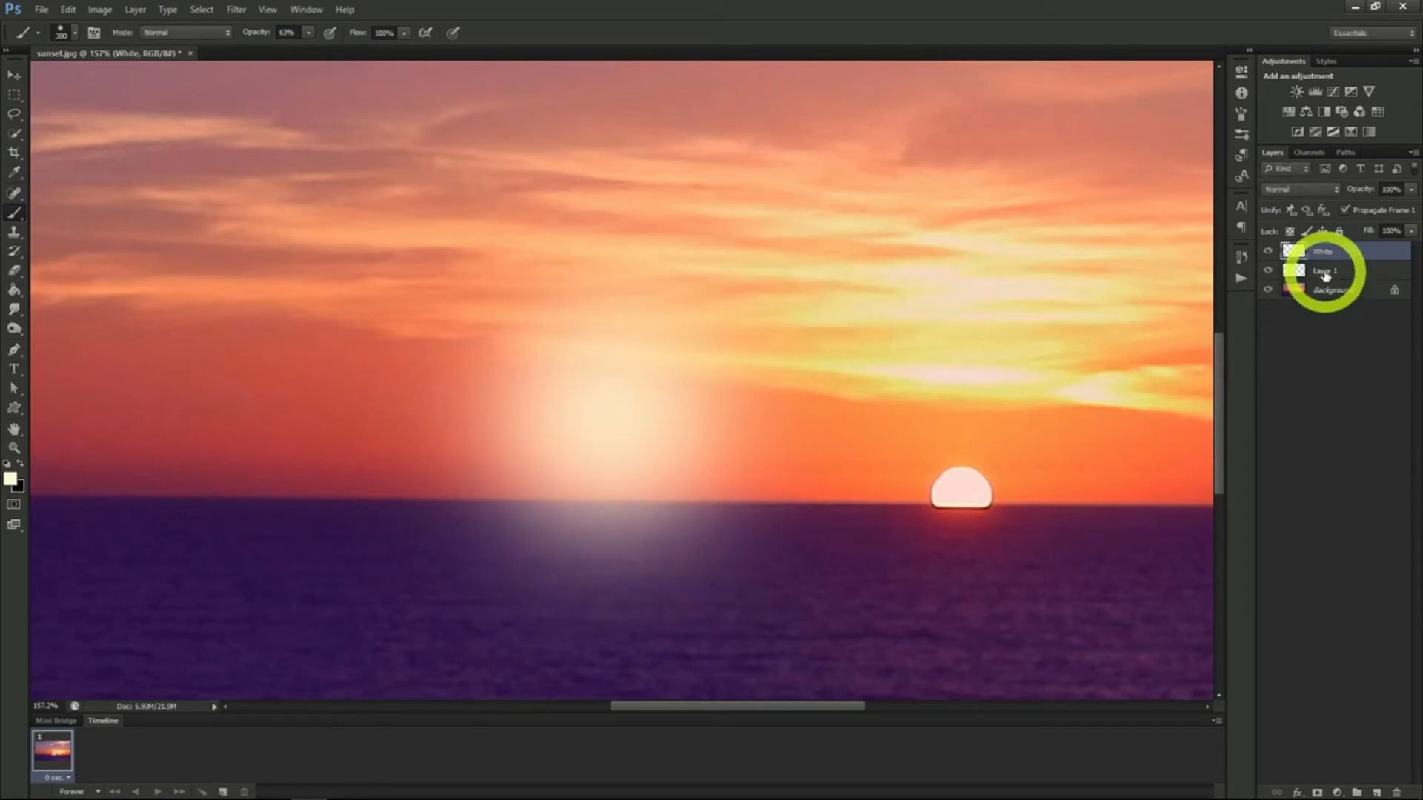
pyautogui.rightClick(1315, 270)
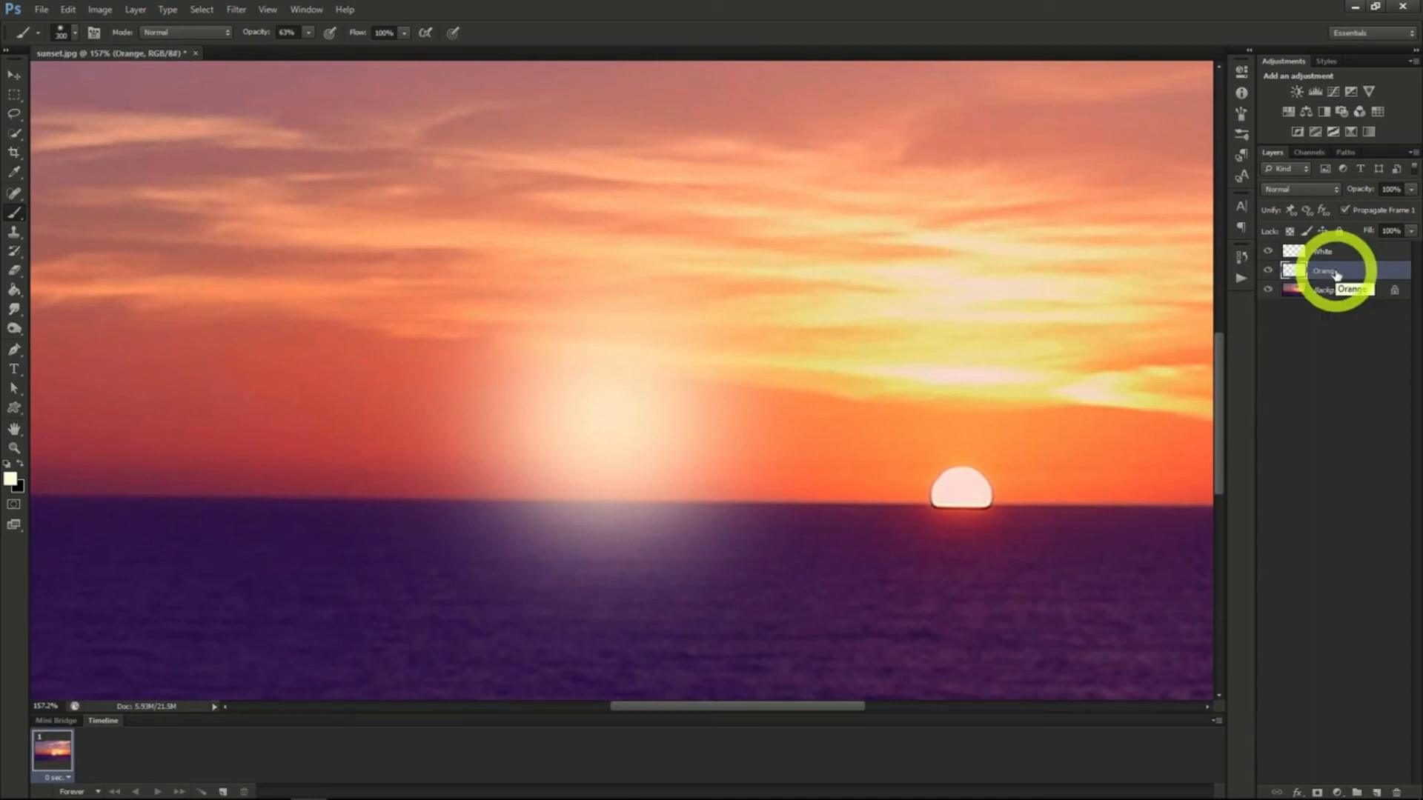
# Step: Hide the White layer and colorize the Orange layer with hue 45, saturation 97 and slightly reduced lightness
pyautogui.click(1267, 251)
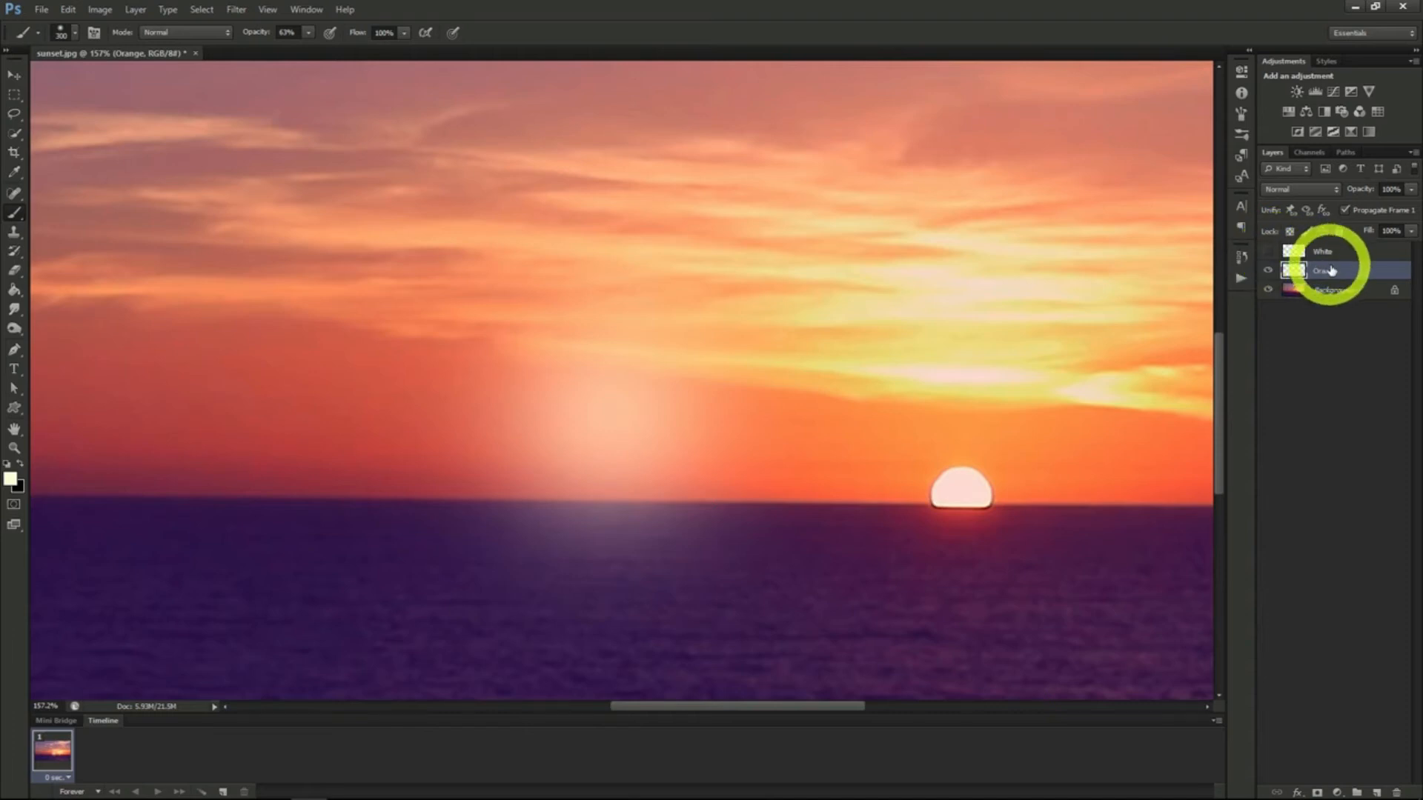
pyautogui.click(100, 9)
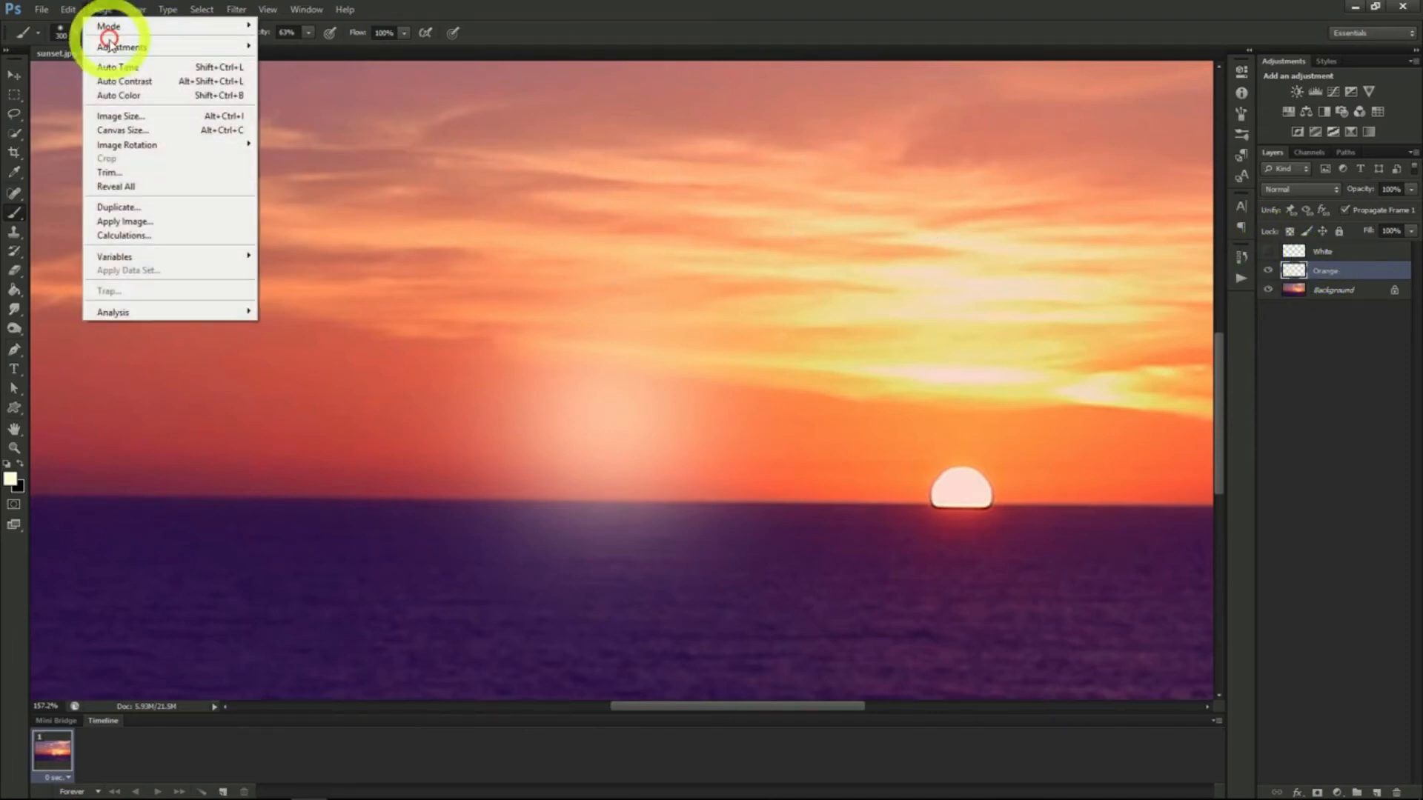
pyautogui.moveTo(134, 49)
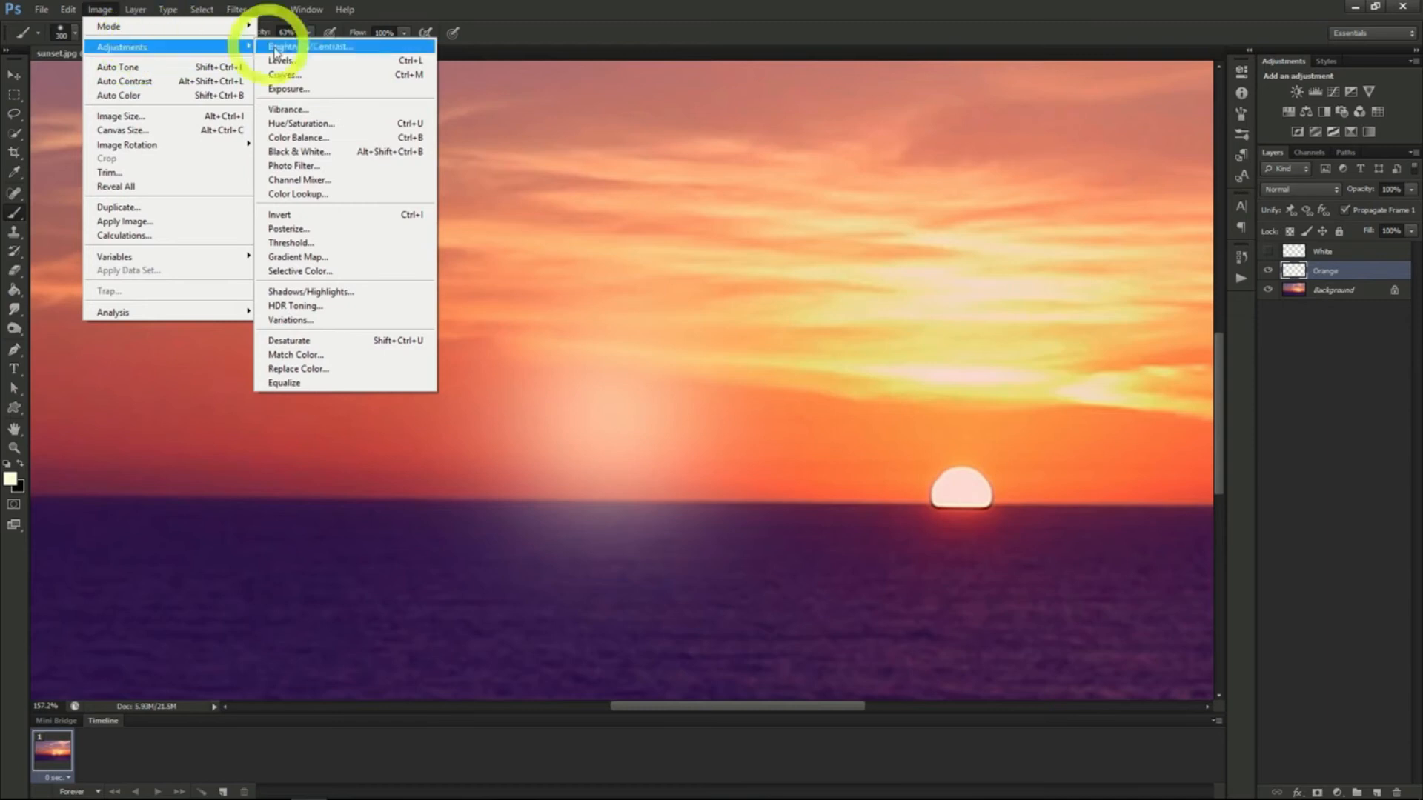
pyautogui.click(301, 123)
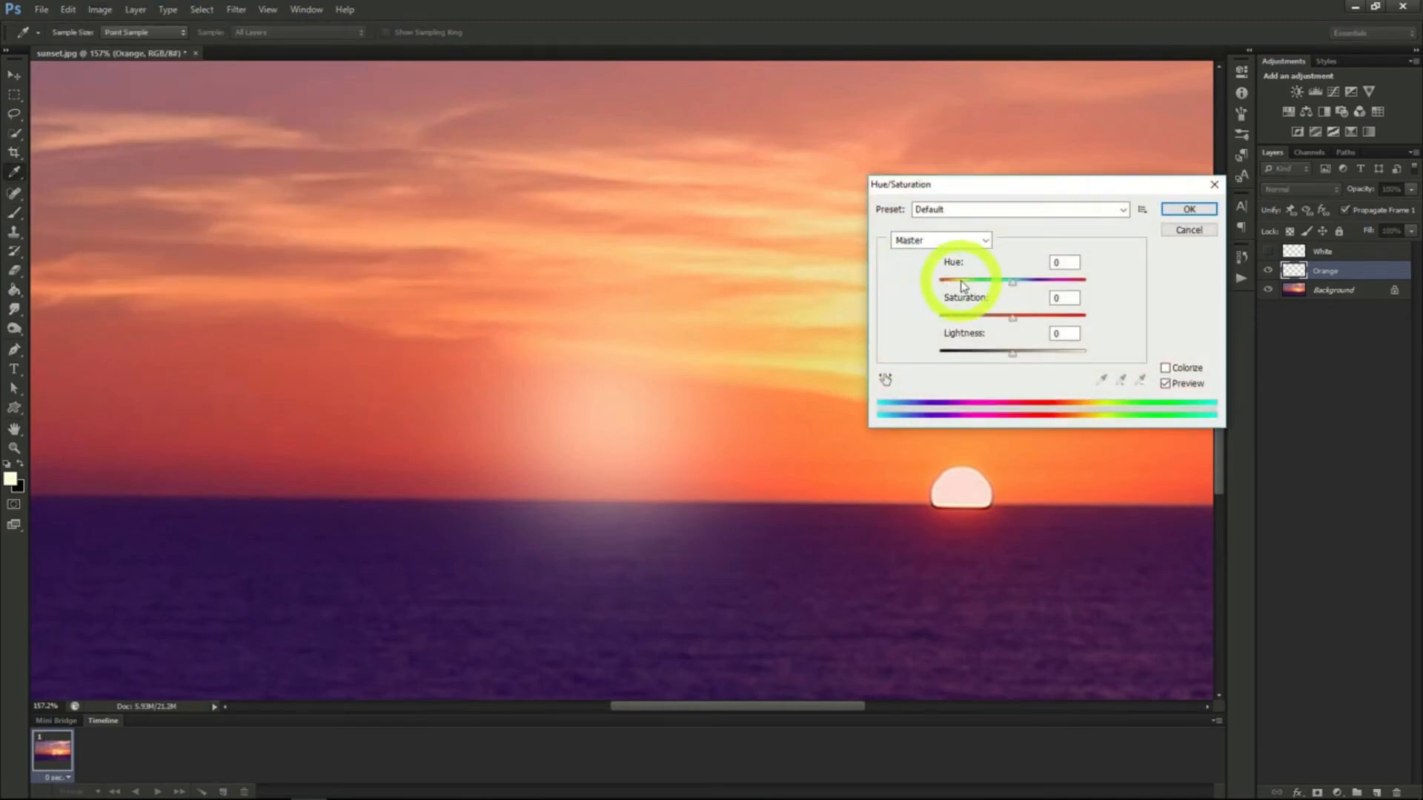
pyautogui.click(1165, 369)
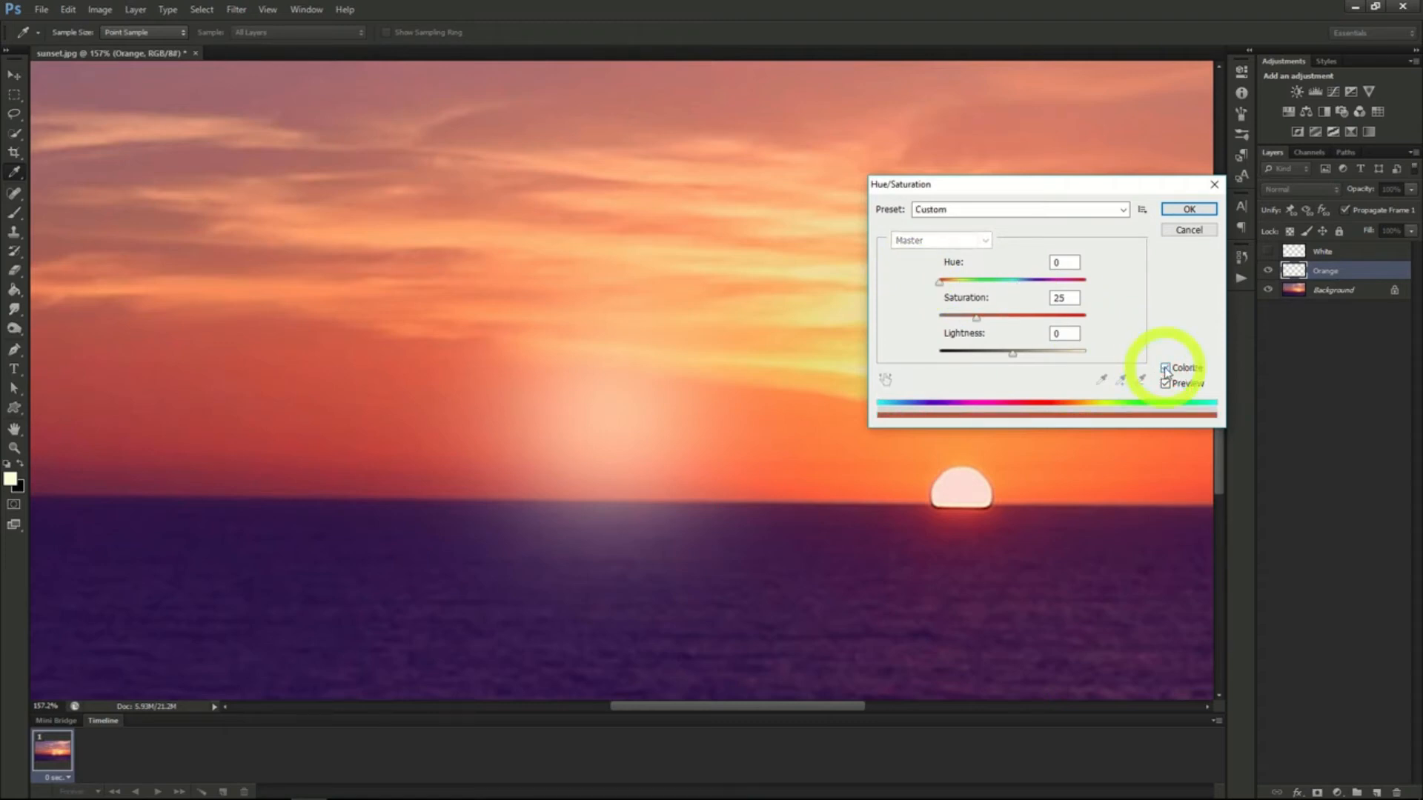
pyautogui.click(940, 284)
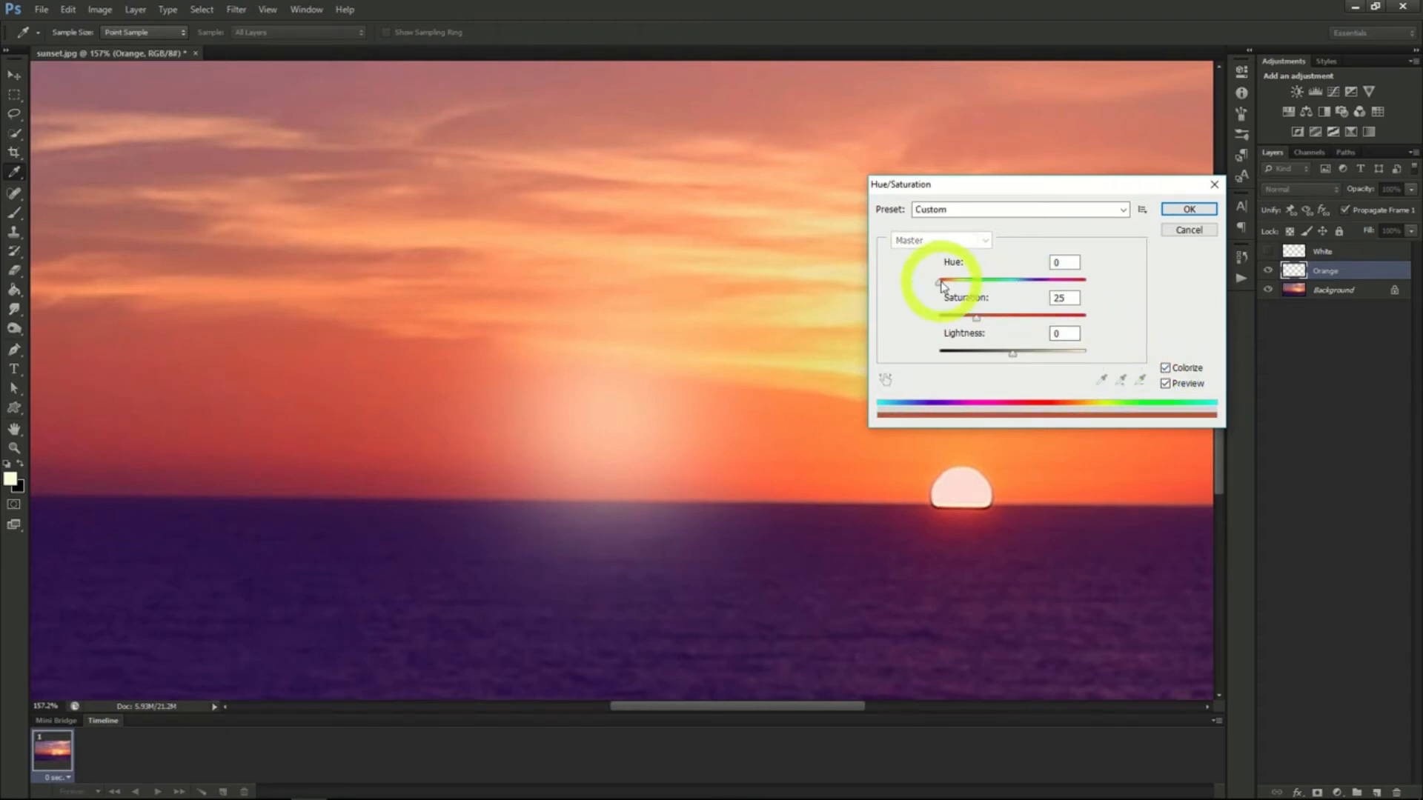
pyautogui.moveTo(941, 286); pyautogui.dragTo(1128, 332)
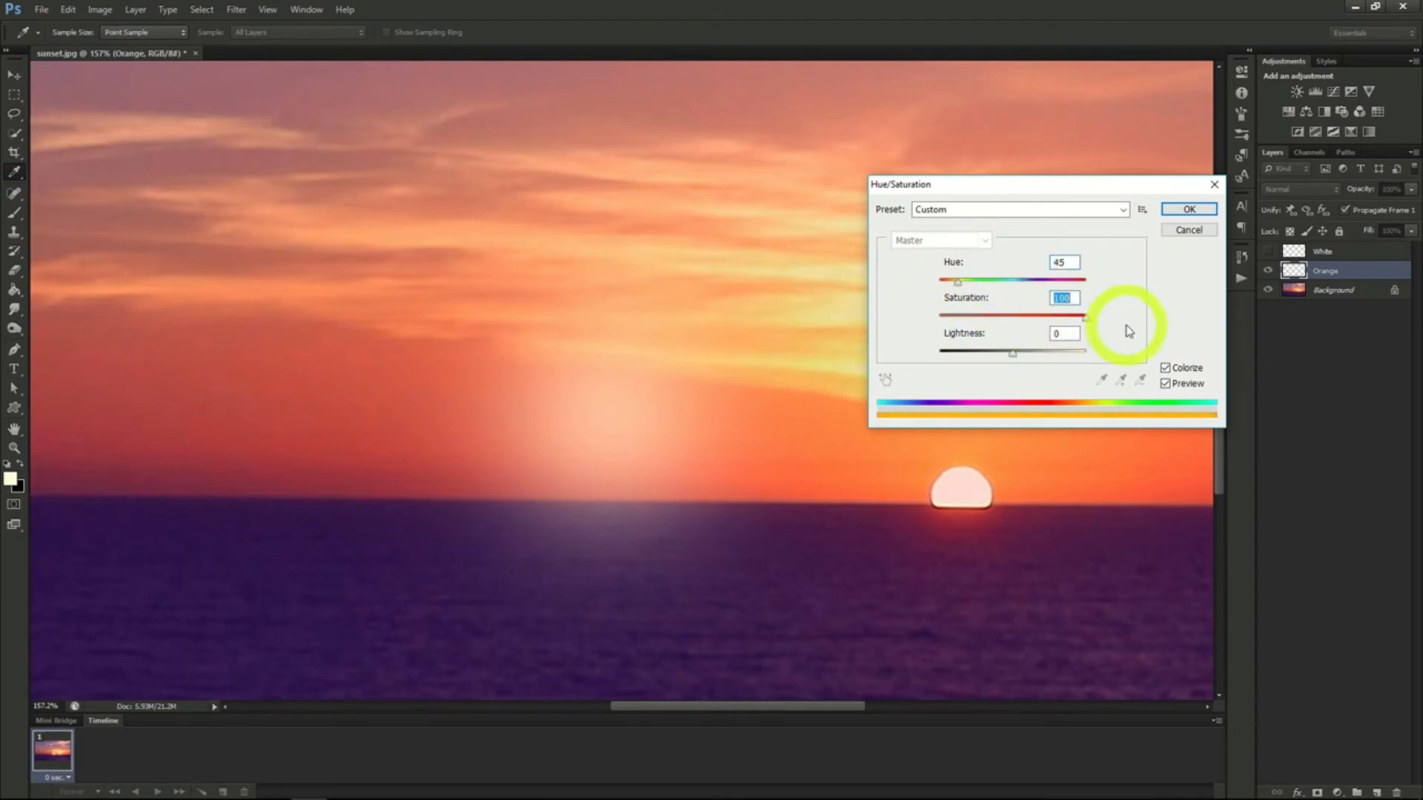
pyautogui.click(1083, 321)
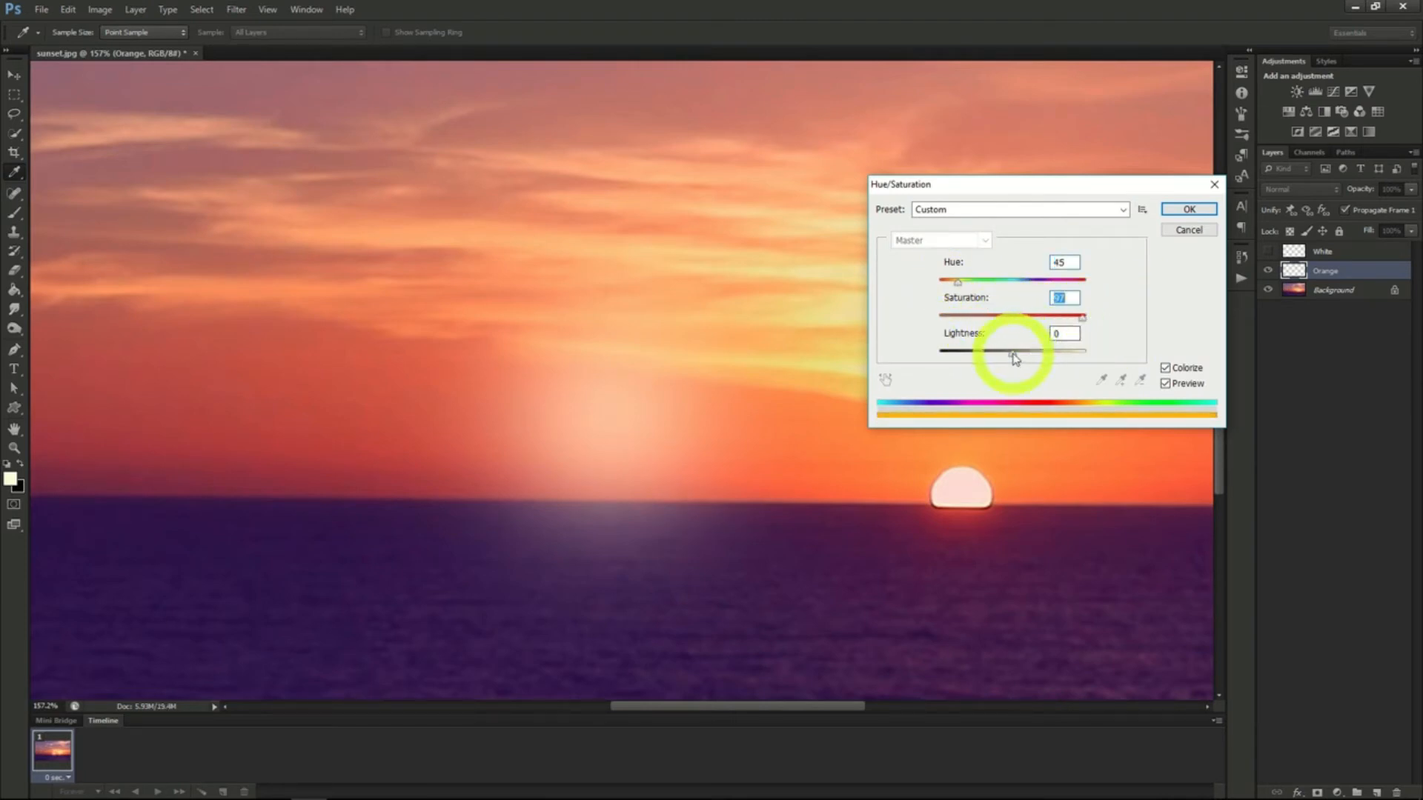
pyautogui.moveTo(1013, 353); pyautogui.dragTo(998, 355)
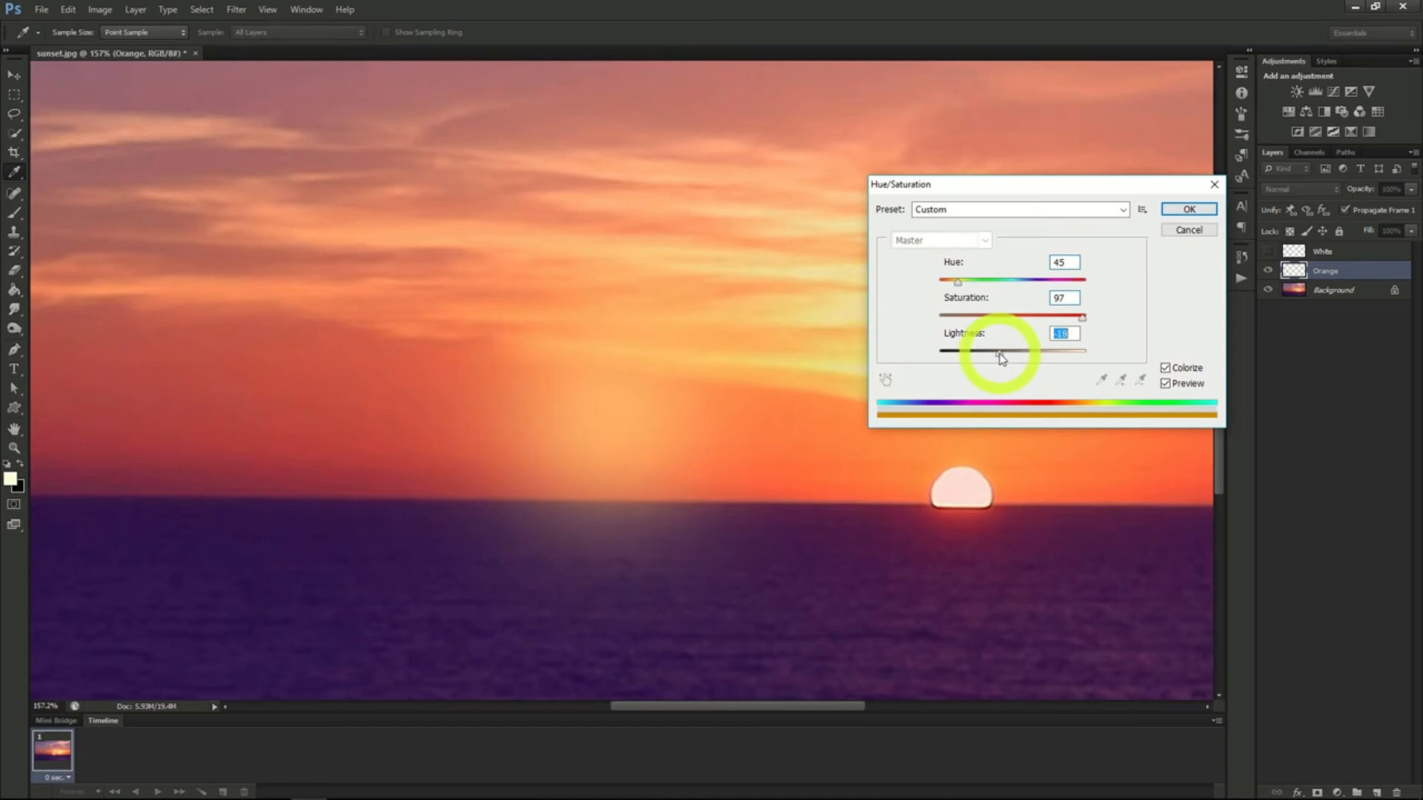
pyautogui.click(1186, 209)
pyautogui.press('b')
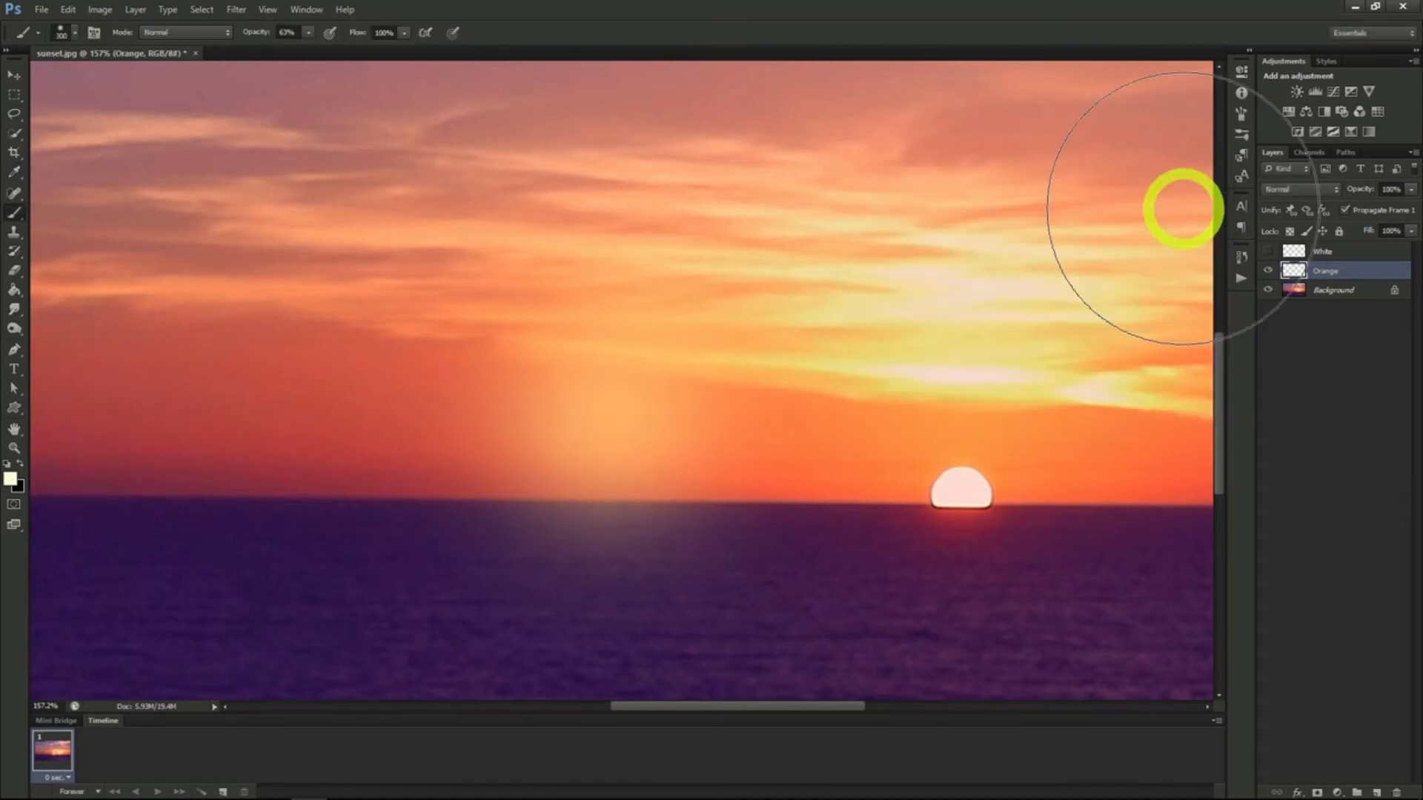
# Step: Set the Orange layer's blend mode to Screen and the White layer's to Linear Dodge (Add)
pyautogui.click(1296, 190)
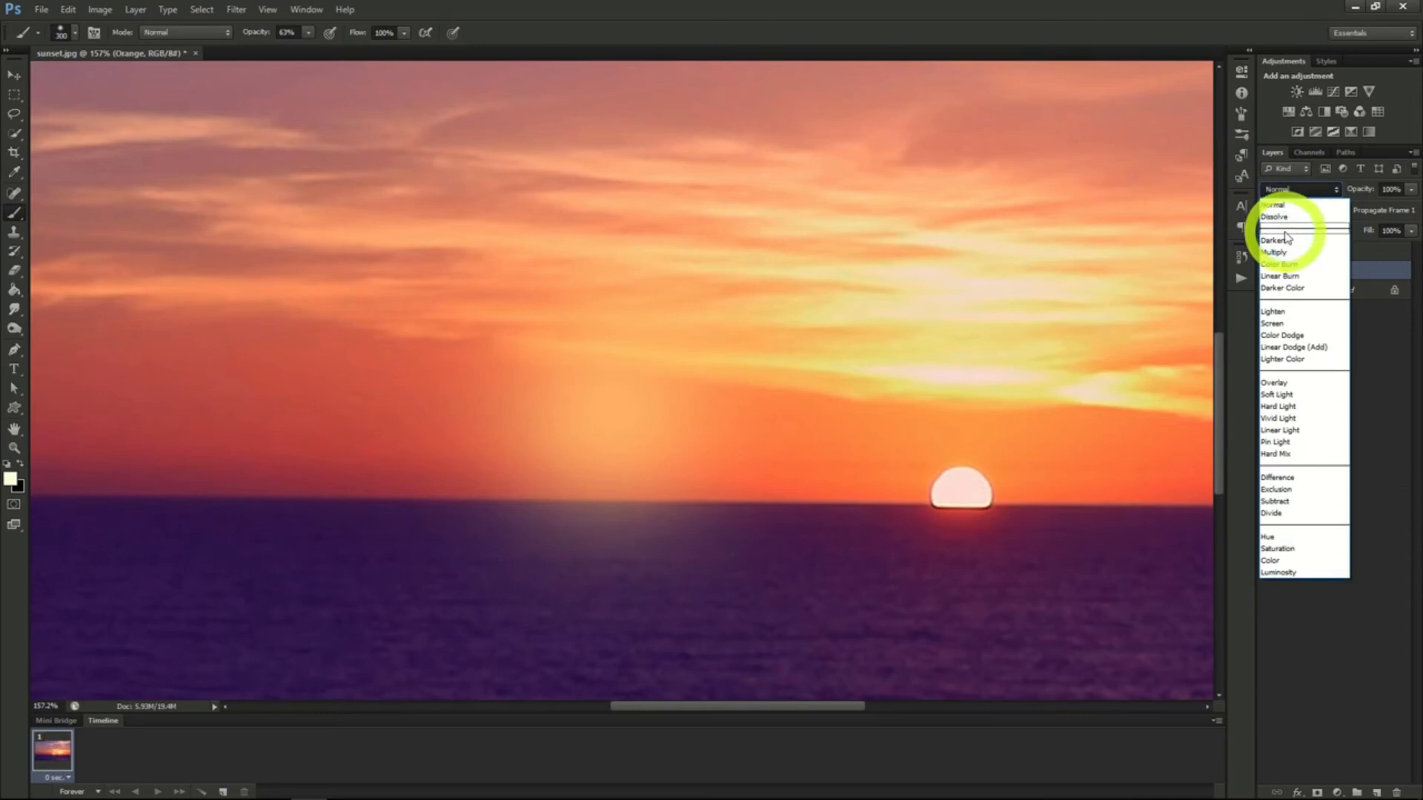
pyautogui.click(1278, 322)
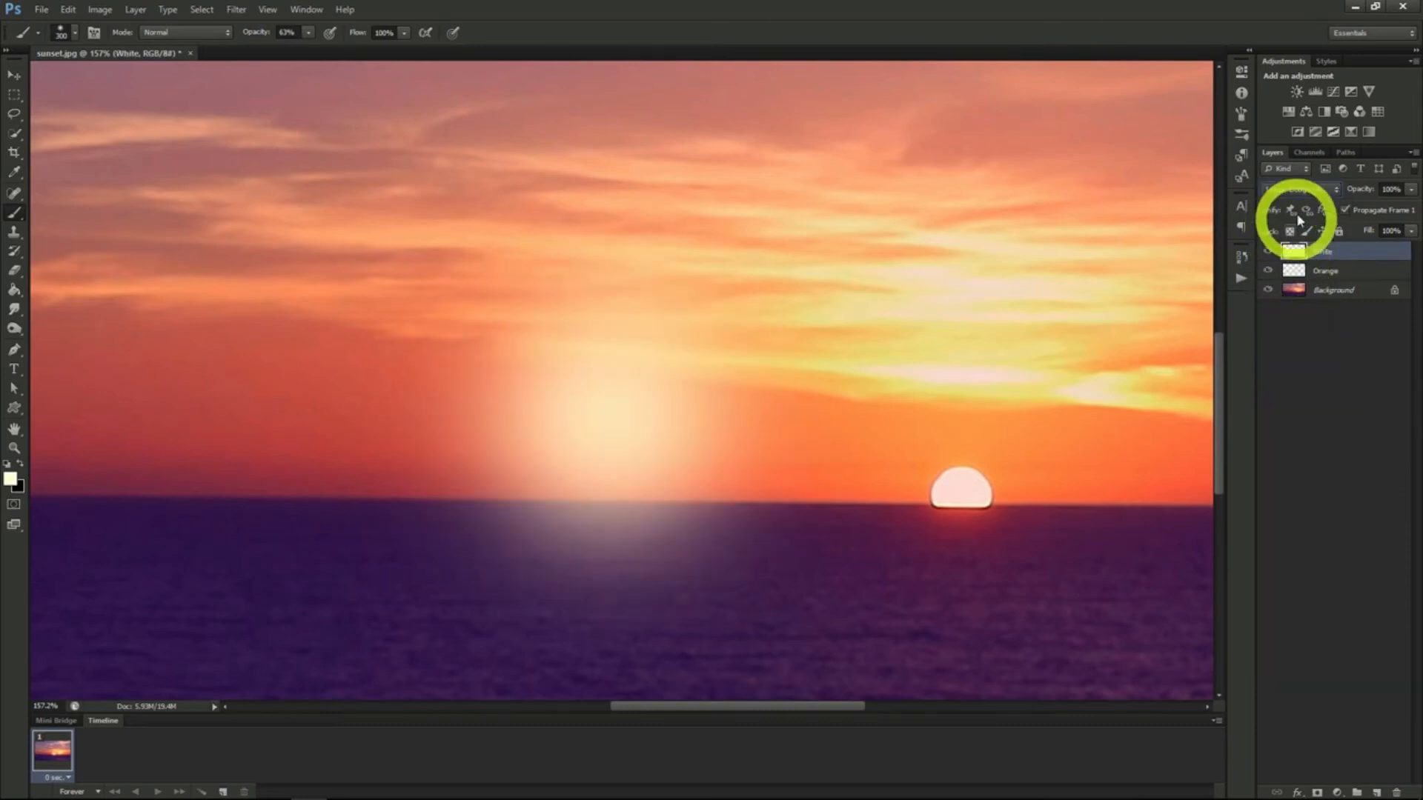
pyautogui.click(1299, 191)
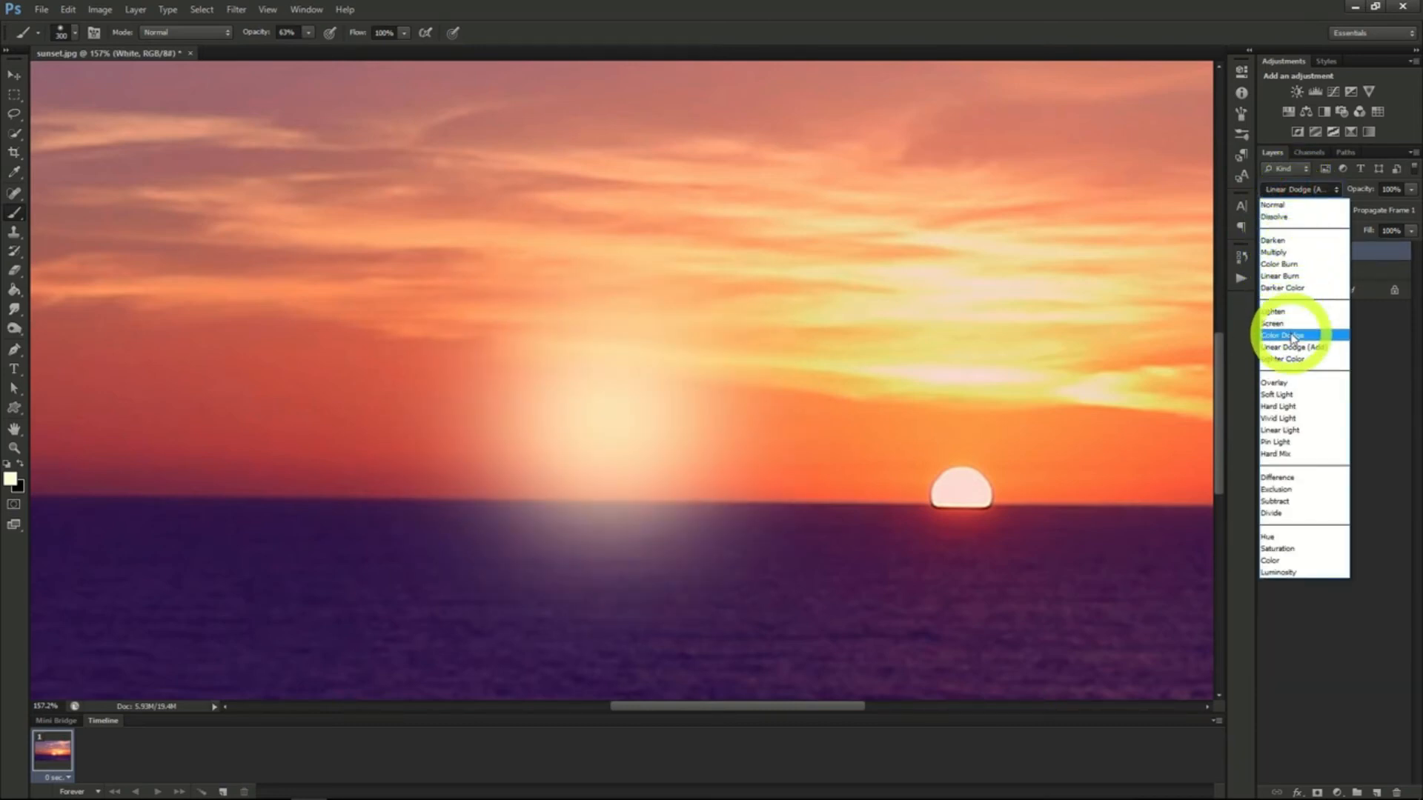
pyautogui.click(1290, 348)
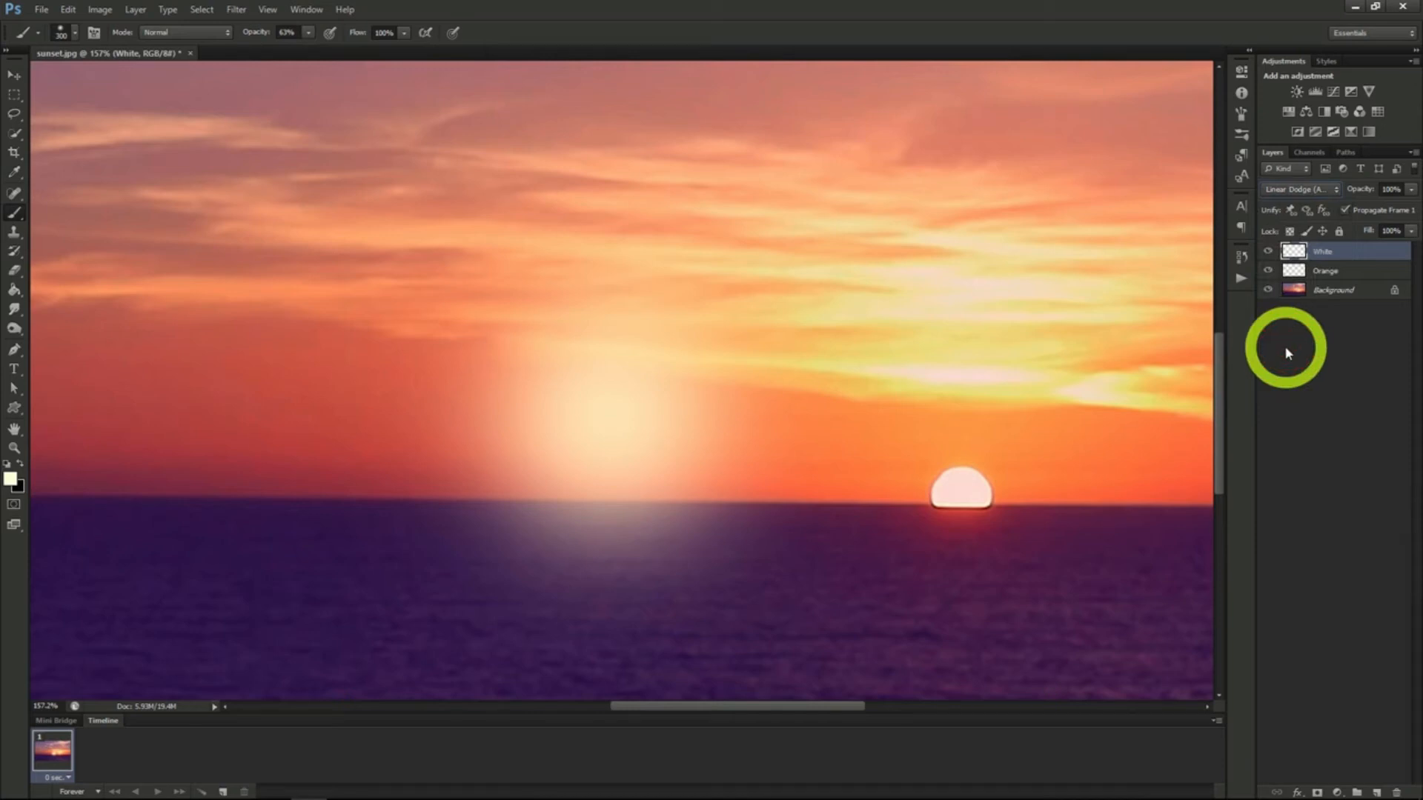
# Step: Enlarge the Orange layer's glow proportionally to about 114% and apply the transformation
pyautogui.click(1339, 272)
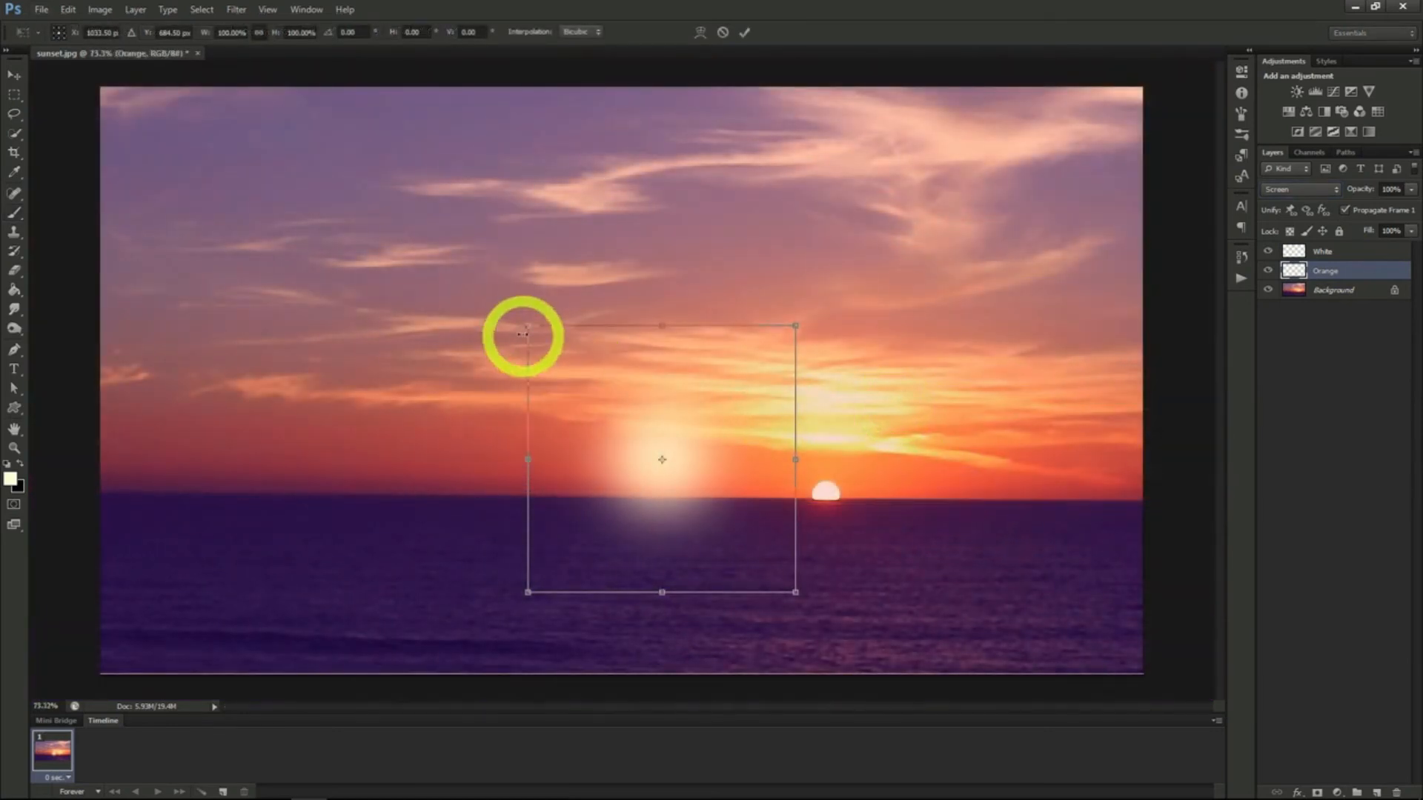
pyautogui.moveTo(526, 325); pyautogui.dragTo(479, 295)
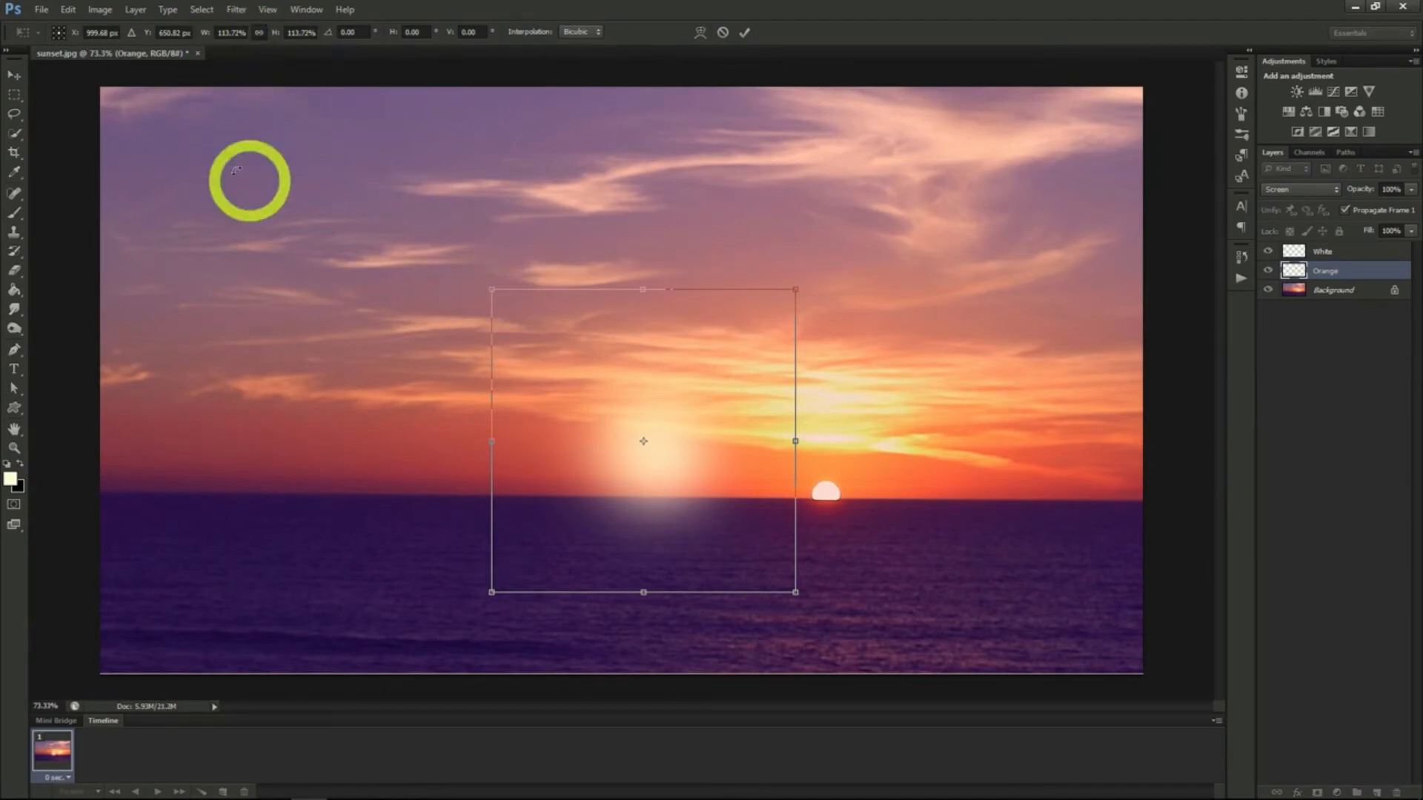
pyautogui.click(8, 80)
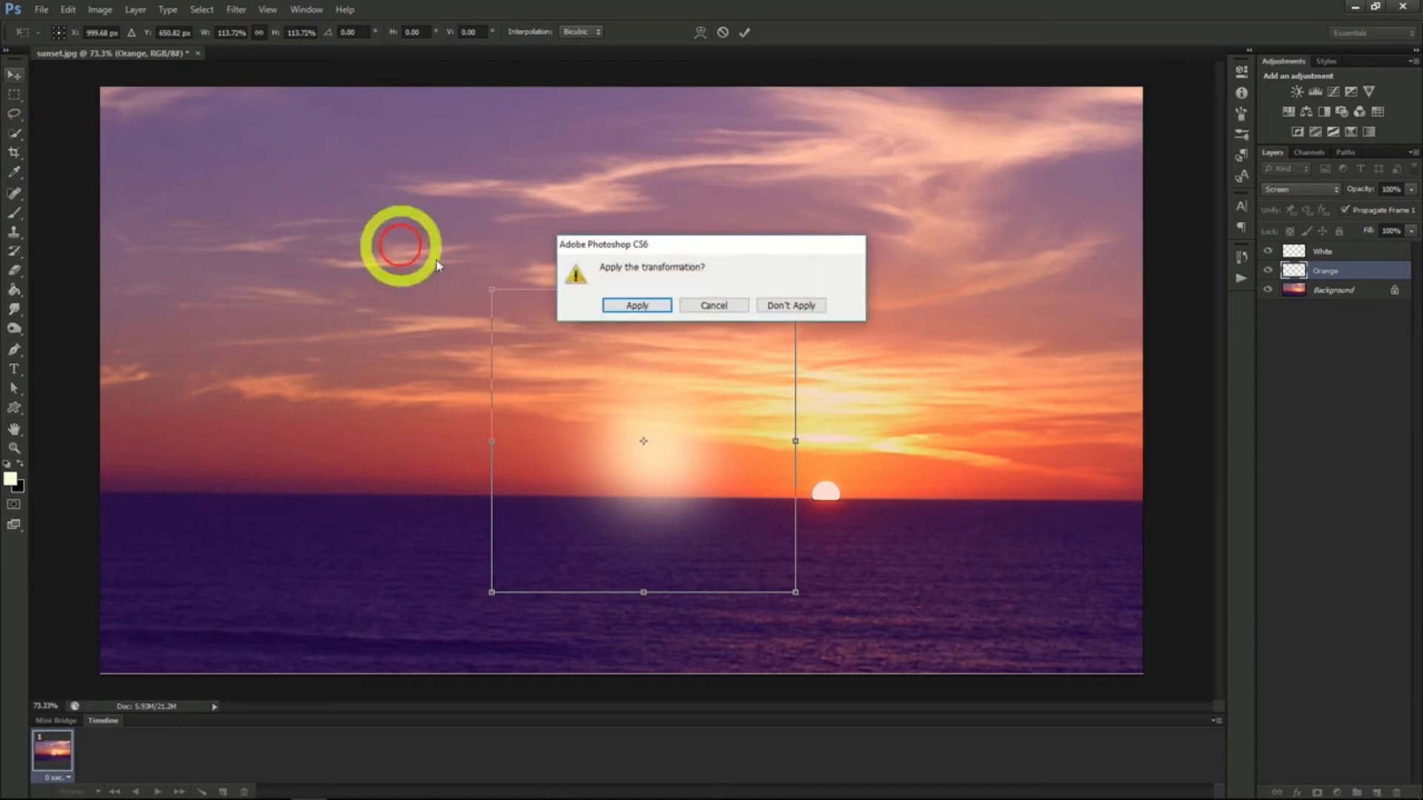
pyautogui.click(627, 309)
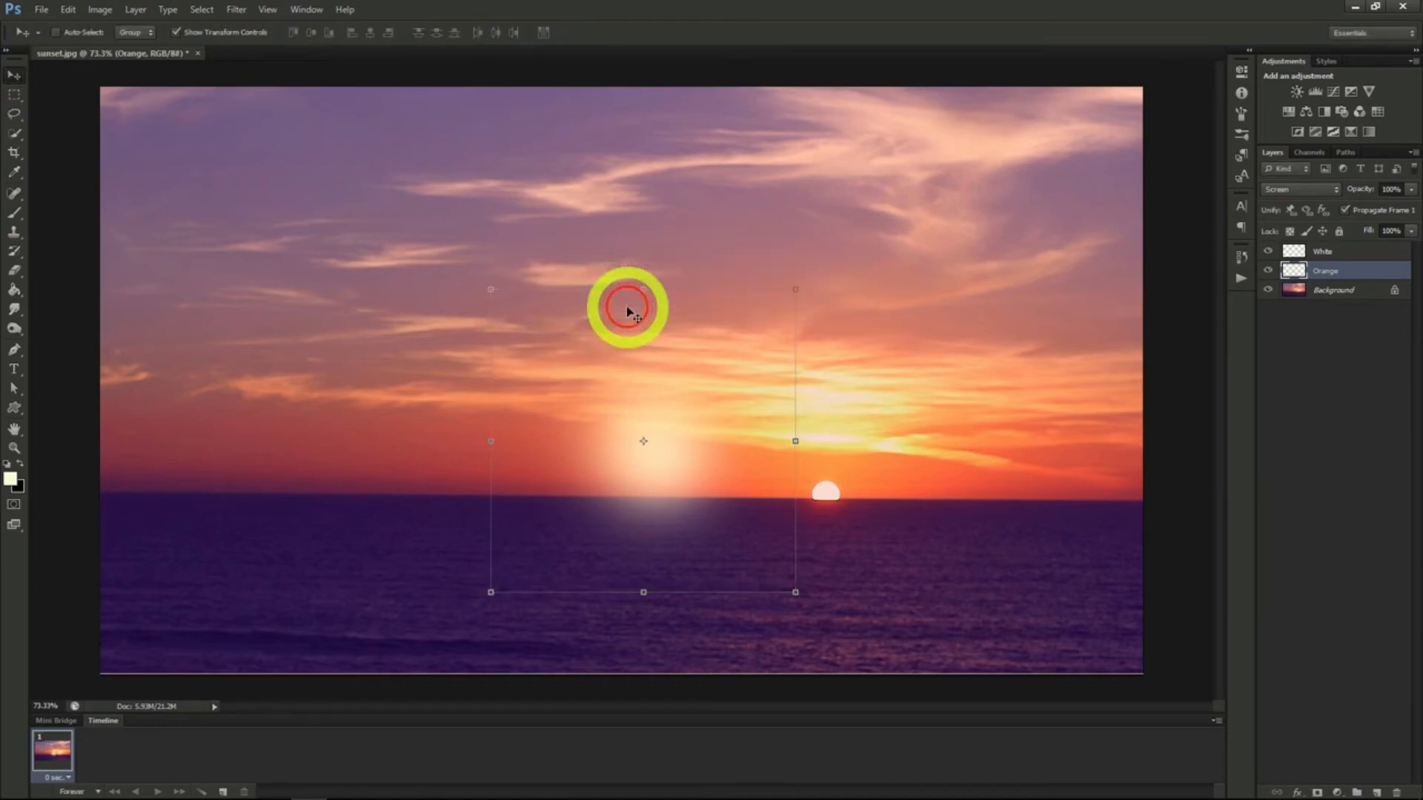
# Step: Move the White and Orange glow layers together onto the setting sun at the horizon
pyautogui.click(1337, 252)
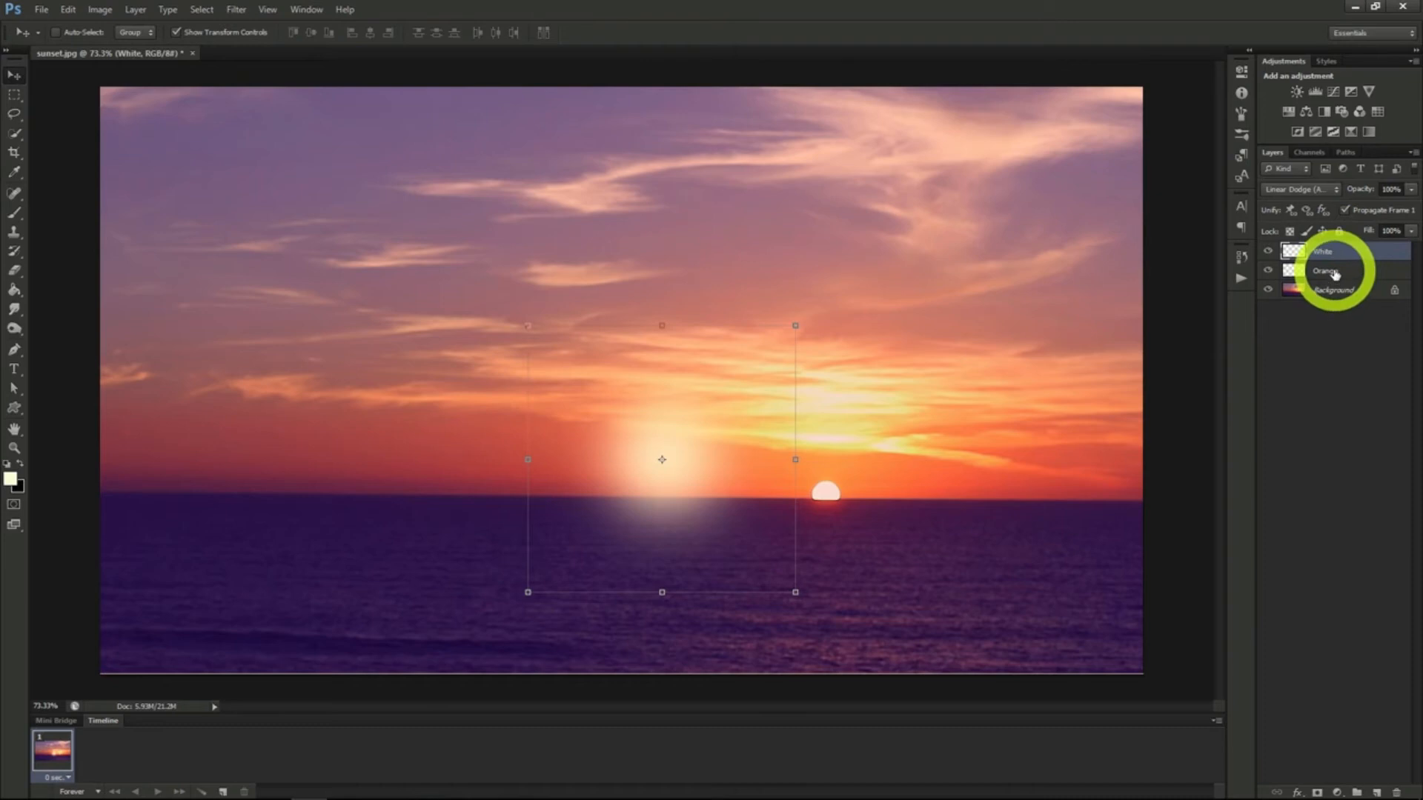
pyautogui.keyDown('shift'); pyautogui.click(1335, 275); pyautogui.keyUp('shift')
pyautogui.moveTo(705, 466); pyautogui.dragTo(861, 486)
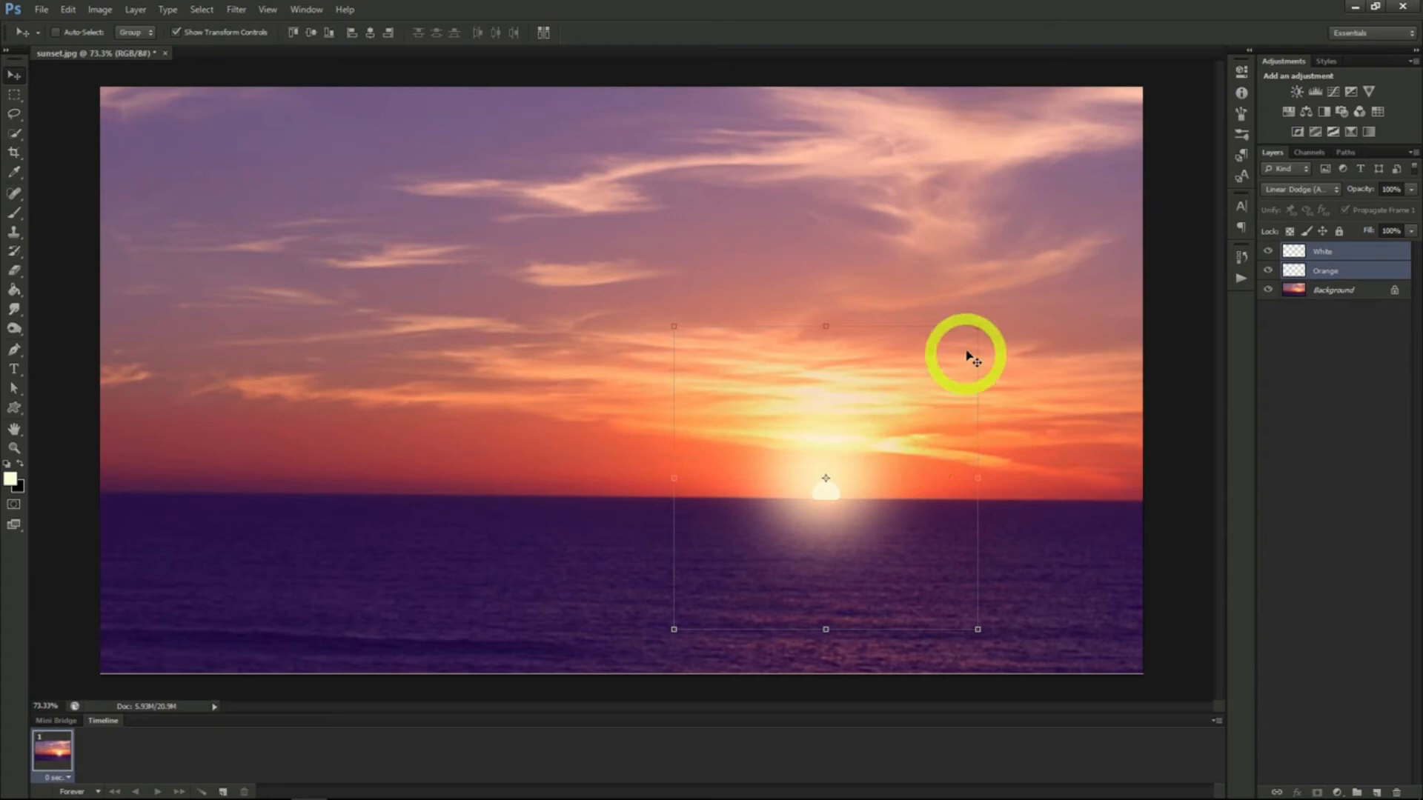
# Step: Center the White and Orange glows on each other over the sun and enlarge both layers together
pyautogui.moveTo(857, 412); pyautogui.dragTo(875, 424)
pyautogui.click(1293, 269)
pyautogui.click(1321, 254)
pyautogui.click(1322, 266)
pyautogui.click(1321, 254)
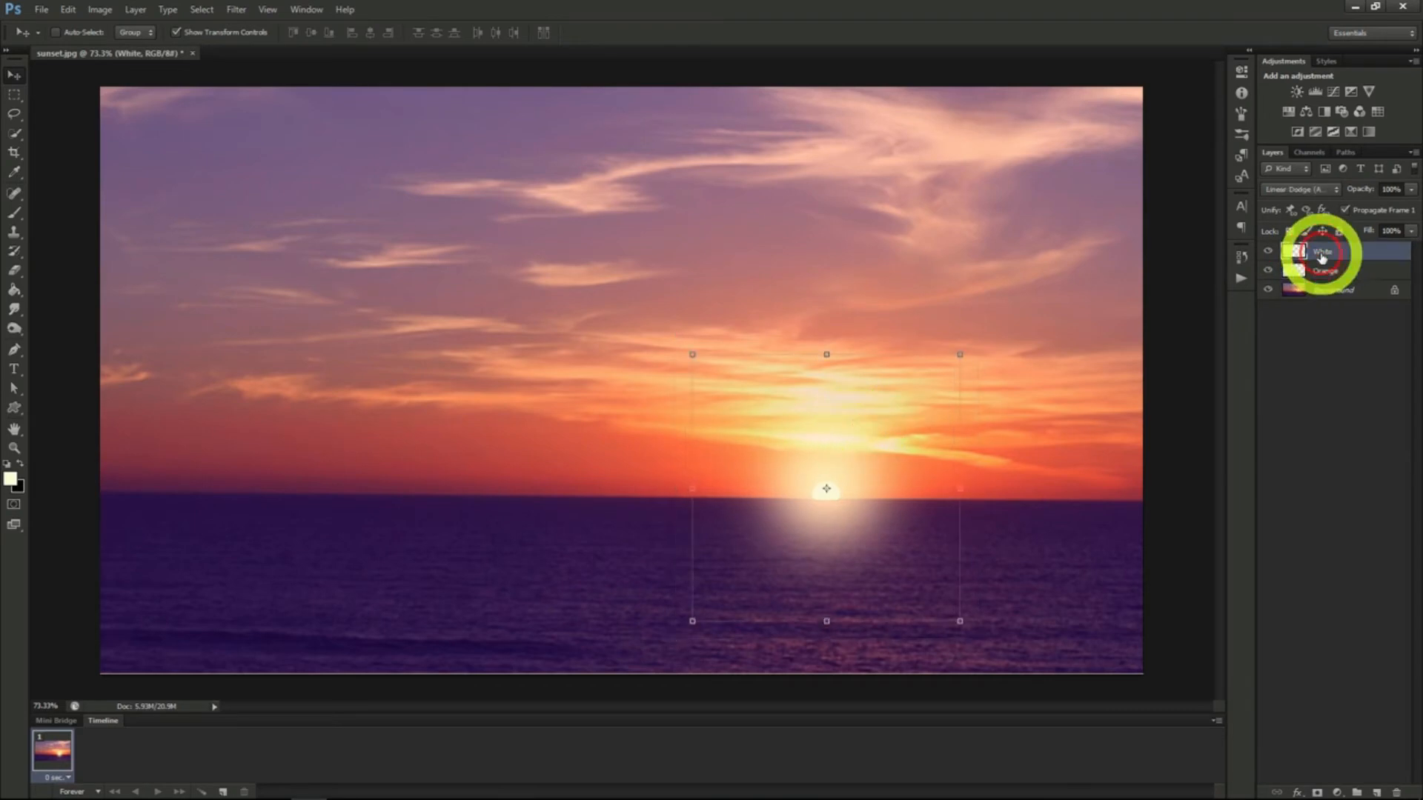
pyautogui.keyDown('ctrl'); pyautogui.keyDown('shift'); pyautogui.click(643, 299); pyautogui.keyUp('shift'); pyautogui.keyUp('ctrl')
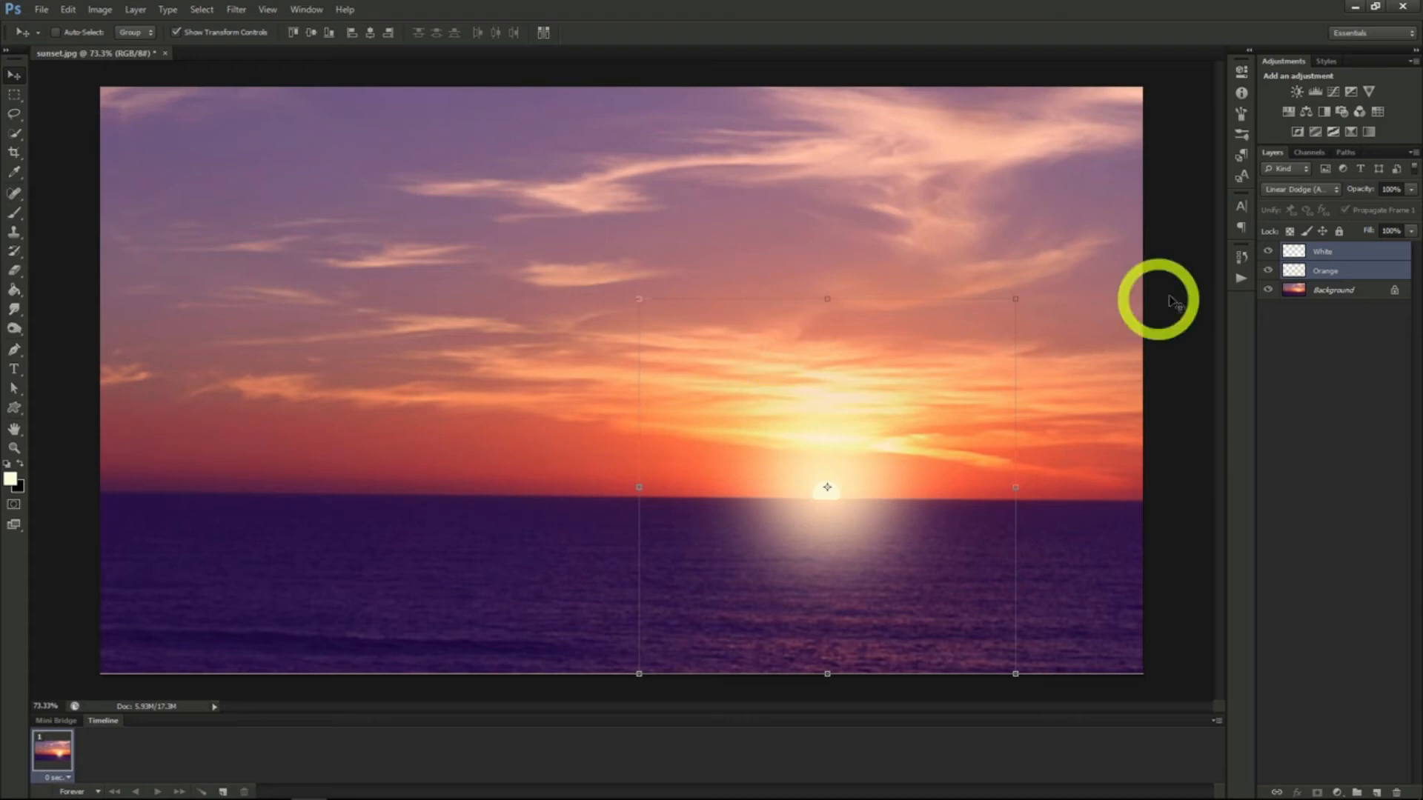
# Step: Lower the Orange layer's opacity to about 50%, keeping its Screen blend mode
pyautogui.click(1327, 272)
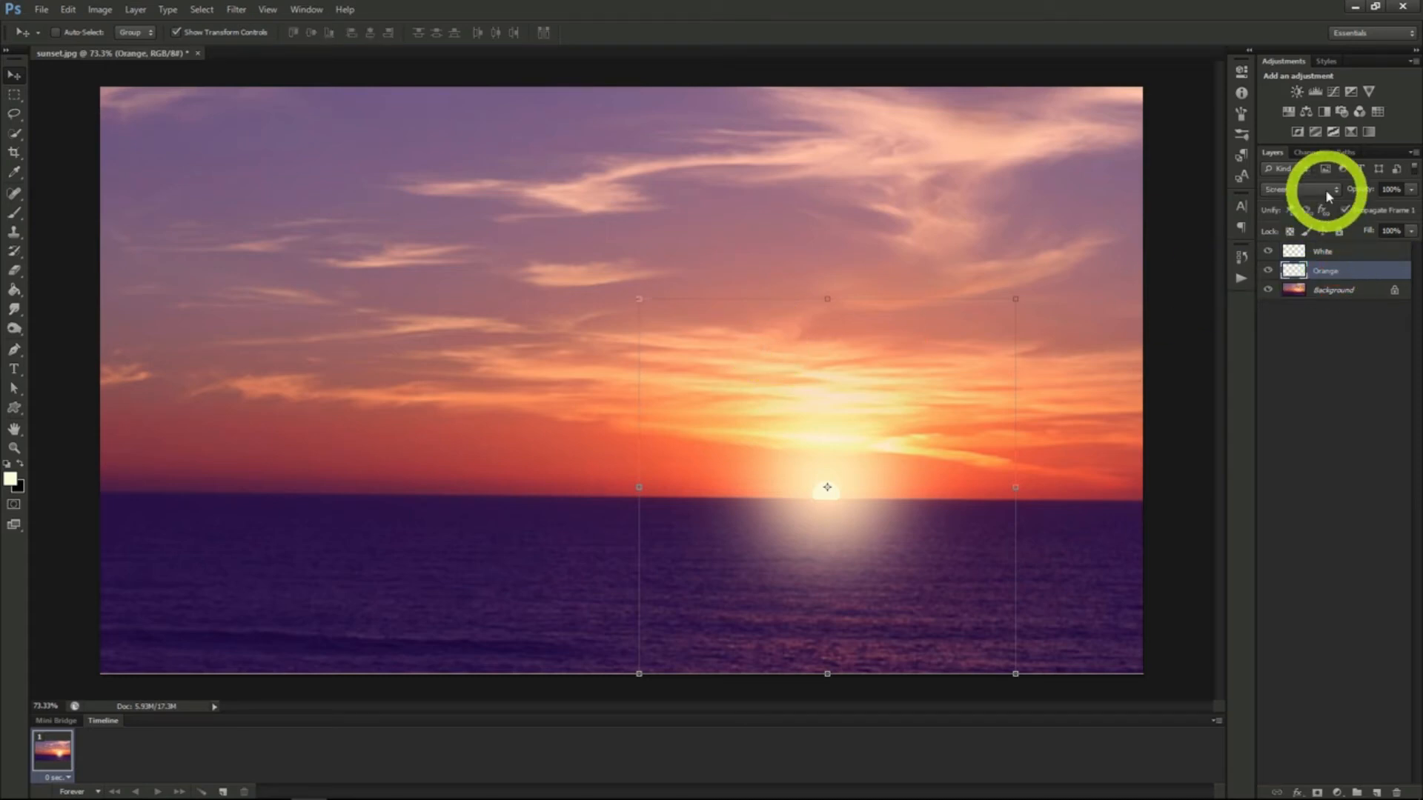
pyautogui.click(1345, 250)
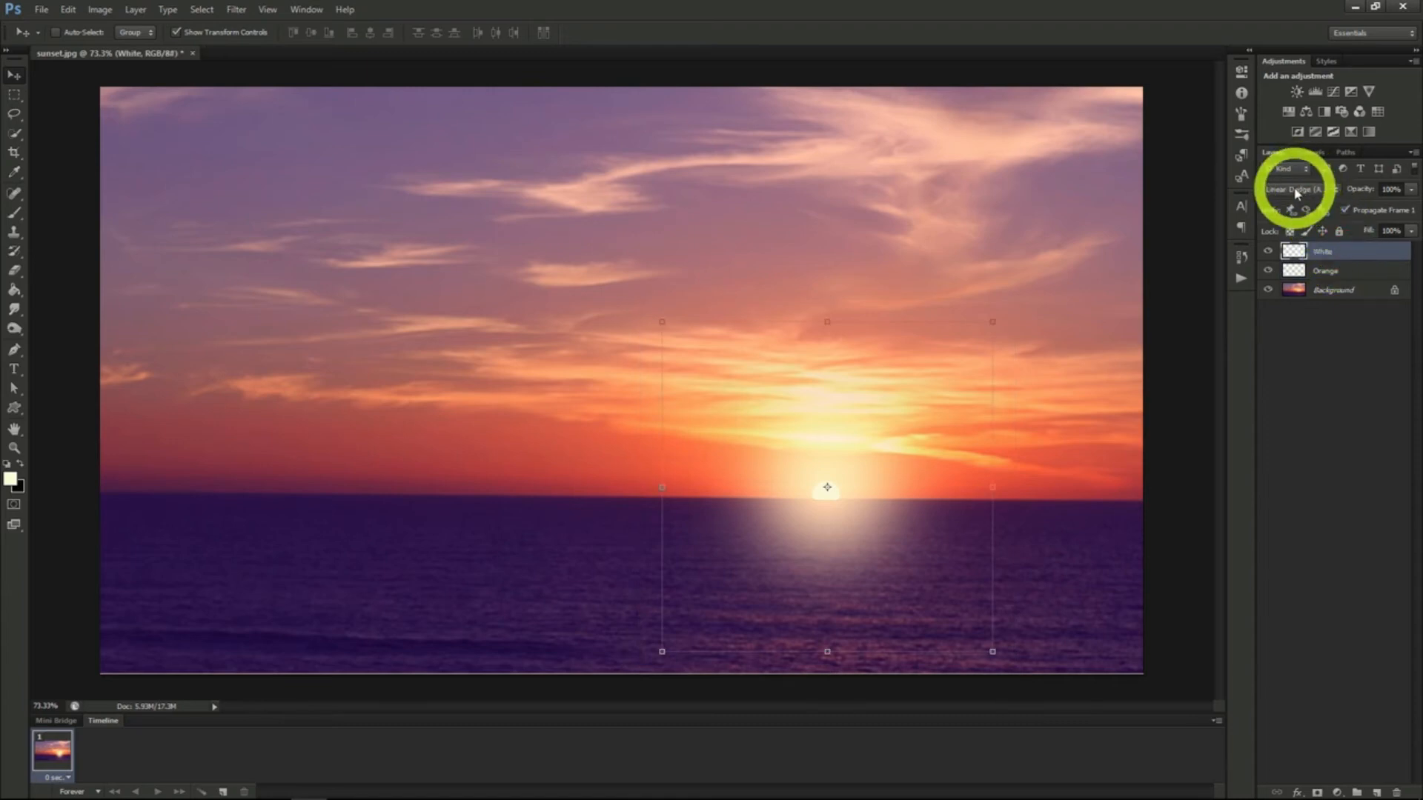
pyautogui.click(1347, 275)
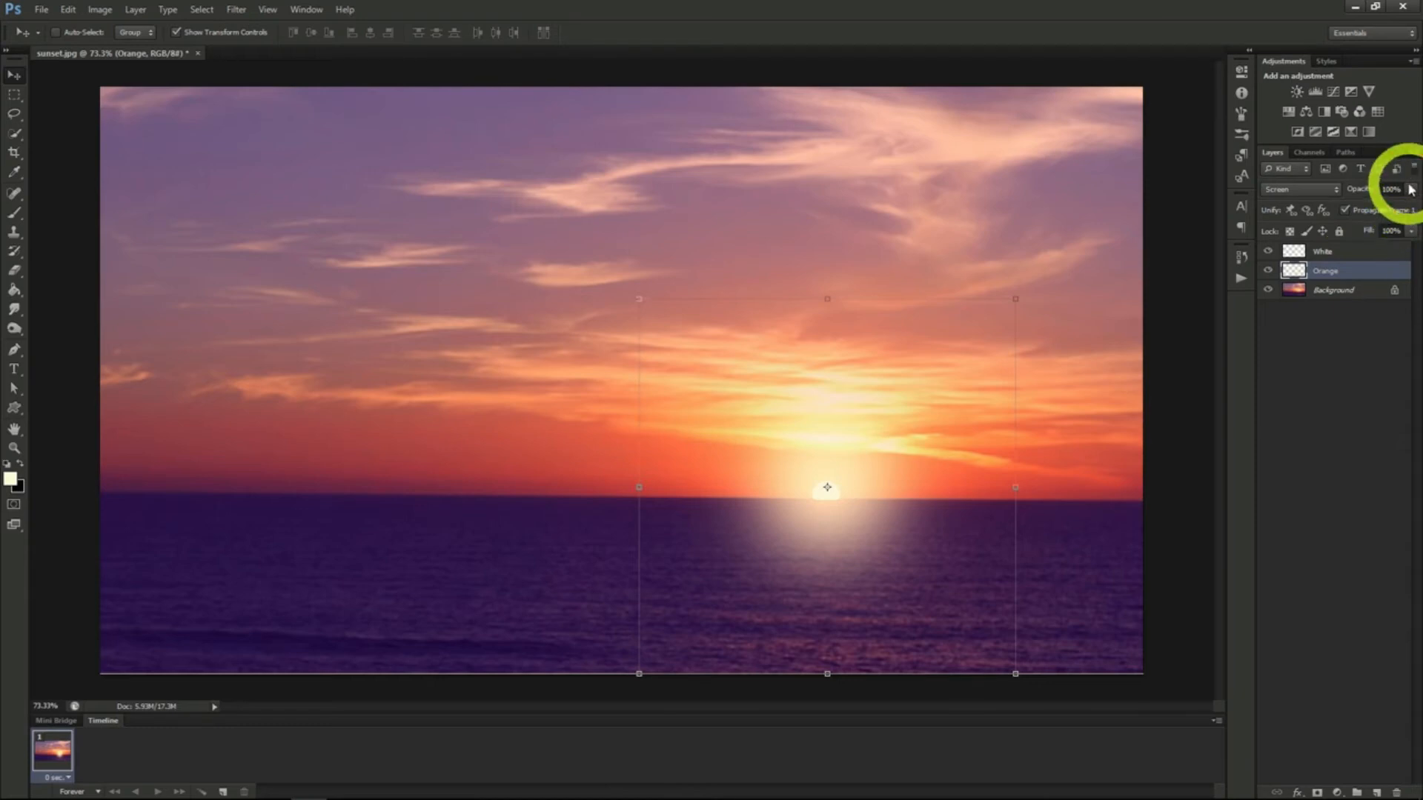
pyautogui.click(1372, 210)
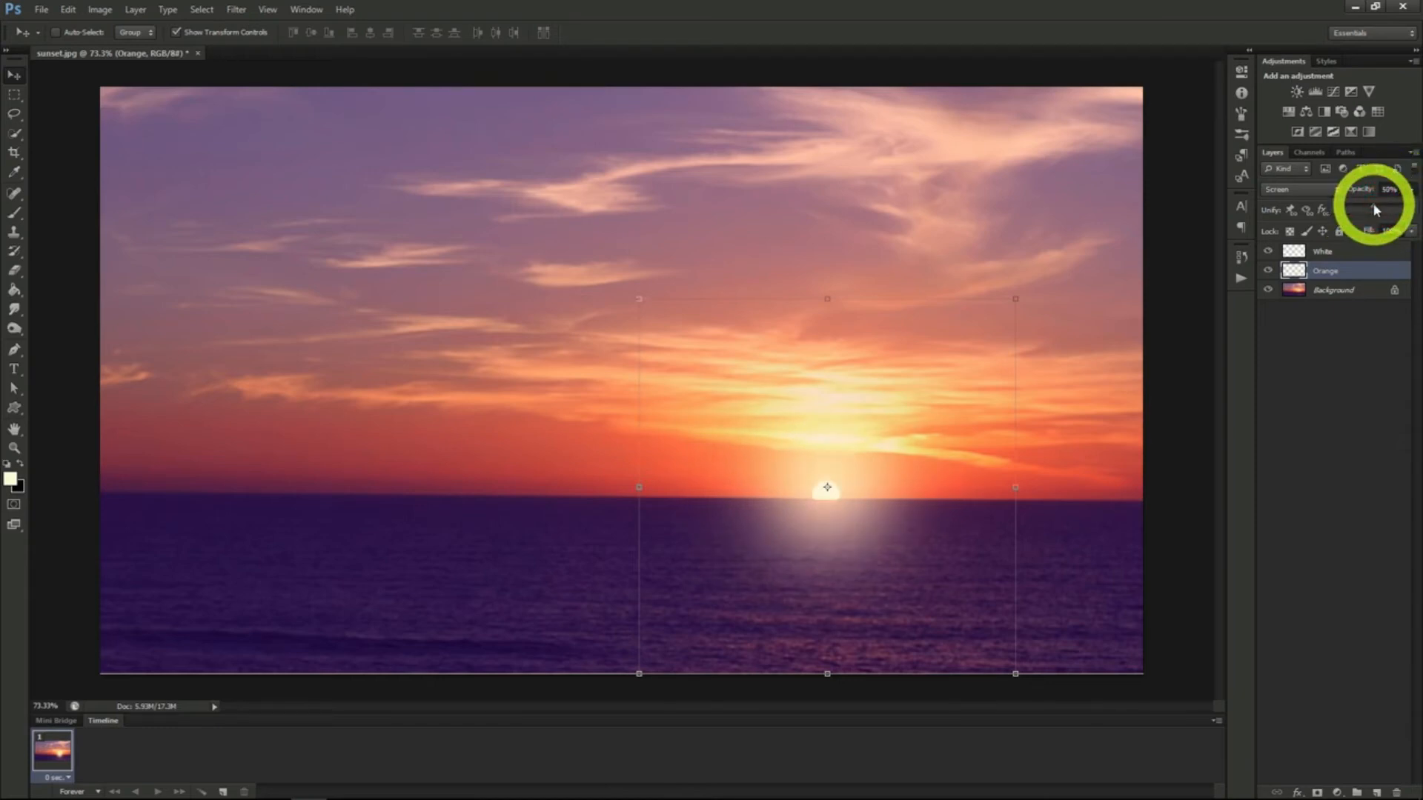
# Step: Lower the fill of the White glow layer to soften it over the sun
pyautogui.click(1346, 257)
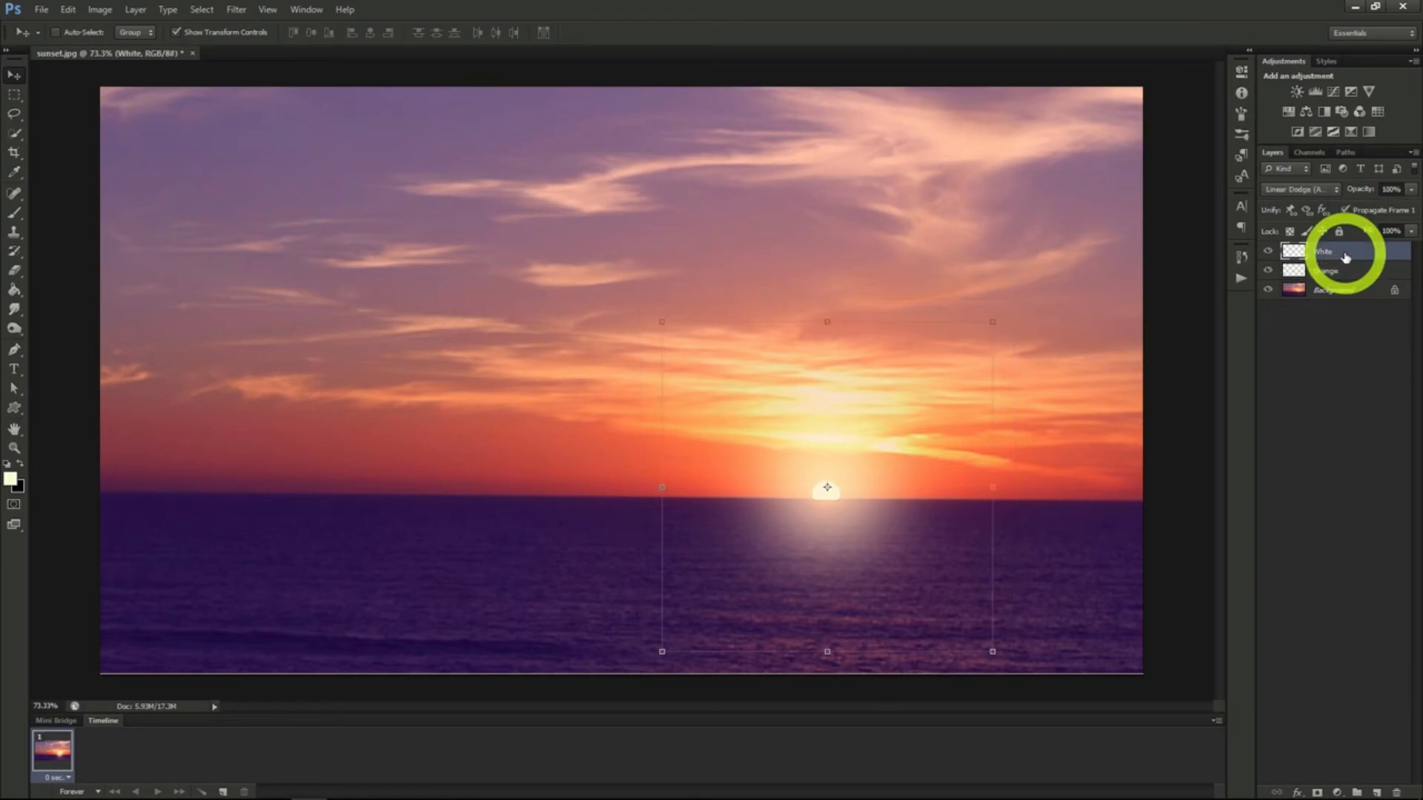
pyautogui.click(1410, 232)
pyautogui.moveTo(1412, 254); pyautogui.dragTo(1350, 256)
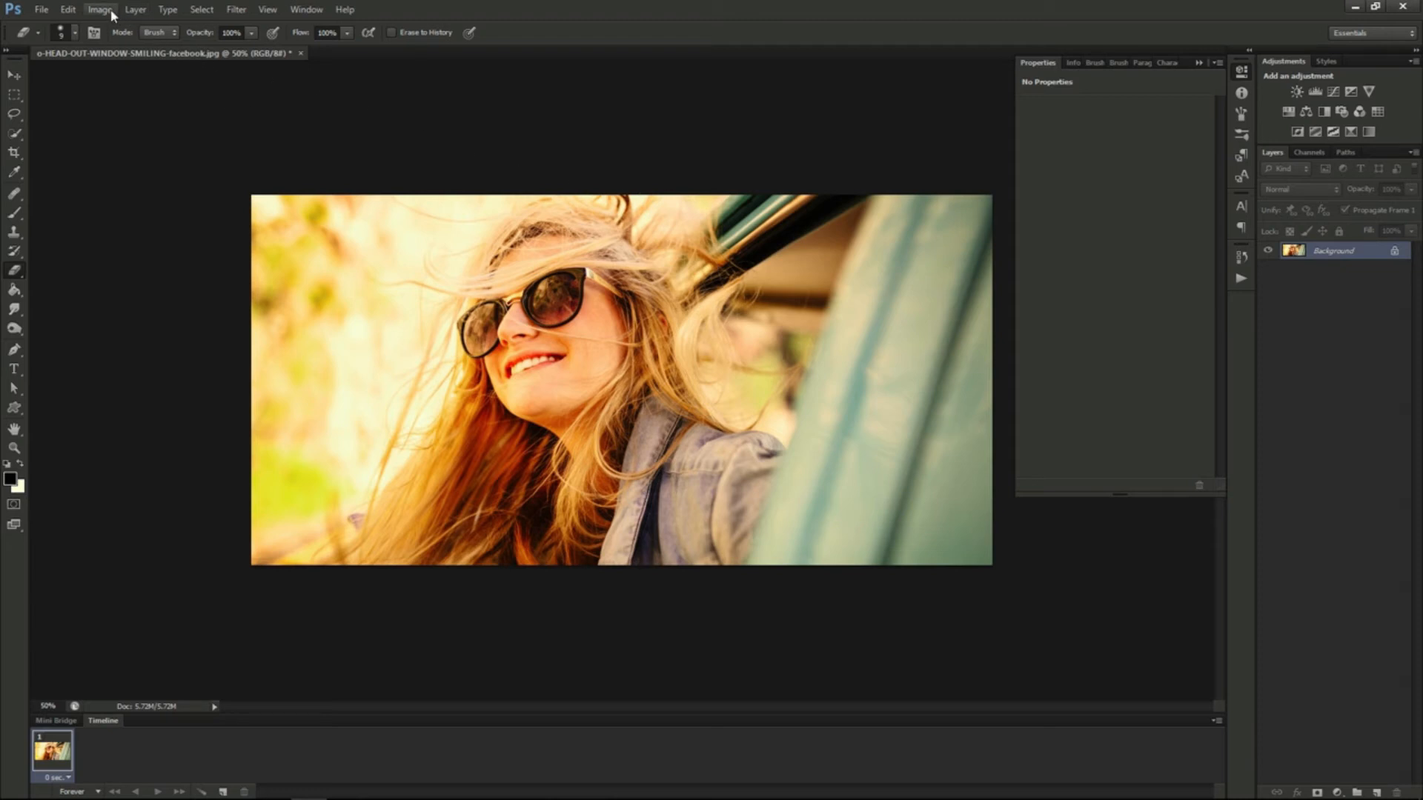
# Step: Add a Curves adjustment layer named "Lomography Effect" above the portrait photo
pyautogui.click(136, 10)
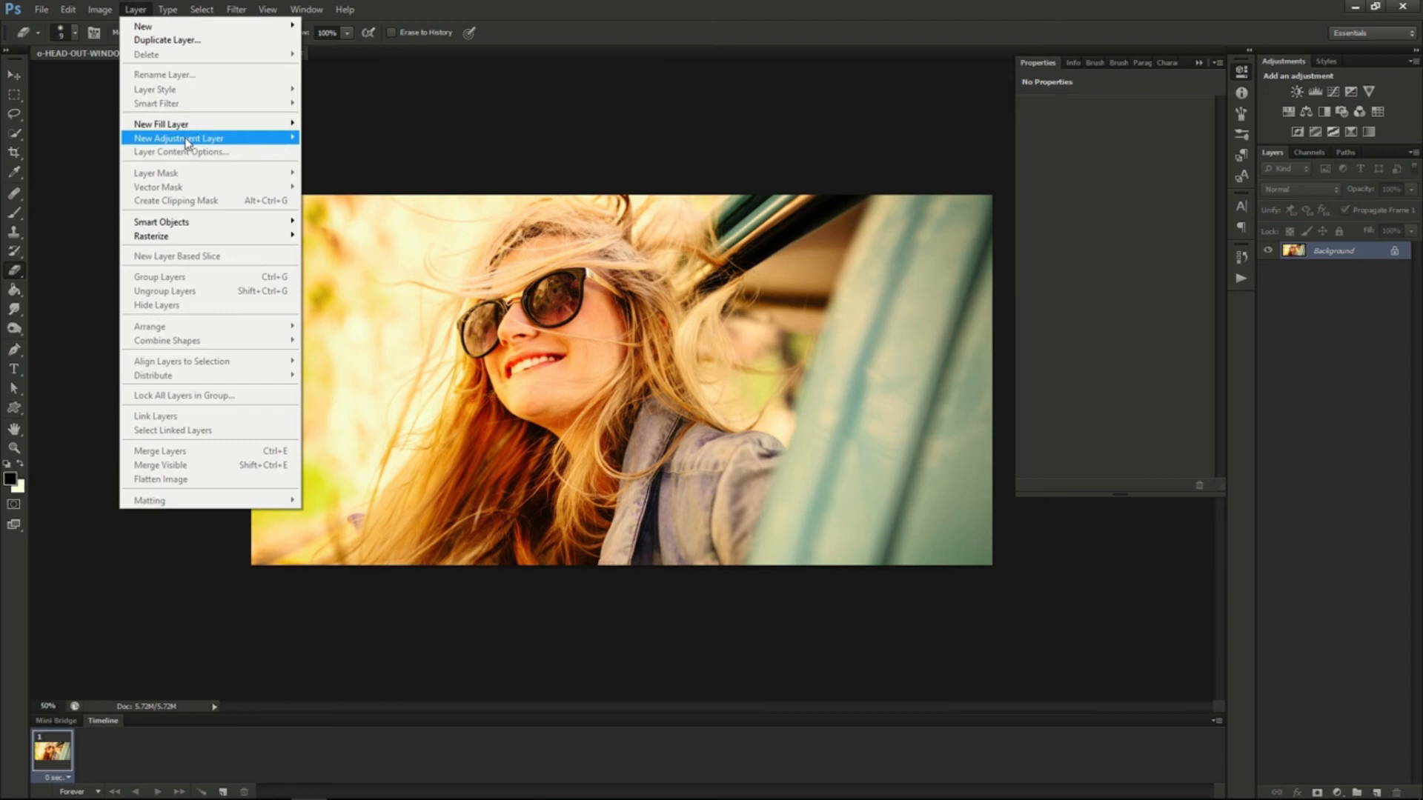
pyautogui.moveTo(189, 141)
pyautogui.click(348, 165)
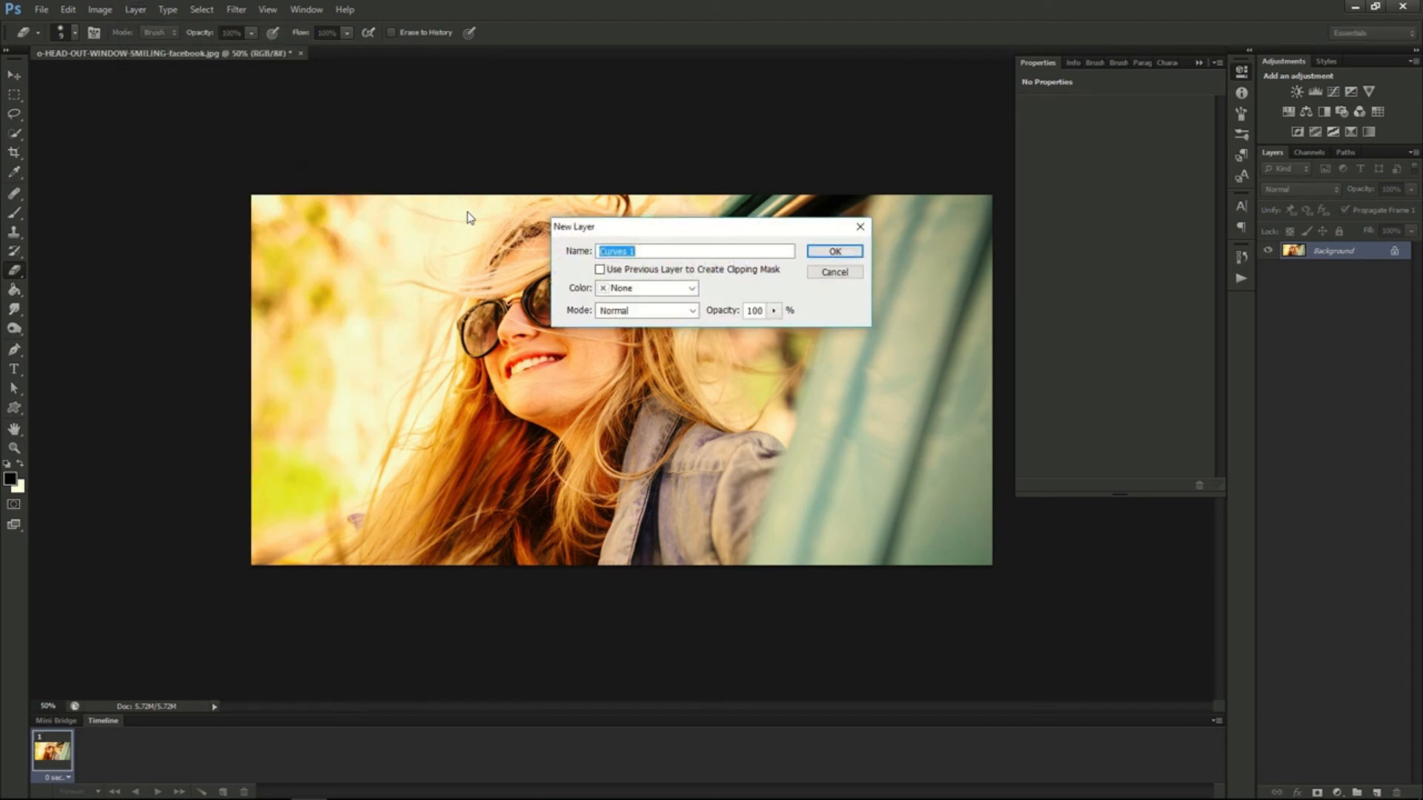
pyautogui.write('Lomography Effect')
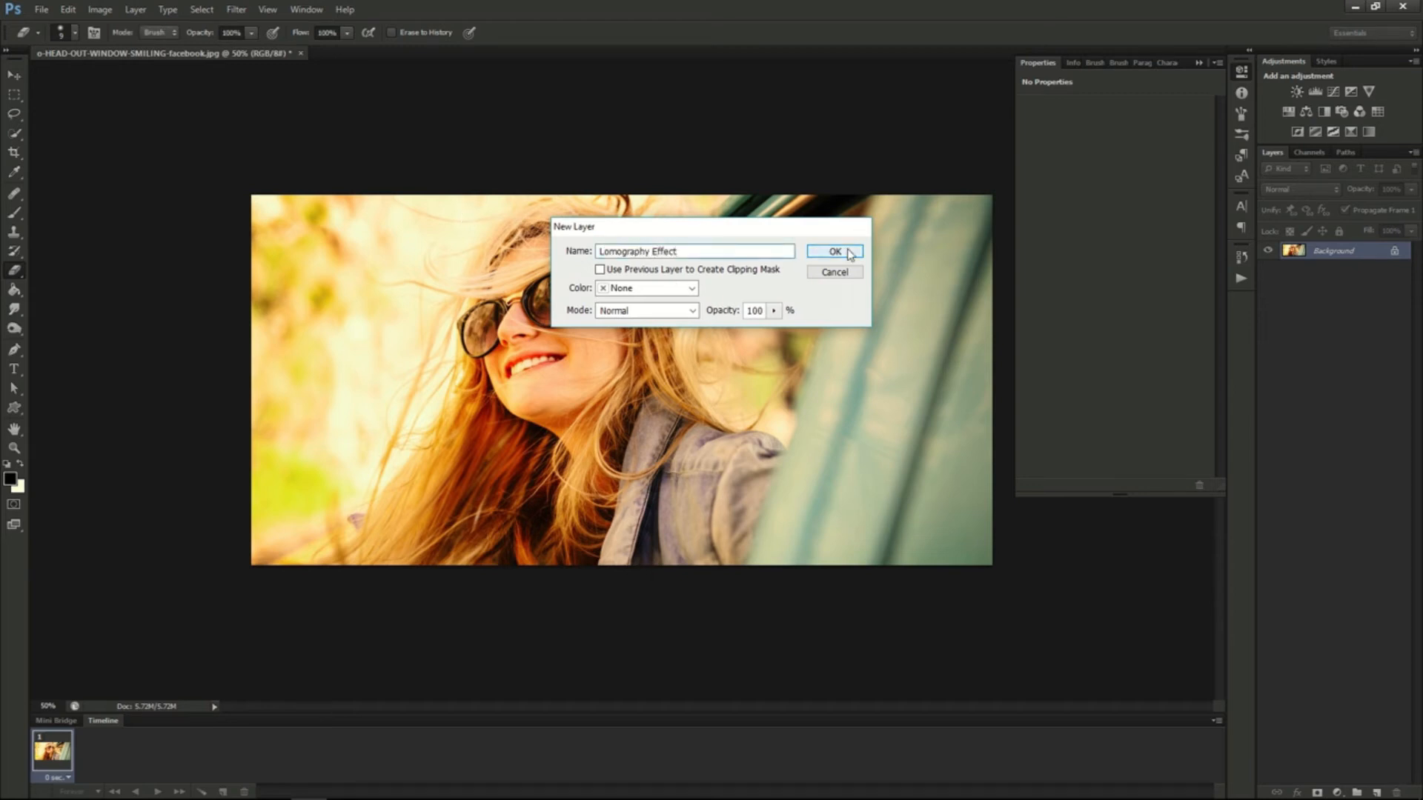
pyautogui.click(833, 251)
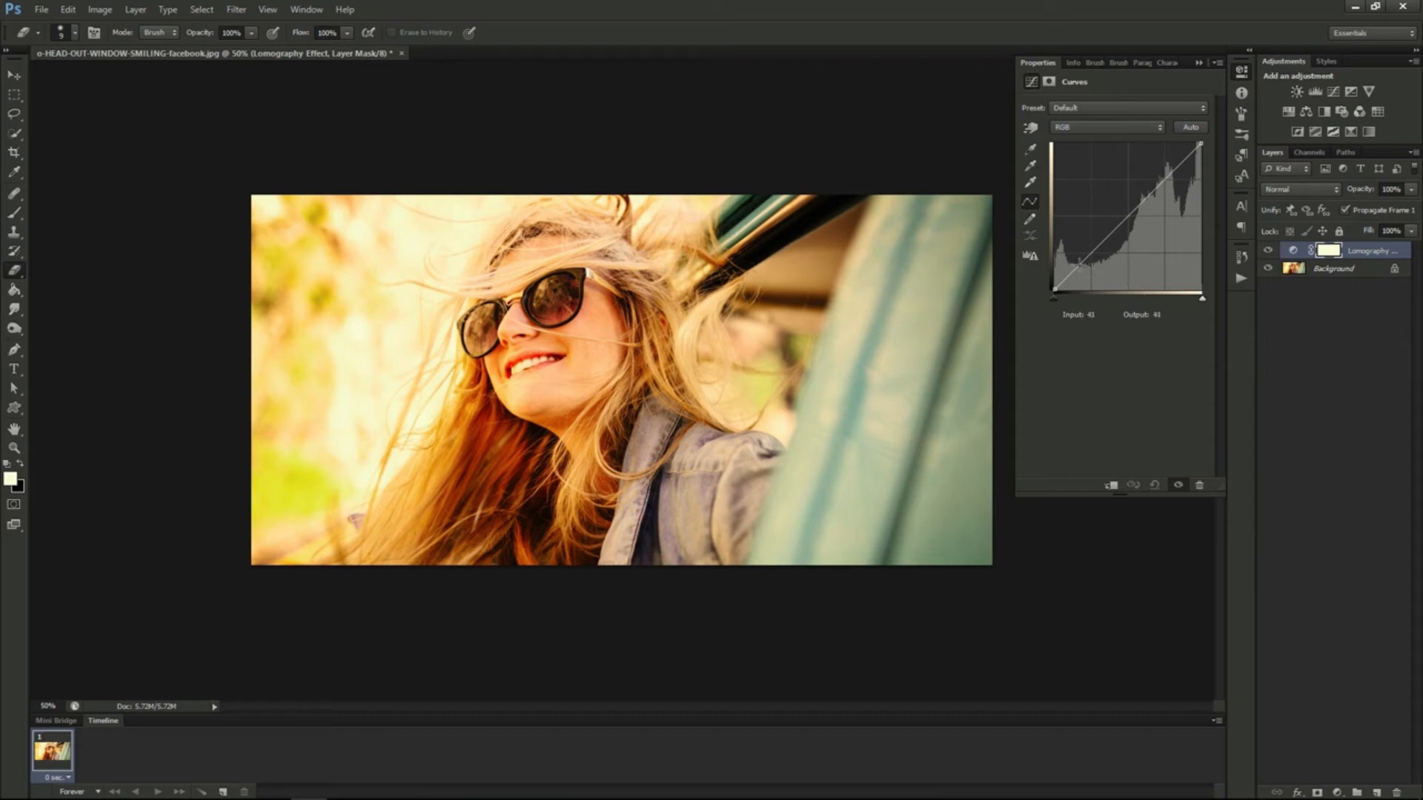
# Step: Shape the RGB curve into a gentle S with points at about input 47, output 35 and input 190, output 196
pyautogui.click(1079, 262)
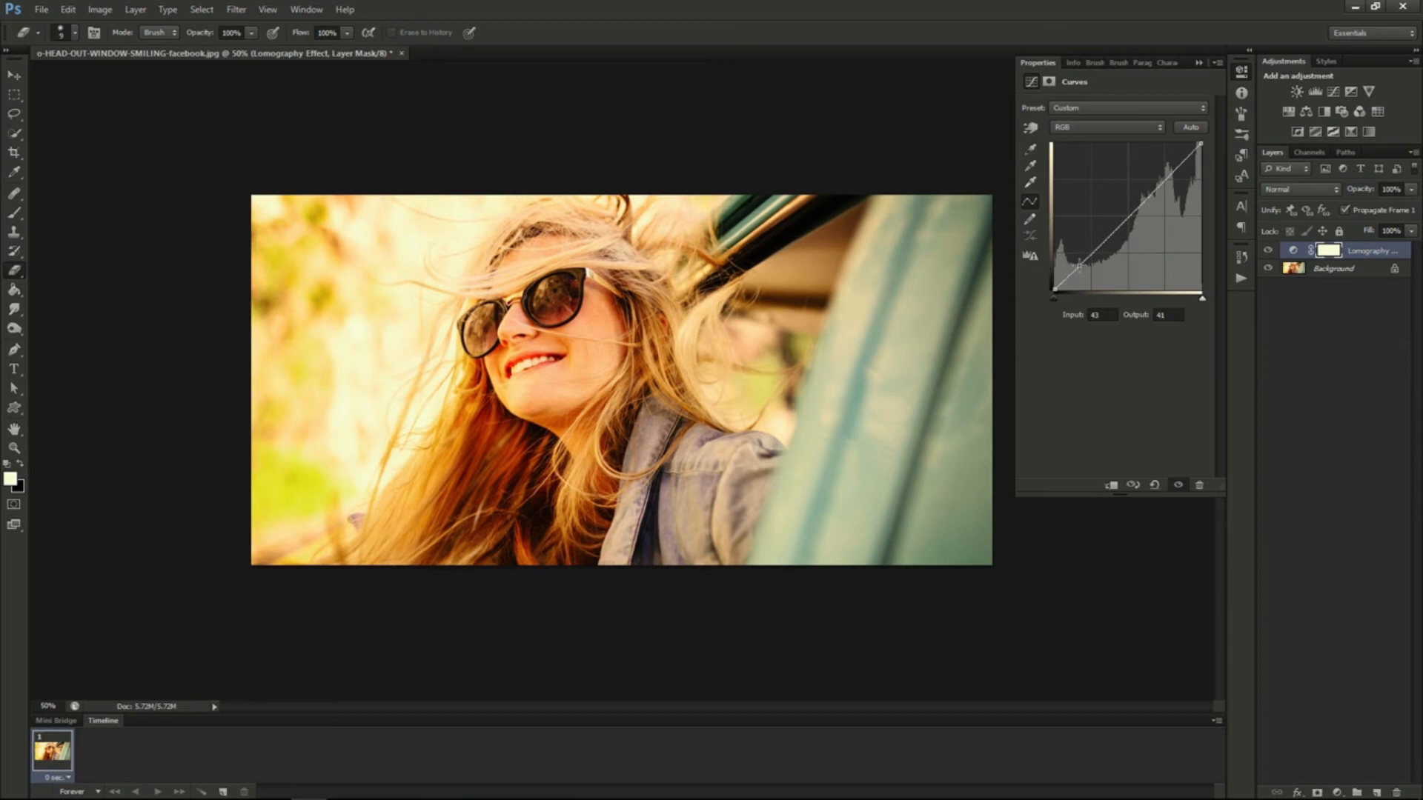
pyautogui.moveTo(1079, 265); pyautogui.dragTo(1081, 269)
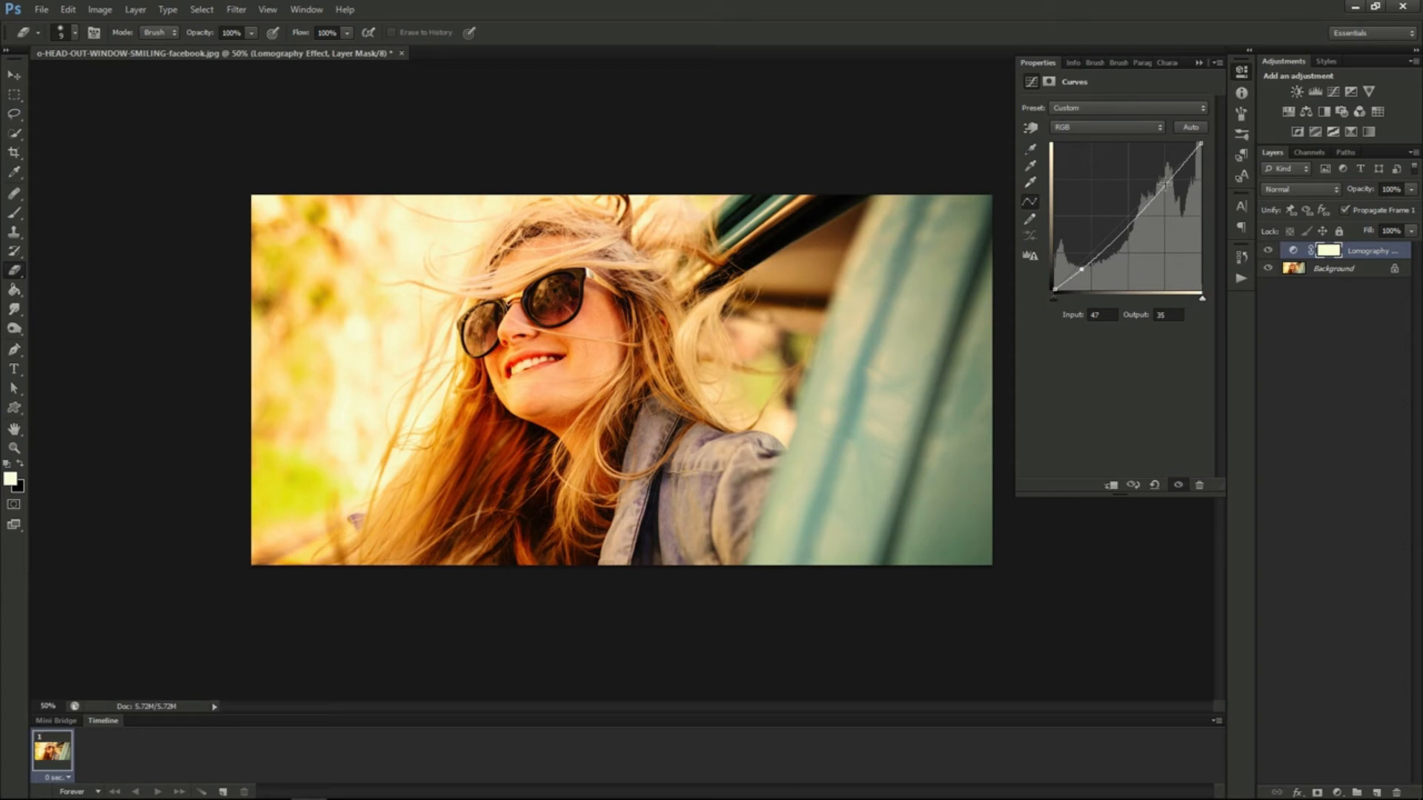
pyautogui.click(1165, 182)
pyautogui.moveTo(1166, 183); pyautogui.dragTo(1165, 177)
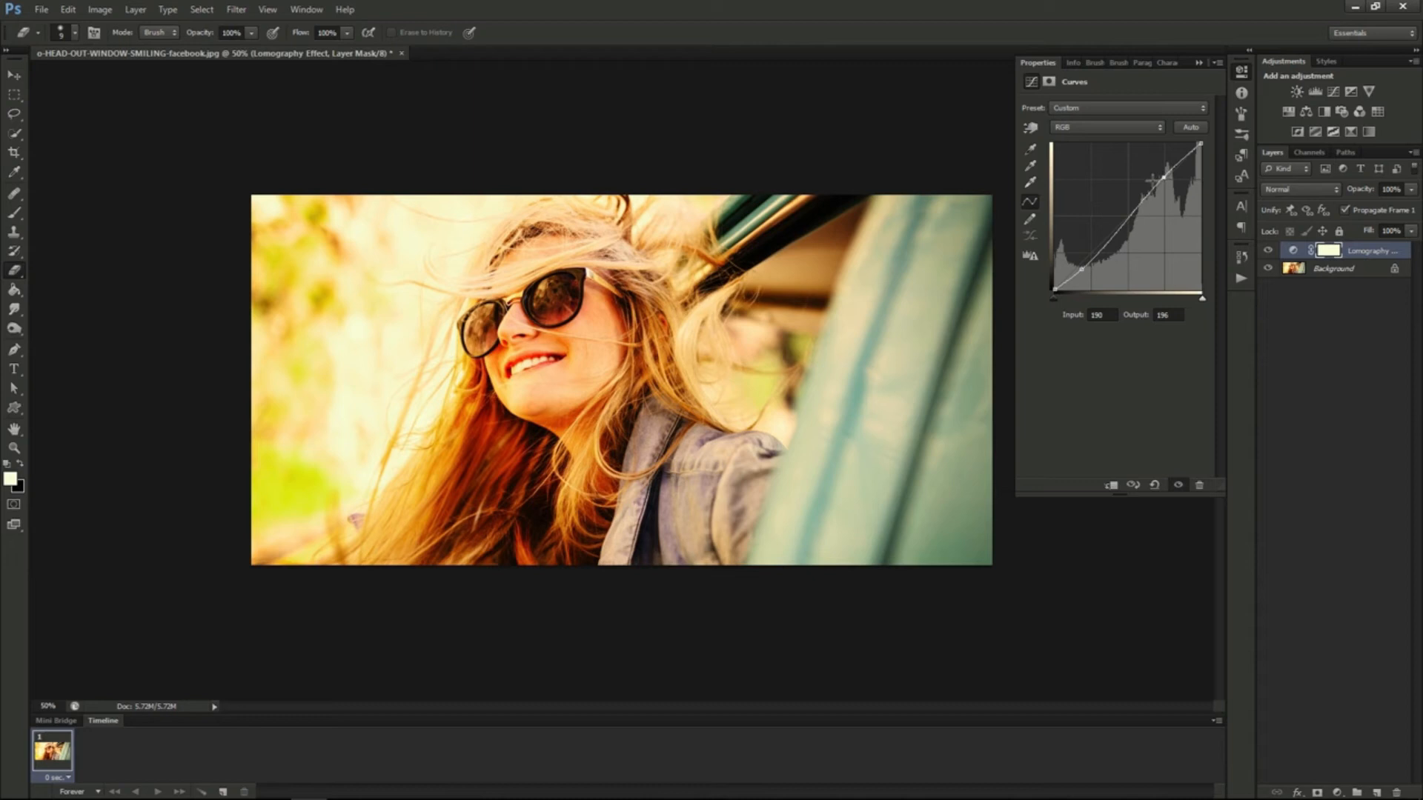
# Step: Shape the Red curve with points at about 41/28 and 191/190, and raise its black point to output 13
pyautogui.click(1094, 130)
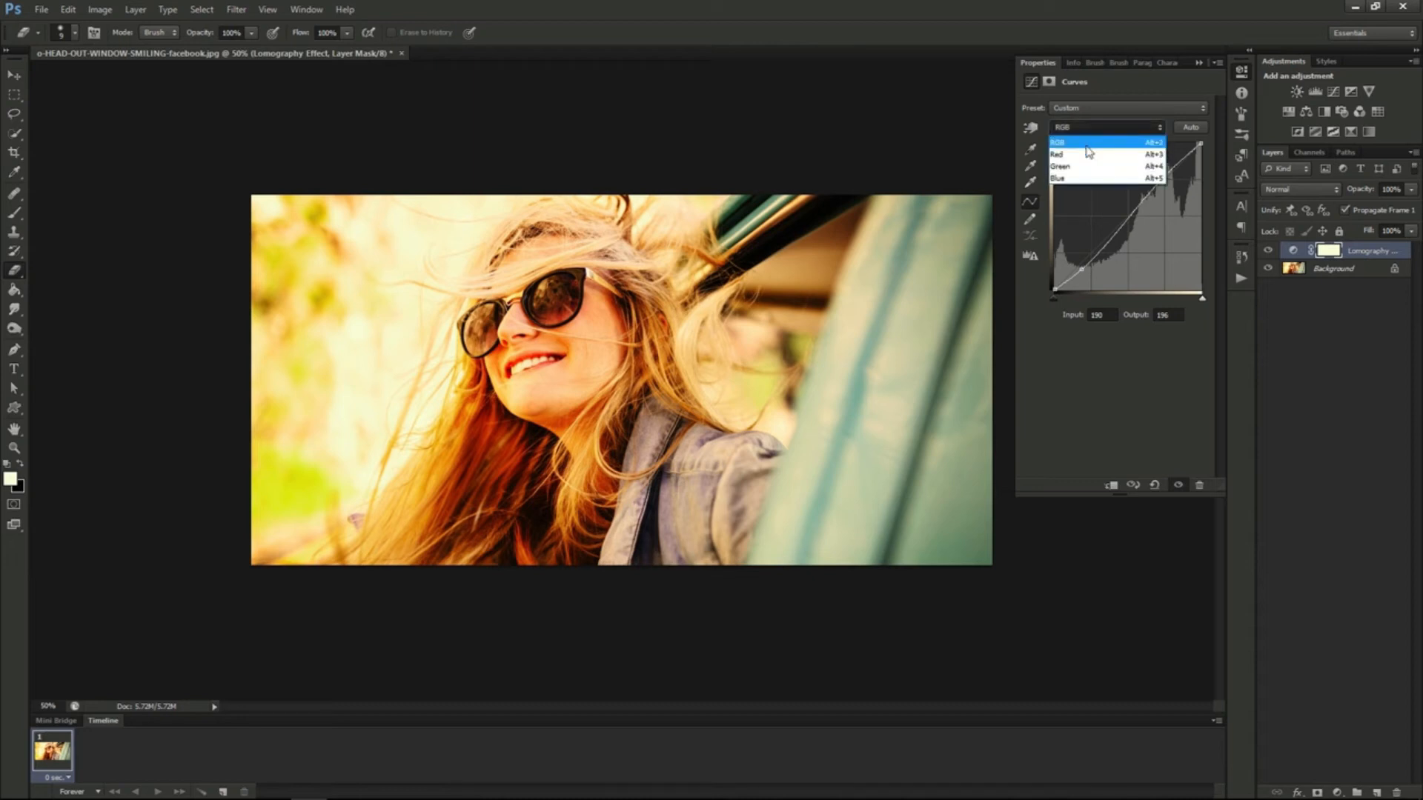
pyautogui.click(1089, 140)
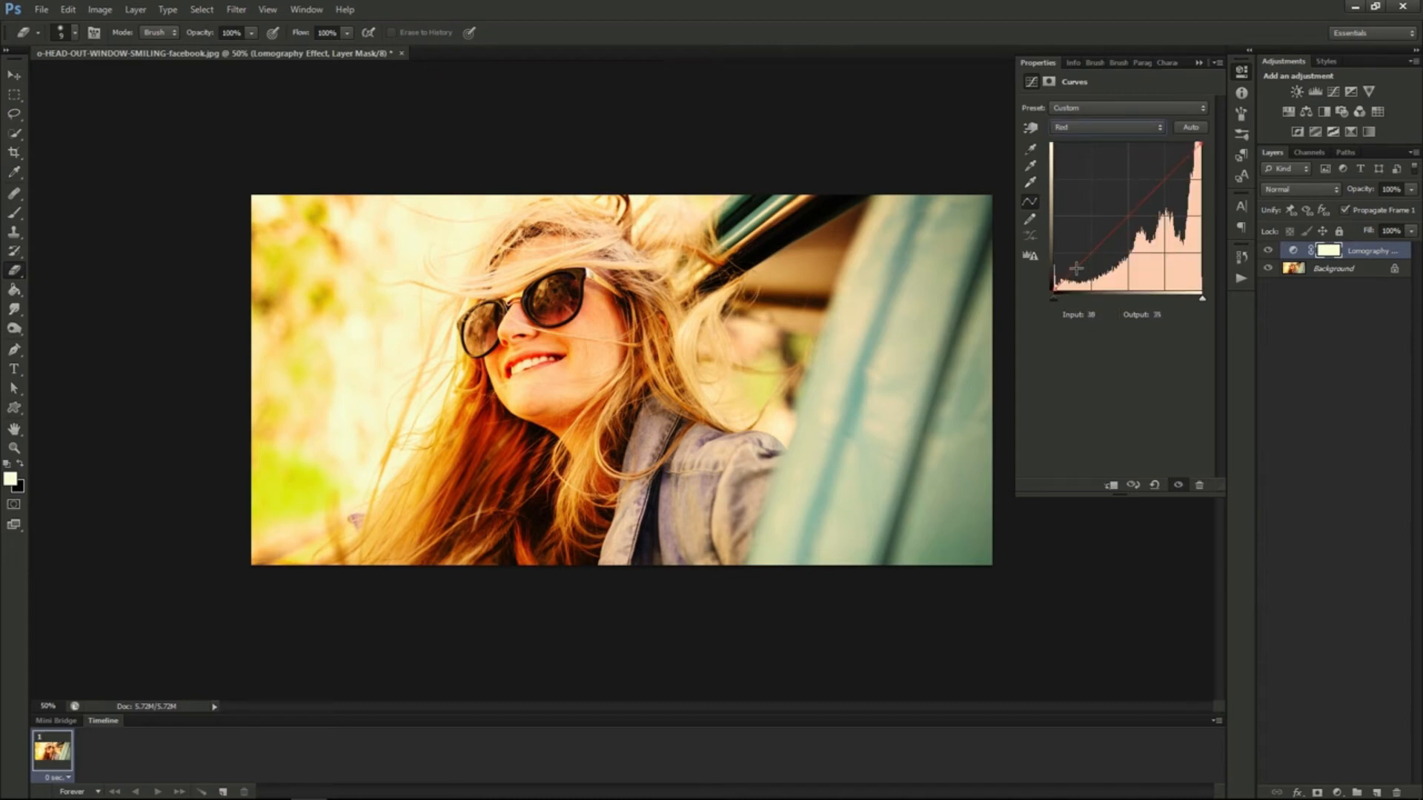
pyautogui.moveTo(1075, 268); pyautogui.dragTo(1079, 273)
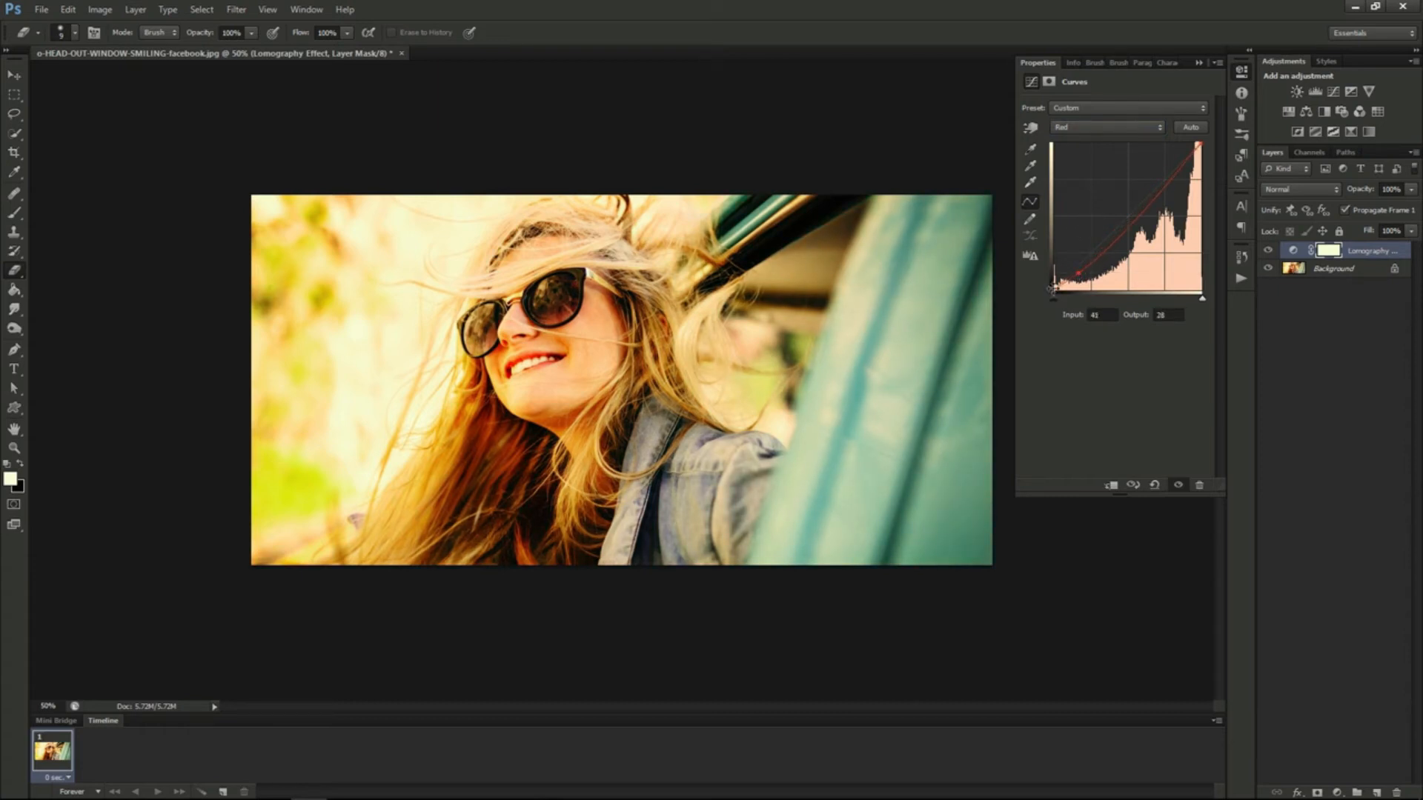
pyautogui.moveTo(1053, 287); pyautogui.dragTo(1056, 280)
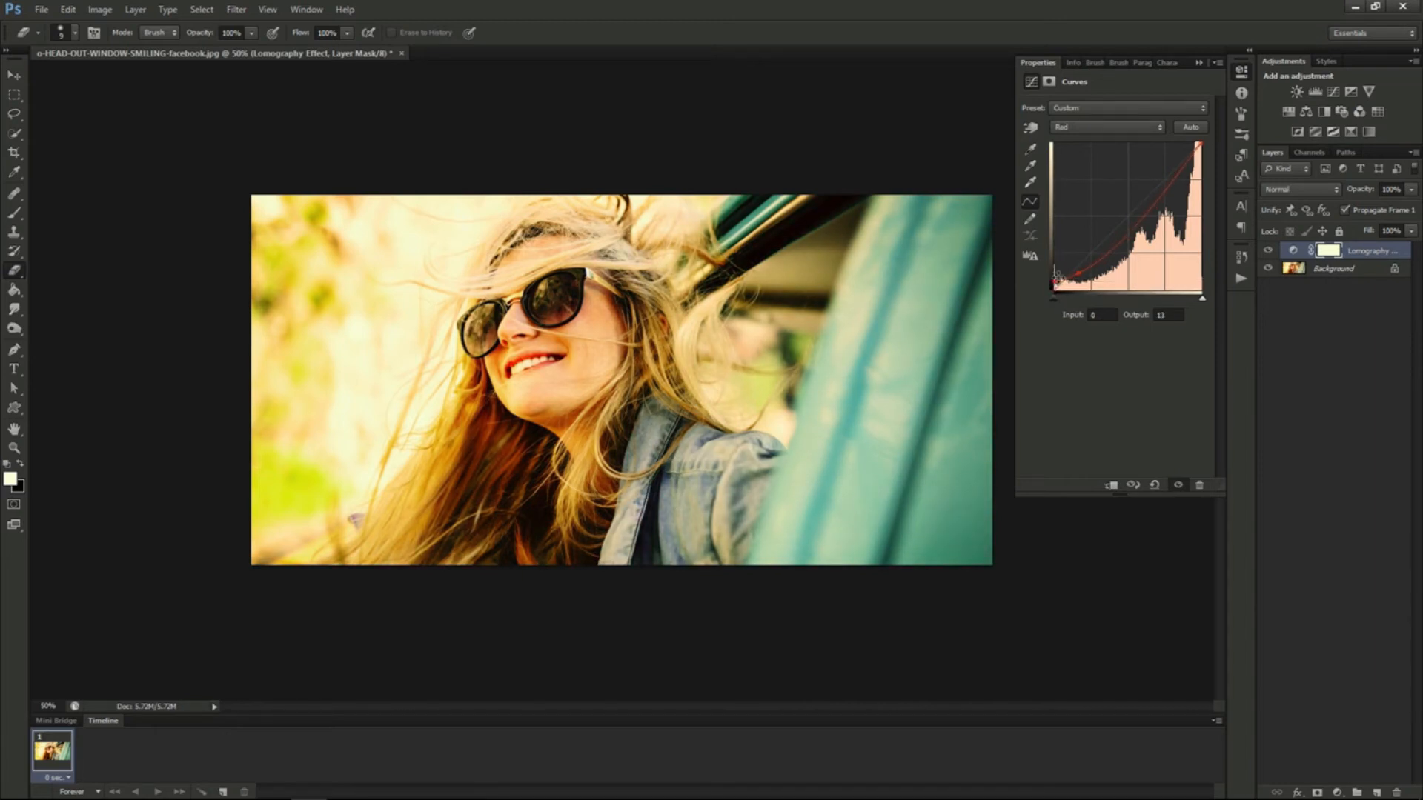
pyautogui.click(1167, 188)
pyautogui.moveTo(1167, 188); pyautogui.dragTo(1164, 180)
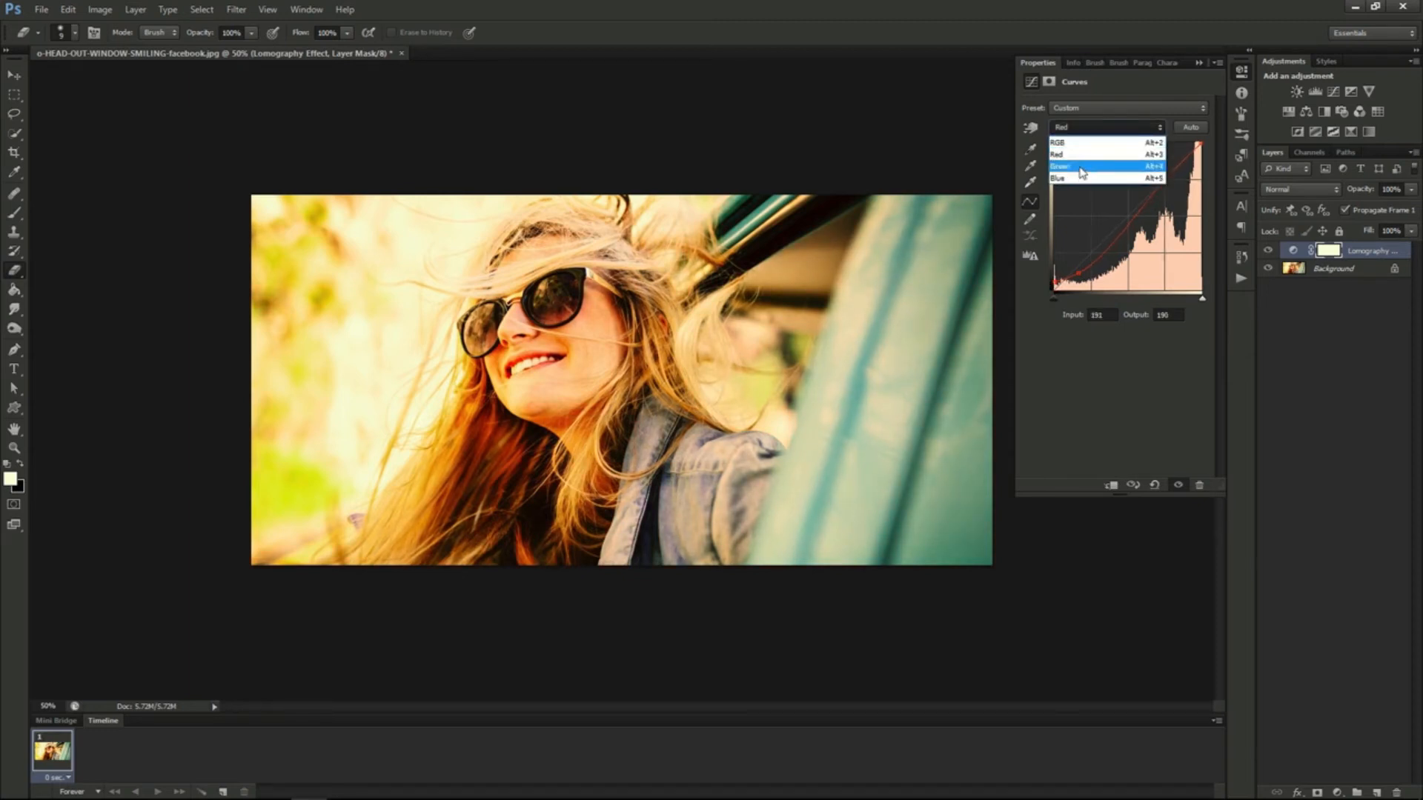
# Step: On the Green curve, raise the shadows slightly and lower the highlights to about input 195, output 182
pyautogui.click(1082, 168)
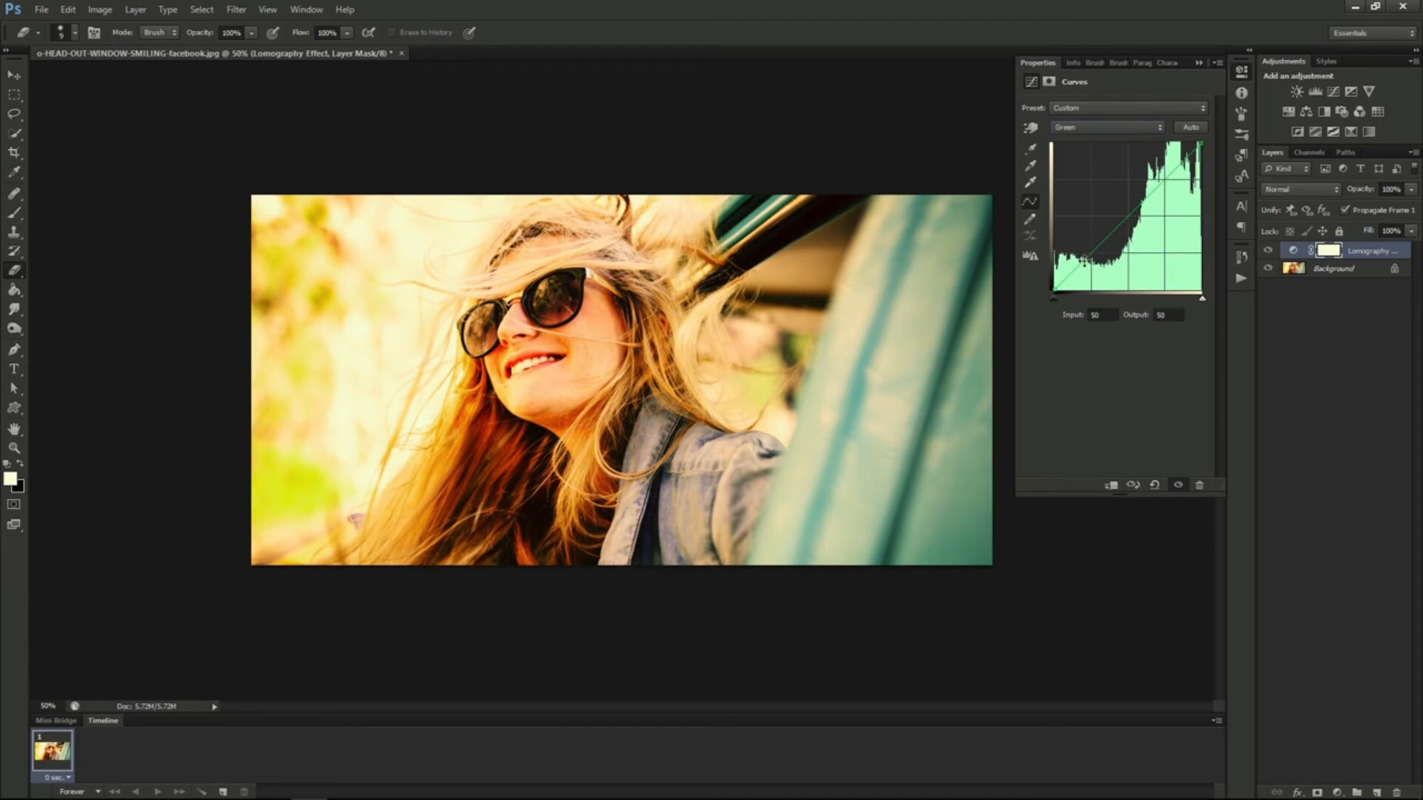
pyautogui.moveTo(1084, 260); pyautogui.dragTo(1084, 256)
pyautogui.click(1163, 179)
pyautogui.moveTo(1164, 179); pyautogui.dragTo(1168, 185)
# Step: On the Blue curve, raise the shadows to about output 53 and lower the highlights to about input 196, output 178
pyautogui.click(1126, 127)
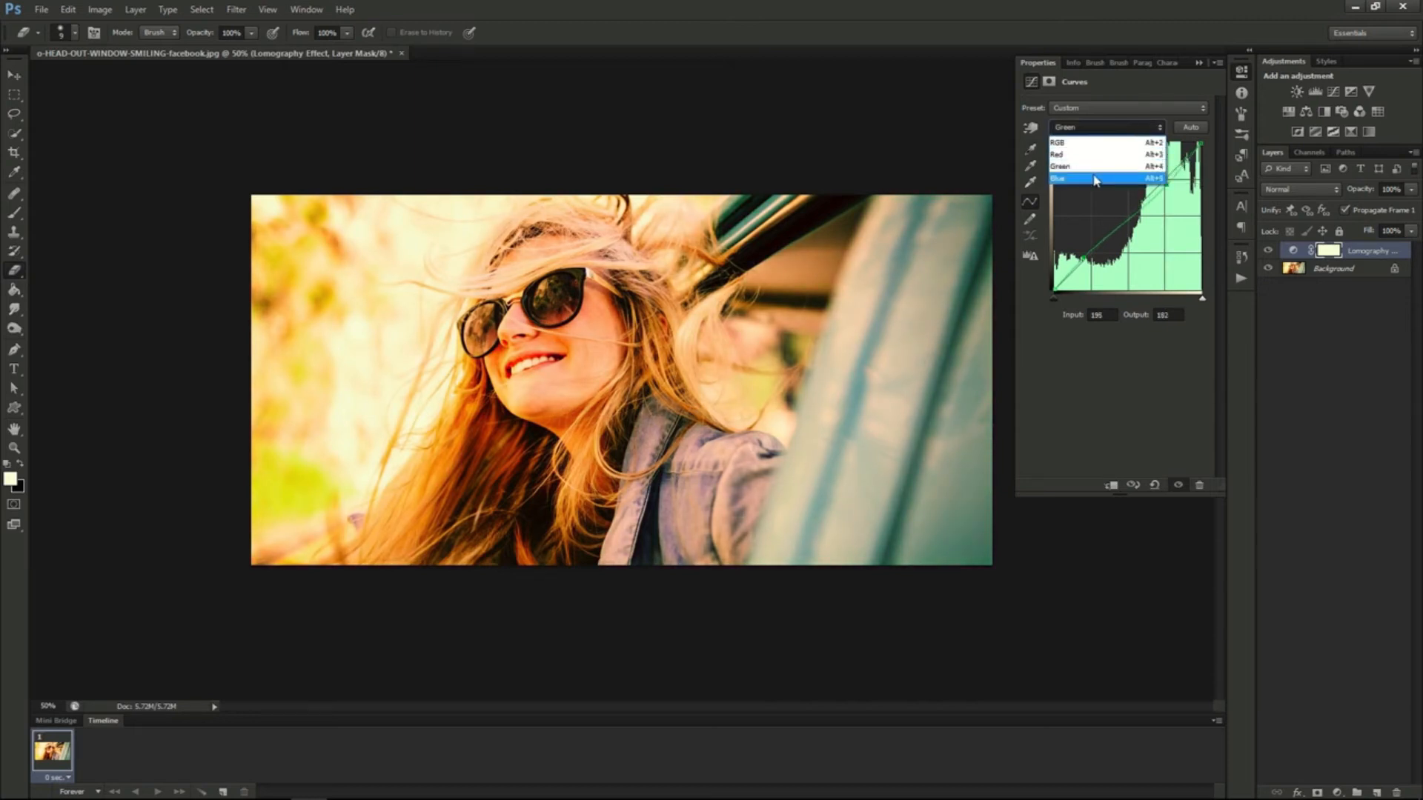
pyautogui.click(1095, 180)
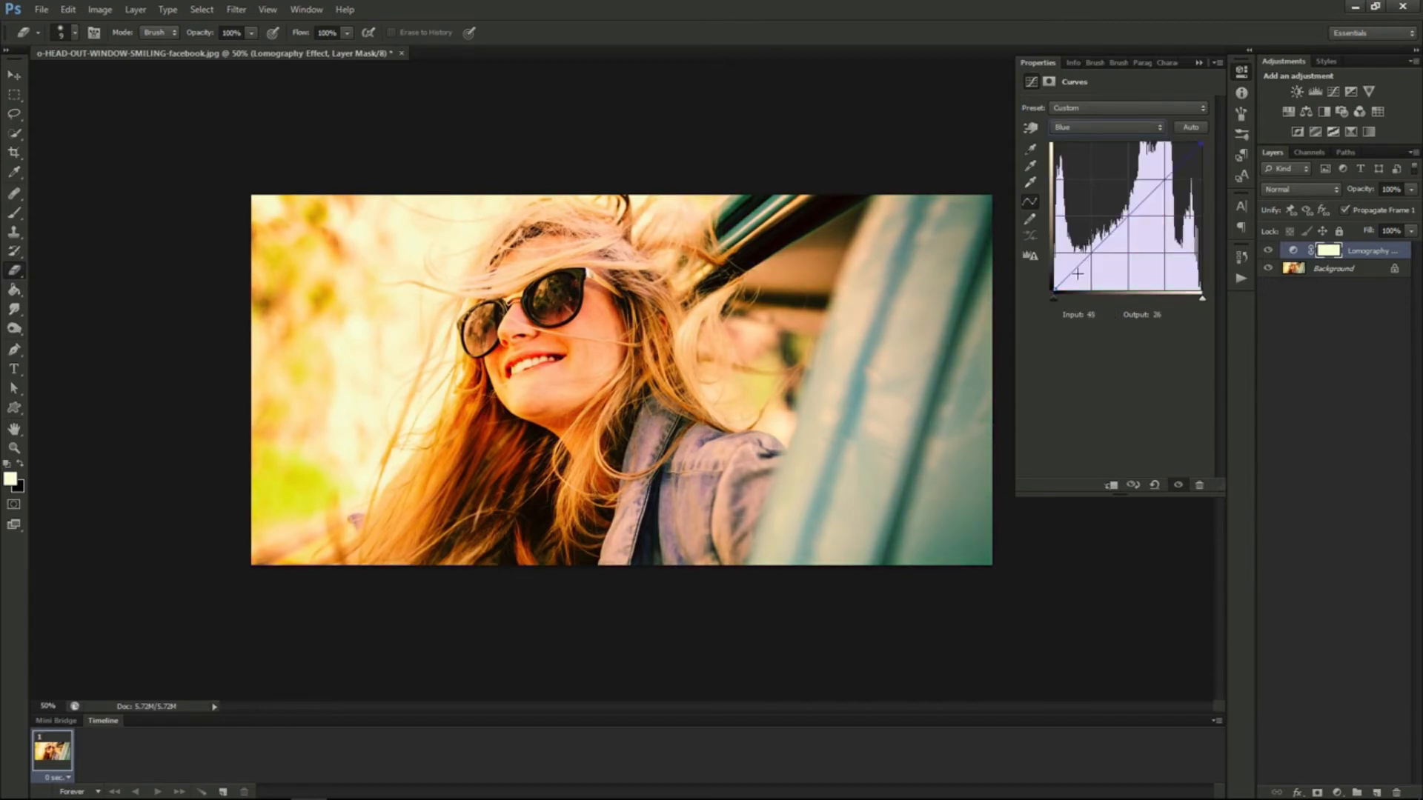
pyautogui.moveTo(1080, 263); pyautogui.dragTo(1078, 260)
pyautogui.click(1164, 182)
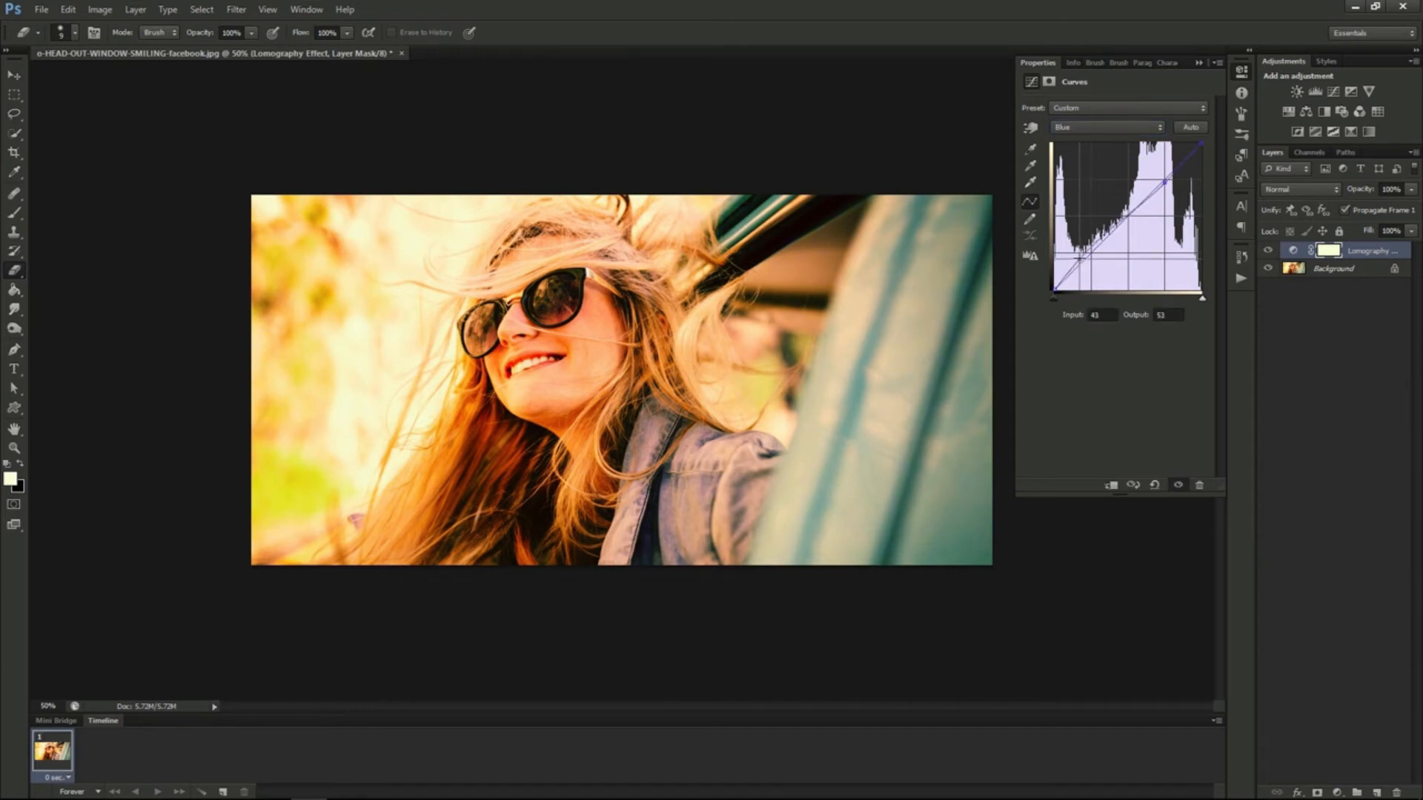
pyautogui.moveTo(1164, 182); pyautogui.dragTo(1168, 186)
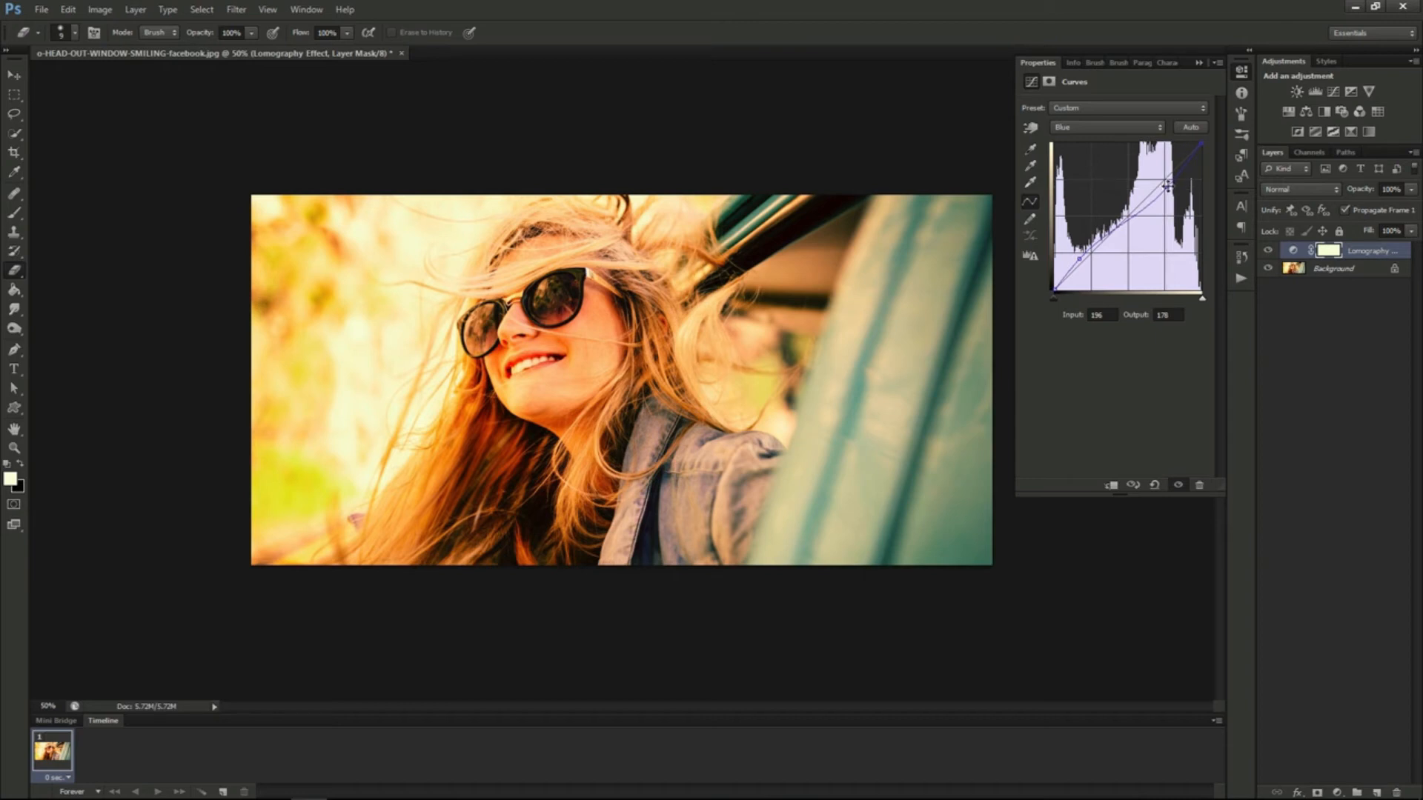
# Step: Return to the composite RGB curve and raise its black point to output 31 for faded blacks
pyautogui.click(1081, 109)
pyautogui.click(1081, 111)
pyautogui.click(1080, 127)
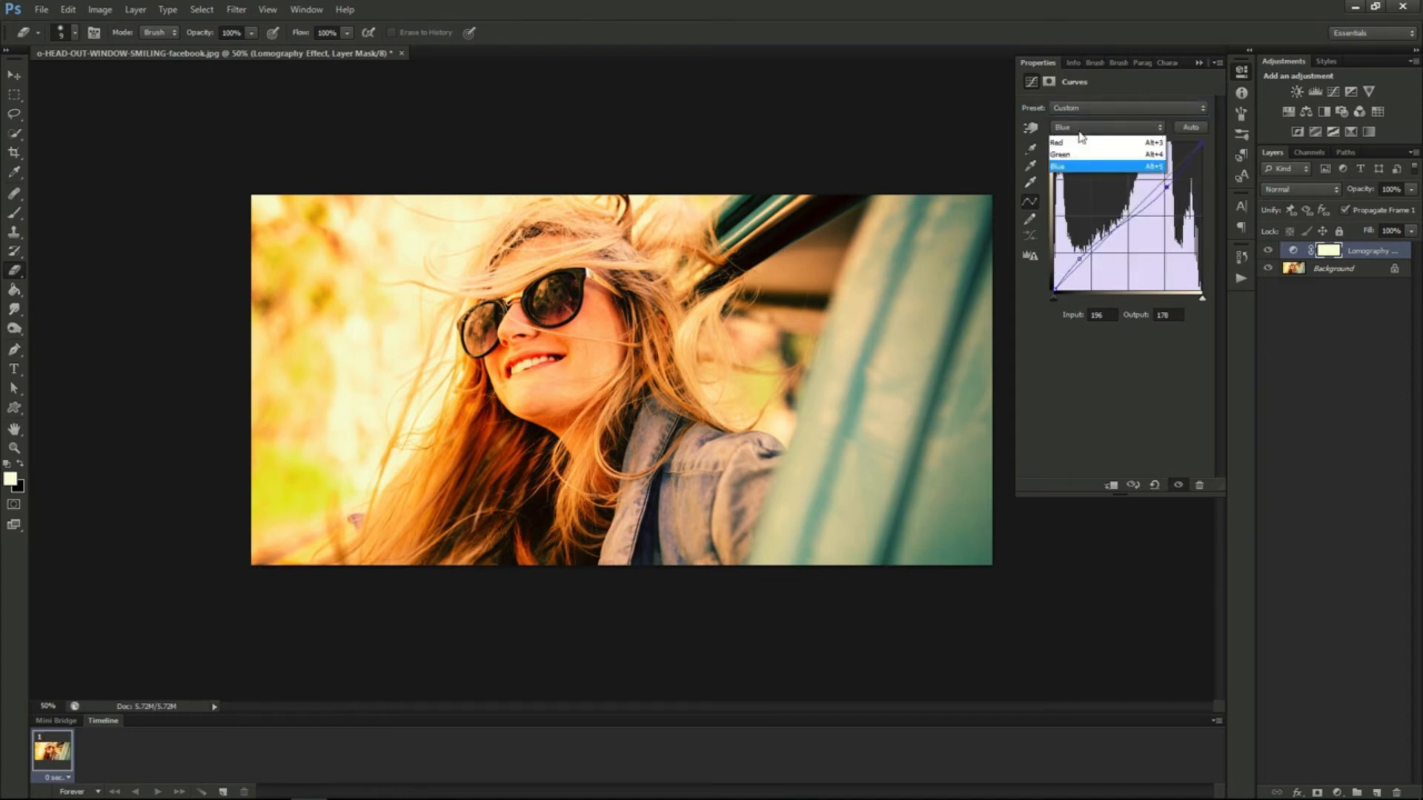
pyautogui.click(1078, 140)
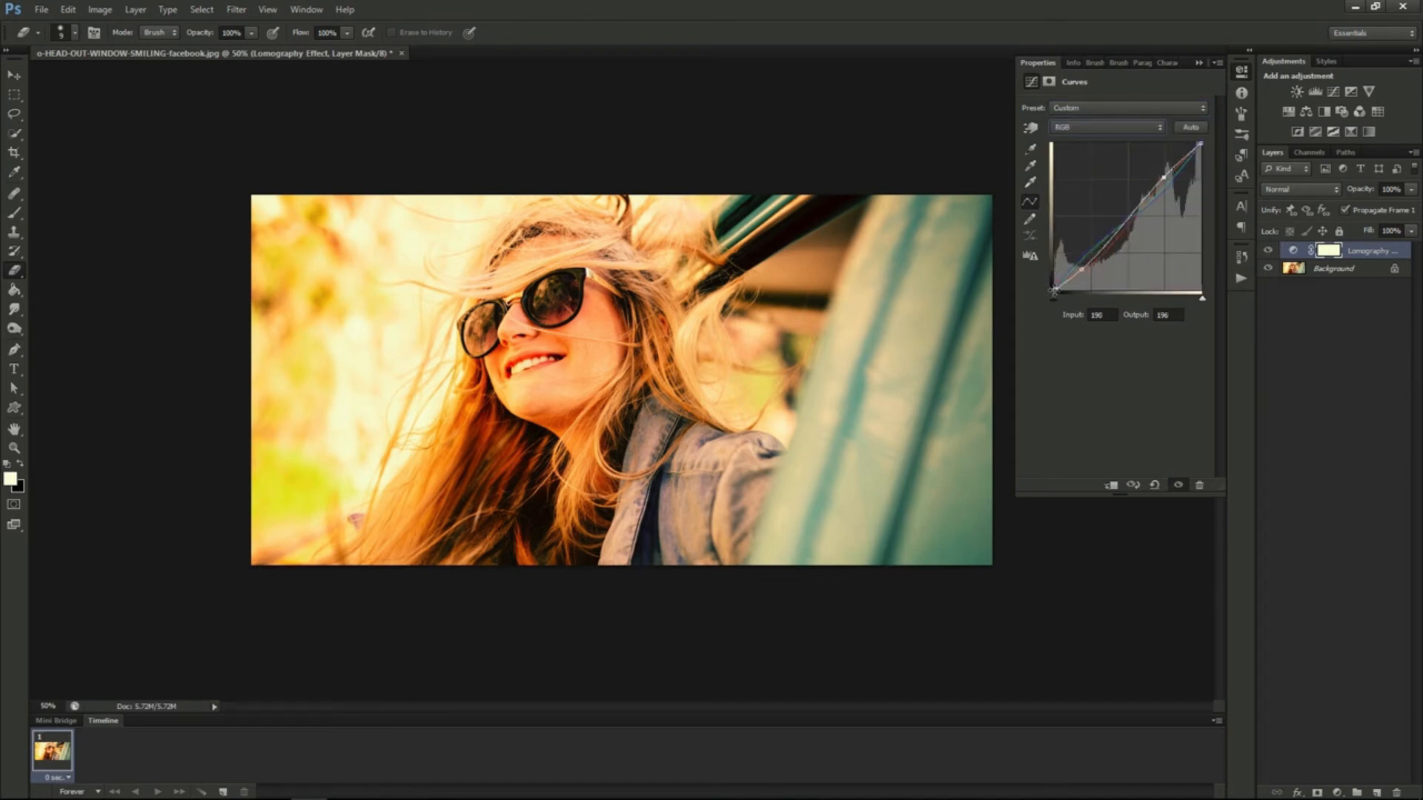
pyautogui.moveTo(1053, 289); pyautogui.dragTo(1054, 273)
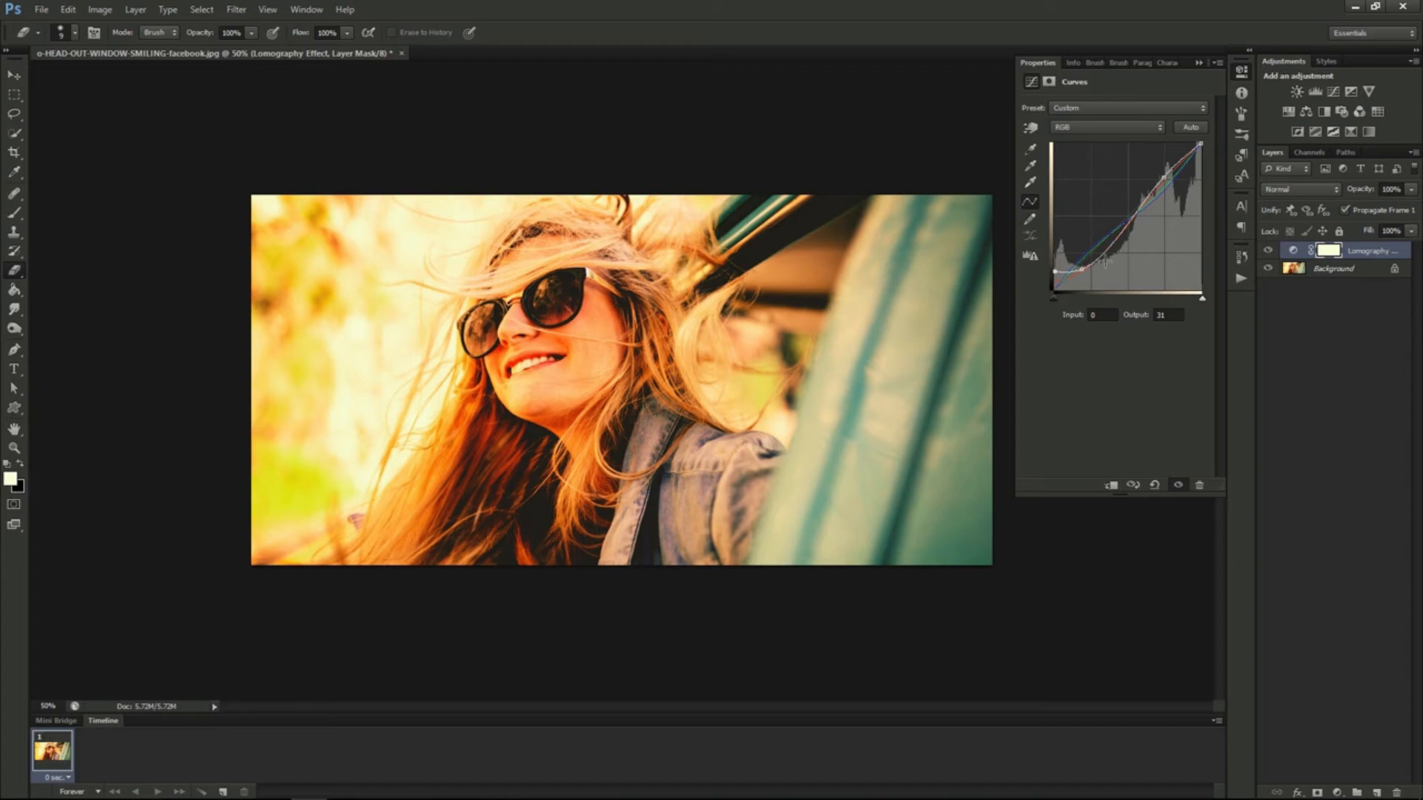
# Step: Lower the Lomography Effect layer's opacity to about 55% and toggle its visibility to compare the photo with and without it
pyautogui.click(1411, 190)
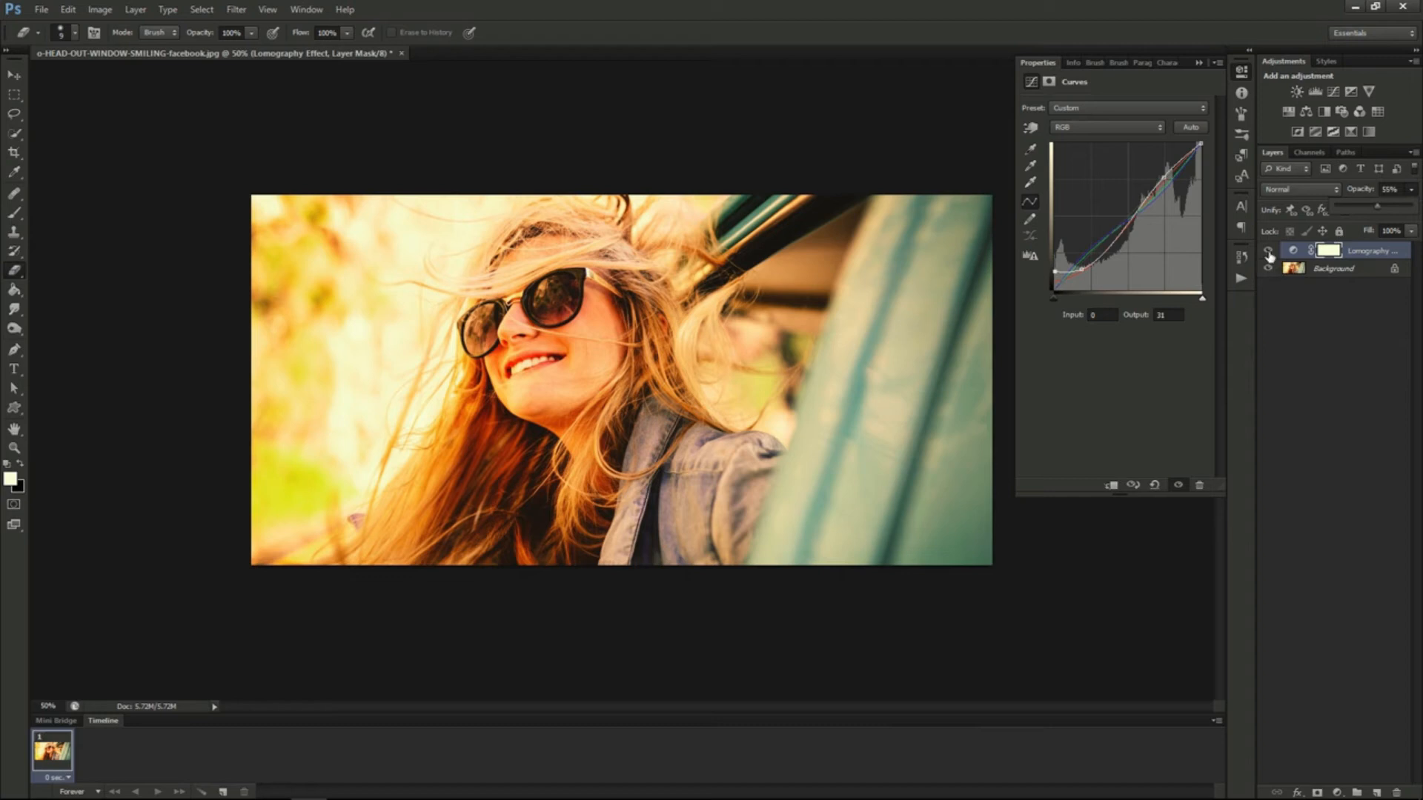
pyautogui.click(1411, 191)
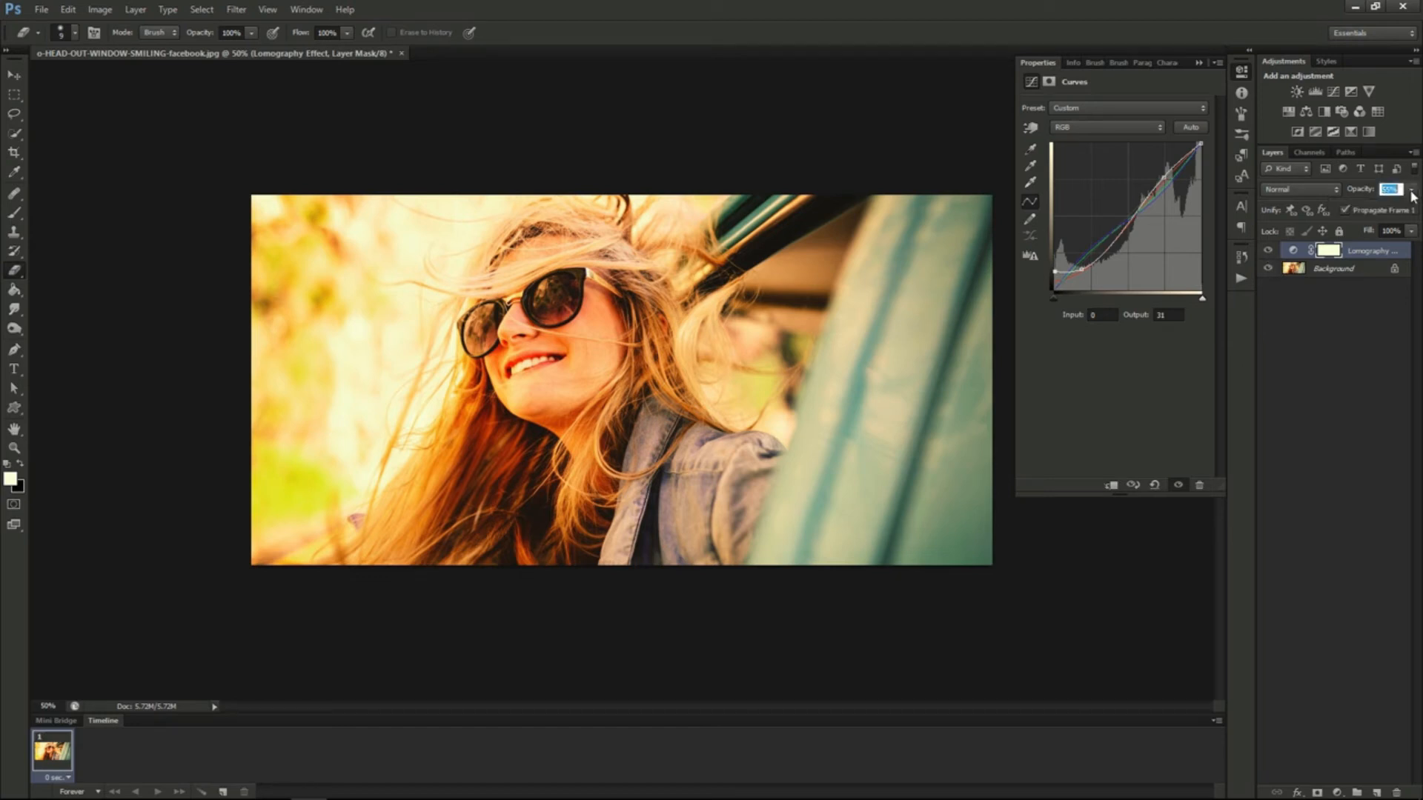
pyautogui.click(1267, 252)
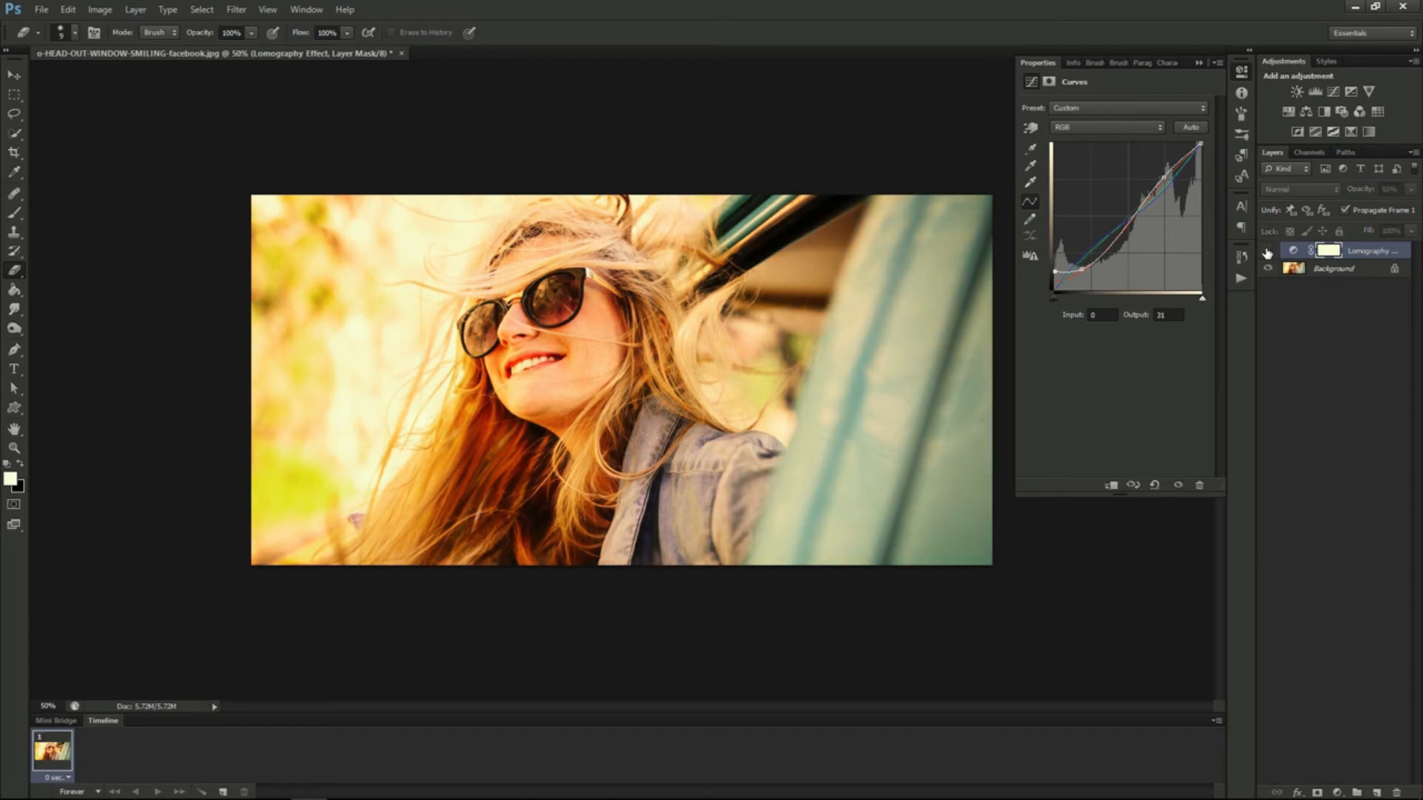
pyautogui.click(1267, 252)
pyautogui.click(1267, 252)
pyautogui.click(1267, 252)
pyautogui.click(1267, 252)
pyautogui.click(1267, 252)
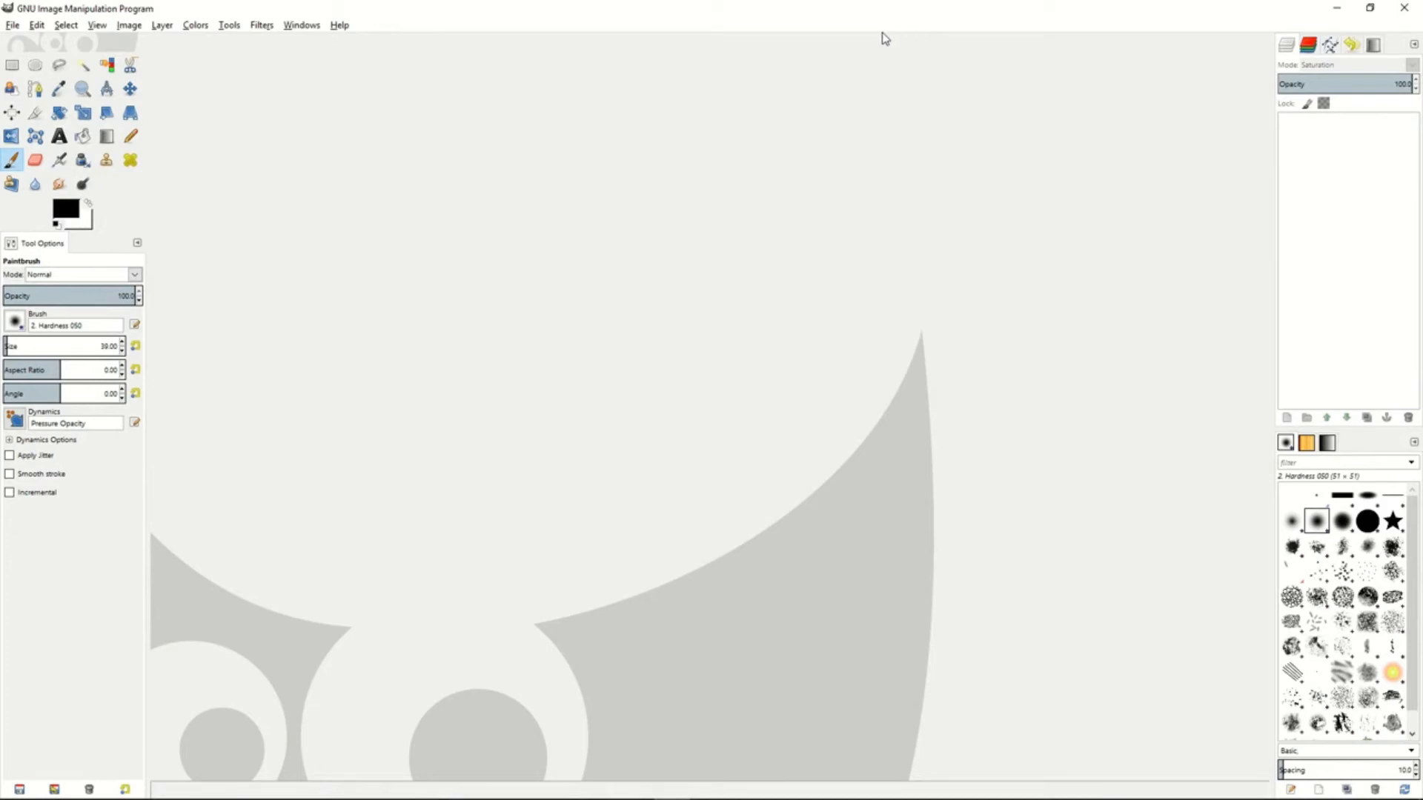
# Step: Switch to GIMP and open the recently used portrait o-HEAD-OUT-WINDOW-SMILING-facebook, showing the whole photo
pyautogui.click(12, 25)
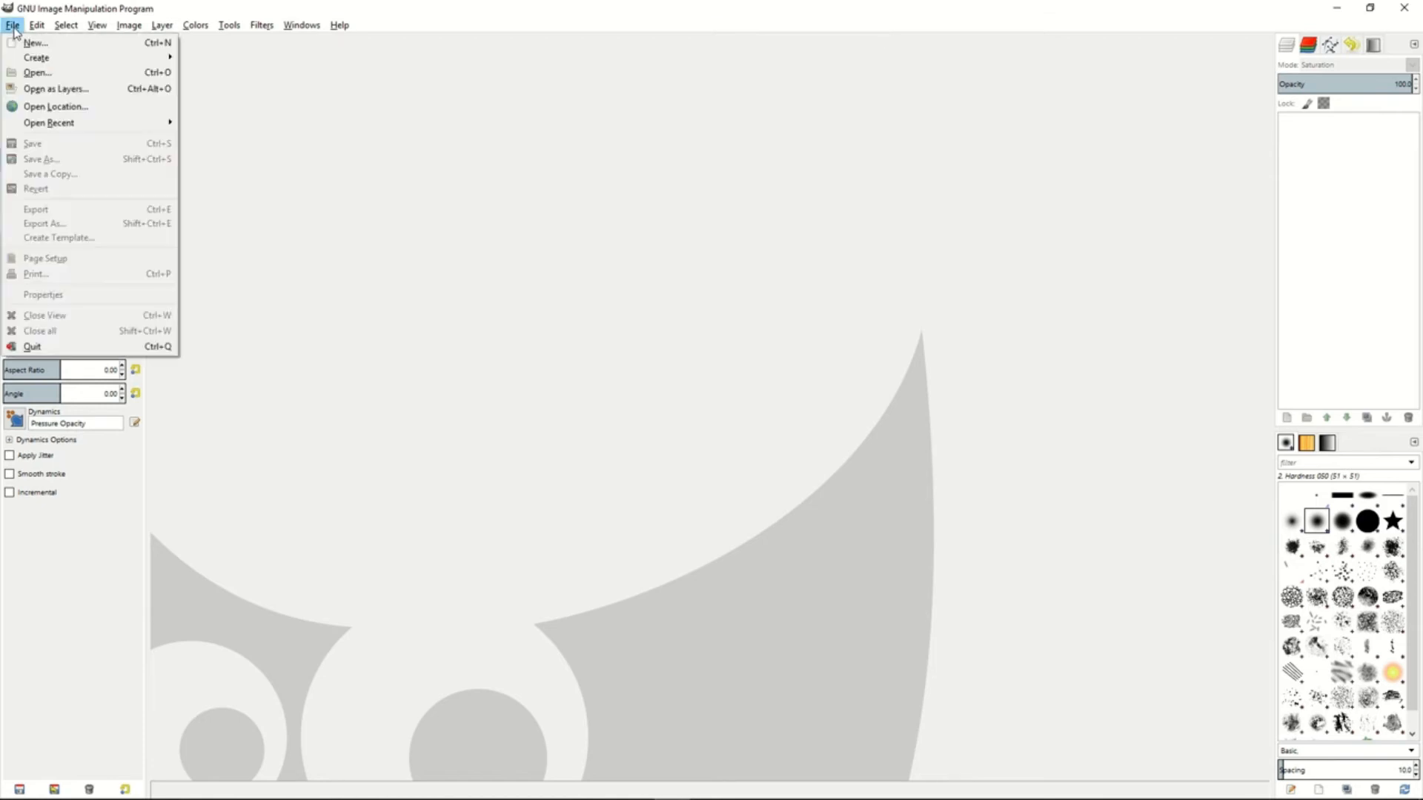
pyautogui.moveTo(69, 122)
pyautogui.click(233, 130)
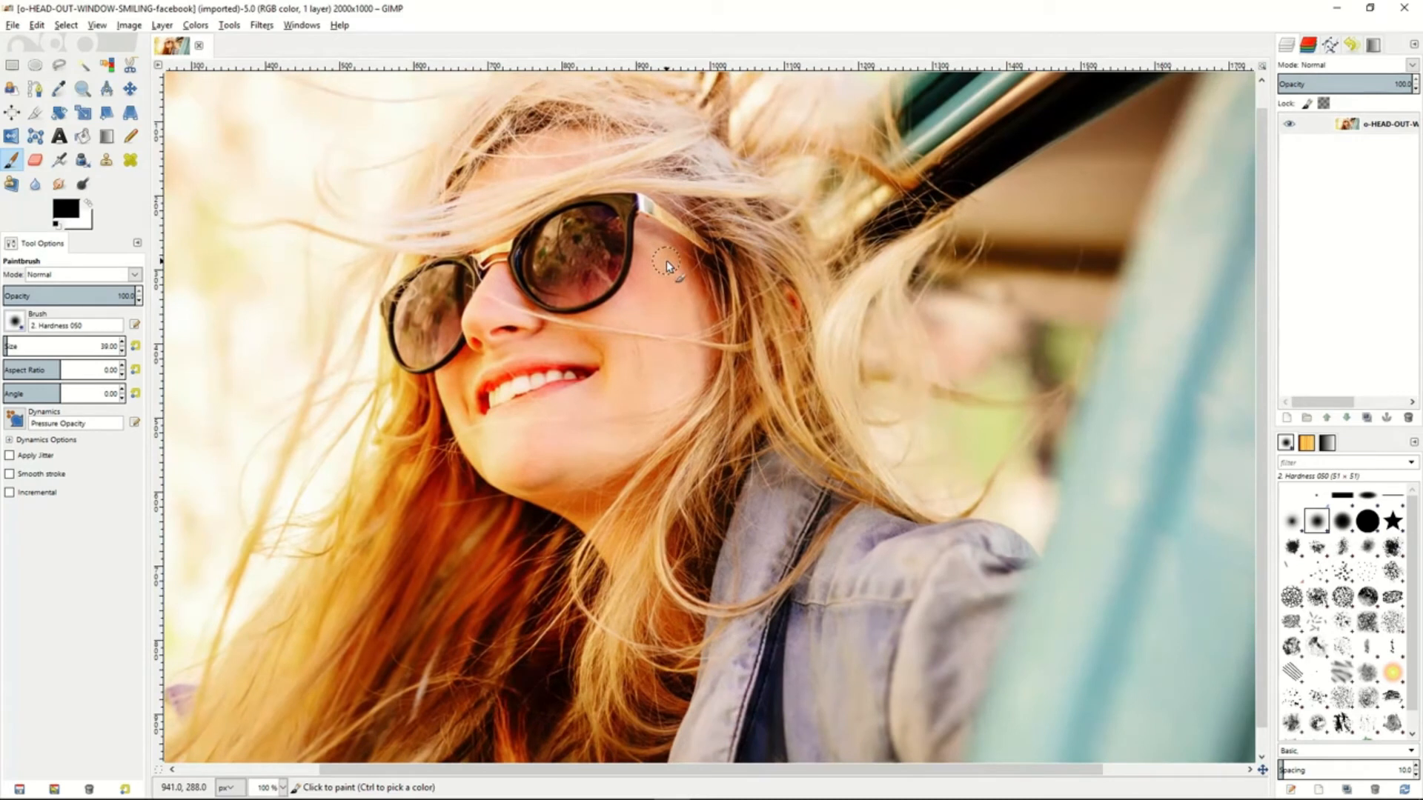
pyautogui.press('-')
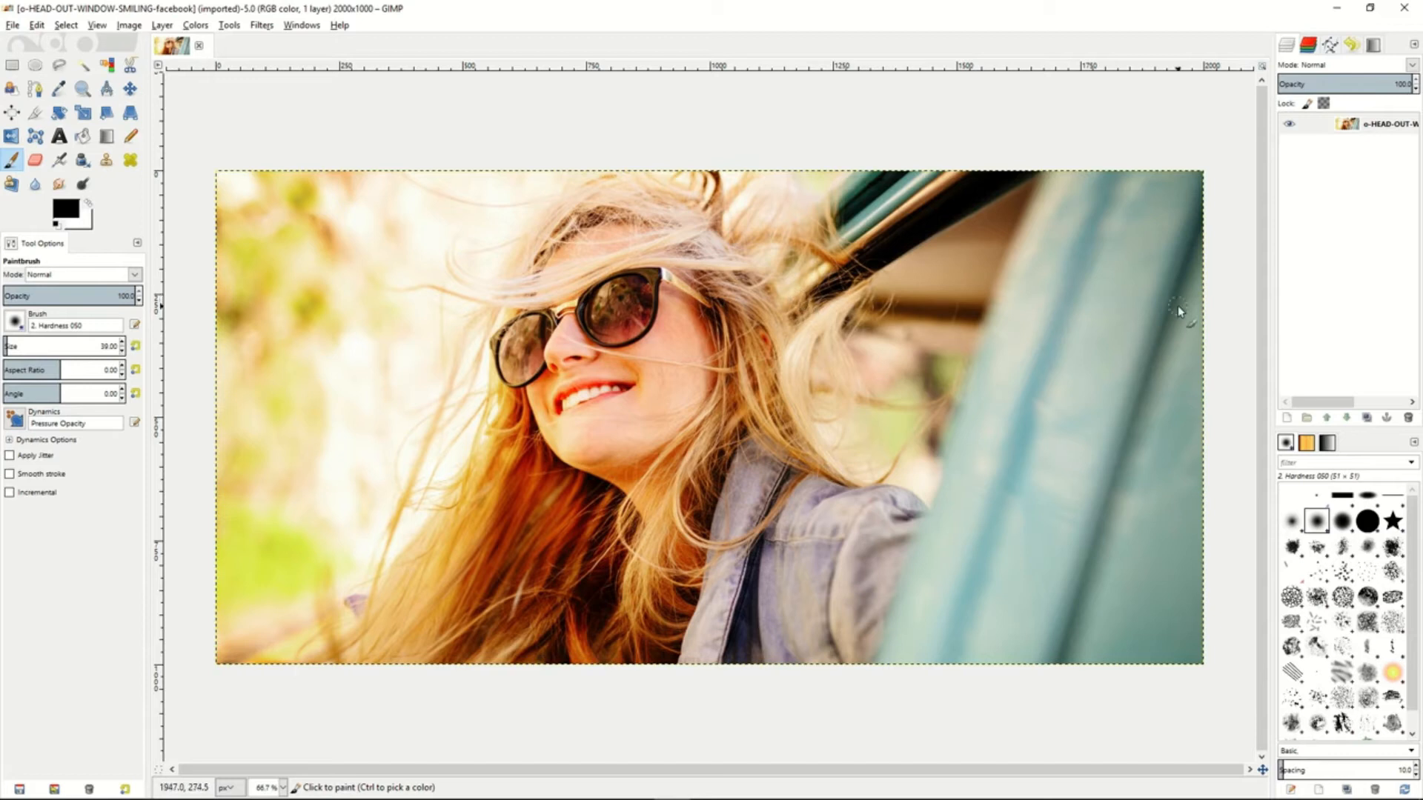
# Step: Add a new transparent layer of 2000 × 1000 px above the portrait photo
pyautogui.rightClick(1320, 178)
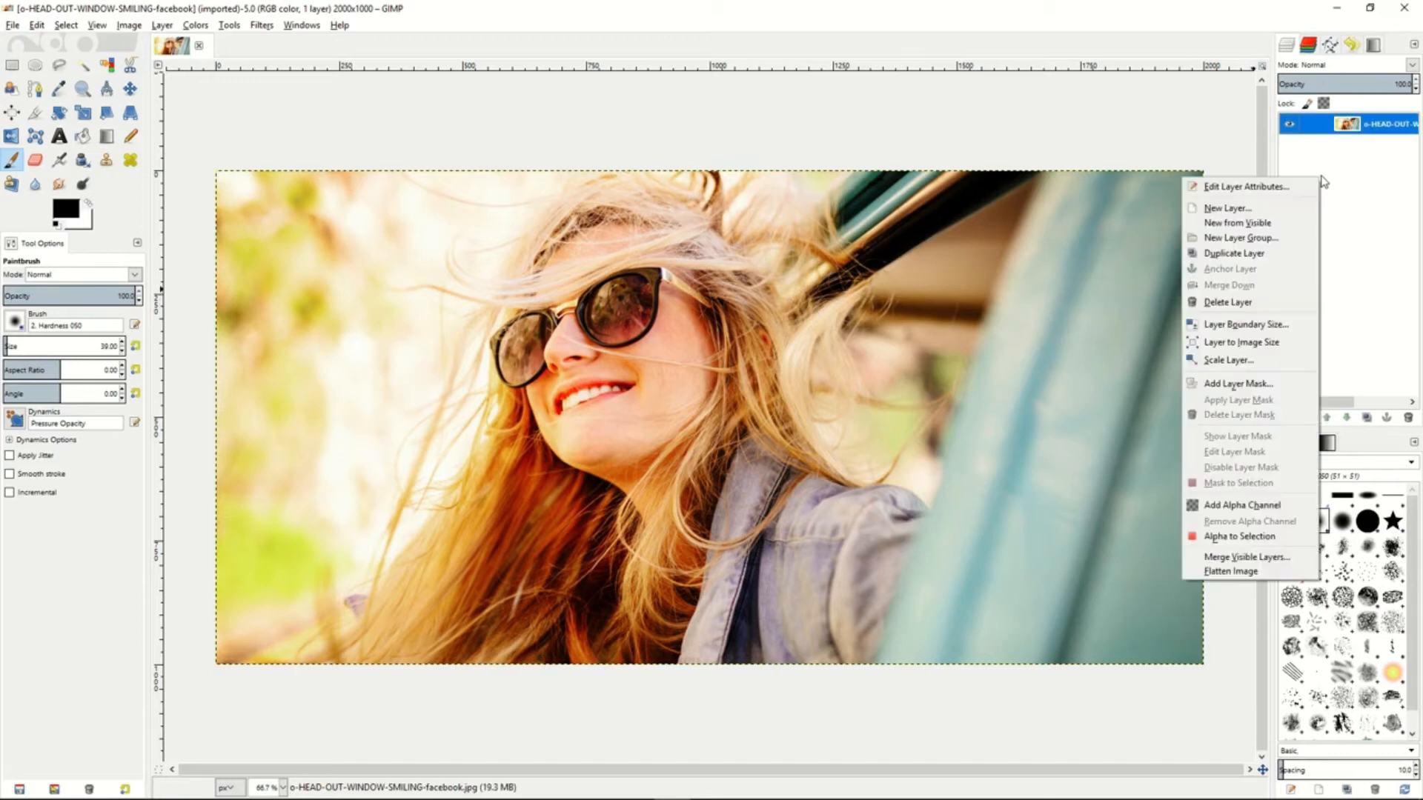
pyautogui.click(1272, 208)
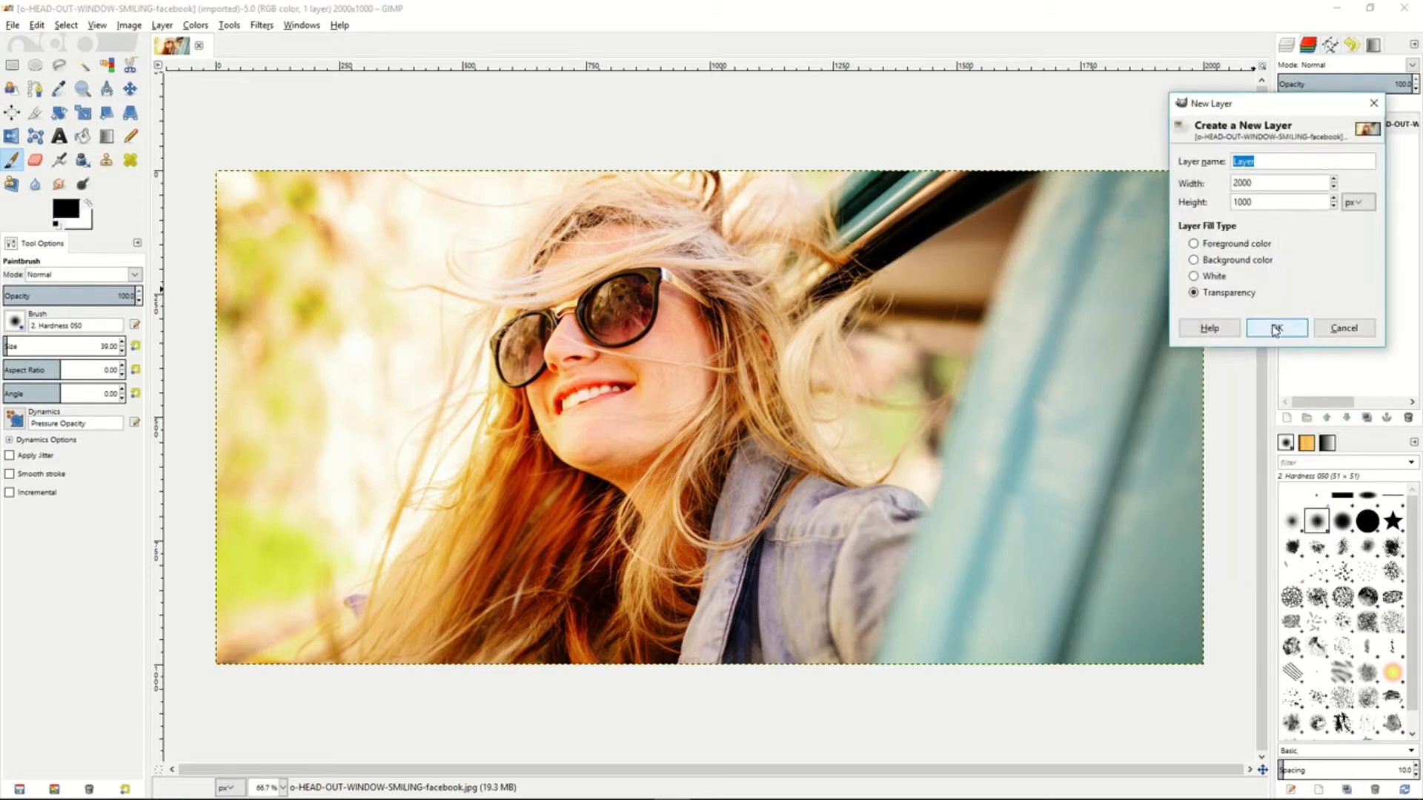
pyautogui.click(1274, 335)
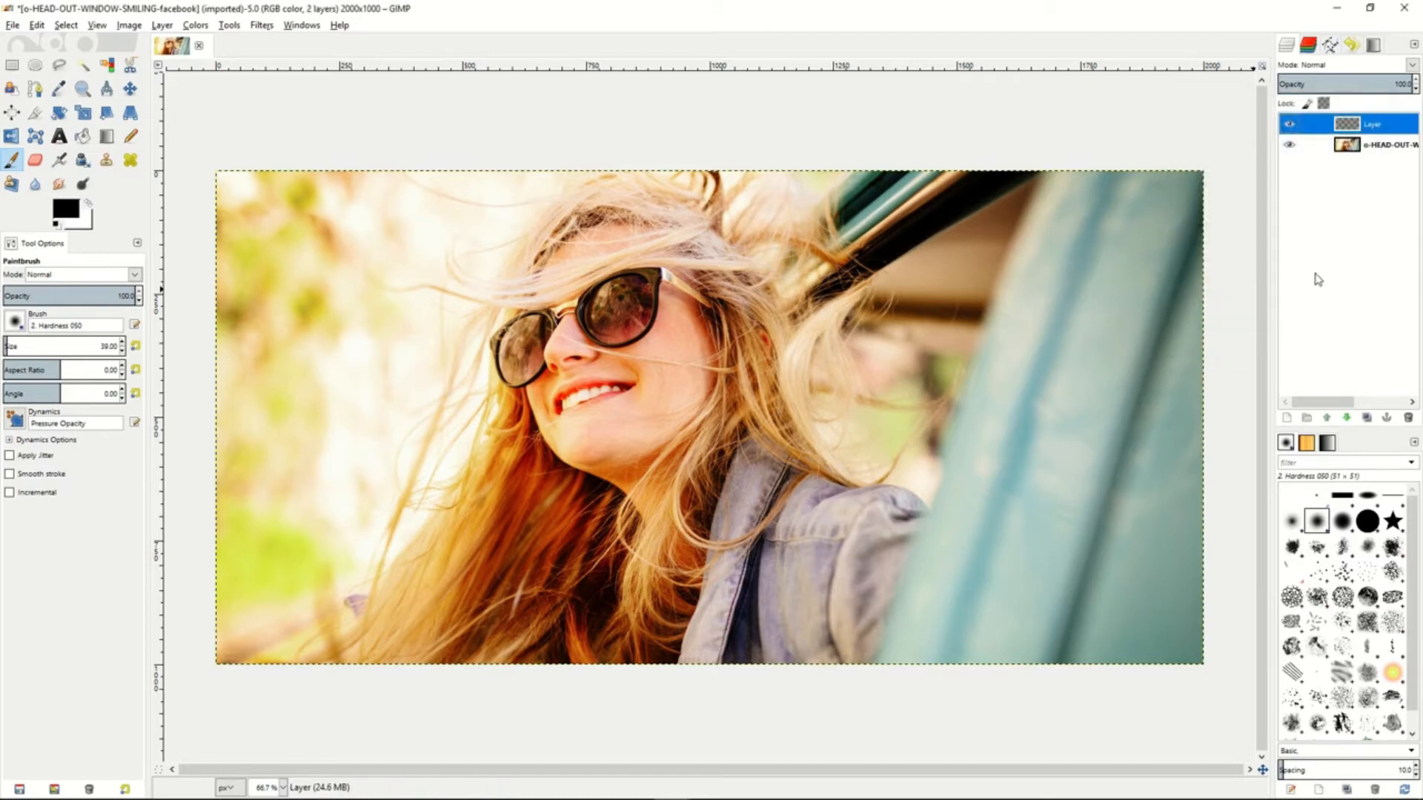
# Step: Add a white (full opacity) layer mask to the new transparent layer
pyautogui.rightClick(1369, 128)
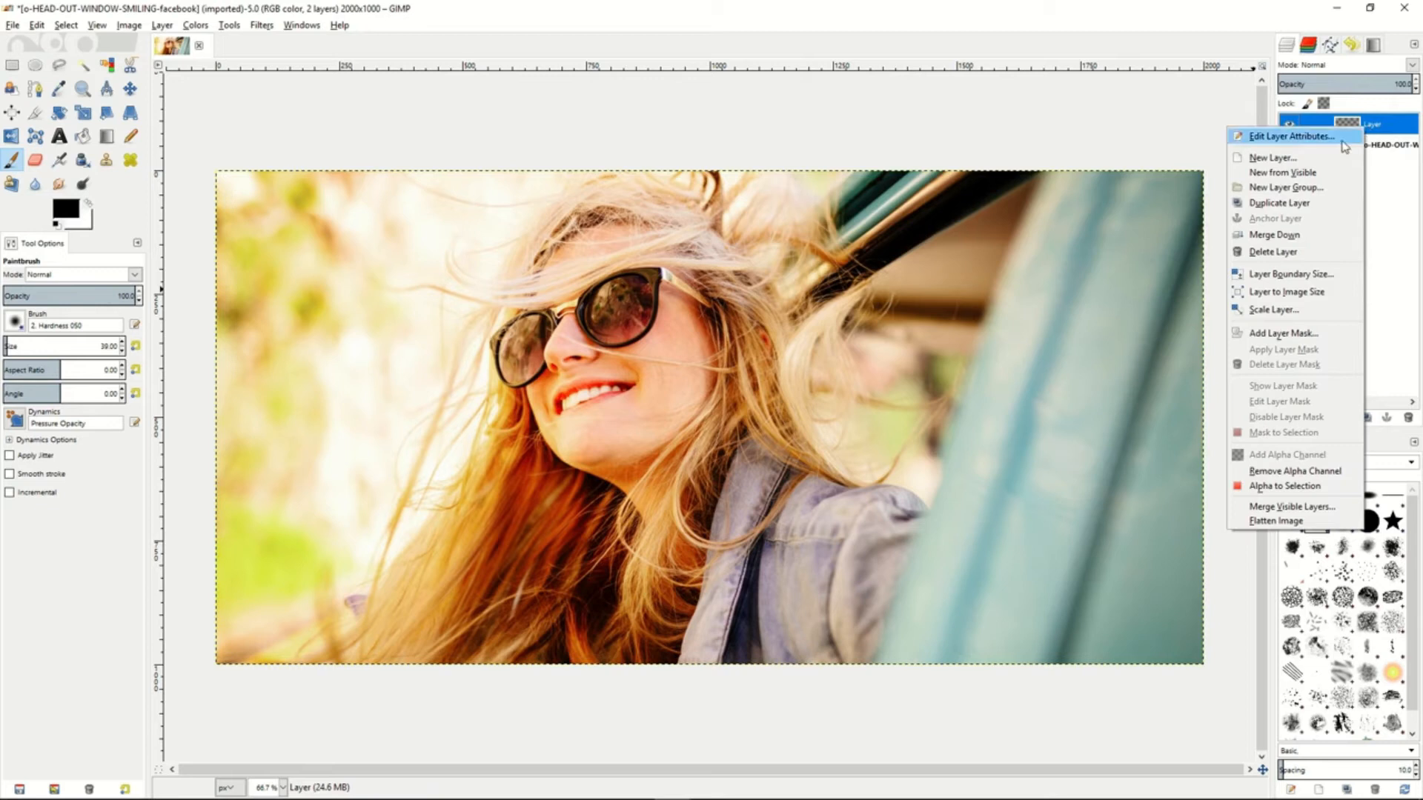
pyautogui.click(1287, 334)
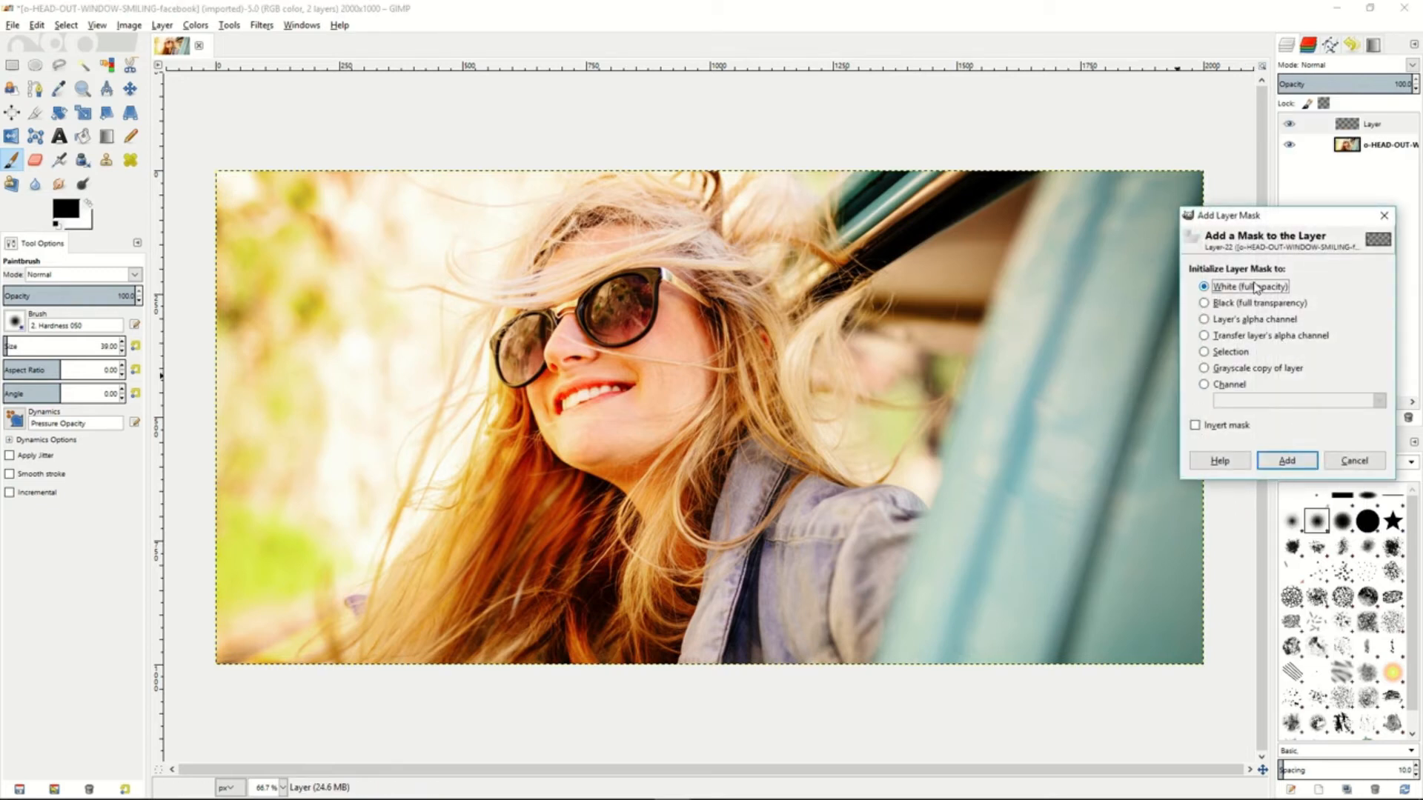
pyautogui.click(1286, 461)
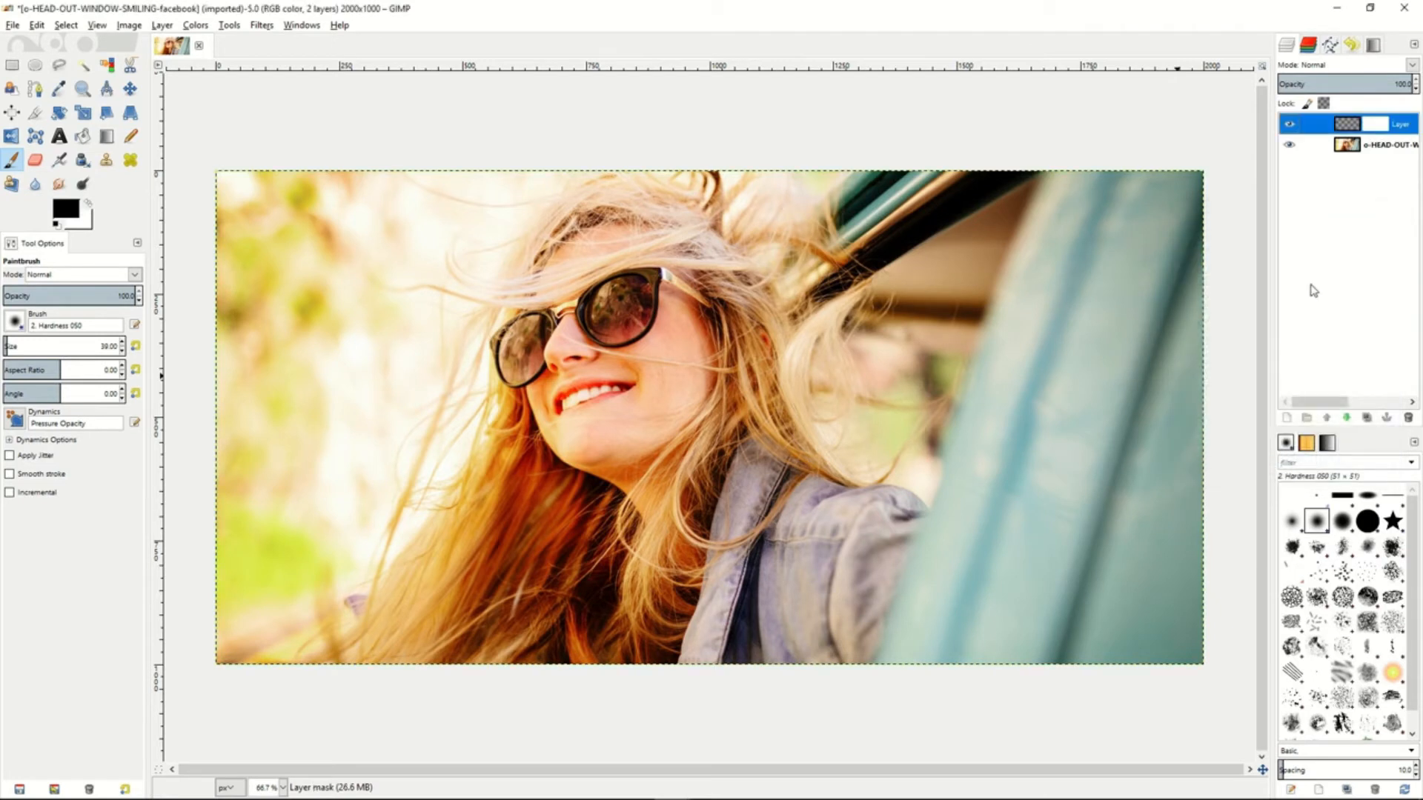
# Step: Set the new layer's blend mode to Saturation at 100% opacity and bucket-fill the layer itself with black
pyautogui.click(1342, 68)
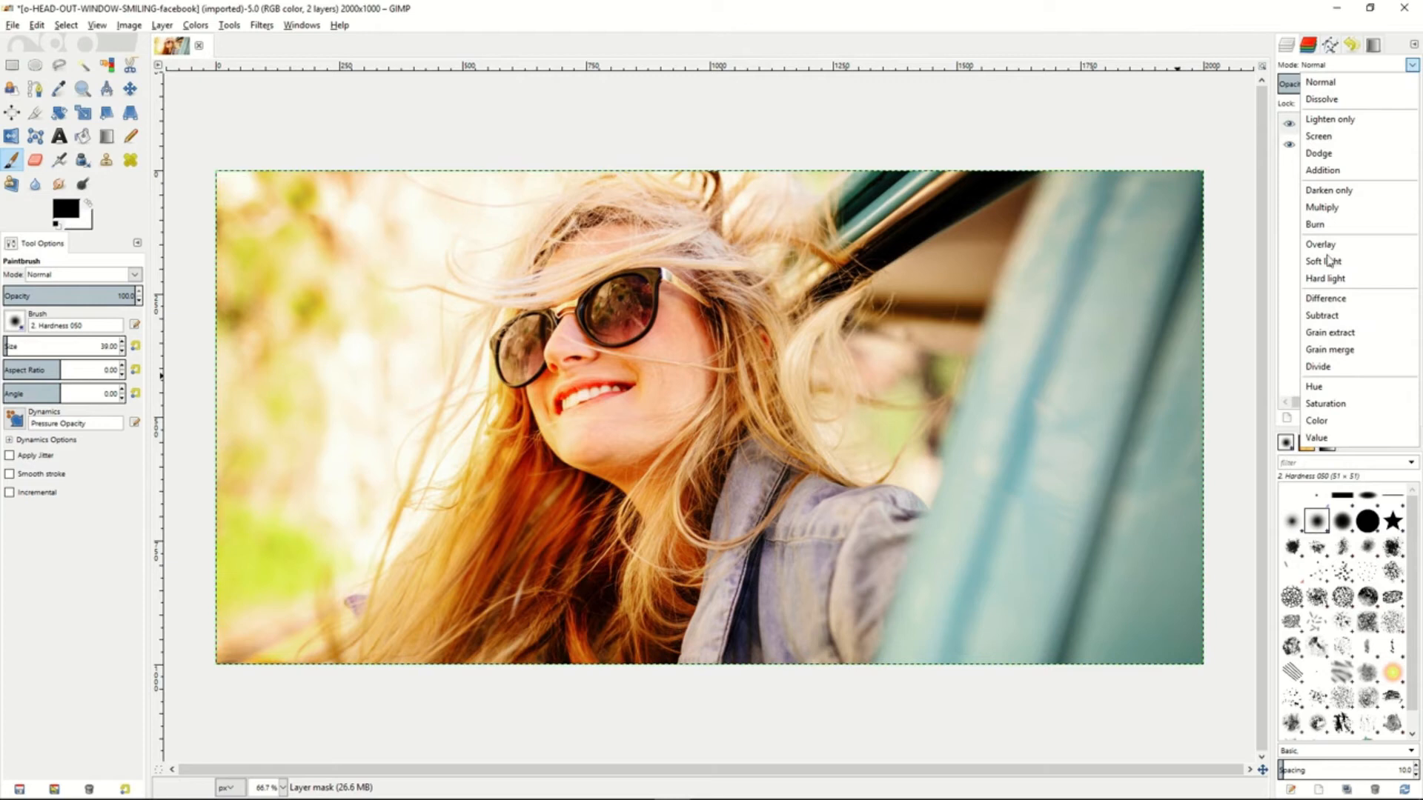
pyautogui.click(1325, 403)
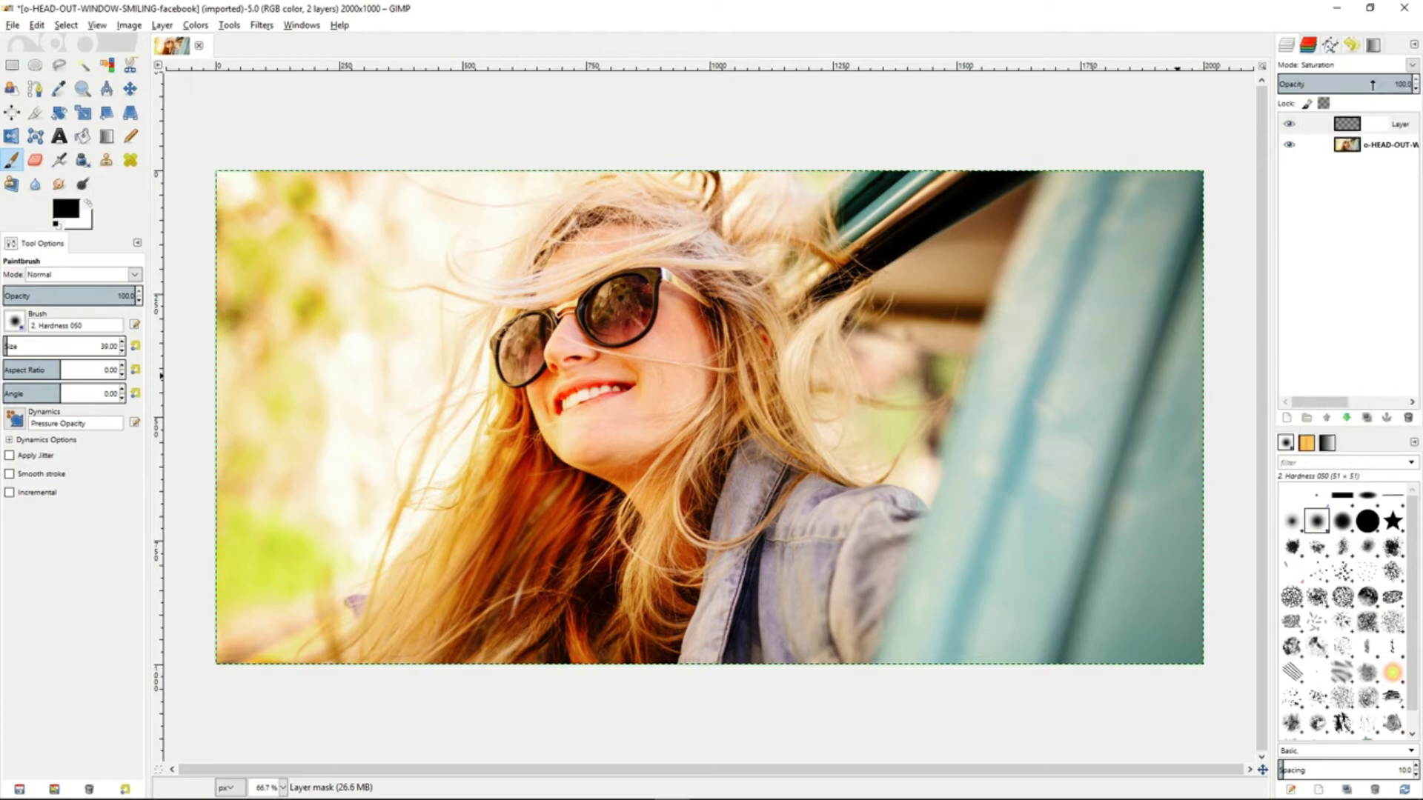
pyautogui.moveTo(1375, 84); pyautogui.dragTo(1419, 85)
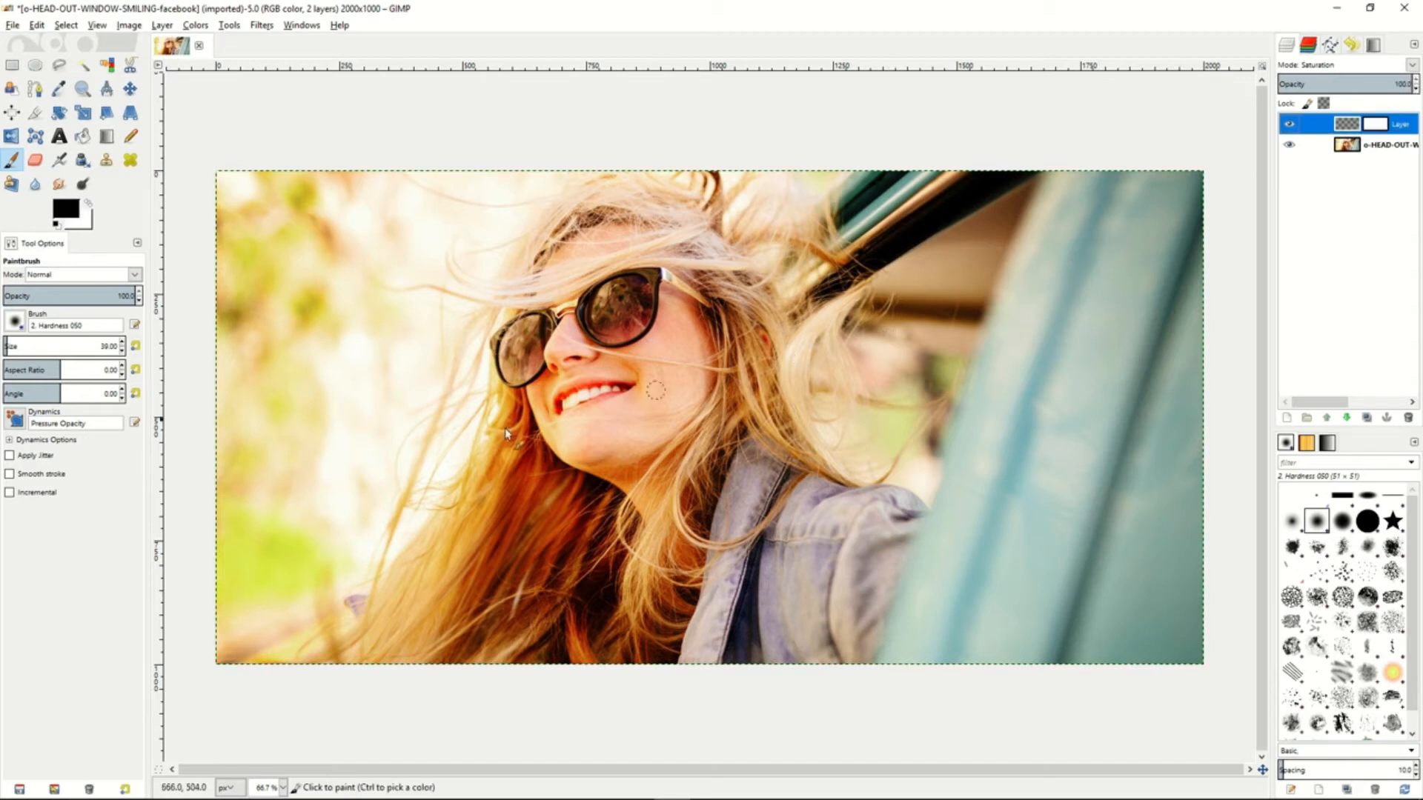
pyautogui.click(82, 135)
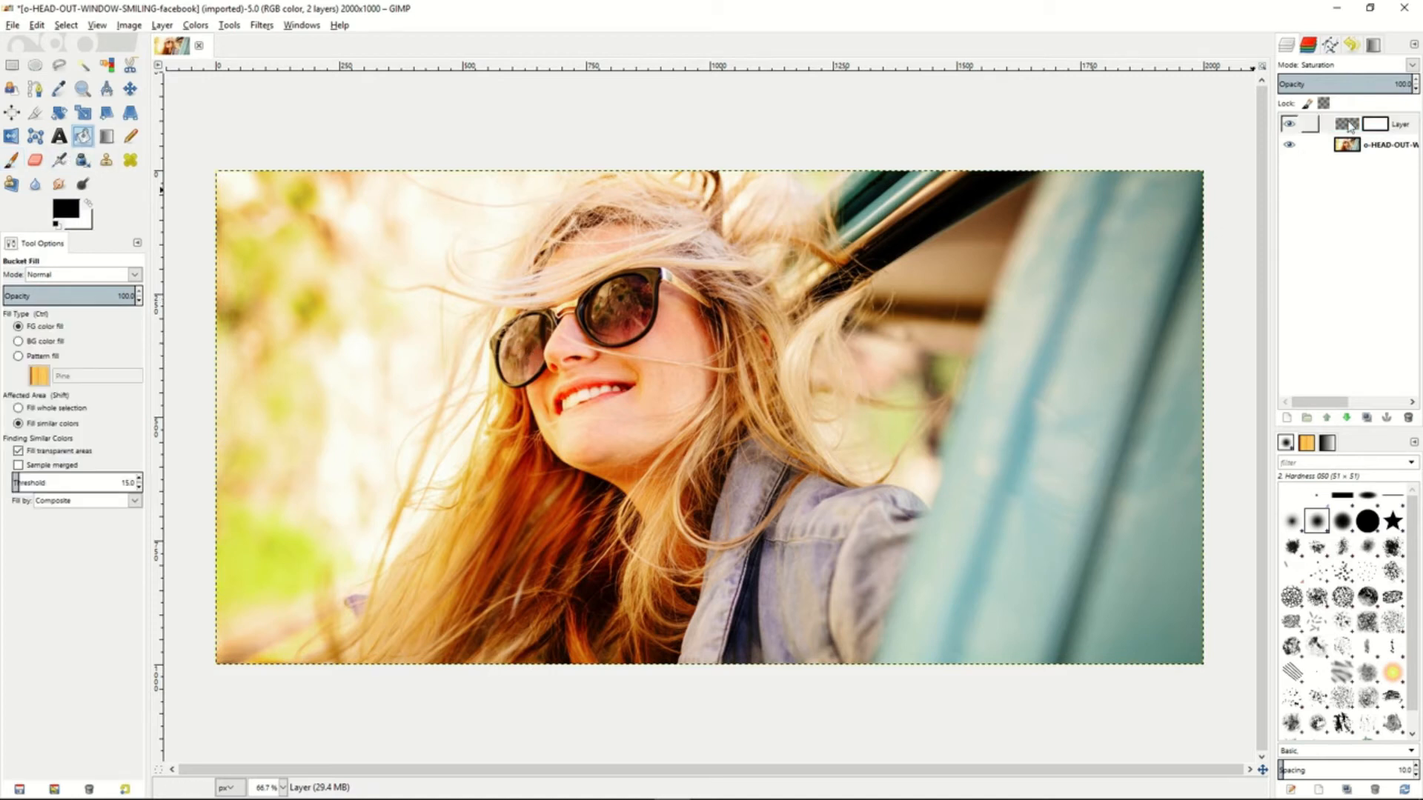
pyautogui.click(857, 332)
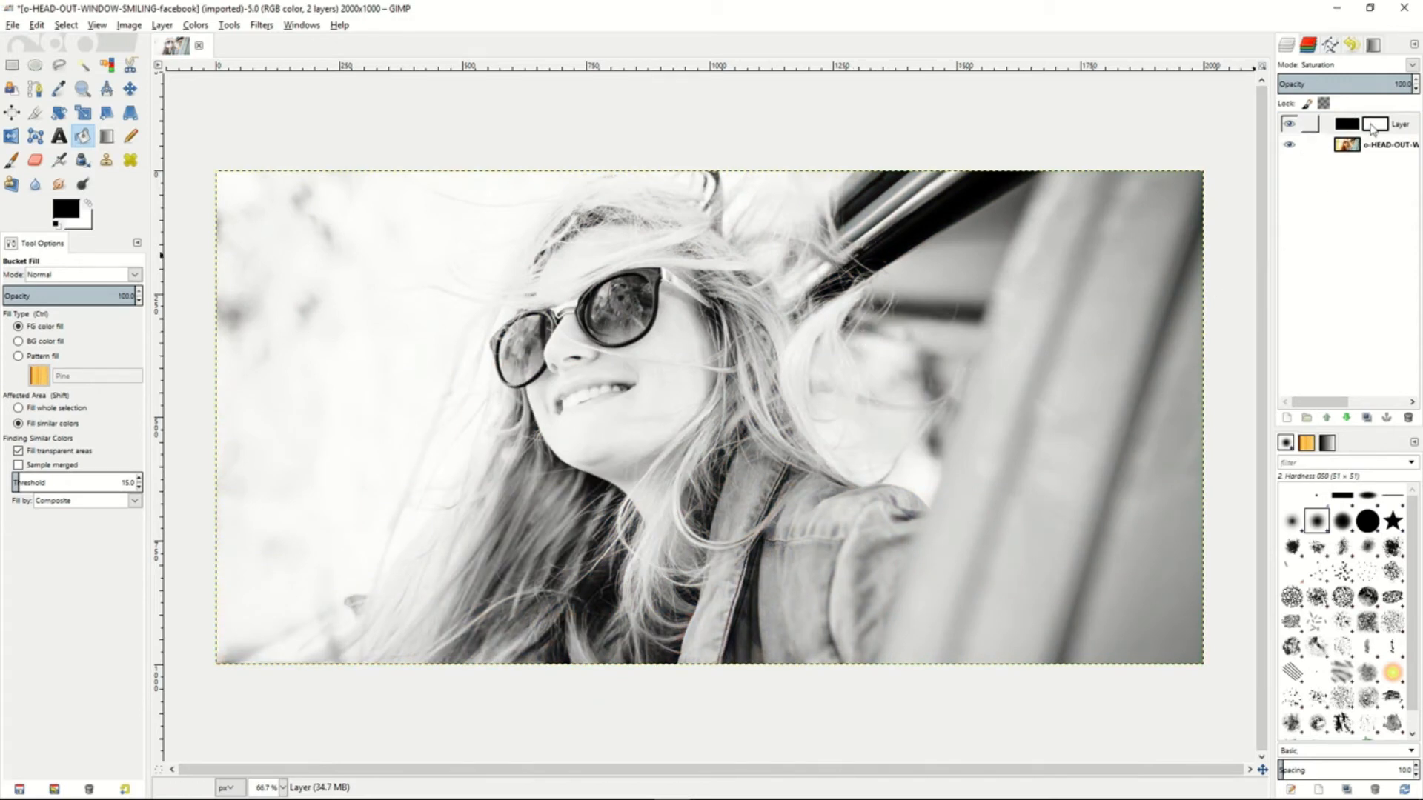
# Step: Lower the black Saturation layer's opacity to about 88% so some of the photo's colour returns
pyautogui.doubleClick(1400, 84)
pyautogui.moveTo(1390, 84)
pyautogui.mouseDown()
pyautogui.moveTo(1324, 83)
pyautogui.moveTo(1399, 83)
pyautogui.mouseUp()
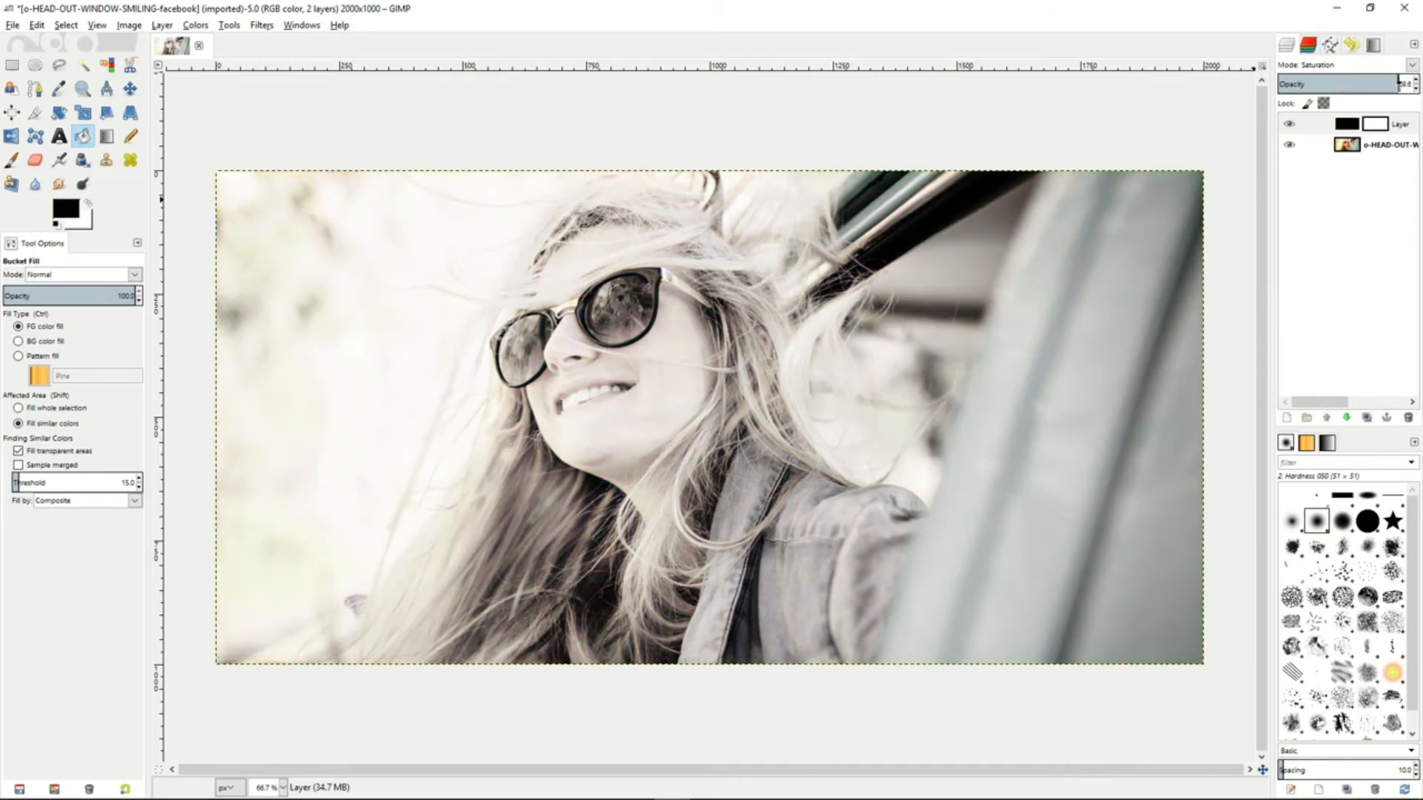
pyautogui.moveTo(1393, 84); pyautogui.dragTo(1369, 84)
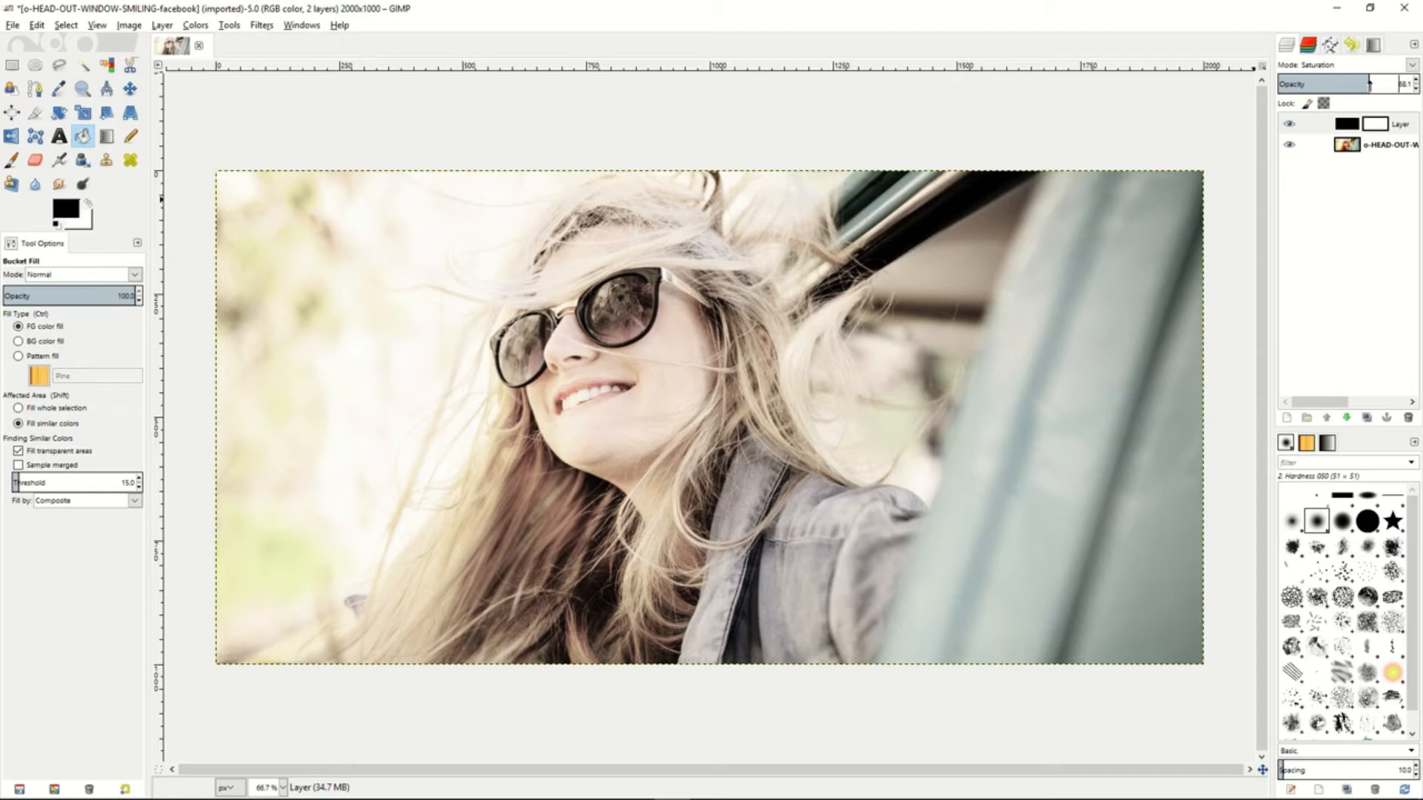
pyautogui.moveTo(1370, 83)
pyautogui.mouseDown()
pyautogui.moveTo(1403, 82)
pyautogui.moveTo(1369, 83)
pyautogui.mouseUp()
pyautogui.moveTo(1368, 83); pyautogui.dragTo(1394, 84)
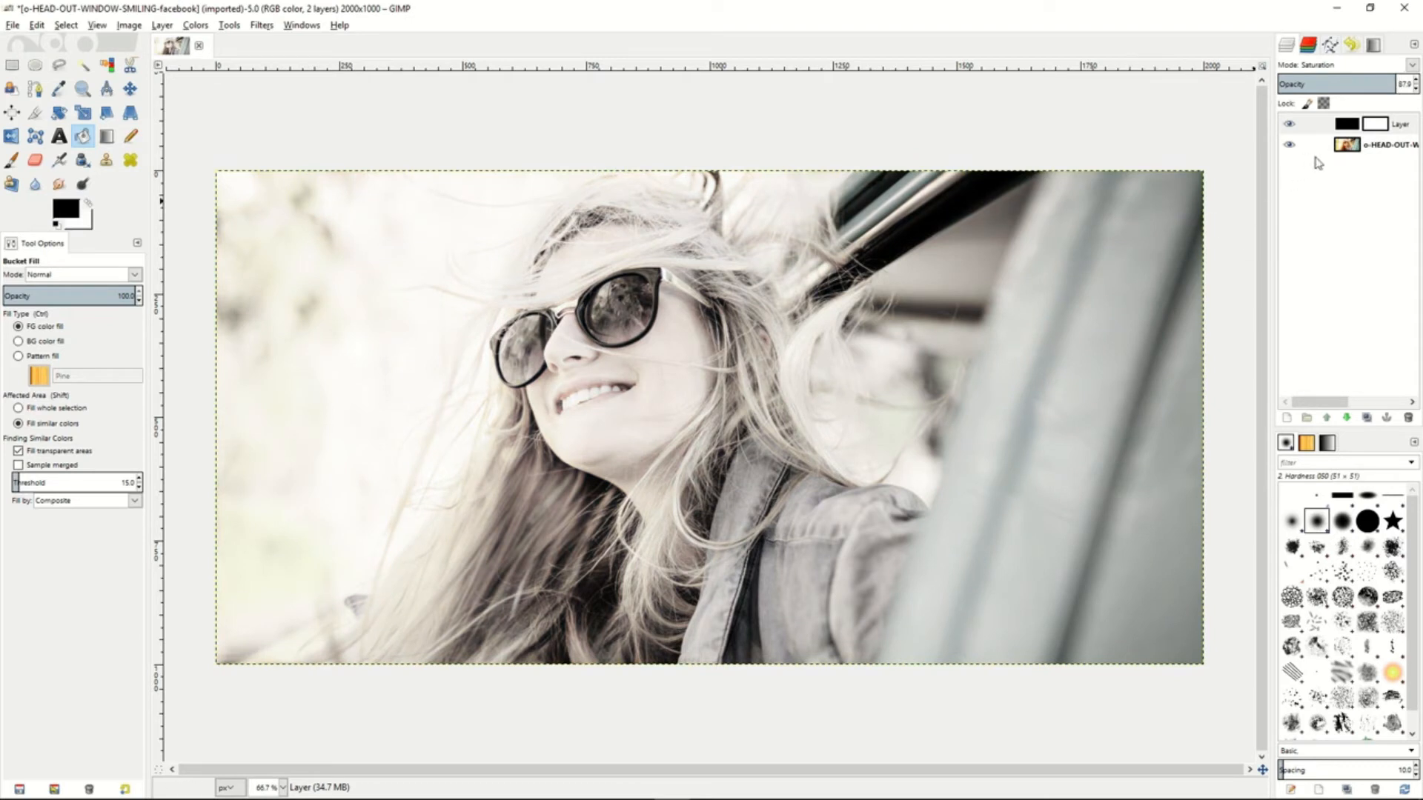
# Step: On the portrait photo layer, trace the sunglasses with the Scissors Select tool, close the outline and convert it to a selection
pyautogui.click(1356, 145)
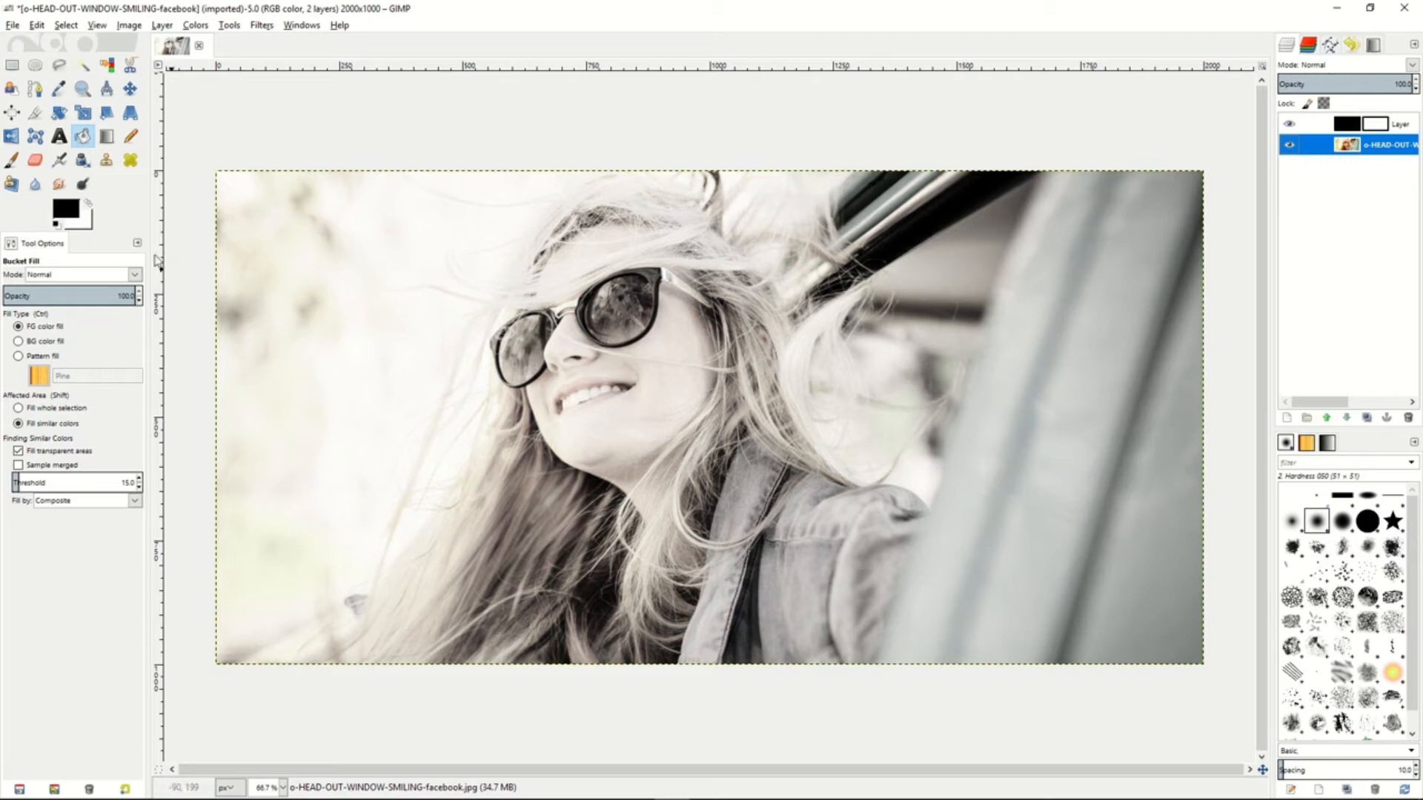
pyautogui.click(130, 65)
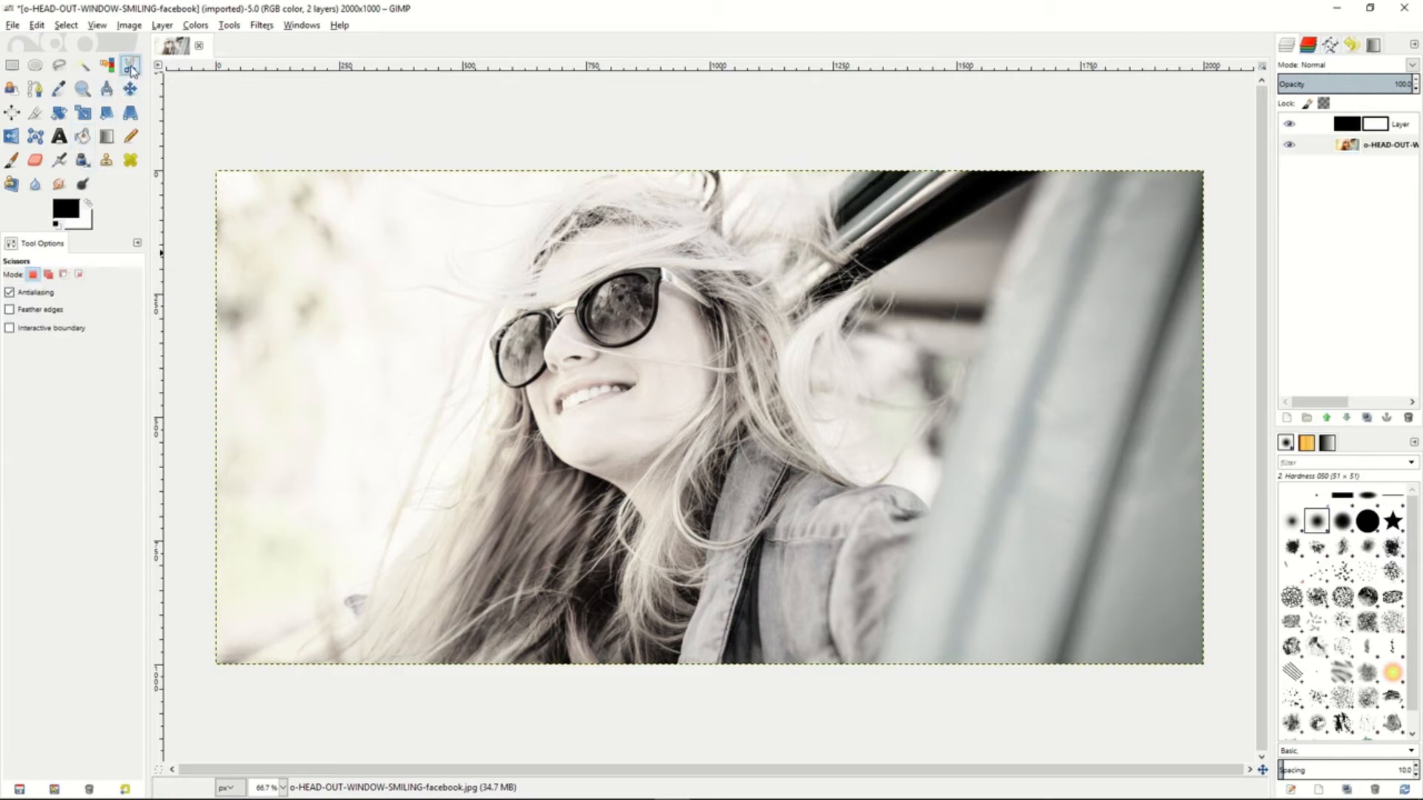
pyautogui.click(517, 390)
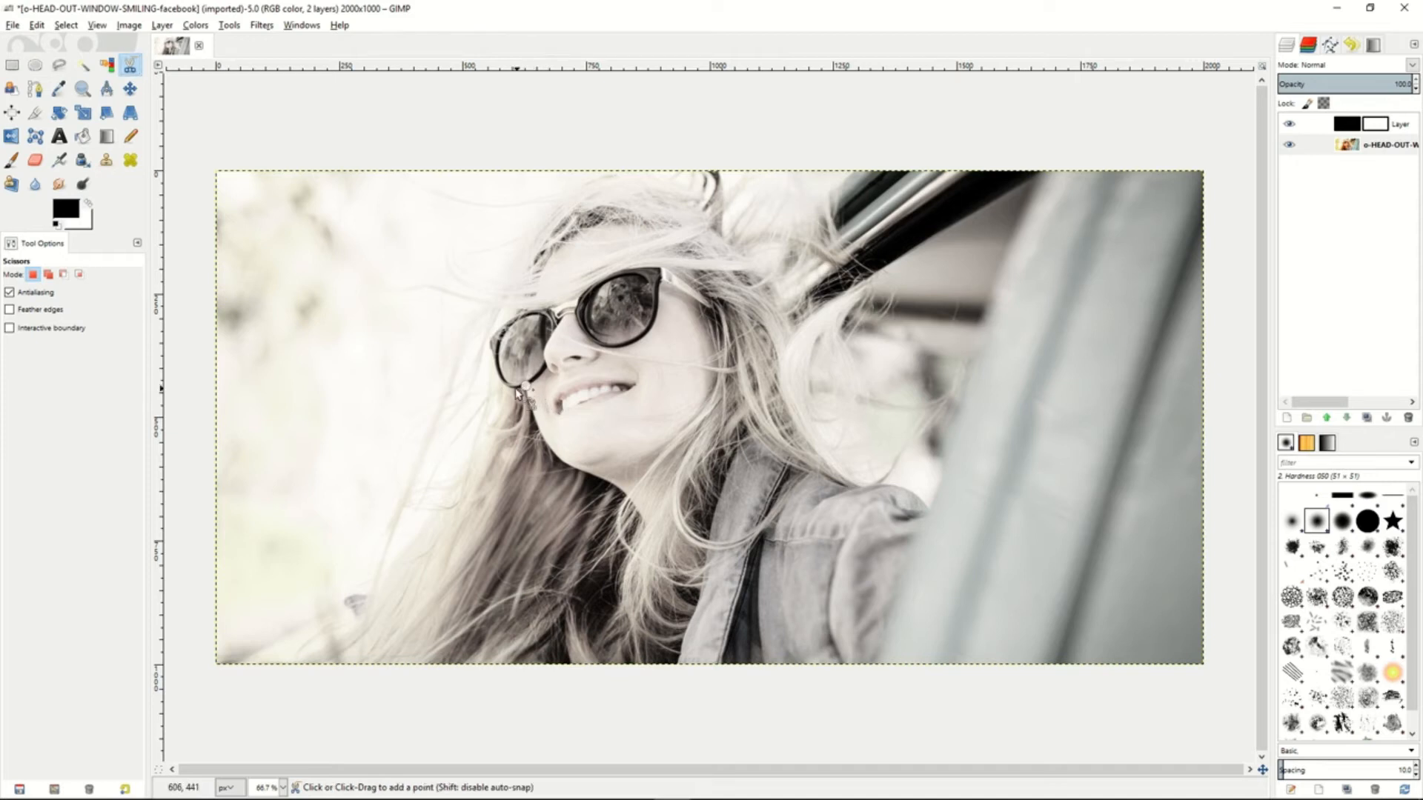
pyautogui.click(493, 362)
pyautogui.click(488, 340)
pyautogui.click(517, 313)
pyautogui.click(552, 309)
pyautogui.click(563, 306)
pyautogui.click(579, 296)
pyautogui.click(618, 270)
pyautogui.click(662, 267)
pyautogui.click(710, 304)
pyautogui.click(652, 324)
pyautogui.click(629, 344)
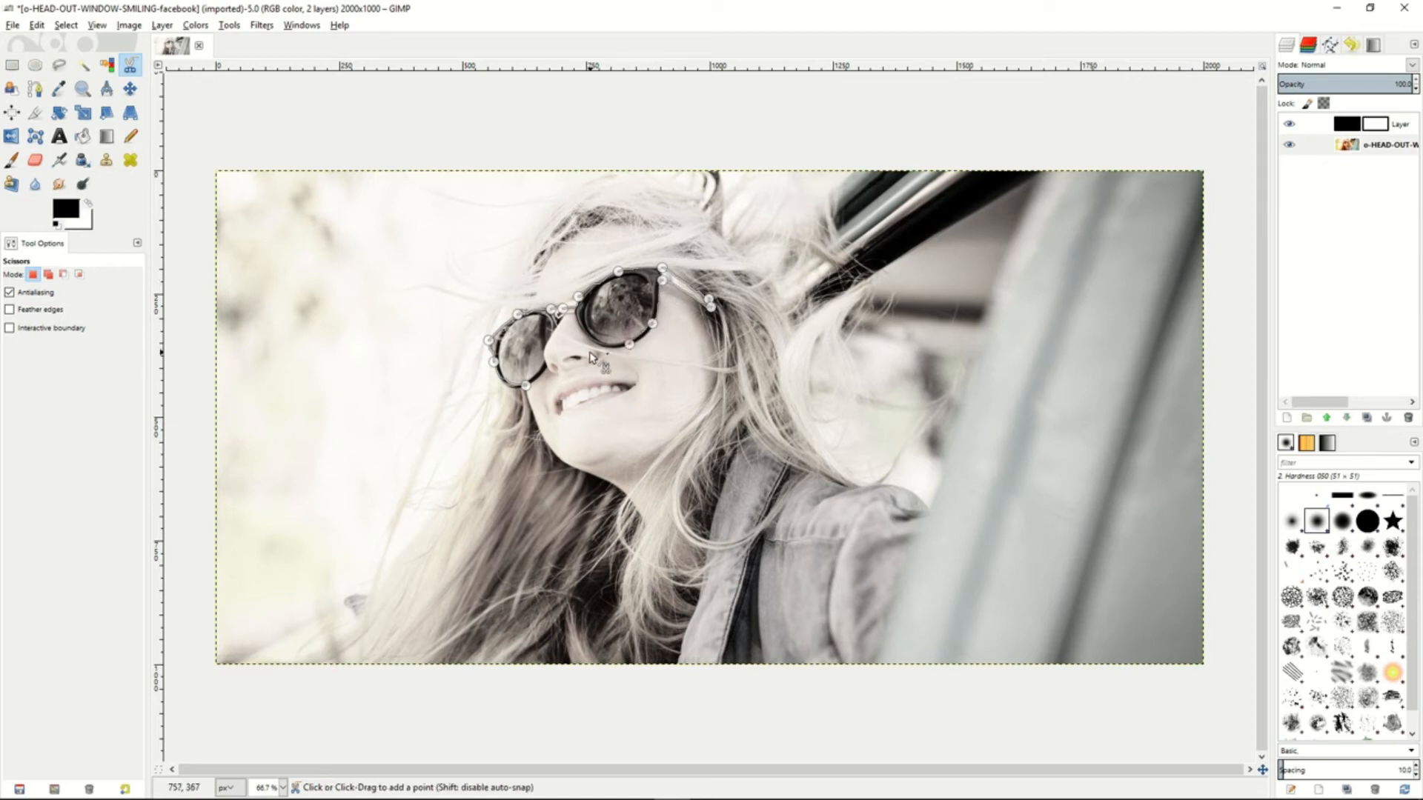
pyautogui.click(586, 335)
pyautogui.click(575, 312)
pyautogui.click(558, 317)
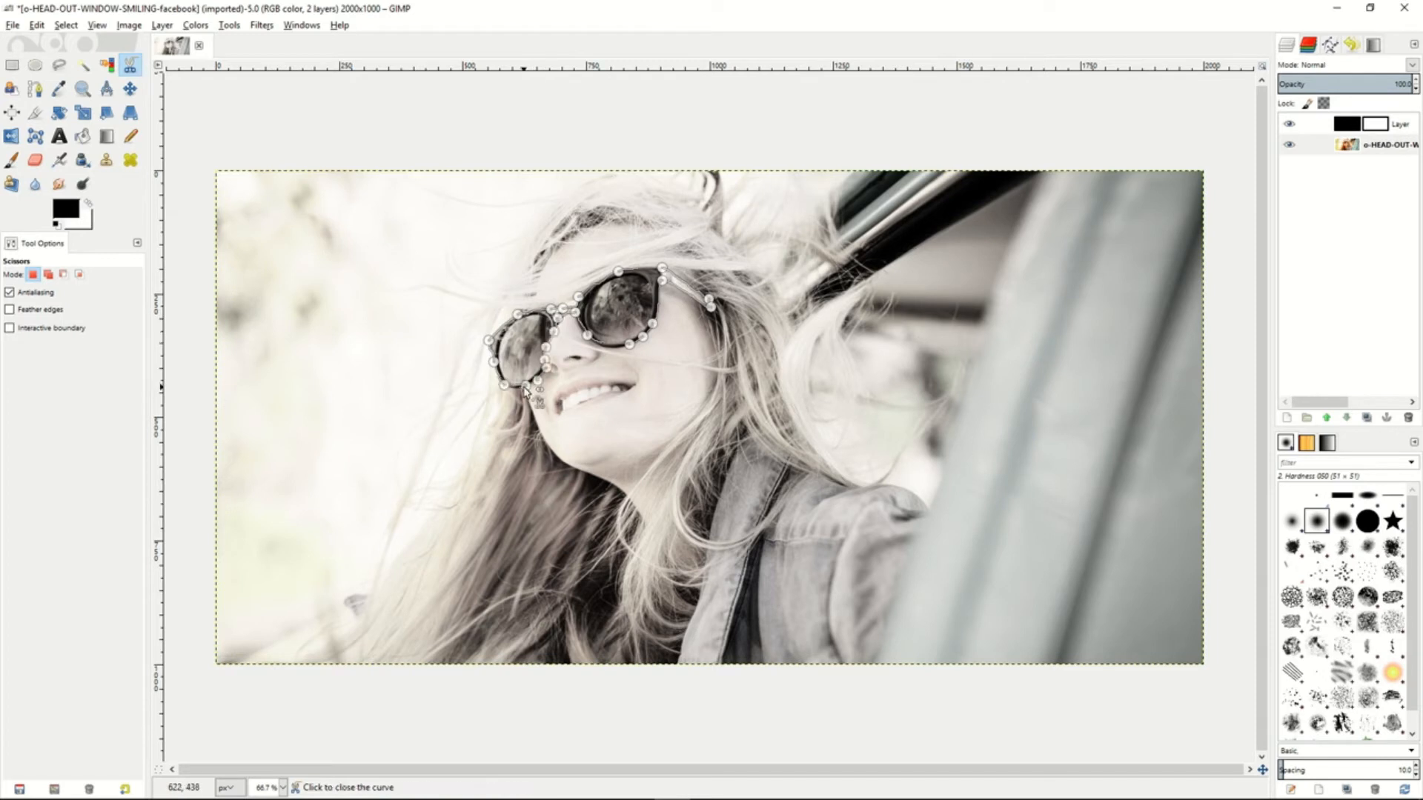
pyautogui.click(524, 387)
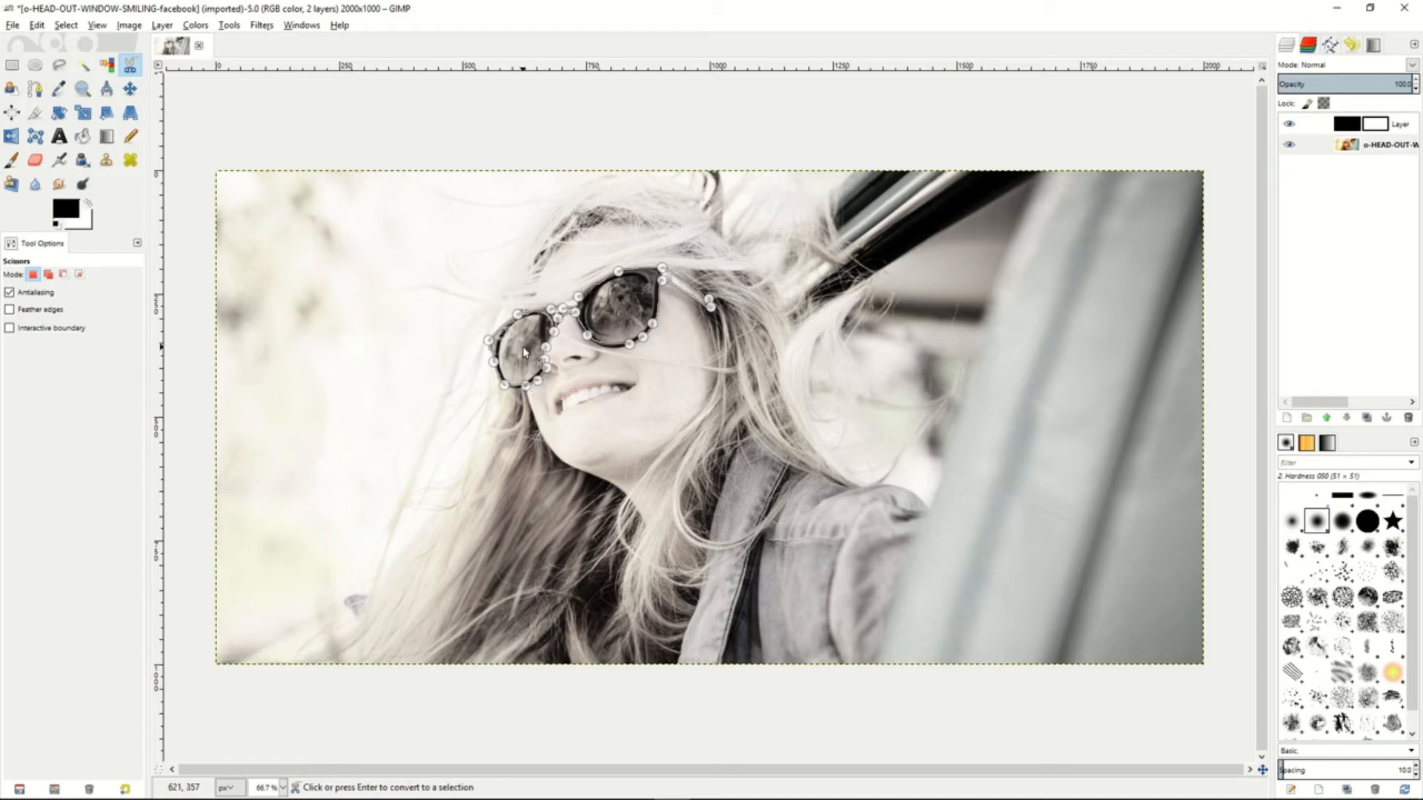
pyautogui.click(524, 353)
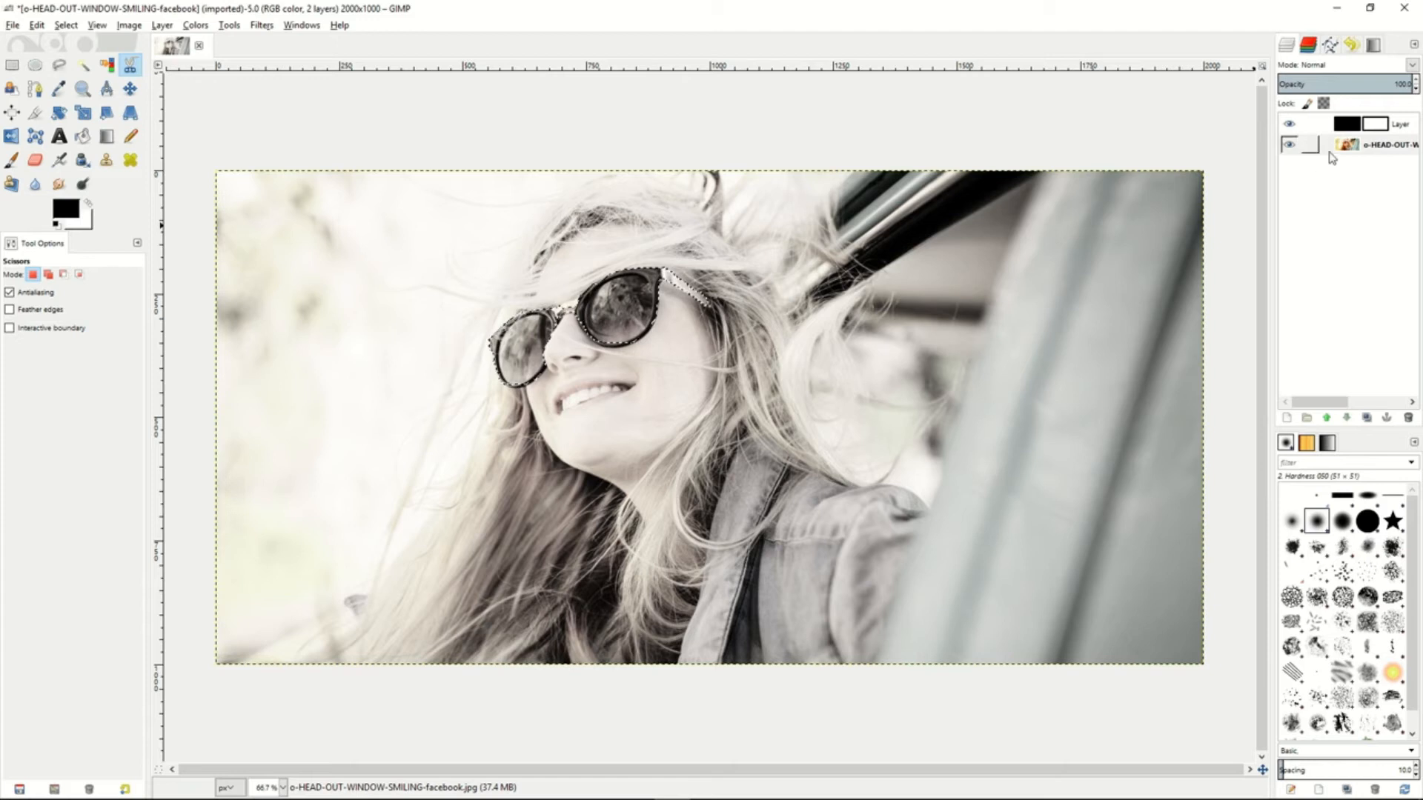
# Step: Paint black on the Saturation layer's mask inside the sunglasses selection, covering both lenses, the frame and the arm
pyautogui.click(1374, 127)
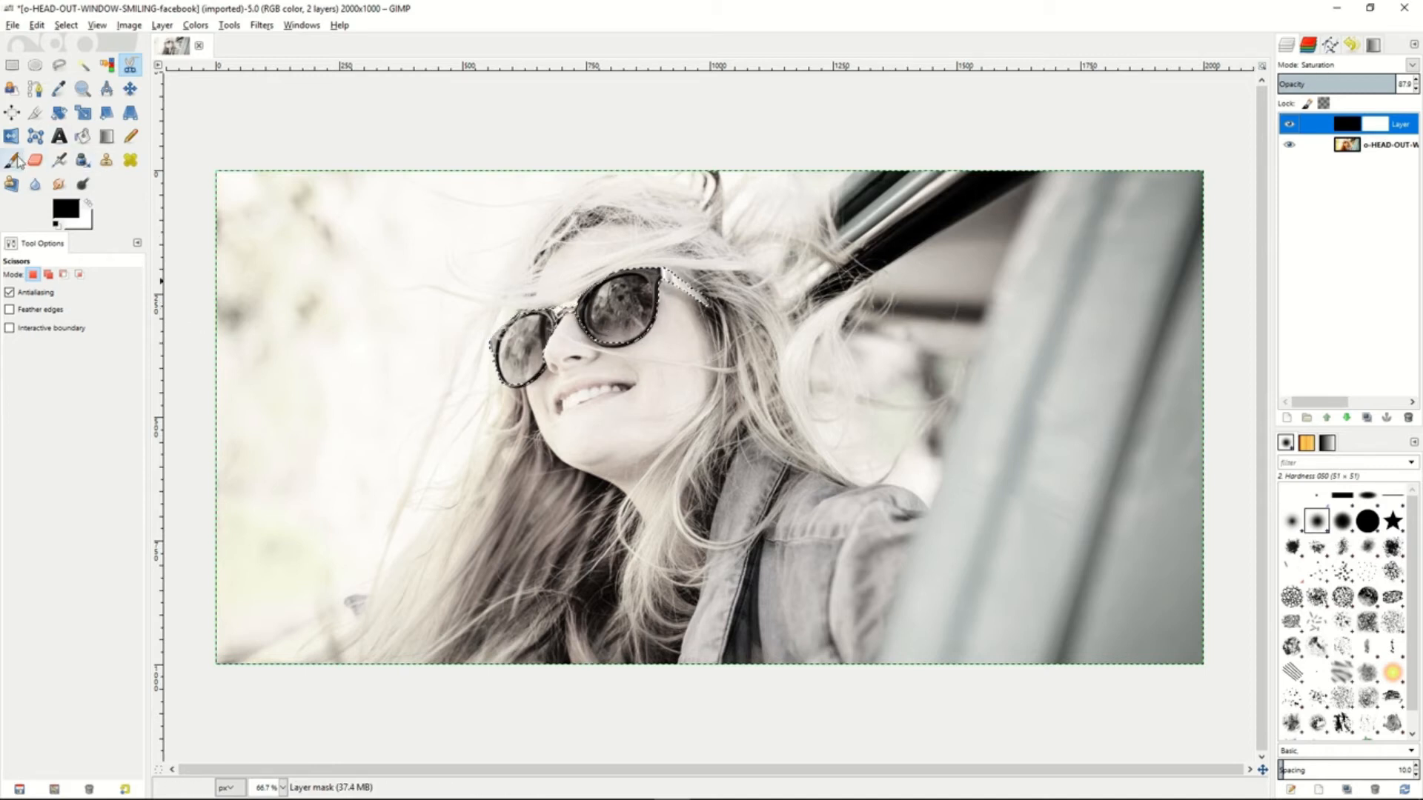
pyautogui.click(14, 160)
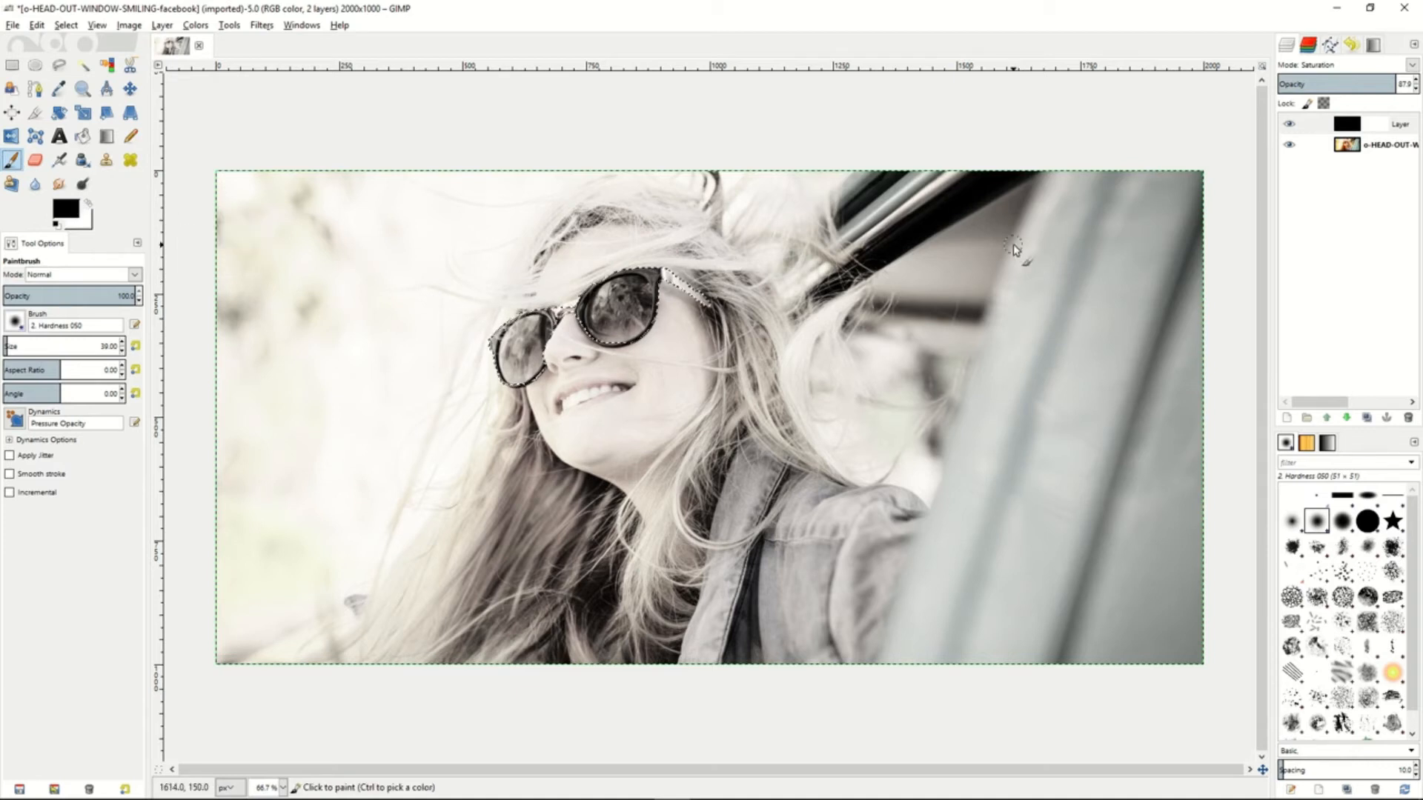
pyautogui.click(1309, 124)
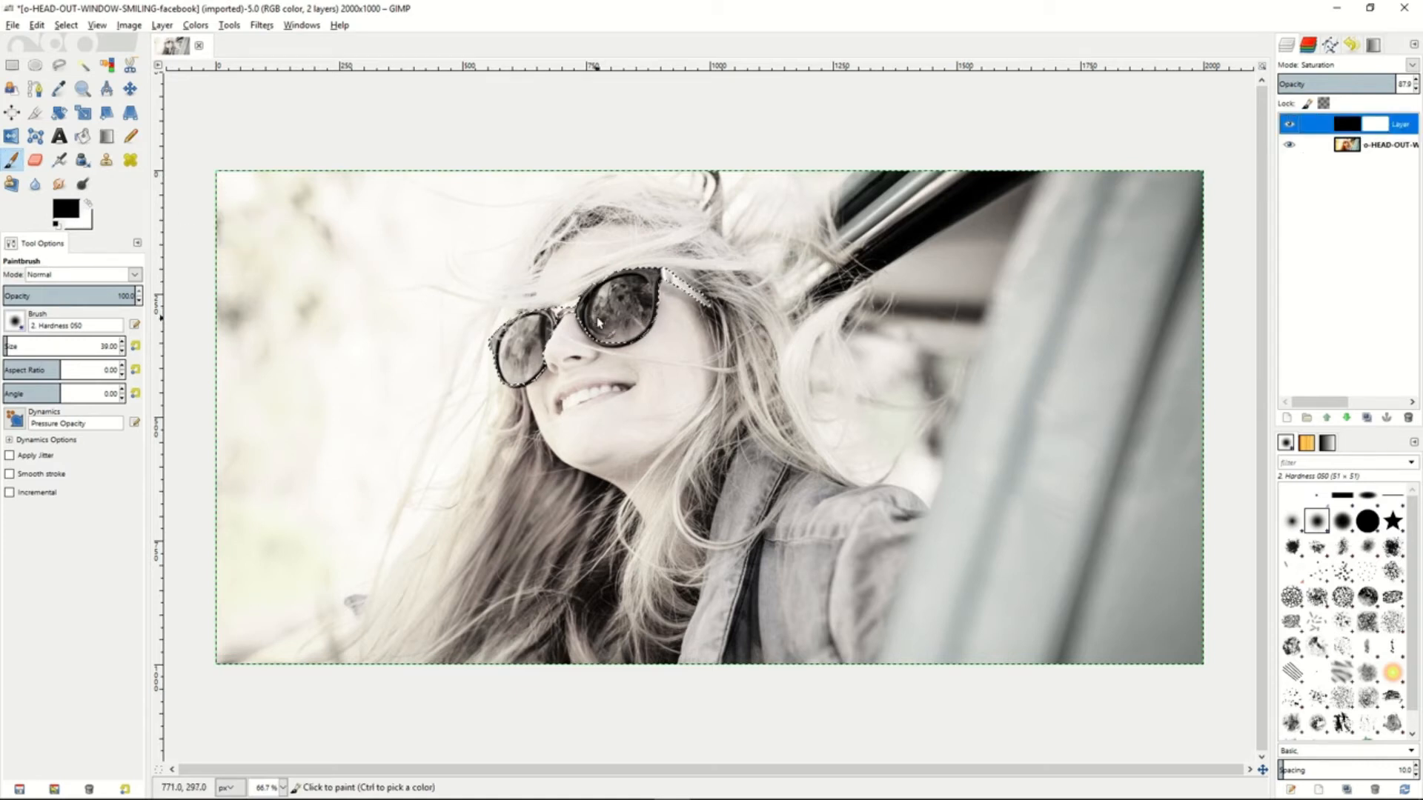
pyautogui.moveTo(502, 336)
pyautogui.mouseDown()
pyautogui.moveTo(544, 306)
pyautogui.moveTo(503, 361)
pyautogui.moveTo(558, 334)
pyautogui.moveTo(485, 386)
pyautogui.moveTo(563, 341)
pyautogui.moveTo(560, 362)
pyautogui.moveTo(517, 390)
pyautogui.moveTo(532, 341)
pyautogui.moveTo(493, 371)
pyautogui.moveTo(542, 353)
pyautogui.moveTo(587, 307)
pyautogui.moveTo(599, 306)
pyautogui.moveTo(575, 338)
pyautogui.moveTo(613, 300)
pyautogui.moveTo(639, 304)
pyautogui.moveTo(621, 353)
pyautogui.moveTo(663, 281)
pyautogui.moveTo(643, 284)
pyautogui.moveTo(600, 327)
pyautogui.moveTo(675, 281)
pyautogui.moveTo(721, 306)
pyautogui.moveTo(608, 304)
pyautogui.mouseUp()
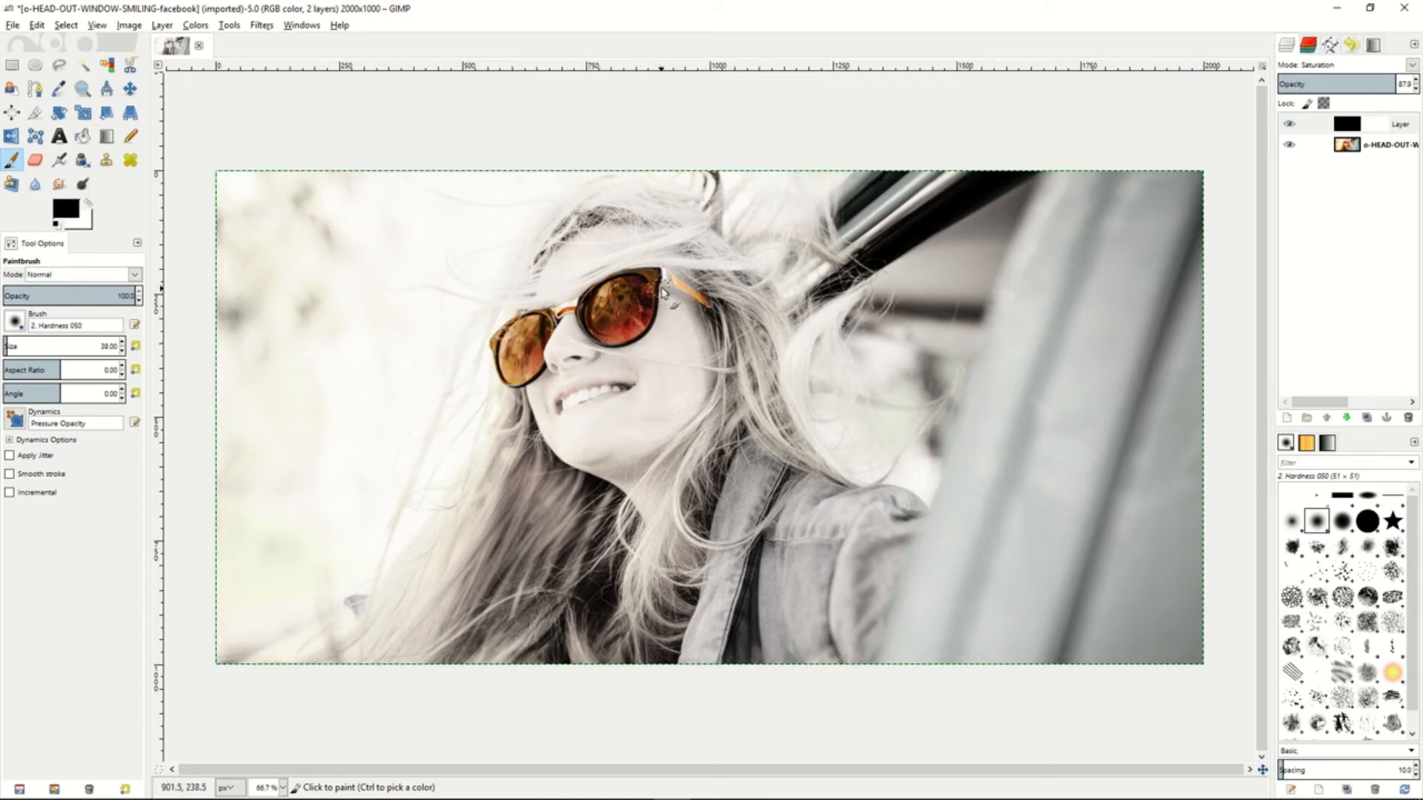
pyautogui.moveTo(659, 342)
pyautogui.mouseDown()
pyautogui.moveTo(653, 284)
pyautogui.moveTo(686, 276)
pyautogui.mouseUp()
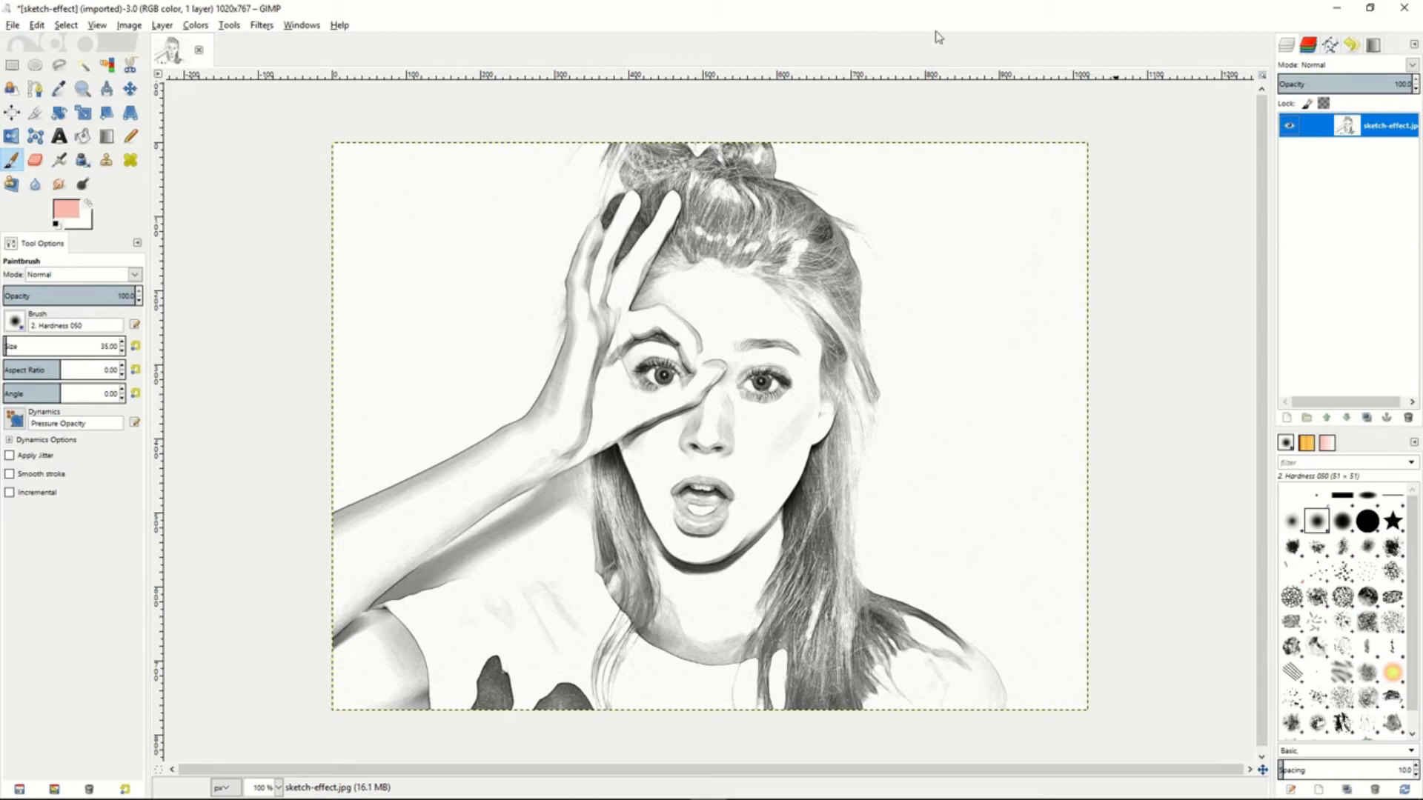
# Step: Add a transparent 1020 × 767 px layer above the sketch-effect image and set its blend mode to Multiply
pyautogui.rightClick(1316, 133)
pyautogui.click(1222, 149)
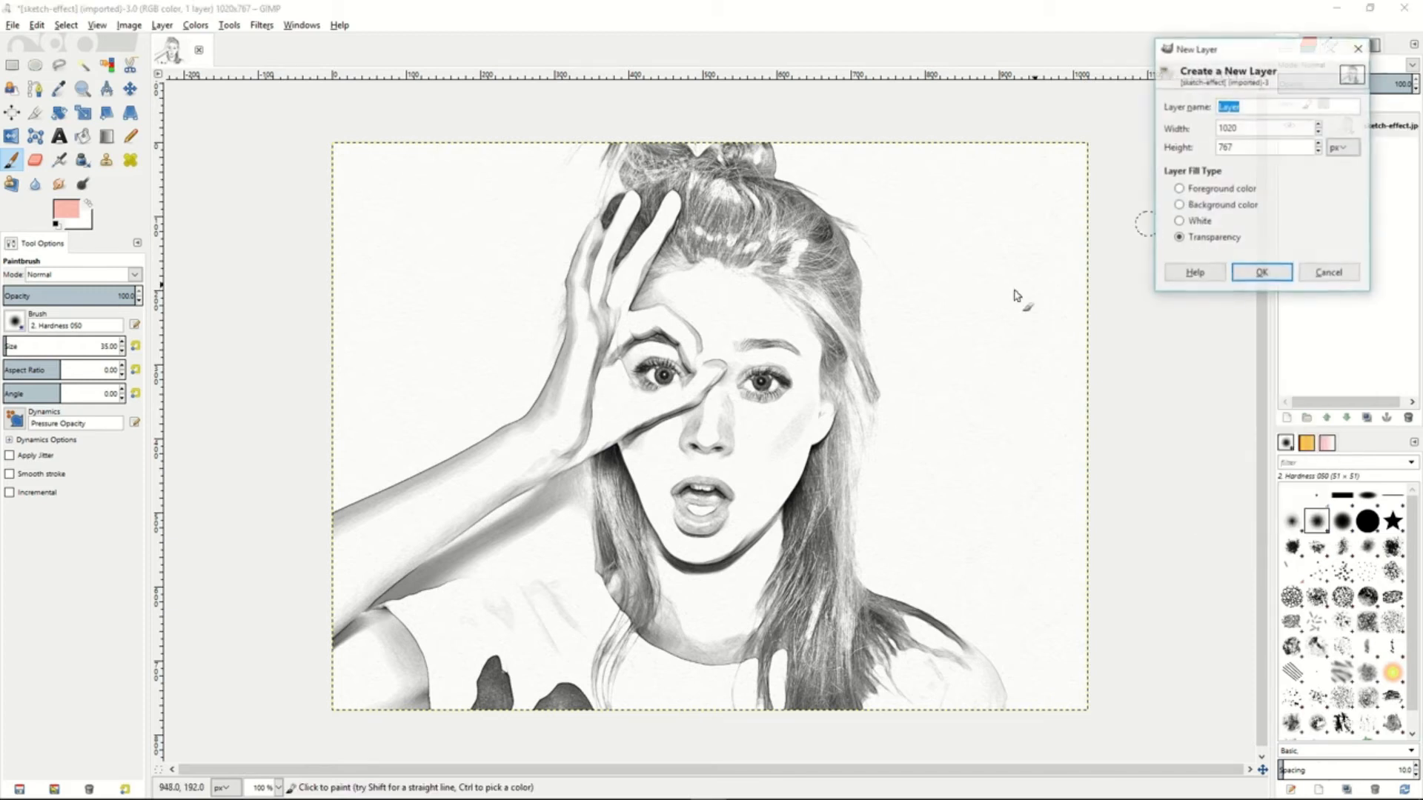
pyautogui.click(1261, 275)
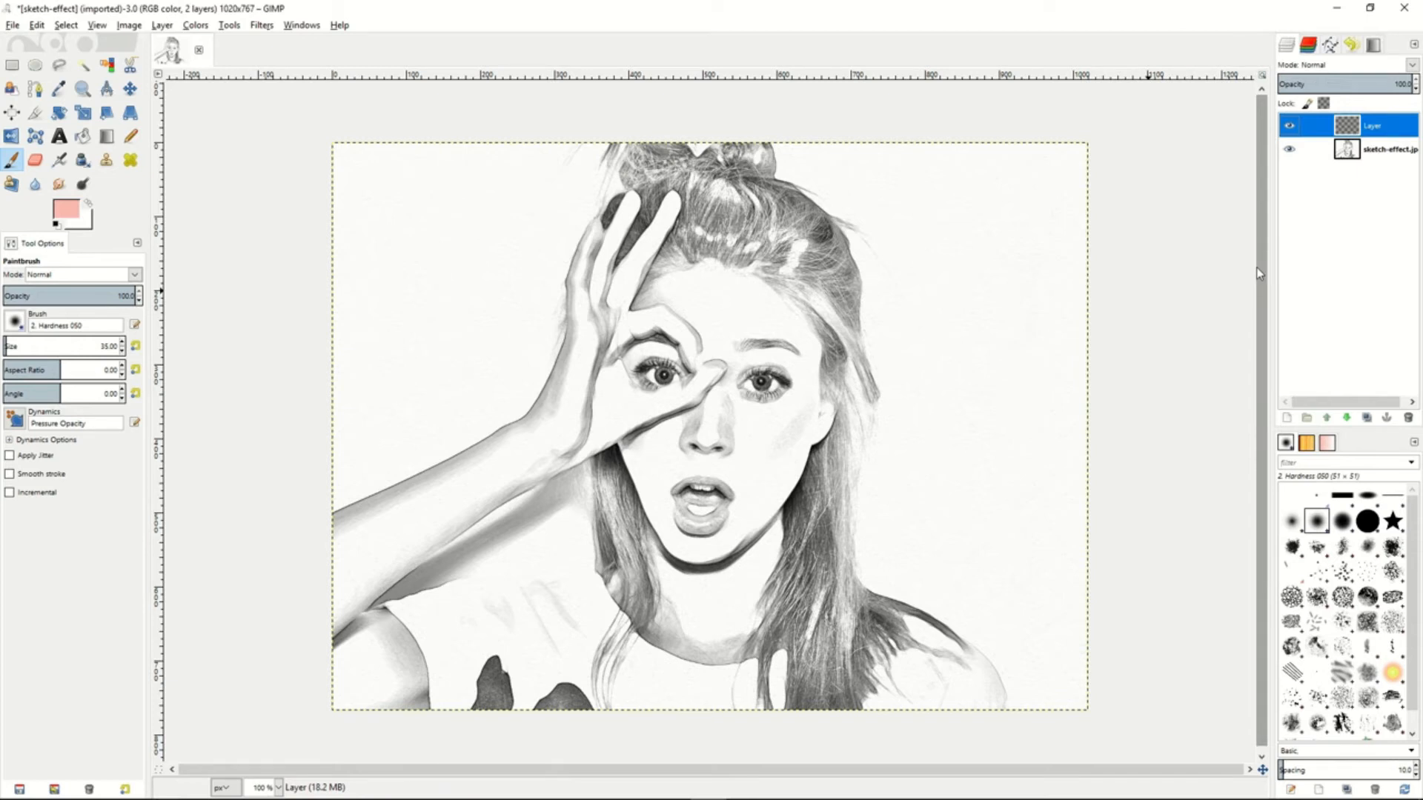
pyautogui.click(1410, 66)
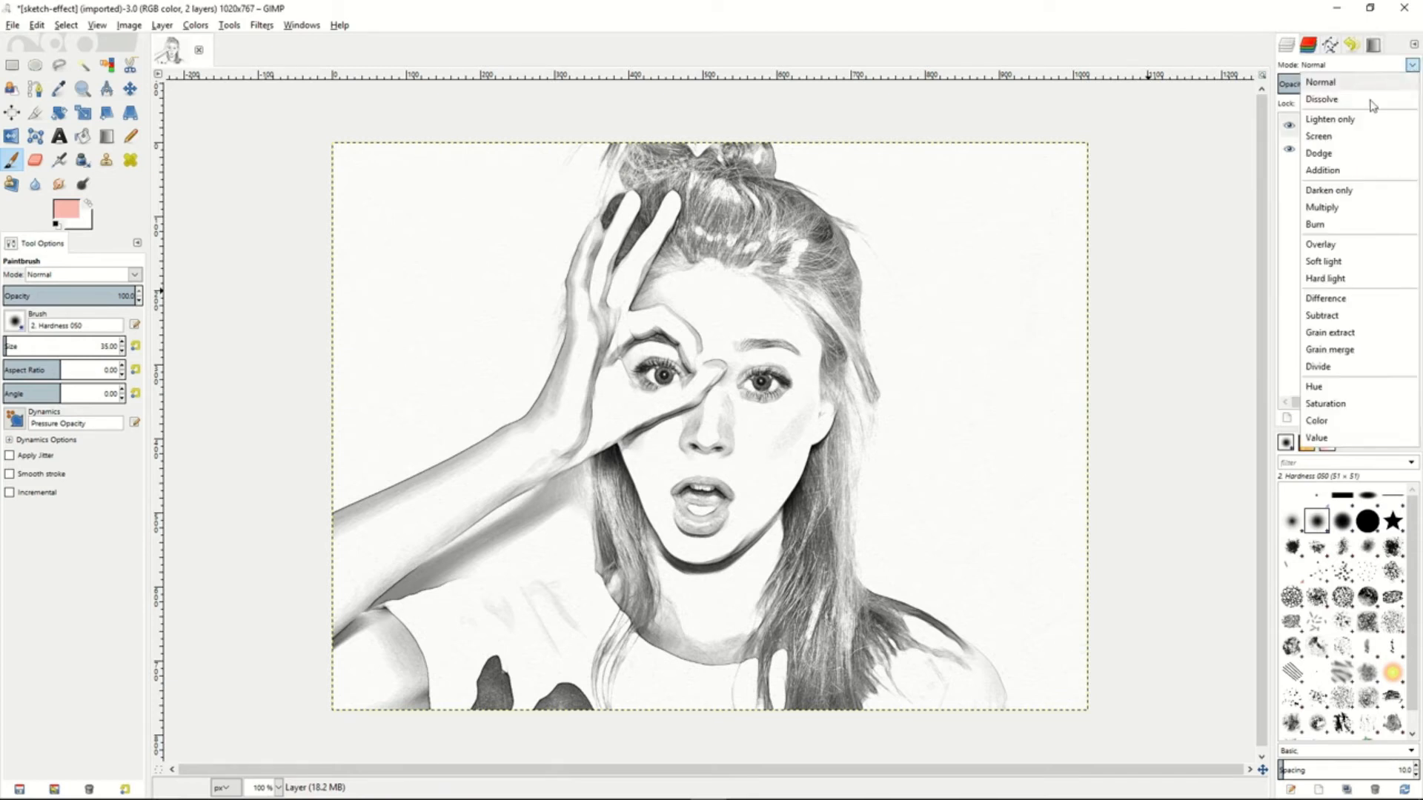
pyautogui.click(1327, 208)
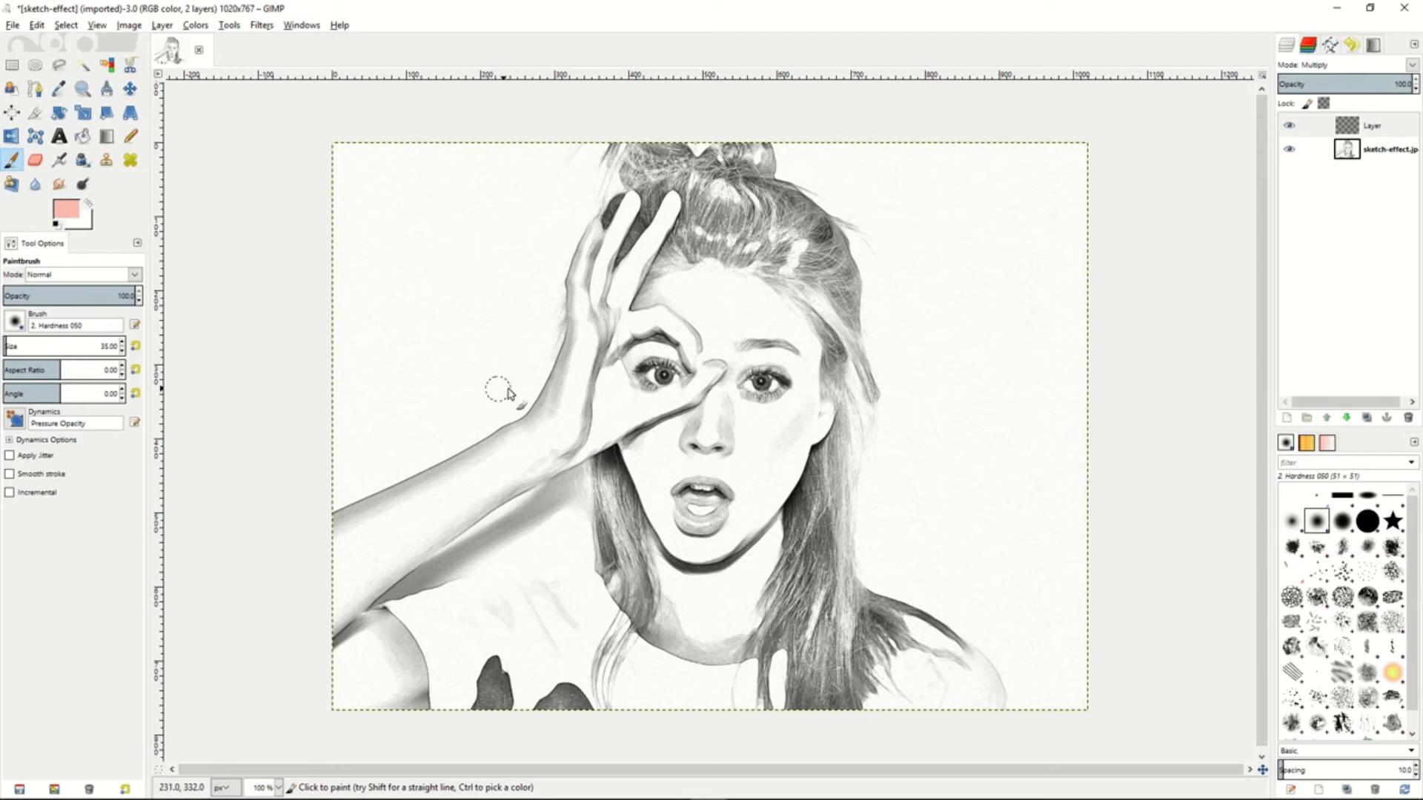
# Step: Paint the sketched woman's hand and face on the Multiply layer with a size 35 brush in light pink
pyautogui.click(68, 210)
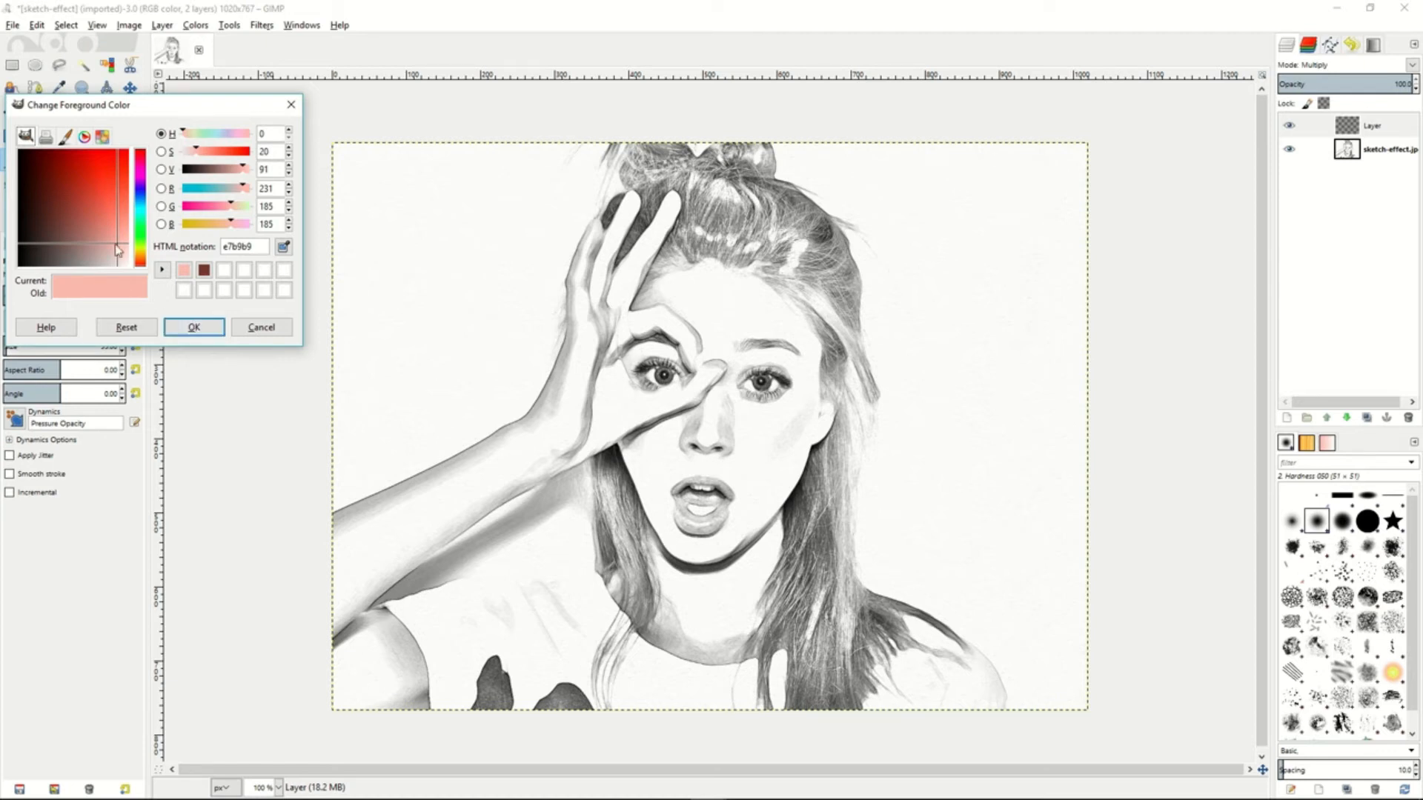
pyautogui.click(194, 330)
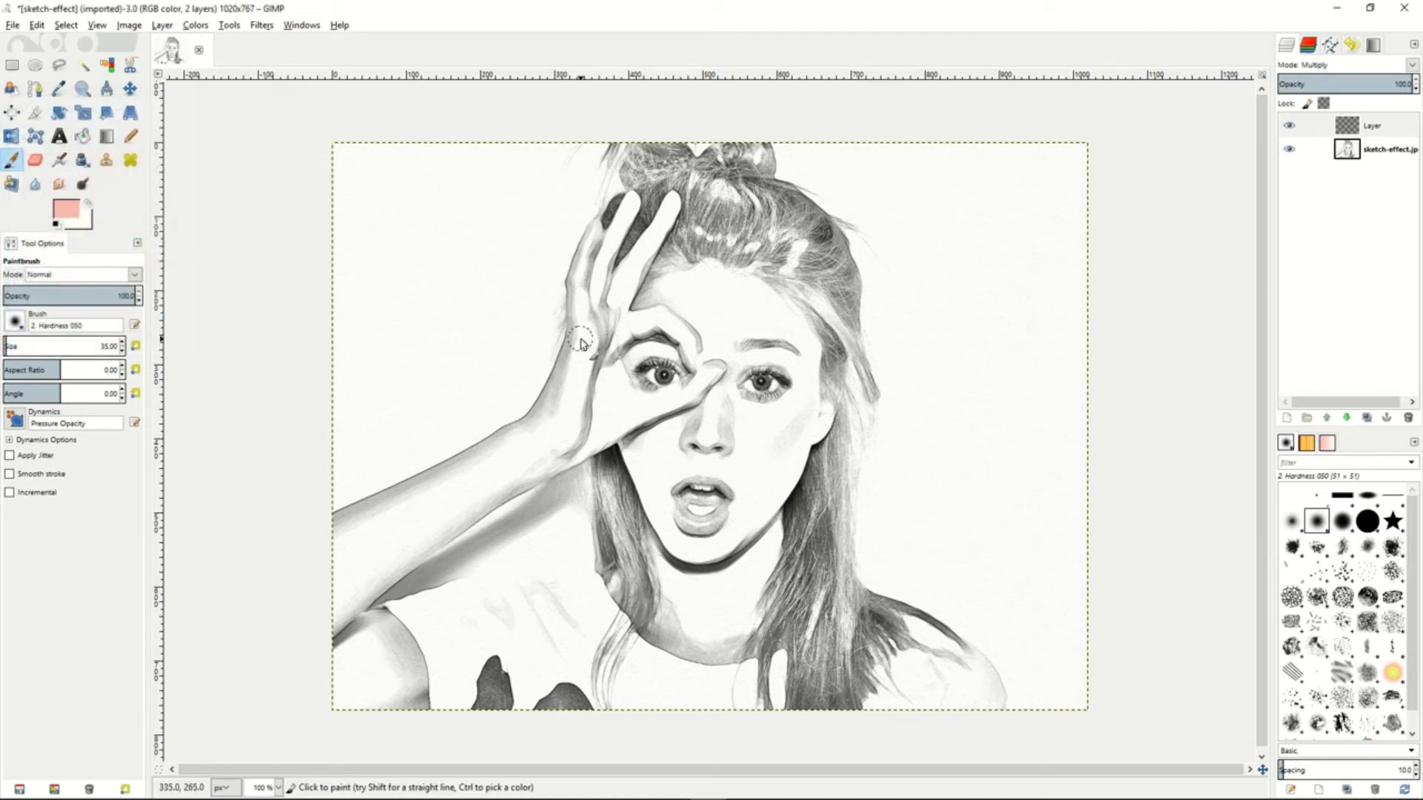
pyautogui.moveTo(586, 345); pyautogui.dragTo(595, 236)
pyautogui.moveTo(577, 300)
pyautogui.mouseDown()
pyautogui.moveTo(591, 257)
pyautogui.moveTo(591, 314)
pyautogui.moveTo(606, 250)
pyautogui.moveTo(600, 306)
pyautogui.moveTo(627, 203)
pyautogui.moveTo(598, 319)
pyautogui.moveTo(638, 263)
pyautogui.moveTo(623, 309)
pyautogui.moveTo(619, 279)
pyautogui.moveTo(603, 322)
pyautogui.moveTo(679, 198)
pyautogui.moveTo(612, 322)
pyautogui.moveTo(693, 328)
pyautogui.moveTo(618, 338)
pyautogui.moveTo(700, 316)
pyautogui.moveTo(692, 346)
pyautogui.moveTo(708, 367)
pyautogui.moveTo(675, 330)
pyautogui.moveTo(695, 379)
pyautogui.moveTo(696, 349)
pyautogui.moveTo(712, 358)
pyautogui.moveTo(671, 419)
pyautogui.moveTo(715, 363)
pyautogui.moveTo(685, 404)
pyautogui.moveTo(700, 383)
pyautogui.moveTo(611, 429)
pyautogui.moveTo(606, 367)
pyautogui.moveTo(624, 406)
pyautogui.moveTo(598, 330)
pyautogui.moveTo(620, 387)
pyautogui.moveTo(594, 323)
pyautogui.moveTo(572, 371)
pyautogui.moveTo(572, 331)
pyautogui.moveTo(581, 410)
pyautogui.moveTo(609, 377)
pyautogui.moveTo(584, 442)
pyautogui.moveTo(639, 409)
pyautogui.moveTo(621, 405)
pyautogui.moveTo(638, 365)
pyautogui.moveTo(646, 398)
pyautogui.moveTo(630, 343)
pyautogui.moveTo(669, 353)
pyautogui.moveTo(624, 341)
pyautogui.moveTo(695, 373)
pyautogui.moveTo(643, 333)
pyautogui.moveTo(626, 365)
pyautogui.moveTo(654, 303)
pyautogui.moveTo(712, 275)
pyautogui.moveTo(722, 311)
pyautogui.moveTo(756, 286)
pyautogui.moveTo(812, 337)
pyautogui.moveTo(812, 367)
pyautogui.moveTo(711, 346)
pyautogui.mouseUp()
pyautogui.moveTo(795, 357)
pyautogui.mouseDown()
pyautogui.moveTo(822, 434)
pyautogui.moveTo(834, 400)
pyautogui.moveTo(795, 428)
pyautogui.moveTo(778, 374)
pyautogui.moveTo(729, 363)
pyautogui.moveTo(741, 415)
pyautogui.moveTo(722, 384)
pyautogui.moveTo(766, 413)
pyautogui.moveTo(682, 463)
pyautogui.moveTo(689, 548)
pyautogui.moveTo(734, 530)
pyautogui.moveTo(750, 454)
pyautogui.mouseUp()
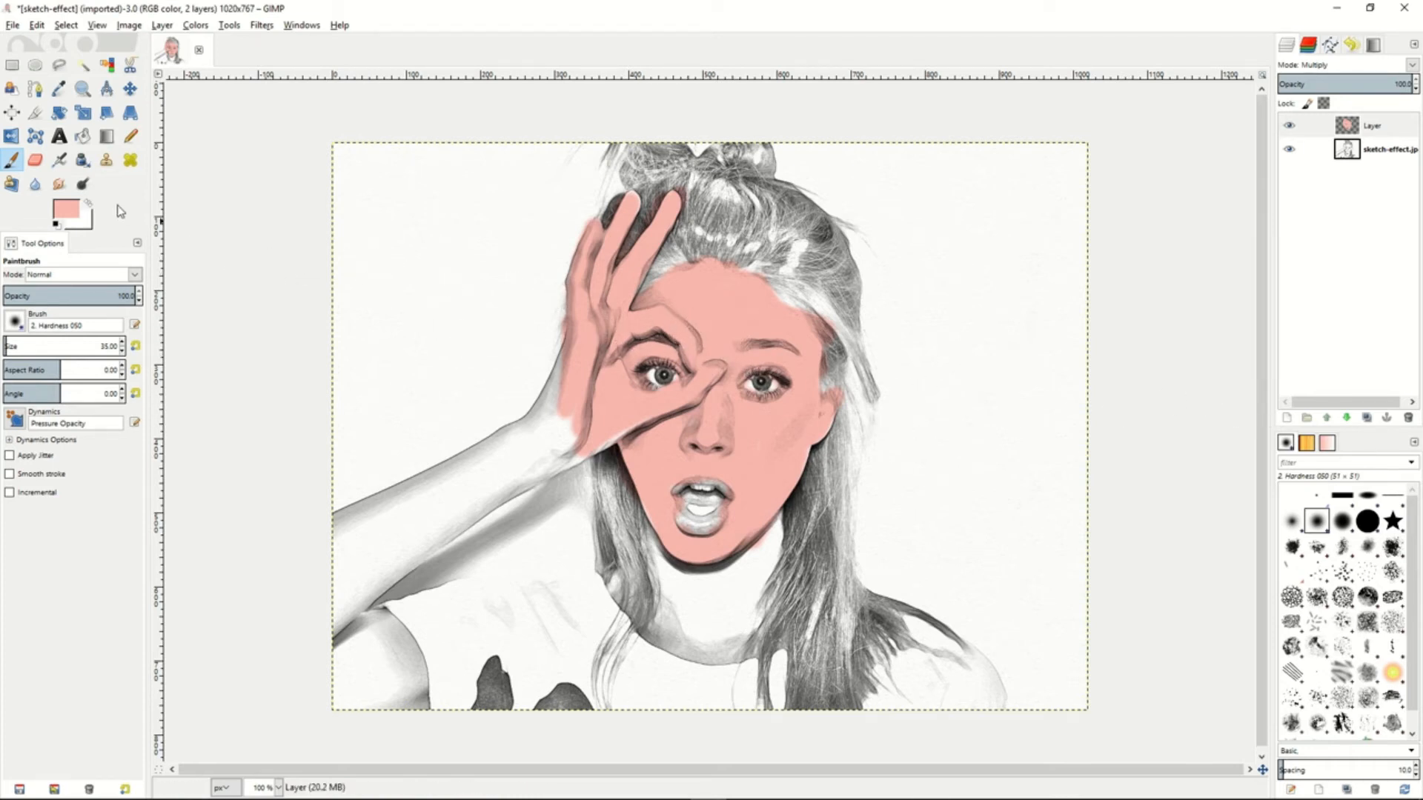
# Step: Shade the edges of the pink forehead and face with the Burn tool on Midtones, brush size 15 and exposure 50
pyautogui.click(82, 183)
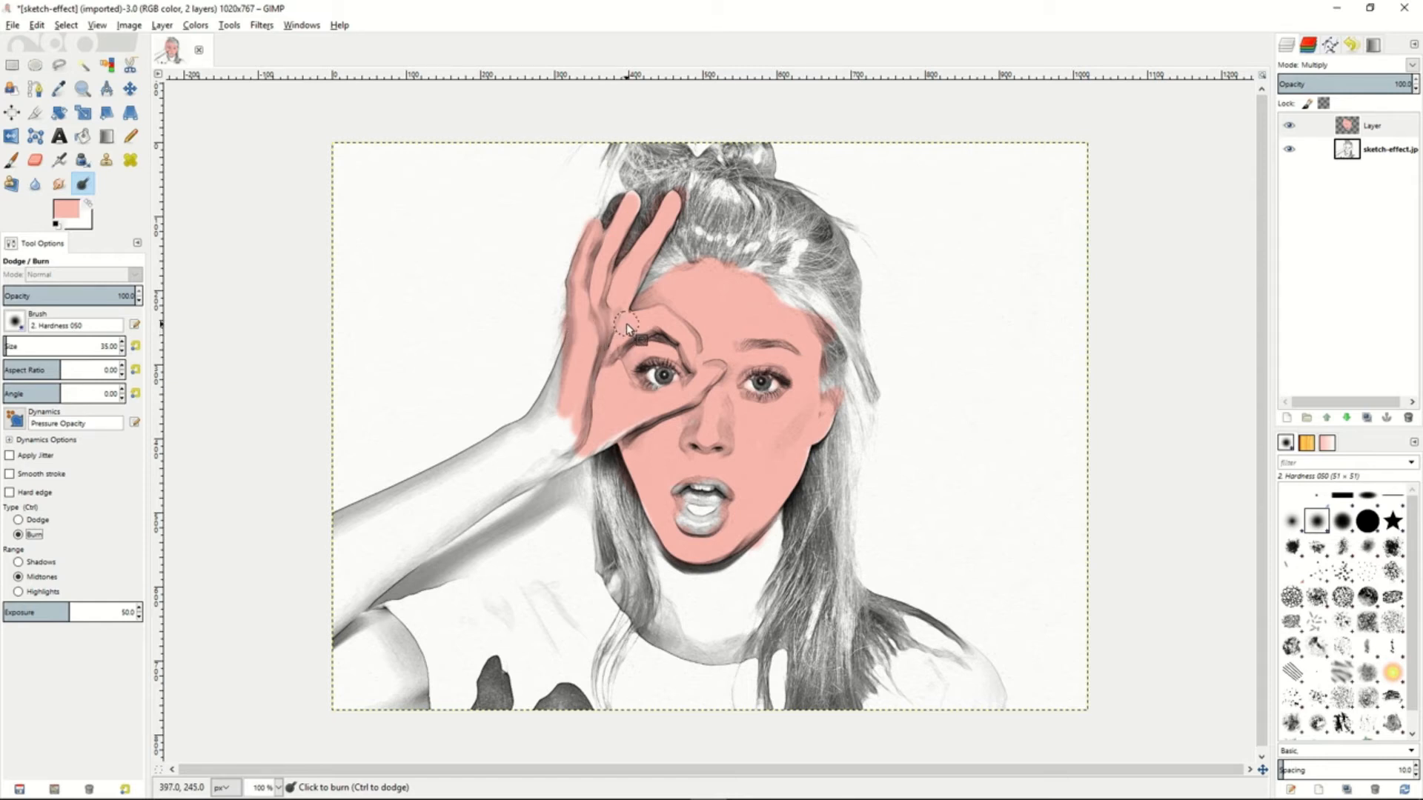
pyautogui.press('[')
pyautogui.press('[')
pyautogui.press('[')
pyautogui.press('[')
pyautogui.press('[')
pyautogui.press('[')
pyautogui.press('[')
pyautogui.press('[')
pyautogui.press('[')
pyautogui.press('[')
pyautogui.press('[')
pyautogui.press('[')
pyautogui.press('[')
pyautogui.press('[')
pyautogui.press('[')
pyautogui.press('[')
pyautogui.press('[')
pyautogui.press('[')
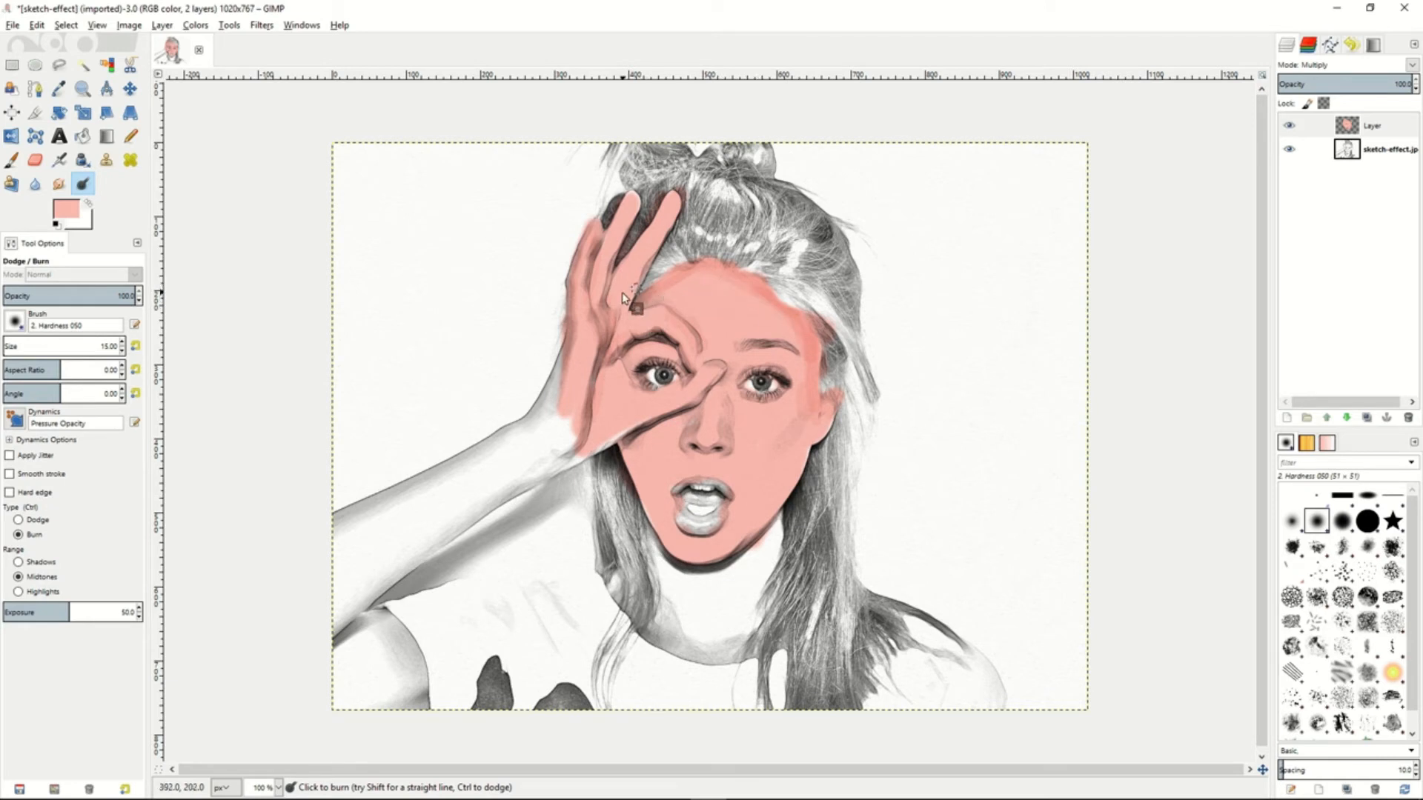
# Step: Blend the burned shading along the forehead and side of the face with the Smudge tool at a rate of 32
pyautogui.press('s')
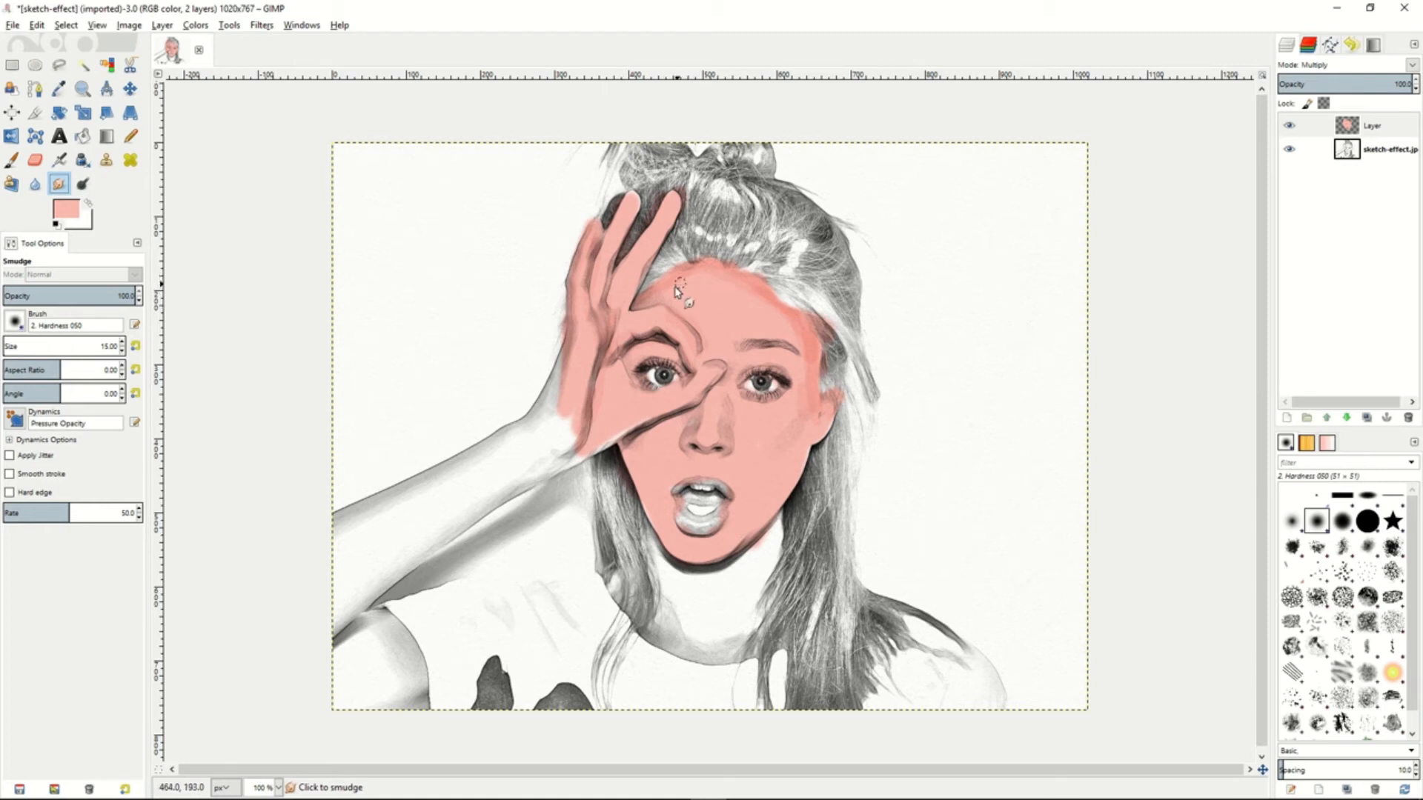
pyautogui.moveTo(50, 519); pyautogui.dragTo(17, 517)
pyautogui.moveTo(73, 515); pyautogui.dragTo(9, 516)
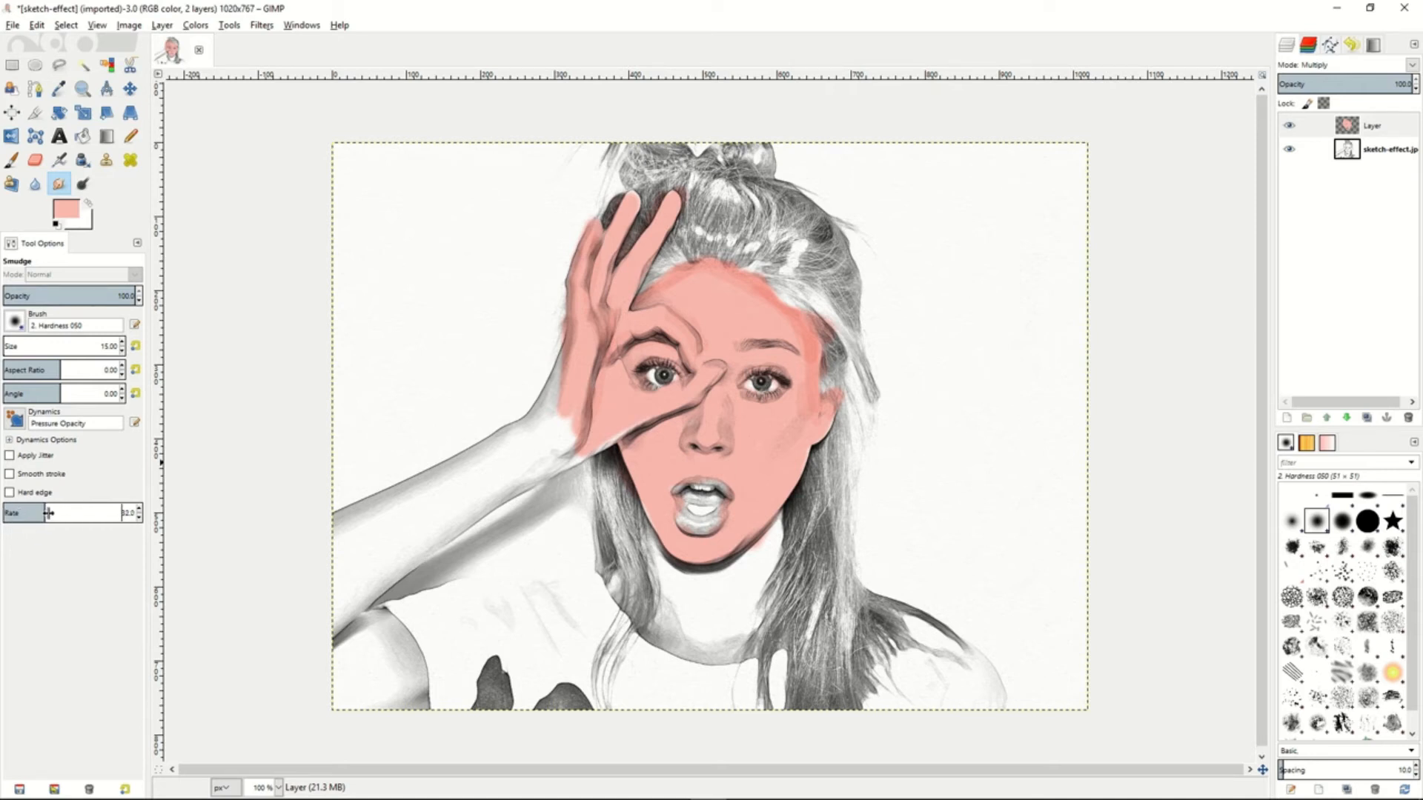
pyautogui.moveTo(645, 300)
pyautogui.mouseDown()
pyautogui.moveTo(687, 283)
pyautogui.moveTo(672, 291)
pyautogui.moveTo(672, 278)
pyautogui.moveTo(659, 290)
pyautogui.moveTo(756, 297)
pyautogui.moveTo(740, 284)
pyautogui.moveTo(761, 313)
pyautogui.moveTo(757, 292)
pyautogui.moveTo(791, 316)
pyautogui.mouseUp()
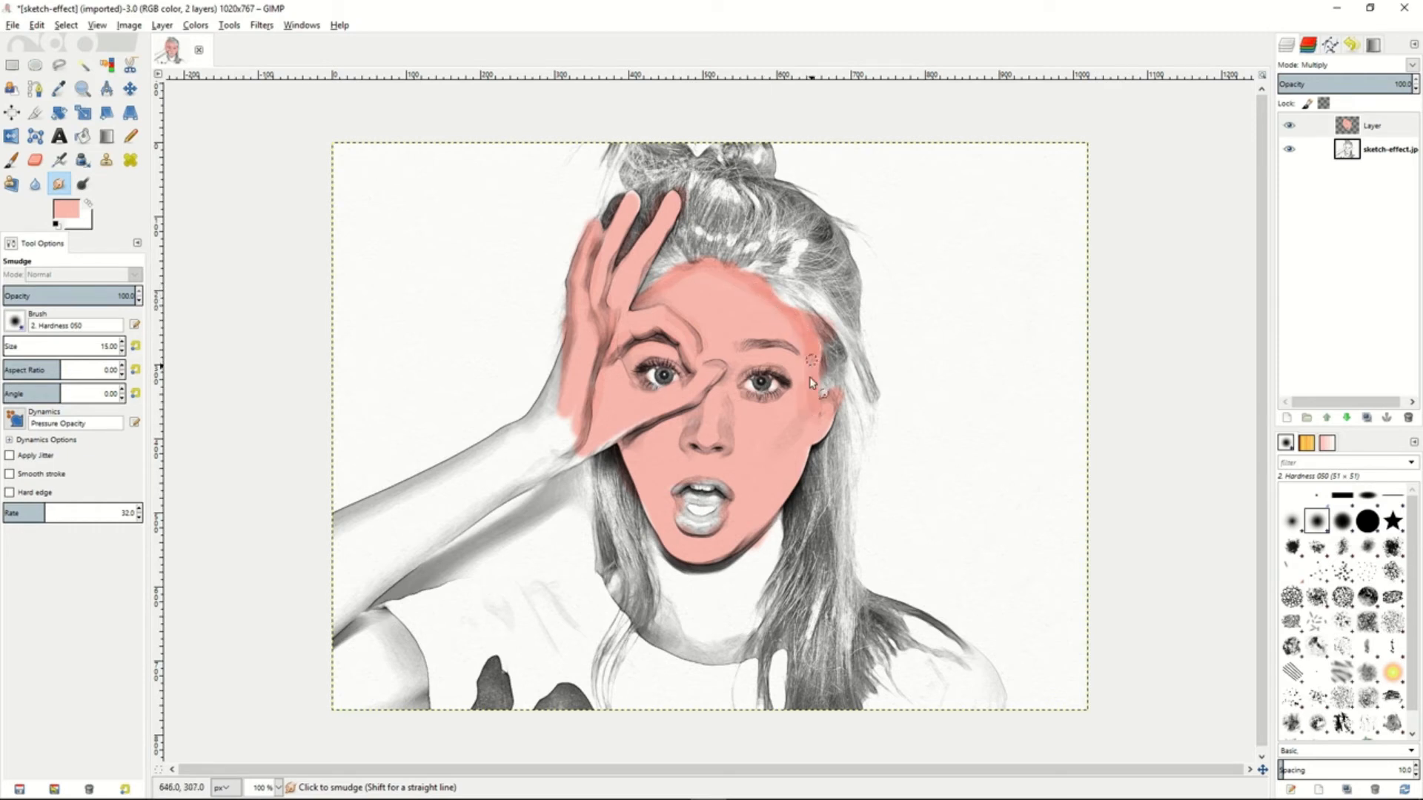
pyautogui.moveTo(794, 402); pyautogui.dragTo(817, 342)
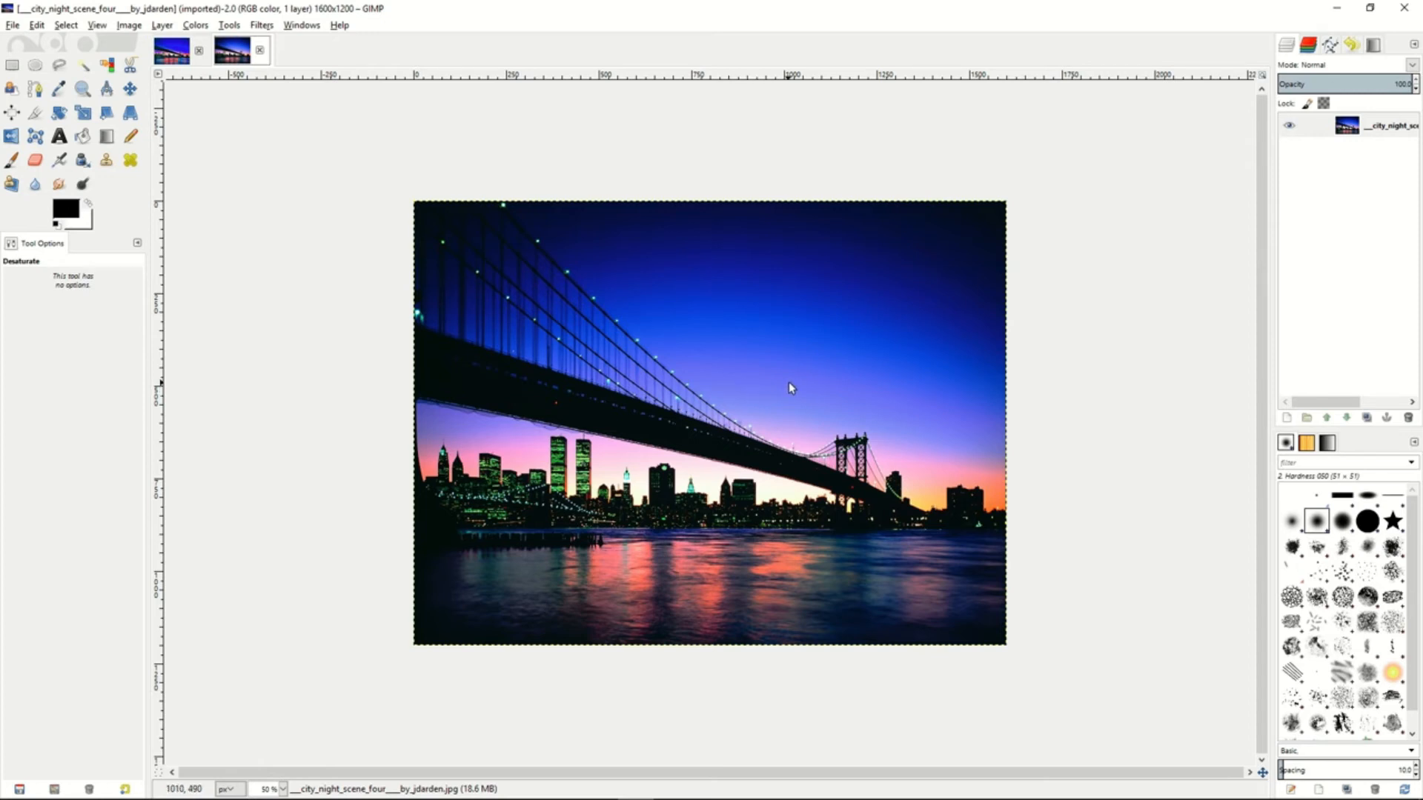
# Step: Duplicate the night bridge photo's layer in the city_night_scene_four image
pyautogui.rightClick(1324, 127)
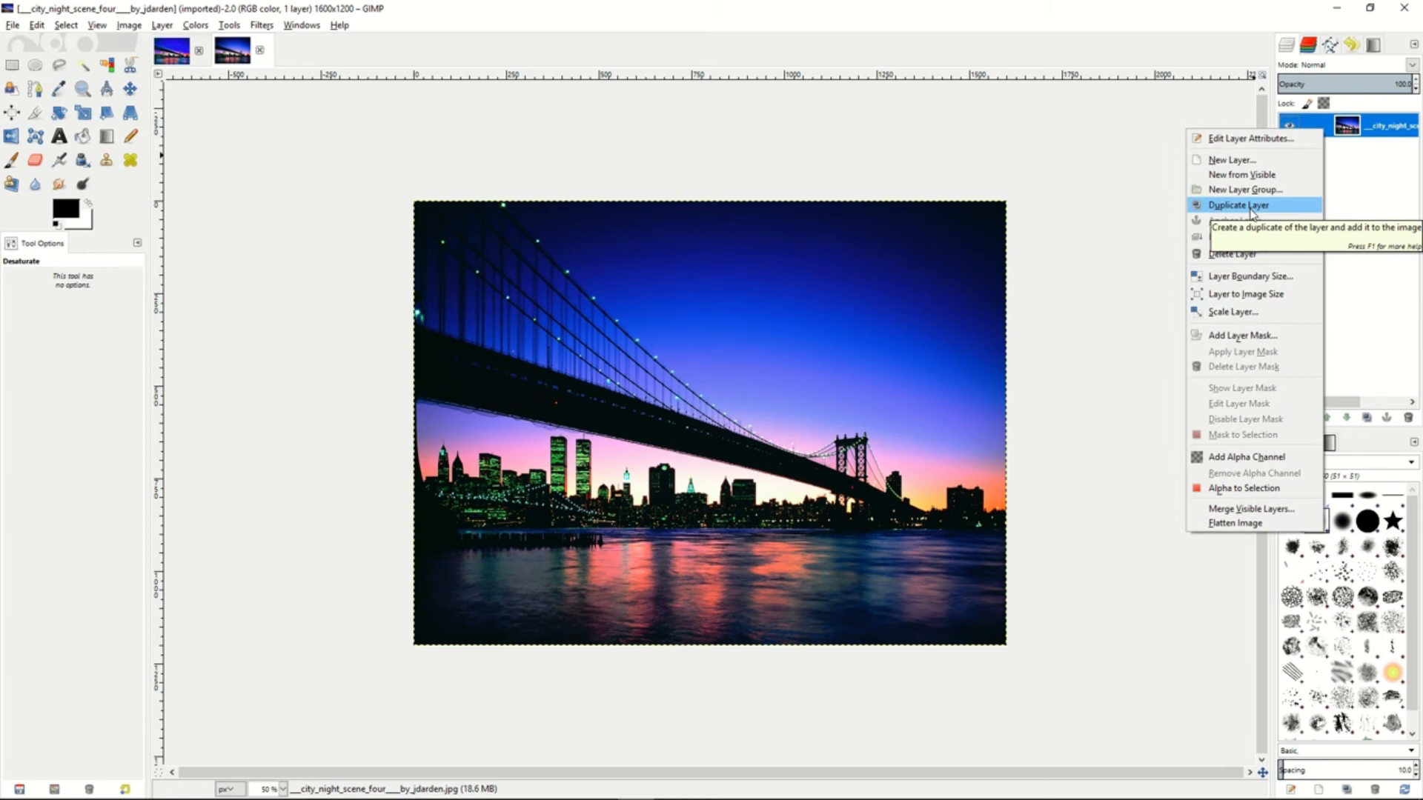
pyautogui.click(1252, 210)
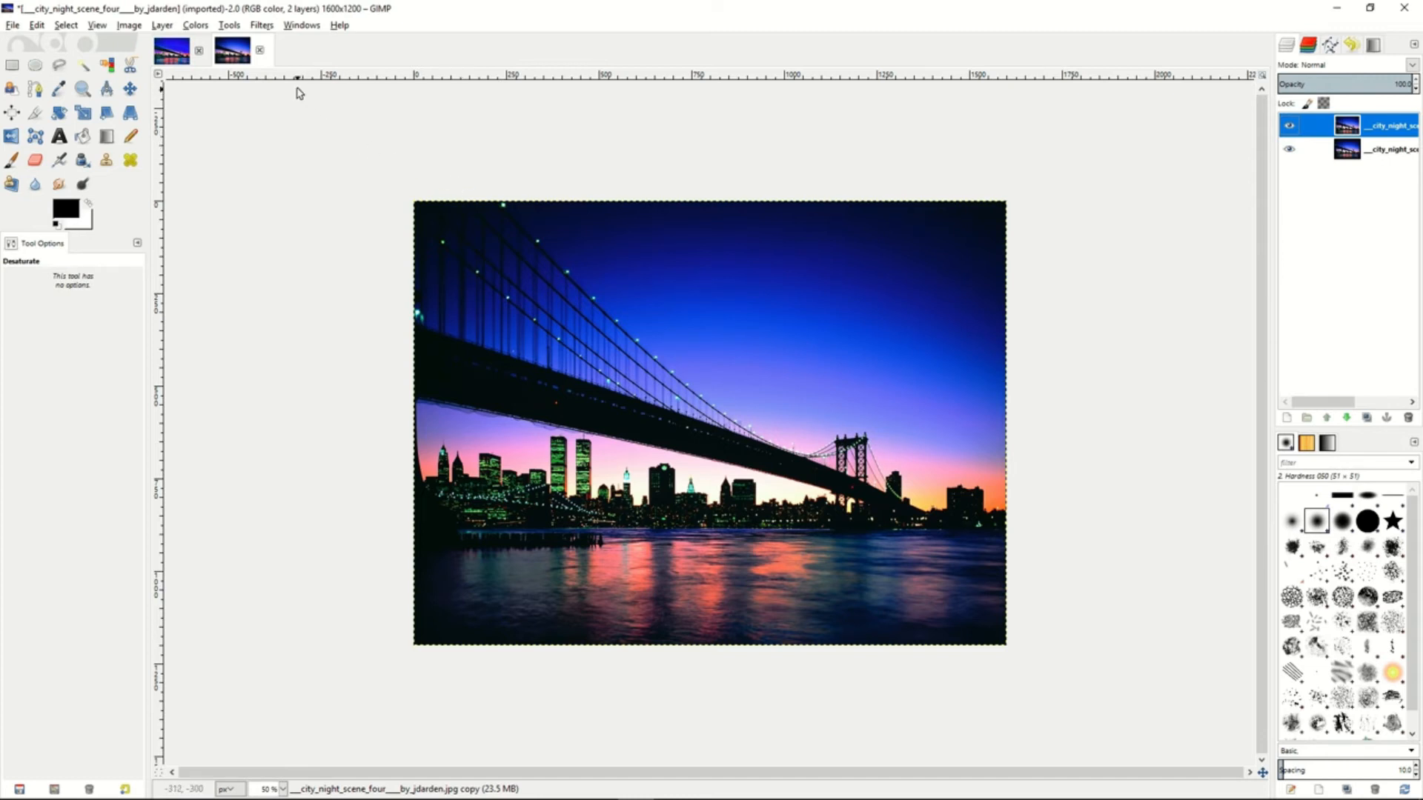
# Step: Apply Advanced Tone Mapping with blur 10, opacities 75 and 90 and 5 copies to the duplicate, and merge the layers down into one
pyautogui.click(264, 26)
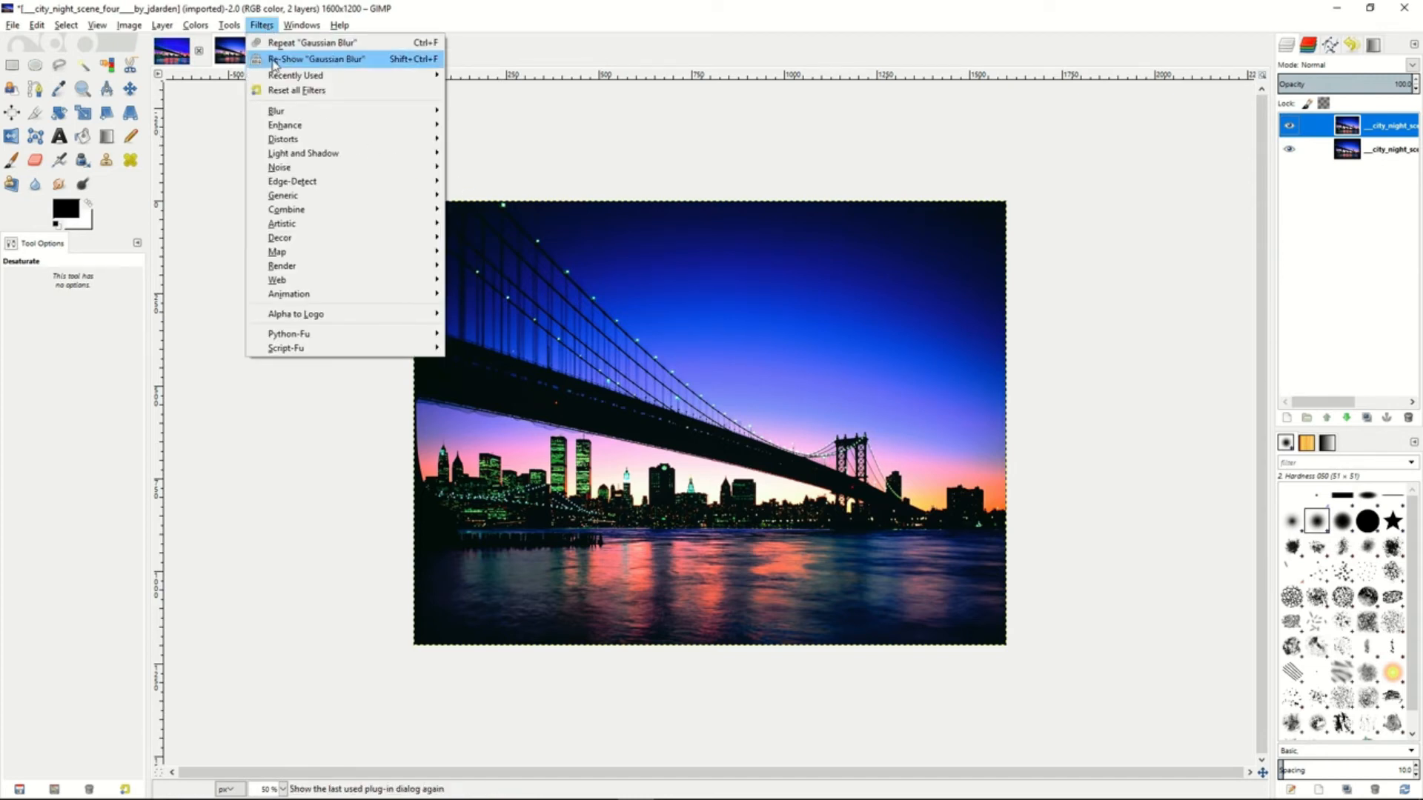
pyautogui.moveTo(285, 127)
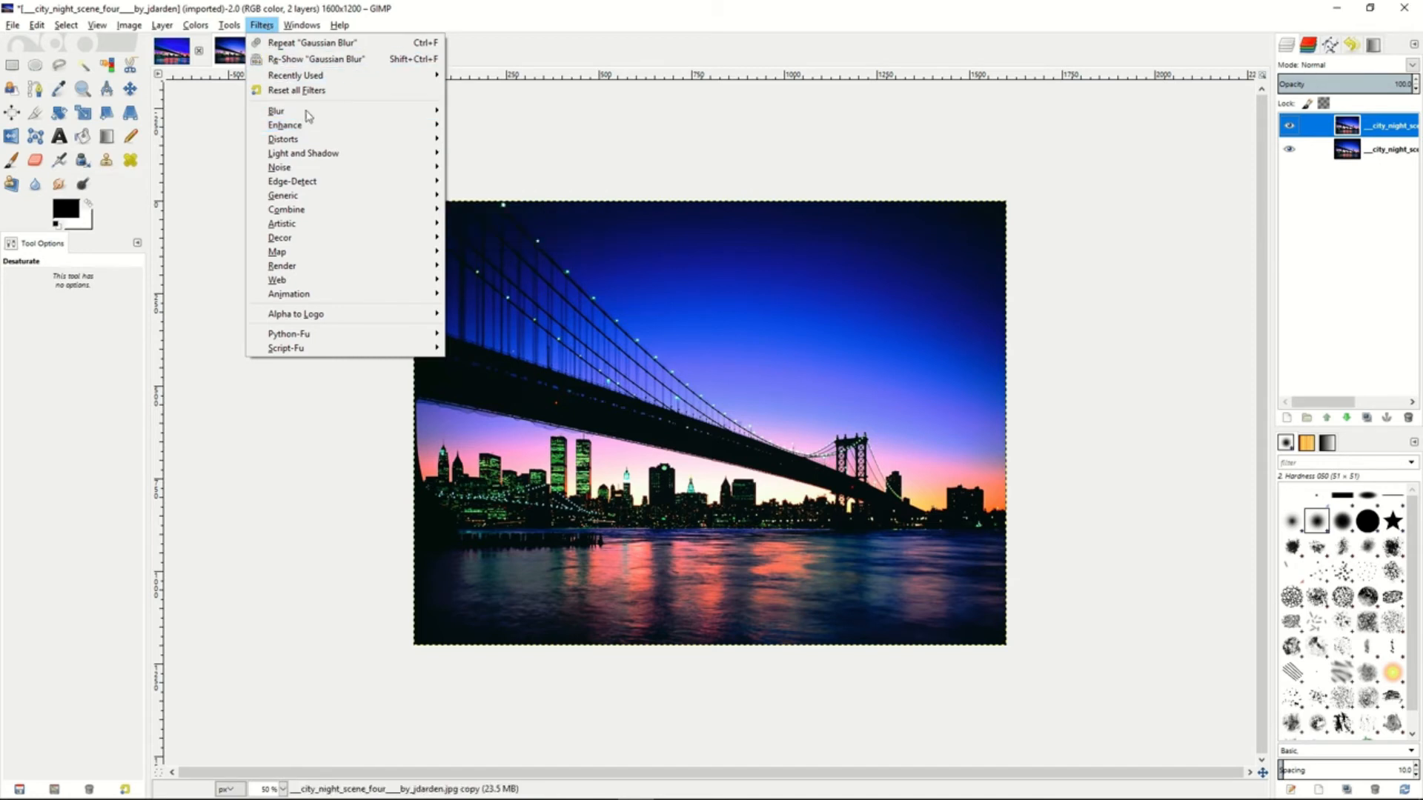
pyautogui.click(506, 126)
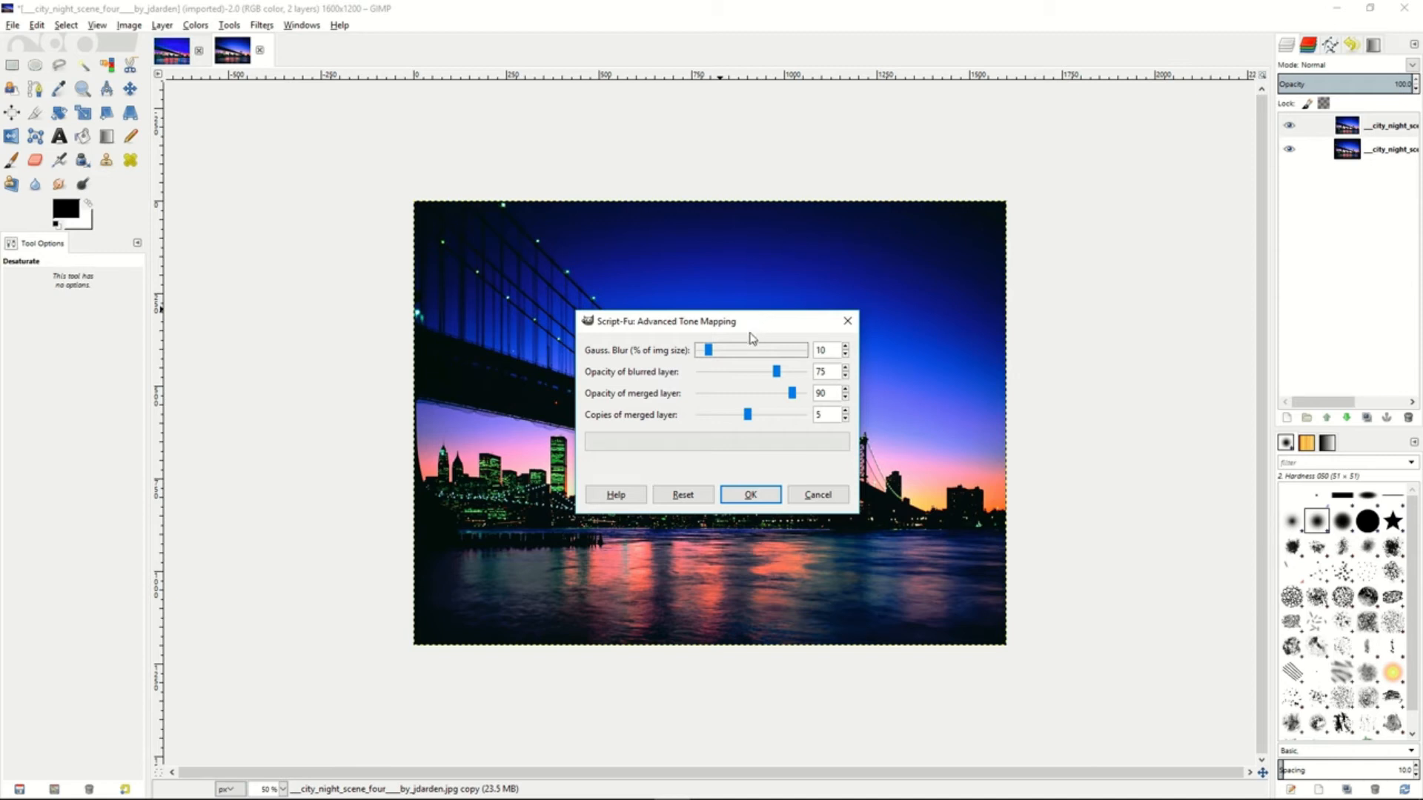
pyautogui.click(750, 418)
pyautogui.moveTo(751, 420)
pyautogui.mouseDown()
pyautogui.moveTo(708, 420)
pyautogui.moveTo(745, 421)
pyautogui.mouseUp()
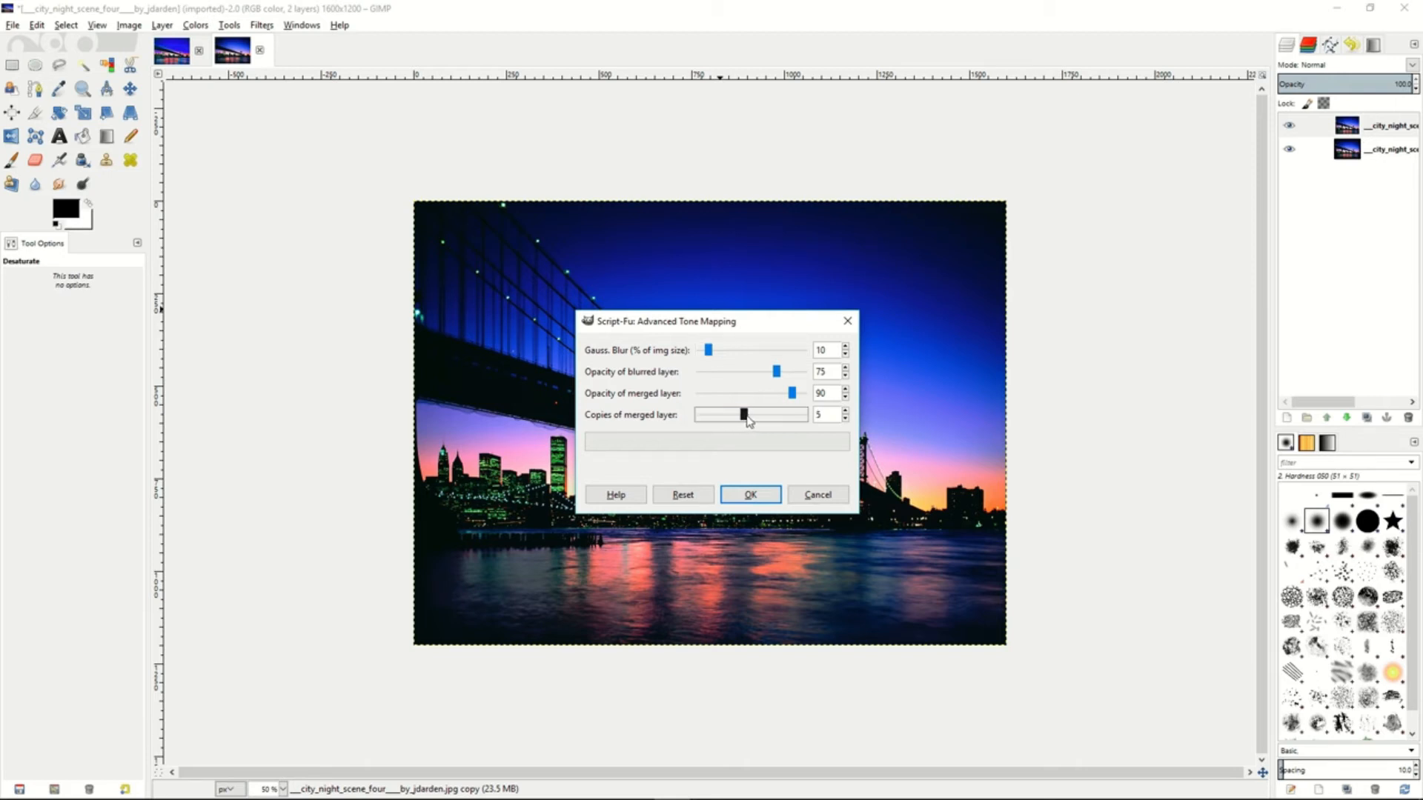
pyautogui.click(751, 495)
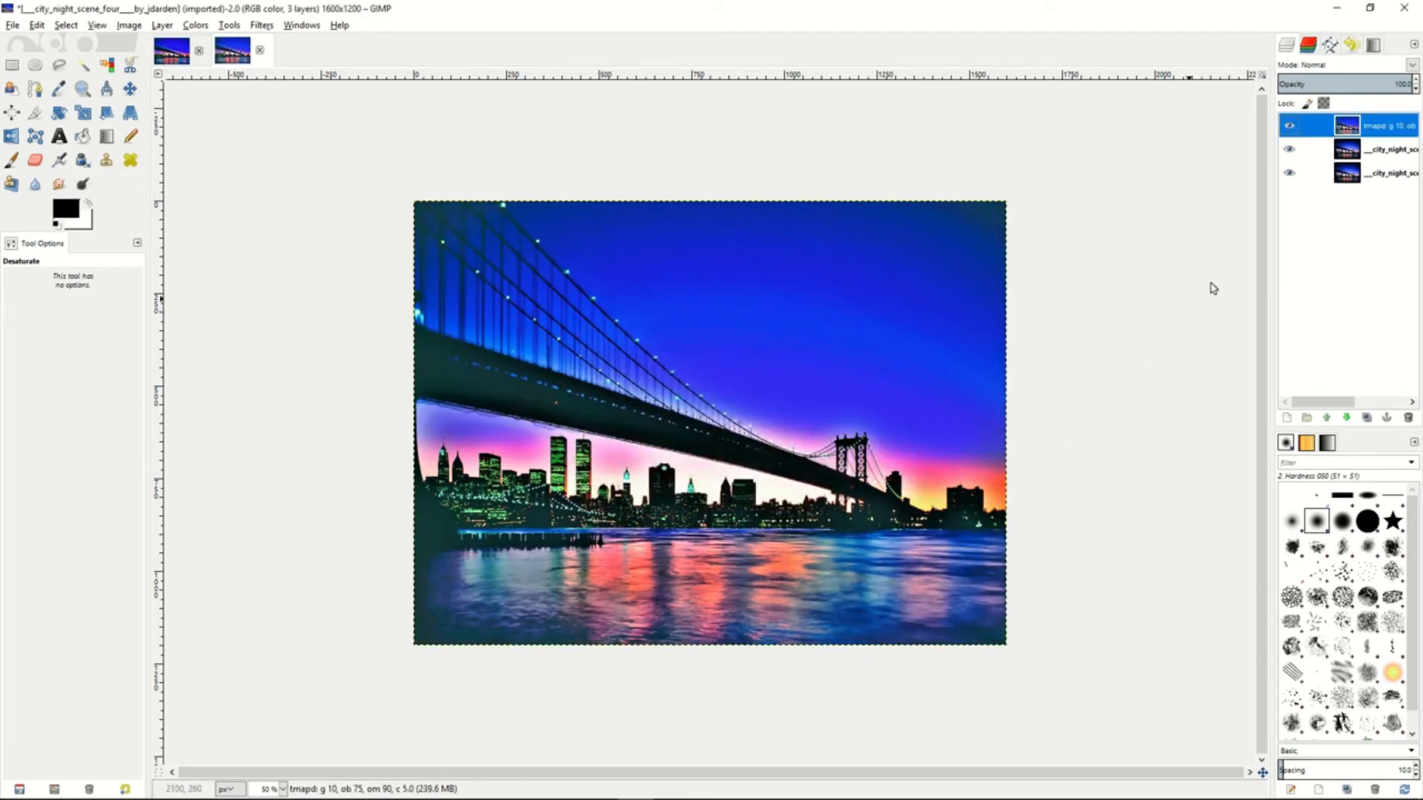
pyautogui.rightClick(1328, 130)
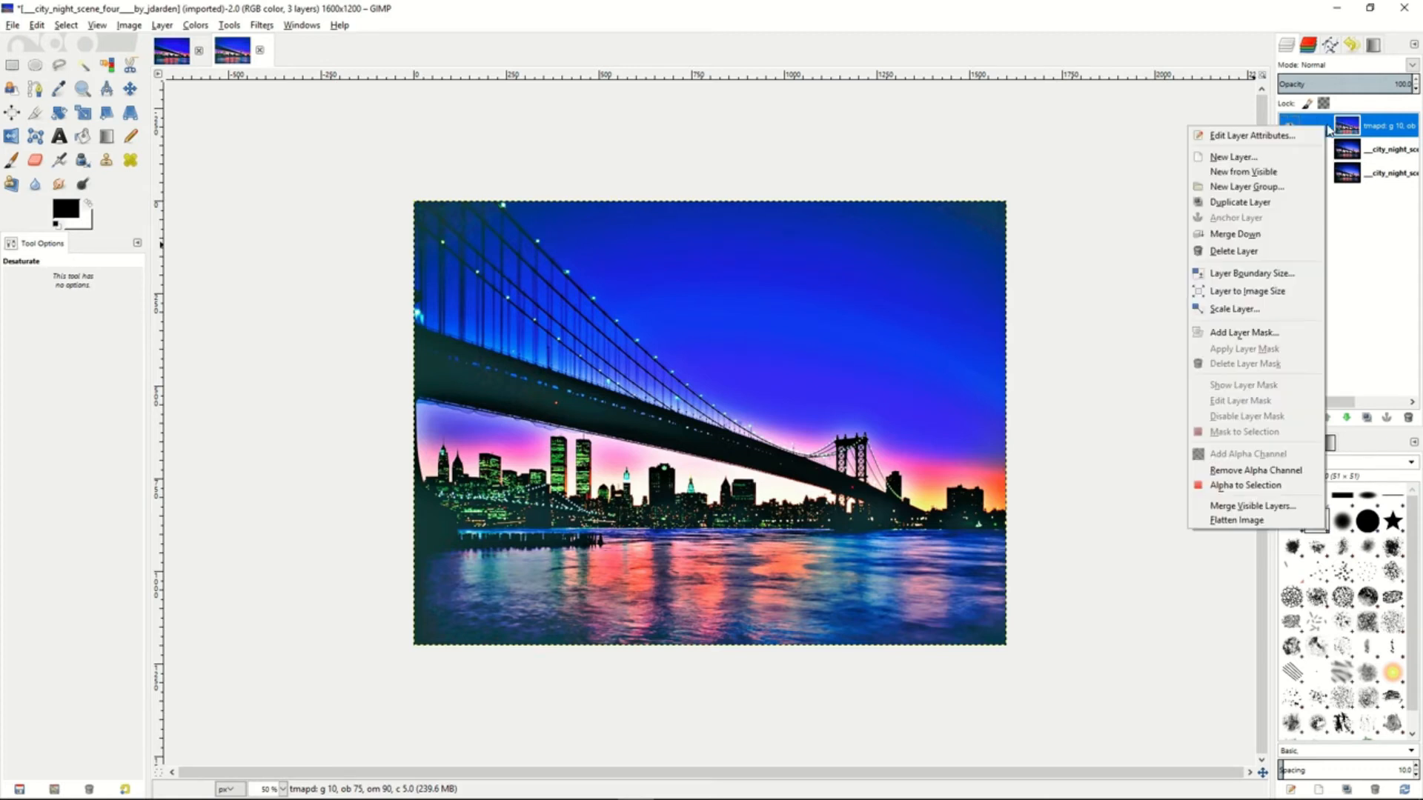
pyautogui.click(1251, 234)
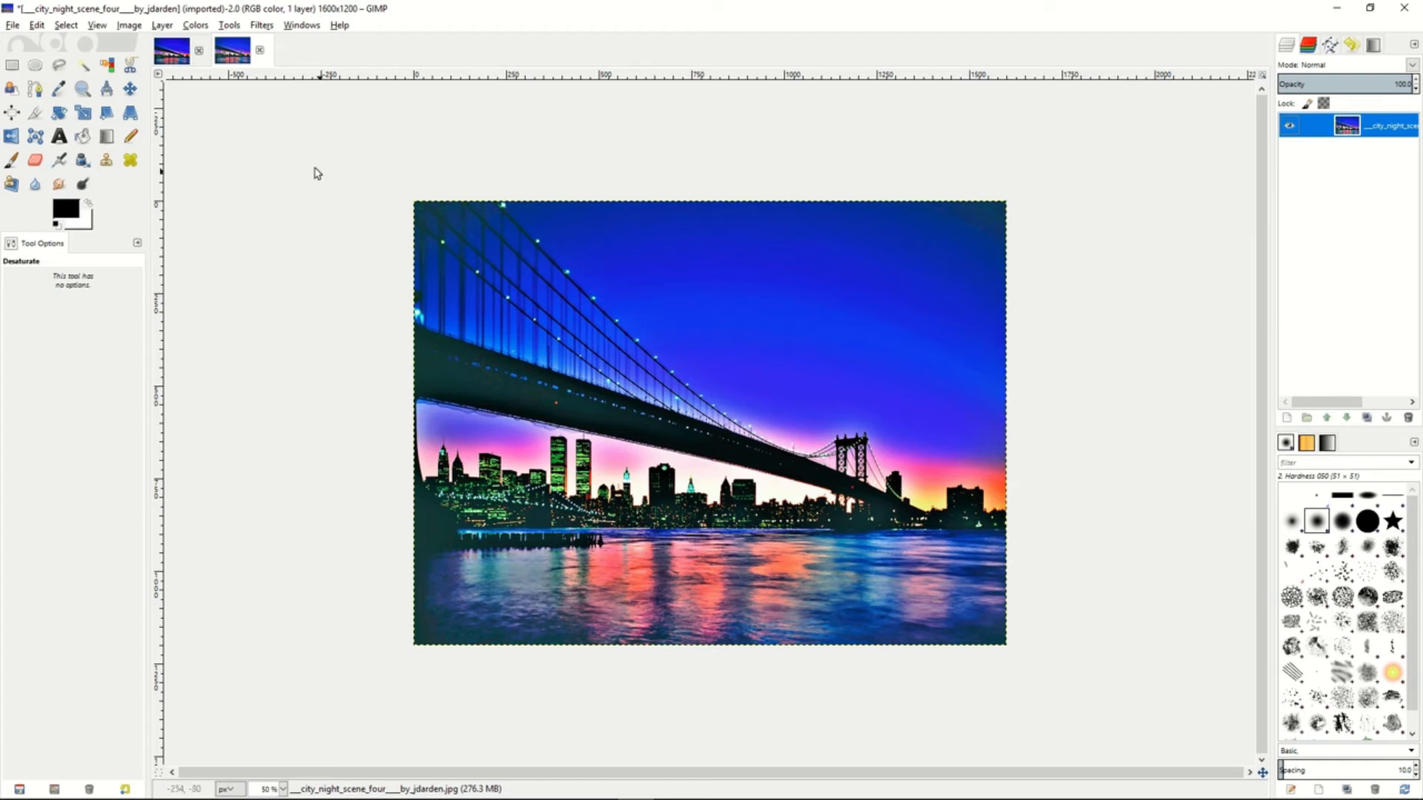
# Step: Set the midtone input level of the merged bridge photo to 0.92 with Levels
pyautogui.click(196, 24)
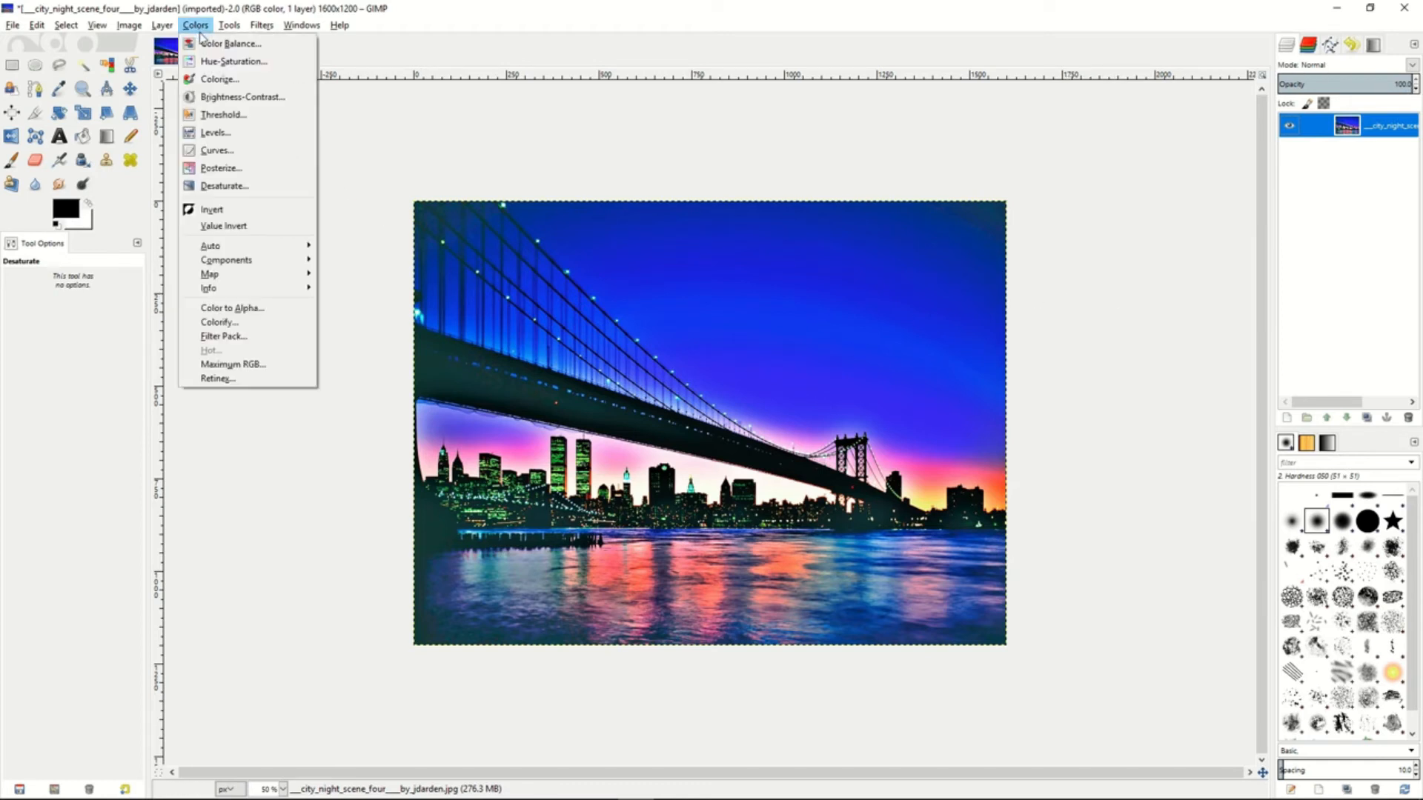
pyautogui.click(213, 132)
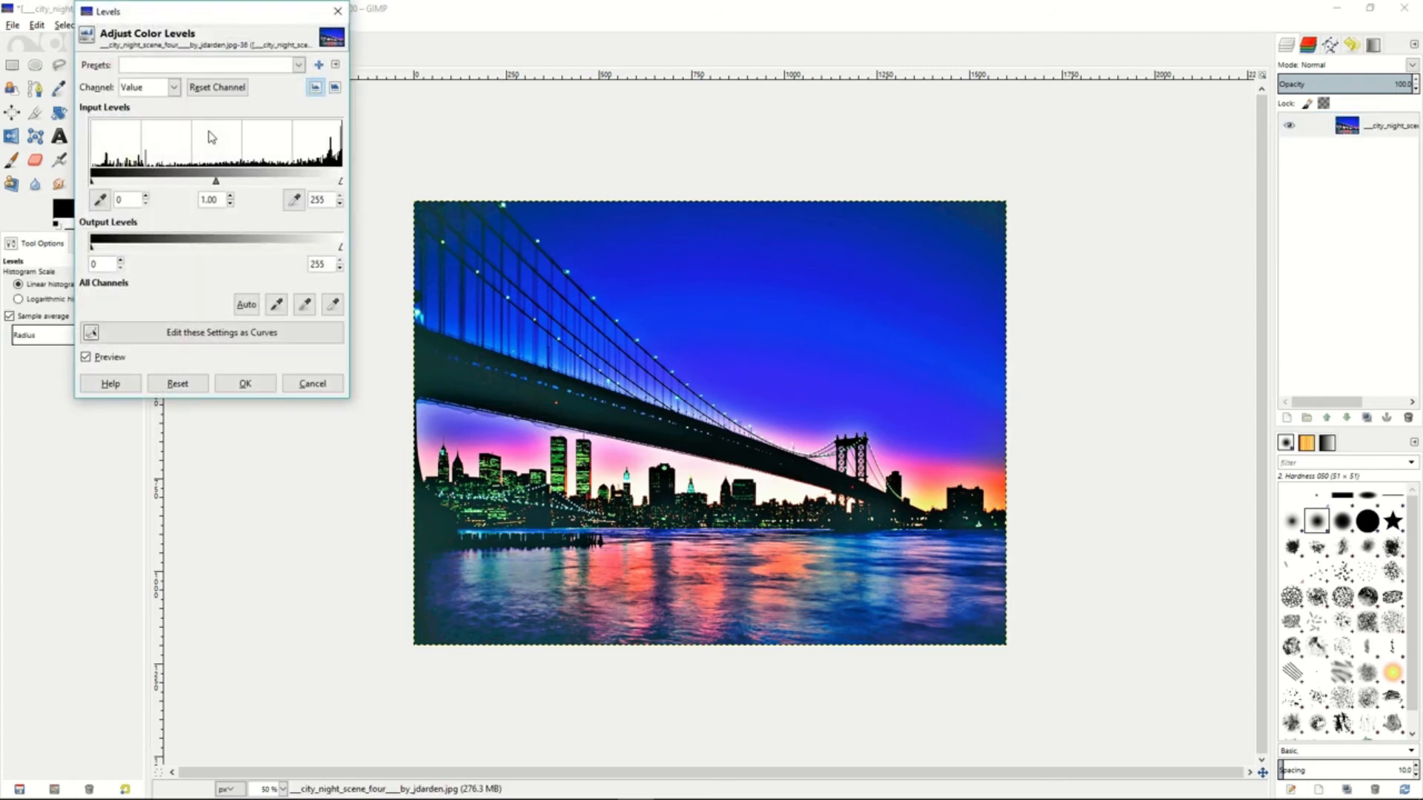
pyautogui.click(231, 204)
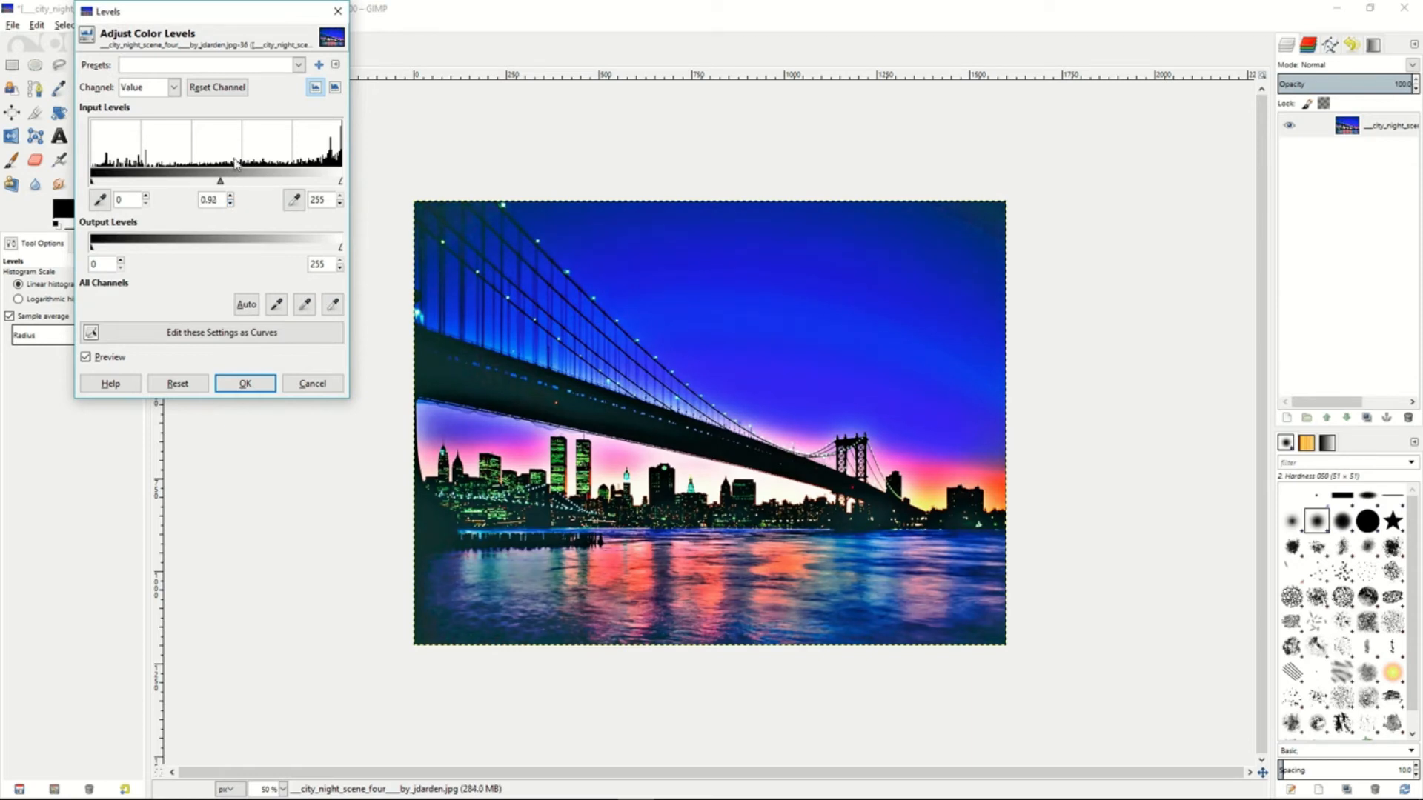
pyautogui.click(270, 386)
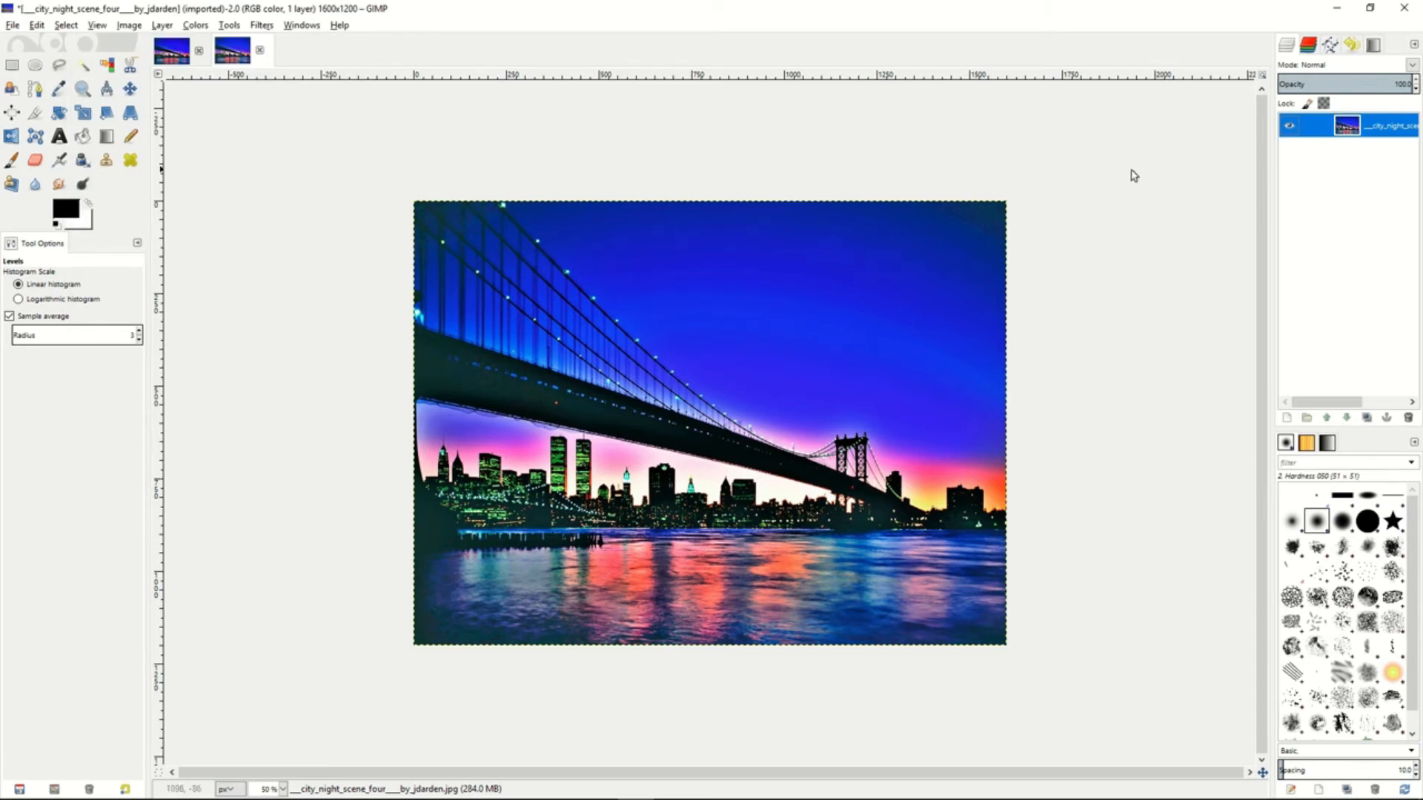
# Step: Duplicate the adjusted bridge layer and desaturate the copy based on Lightness
pyautogui.rightClick(1323, 126)
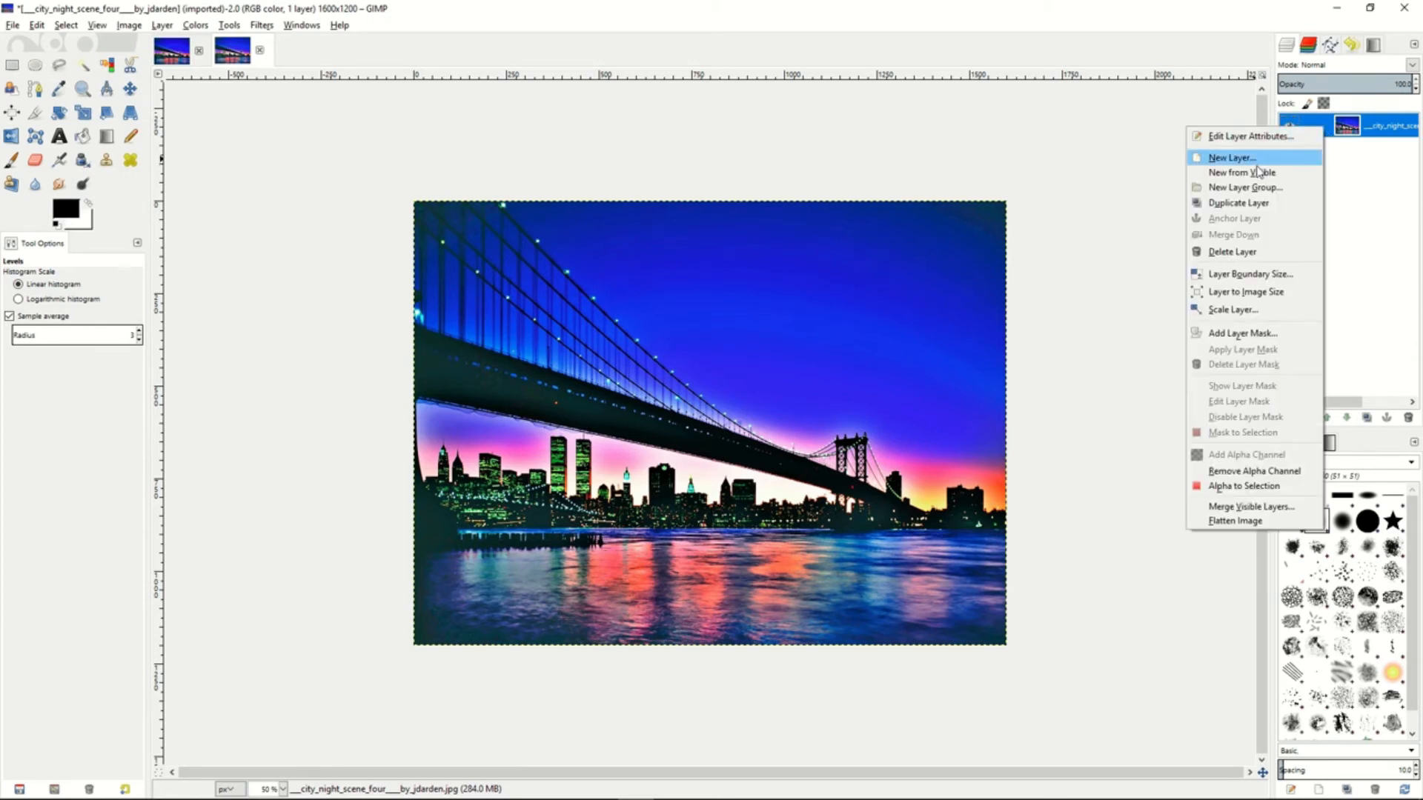
pyautogui.click(1245, 203)
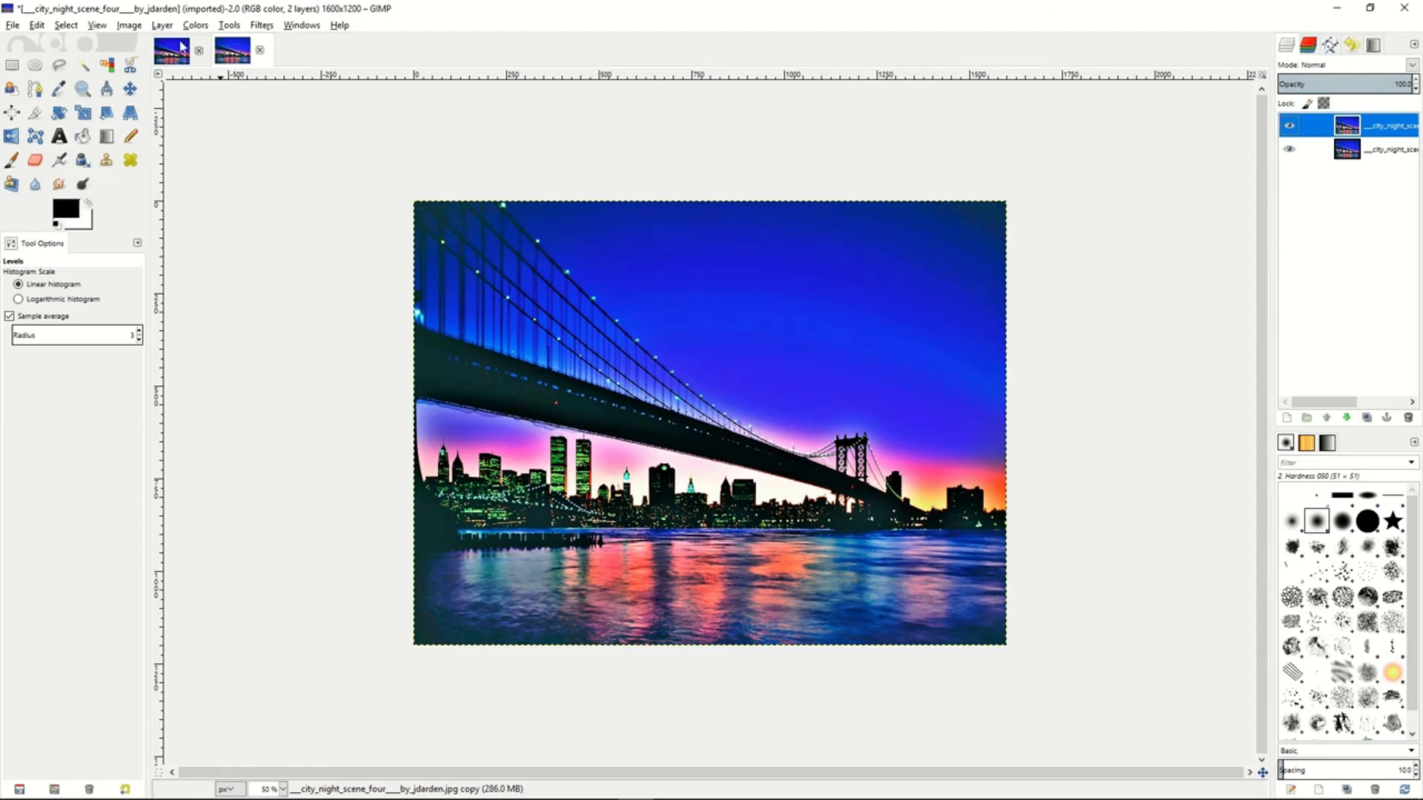
pyautogui.click(196, 25)
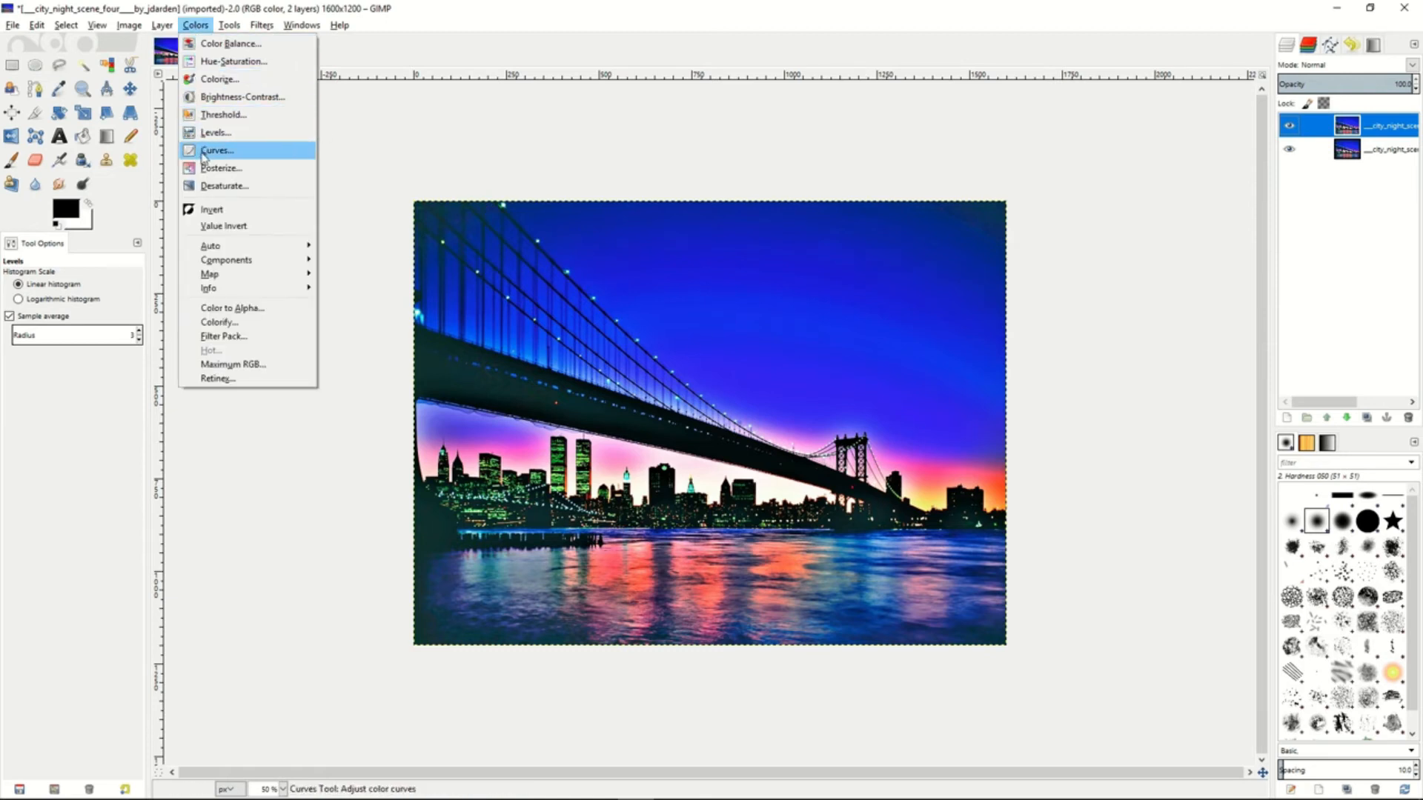
pyautogui.click(208, 186)
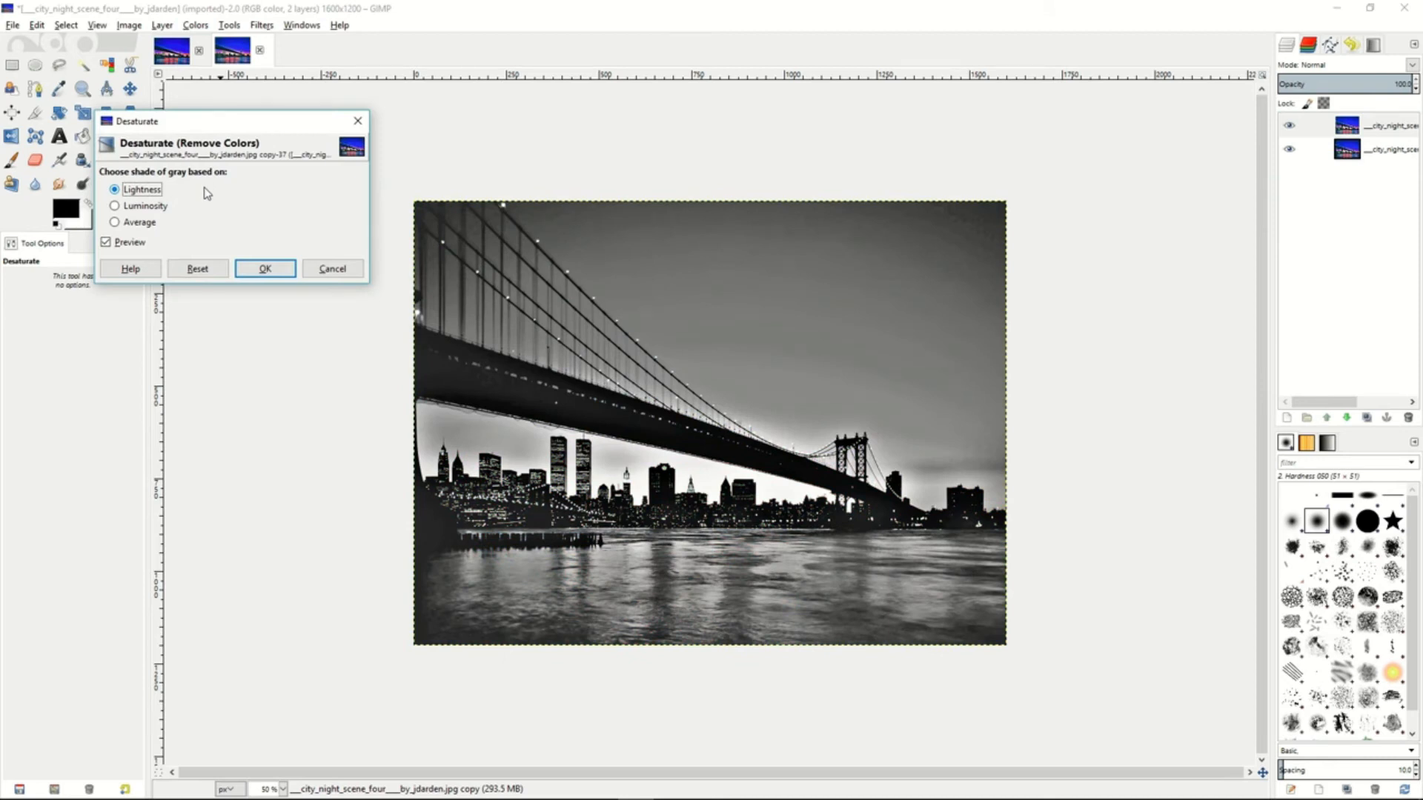
pyautogui.click(129, 208)
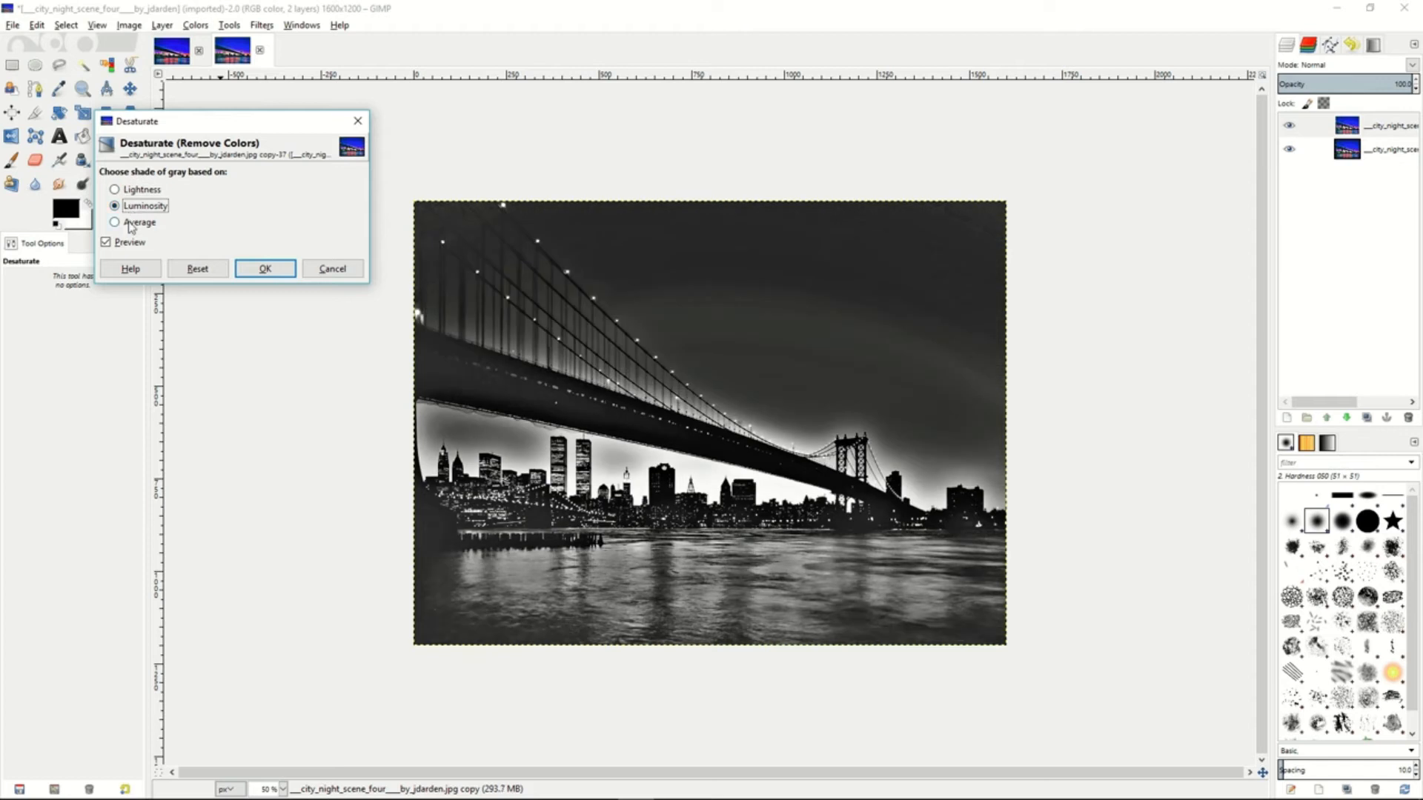
pyautogui.click(131, 224)
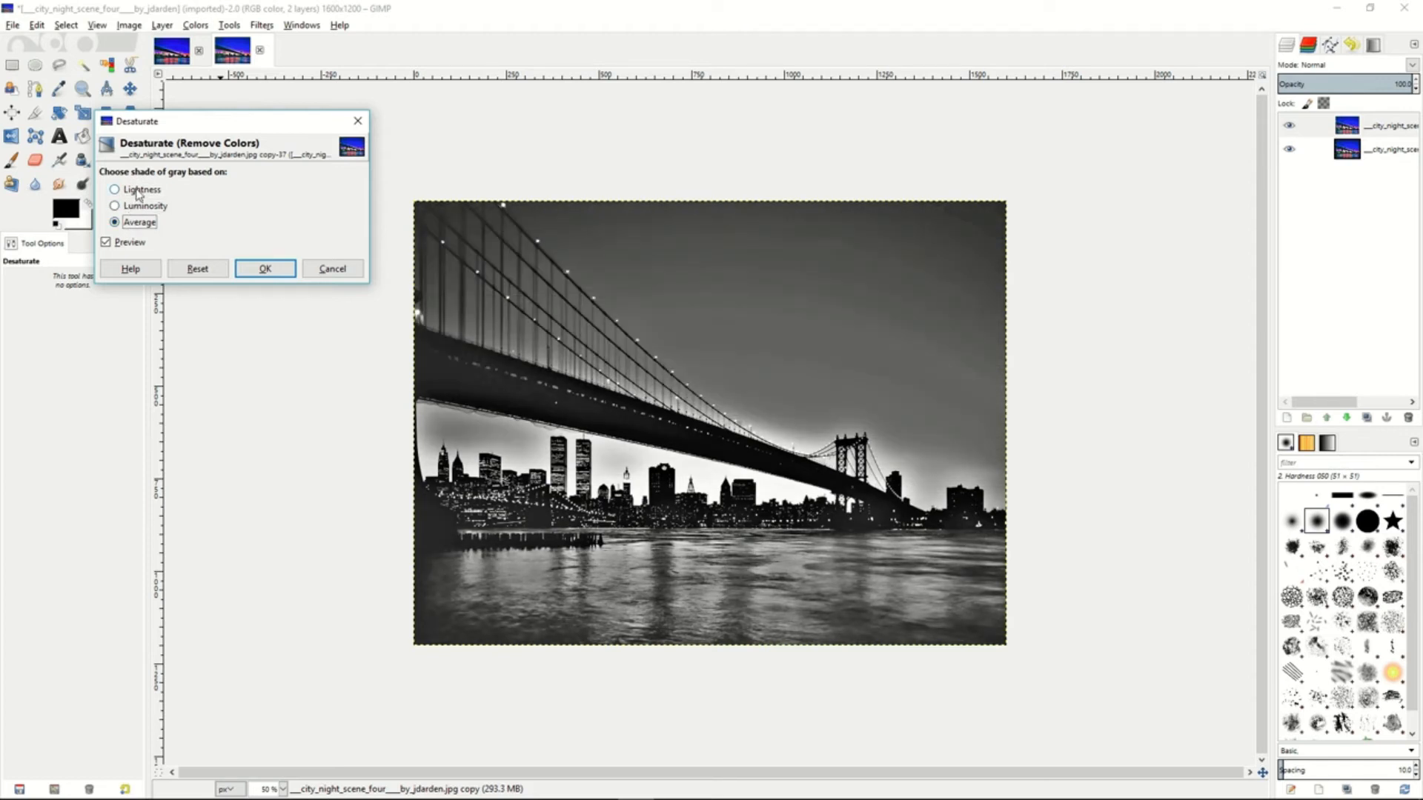
pyautogui.click(137, 195)
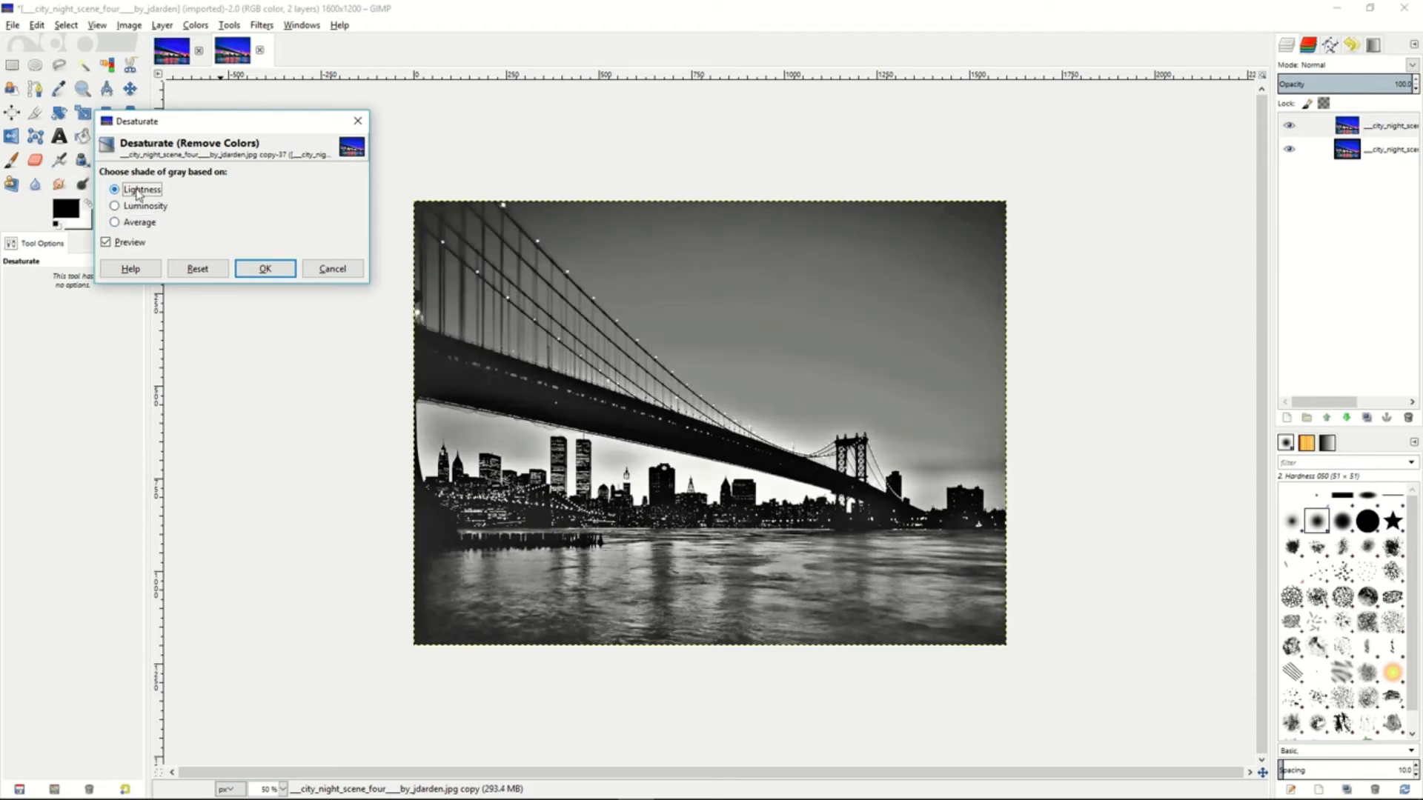
pyautogui.click(265, 269)
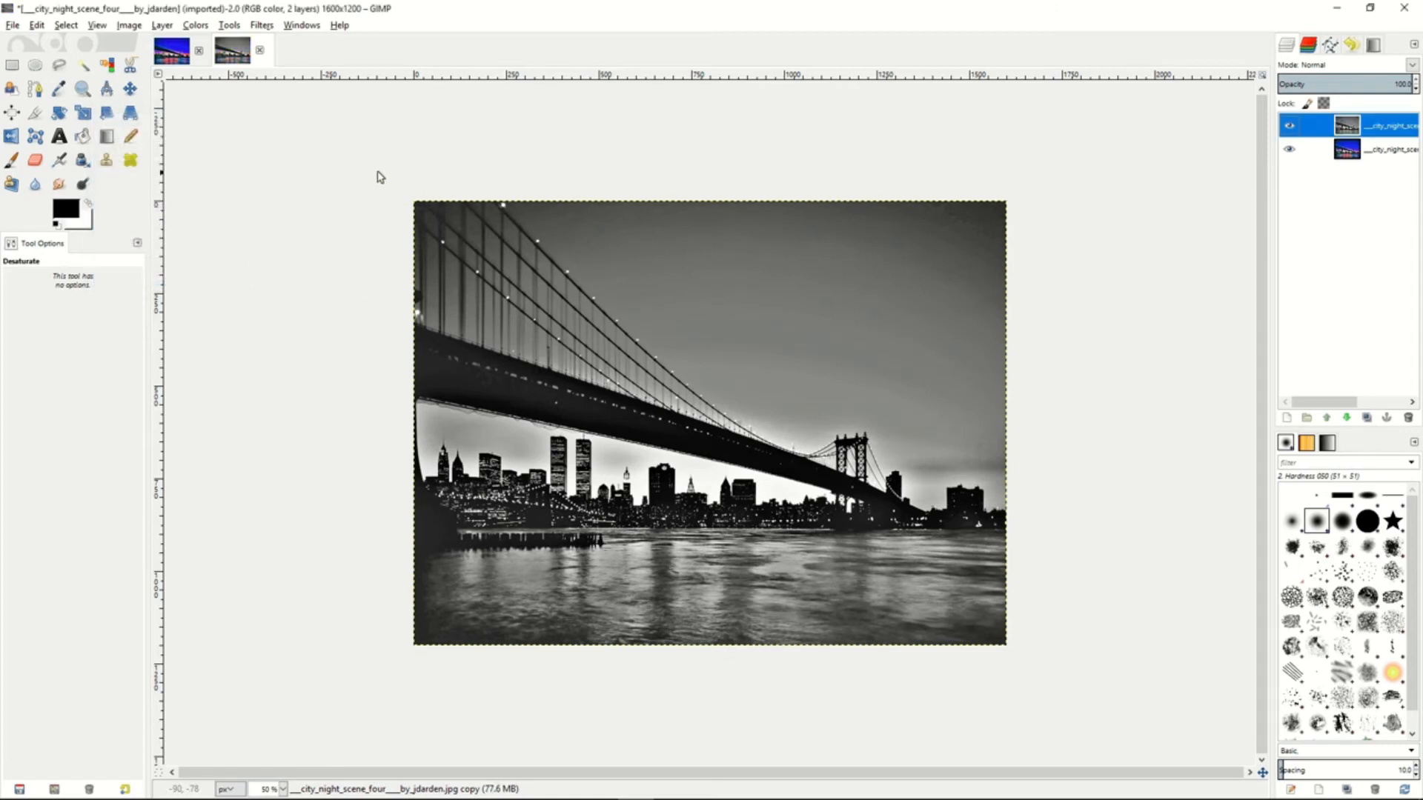
# Step: Invert the desaturated copy and apply a Gaussian Blur with a 20 px horizontal and vertical radius using RLE
pyautogui.click(196, 24)
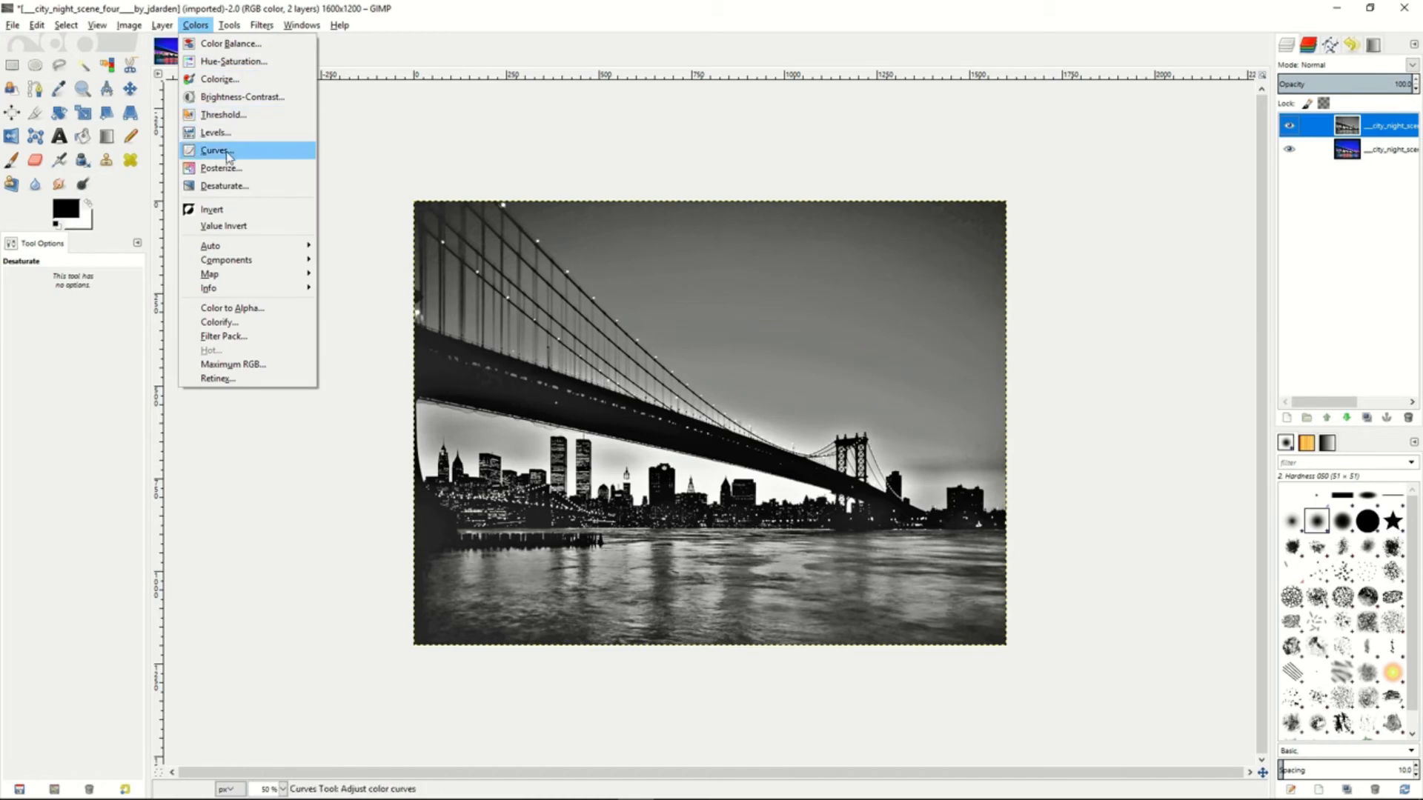
pyautogui.click(222, 212)
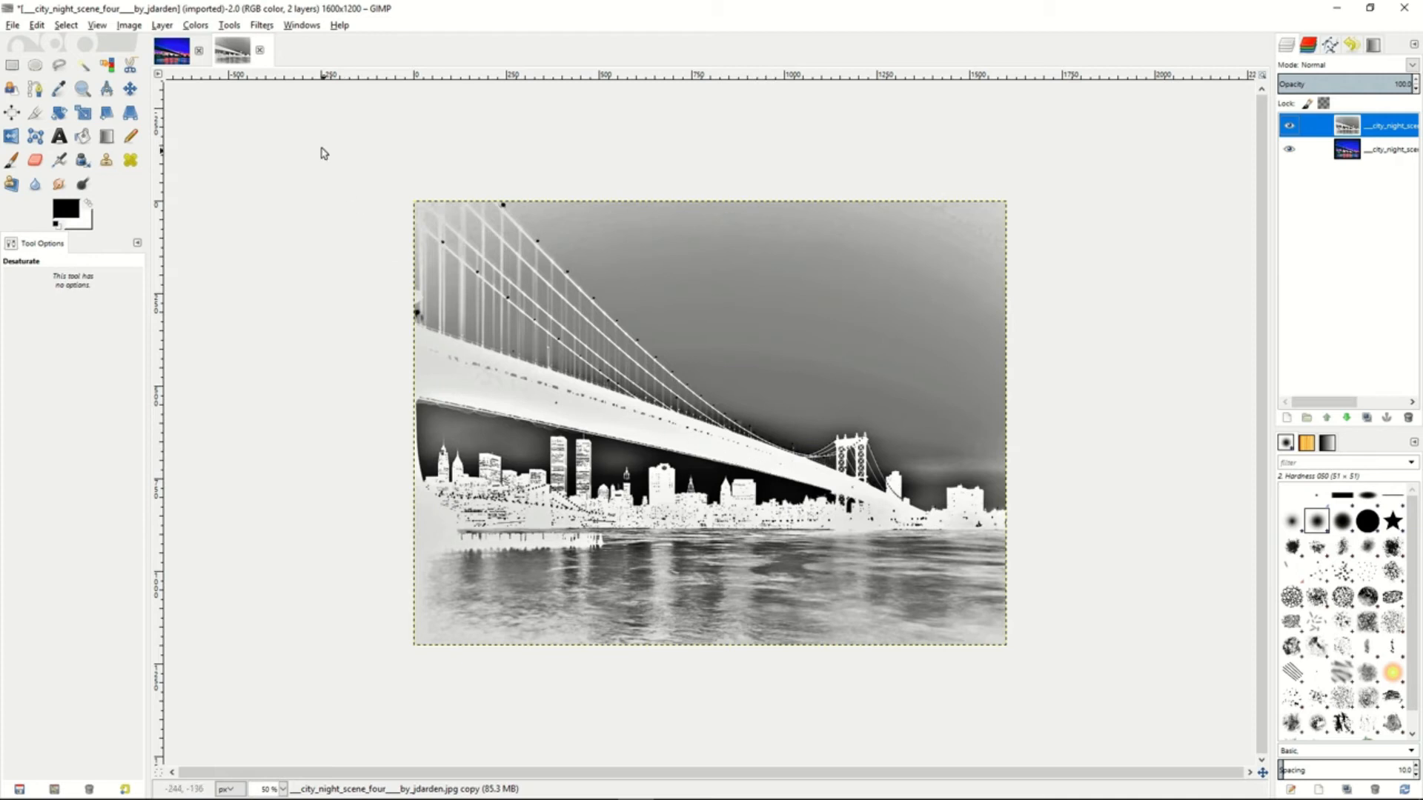
pyautogui.click(229, 25)
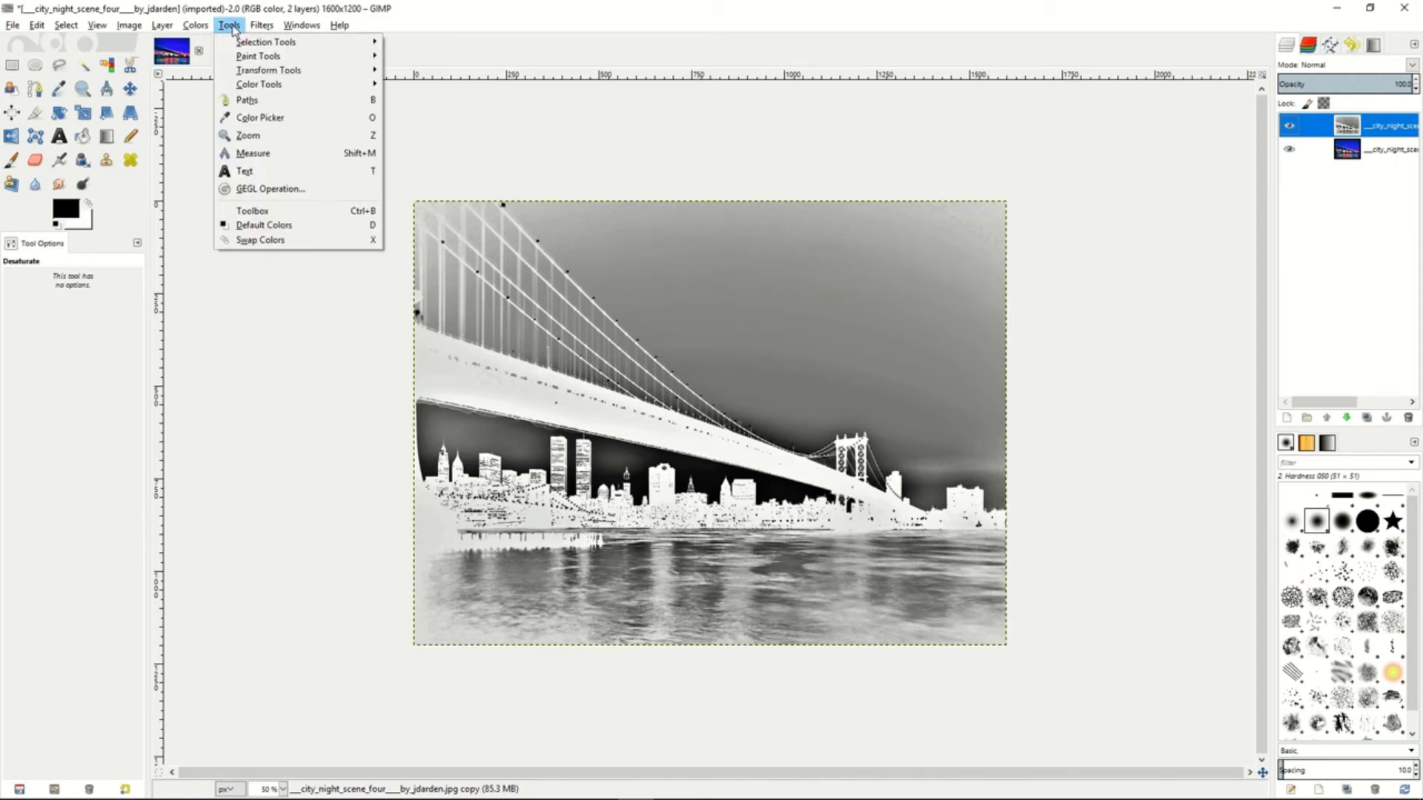
pyautogui.moveTo(261, 25)
pyautogui.moveTo(292, 112)
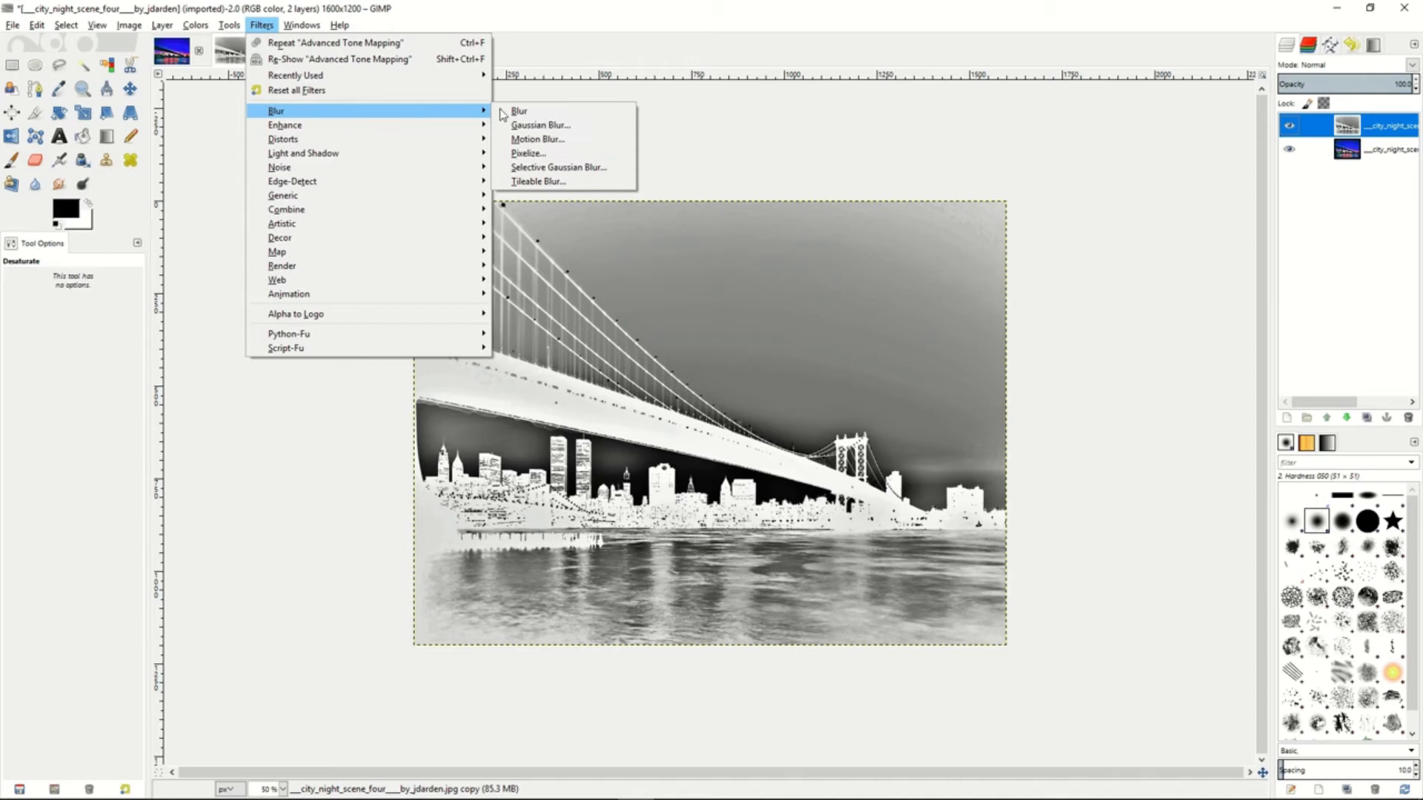
pyautogui.click(561, 126)
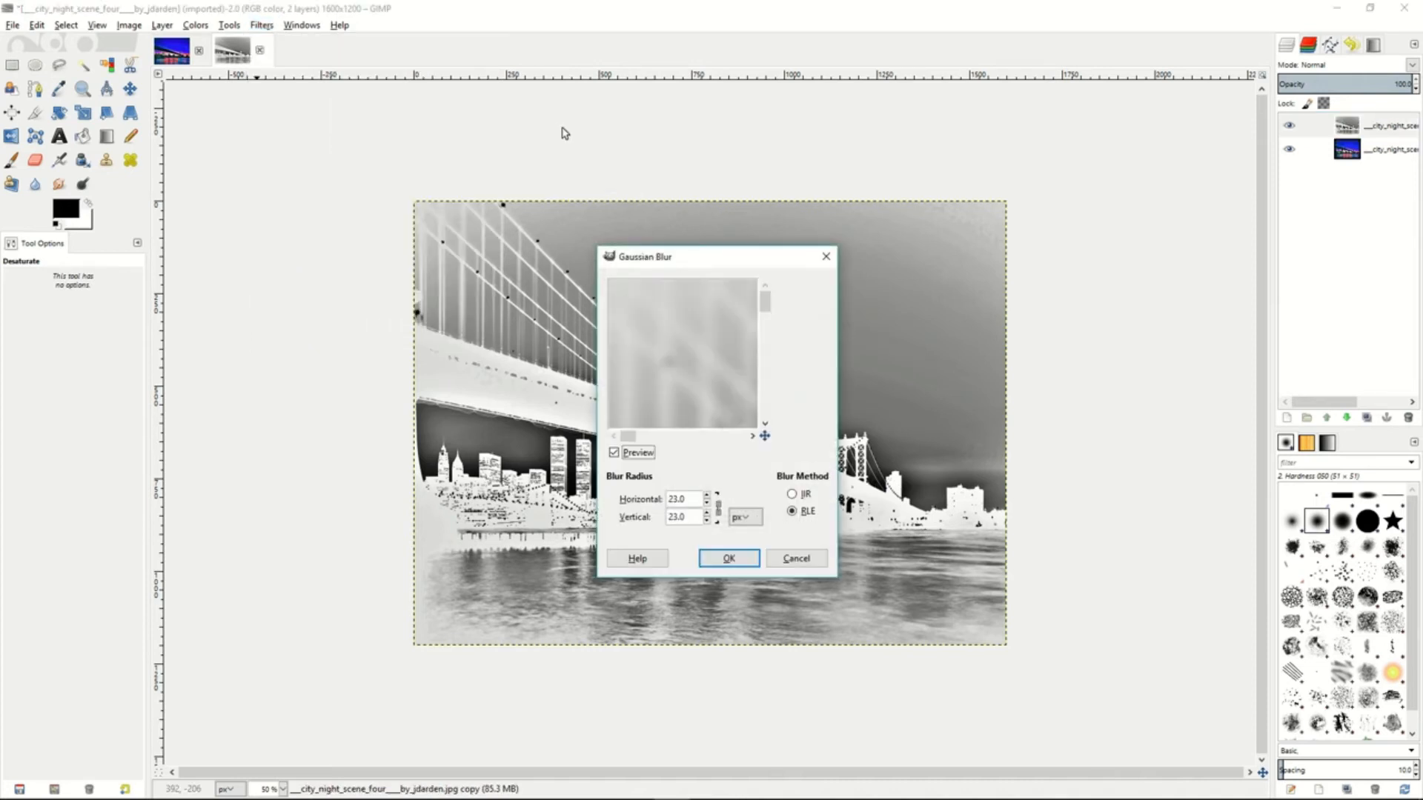
pyautogui.click(707, 503)
pyautogui.click(707, 503)
pyautogui.click(707, 495)
pyautogui.click(707, 495)
pyautogui.click(706, 495)
pyautogui.click(707, 495)
pyautogui.click(707, 495)
pyautogui.click(707, 503)
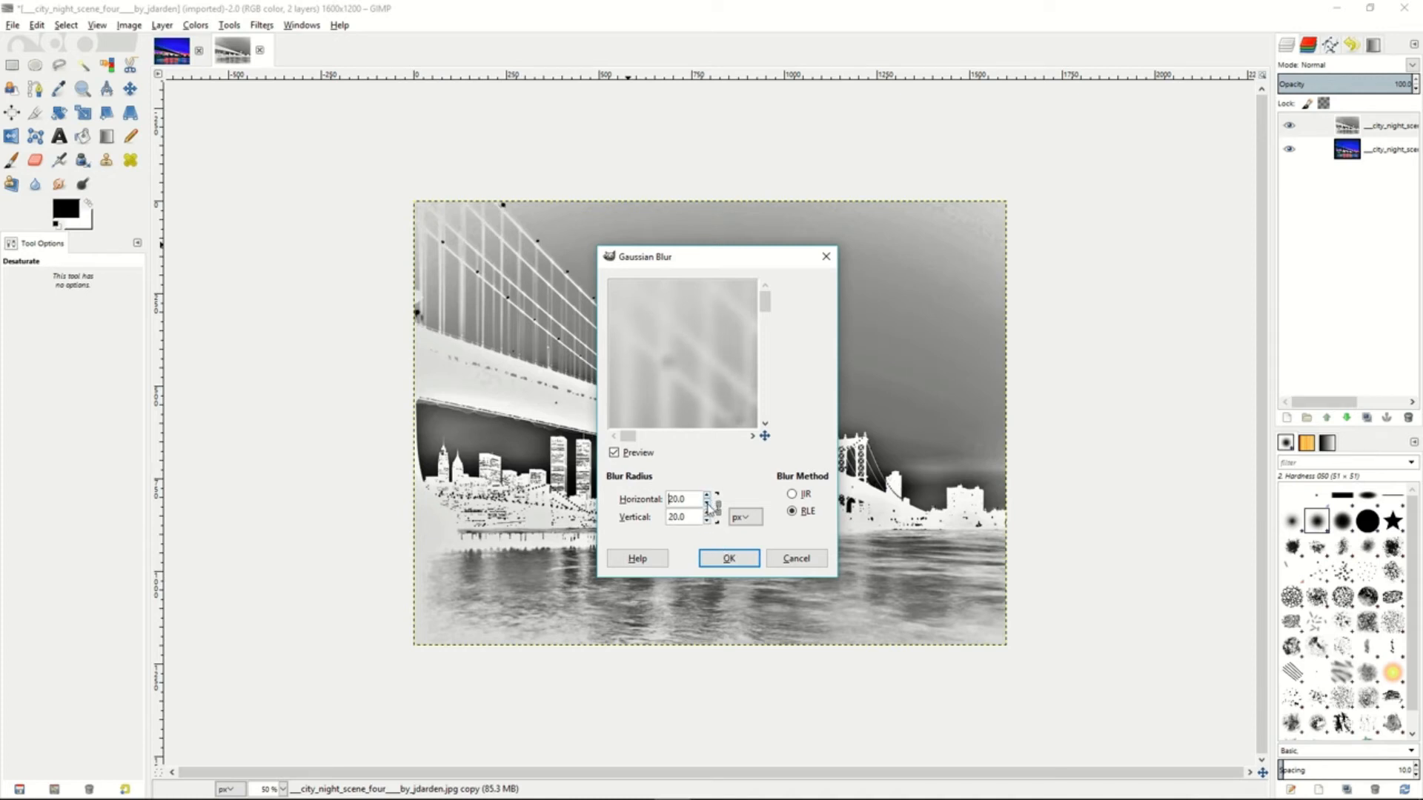
pyautogui.click(729, 559)
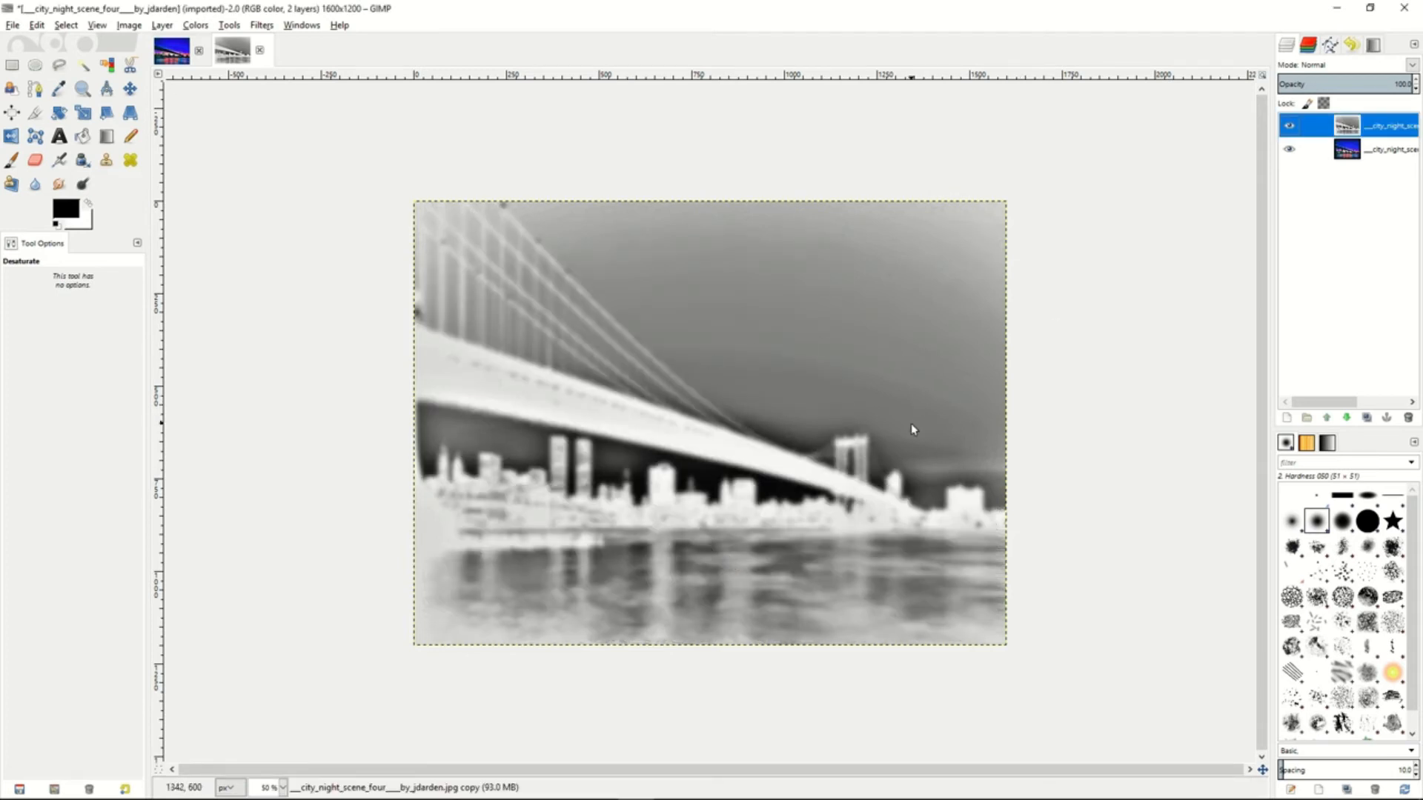
# Step: Blend the blurred copy in Overlay mode at 48 opacity and merge it down onto the bridge photo
pyautogui.click(1413, 66)
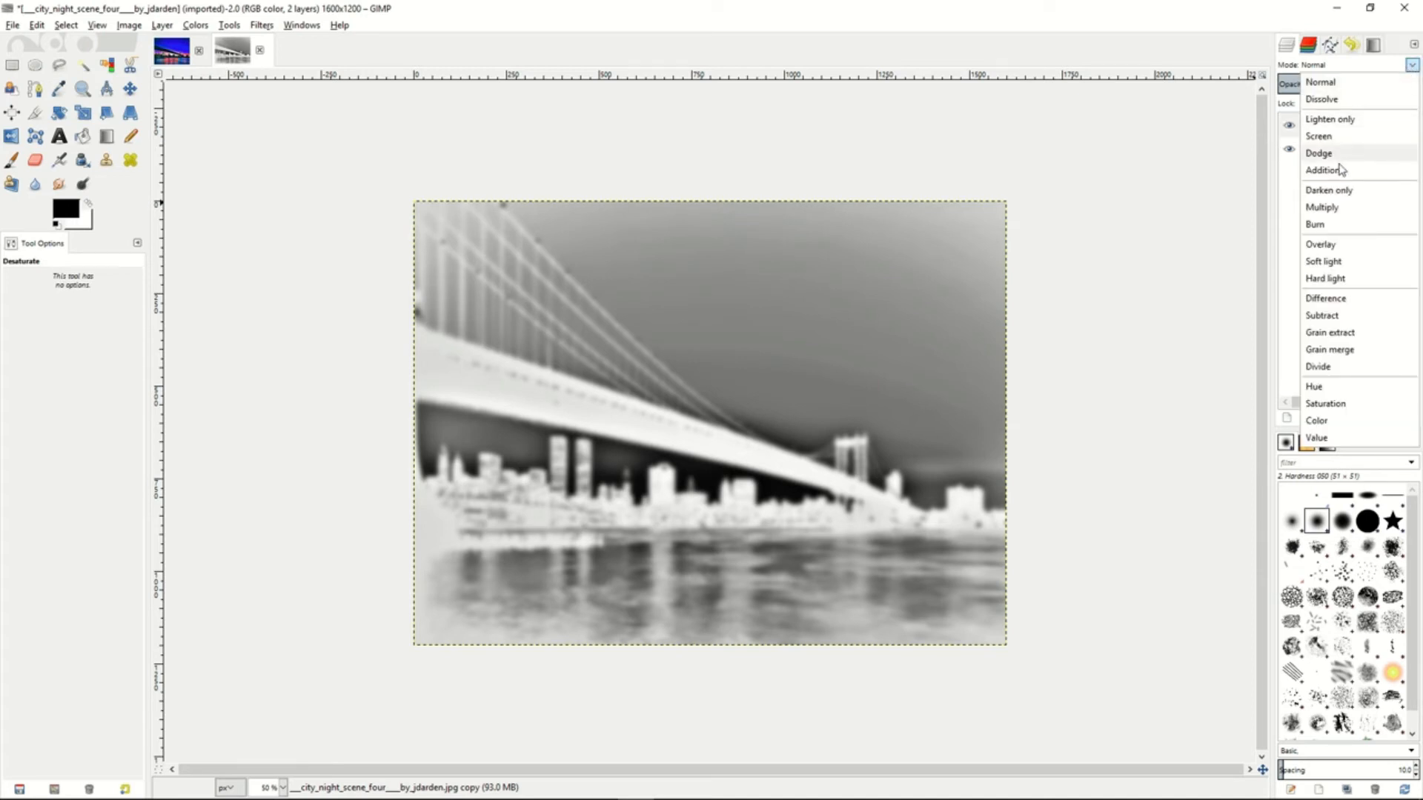
pyautogui.click(1325, 253)
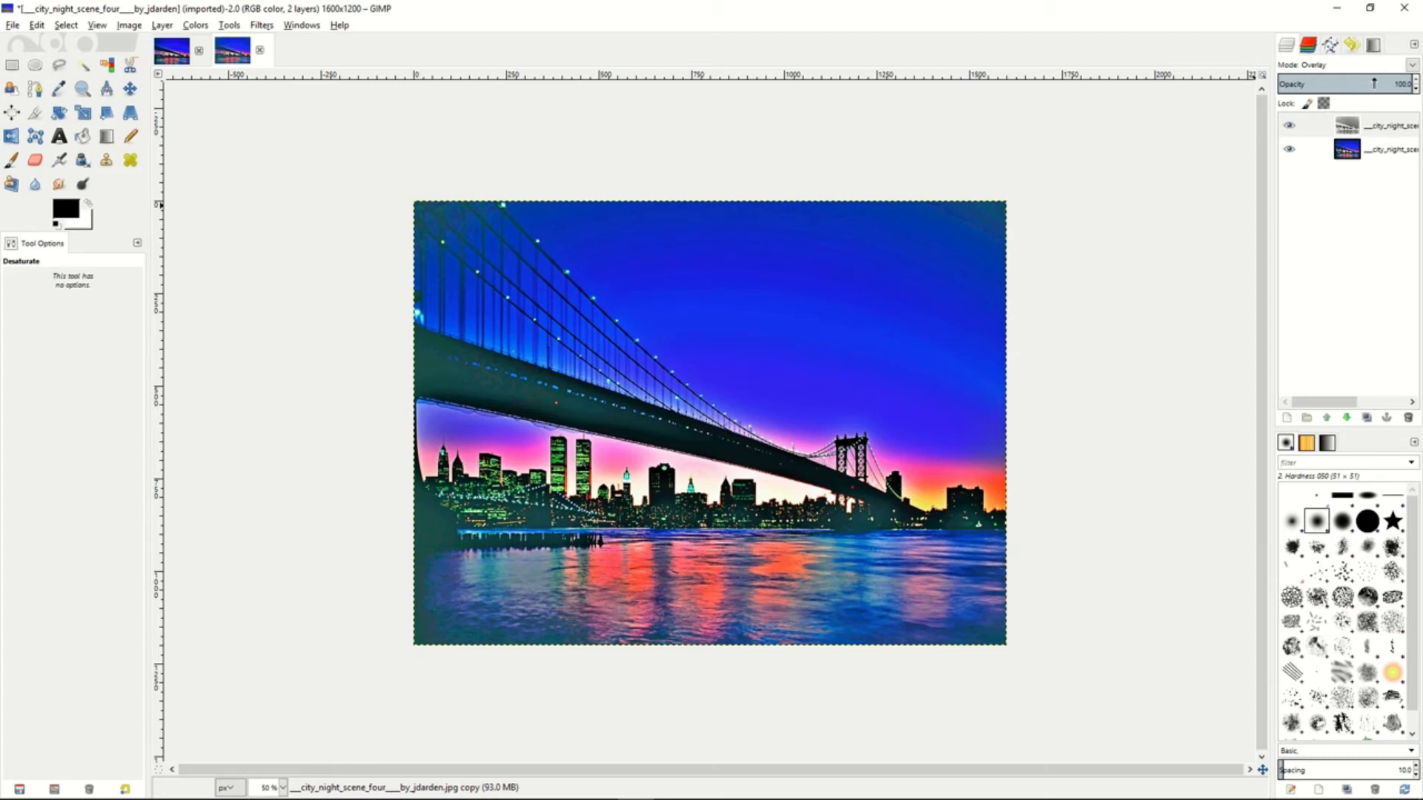
pyautogui.moveTo(1375, 82); pyautogui.dragTo(1343, 84)
pyautogui.rightClick(1327, 131)
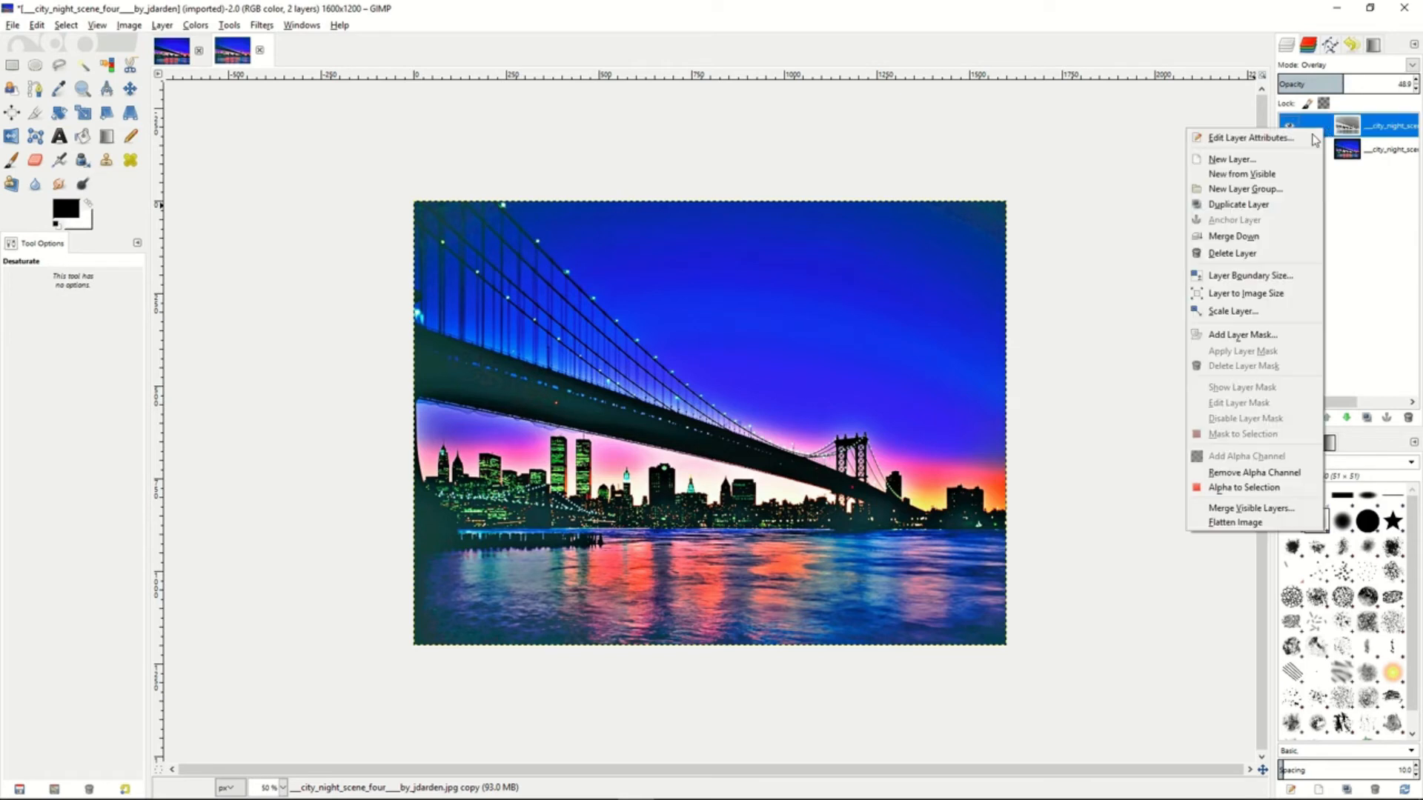
pyautogui.click(1233, 237)
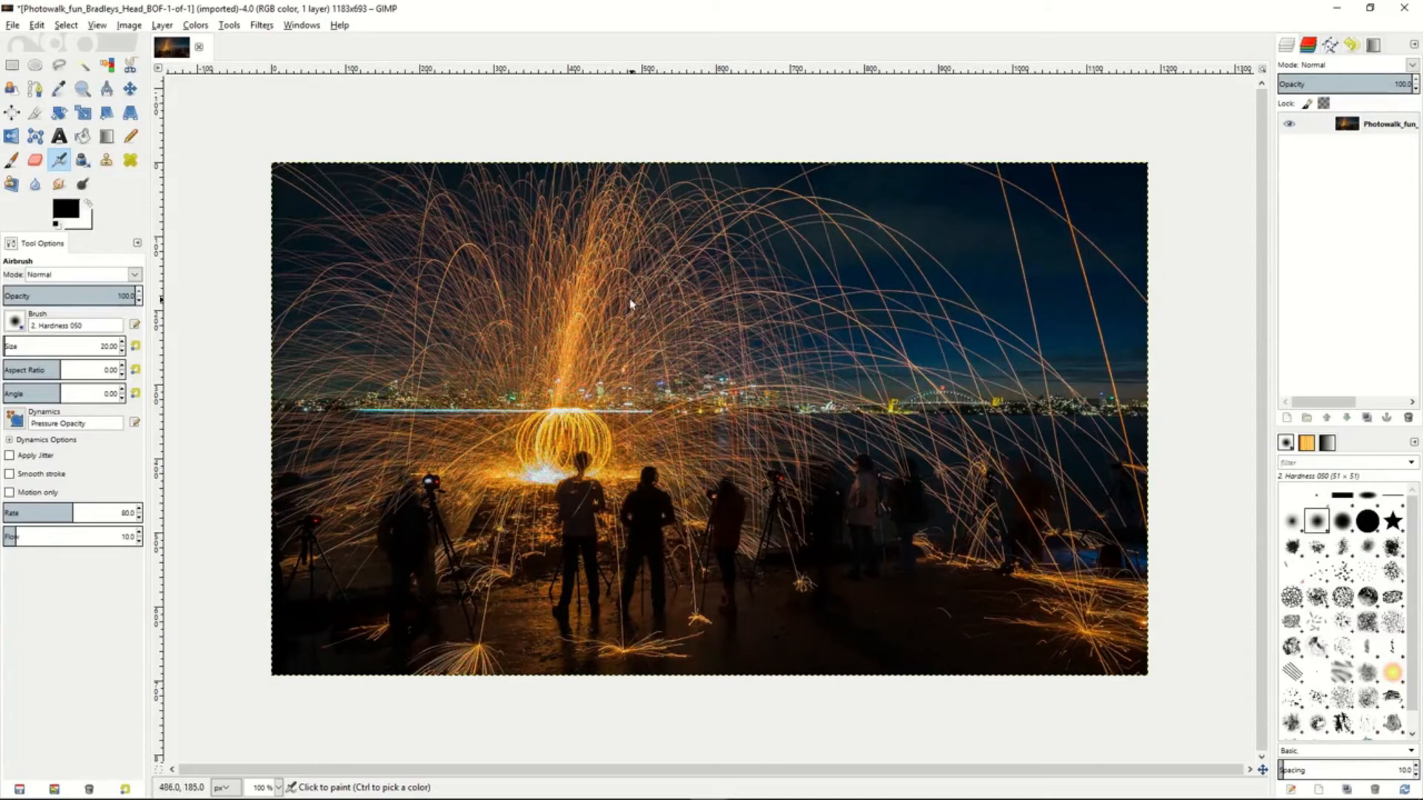
# Step: Try a Gaussian Blur on the Photowalk night photo with the spark trails, and undo it
pyautogui.click(262, 25)
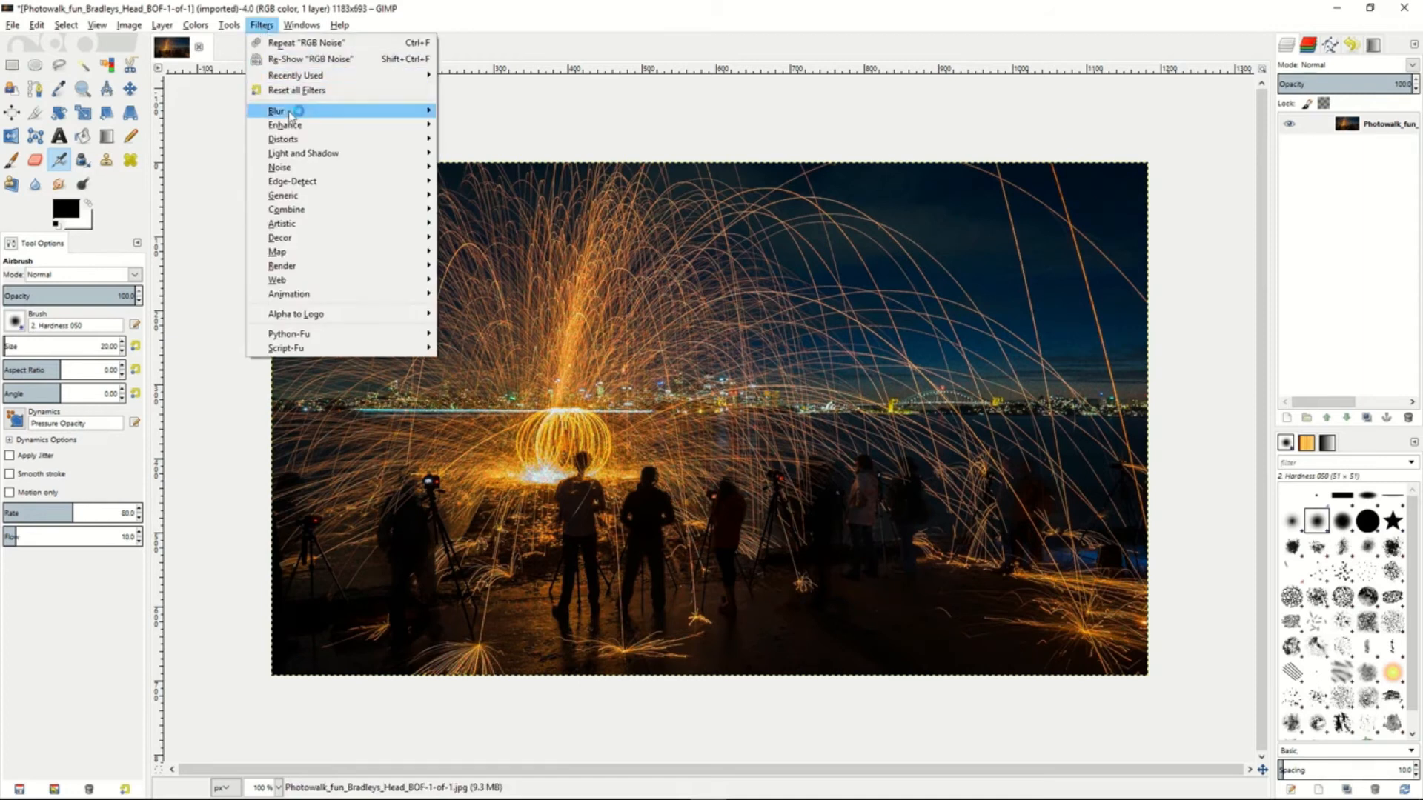
pyautogui.moveTo(290, 113)
pyautogui.click(486, 126)
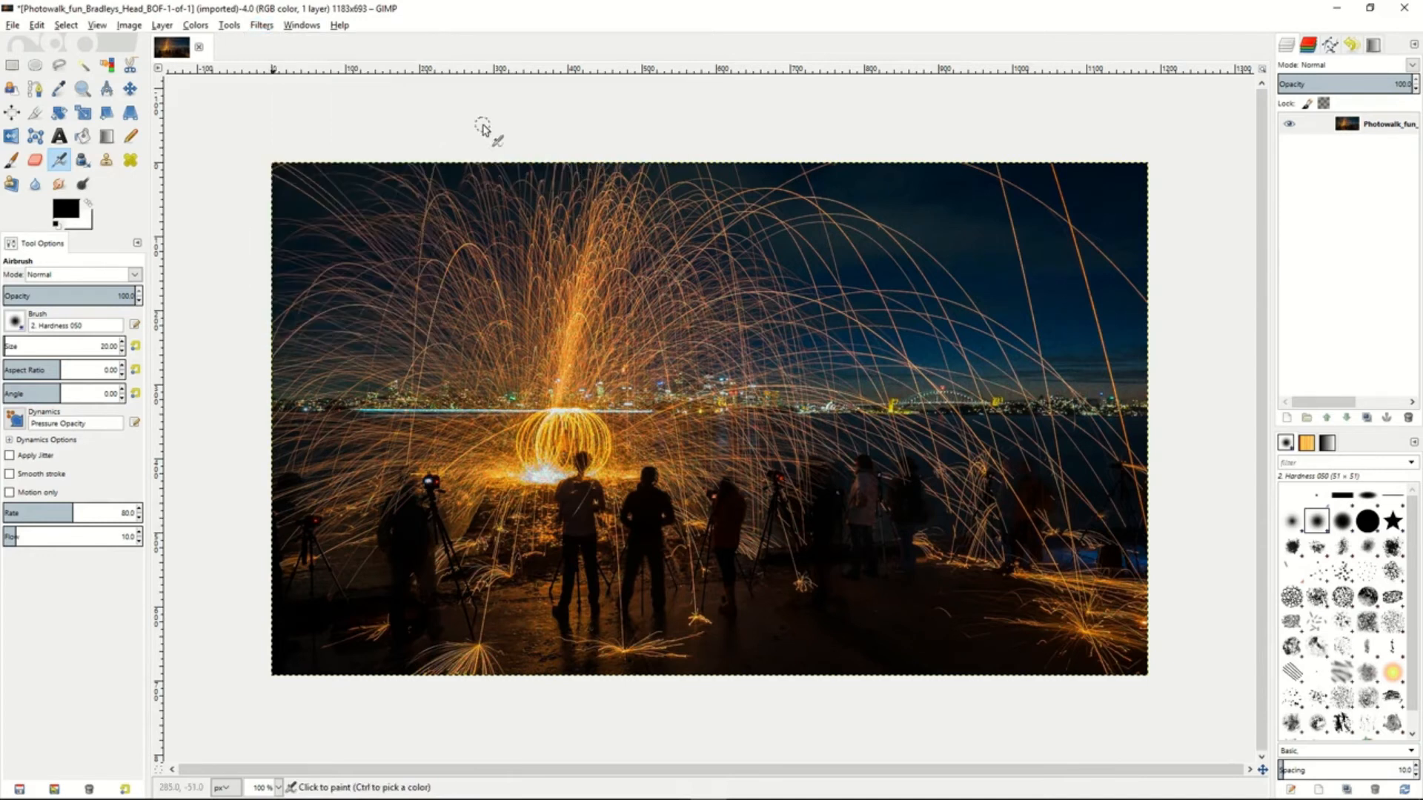
pyautogui.doubleClick(705, 503)
pyautogui.click(726, 558)
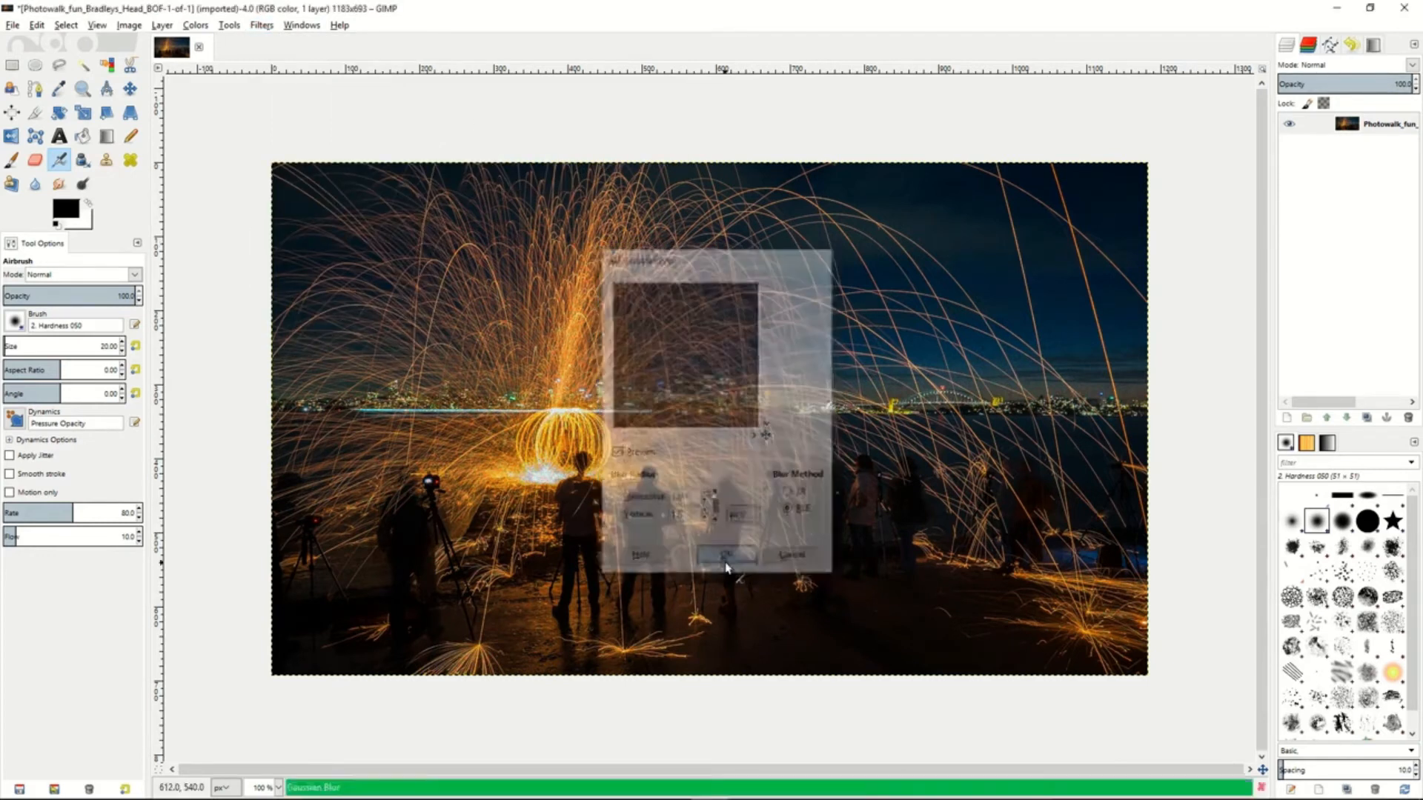
pyautogui.click(37, 24)
pyautogui.click(46, 41)
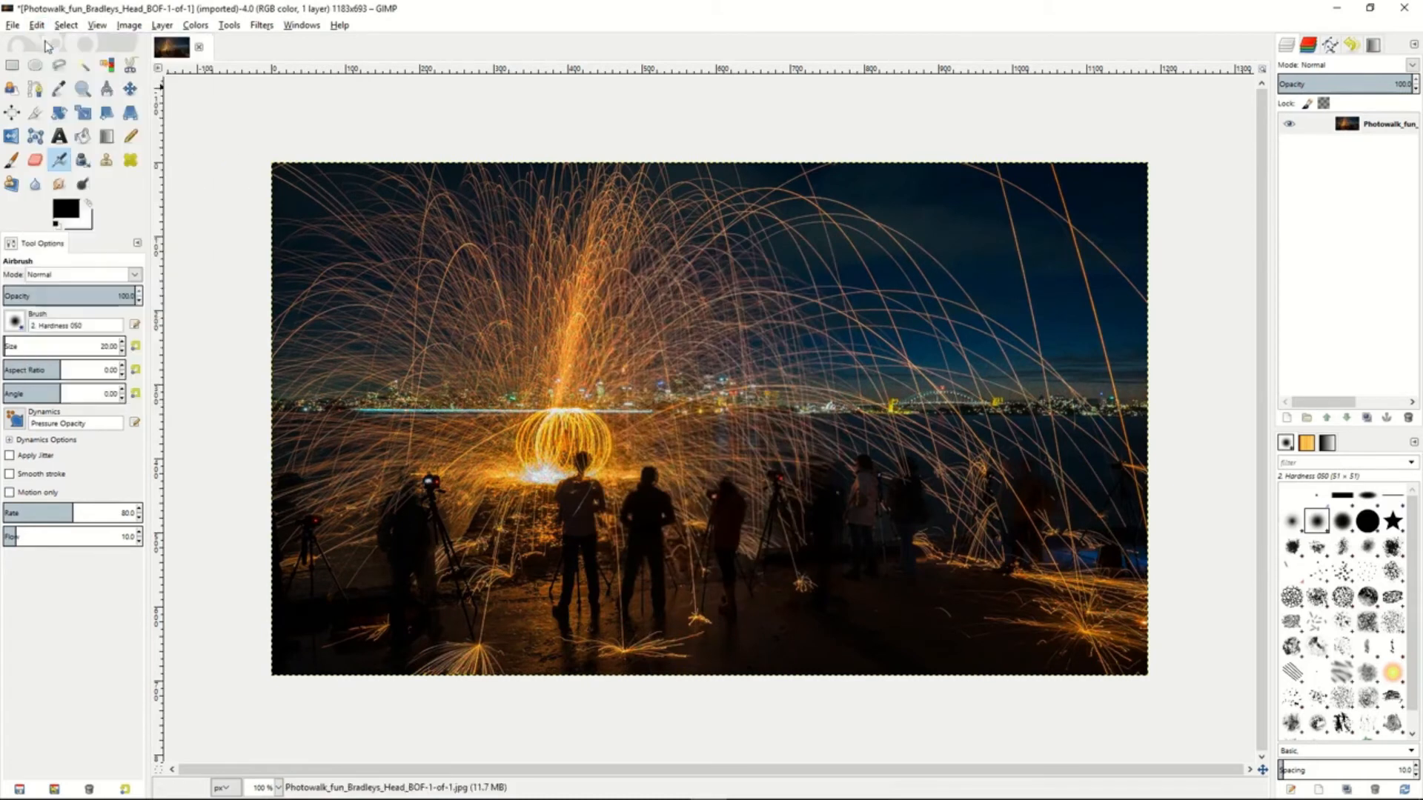
# Step: Apply Wavelet denoise to the spark trails photo with an increased luminance (Y) amount and a detail of 1.12
pyautogui.click(262, 27)
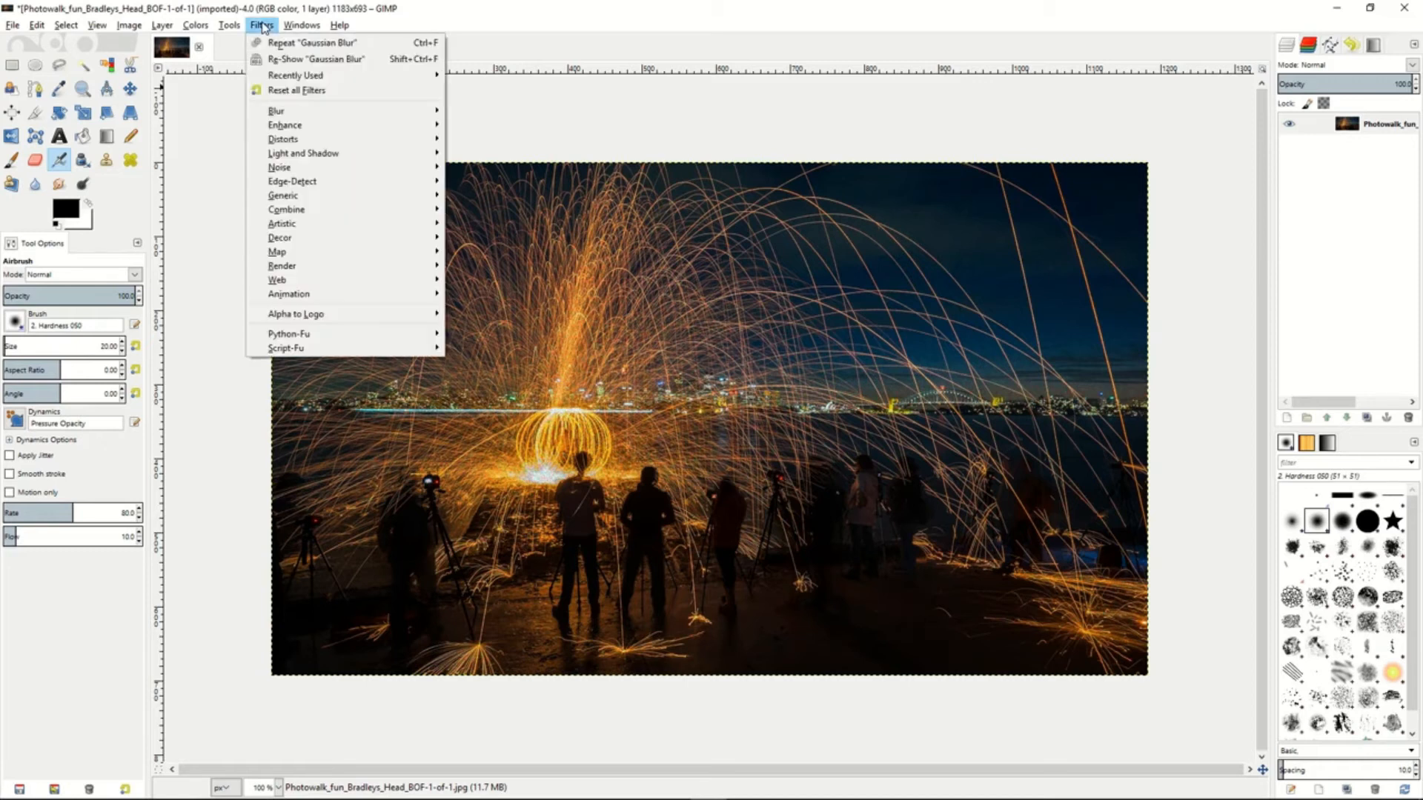
pyautogui.moveTo(310, 132)
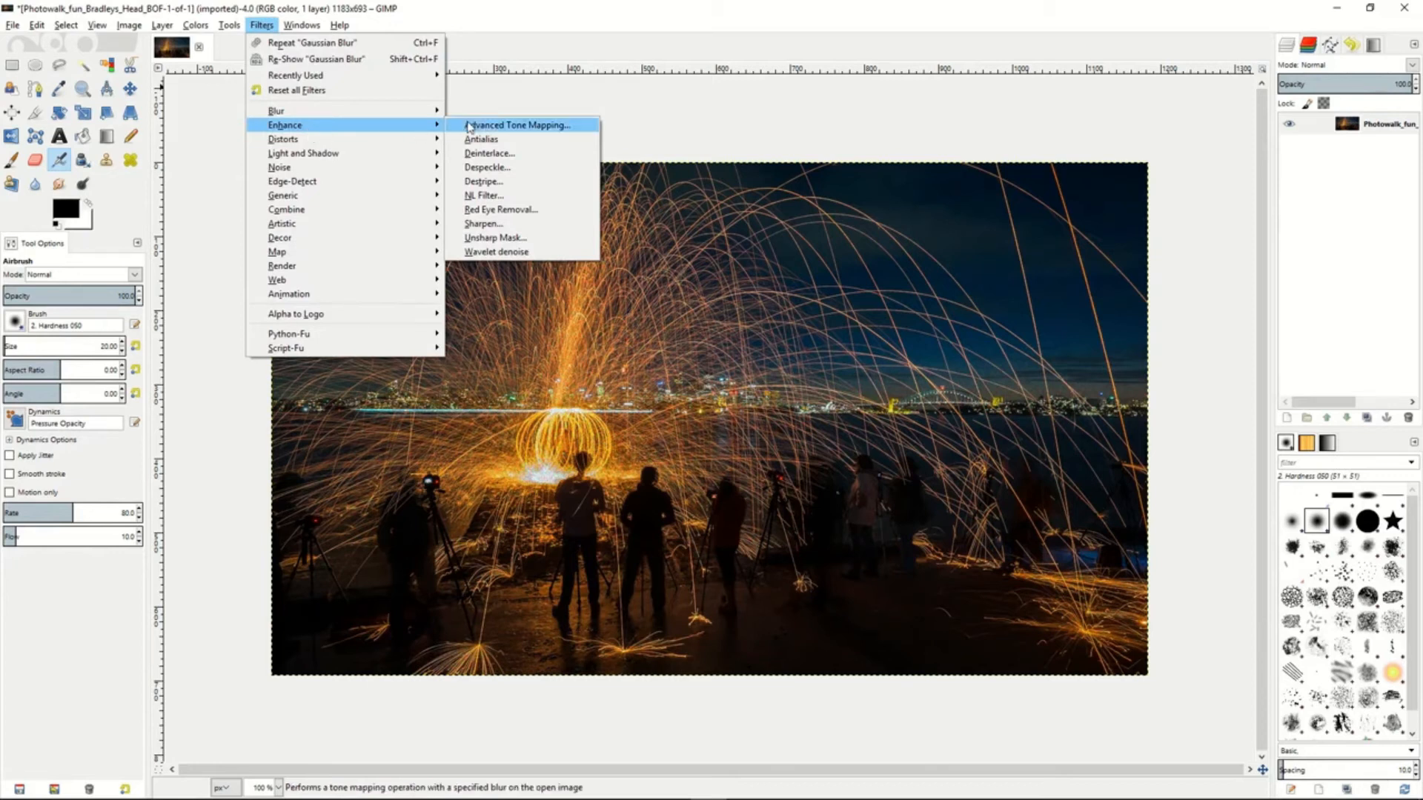
pyautogui.click(501, 253)
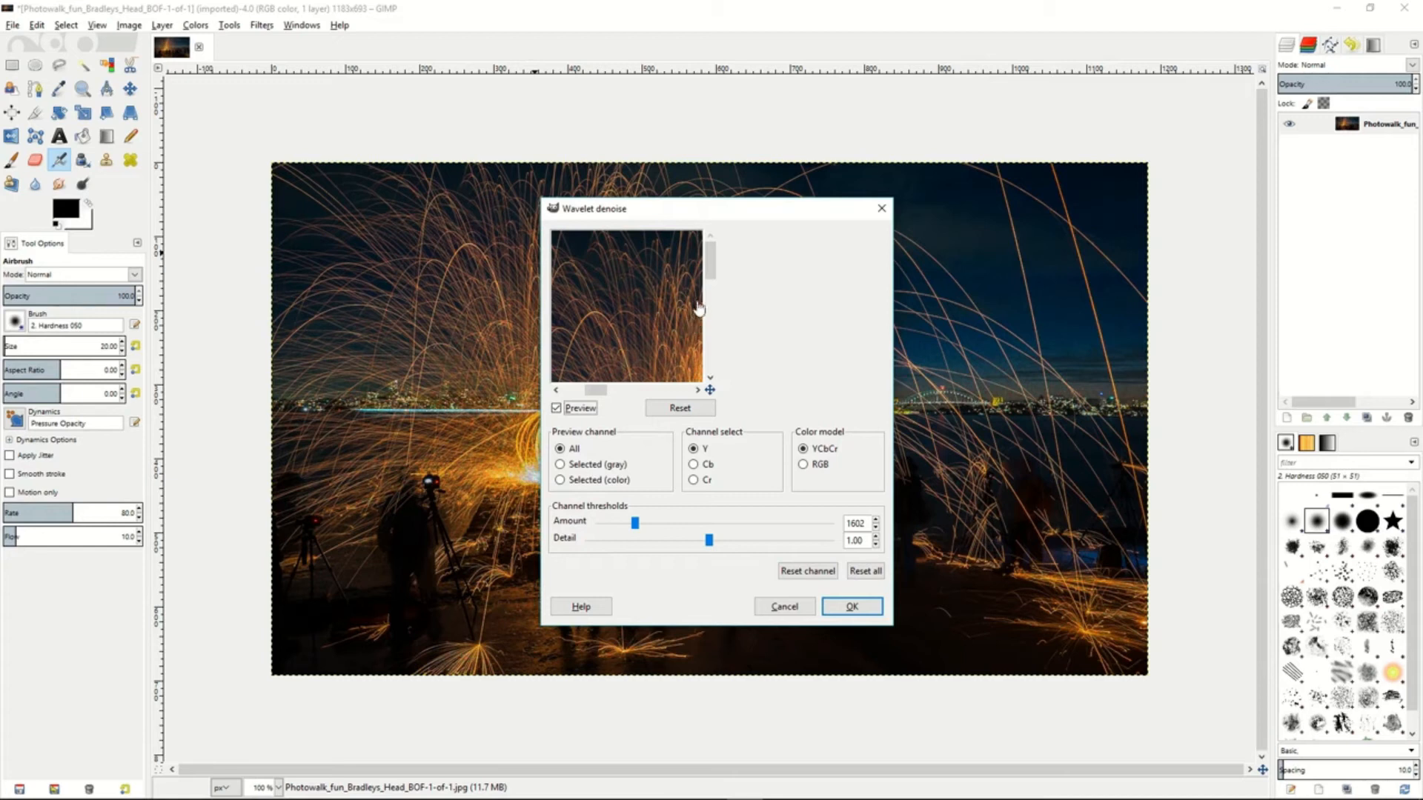
pyautogui.moveTo(654, 308); pyautogui.dragTo(637, 276)
pyautogui.moveTo(655, 347); pyautogui.dragTo(654, 310)
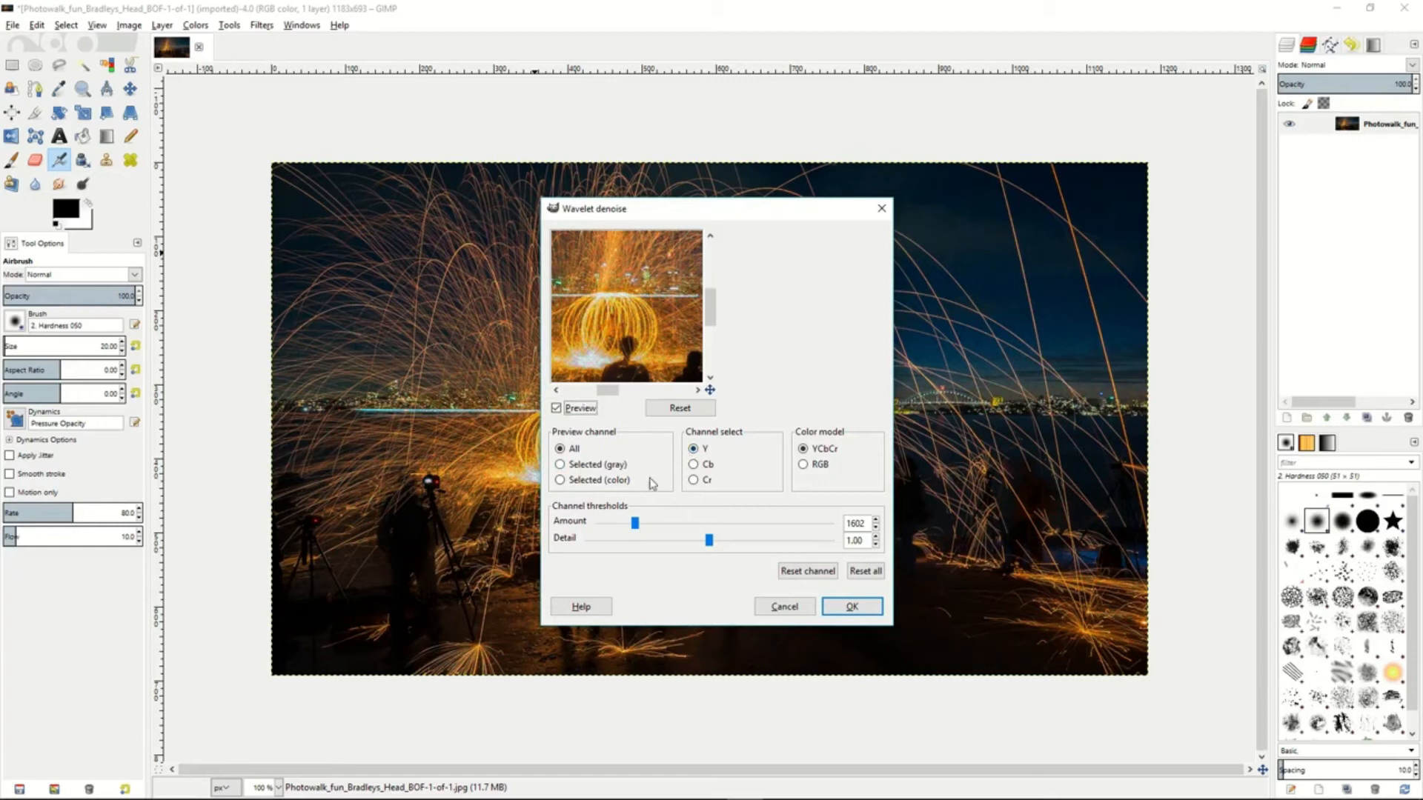
pyautogui.moveTo(635, 523); pyautogui.dragTo(723, 549)
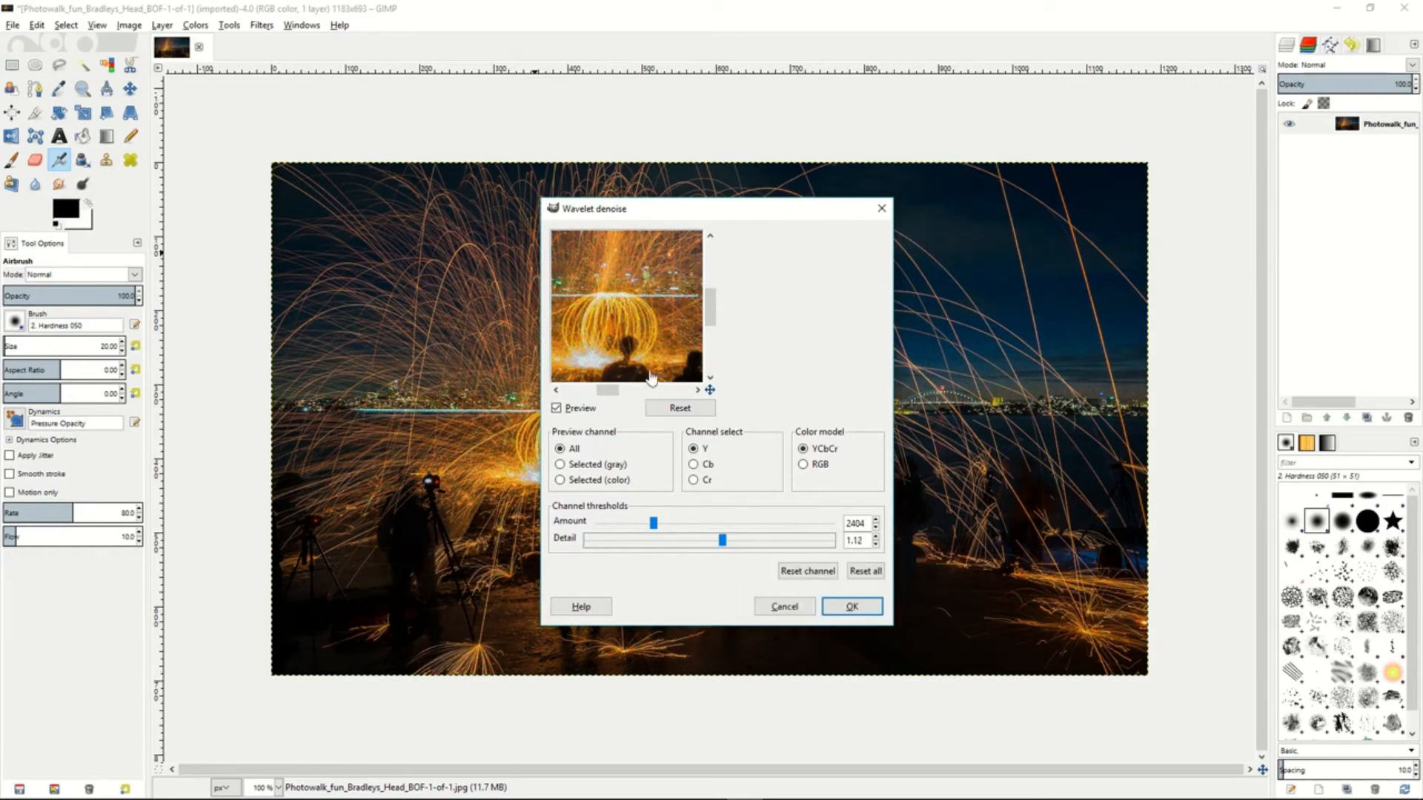
pyautogui.moveTo(653, 523); pyautogui.dragTo(643, 523)
pyautogui.click(844, 609)
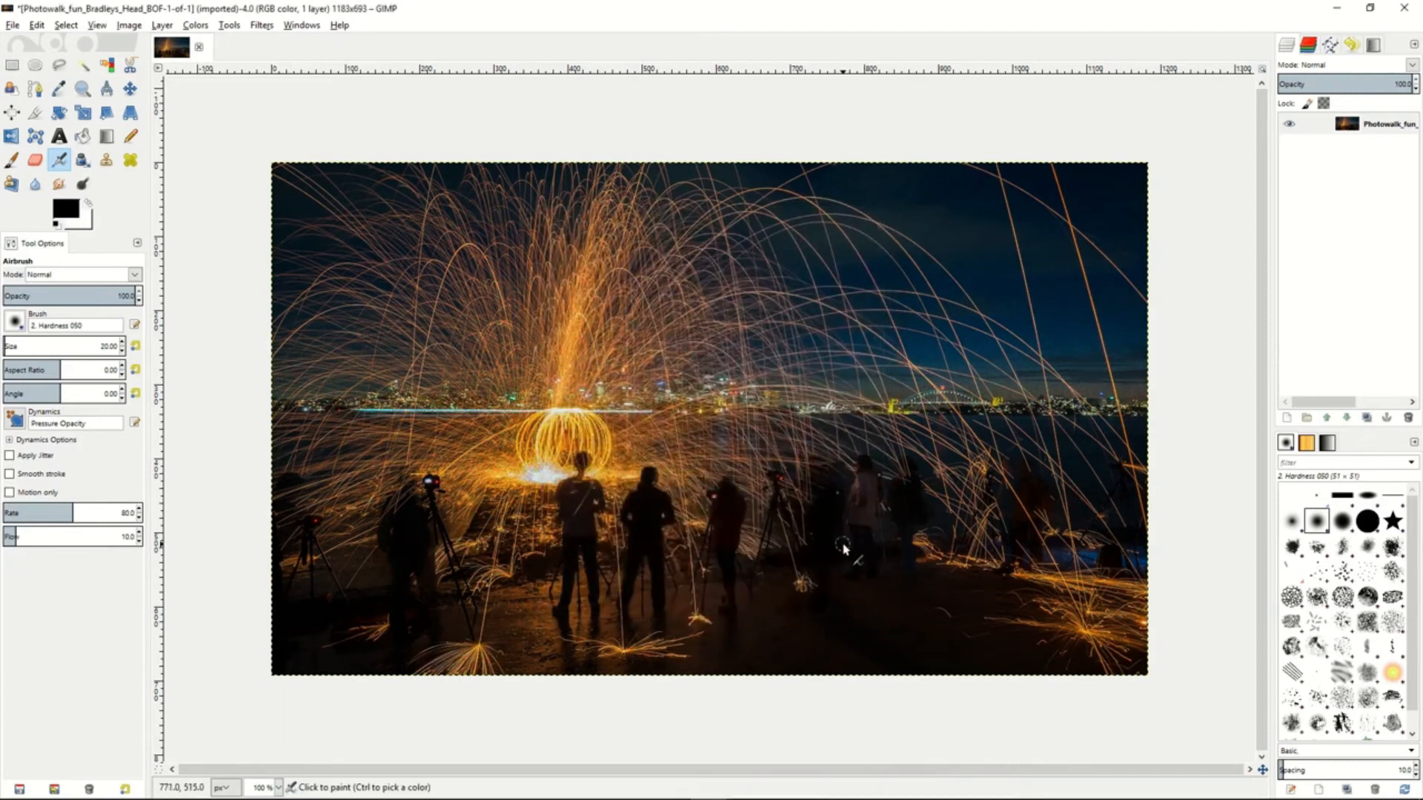
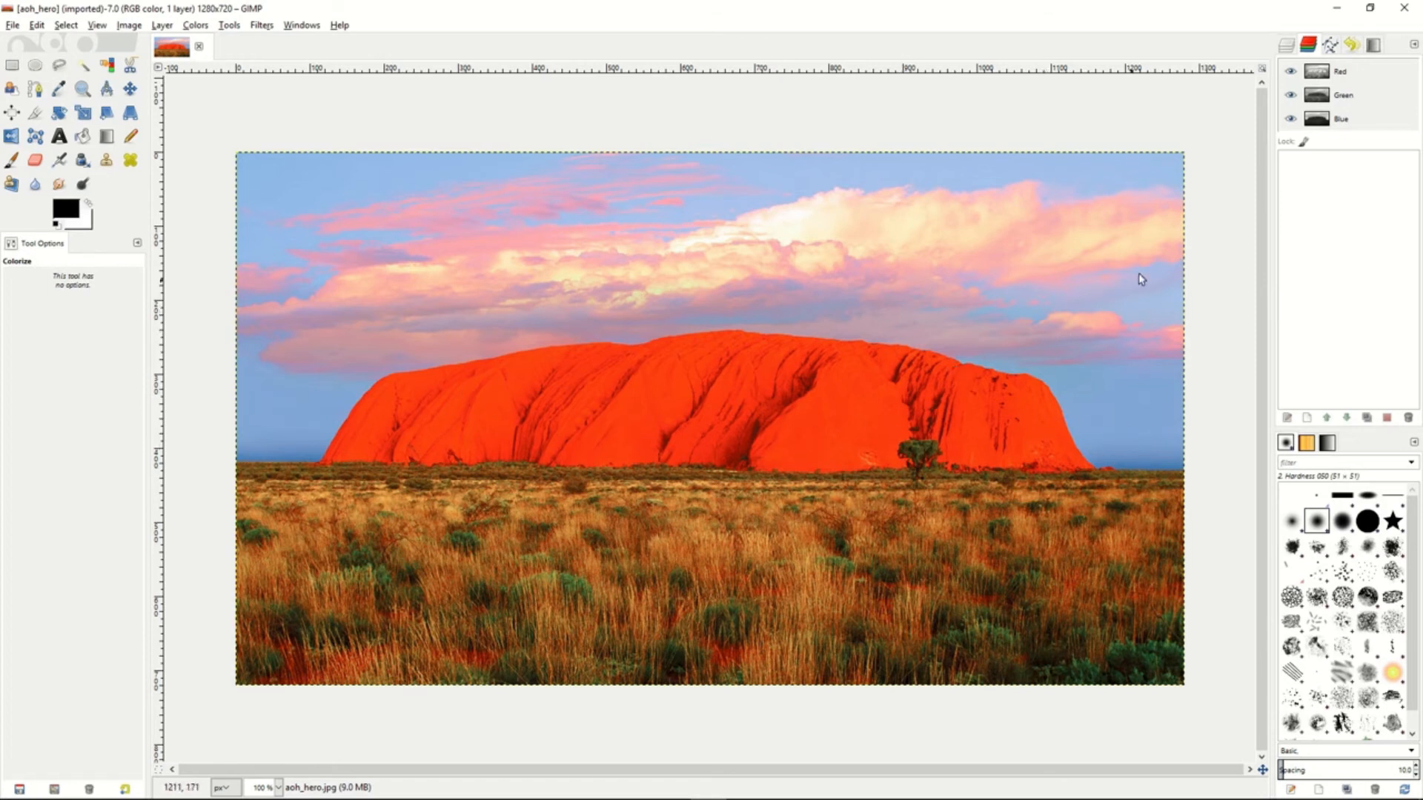
# Step: Duplicate the aoh_hero.jpg layer of the red rock photo
pyautogui.click(1287, 46)
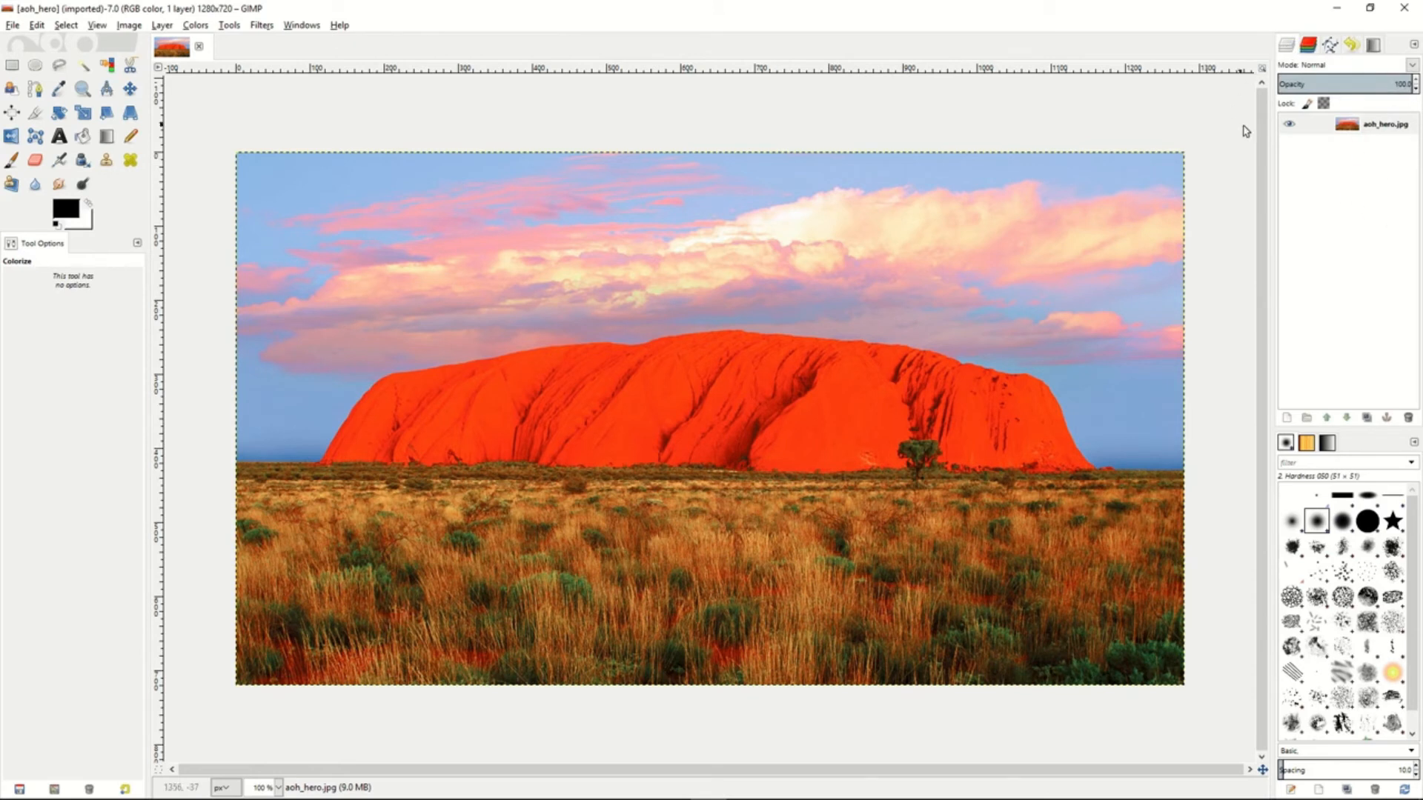
pyautogui.click(1318, 130)
pyautogui.rightClick(1327, 130)
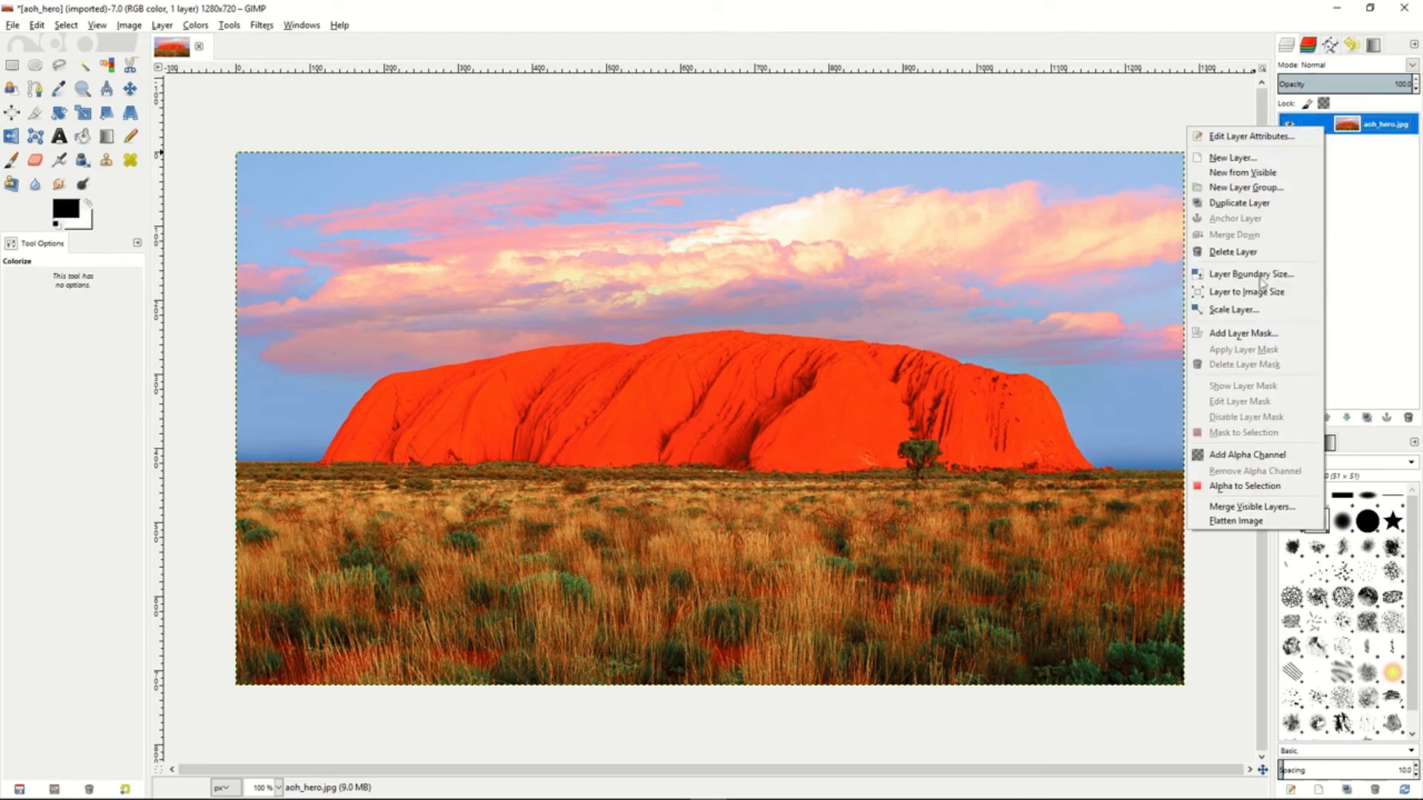
pyautogui.click(1252, 203)
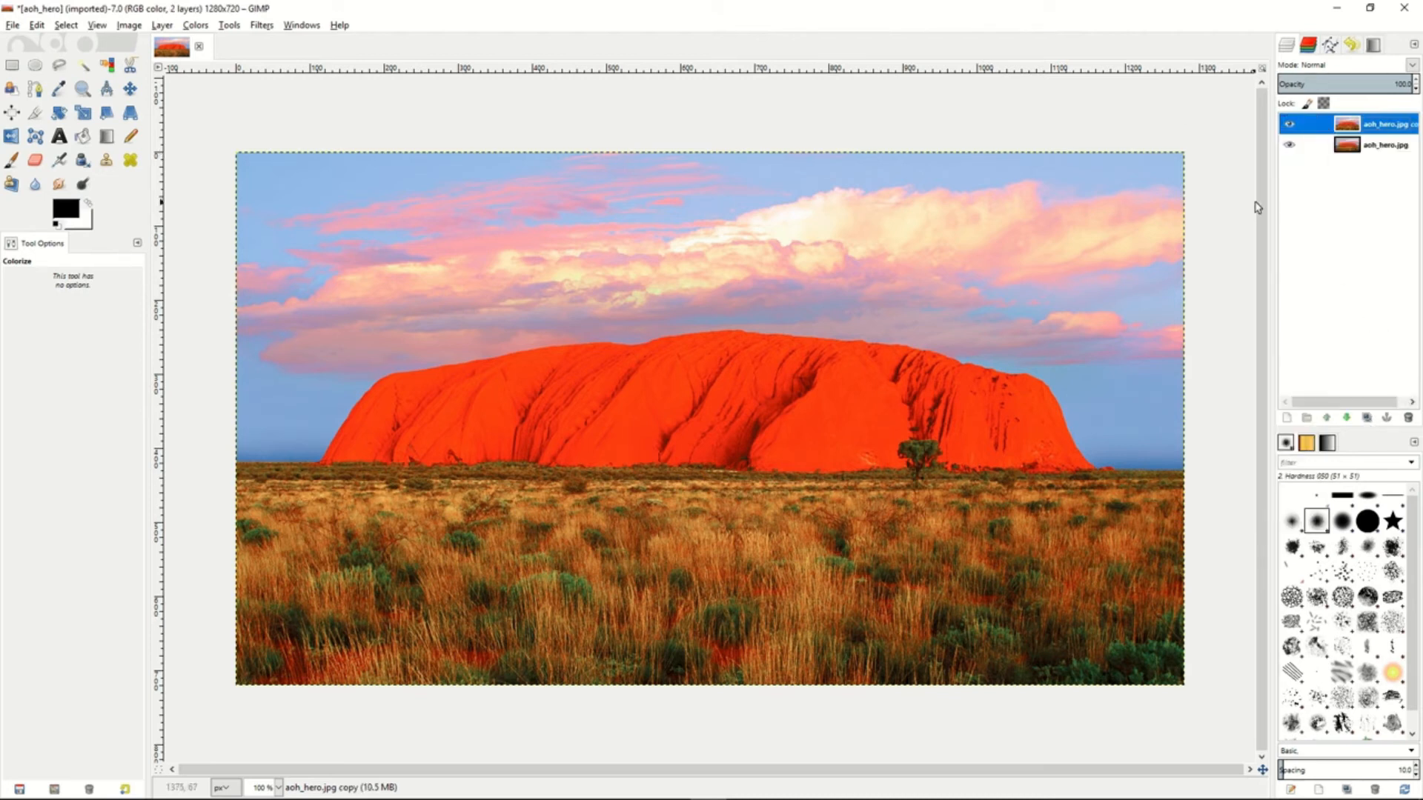
# Step: Activate only the Red channel, select the whole image, and copy the Red channel into a separate saved channel
pyautogui.click(1309, 47)
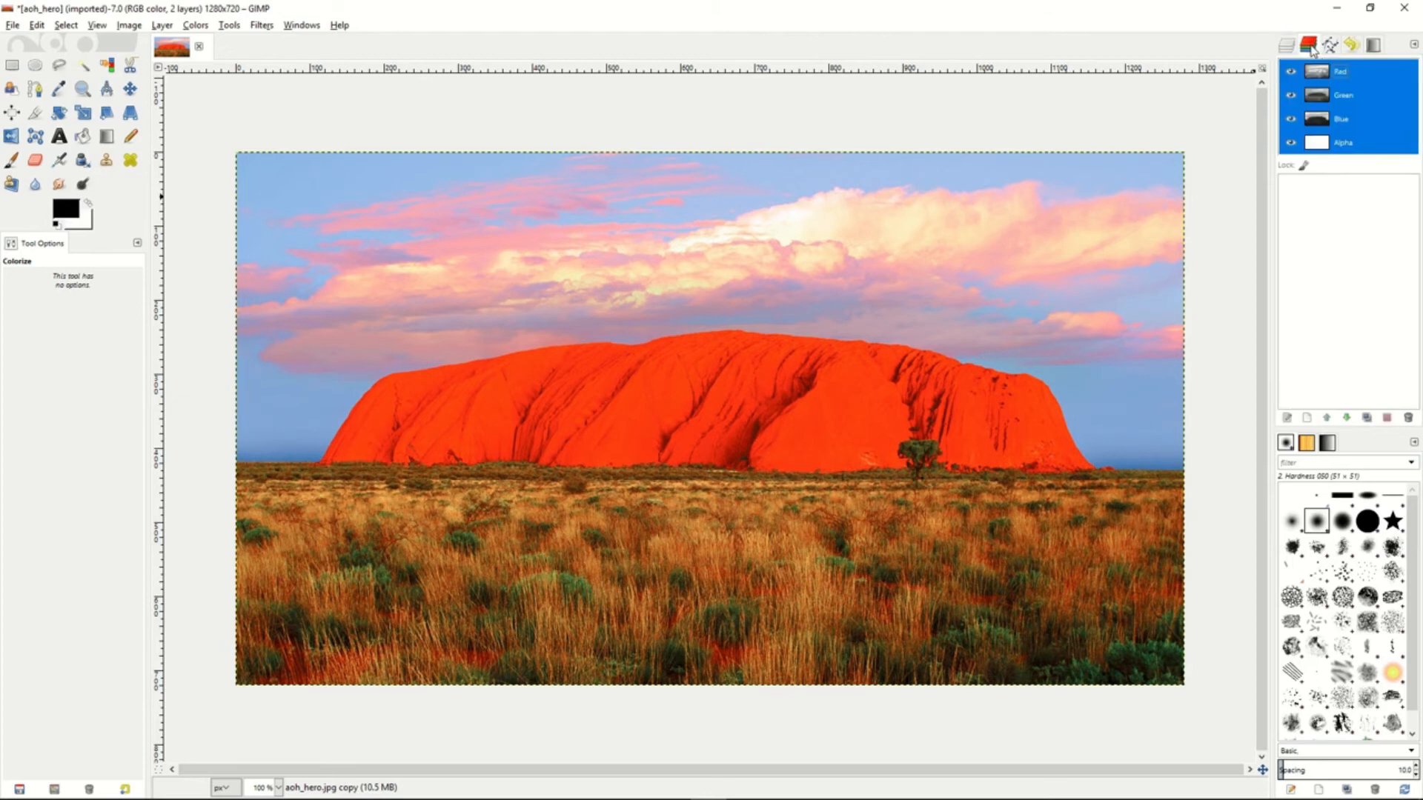
pyautogui.click(1360, 74)
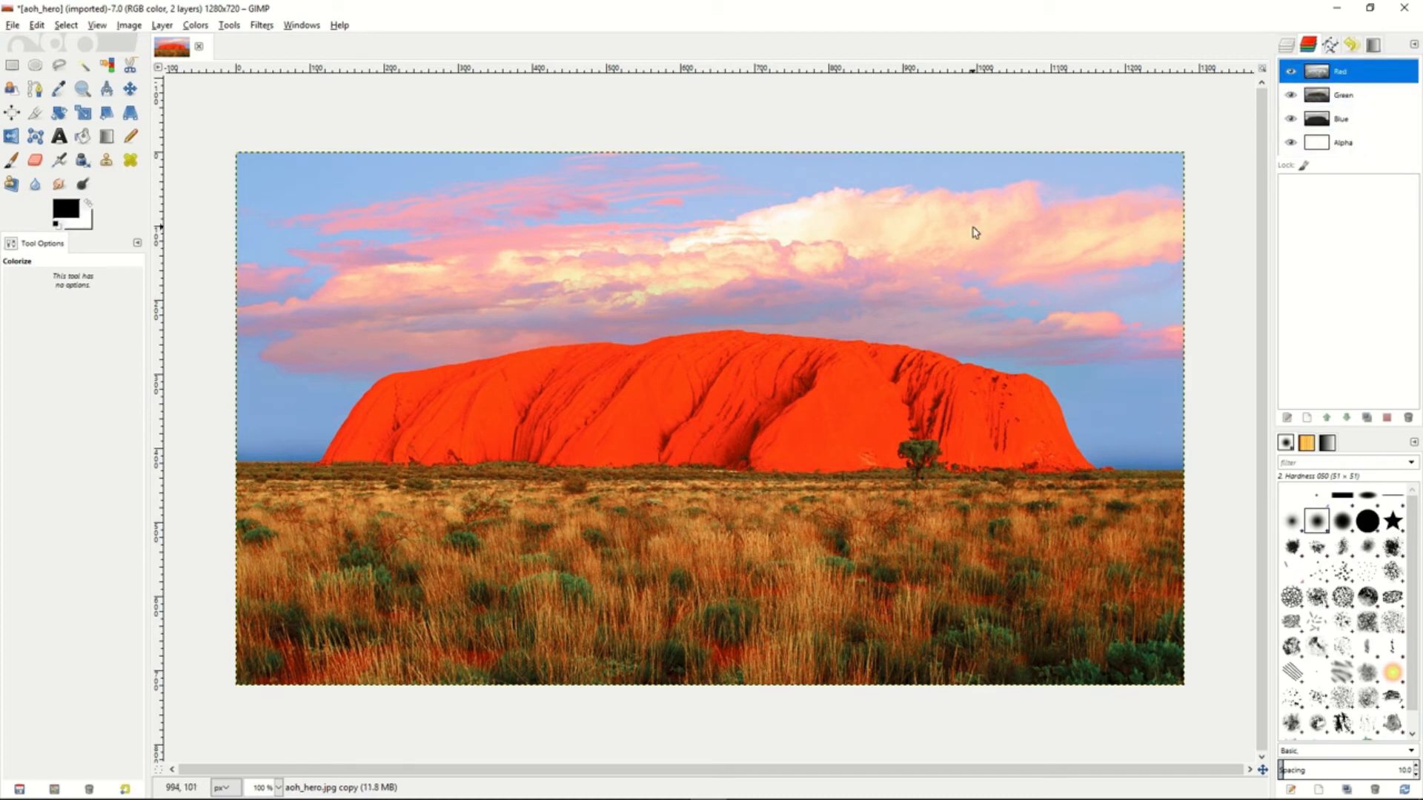
pyautogui.click(66, 25)
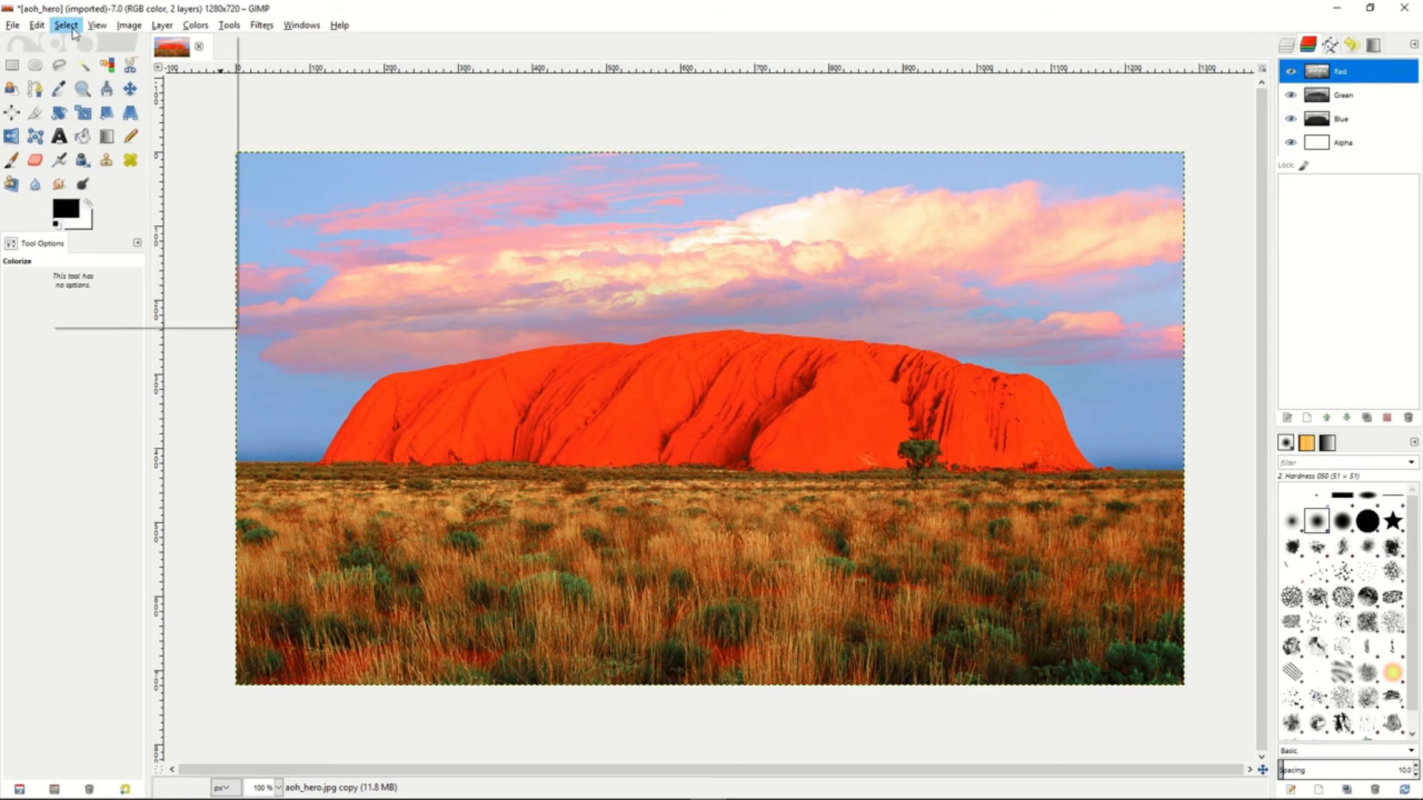
pyautogui.click(74, 43)
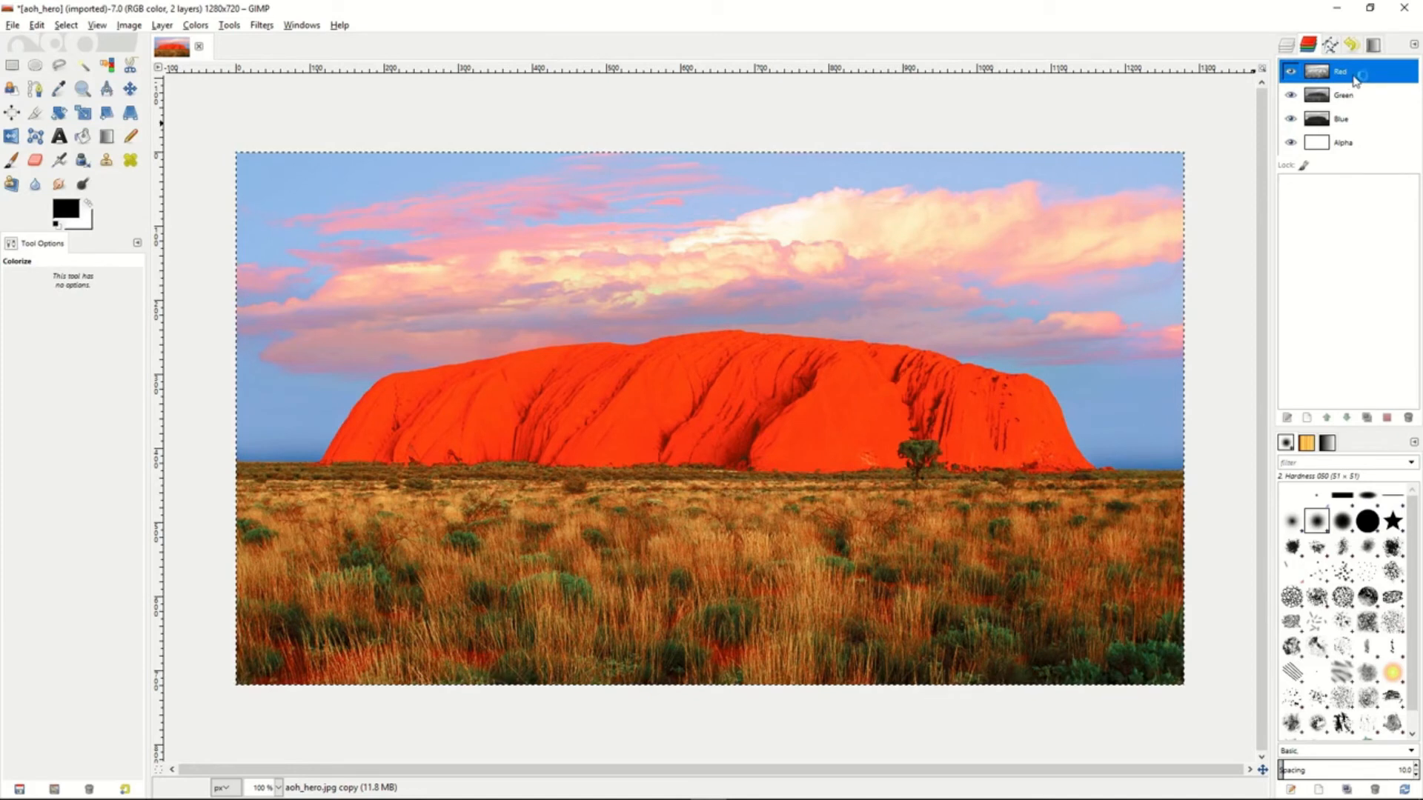
pyautogui.moveTo(1353, 74); pyautogui.dragTo(1353, 193)
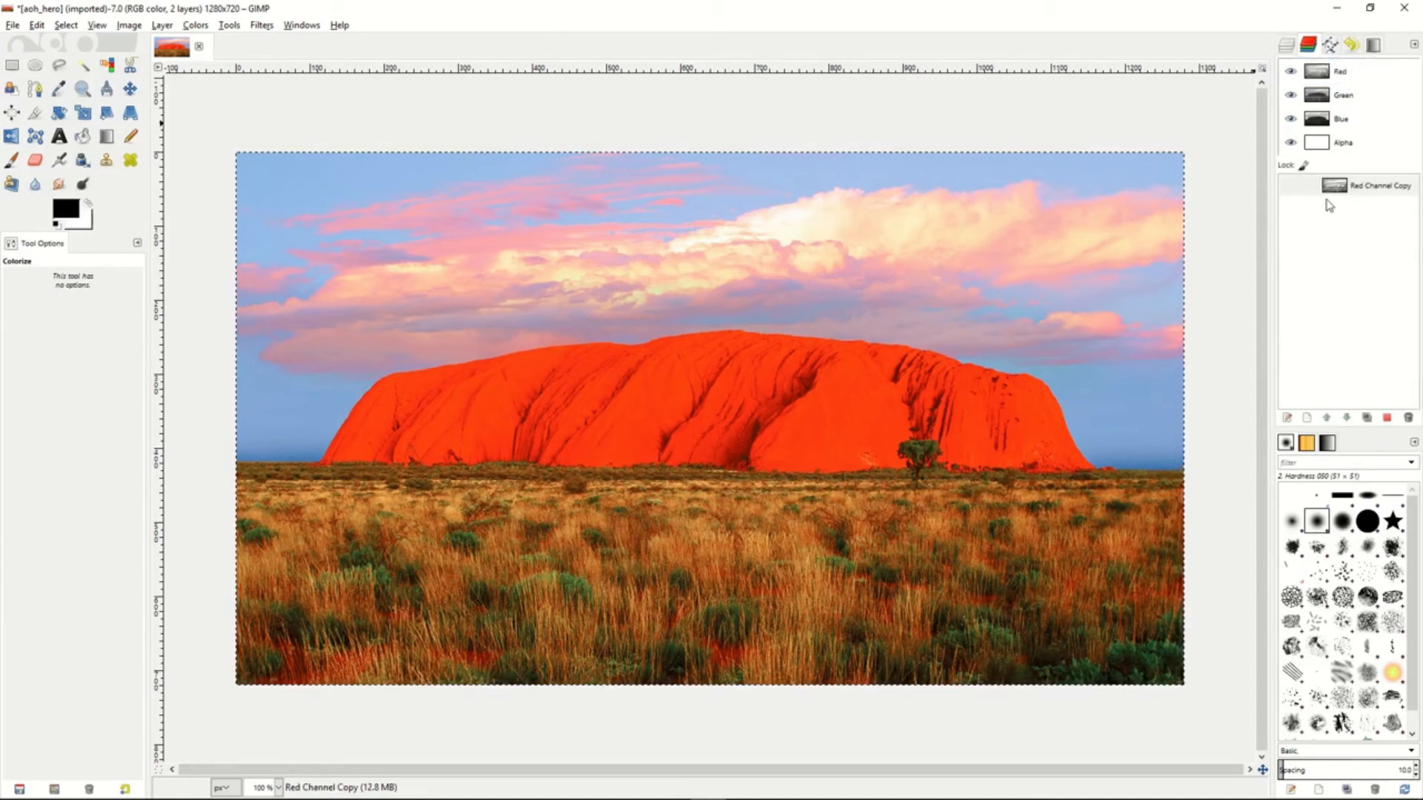
# Step: Rename the copied red channel as L
pyautogui.click(1365, 190)
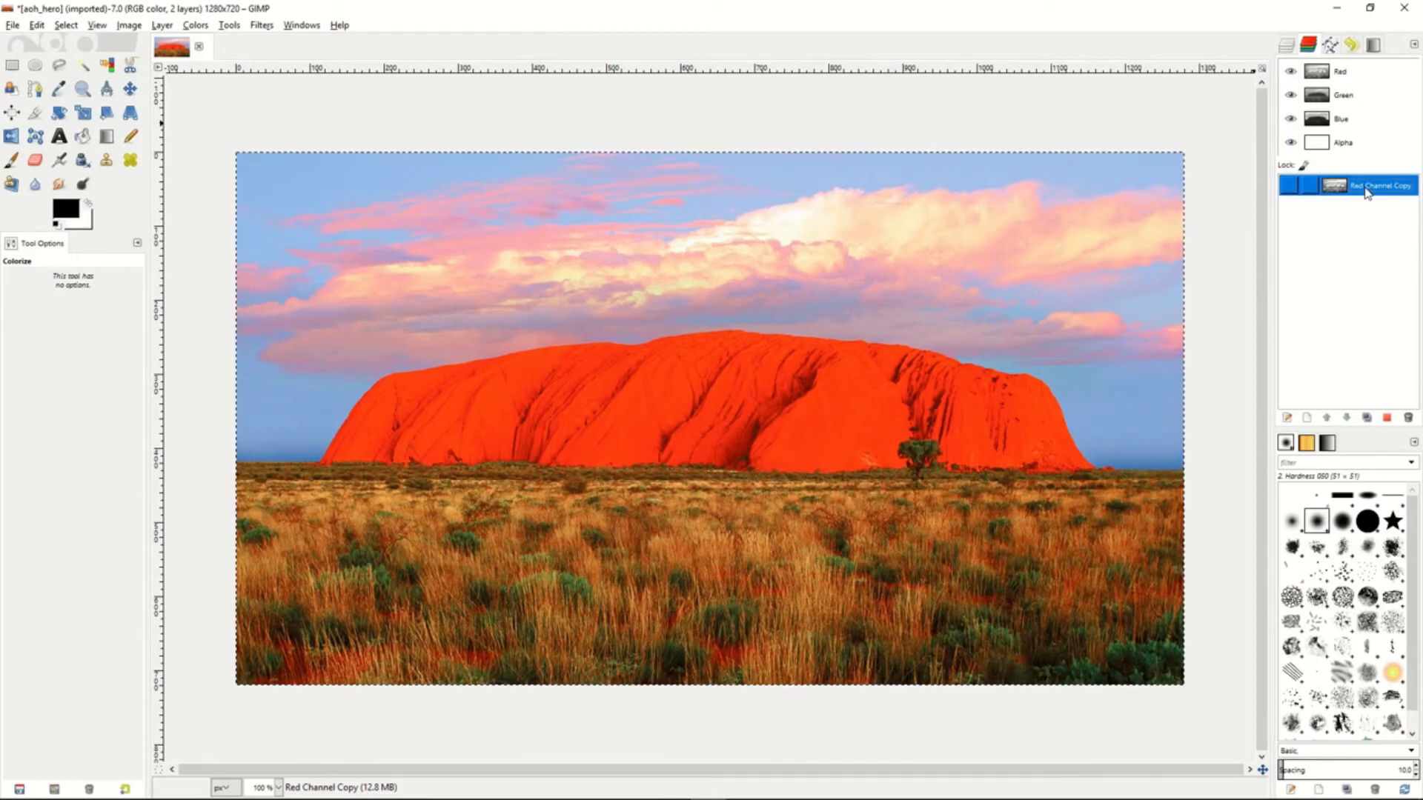
pyautogui.doubleClick(1365, 187)
pyautogui.write('L')
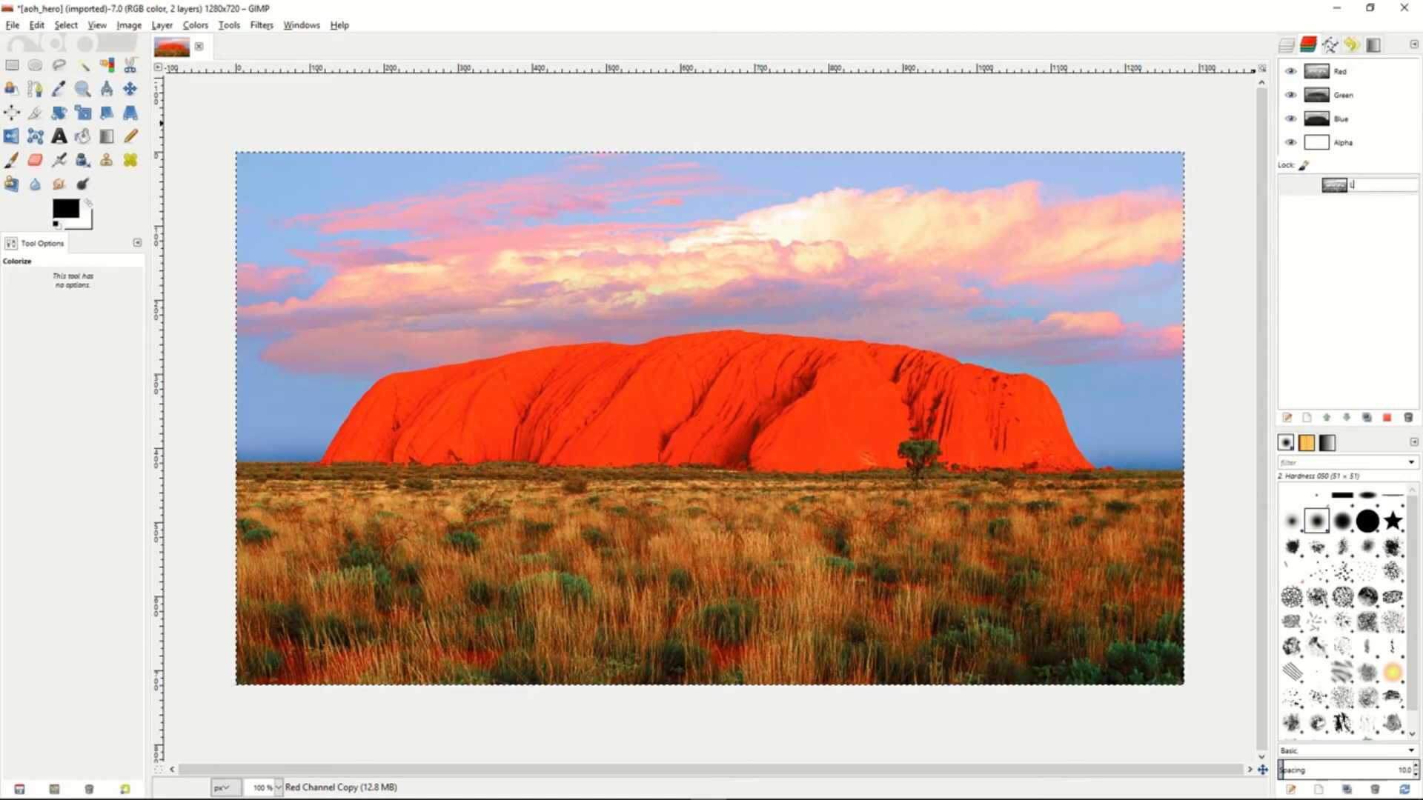
pyautogui.press('Return')
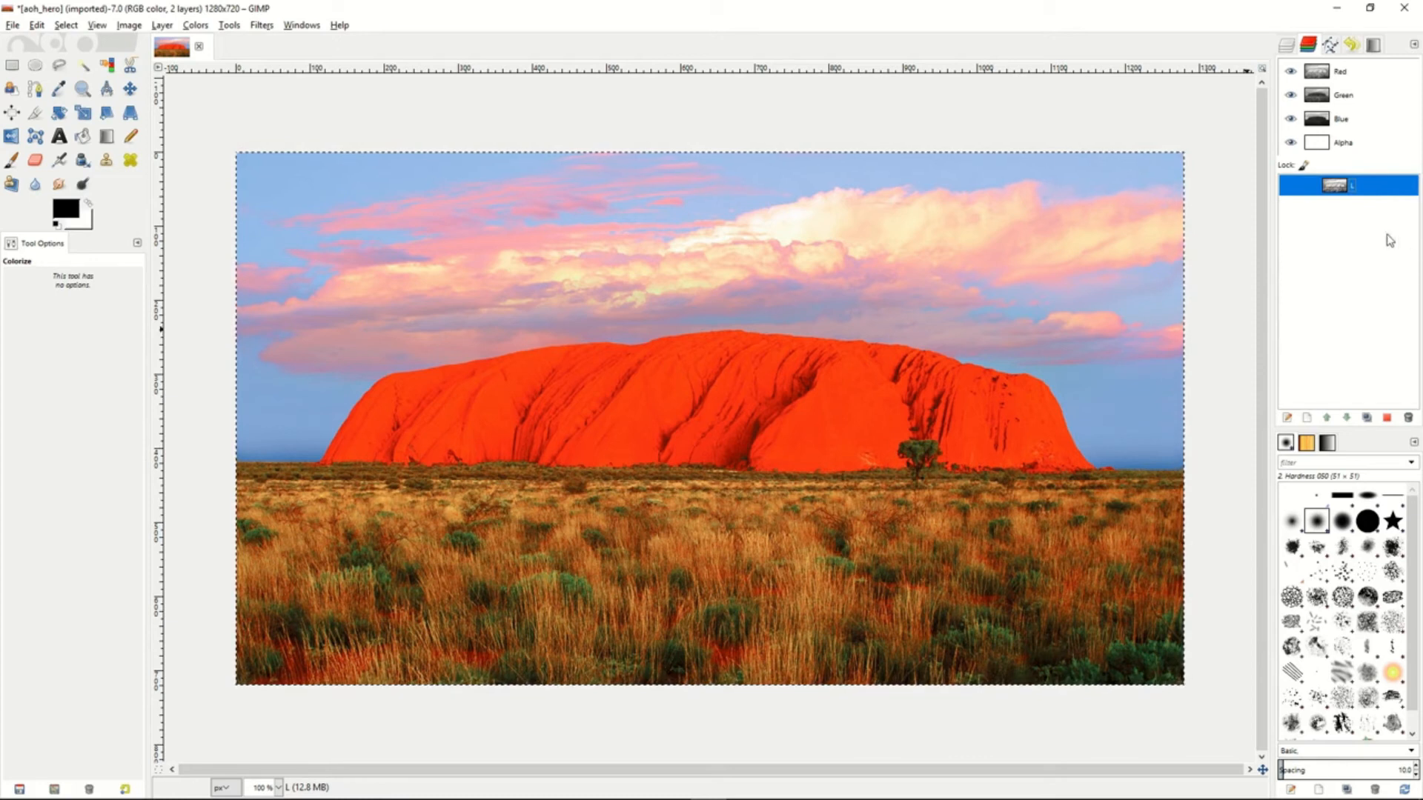
# Step: Subtract the L channel from the full-image selection and save the result as a channel named D
pyautogui.rightClick(1367, 186)
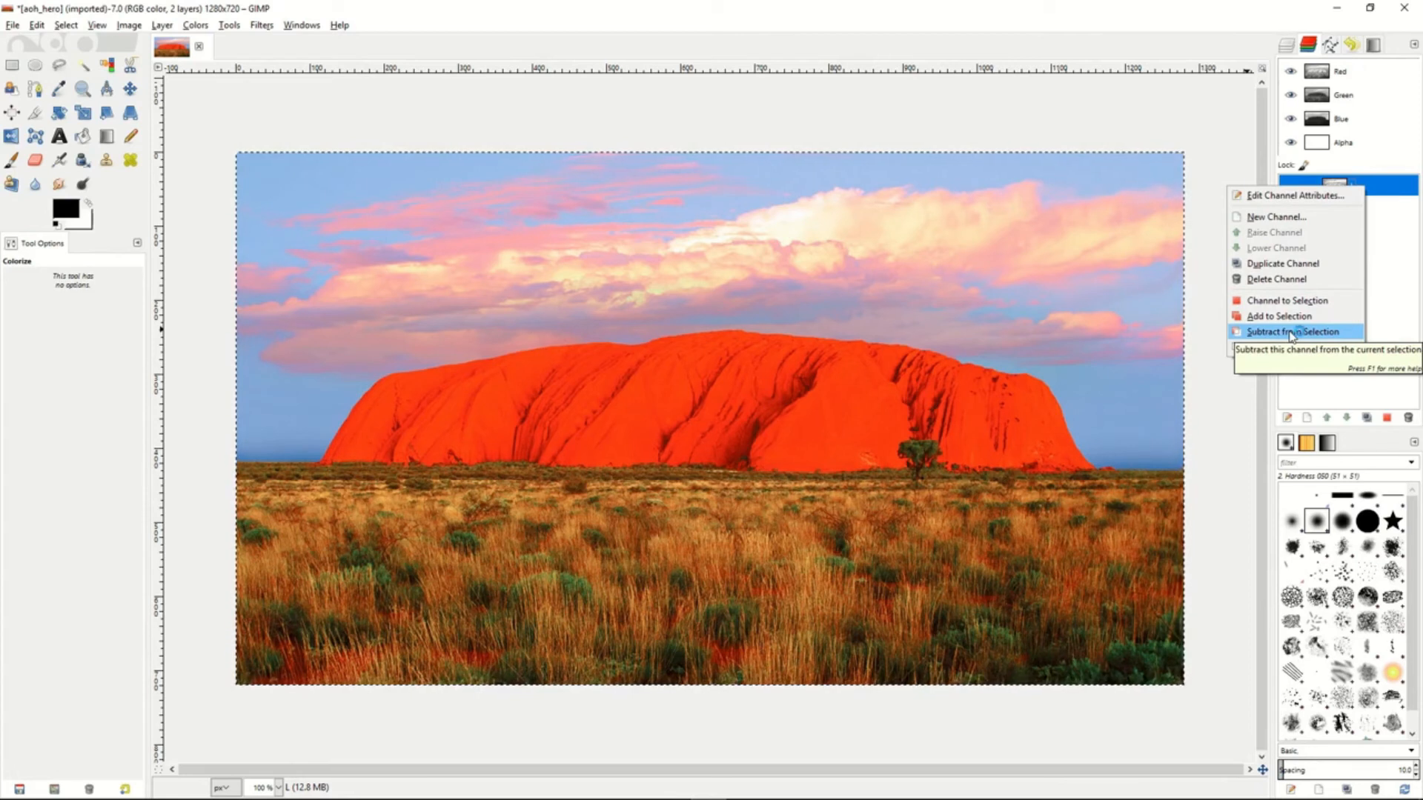
pyautogui.click(1291, 332)
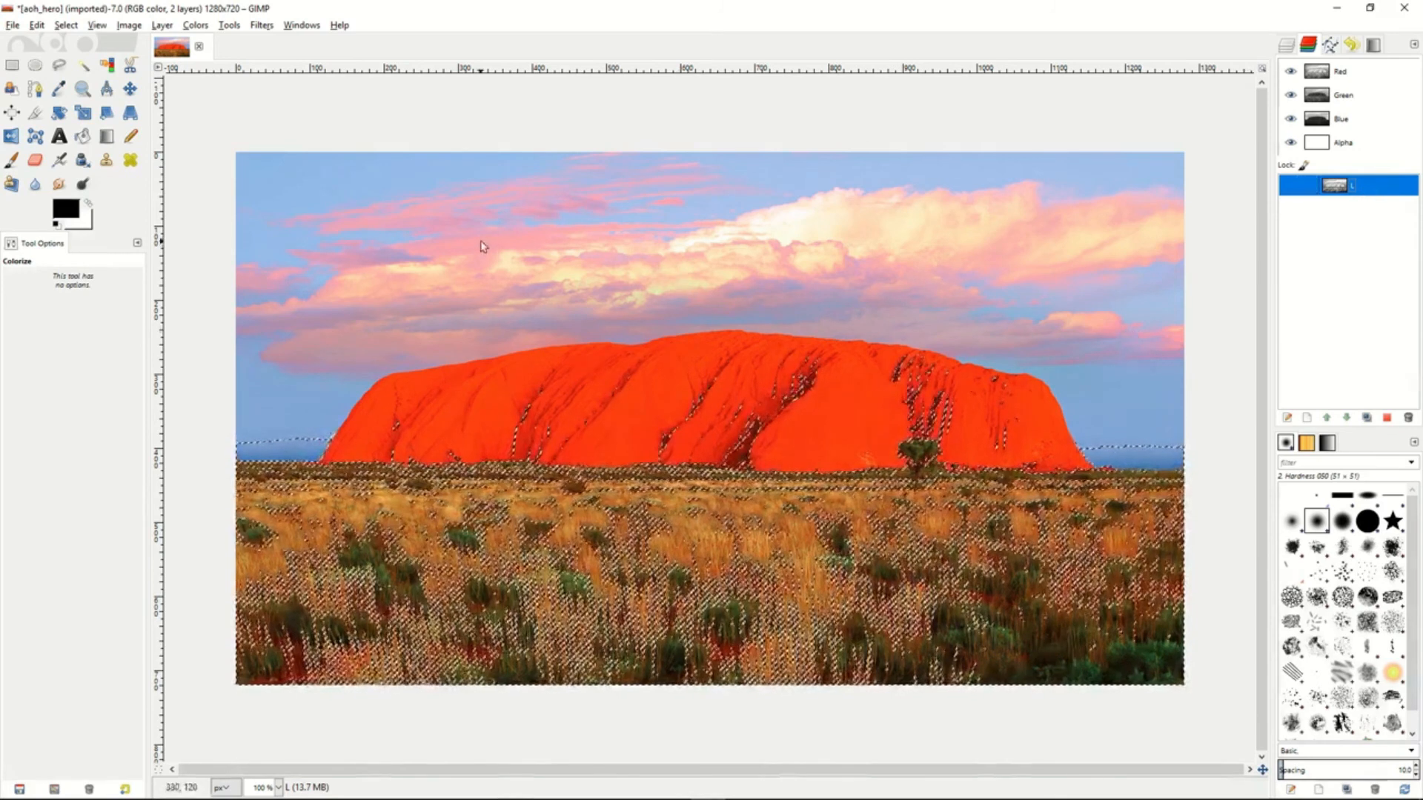
pyautogui.click(66, 26)
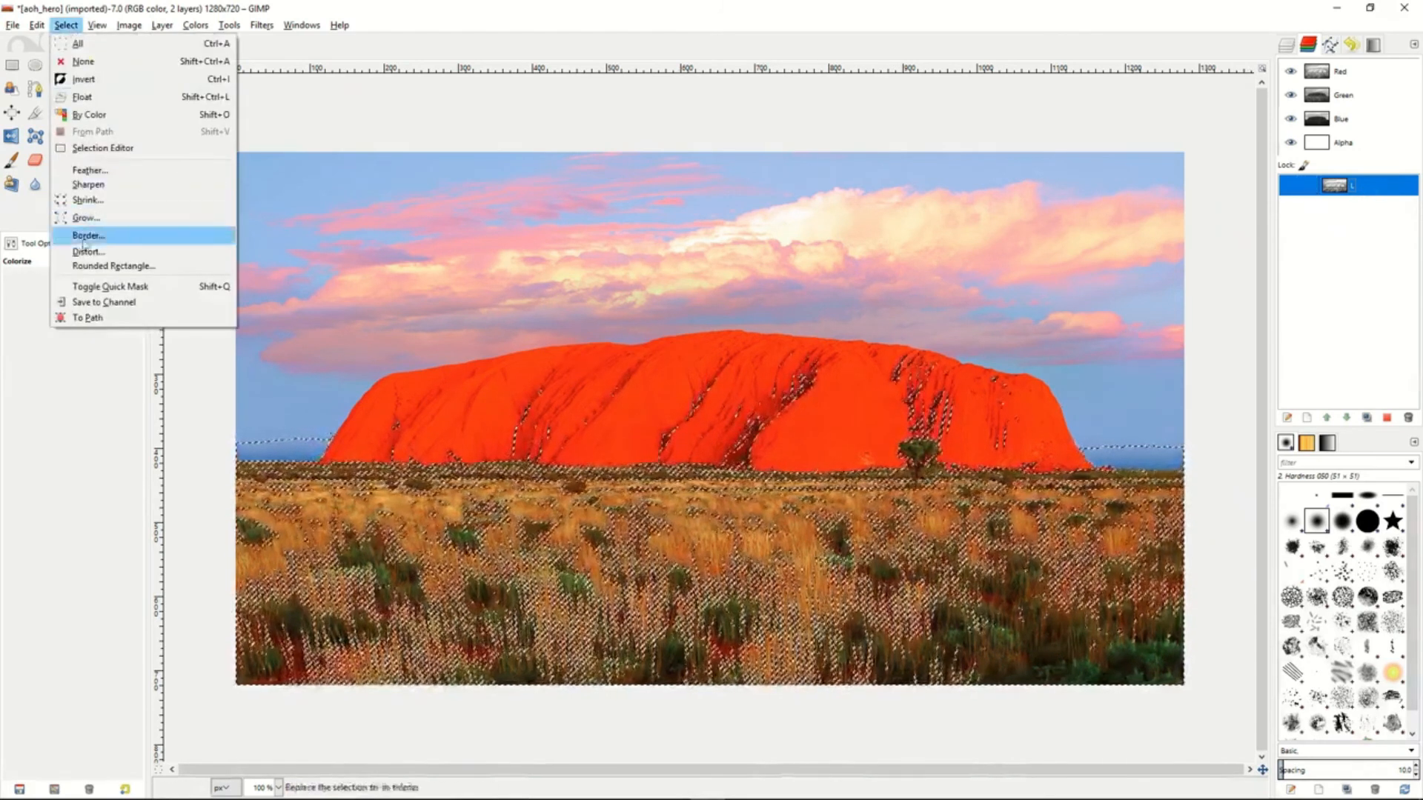
pyautogui.click(104, 302)
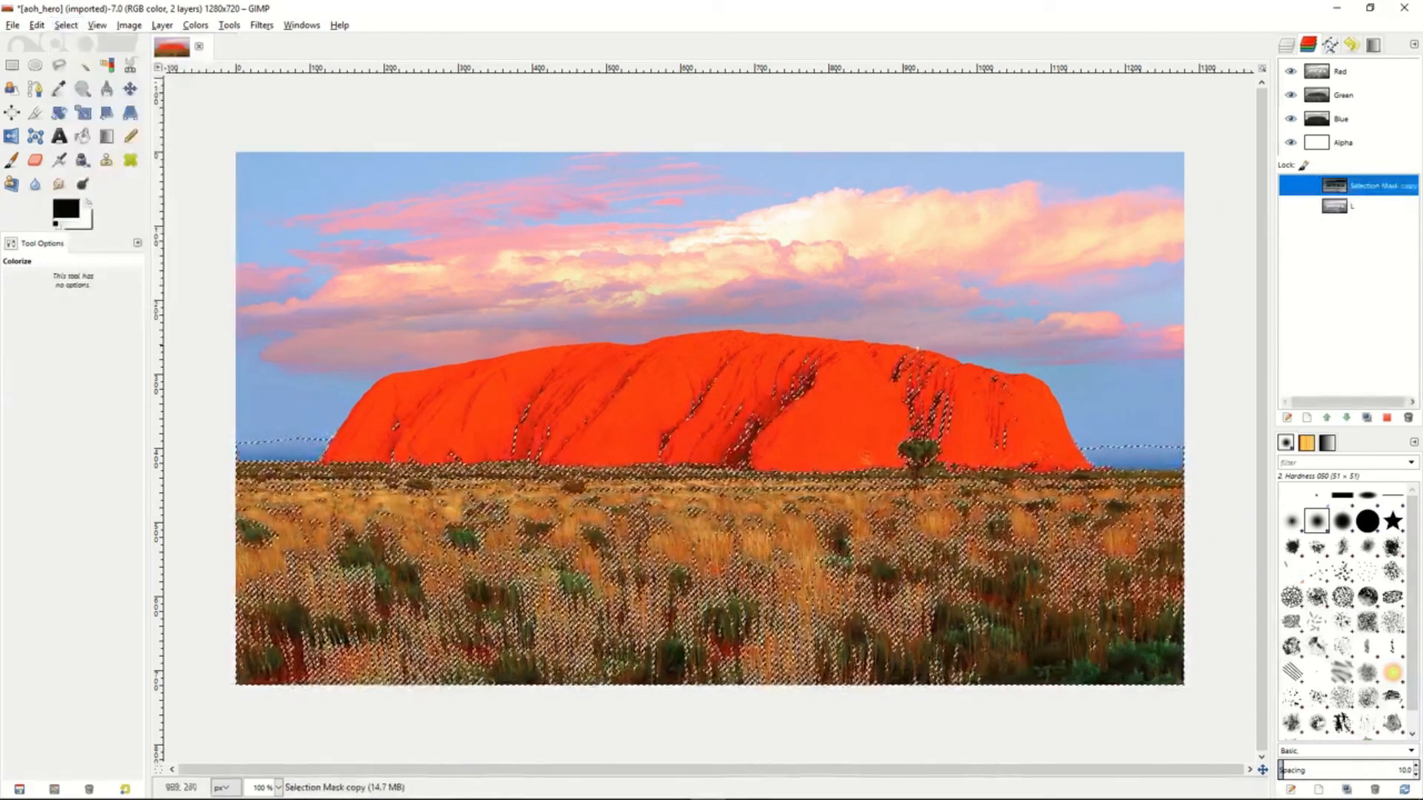
pyautogui.doubleClick(1365, 186)
pyautogui.write('D')
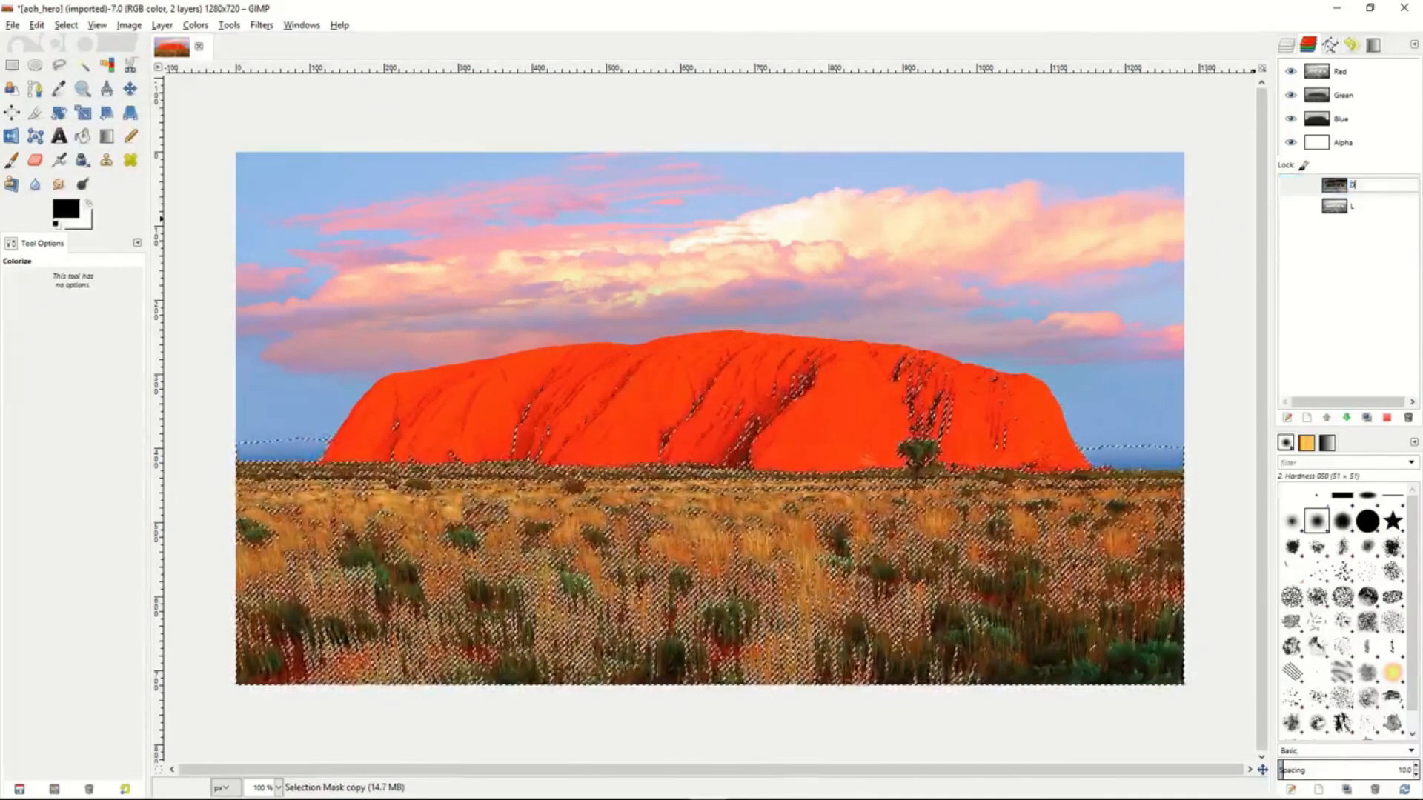
pyautogui.press('Return')
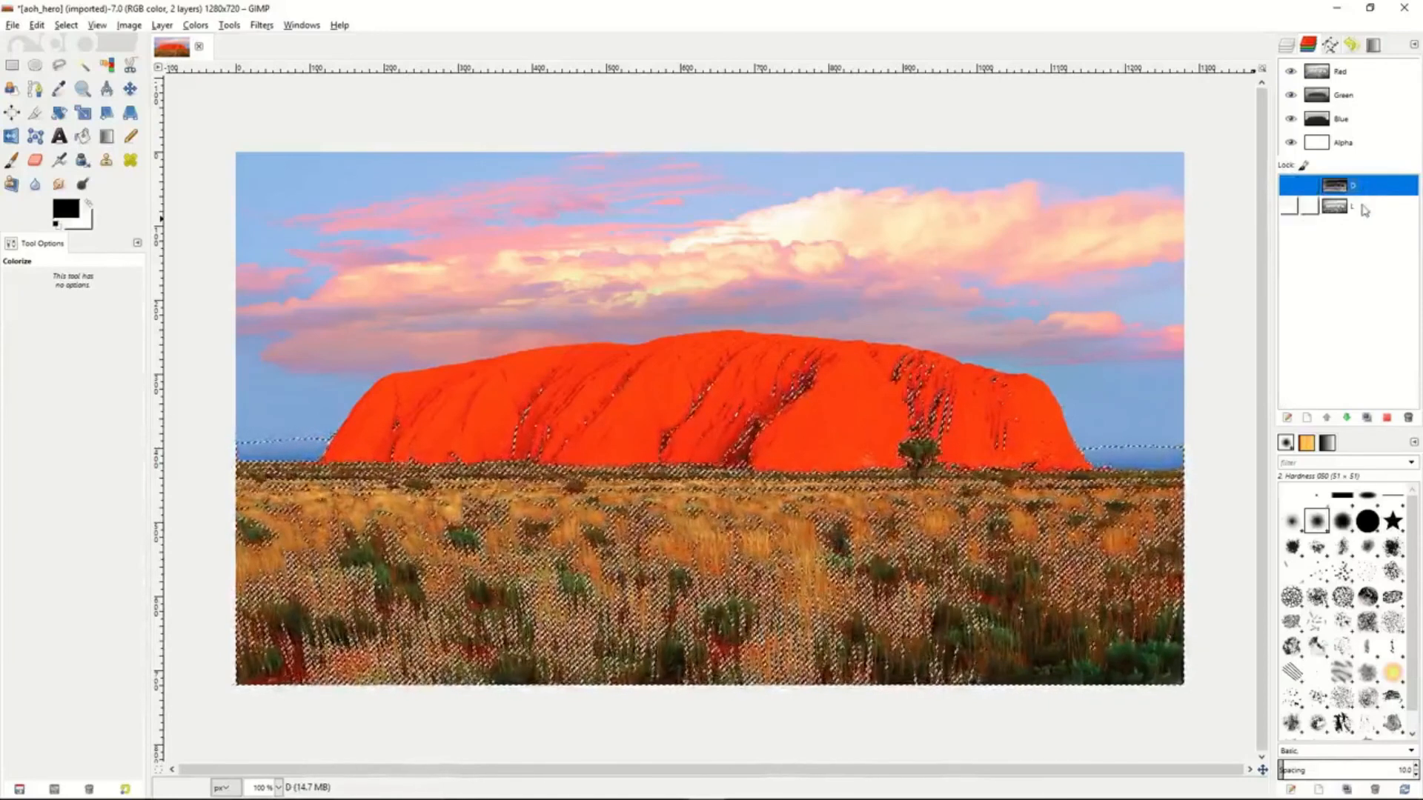
# Step: Subtract the L channel from the D selection and save the result as a channel named DD
pyautogui.click(1363, 208)
pyautogui.rightClick(1368, 209)
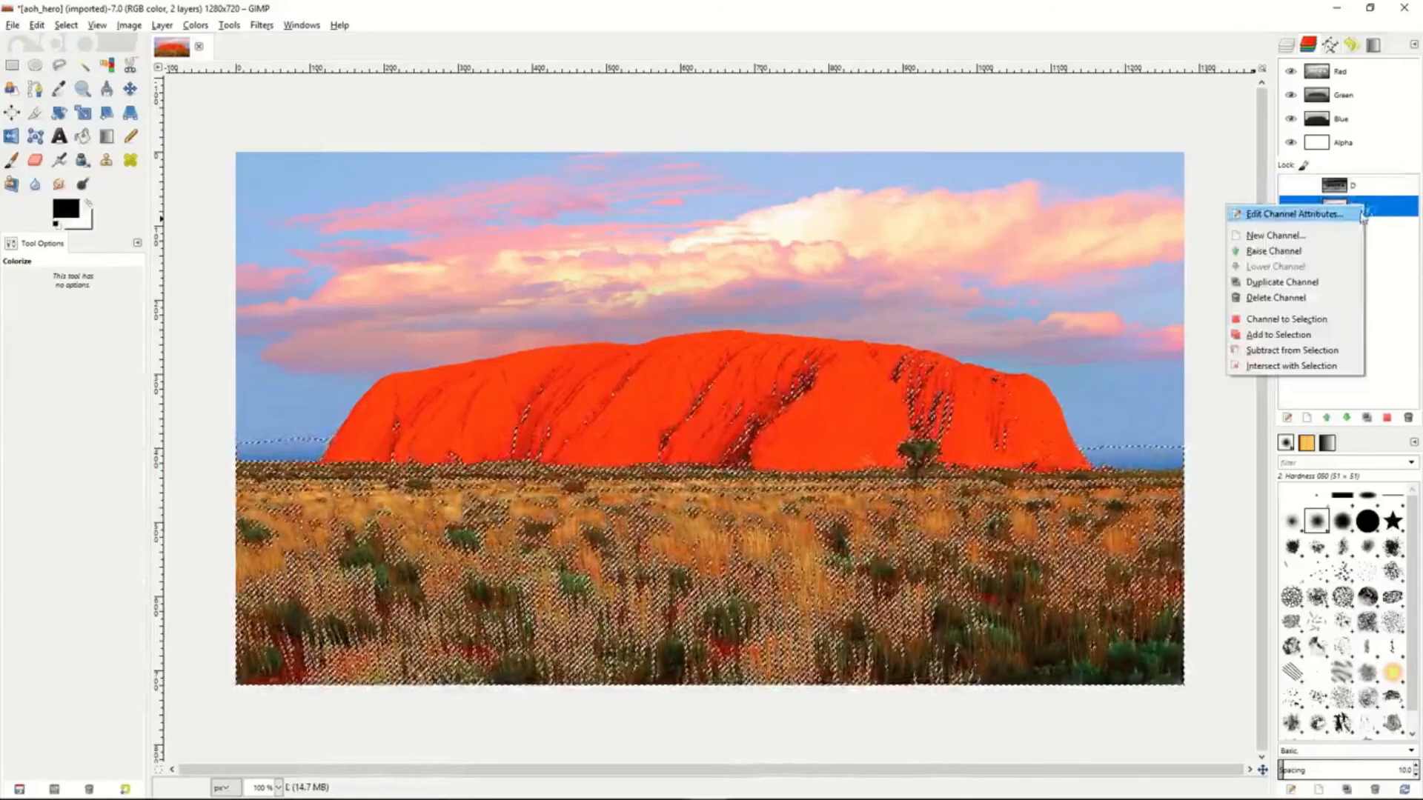
pyautogui.click(1293, 351)
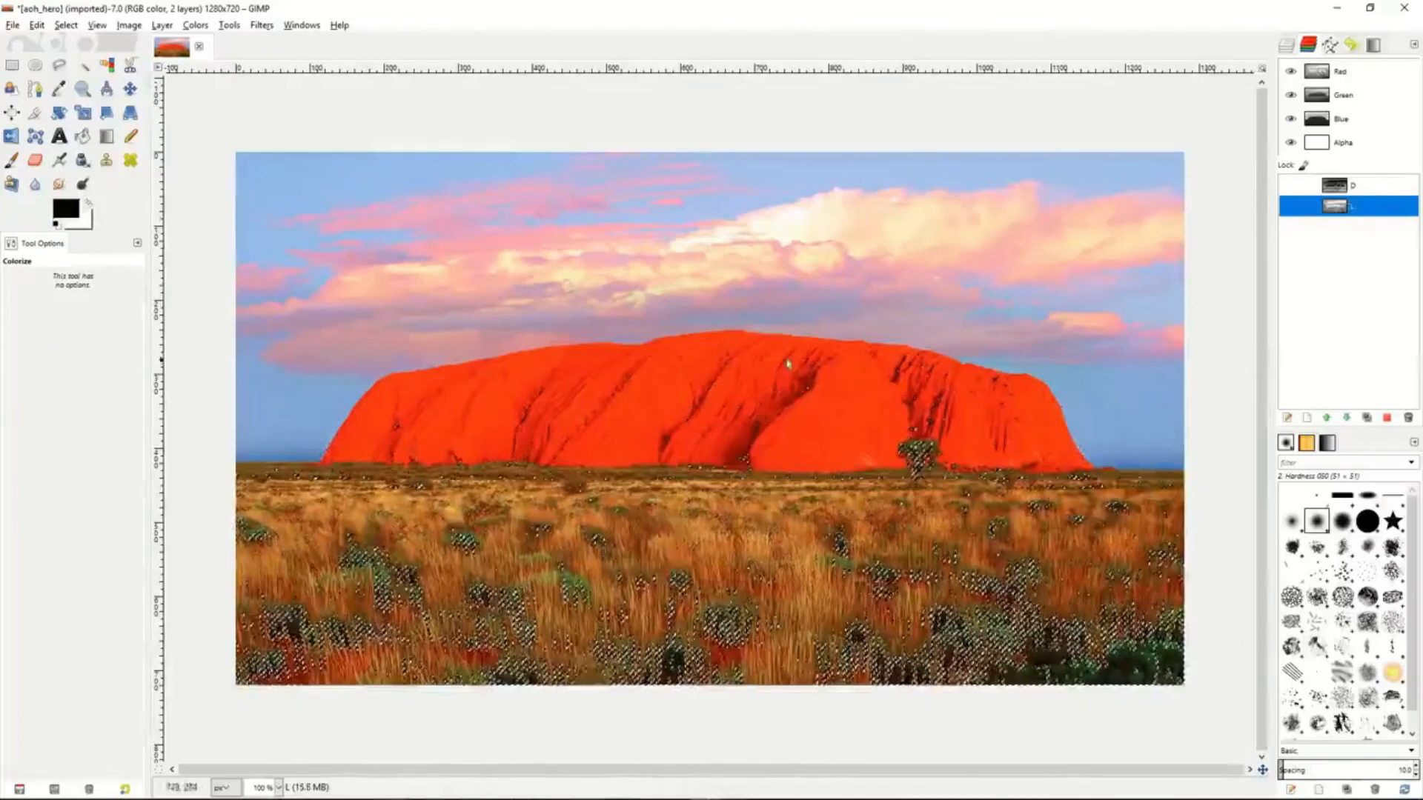
pyautogui.click(66, 25)
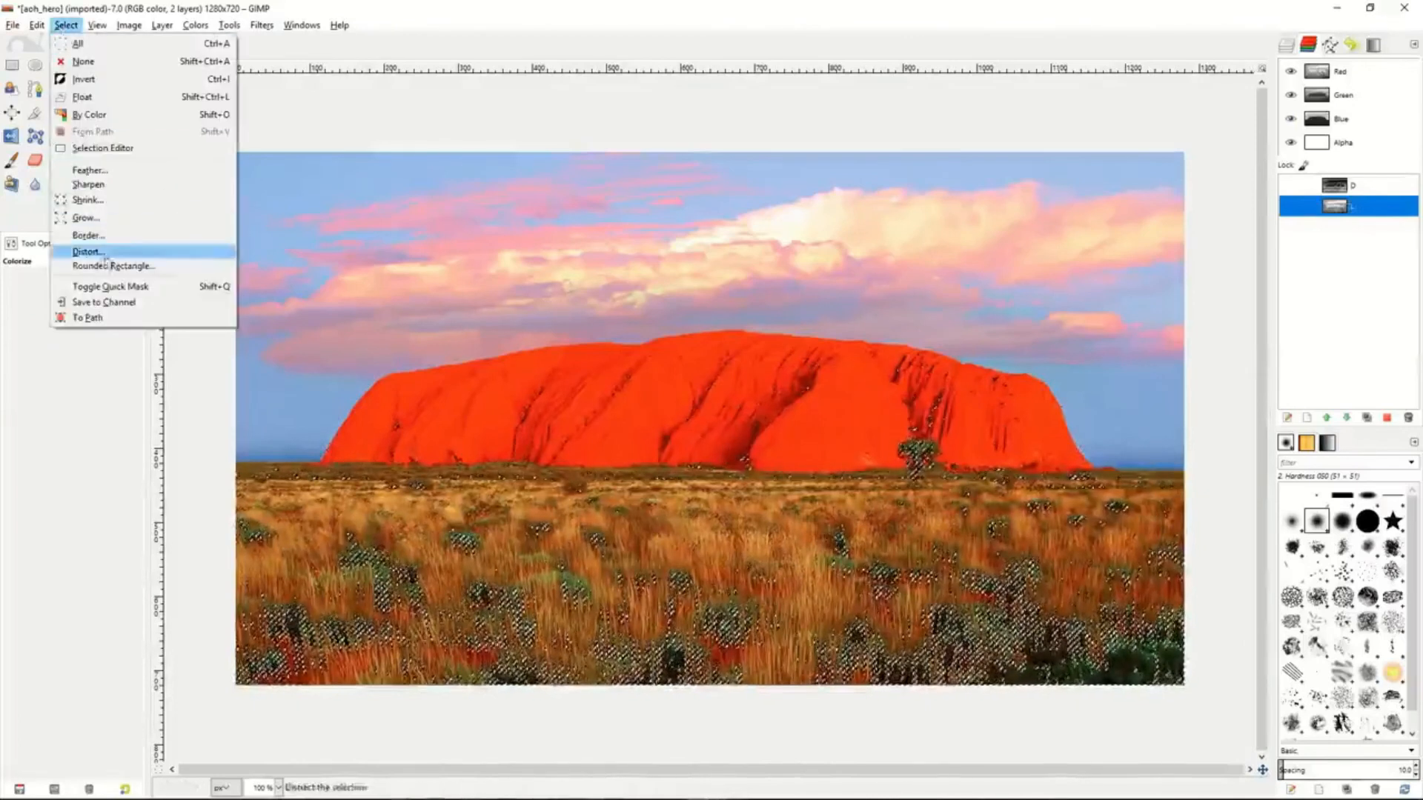
pyautogui.click(104, 302)
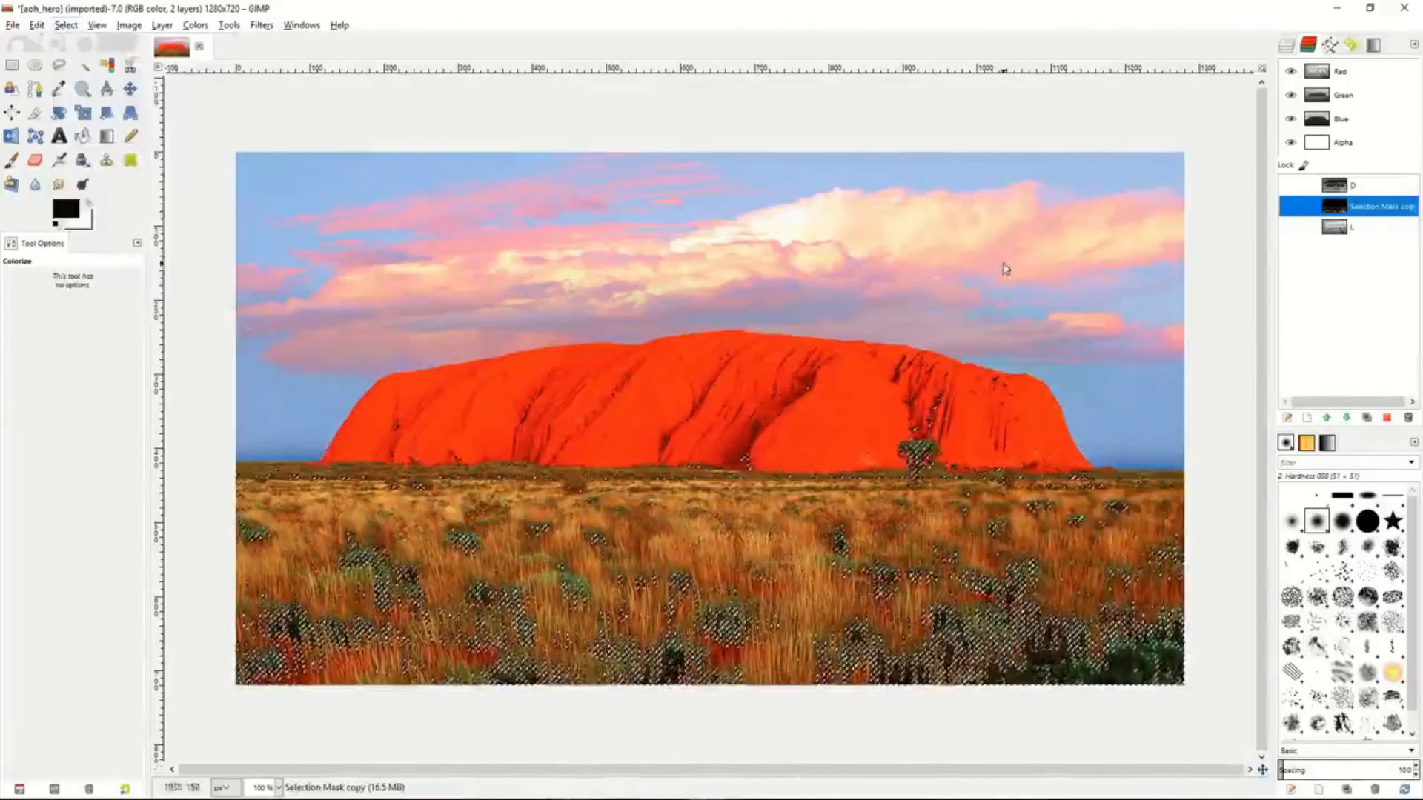
pyautogui.doubleClick(1366, 205)
pyautogui.write('DD')
pyautogui.press('Return')
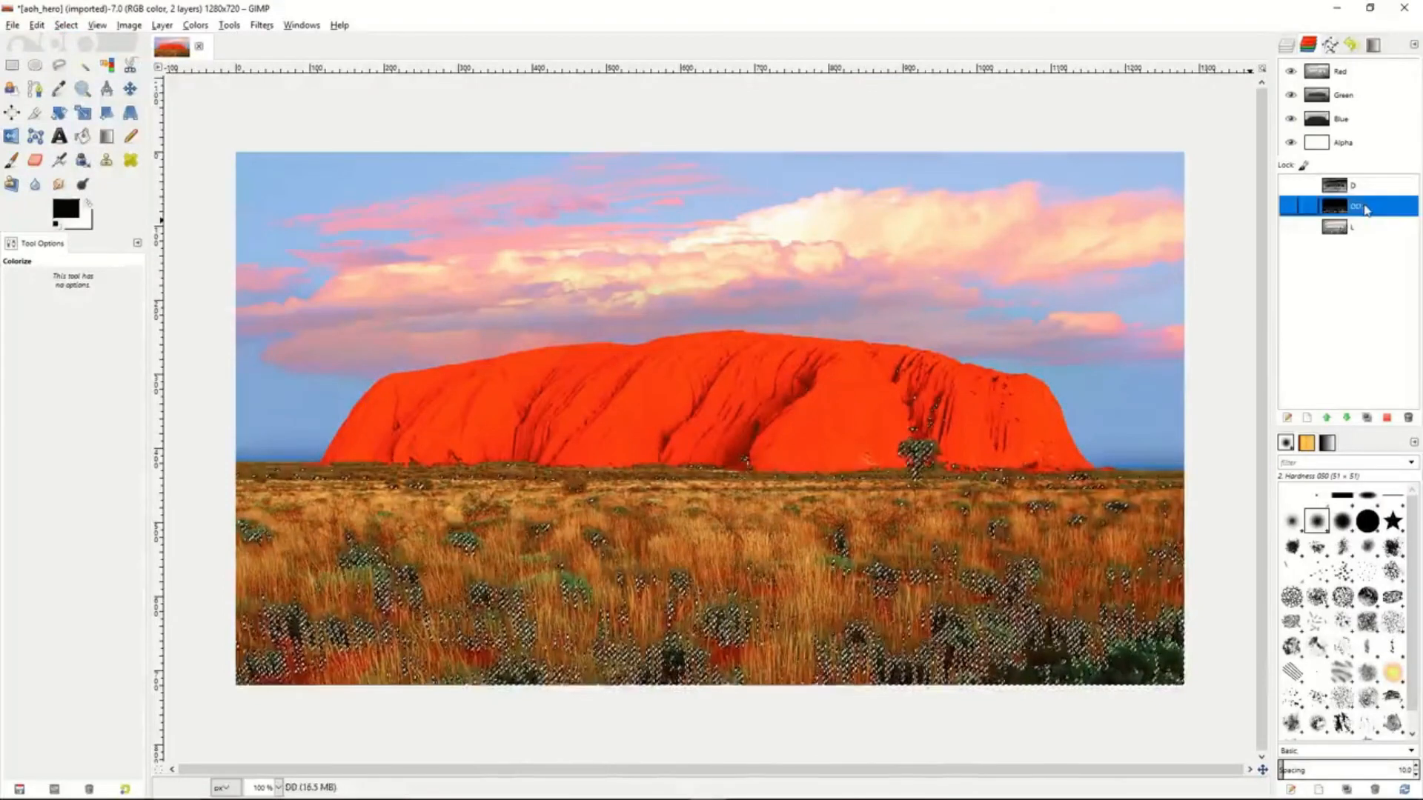
# Step: Subtract the L channel from the DD selection and save the result as a channel named DDD
pyautogui.click(1369, 227)
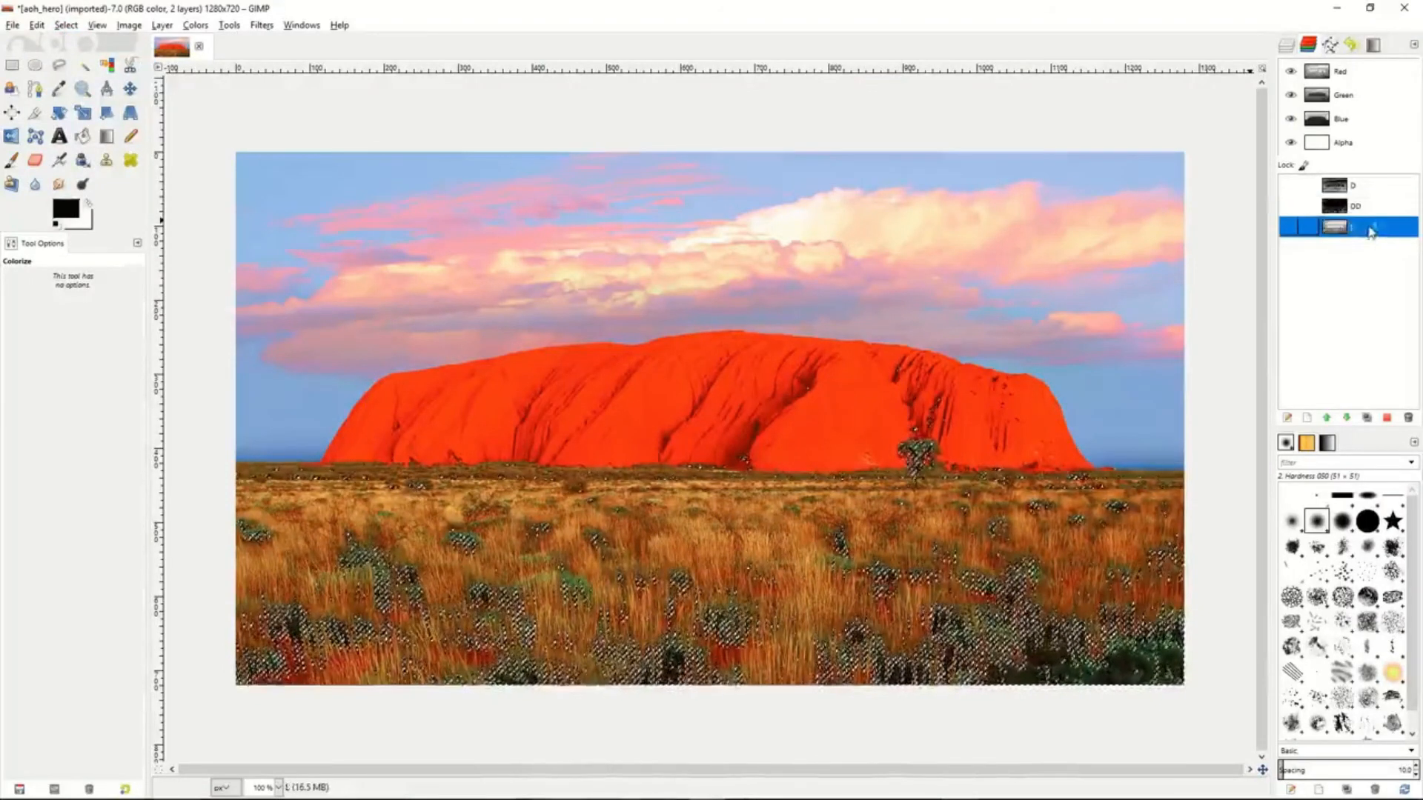
pyautogui.rightClick(1369, 230)
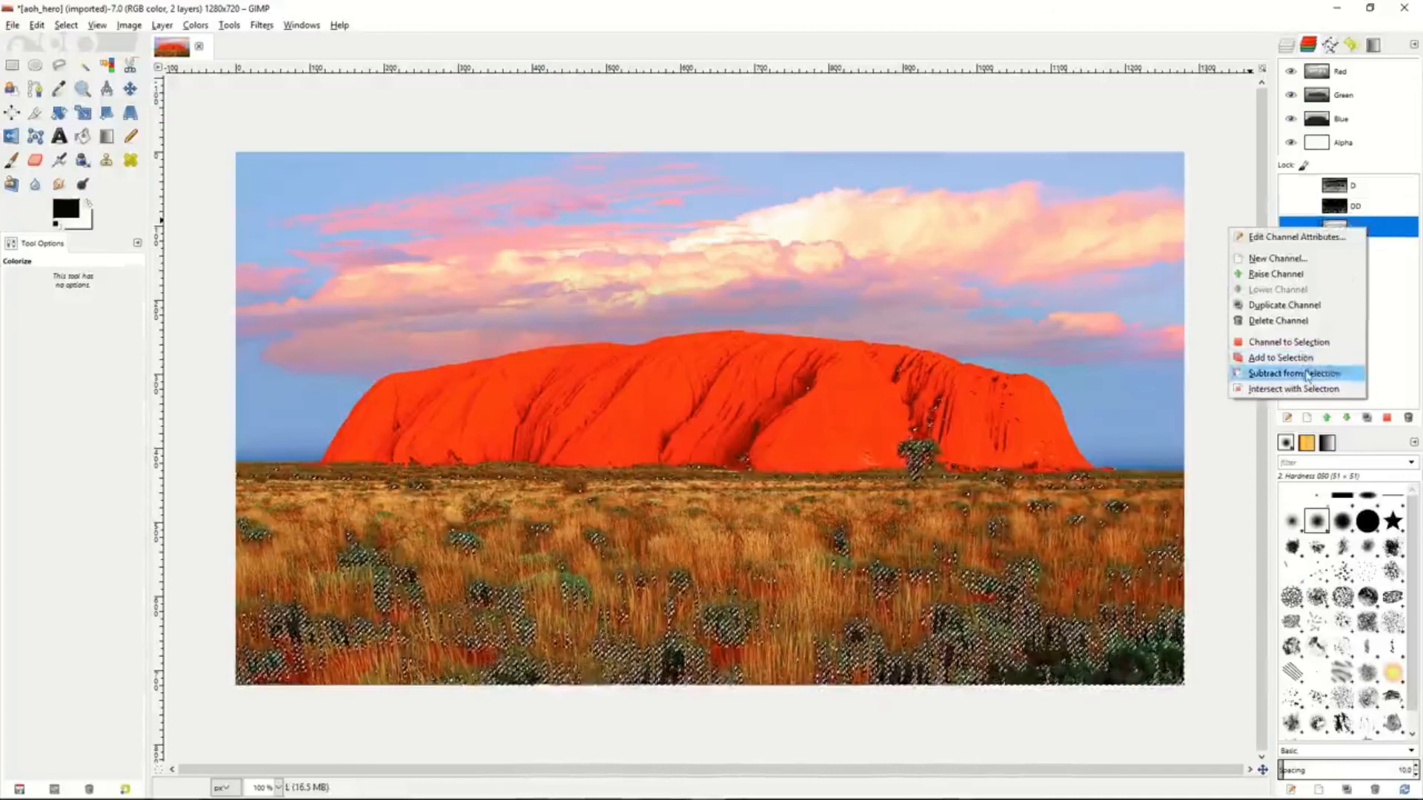
pyautogui.click(1264, 392)
pyautogui.click(66, 26)
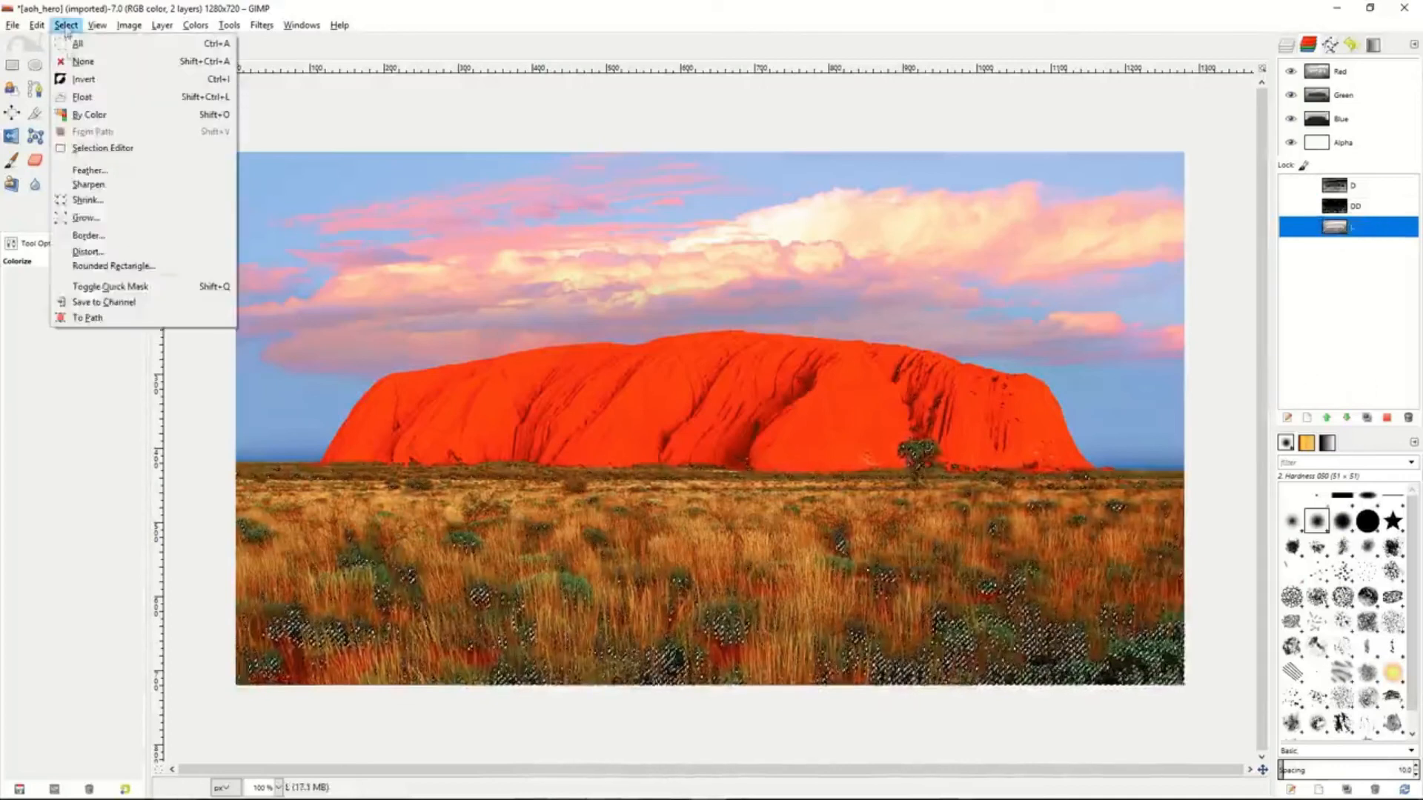
pyautogui.click(103, 302)
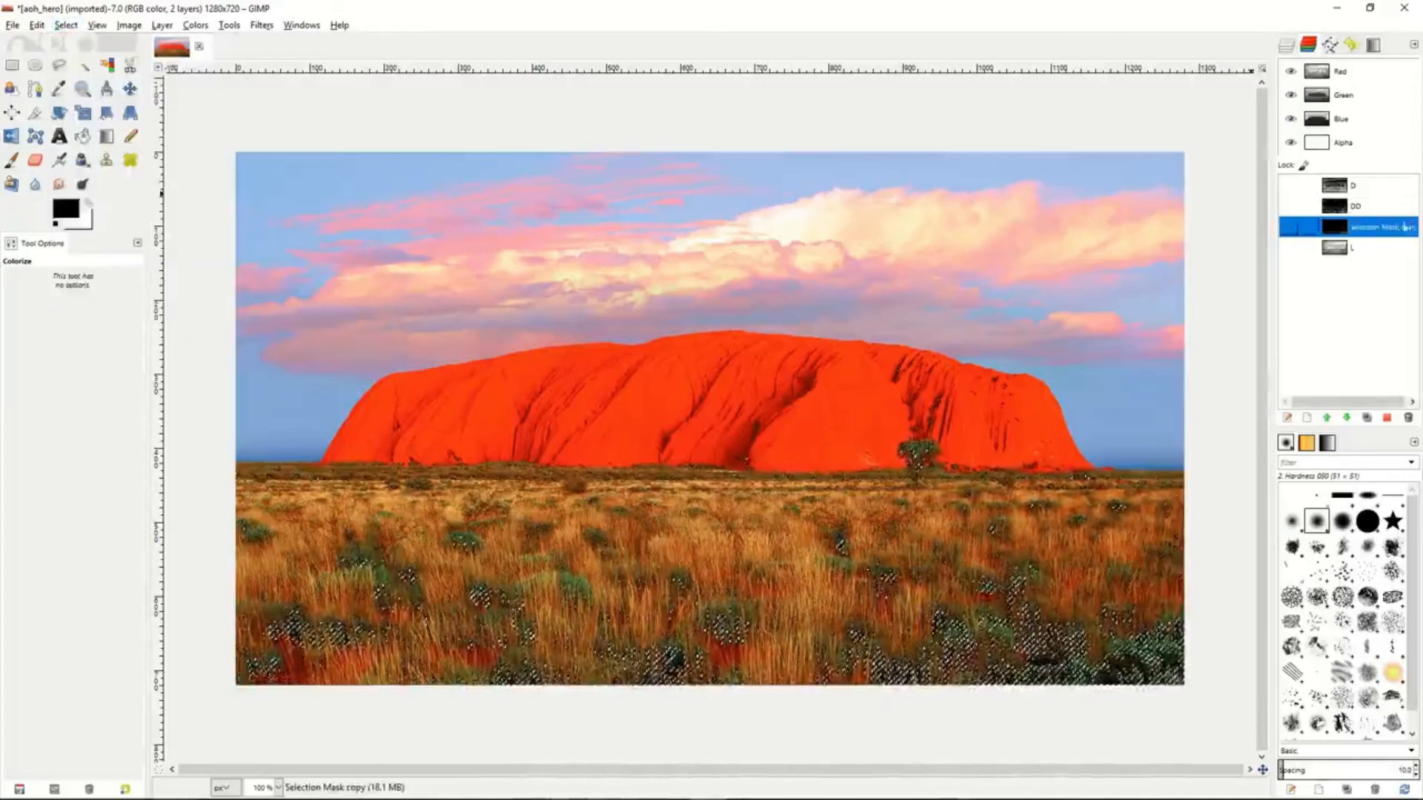
pyautogui.doubleClick(1365, 231)
pyautogui.write('DDD')
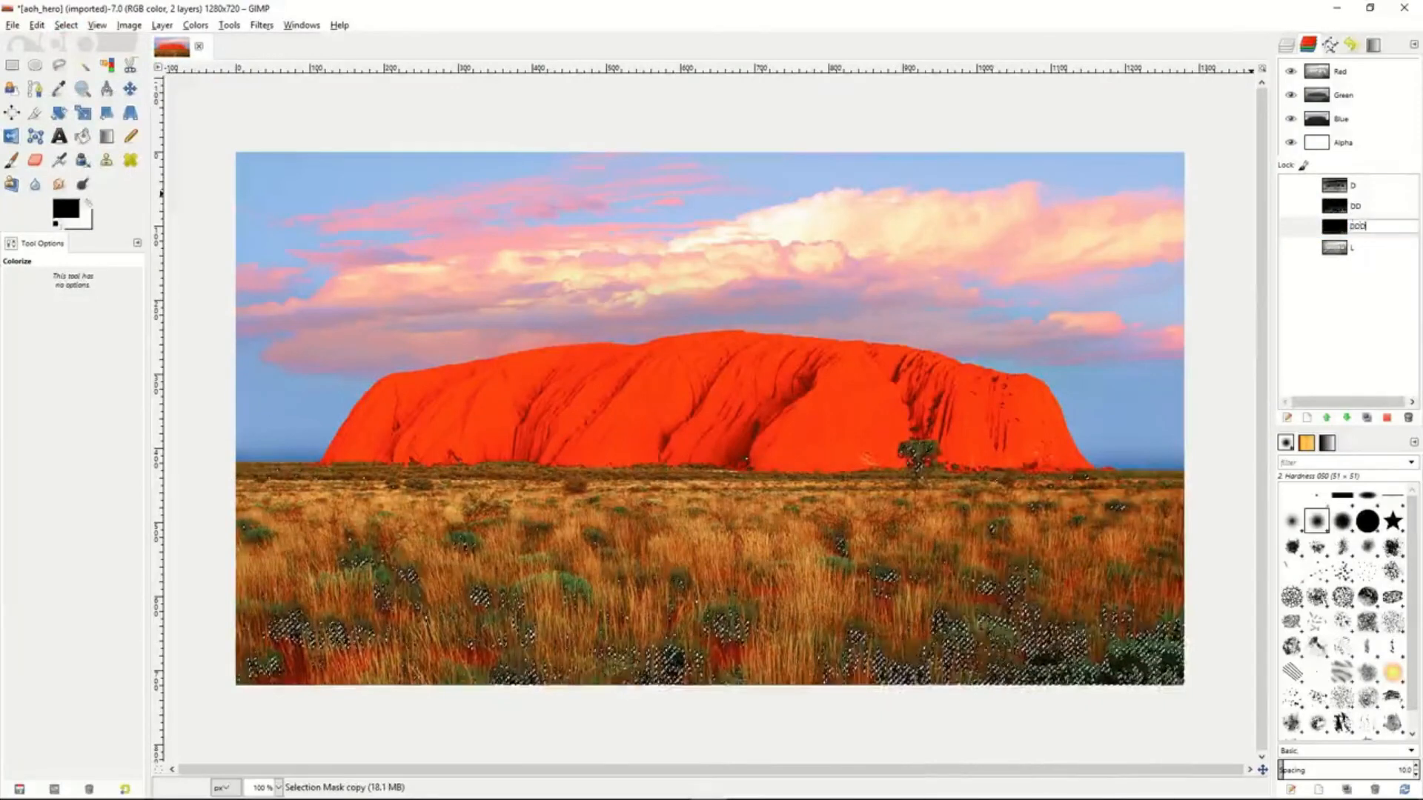
pyautogui.press('Return')
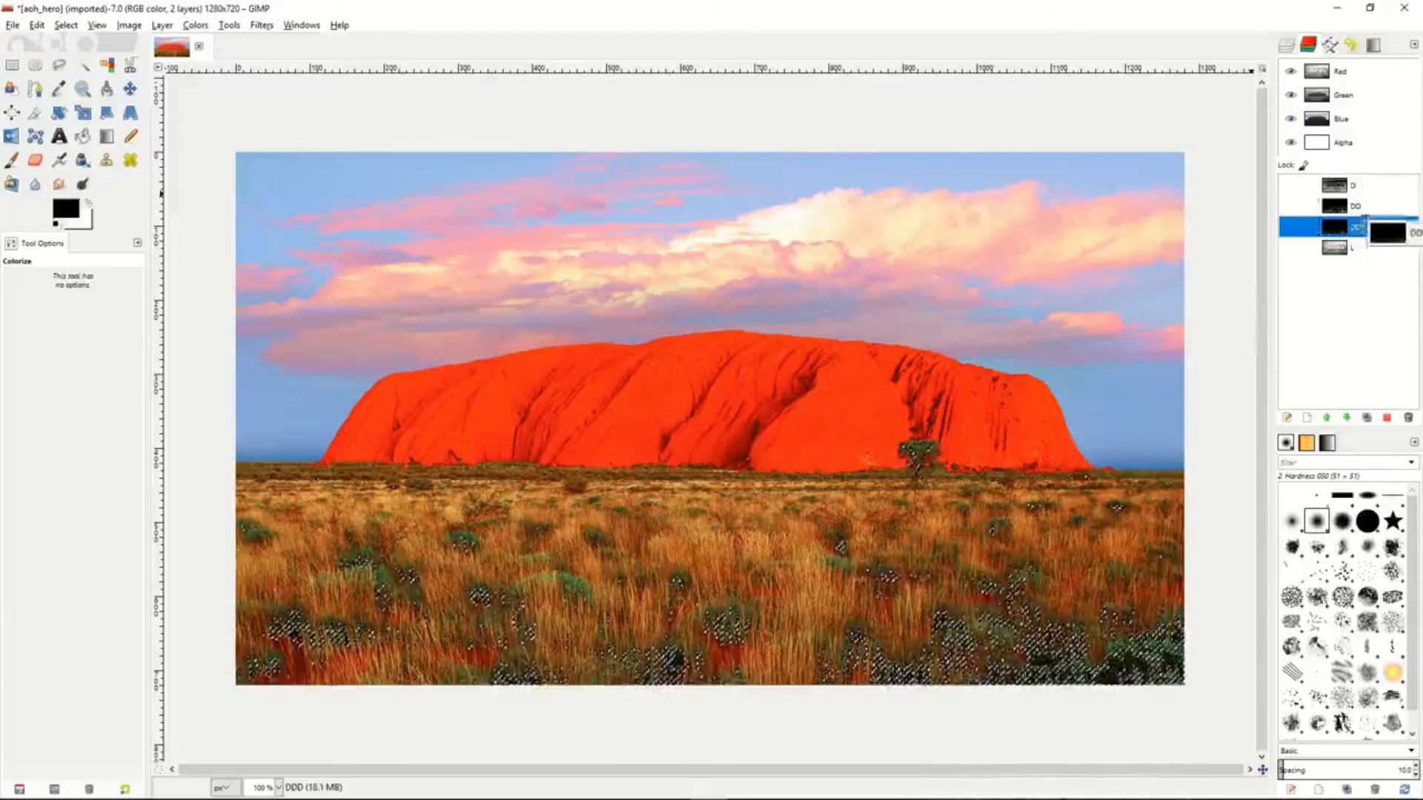
# Step: Make the L channel active and clear the current selection from the image
pyautogui.click(1368, 250)
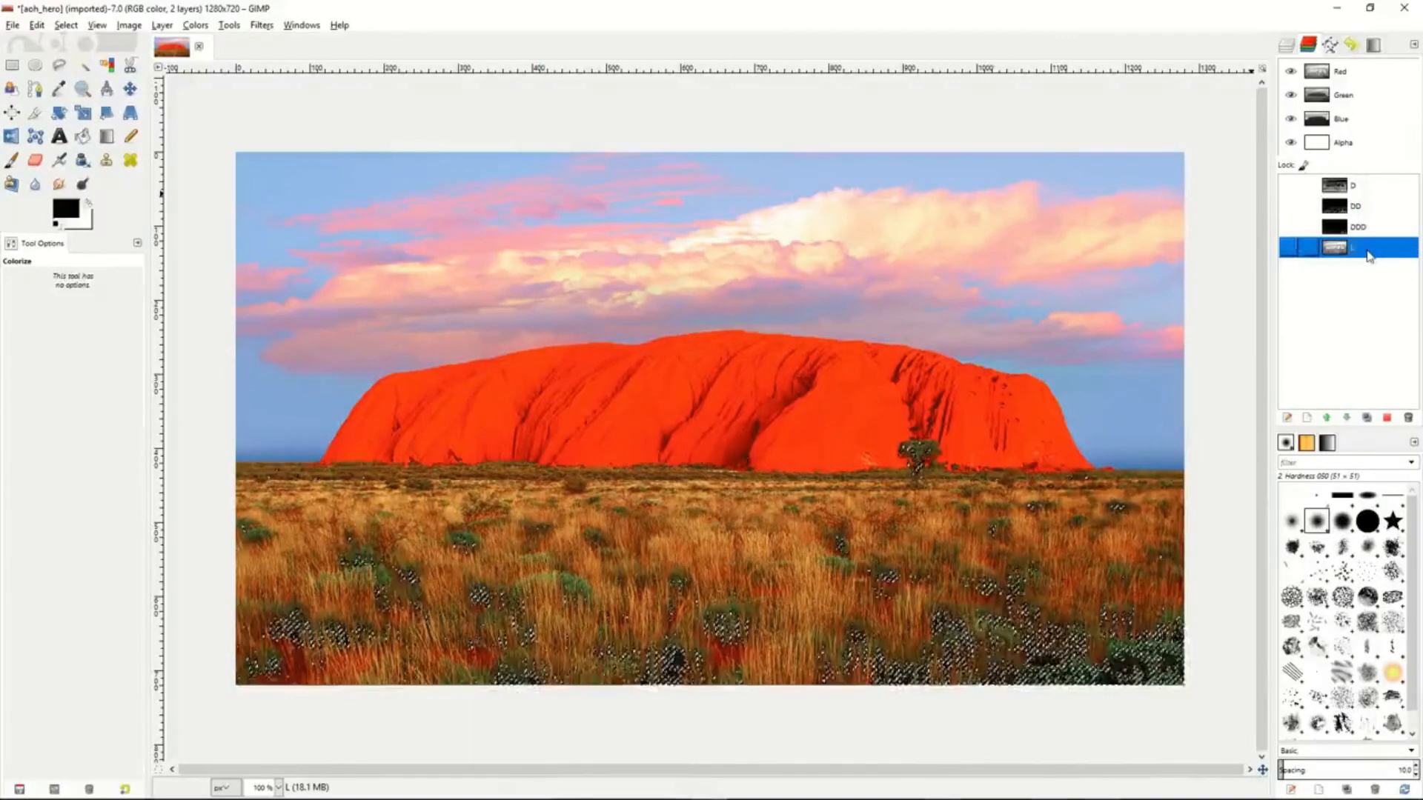
pyautogui.rightClick(1017, 263)
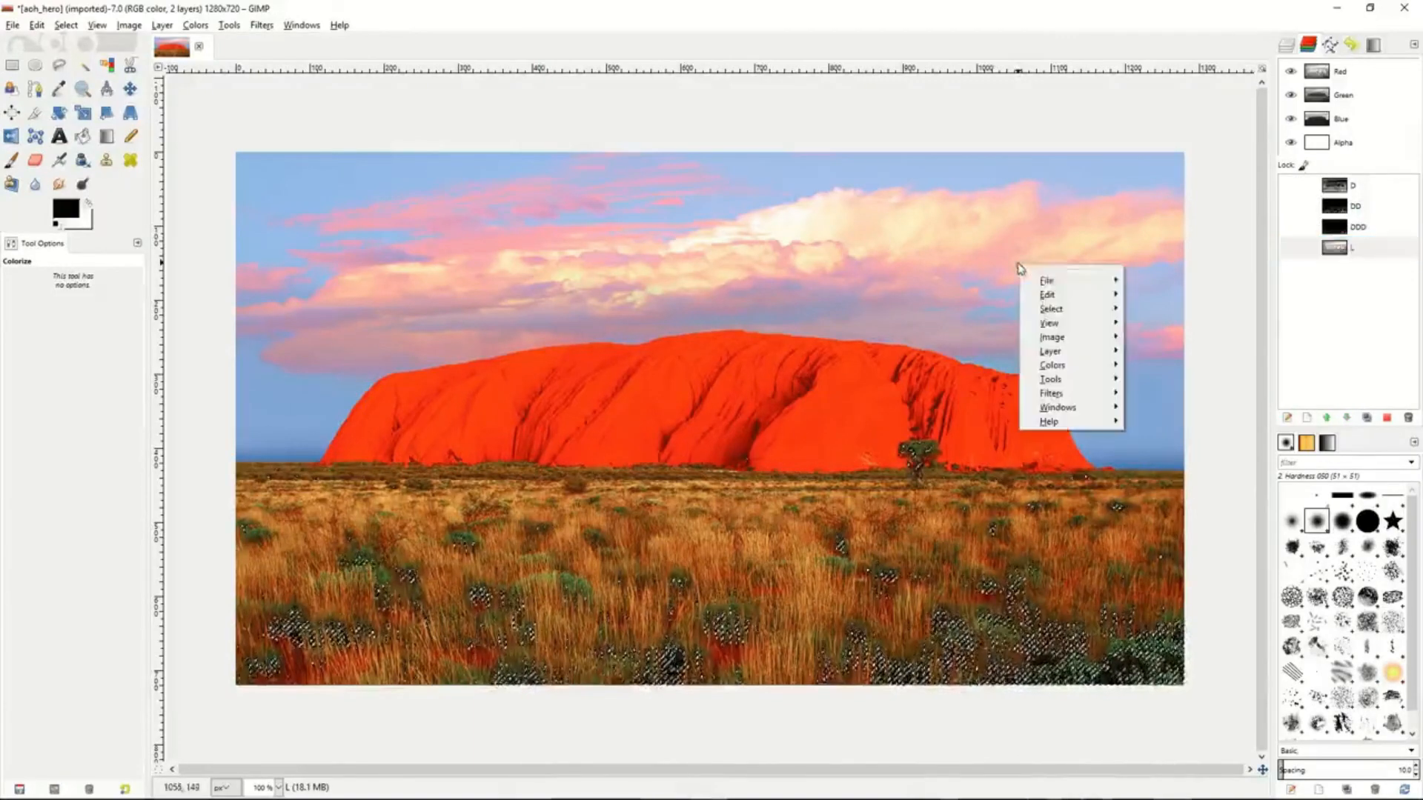
pyautogui.moveTo(1115, 311)
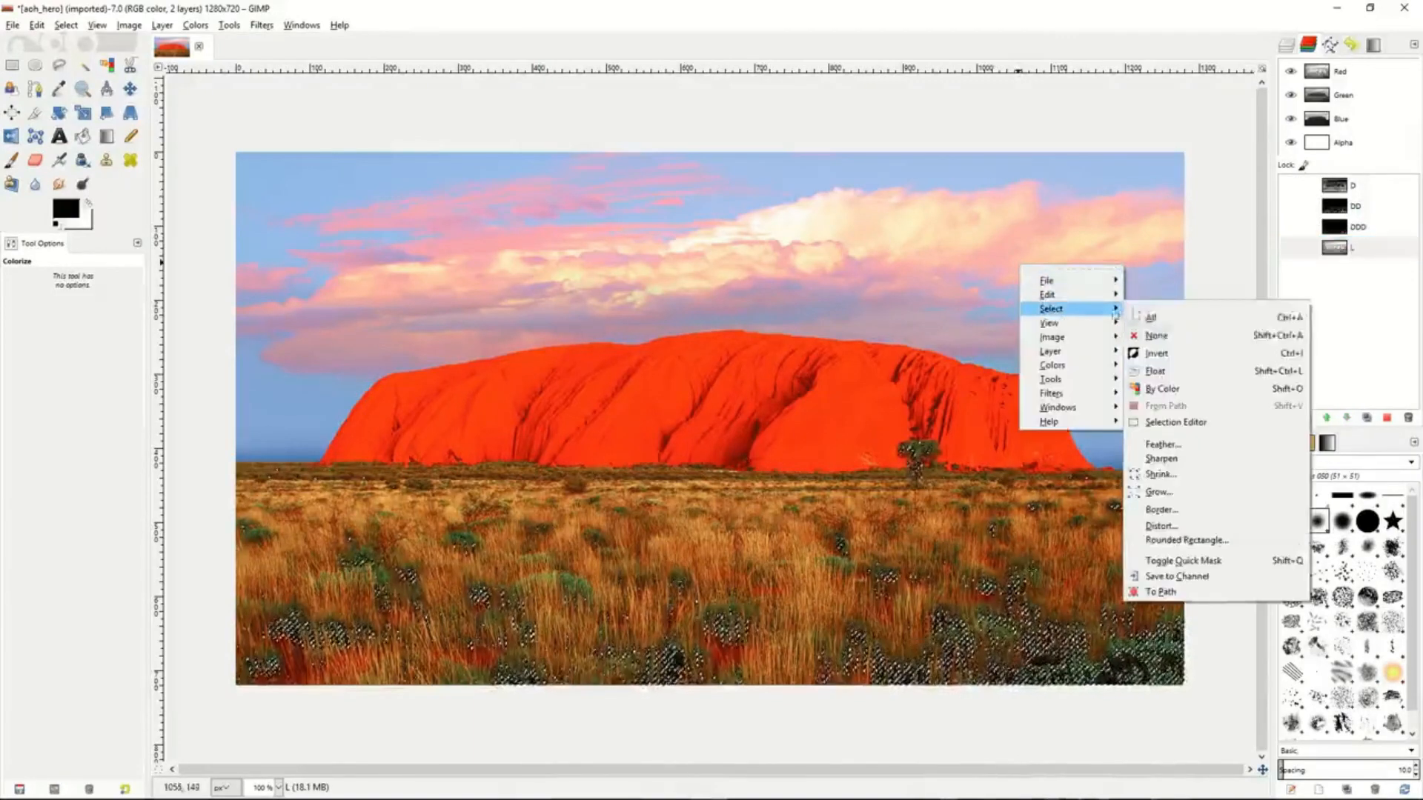
pyautogui.click(1154, 334)
# Step: Select the entire image and subtract the D channel from the selection
pyautogui.click(1362, 251)
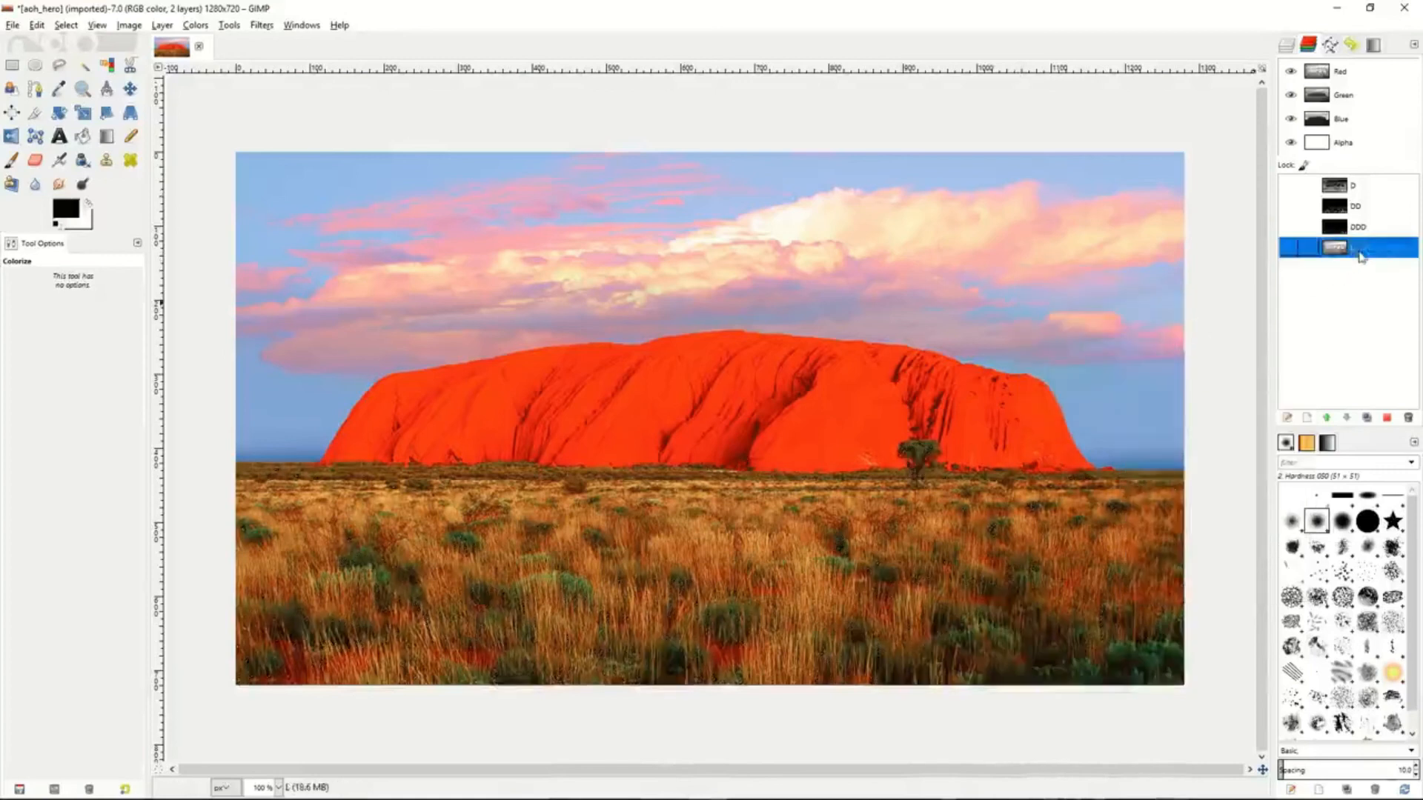
pyautogui.click(1370, 195)
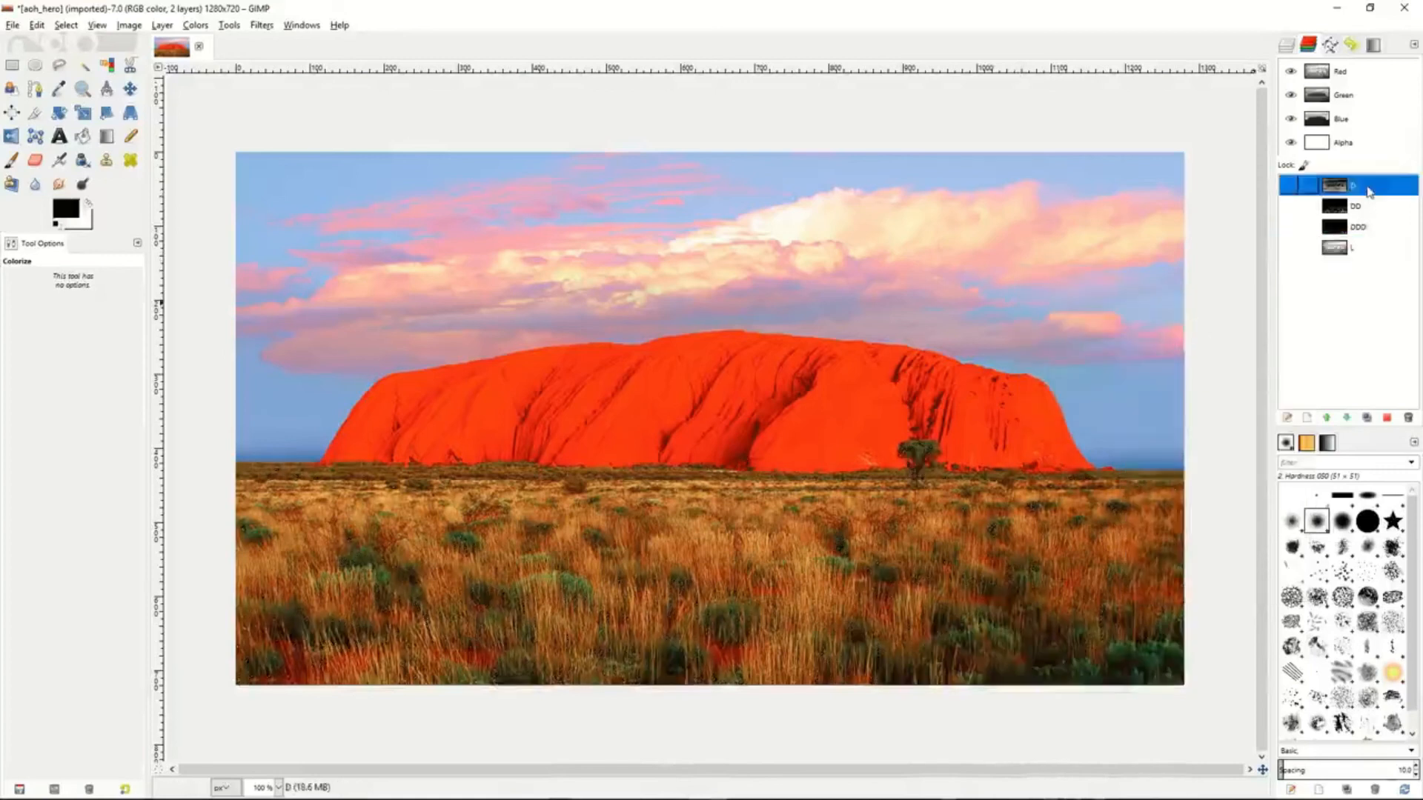
pyautogui.rightClick(996, 324)
pyautogui.moveTo(1028, 365)
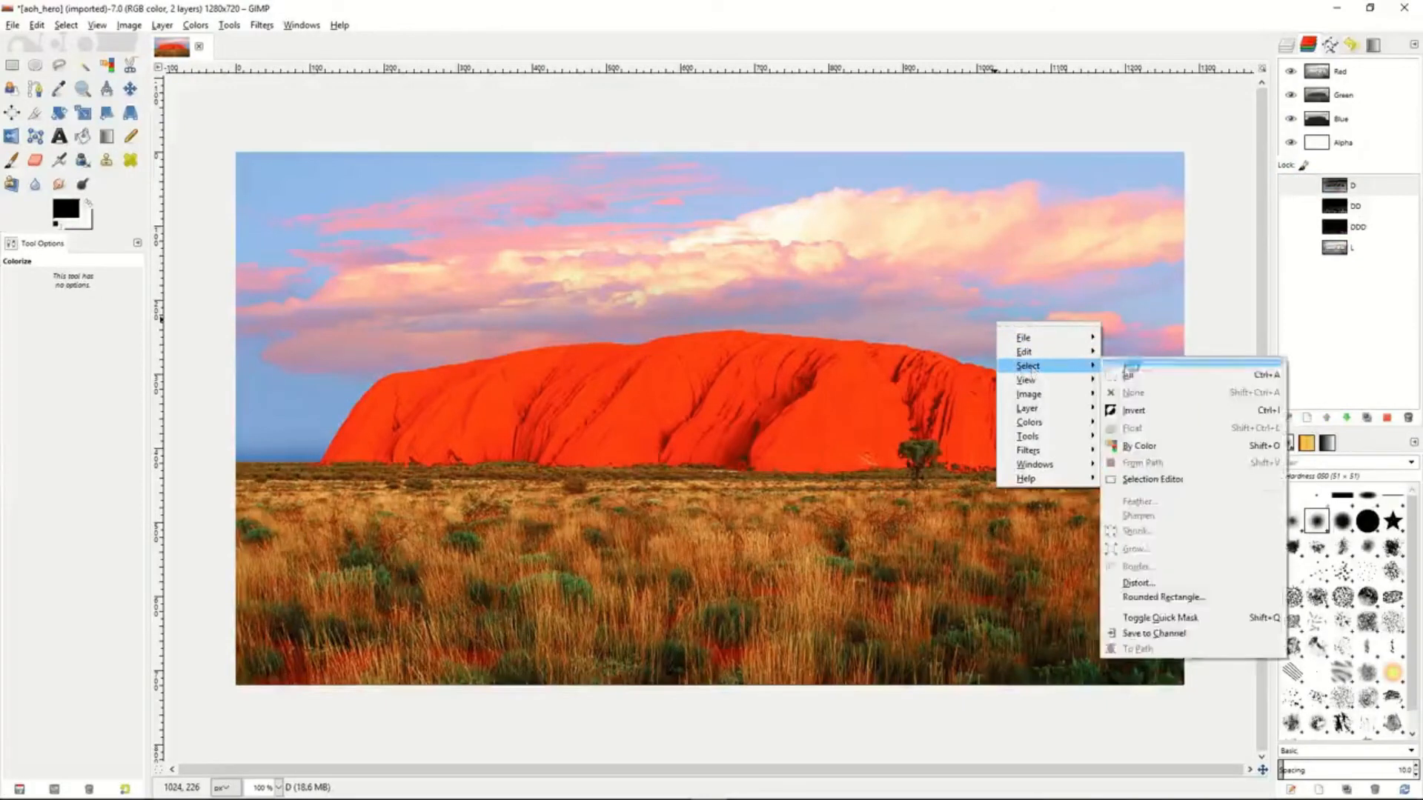
pyautogui.click(1130, 368)
pyautogui.click(1358, 196)
pyautogui.rightClick(1358, 196)
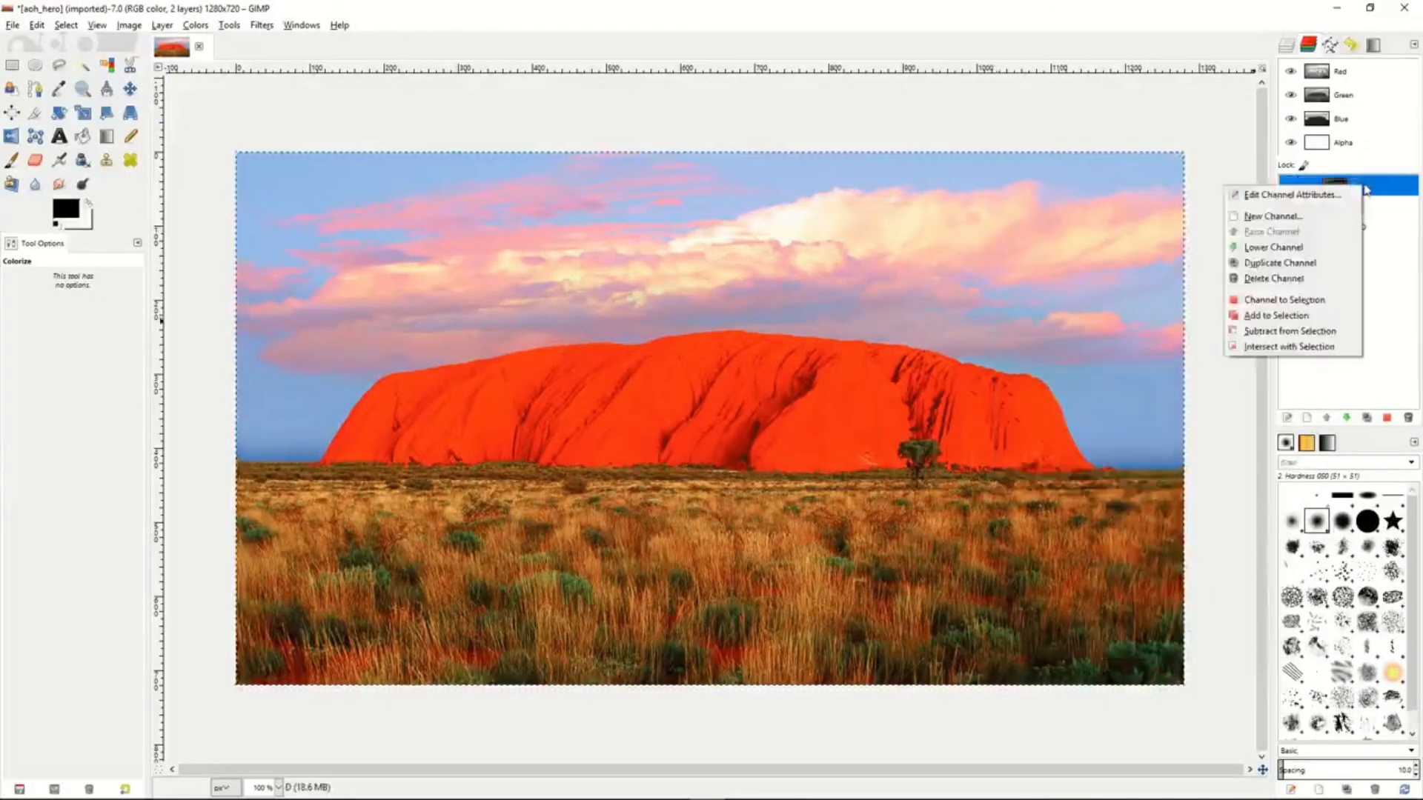
pyautogui.click(1284, 338)
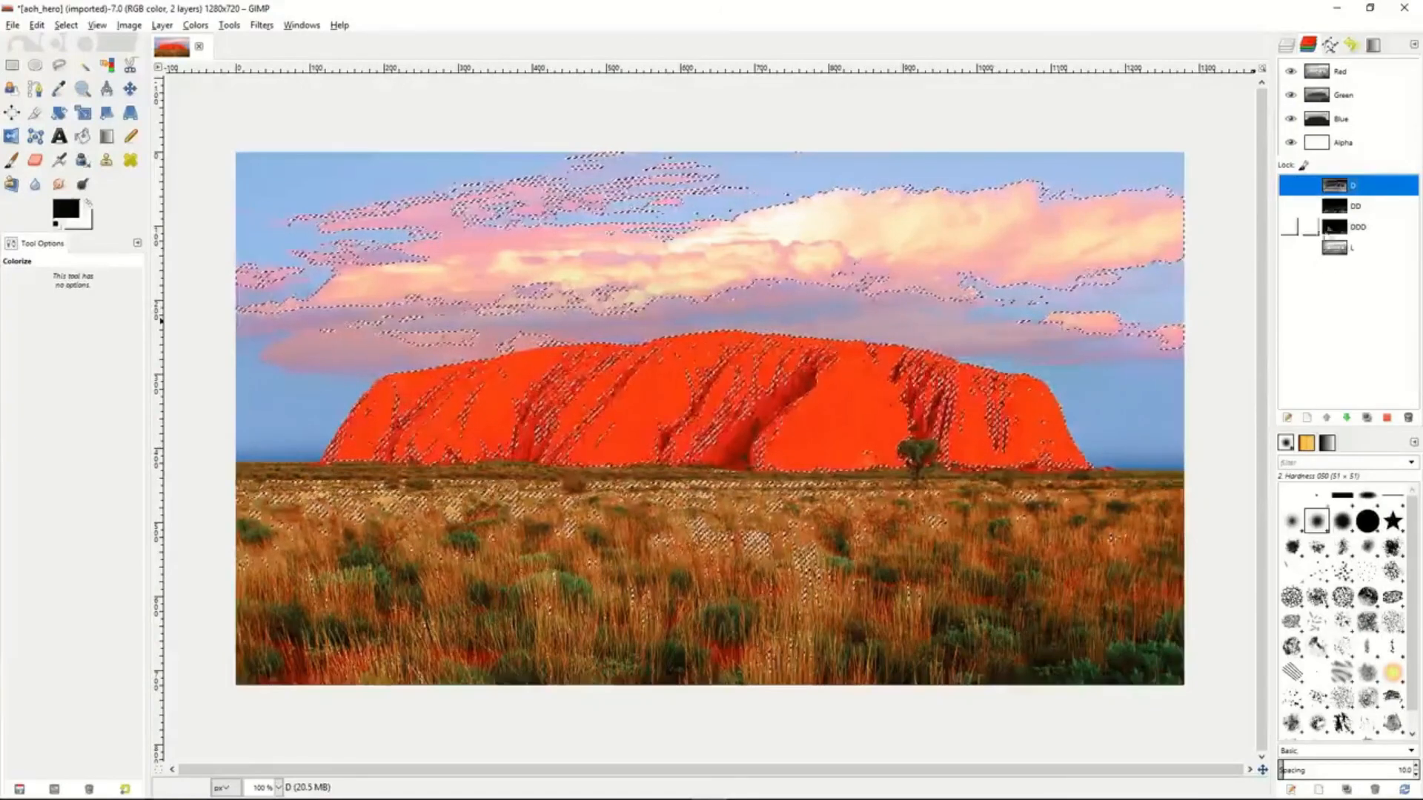
# Step: Save the current selection as a channel named LL
pyautogui.click(73, 26)
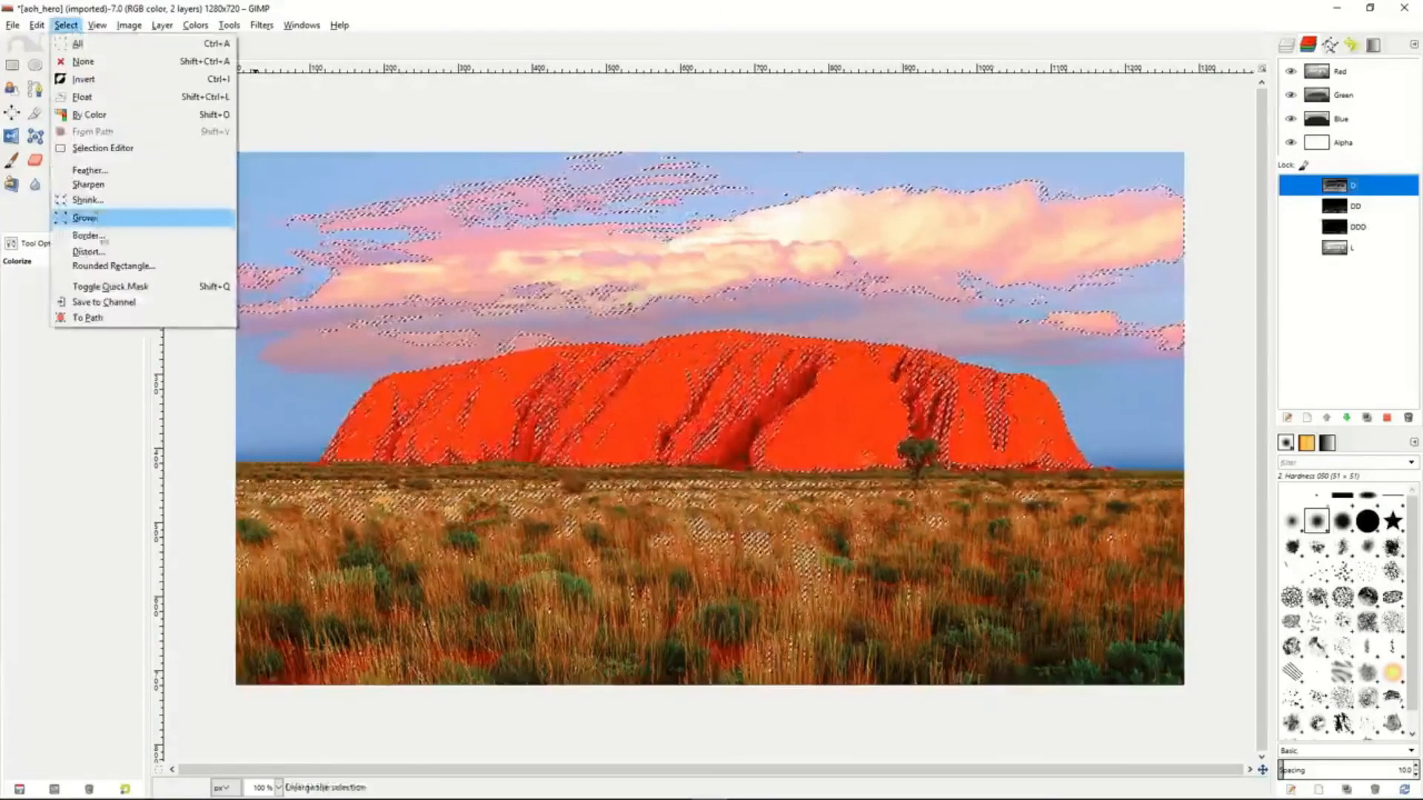
pyautogui.click(95, 303)
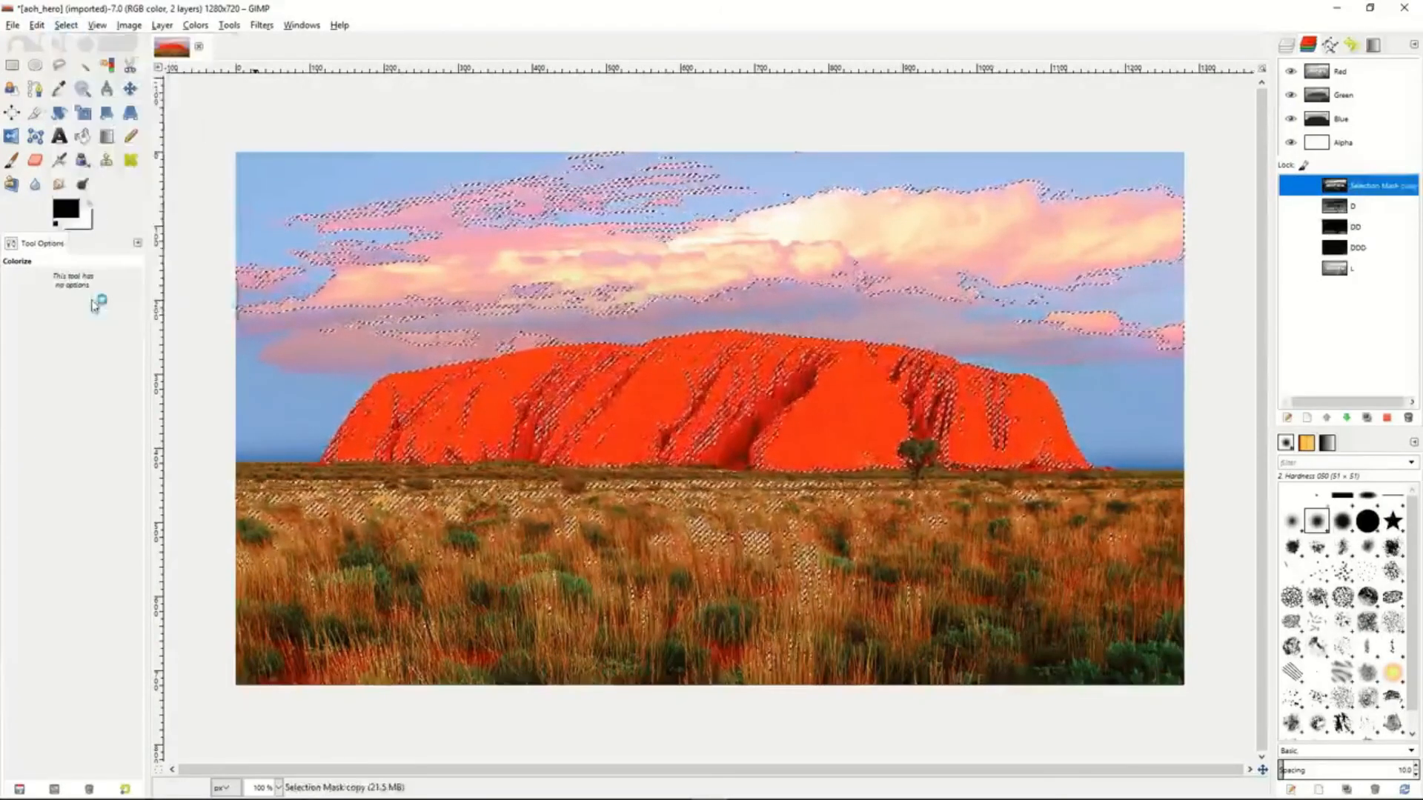
pyautogui.doubleClick(1370, 190)
pyautogui.write('LL')
pyautogui.press('Return')
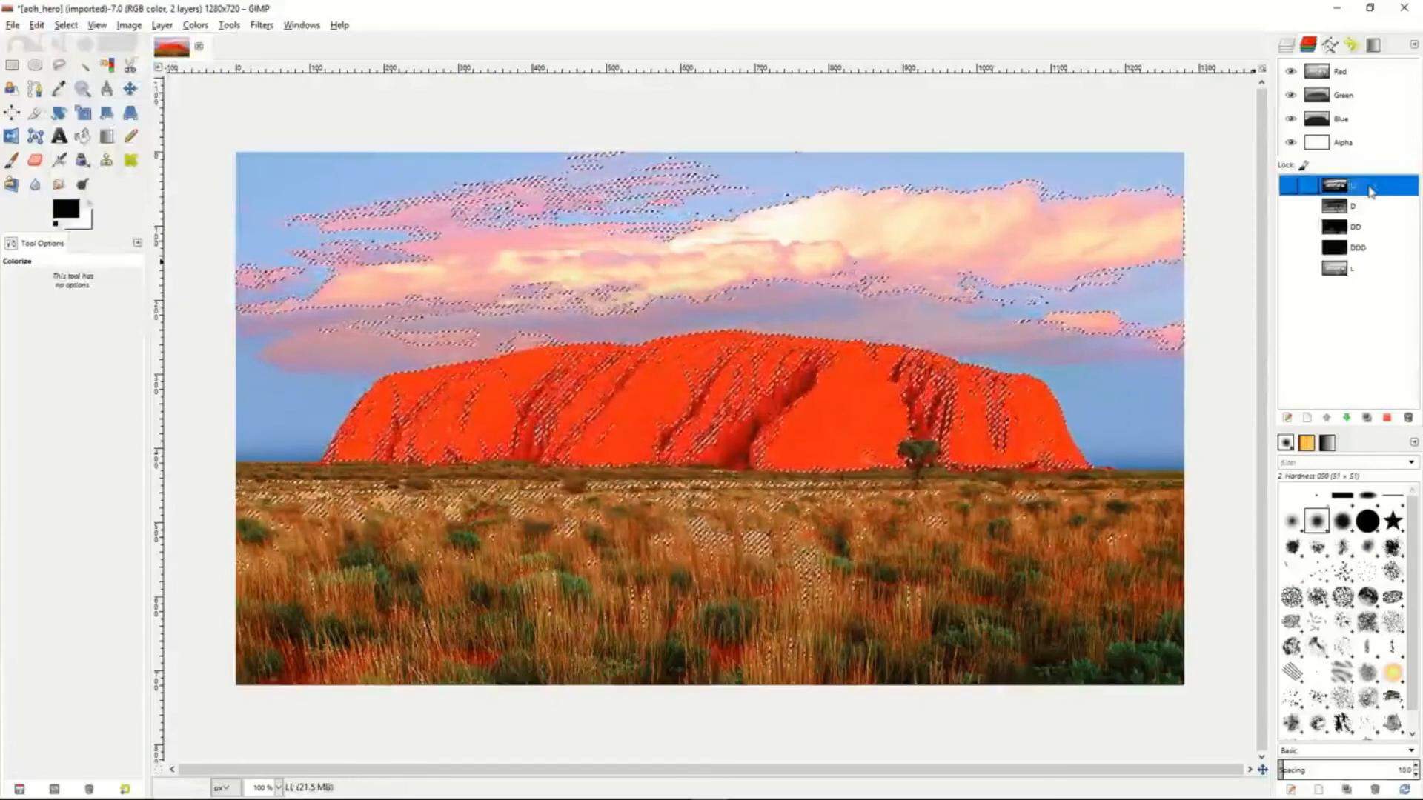
# Step: Subtract the D channel from the LL selection and save the result as a channel named LLL
pyautogui.click(1368, 207)
pyautogui.rightClick(1368, 207)
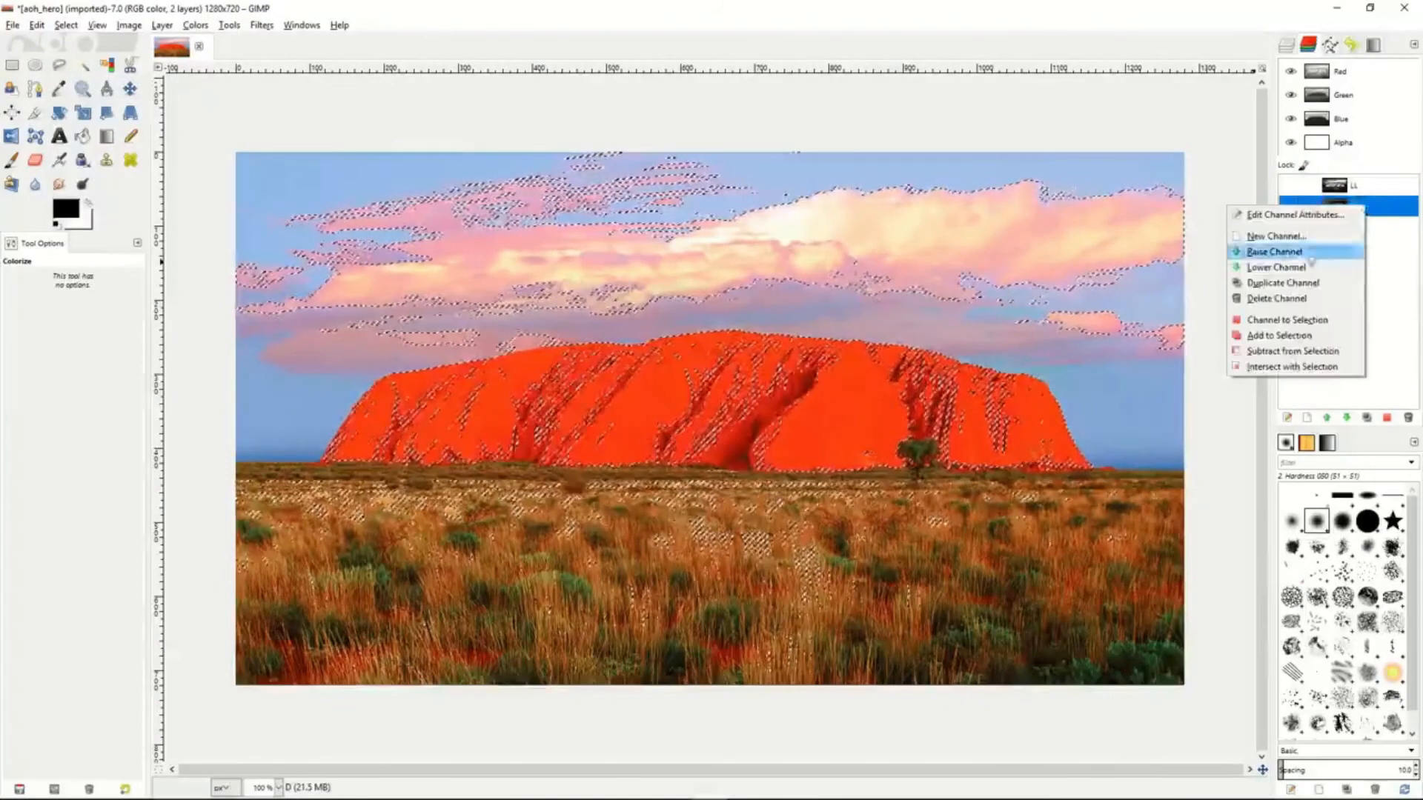
pyautogui.click(1285, 352)
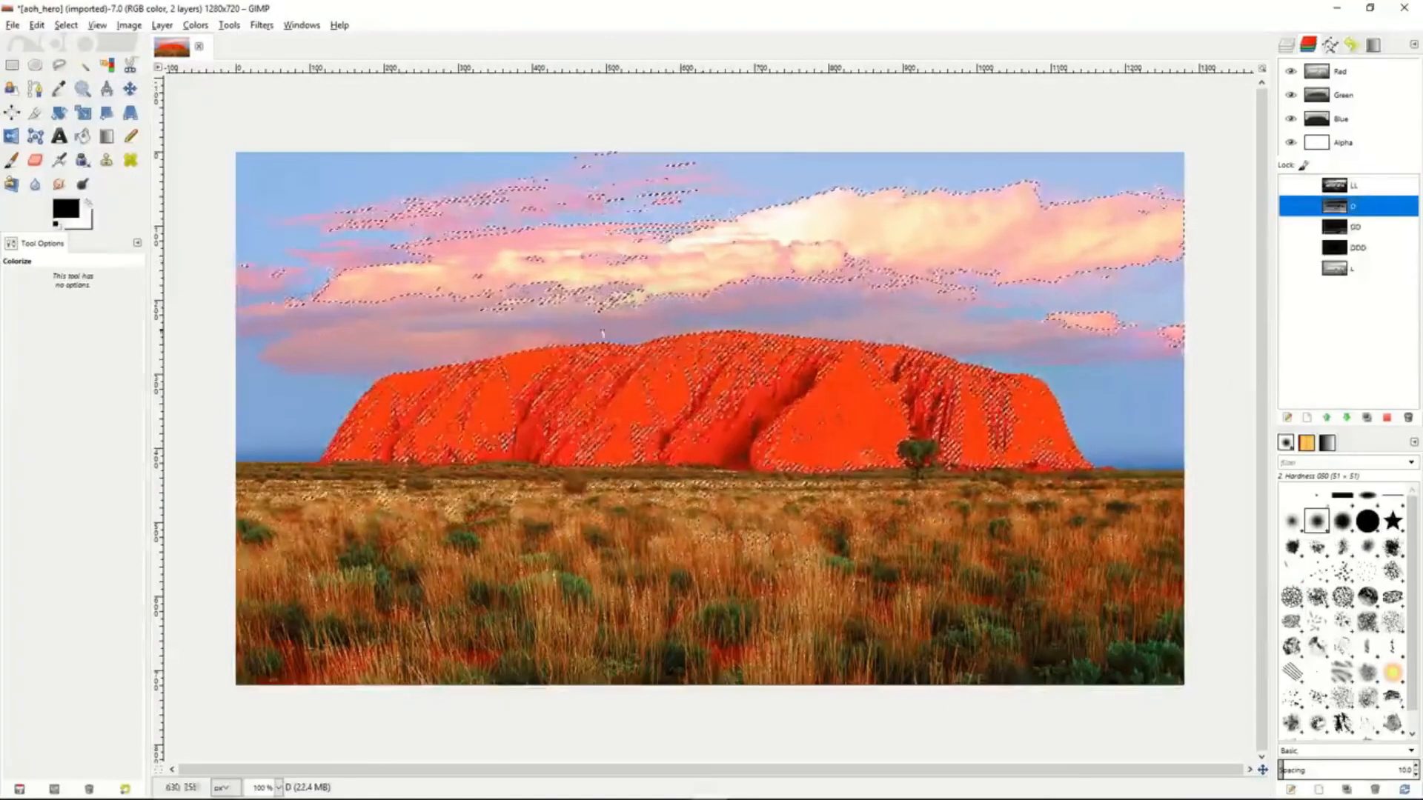
pyautogui.click(65, 28)
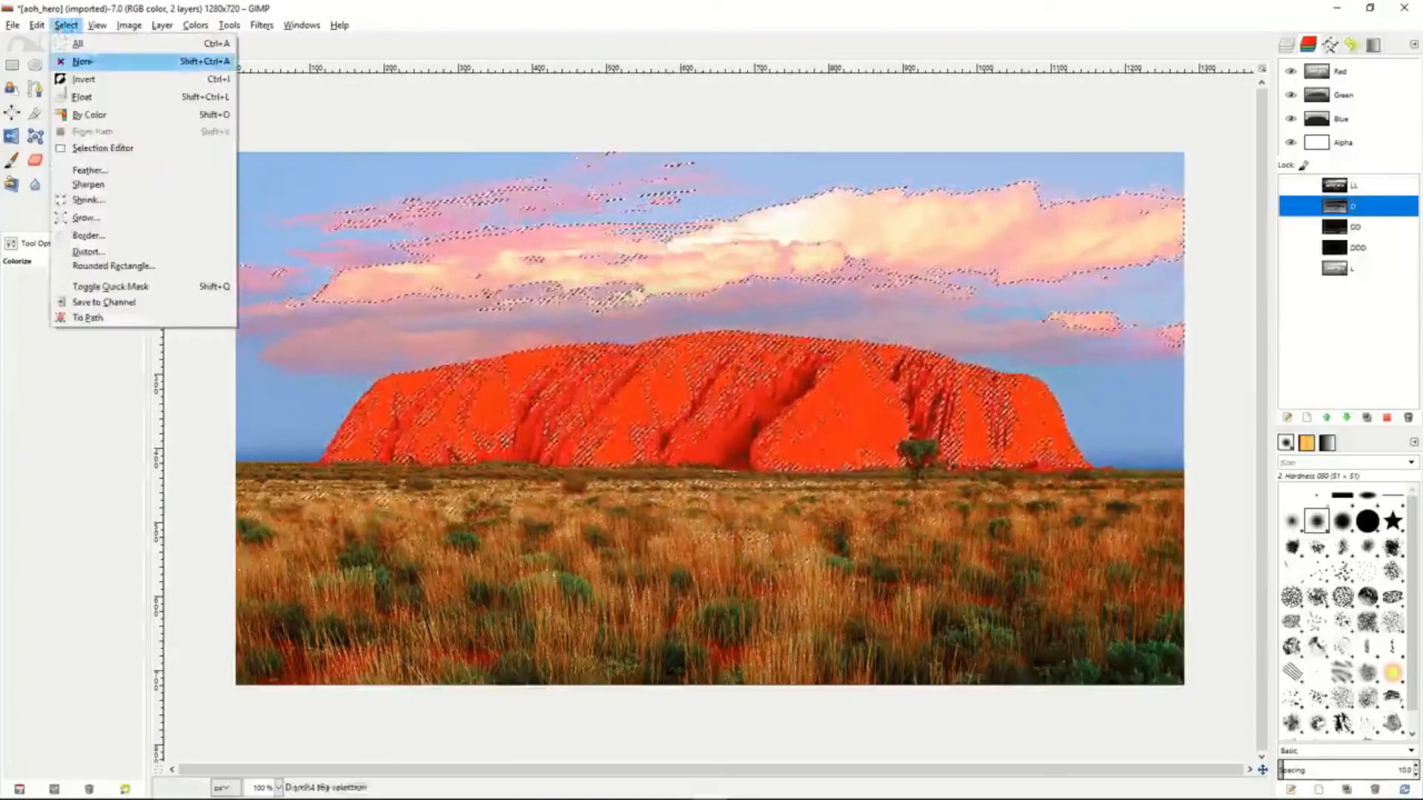
pyautogui.click(104, 304)
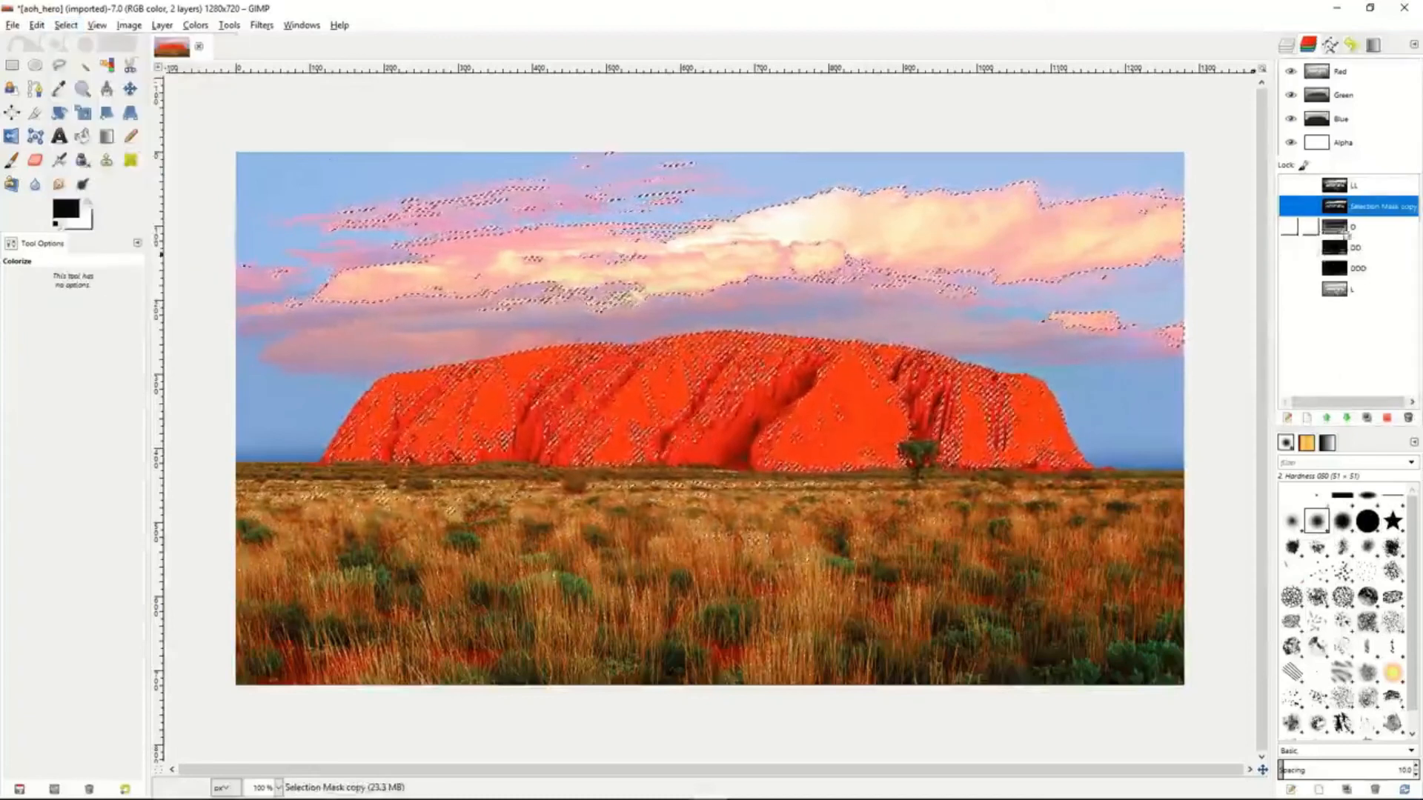
pyautogui.doubleClick(1369, 207)
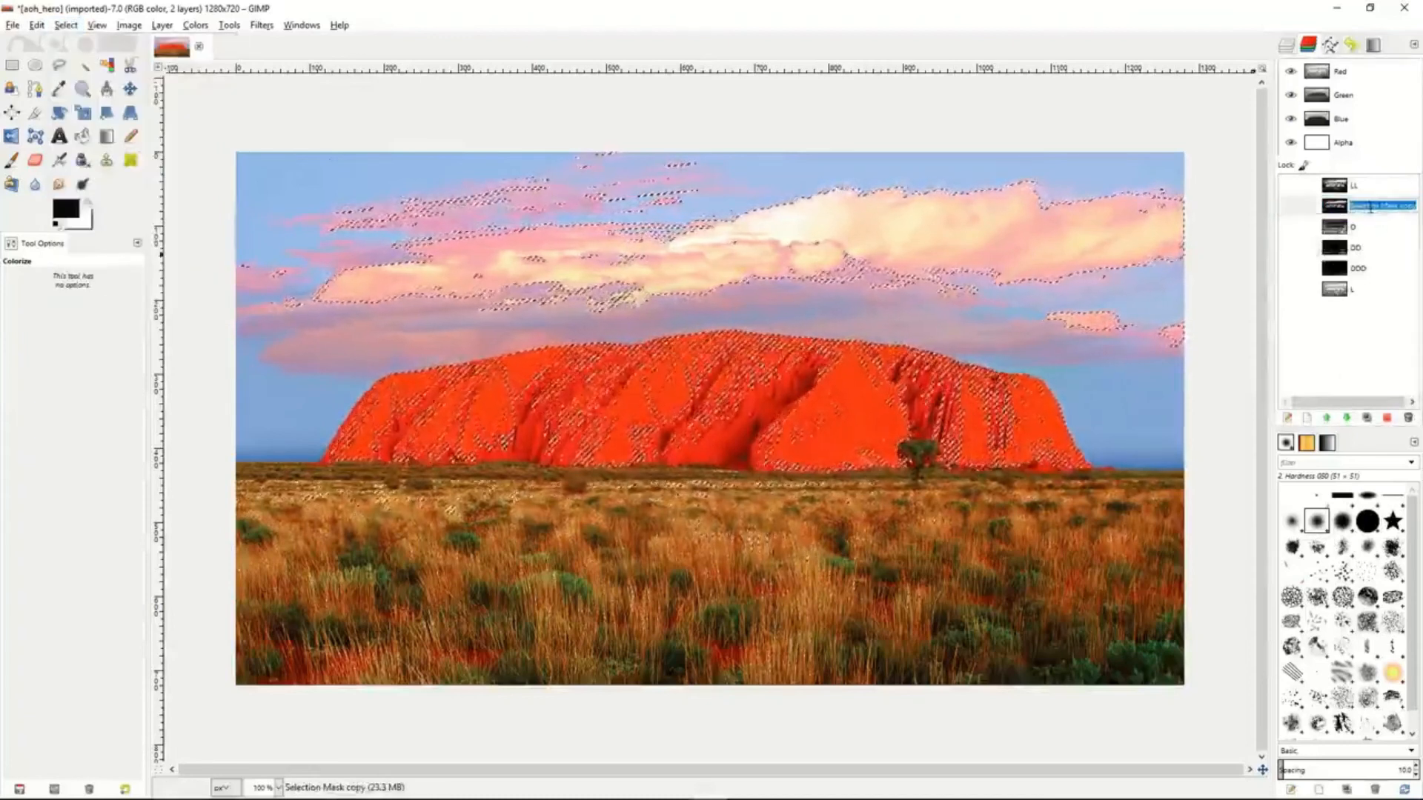
pyautogui.write('LLL')
pyautogui.press('Return')
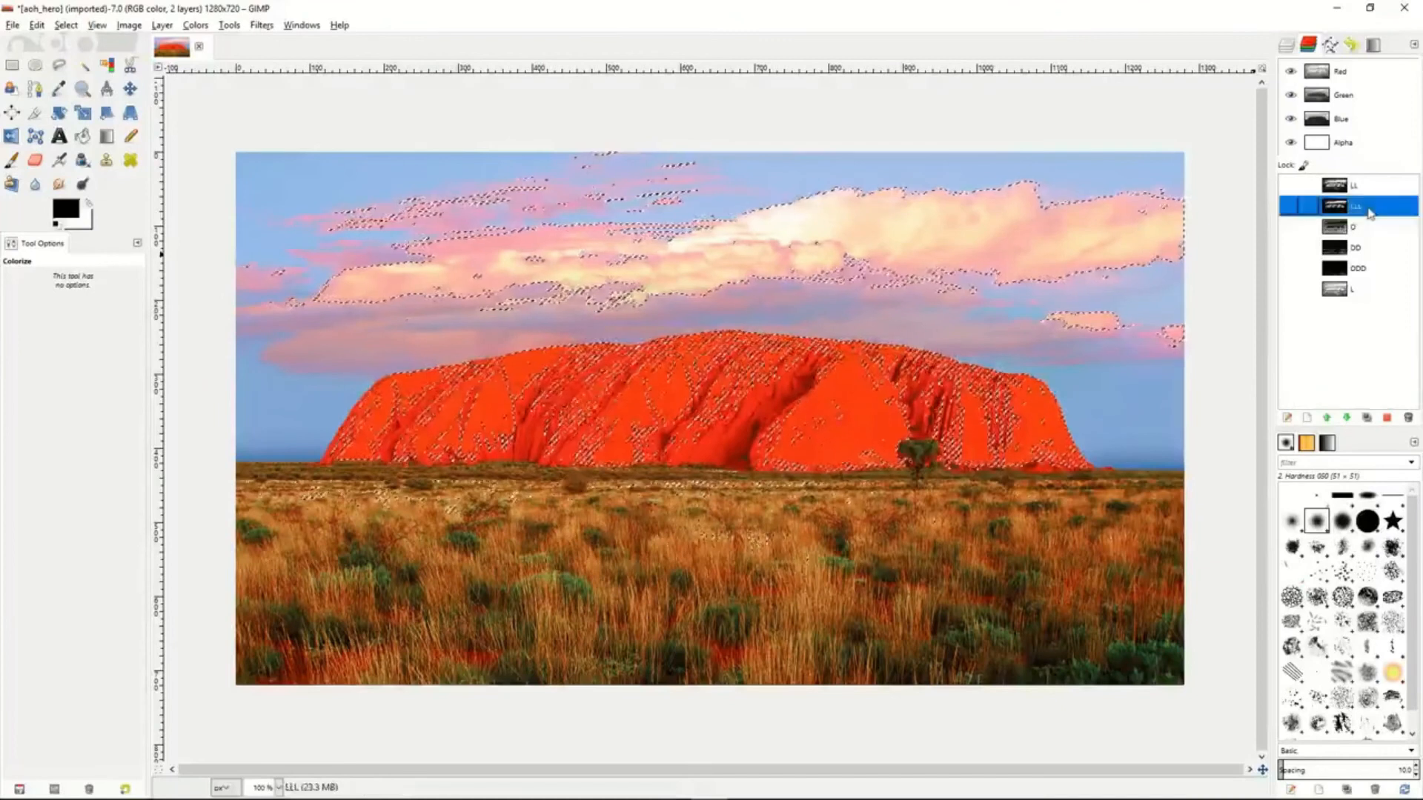
# Step: Reorder the channels so that LL and LLL sit below the L channel
pyautogui.moveTo(1360, 192); pyautogui.dragTo(1355, 296)
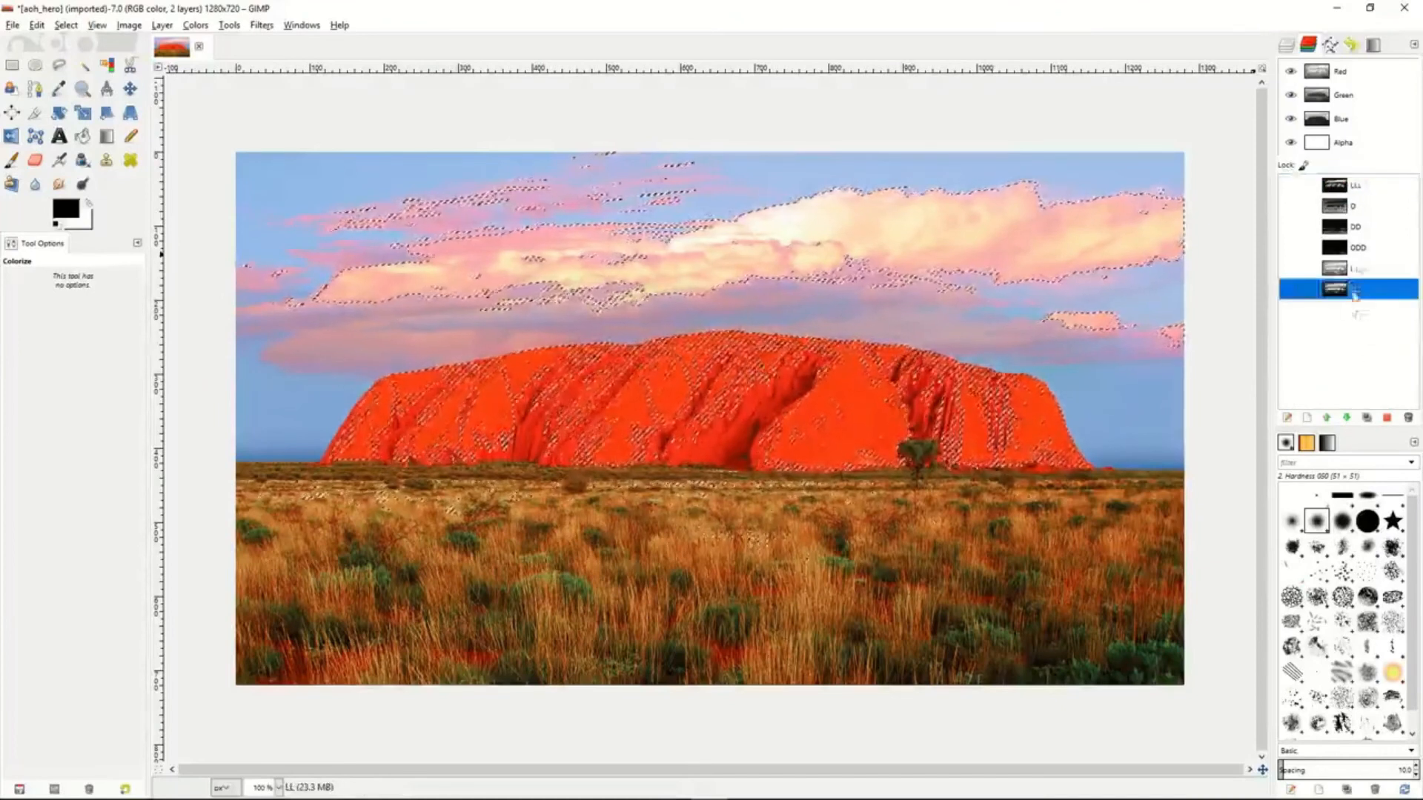
pyautogui.moveTo(1366, 191); pyautogui.dragTo(1359, 303)
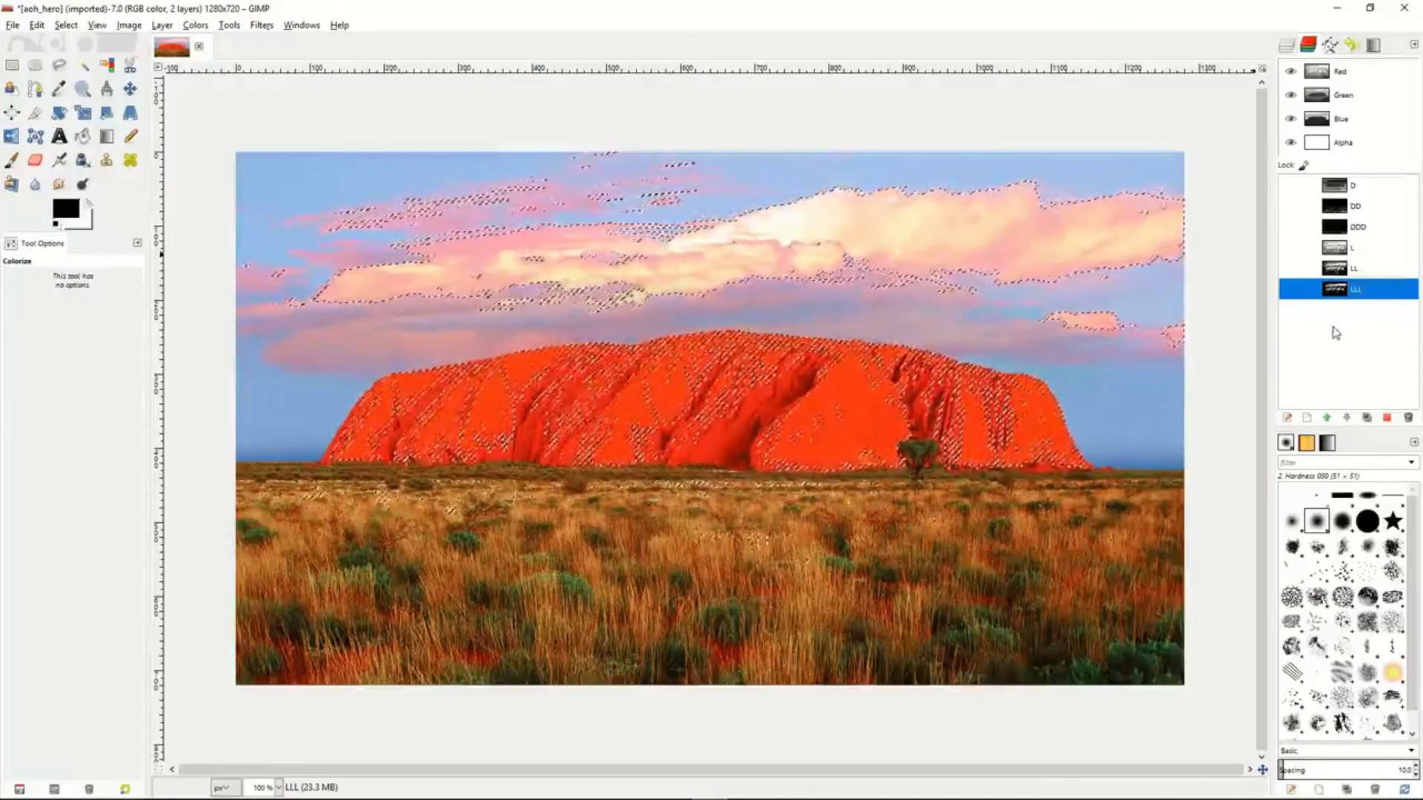
pyautogui.keyDown('ctrl'); pyautogui.click(1319, 294); pyautogui.keyUp('ctrl')
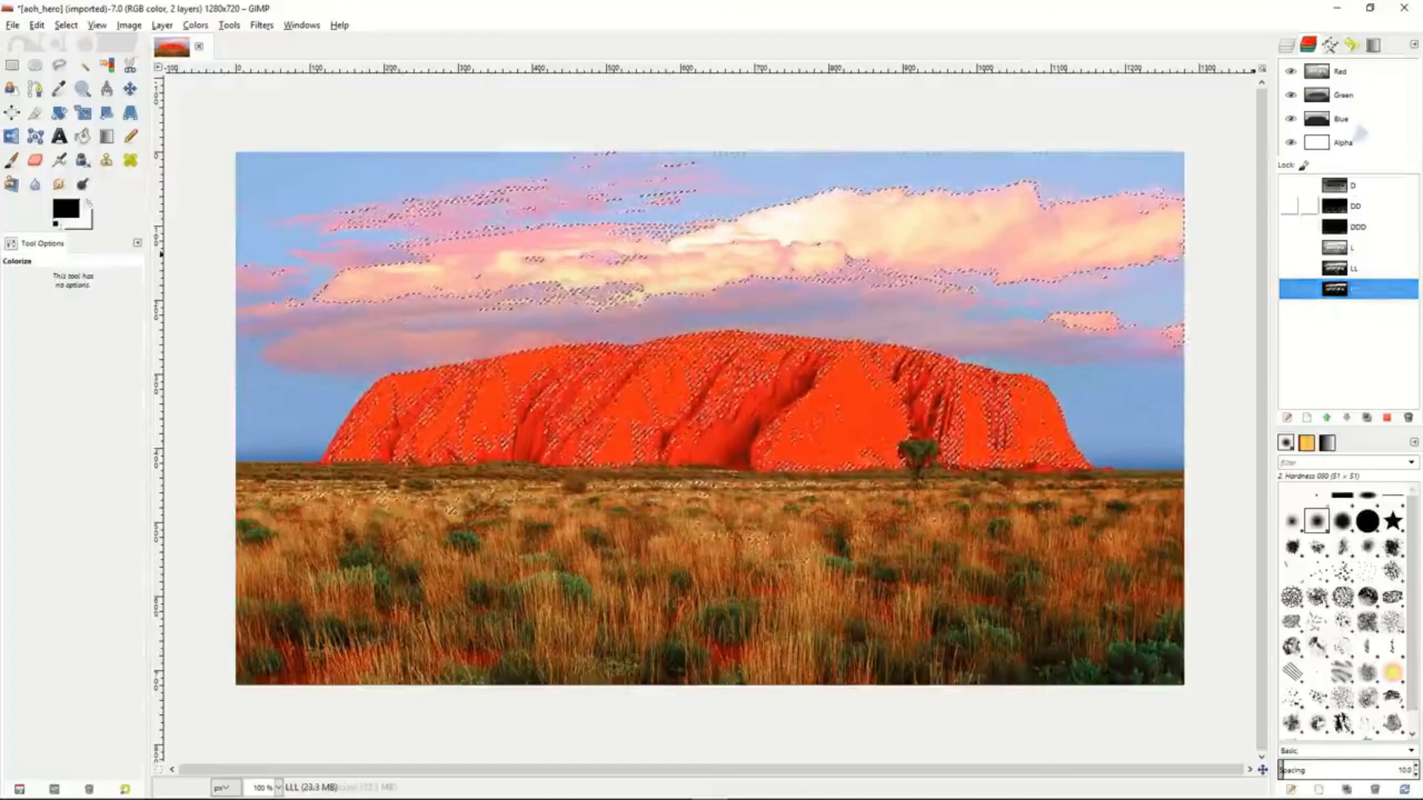
# Step: Rename the copied aoh_hero.jpg layer as LightMask
pyautogui.click(1287, 45)
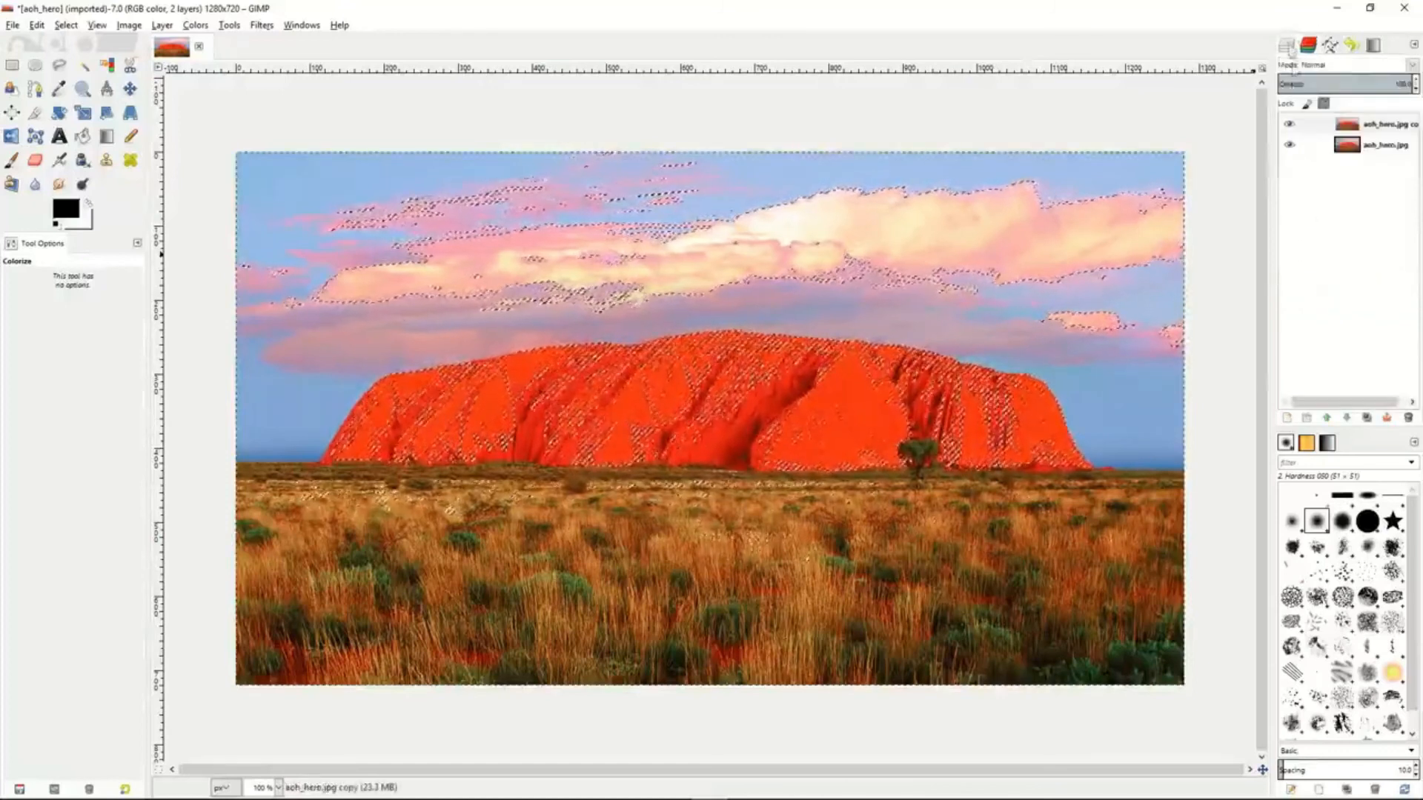
pyautogui.click(1331, 129)
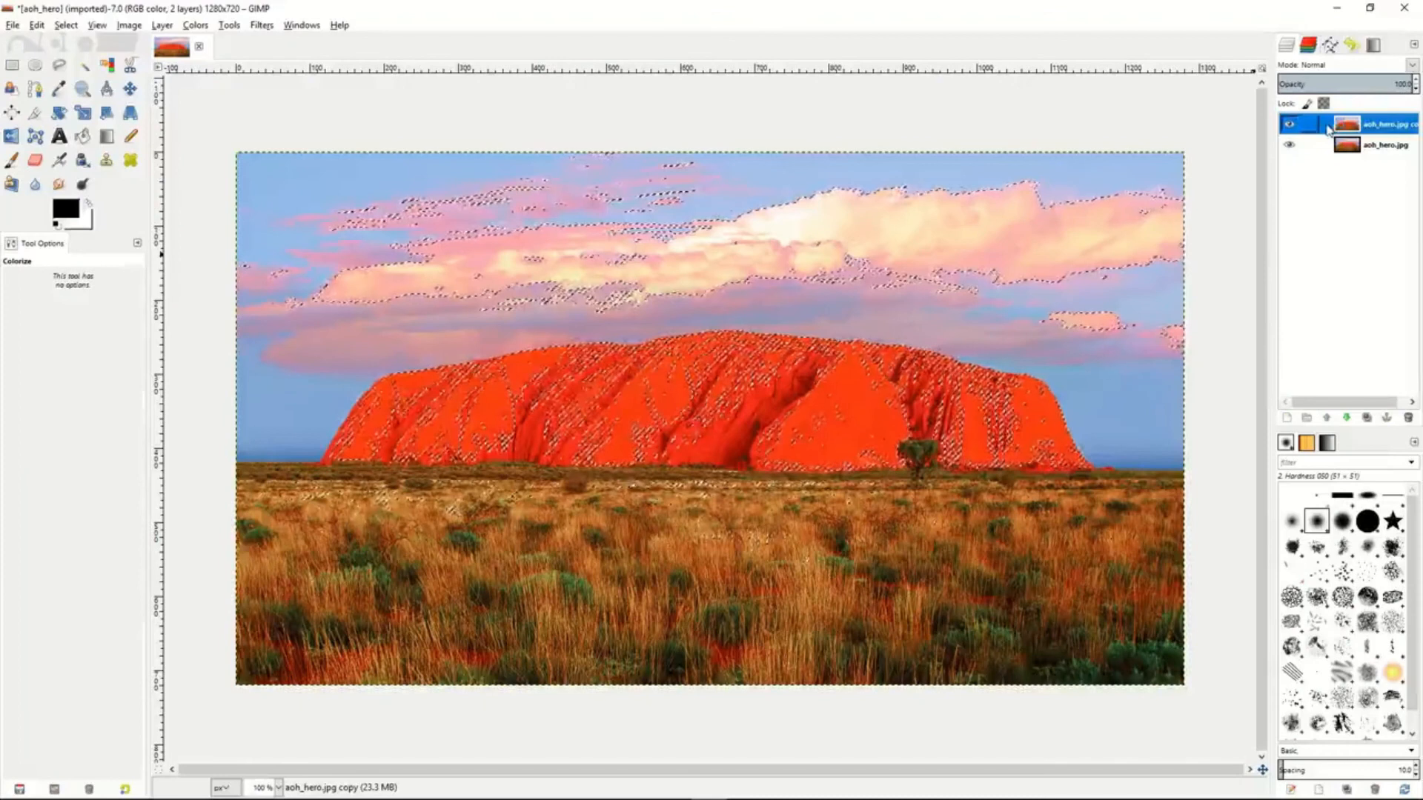
pyautogui.doubleClick(1382, 129)
pyautogui.write('UluhtMask')
pyautogui.press('Return')
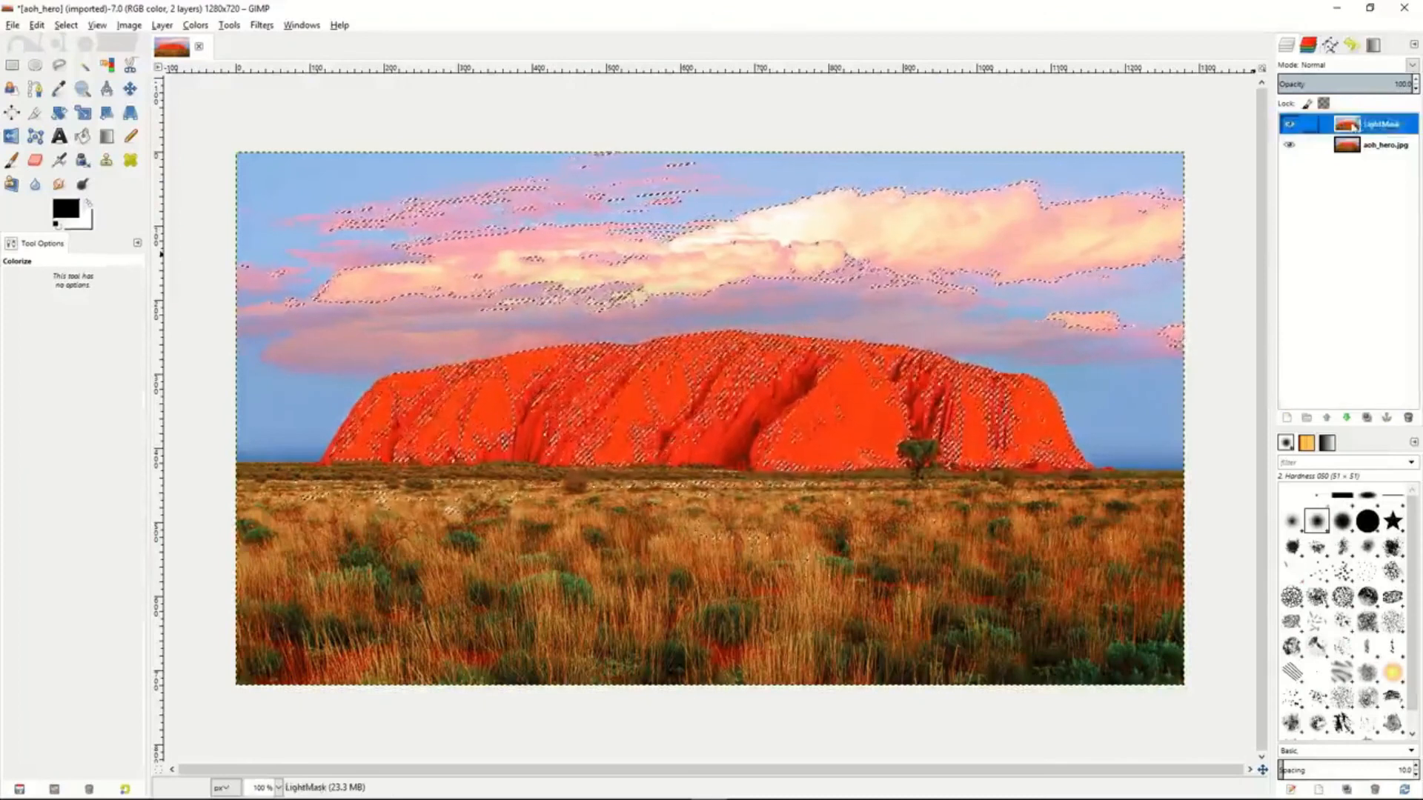
# Step: Duplicate the LightMask layer and rename the copy as DarkMask
pyautogui.click(1366, 418)
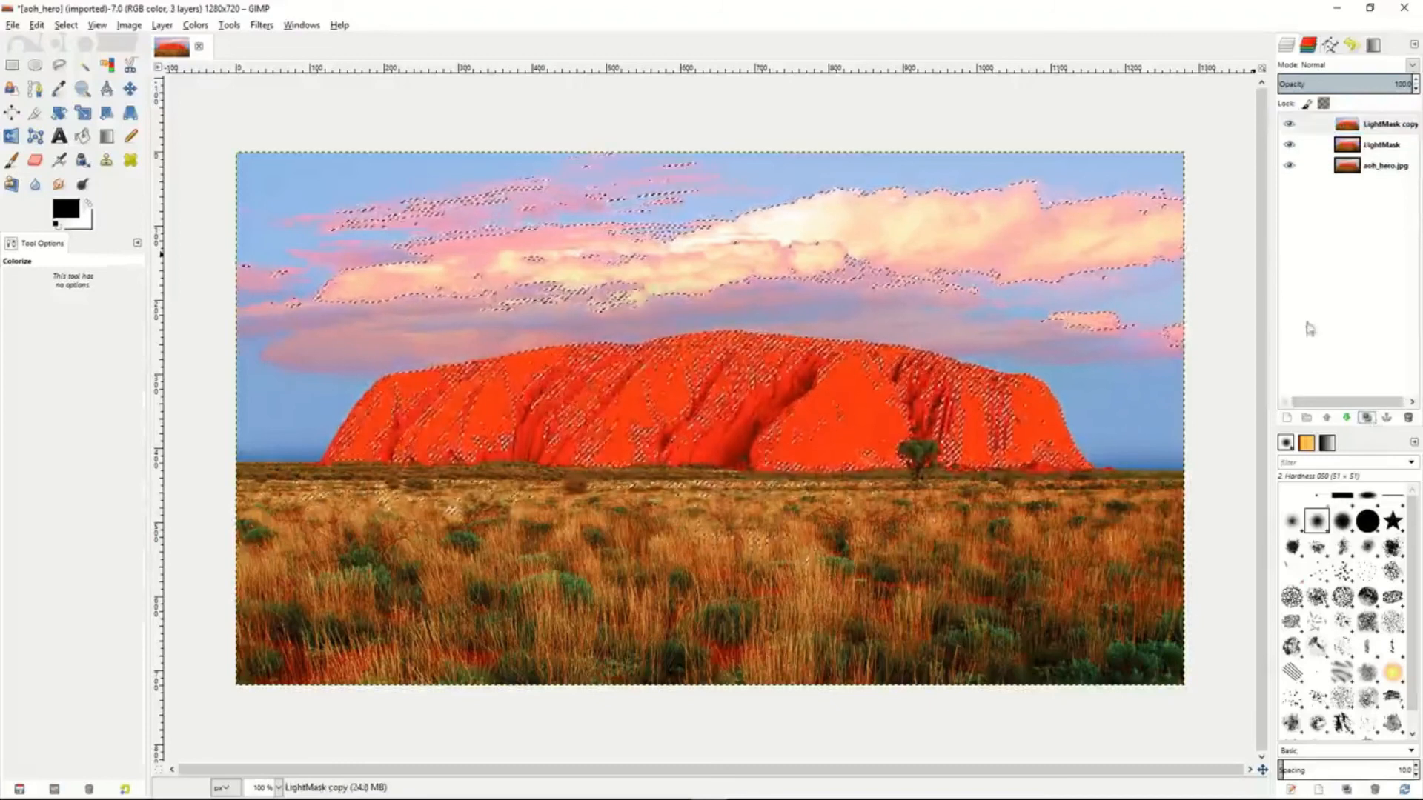
pyautogui.doubleClick(1375, 127)
pyautogui.write('DarkMask')
pyautogui.press('Return')
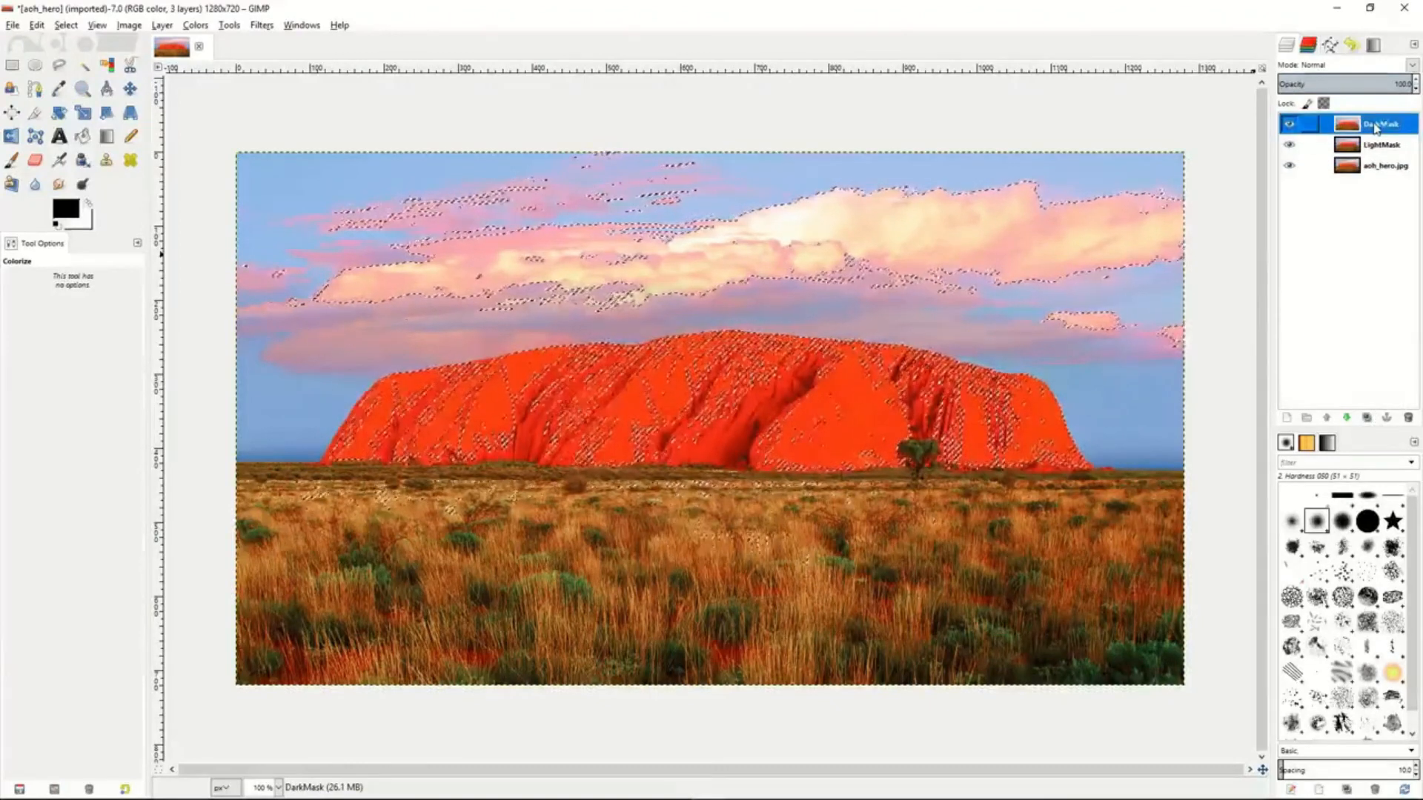
# Step: Make the LightMask layer active and remove the remaining luminosity selection from the image
pyautogui.click(1327, 147)
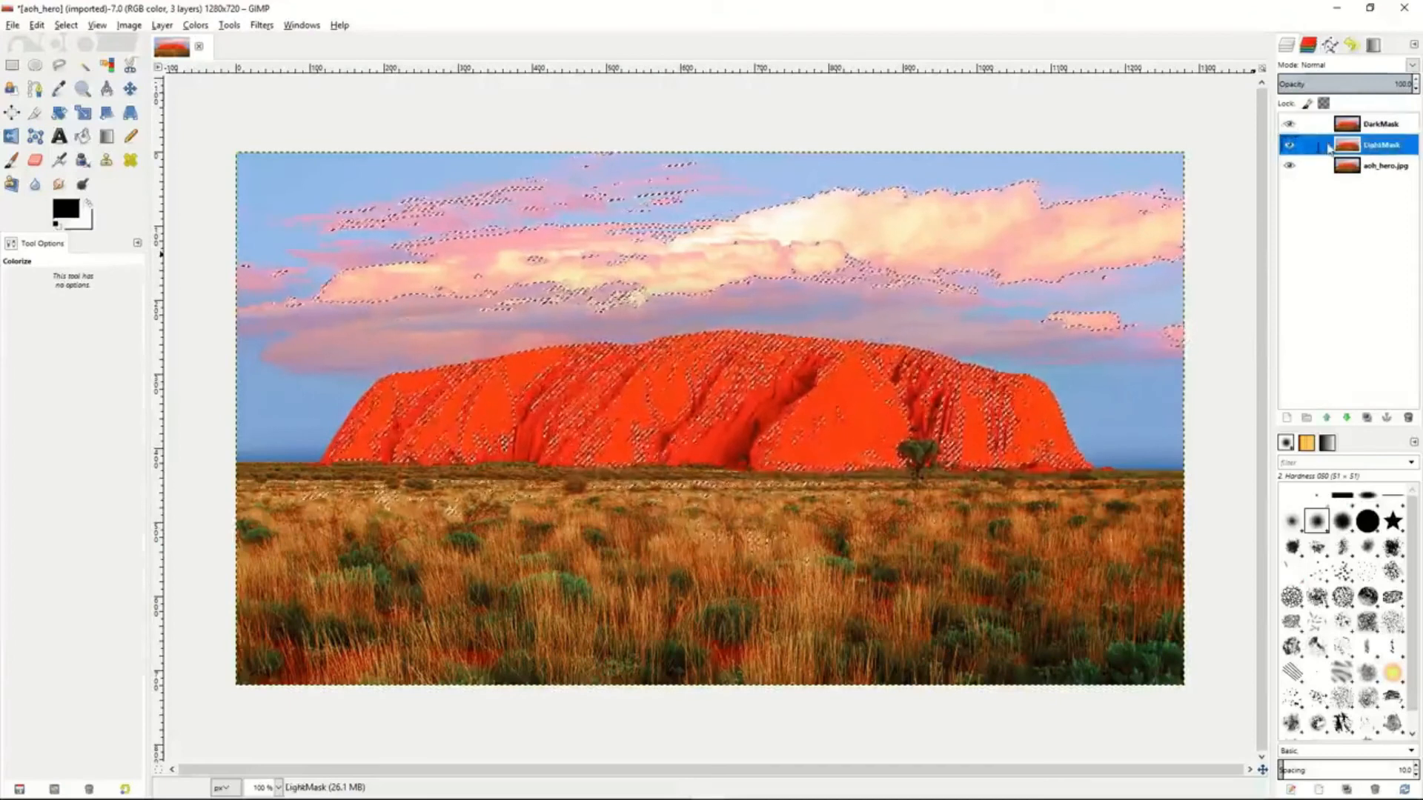
pyautogui.rightClick(1328, 148)
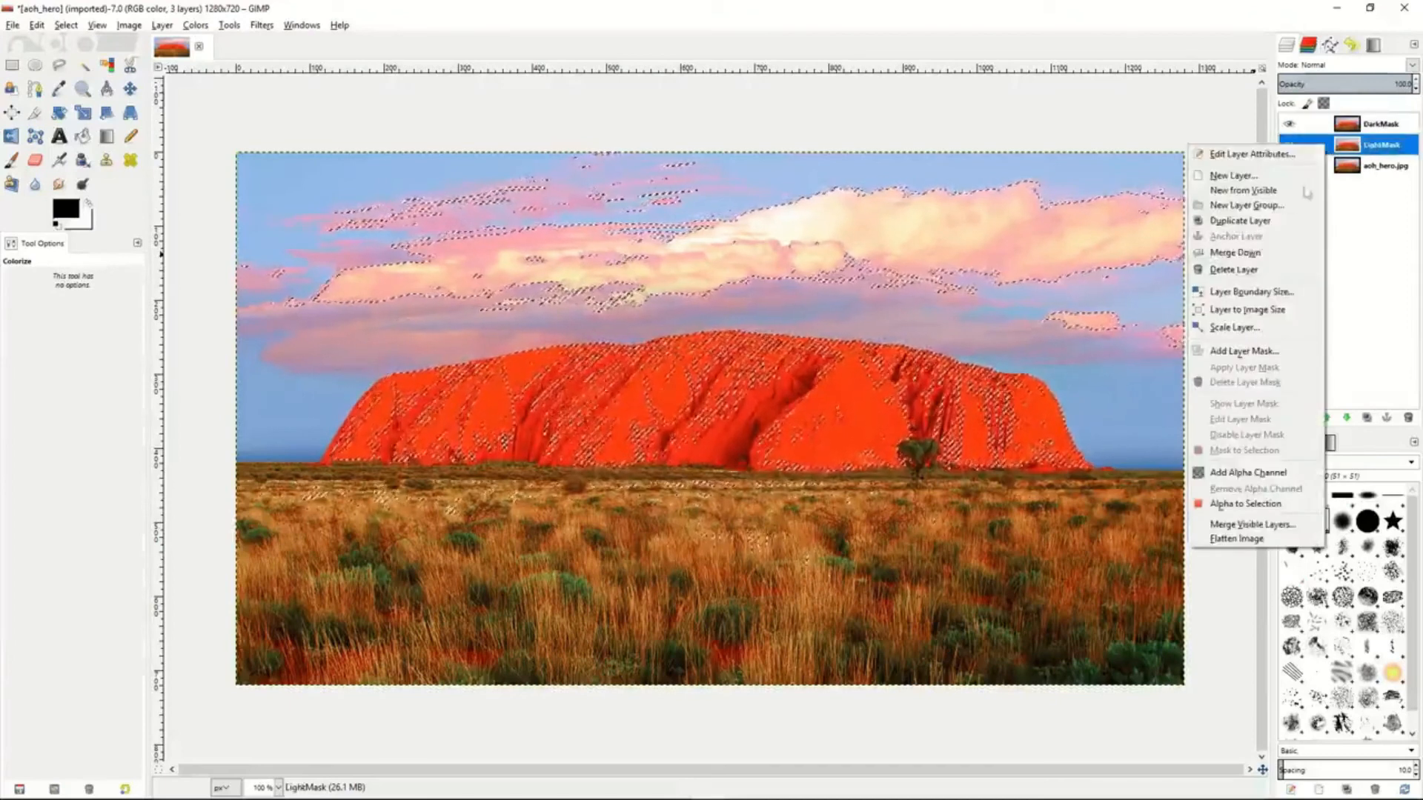
pyautogui.click(1010, 339)
pyautogui.rightClick(1006, 342)
pyautogui.moveTo(1037, 384)
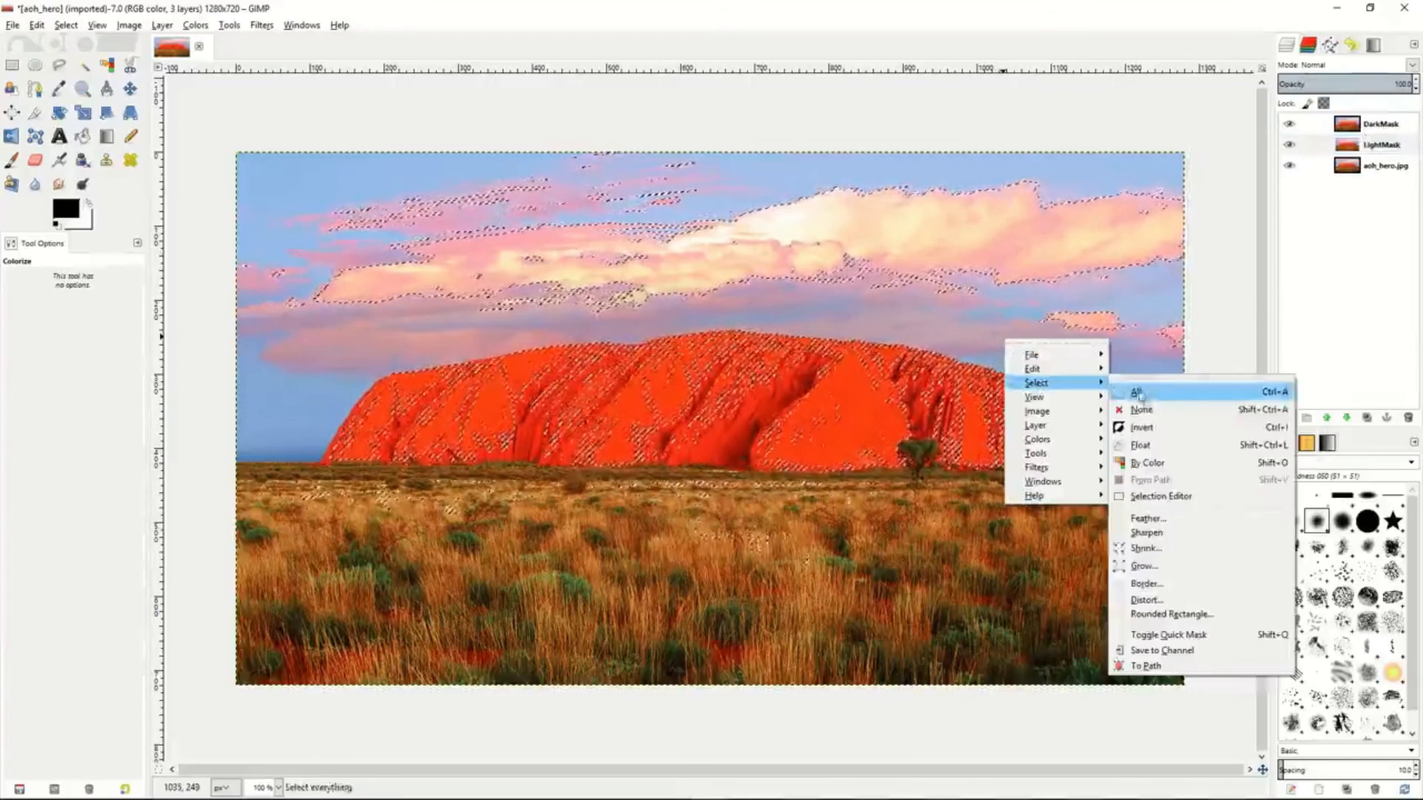
pyautogui.click(1150, 407)
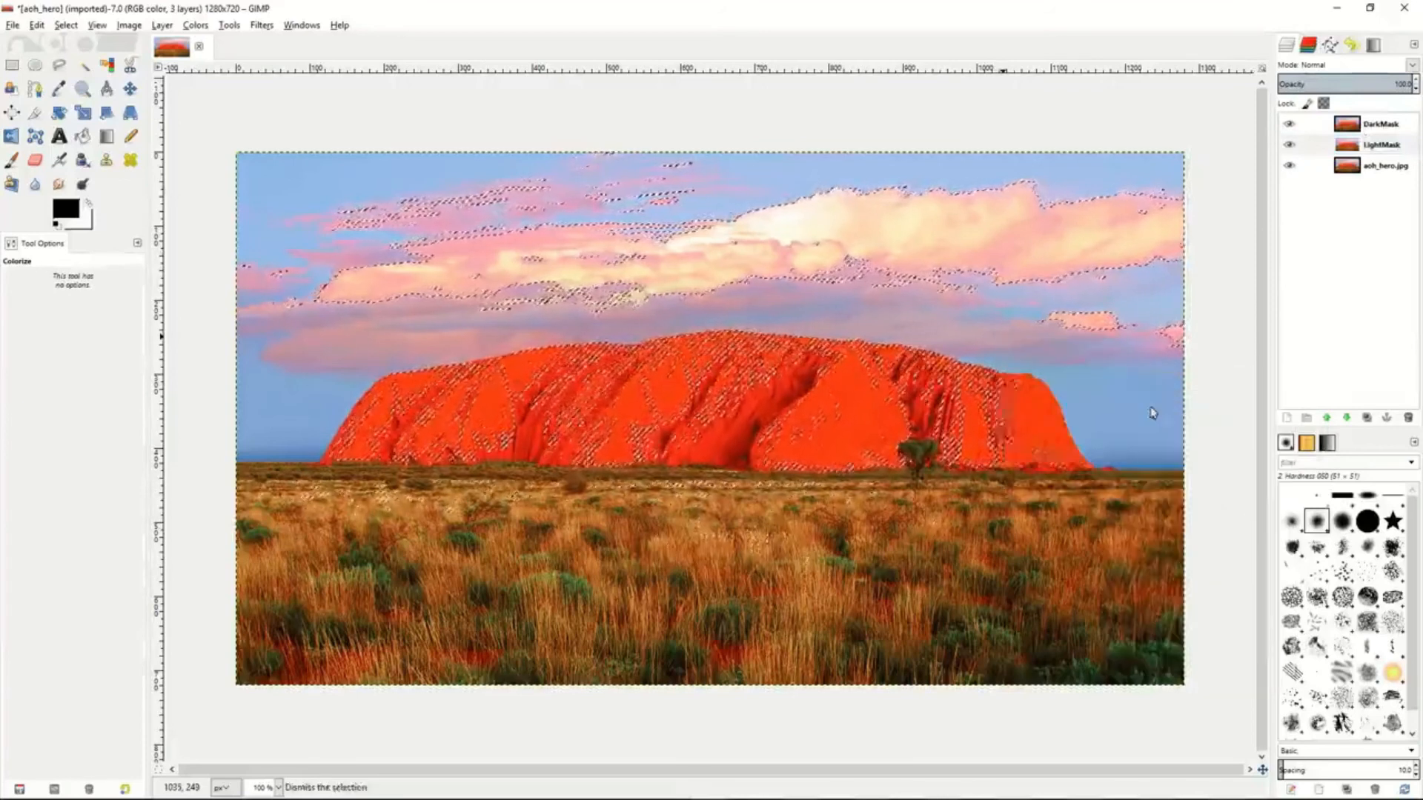
# Step: Add a layer mask to the LightMask layer, initialized from the L channel
pyautogui.rightClick(1328, 147)
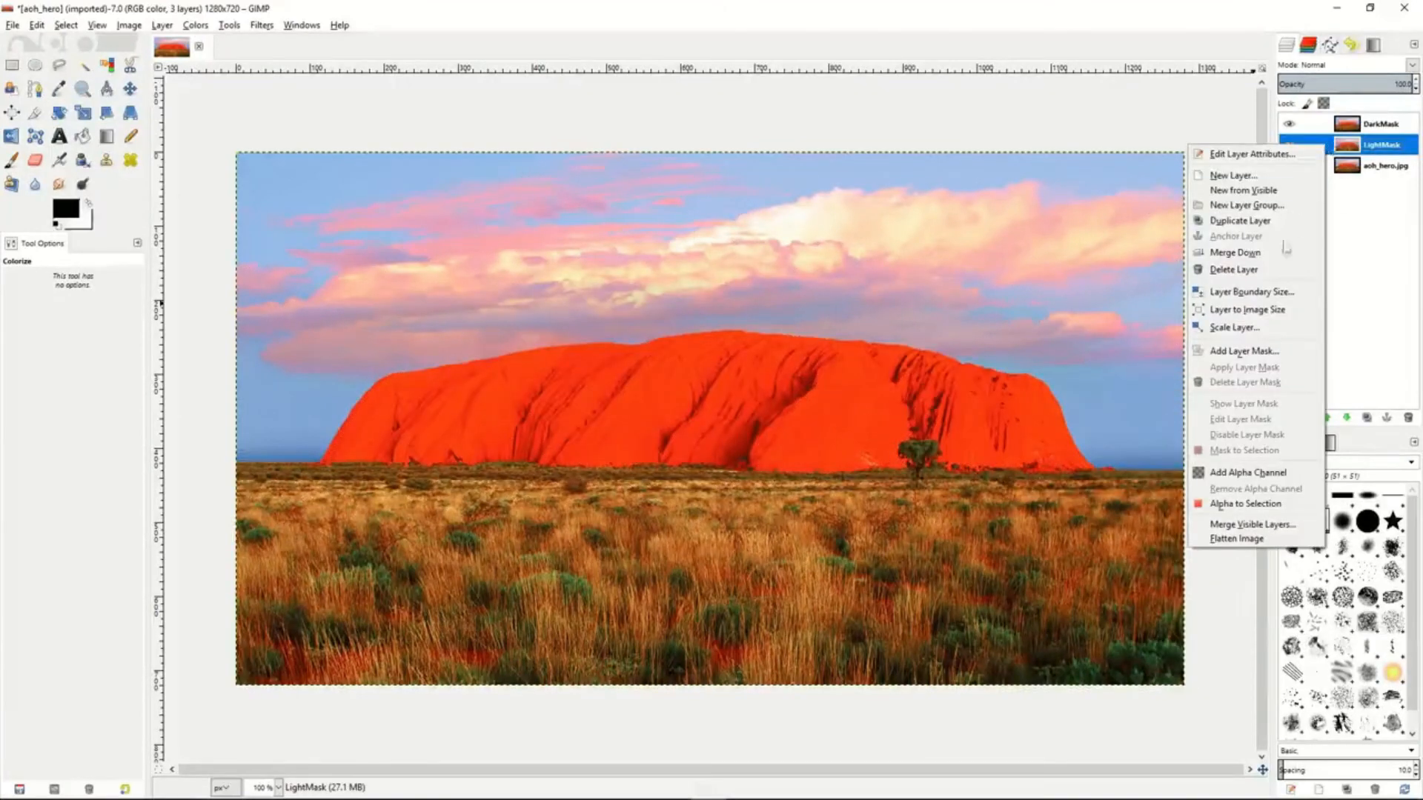
pyautogui.click(1242, 352)
pyautogui.click(1158, 305)
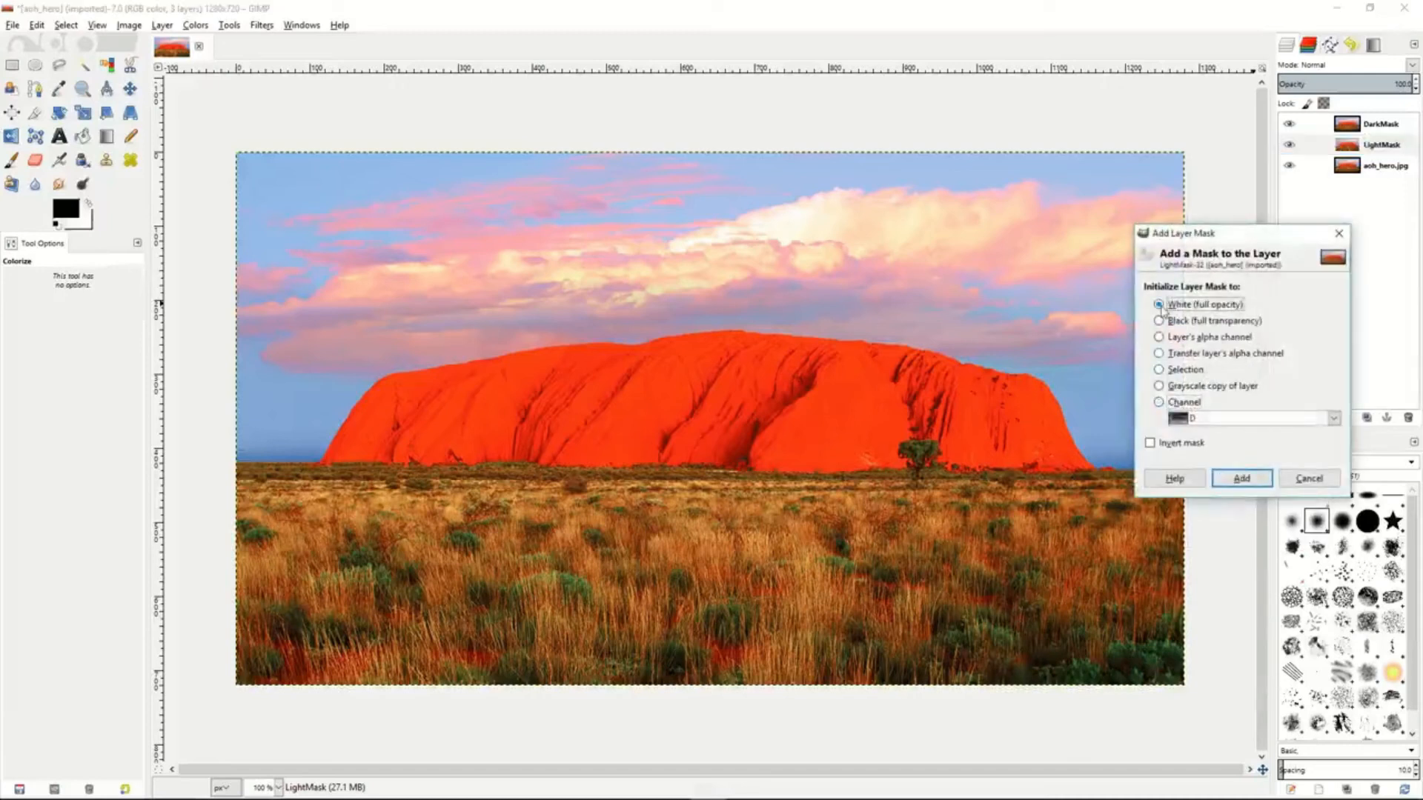
pyautogui.click(1158, 403)
pyautogui.click(1333, 418)
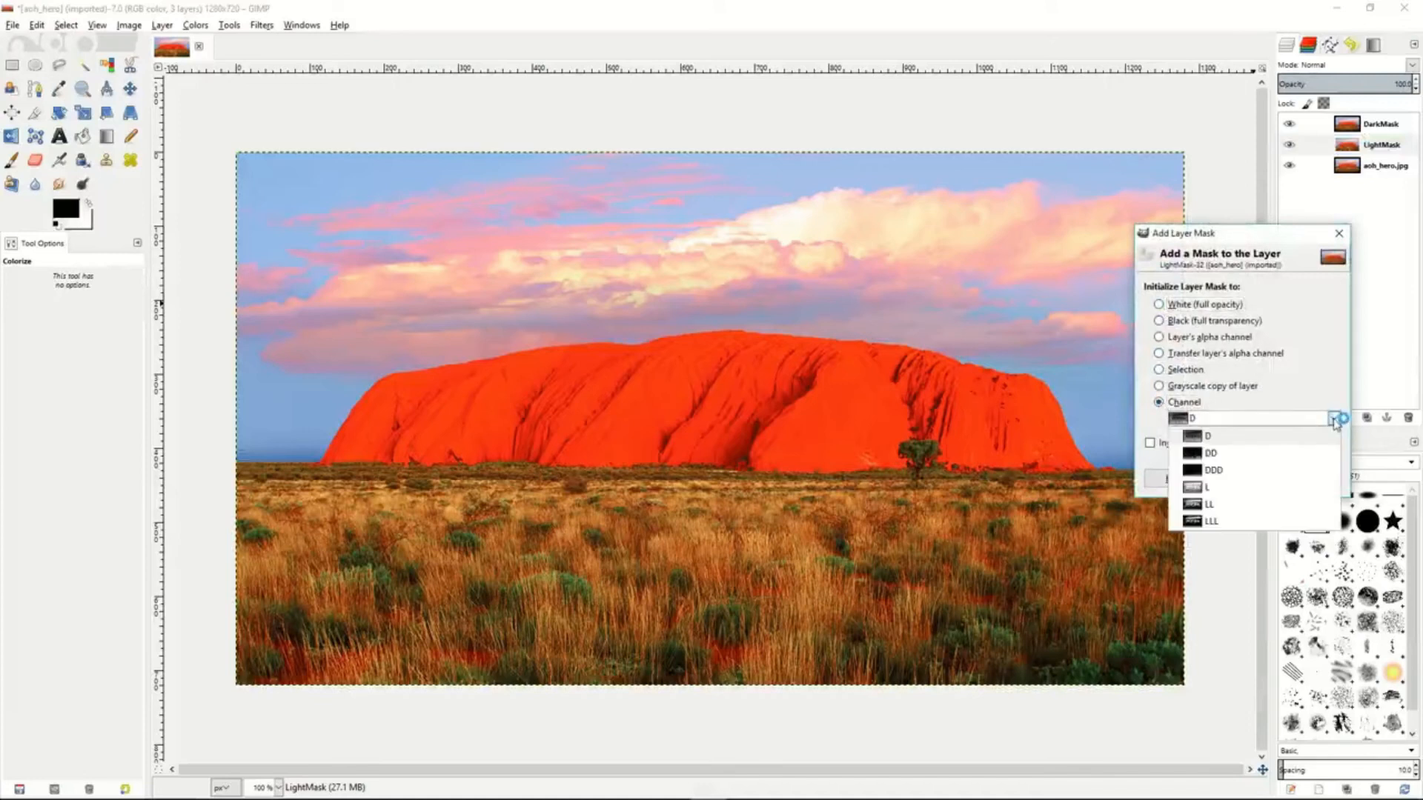
pyautogui.click(1221, 489)
pyautogui.click(1249, 479)
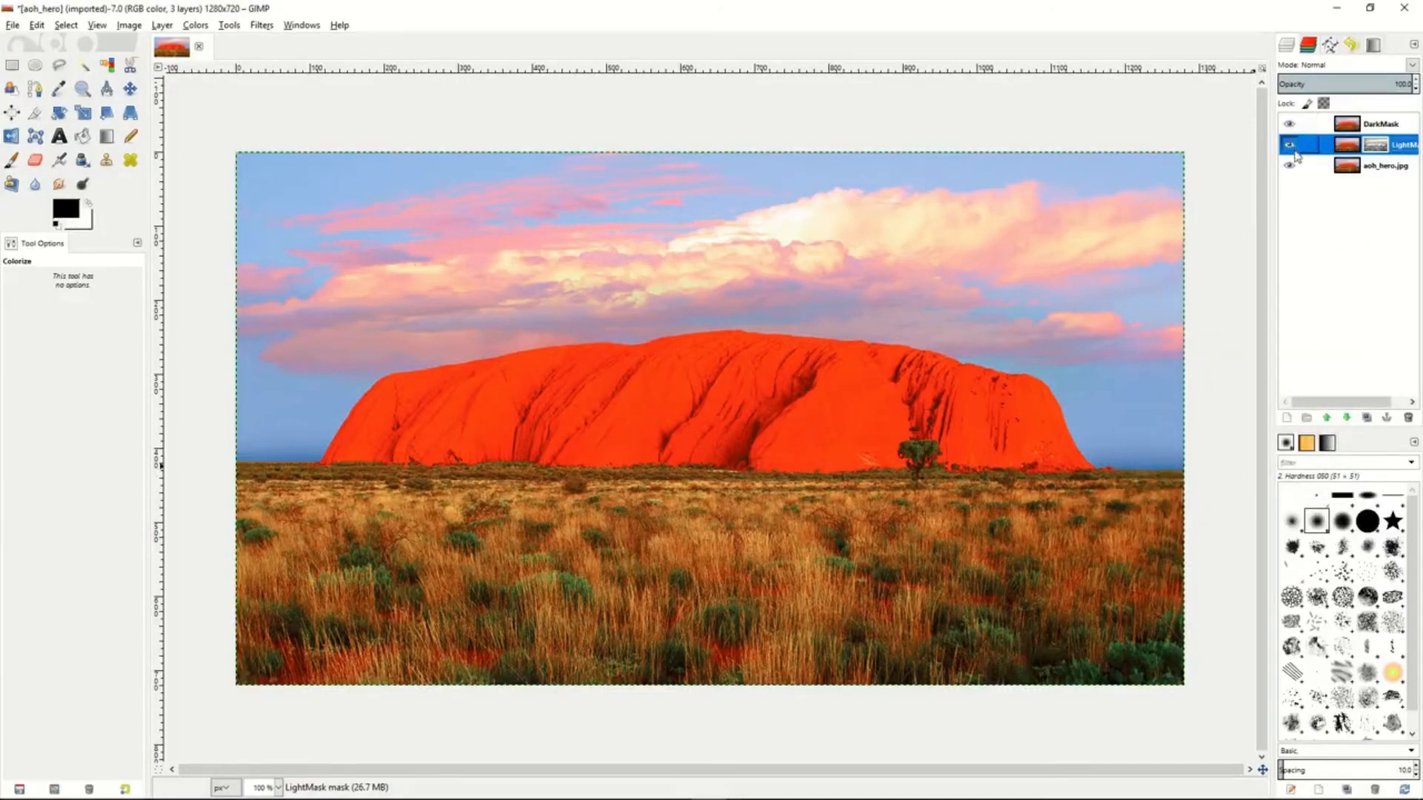
# Step: Hide the DarkMask layer and briefly hide the original aoh_hero.jpg layer to check the LightMask layer's transparency
pyautogui.click(1289, 124)
pyautogui.click(1289, 166)
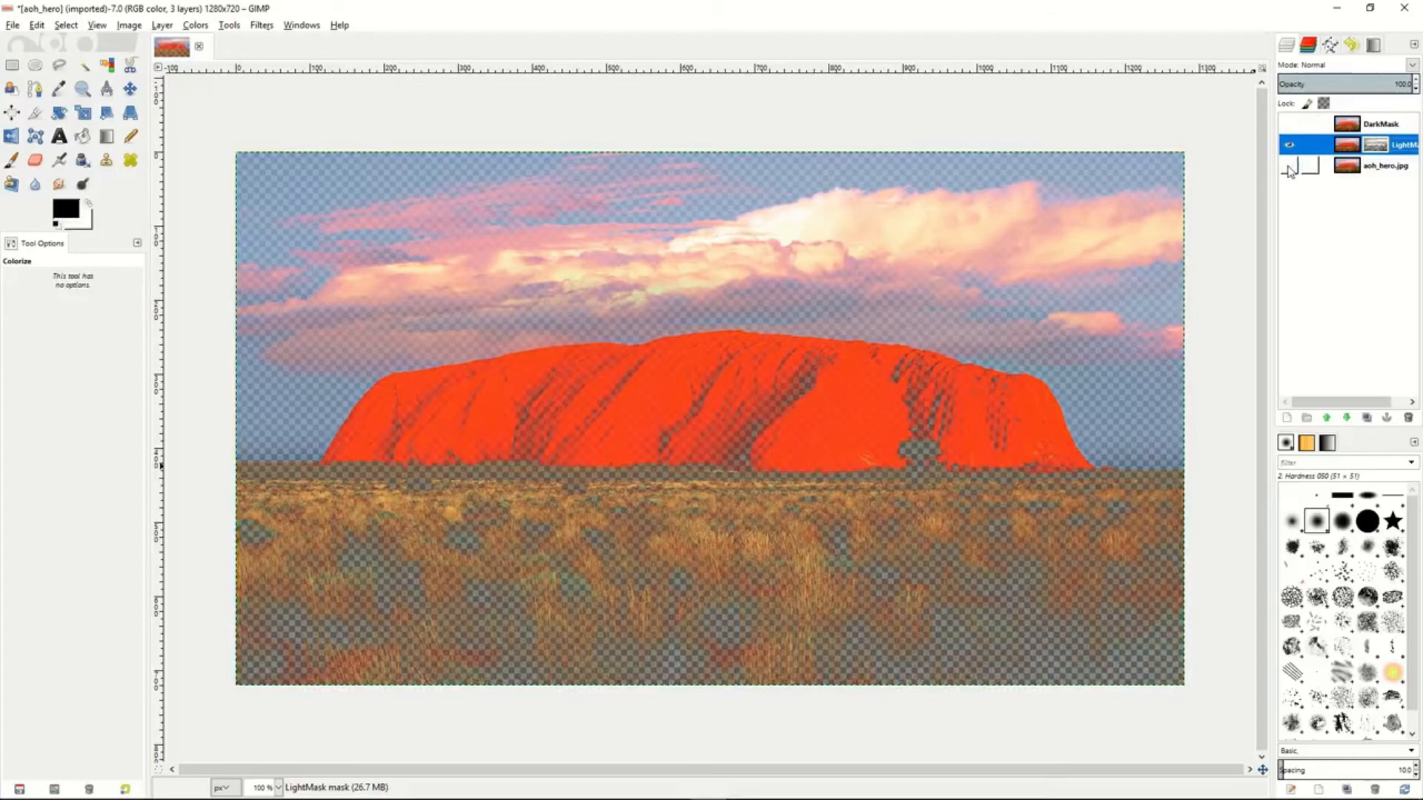
pyautogui.click(1290, 167)
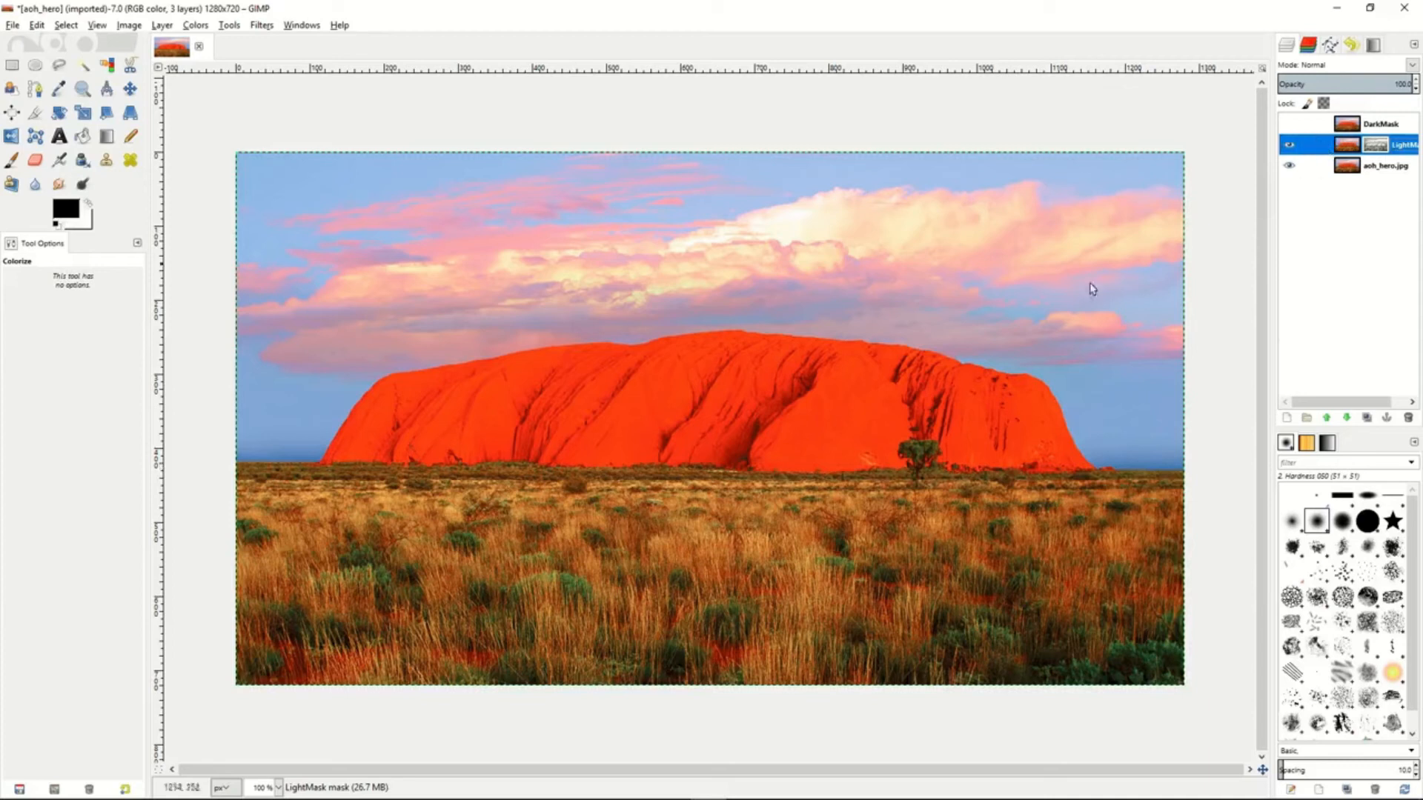
# Step: Colorize the LightMask layer with hue 287, saturation 50 and lightness 6, and briefly show the DarkMask layer to compare
pyautogui.click(196, 28)
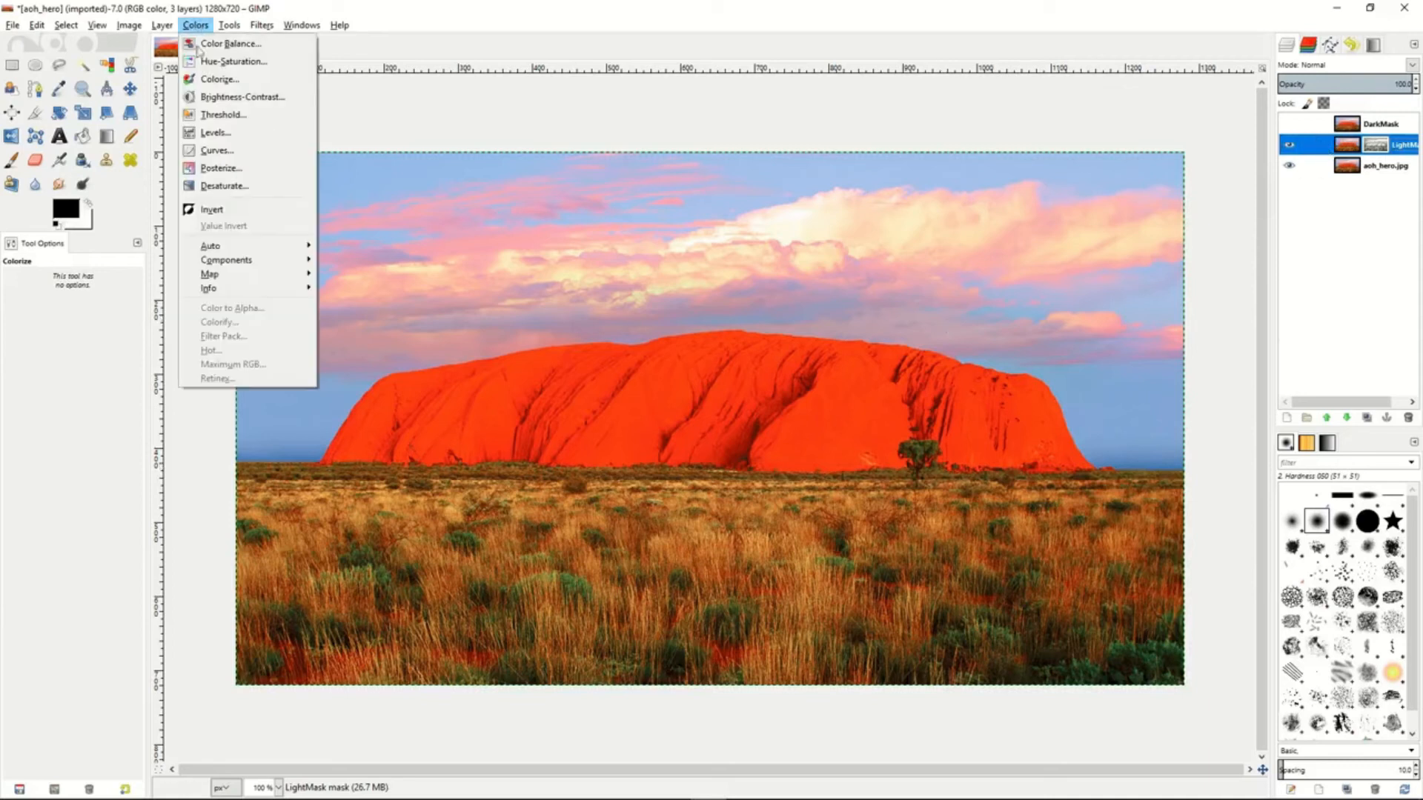
pyautogui.click(214, 80)
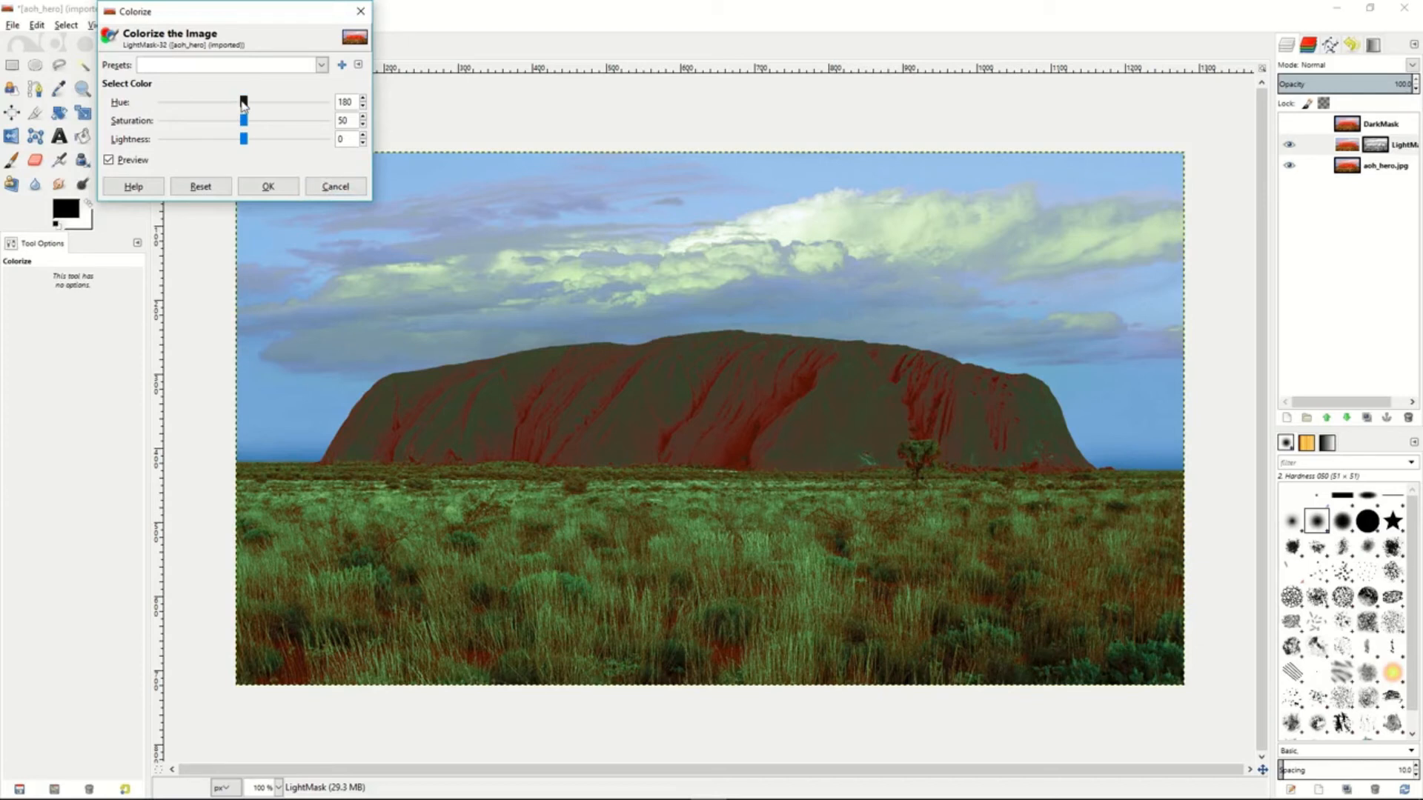
pyautogui.click(244, 102)
pyautogui.moveTo(244, 102); pyautogui.dragTo(252, 145)
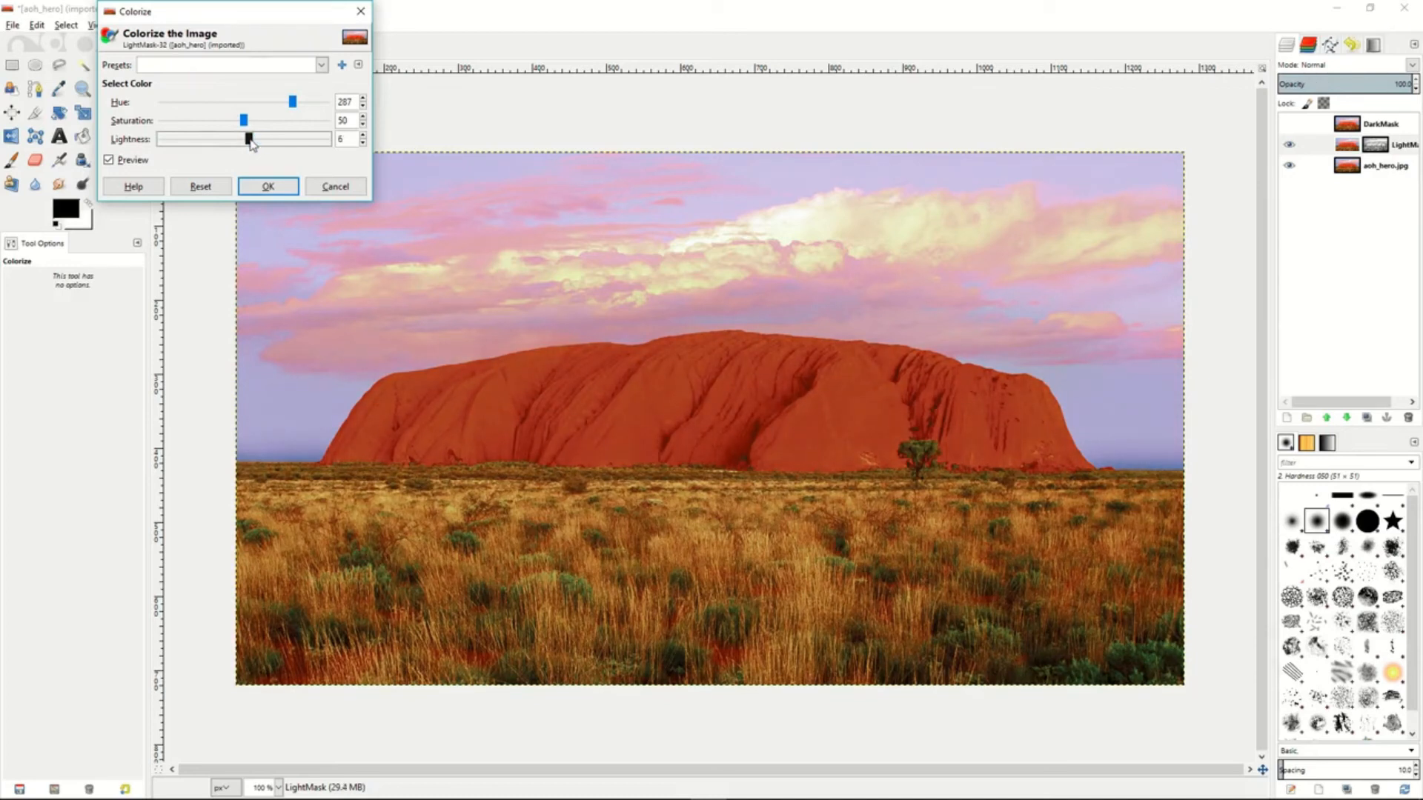
pyautogui.click(267, 186)
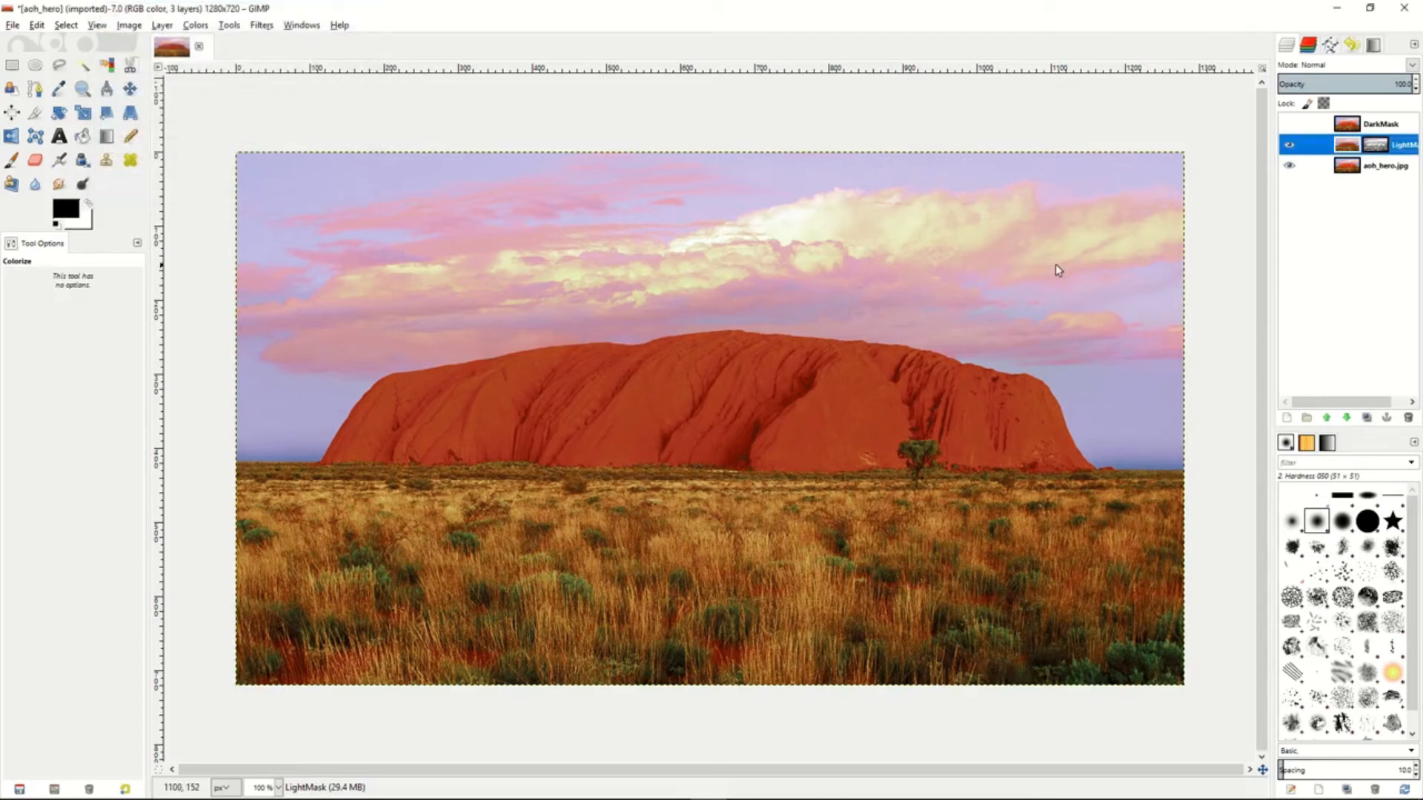
pyautogui.click(1290, 126)
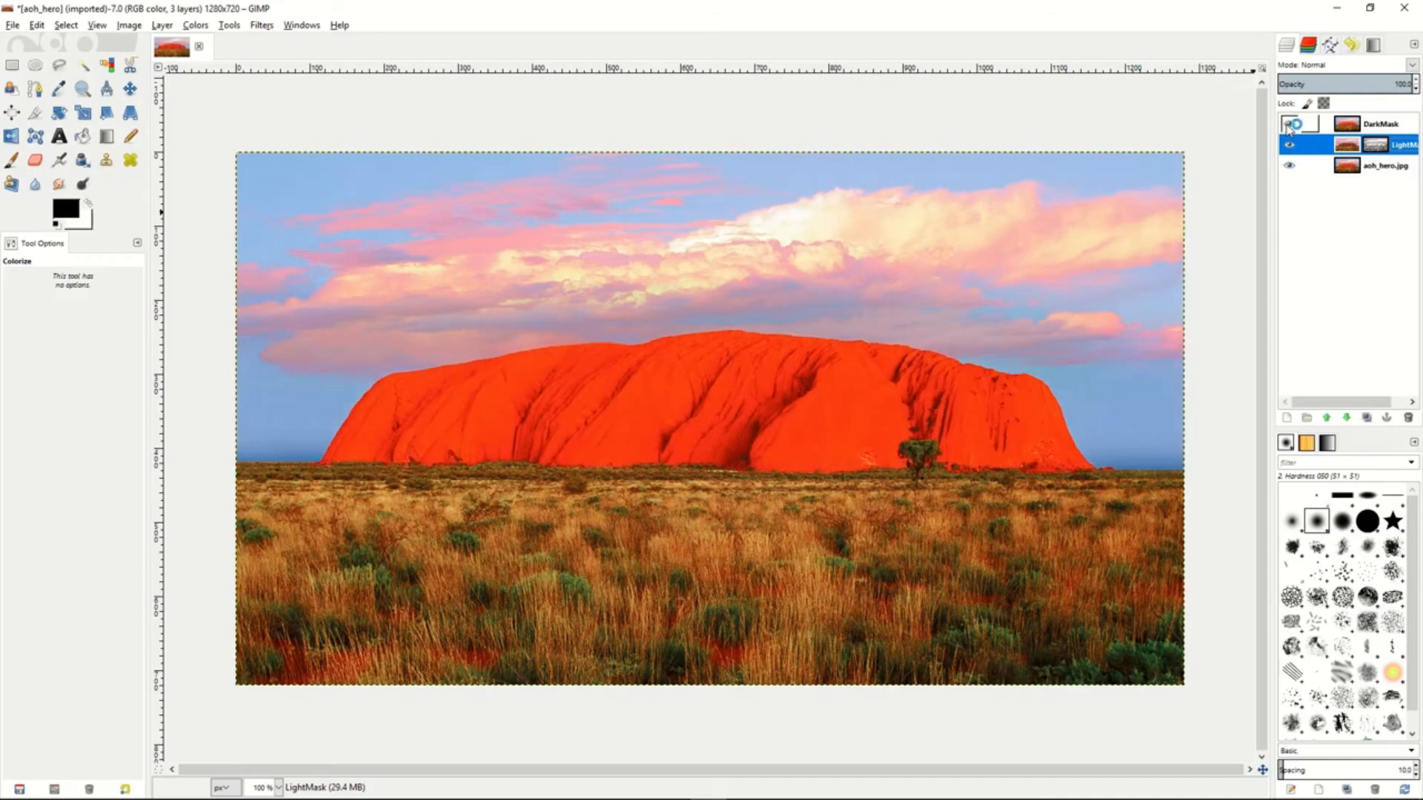
pyautogui.click(1289, 126)
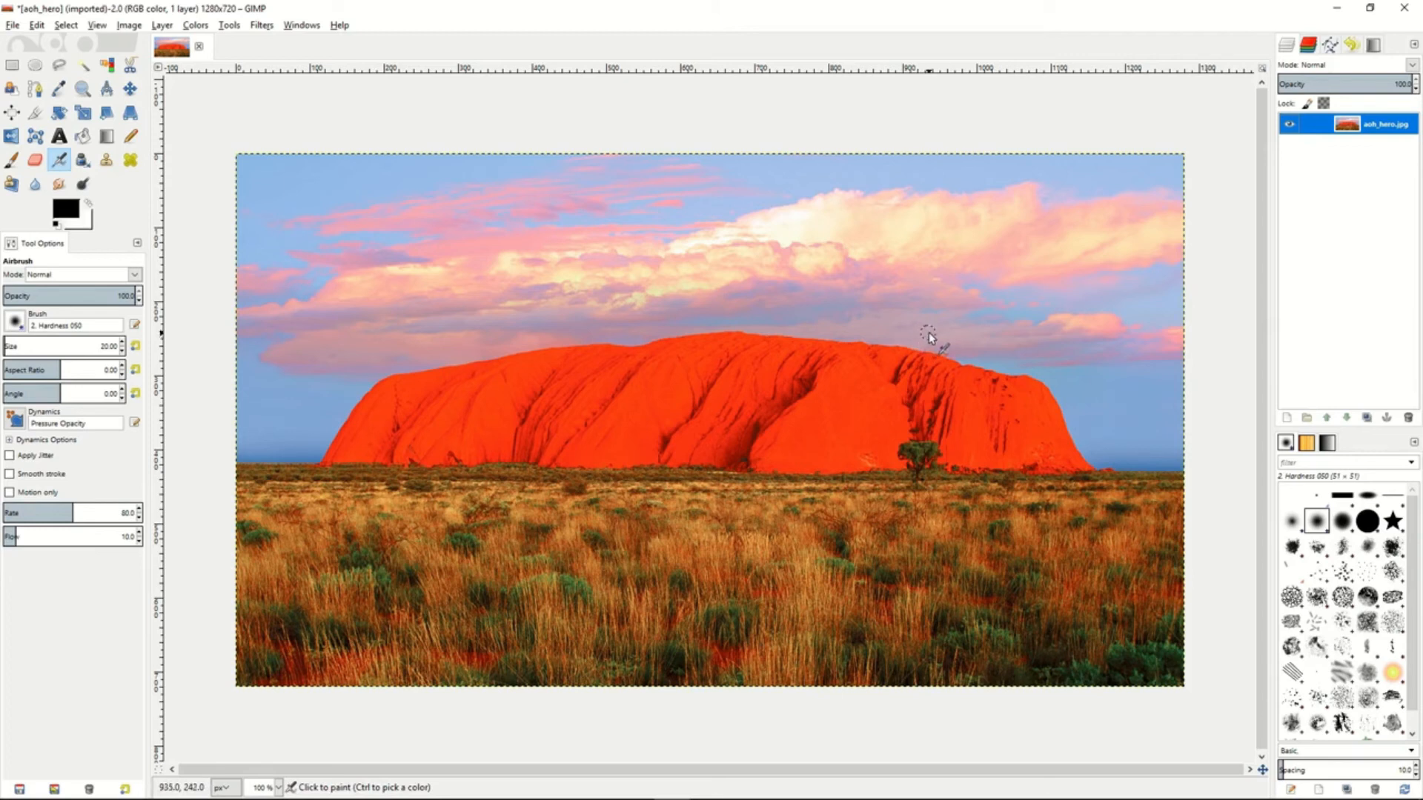
# Step: Duplicate the aoh_hero.jpg layer and add a layer mask to the copy, initialized from a grayscale copy of the layer
pyautogui.click(1370, 420)
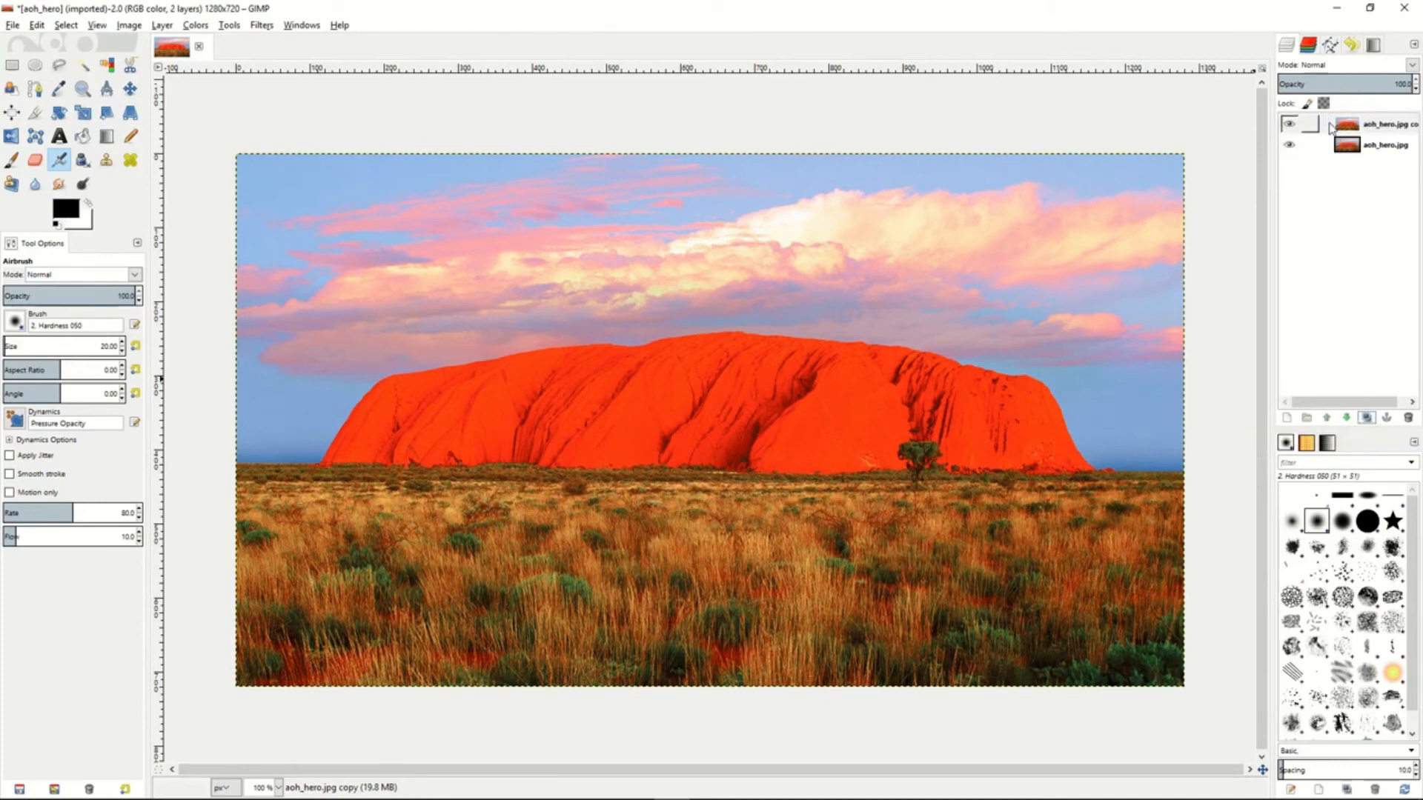
pyautogui.click(1331, 129)
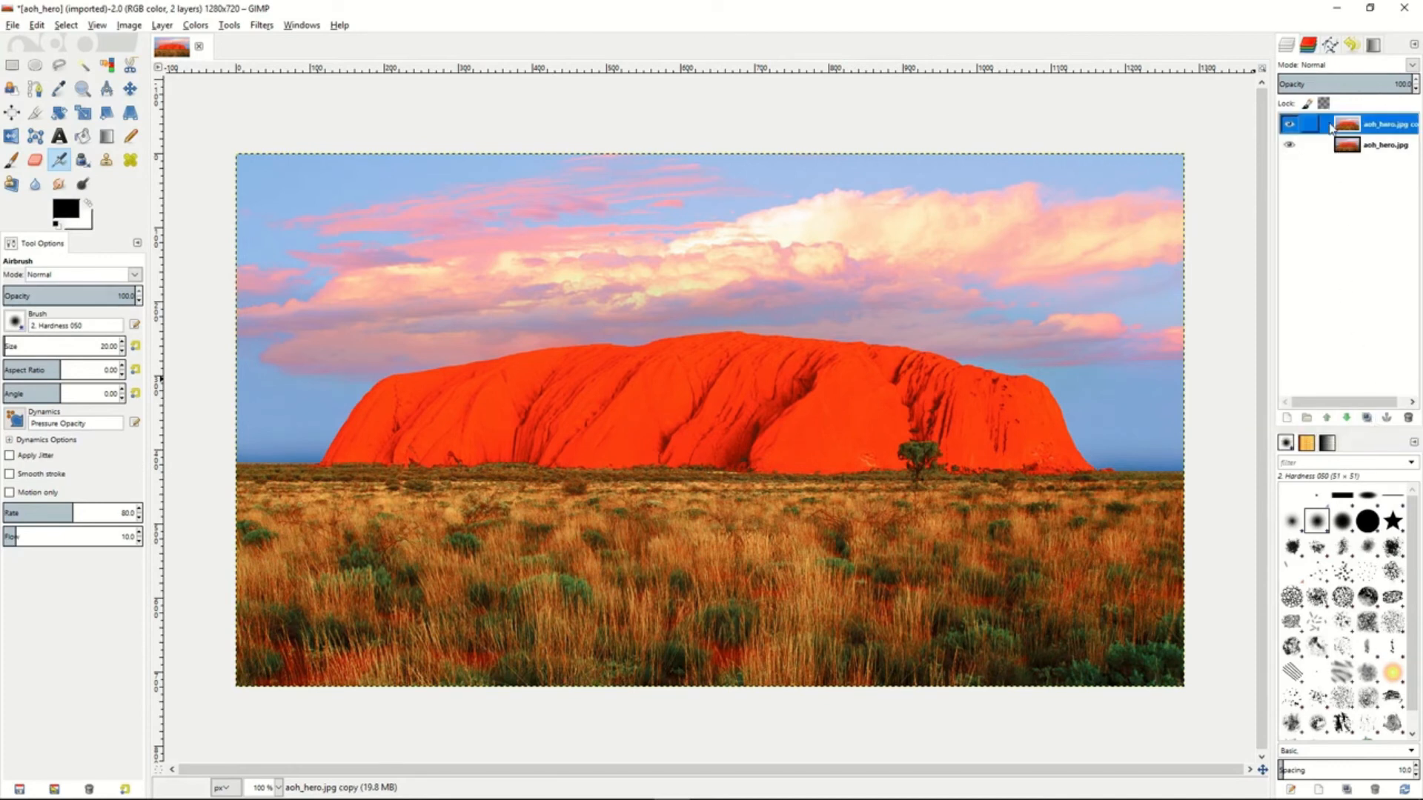
pyautogui.rightClick(1330, 128)
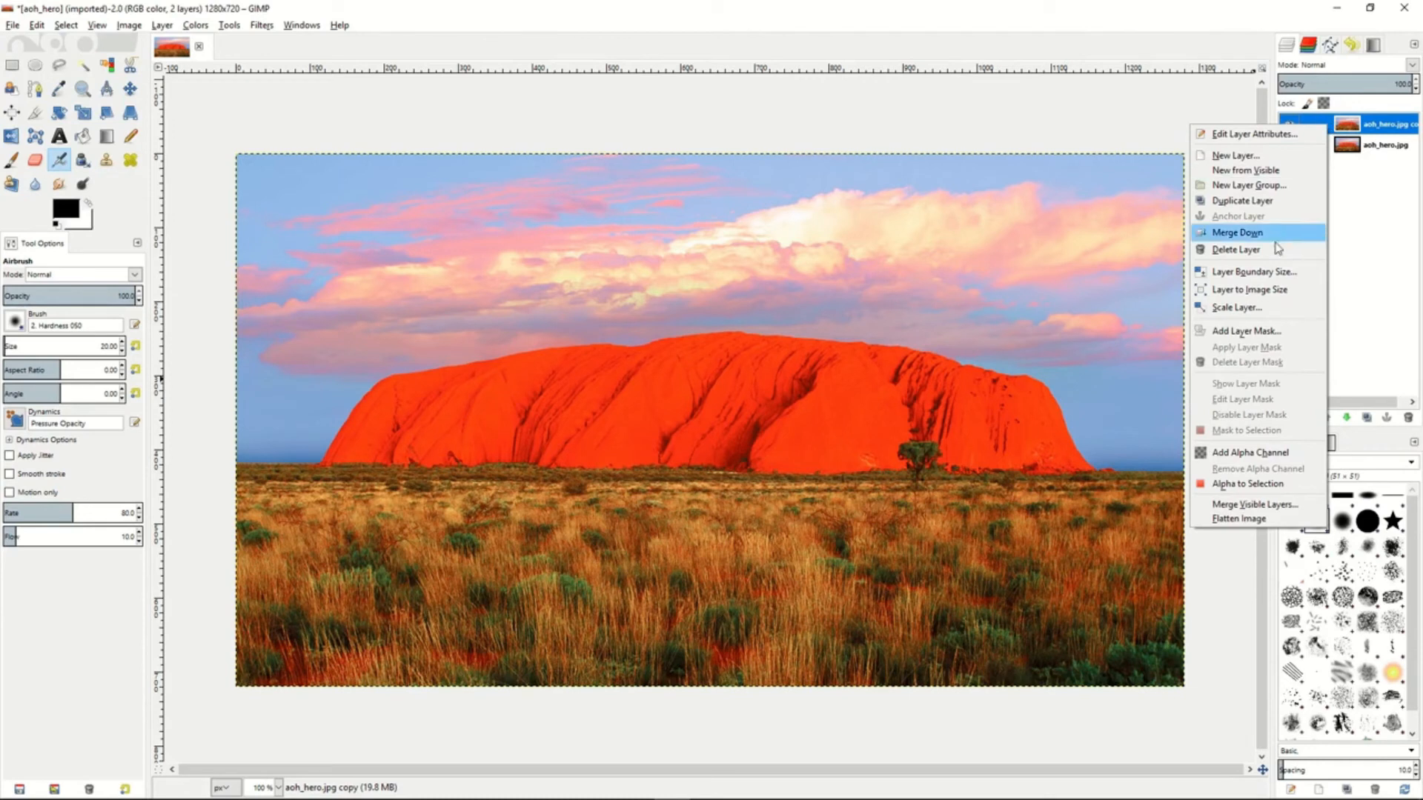
pyautogui.click(1257, 334)
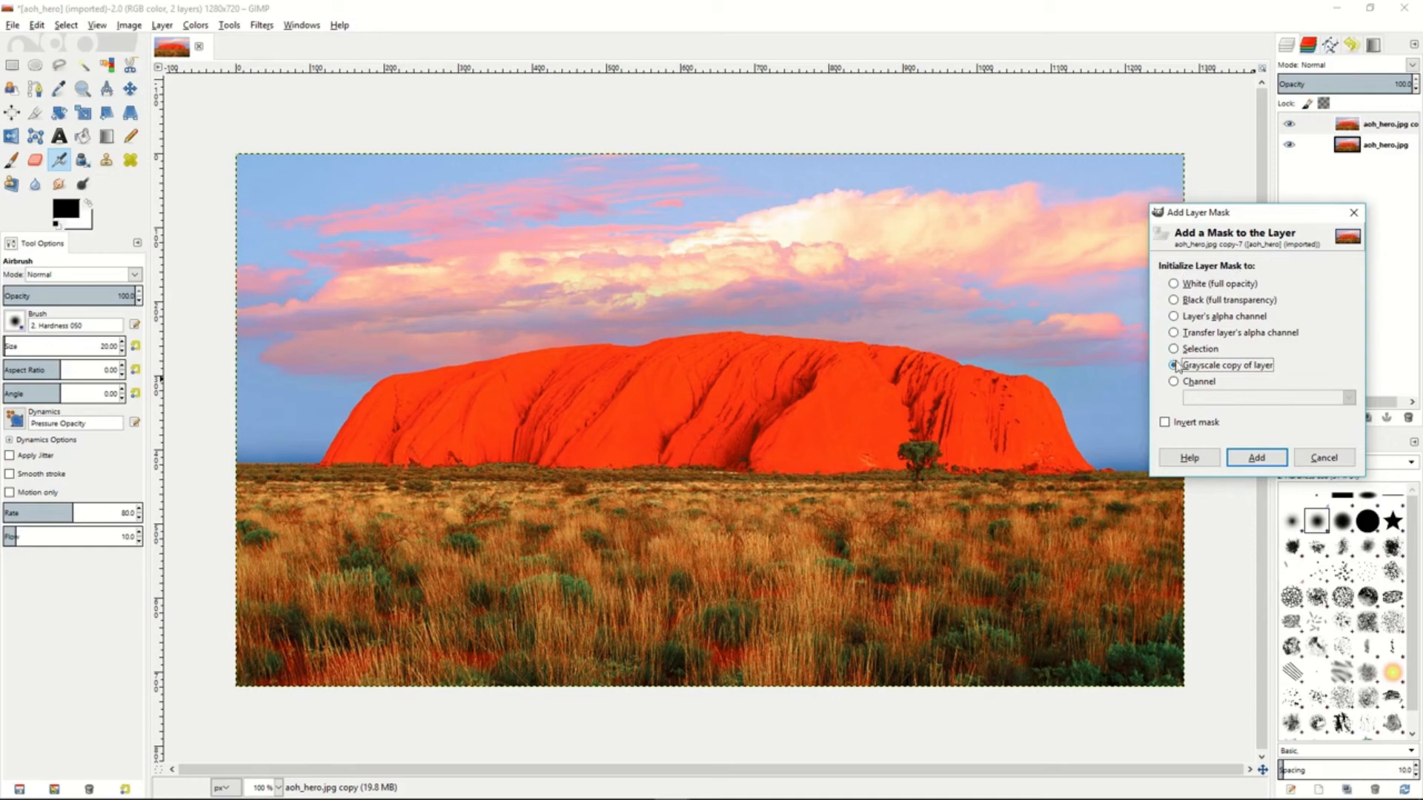
pyautogui.click(1258, 458)
# Step: Show the copied layer's mask on the canvas and invert its tones
pyautogui.rightClick(1325, 126)
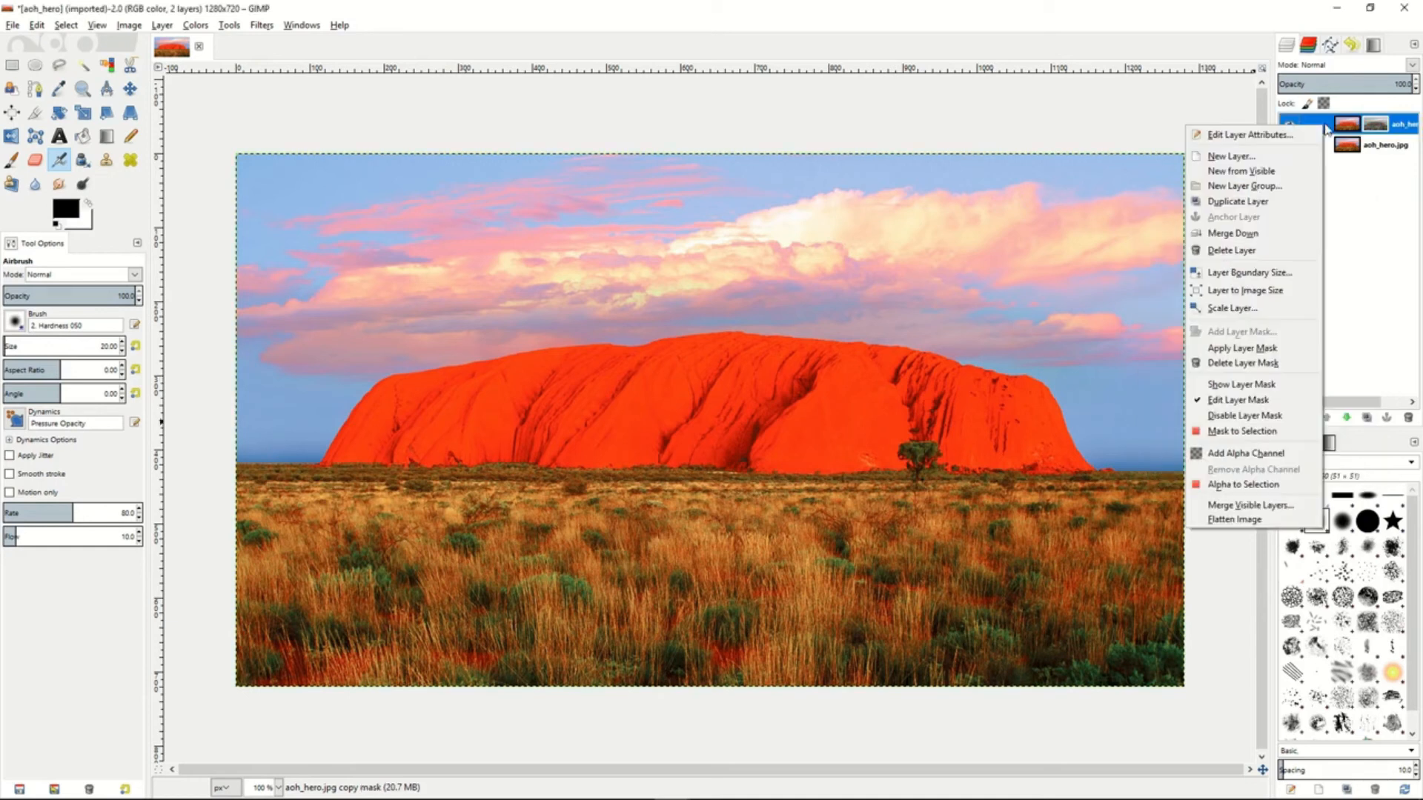
pyautogui.click(1257, 386)
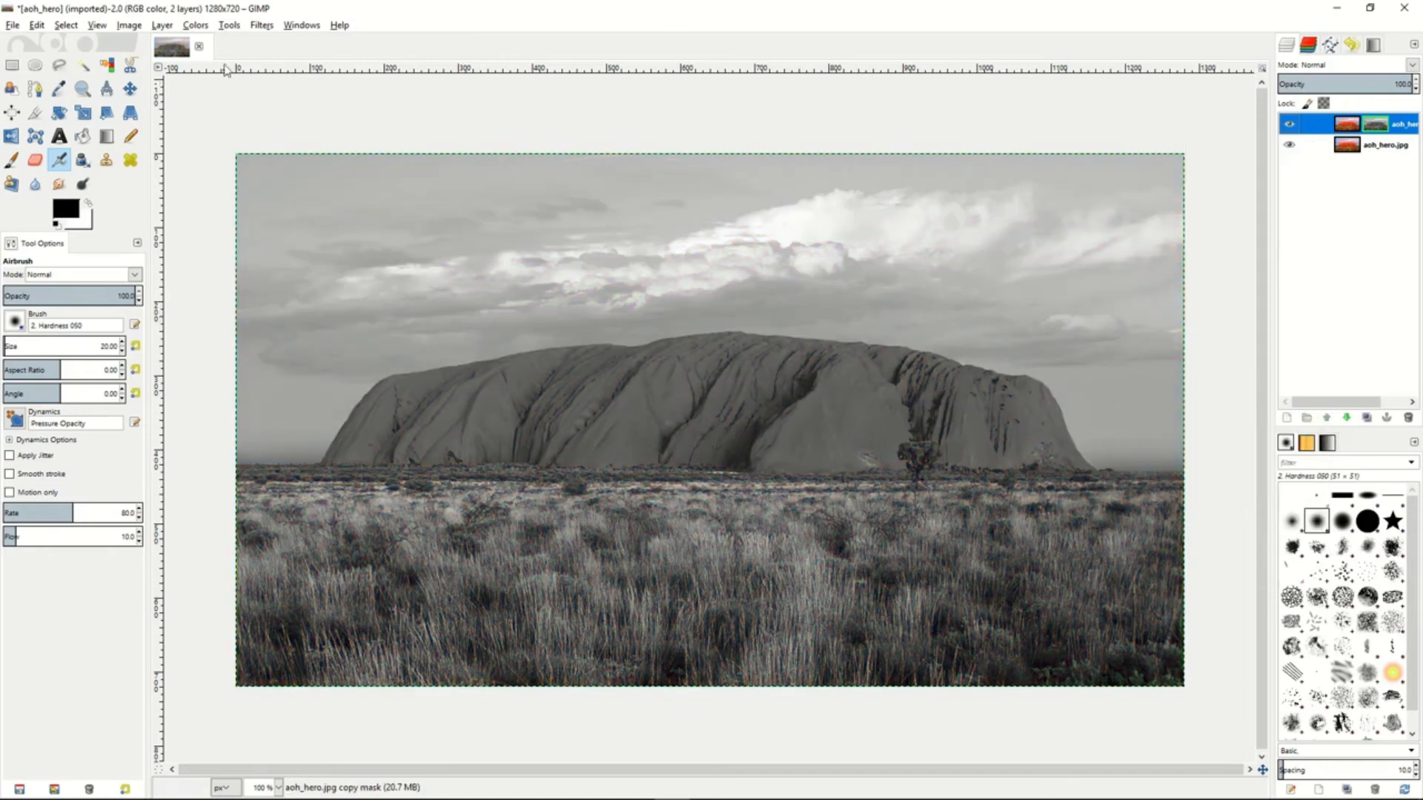
pyautogui.click(197, 25)
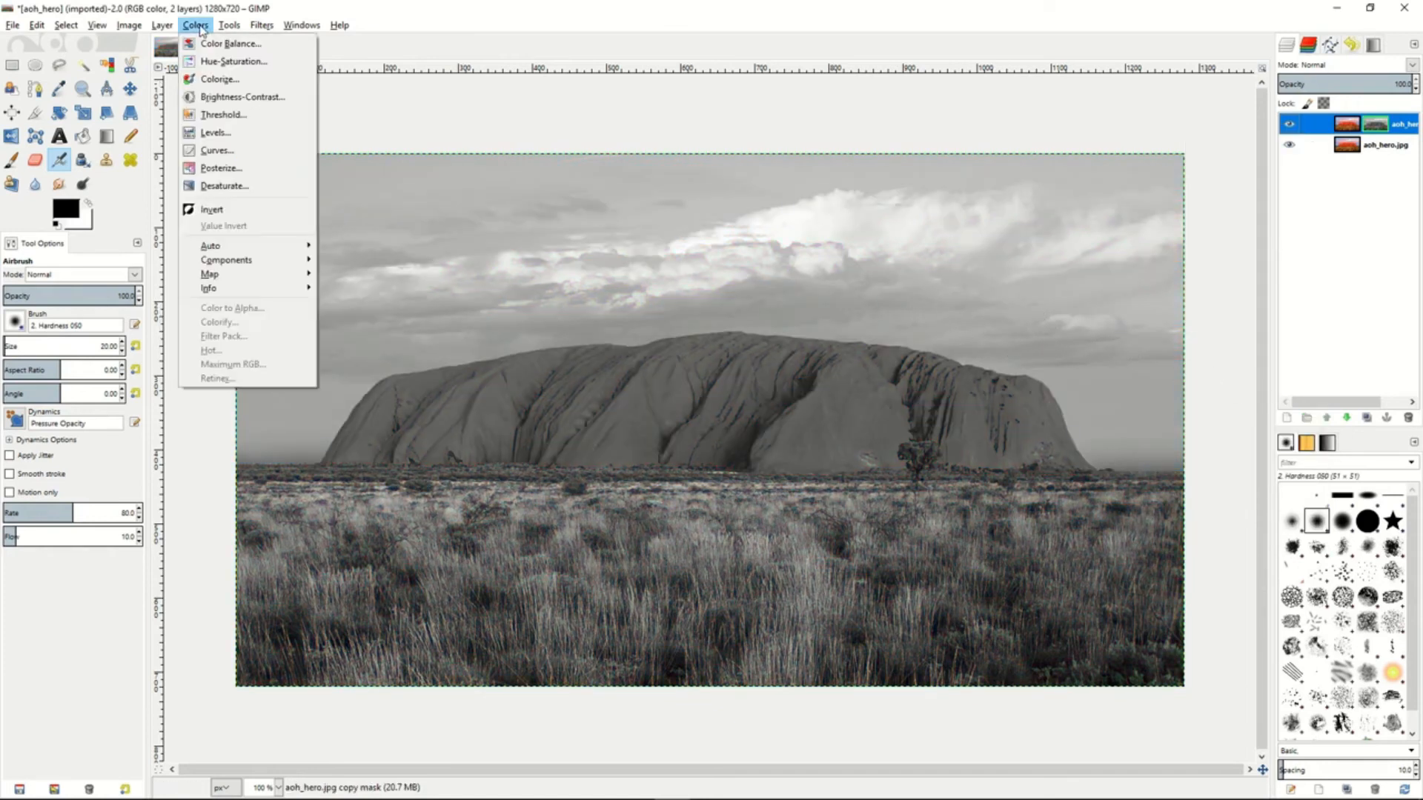
pyautogui.click(212, 210)
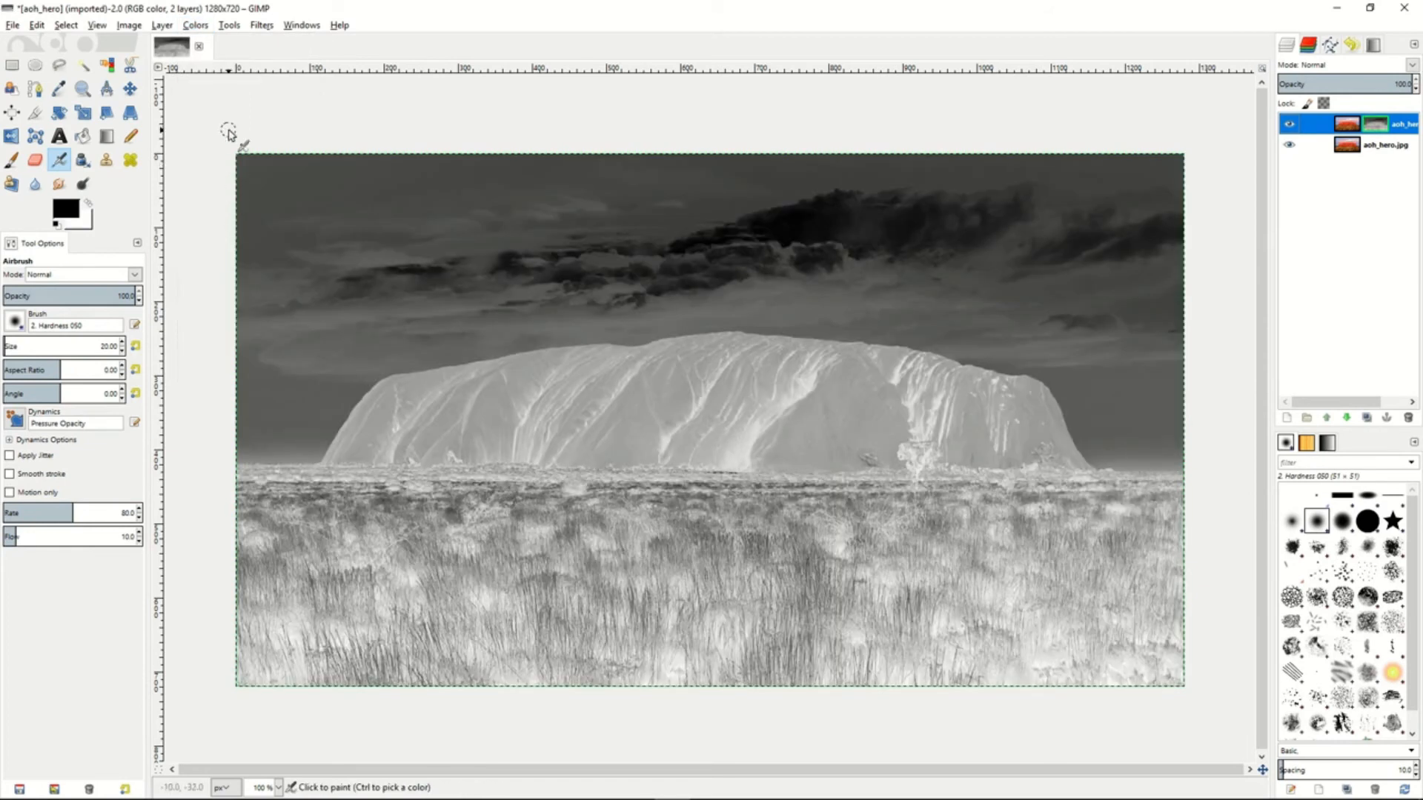
# Step: Apply a Gaussian Blur with a 5.0 px horizontal and vertical radius to the inverted layer mask
pyautogui.click(262, 24)
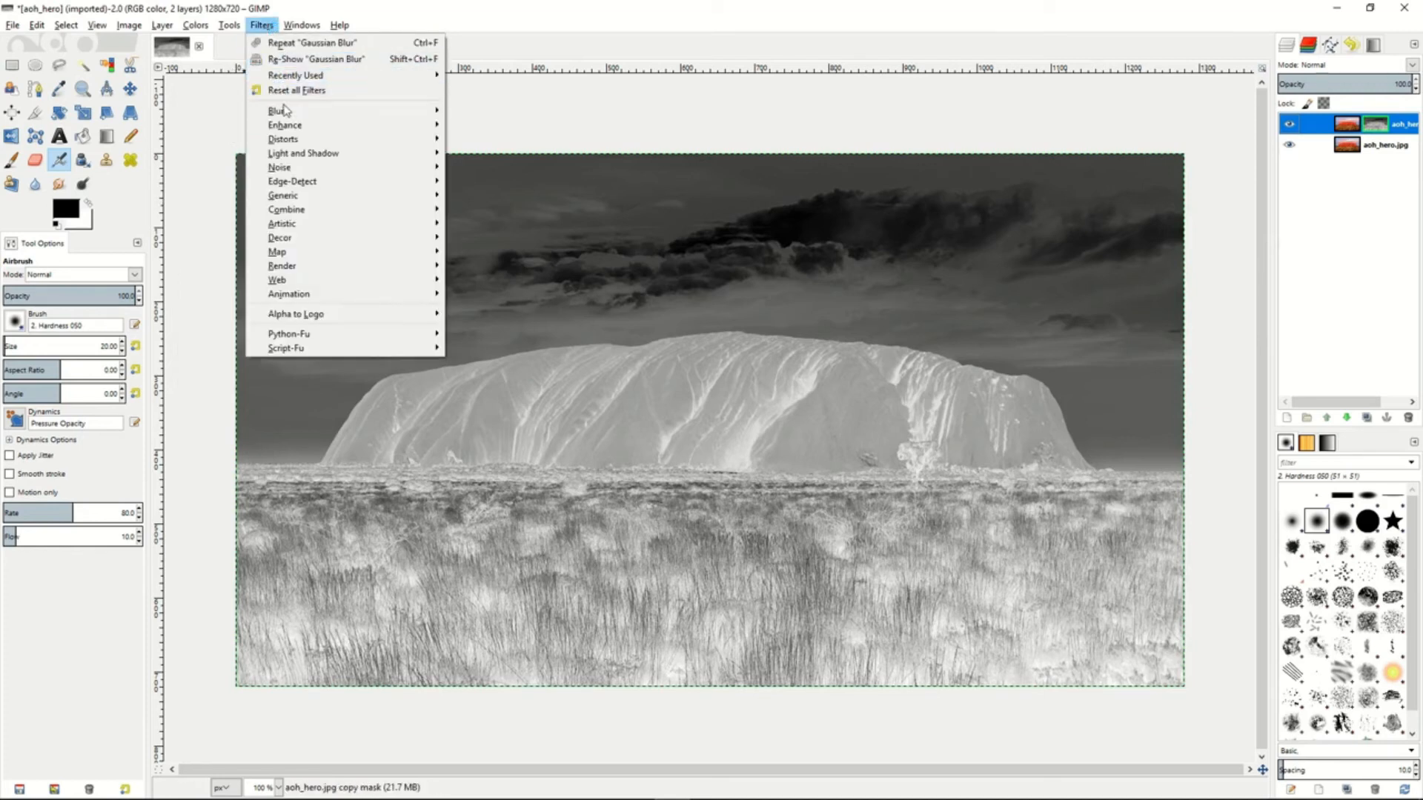
pyautogui.moveTo(288, 113)
pyautogui.click(495, 126)
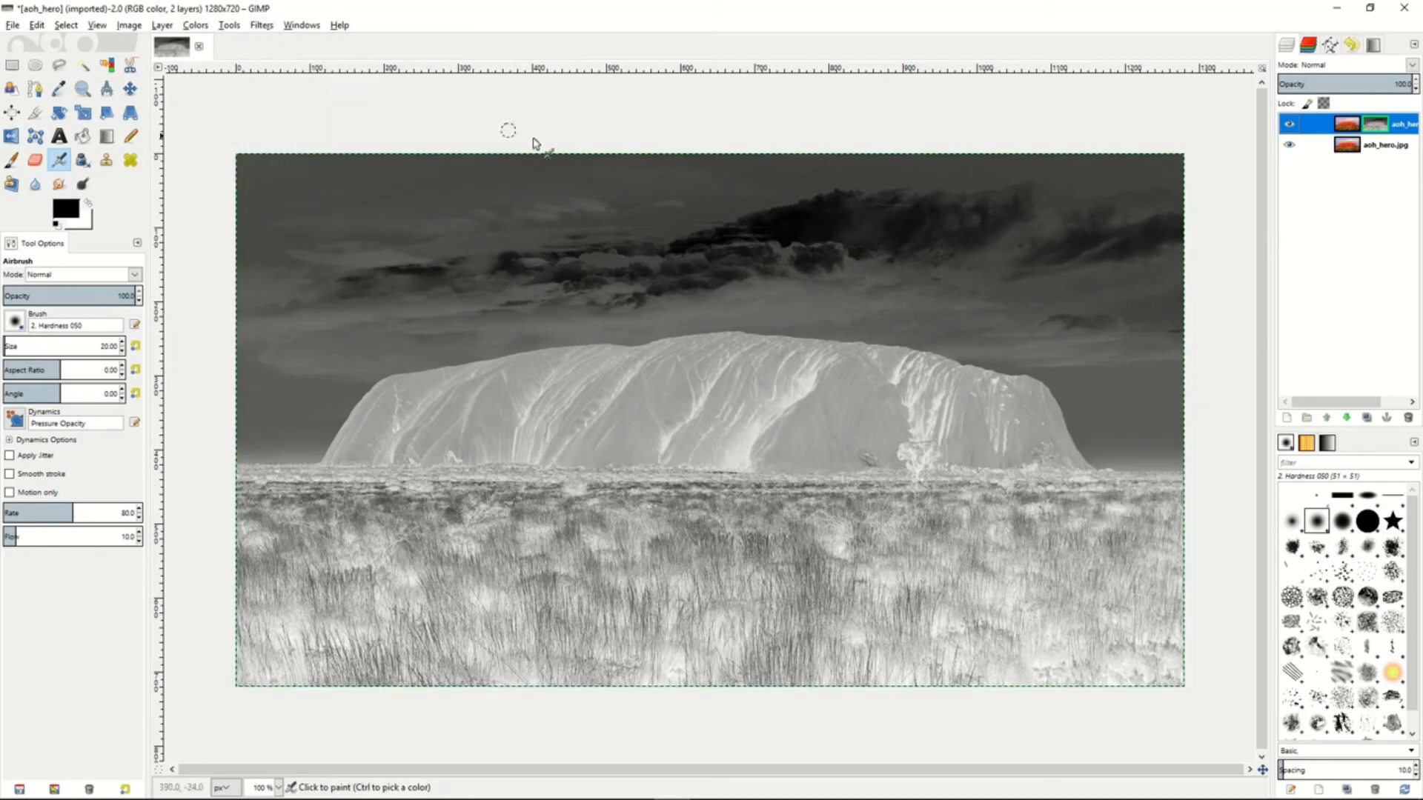
pyautogui.click(706, 502)
pyautogui.click(706, 502)
pyautogui.click(707, 495)
pyautogui.click(706, 495)
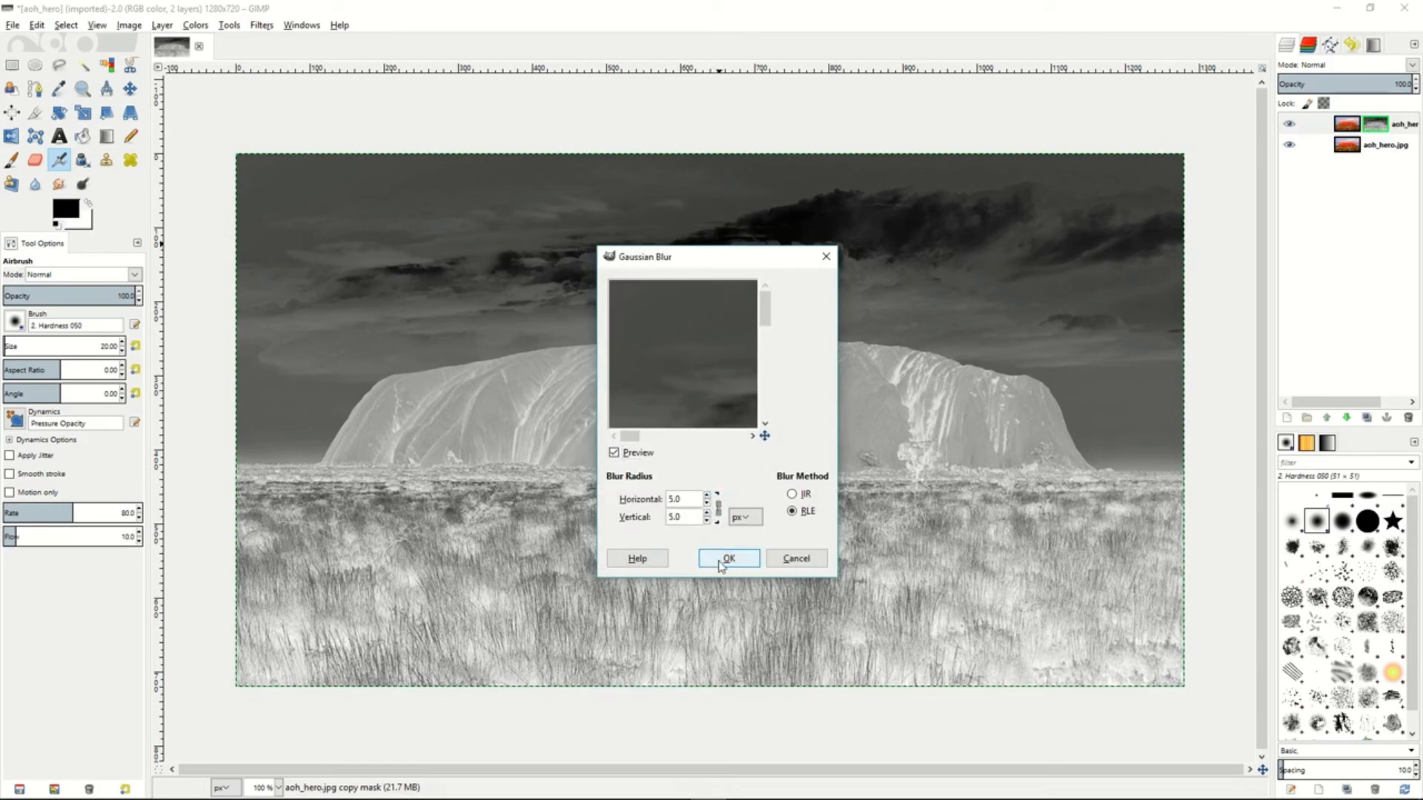
pyautogui.click(719, 560)
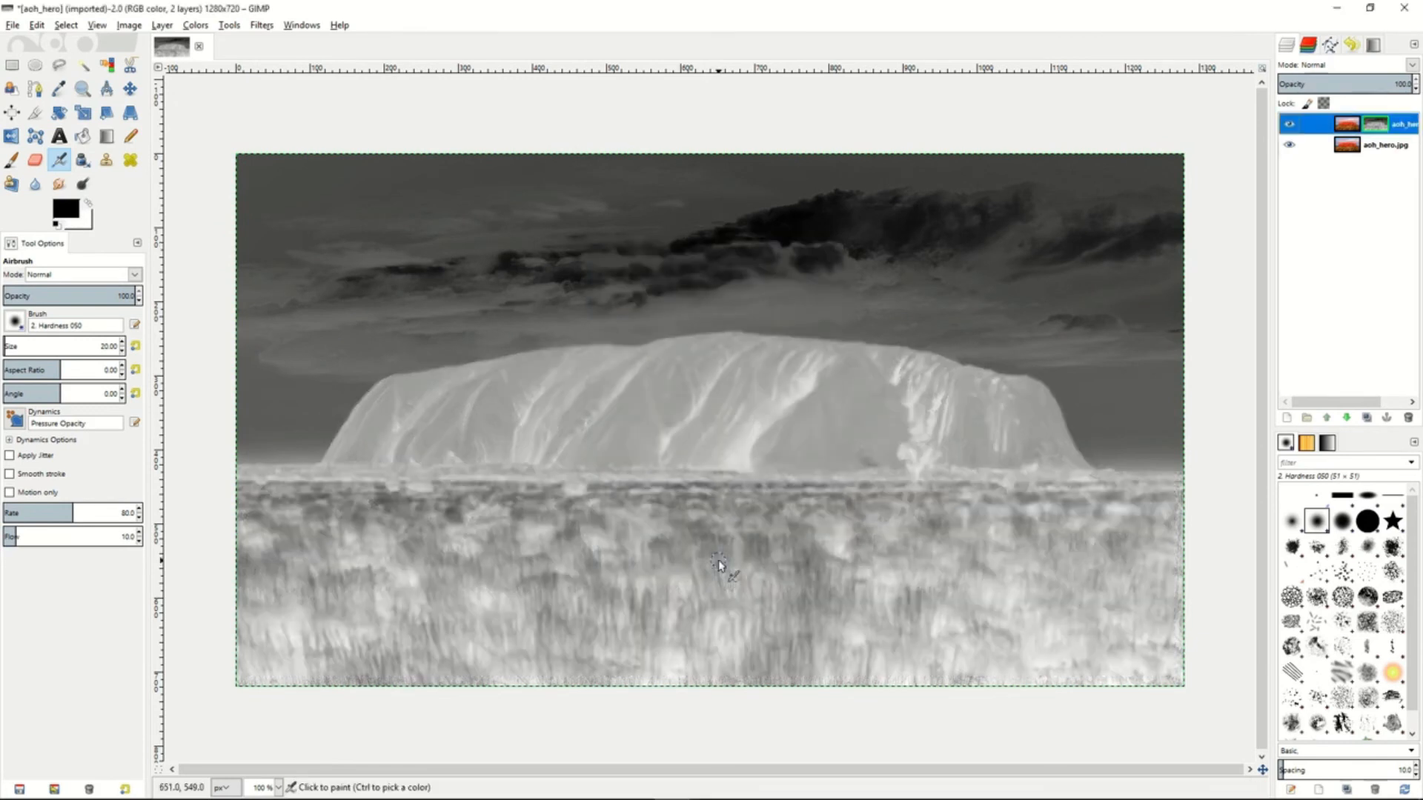
# Step: Stop showing the layer mask on the canvas and set the copied layer's blend mode to Overlay
pyautogui.rightClick(1330, 126)
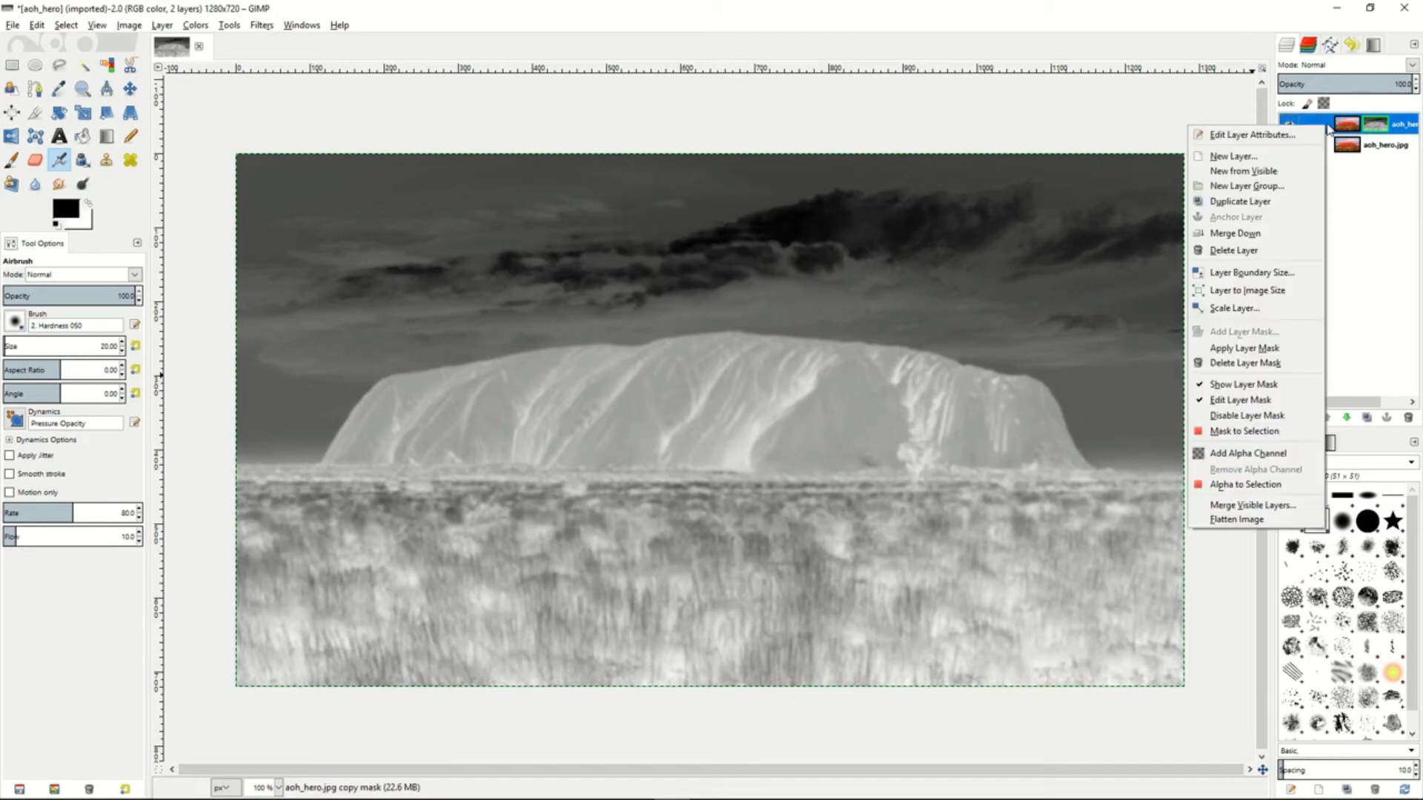
pyautogui.click(1260, 388)
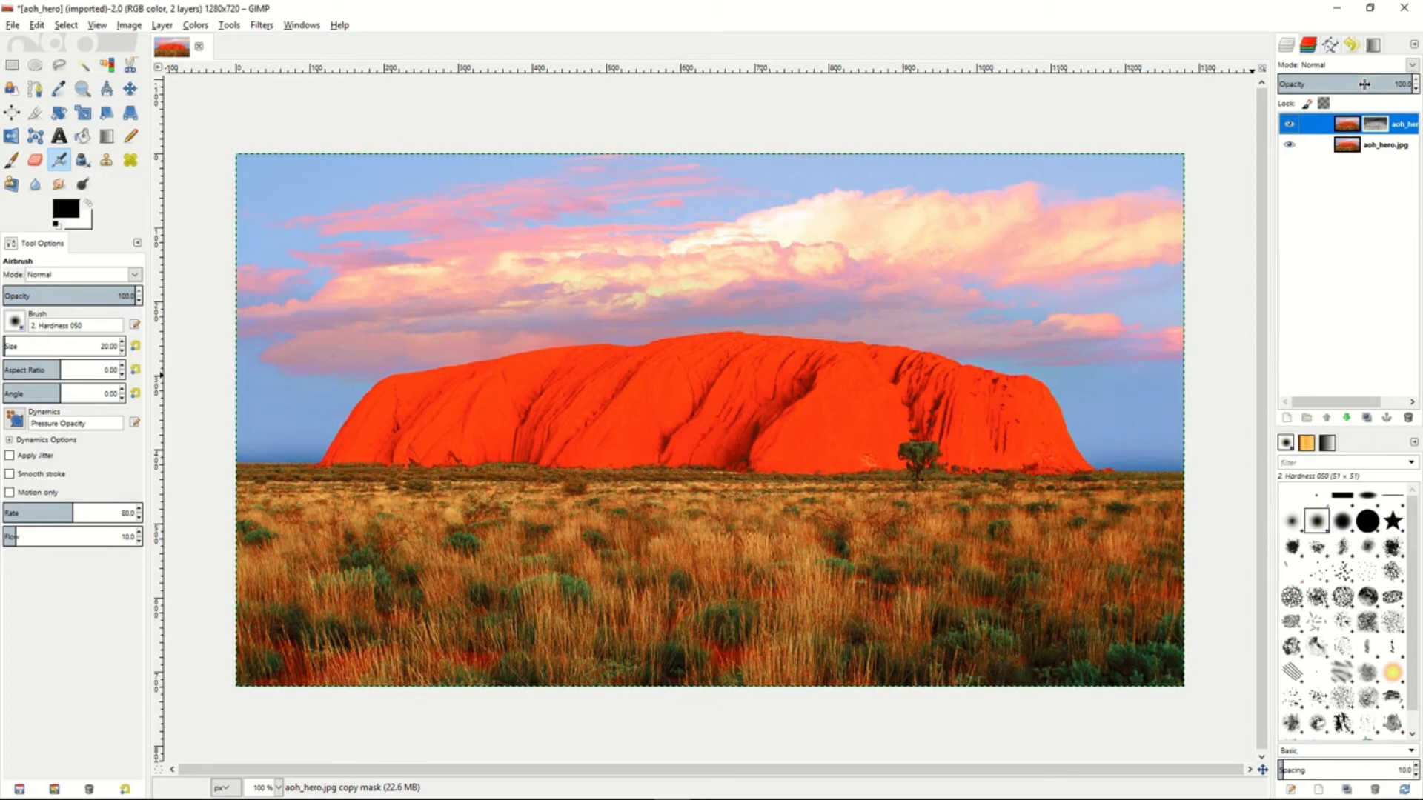
pyautogui.click(1412, 65)
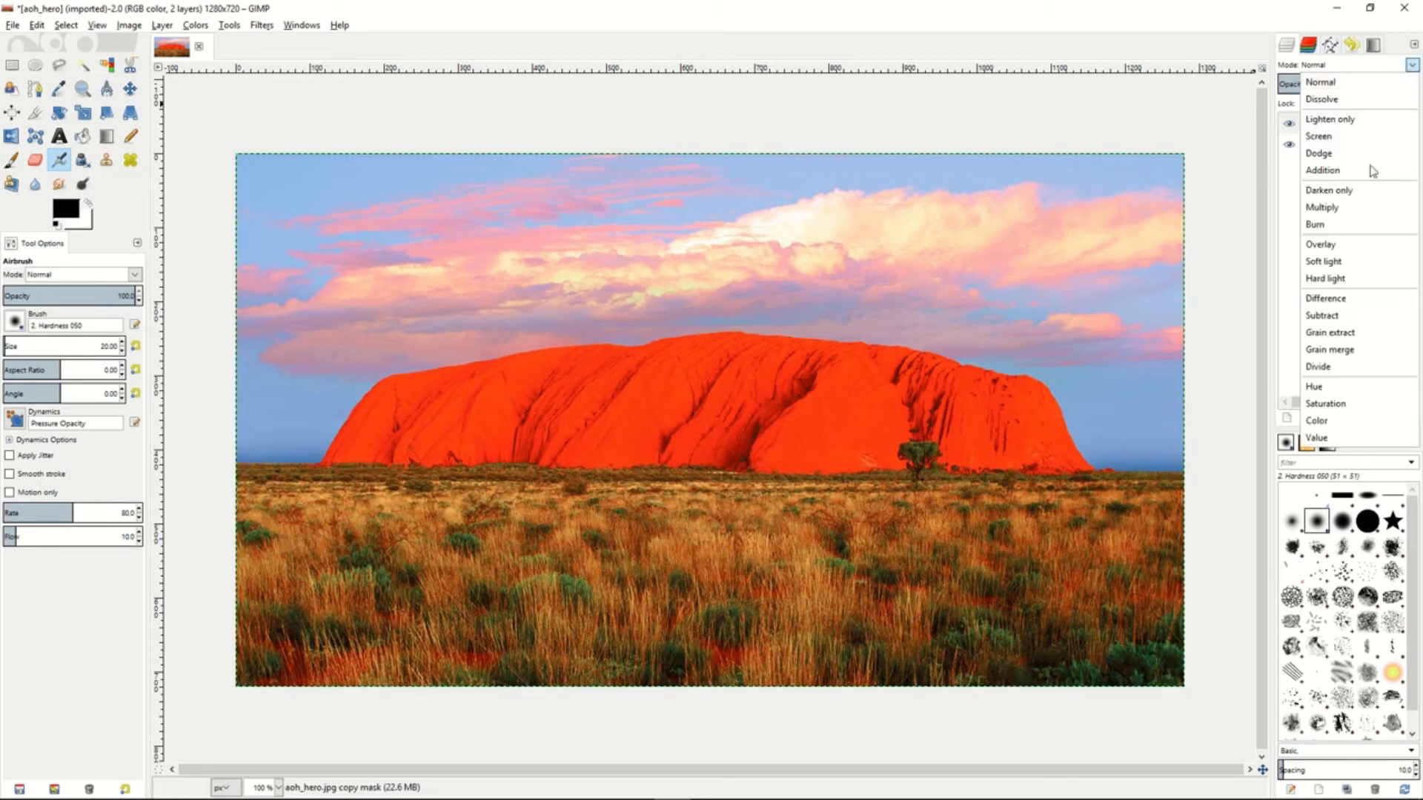
pyautogui.click(1342, 243)
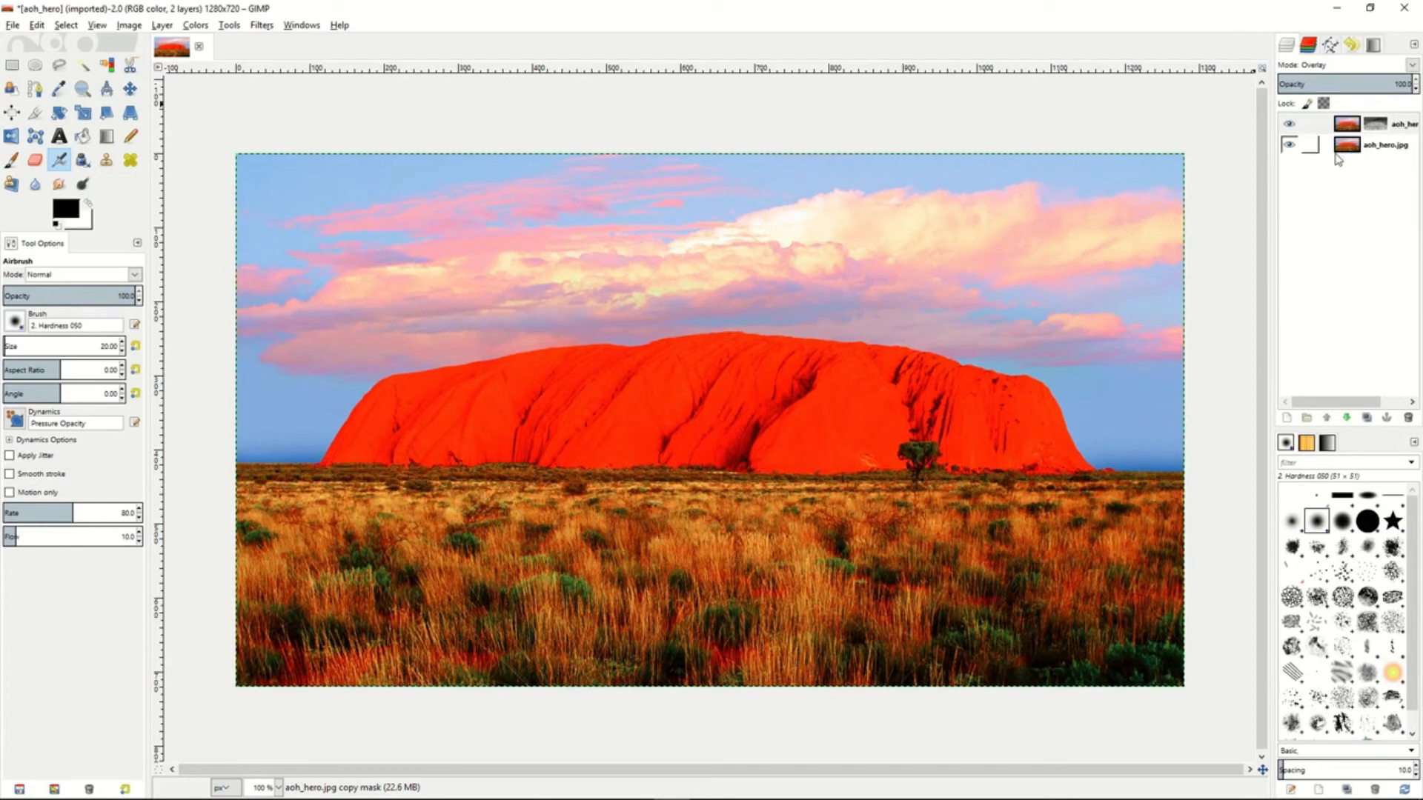
pyautogui.moveTo(1377, 83)
pyautogui.mouseDown()
pyautogui.moveTo(1308, 83)
pyautogui.moveTo(1380, 83)
pyautogui.mouseUp()
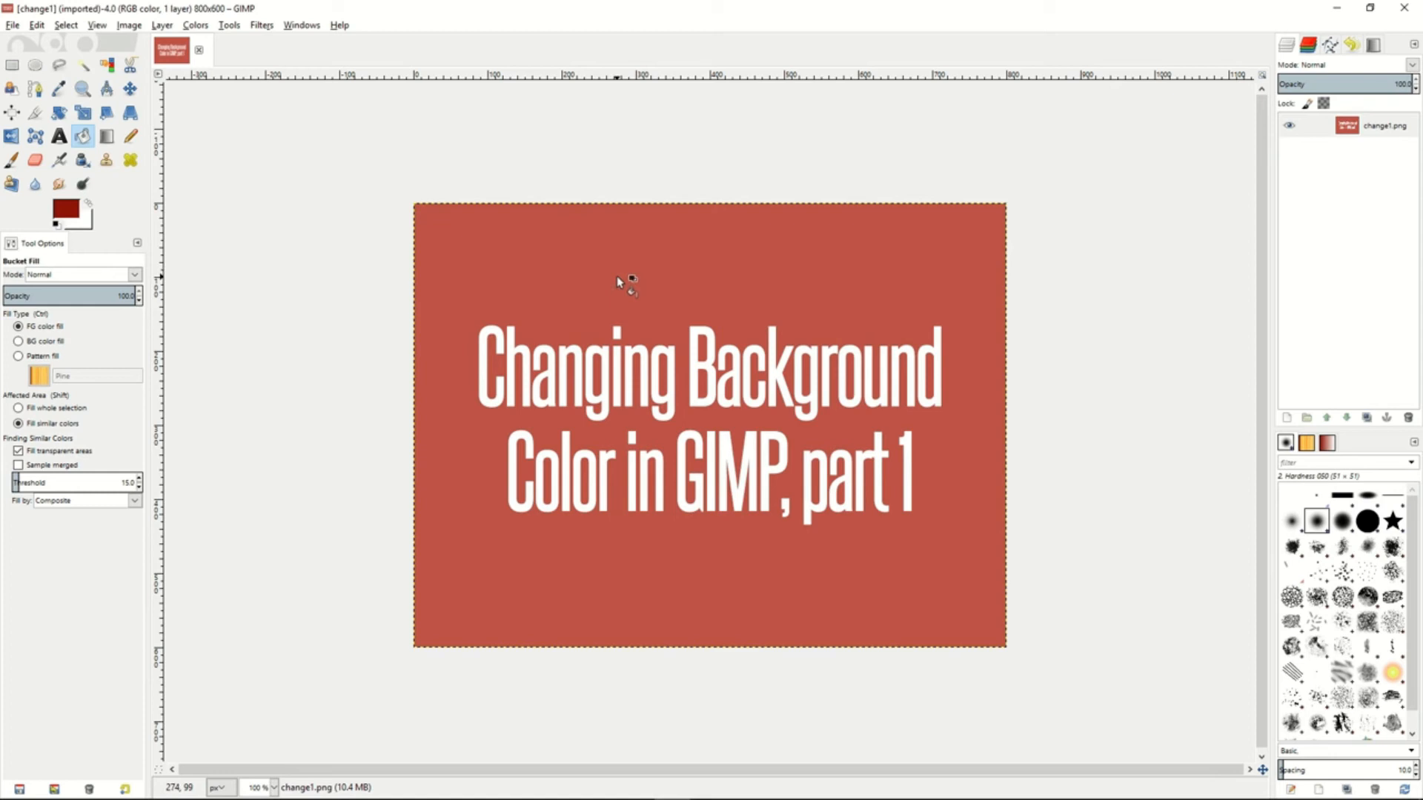
# Step: Pick the image's red background as the foreground color and sample it as the source color for Color to Alpha
pyautogui.press('o')
pyautogui.click(527, 304)
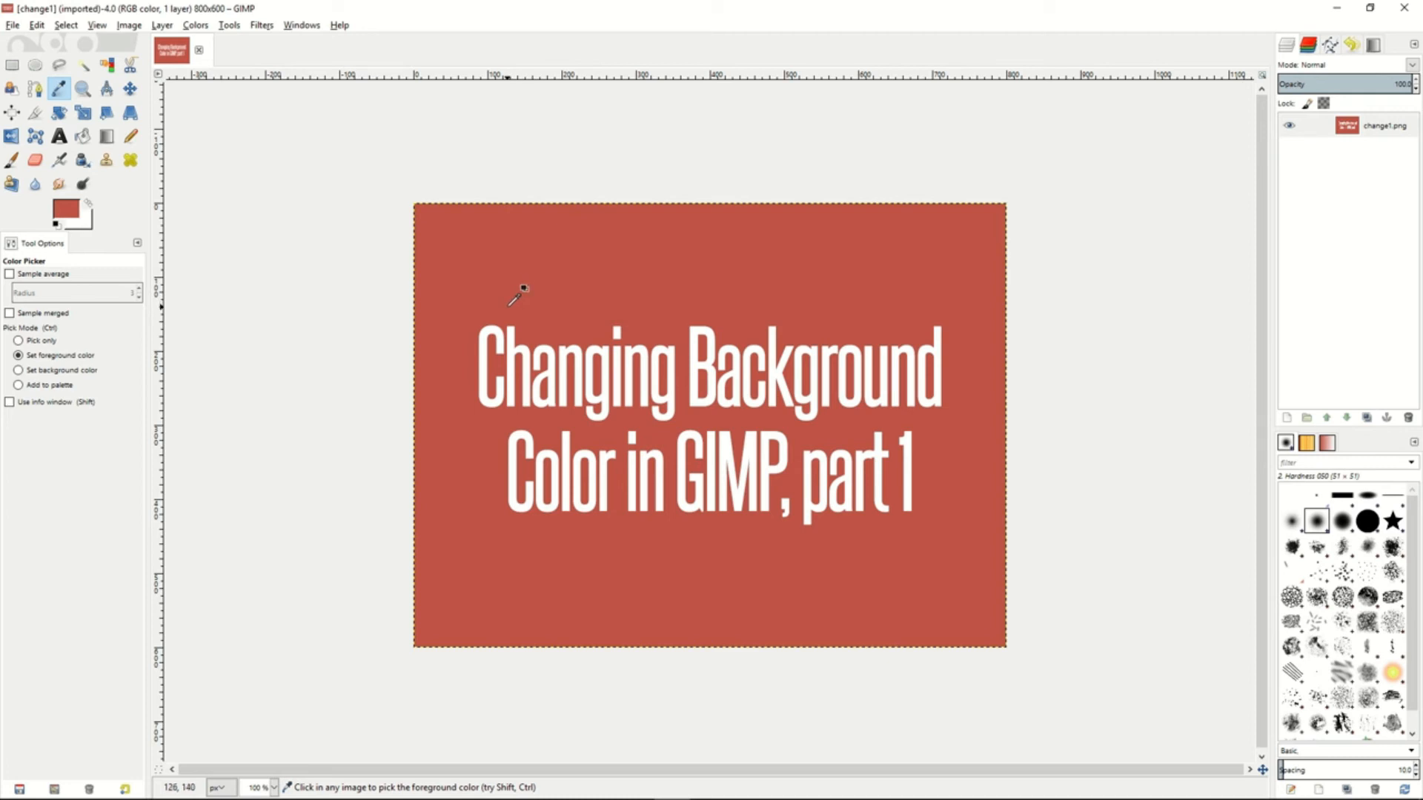
pyautogui.click(196, 25)
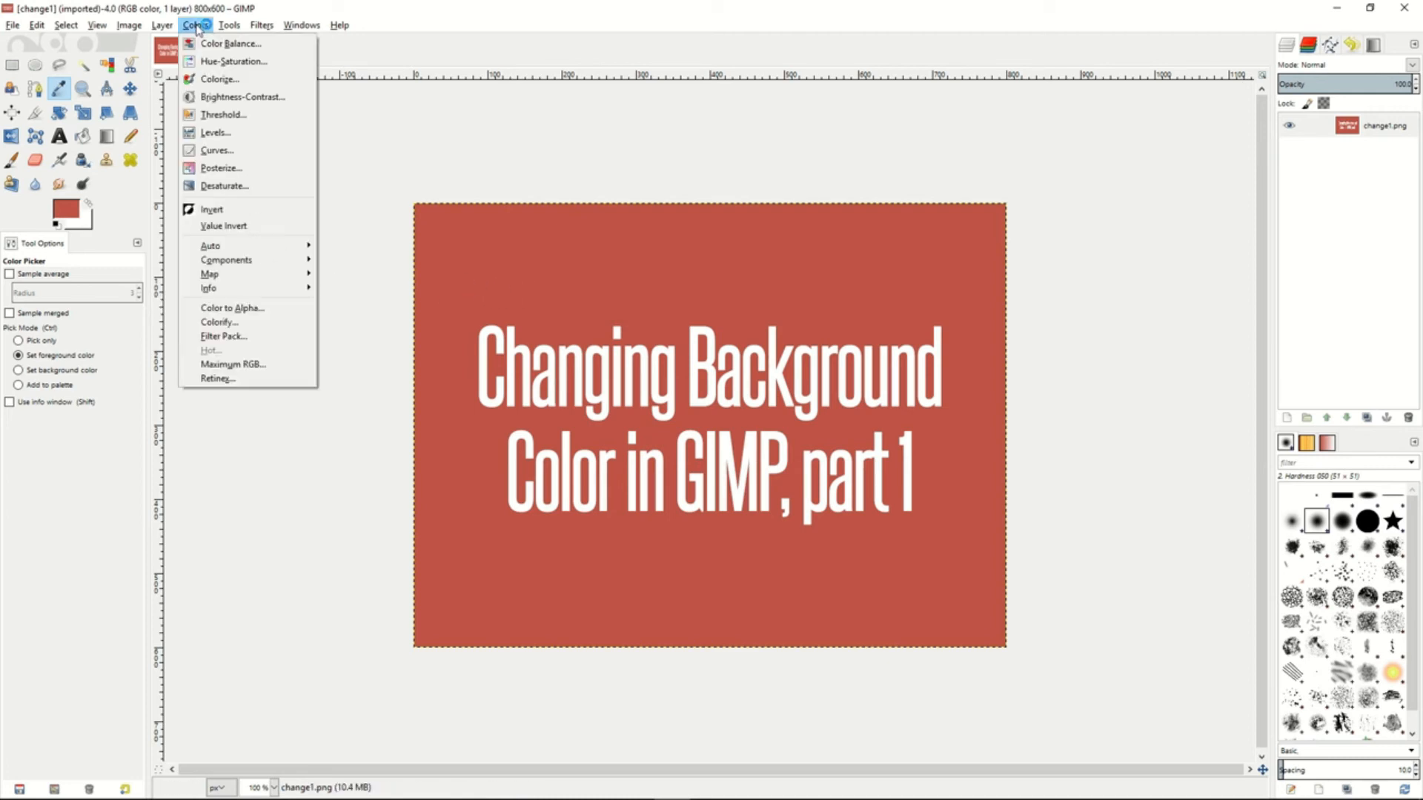
pyautogui.click(235, 308)
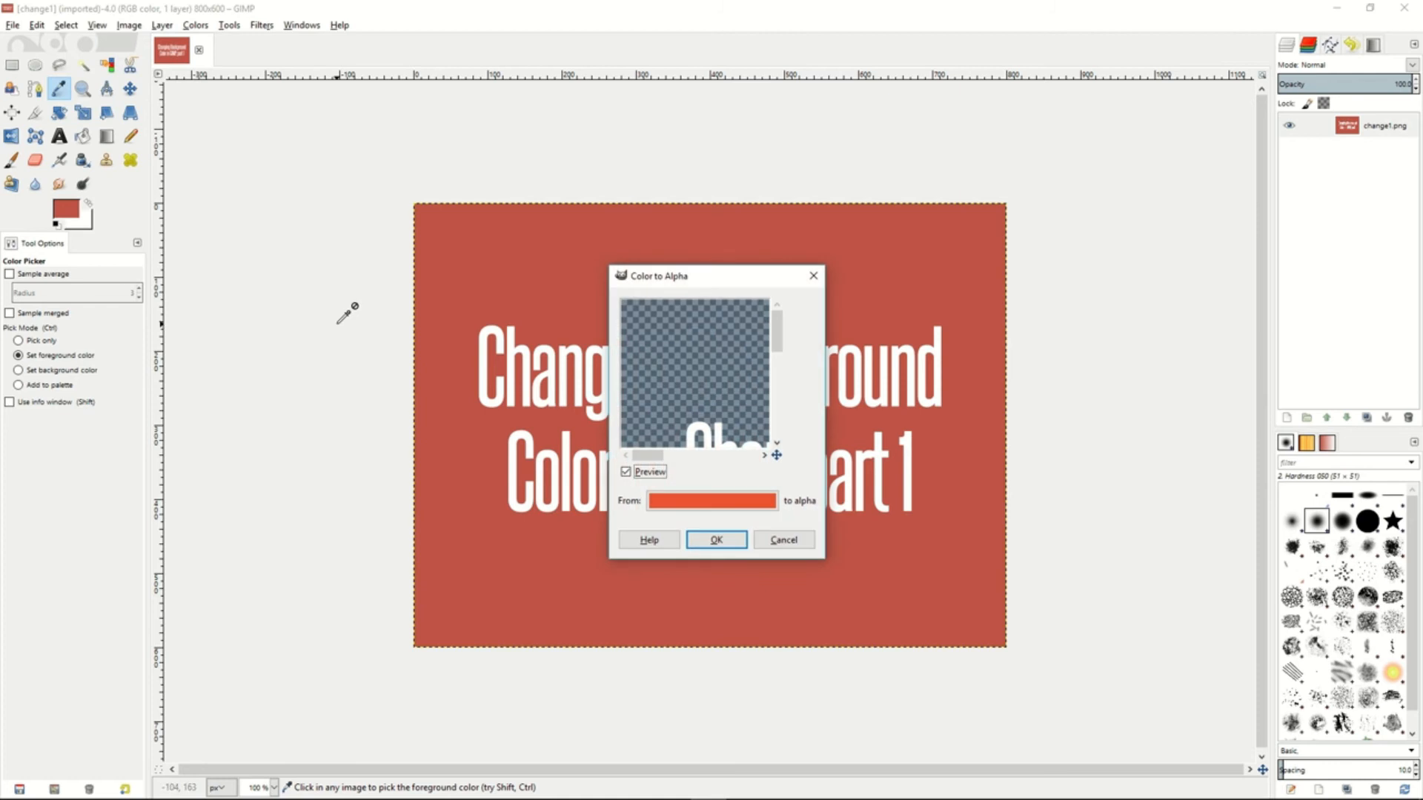
pyautogui.click(713, 509)
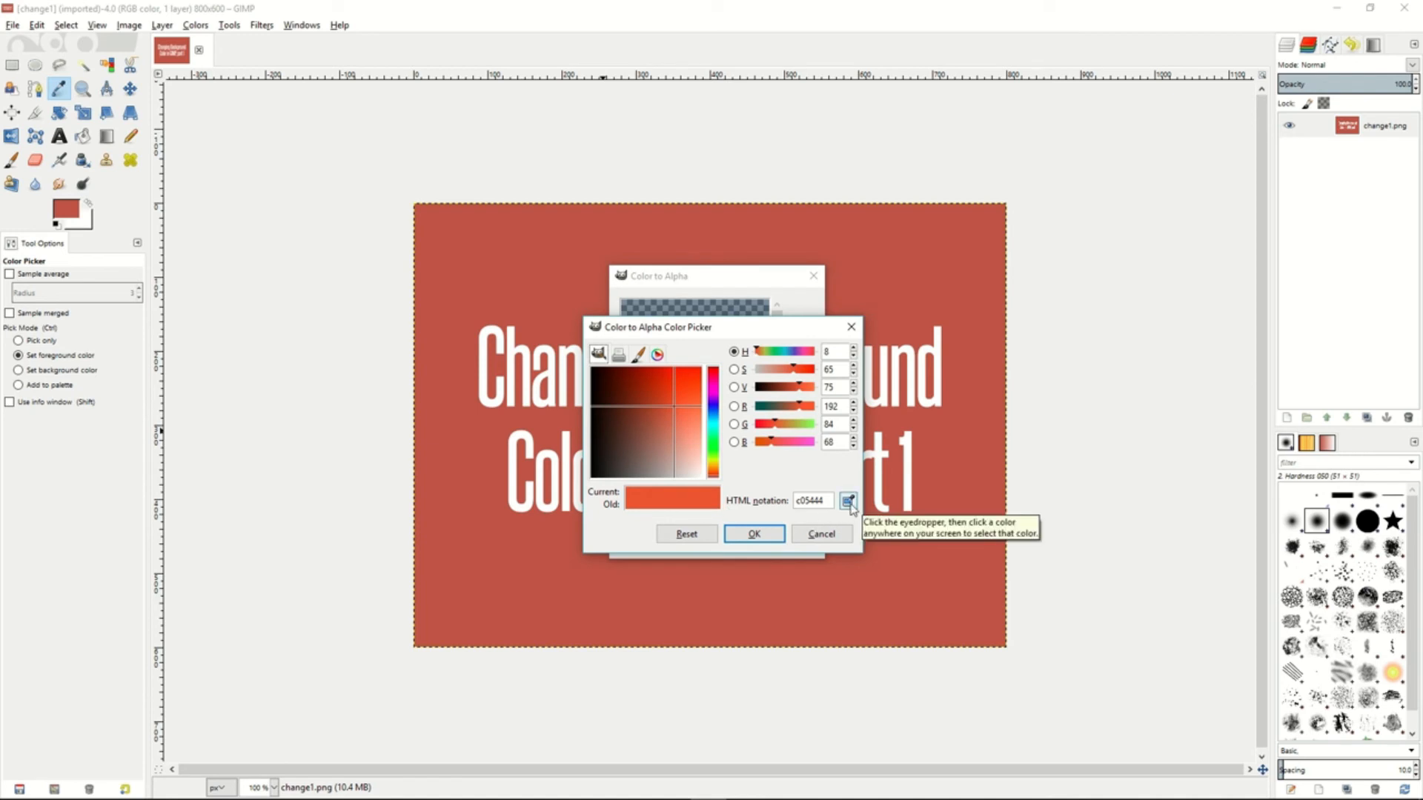
pyautogui.click(848, 502)
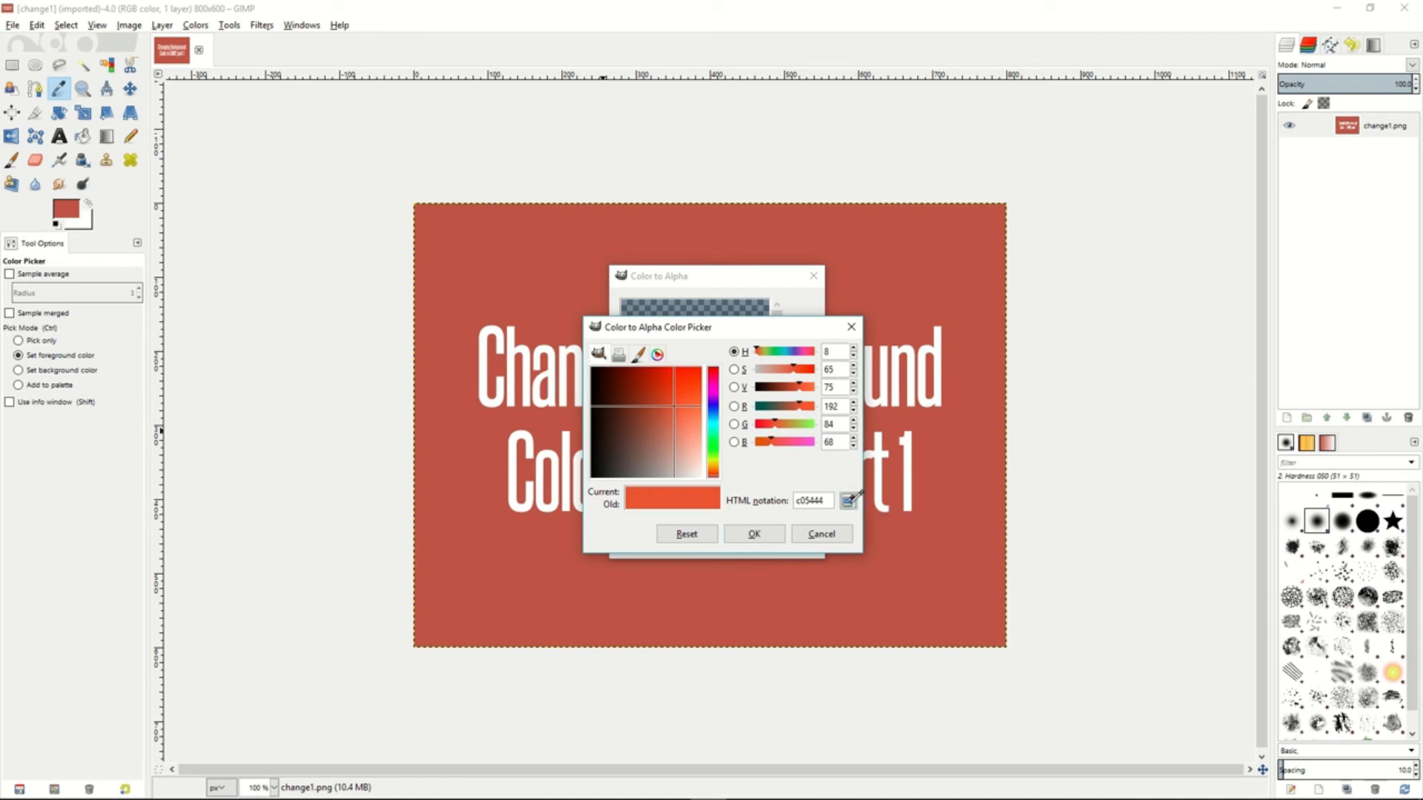
pyautogui.click(939, 503)
pyautogui.hotkey('alt', 'Tab')
pyautogui.click(756, 533)
# Step: Check the text area in the Color to Alpha preview and apply it to turn the red background transparent
pyautogui.moveTo(765, 369); pyautogui.dragTo(687, 328)
pyautogui.moveTo(721, 399); pyautogui.dragTo(686, 368)
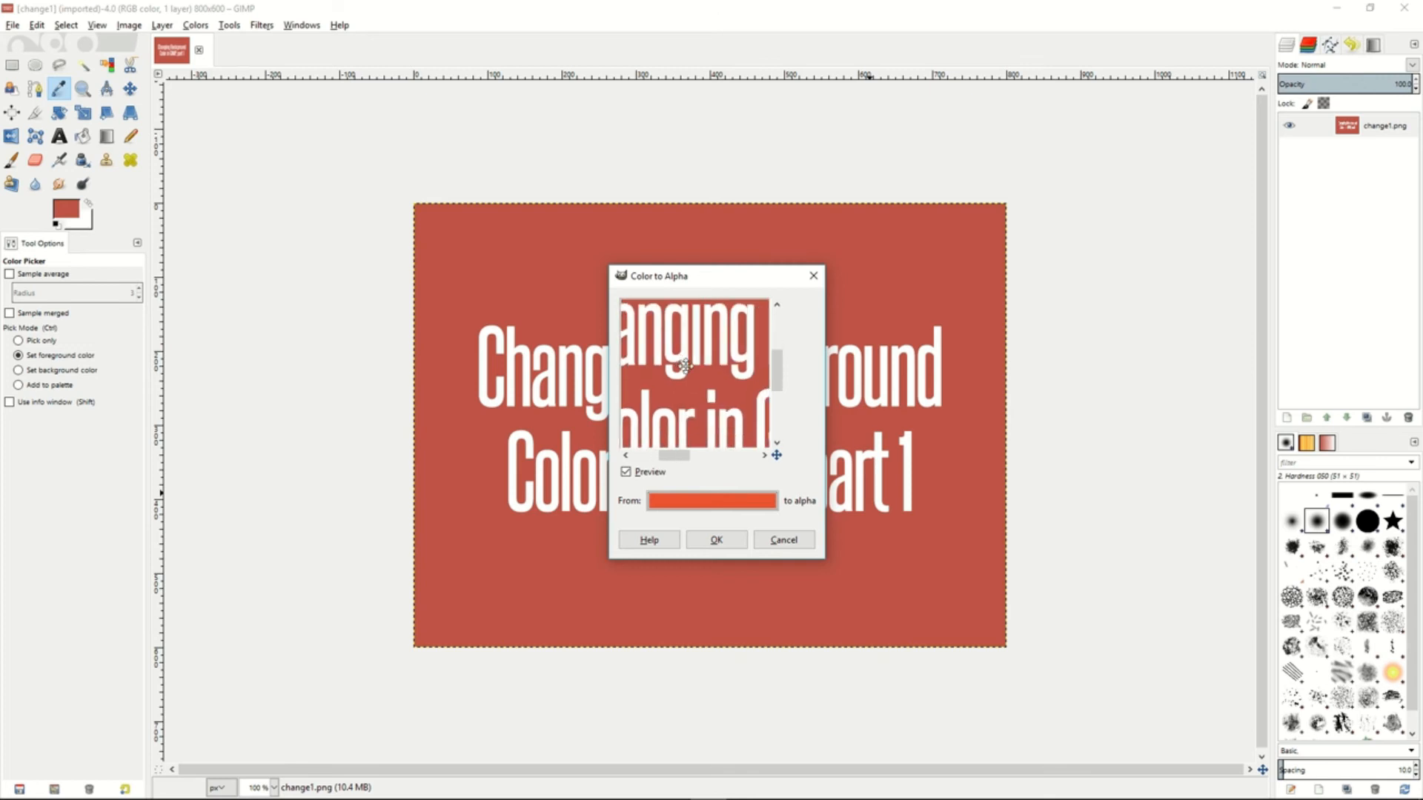
pyautogui.click(716, 541)
pyautogui.click(715, 542)
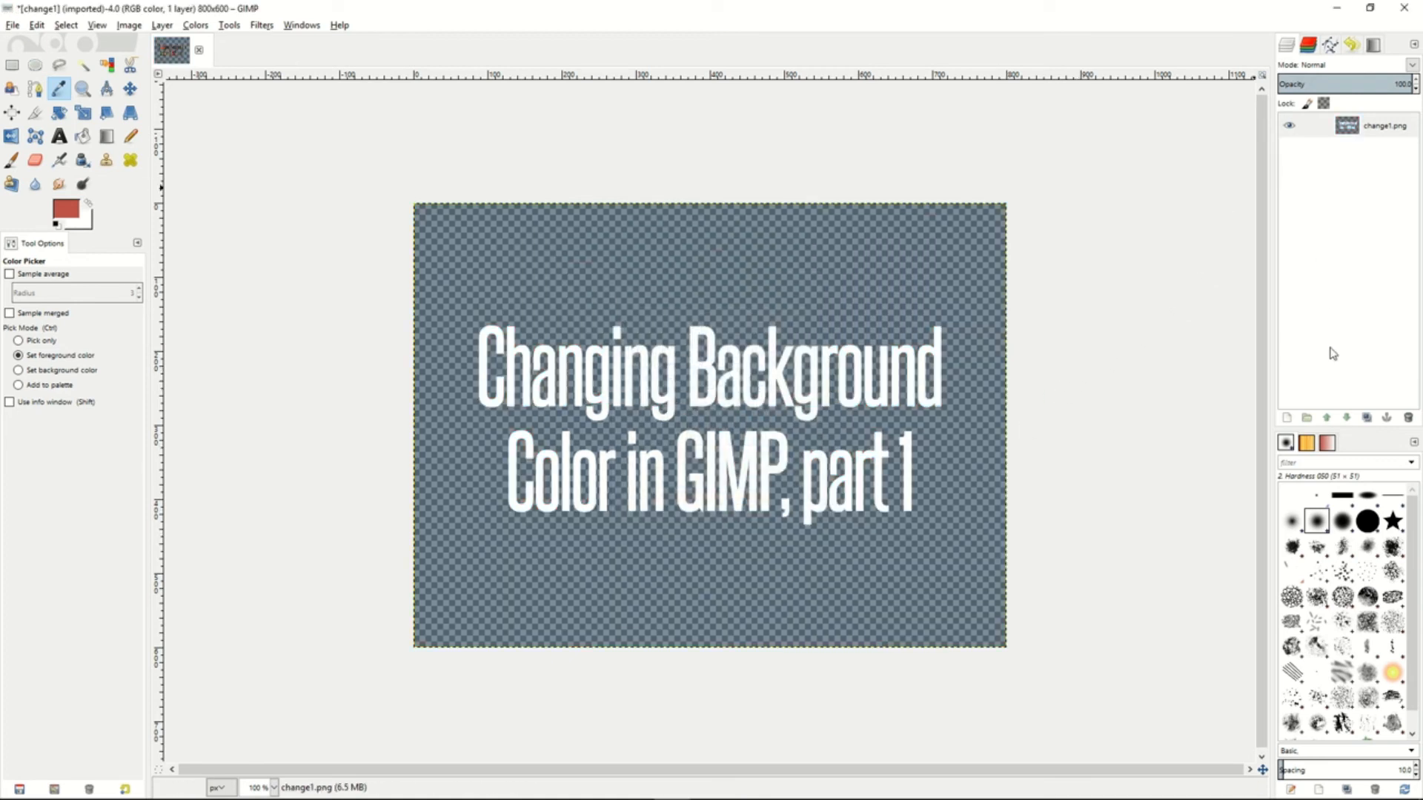
# Step: Create an 800 x 600 px layer filled with transparency and place it below the change1.png layer
pyautogui.rightClick(1315, 258)
pyautogui.click(1242, 286)
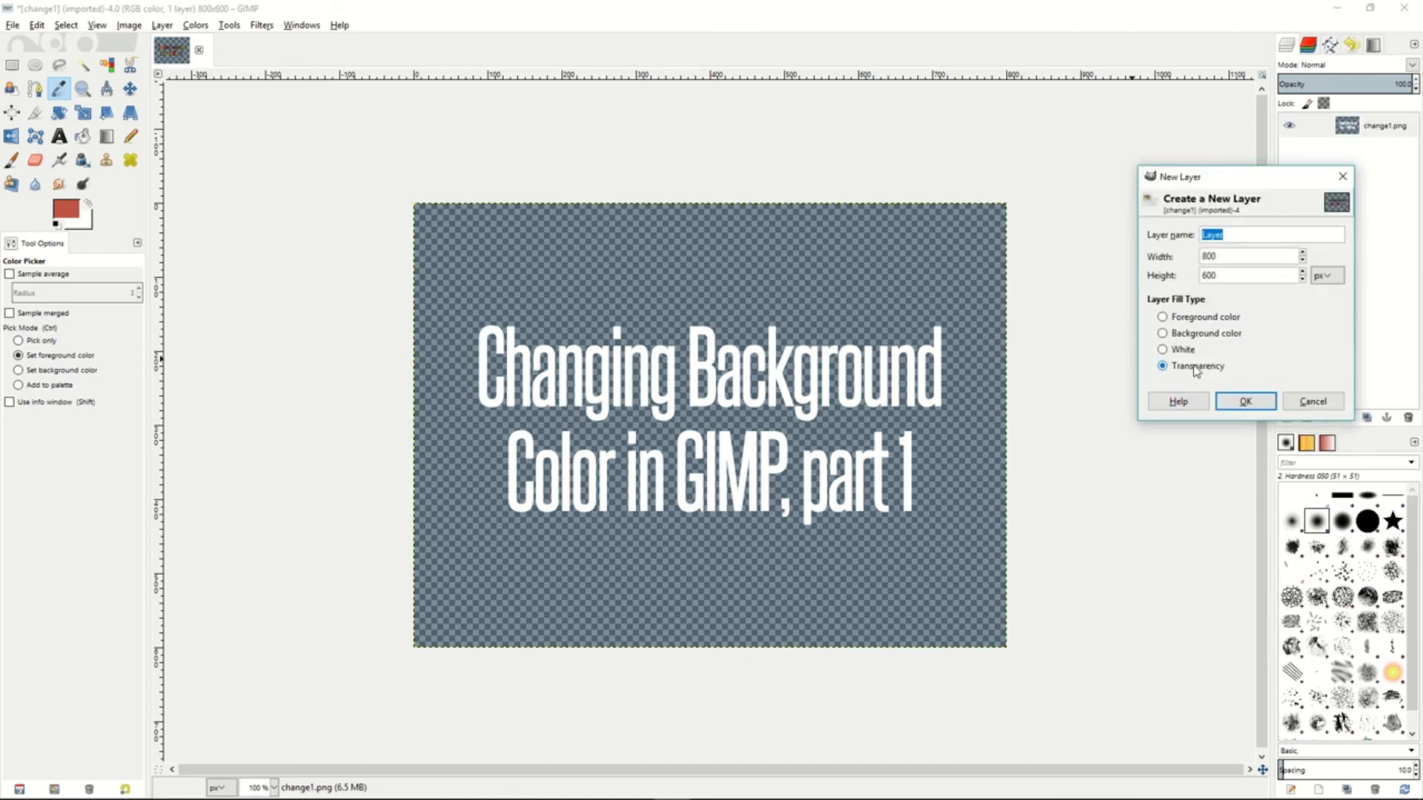
pyautogui.click(1245, 401)
pyautogui.moveTo(1324, 127); pyautogui.dragTo(1400, 165)
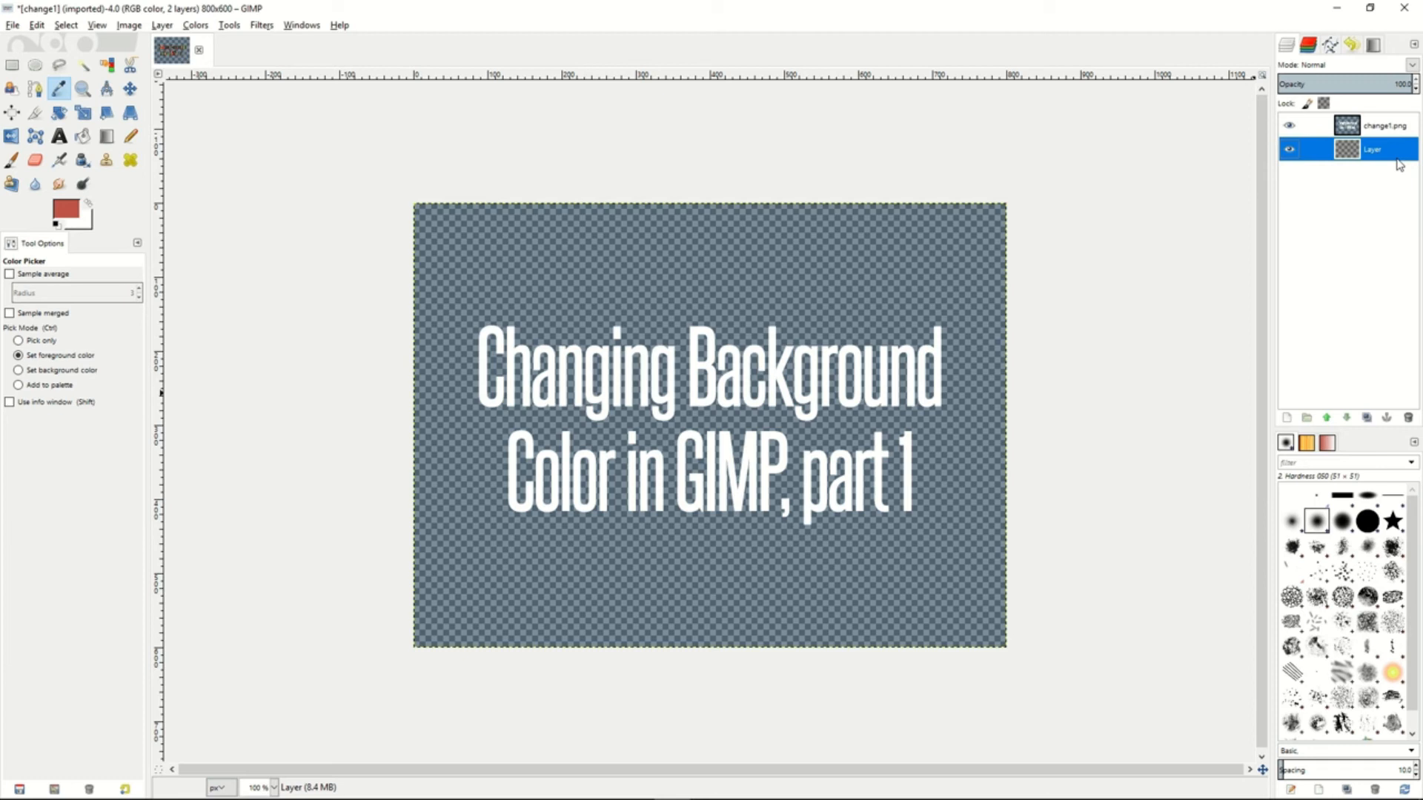
# Step: Set the foreground color to a teal blue and bucket-fill the empty layer behind the change1.png text with it
pyautogui.hotkey('shift', 'b')
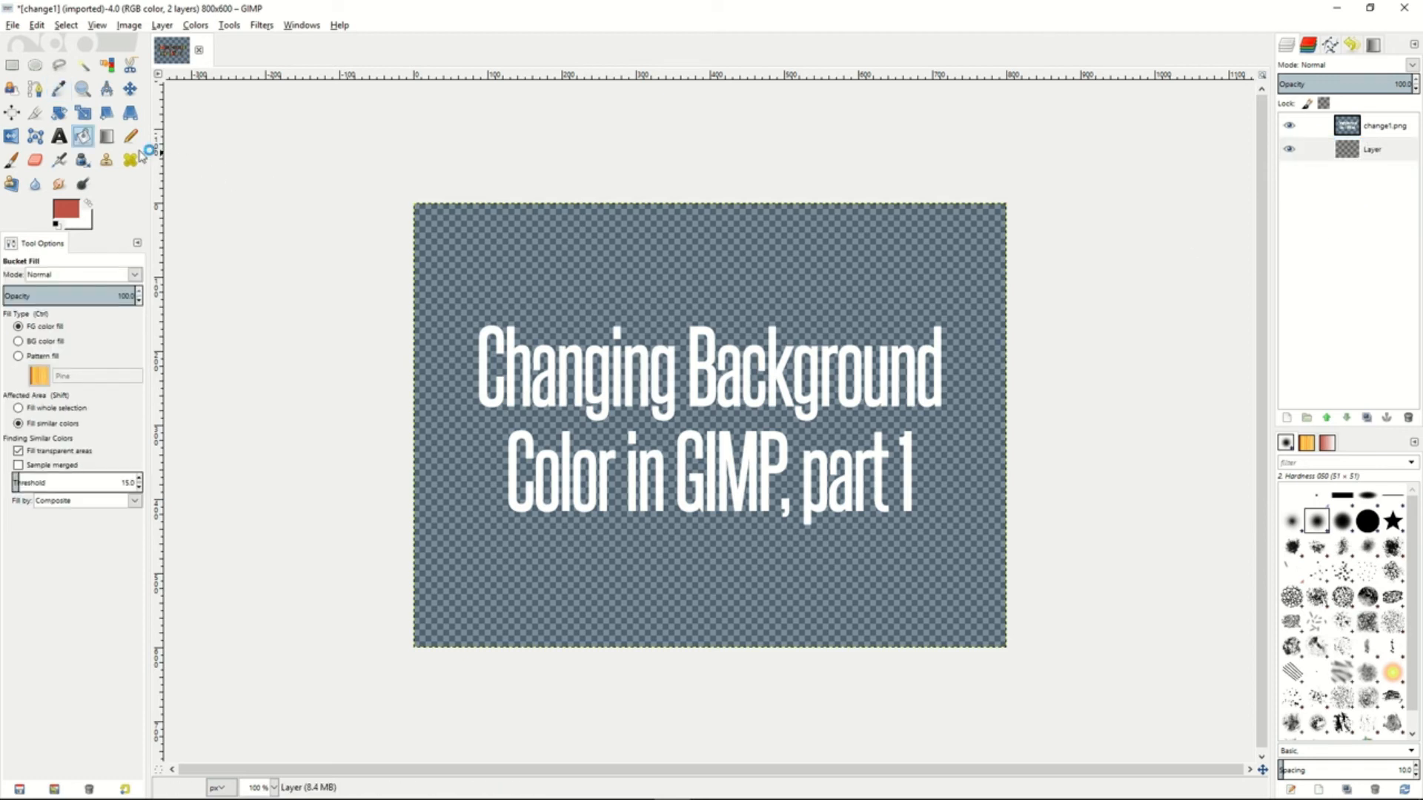
pyautogui.click(66, 209)
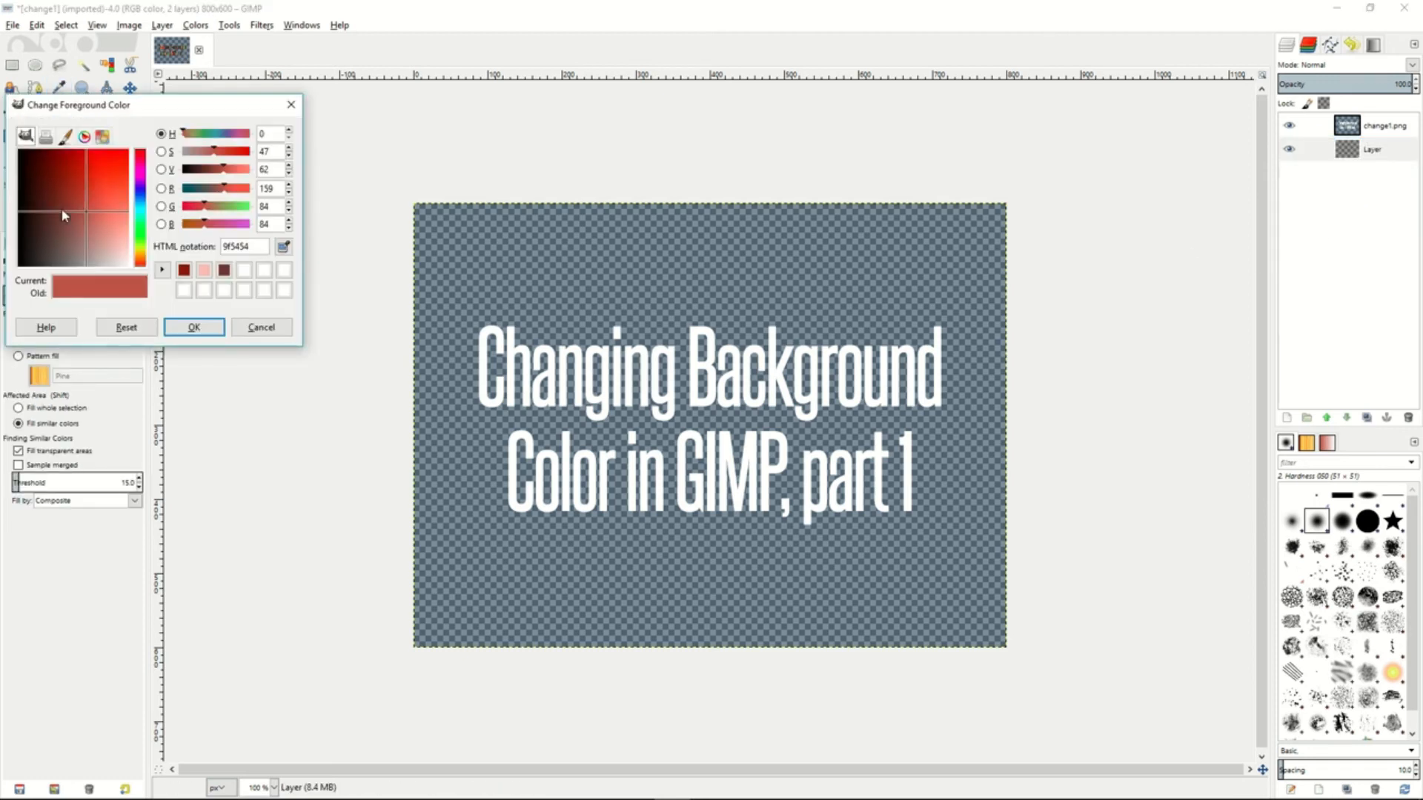
pyautogui.click(140, 204)
pyautogui.click(193, 327)
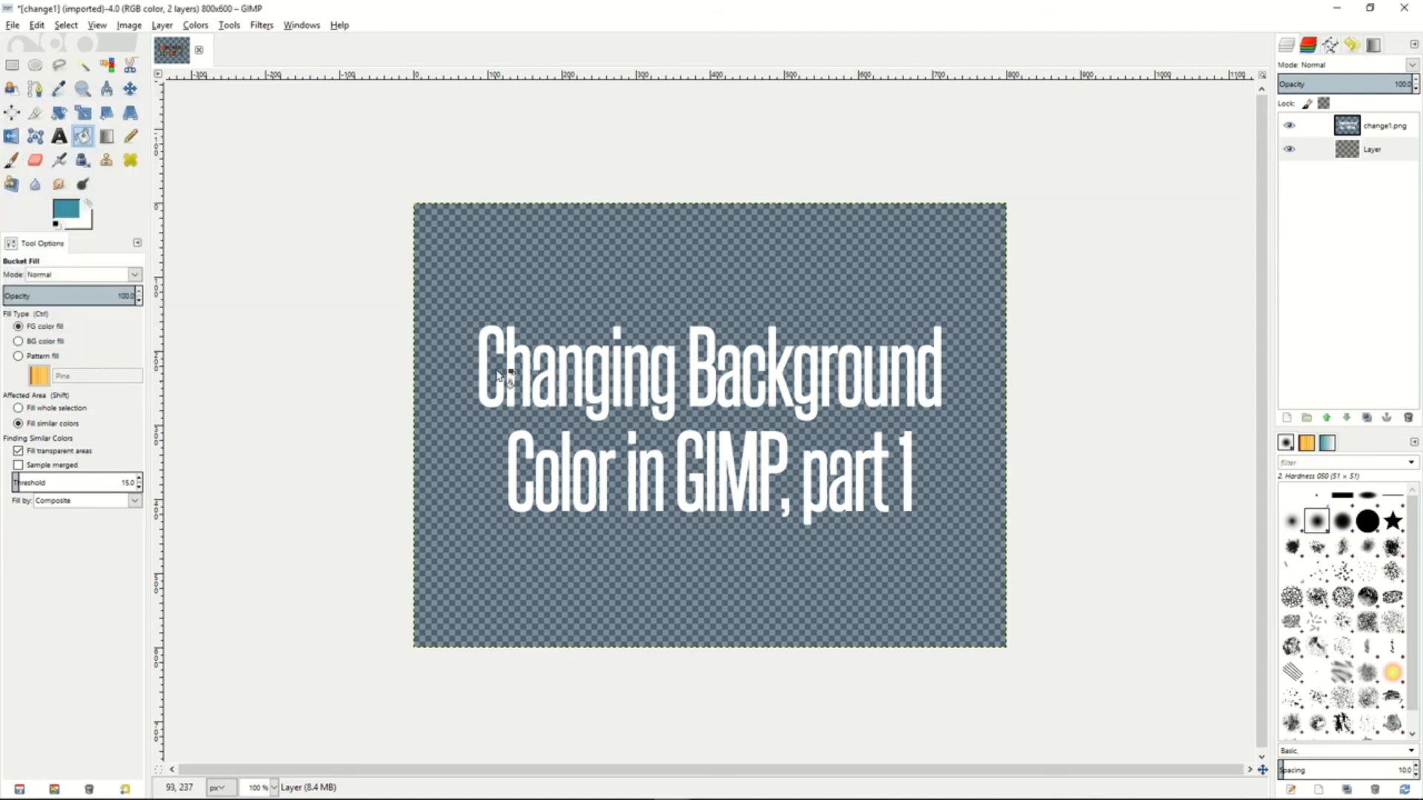
pyautogui.click(616, 287)
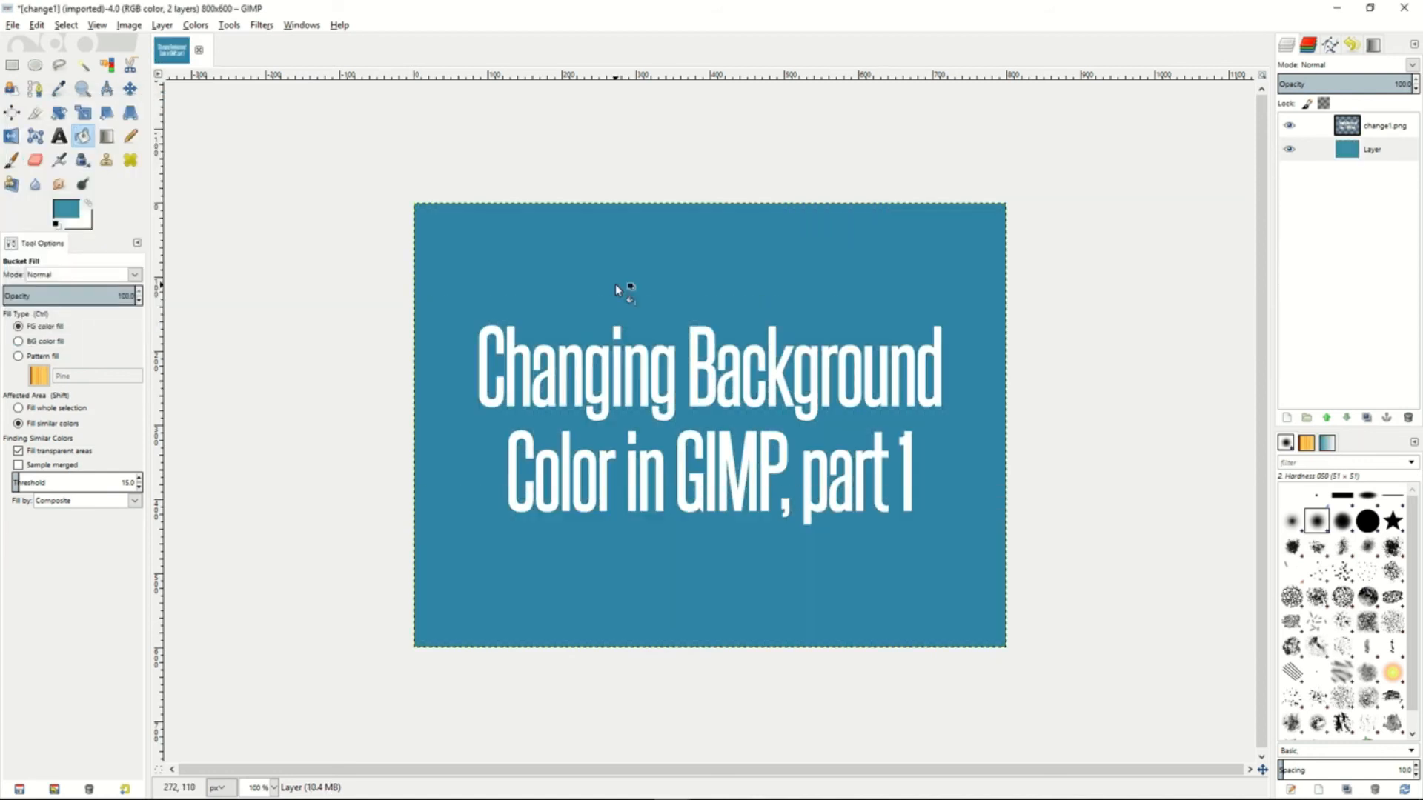
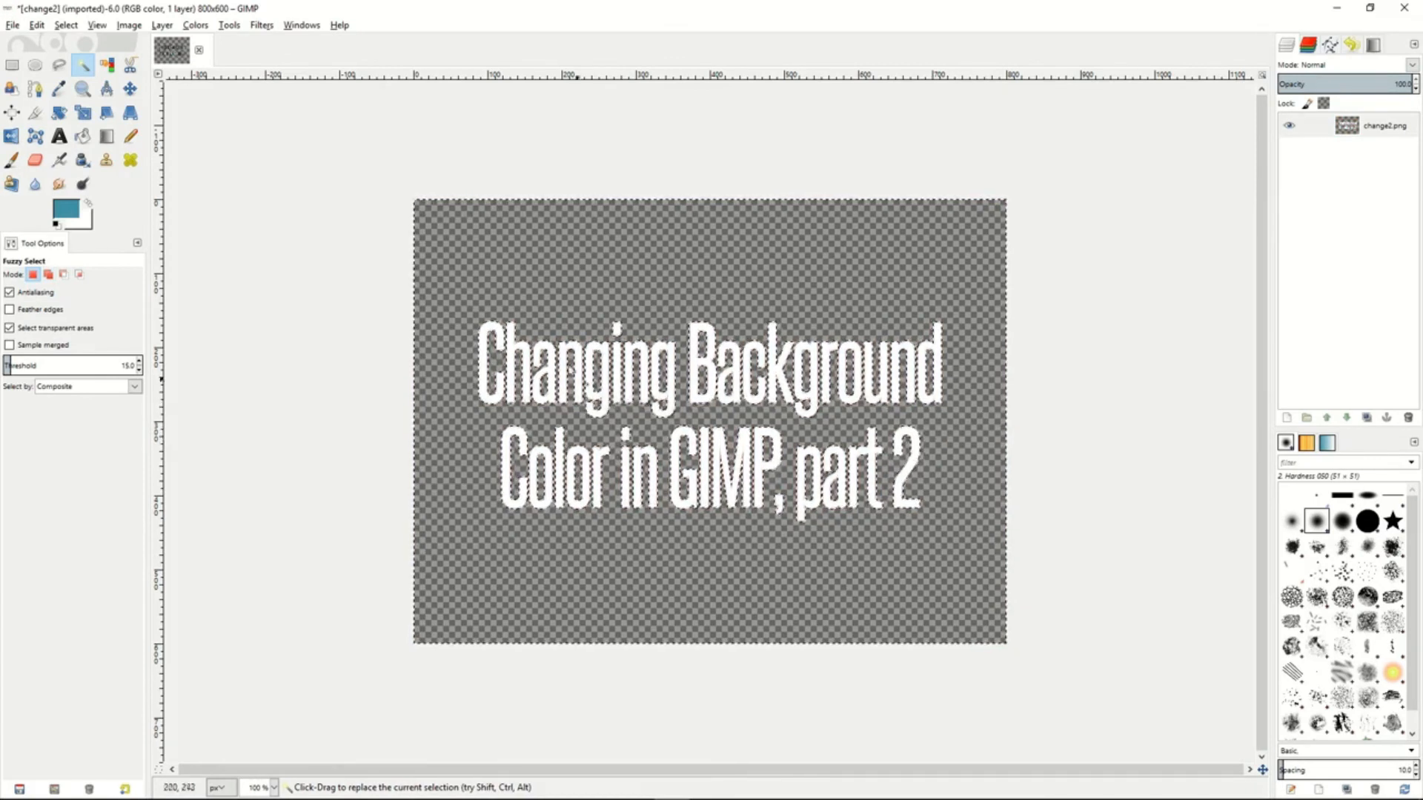
# Step: Clear the selection on the change2.png image
pyautogui.rightClick(558, 273)
pyautogui.moveTo(626, 314)
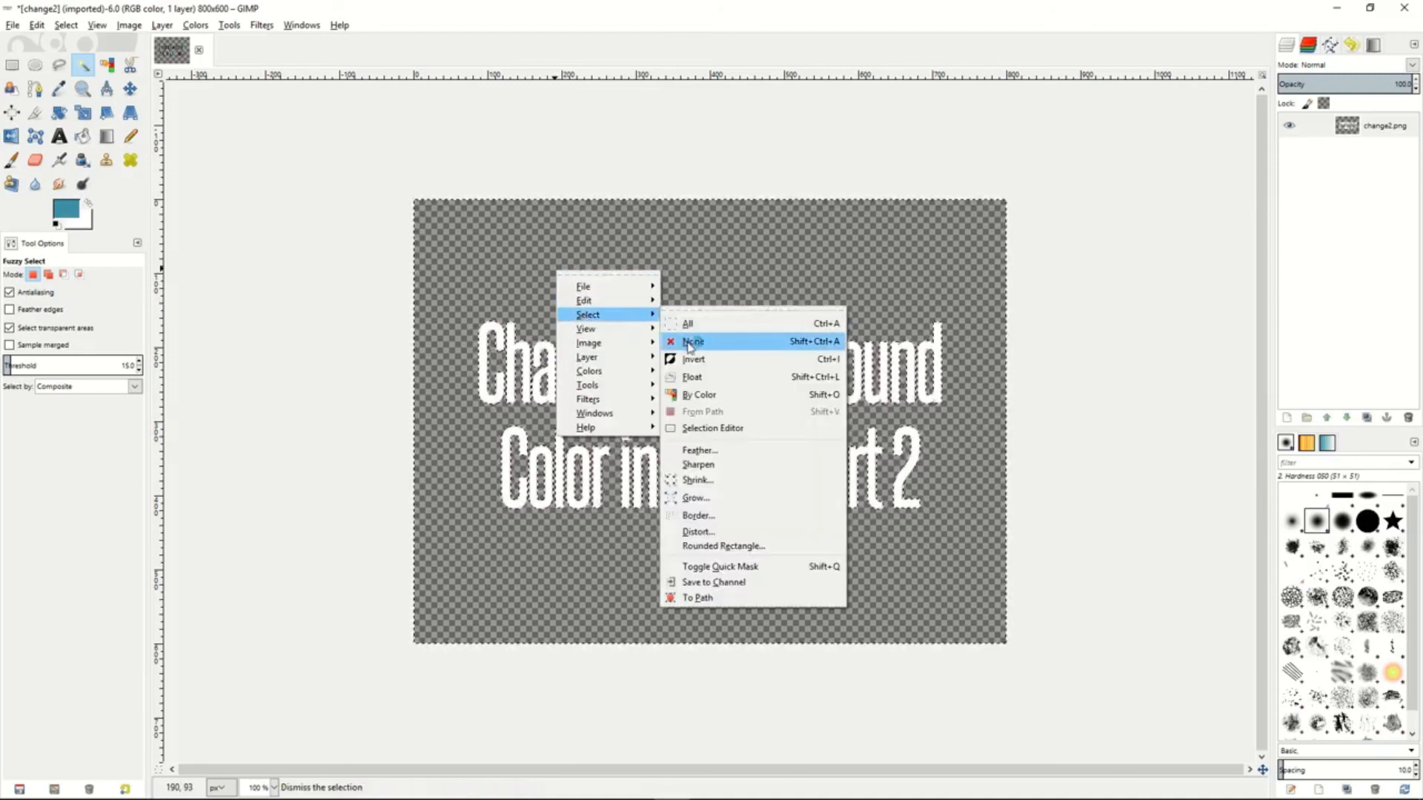
pyautogui.click(684, 324)
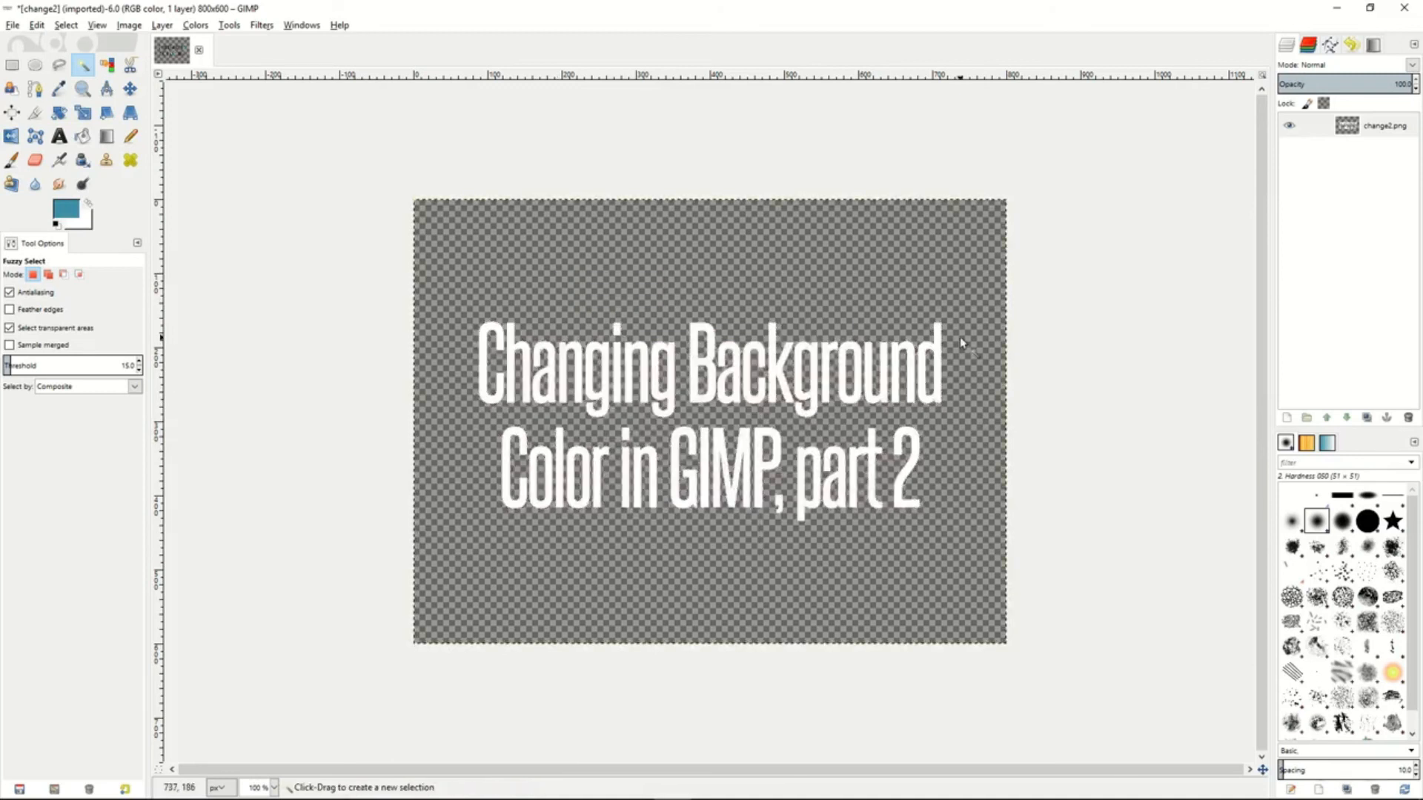
# Step: Create an 800 x 600 px layer filled with transparency and place it below the change2.png layer
pyautogui.rightClick(1334, 180)
pyautogui.click(1271, 215)
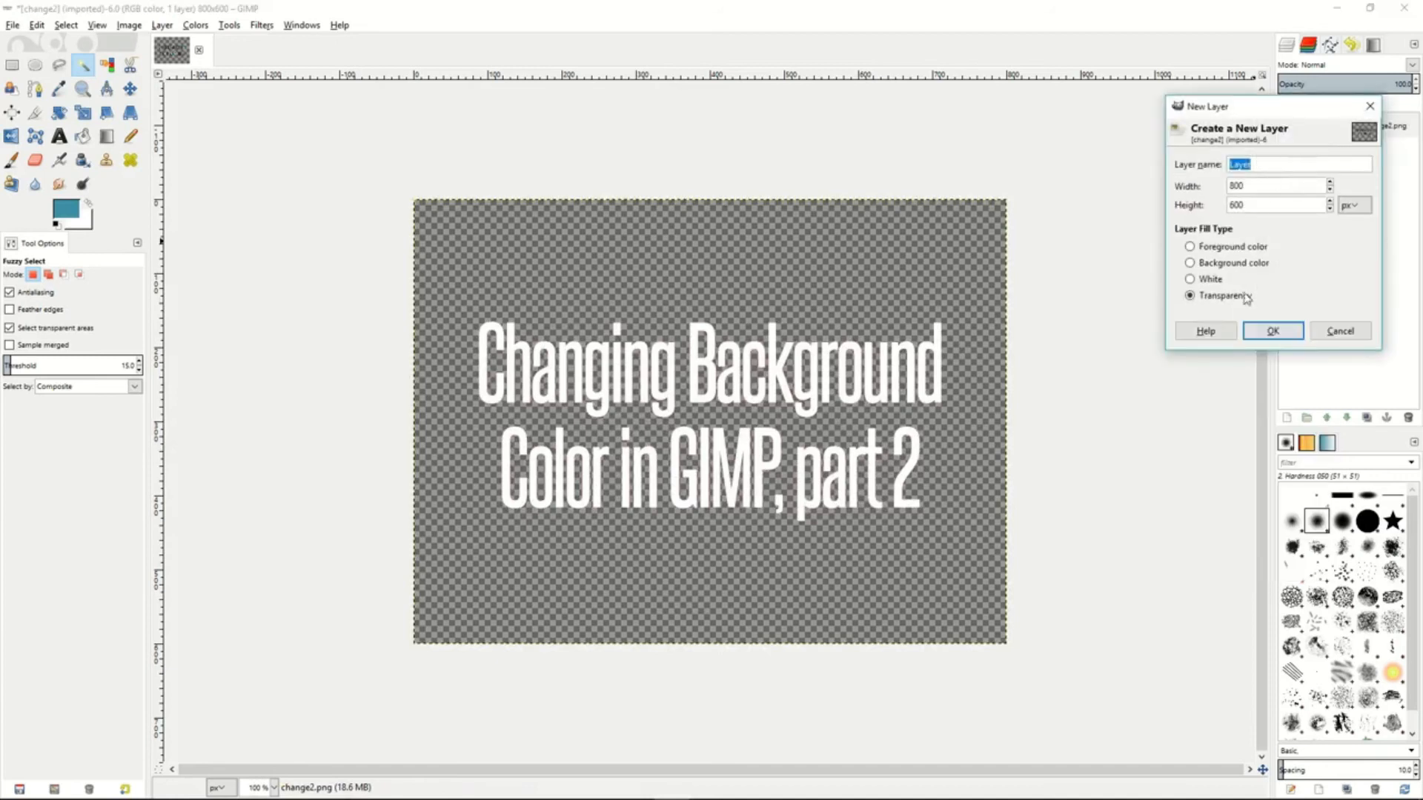
pyautogui.click(1268, 333)
pyautogui.moveTo(1389, 129); pyautogui.dragTo(1368, 165)
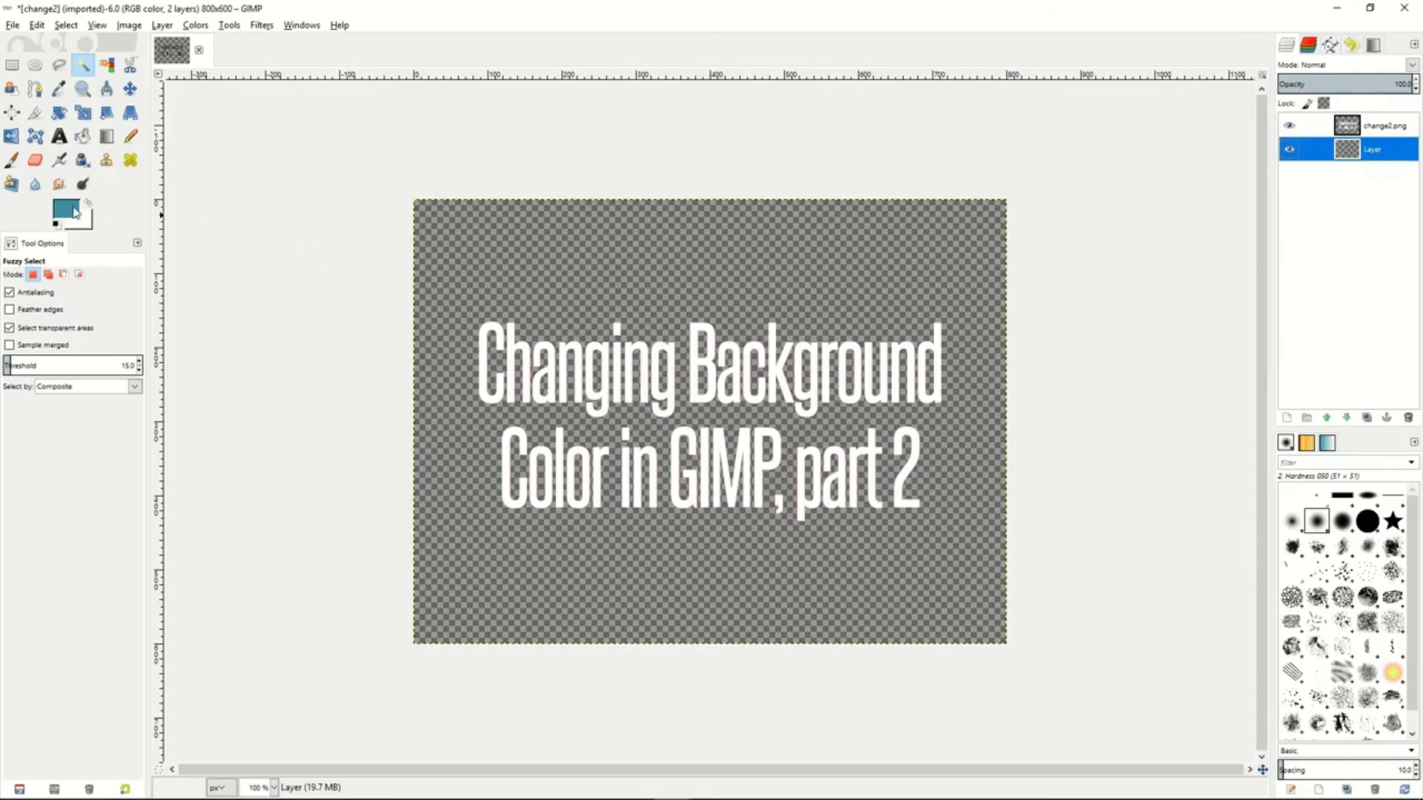
# Step: Change the foreground color to a lighter, muted teal and bucket-fill the layer behind the change2.png text
pyautogui.click(74, 213)
pyautogui.click(193, 326)
pyautogui.click(83, 135)
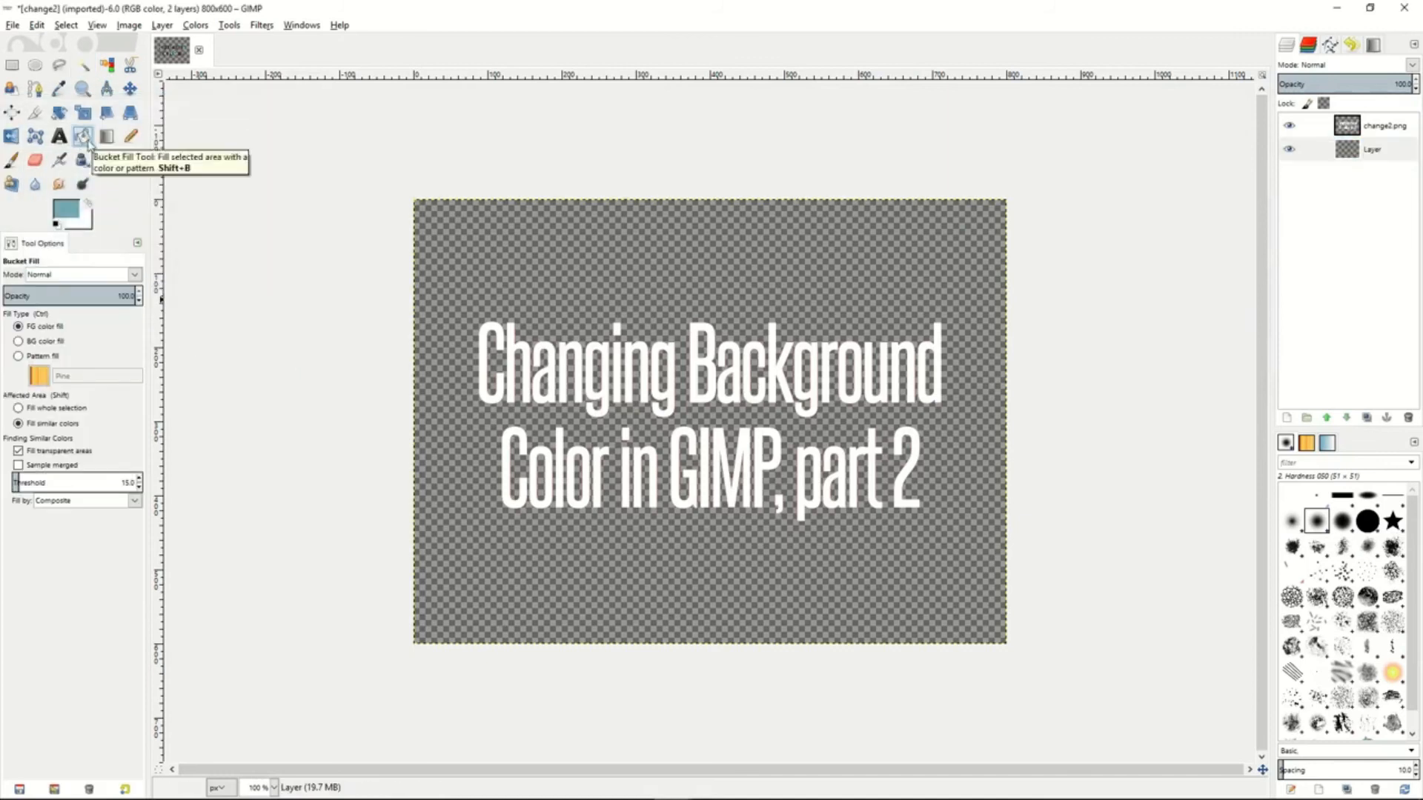
pyautogui.click(659, 284)
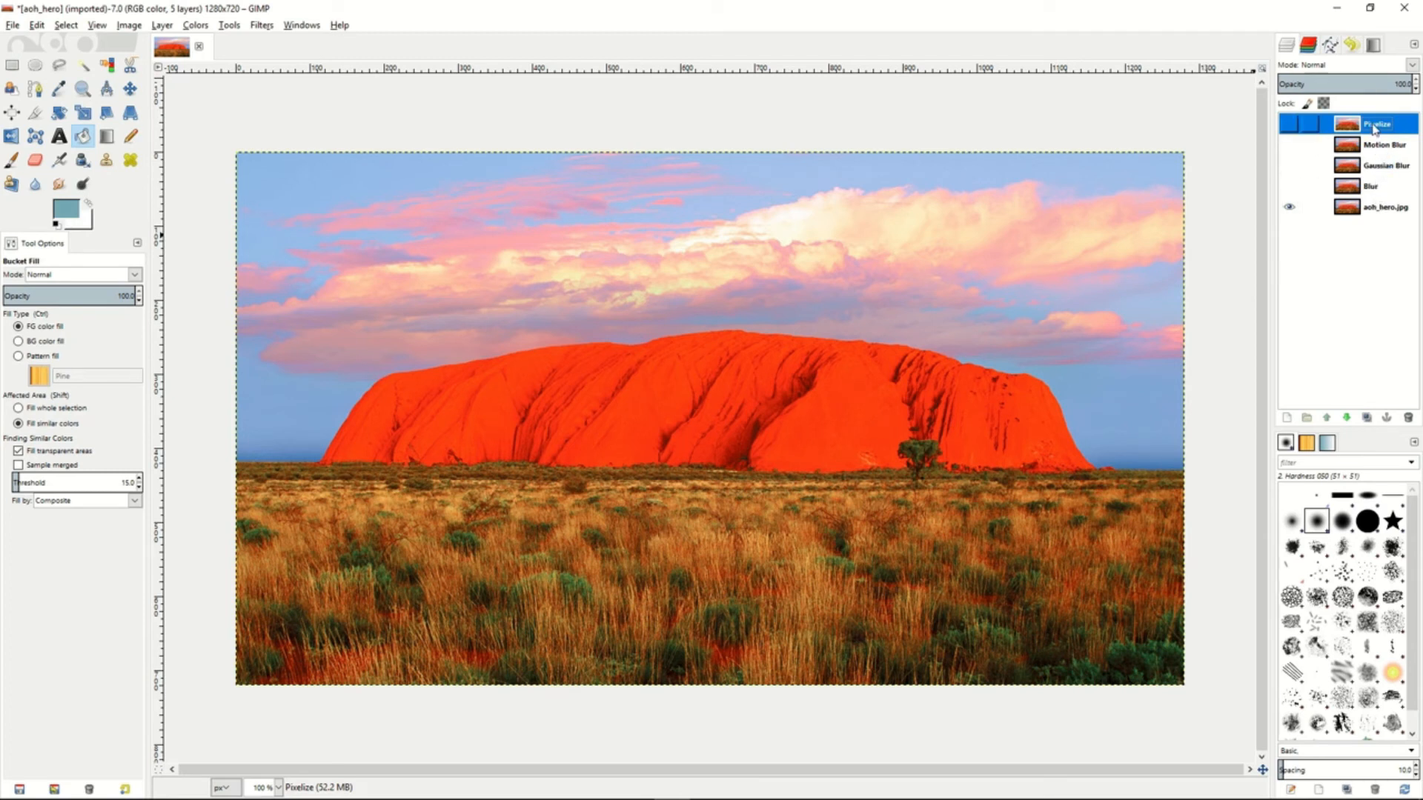
# Step: Show the Blur layer of the aoh_hero image and apply the basic Blur filter to it
pyautogui.click(1377, 194)
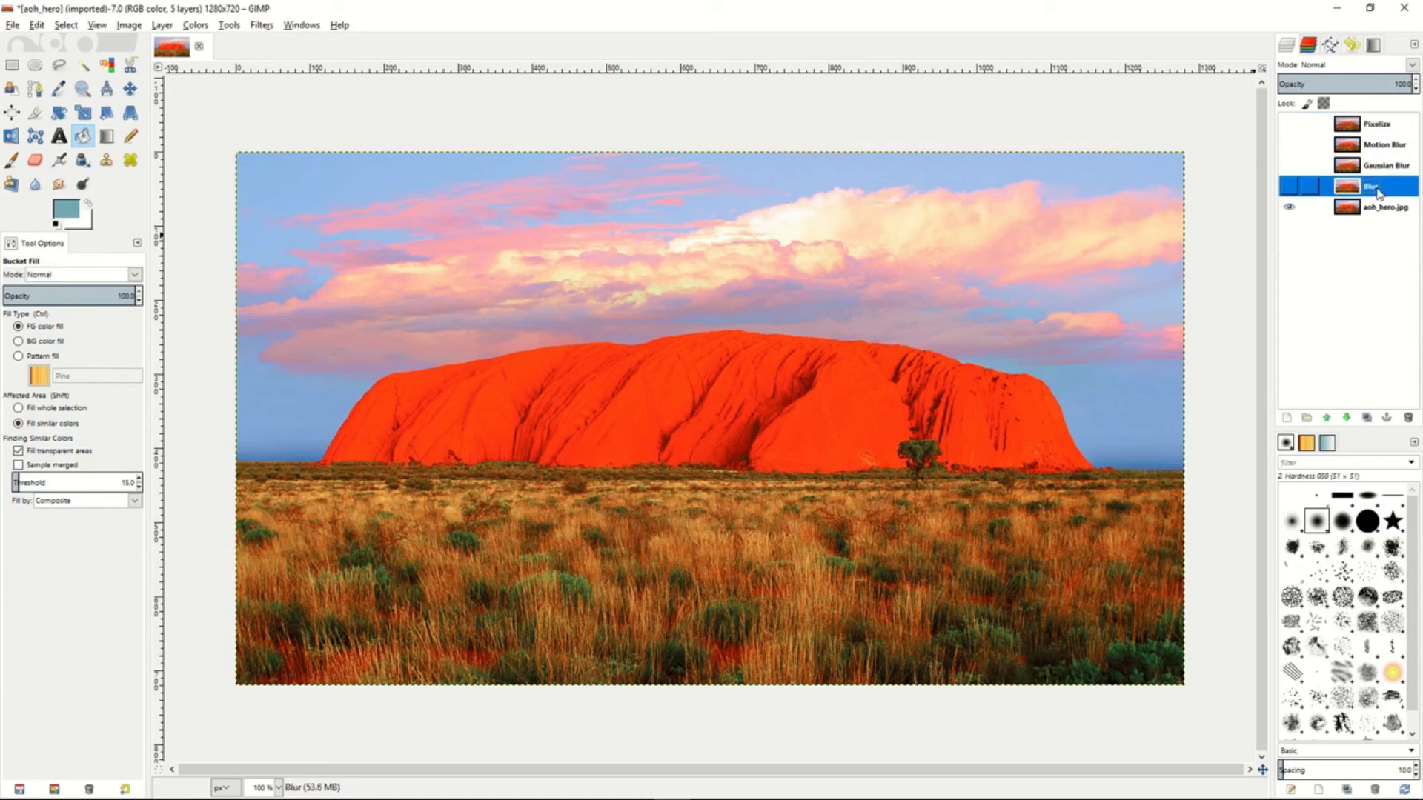
pyautogui.click(1289, 187)
pyautogui.click(261, 24)
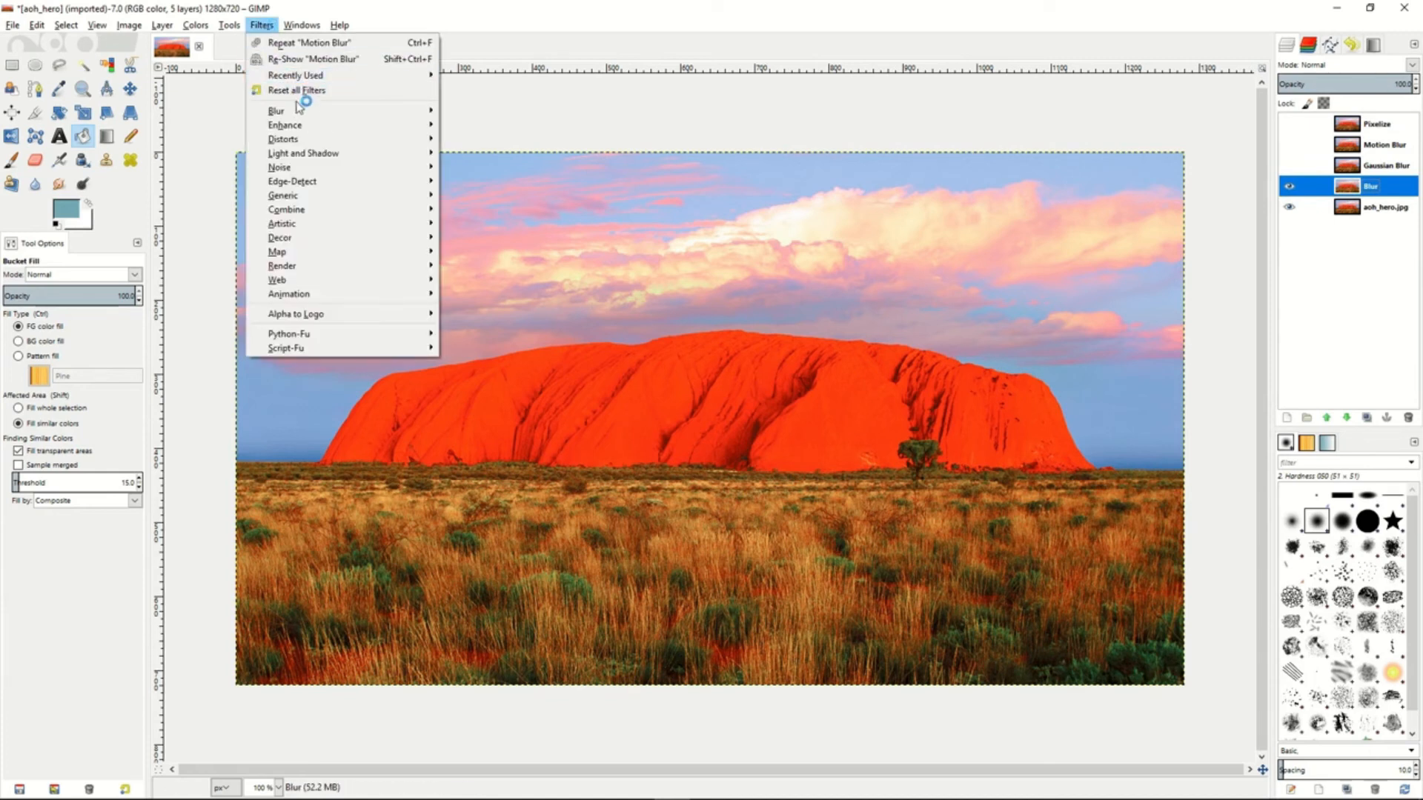
pyautogui.moveTo(277, 110)
pyautogui.click(471, 111)
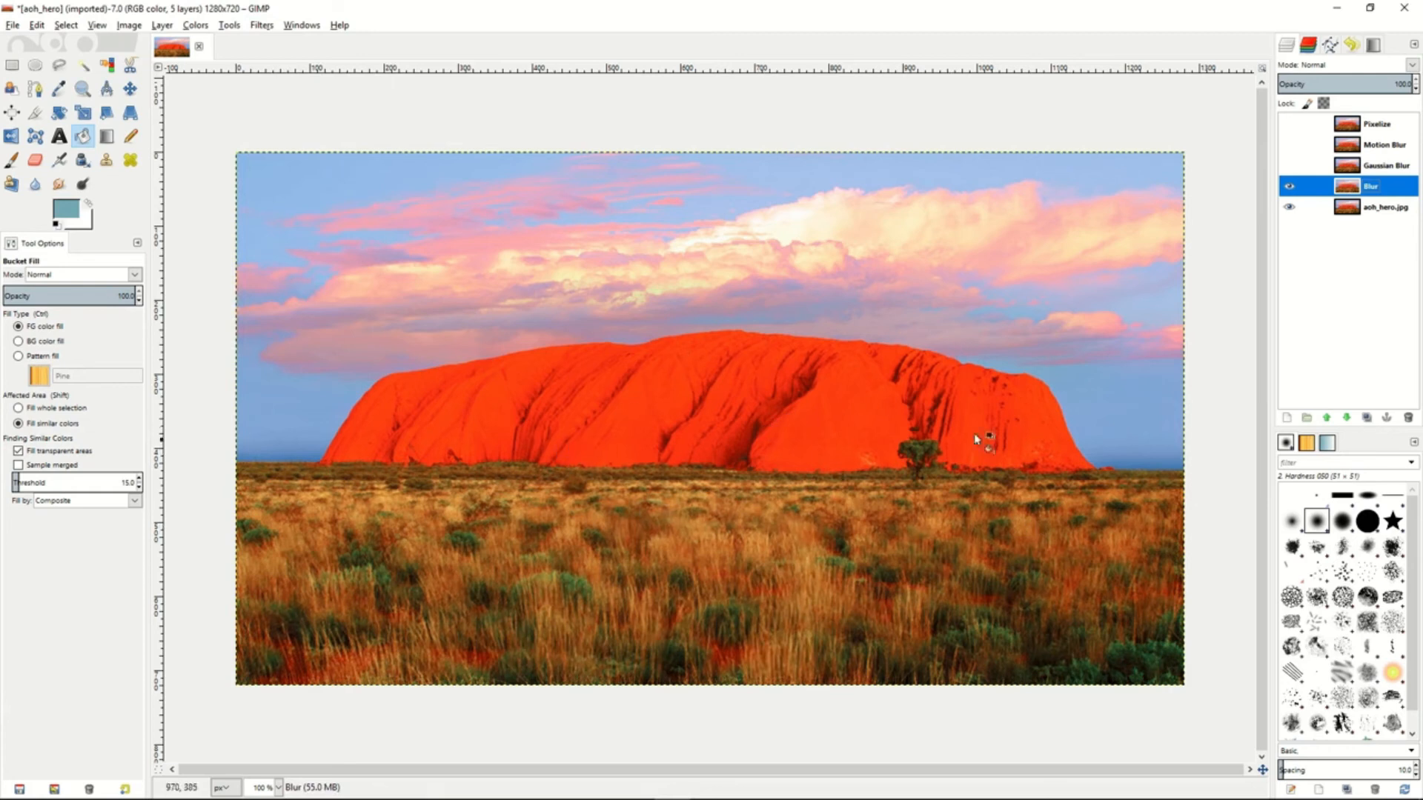
# Step: Toggle the Blur layer's visibility to compare the blurred photo with the original
pyautogui.click(1290, 194)
pyautogui.click(1290, 195)
pyautogui.click(1290, 194)
pyautogui.click(1290, 194)
# Step: Show the Gaussian Blur layer and apply a Gaussian Blur to it with the RLE method, adjusting the blur radius
pyautogui.click(1290, 166)
pyautogui.click(1338, 171)
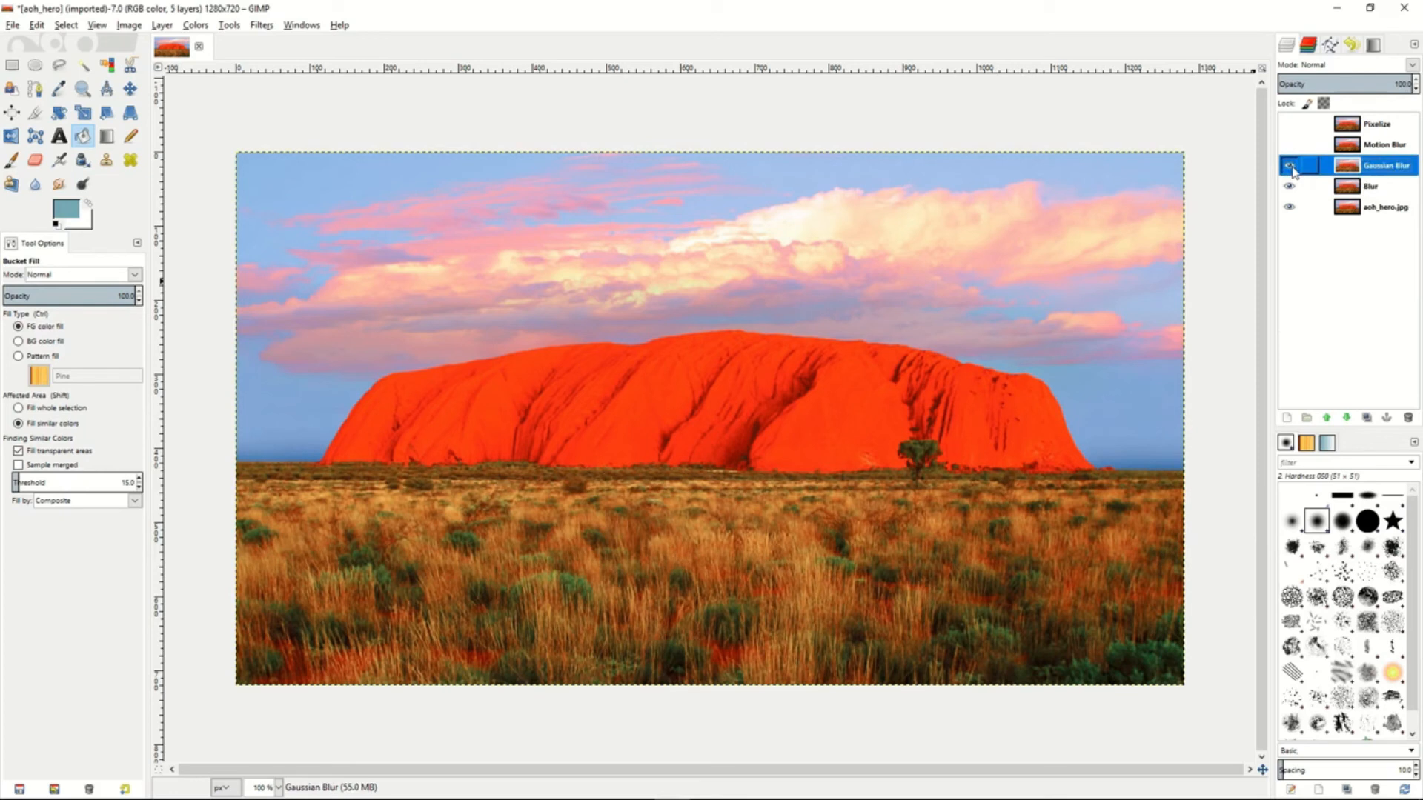
pyautogui.click(261, 25)
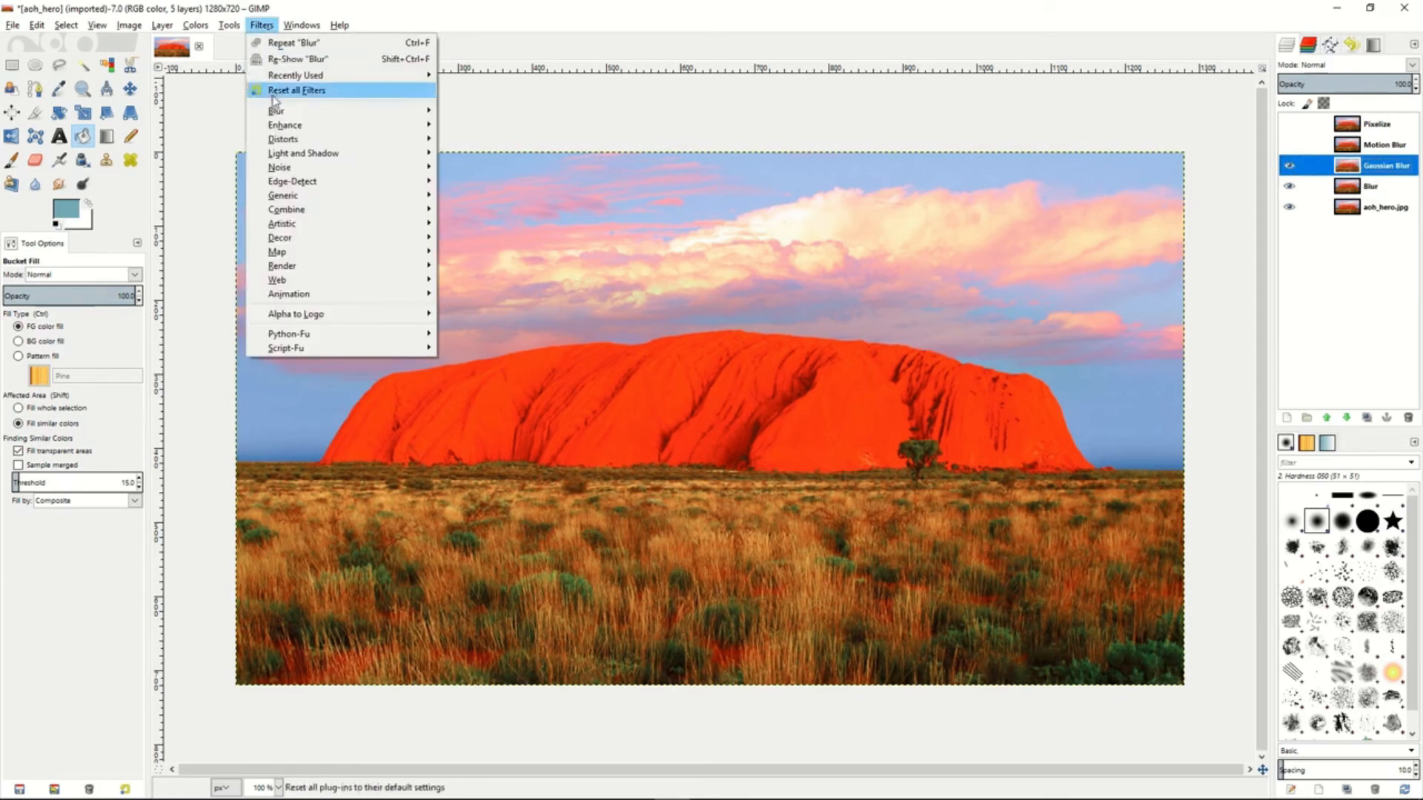
pyautogui.moveTo(276, 111)
pyautogui.click(508, 125)
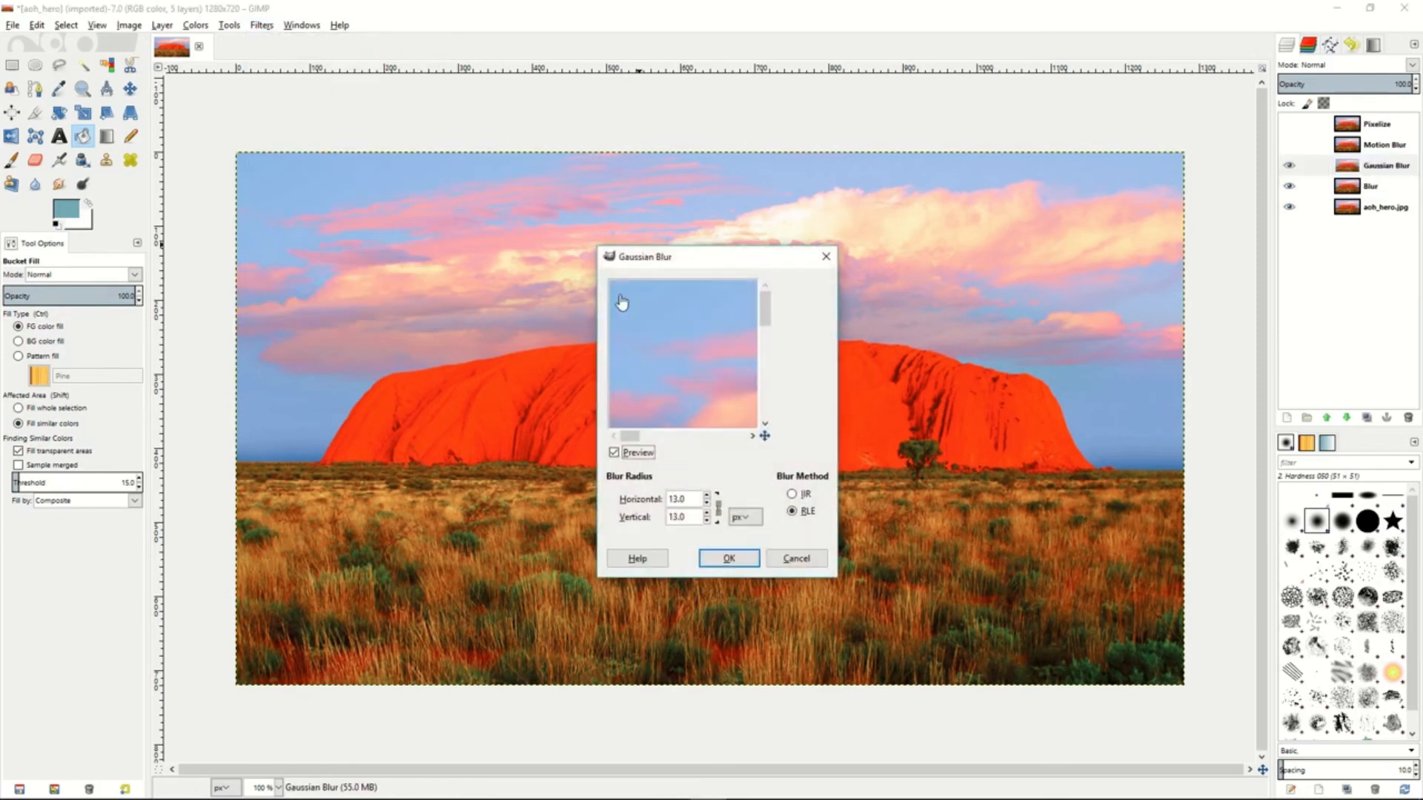
pyautogui.click(707, 504)
pyautogui.click(706, 494)
pyautogui.click(726, 557)
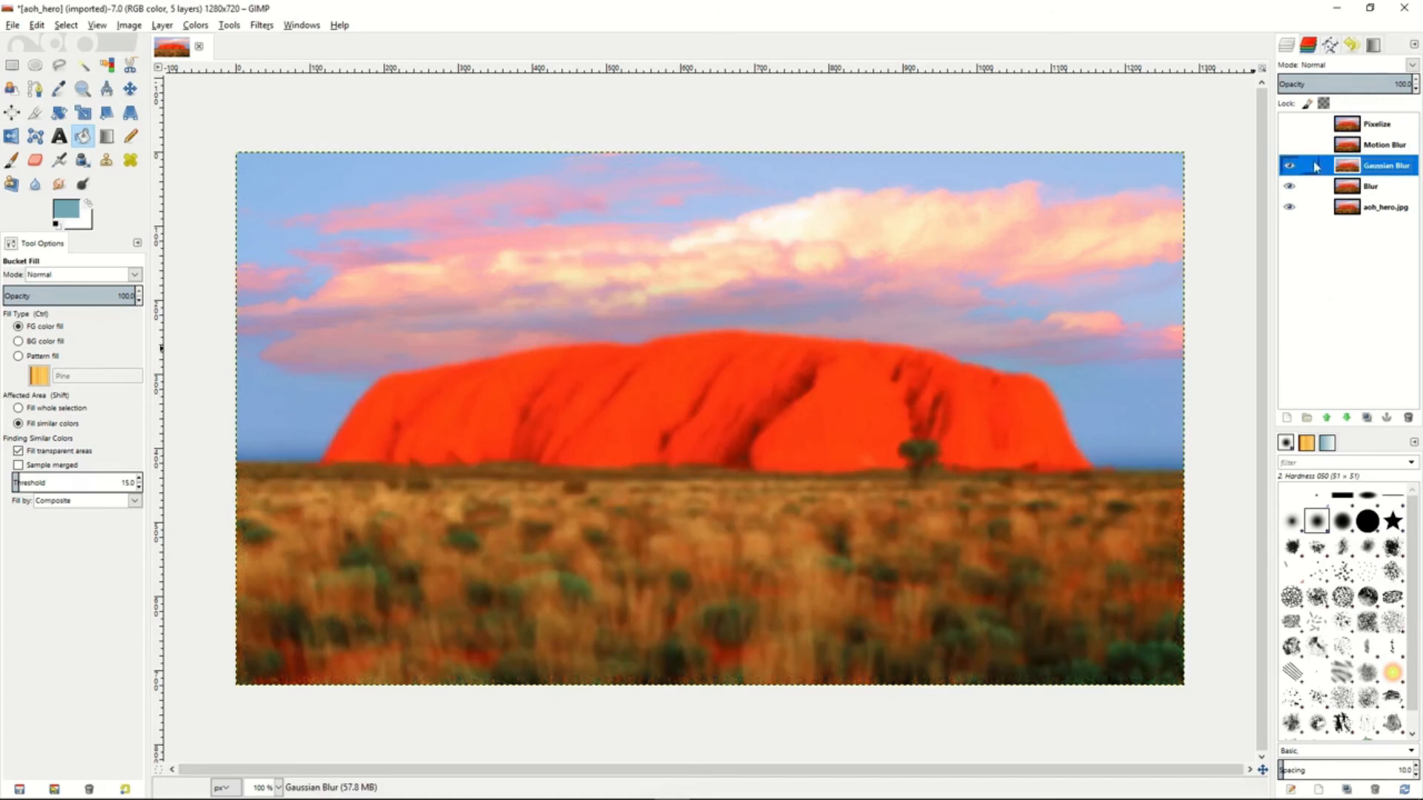
# Step: Show the Motion Blur layer and apply an outward Zoom motion blur with a length of 28
pyautogui.click(1378, 152)
pyautogui.click(1289, 144)
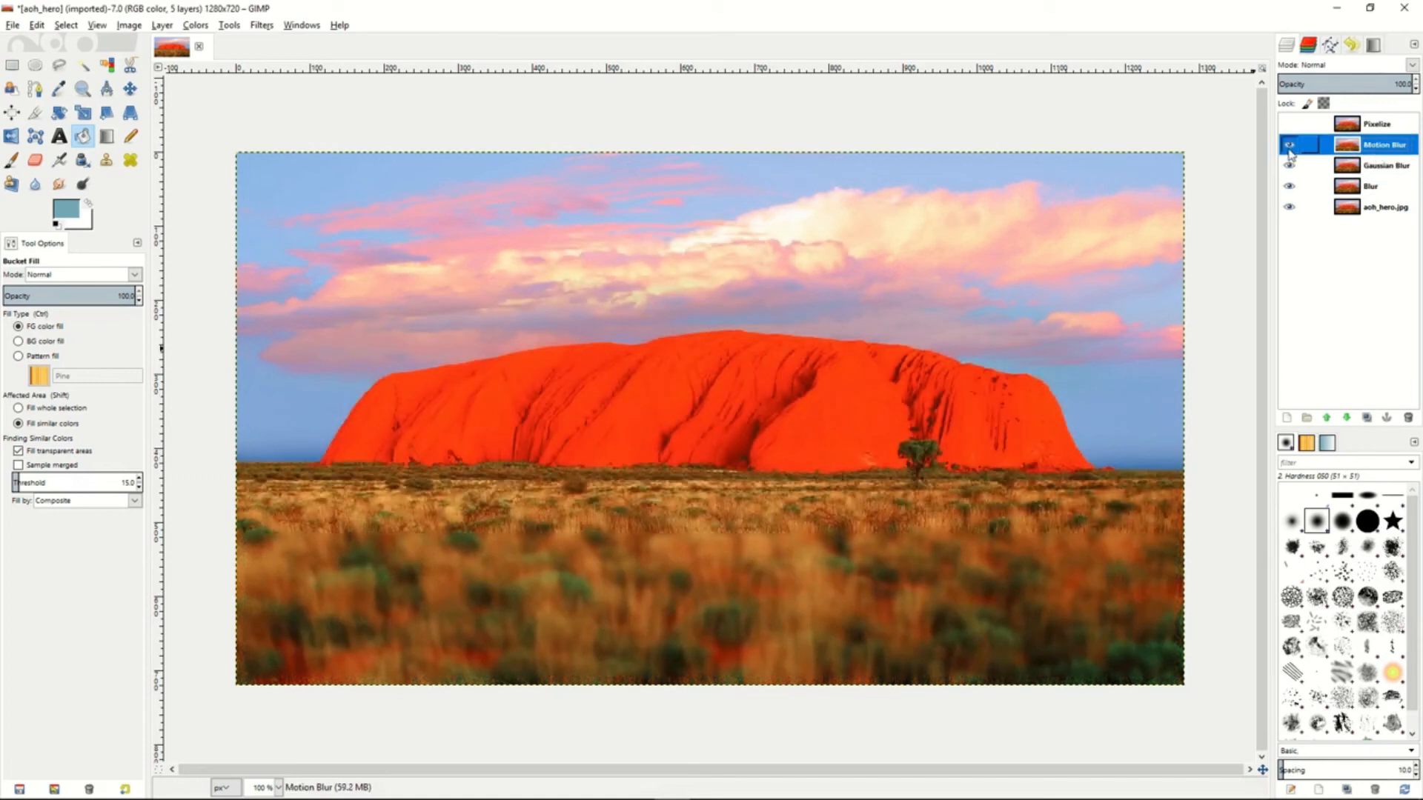
pyautogui.click(262, 27)
pyautogui.moveTo(312, 111)
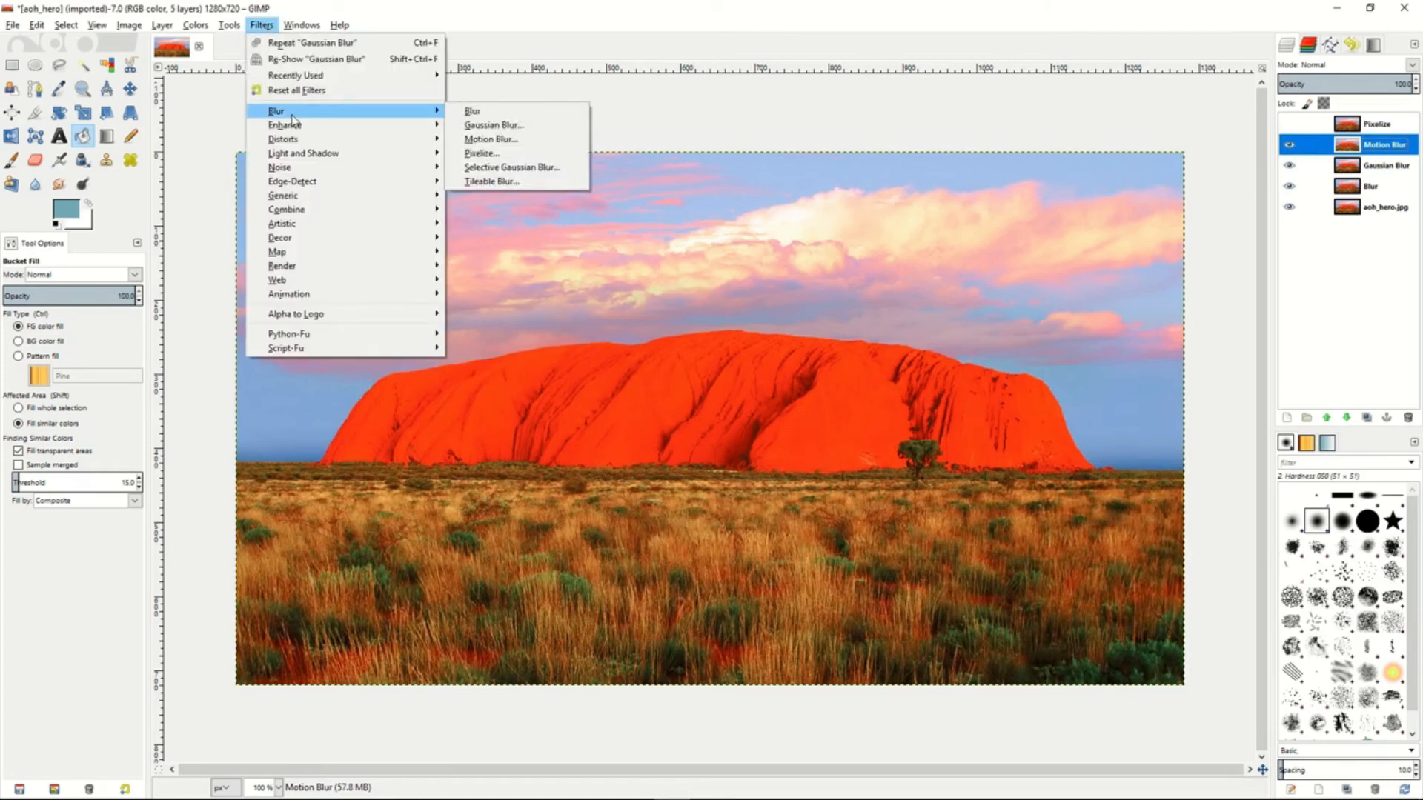
pyautogui.click(549, 141)
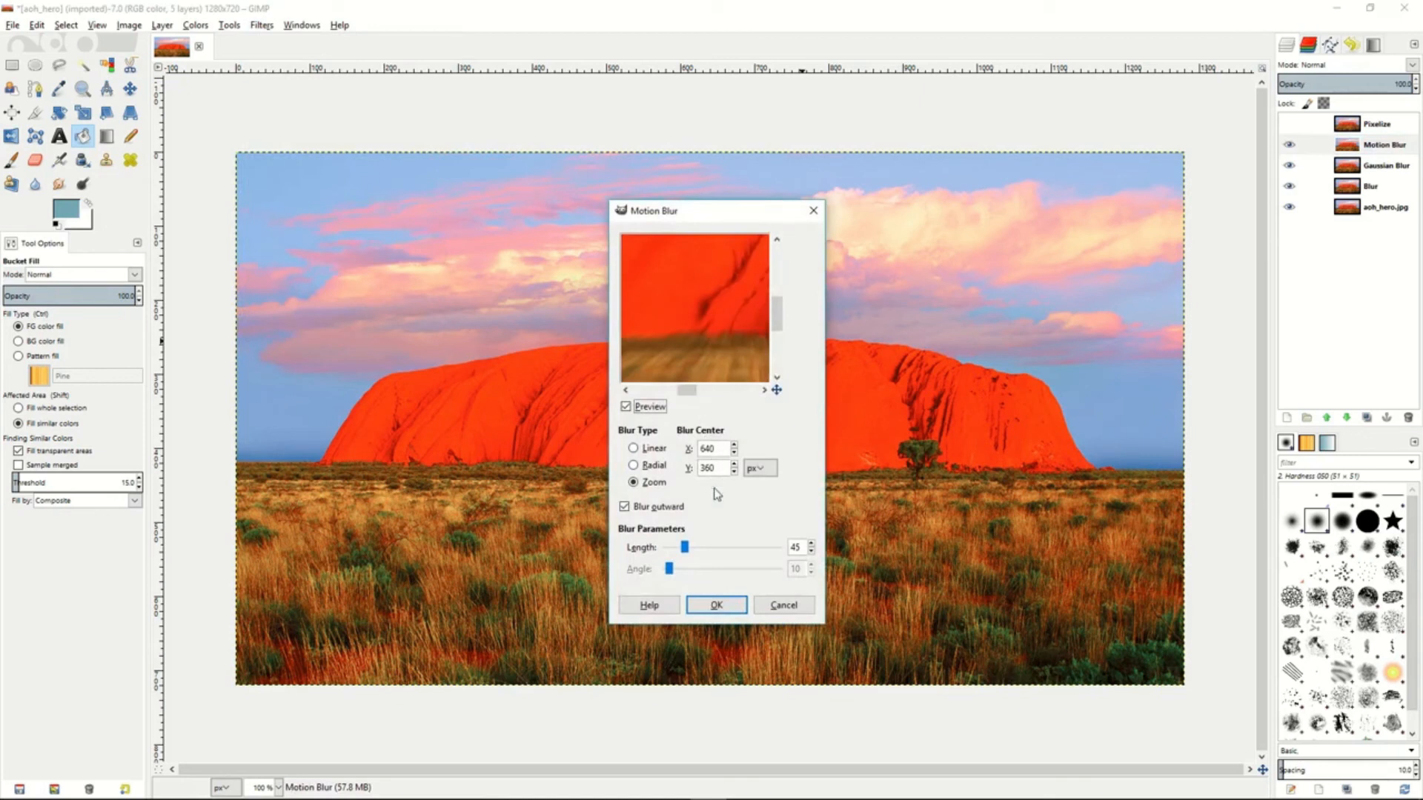
pyautogui.moveTo(684, 547); pyautogui.dragTo(677, 549)
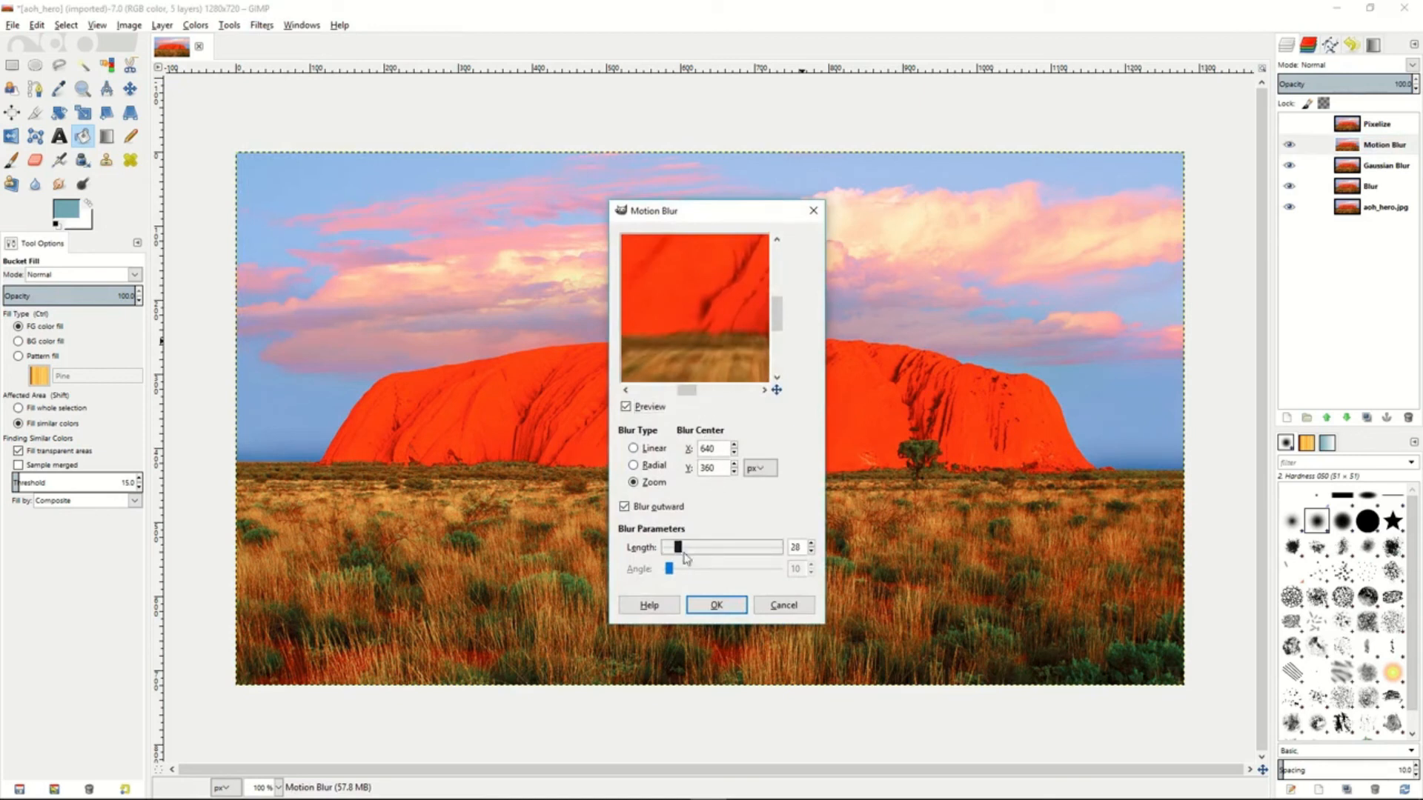
pyautogui.click(716, 606)
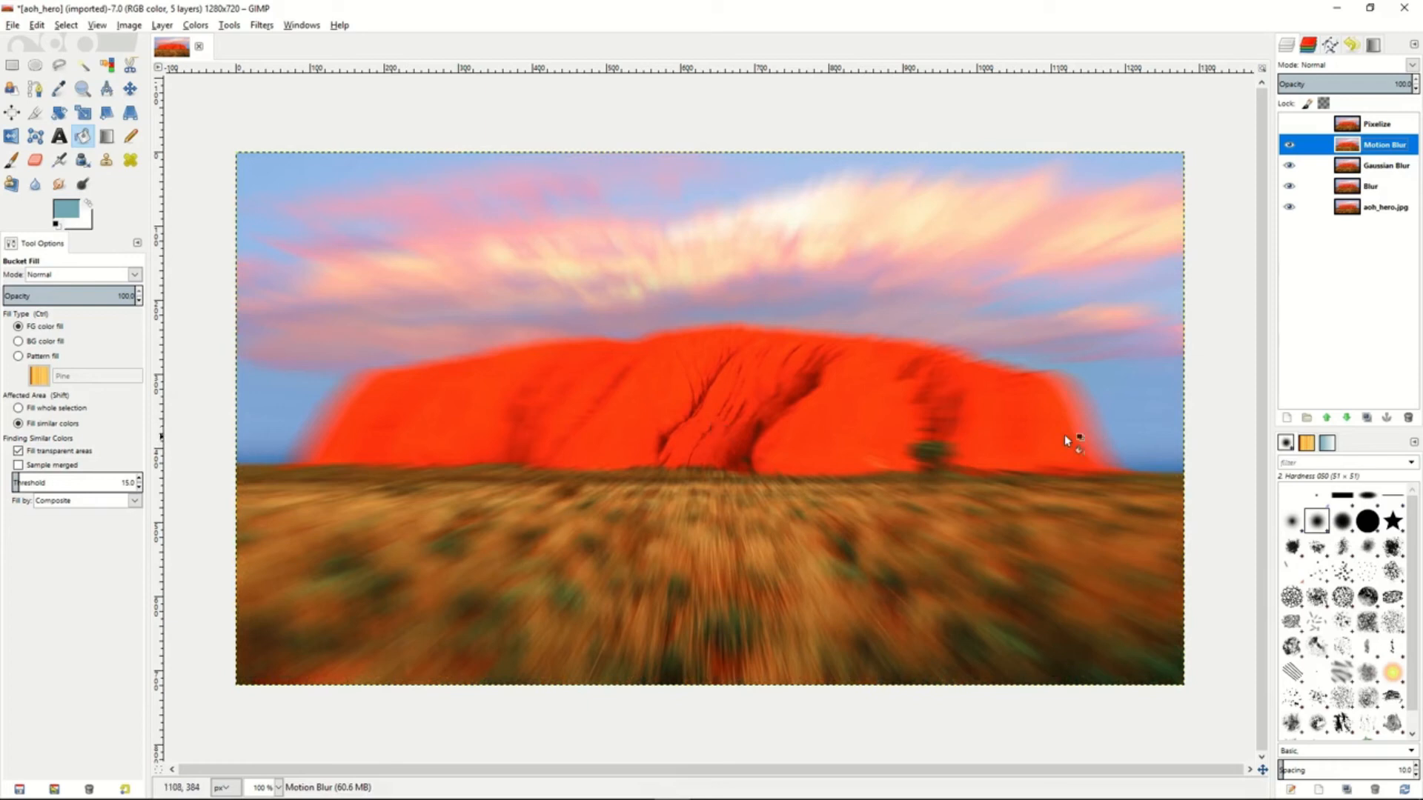
# Step: Show the Pixelize layer and apply the Pixelize filter with a pixel width and height of 7 px
pyautogui.click(1290, 124)
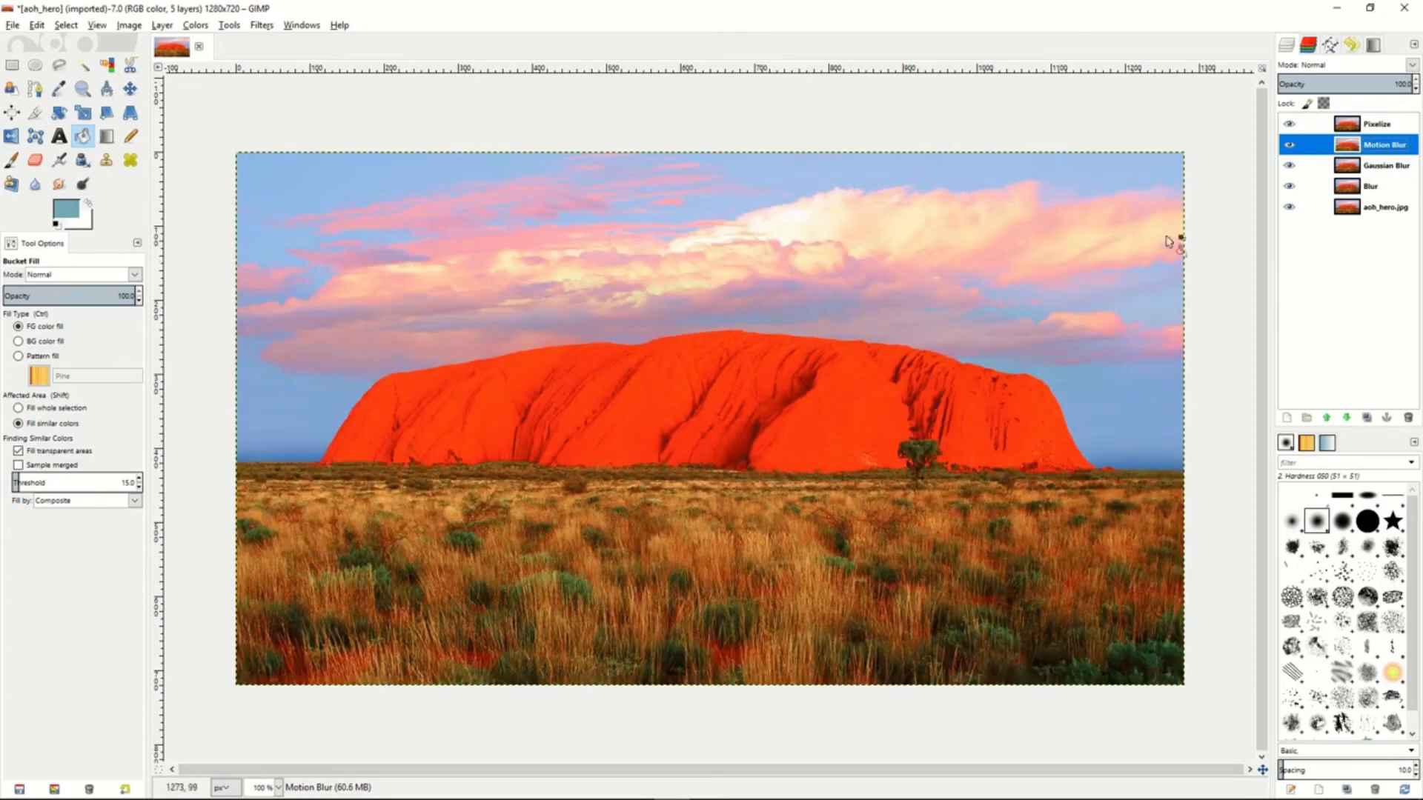
pyautogui.click(1397, 131)
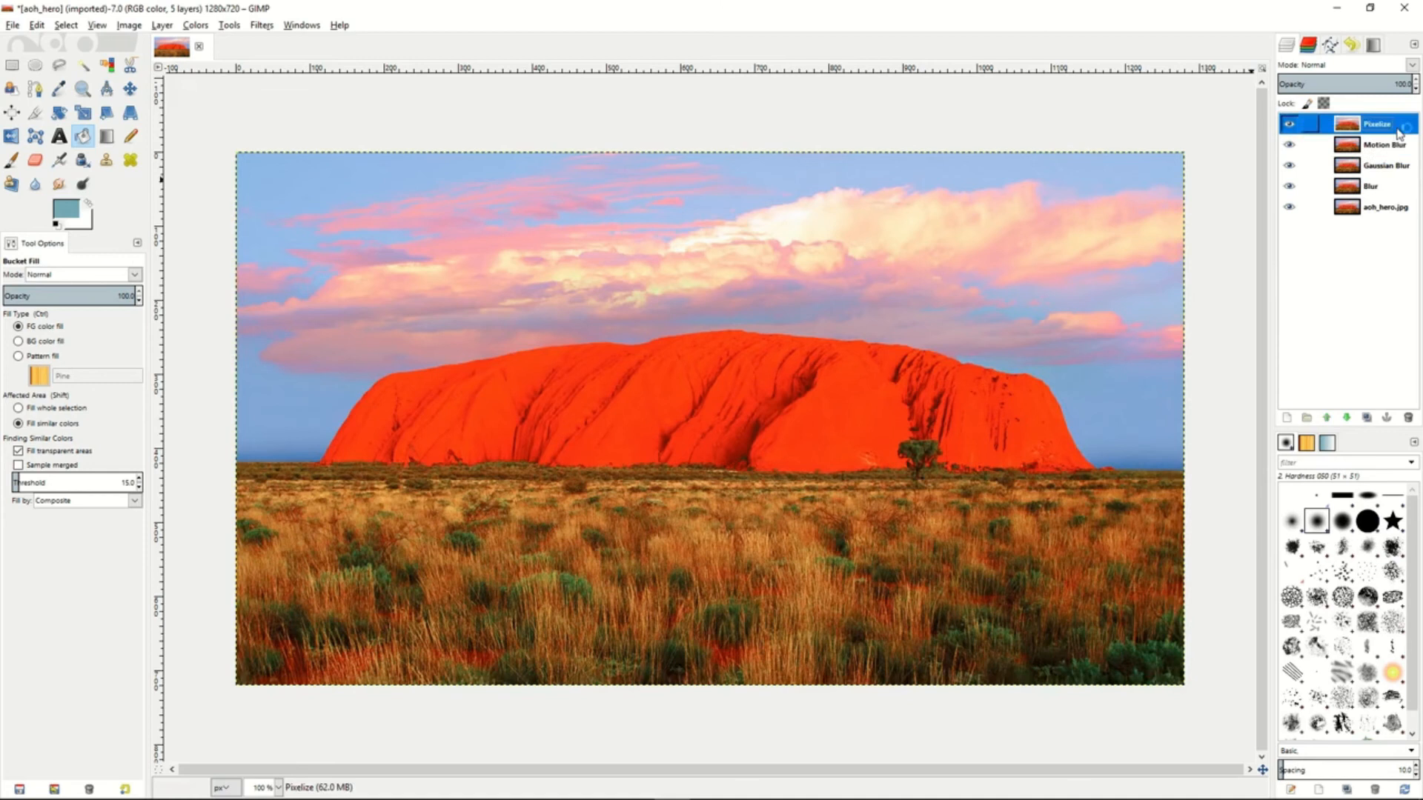
pyautogui.click(260, 26)
pyautogui.moveTo(293, 113)
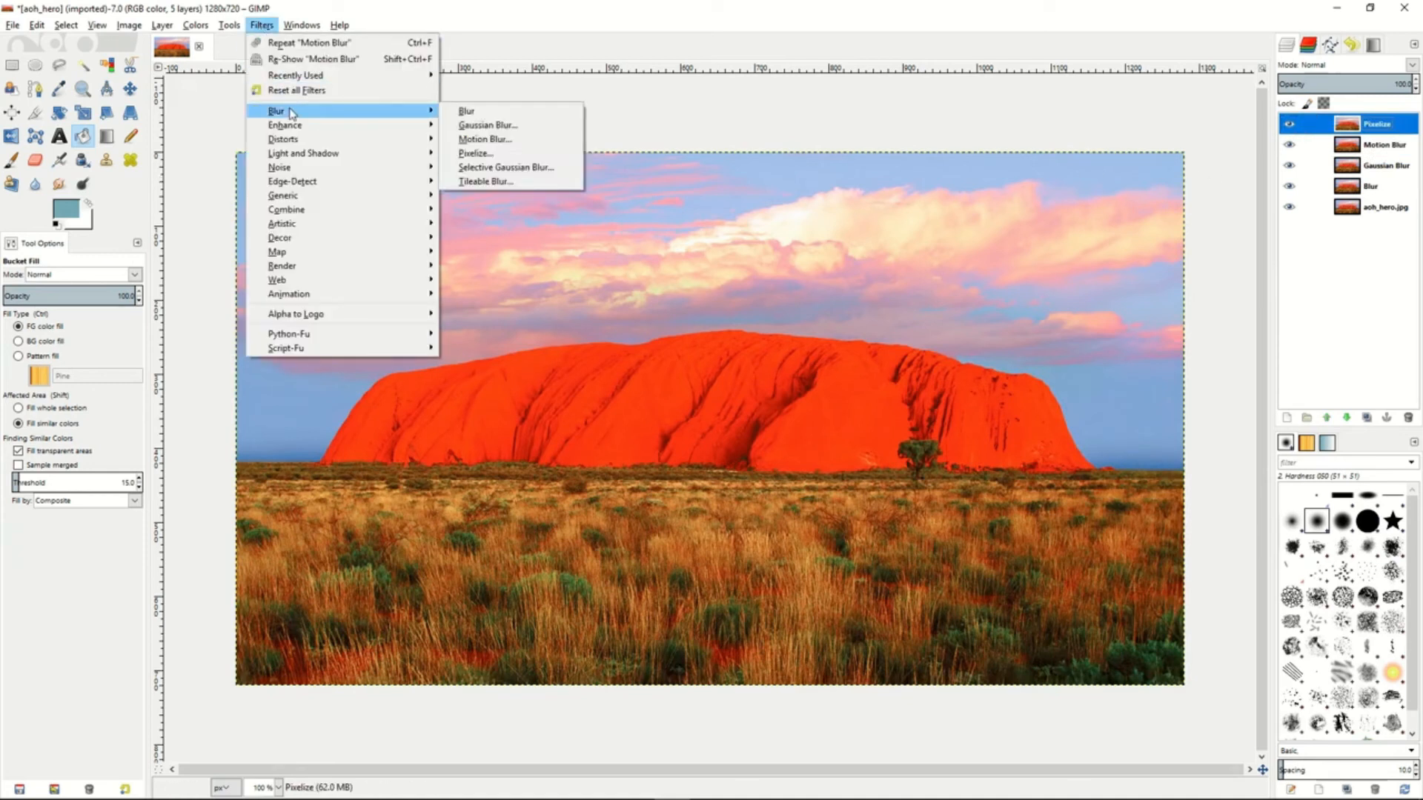
pyautogui.click(501, 156)
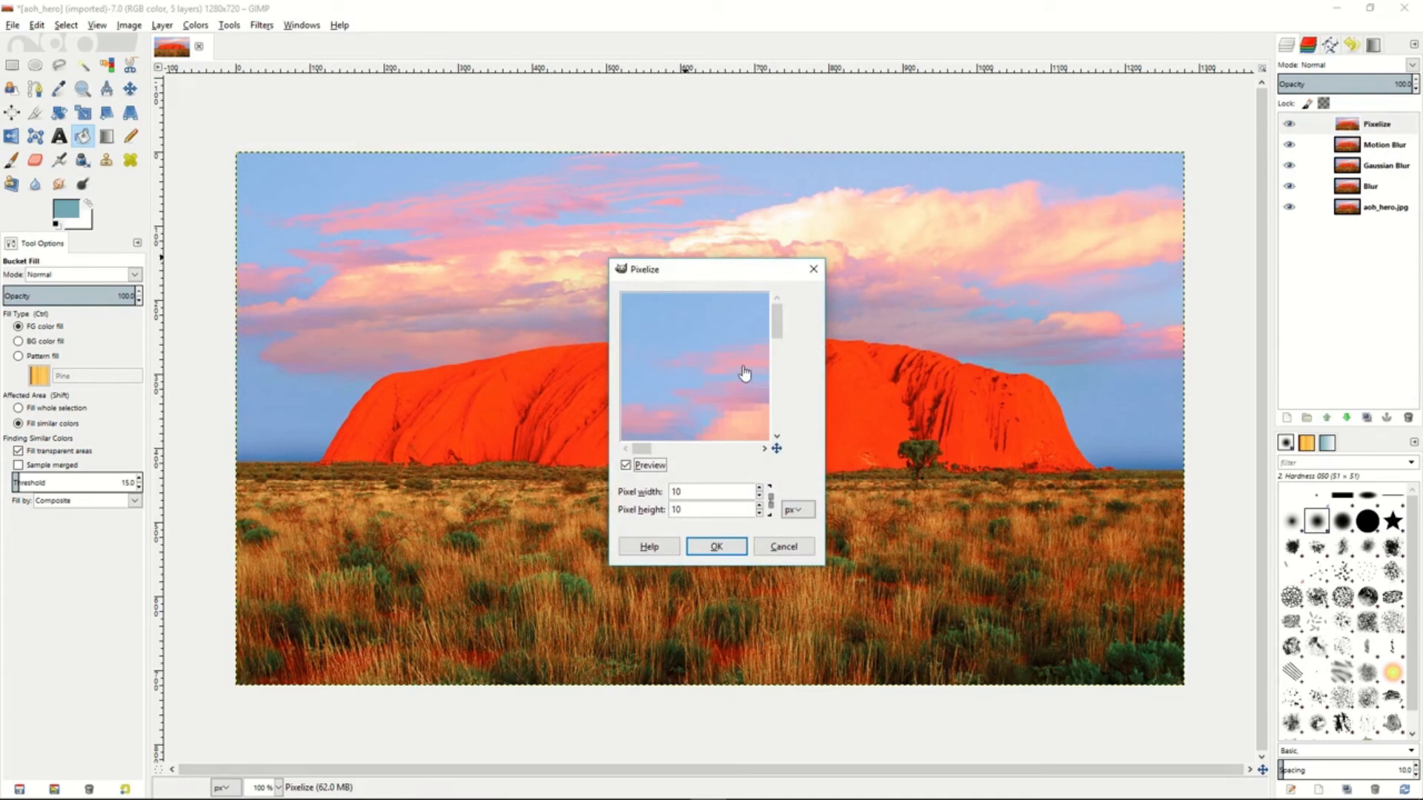
pyautogui.moveTo(740, 403)
pyautogui.mouseDown()
pyautogui.moveTo(670, 410)
pyautogui.moveTo(766, 356)
pyautogui.moveTo(720, 398)
pyautogui.mouseUp()
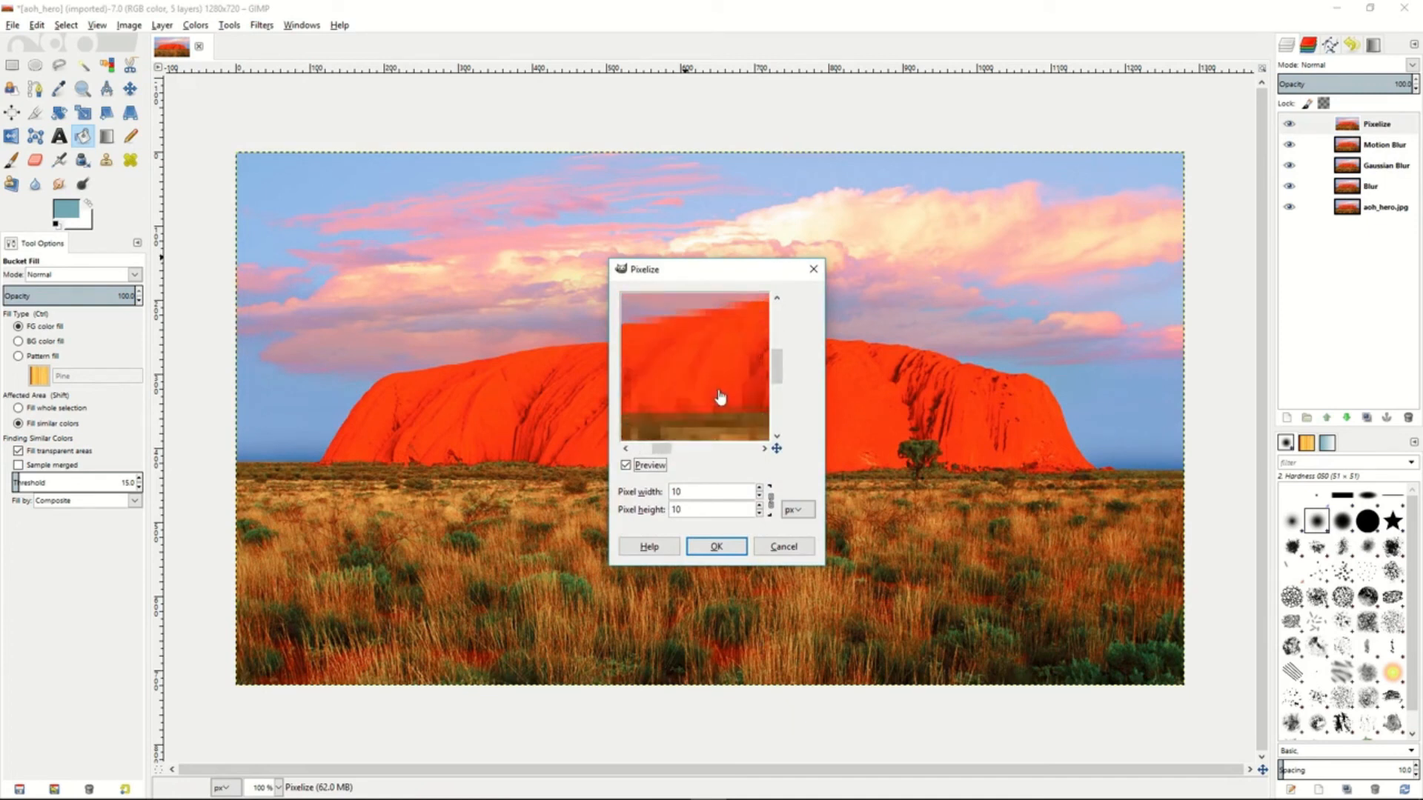
pyautogui.click(759, 495)
pyautogui.click(759, 495)
pyautogui.click(758, 495)
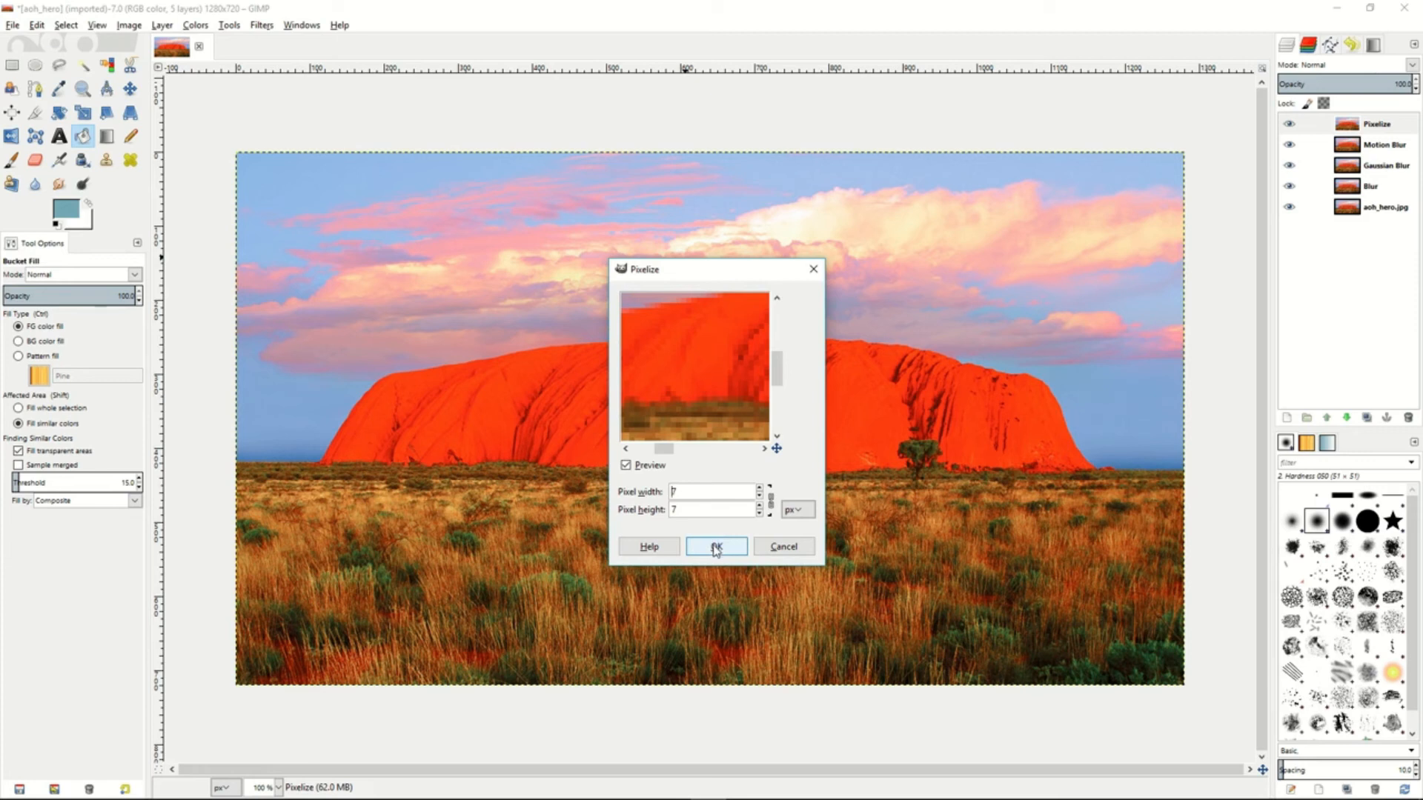
pyautogui.click(715, 547)
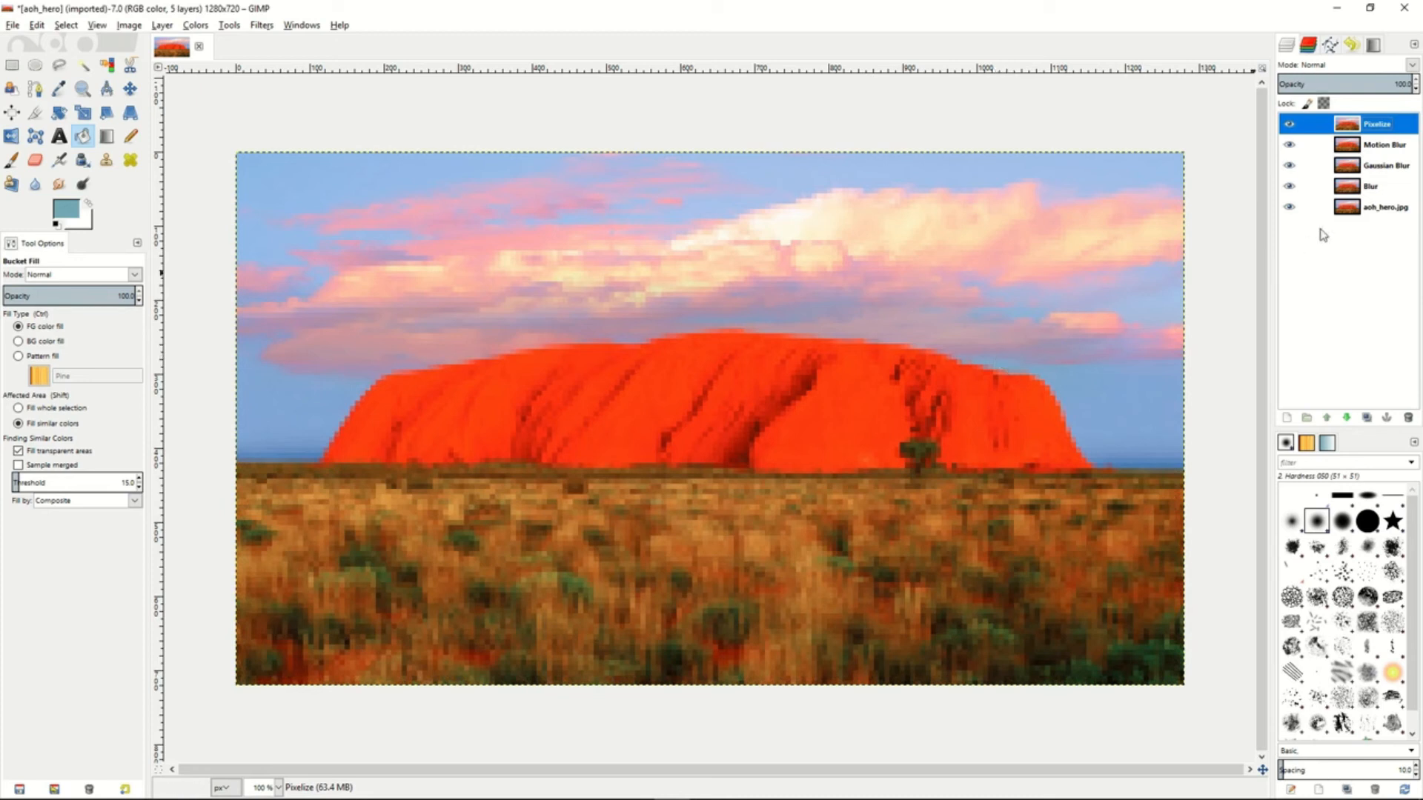
# Step: Hide the Pixelize, Motion Blur and Gaussian Blur layers and lower the Blur layer's opacity to about 49
pyautogui.click(1290, 123)
pyautogui.click(1289, 145)
pyautogui.click(1290, 165)
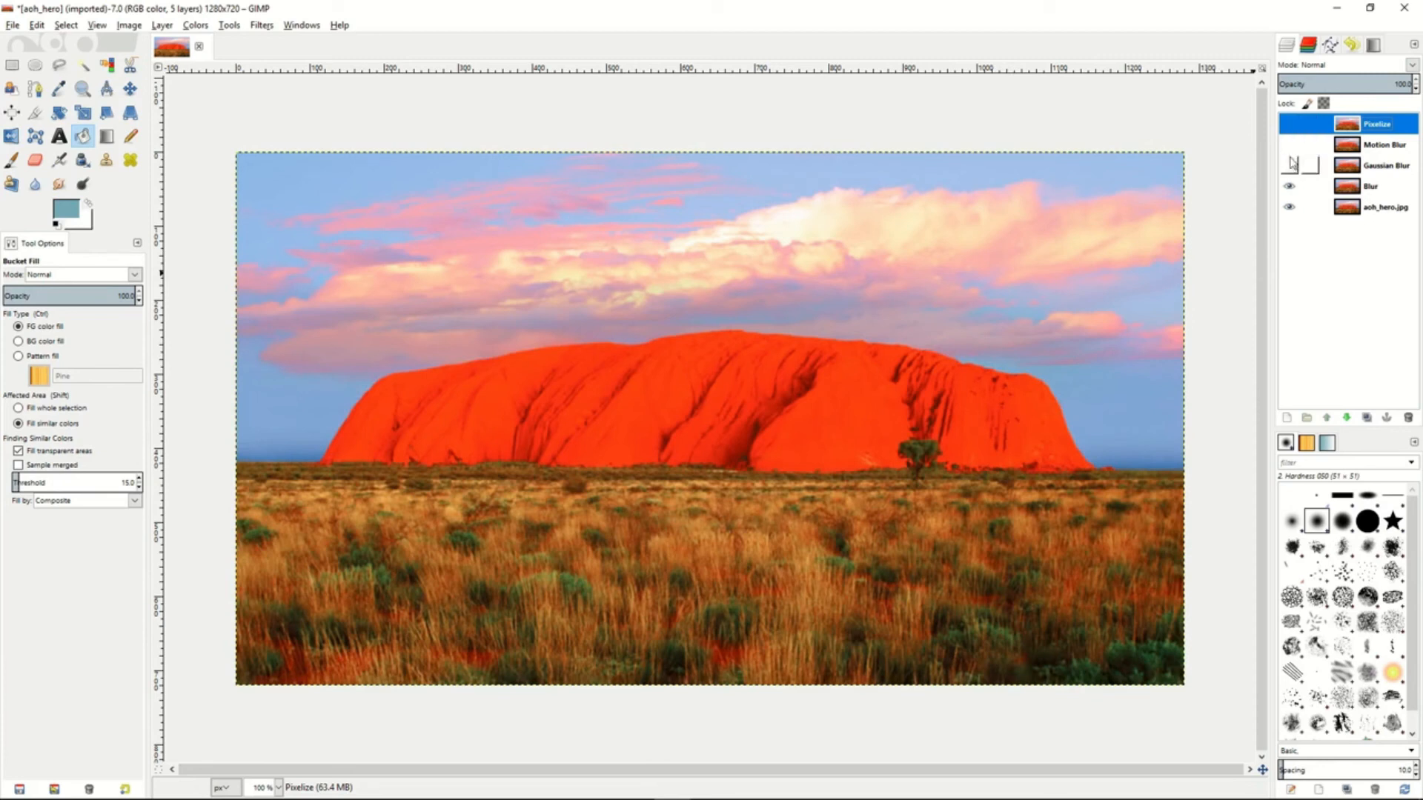
pyautogui.click(1371, 186)
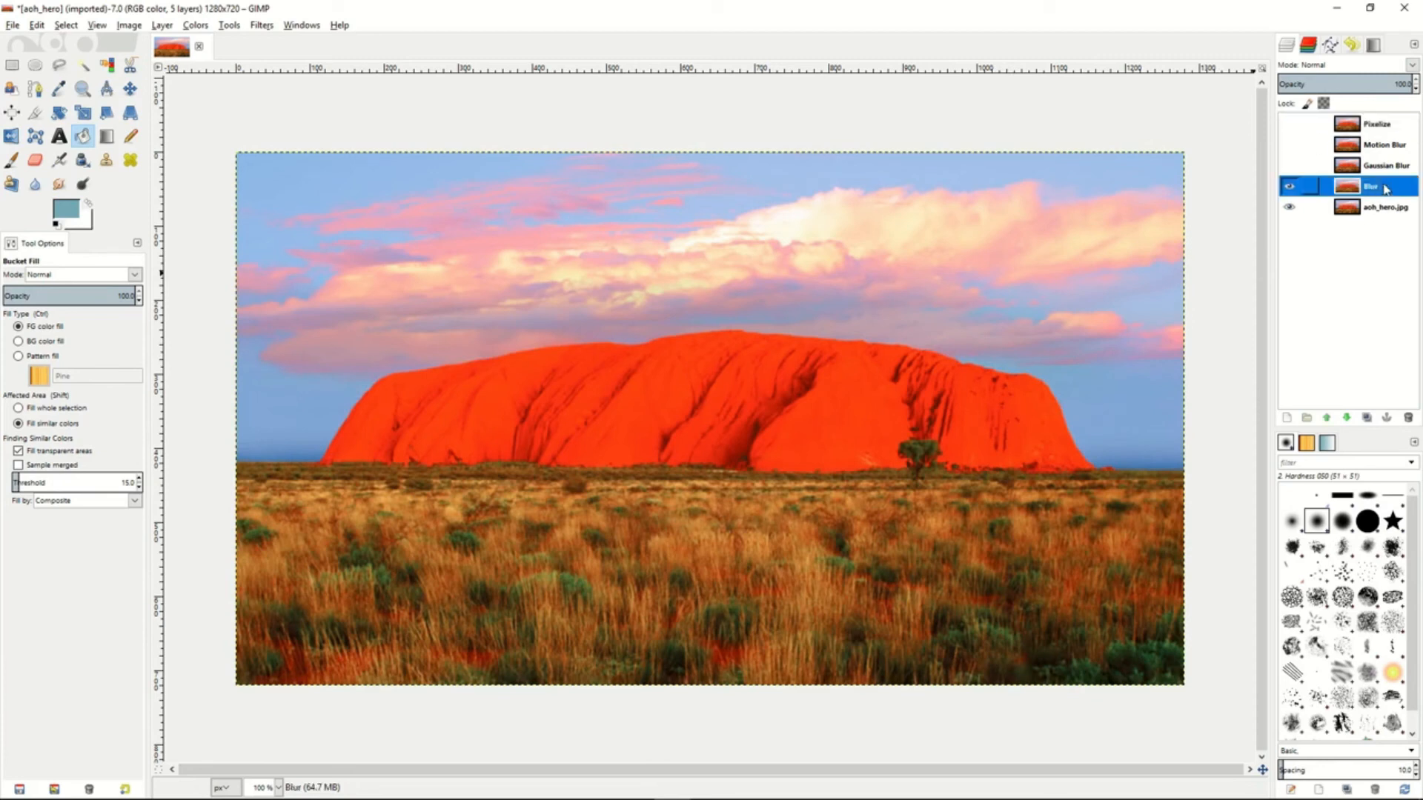
pyautogui.moveTo(1375, 82); pyautogui.dragTo(1340, 84)
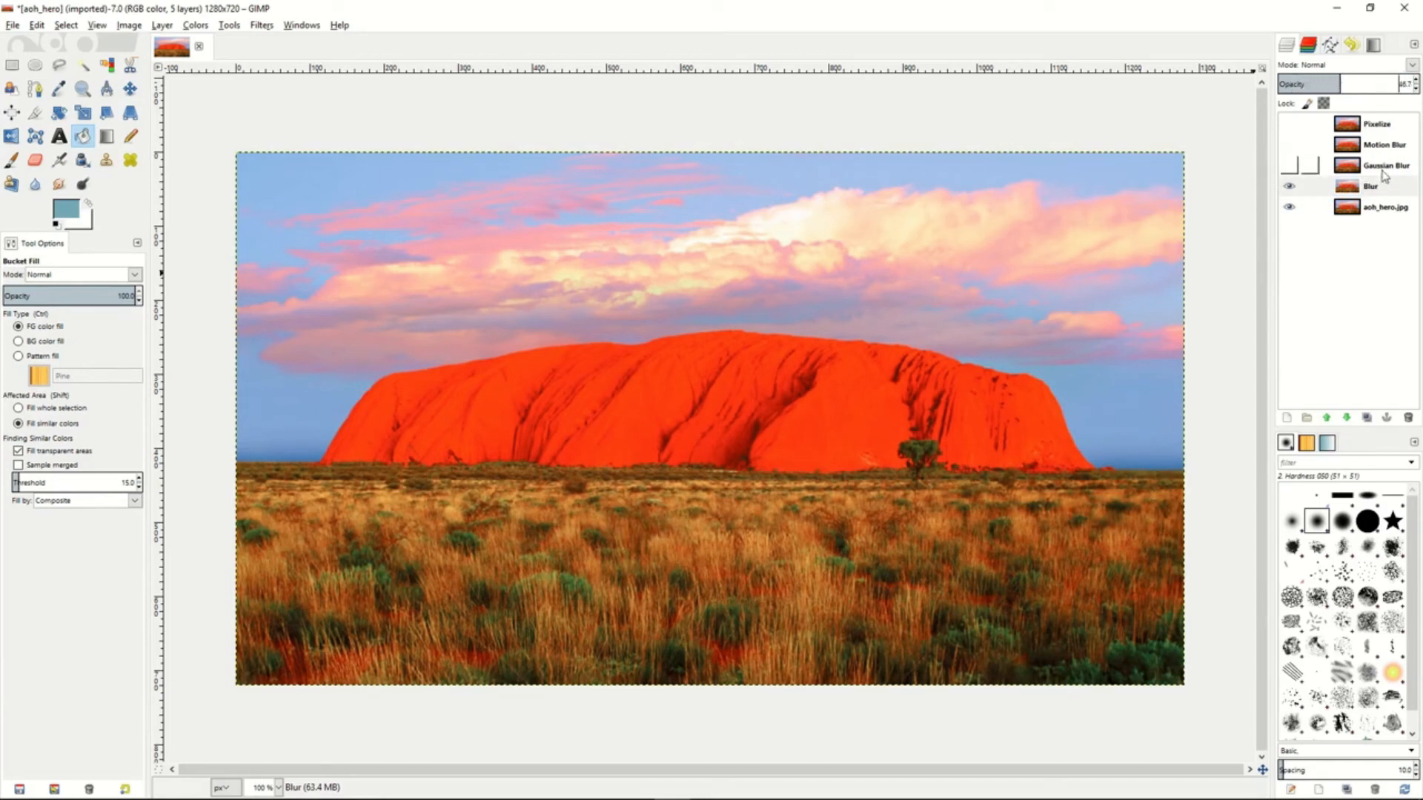
# Step: Show the Gaussian Blur layer with the Blur layer hidden, and lower its opacity to about 59
pyautogui.click(1289, 165)
pyautogui.click(1379, 163)
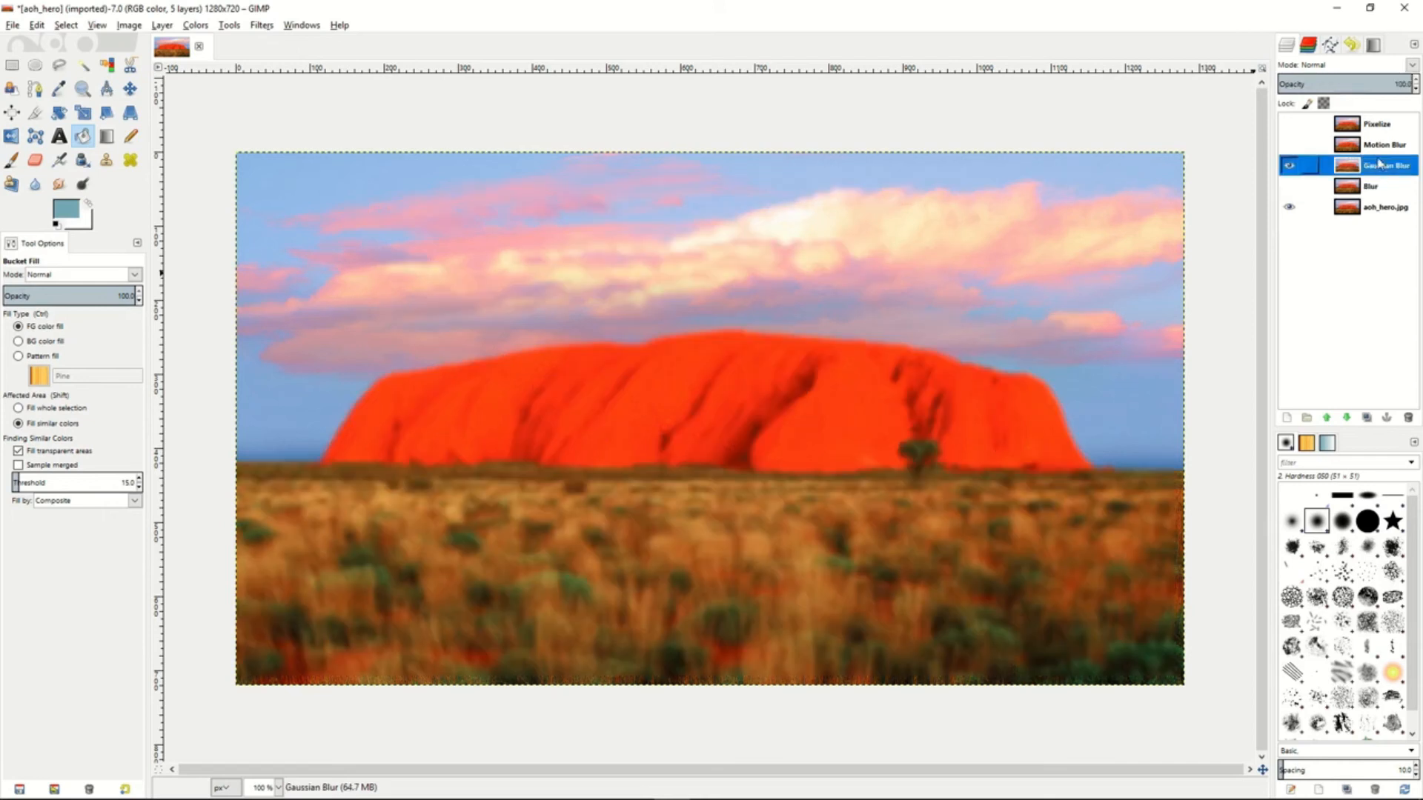
pyautogui.moveTo(1376, 79); pyautogui.dragTo(1352, 80)
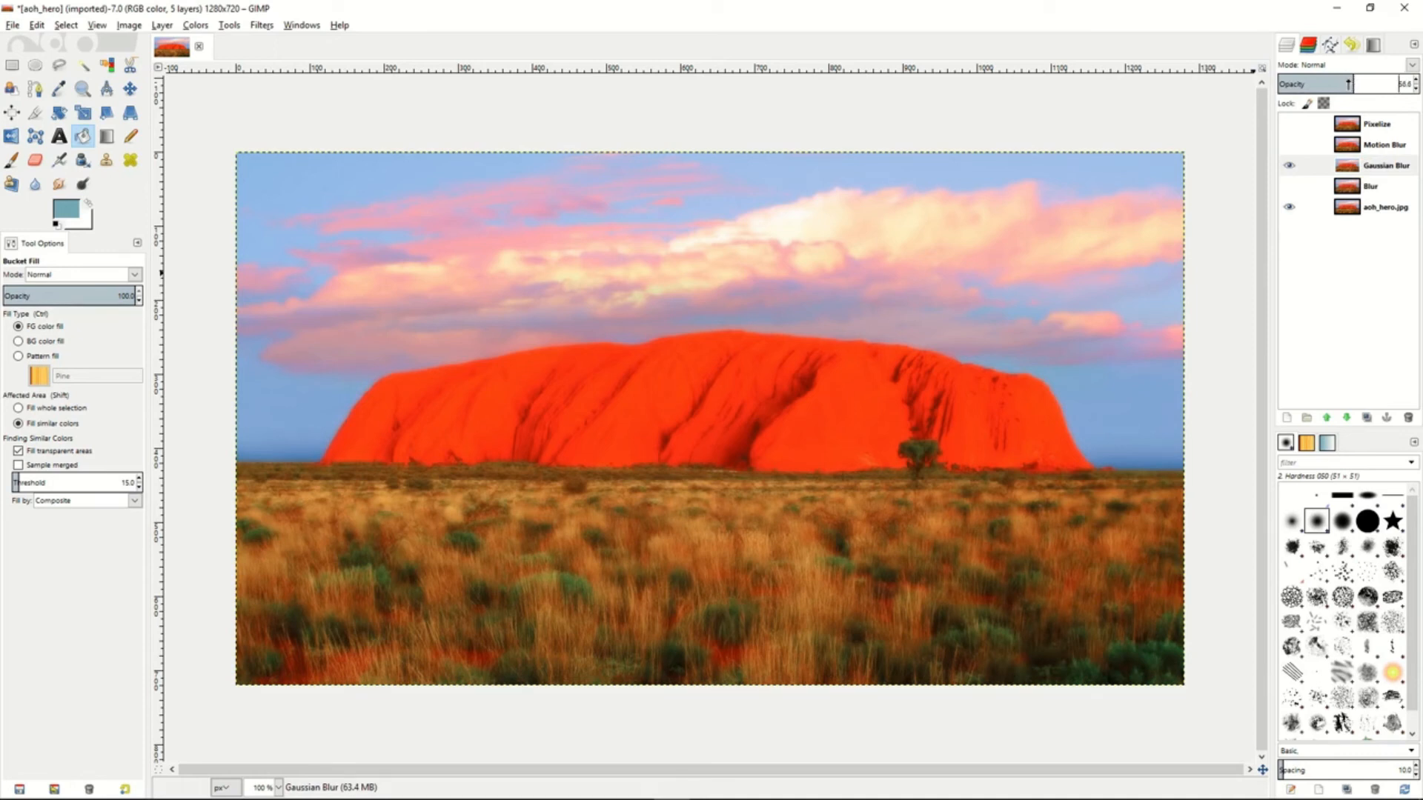
# Step: Show the Motion Blur layer with the Gaussian Blur layer hidden, and lower its opacity to about 49
pyautogui.click(1290, 165)
pyautogui.click(1304, 145)
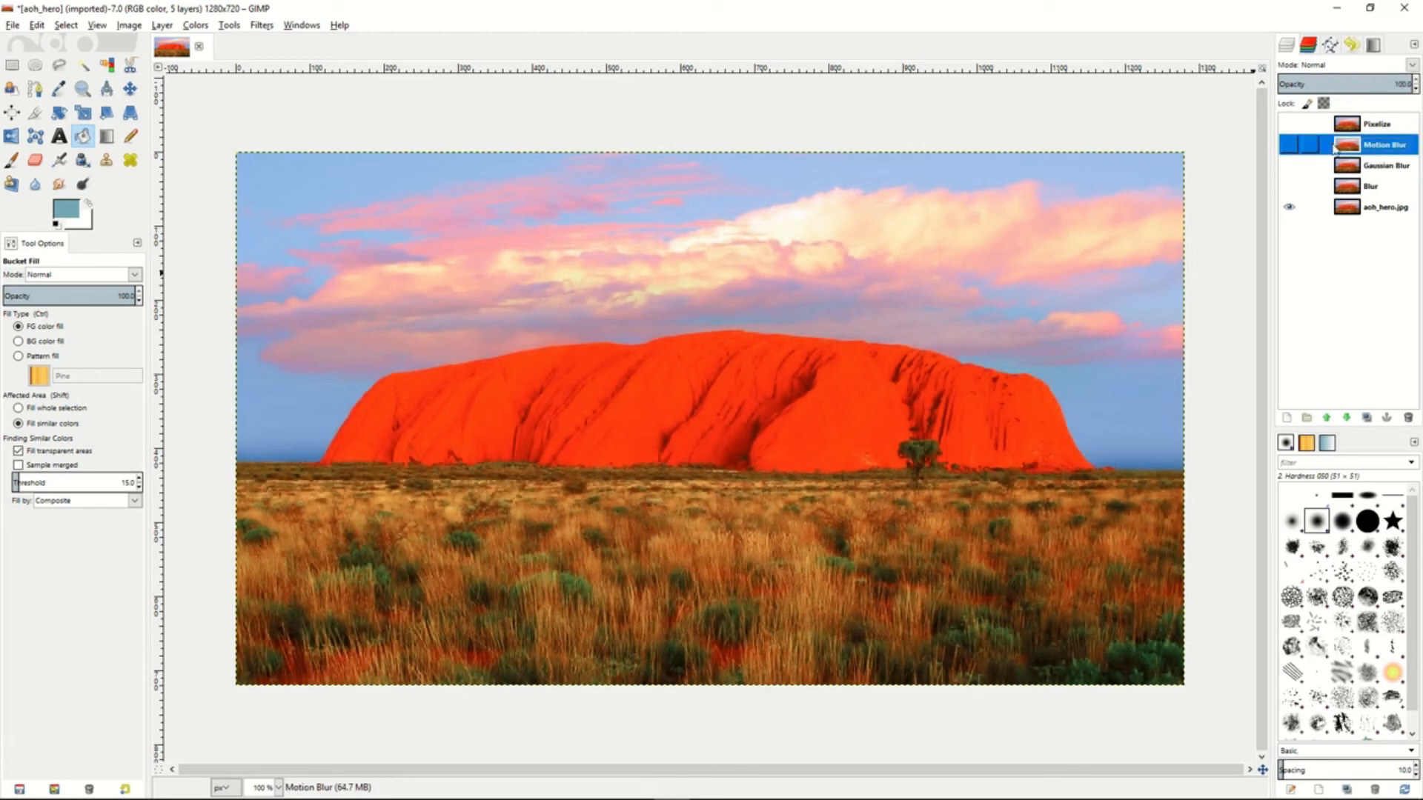
pyautogui.click(1292, 146)
pyautogui.moveTo(1379, 84); pyautogui.dragTo(1338, 84)
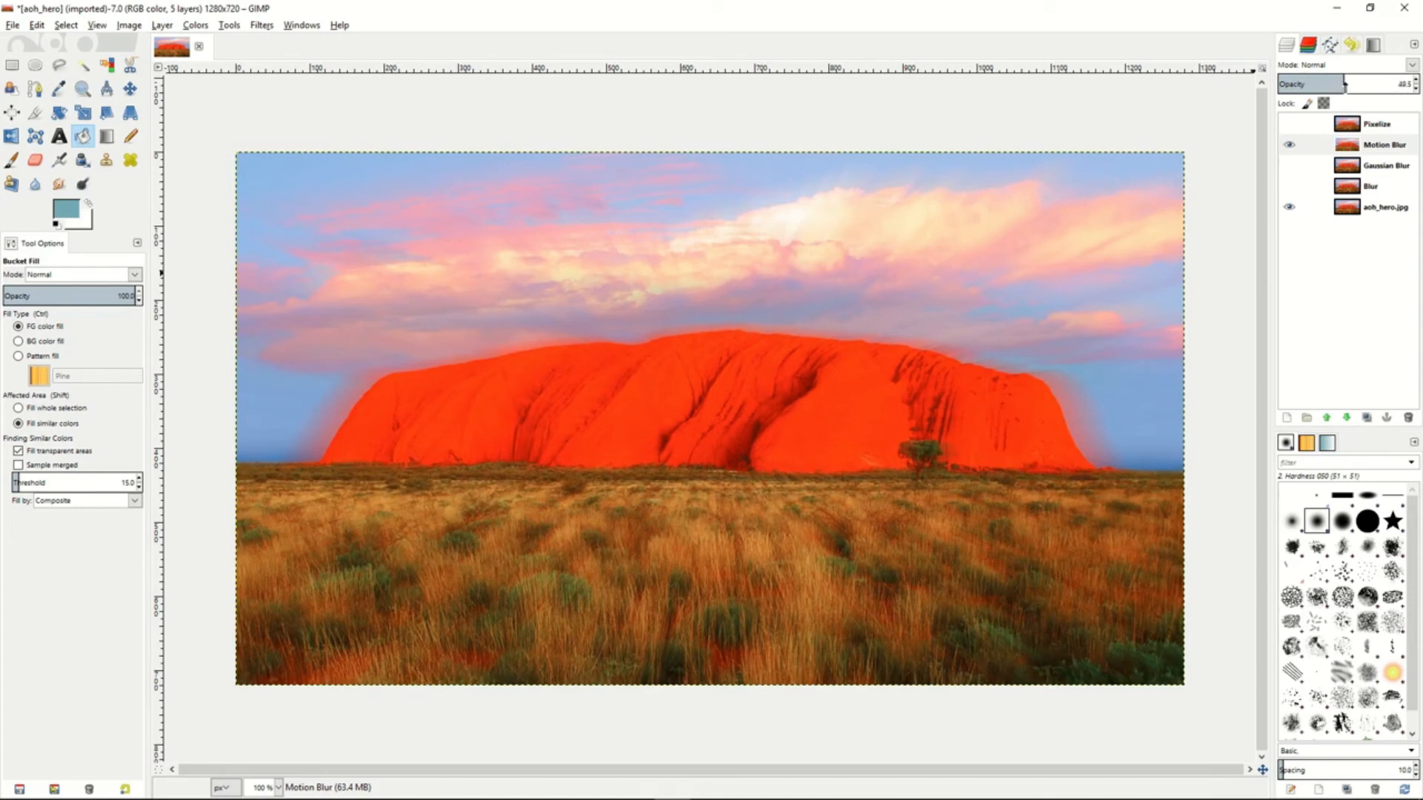
# Step: Hide the Motion Blur layer, show the Pixelize layer and try out its opacity, ending at 100
pyautogui.click(1289, 146)
pyautogui.click(1289, 124)
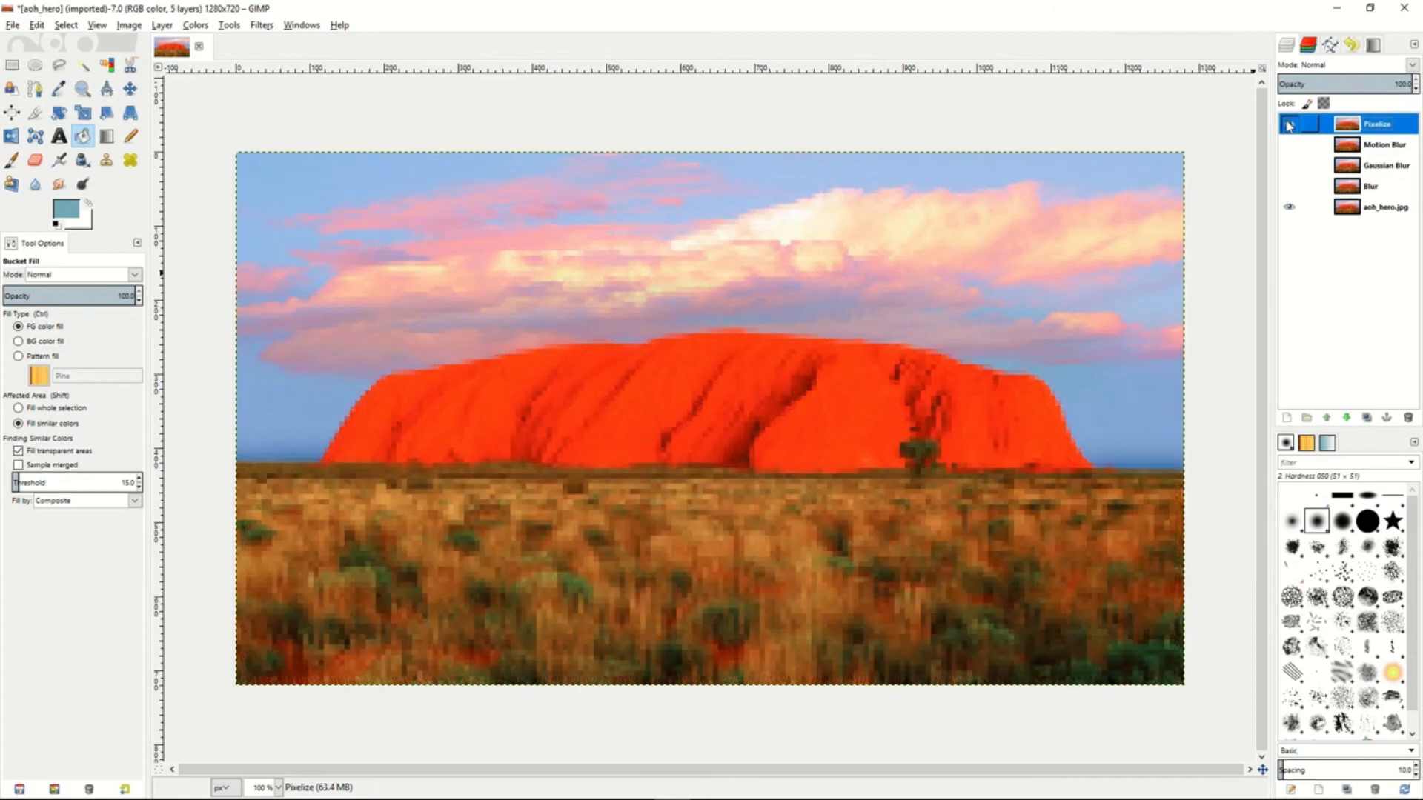
pyautogui.moveTo(1353, 83); pyautogui.dragTo(1419, 83)
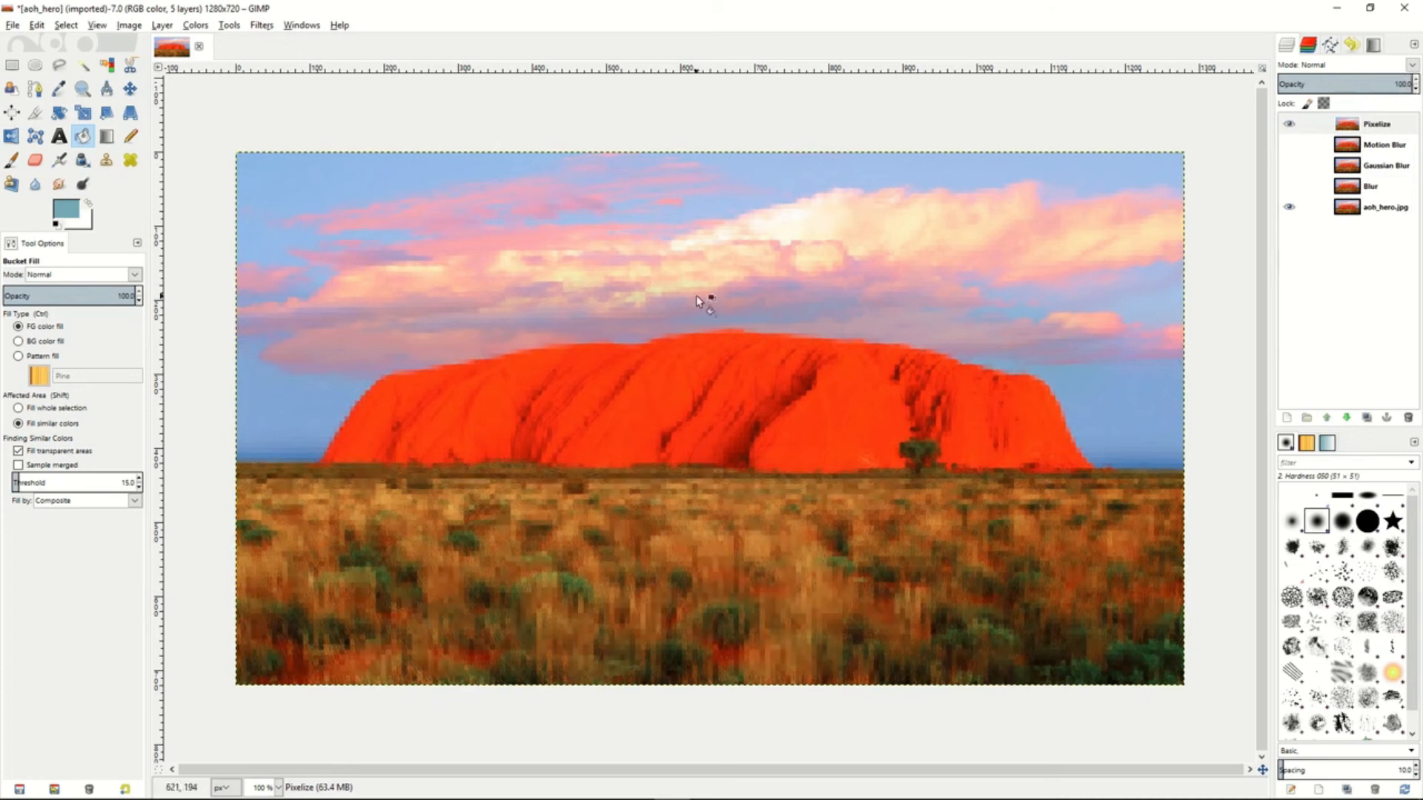
# Step: Make a rectangular selection of about 1239 × 677 px just inside the edges of the photo
pyautogui.click(12, 65)
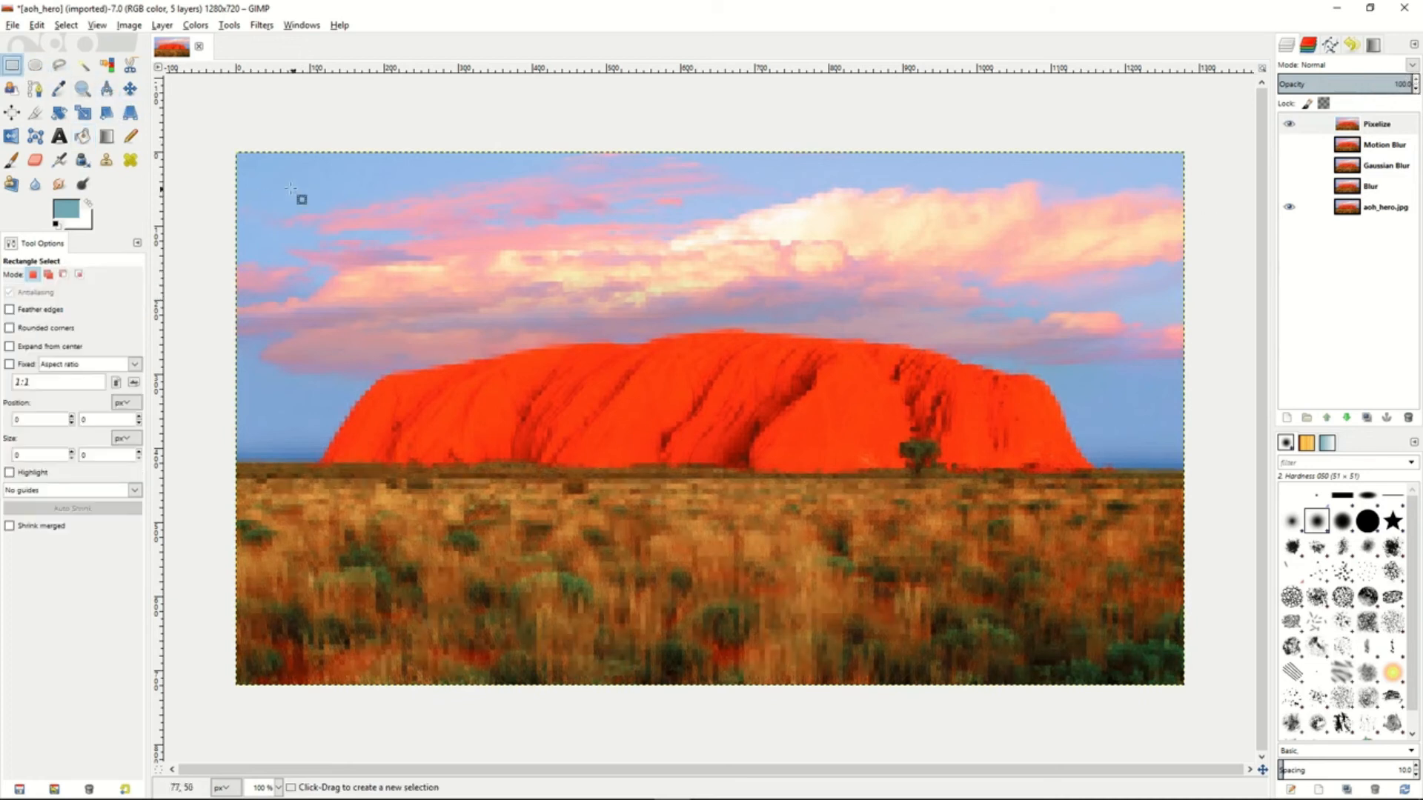
pyautogui.moveTo(251, 167); pyautogui.dragTo(529, 379)
pyautogui.moveTo(1008, 552); pyautogui.dragTo(1166, 669)
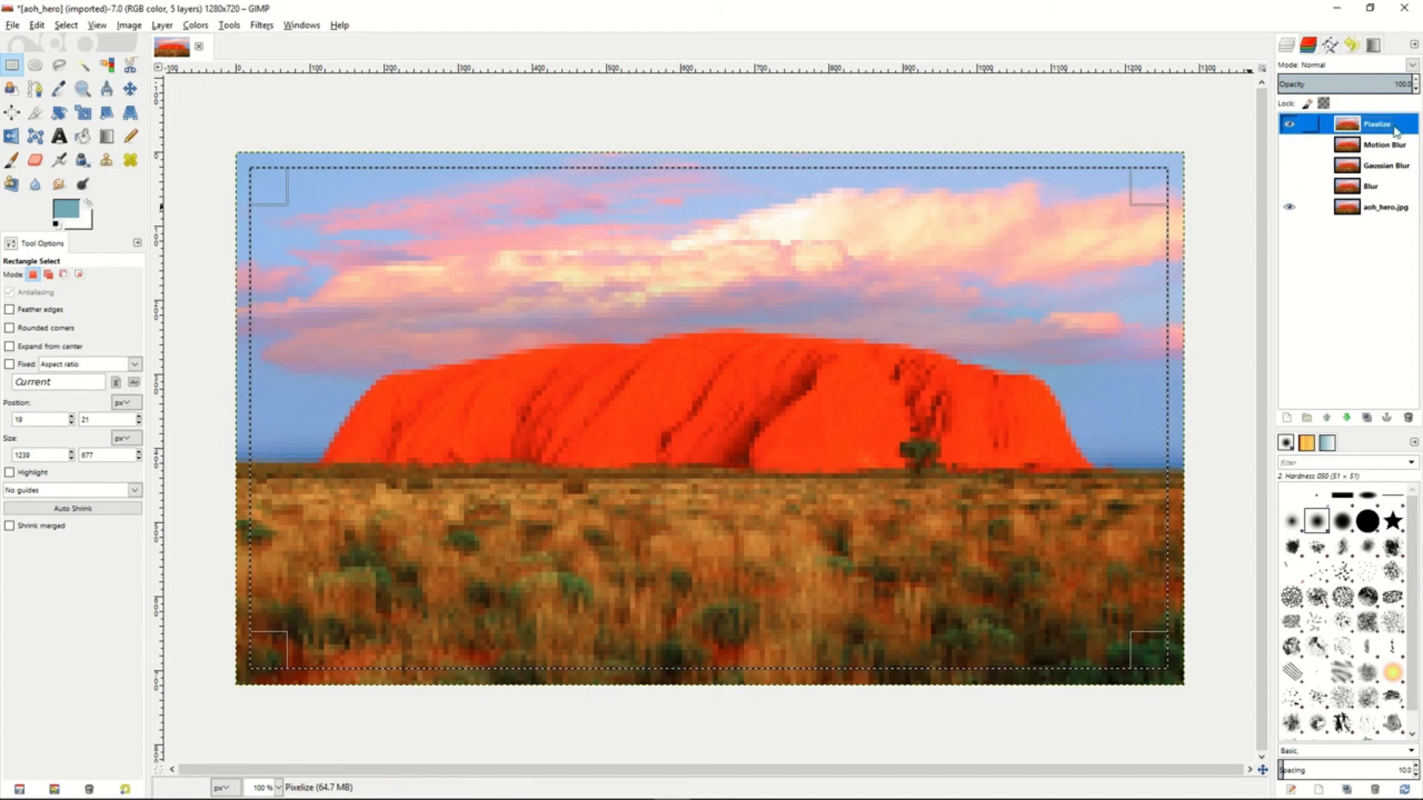
# Step: Add an inverted layer mask initialized from the selection to the Pixelize layer, and clear the selection
pyautogui.rightClick(1402, 130)
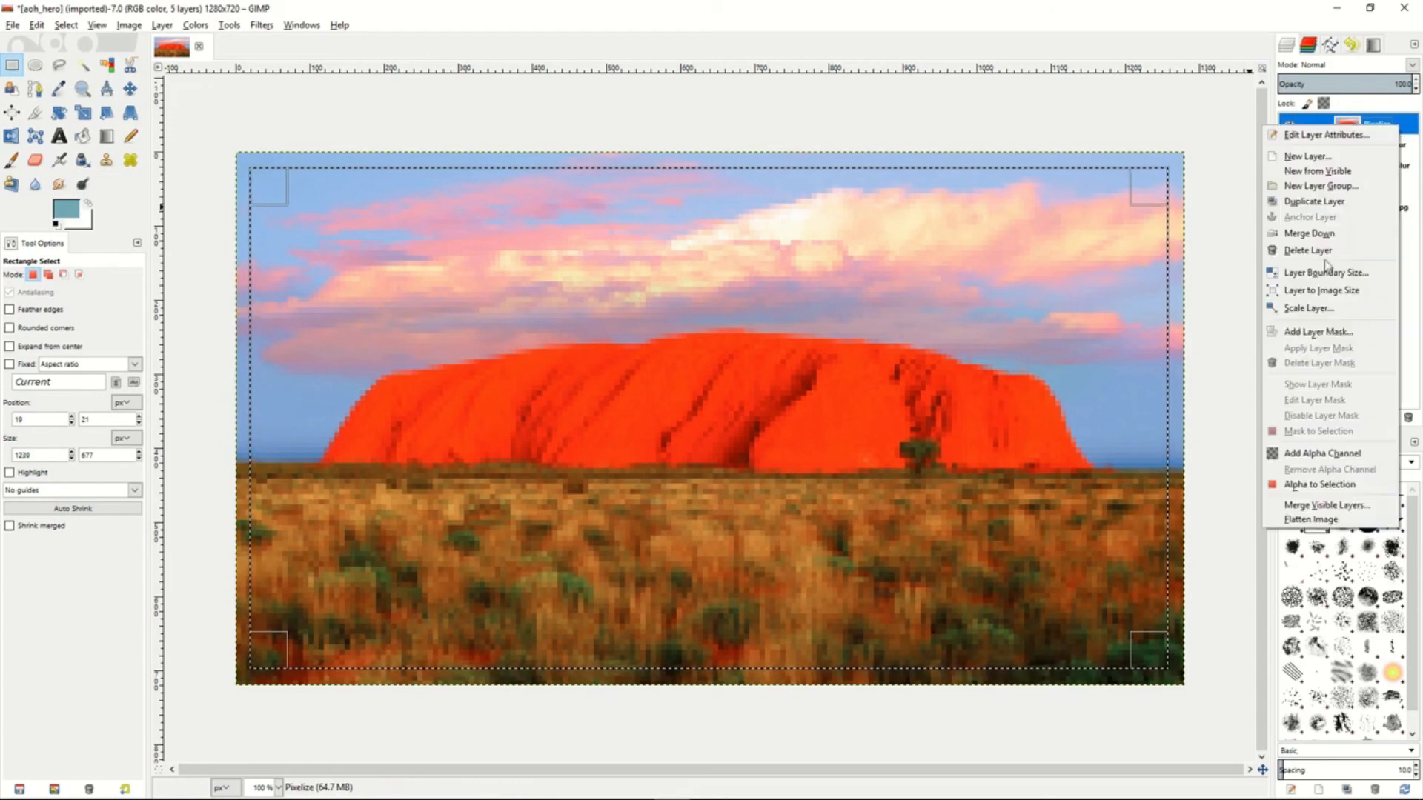
pyautogui.click(1329, 338)
pyautogui.click(1230, 353)
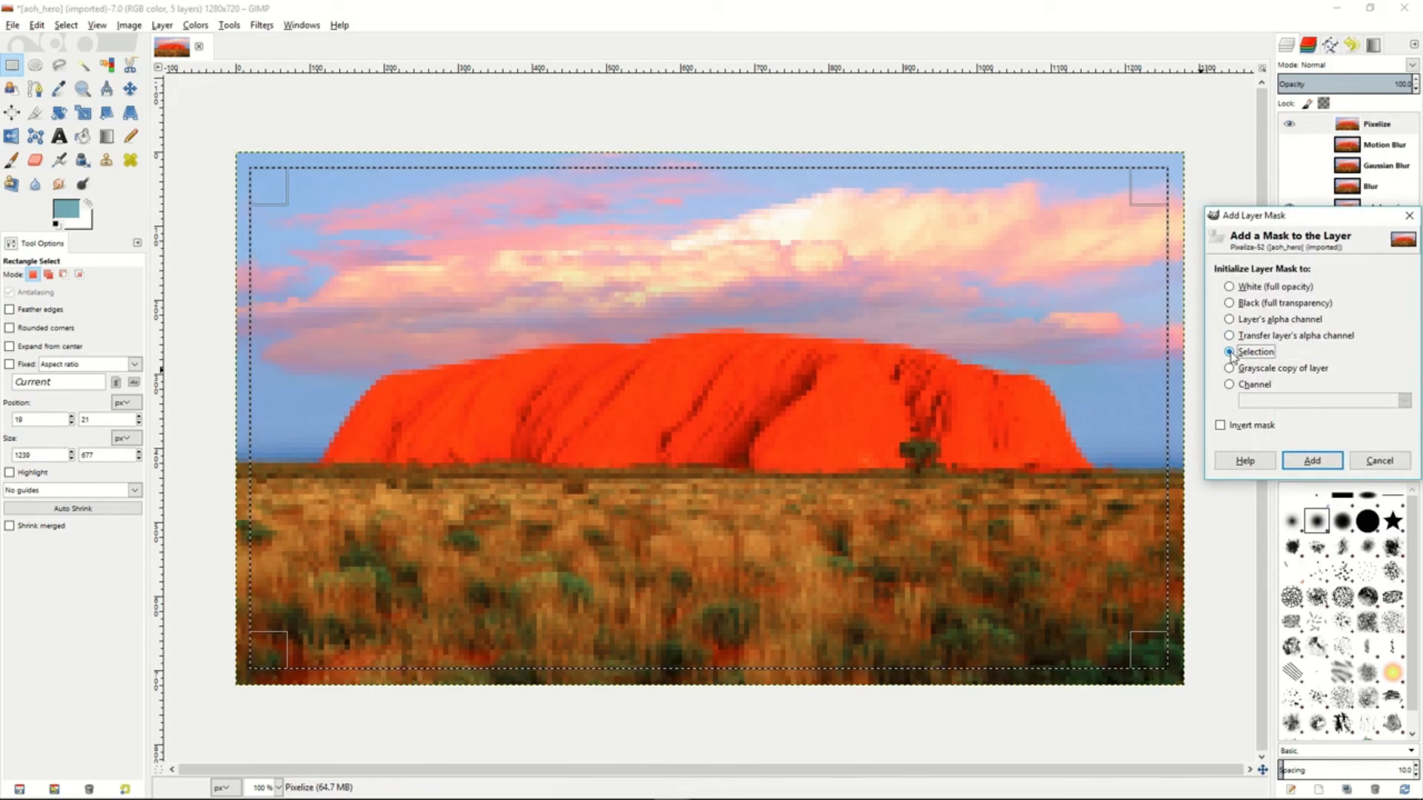
pyautogui.click(1220, 426)
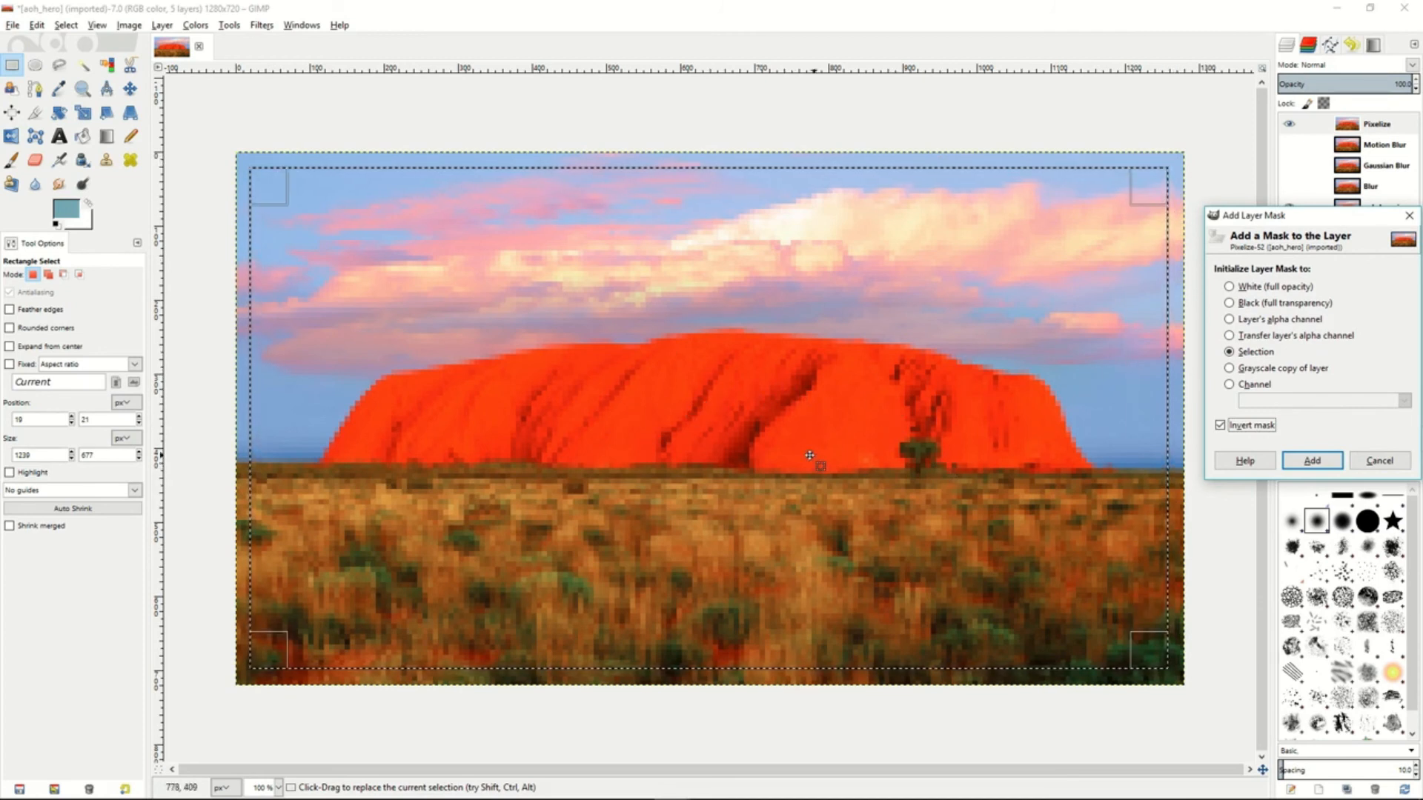
pyautogui.click(1313, 462)
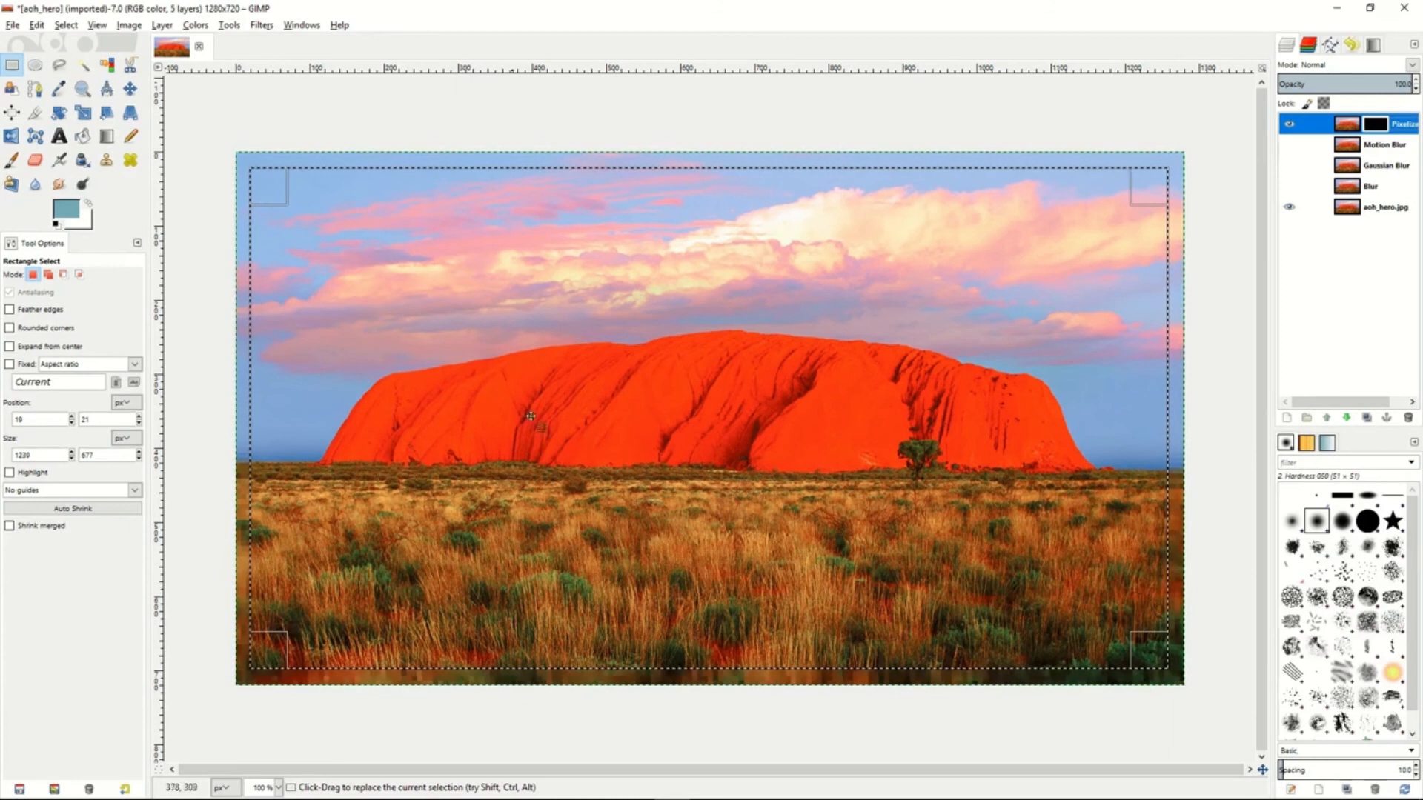
pyautogui.rightClick(621, 349)
pyautogui.moveTo(656, 396)
pyautogui.click(759, 418)
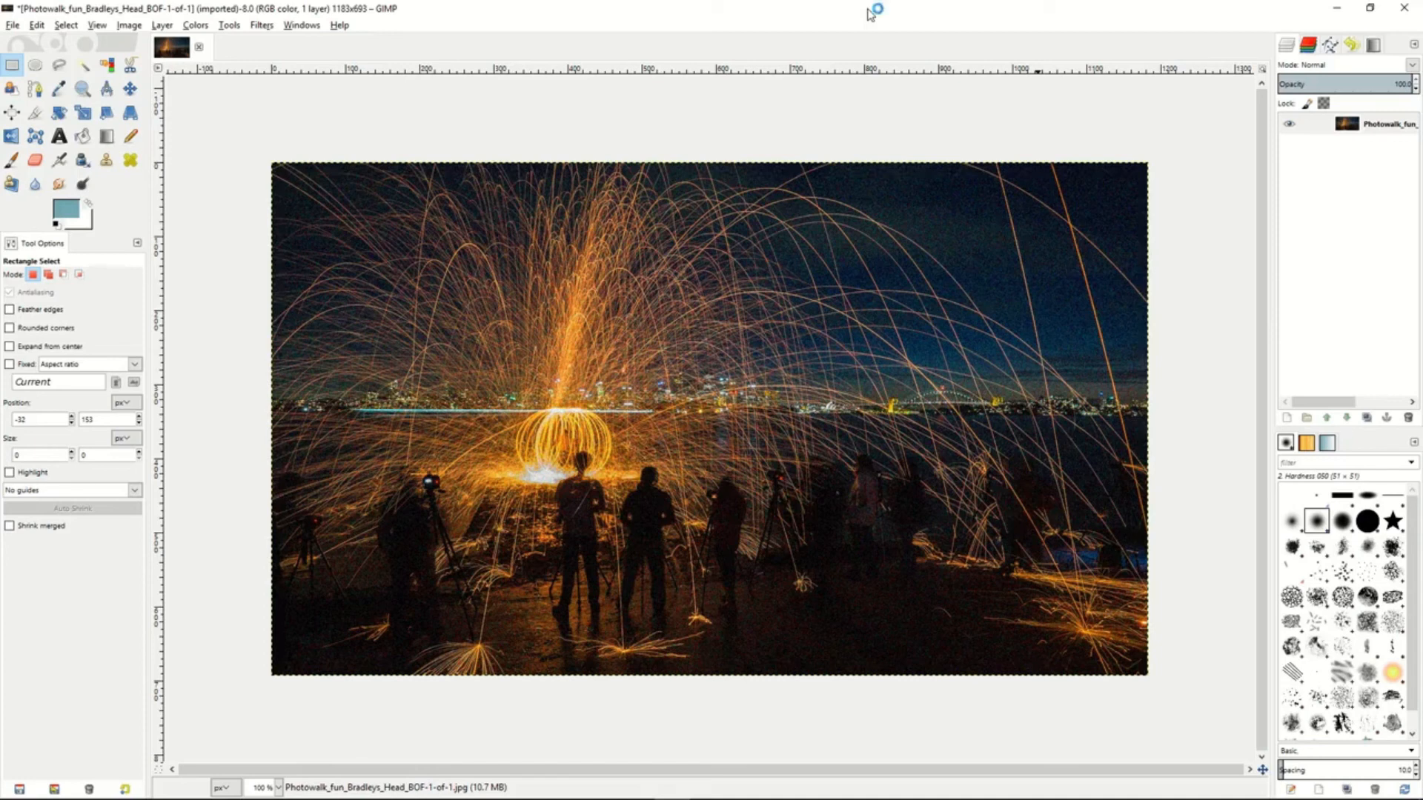
# Step: Select about 321 × 163 px of dark ground in the fireworks photo, apply Selective Gaussian Blur with radius 4 and max. delta 43, and deselect
pyautogui.moveTo(745, 552); pyautogui.dragTo(984, 673)
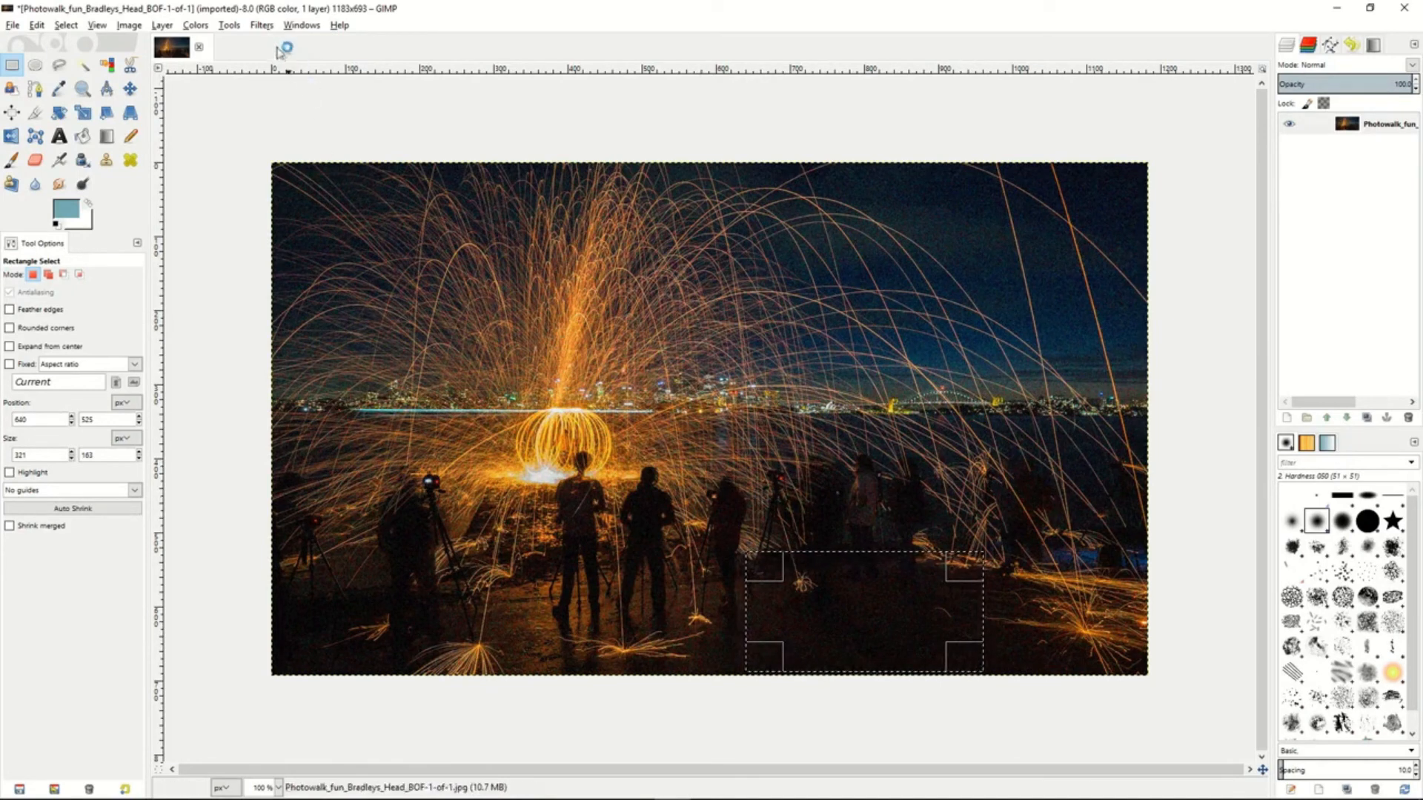
pyautogui.click(262, 28)
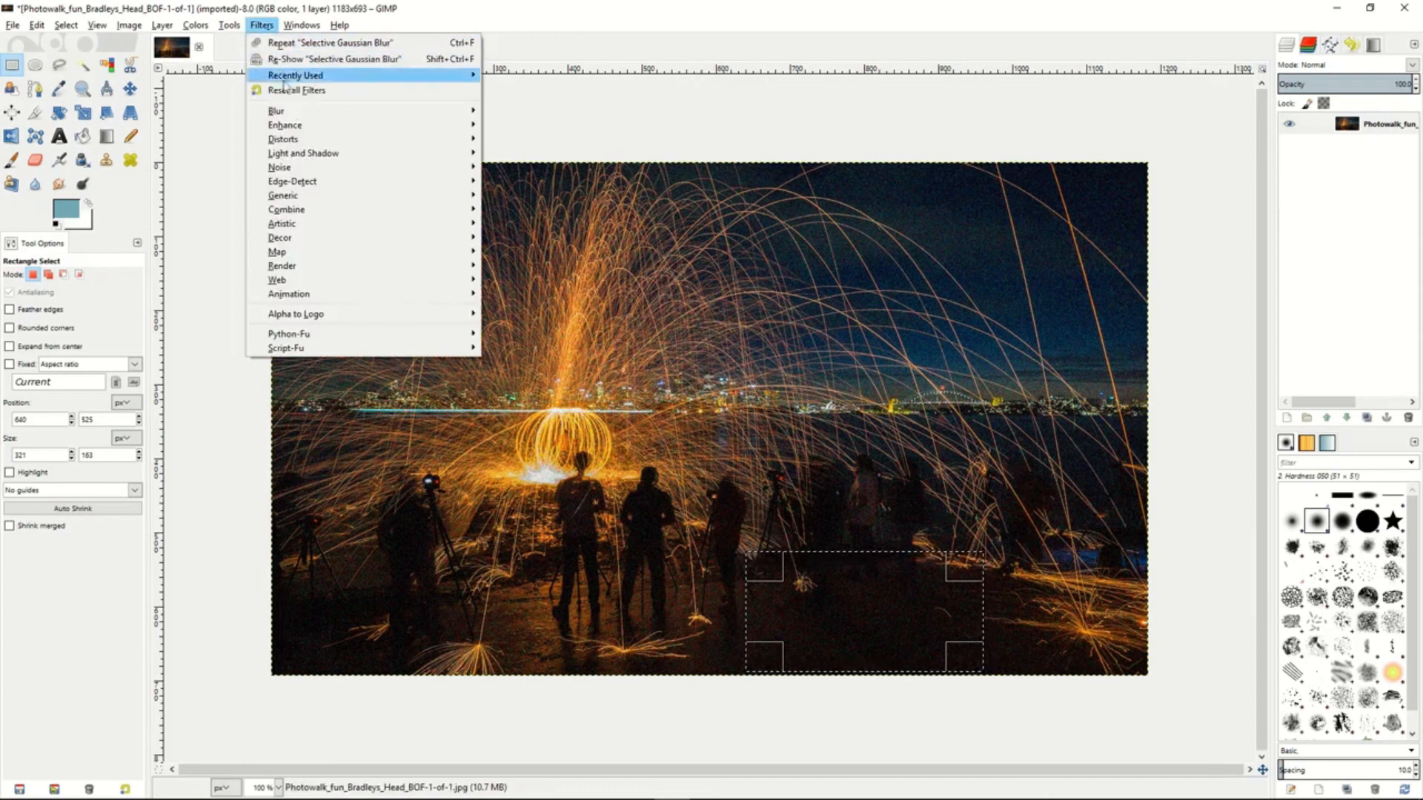
pyautogui.moveTo(304, 113)
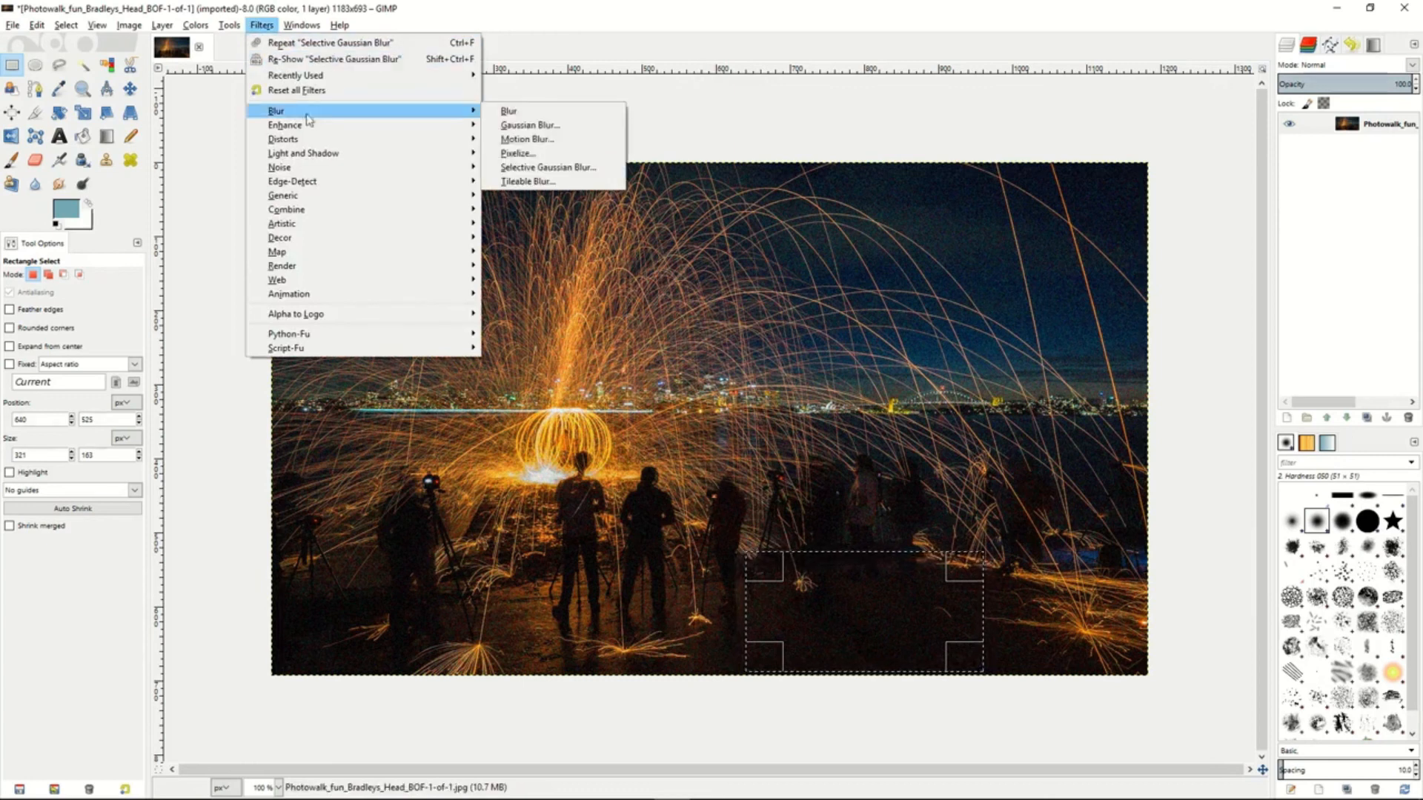
pyautogui.click(545, 169)
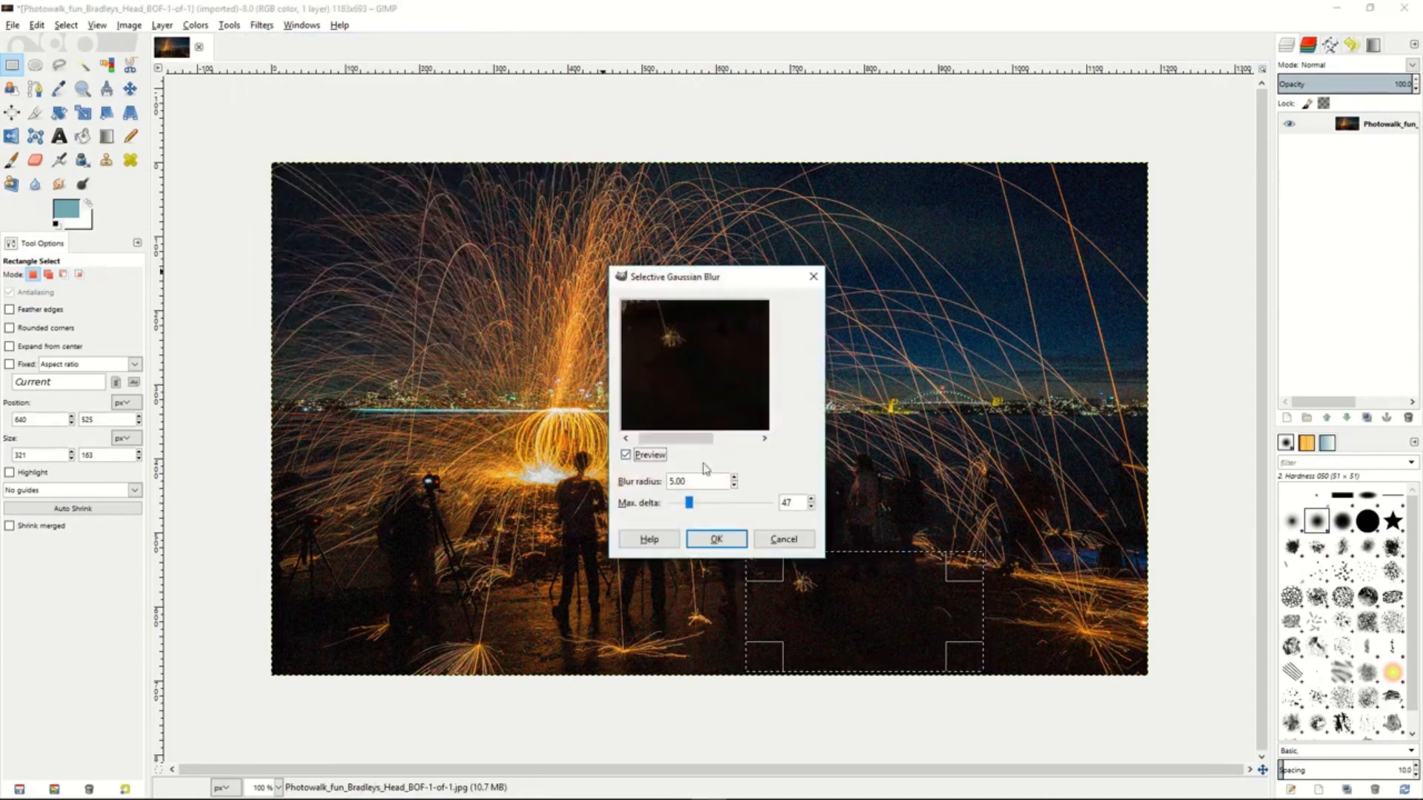
pyautogui.moveTo(689, 506); pyautogui.dragTo(686, 506)
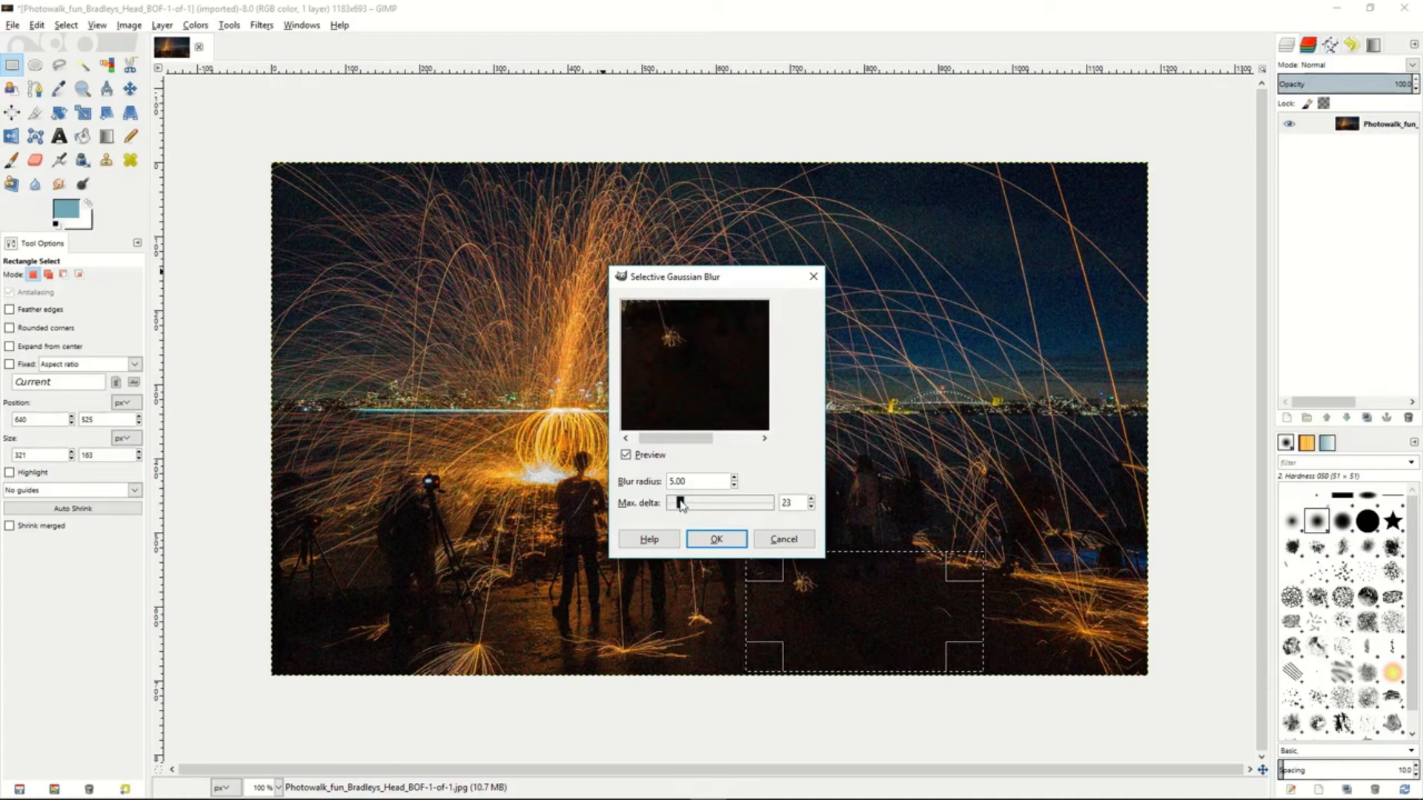
pyautogui.moveTo(681, 505); pyautogui.dragTo(688, 505)
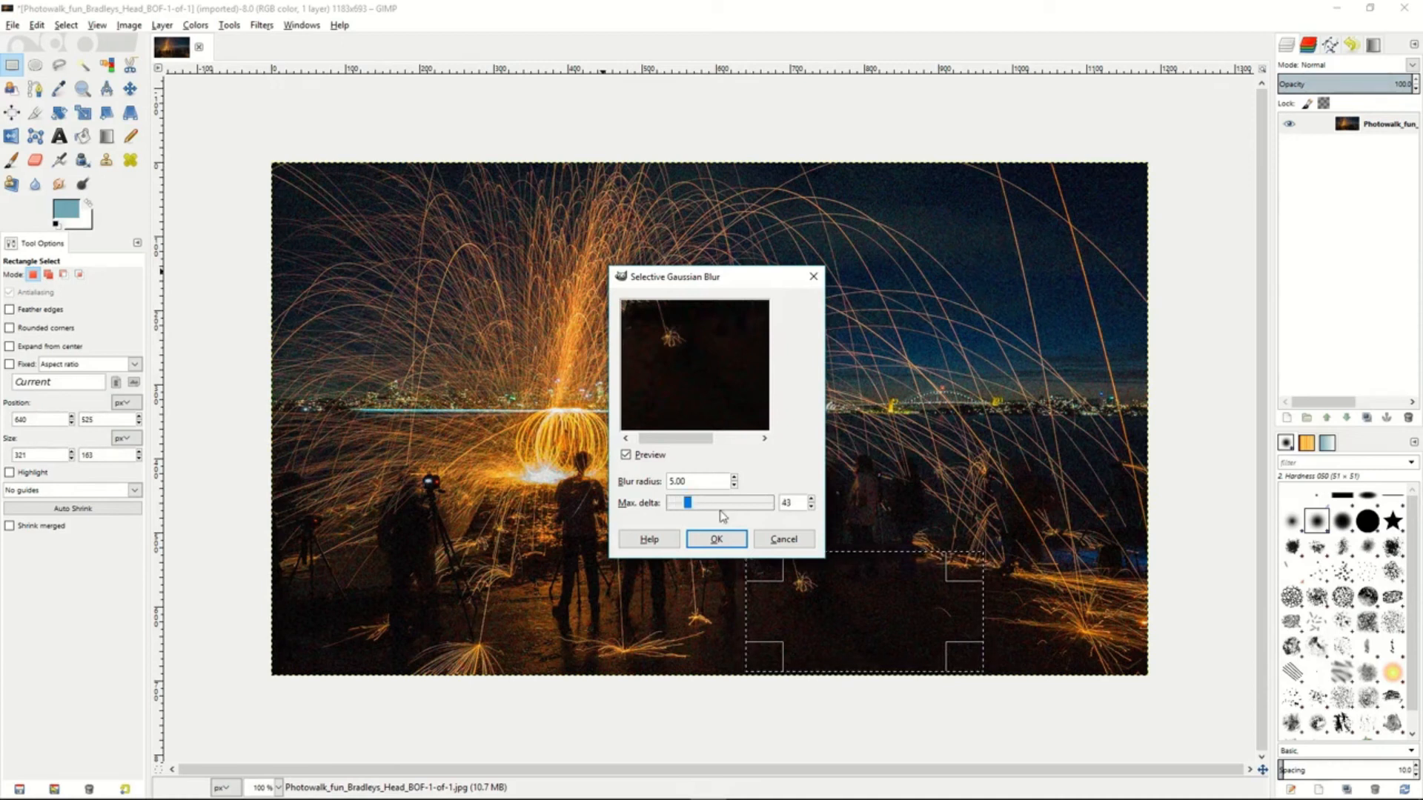
pyautogui.click(734, 486)
pyautogui.click(733, 478)
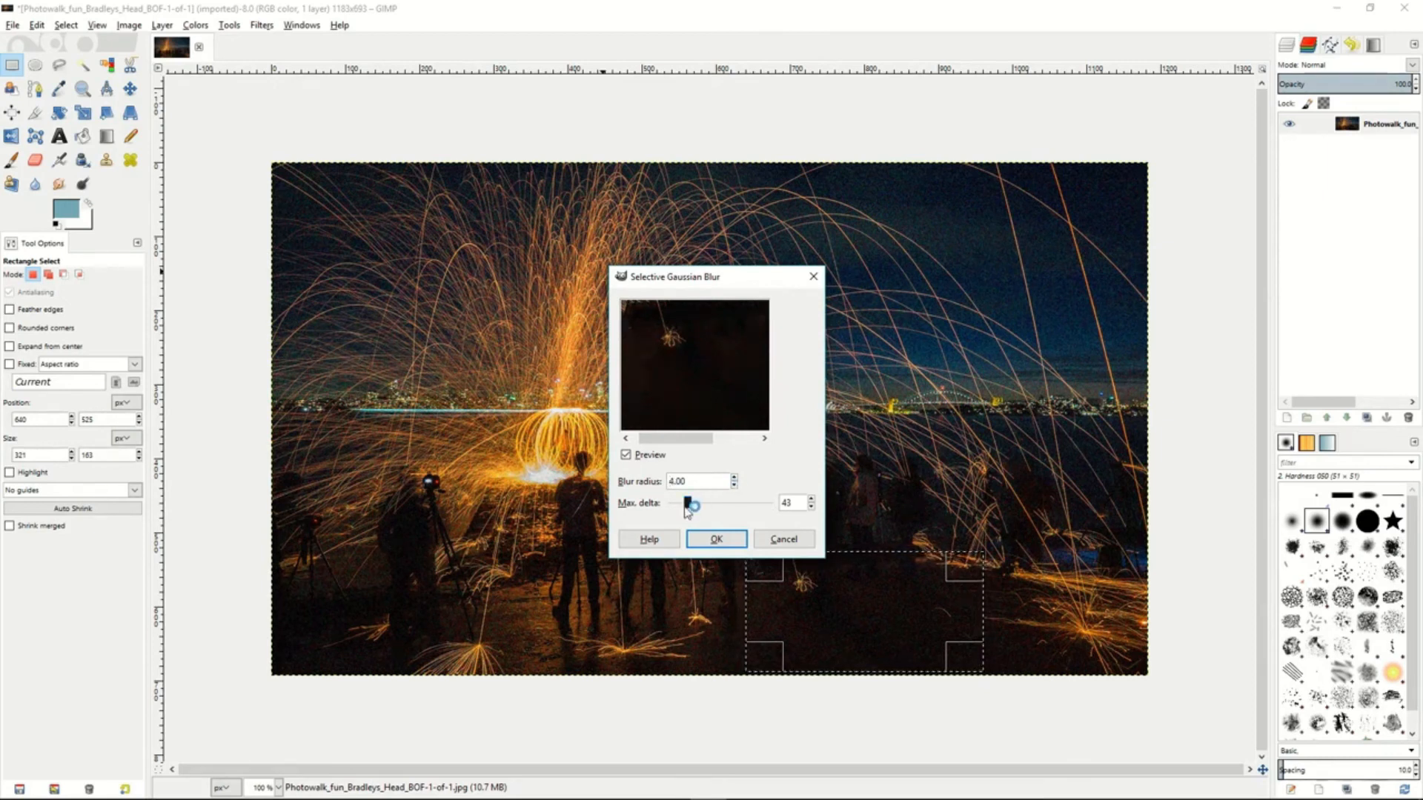
pyautogui.click(713, 540)
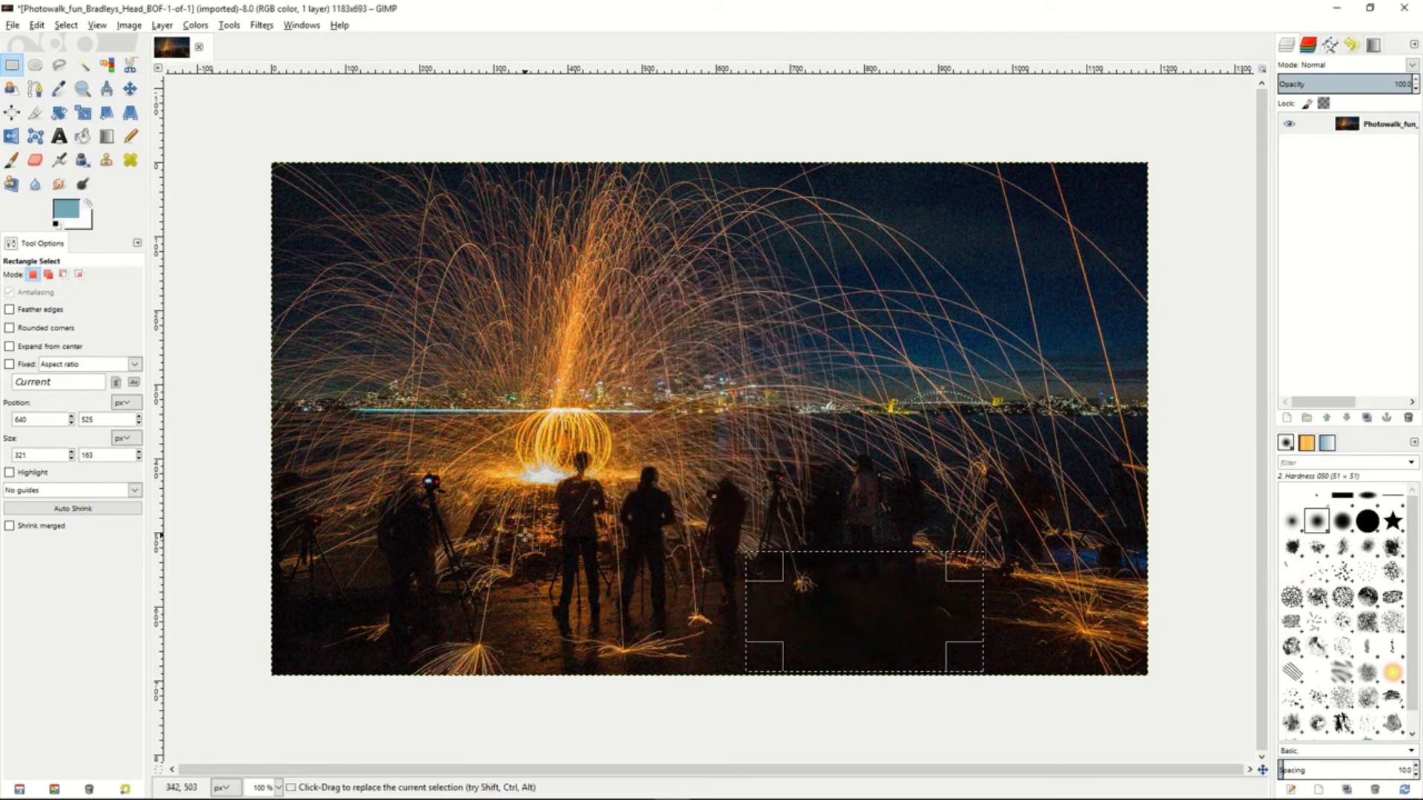
pyautogui.click(244, 312)
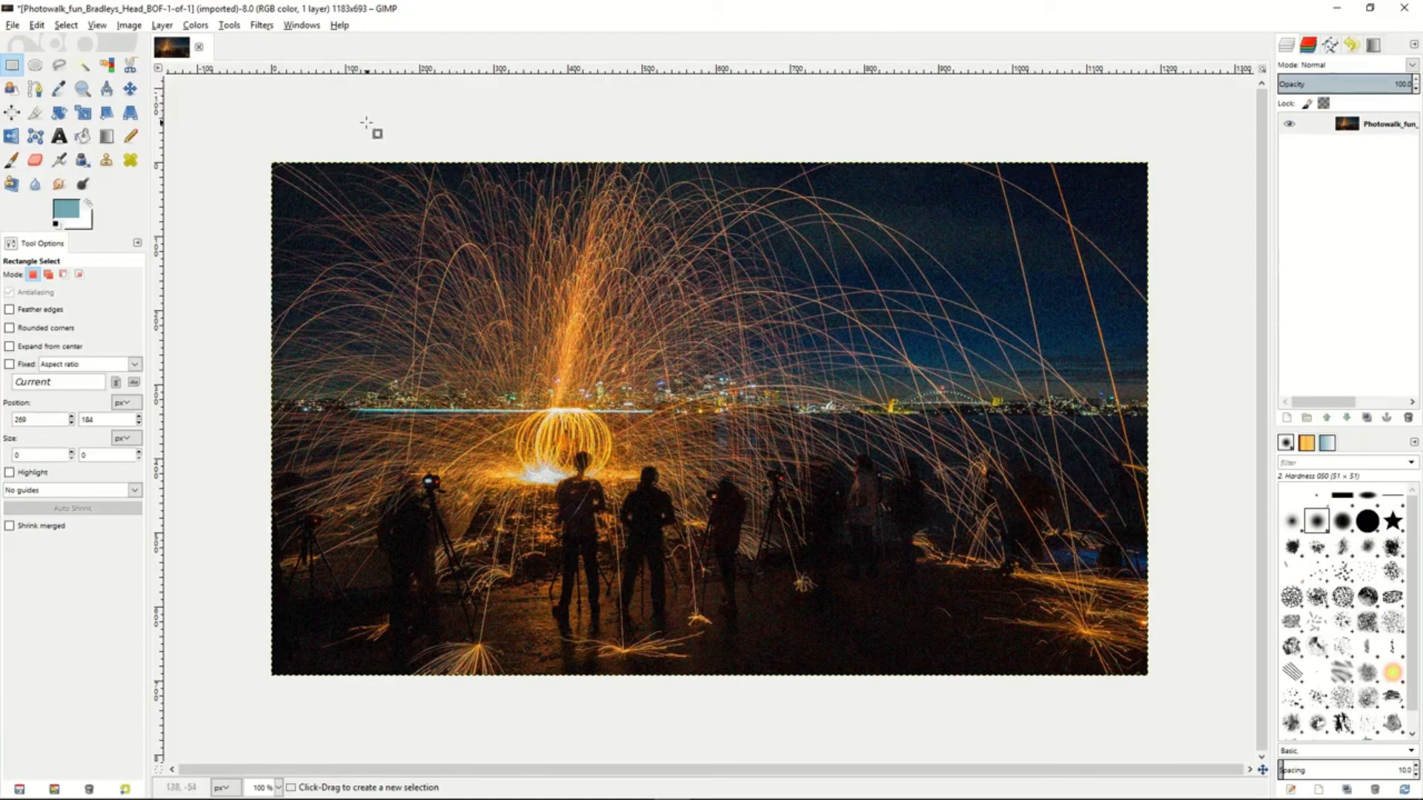
# Step: Go through the options of the Clone, Heal, Perspective Clone, Blur/Sharpen, Smudge and Dodge/Burn tools in turn
pyautogui.click(109, 161)
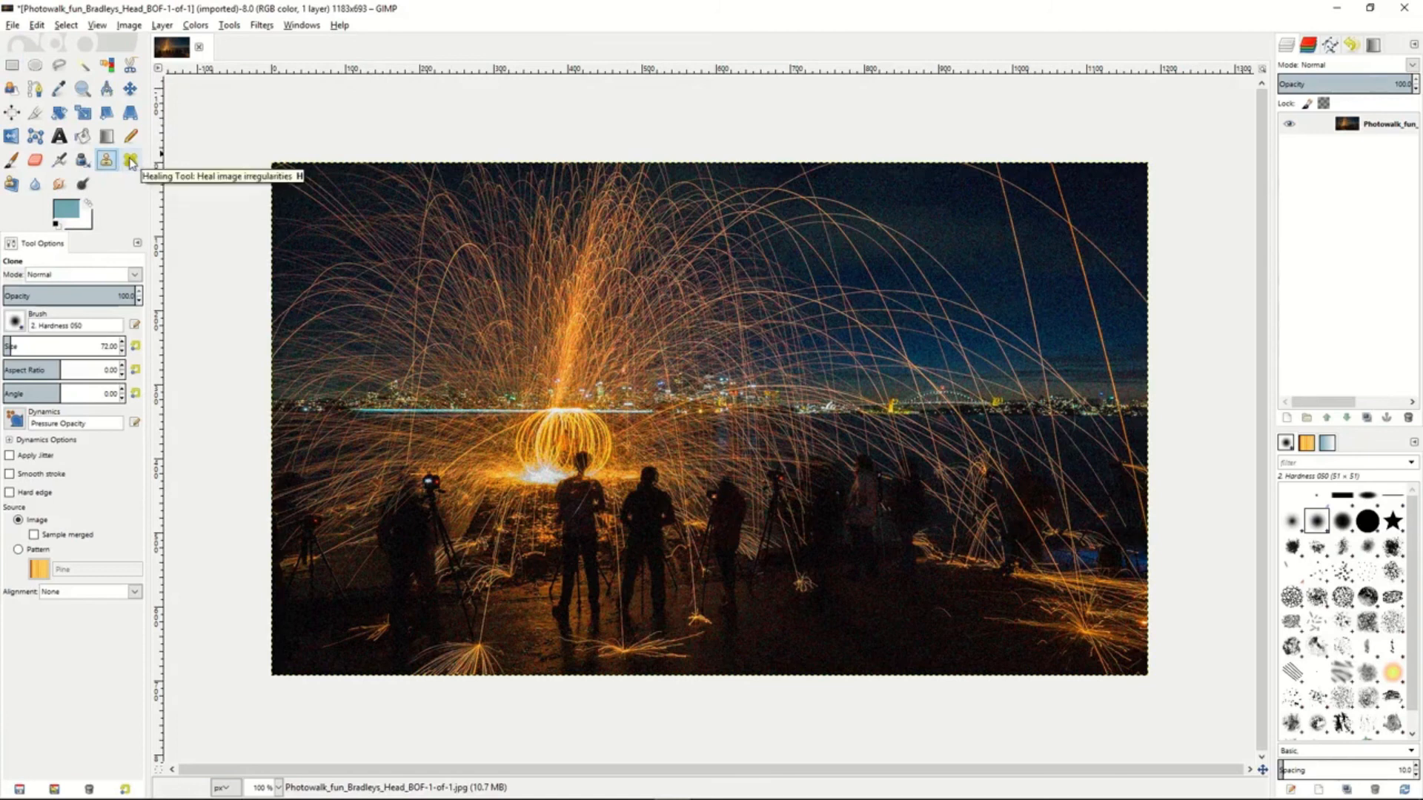
pyautogui.click(131, 162)
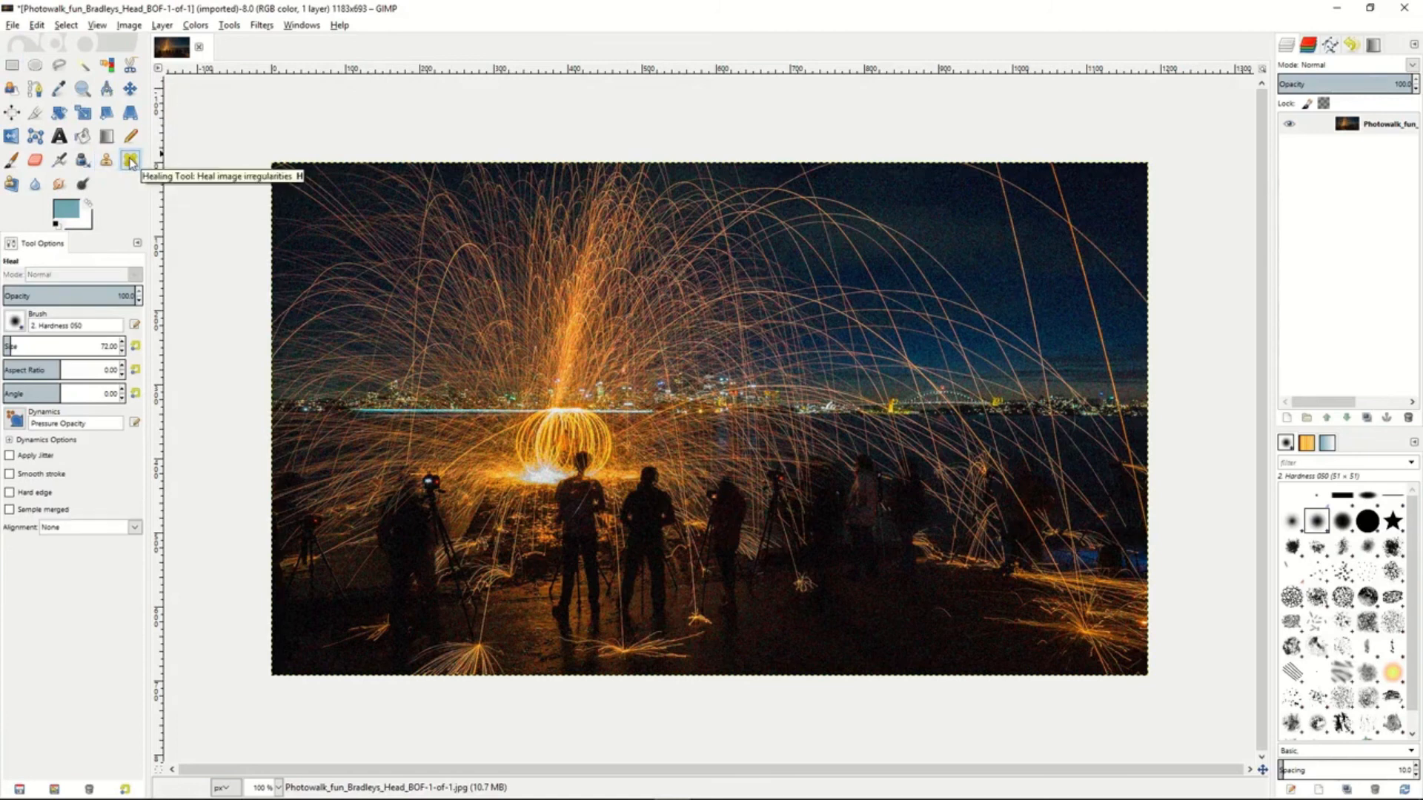
pyautogui.click(11, 185)
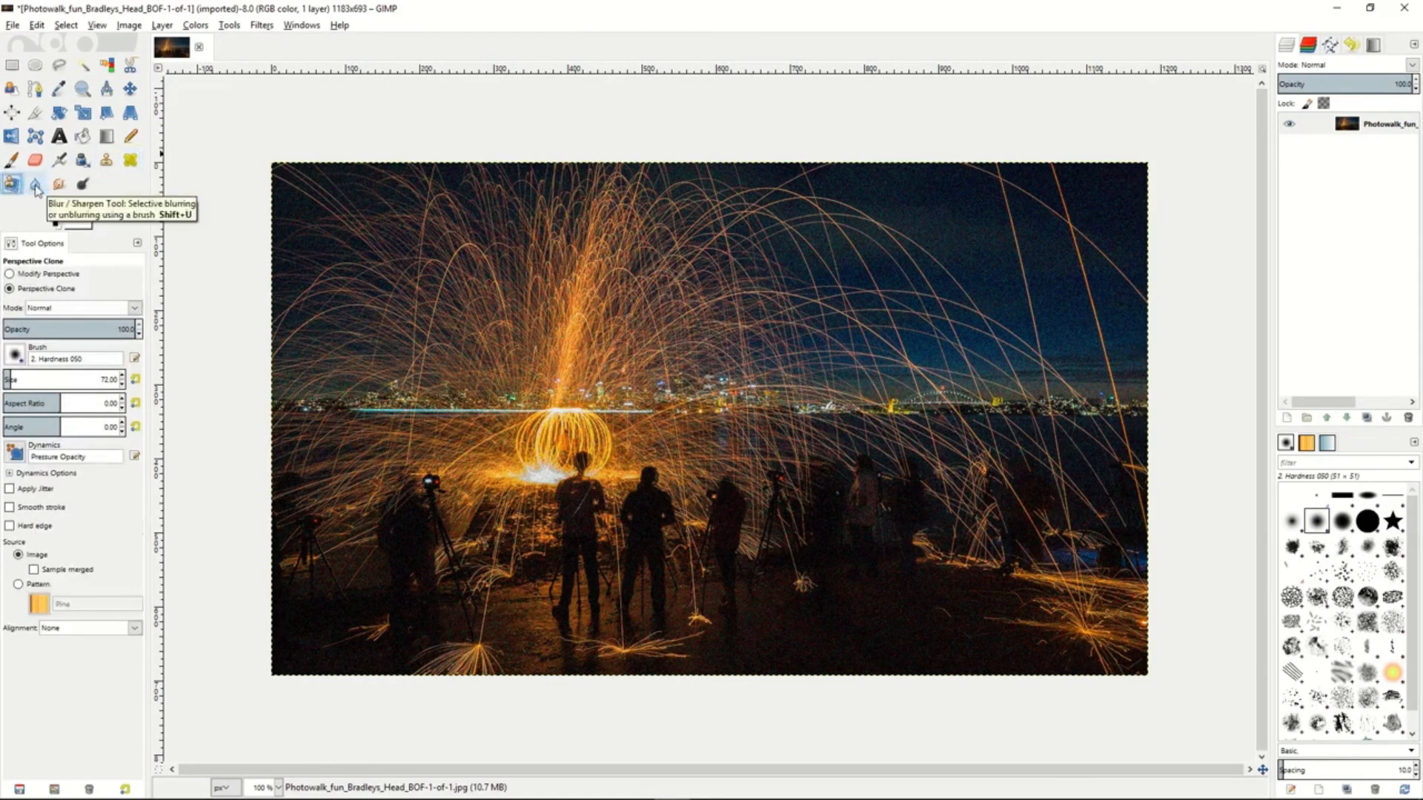
pyautogui.click(36, 186)
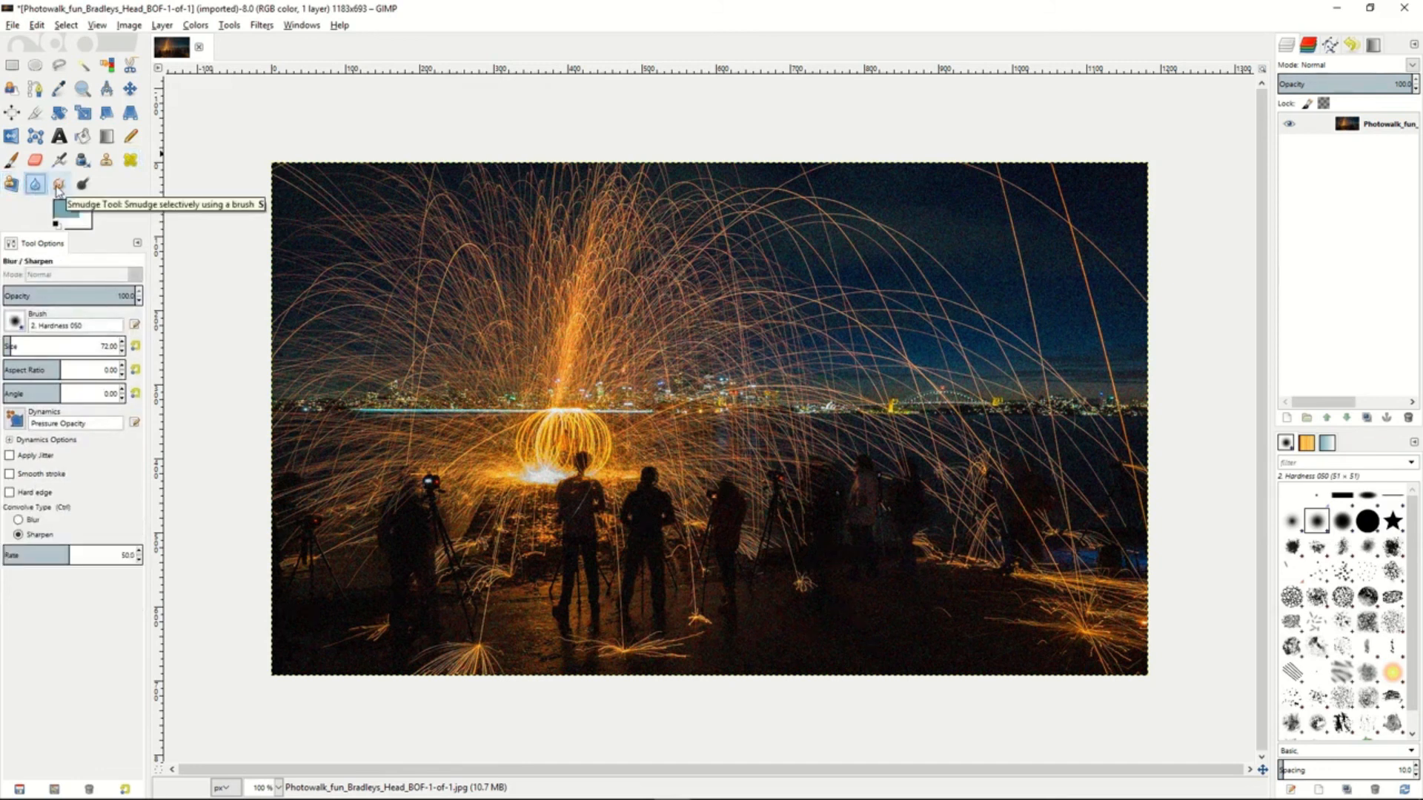
pyautogui.click(58, 187)
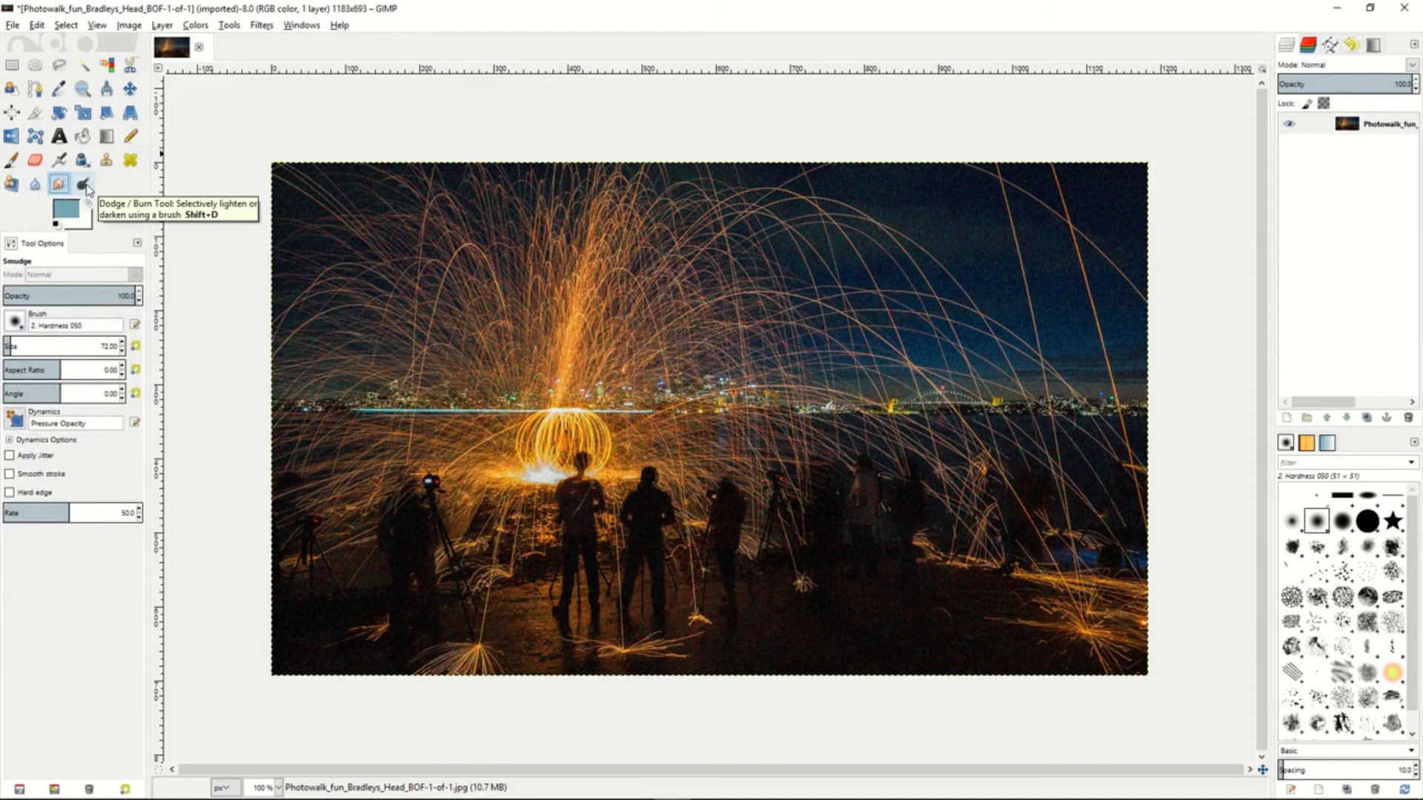
pyautogui.click(87, 189)
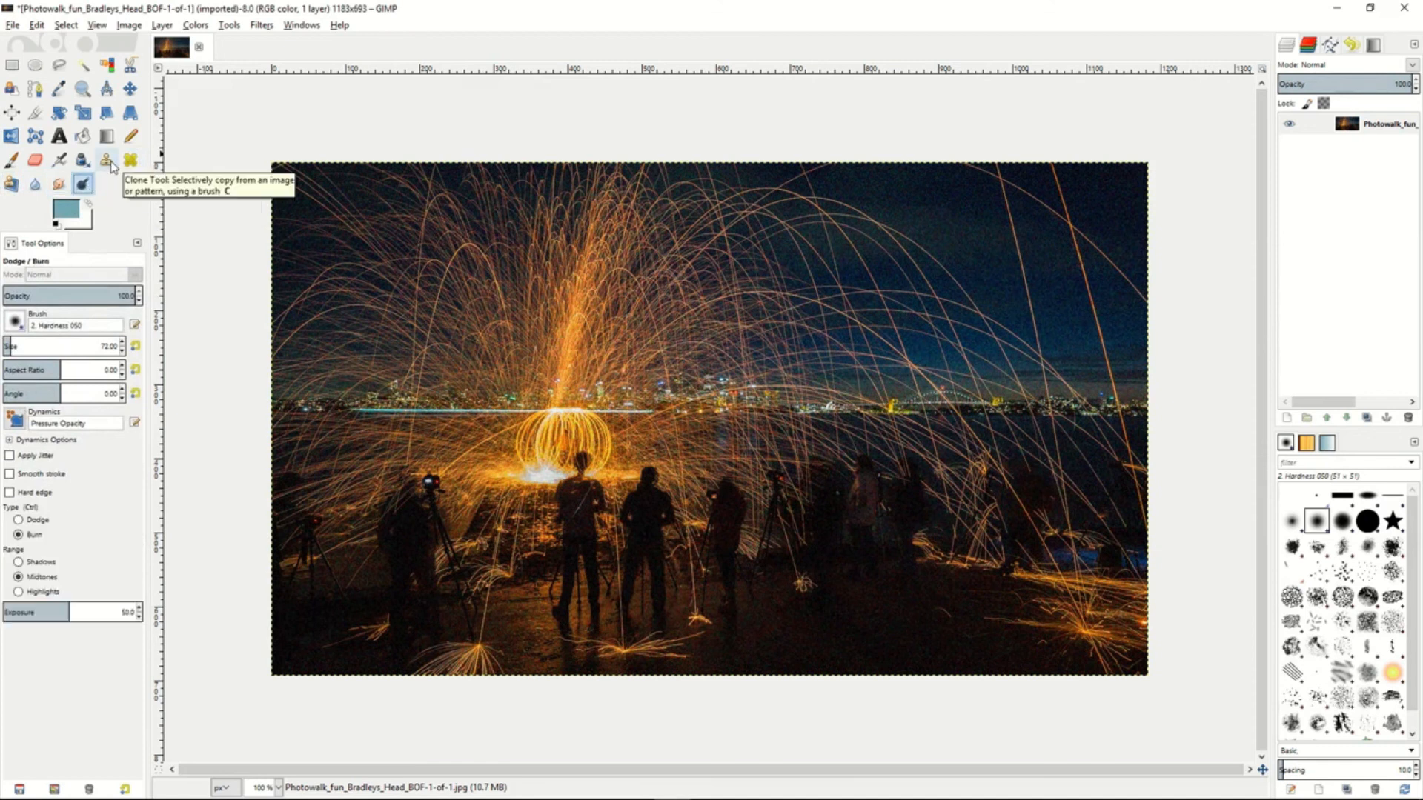
# Step: Clone from the dark ground over the tripod and people right of the photo's centre, and use Heal on the sky above the skyline
pyautogui.click(111, 164)
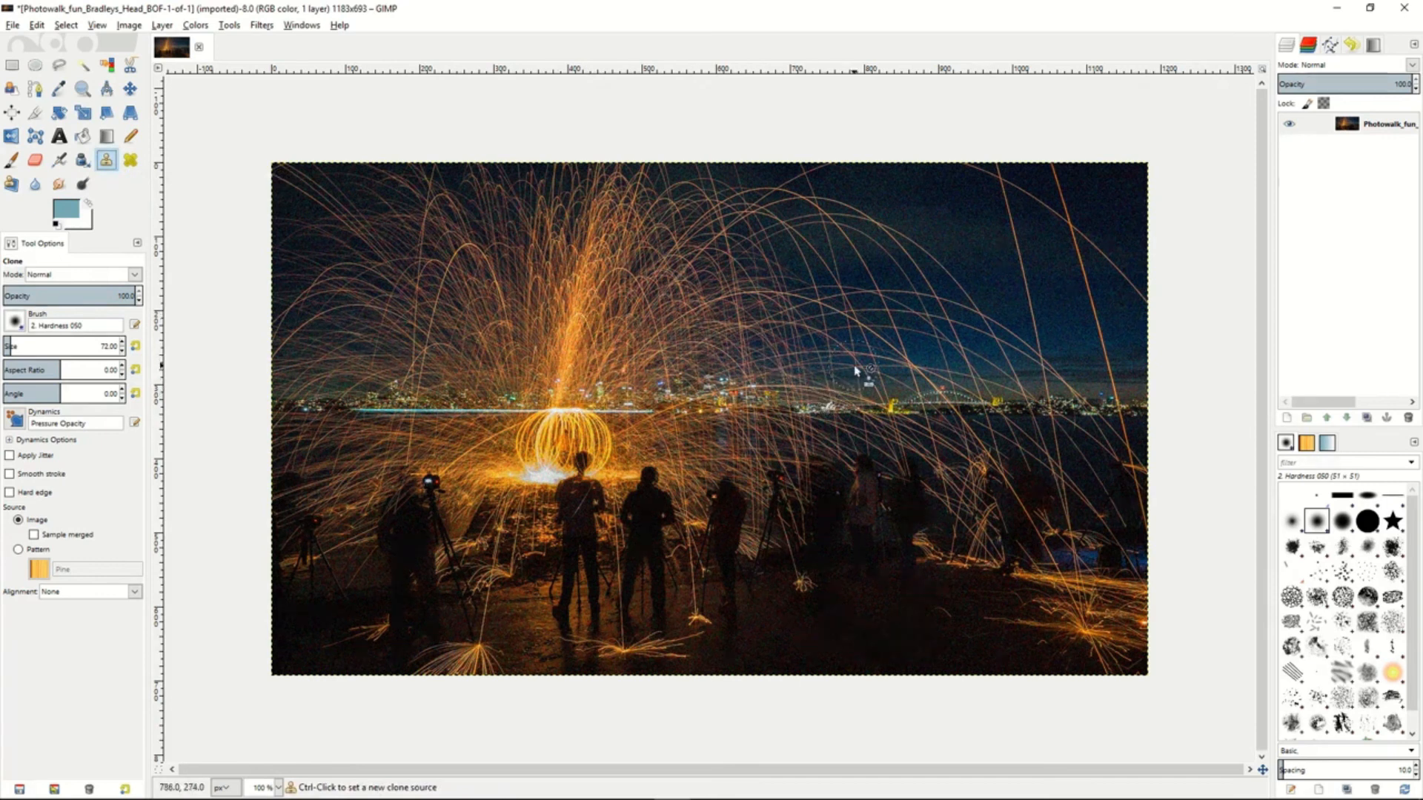
pyautogui.keyDown('ctrl'); pyautogui.click(869, 569); pyautogui.keyUp('ctrl')
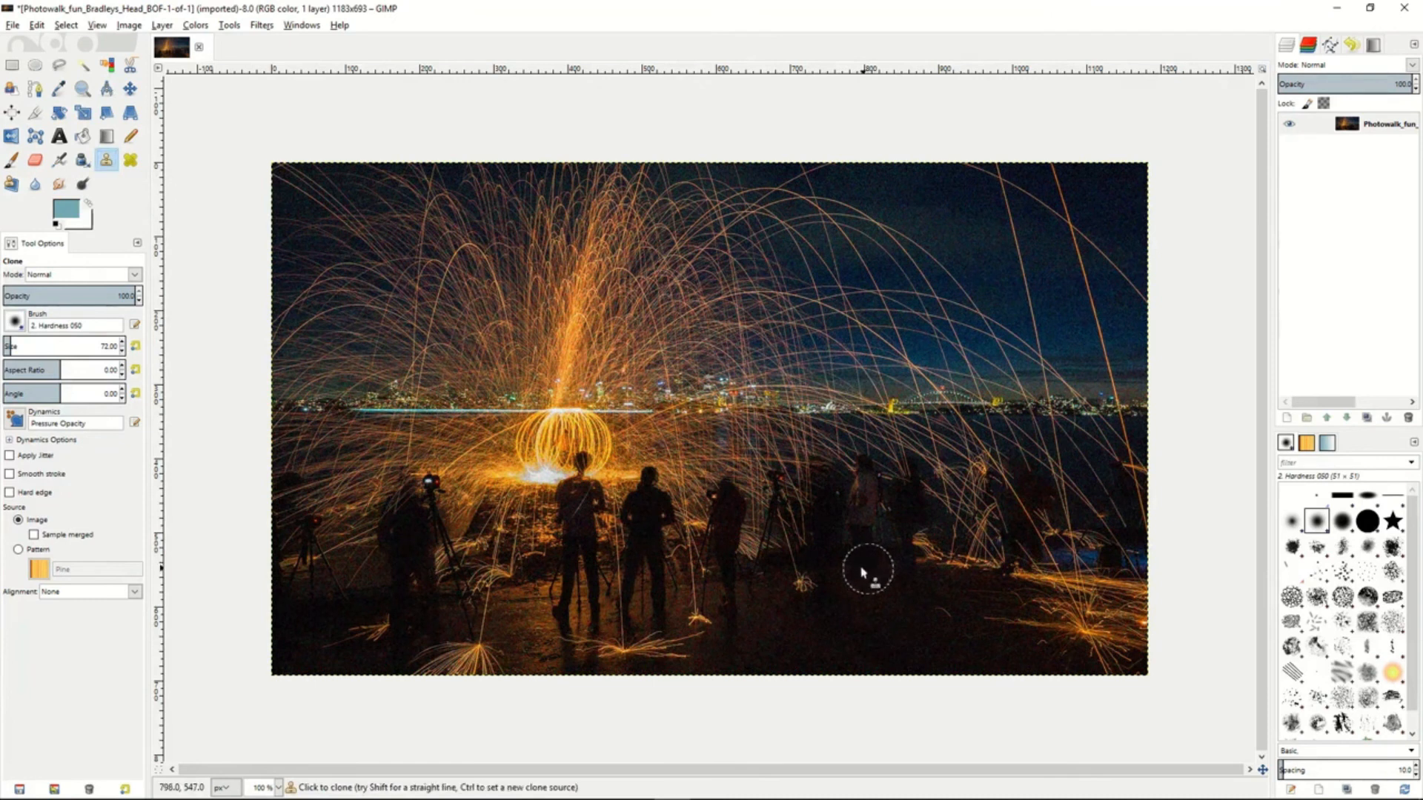
pyautogui.moveTo(752, 549)
pyautogui.mouseDown()
pyautogui.moveTo(780, 452)
pyautogui.moveTo(777, 550)
pyautogui.moveTo(814, 457)
pyautogui.moveTo(816, 535)
pyautogui.moveTo(851, 451)
pyautogui.moveTo(865, 552)
pyautogui.moveTo(889, 444)
pyautogui.moveTo(911, 552)
pyautogui.moveTo(927, 434)
pyautogui.moveTo(941, 563)
pyautogui.moveTo(961, 456)
pyautogui.moveTo(973, 563)
pyautogui.mouseUp()
pyautogui.click(131, 160)
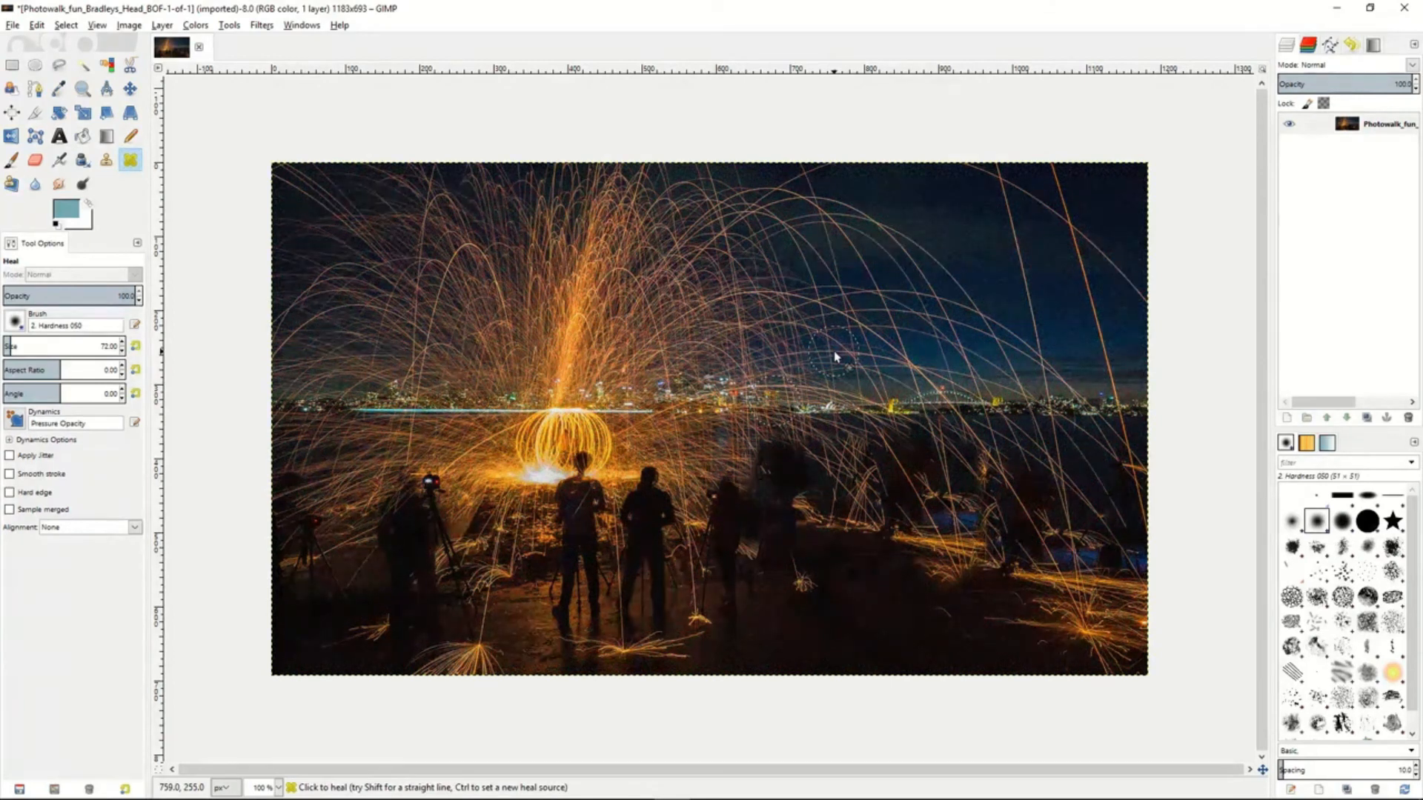
pyautogui.moveTo(800, 363)
pyautogui.mouseDown()
pyautogui.moveTo(724, 300)
pyautogui.moveTo(769, 317)
pyautogui.moveTo(752, 280)
pyautogui.moveTo(802, 327)
pyautogui.moveTo(797, 300)
pyautogui.moveTo(846, 343)
pyautogui.moveTo(835, 307)
pyautogui.moveTo(875, 356)
pyautogui.moveTo(918, 359)
pyautogui.mouseUp()
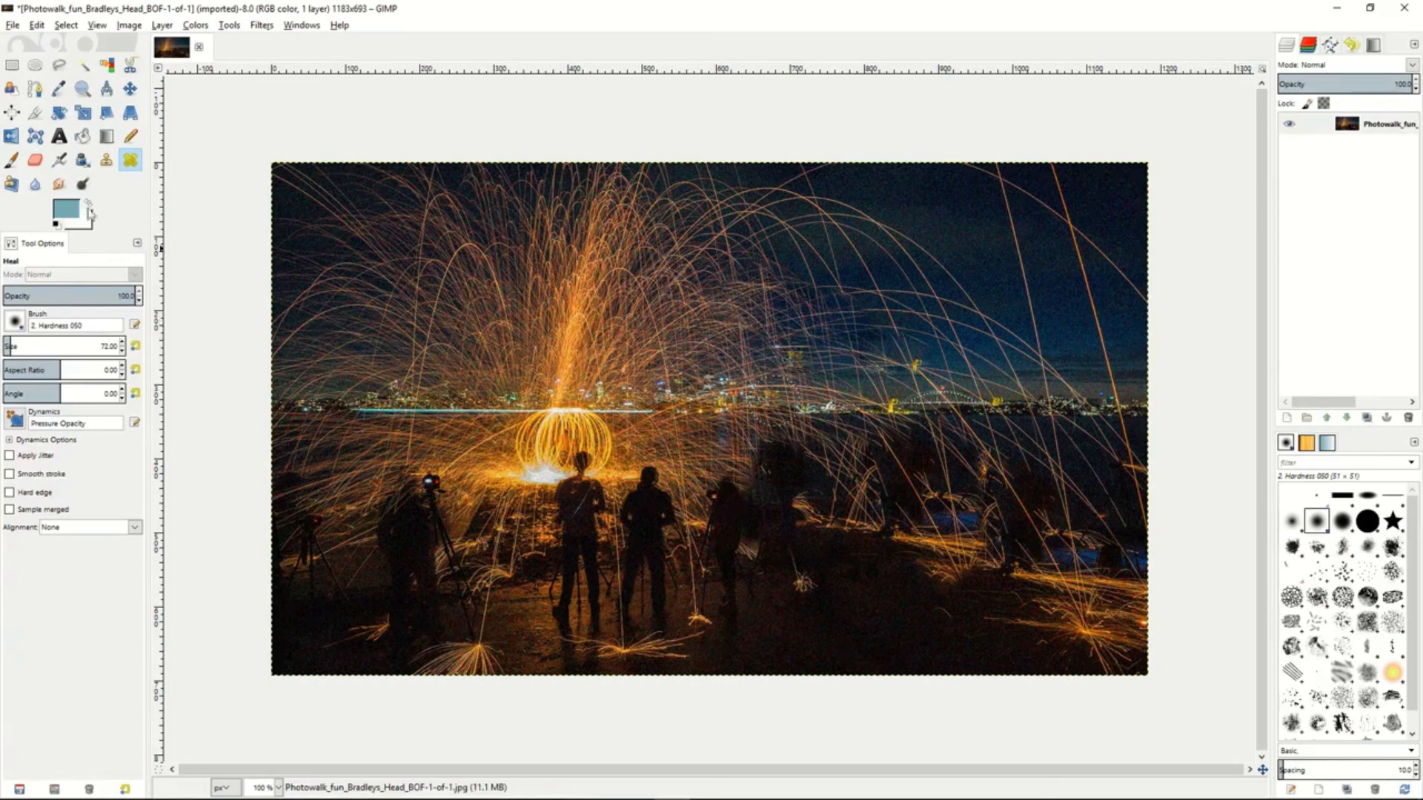
# Step: Modify the perspective for Perspective Clone by moving the photo's upper-left corner handle inward among the sparks
pyautogui.click(11, 184)
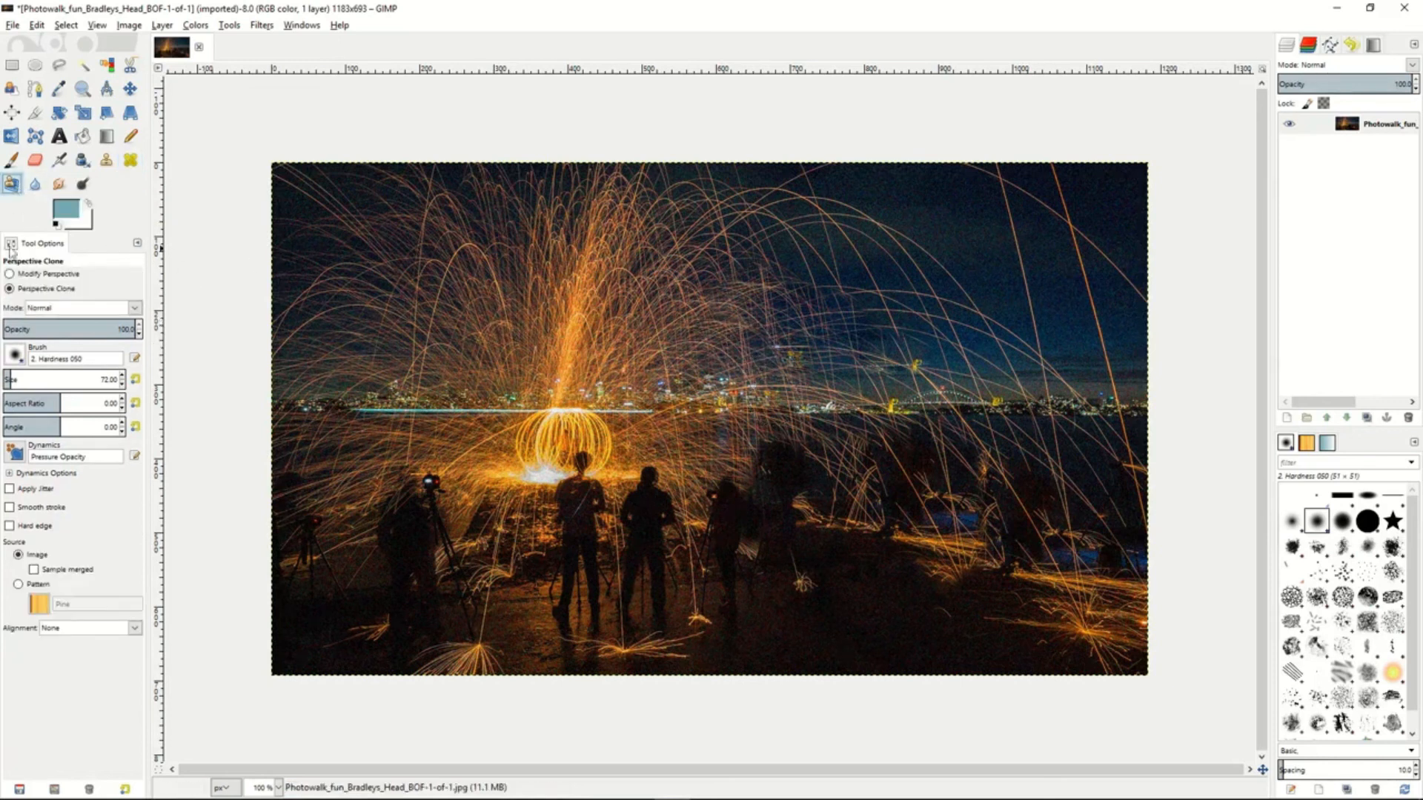
pyautogui.click(9, 274)
pyautogui.click(486, 314)
pyautogui.moveTo(484, 313); pyautogui.dragTo(593, 397)
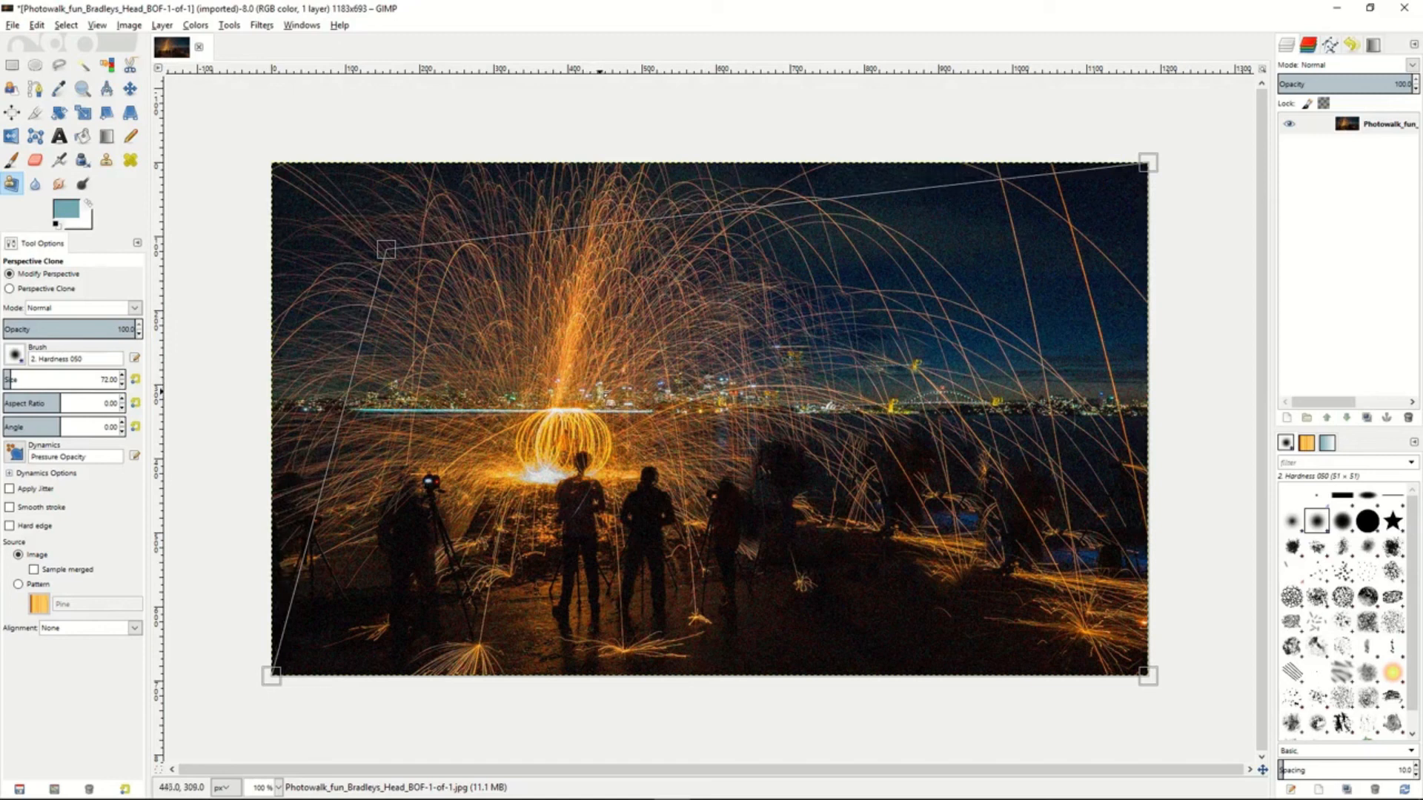
# Step: Perspective-clone from a source just inside the moved corner onto the lower-right part of the photo
pyautogui.click(10, 289)
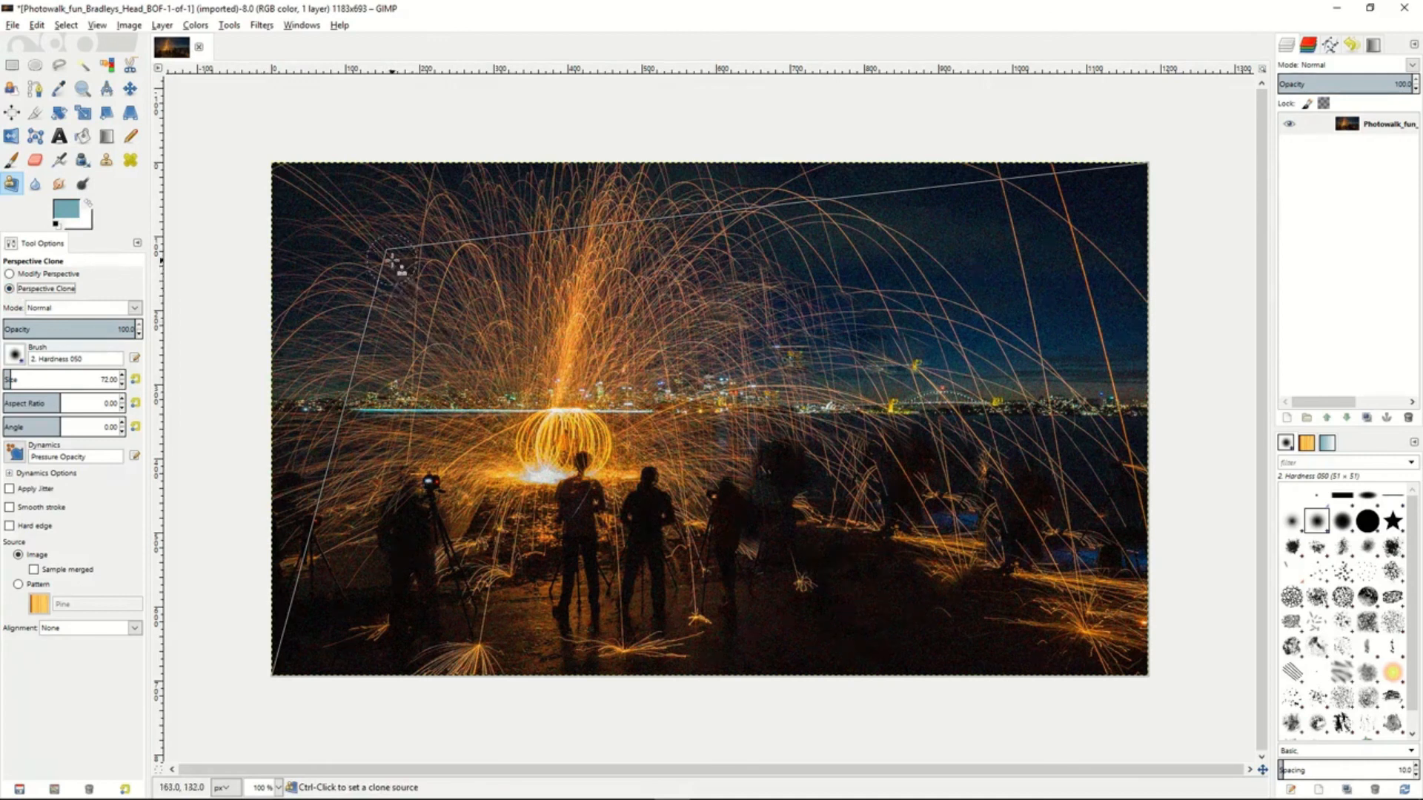
pyautogui.keyDown('ctrl'); pyautogui.click(393, 258); pyautogui.keyUp('ctrl')
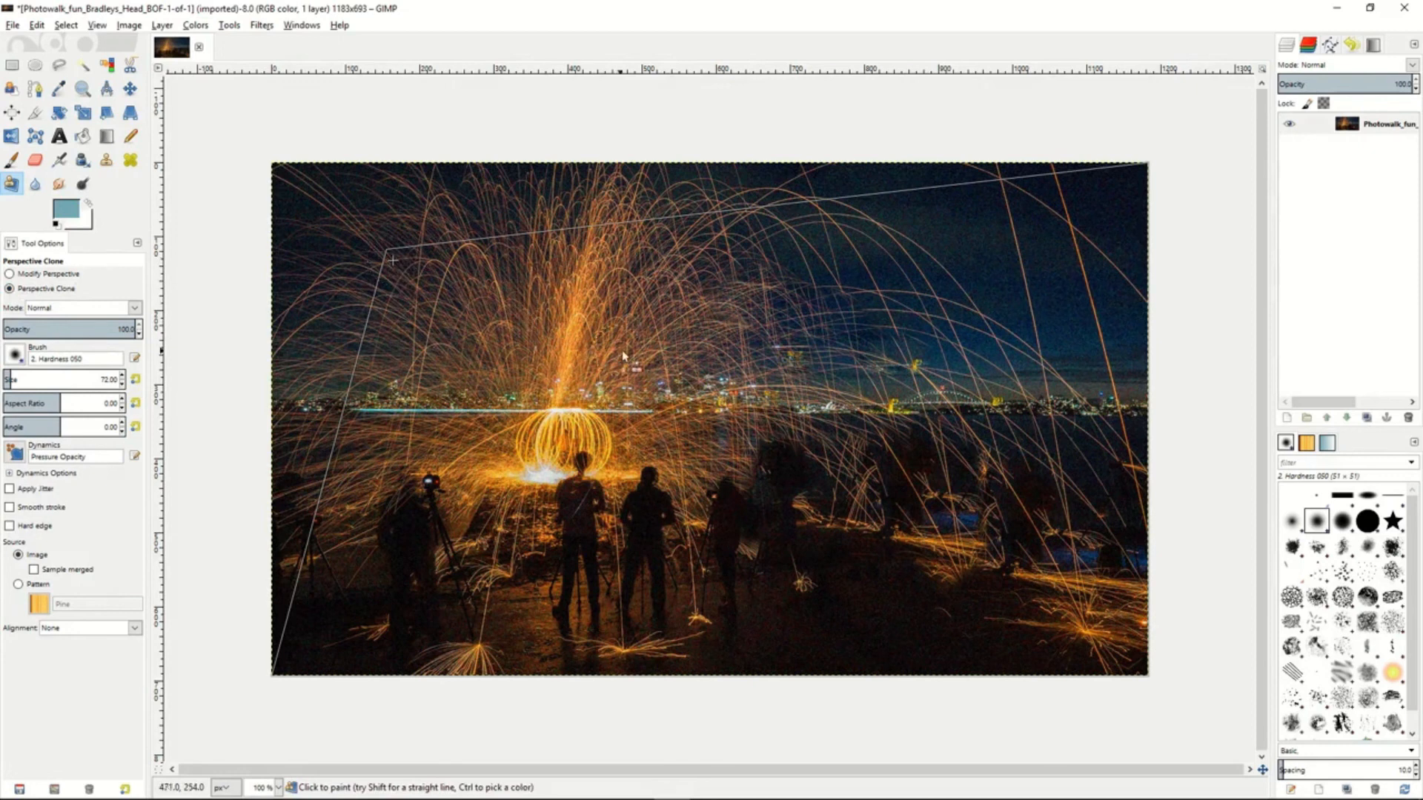
pyautogui.moveTo(989, 546)
pyautogui.mouseDown()
pyautogui.moveTo(1079, 548)
pyautogui.moveTo(1017, 569)
pyautogui.moveTo(1040, 517)
pyautogui.moveTo(1004, 577)
pyautogui.moveTo(970, 491)
pyautogui.moveTo(988, 573)
pyautogui.moveTo(1018, 490)
pyautogui.moveTo(998, 503)
pyautogui.moveTo(987, 567)
pyautogui.moveTo(941, 461)
pyautogui.moveTo(982, 614)
pyautogui.moveTo(928, 494)
pyautogui.moveTo(951, 541)
pyautogui.moveTo(948, 578)
pyautogui.moveTo(938, 494)
pyautogui.moveTo(948, 602)
pyautogui.moveTo(922, 511)
pyautogui.moveTo(919, 524)
pyautogui.moveTo(998, 643)
pyautogui.moveTo(972, 538)
pyautogui.moveTo(1048, 647)
pyautogui.moveTo(1085, 516)
pyautogui.moveTo(1128, 660)
pyautogui.moveTo(1123, 554)
pyautogui.moveTo(1121, 637)
pyautogui.moveTo(1109, 533)
pyautogui.moveTo(1078, 558)
pyautogui.moveTo(1070, 503)
pyautogui.moveTo(1055, 584)
pyautogui.moveTo(1082, 578)
pyautogui.moveTo(989, 659)
pyautogui.moveTo(1106, 667)
pyautogui.moveTo(991, 665)
pyautogui.moveTo(1146, 673)
pyautogui.moveTo(931, 612)
pyautogui.moveTo(955, 625)
pyautogui.moveTo(927, 587)
pyautogui.moveTo(948, 631)
pyautogui.moveTo(896, 509)
pyautogui.moveTo(1089, 485)
pyautogui.moveTo(905, 489)
pyautogui.moveTo(1085, 472)
pyautogui.moveTo(868, 458)
pyautogui.moveTo(1148, 473)
pyautogui.moveTo(1142, 533)
pyautogui.moveTo(1105, 437)
pyautogui.moveTo(1099, 528)
pyautogui.moveTo(899, 437)
pyautogui.moveTo(1003, 588)
pyautogui.mouseUp()
# Step: Use Blur/Sharpen to blur the central spark plume, and switch the tool to Sharpen with a rate of 78.8
pyautogui.click(35, 185)
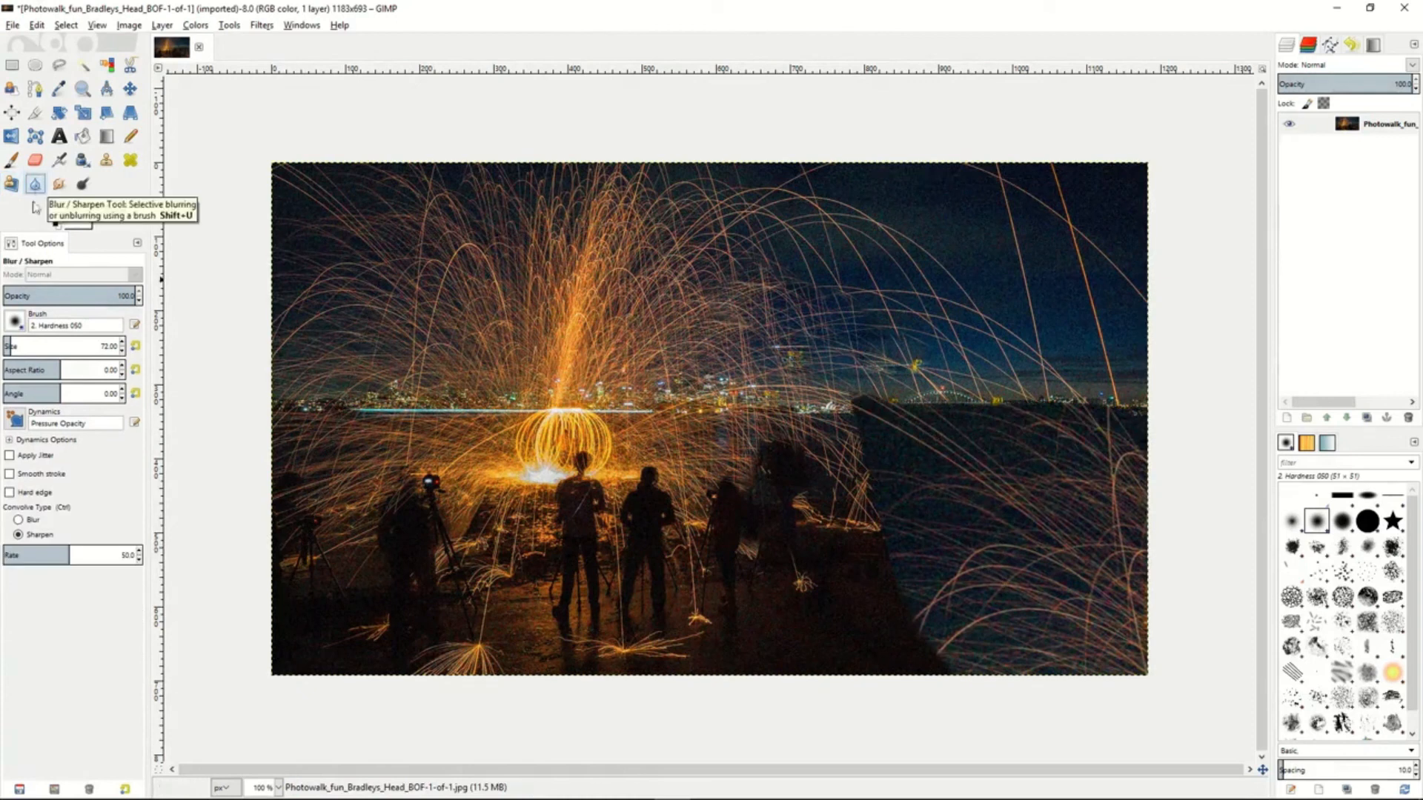
pyautogui.click(23, 521)
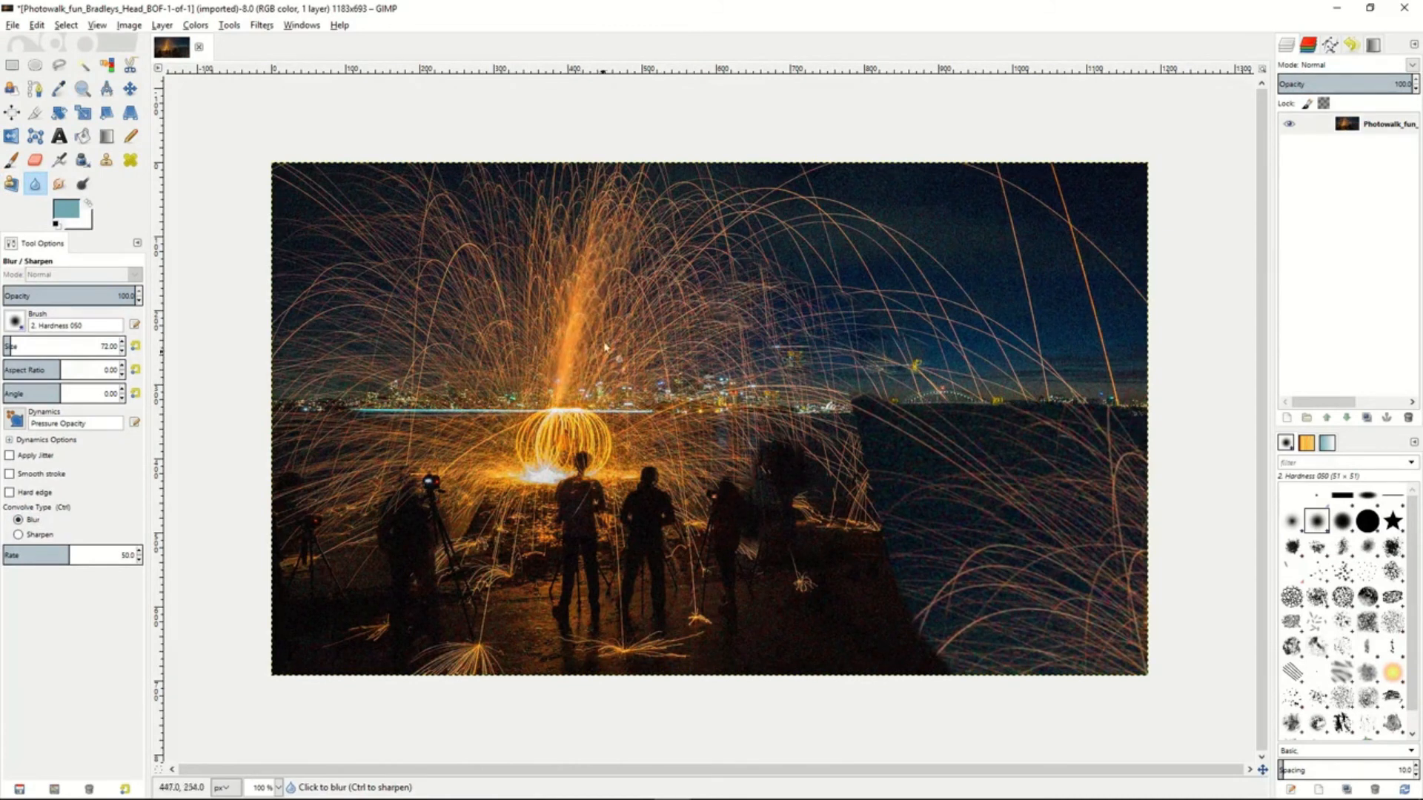
pyautogui.click(18, 535)
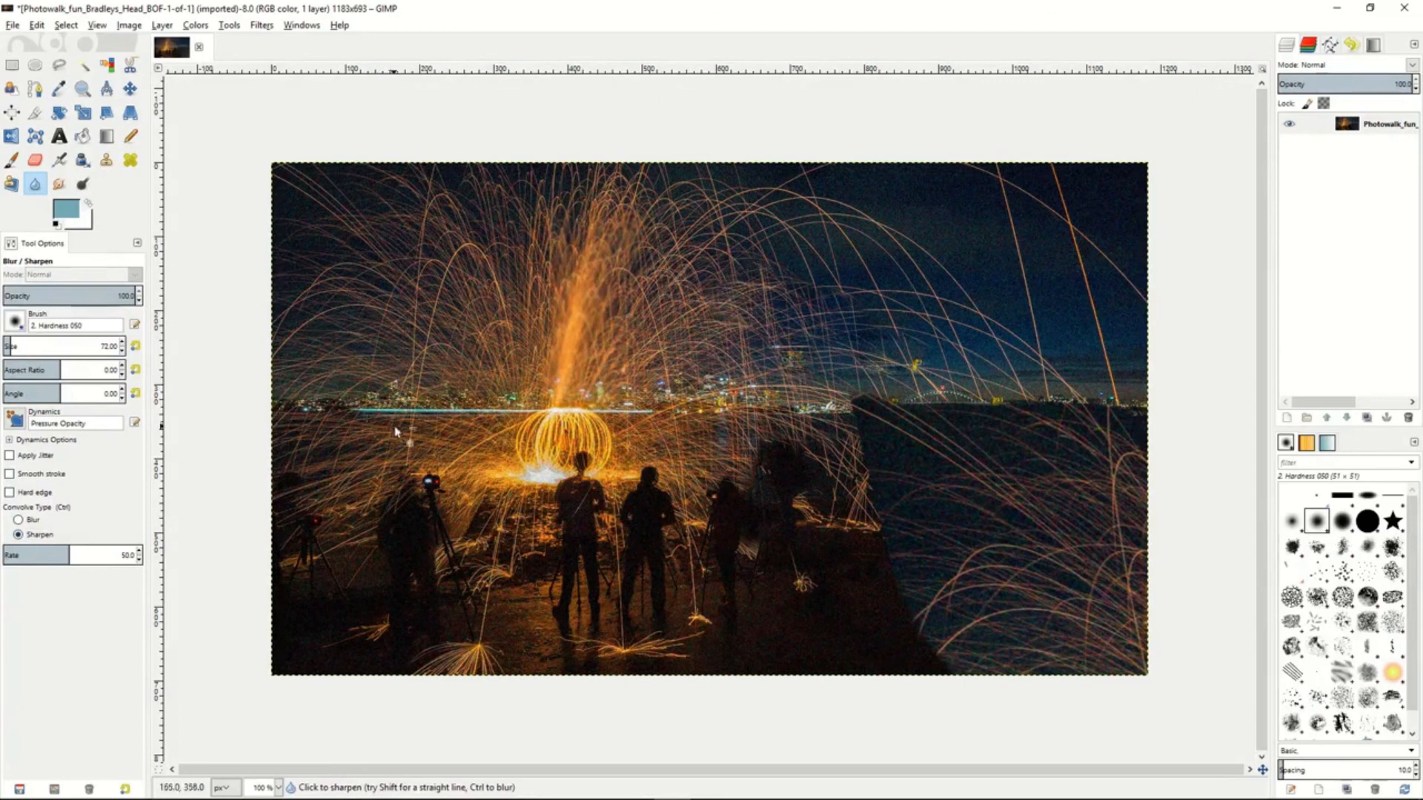
pyautogui.moveTo(73, 552); pyautogui.dragTo(108, 555)
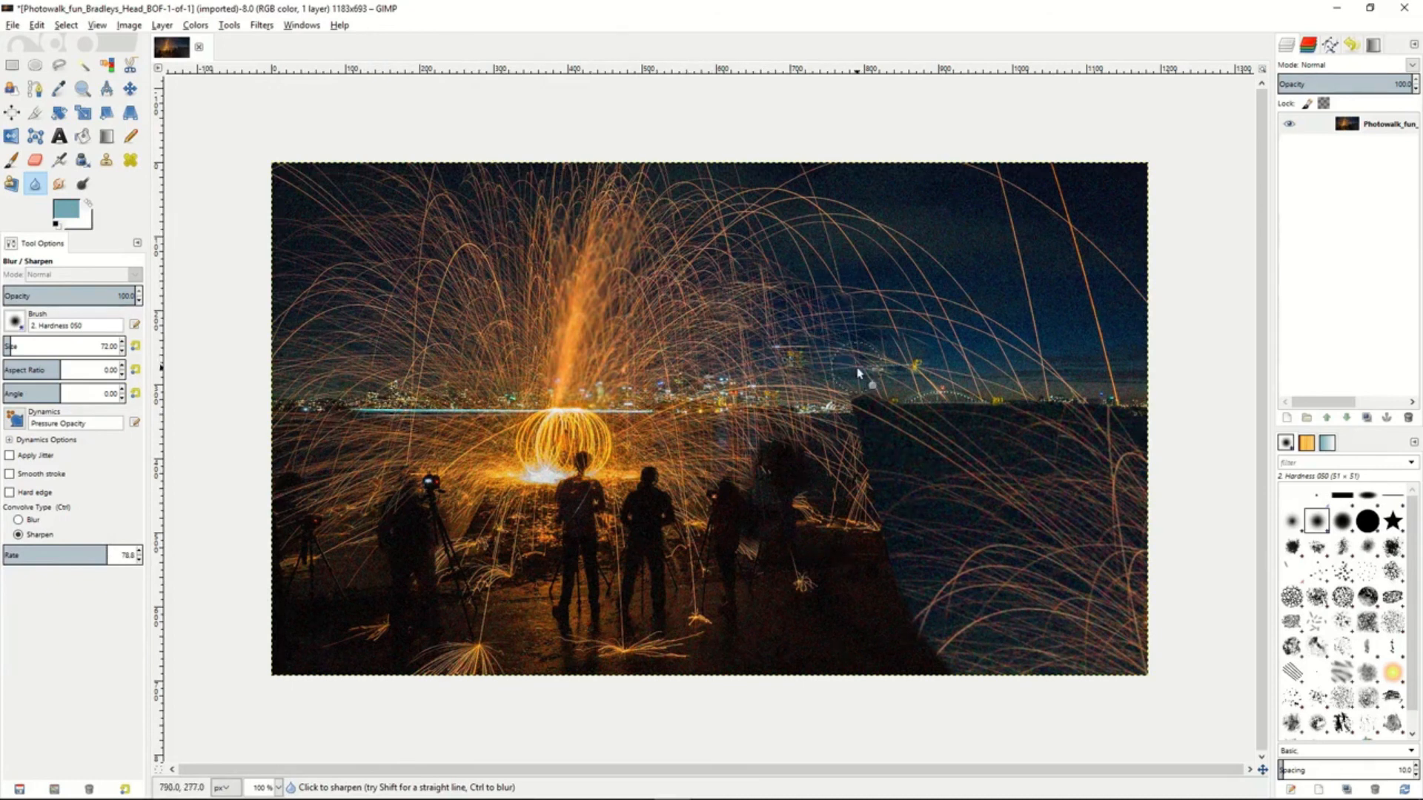
# Step: Smudge the spark trails and night sky right of the central plume, above the skyline
pyautogui.click(58, 184)
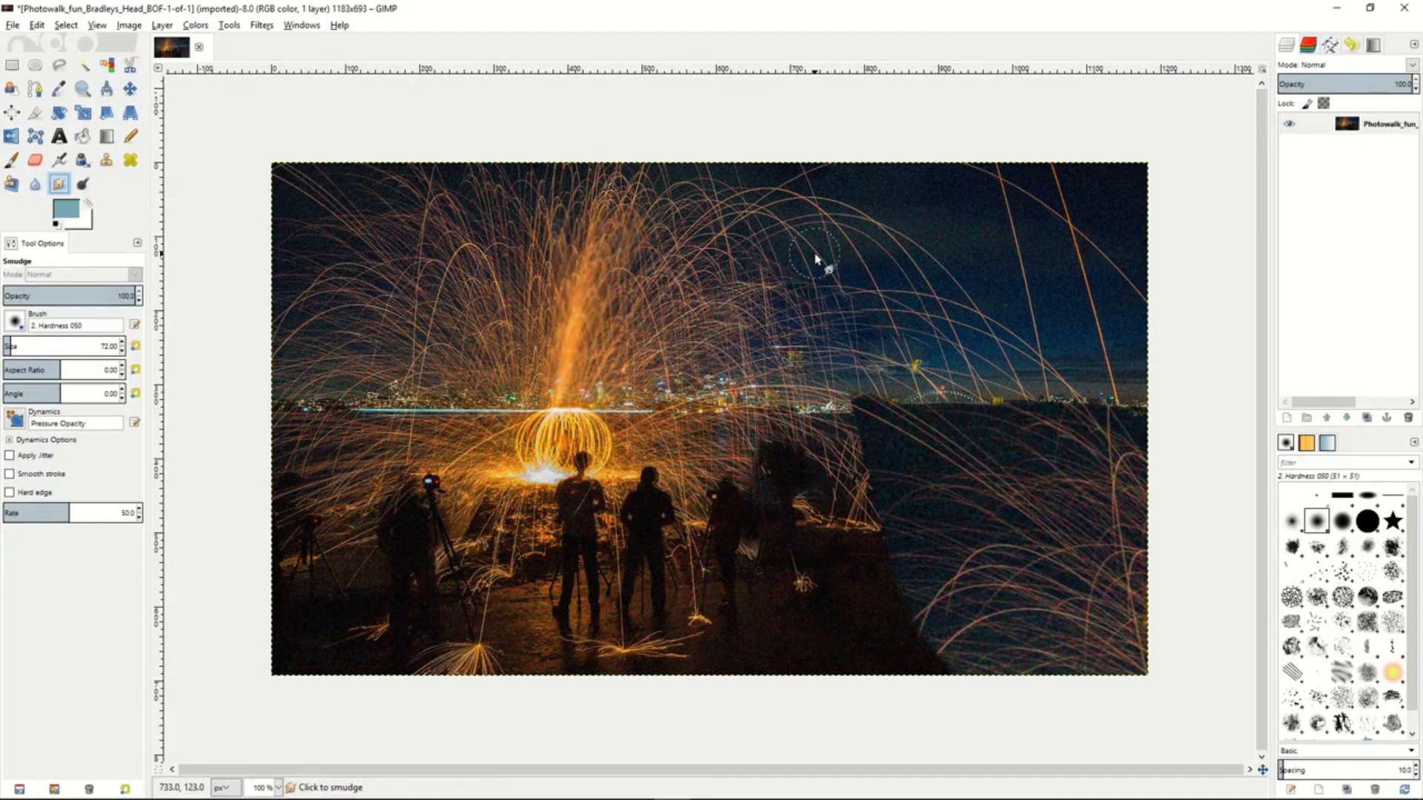
pyautogui.moveTo(815, 258)
pyautogui.mouseDown()
pyautogui.moveTo(833, 287)
pyautogui.moveTo(839, 252)
pyautogui.moveTo(781, 246)
pyautogui.moveTo(833, 269)
pyautogui.moveTo(781, 223)
pyautogui.moveTo(756, 251)
pyautogui.moveTo(700, 251)
pyautogui.moveTo(735, 262)
pyautogui.moveTo(695, 244)
pyautogui.moveTo(774, 308)
pyautogui.moveTo(744, 306)
pyautogui.moveTo(807, 331)
pyautogui.moveTo(782, 300)
pyautogui.moveTo(856, 342)
pyautogui.moveTo(741, 314)
pyautogui.moveTo(743, 335)
pyautogui.moveTo(697, 299)
pyautogui.moveTo(786, 363)
pyautogui.mouseUp()
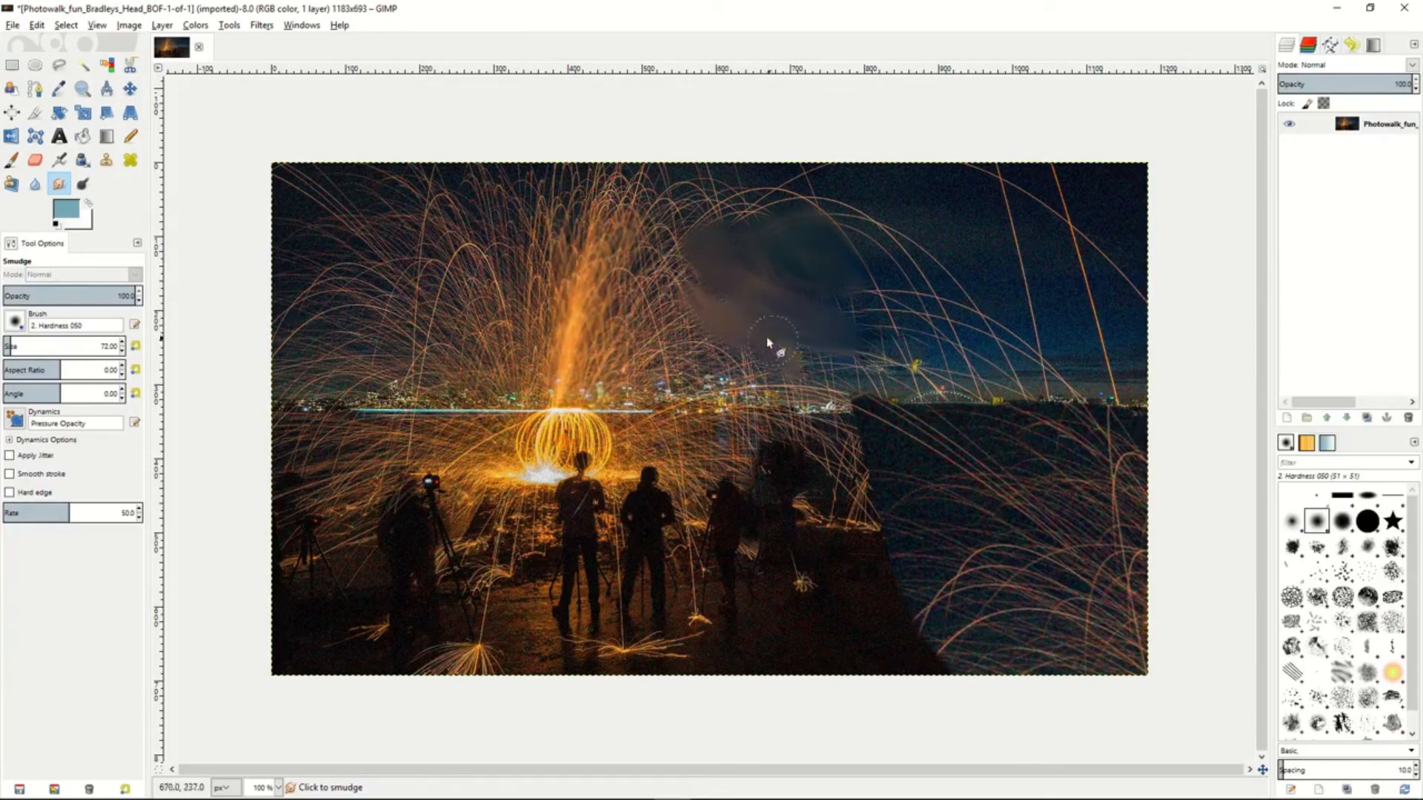
# Step: Dodge the midtones around the glowing orb and the skyline beside it, and burn the midtones of the sparks above
pyautogui.click(83, 184)
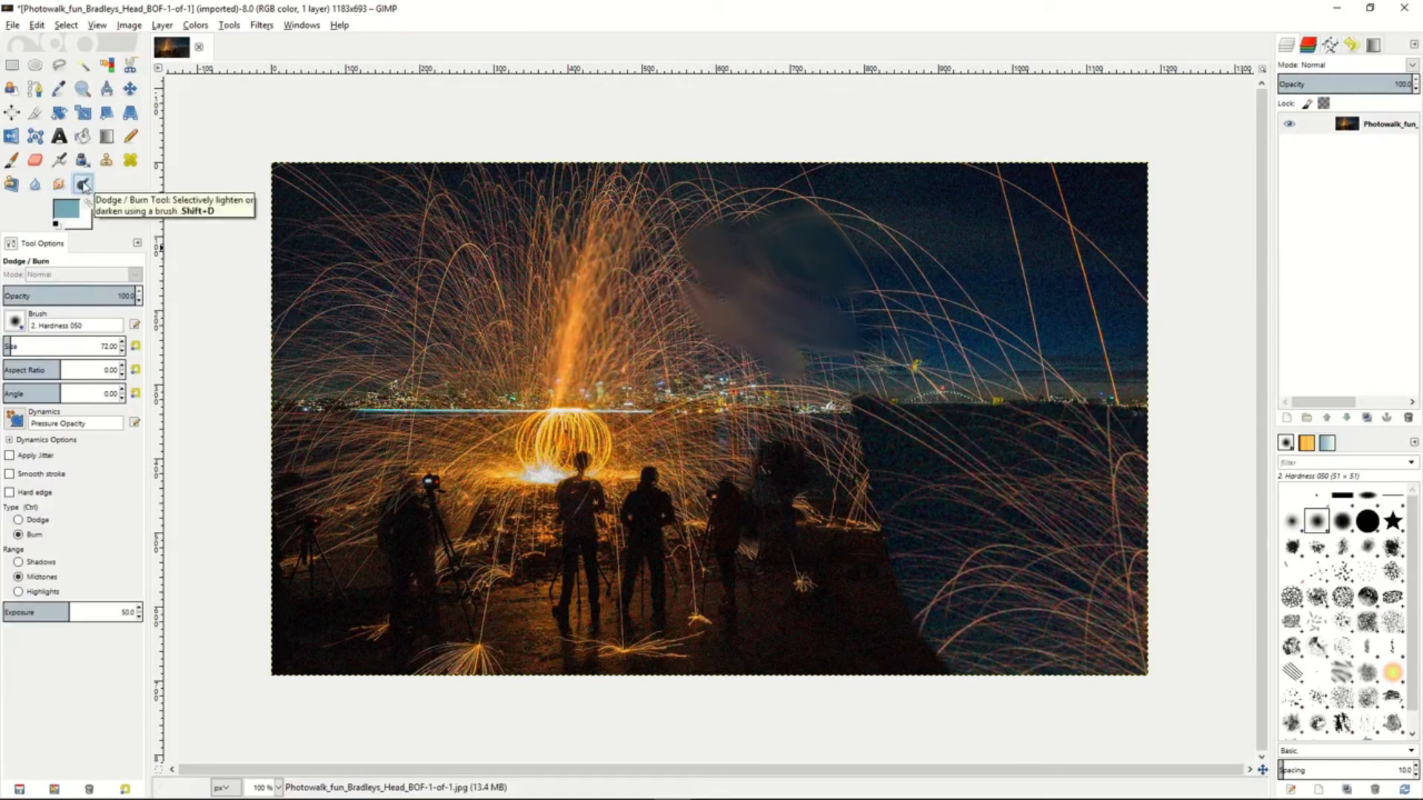
pyautogui.click(19, 521)
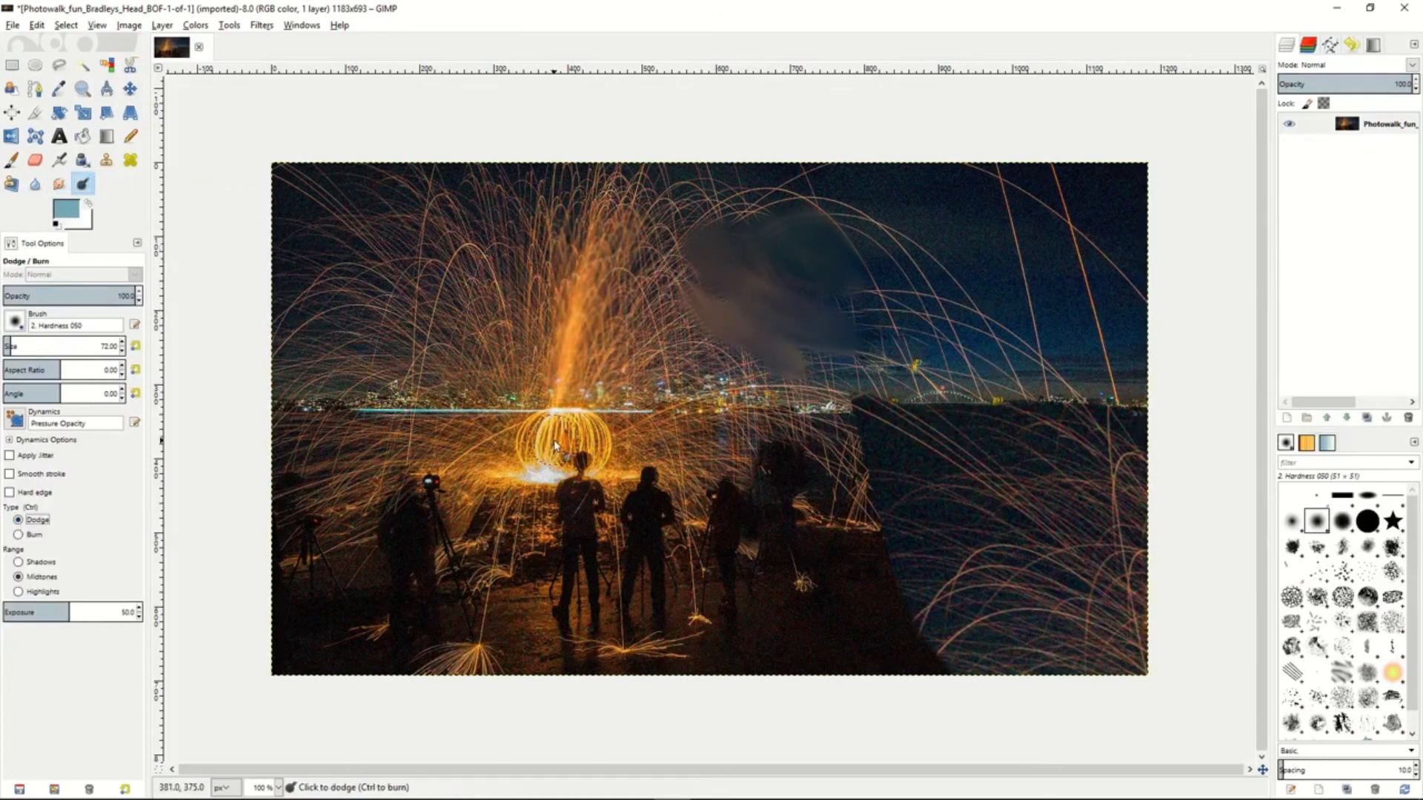
pyautogui.moveTo(542, 438)
pyautogui.mouseDown()
pyautogui.moveTo(600, 444)
pyautogui.moveTo(518, 423)
pyautogui.moveTo(474, 448)
pyautogui.moveTo(459, 385)
pyautogui.mouseUp()
pyautogui.click(18, 535)
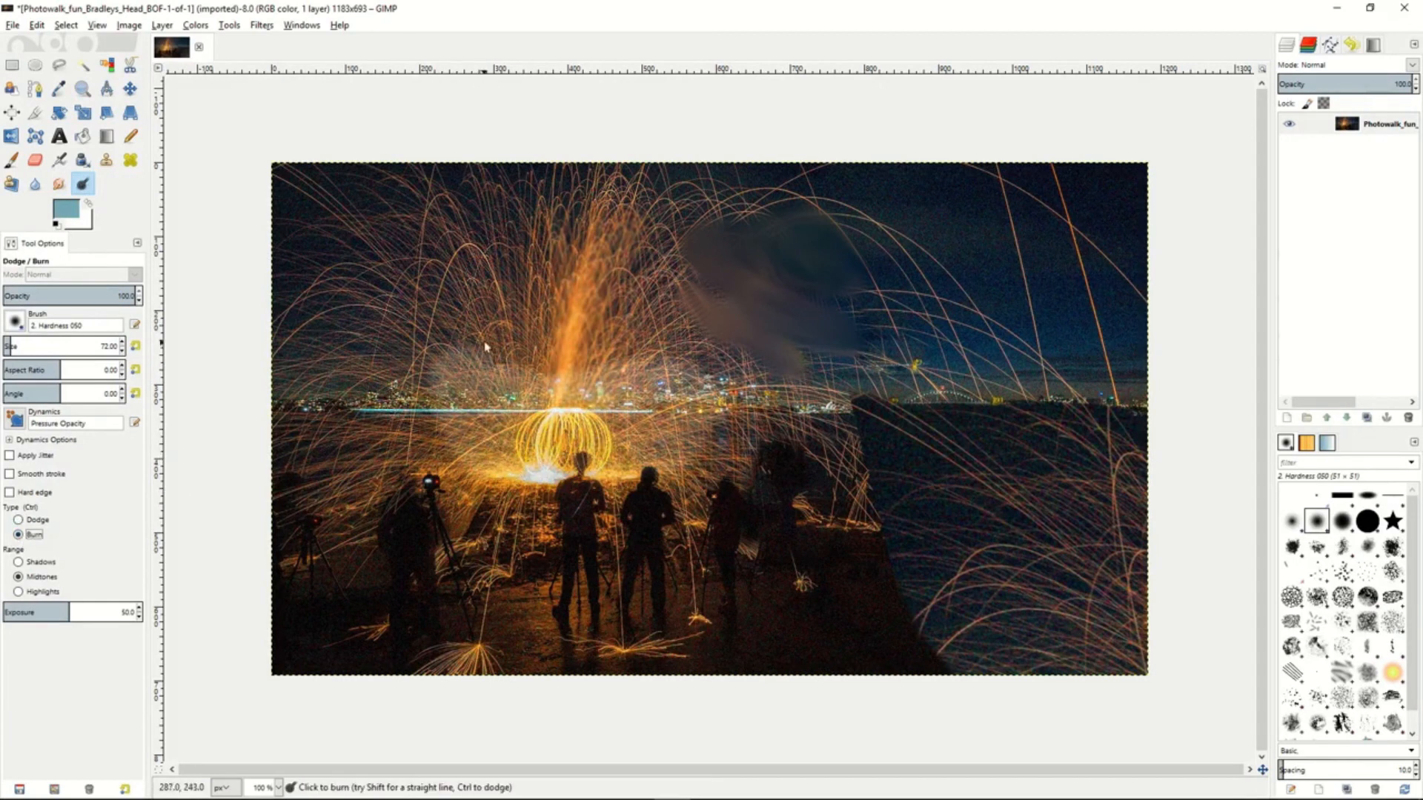
pyautogui.moveTo(531, 360)
pyautogui.mouseDown()
pyautogui.moveTo(491, 388)
pyautogui.moveTo(530, 309)
pyautogui.moveTo(631, 294)
pyautogui.moveTo(495, 338)
pyautogui.moveTo(538, 208)
pyautogui.mouseUp()
pyautogui.moveTo(483, 281)
pyautogui.mouseDown()
pyautogui.moveTo(597, 226)
pyautogui.moveTo(654, 229)
pyautogui.moveTo(719, 381)
pyautogui.mouseUp()
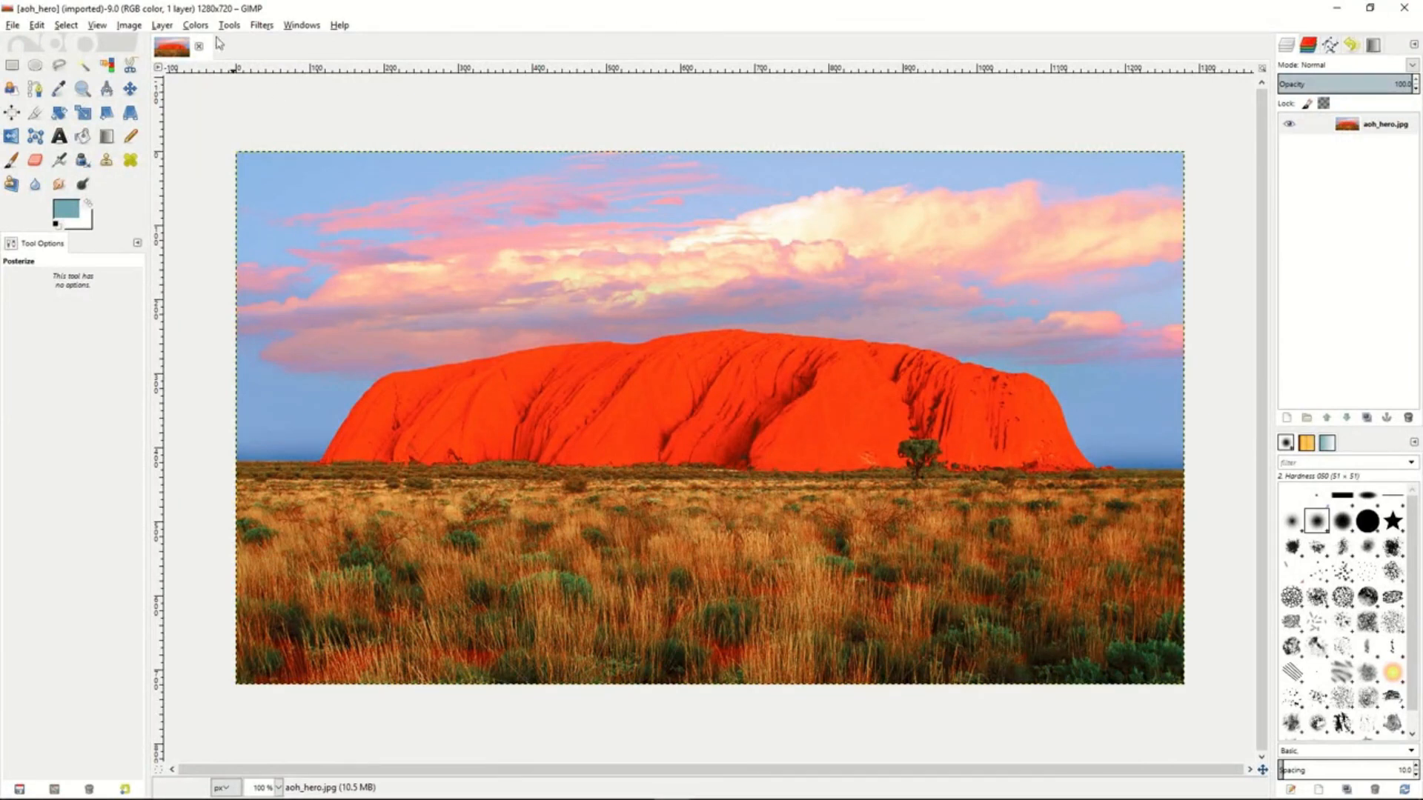
# Step: Preview a midtone Color Balance of red 30, green 27 and blue -35 on the desert rock photo, and discard it
pyautogui.click(197, 27)
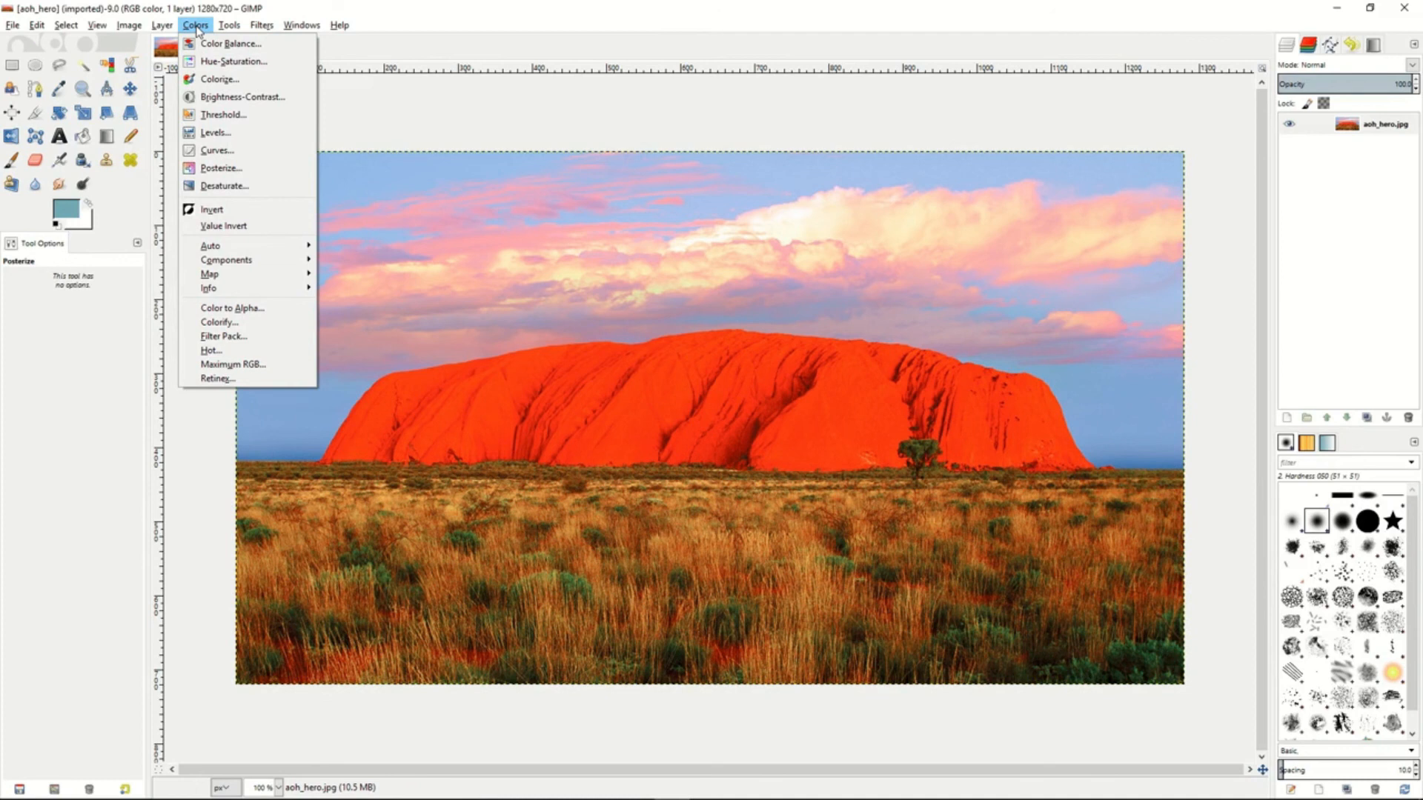
pyautogui.click(222, 44)
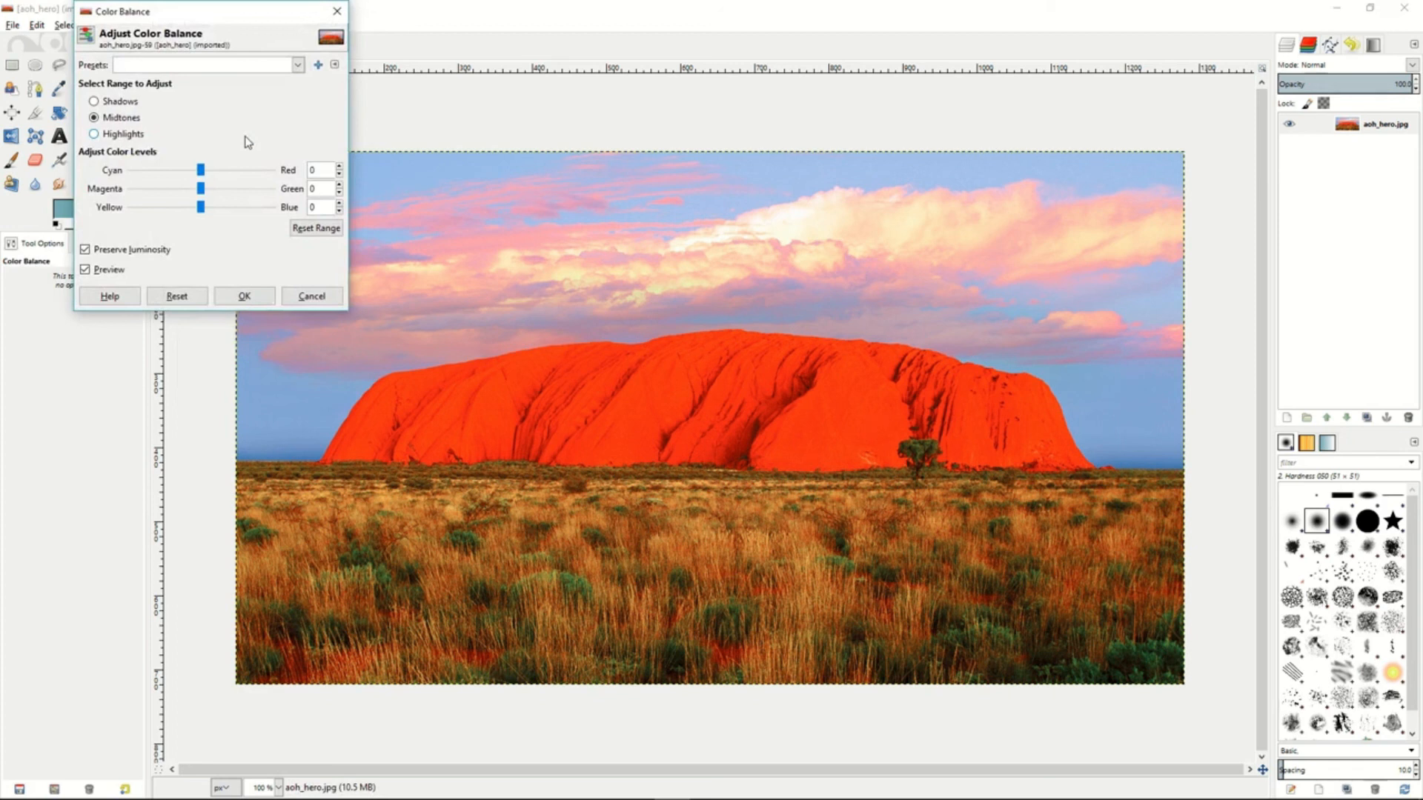
pyautogui.moveTo(200, 175); pyautogui.dragTo(179, 210)
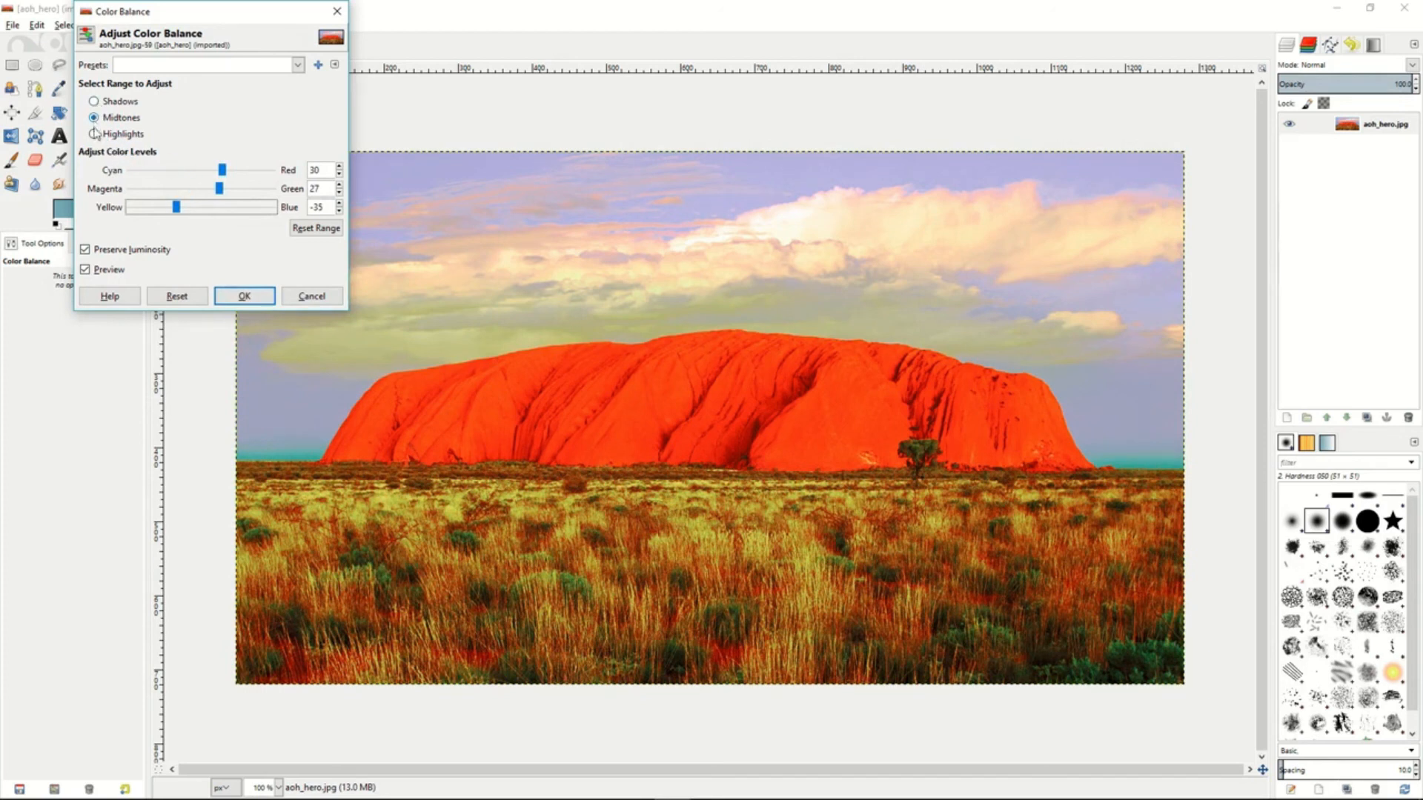
pyautogui.click(304, 296)
# Step: Preview Hue-Saturation on the desert rock photo with a hue of 78 and altered lightness and saturation, and discard it
pyautogui.click(197, 25)
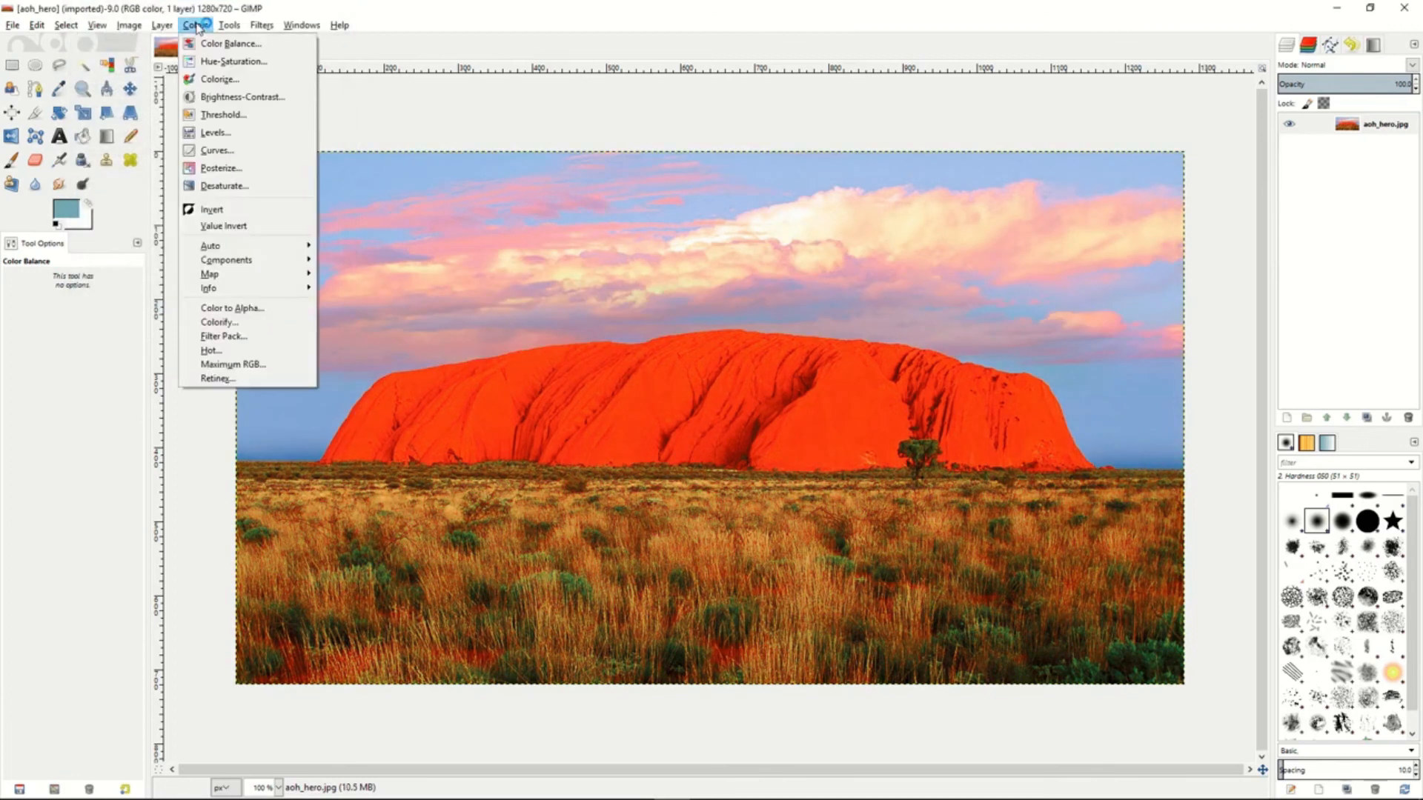
pyautogui.click(212, 62)
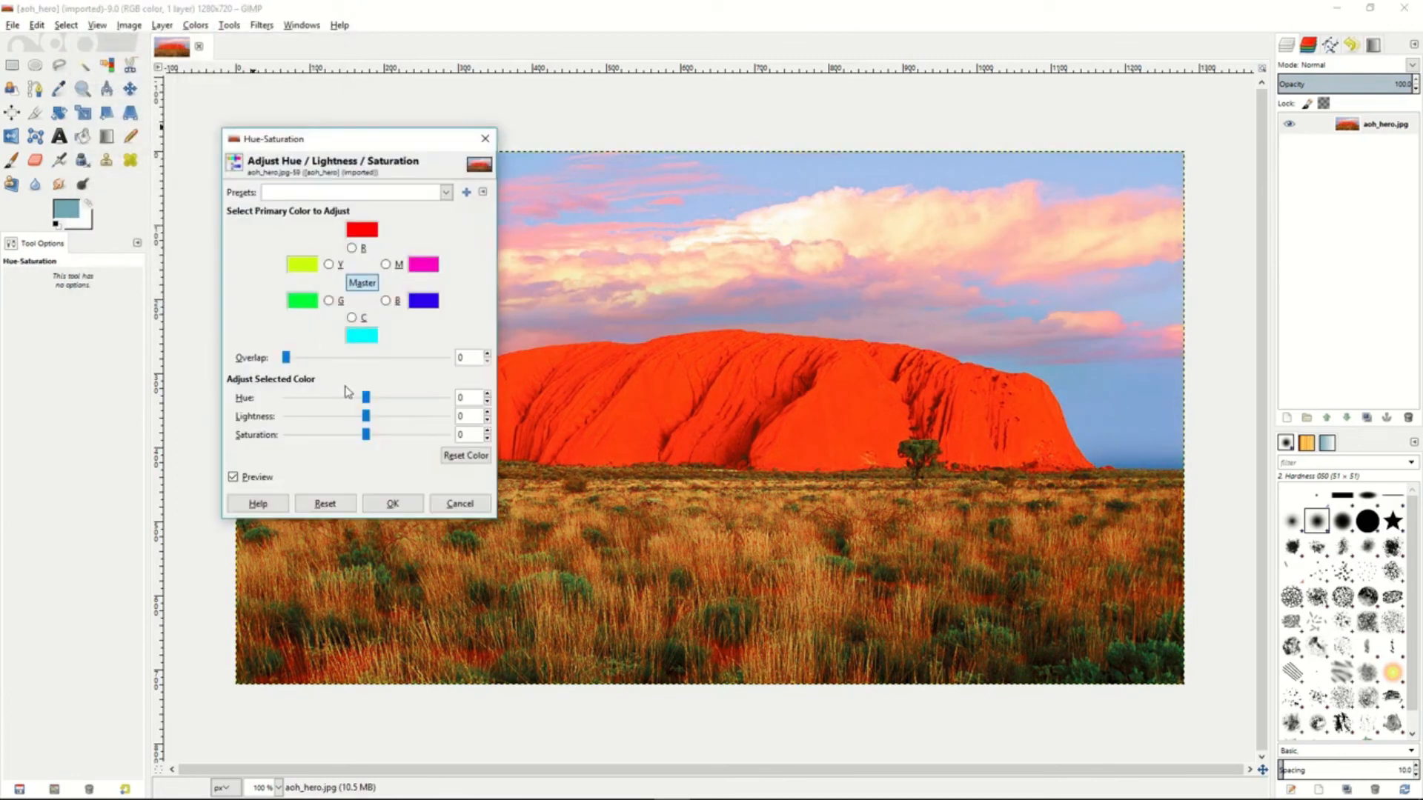
pyautogui.moveTo(366, 402); pyautogui.dragTo(402, 400)
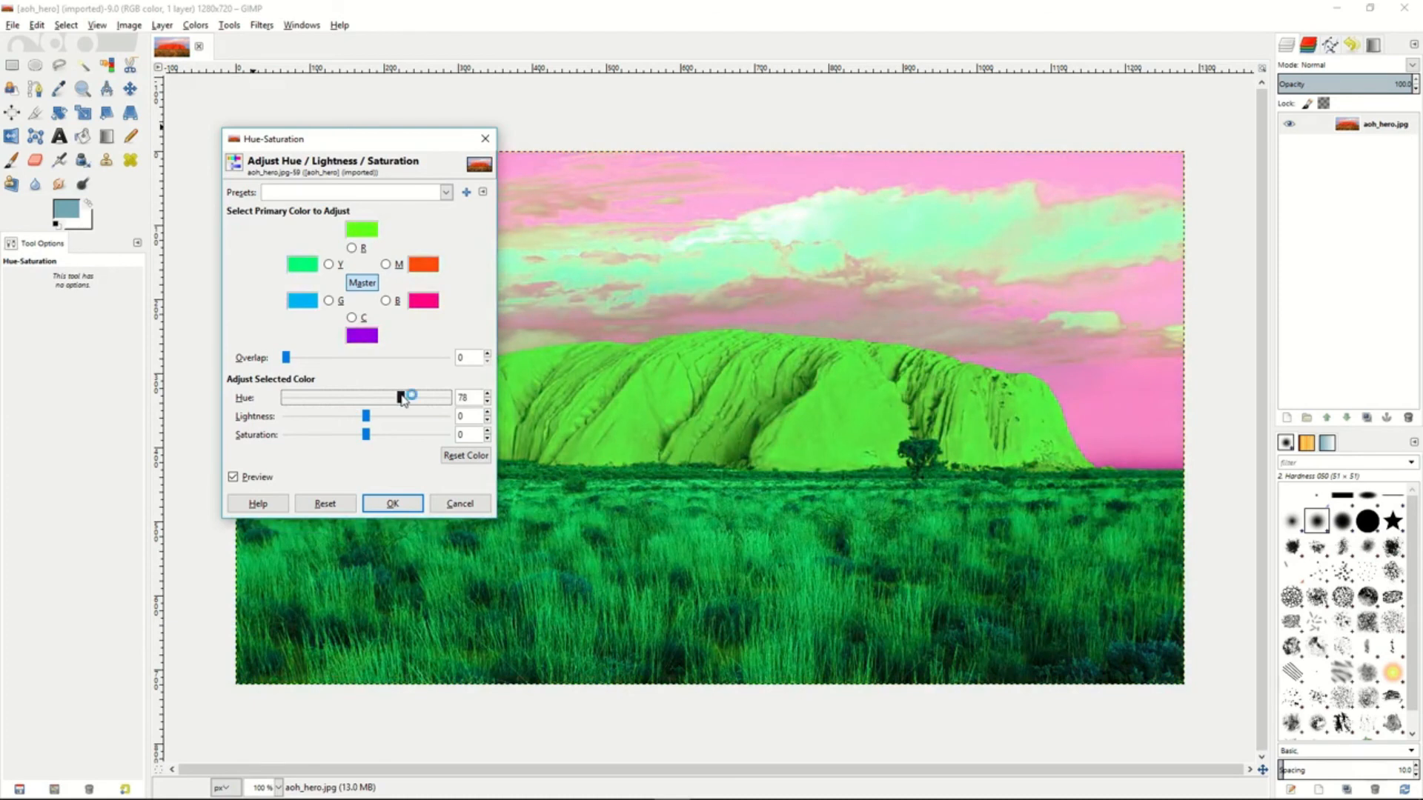
pyautogui.moveTo(366, 420); pyautogui.dragTo(323, 439)
pyautogui.click(459, 504)
# Step: Preview Colorize on the desert rock photo with adjusted hue and saturation, and discard it
pyautogui.click(196, 26)
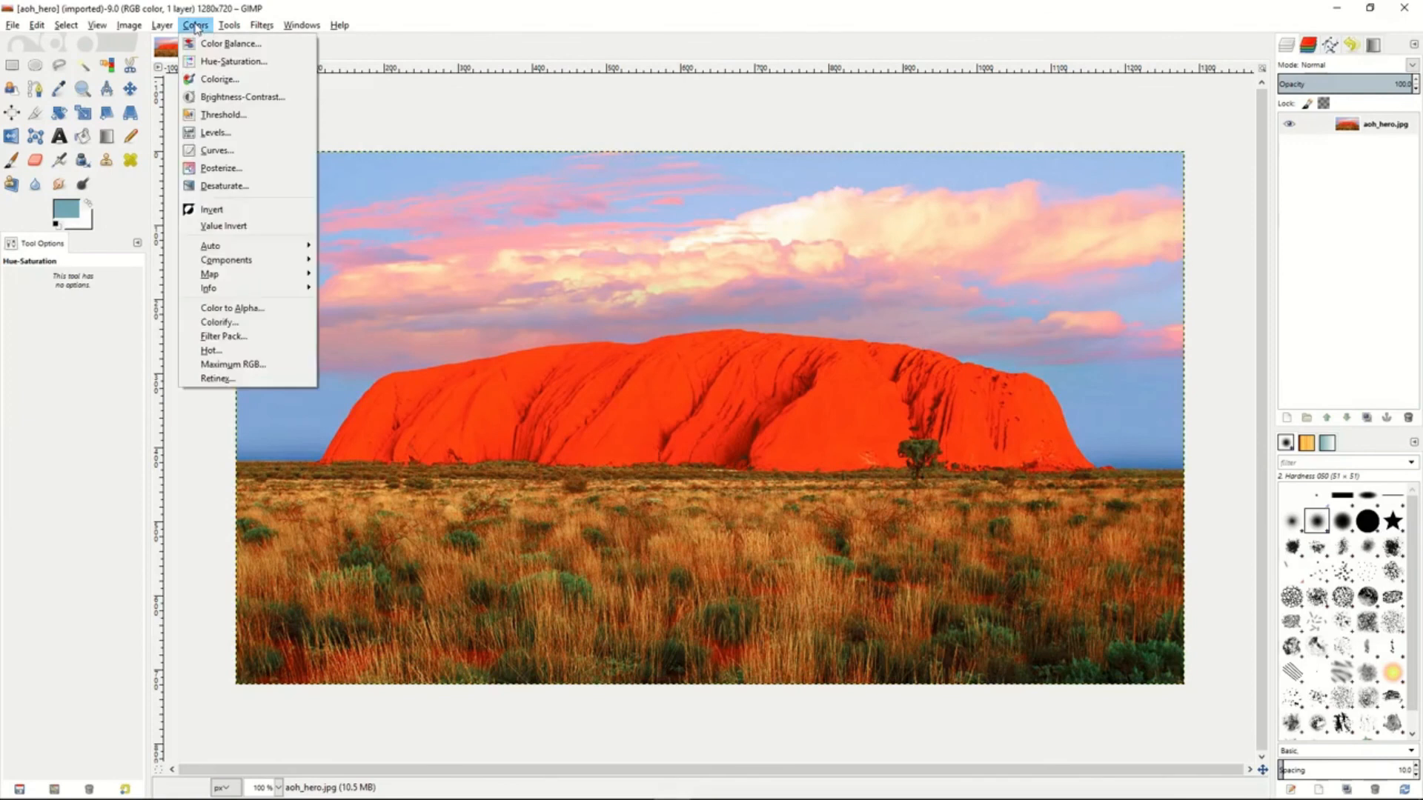
pyautogui.click(219, 80)
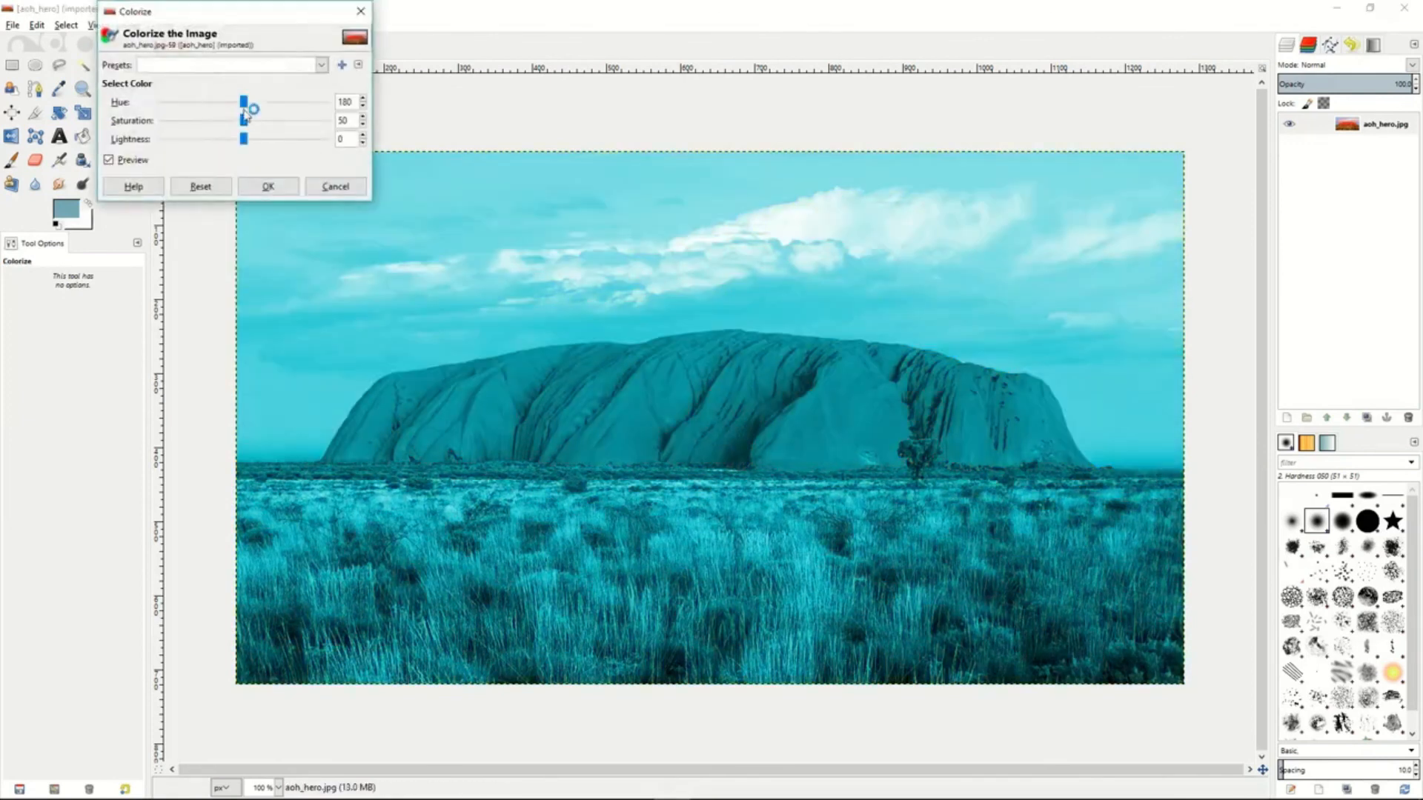
pyautogui.moveTo(243, 104); pyautogui.dragTo(200, 138)
pyautogui.click(335, 187)
# Step: Apply Brightness-Contrast to the desert rock photo with brightness -69 and contrast -25
pyautogui.click(195, 25)
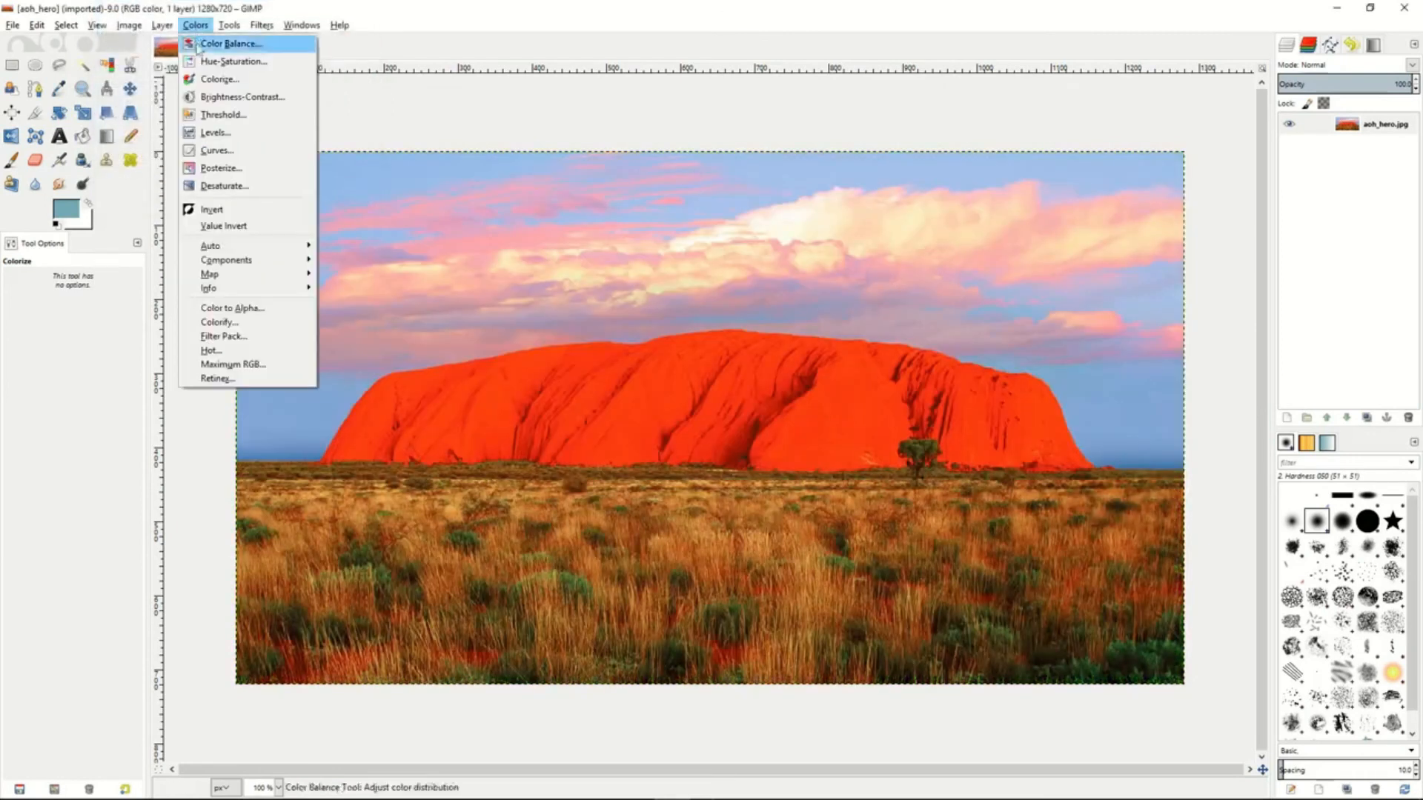
pyautogui.click(222, 97)
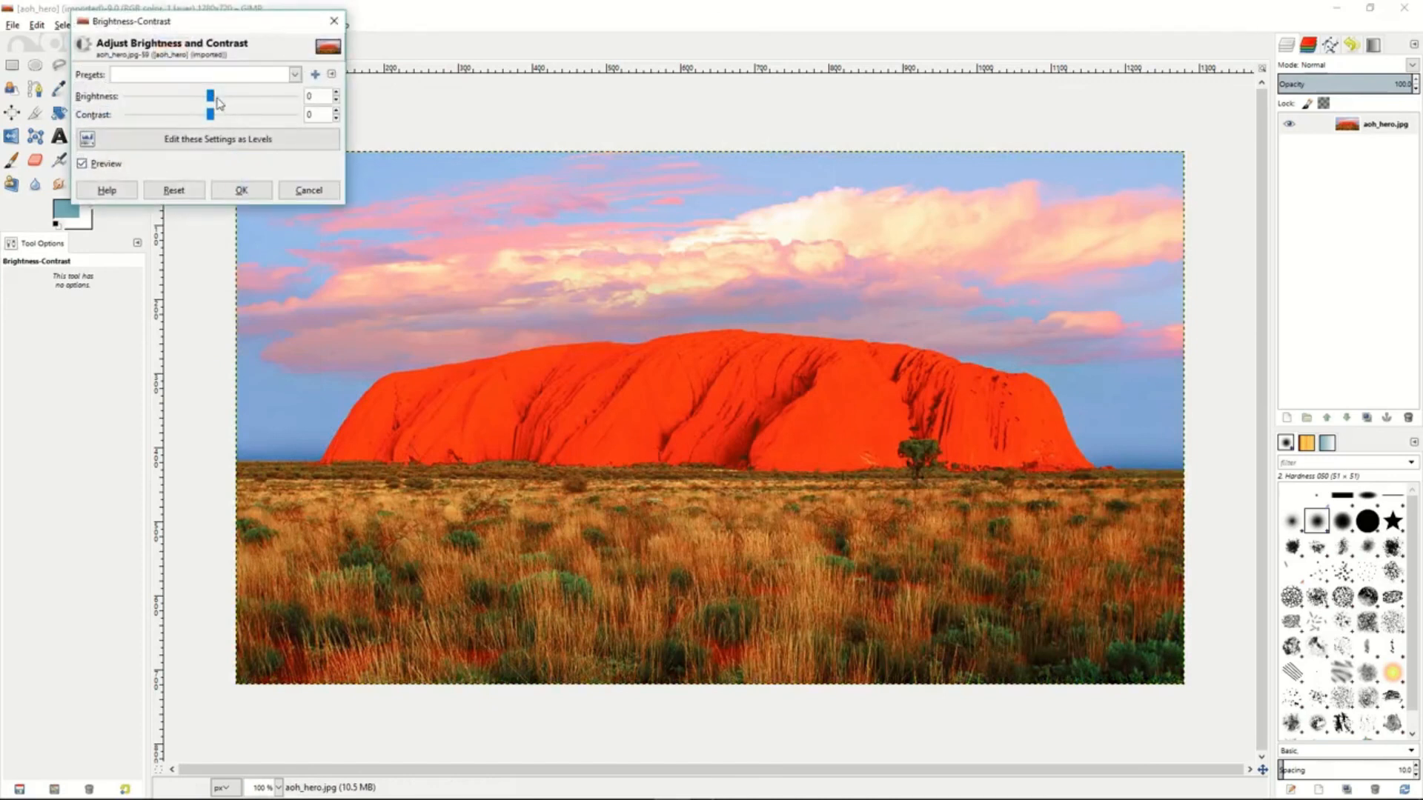
pyautogui.moveTo(211, 98)
pyautogui.mouseDown()
pyautogui.moveTo(165, 104)
pyautogui.moveTo(232, 118)
pyautogui.moveTo(194, 119)
pyautogui.mouseUp()
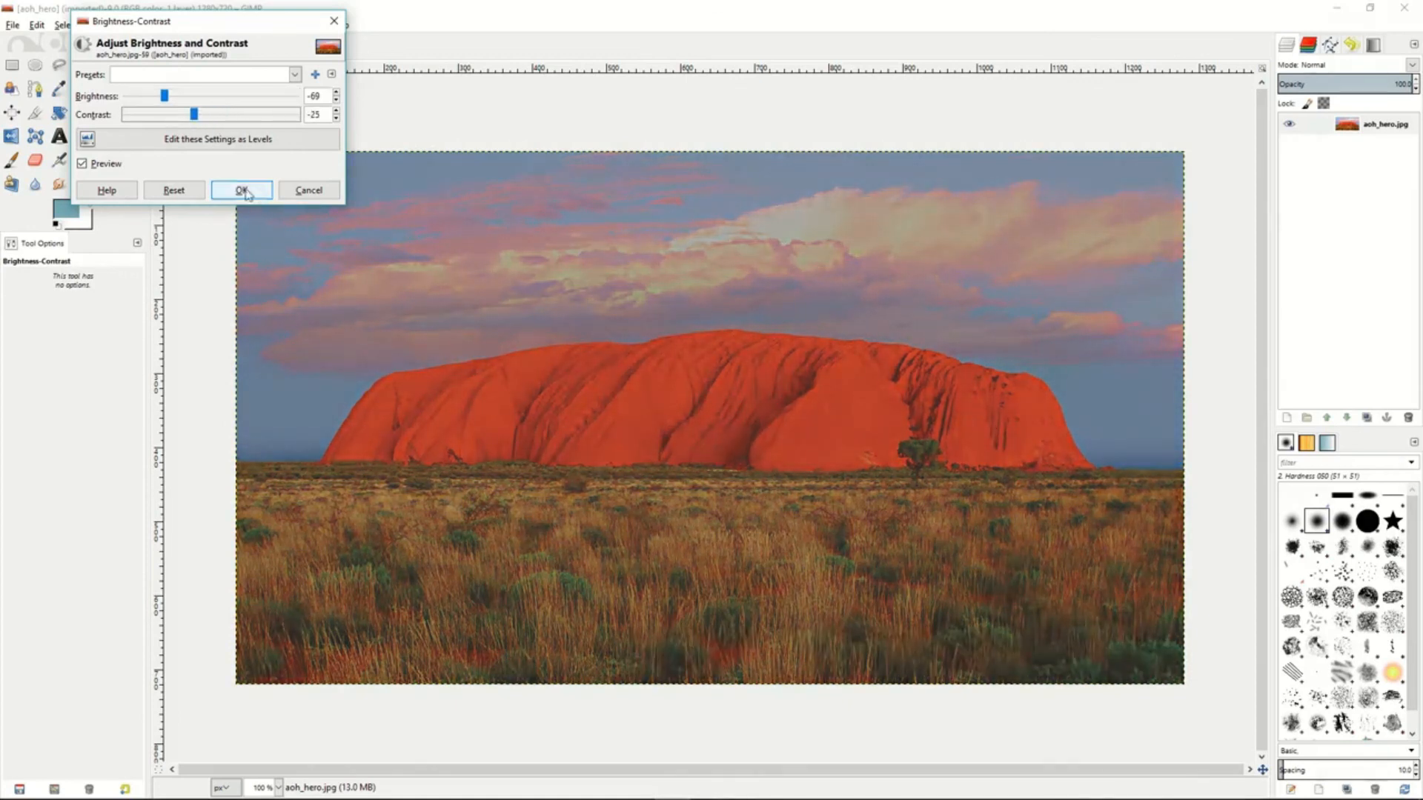
pyautogui.click(243, 190)
# Step: Preview a Threshold with a range of 113 to 255 on the desert rock photo, and discard it
pyautogui.click(196, 24)
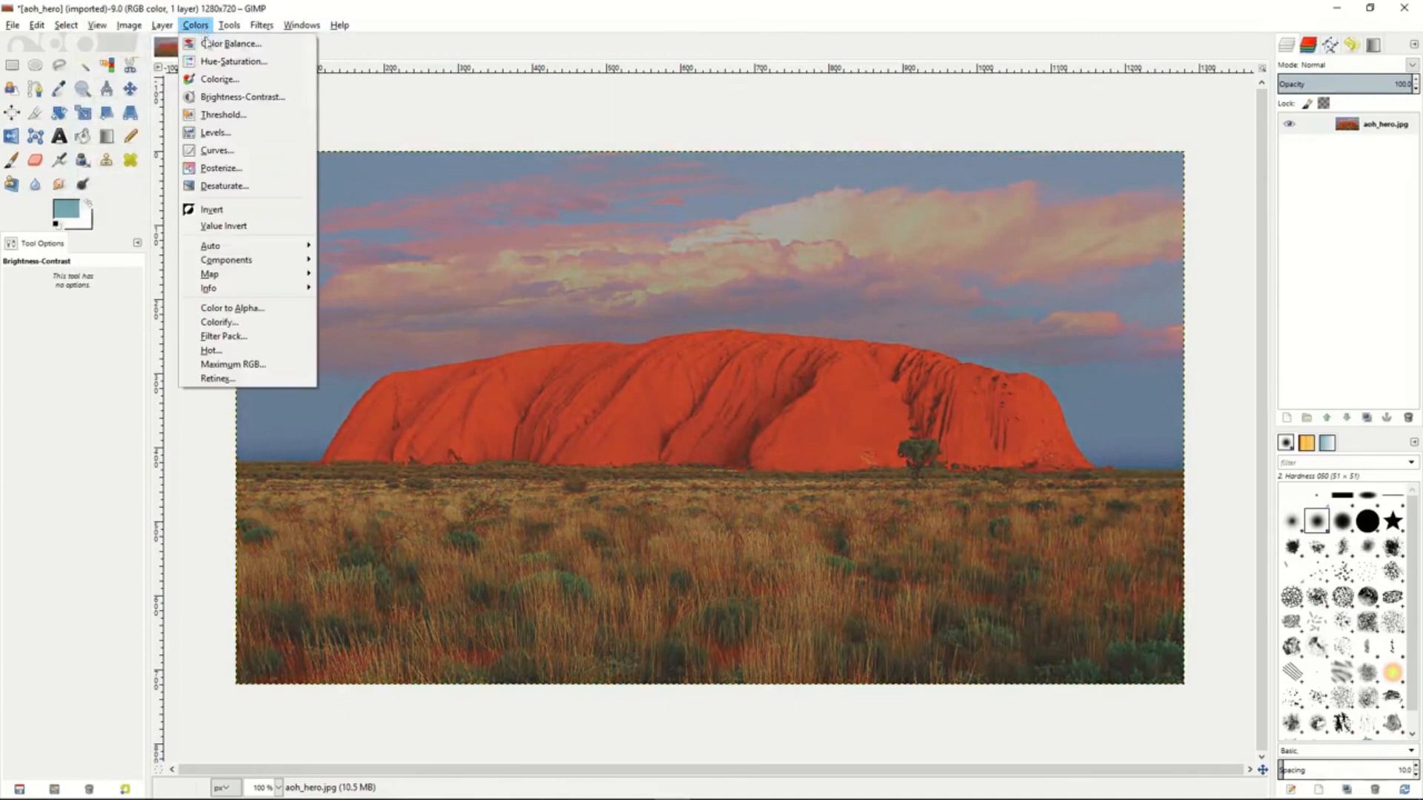
pyautogui.click(215, 117)
pyautogui.moveTo(229, 168)
pyautogui.mouseDown()
pyautogui.moveTo(256, 171)
pyautogui.moveTo(219, 172)
pyautogui.mouseUp()
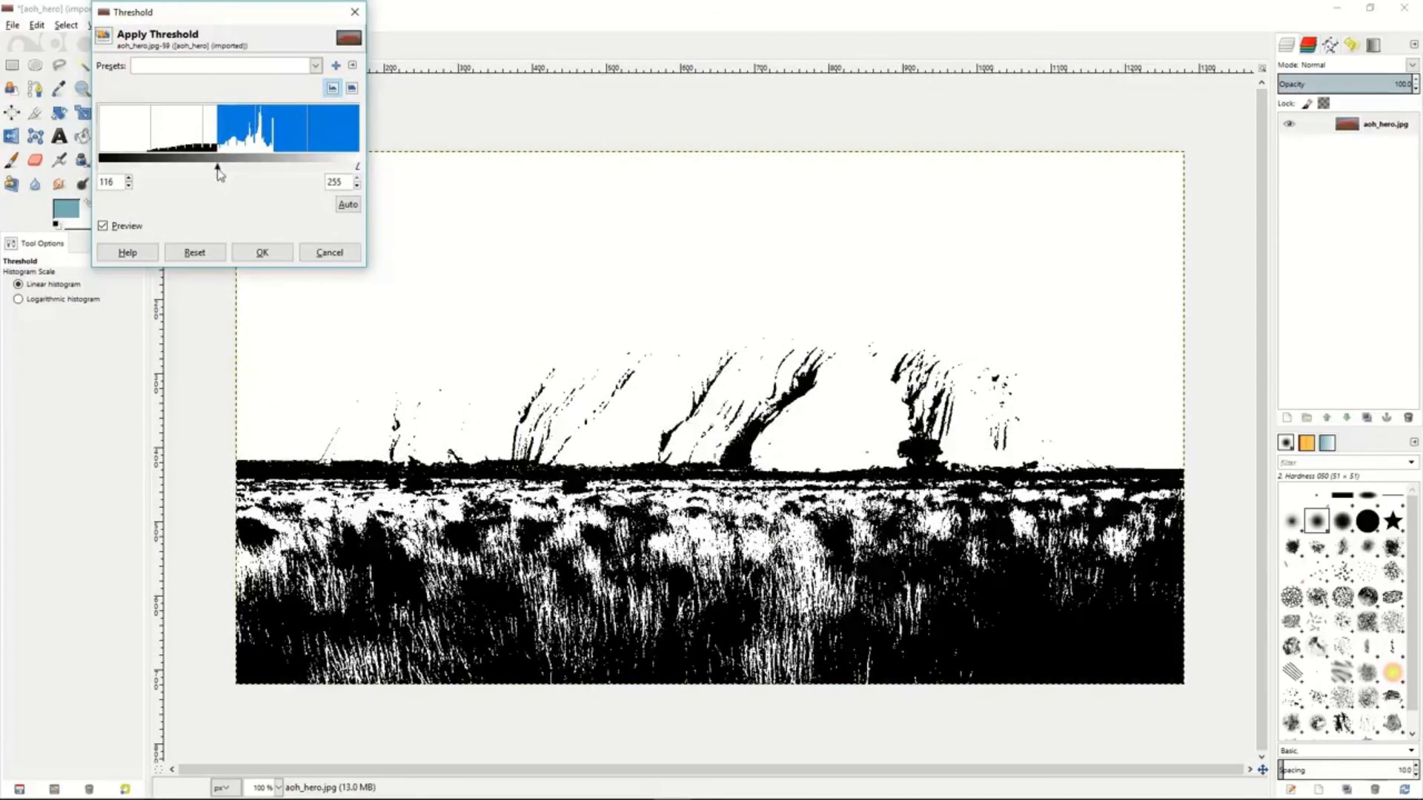
pyautogui.moveTo(220, 172); pyautogui.dragTo(215, 172)
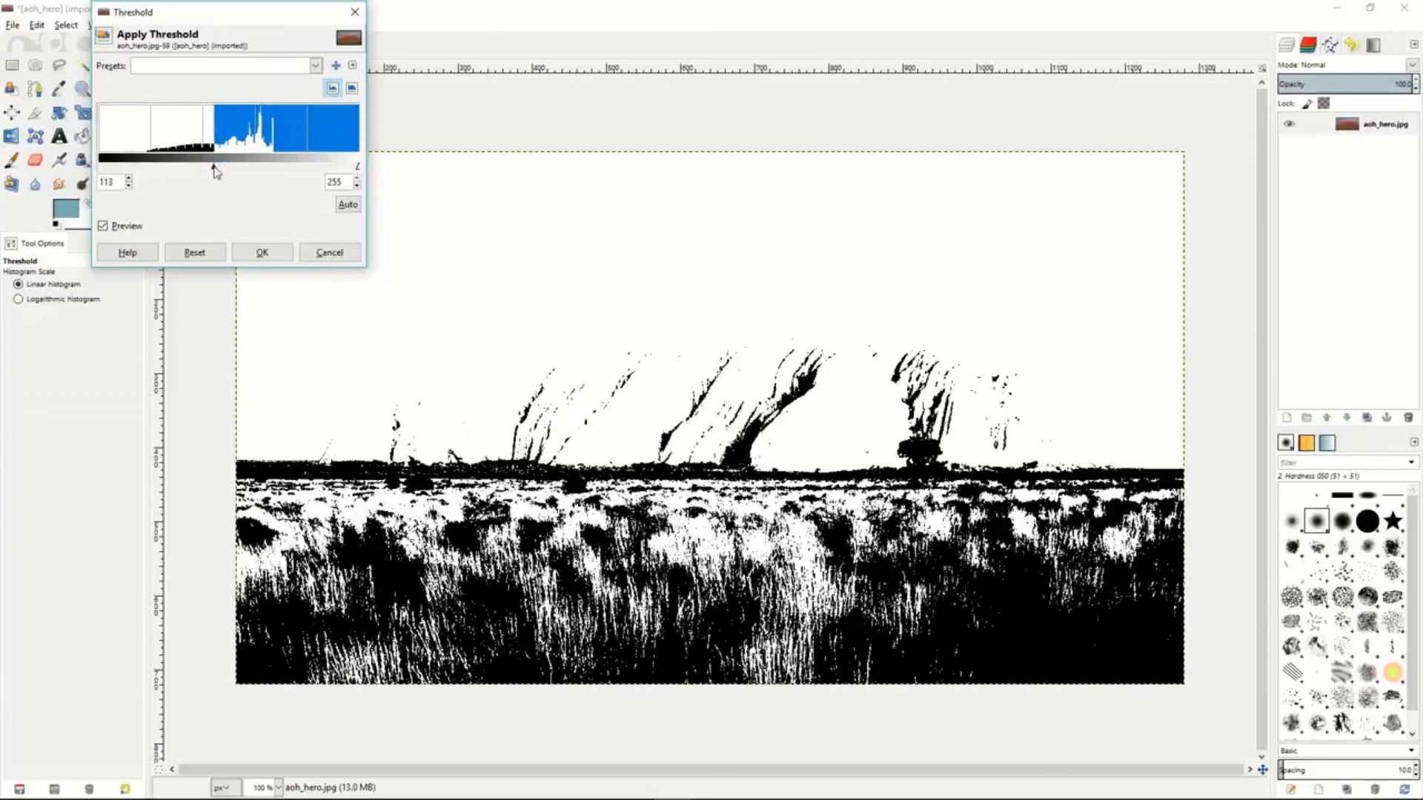
pyautogui.click(329, 253)
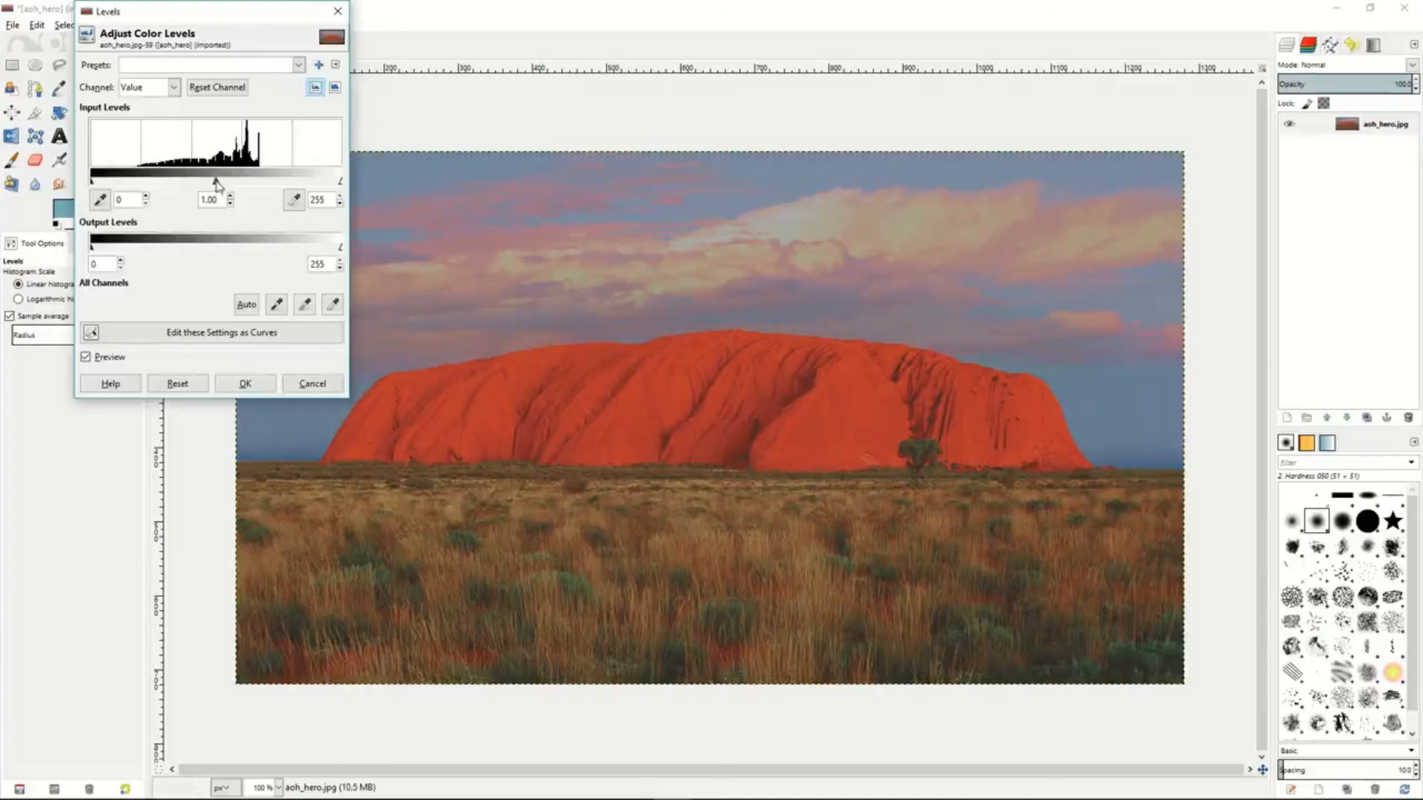
# Step: Preview a Levels adjustment with the input midtone gamma at 0.66 on the Value channel, and discard it
pyautogui.moveTo(216, 180); pyautogui.dragTo(238, 183)
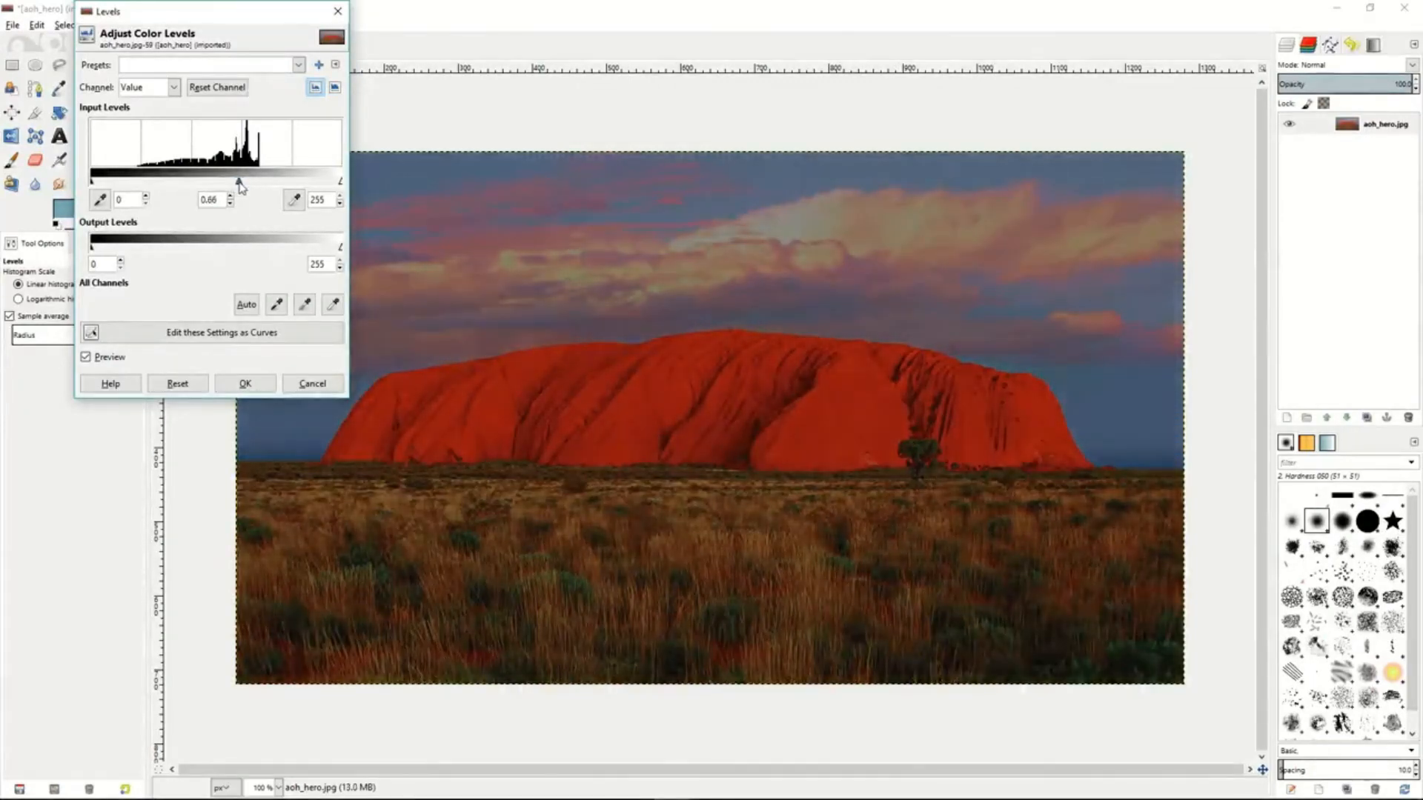
pyautogui.click(310, 384)
# Step: Preview an S-shaped Value curve with darker shadows and brighter highlights, look at the Red channel's curve, and discard the Curves adjustment
pyautogui.click(195, 25)
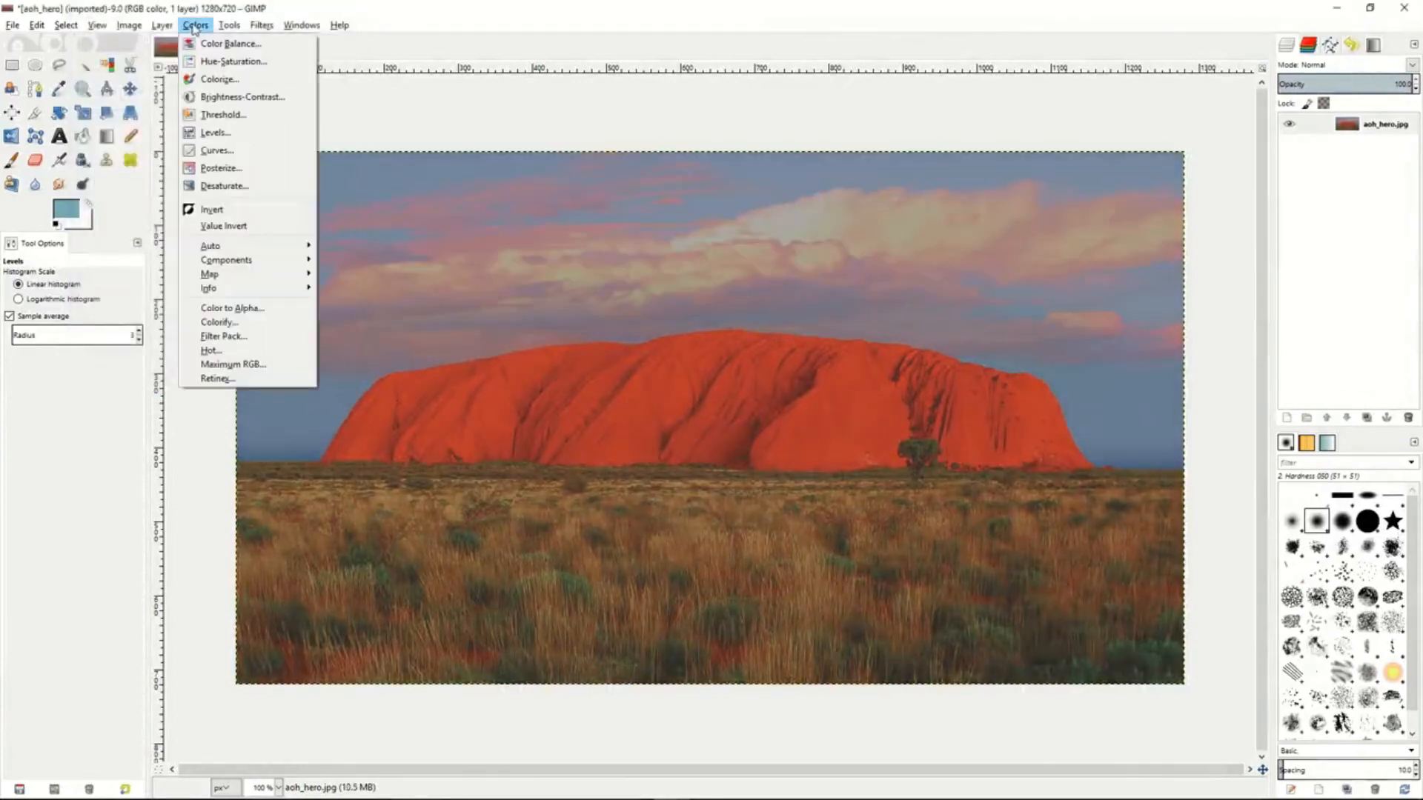
pyautogui.click(213, 152)
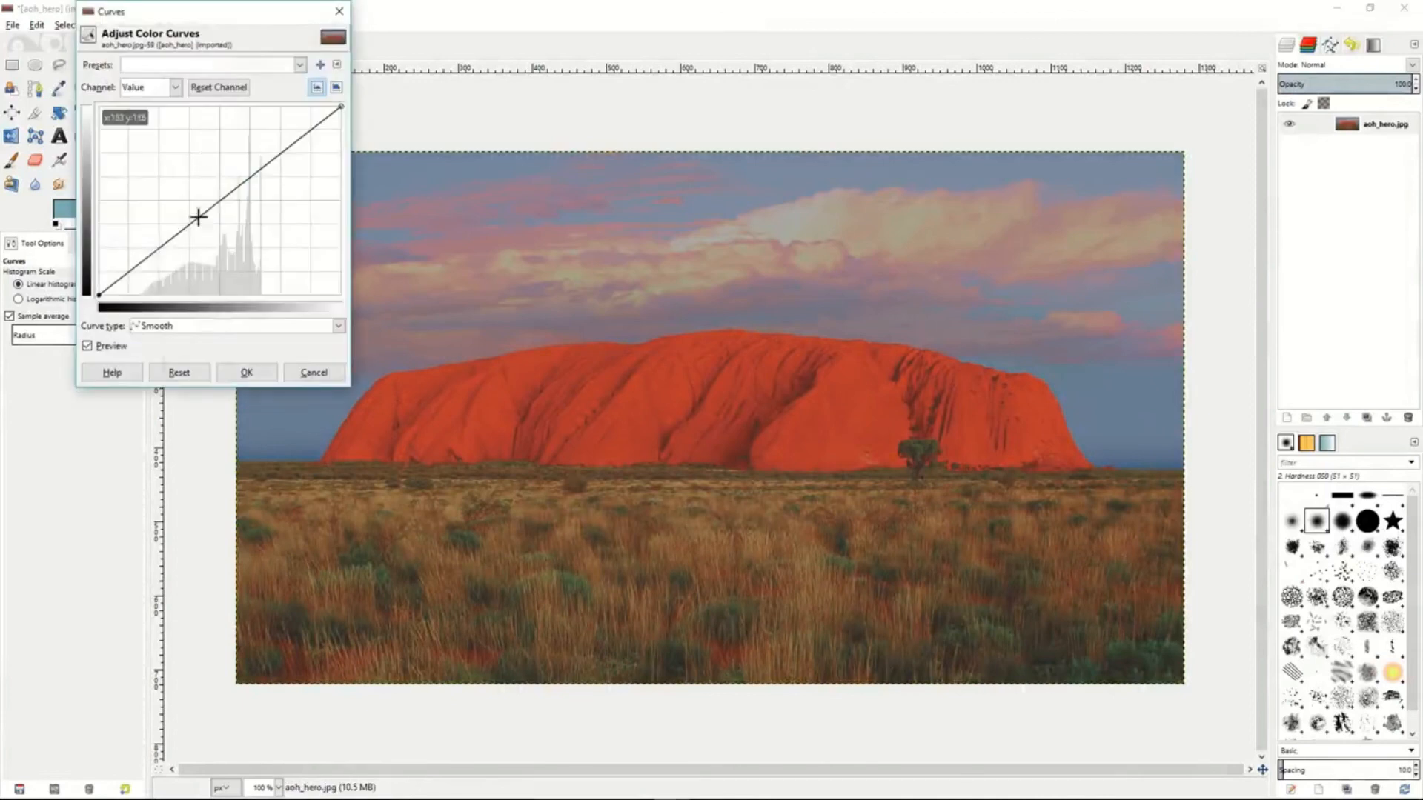
pyautogui.click(139, 261)
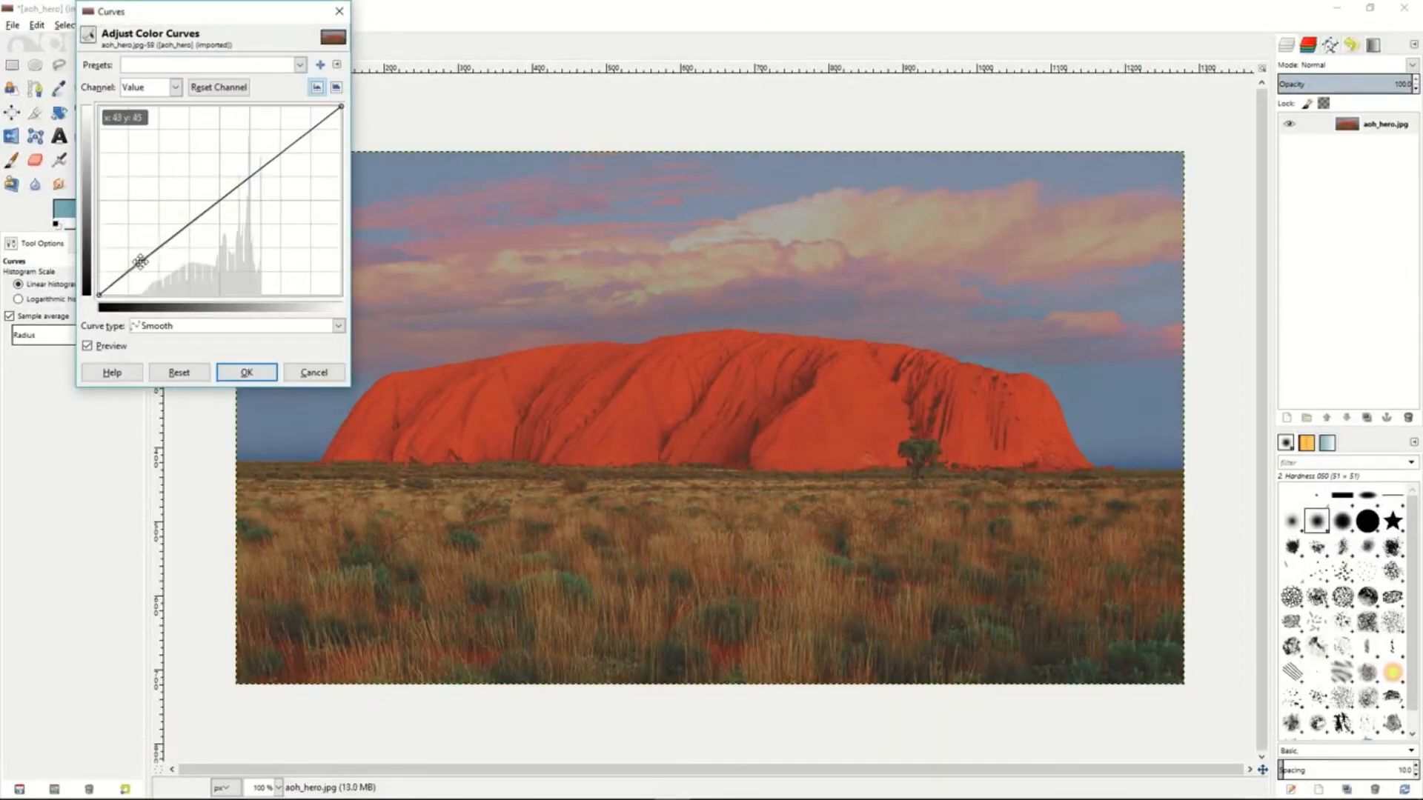
pyautogui.moveTo(140, 260); pyautogui.dragTo(150, 277)
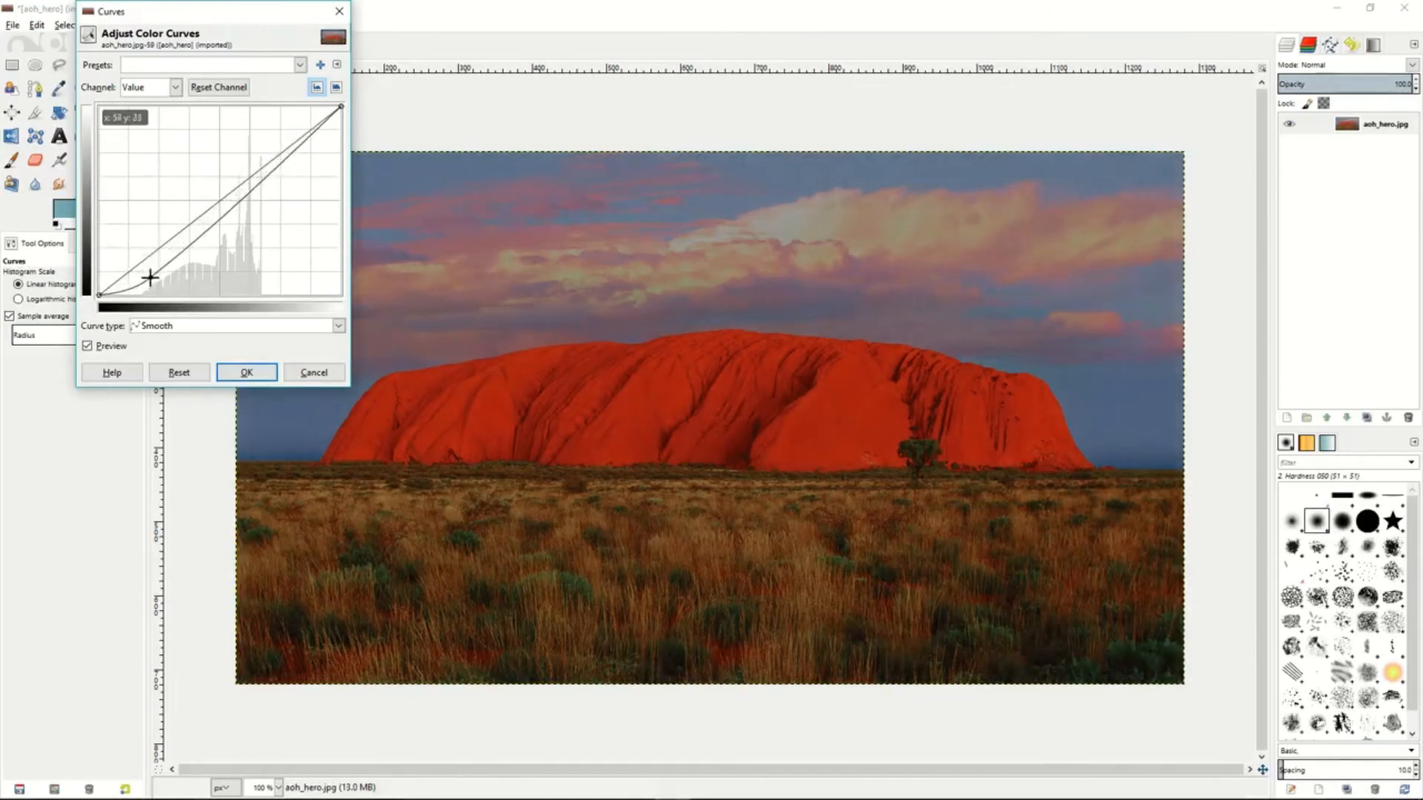
pyautogui.click(299, 149)
pyautogui.moveTo(300, 149); pyautogui.dragTo(287, 133)
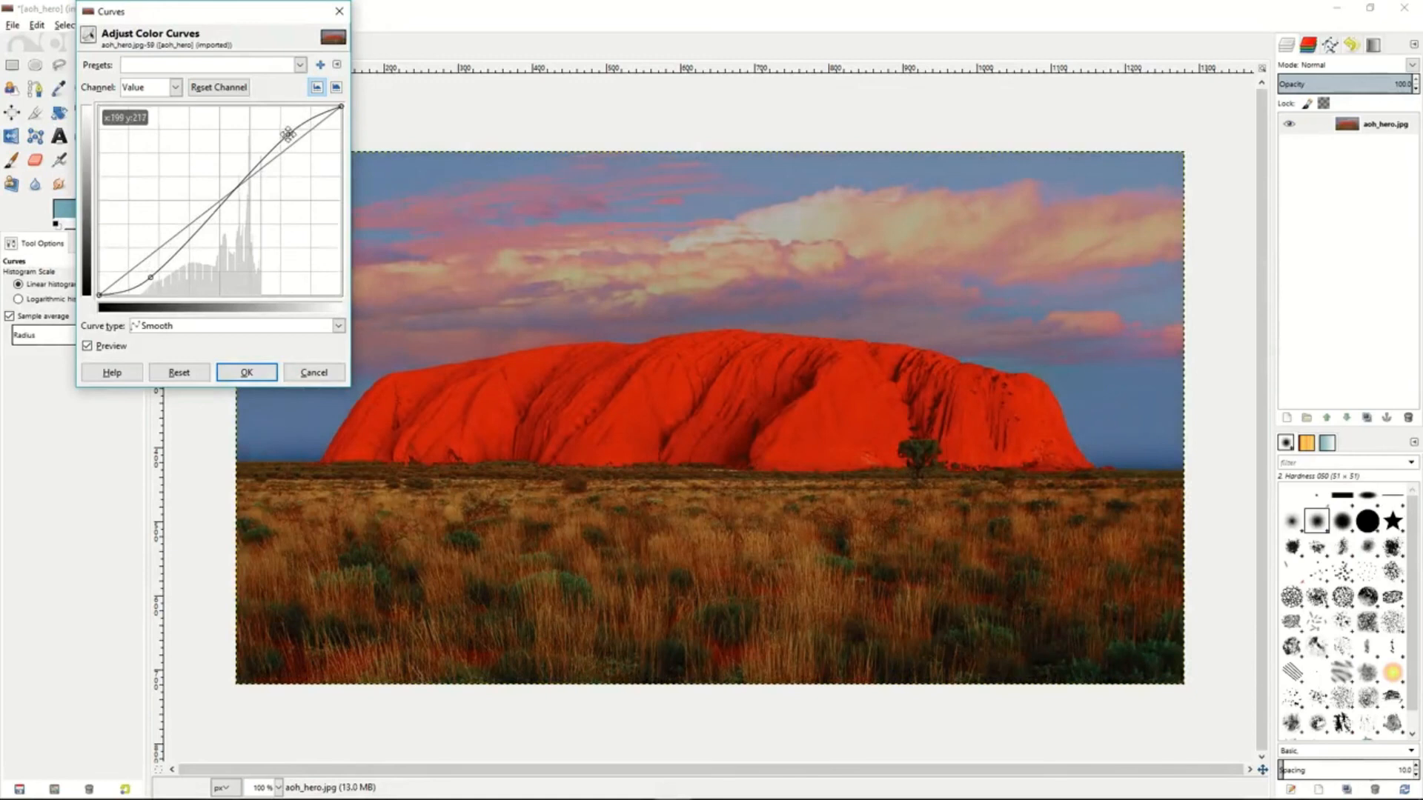
pyautogui.click(176, 88)
pyautogui.click(157, 132)
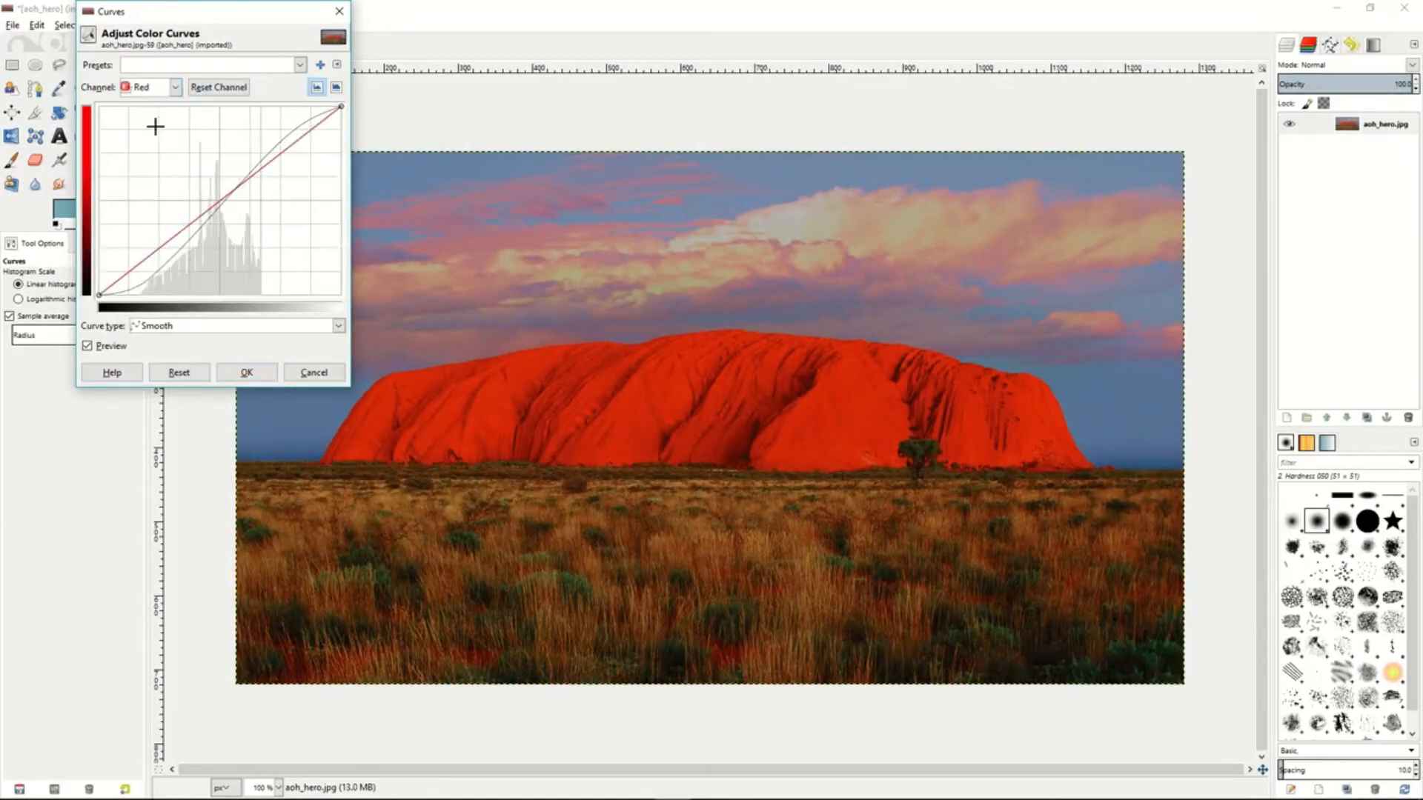
pyautogui.click(305, 372)
# Step: Preview Posterize with 2 levels on the desert rock photo, and discard it
pyautogui.click(204, 28)
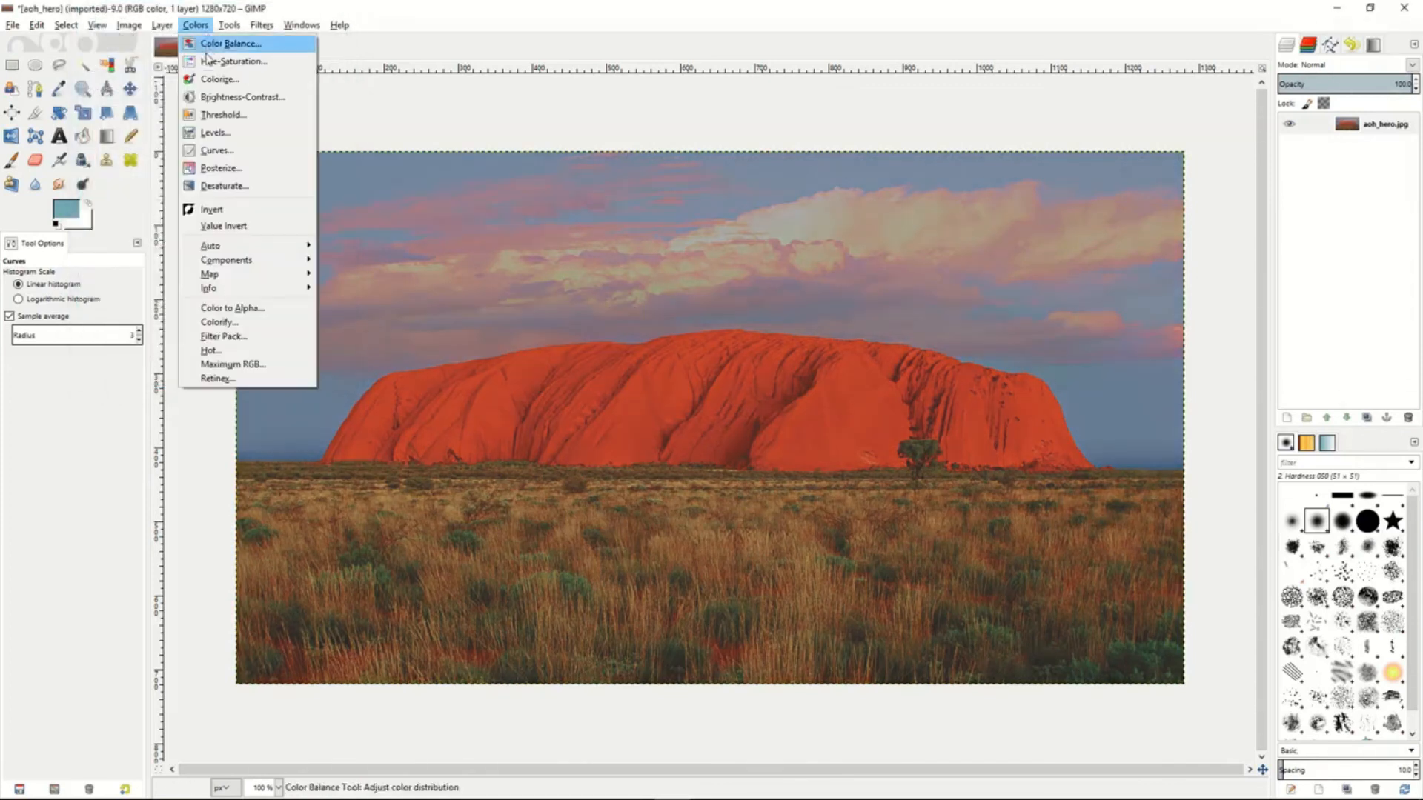
pyautogui.click(220, 168)
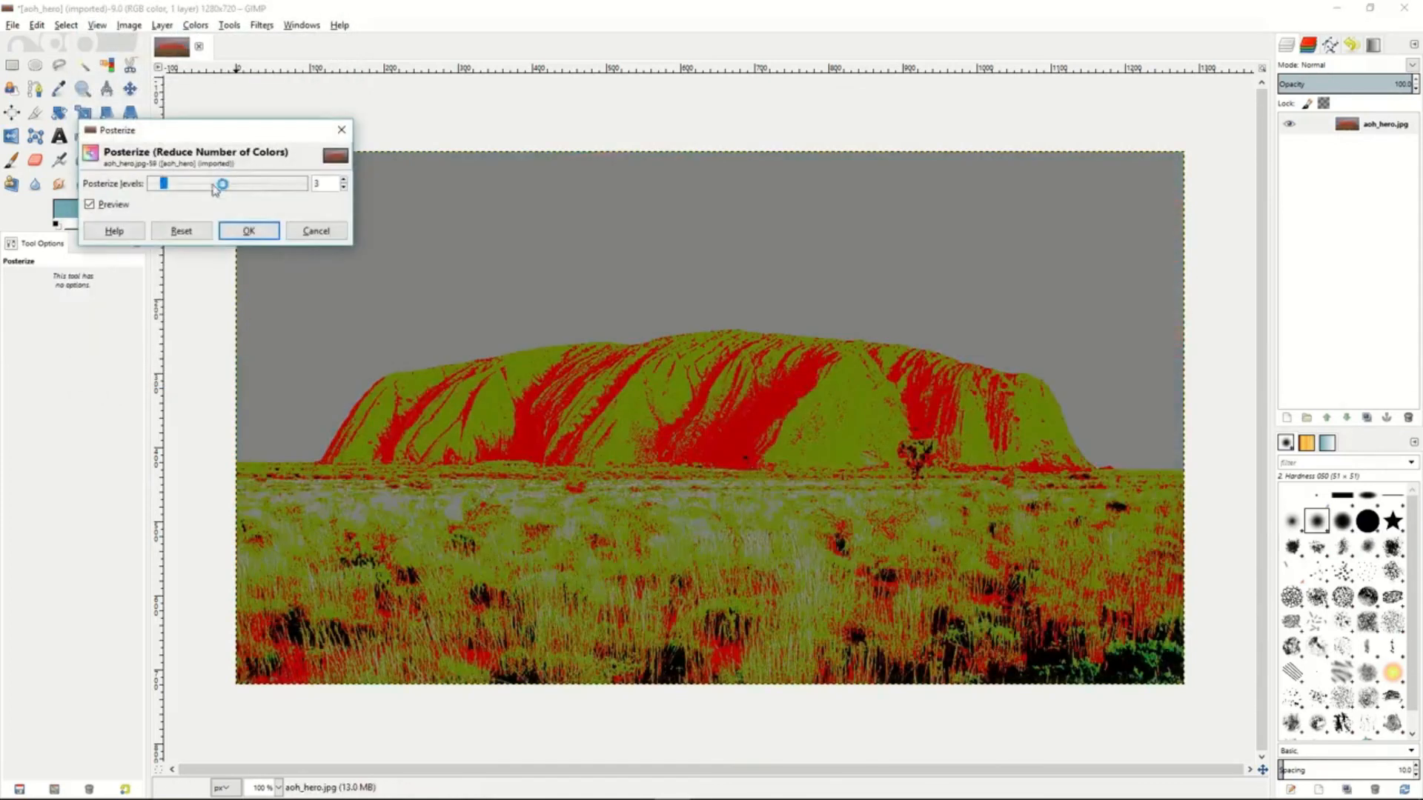
pyautogui.moveTo(166, 188)
pyautogui.mouseDown()
pyautogui.moveTo(274, 195)
pyautogui.moveTo(158, 187)
pyautogui.mouseUp()
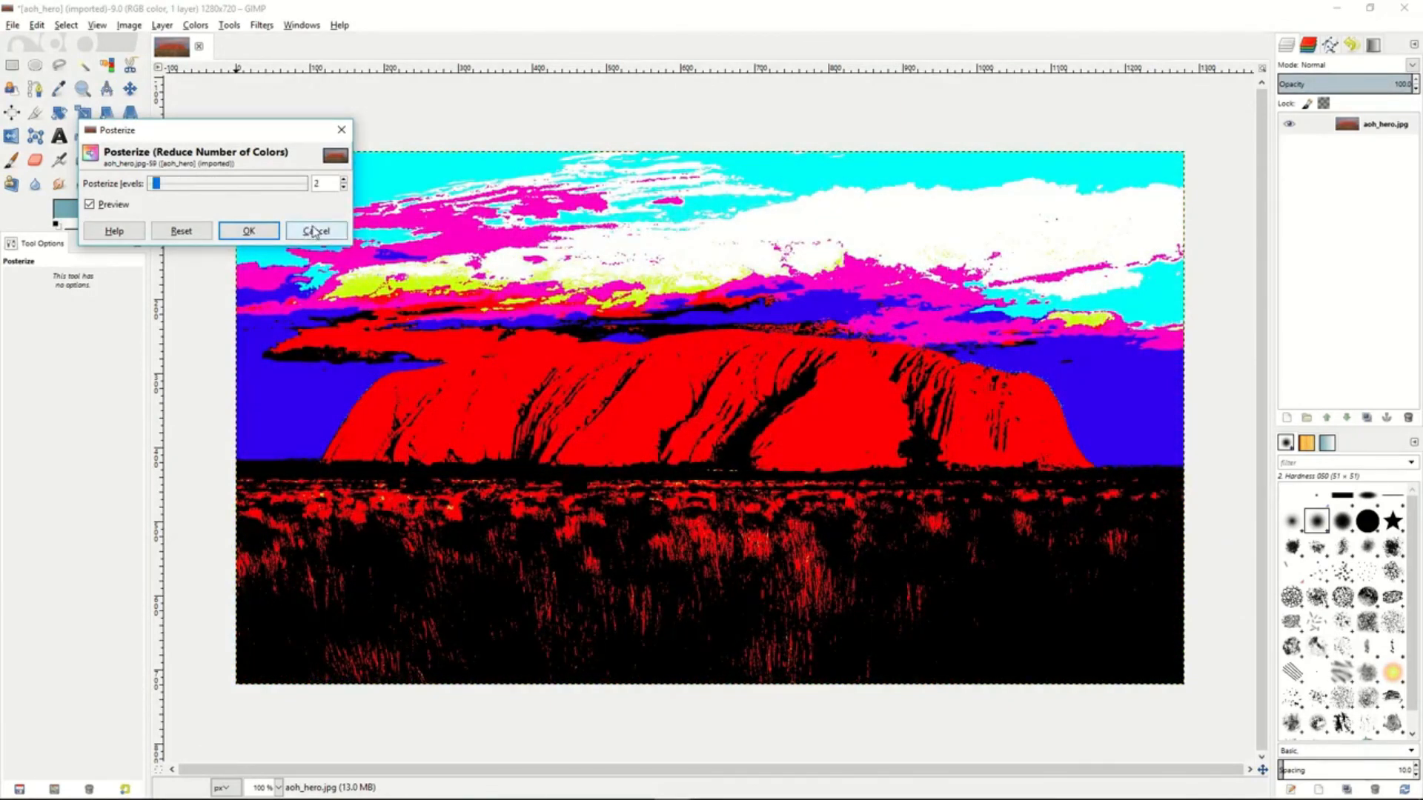
pyautogui.click(315, 231)
# Step: Preview Desaturate on the desert rock photo, comparing the Lightness, Luminosity and Average shades of gray, and discard it
pyautogui.click(195, 25)
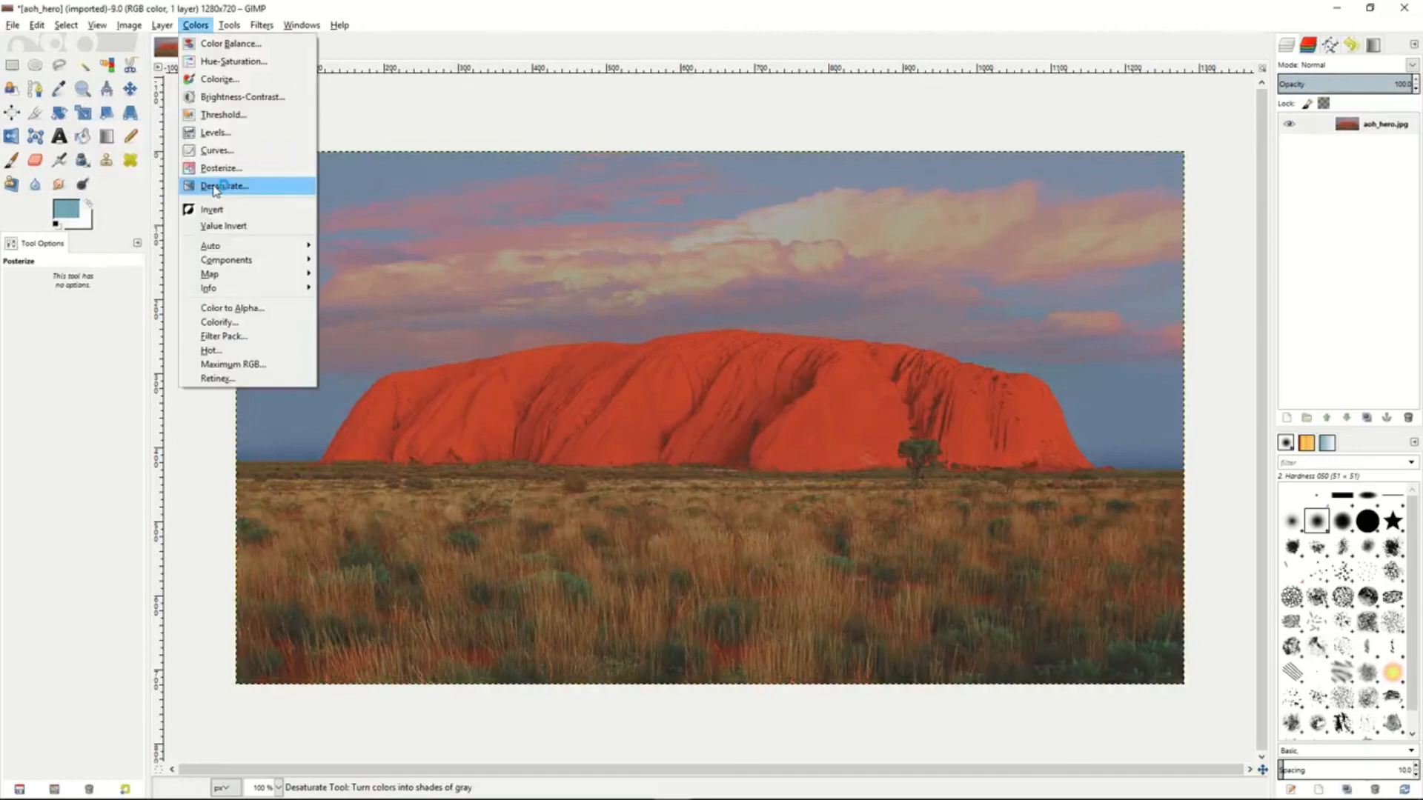
pyautogui.click(267, 182)
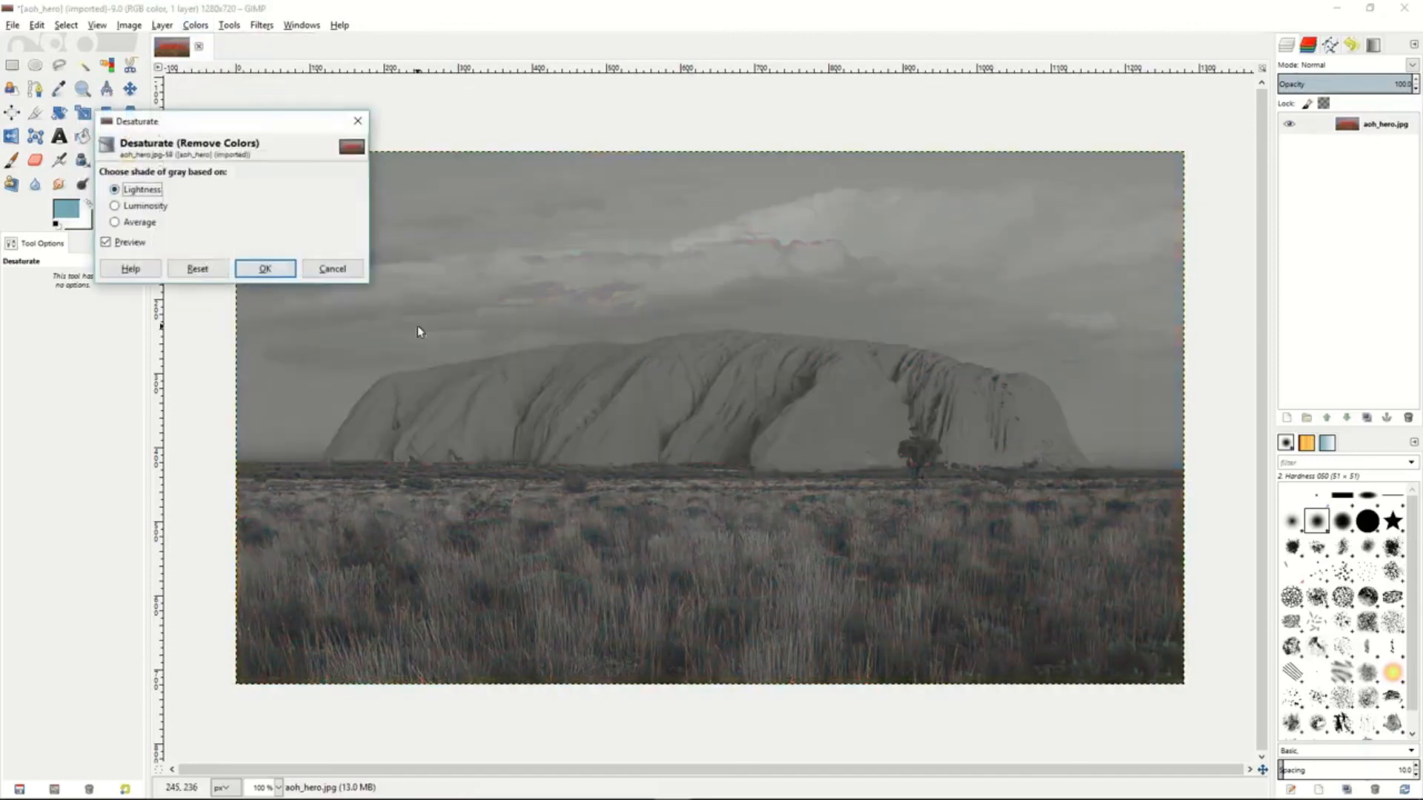
pyautogui.click(117, 208)
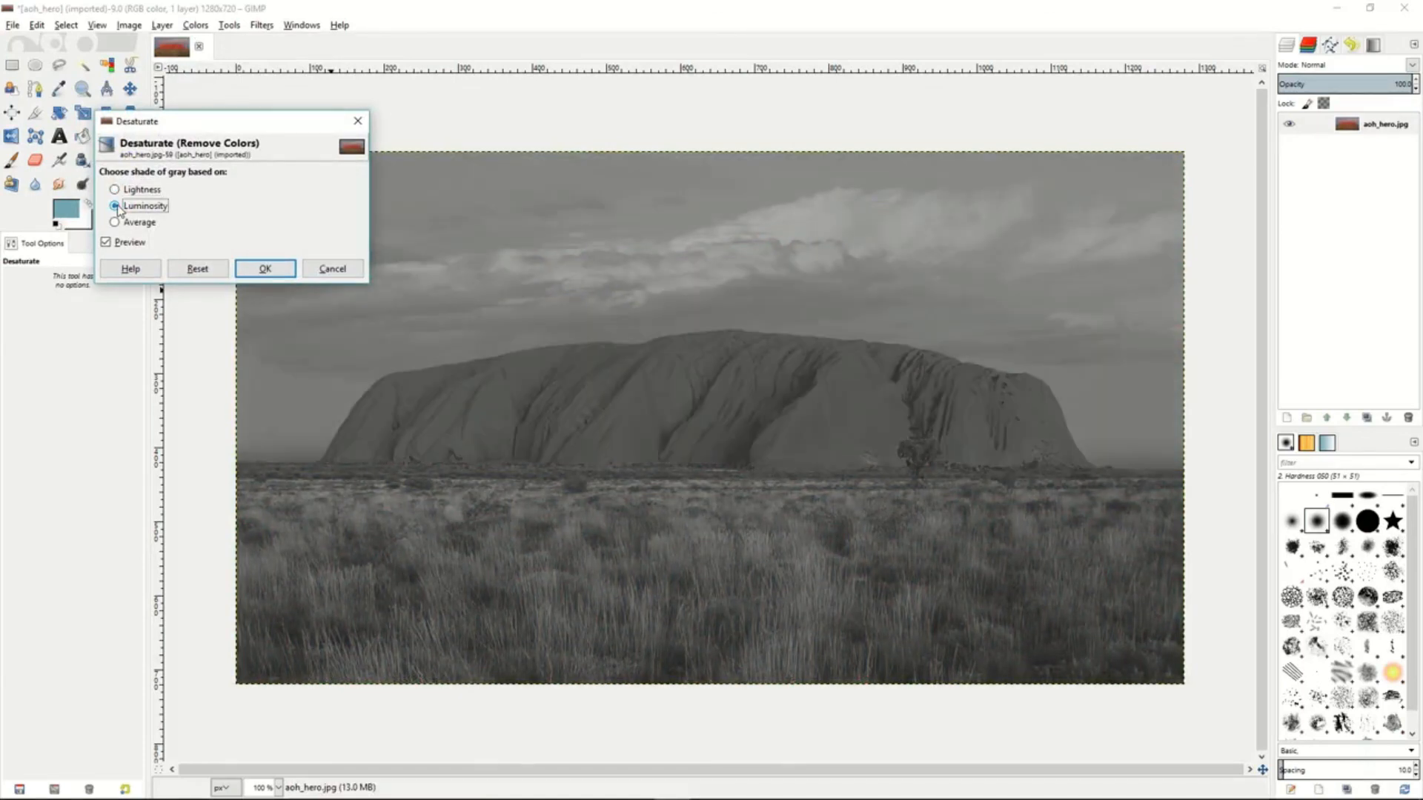
pyautogui.click(116, 223)
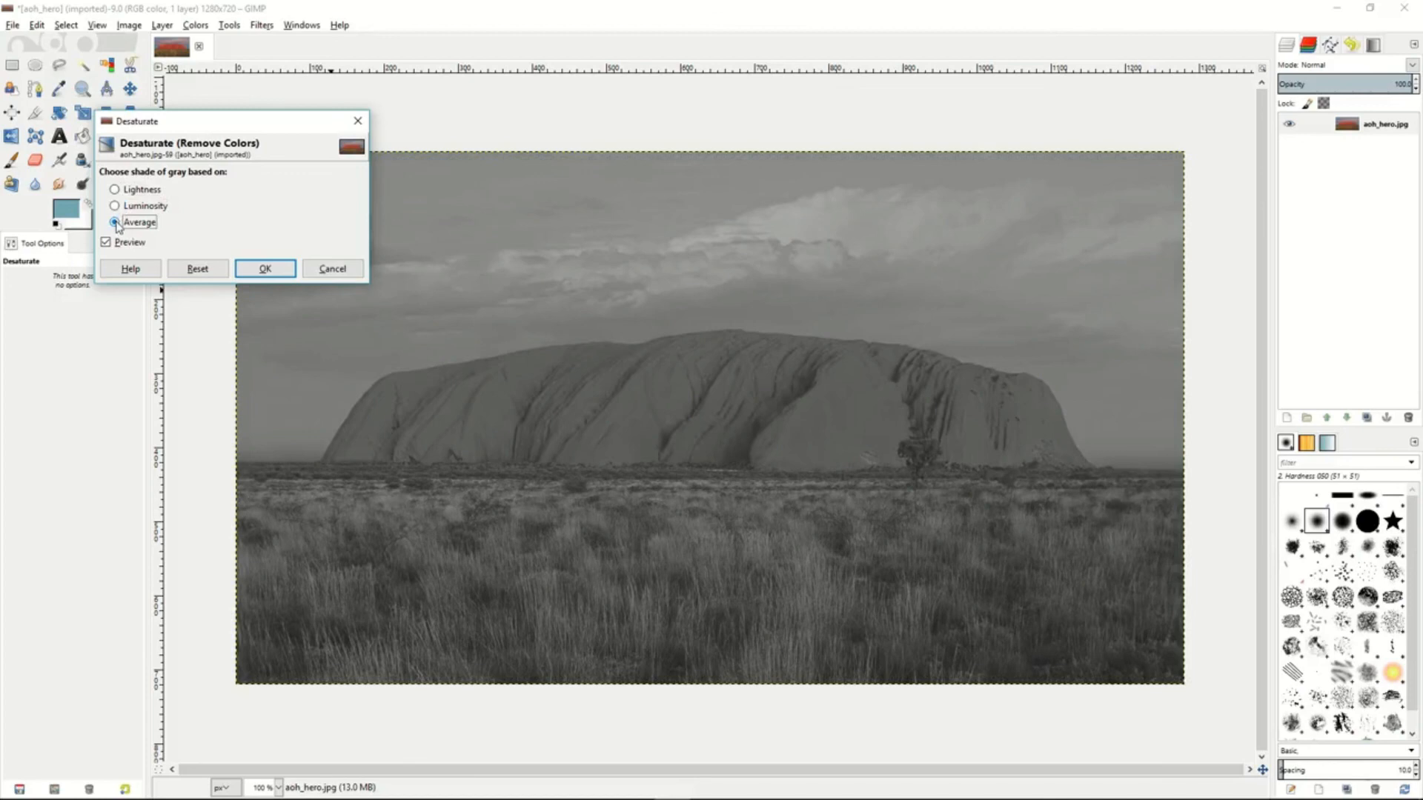
pyautogui.click(116, 207)
pyautogui.click(117, 192)
pyautogui.click(117, 206)
pyautogui.click(326, 269)
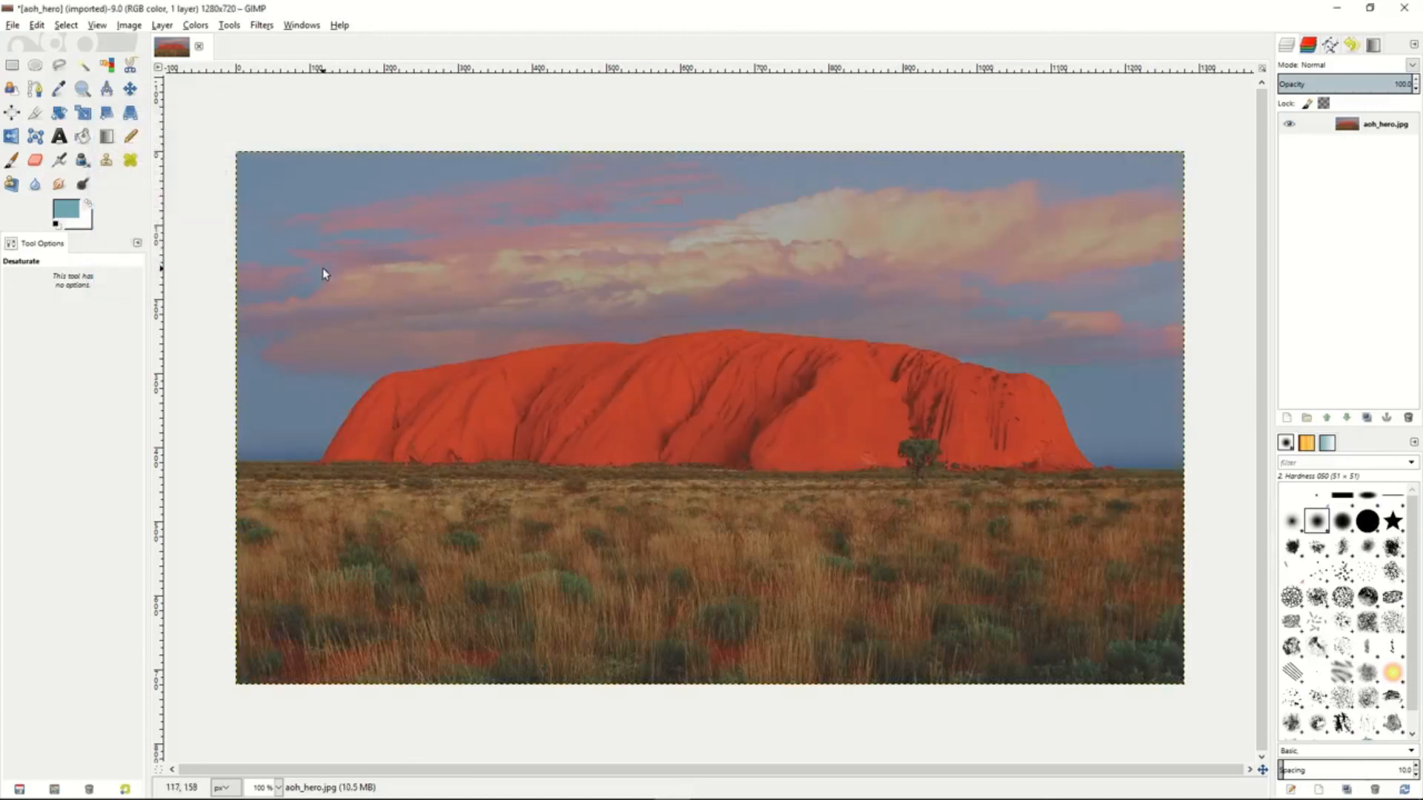
pyautogui.click(195, 26)
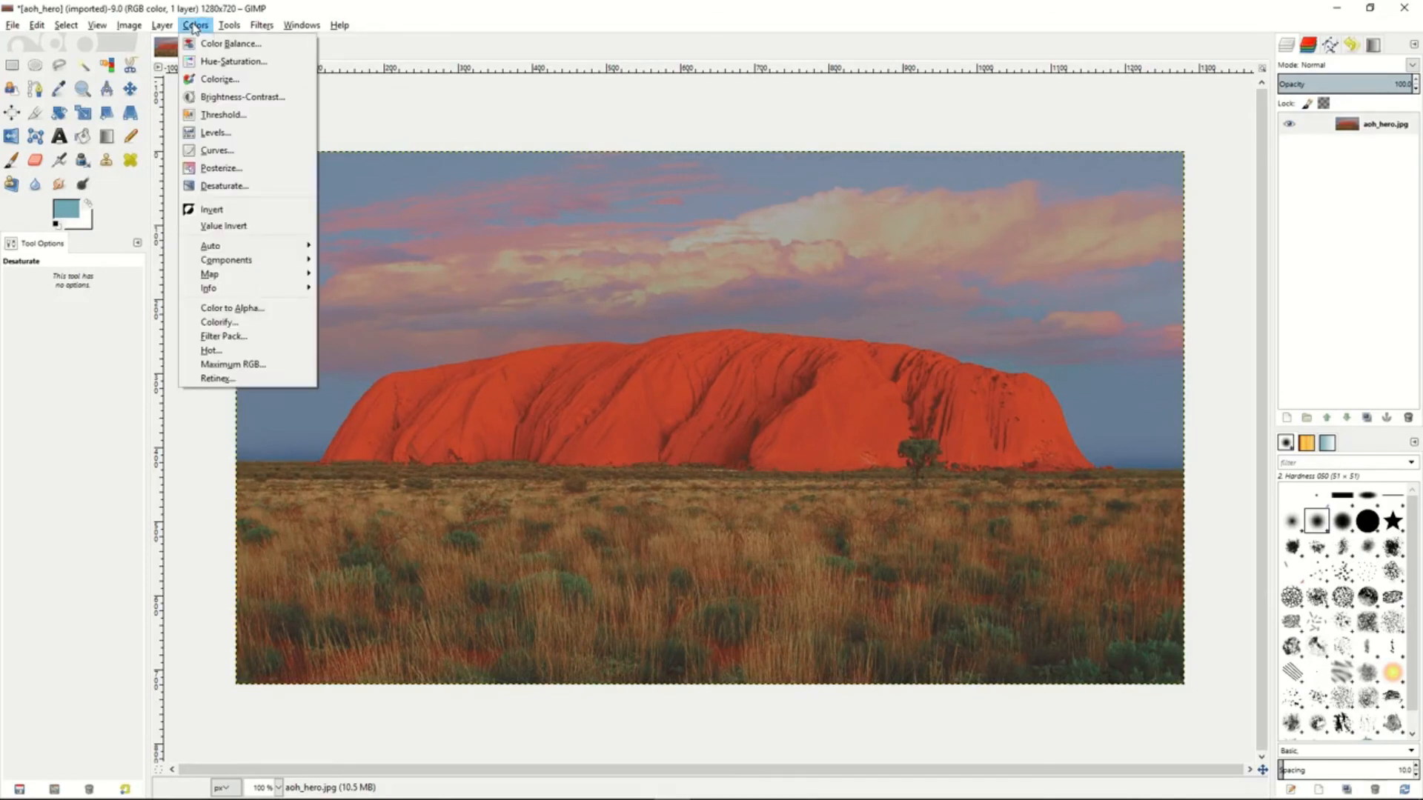
pyautogui.click(195, 26)
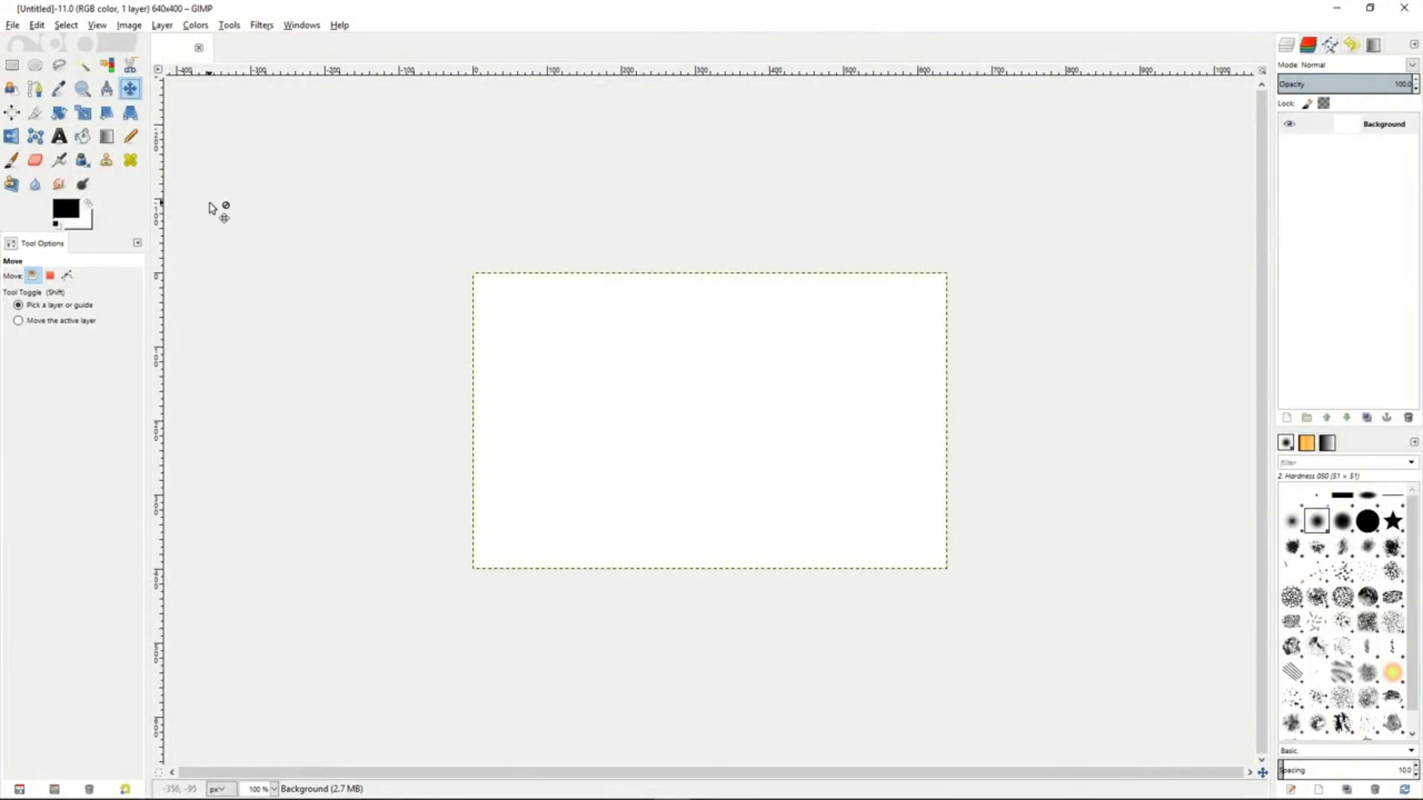
# Step: Draw a closed four-point polygonal path in the canvas's upper left with the Paths tool, and move it slightly up and left
pyautogui.click(37, 90)
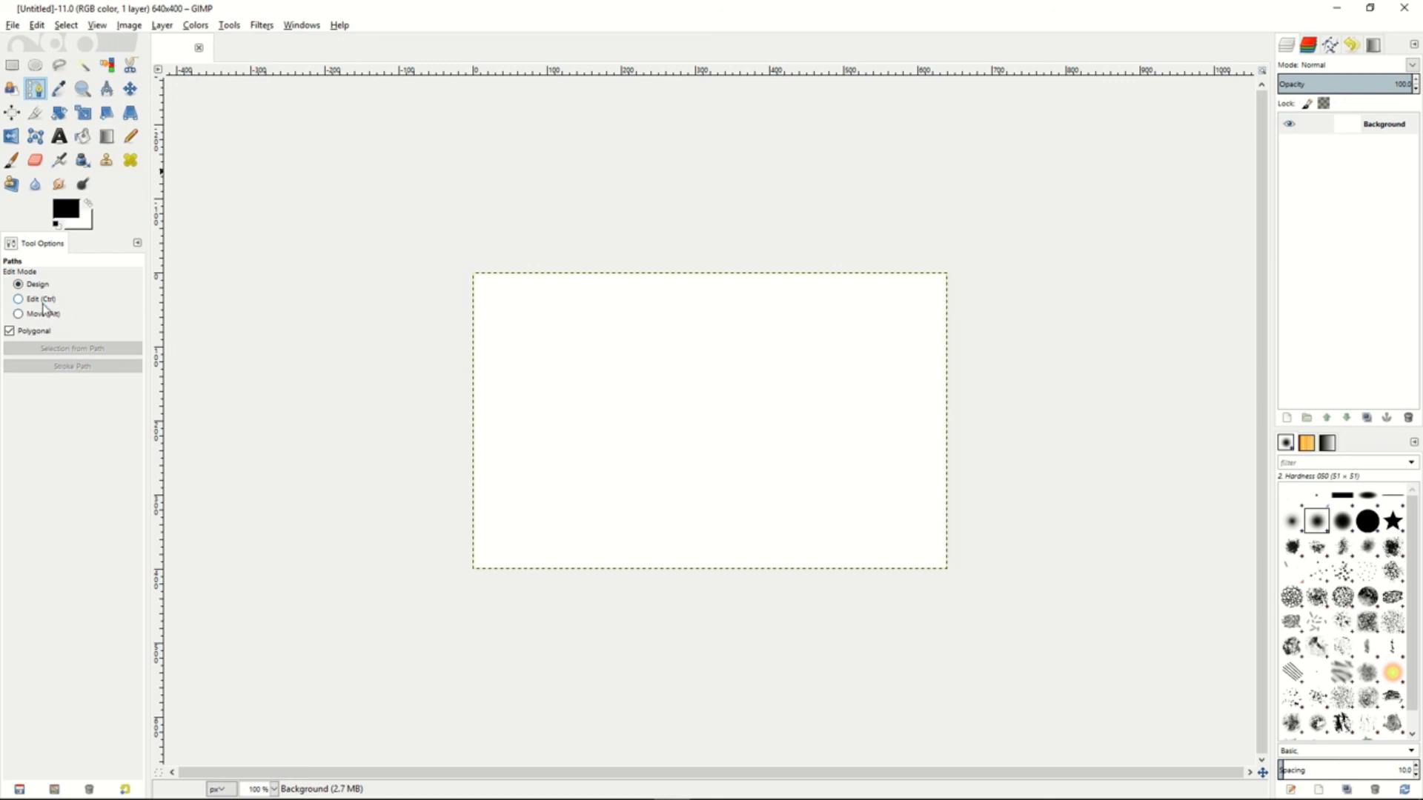
pyautogui.click(564, 341)
pyautogui.click(717, 338)
pyautogui.click(721, 406)
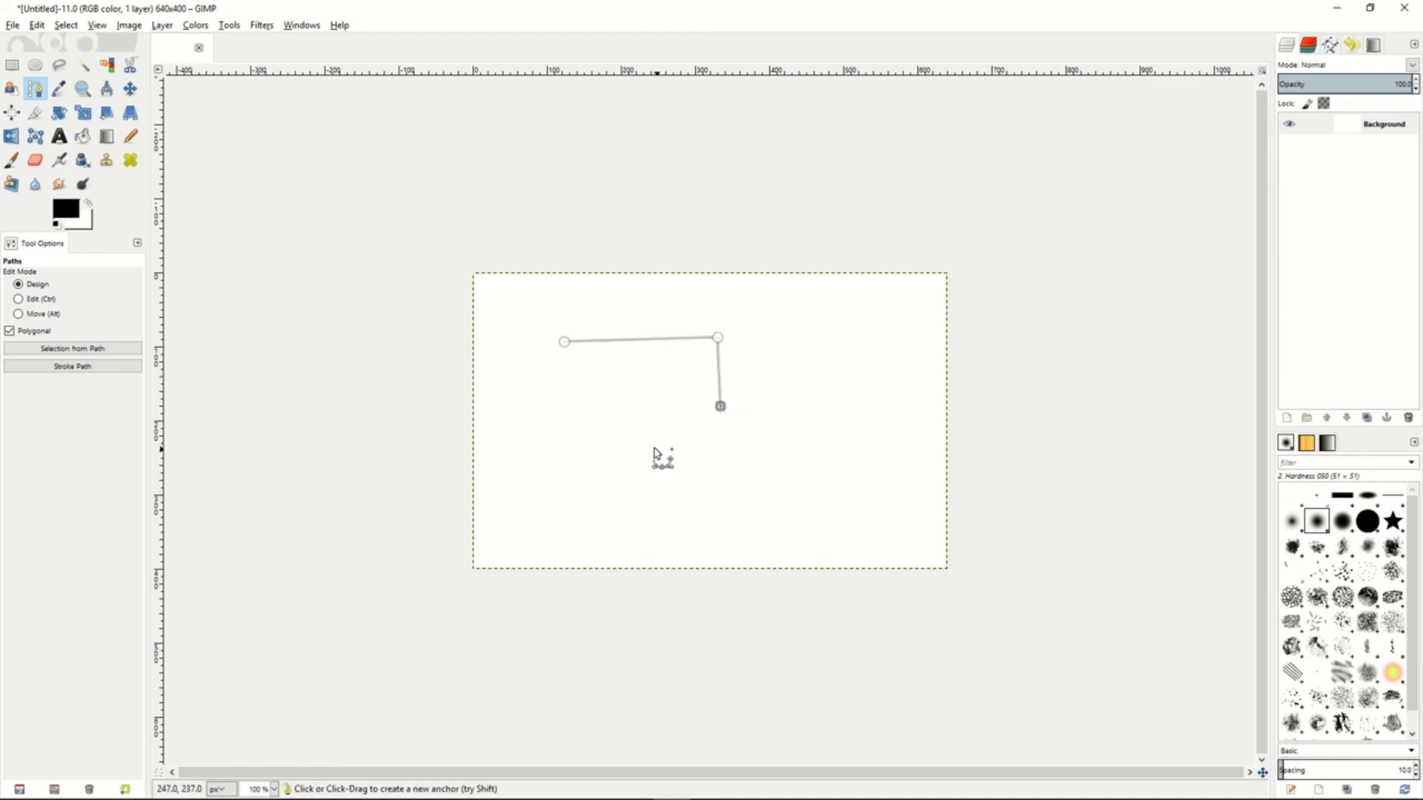
pyautogui.click(570, 412)
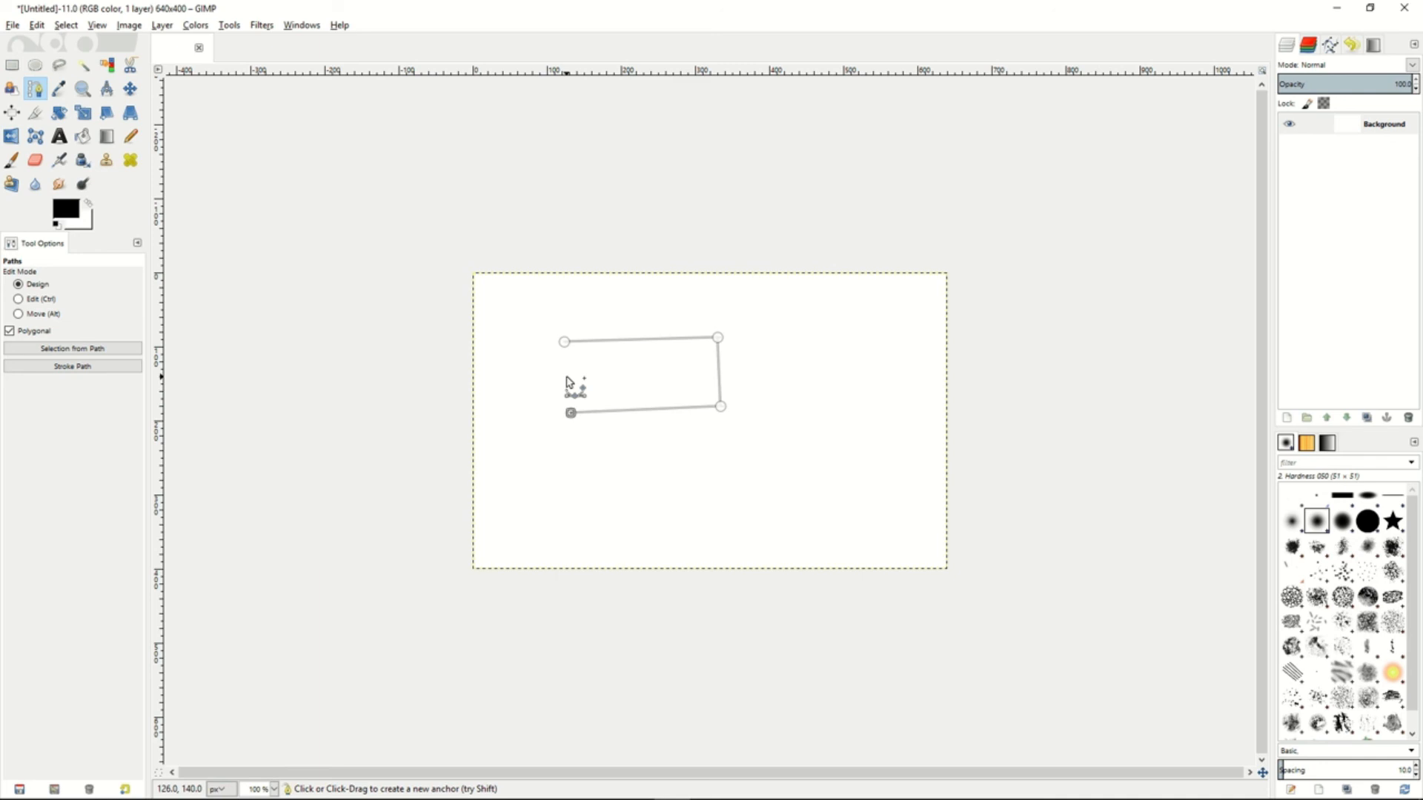
pyautogui.click(18, 300)
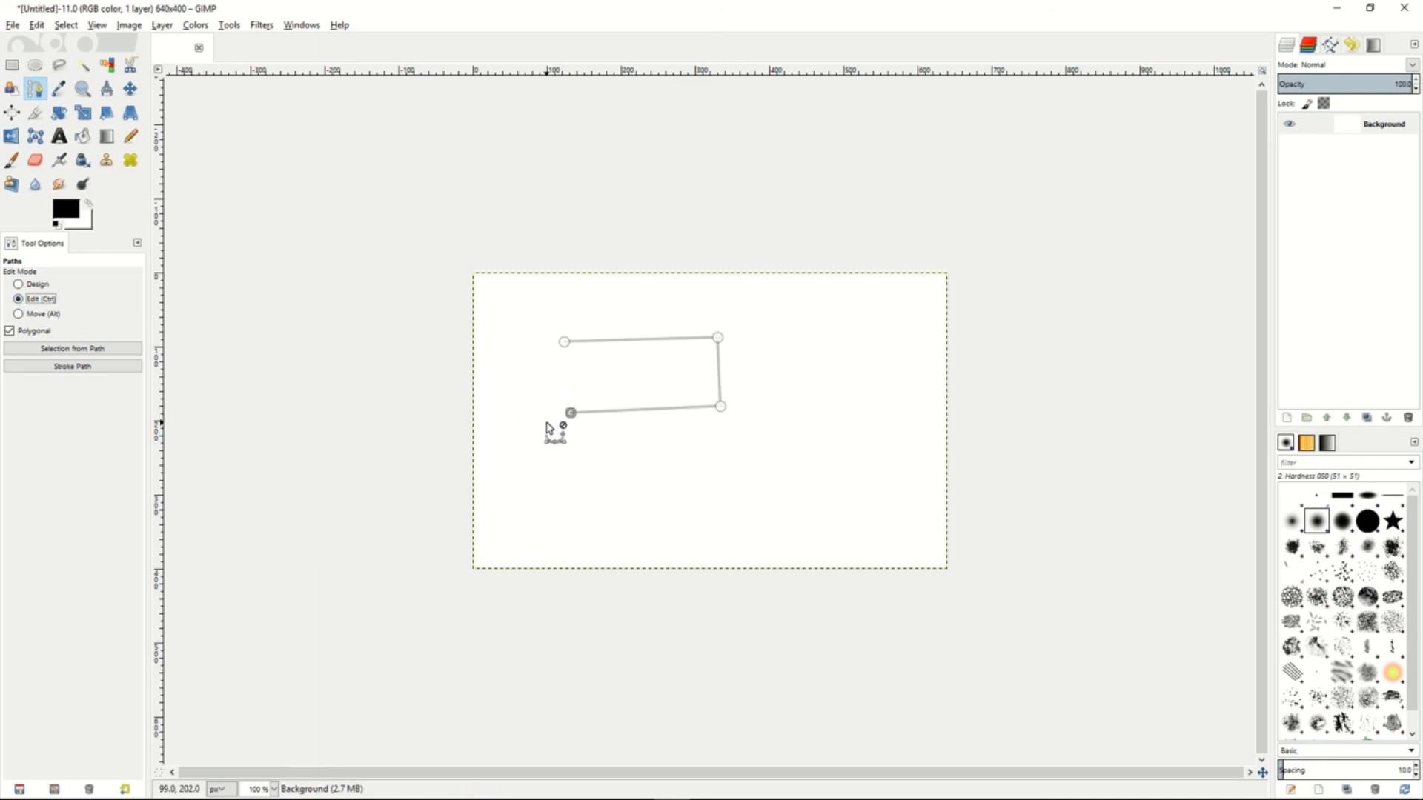
pyautogui.click(564, 342)
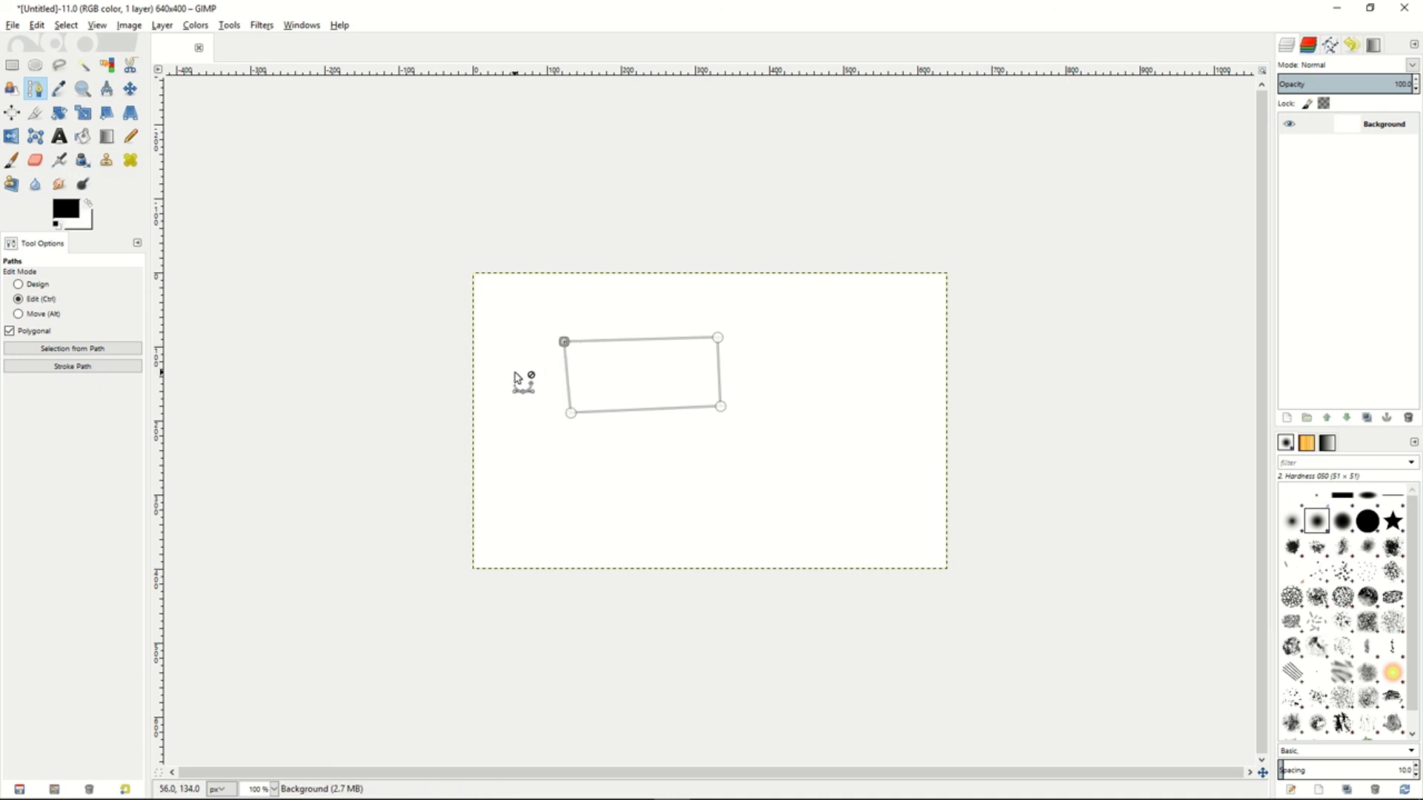
pyautogui.click(19, 314)
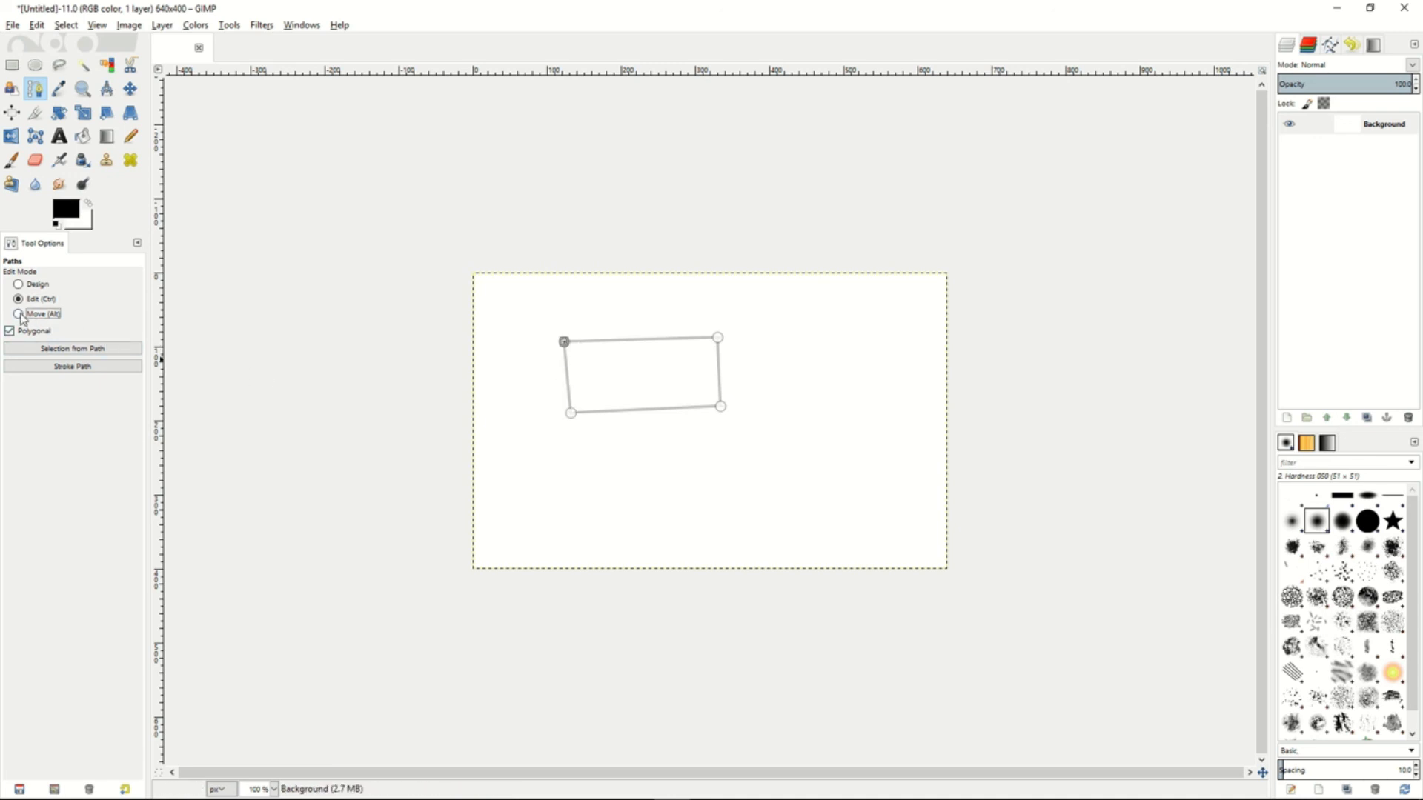
pyautogui.moveTo(658, 387); pyautogui.dragTo(624, 371)
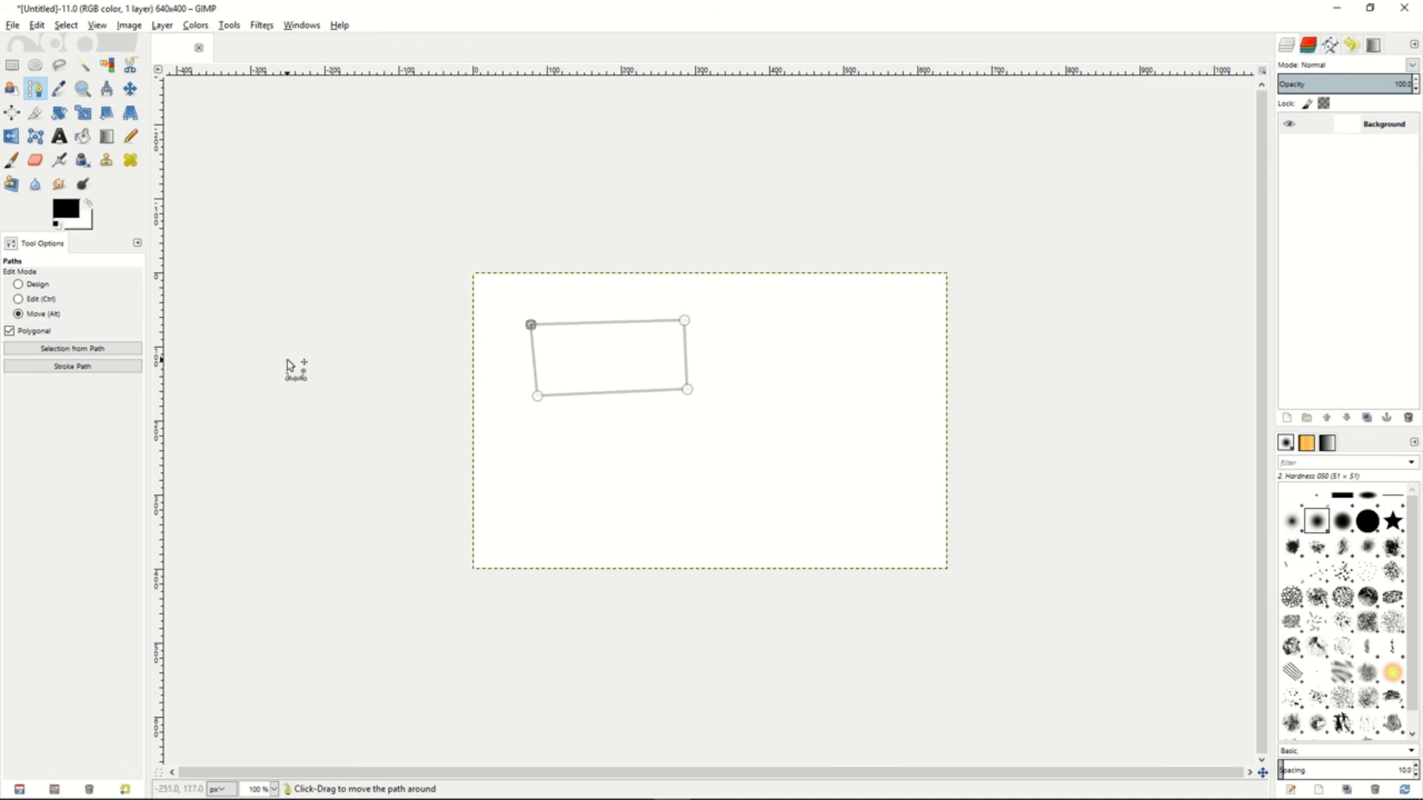
# Step: Create a selection from the four-sided path and stroke the path with a solid 6 px line
pyautogui.click(67, 352)
pyautogui.click(72, 366)
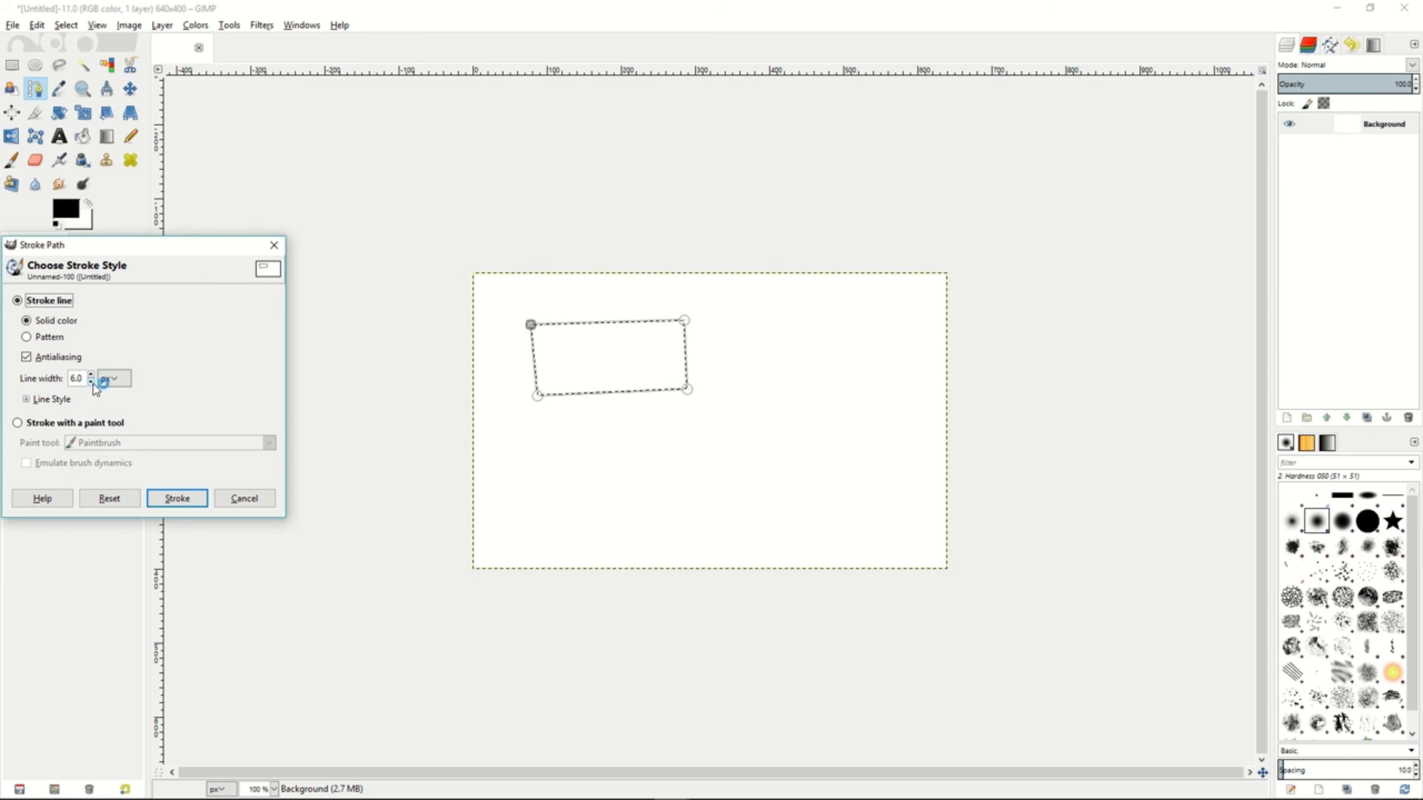
pyautogui.click(176, 498)
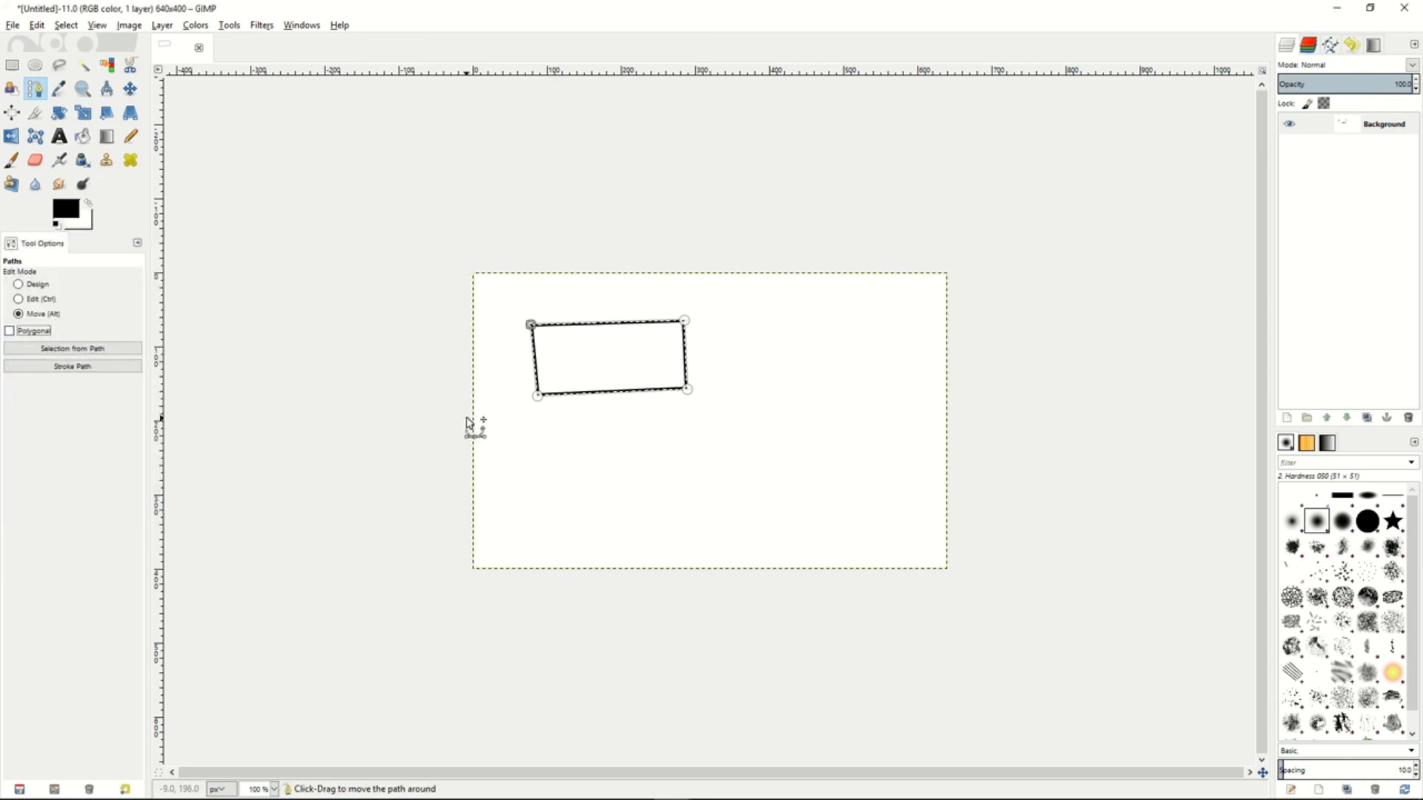
# Step: Draw a winding open path with curved segments below the stroked rectangle in the Paths tool's Design mode
pyautogui.click(18, 283)
pyautogui.moveTo(556, 445); pyautogui.dragTo(676, 454)
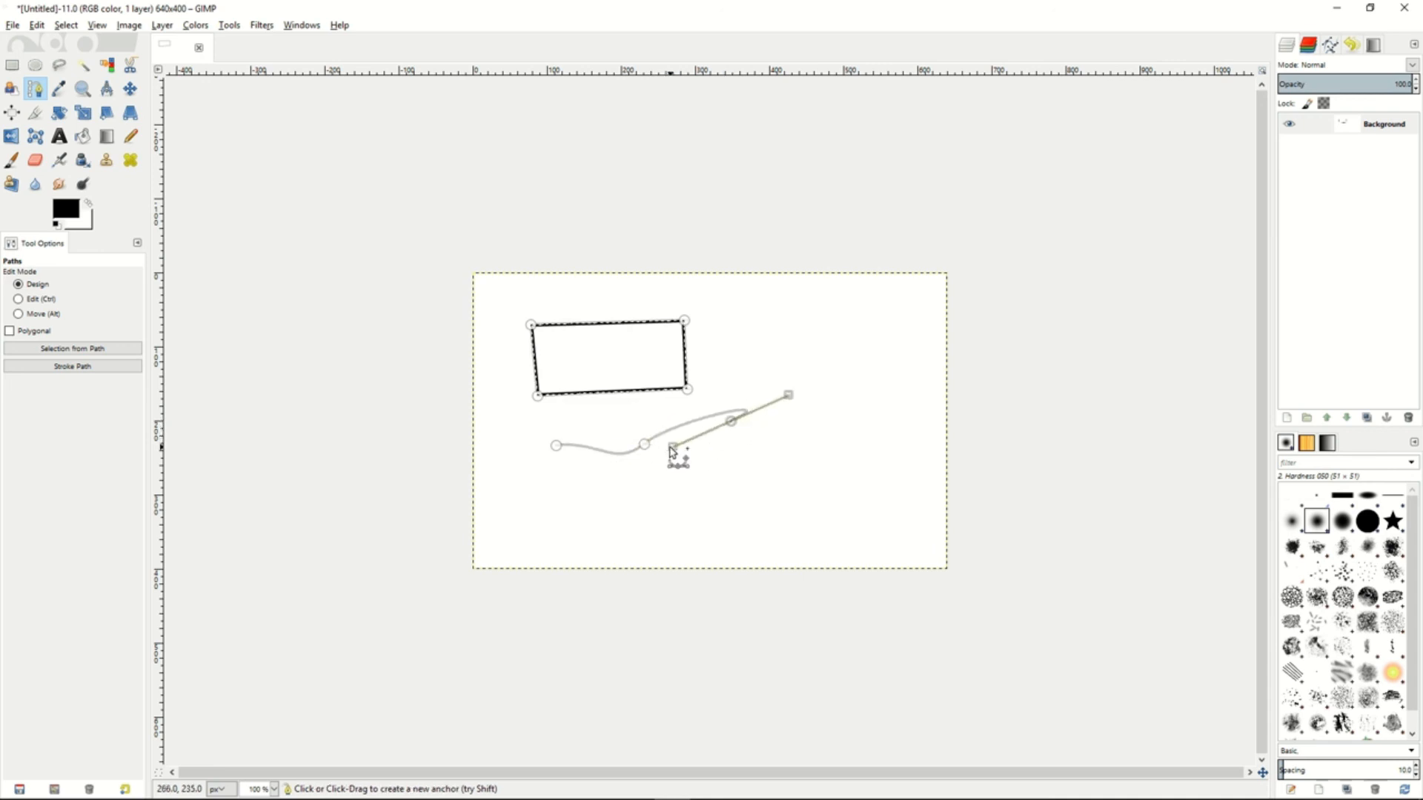
pyautogui.moveTo(766, 488); pyautogui.dragTo(737, 492)
pyautogui.moveTo(647, 505); pyautogui.dragTo(693, 523)
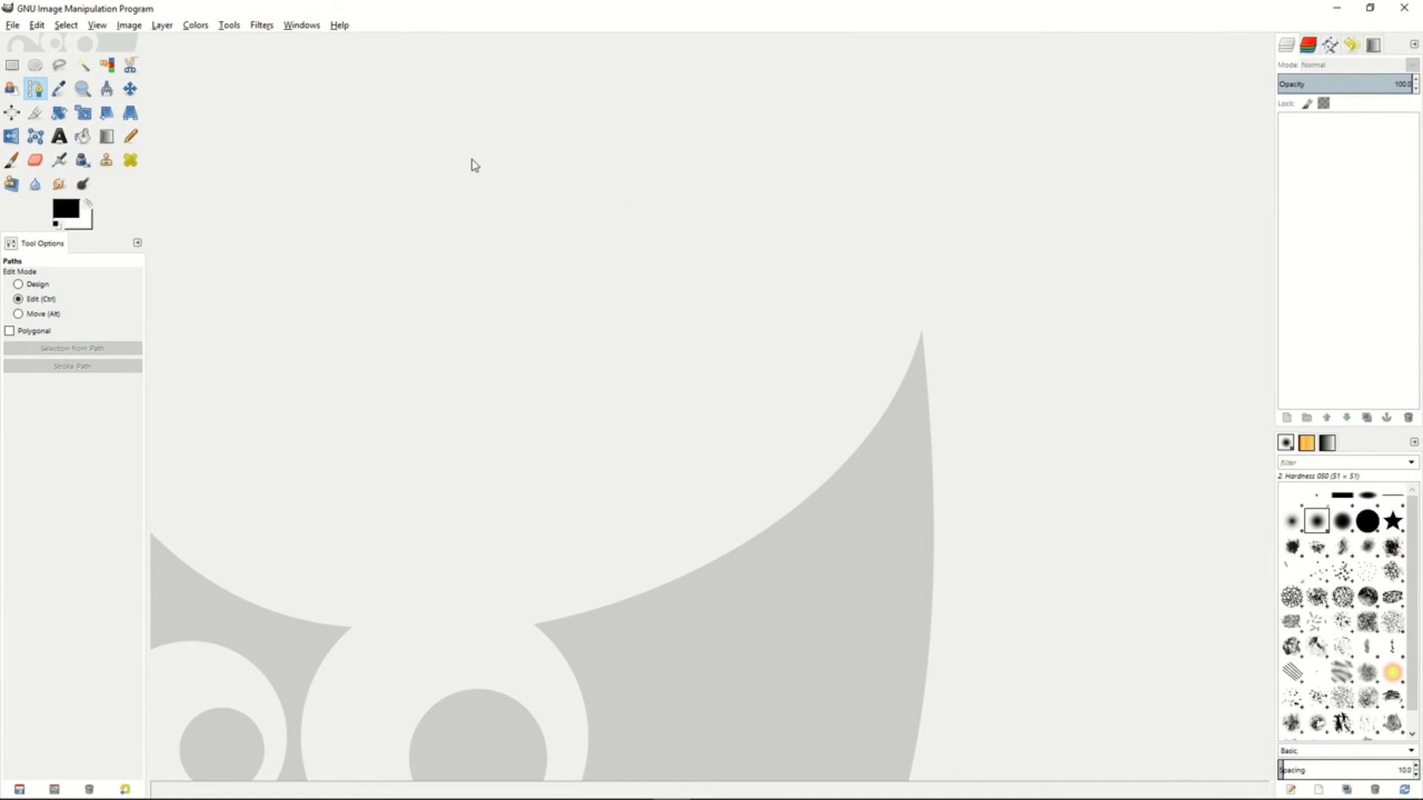
# Step: Look through the Enhance filters, including Advanced Tone Mapping and Wavelet denoise
pyautogui.click(267, 29)
pyautogui.moveTo(295, 115)
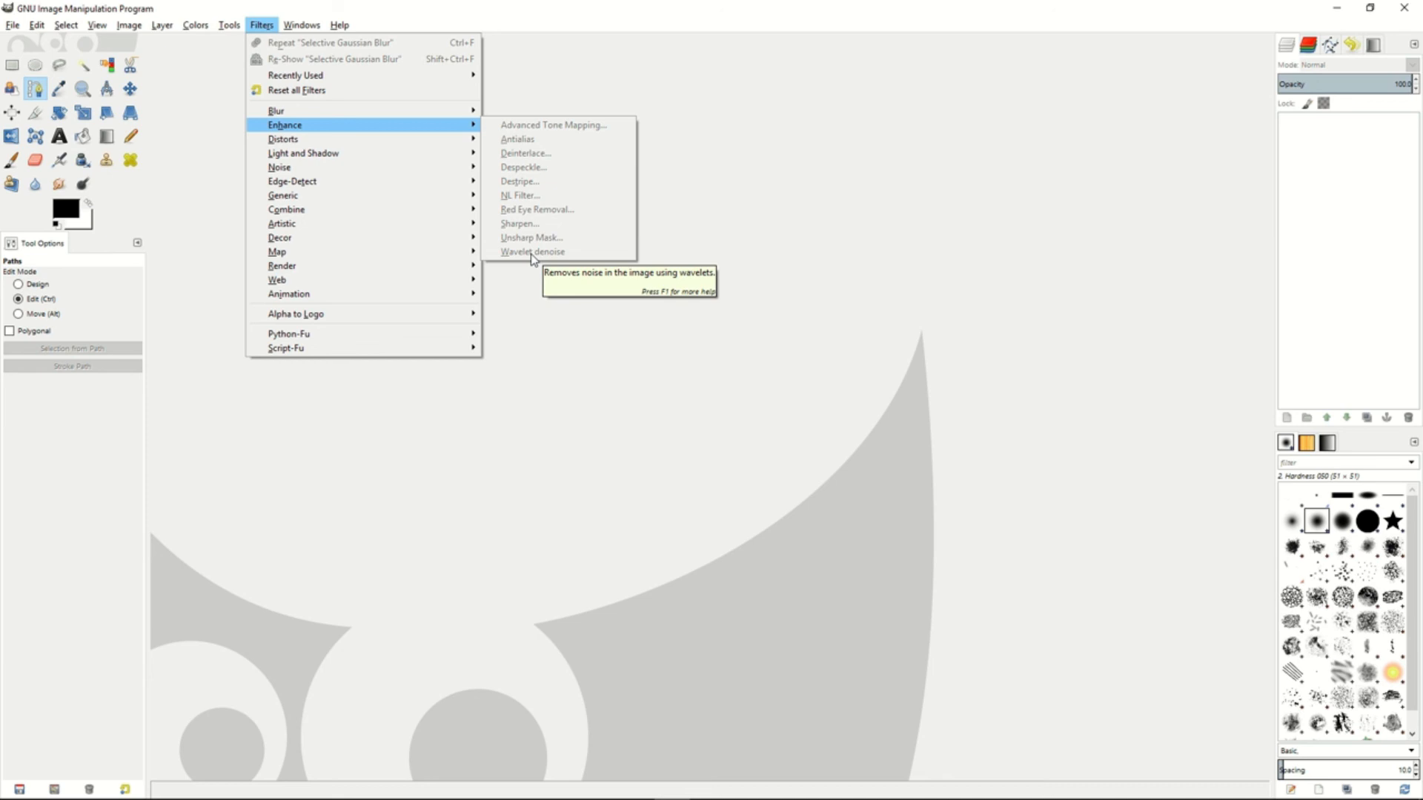
pyautogui.click(693, 214)
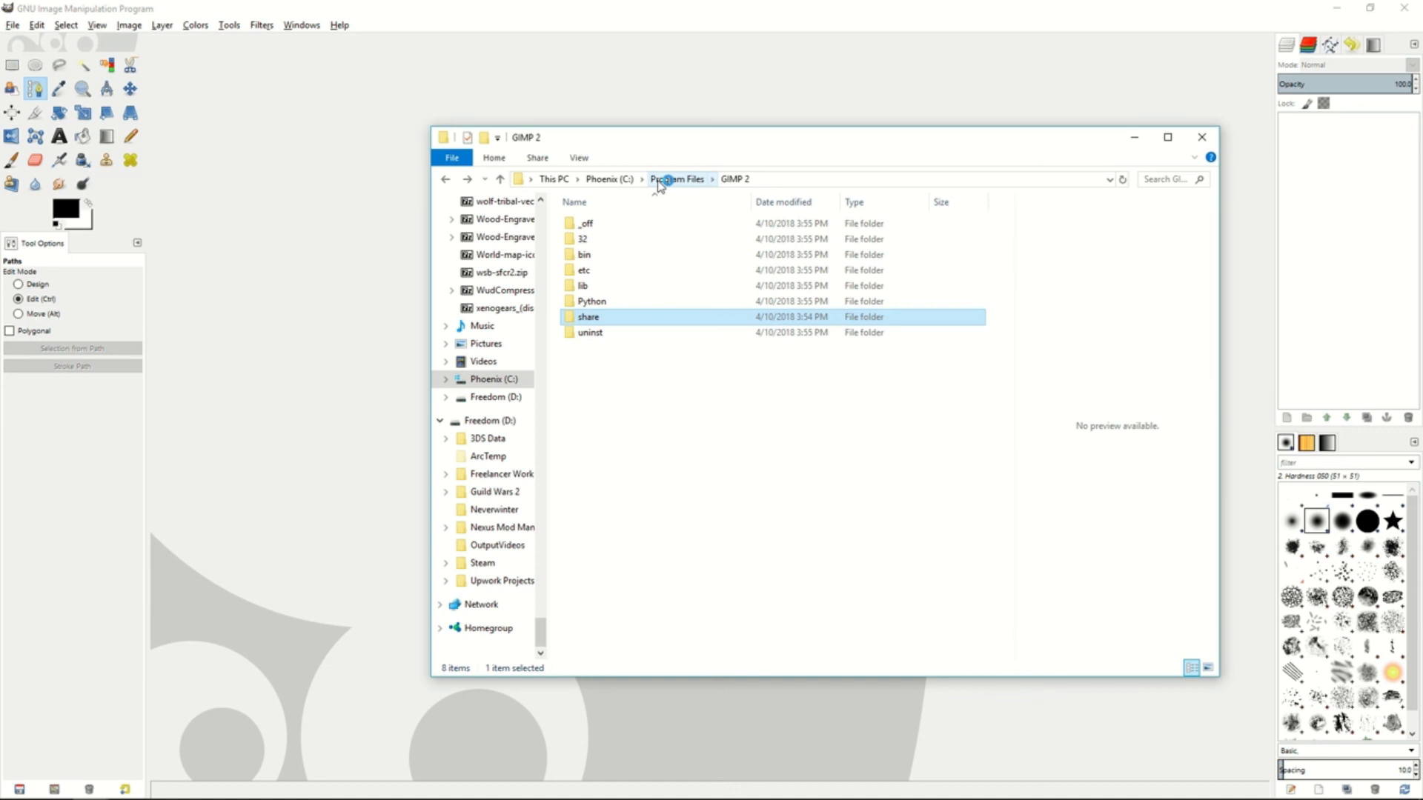
# Step: In File Explorer, open Program Files > GIMP 2 > lib > gimp > 2.0 > plug-ins and locate wavelet-denoise.exe
pyautogui.click(659, 182)
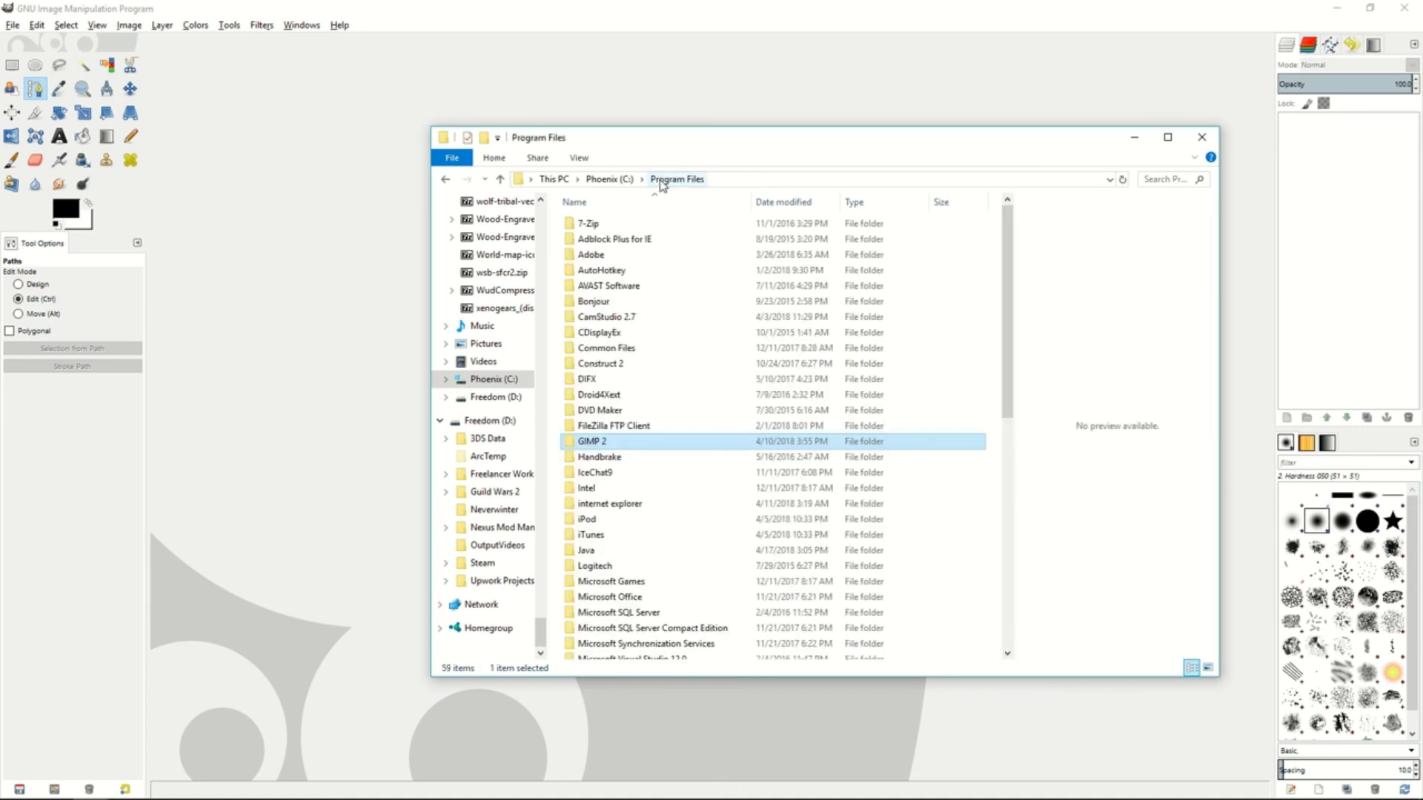
pyautogui.doubleClick(593, 443)
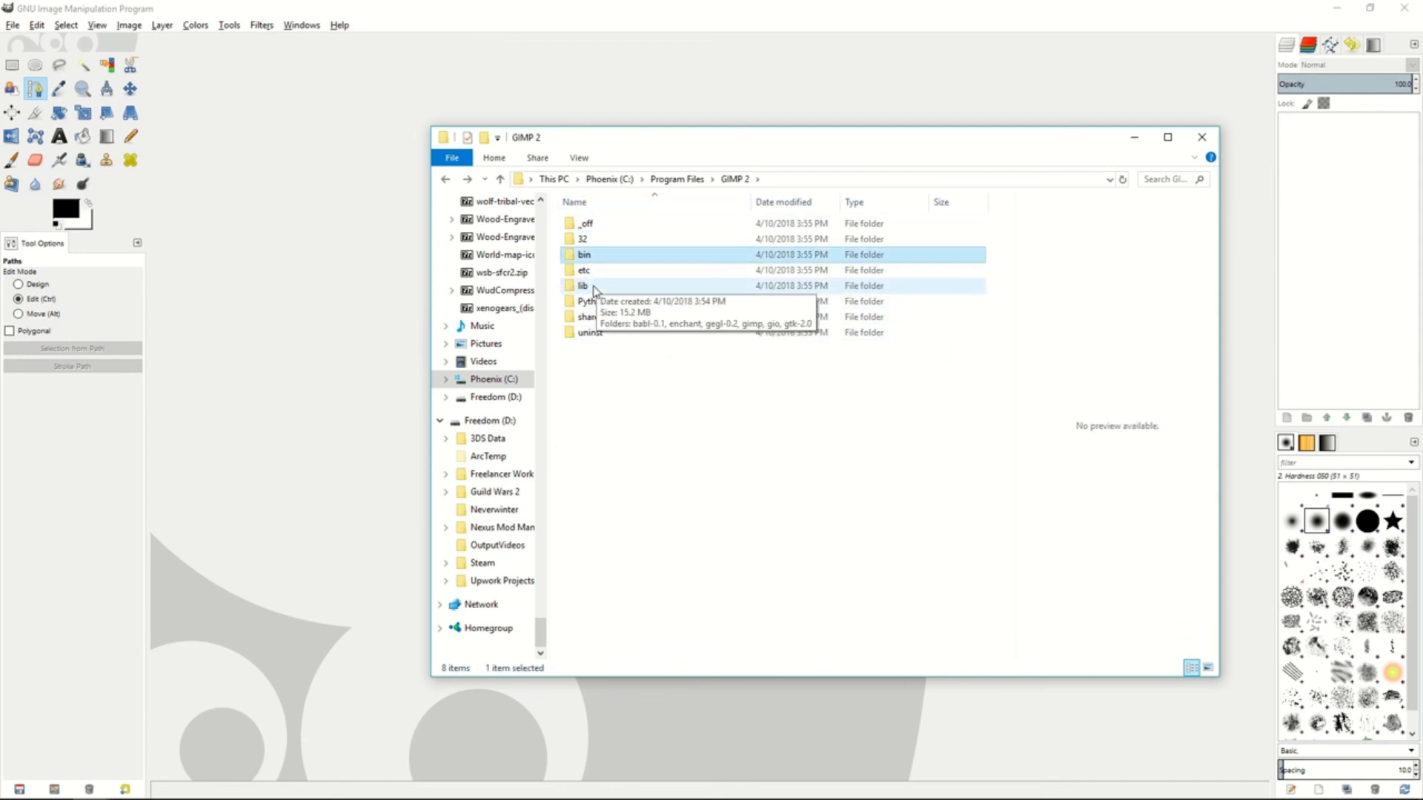
pyautogui.doubleClick(595, 287)
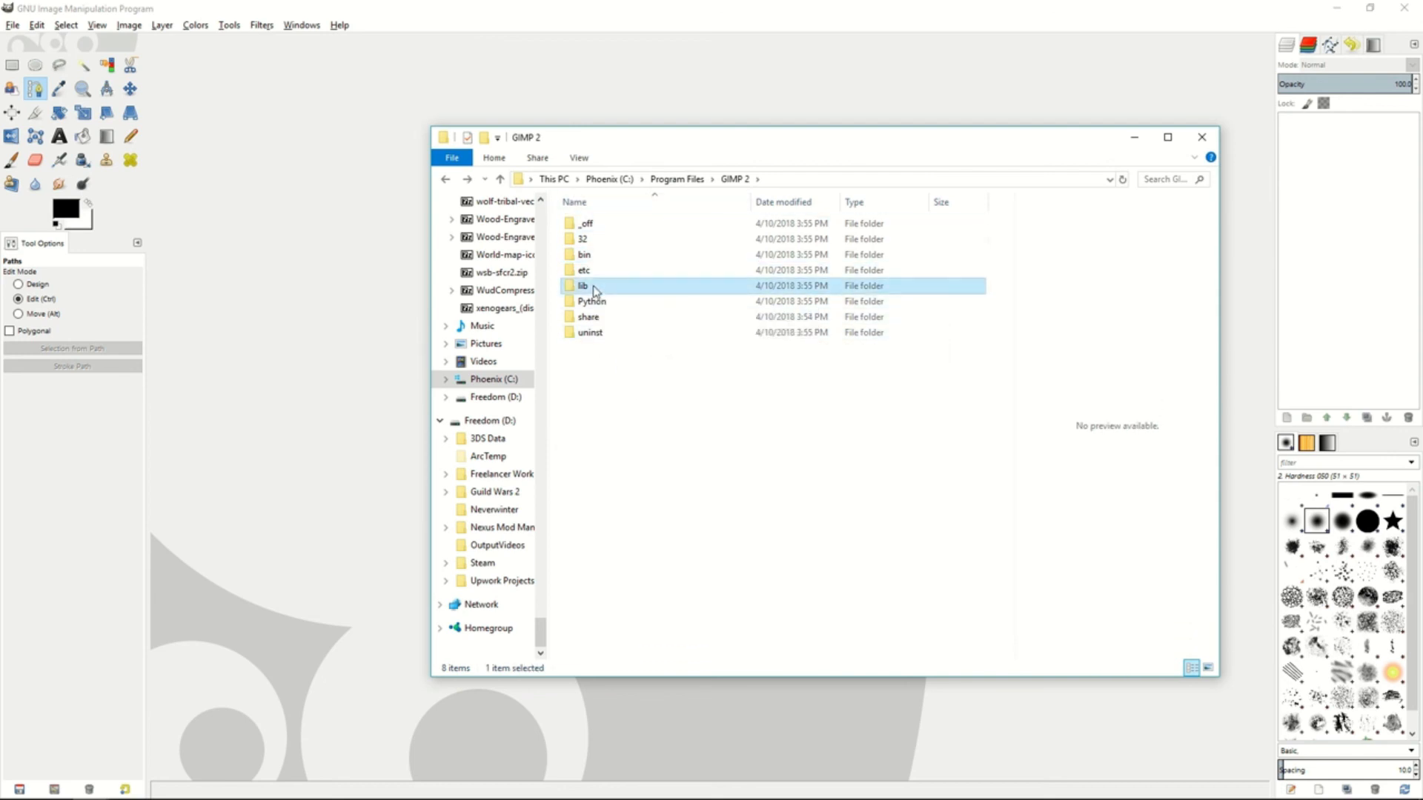
pyautogui.doubleClick(590, 273)
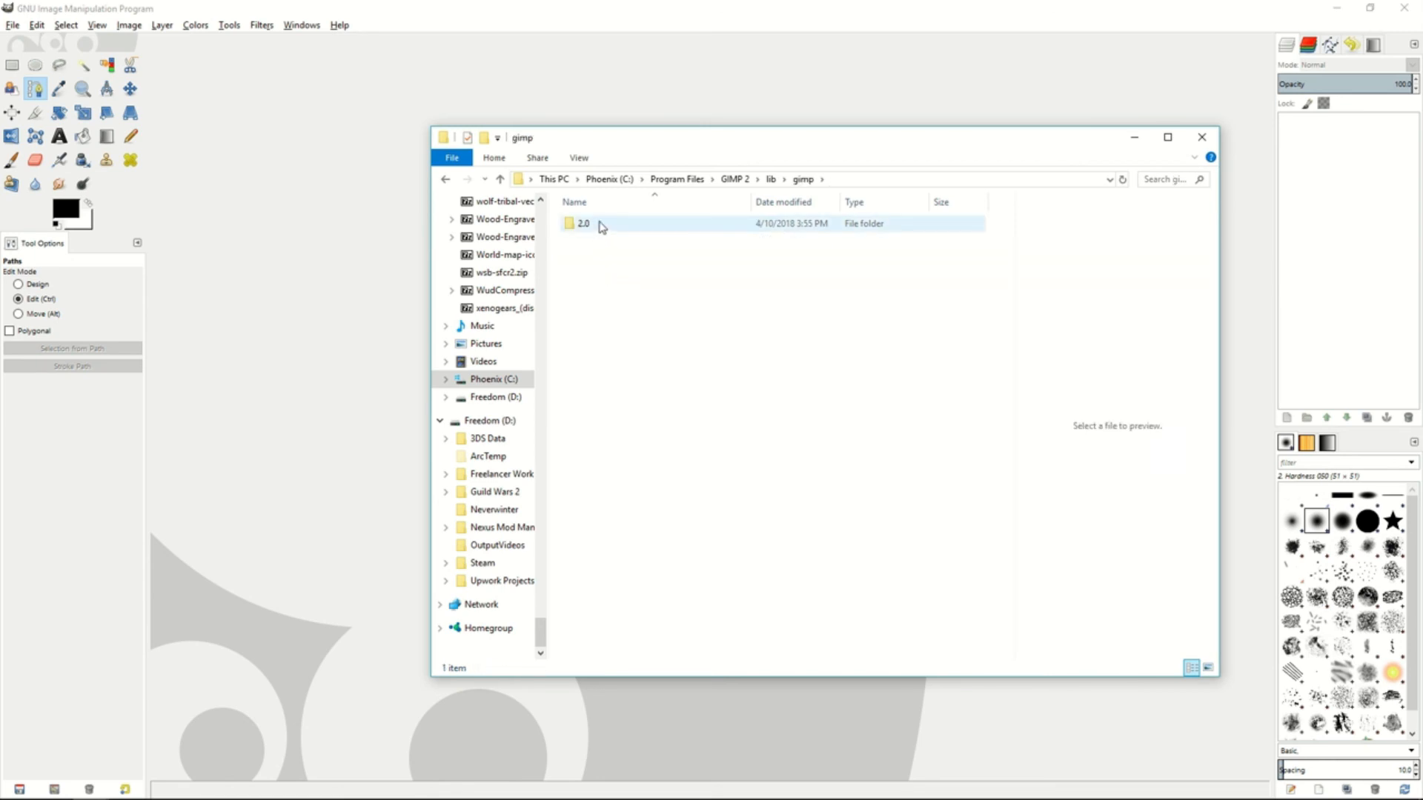
pyautogui.doubleClick(600, 224)
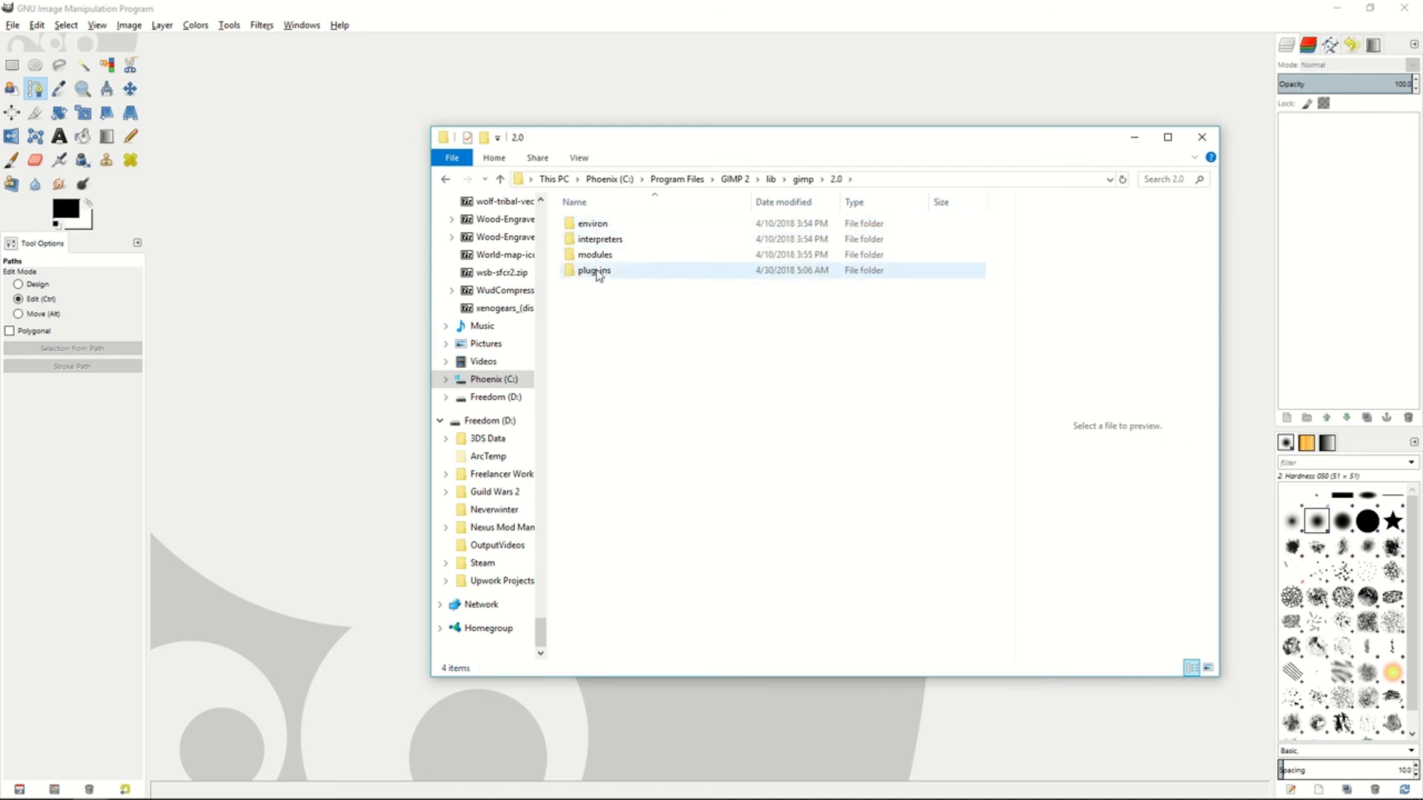
pyautogui.doubleClick(597, 271)
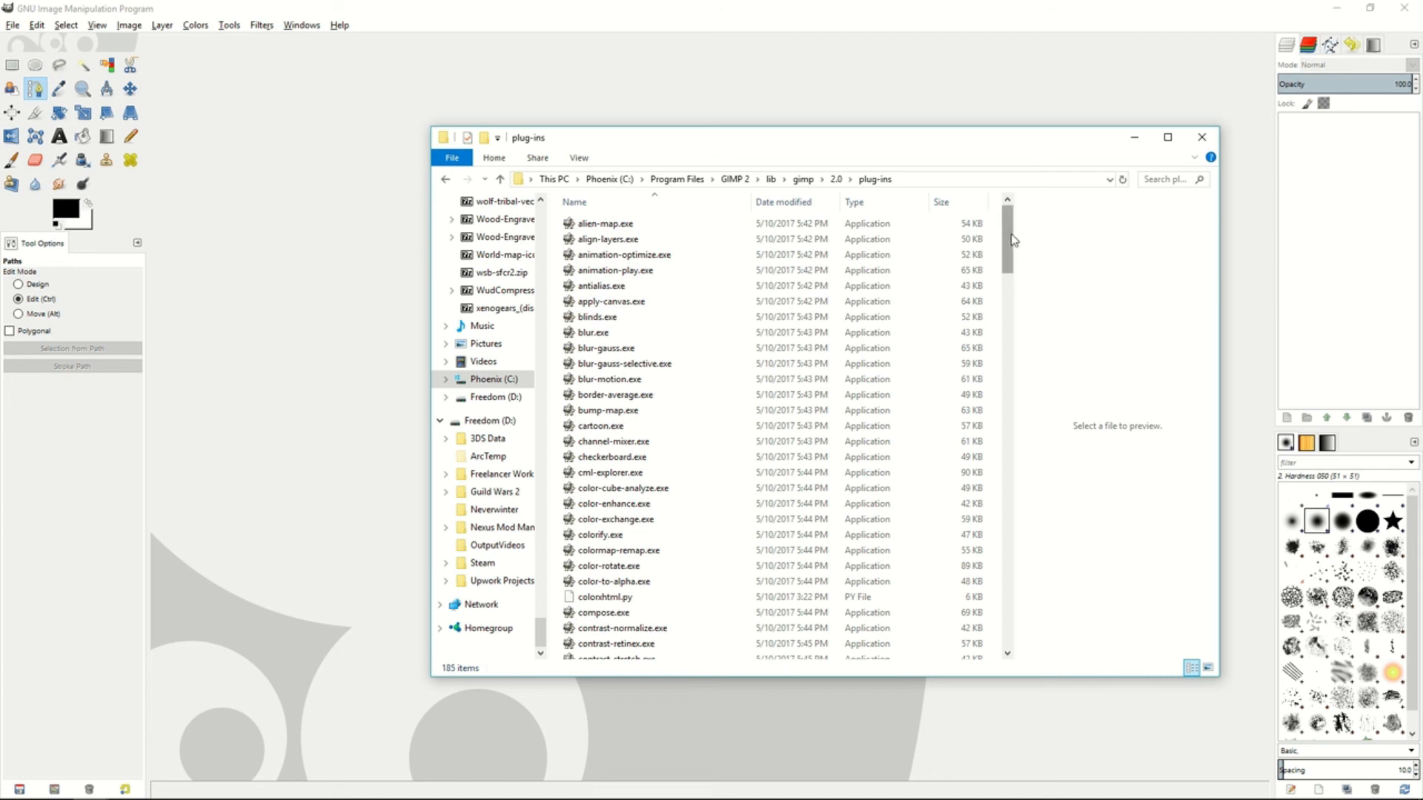
pyautogui.moveTo(1013, 239); pyautogui.dragTo(1007, 617)
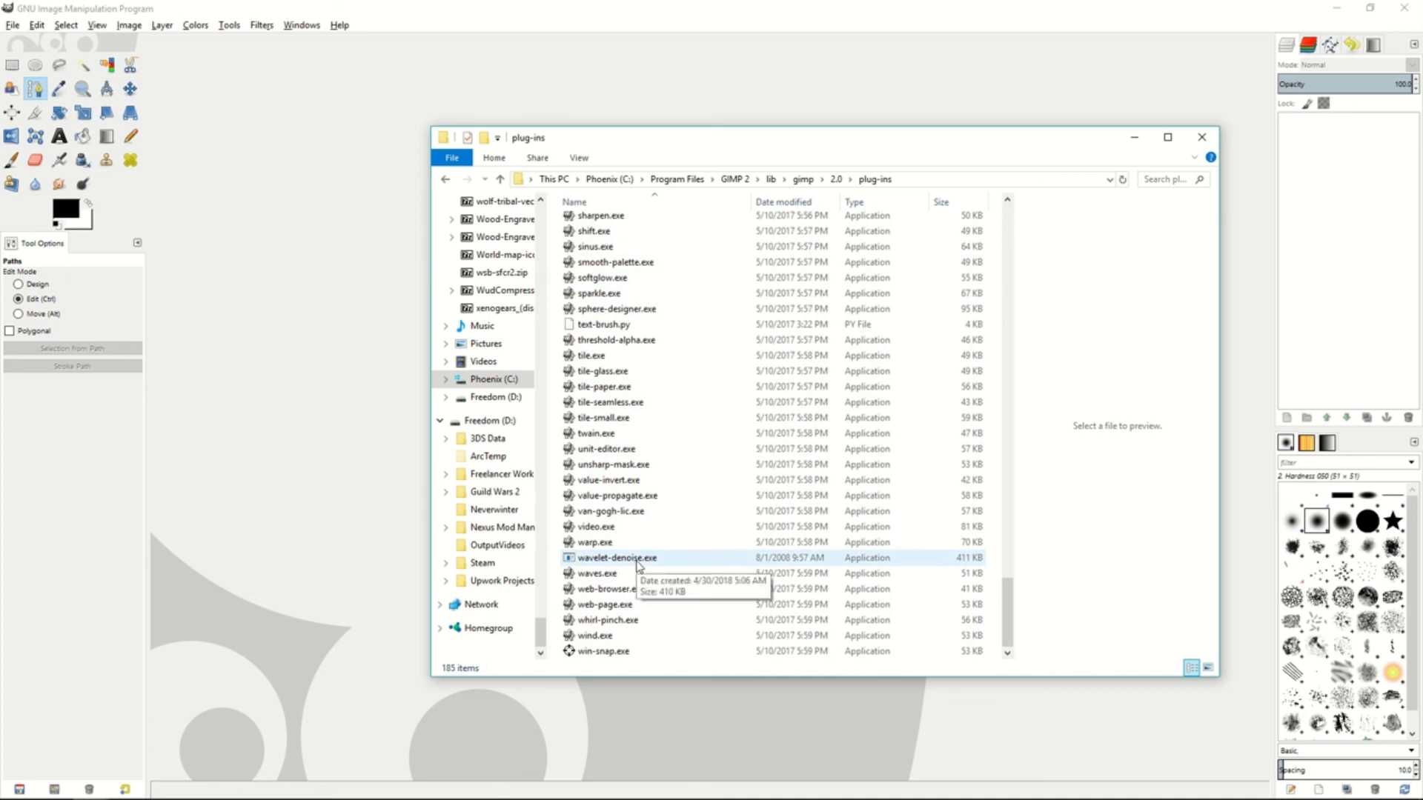
# Step: Open the GIMP 2 > share > gimp > 2.0 > scripts folder and select advancedtonemapping.scm
pyautogui.hotkey('alt', 'Up')
pyautogui.hotkey('alt', 'Up')
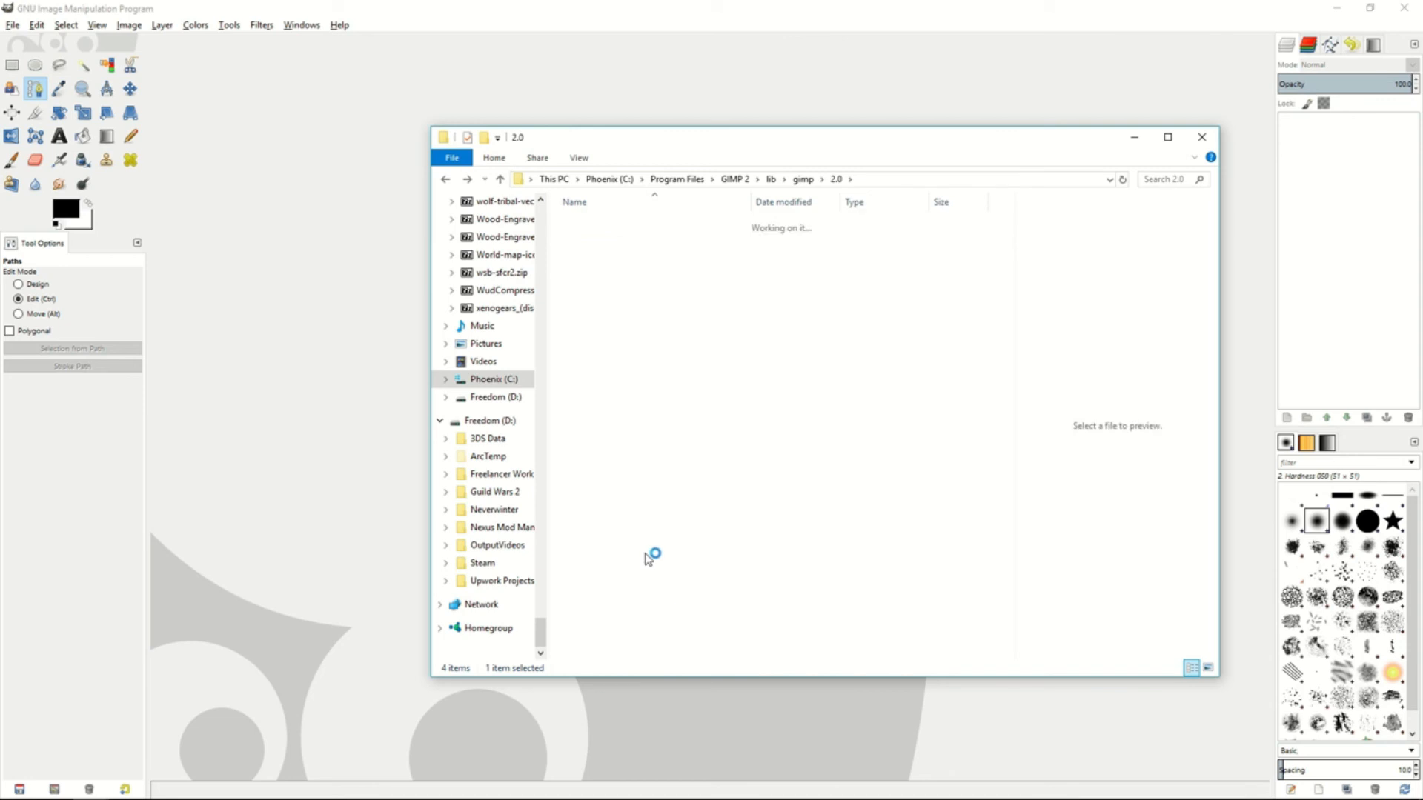
pyautogui.hotkey('alt', 'Up')
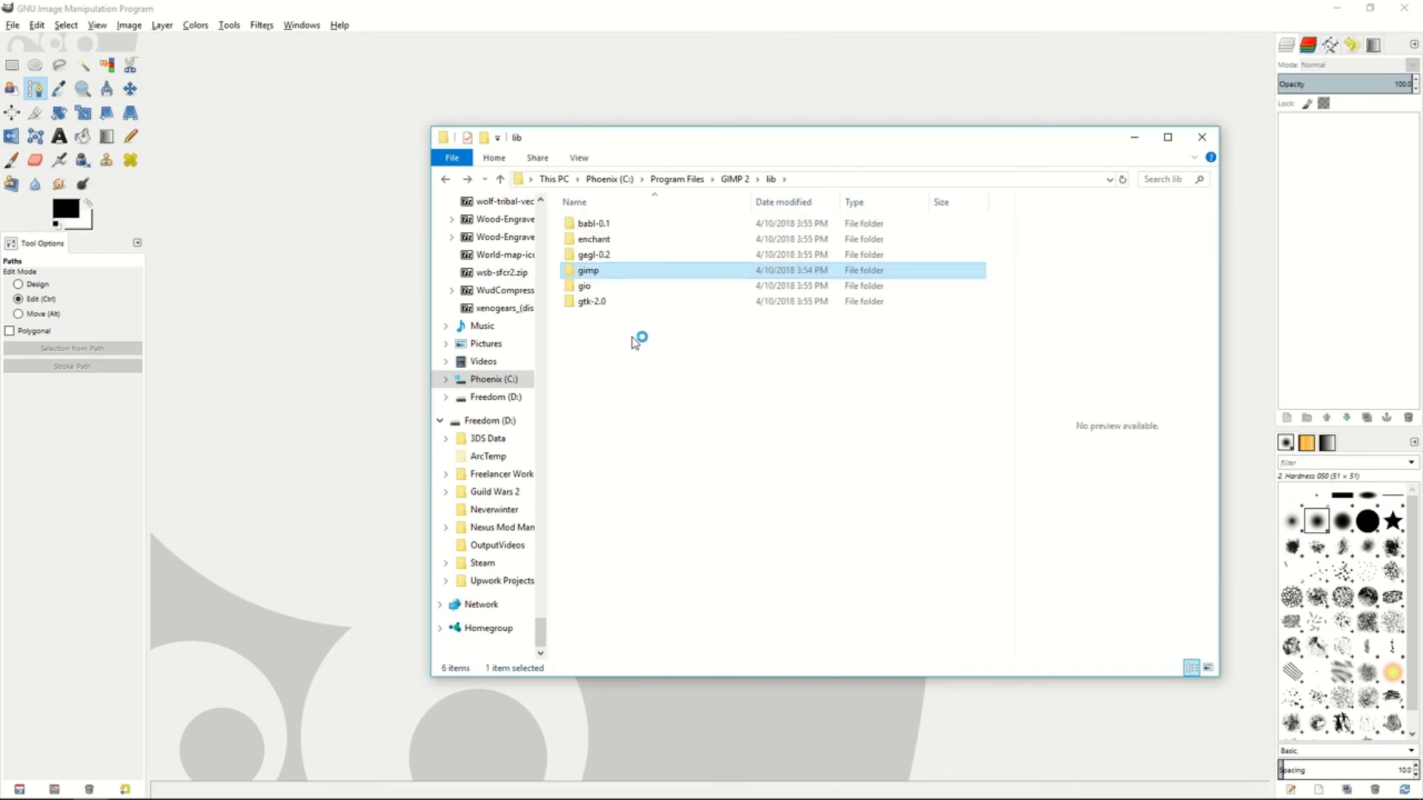
pyautogui.hotkey('alt', 'Up')
pyautogui.doubleClick(599, 317)
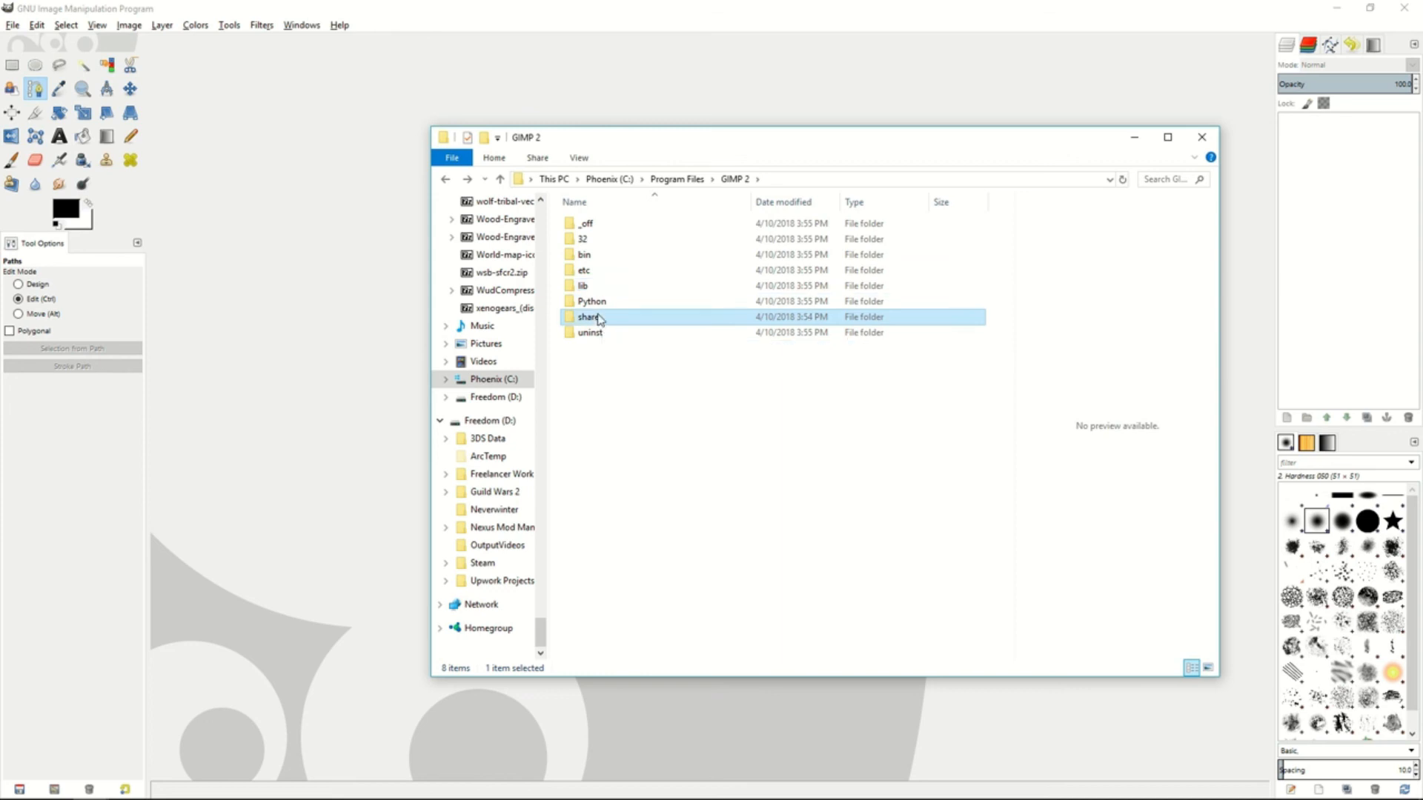
pyautogui.doubleClick(599, 239)
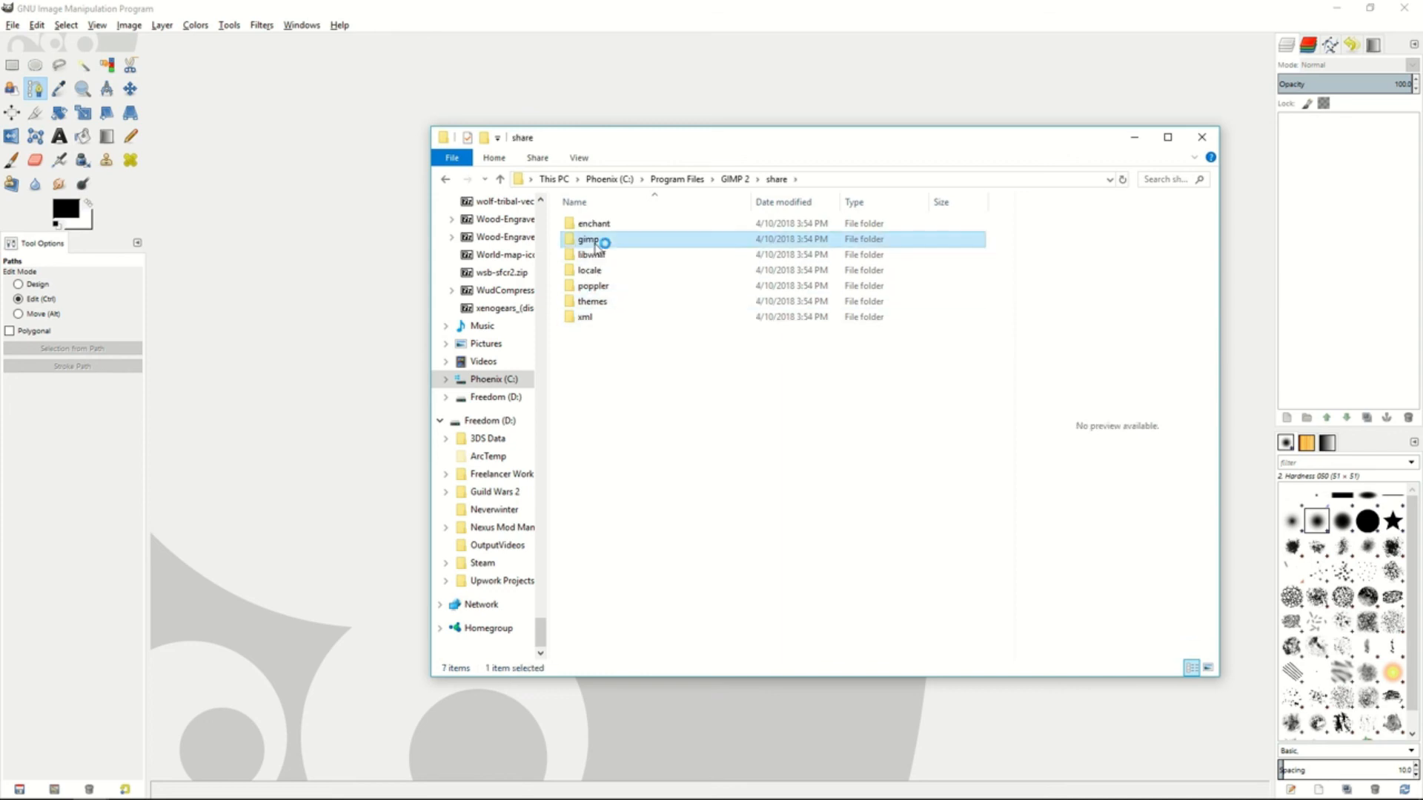
pyautogui.doubleClick(600, 224)
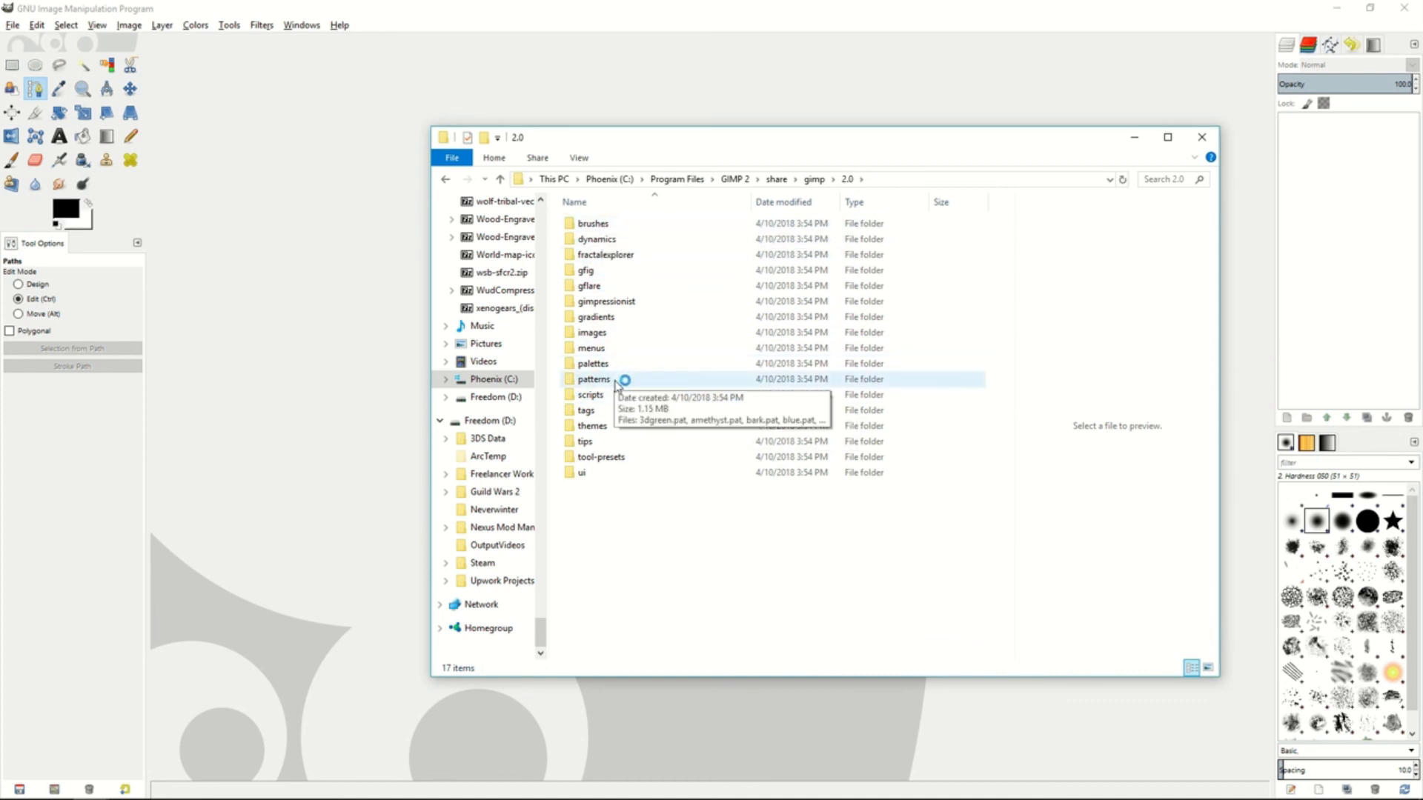
pyautogui.doubleClick(594, 394)
pyautogui.moveTo(1011, 233)
pyautogui.mouseDown()
pyautogui.moveTo(1010, 290)
pyautogui.moveTo(986, 237)
pyautogui.mouseUp()
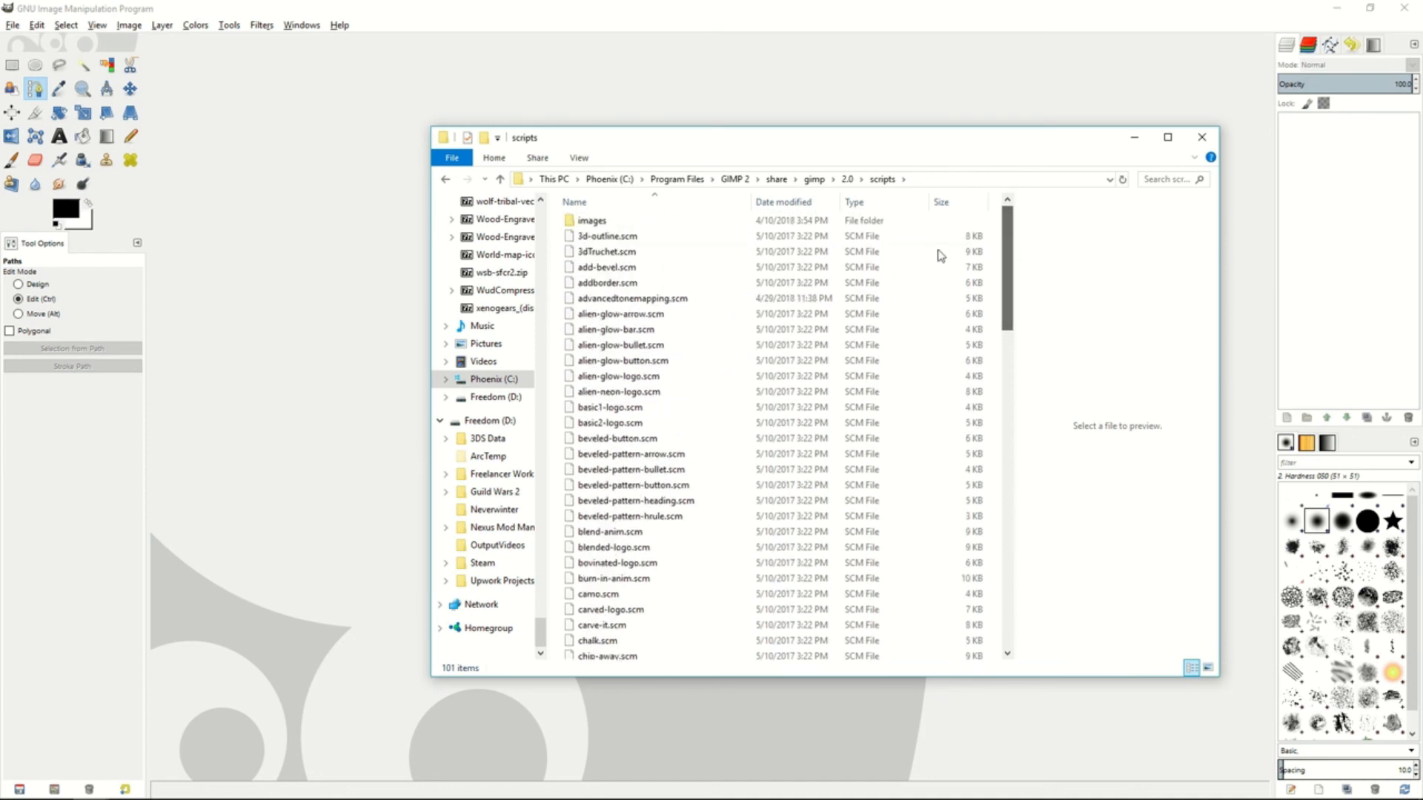
pyautogui.click(676, 303)
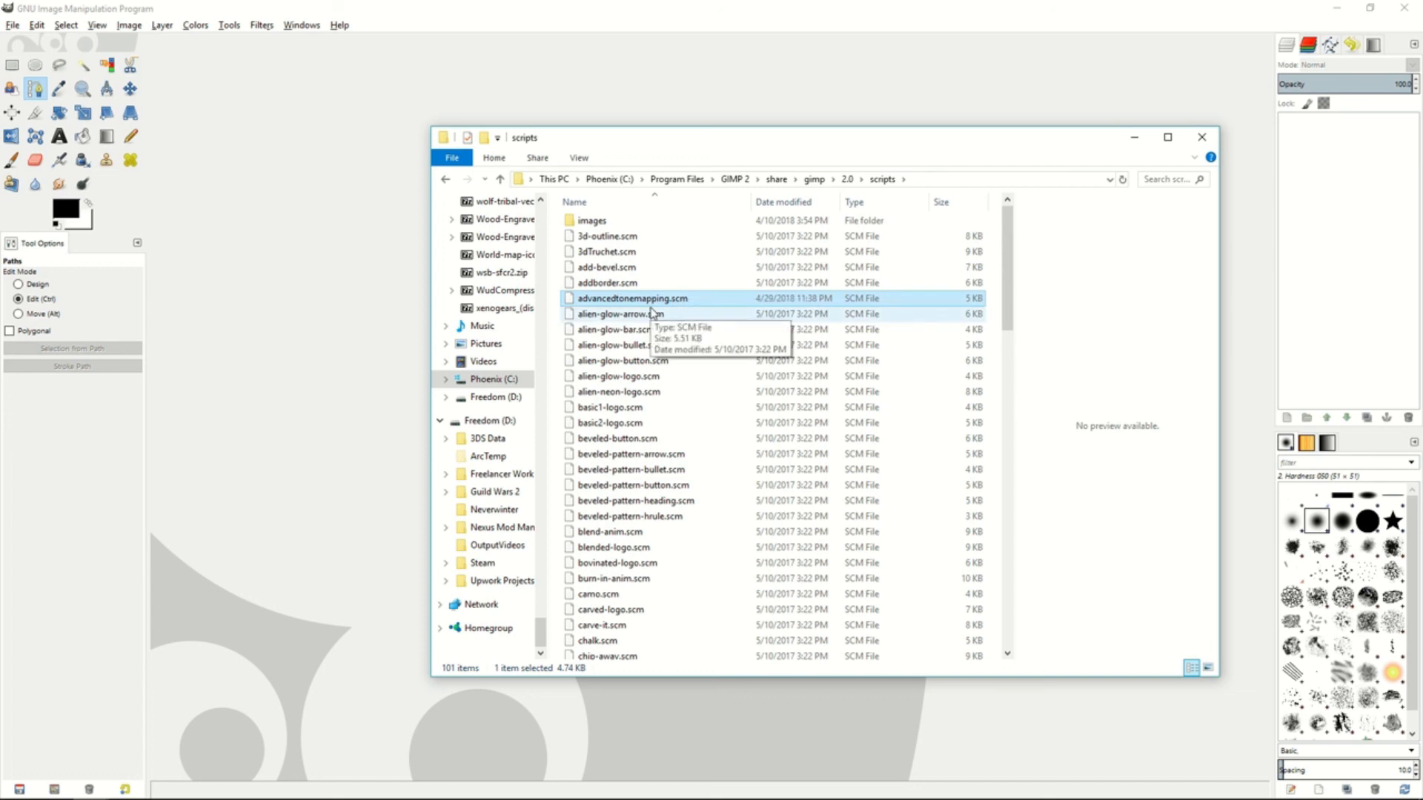
pyautogui.press('Delete')
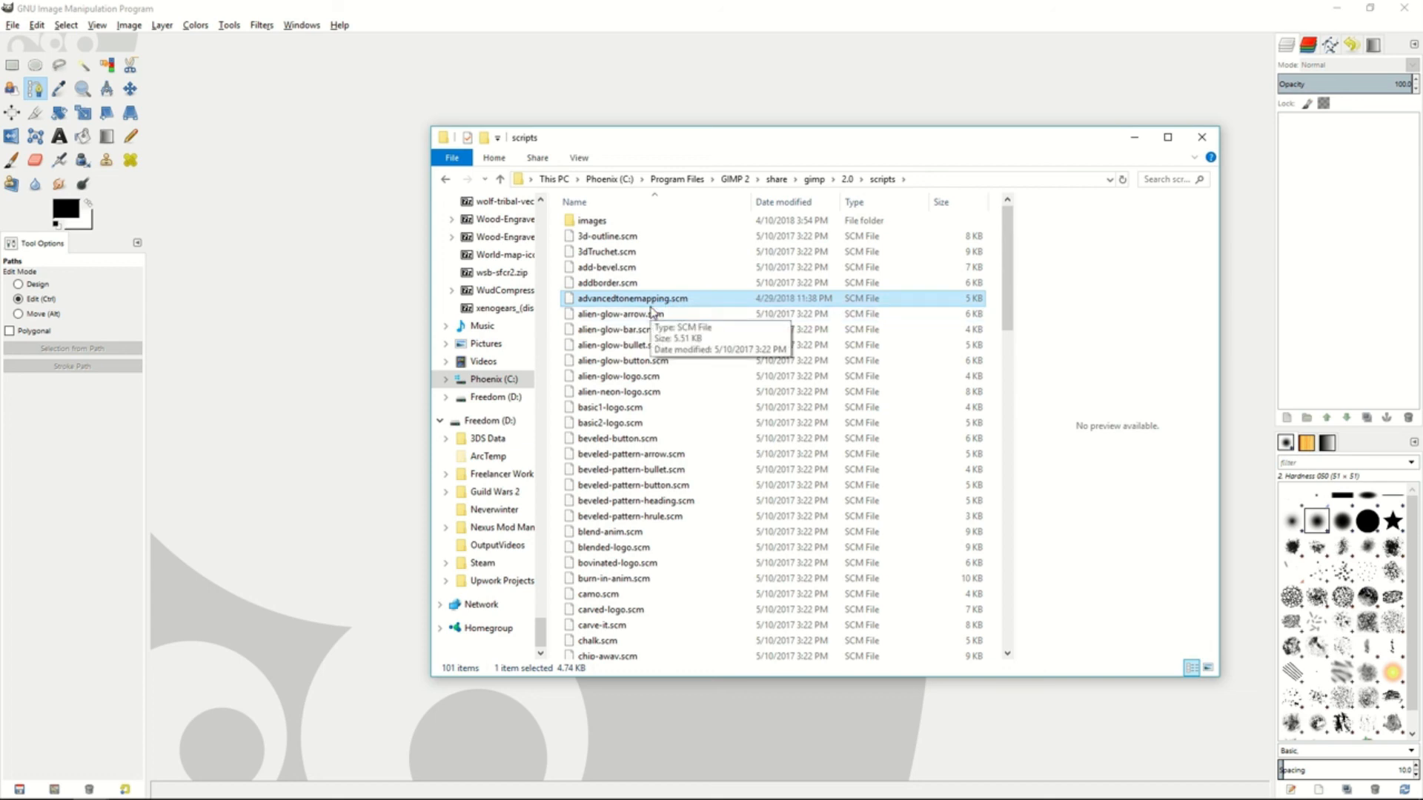